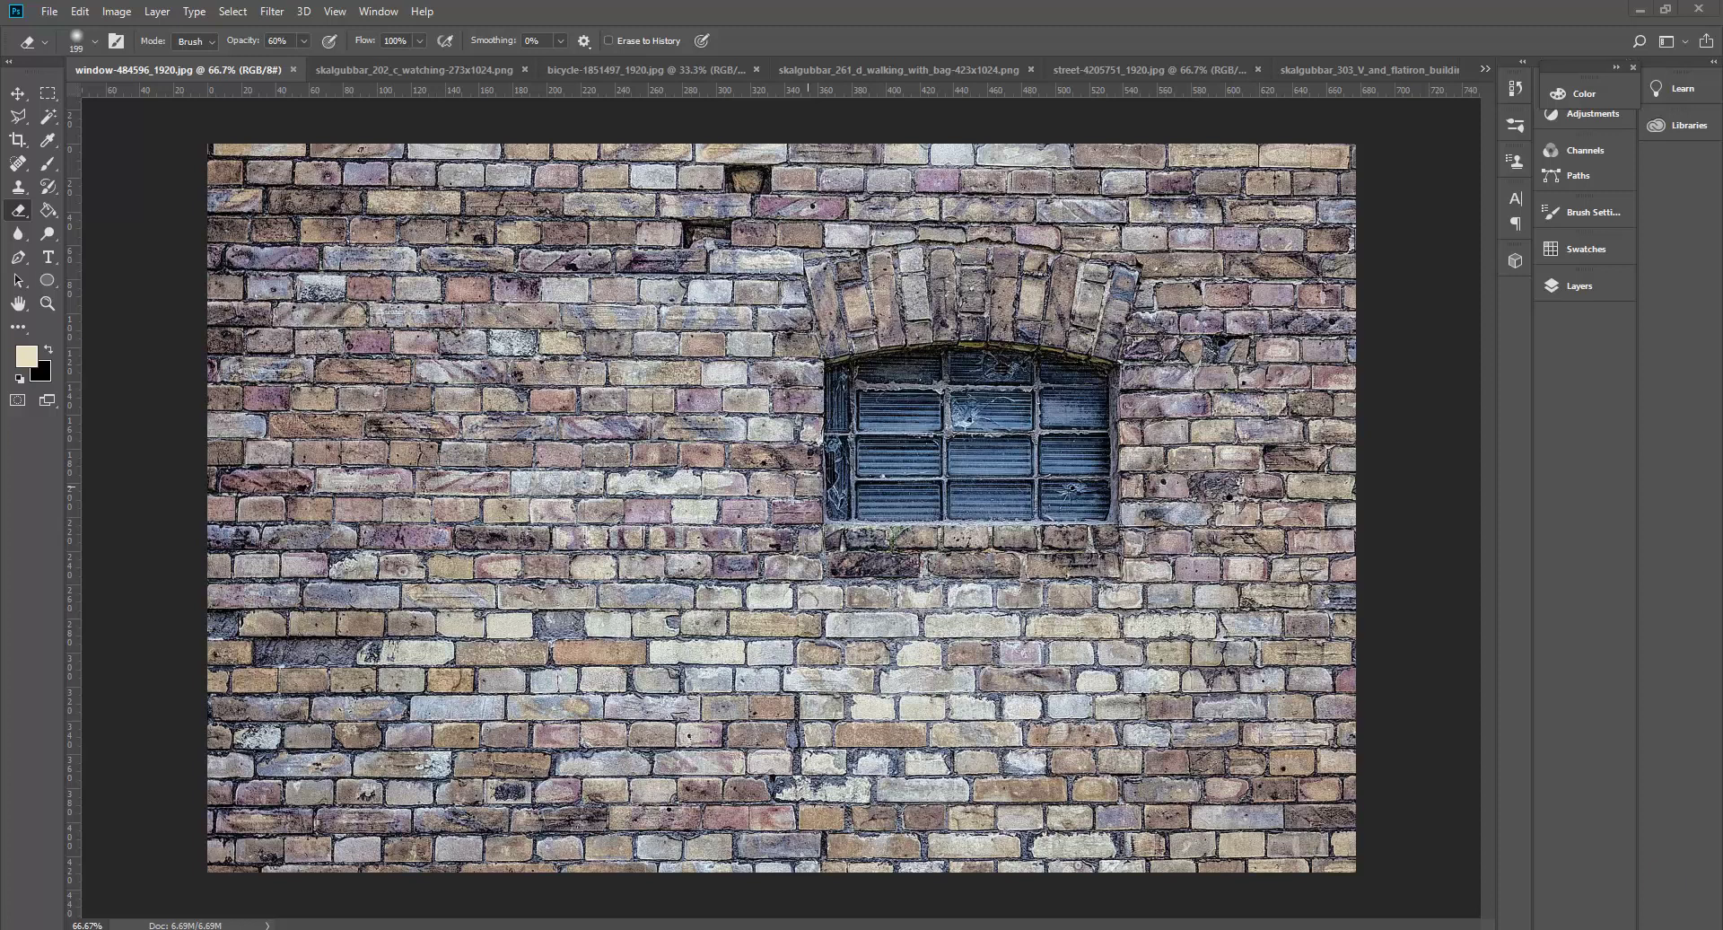
Duplicate the Background layer as Background copy and hide the original layer.
click(1570, 286)
right_click(1444, 331)
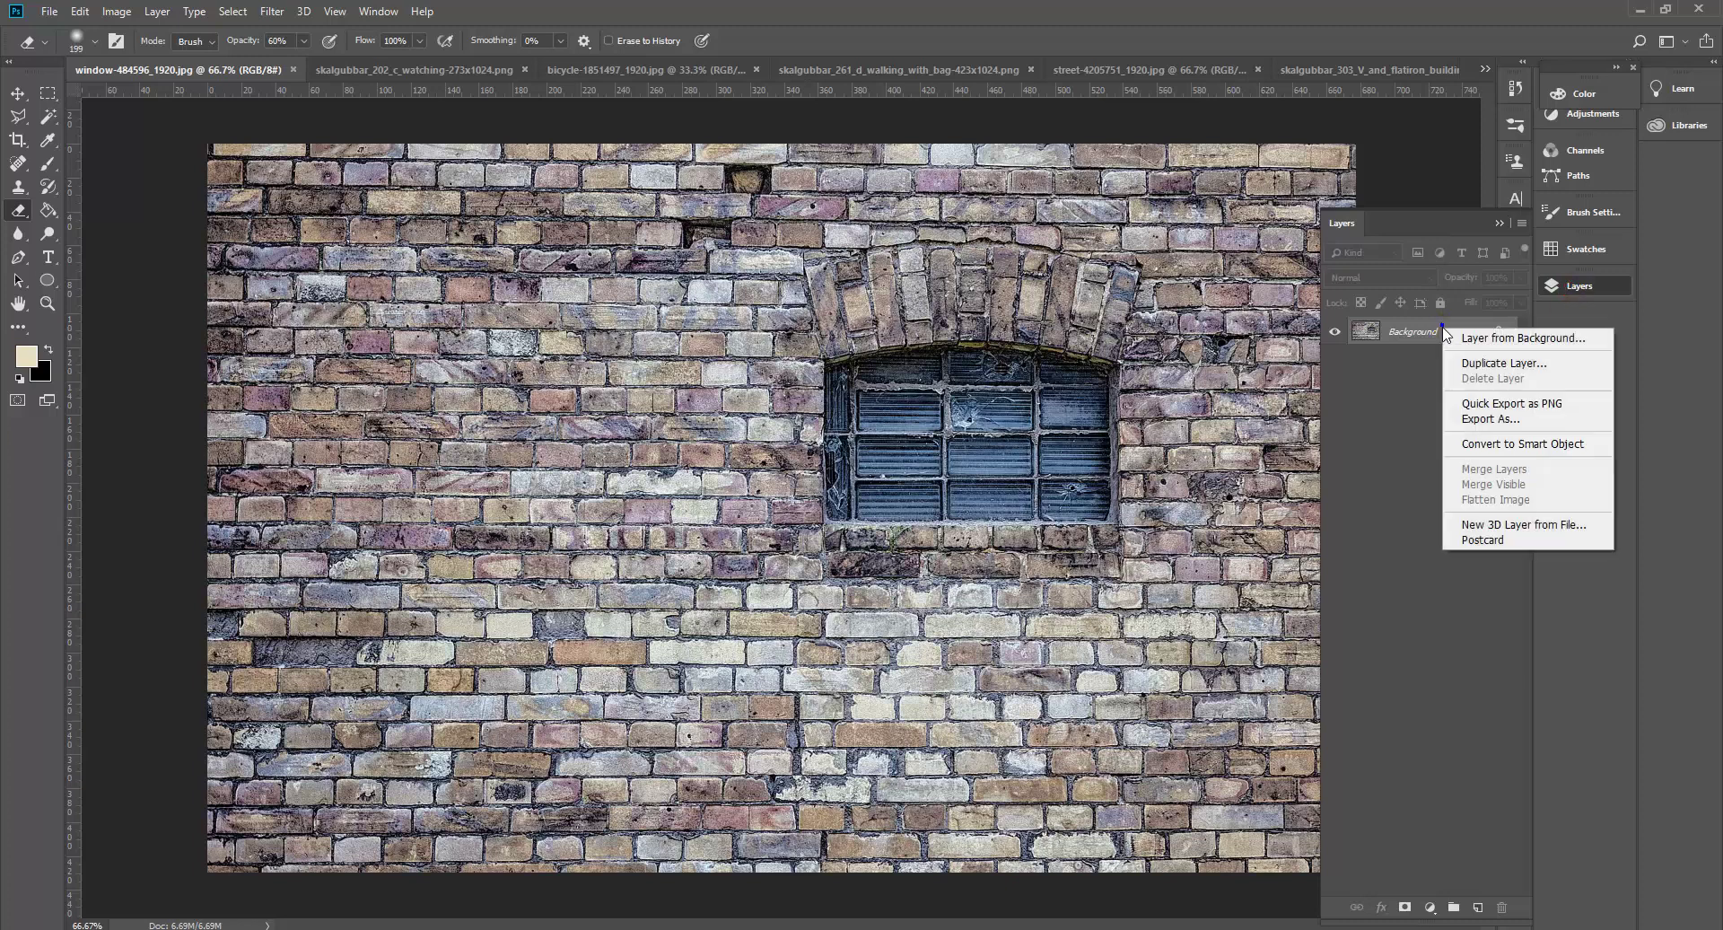
click(1499, 363)
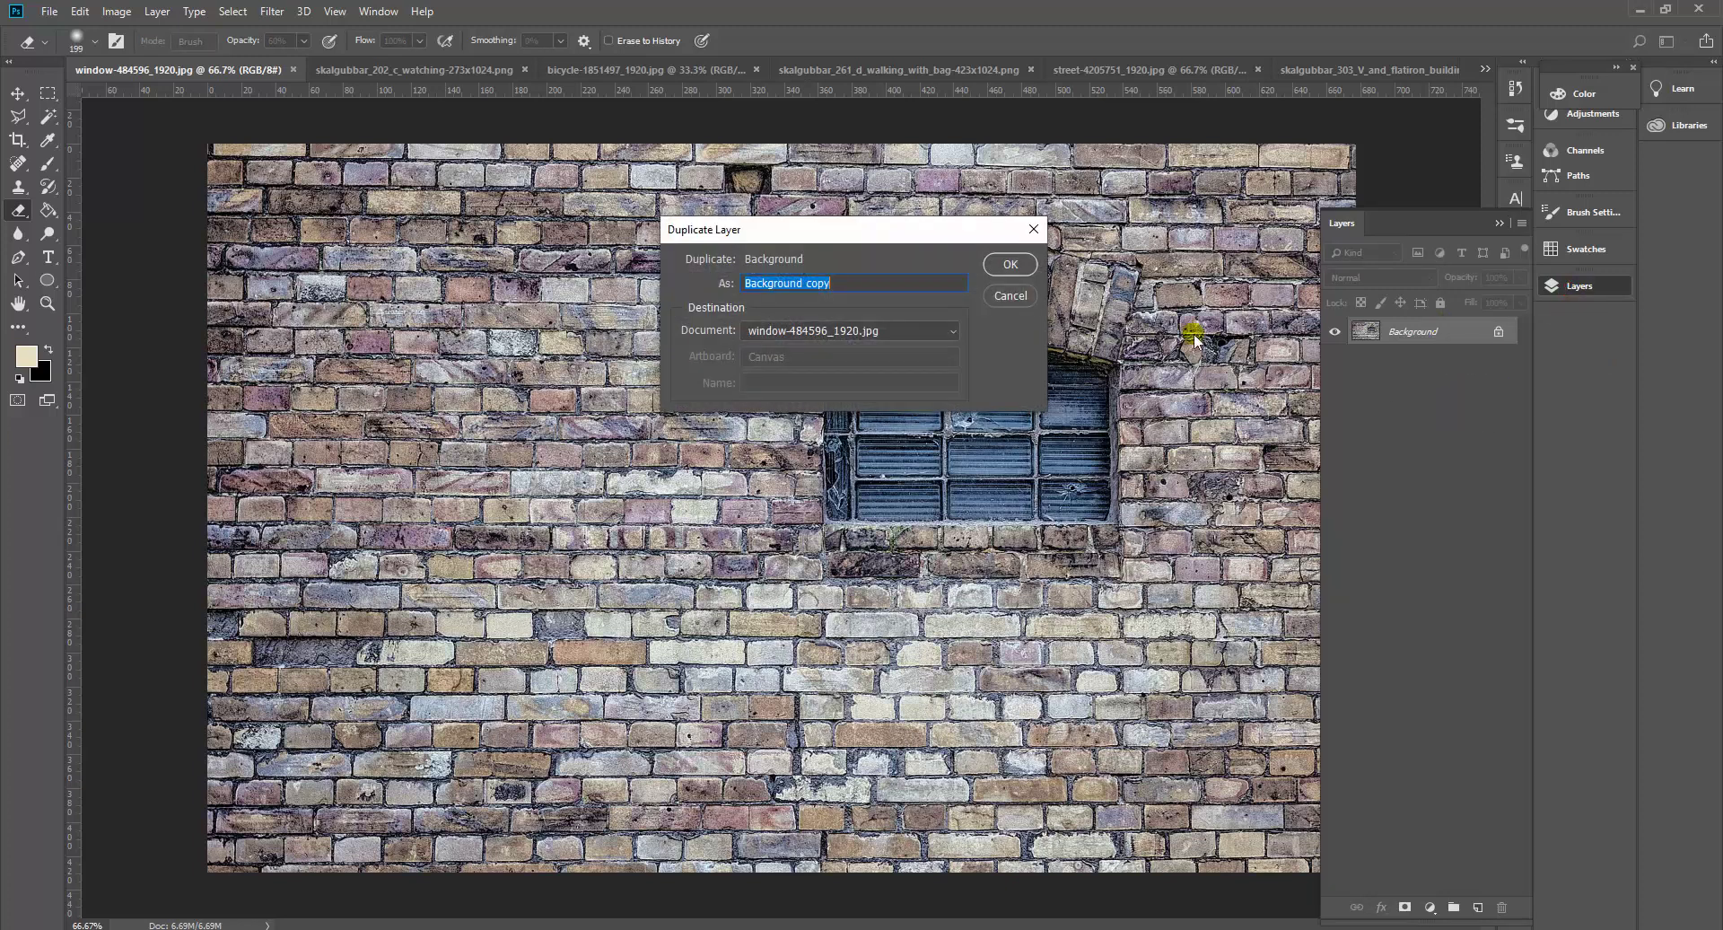
click(1010, 264)
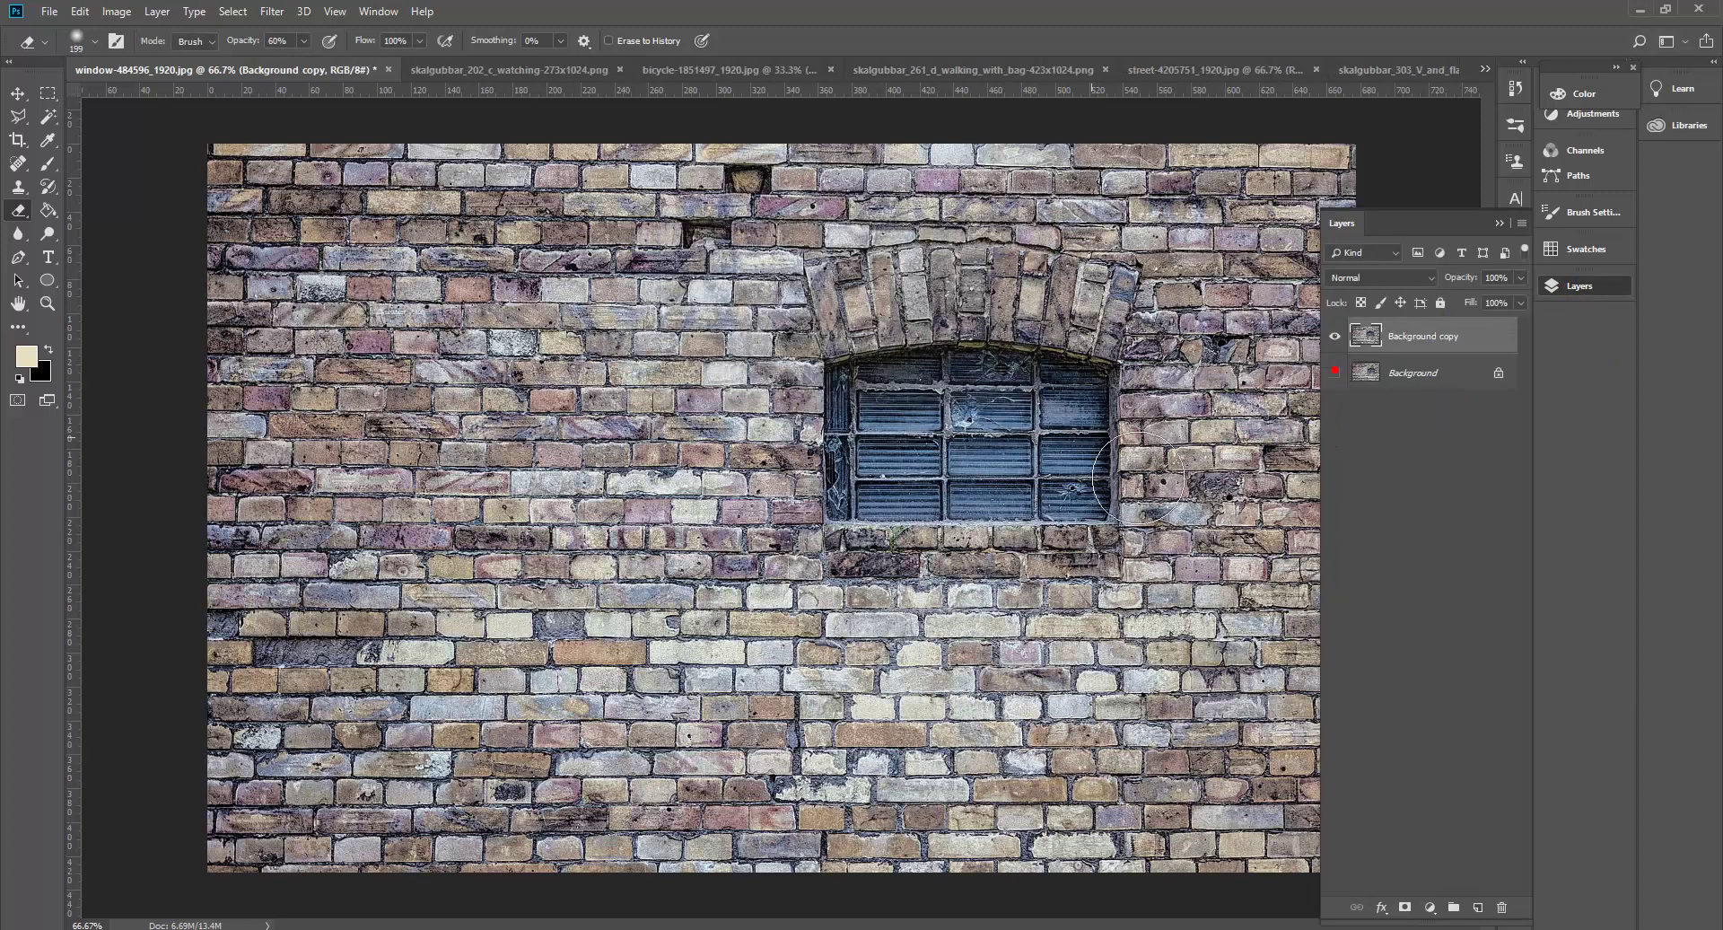
Warm the Background copy with Color Balance, shifting midtones toward red and yellow and setting the shadow levels to about -5, -6, -3.
drag(1144, 412, 1192, 460)
key(ctrl+b)
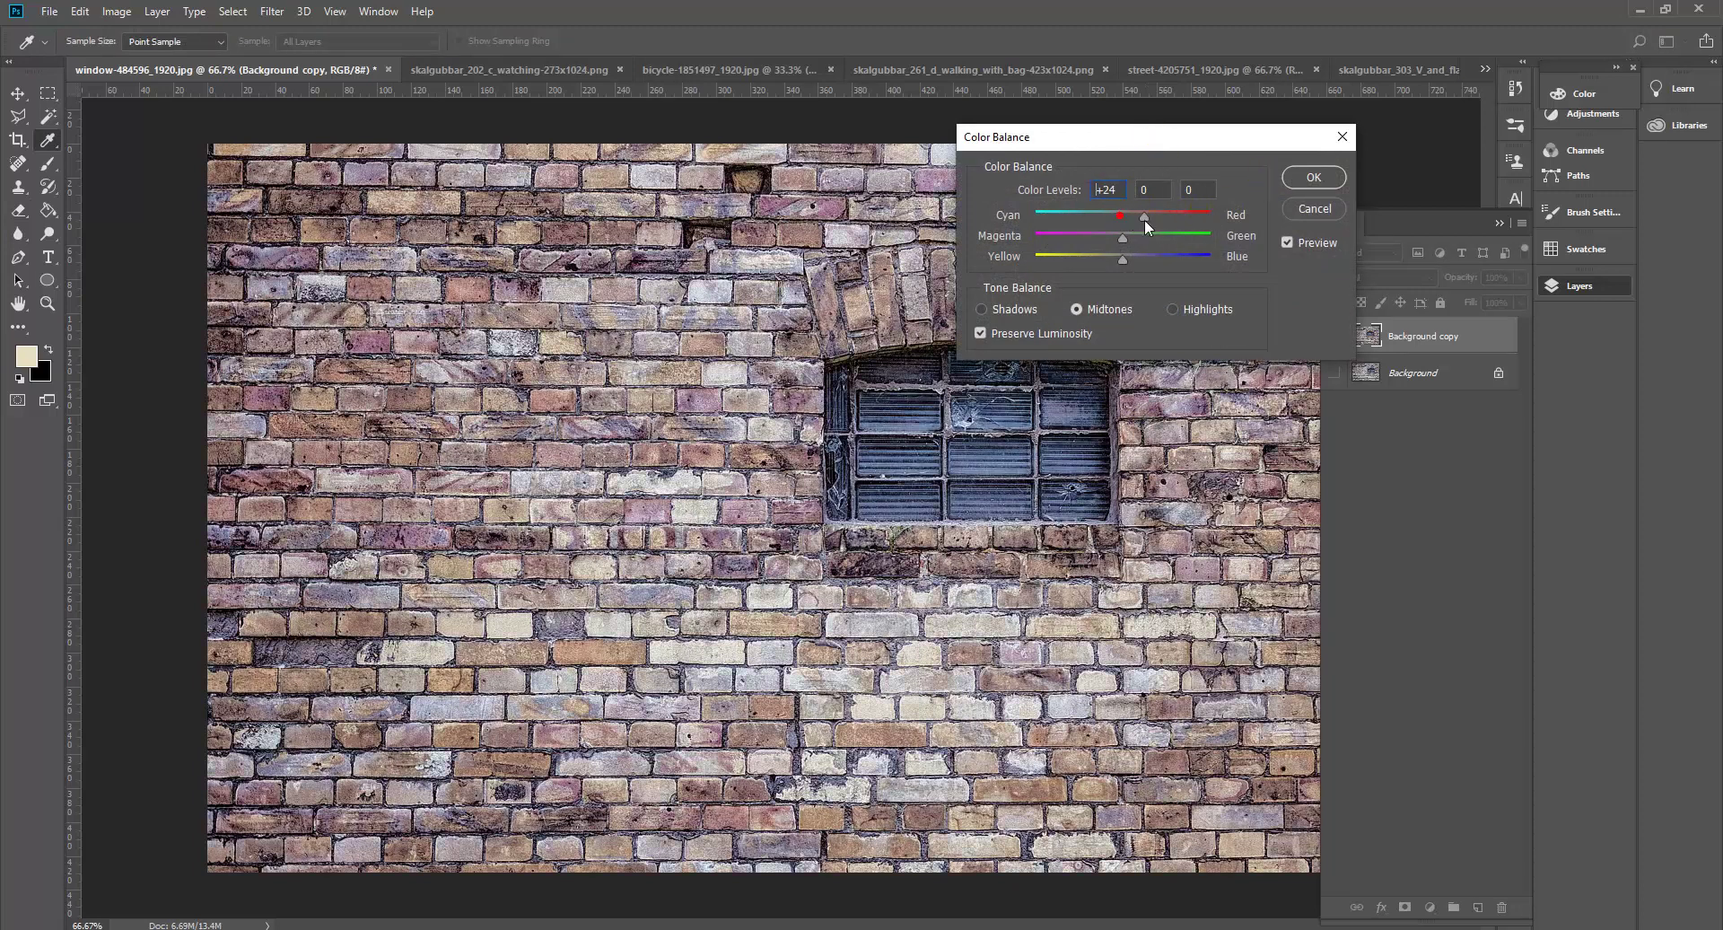
drag(1121, 255, 1118, 213)
click(1029, 309)
click(1117, 236)
mouse_move(1113, 255)
mouse_down()
mouse_move(1134, 261)
mouse_move(1120, 257)
mouse_up()
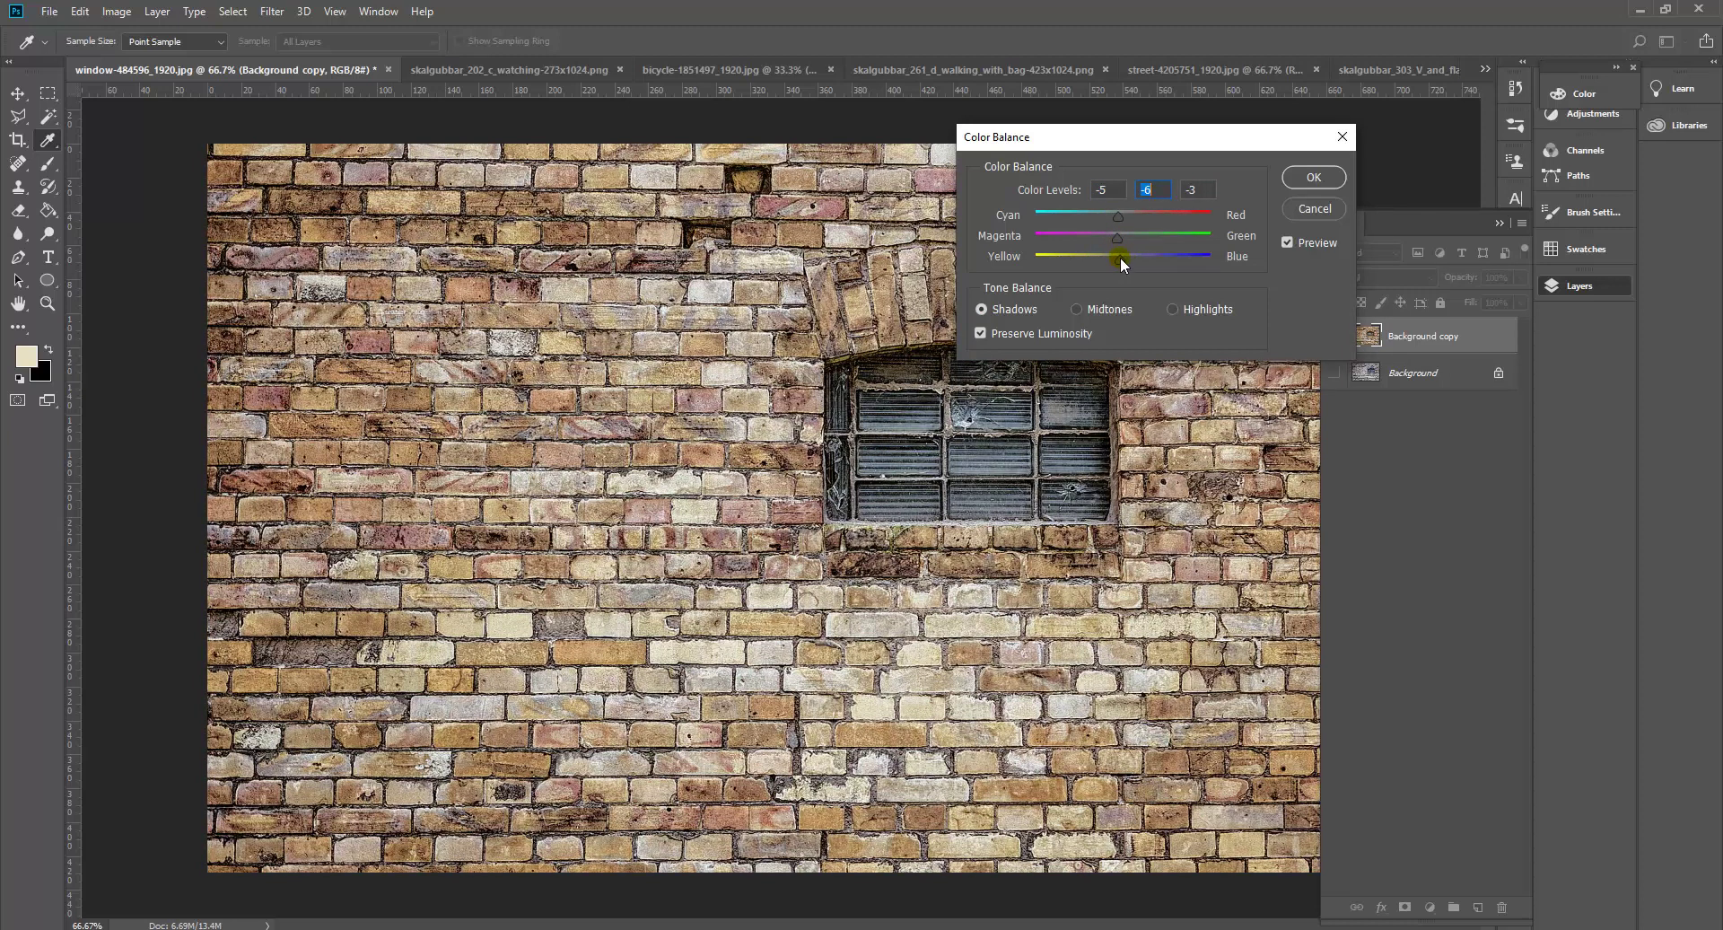
click(1313, 177)
key(e)
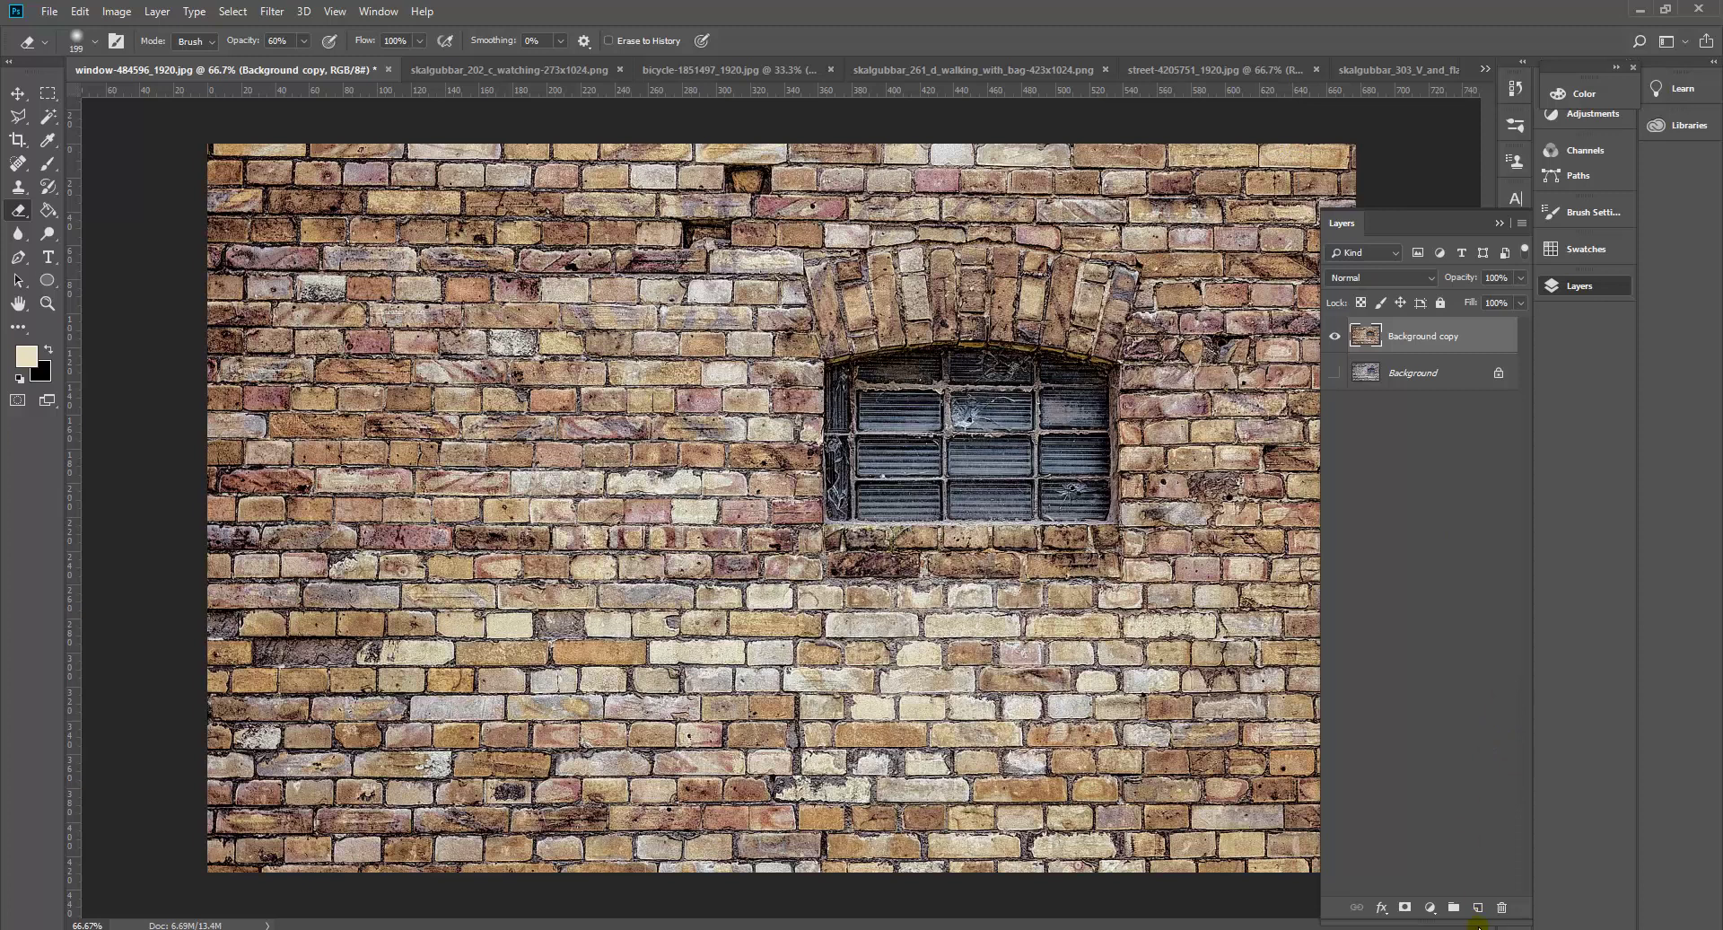
Create a new layer above Background copy, set the soft Brush to 1457 px with 0% hardness, and try one dab, undoing it.
click(1478, 908)
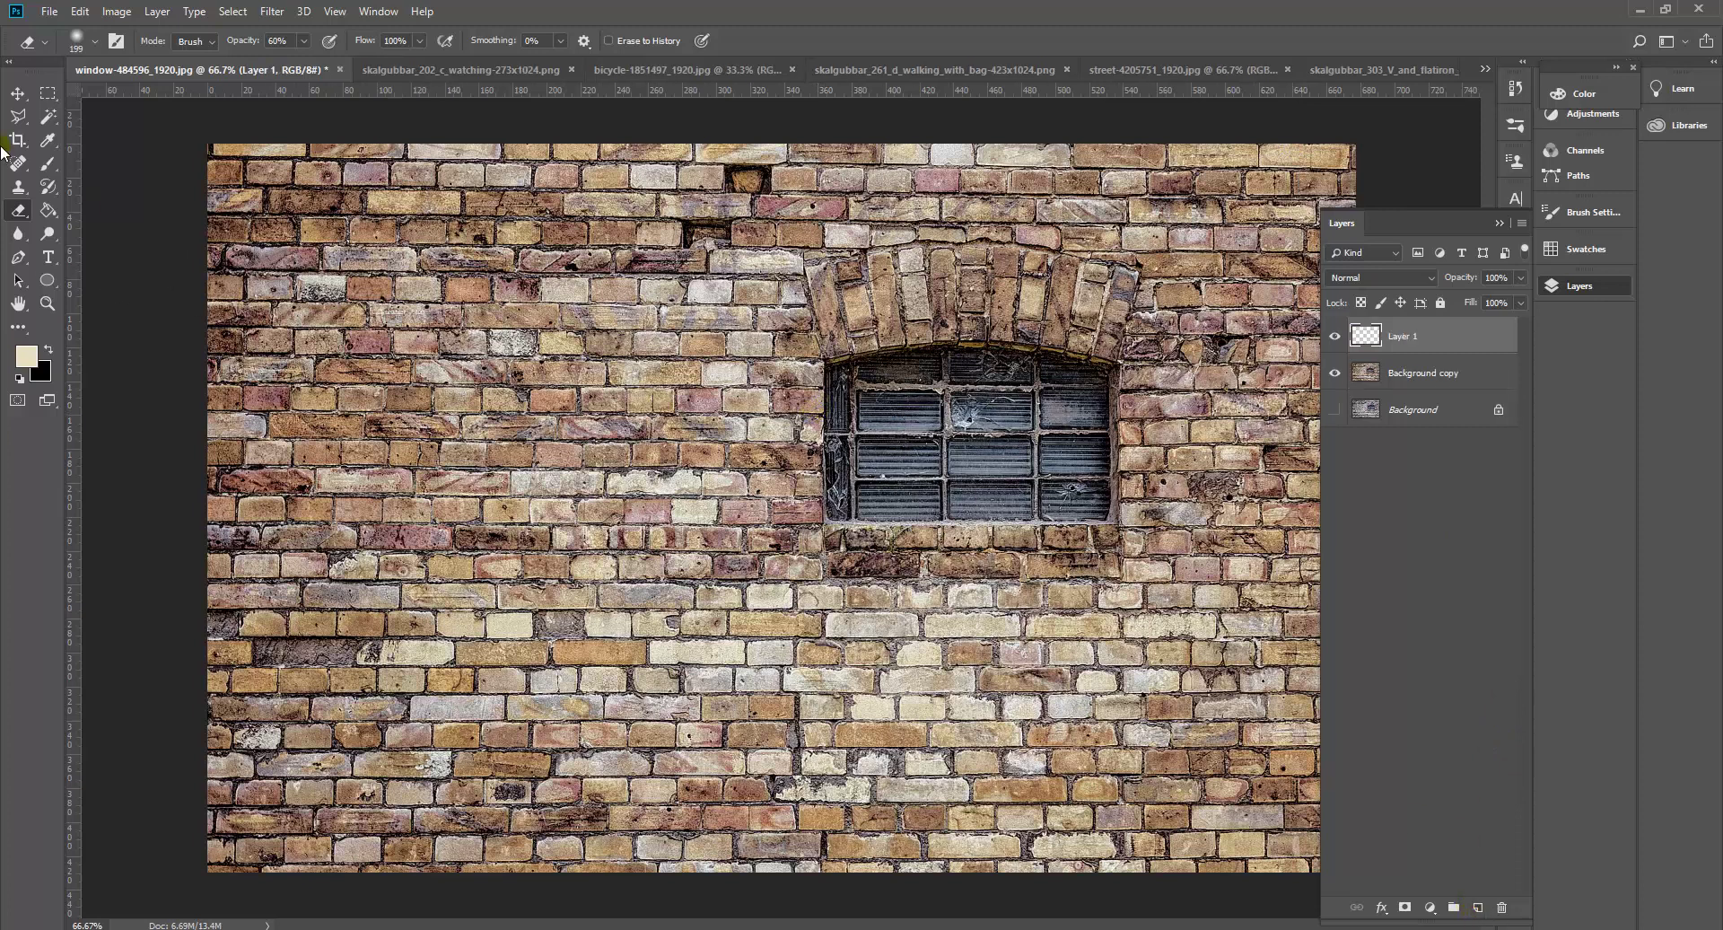
click(51, 165)
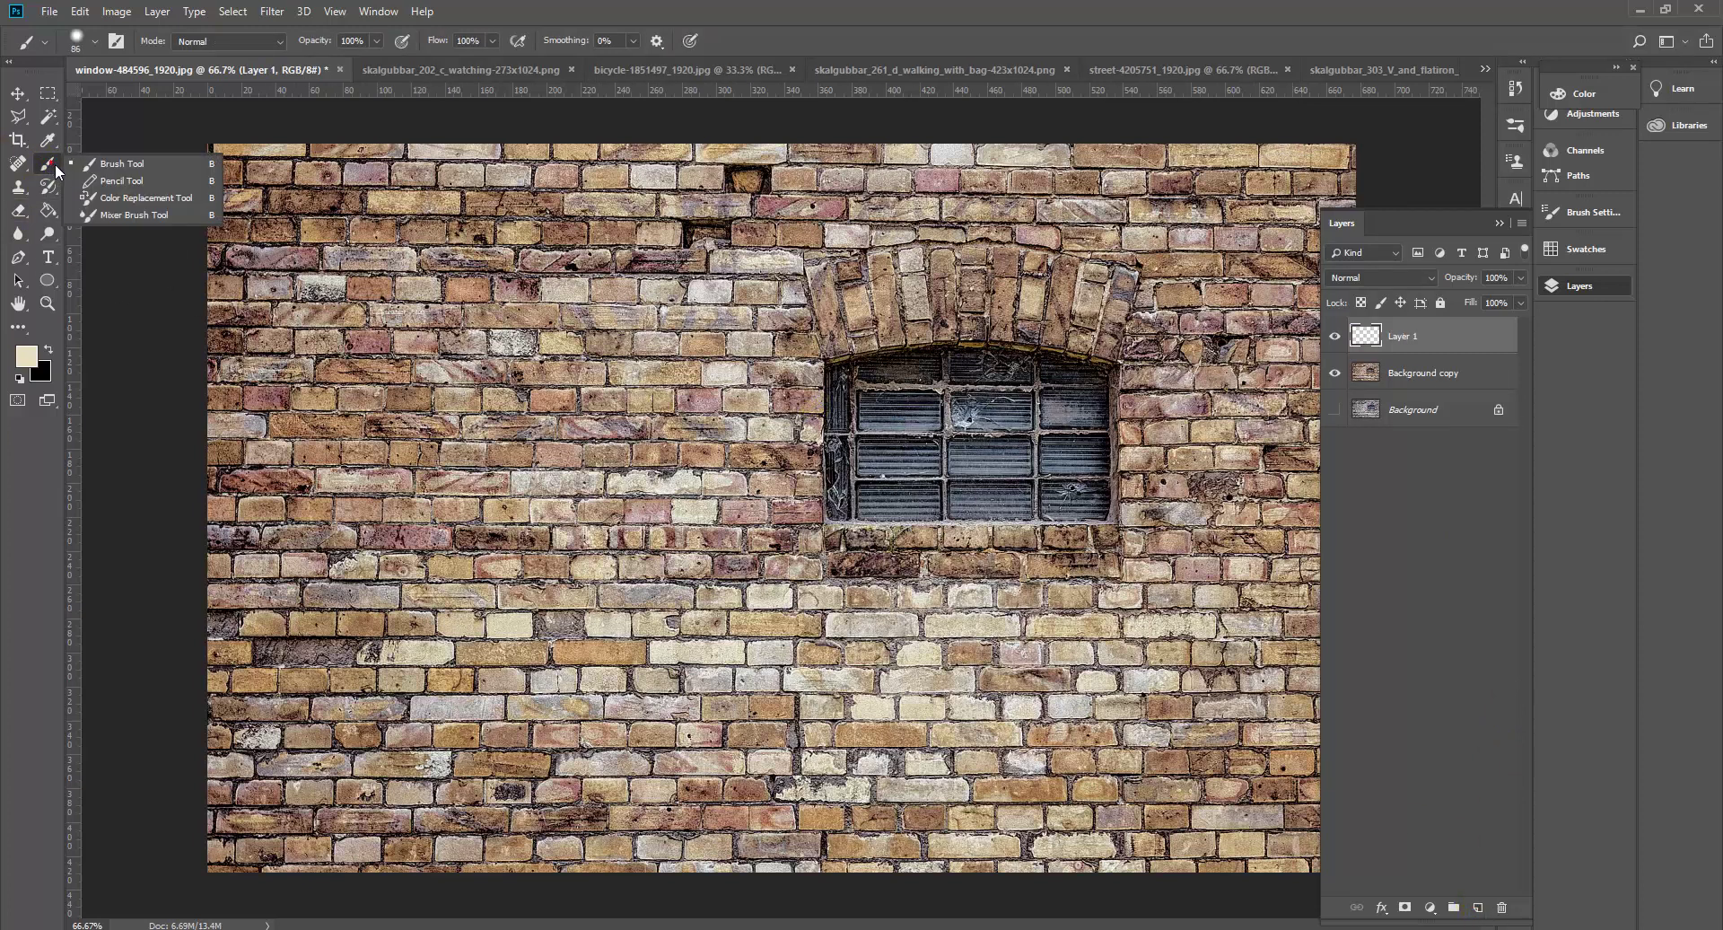
click(97, 40)
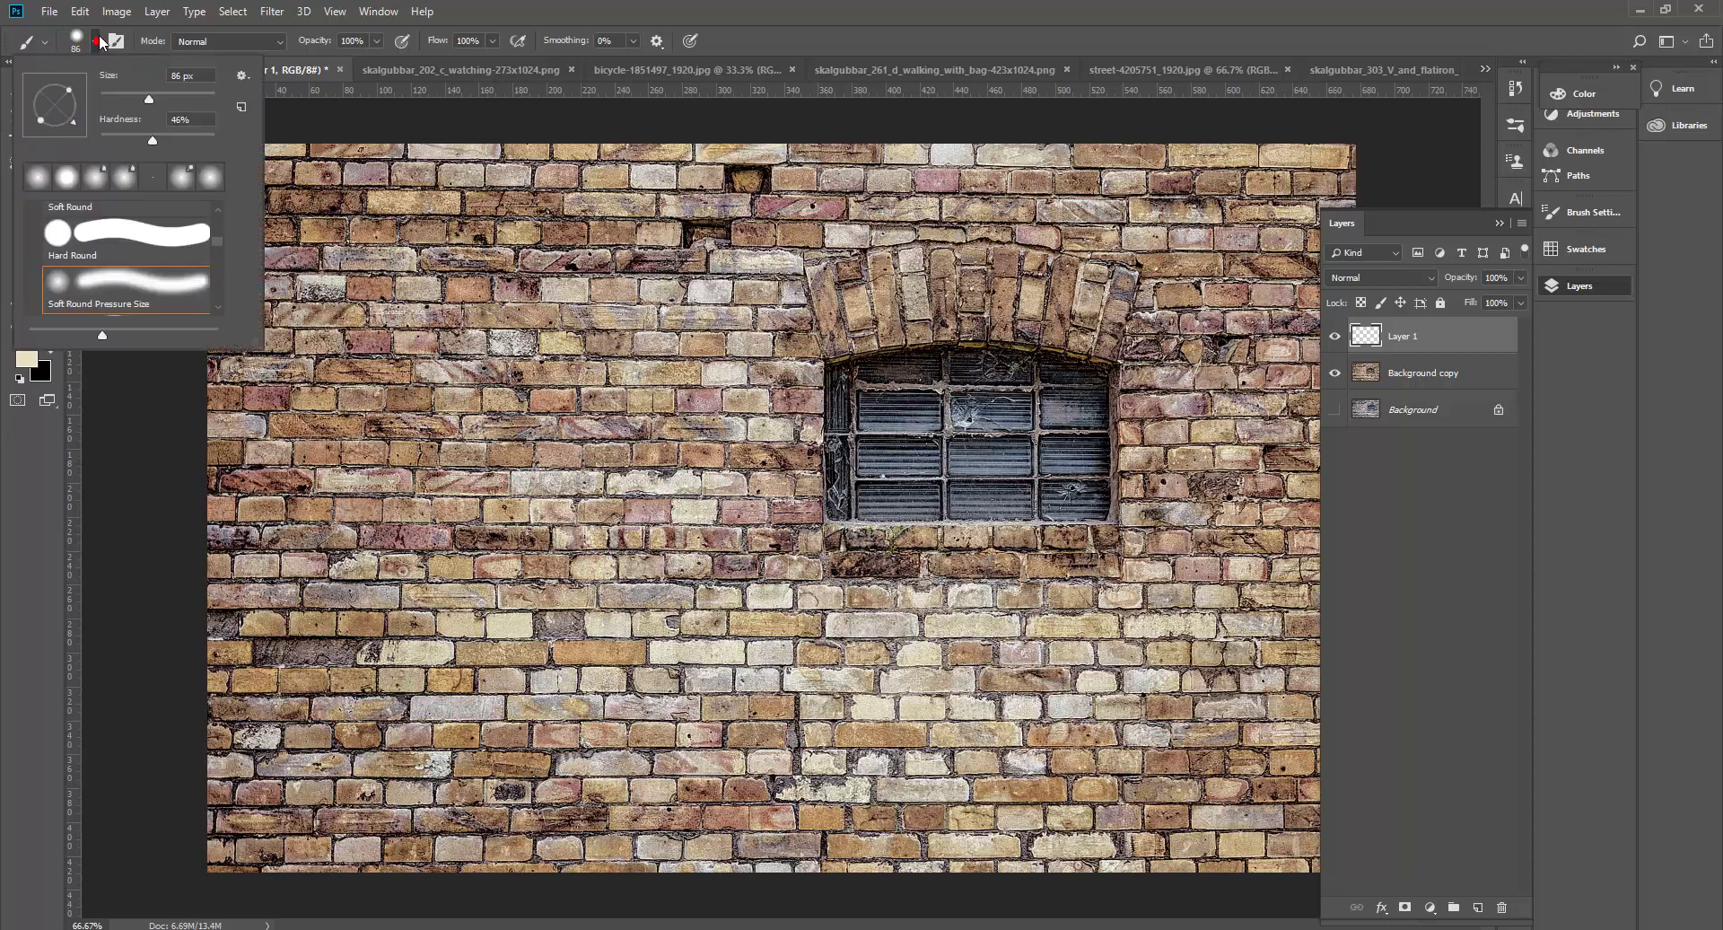
drag(113, 133, 102, 136)
drag(165, 94, 203, 95)
click(208, 98)
click(203, 99)
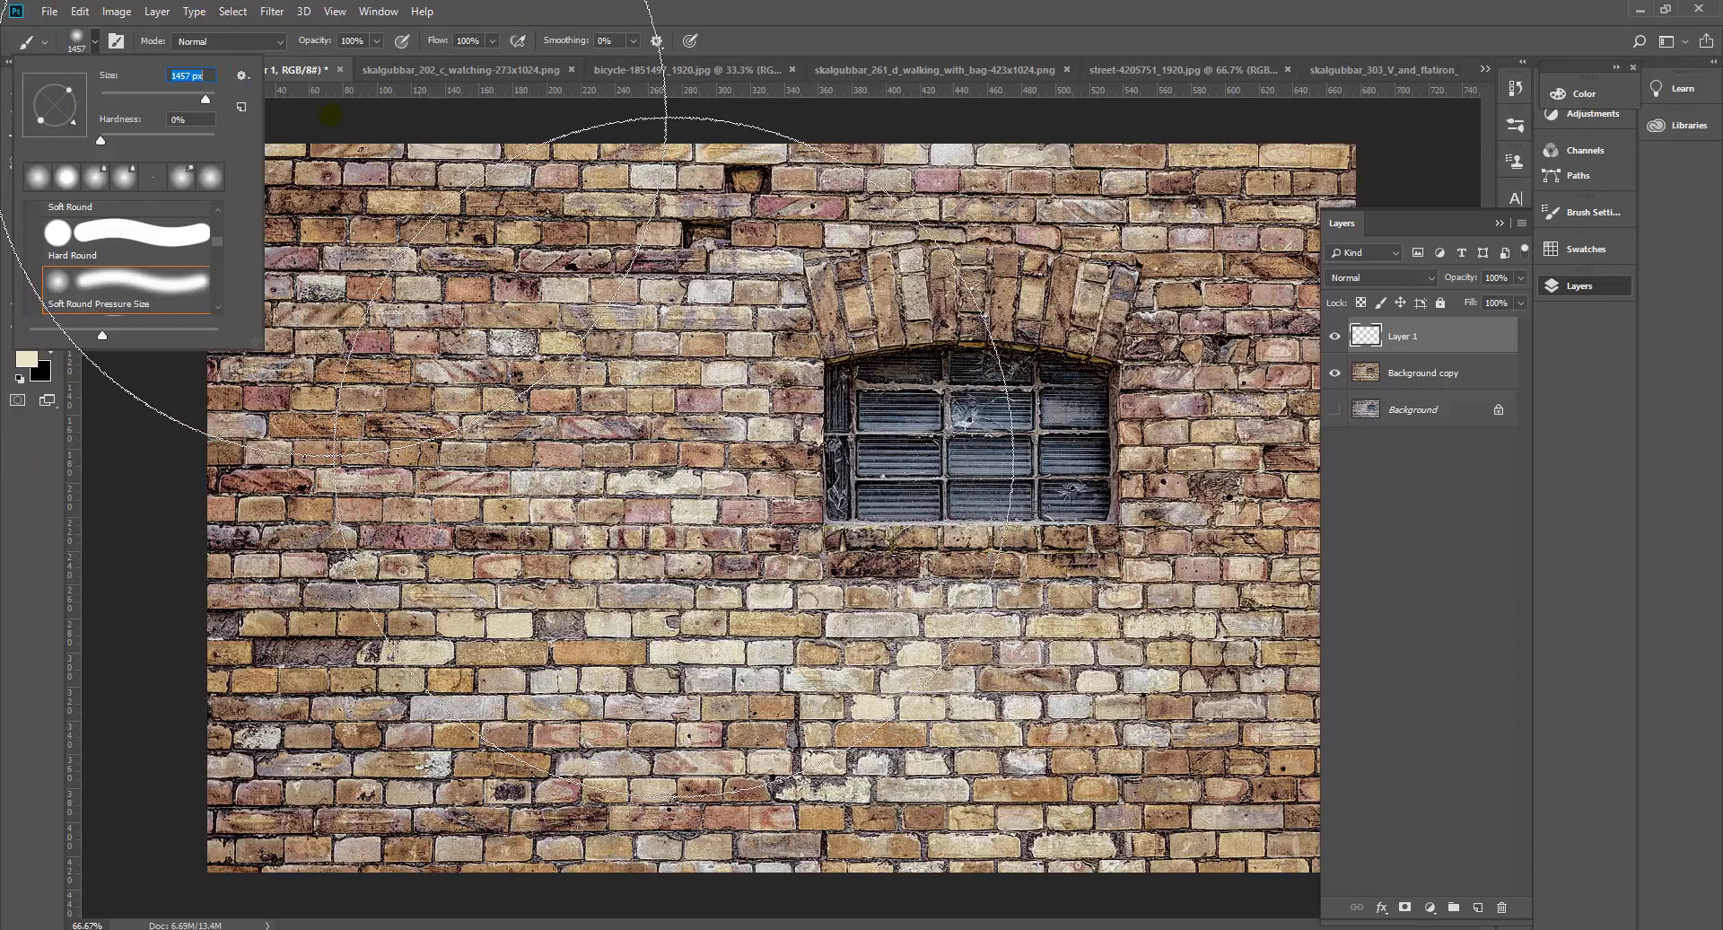
key(Return)
click(395, 157)
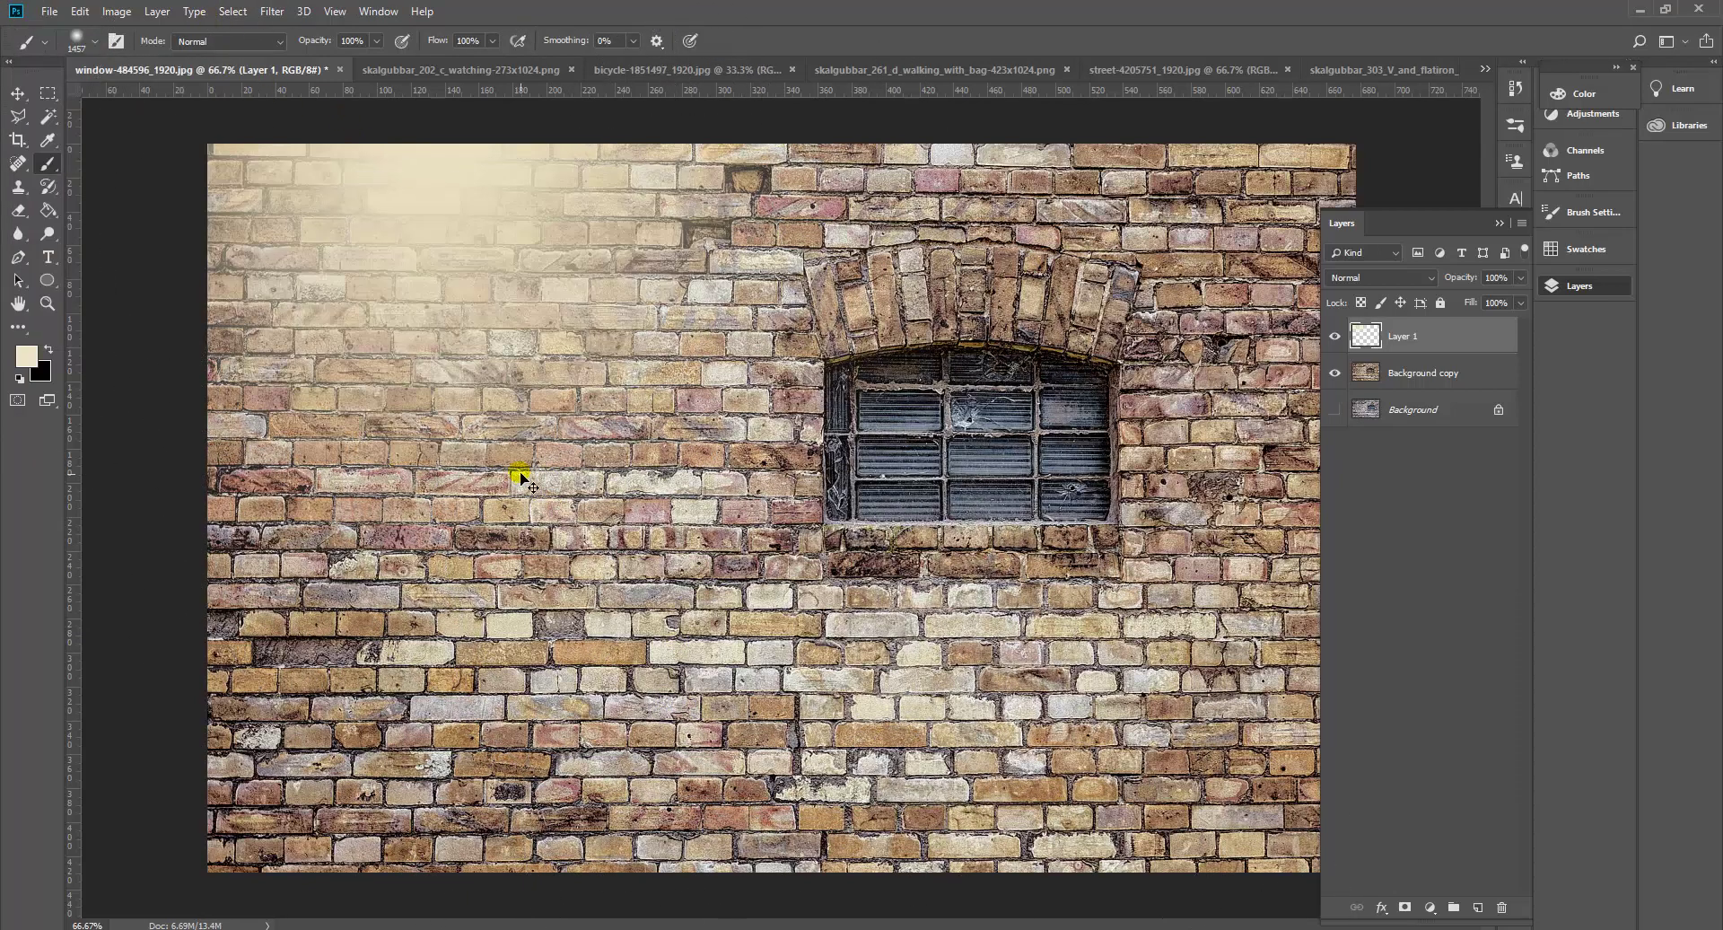
key(ctrl+z)
Set the foreground color to the dark gray 2c2b26 for the Brush.
scroll(530, 473, down, 2)
scroll(545, 473, down, 1)
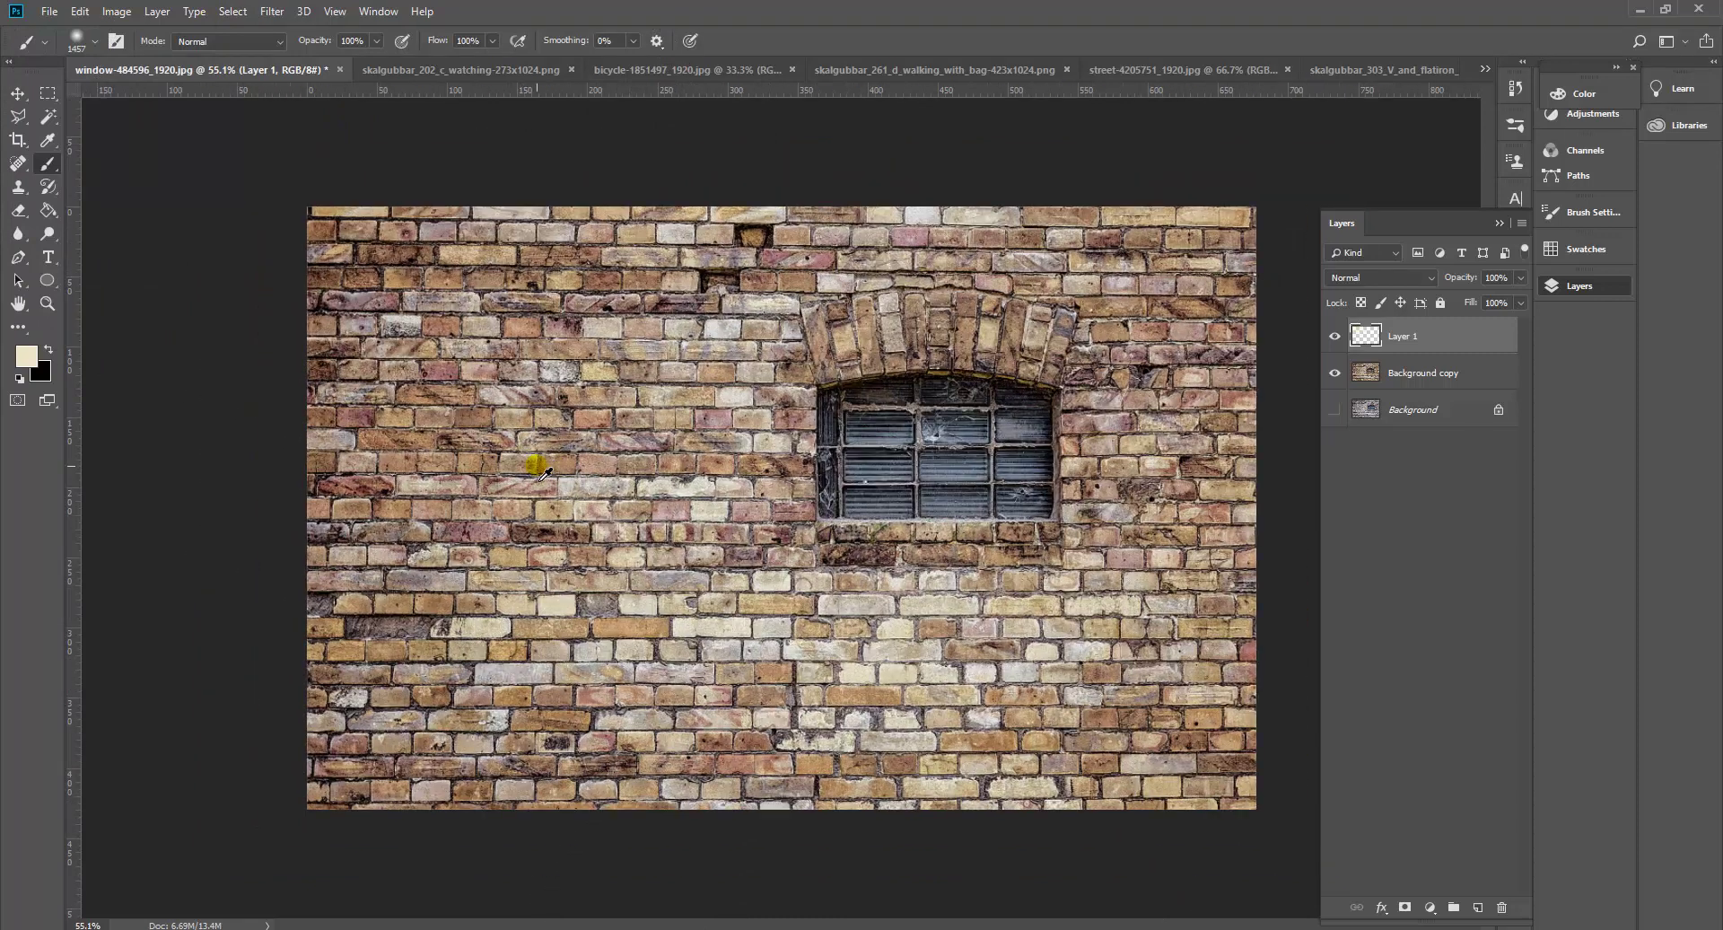
scroll(545, 473, down, 1)
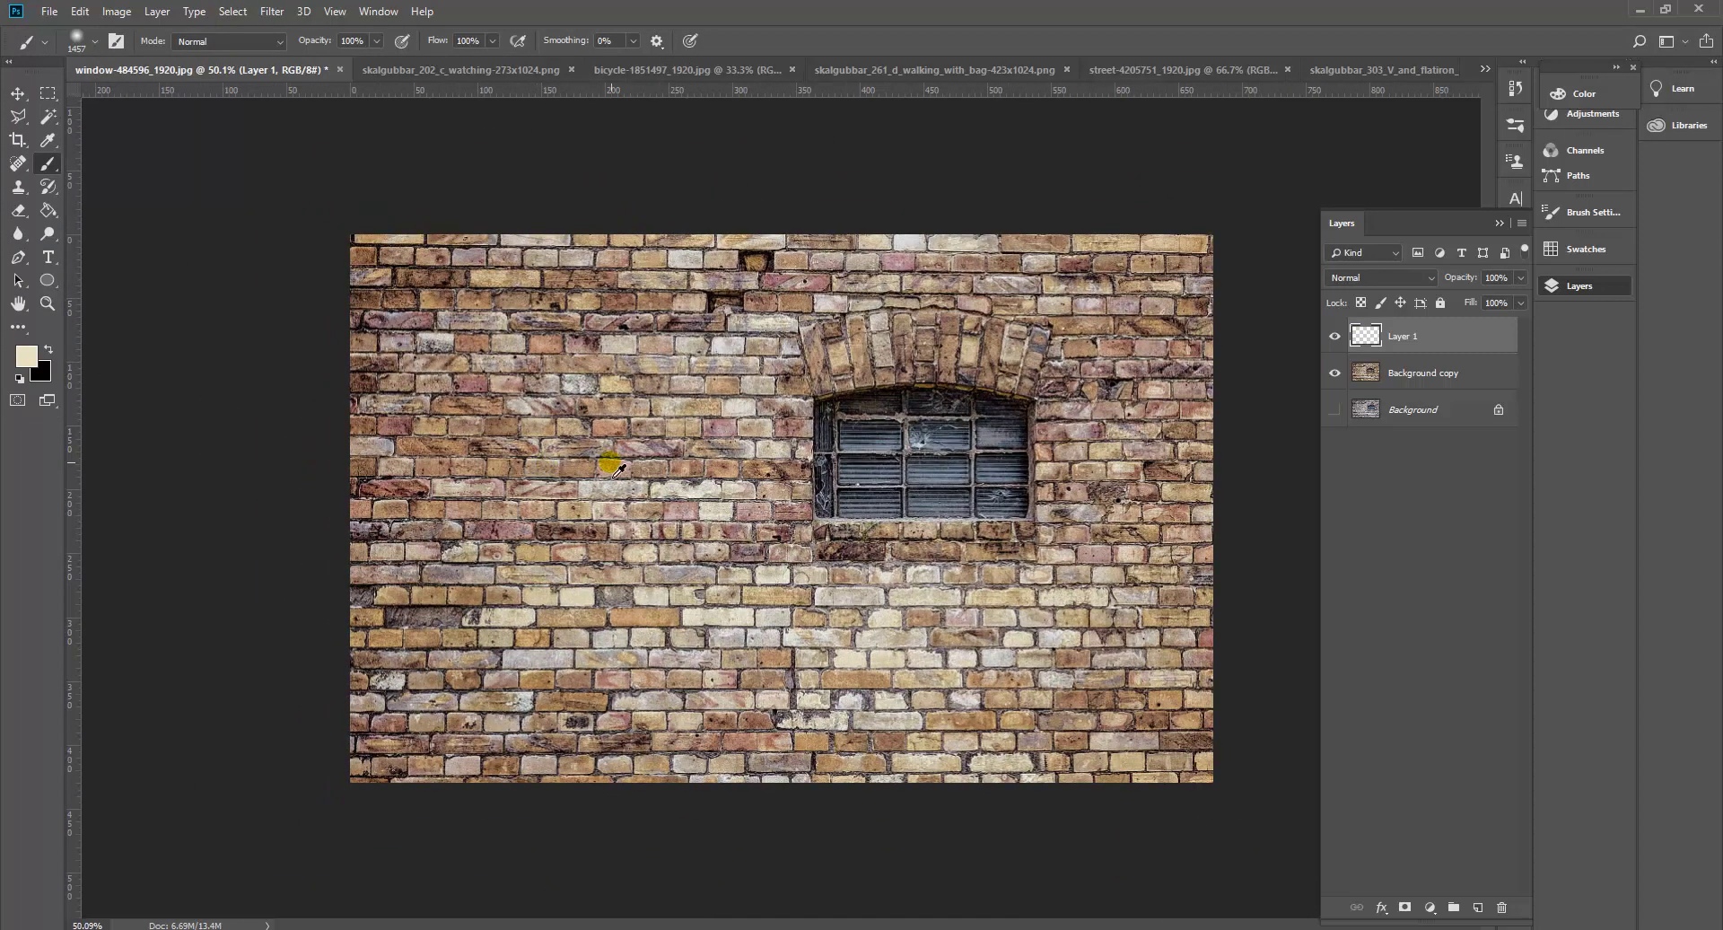
click(26, 356)
drag(286, 398, 133, 454)
click(565, 197)
key(b)
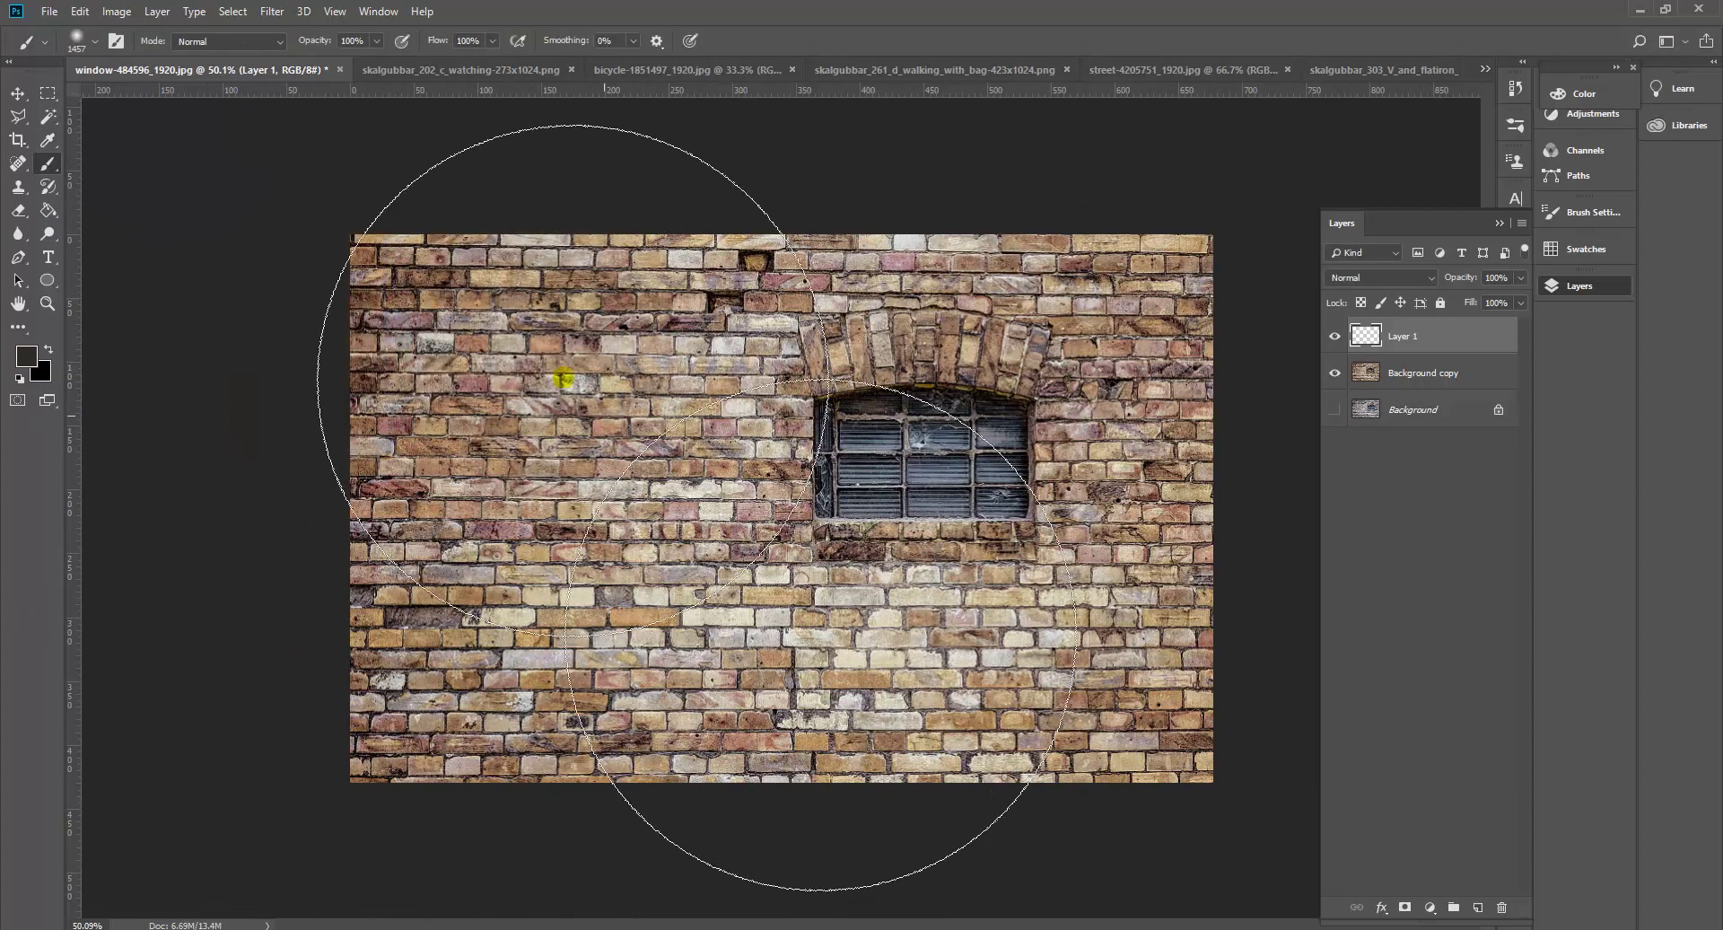
Set the Brush size to 1102 px and try a dark stroke across the lower wall, undoing it.
click(95, 41)
mouse_move(205, 99)
mouse_down()
mouse_move(219, 142)
mouse_move(205, 99)
mouse_up()
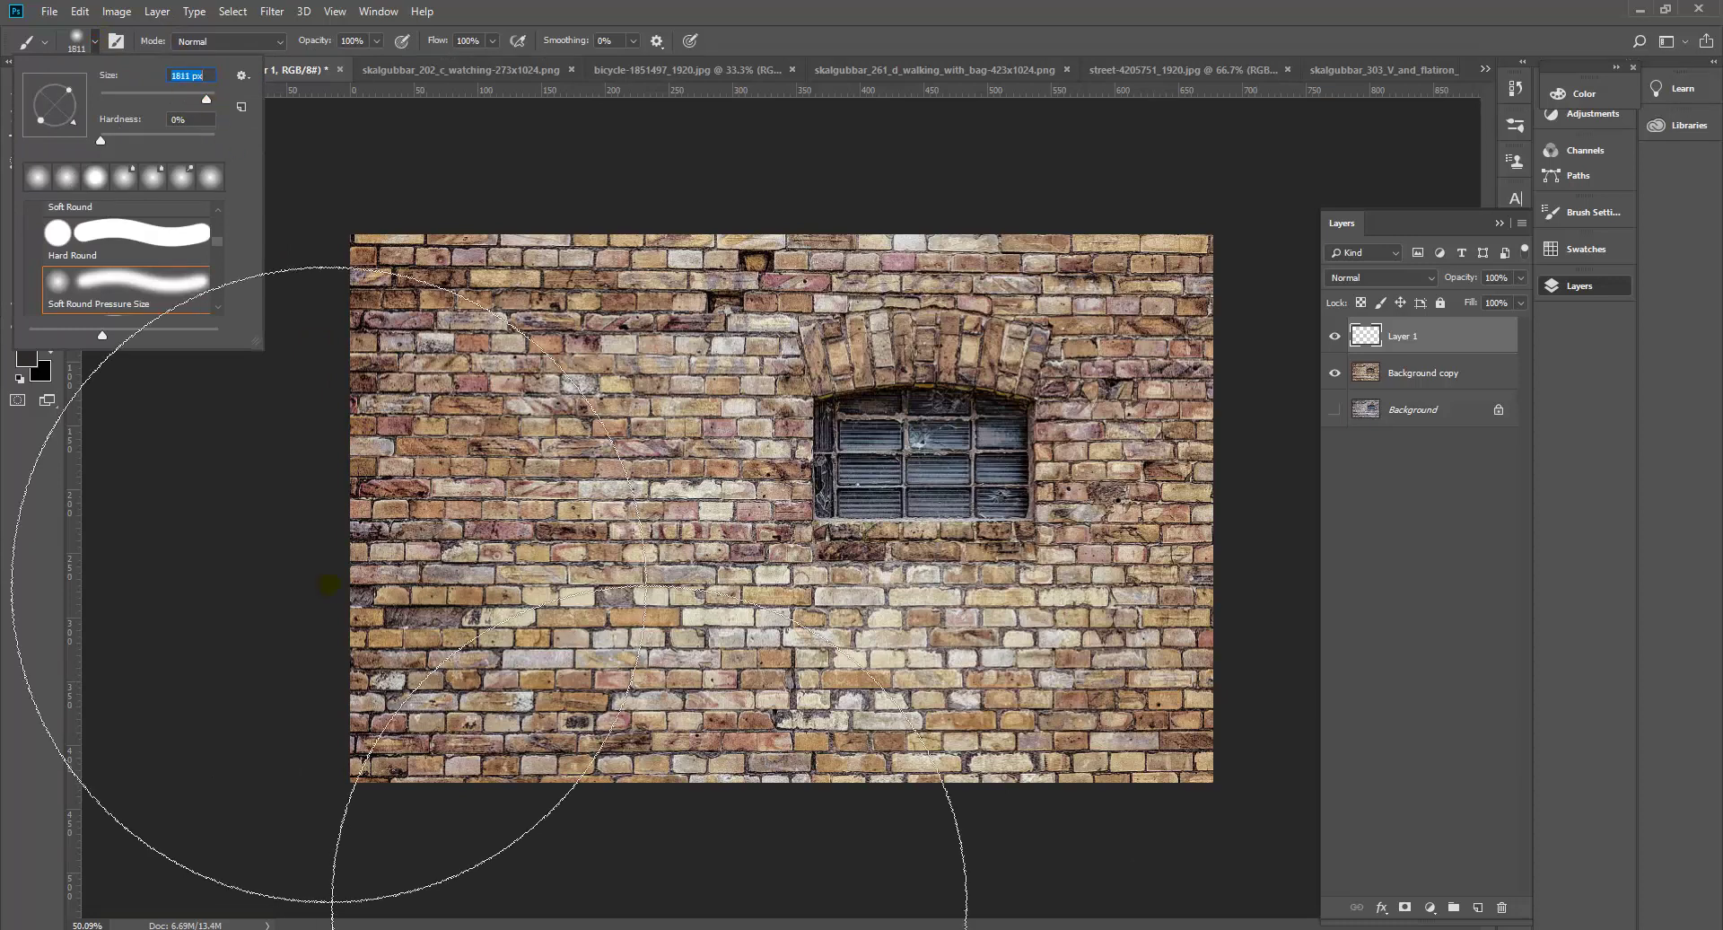
click(207, 105)
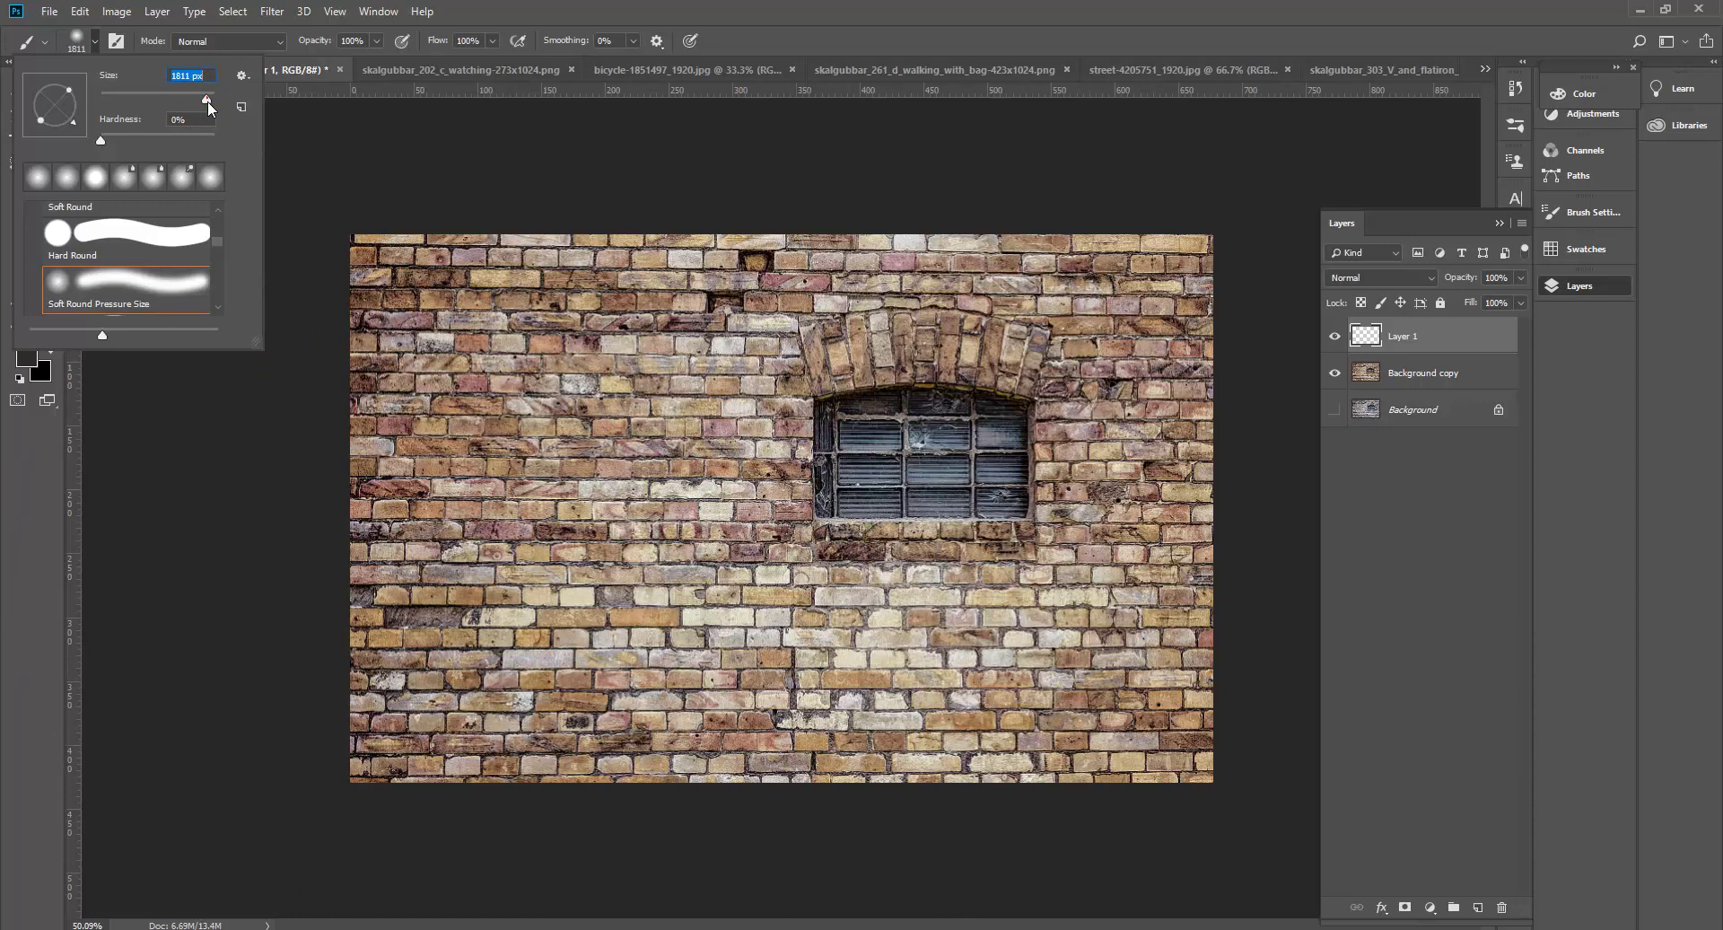
drag(208, 105, 205, 99)
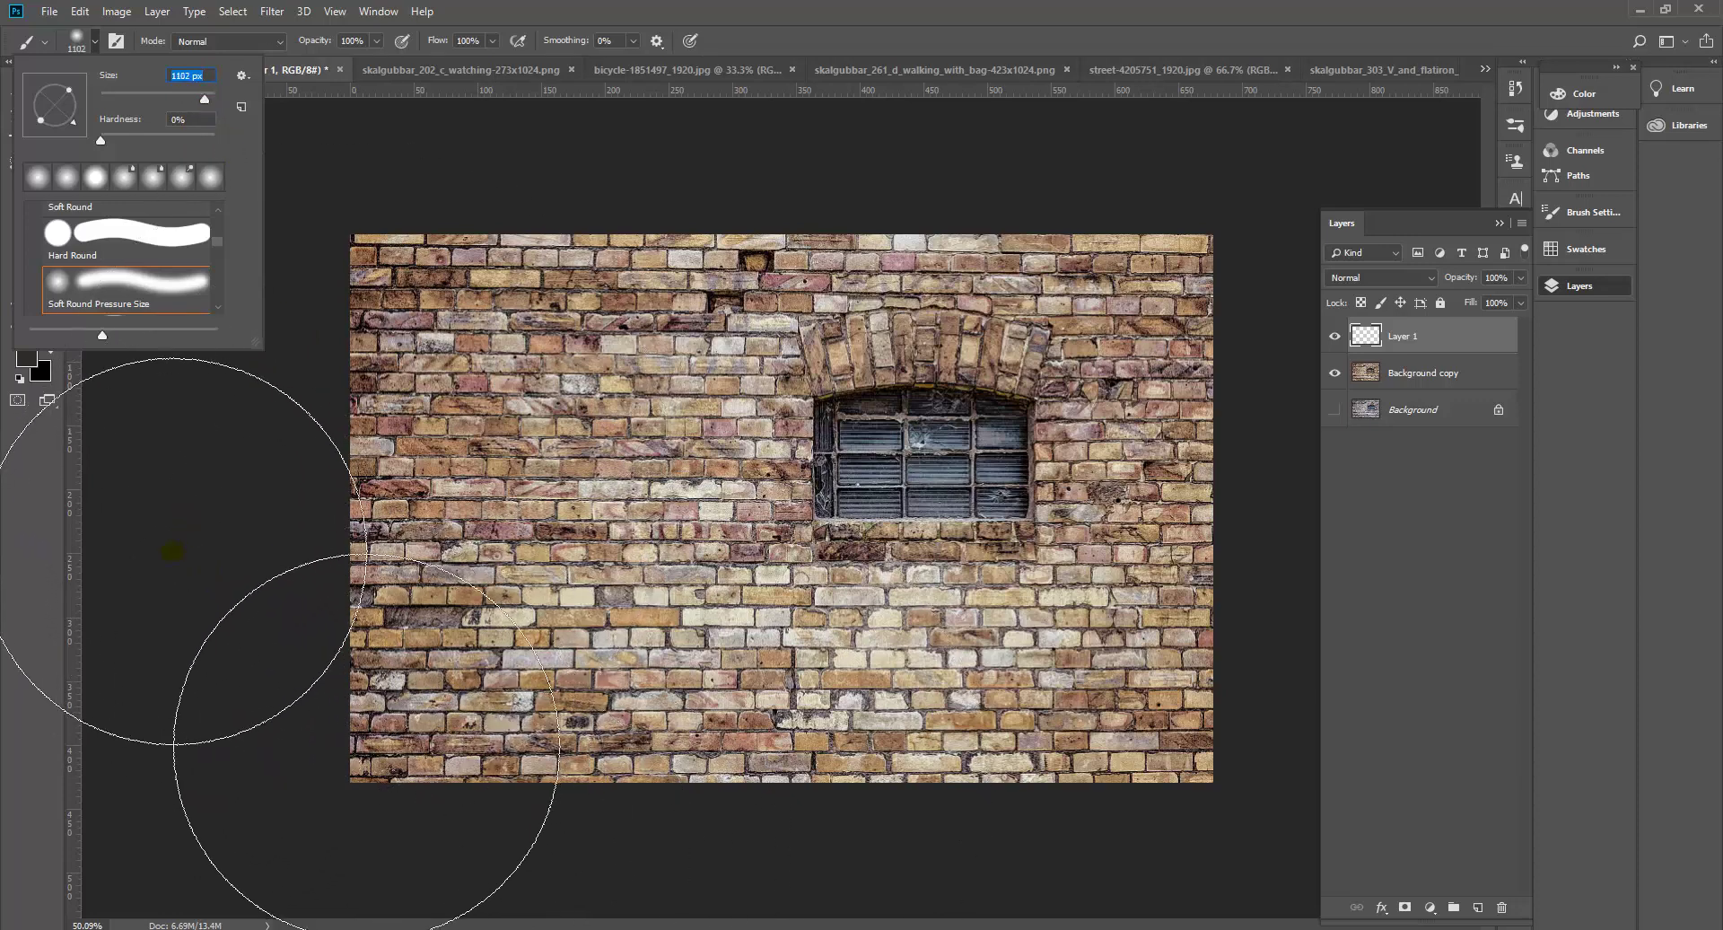
click(161, 586)
mouse_move(171, 593)
mouse_down()
mouse_move(219, 652)
mouse_move(366, 714)
mouse_move(731, 810)
mouse_move(1606, 845)
mouse_up()
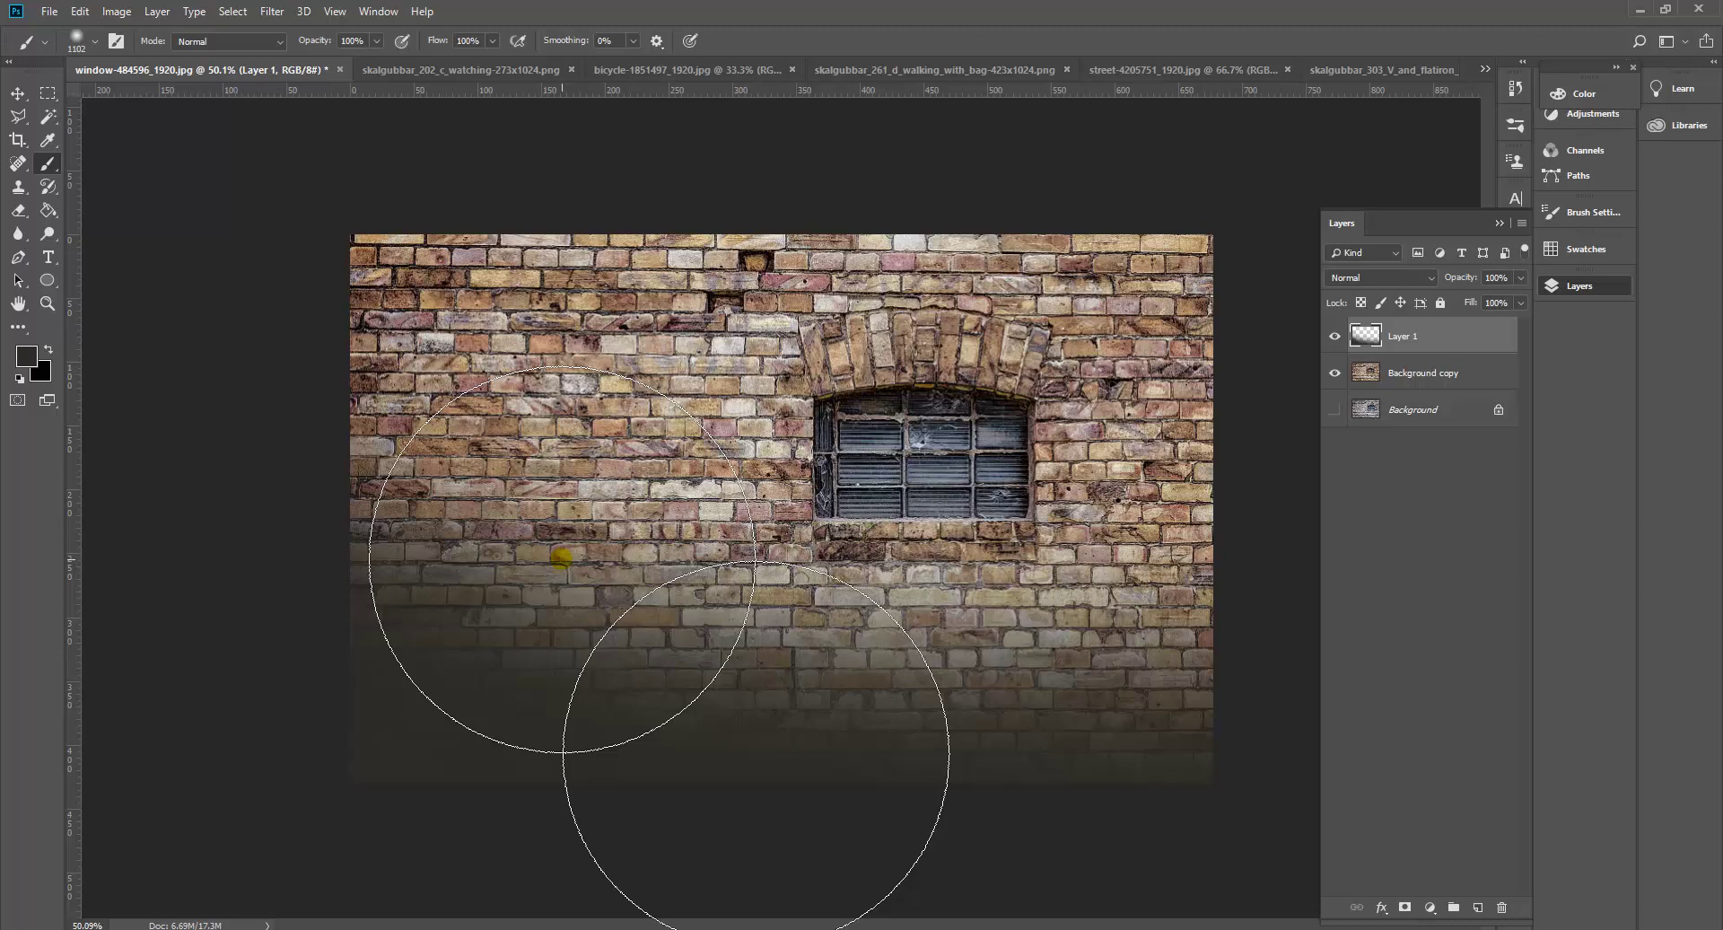
key(ctrl+z)
Set the foreground color to a very dark reddish brown.
click(26, 356)
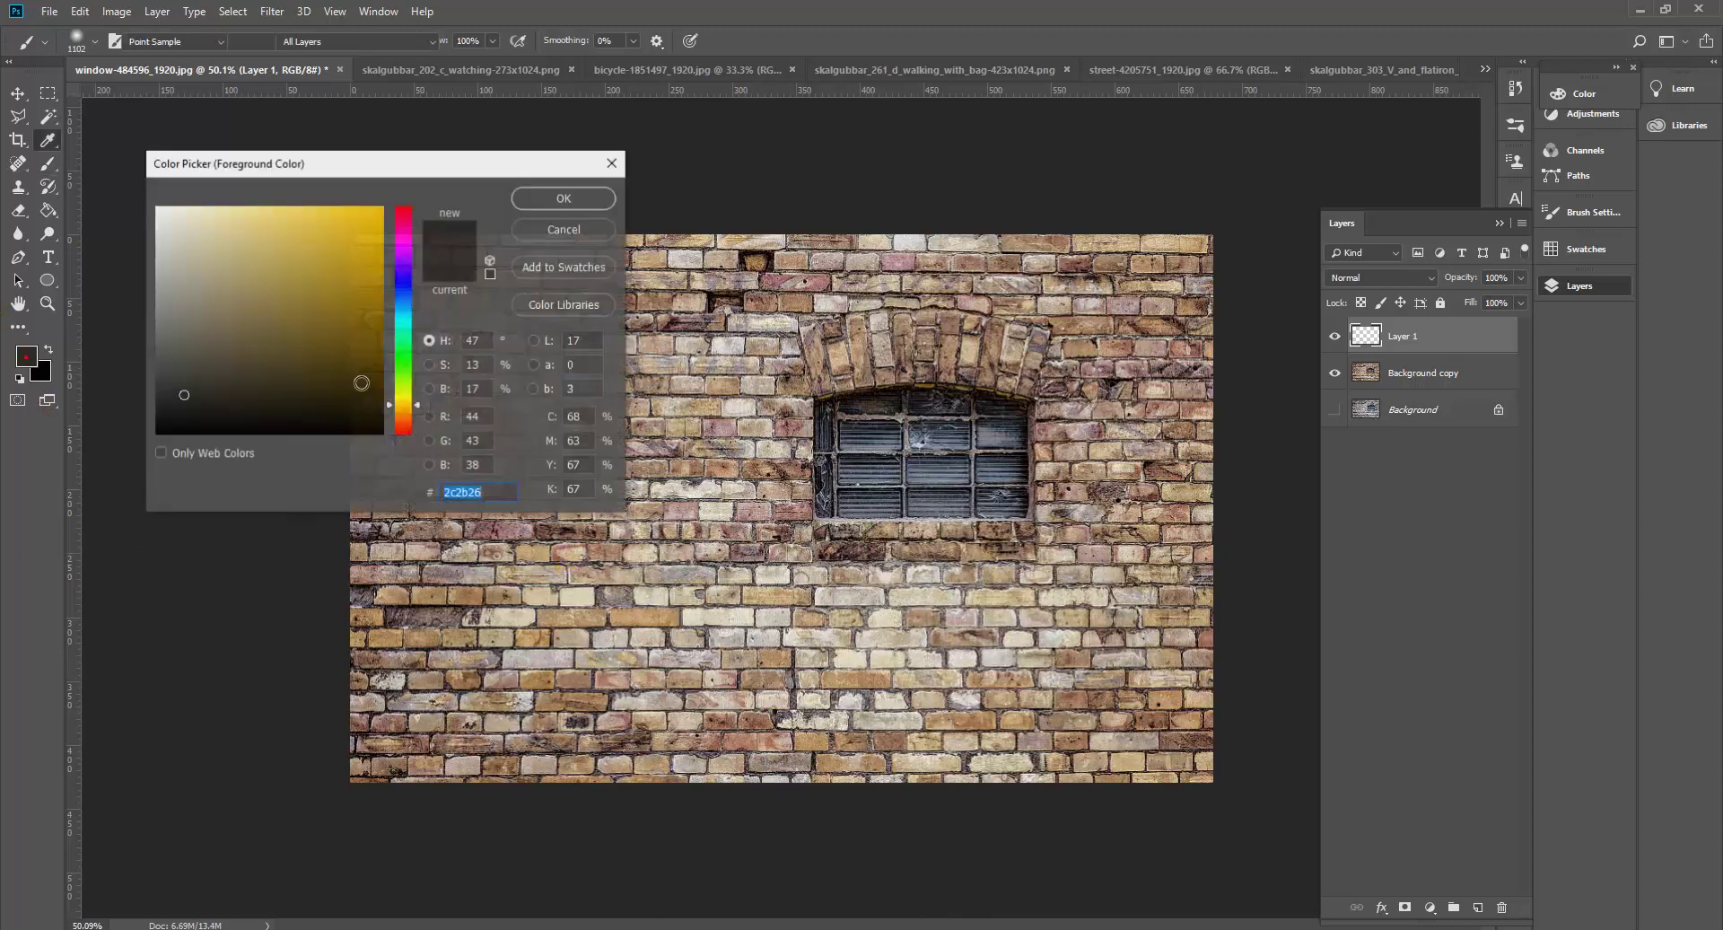
text(181818)
click(406, 422)
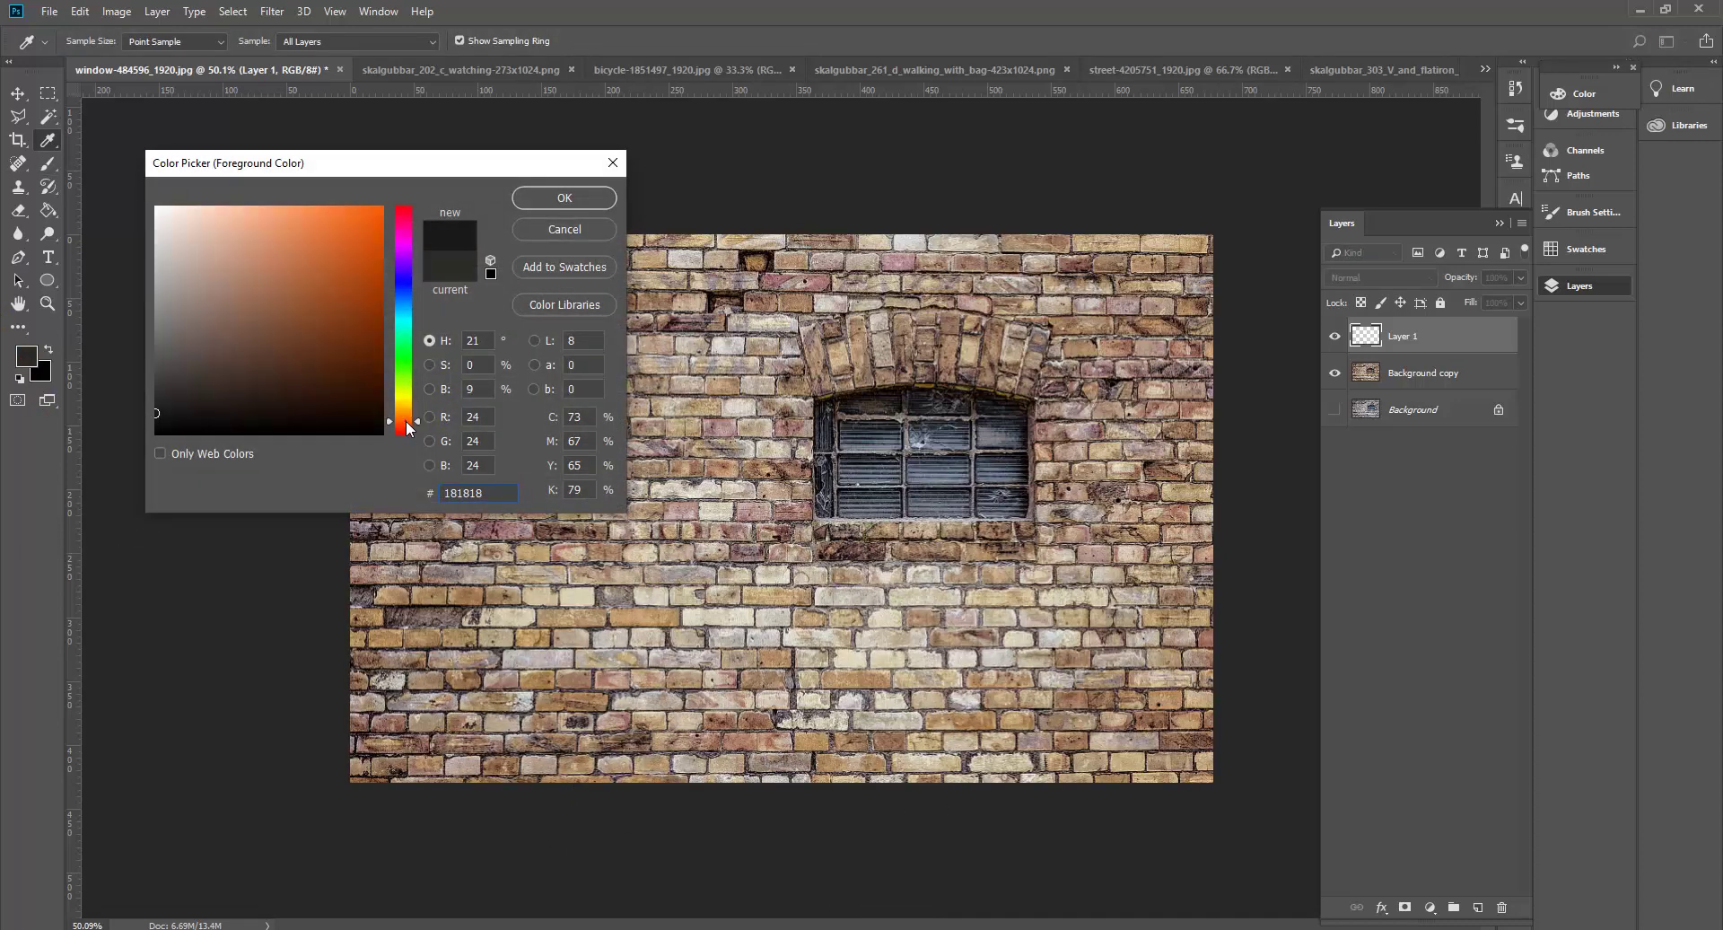
click(358, 407)
click(565, 198)
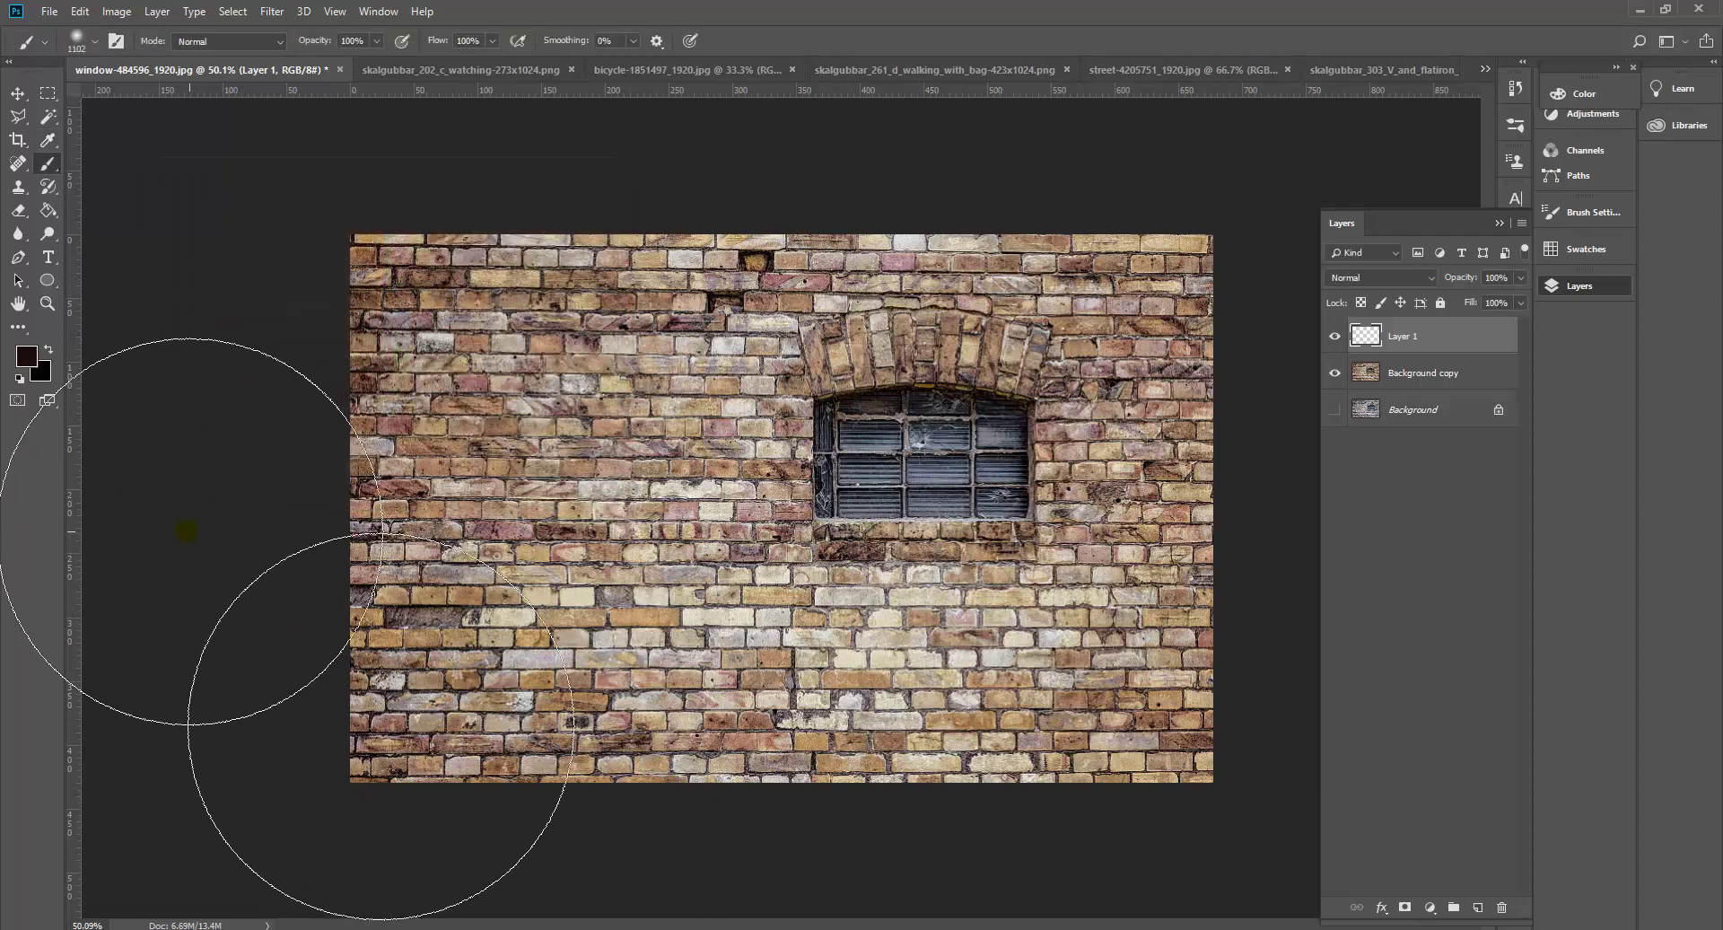
mouse_move(186, 532)
mouse_down()
mouse_move(282, 620)
mouse_move(910, 818)
mouse_move(1311, 820)
mouse_move(5, 848)
mouse_up()
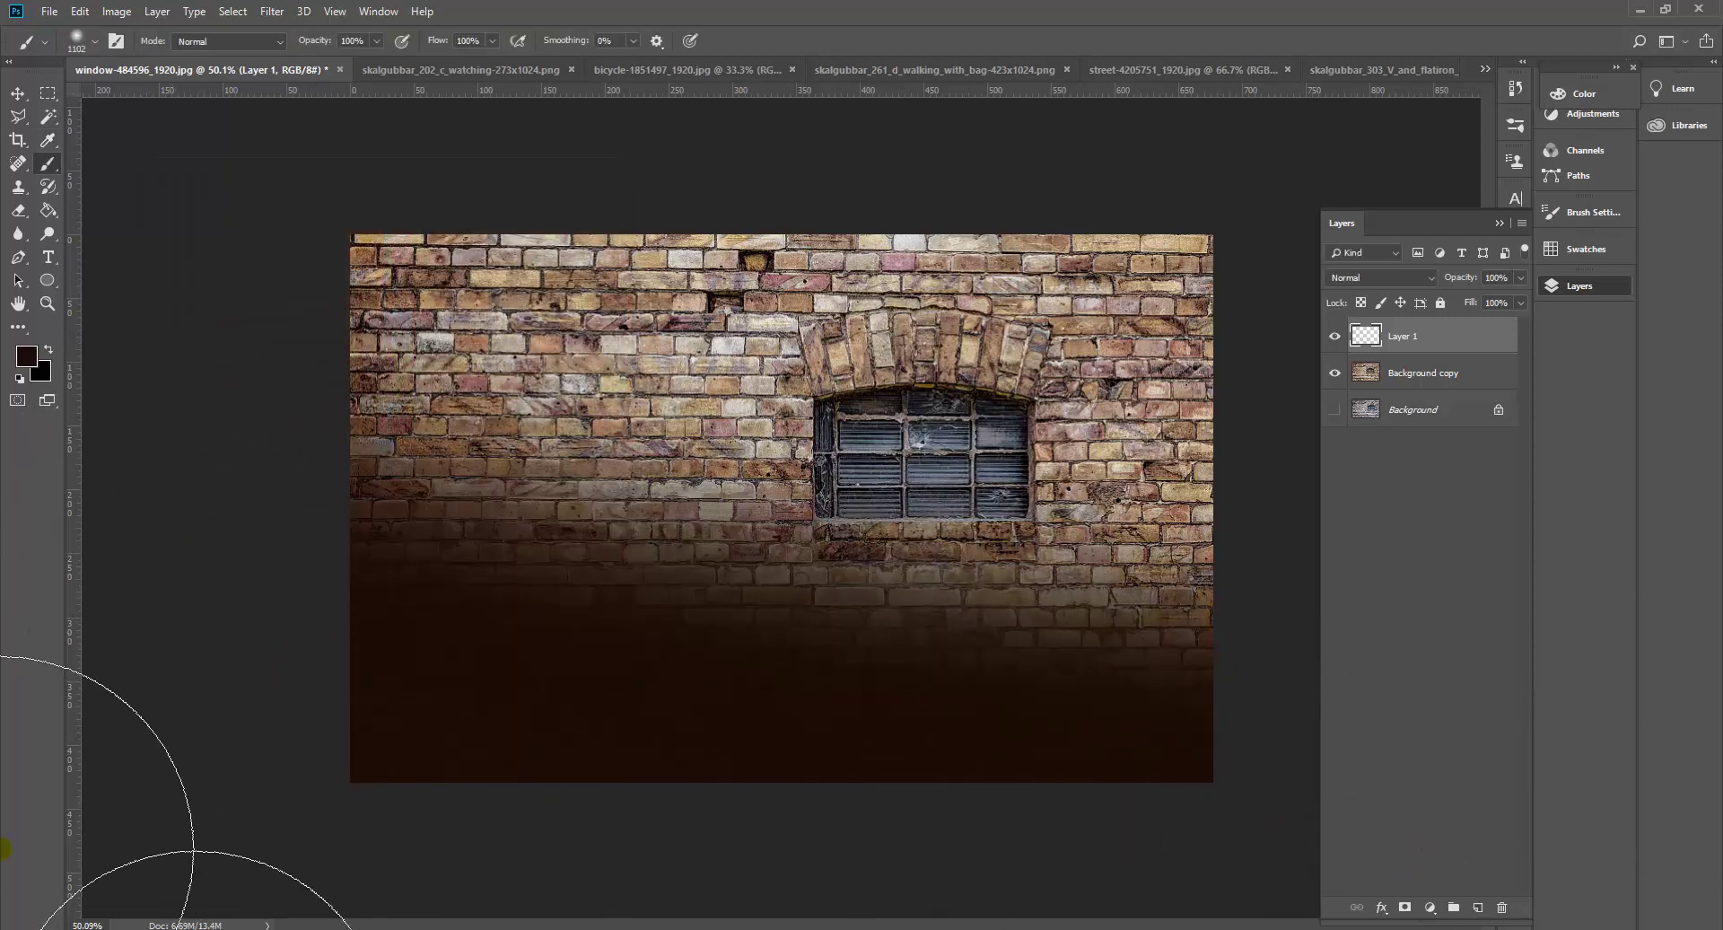
key(ctrl+z)
drag(221, 683, 1337, 929)
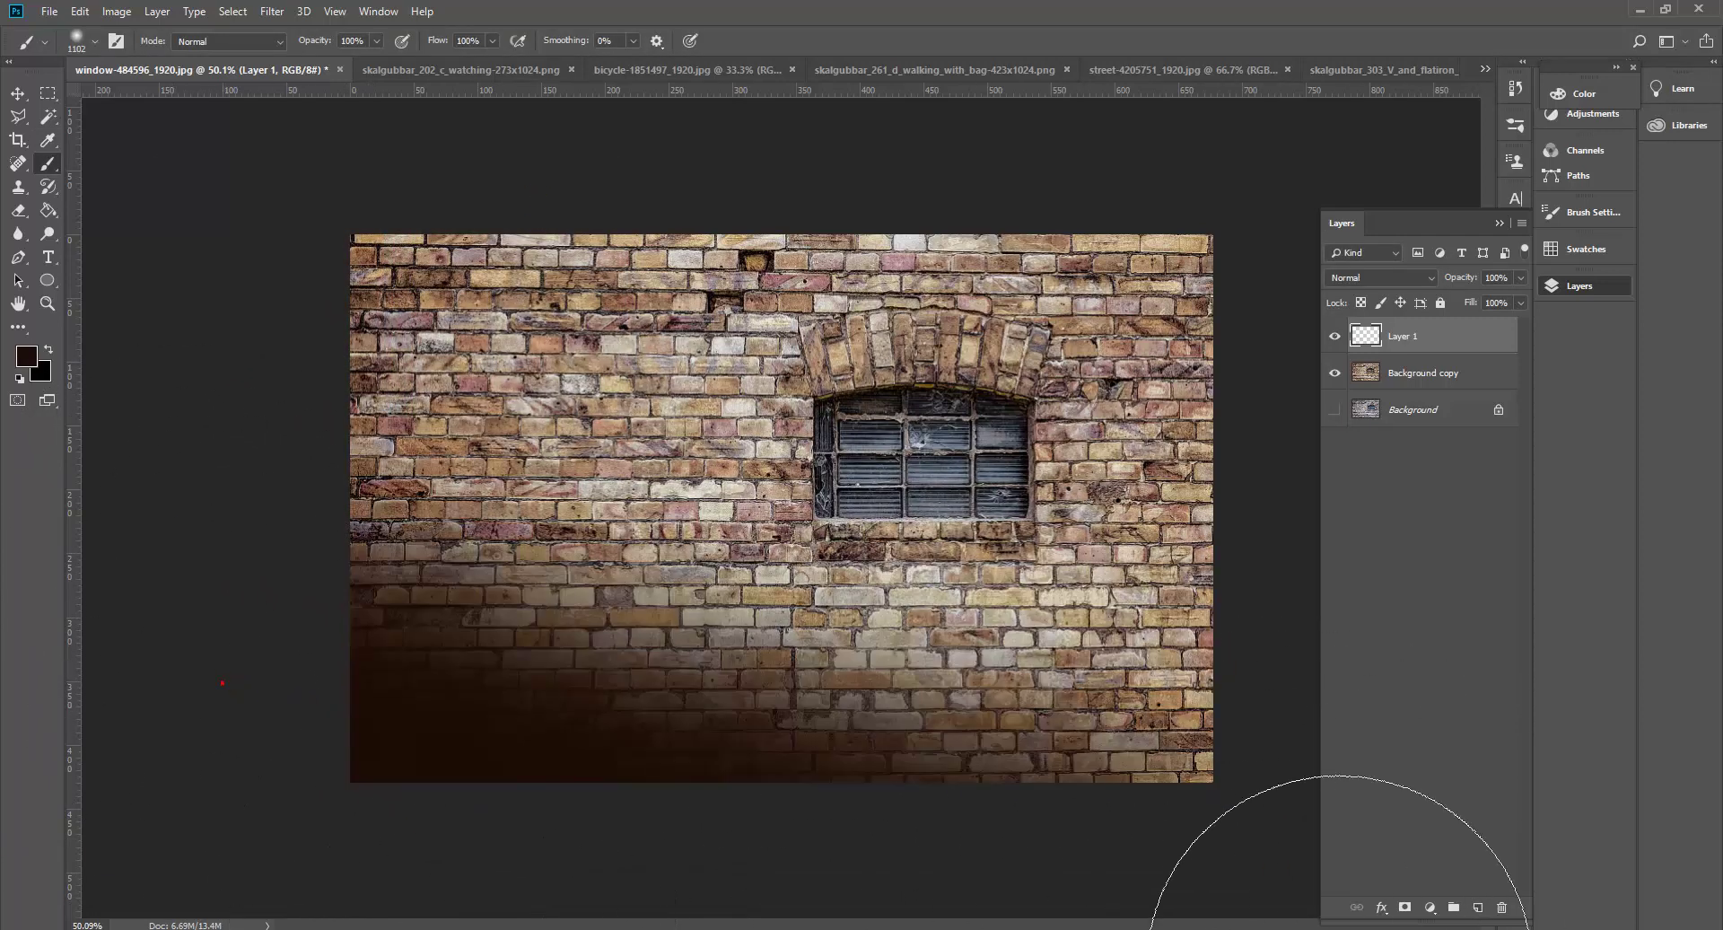
key(ctrl+z)
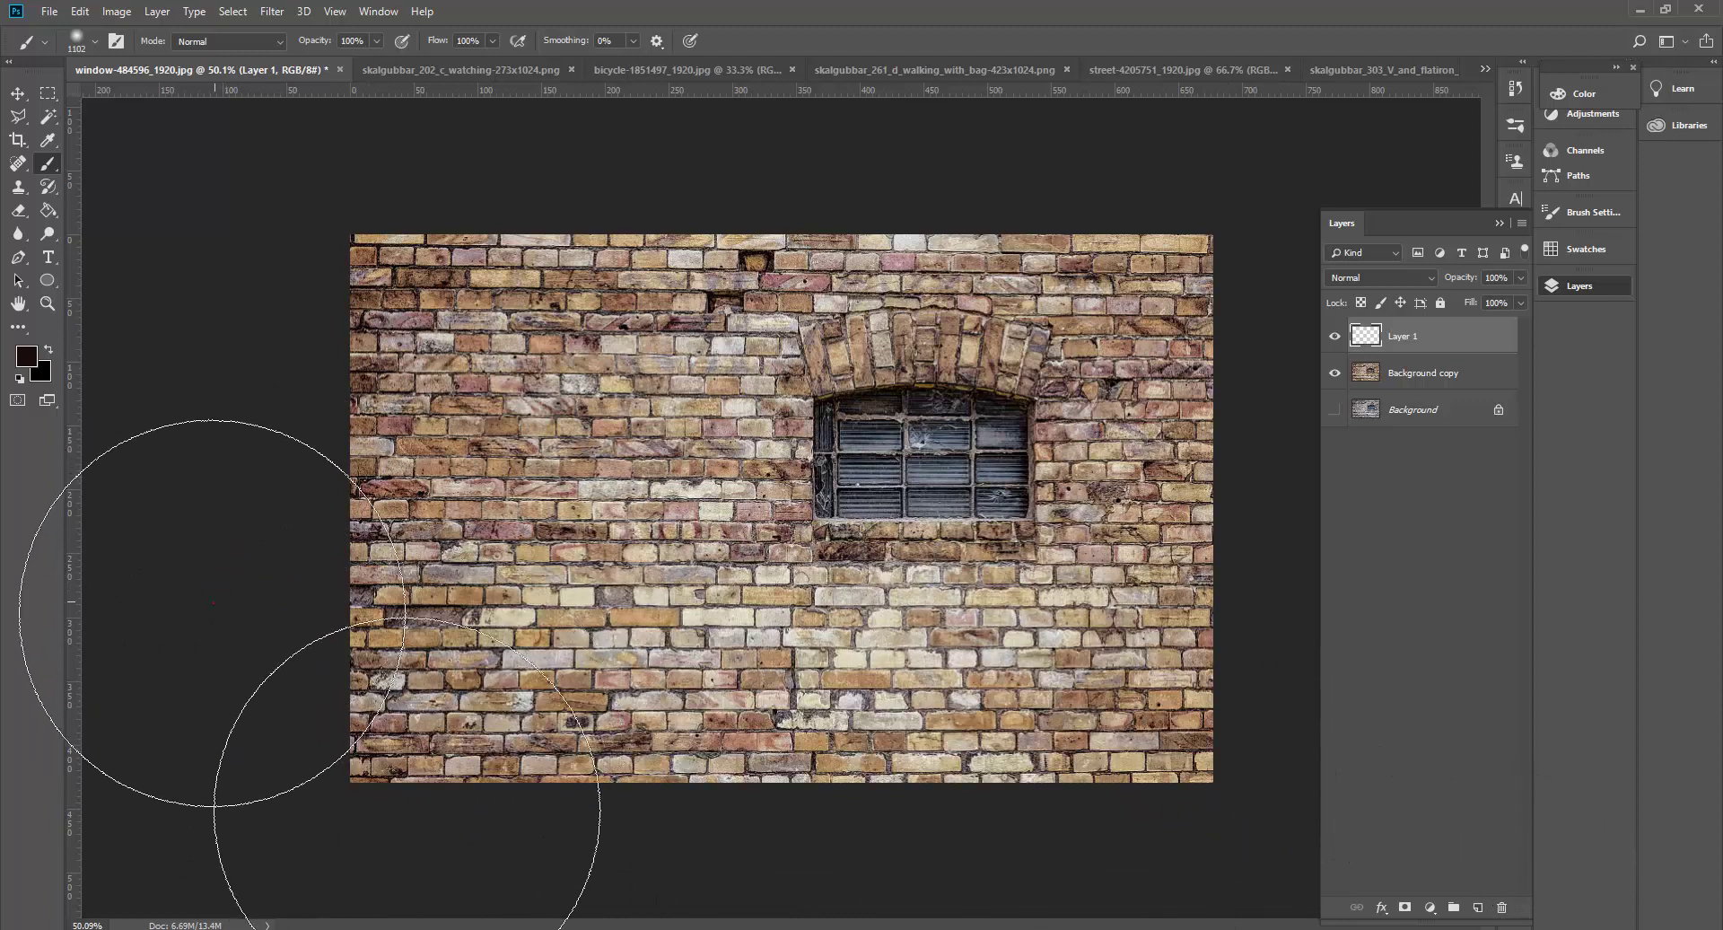
Brush dark brown shading across the lower part of the wall on Layer 1, higher at the left edge.
drag(212, 612, 1269, 826)
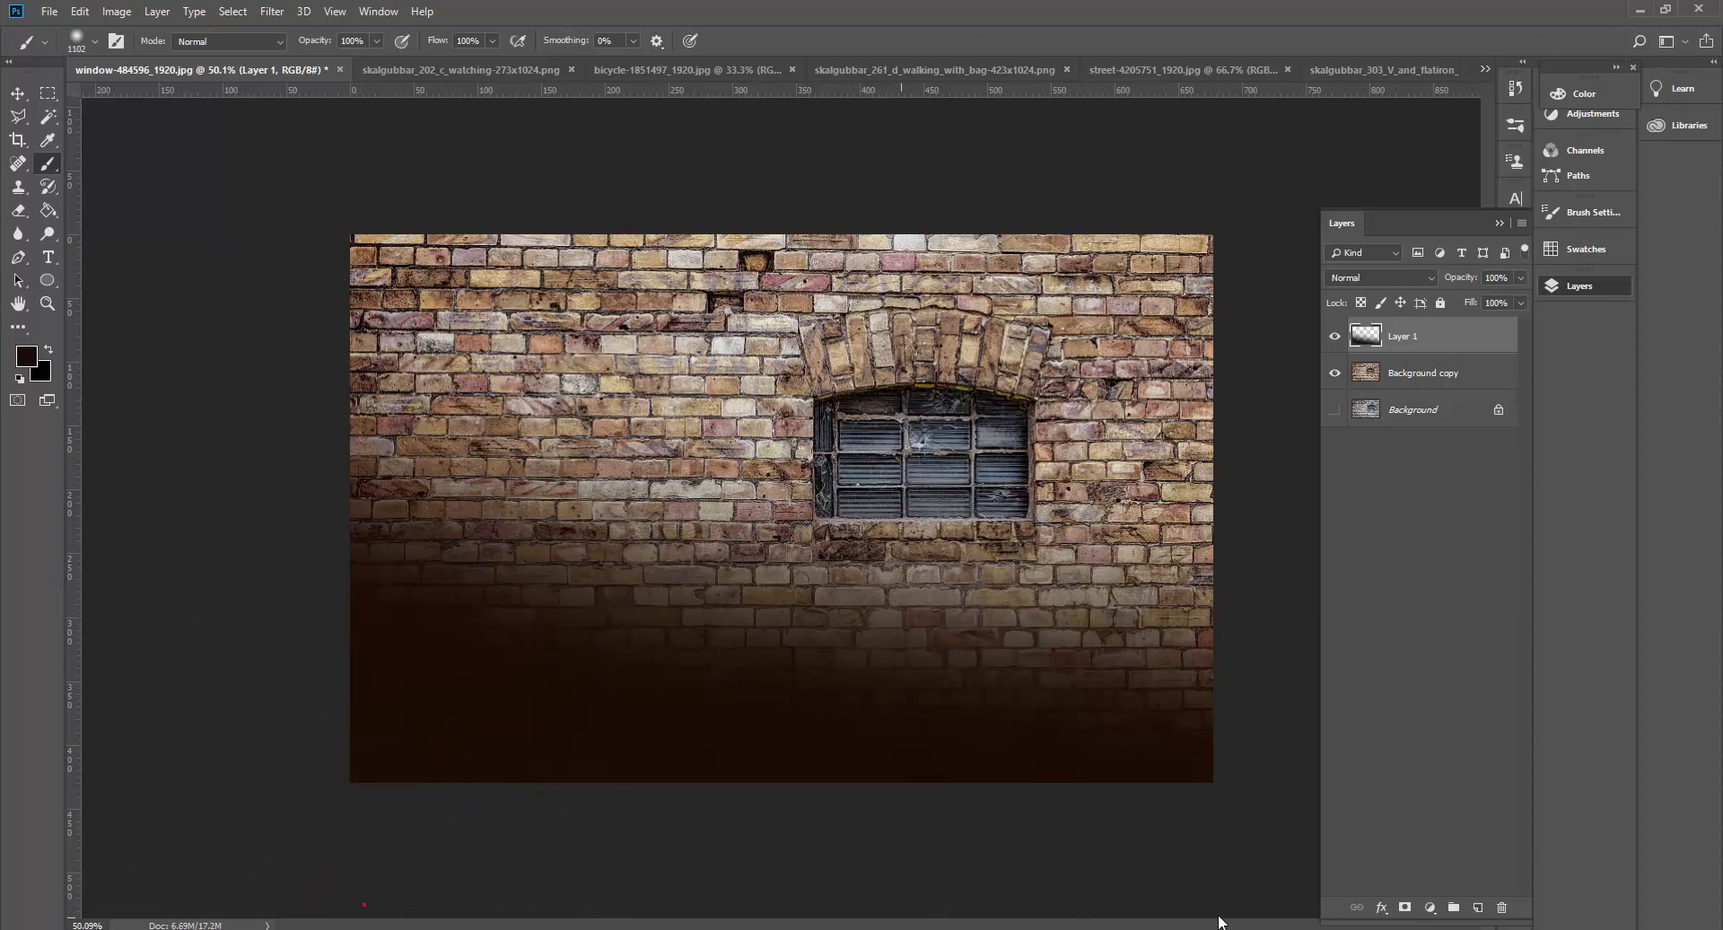
Preview the painted shading on Layer 1 in different blend modes, from Dissolve through Multiply, Lighten, Overlay and Hard Light to Vivid Light.
click(1429, 279)
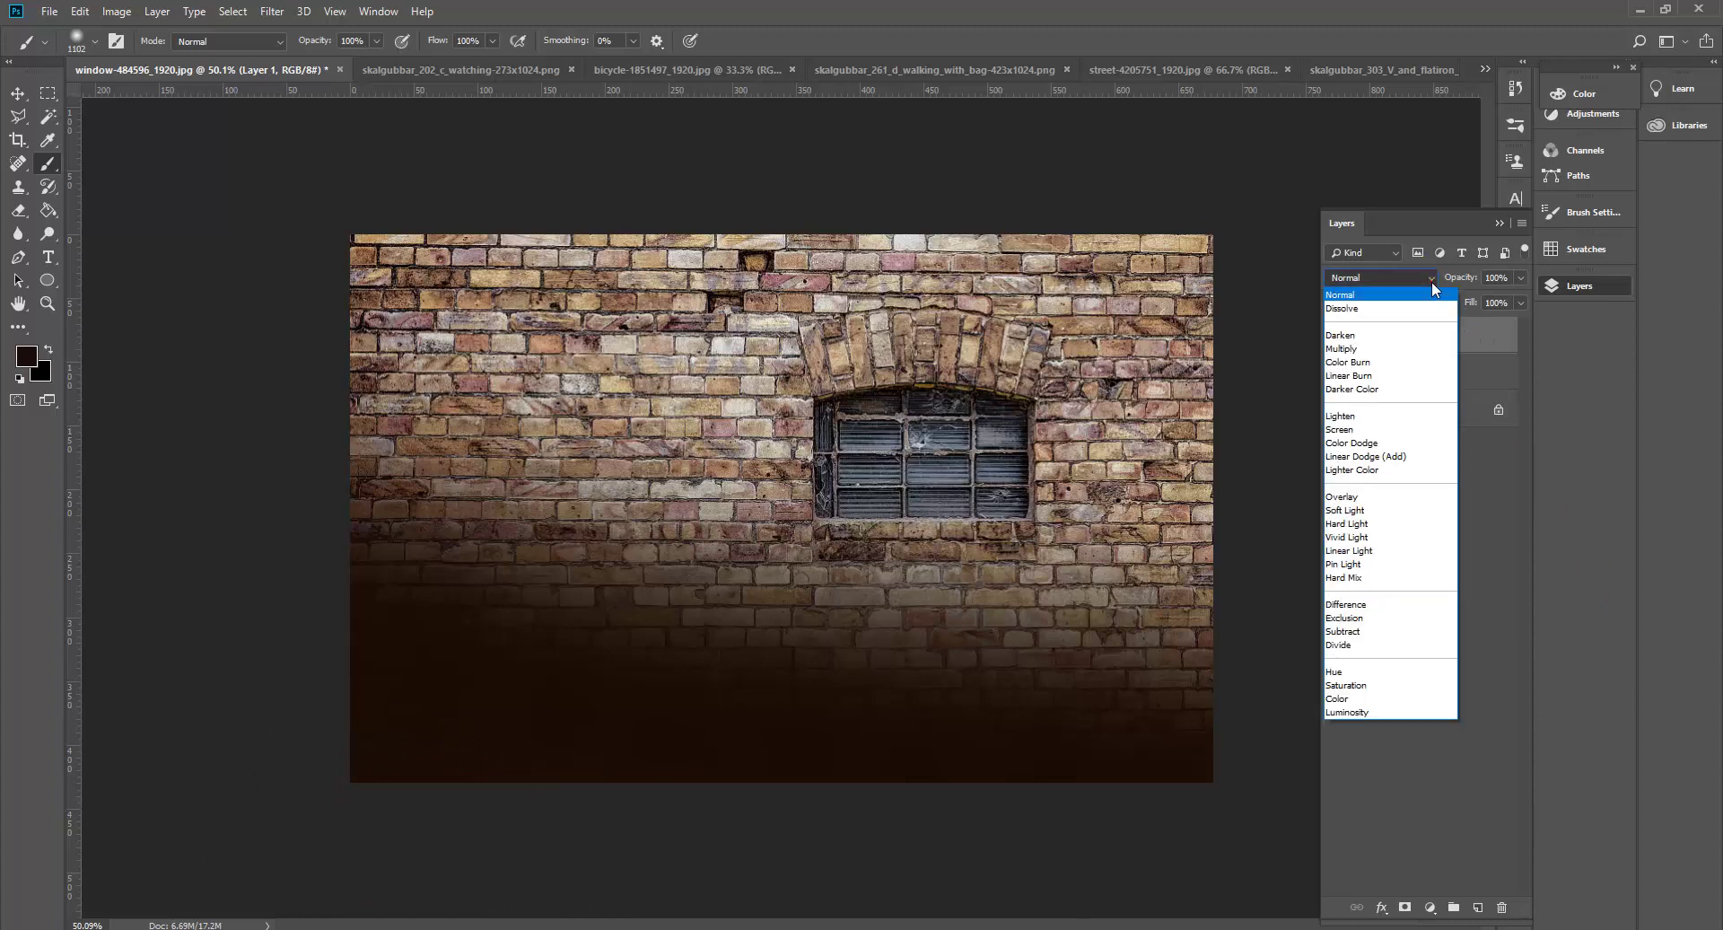
click(1407, 278)
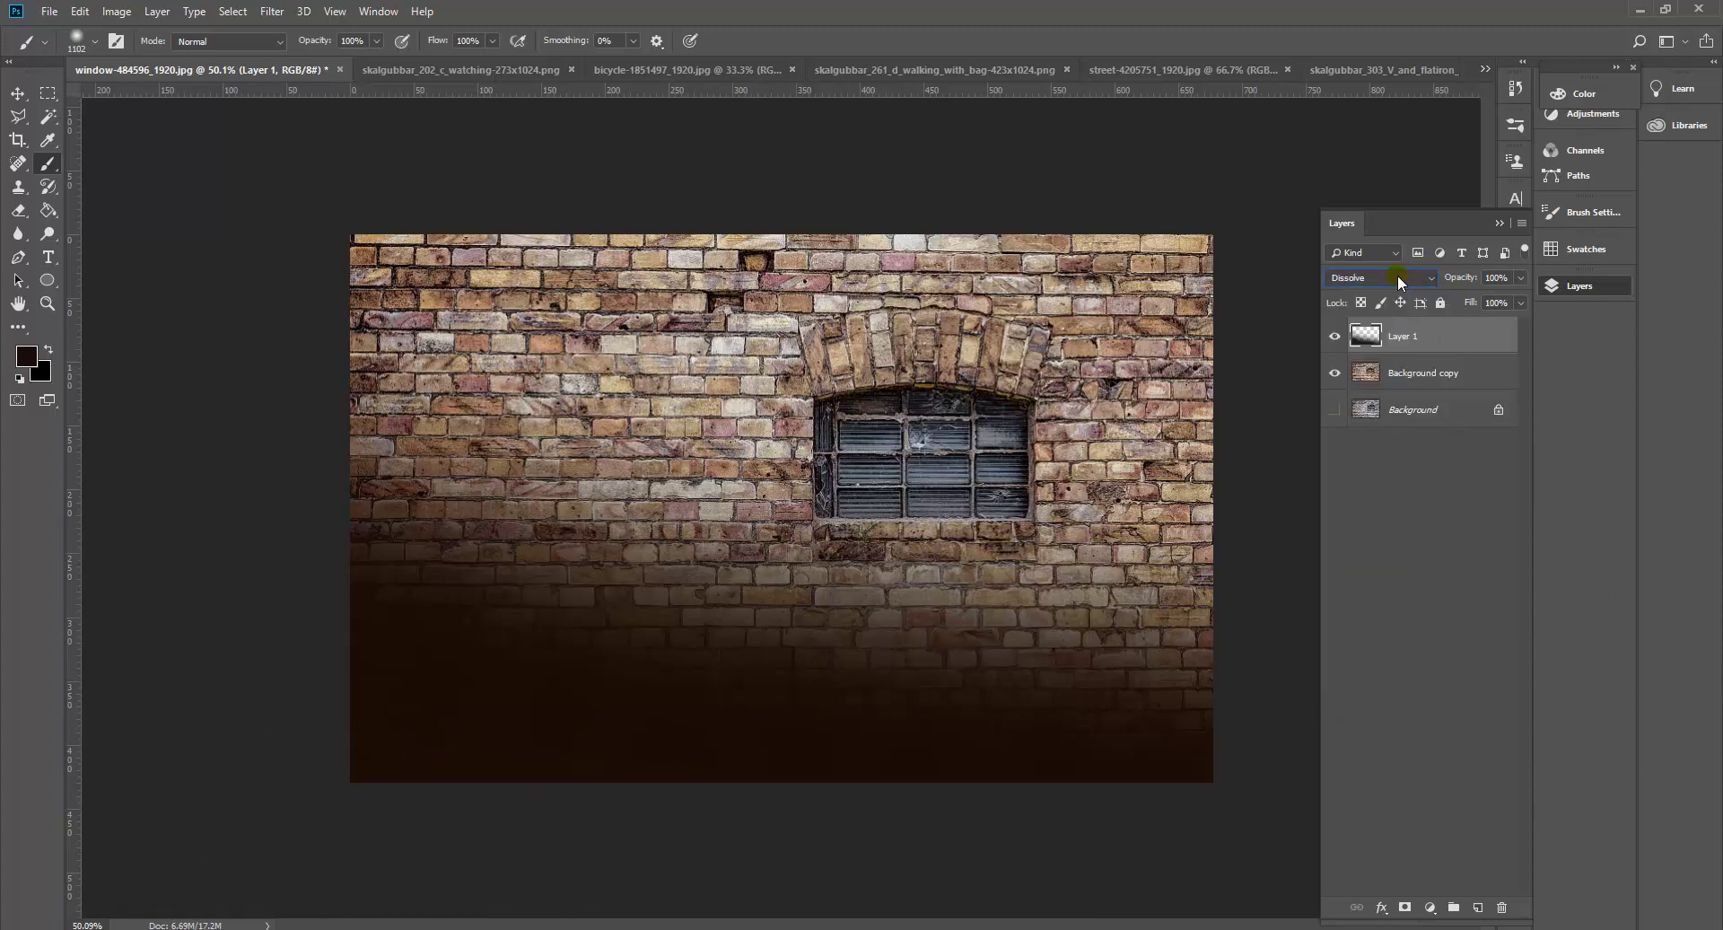
scroll(1398, 275, down, 2)
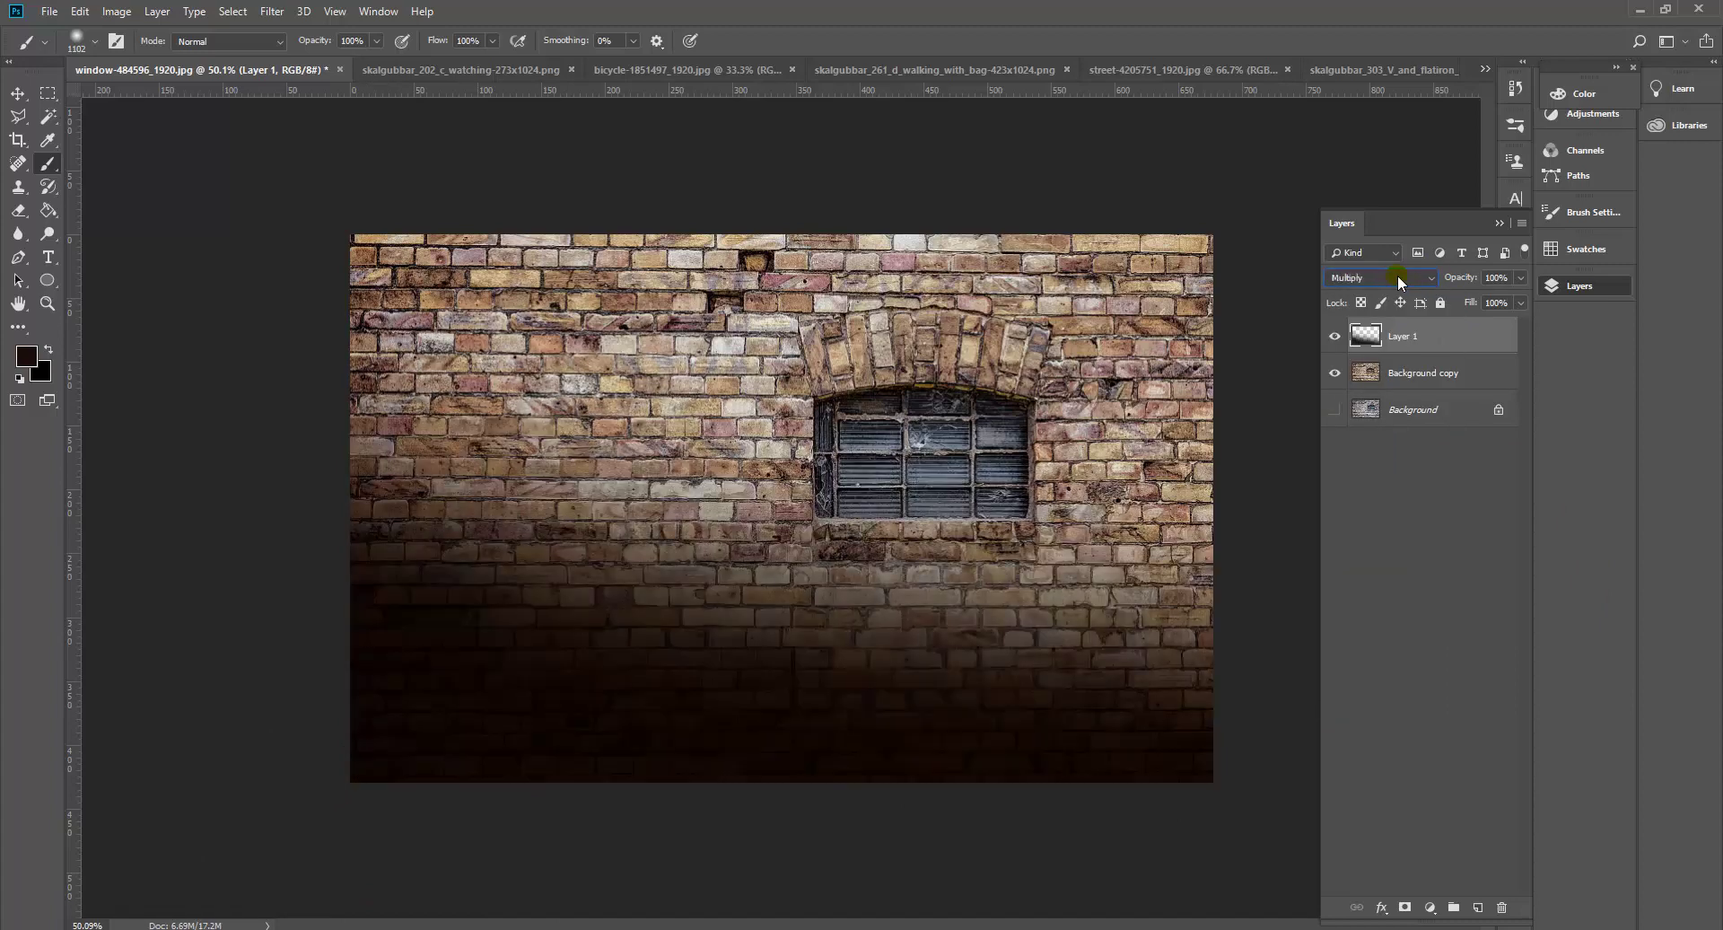
scroll(1400, 279, down, 5)
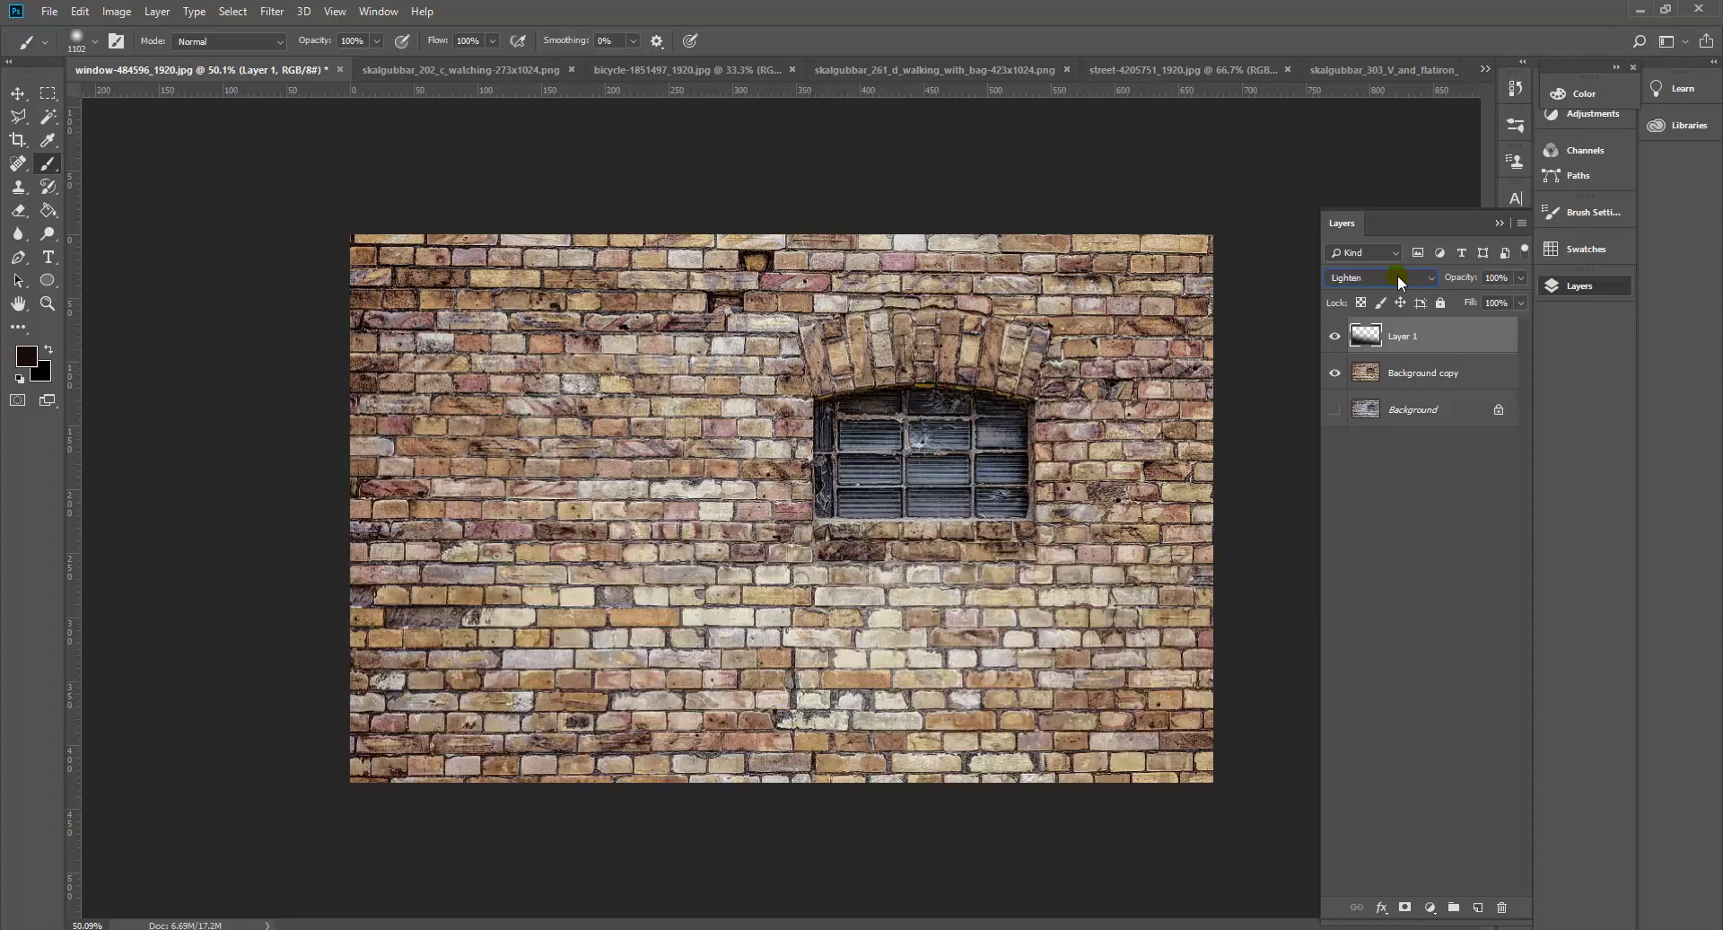
scroll(1402, 281, down, 4)
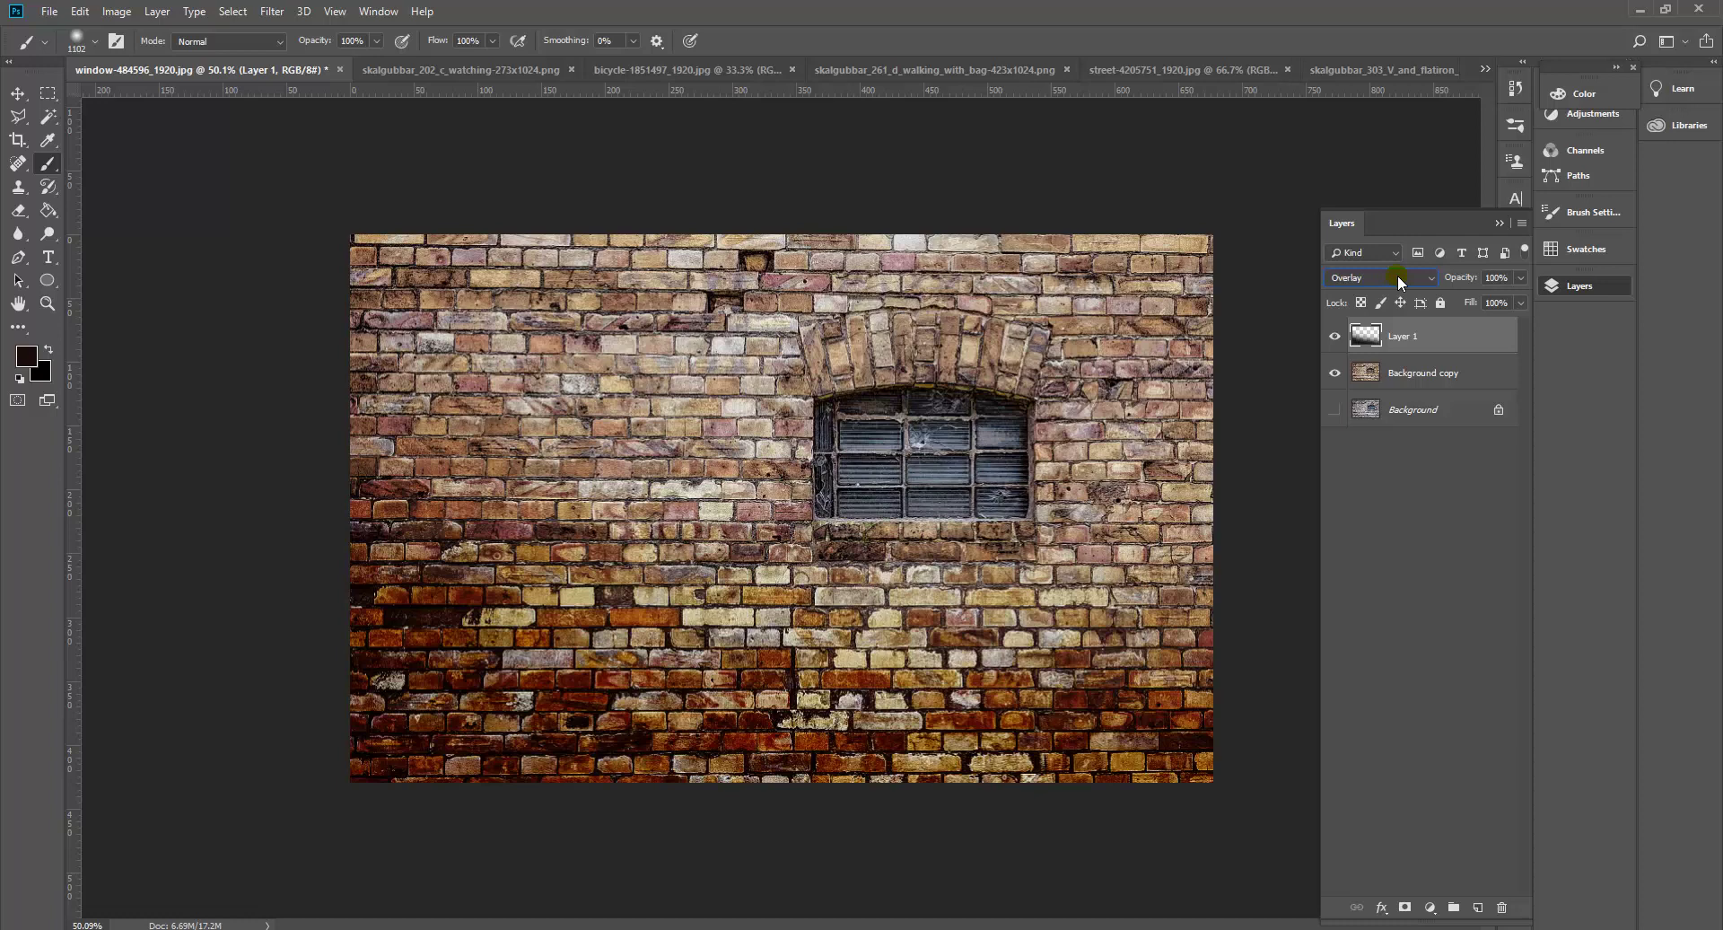
scroll(1402, 281, down, 1)
scroll(1402, 281, down, 1)
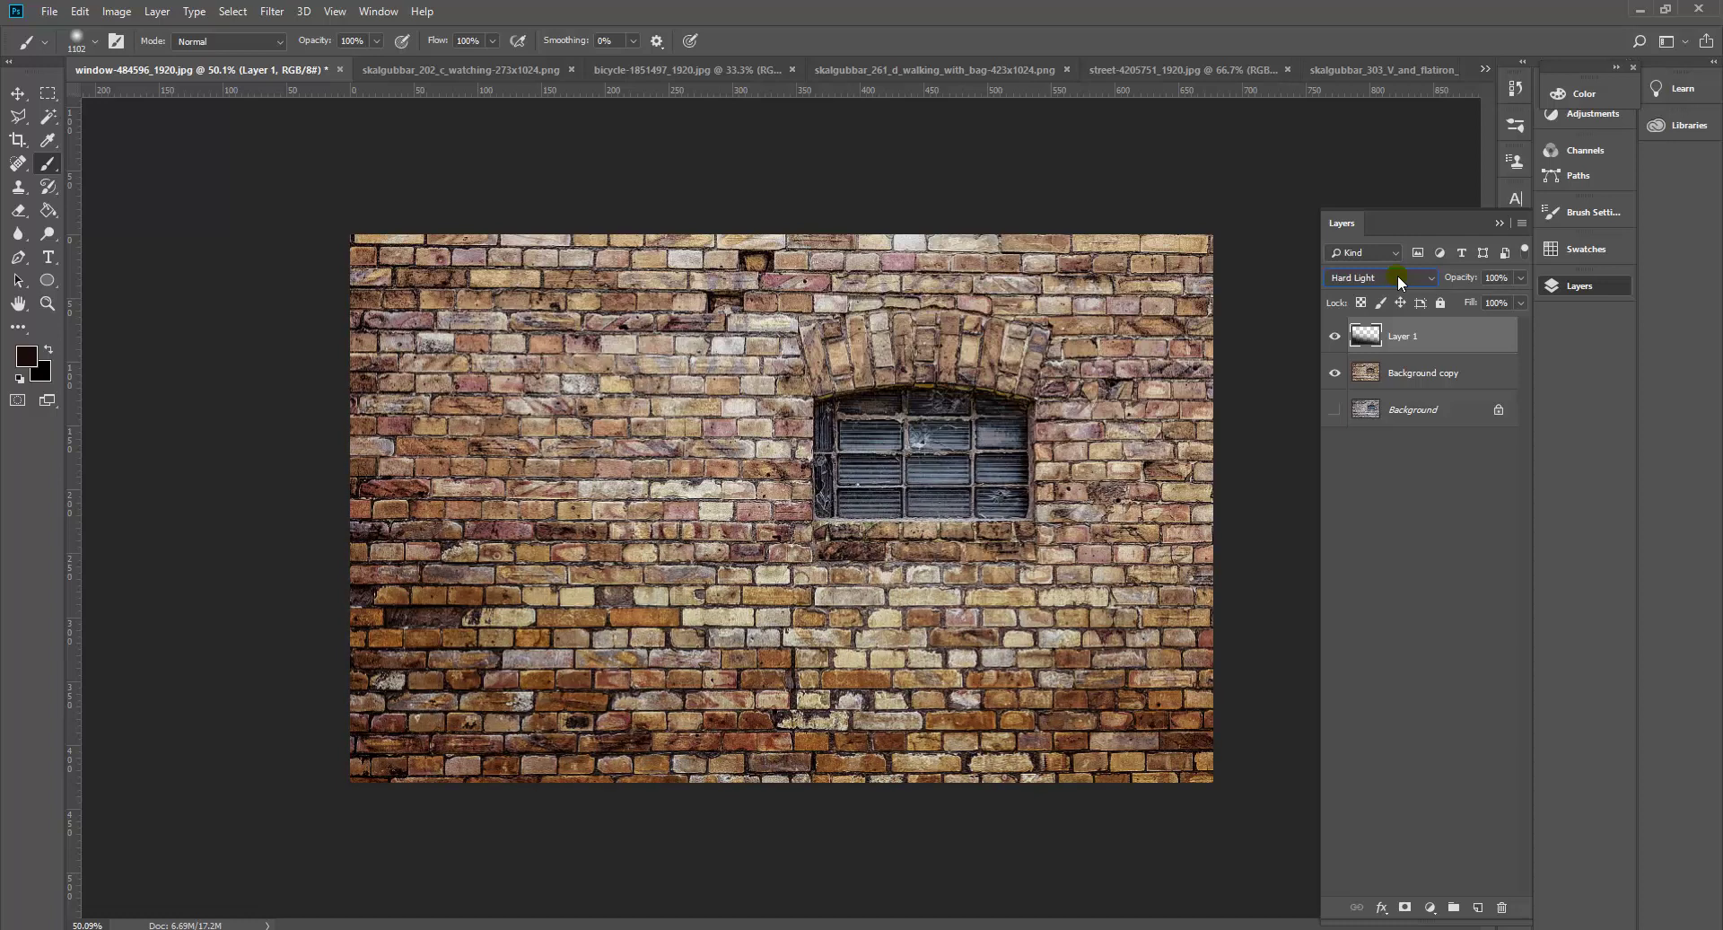
scroll(1397, 276, down, 1)
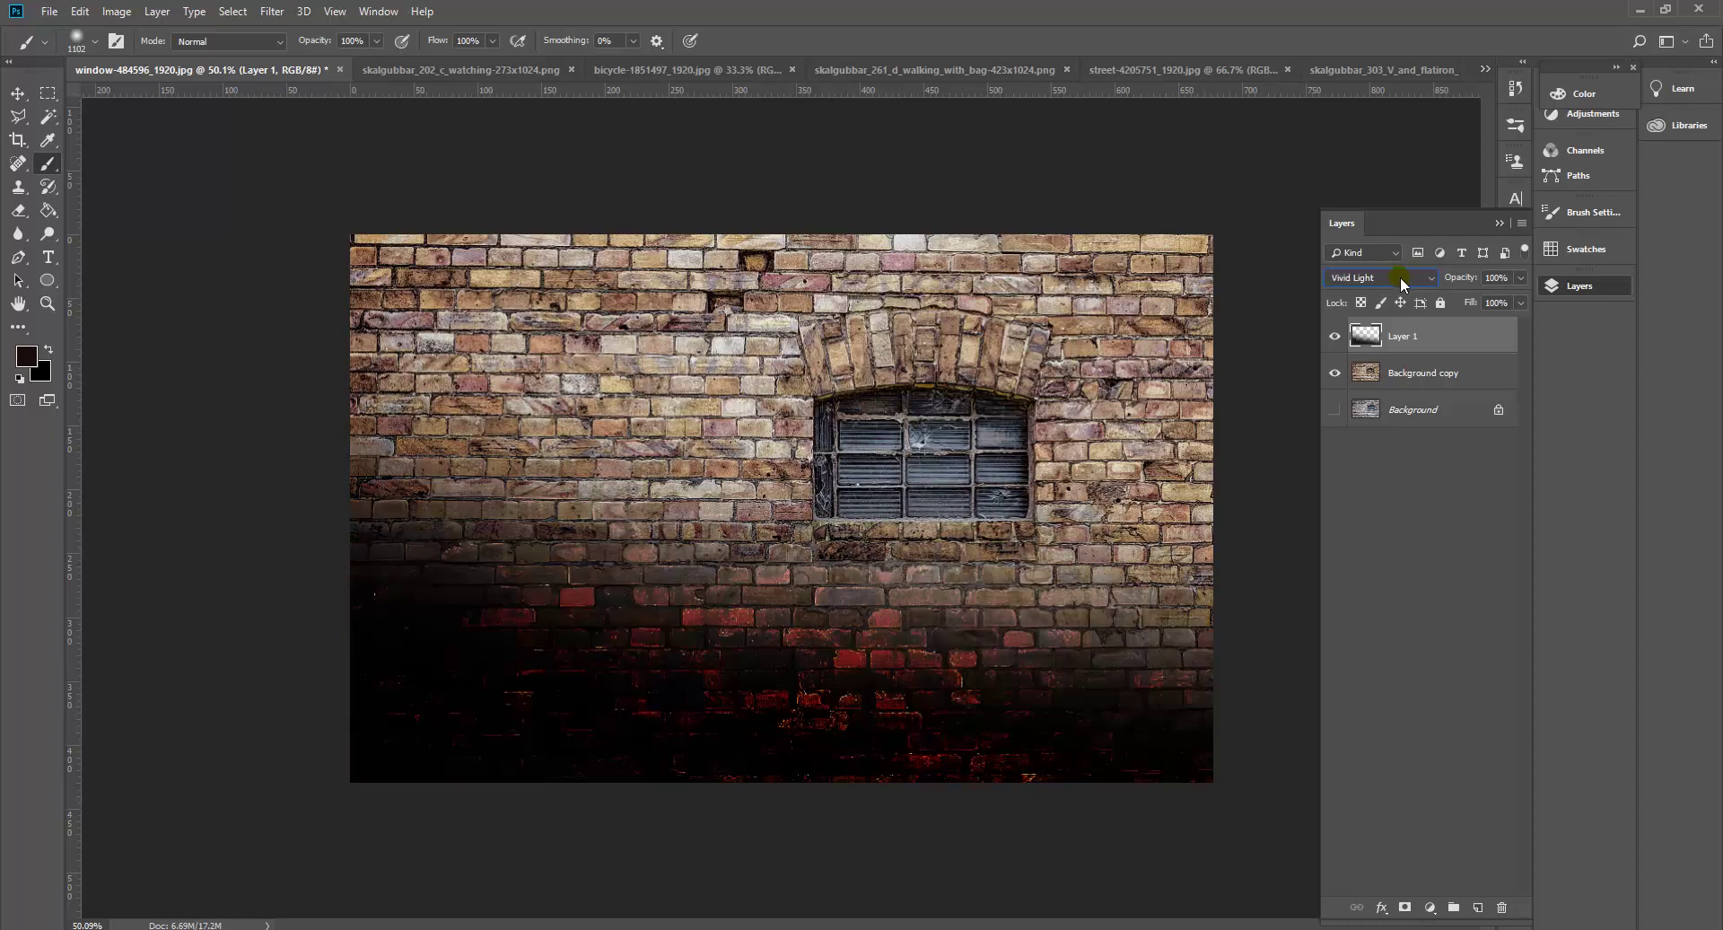
Set the blend mode of Layer 1 to Multiply.
click(1434, 280)
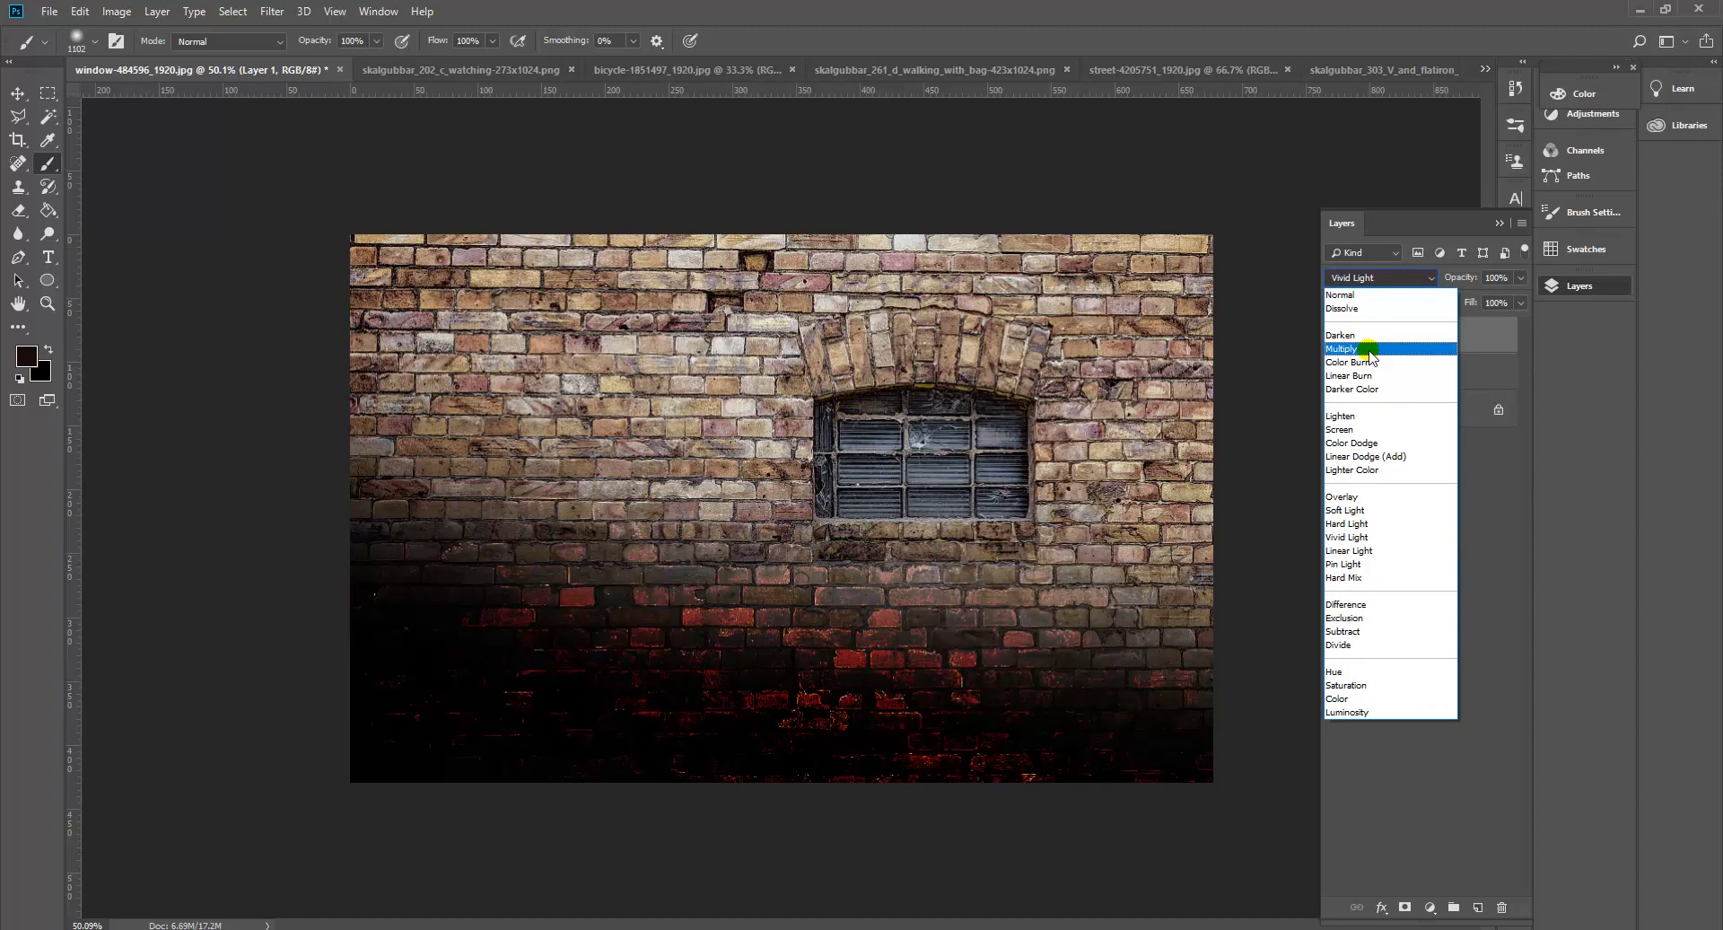
click(1369, 350)
click(1411, 280)
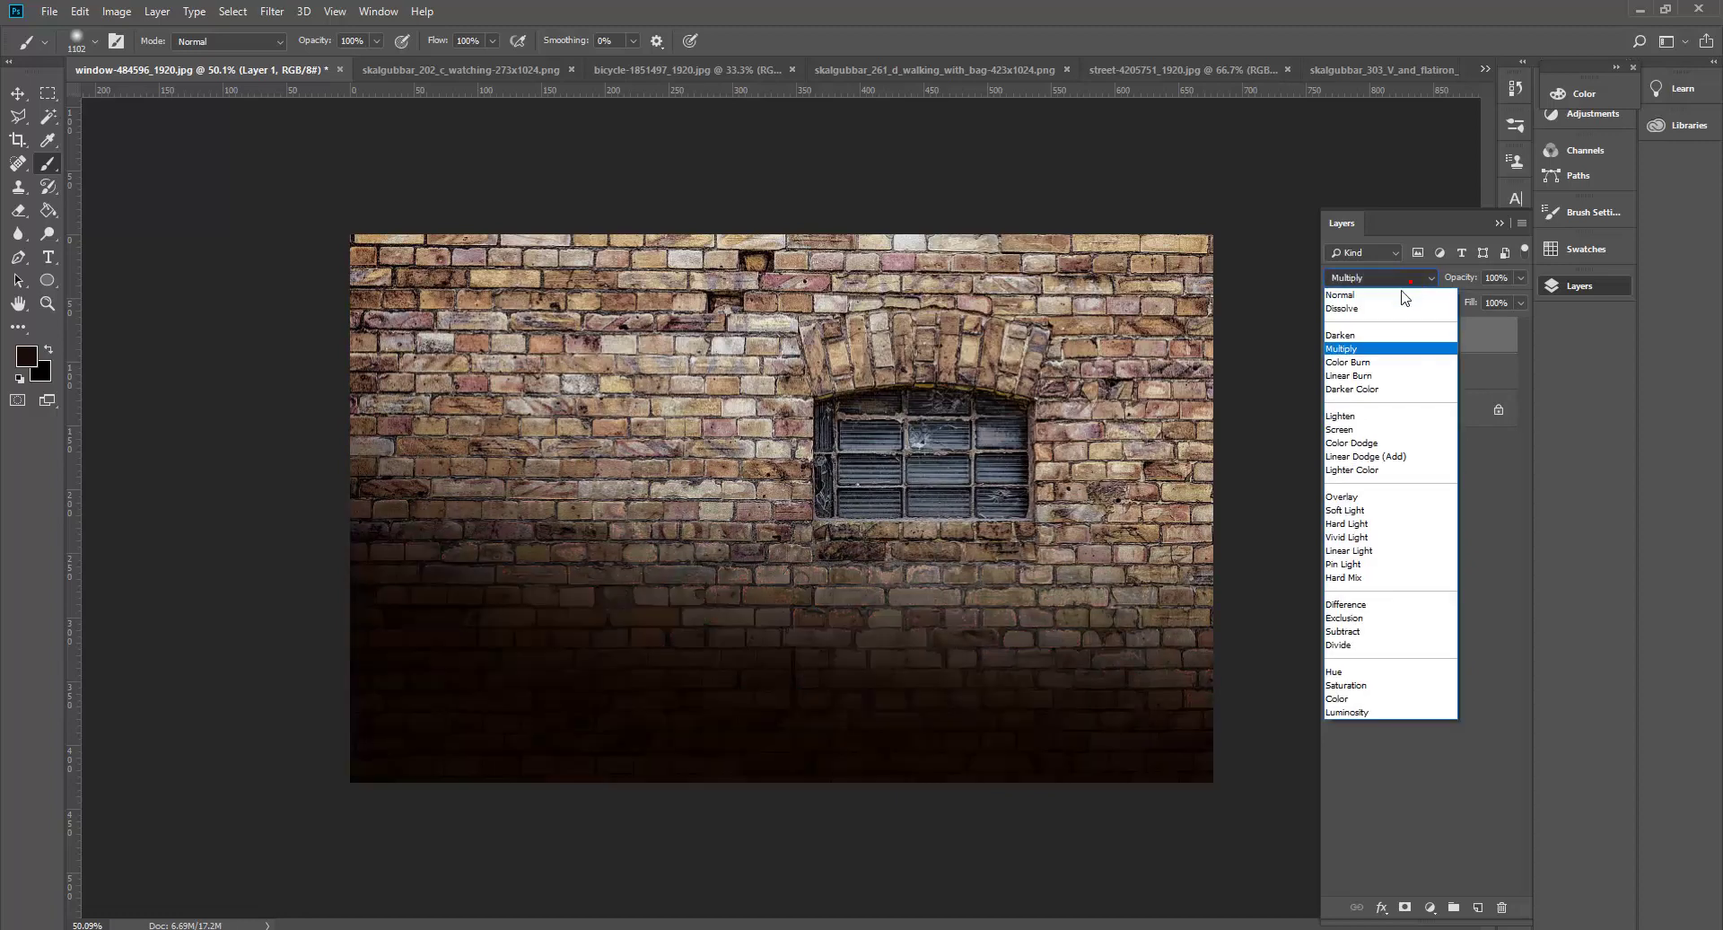
click(1369, 332)
scroll(1393, 280, down, 2)
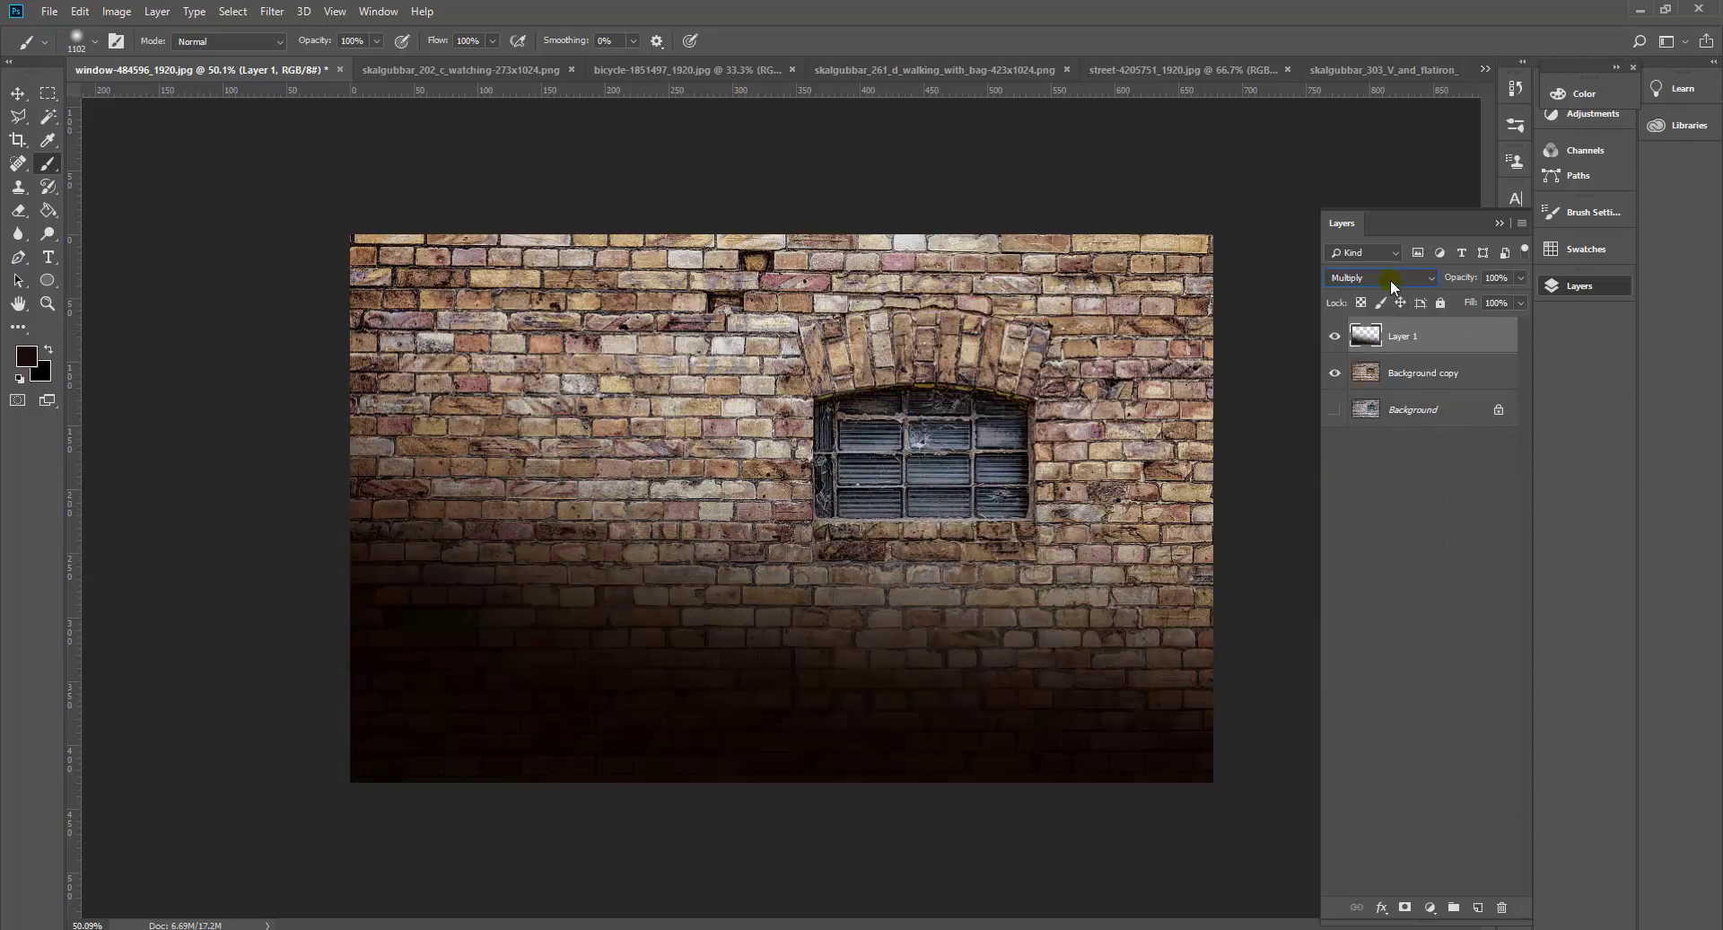
Lower the opacity of Layer 1 to 61%.
scroll(1391, 280, up, 1)
click(1523, 278)
mouse_move(1470, 289)
mouse_down()
mouse_move(1447, 300)
mouse_move(1490, 309)
mouse_up()
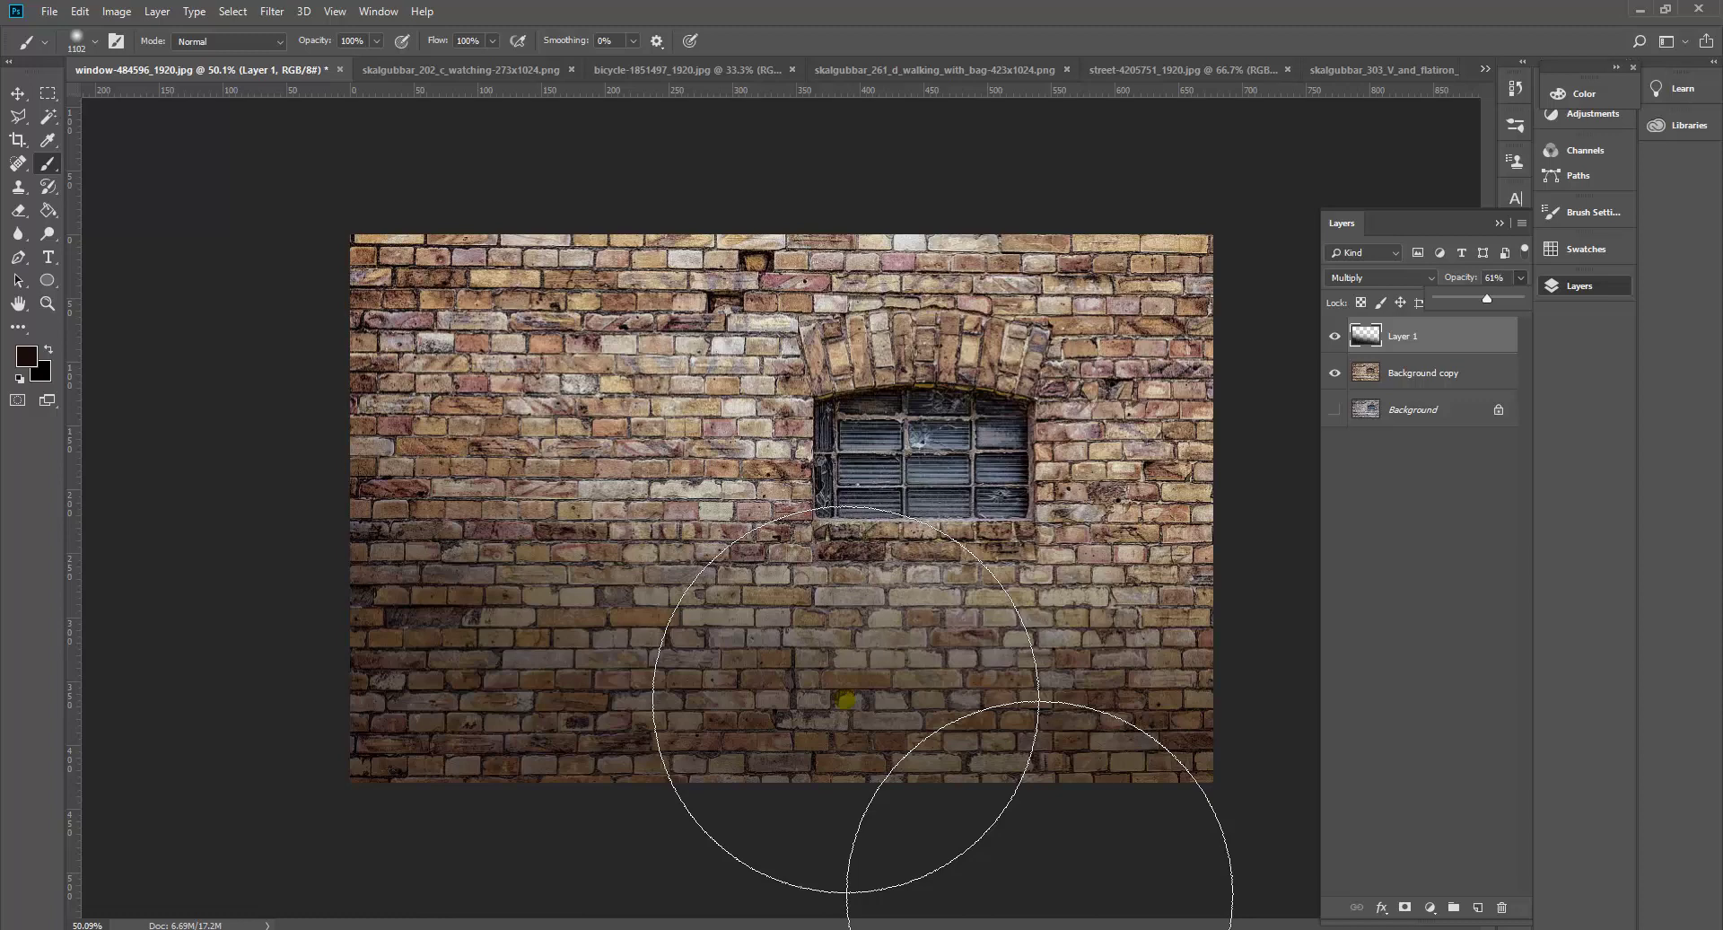
click(846, 700)
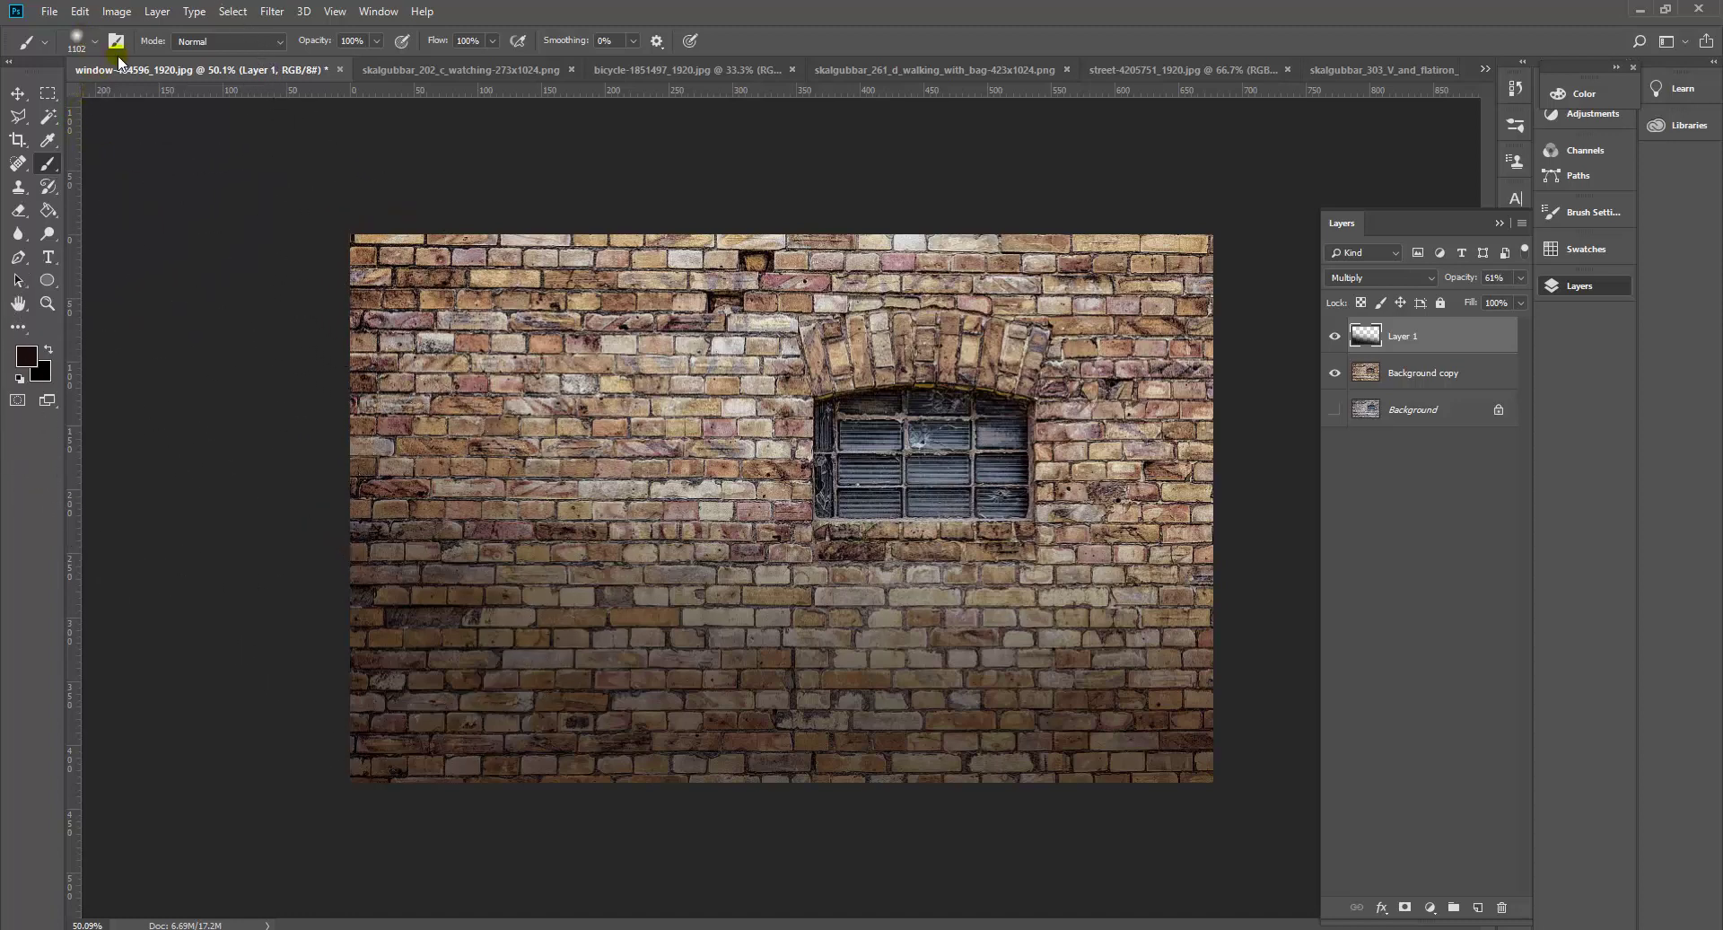
Enlarge the brush preset list and look through the Wet Media and General Brushes presets.
click(96, 41)
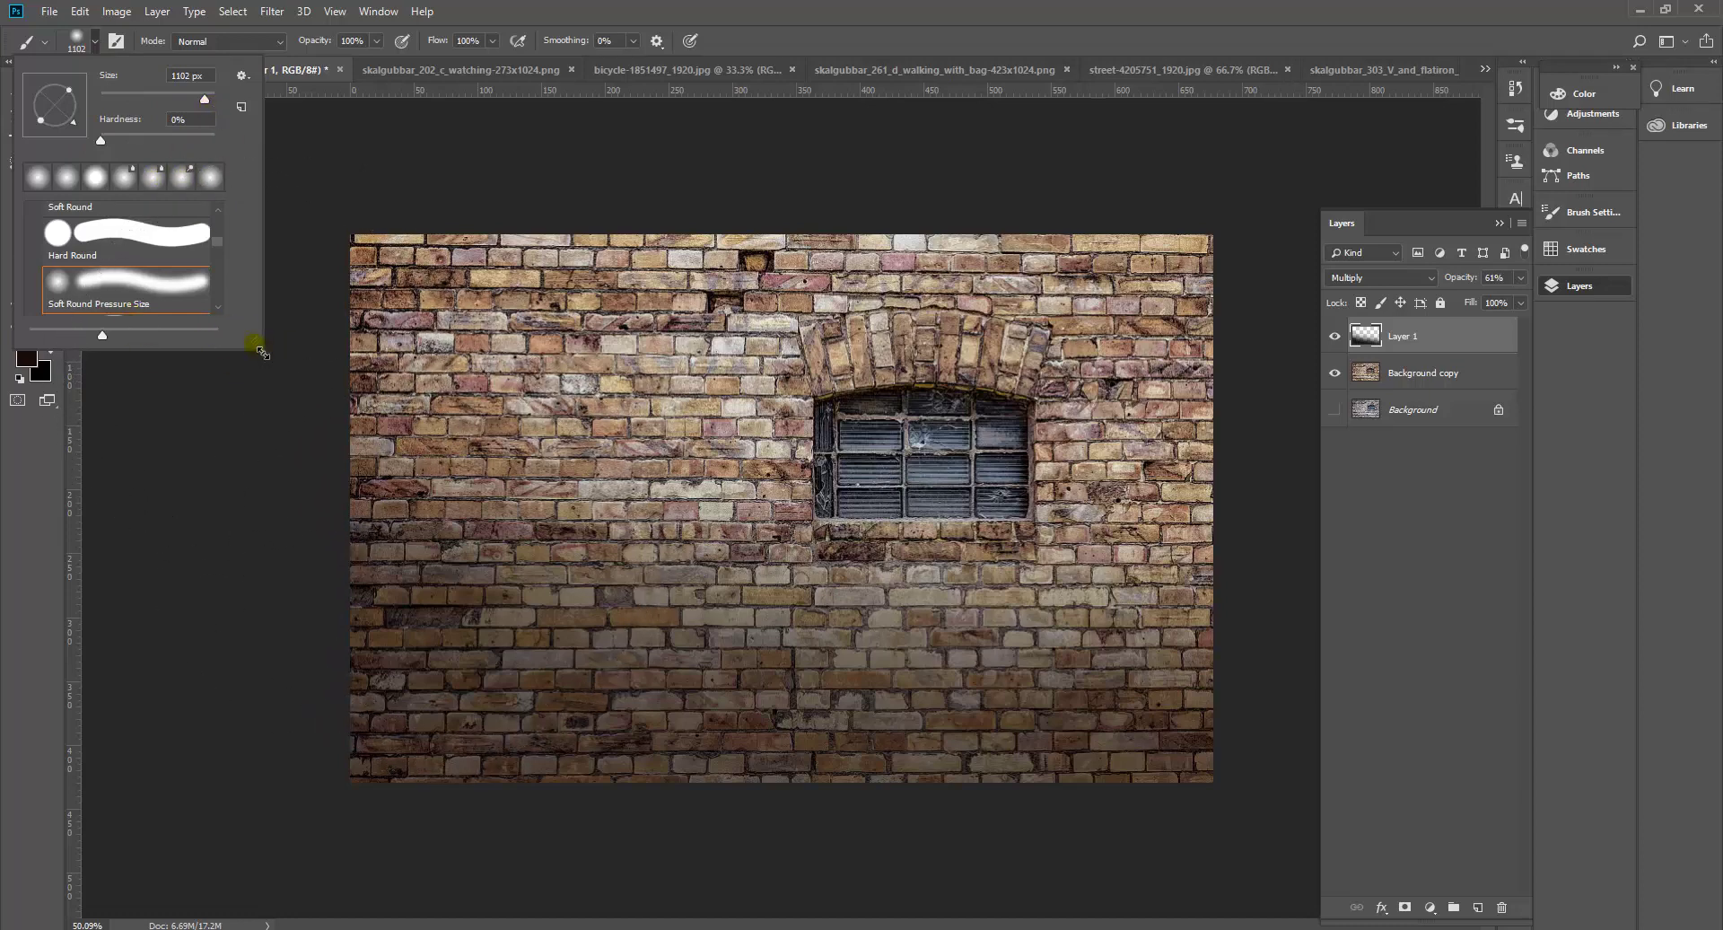
mouse_move(260, 352)
mouse_down()
mouse_move(325, 494)
mouse_move(364, 717)
mouse_up()
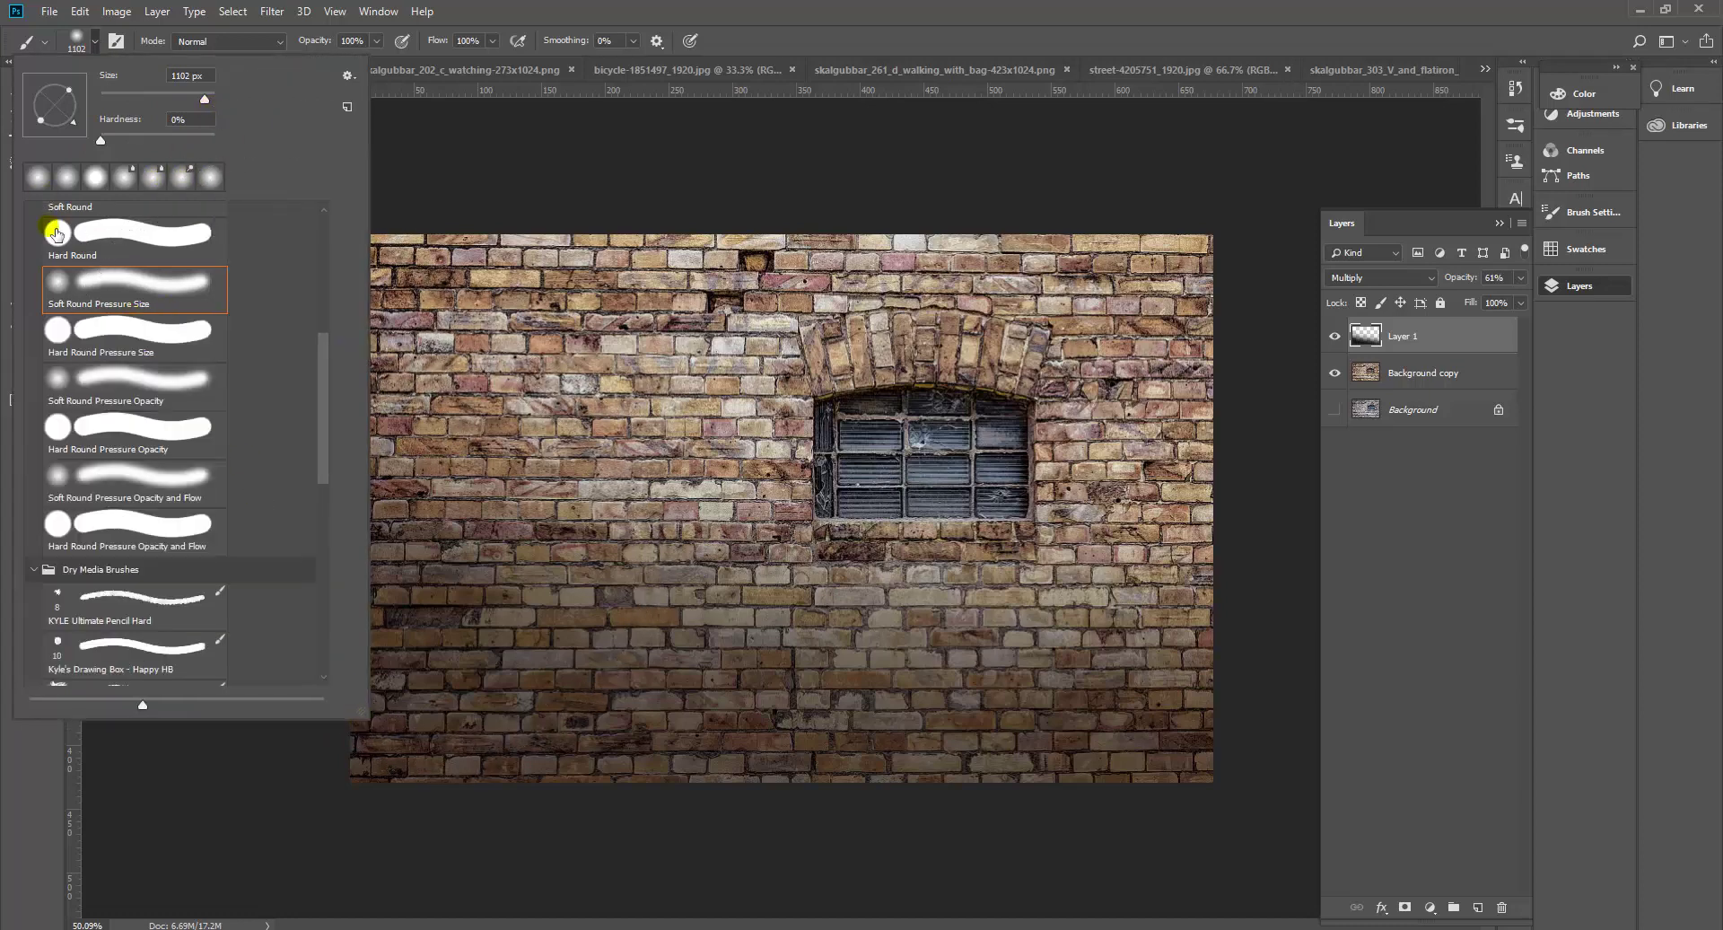
scroll(56, 431, up, 5)
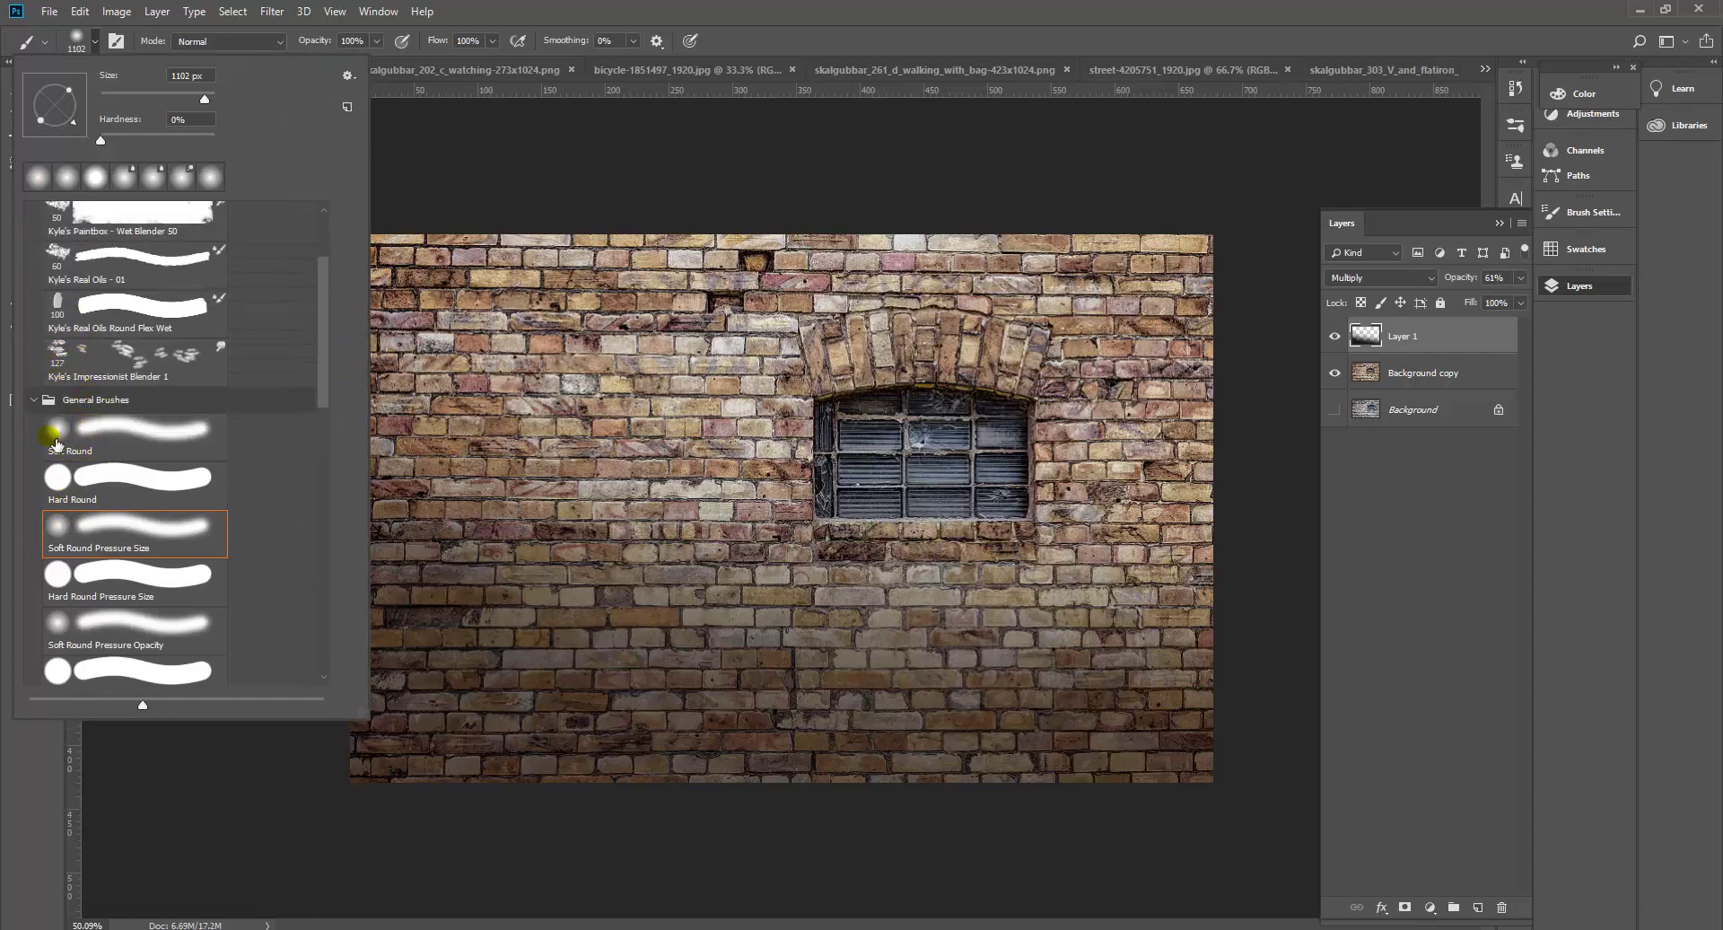
scroll(151, 427, down, 1)
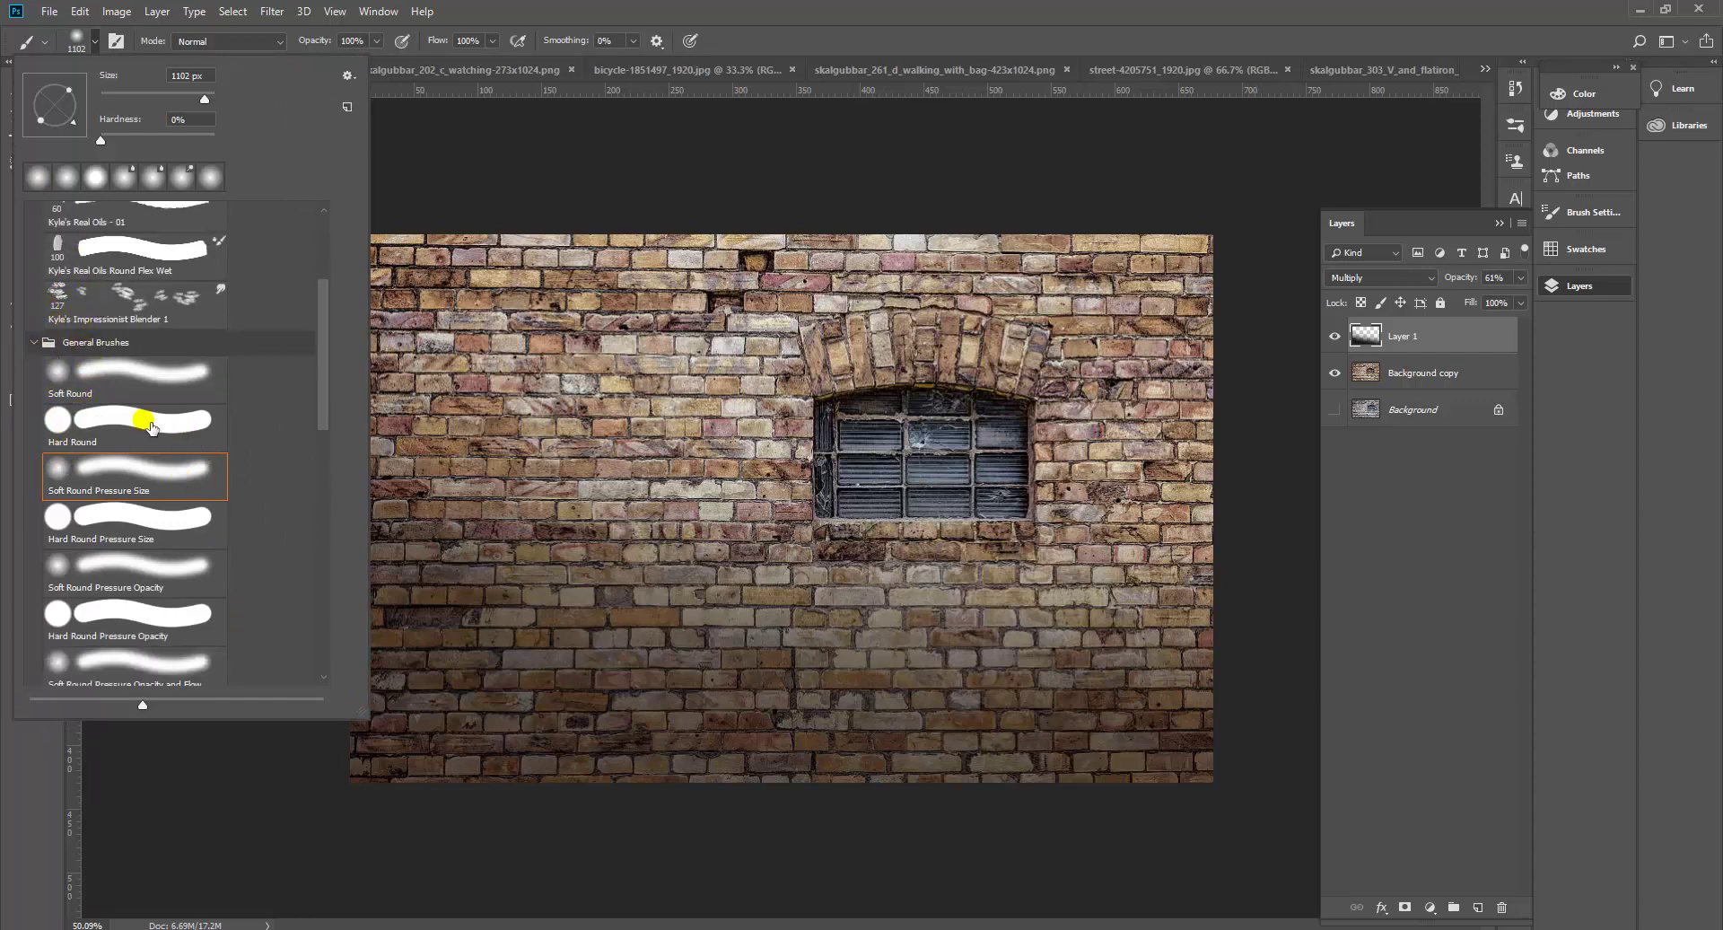
scroll(151, 427, down, 3)
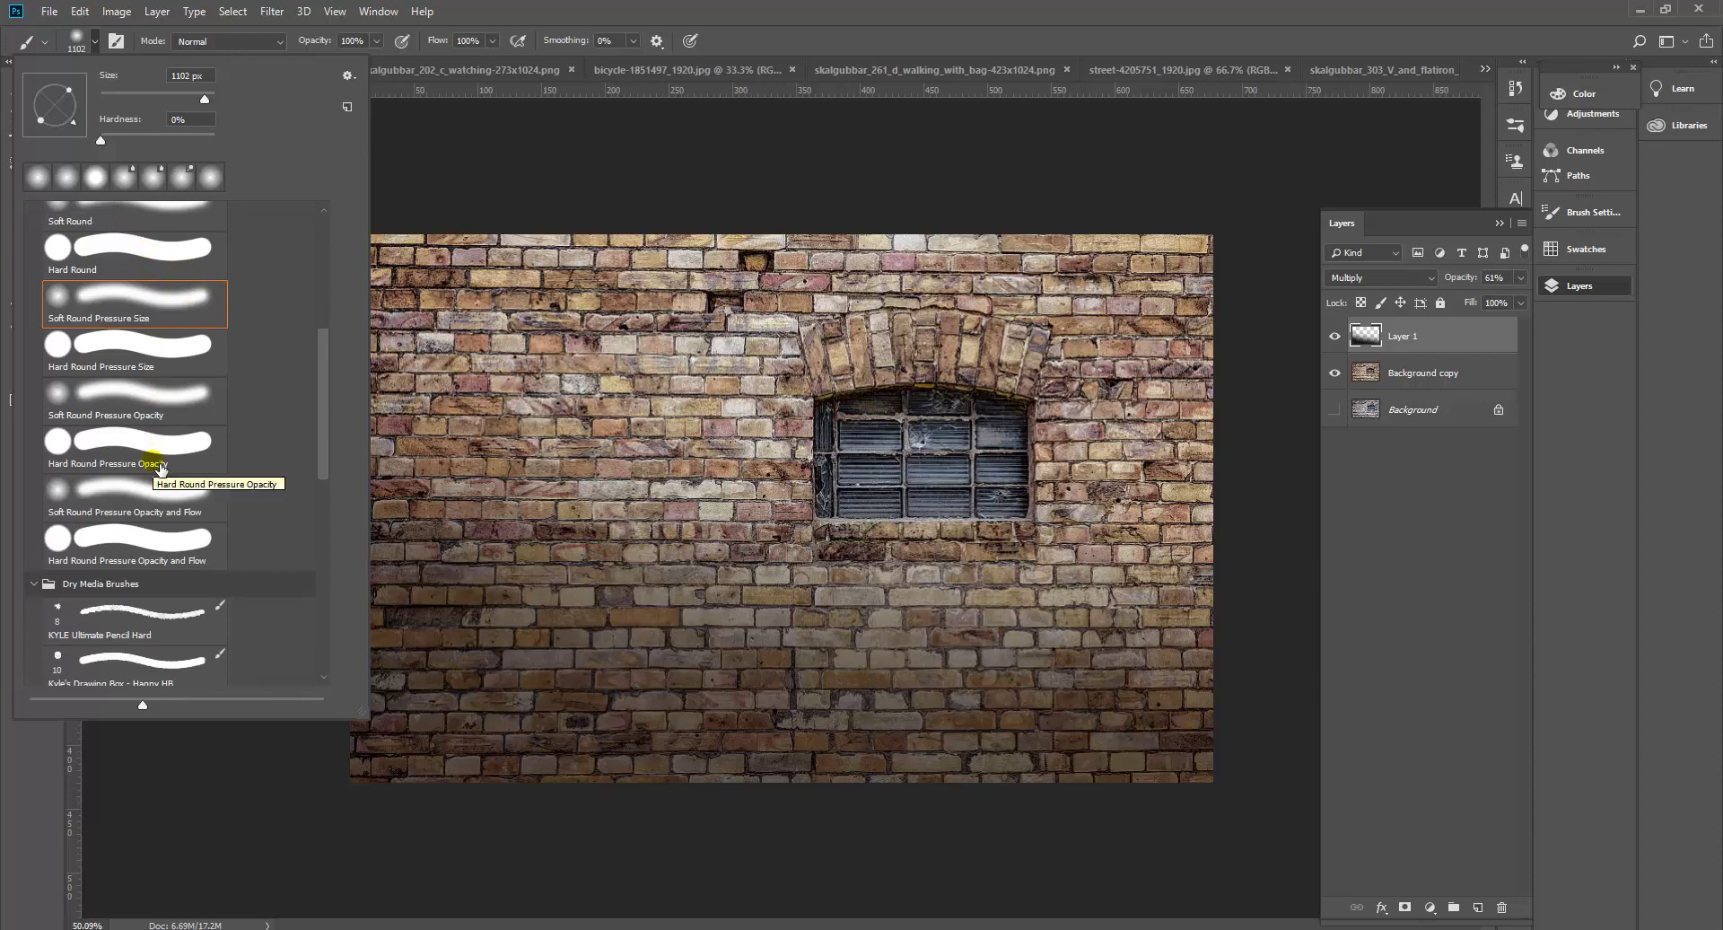
scroll(160, 469, up, 2)
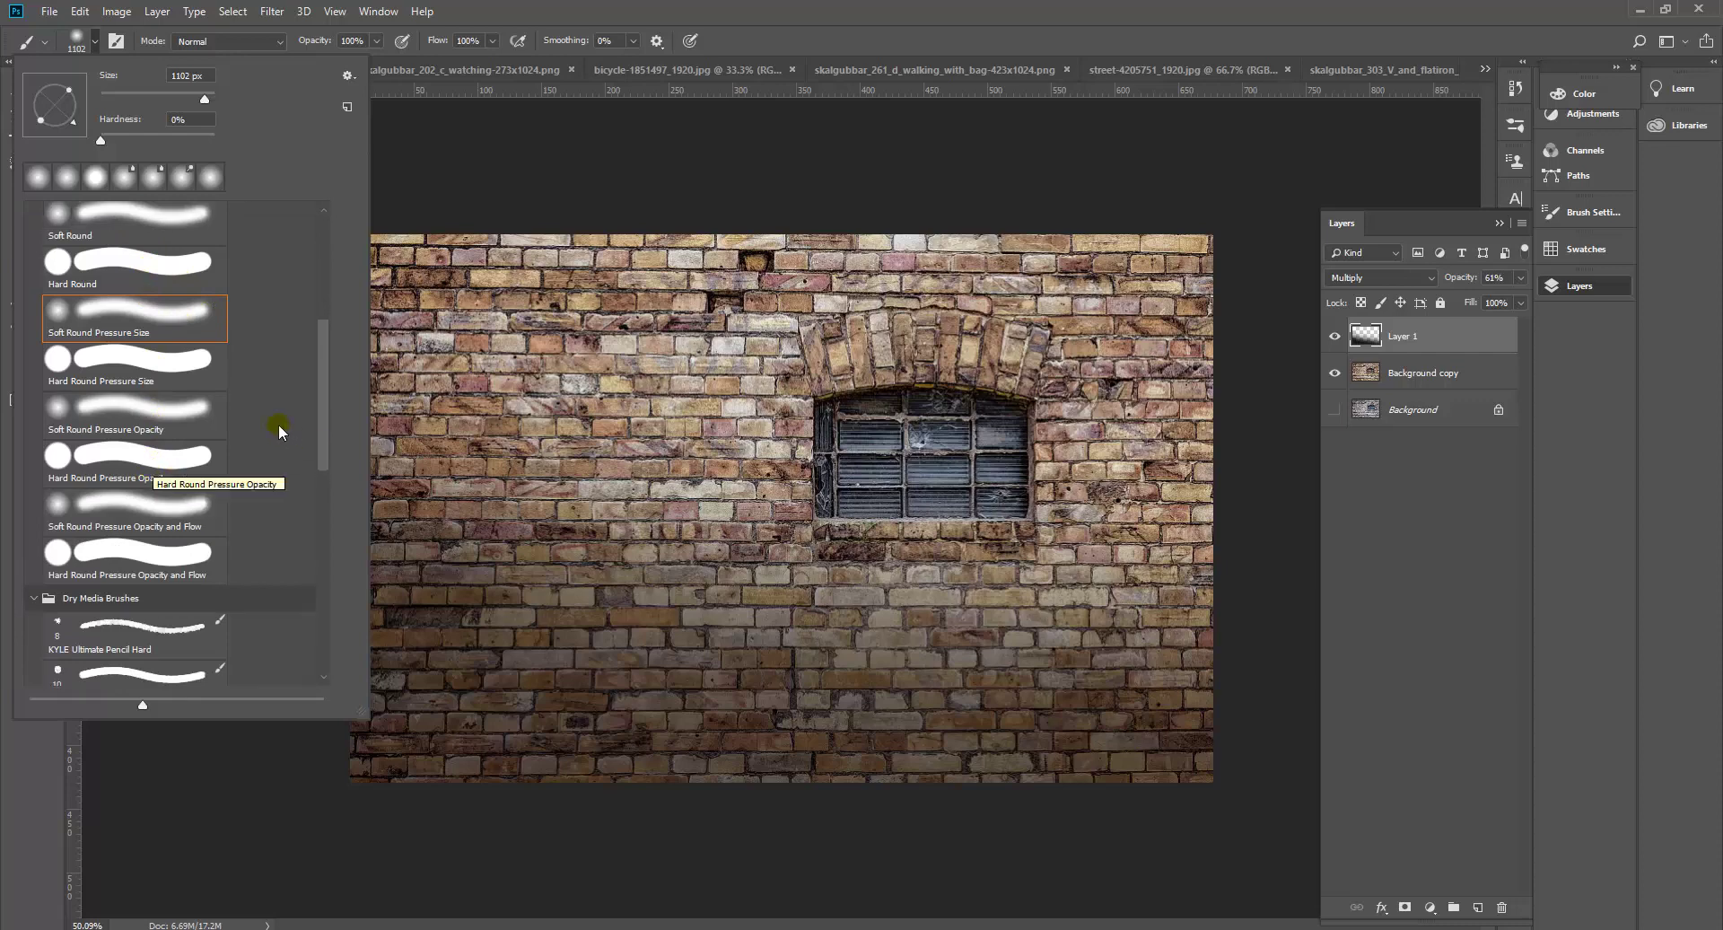
drag(323, 316, 302, 228)
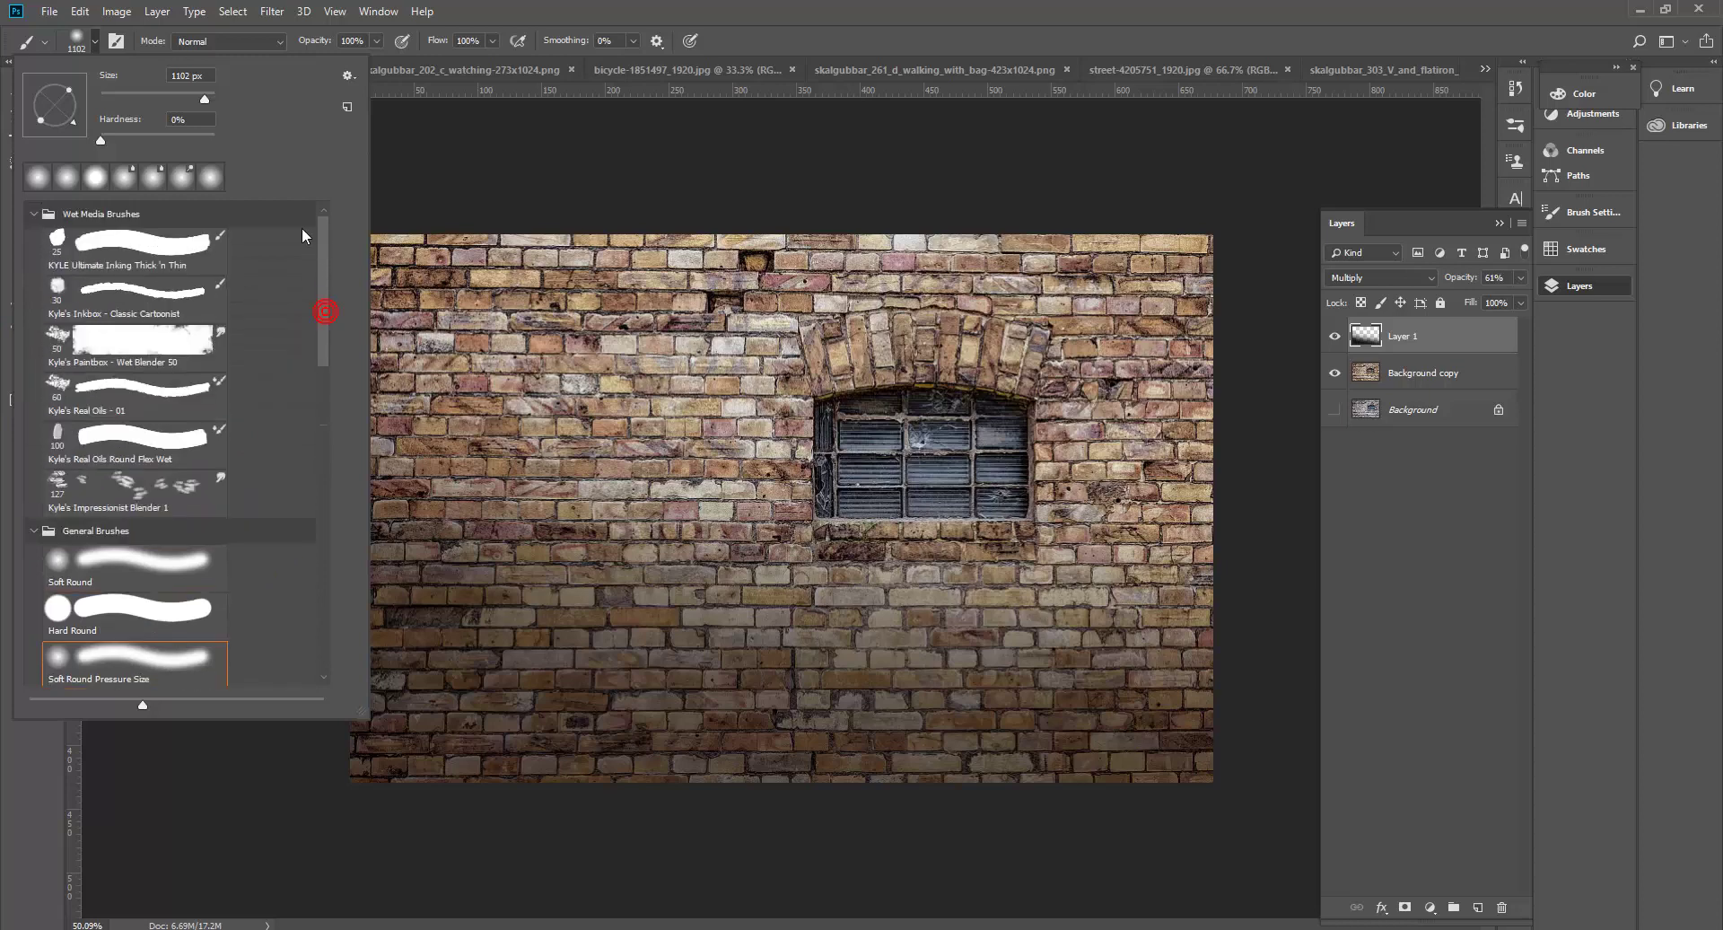
Collapse all brush preset groups, inspecting the Dry Media and Special Effects brushes along the way.
click(32, 214)
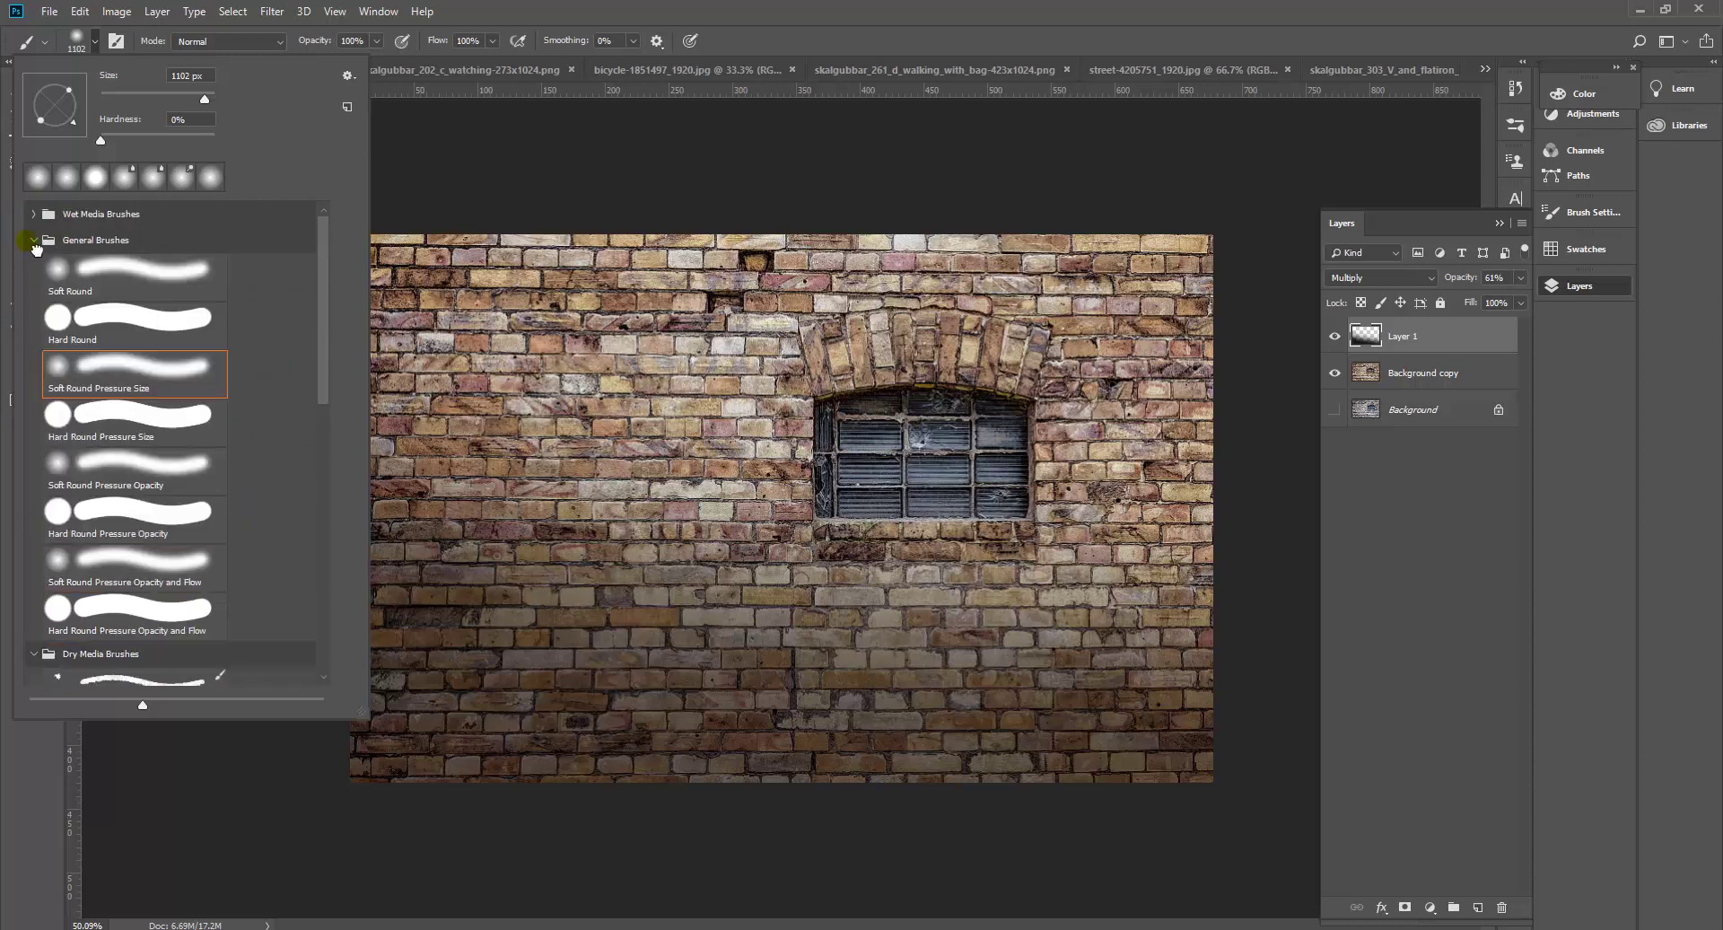
click(34, 240)
click(33, 265)
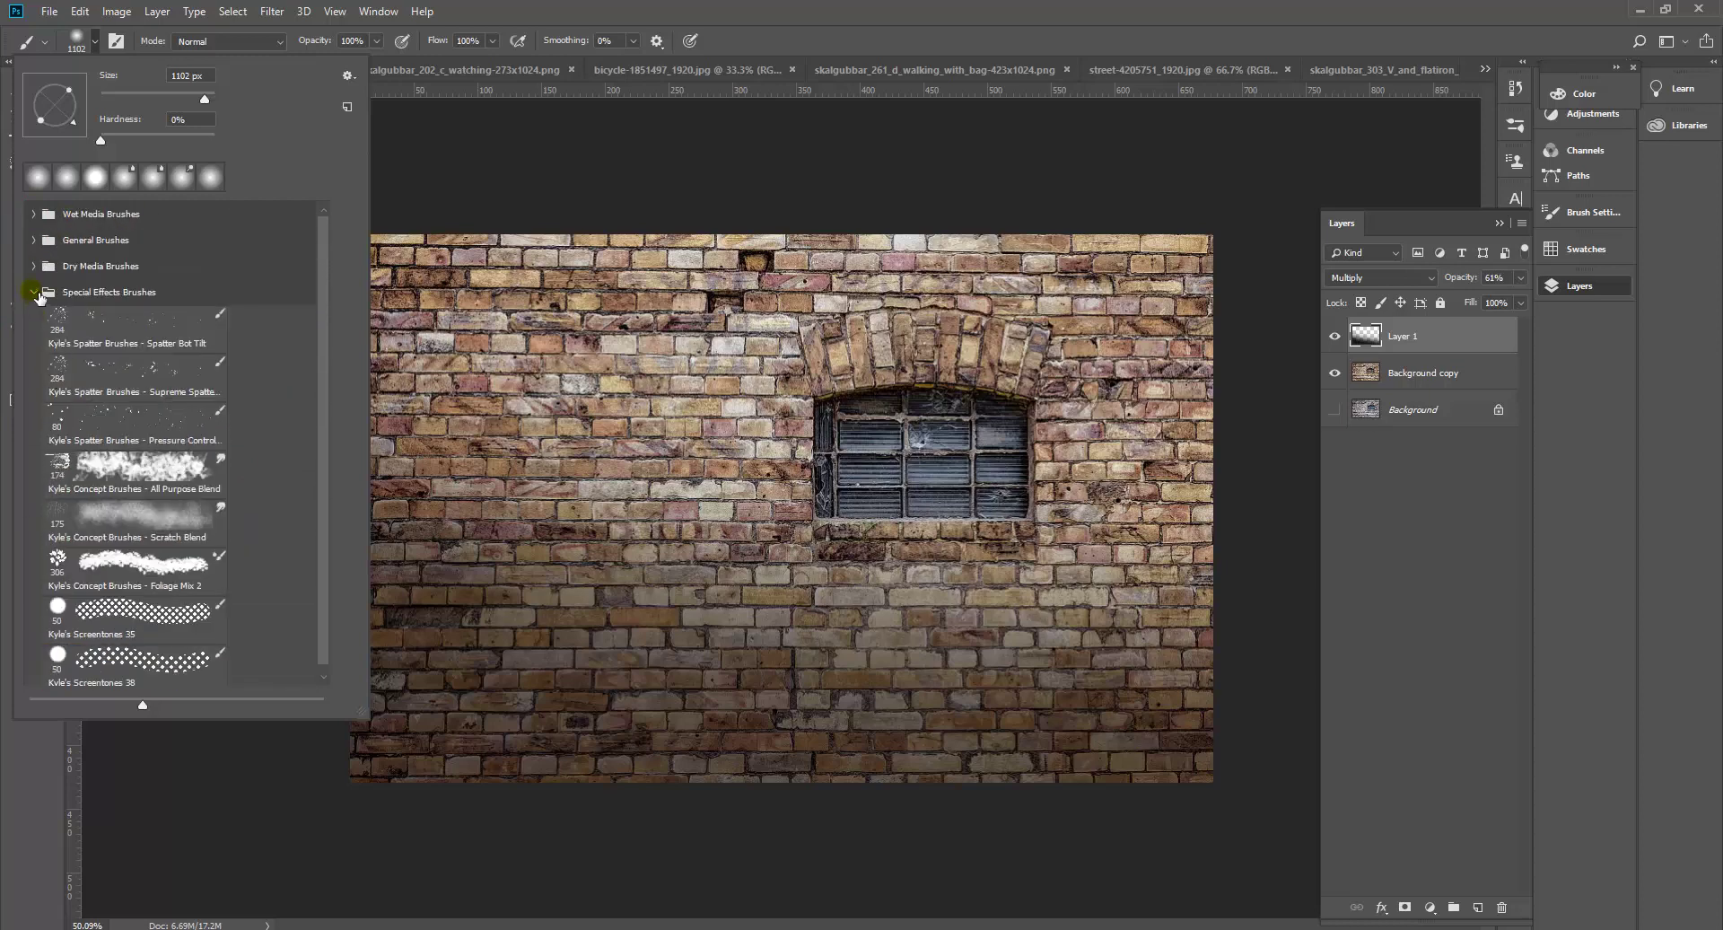
click(33, 292)
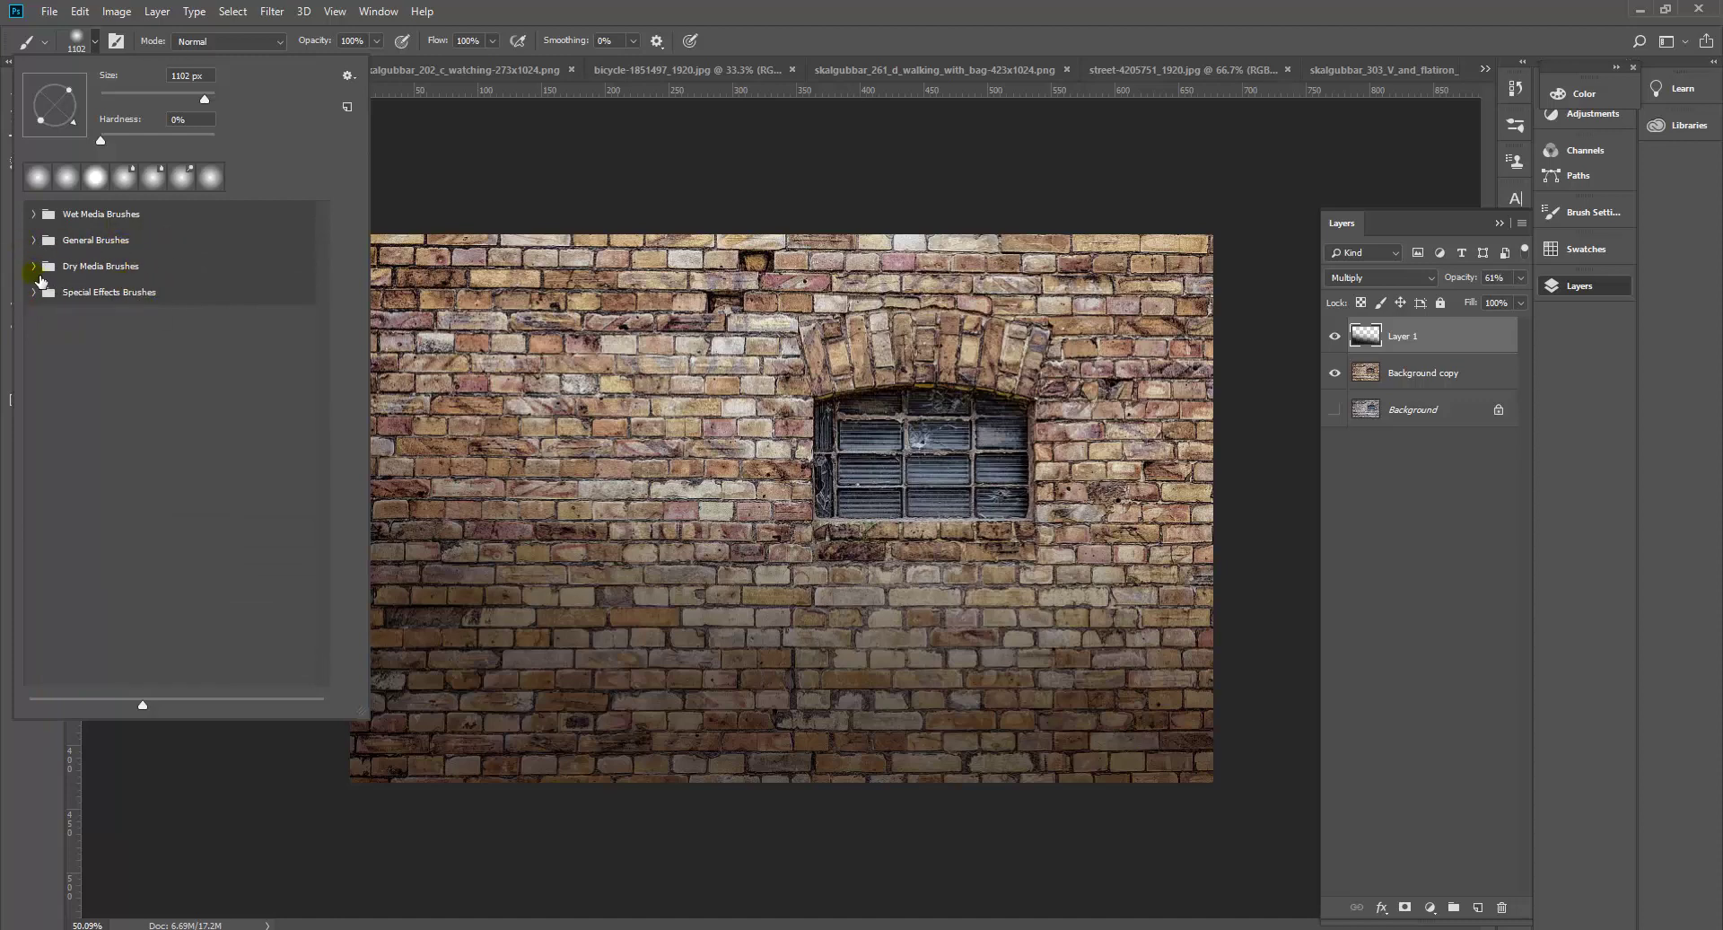
click(34, 266)
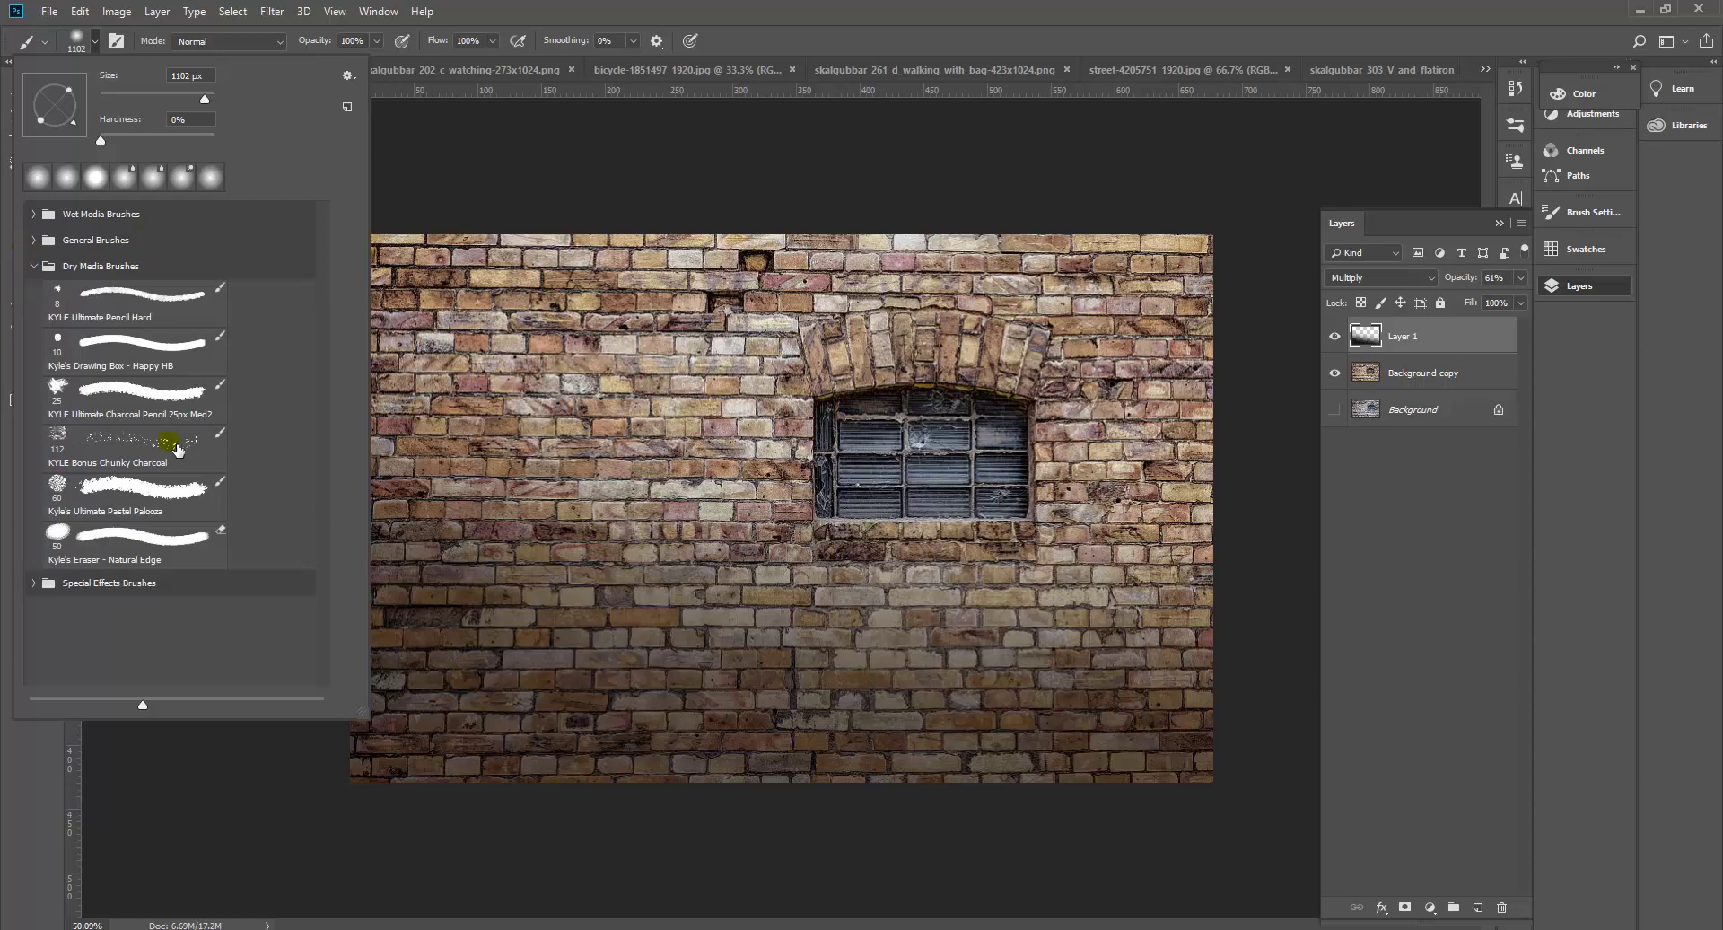
click(34, 266)
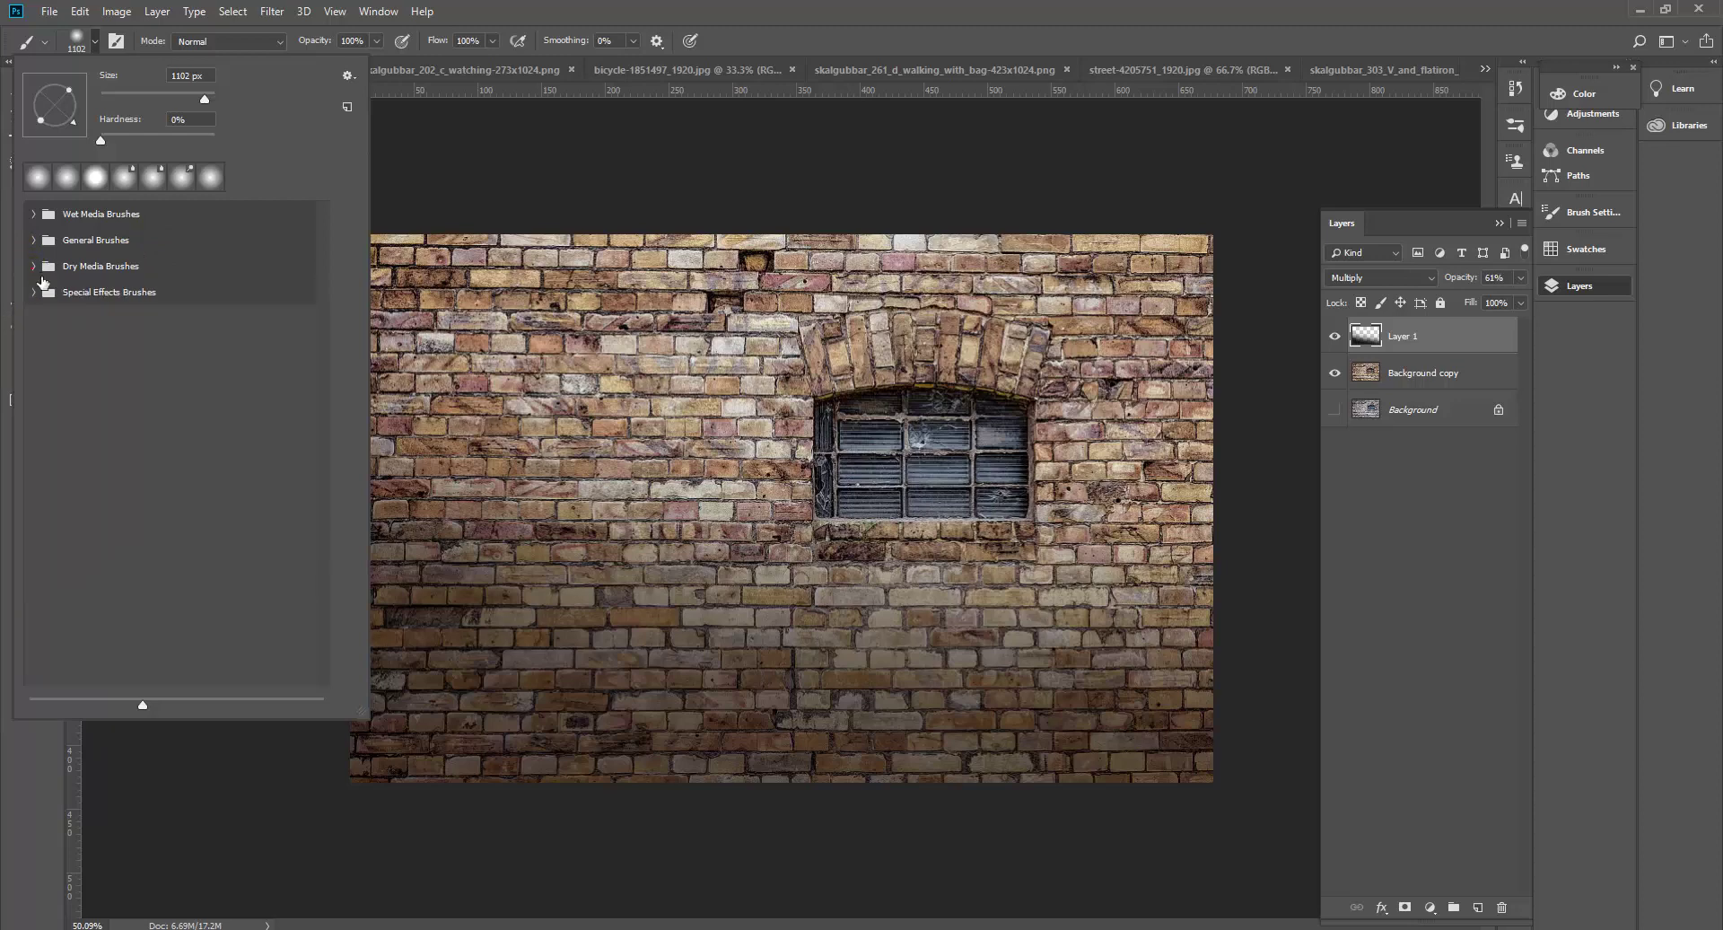
click(36, 294)
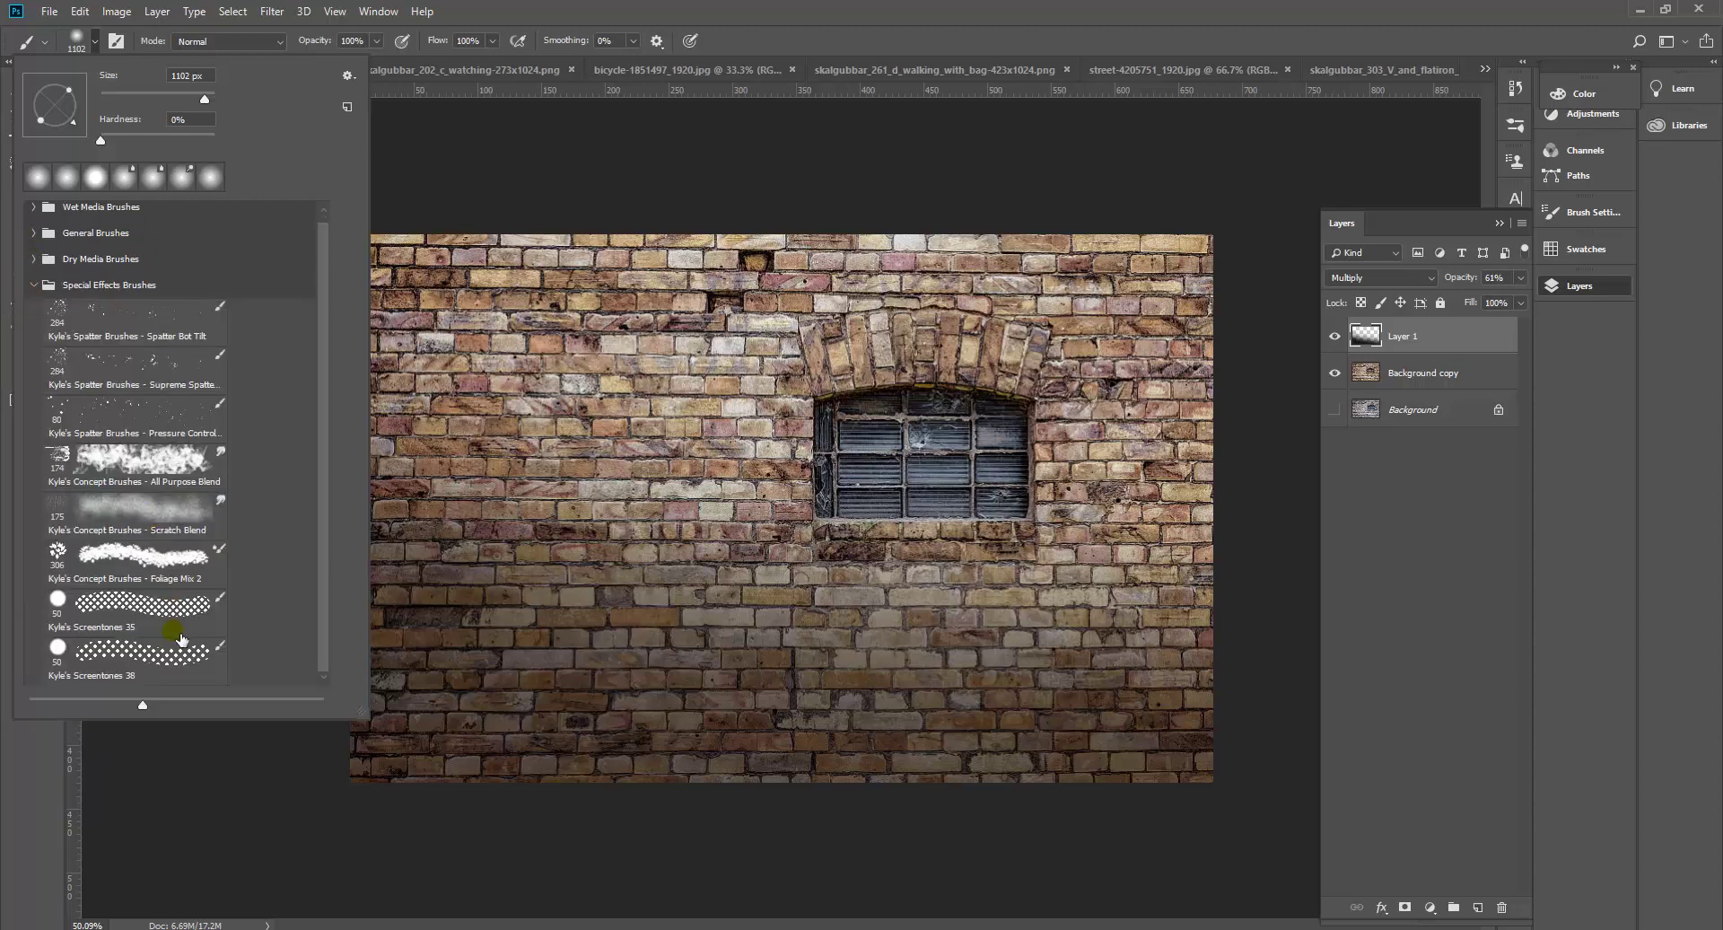
click(34, 285)
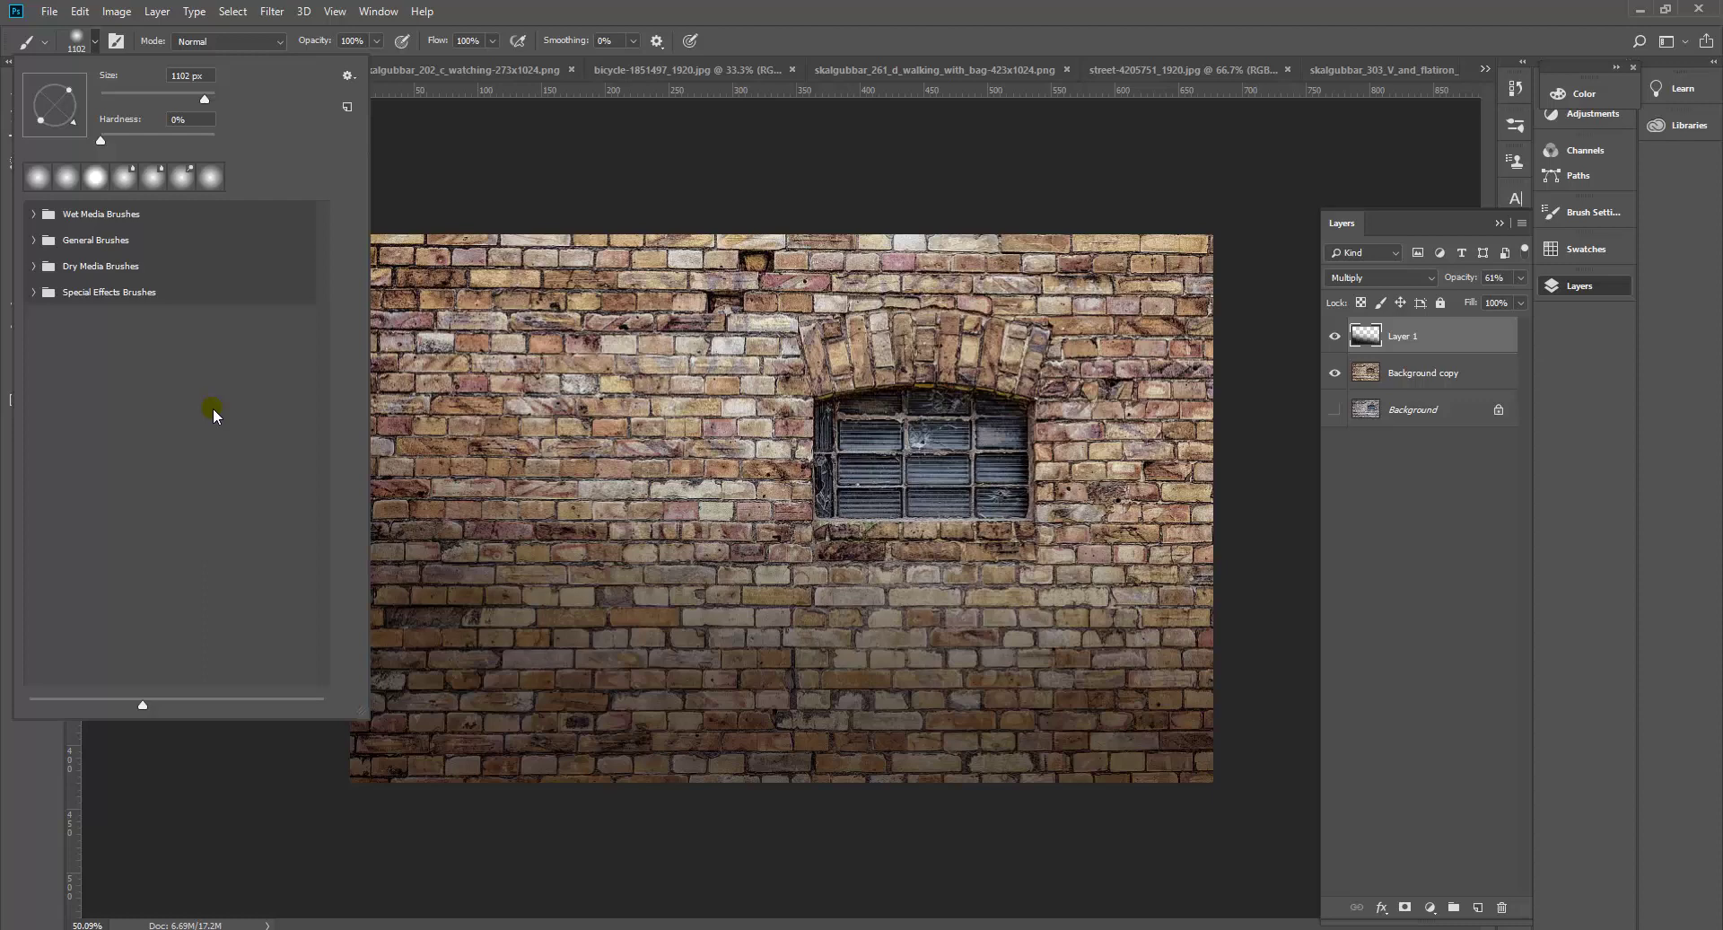
View the 20 Graffiti PS Pinceles Abr. Volúmen 1 page on Brusheezy, and the matching brush folder inside ps2_capas in File Explorer.
click(535, 7)
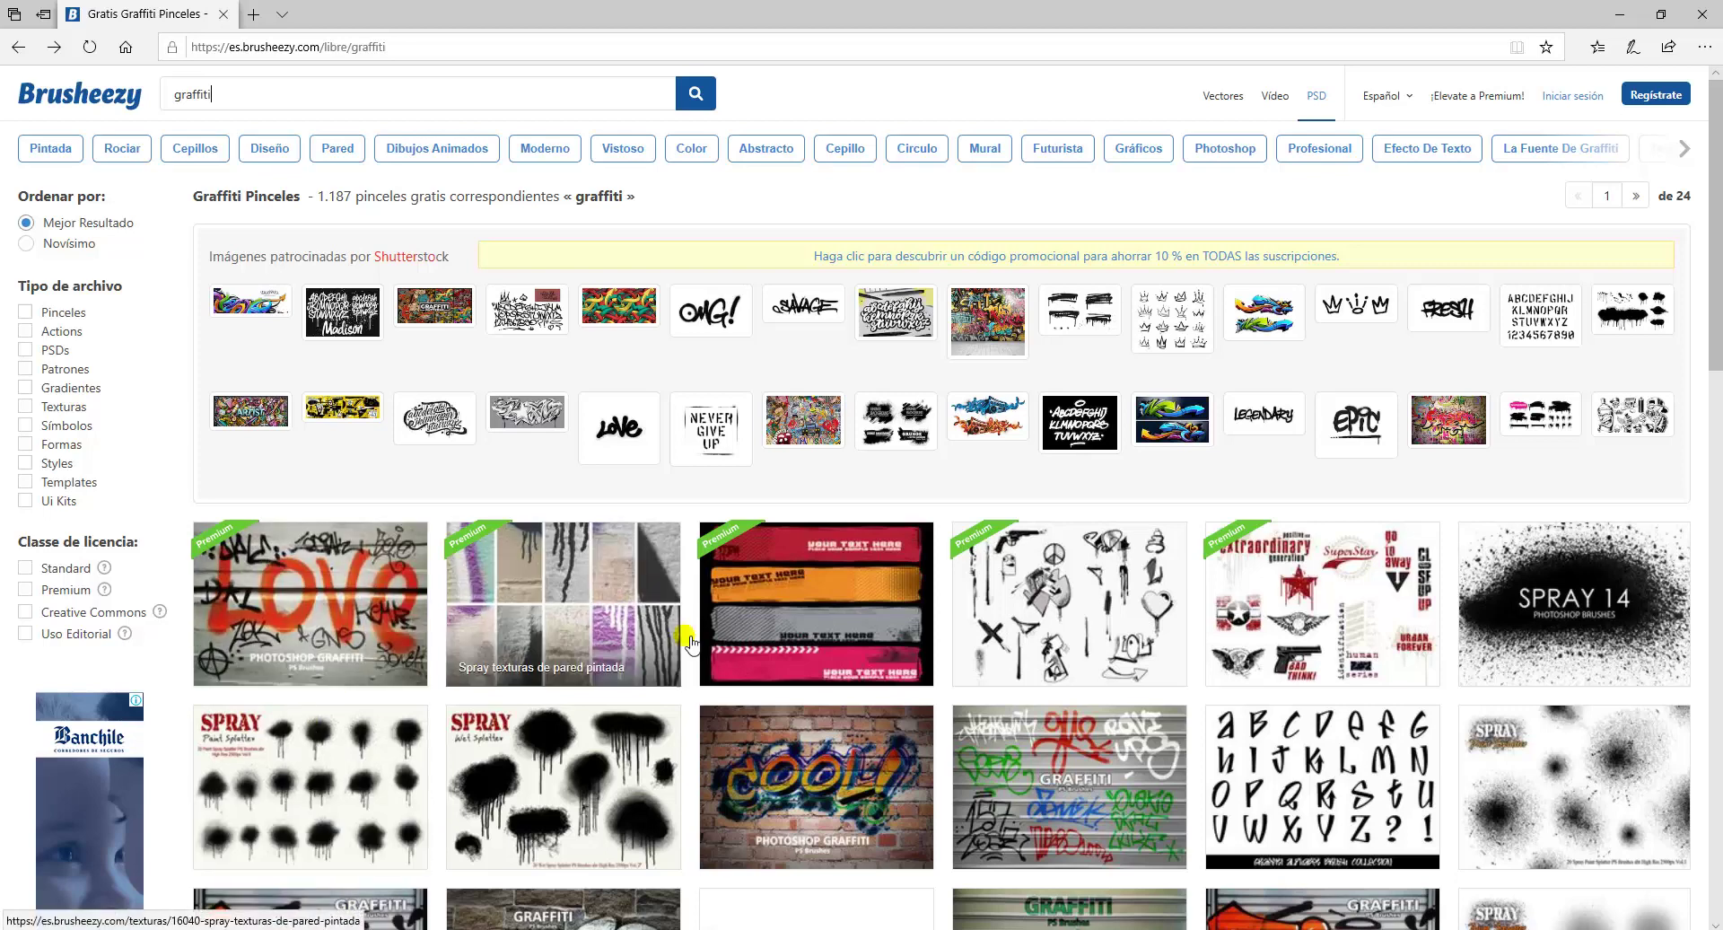
scroll(790, 613, down, 3)
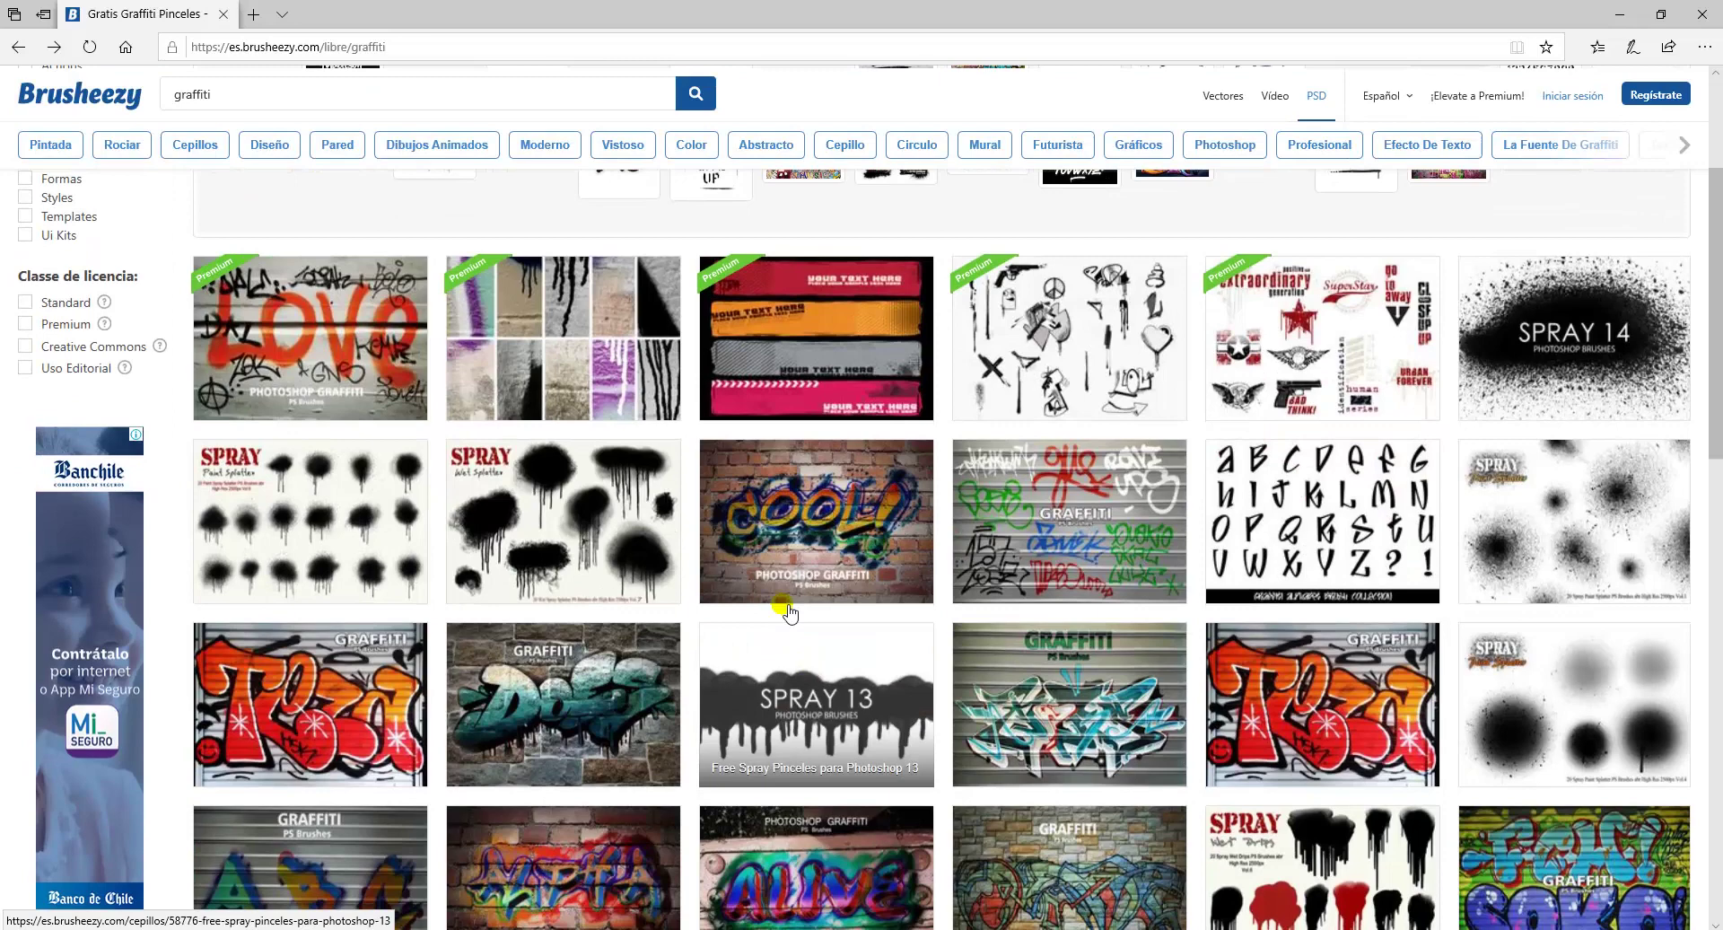
click(786, 494)
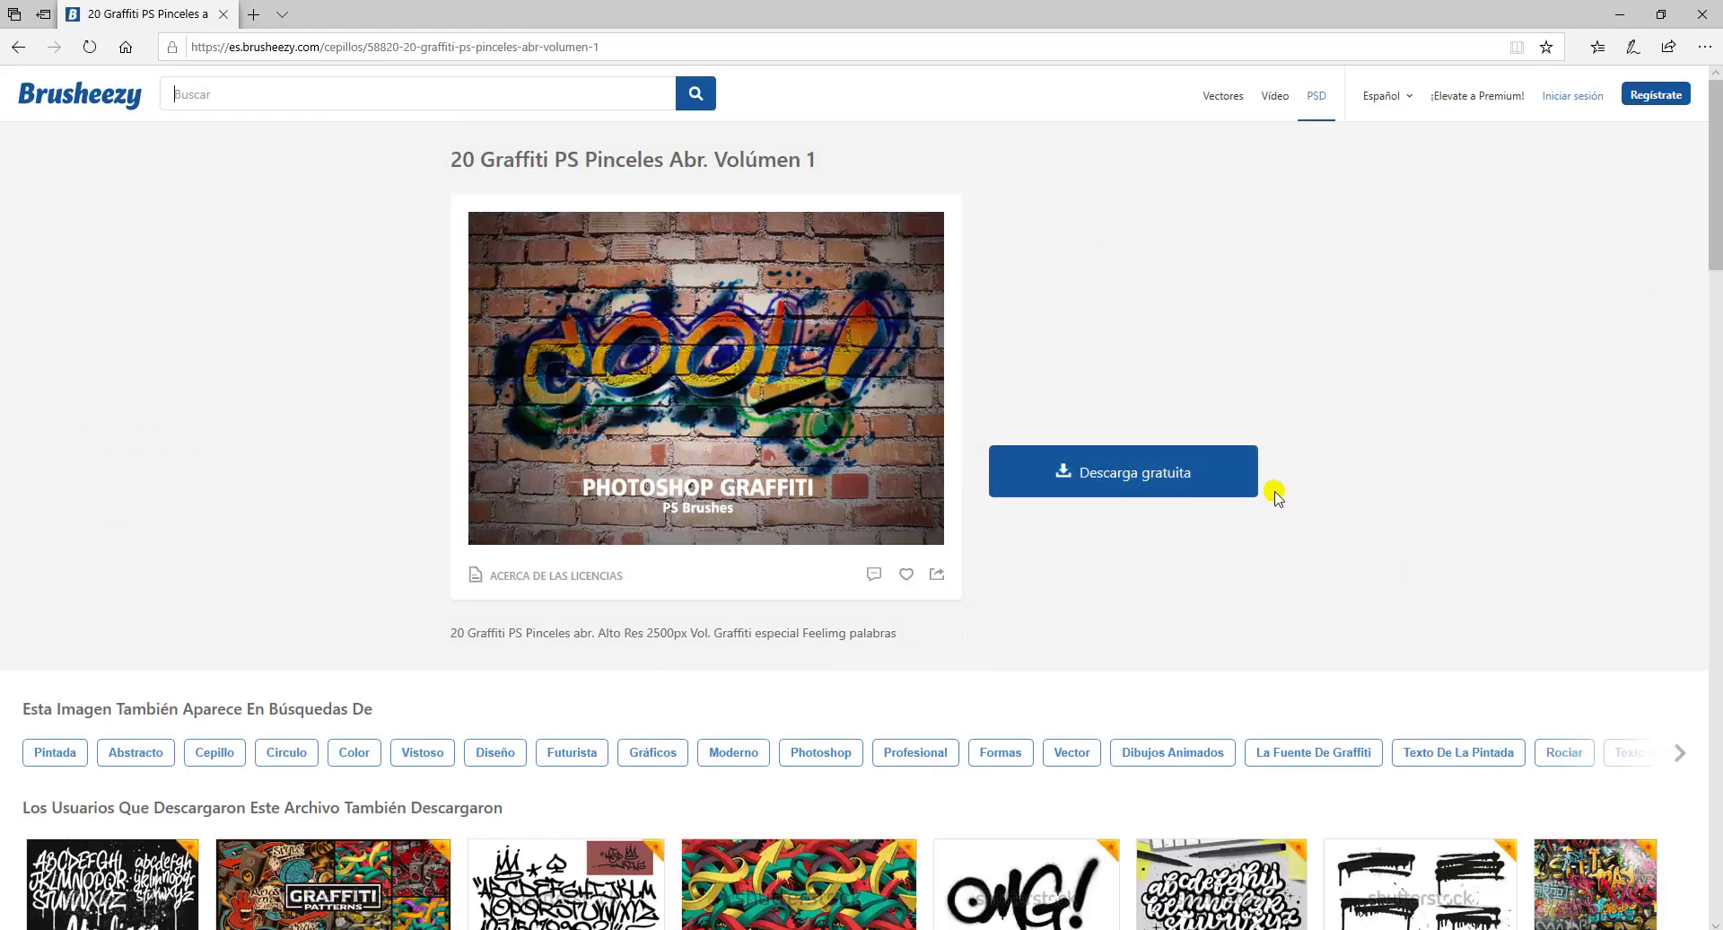
key(alt+Tab)
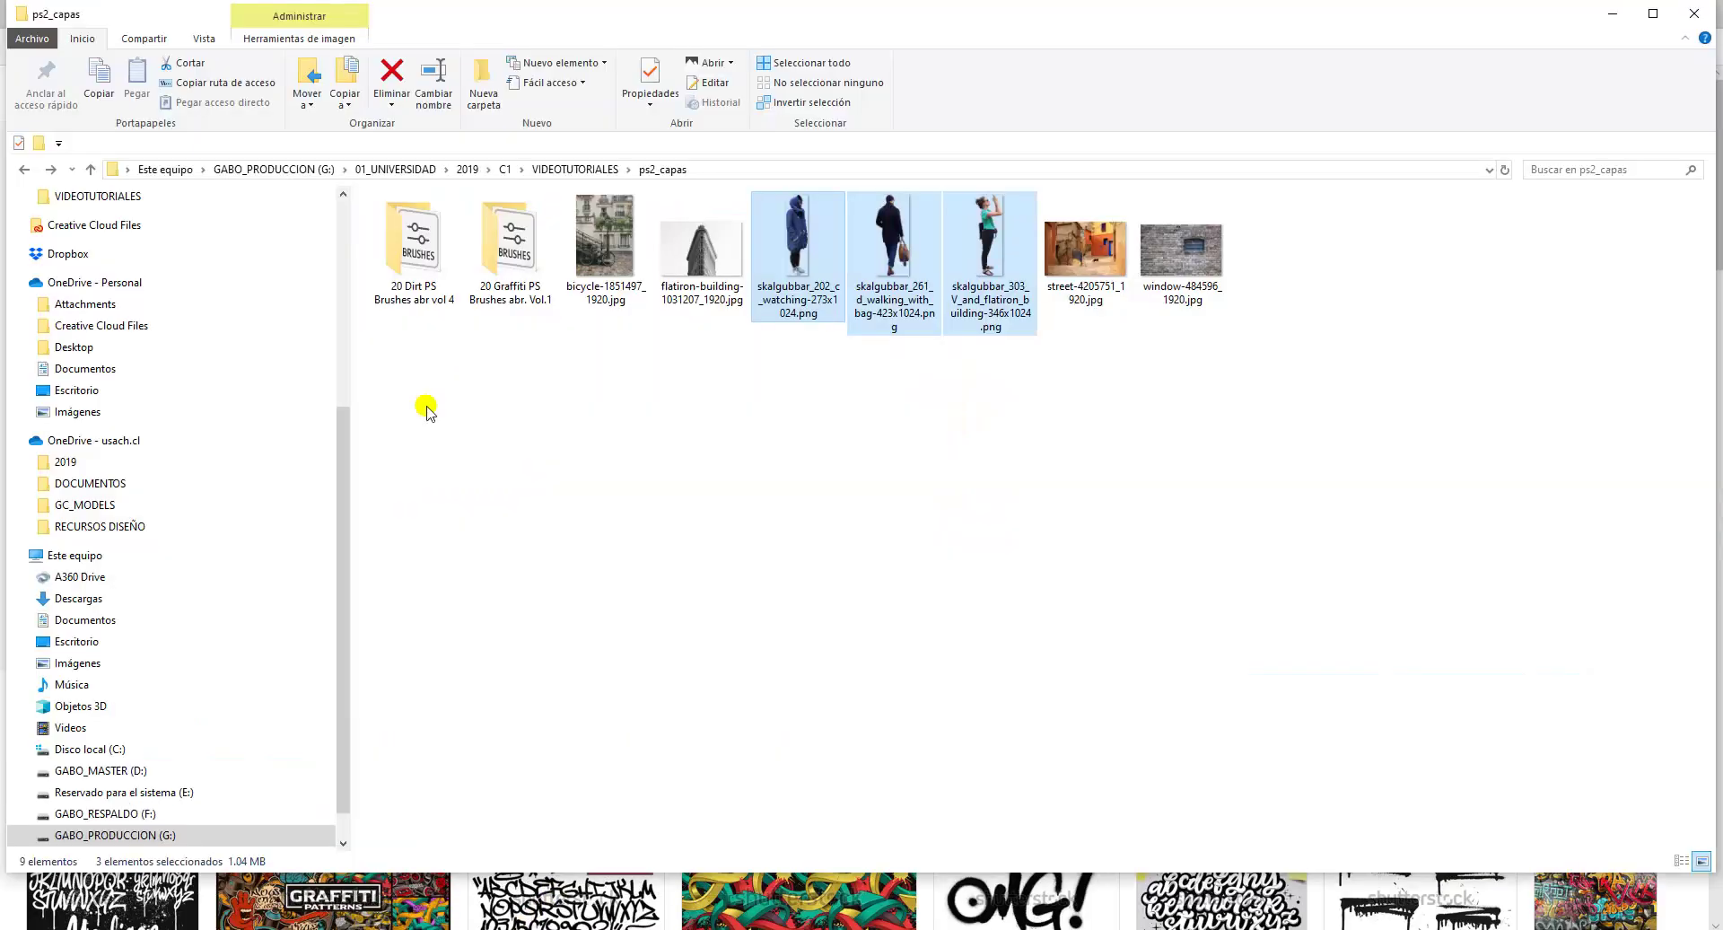
double_click(520, 296)
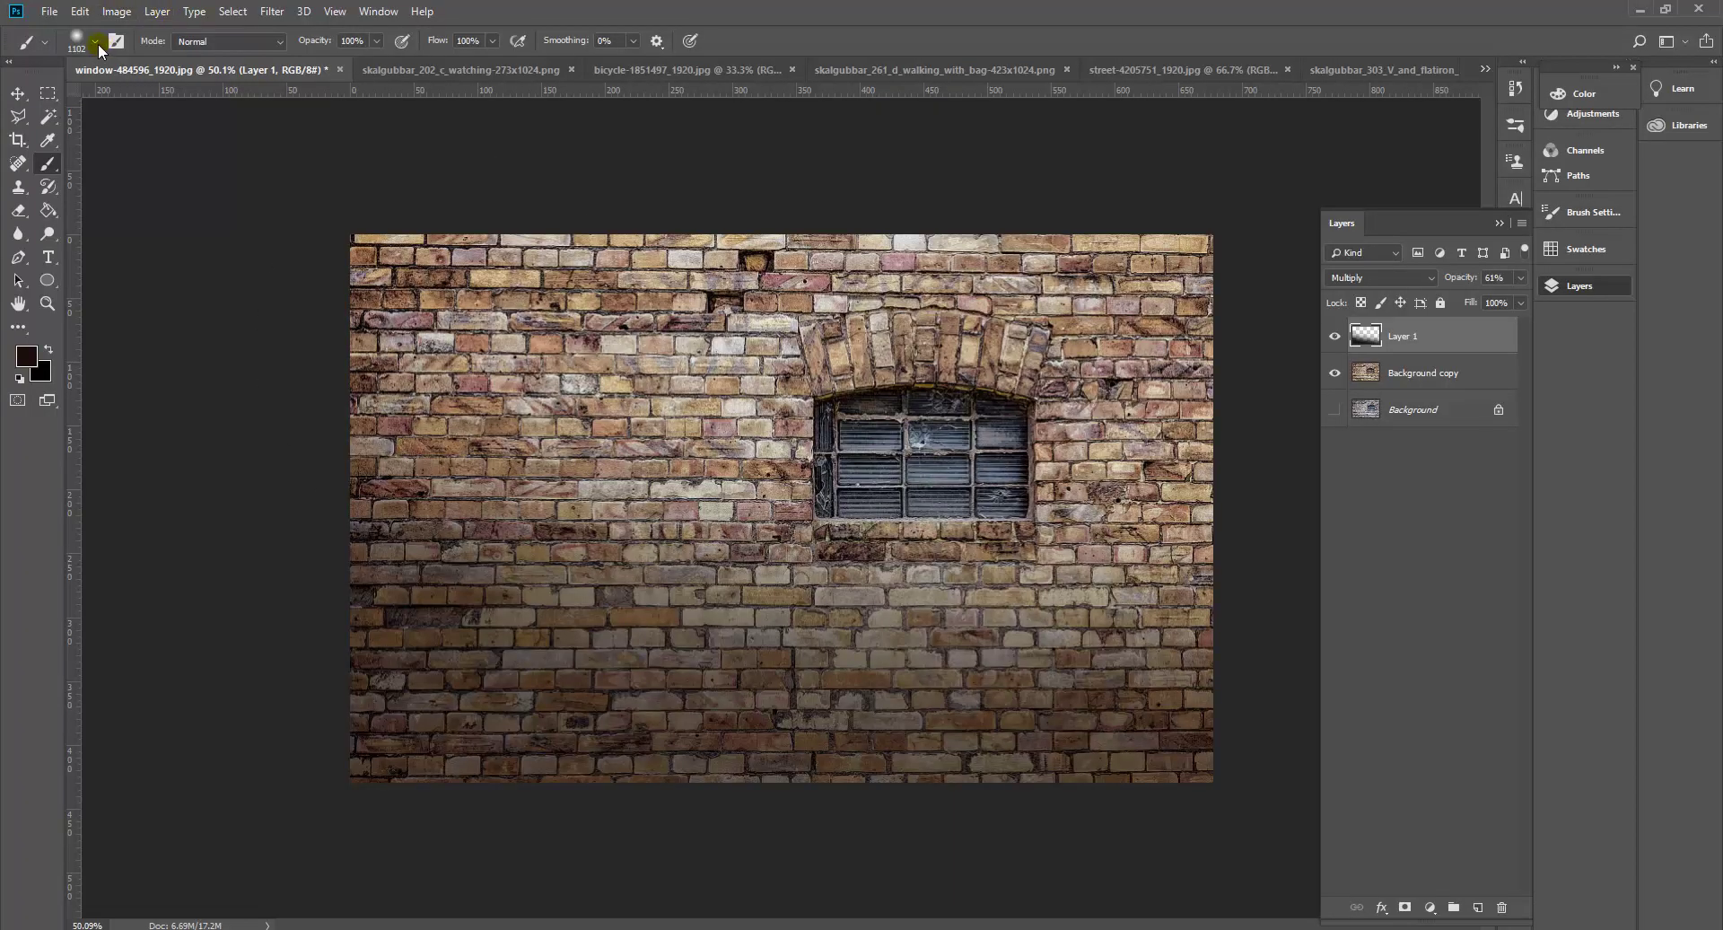
Import the brush file 20 Graffiti Brushes.abr from the folder 20 Graffiti PS Brushes abr. Vol.1 in Photoshop.
click(96, 42)
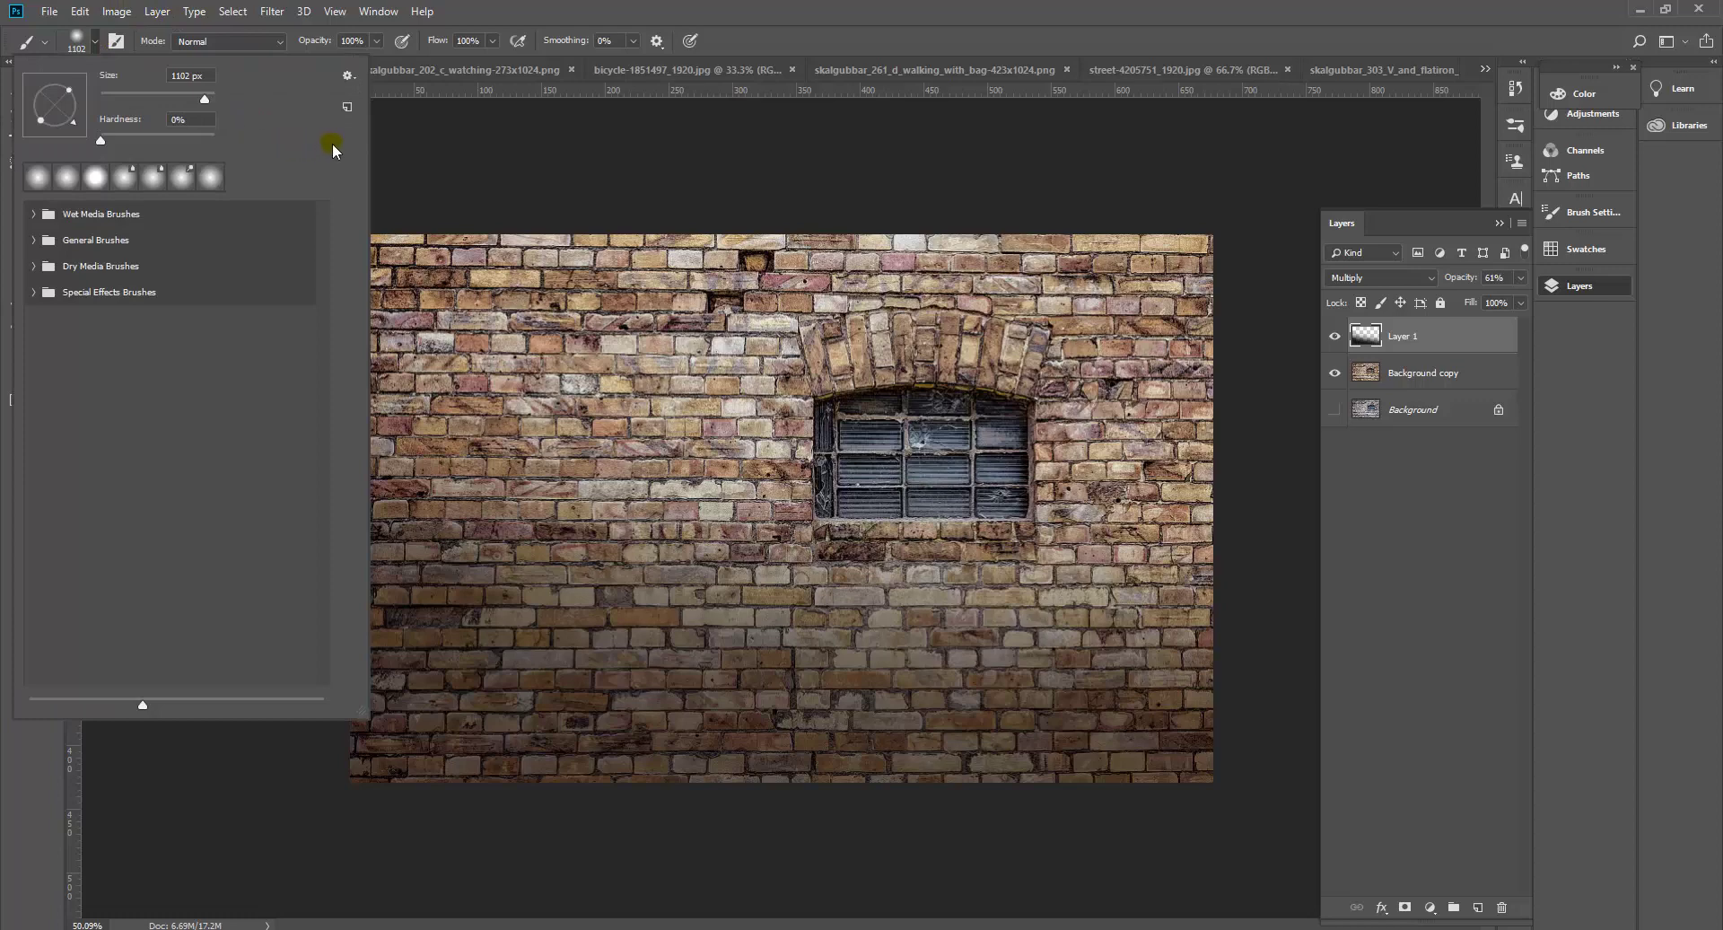
click(349, 76)
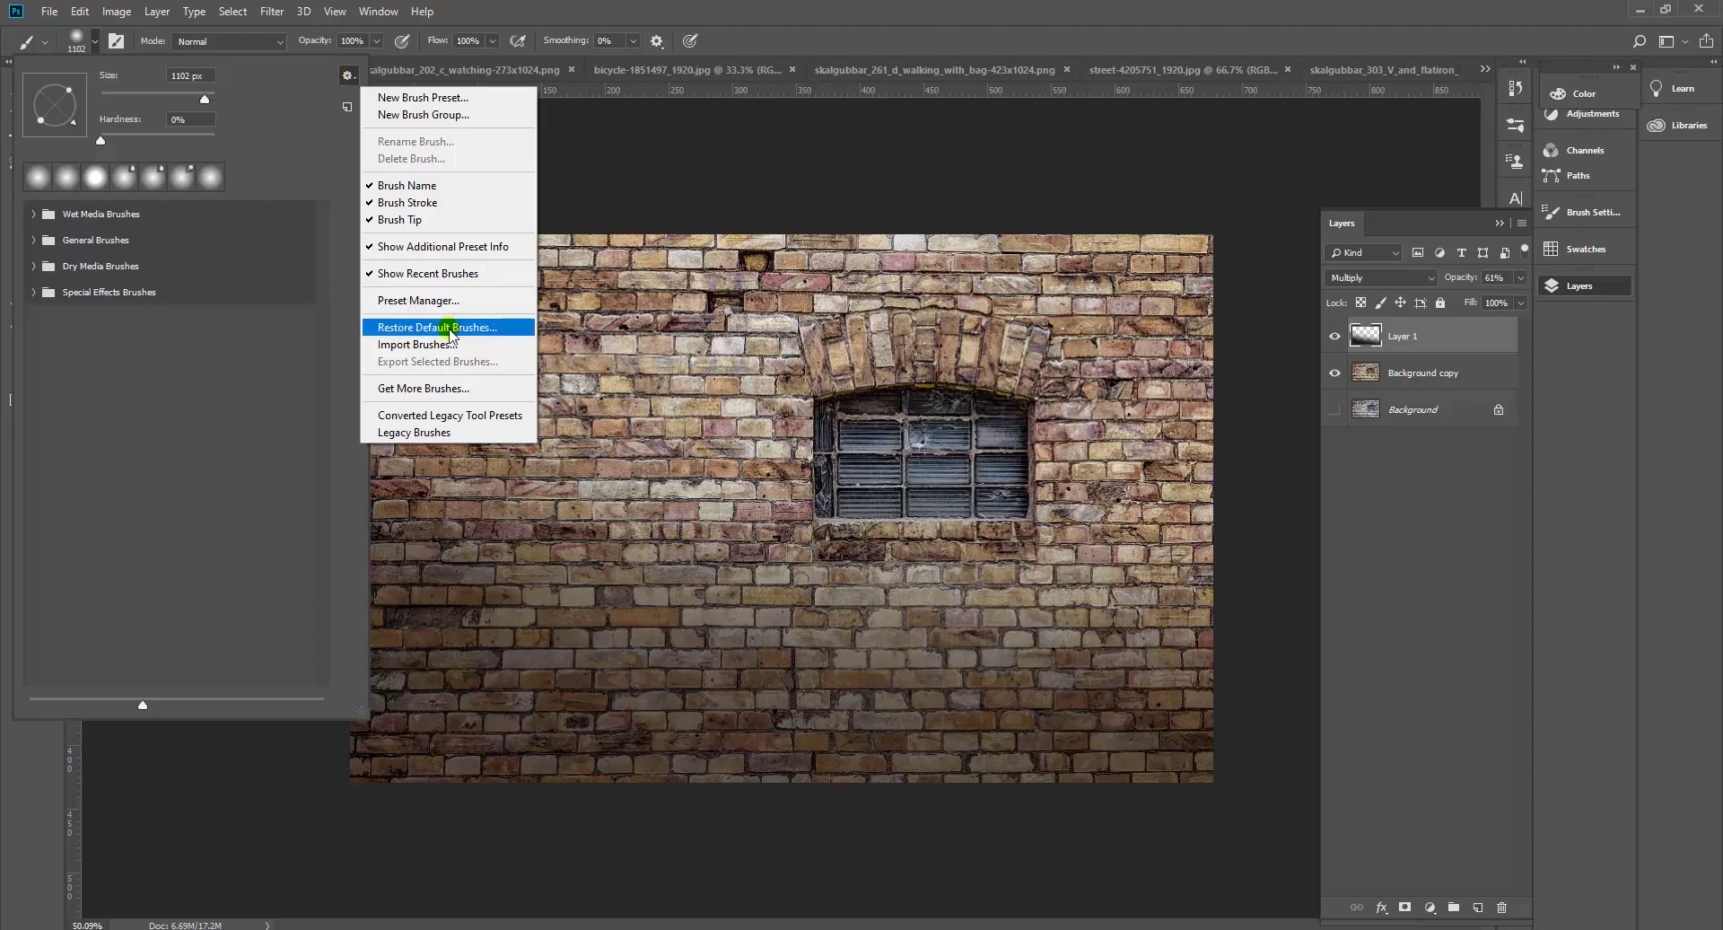
click(420, 344)
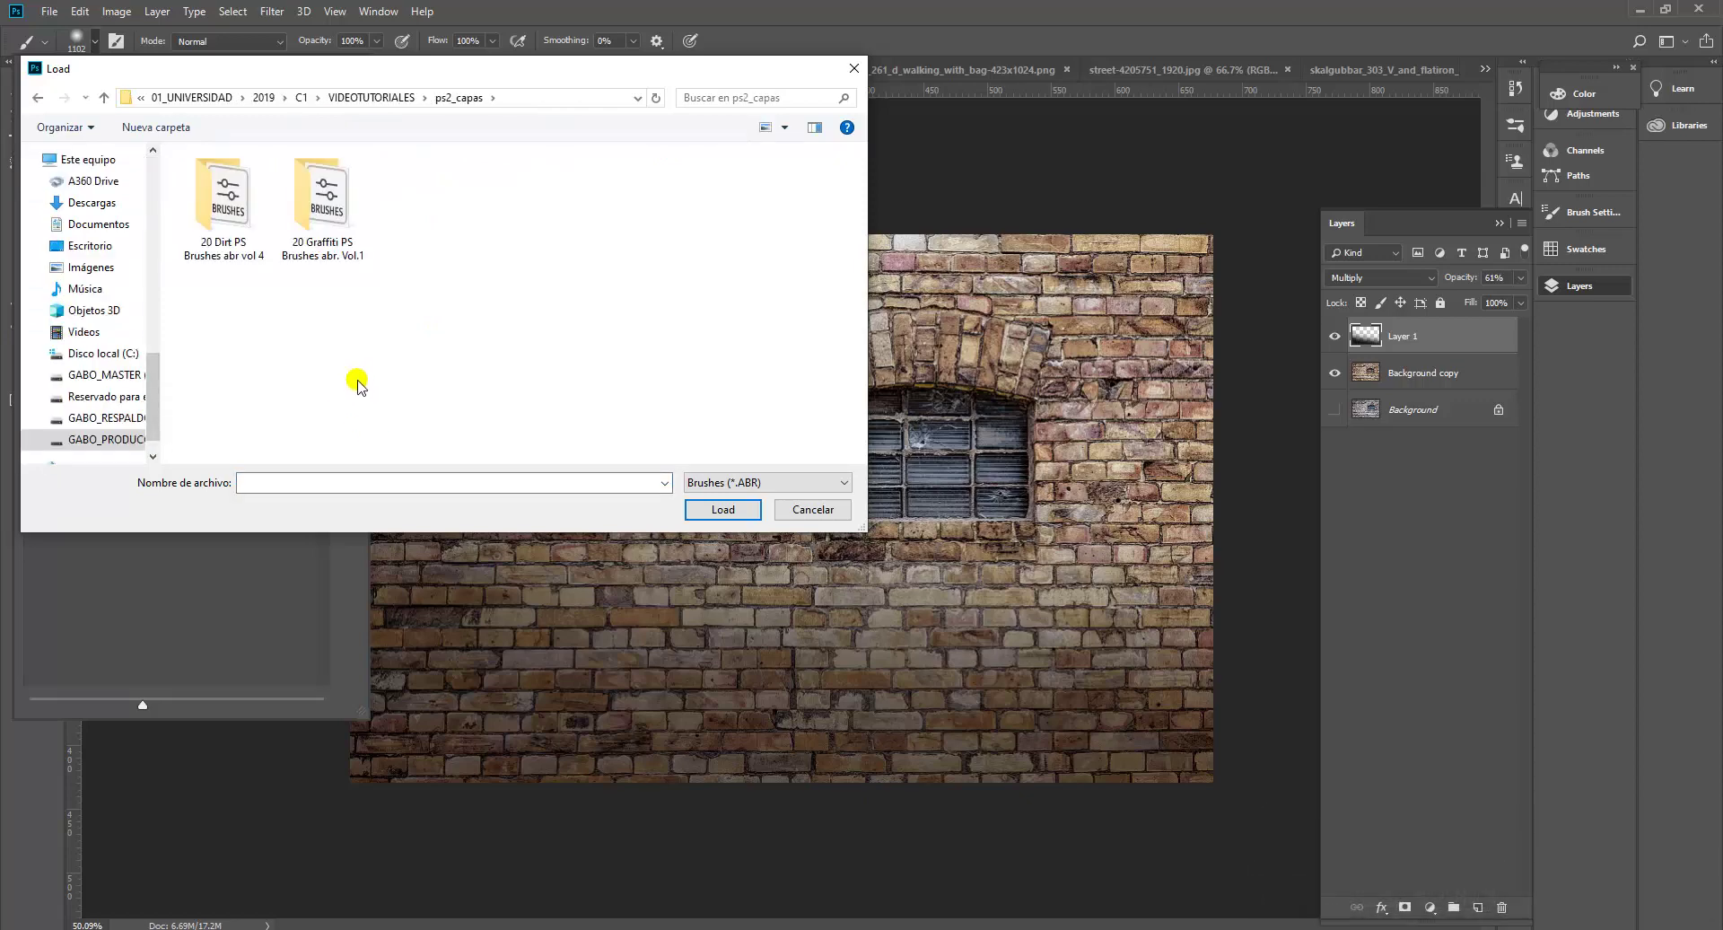
double_click(323, 256)
click(299, 184)
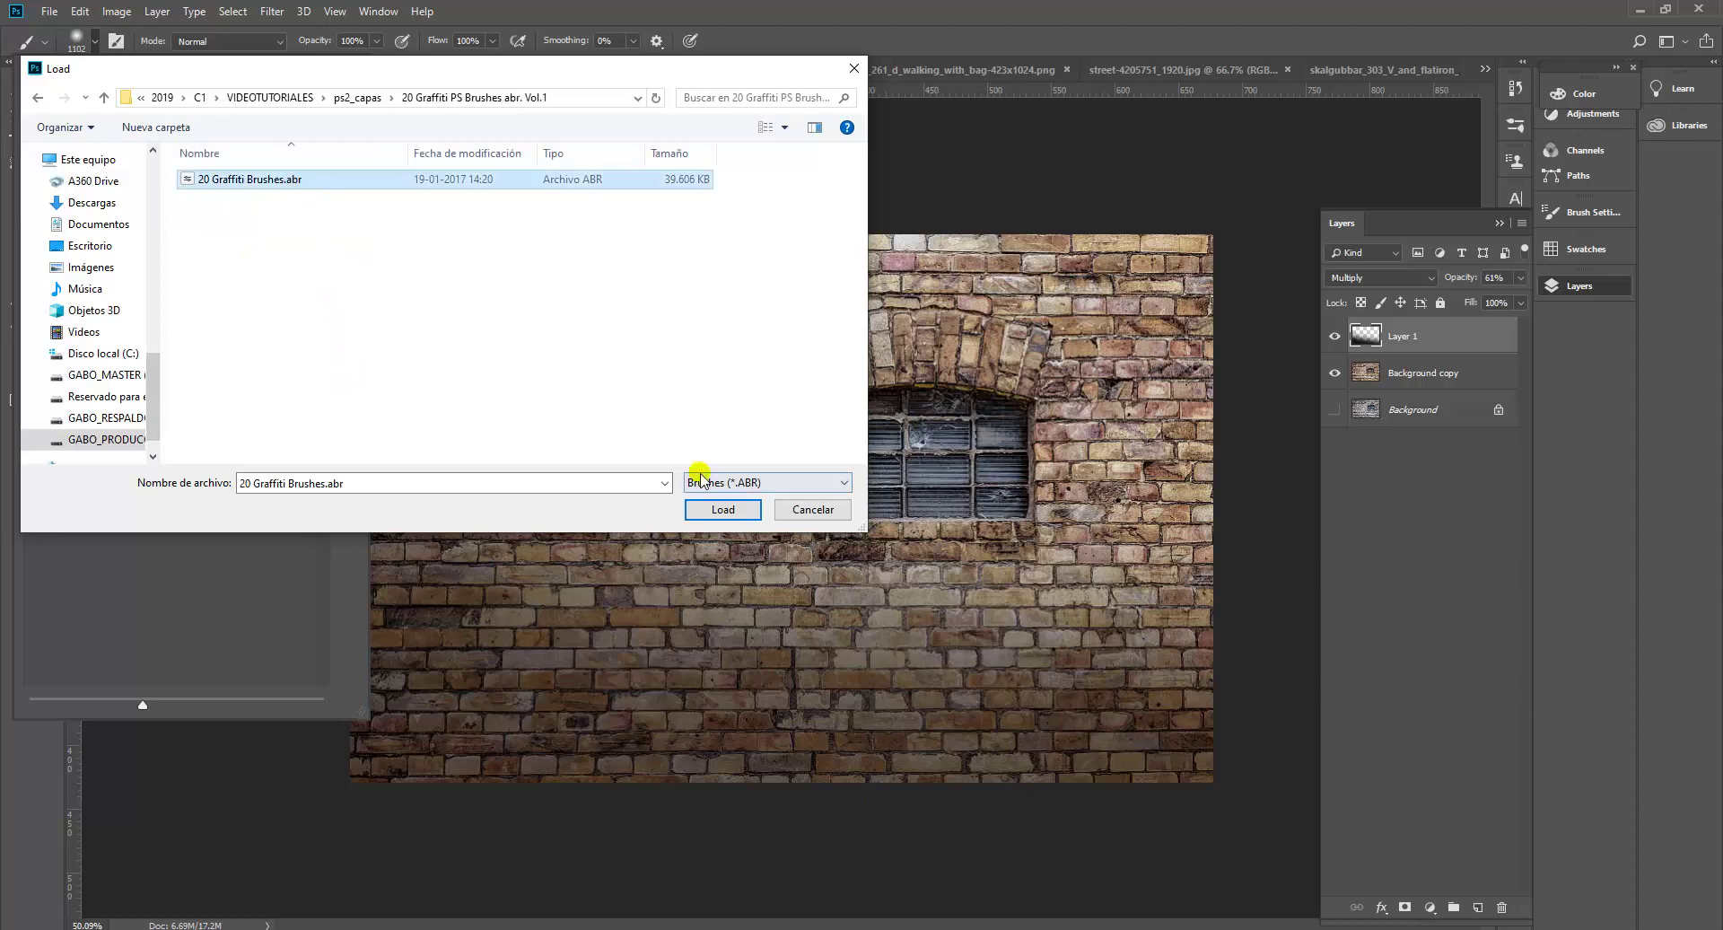
click(724, 509)
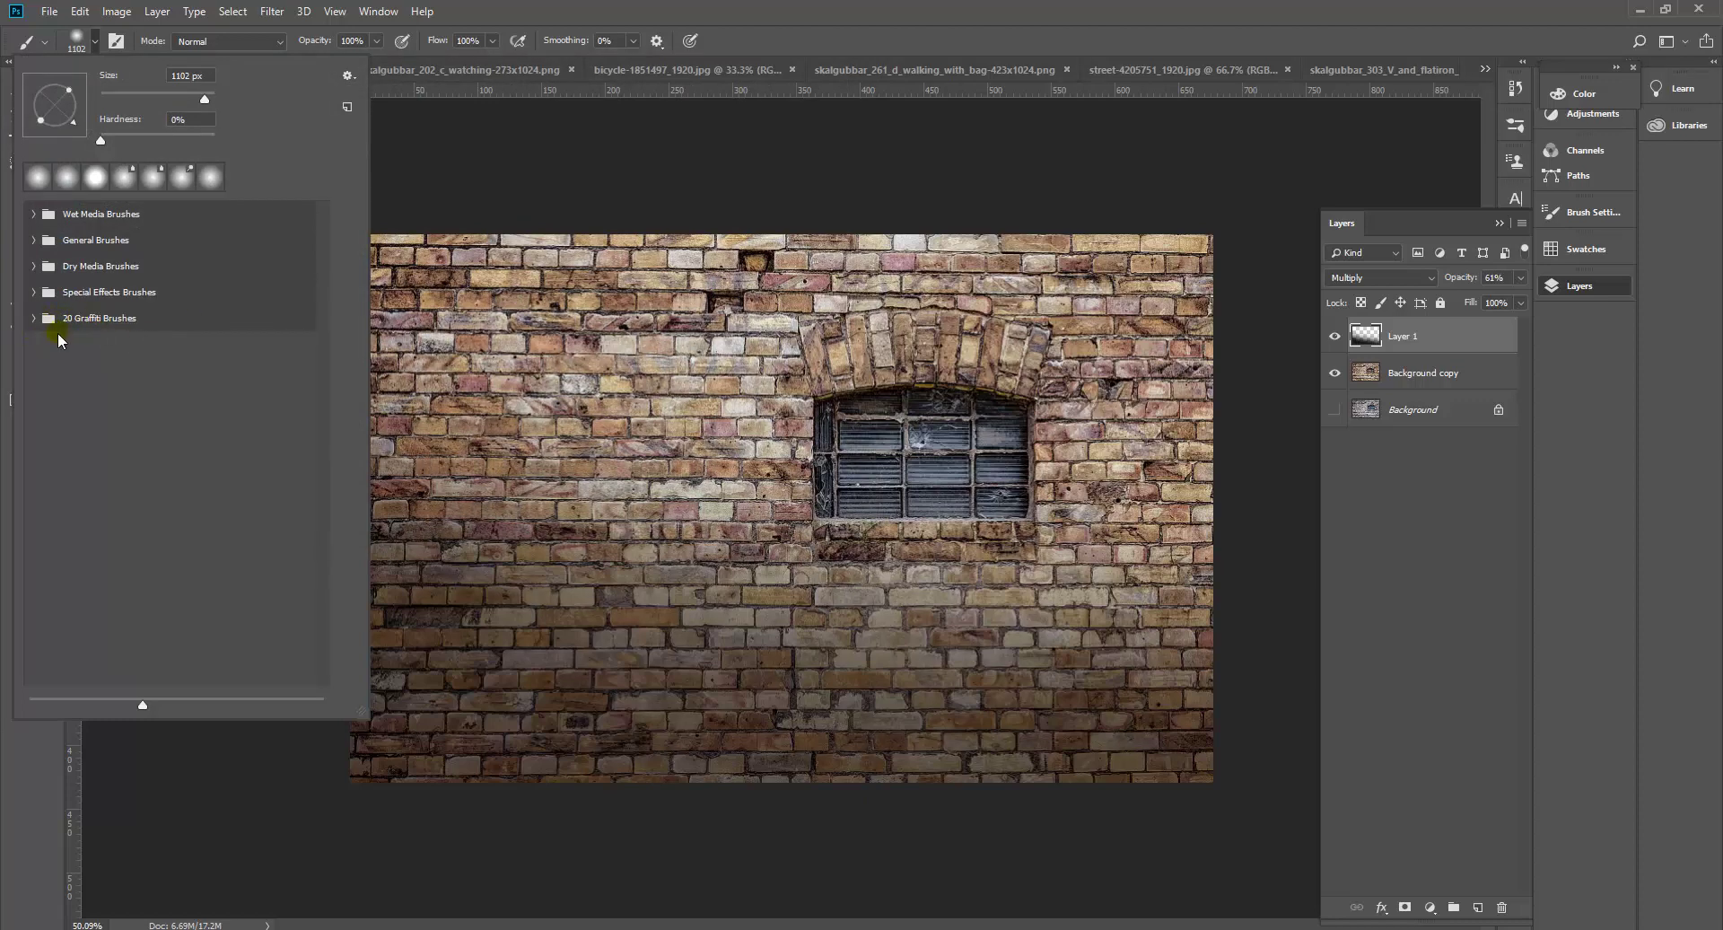
Browse the imported 20 Graffiti Brushes group and choose the Graffiti 14 brush.
click(34, 319)
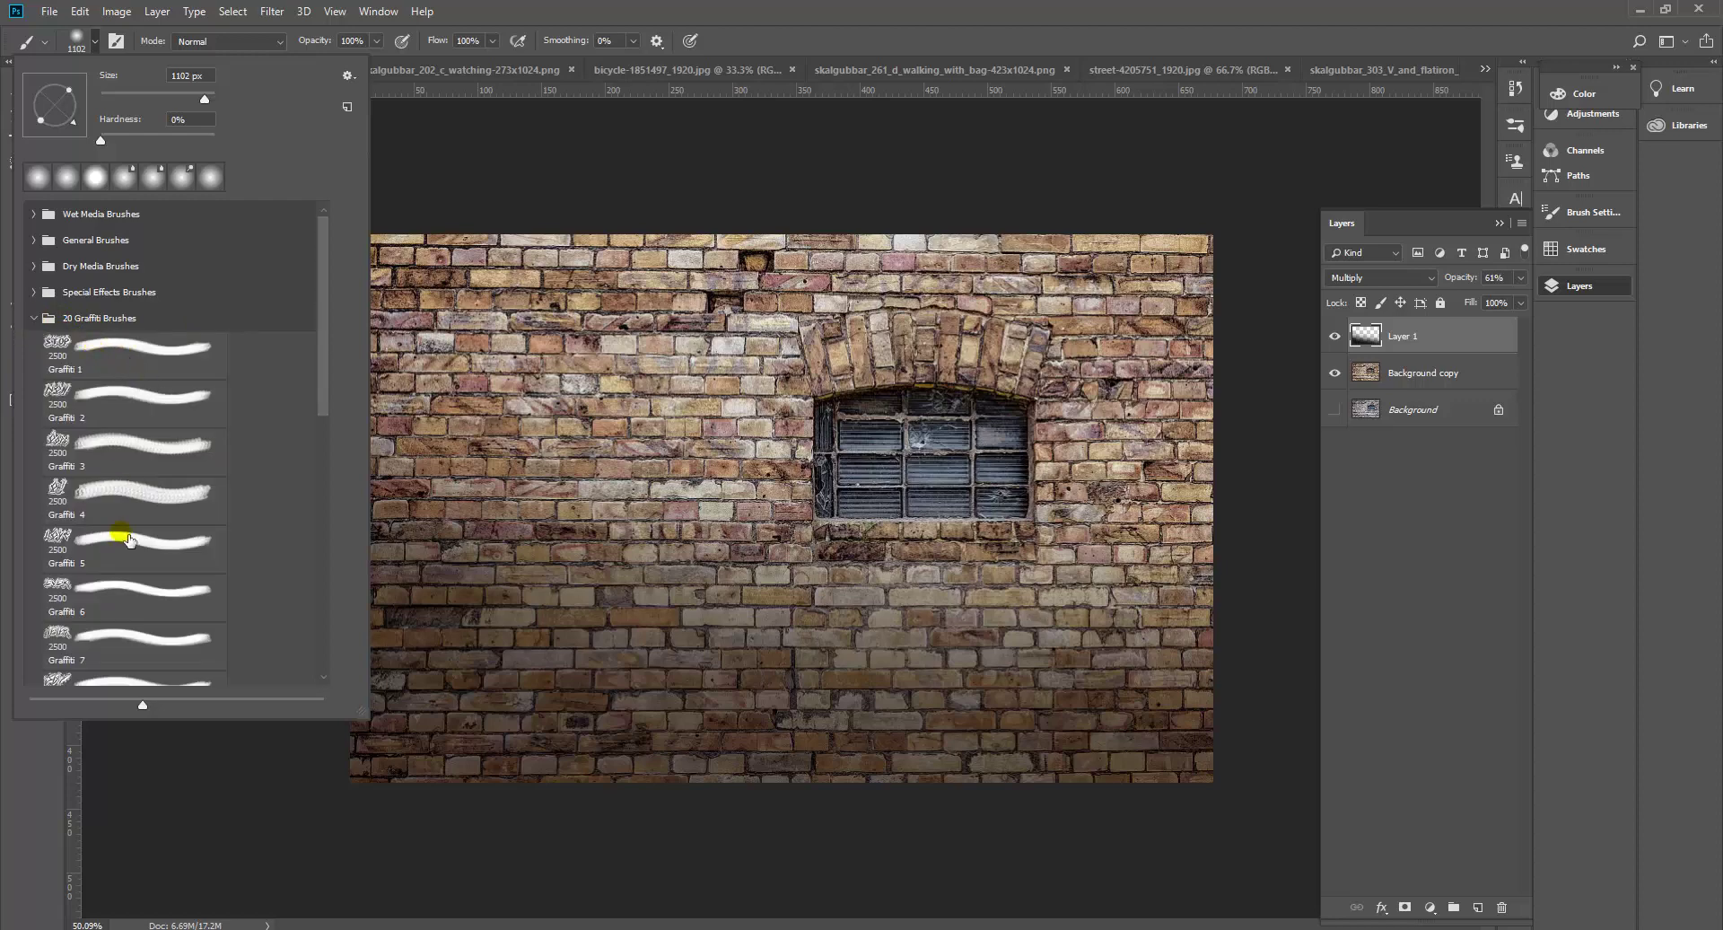
scroll(128, 540, down, 1)
scroll(128, 539, down, 5)
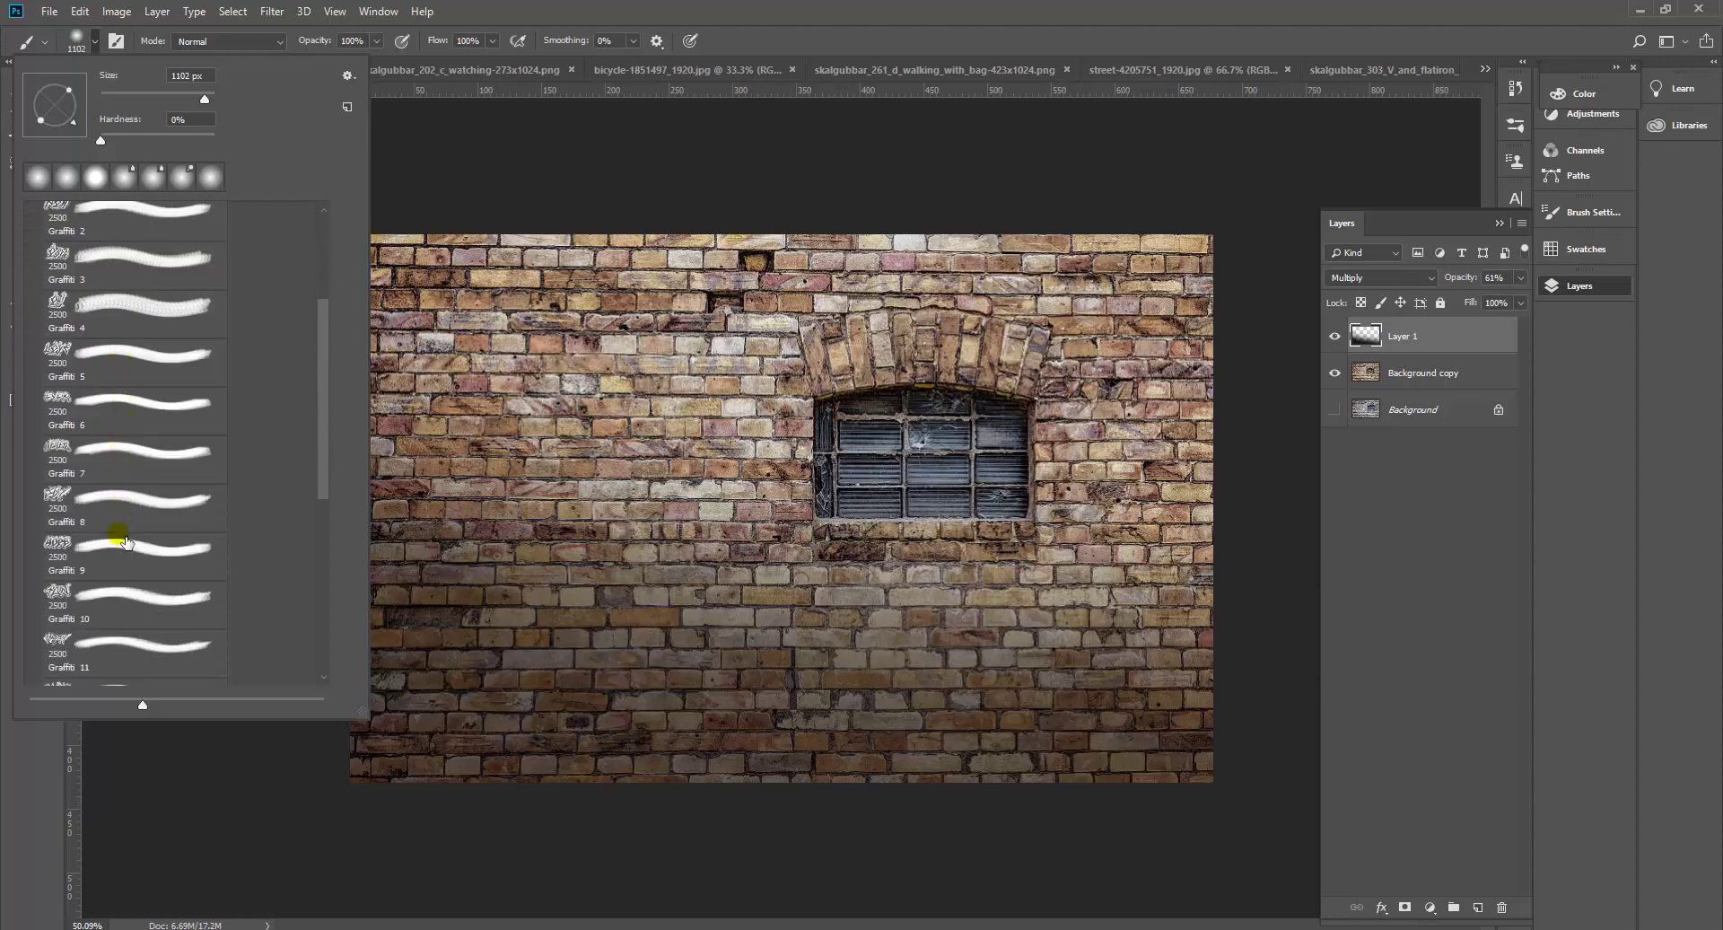
scroll(121, 542, down, 4)
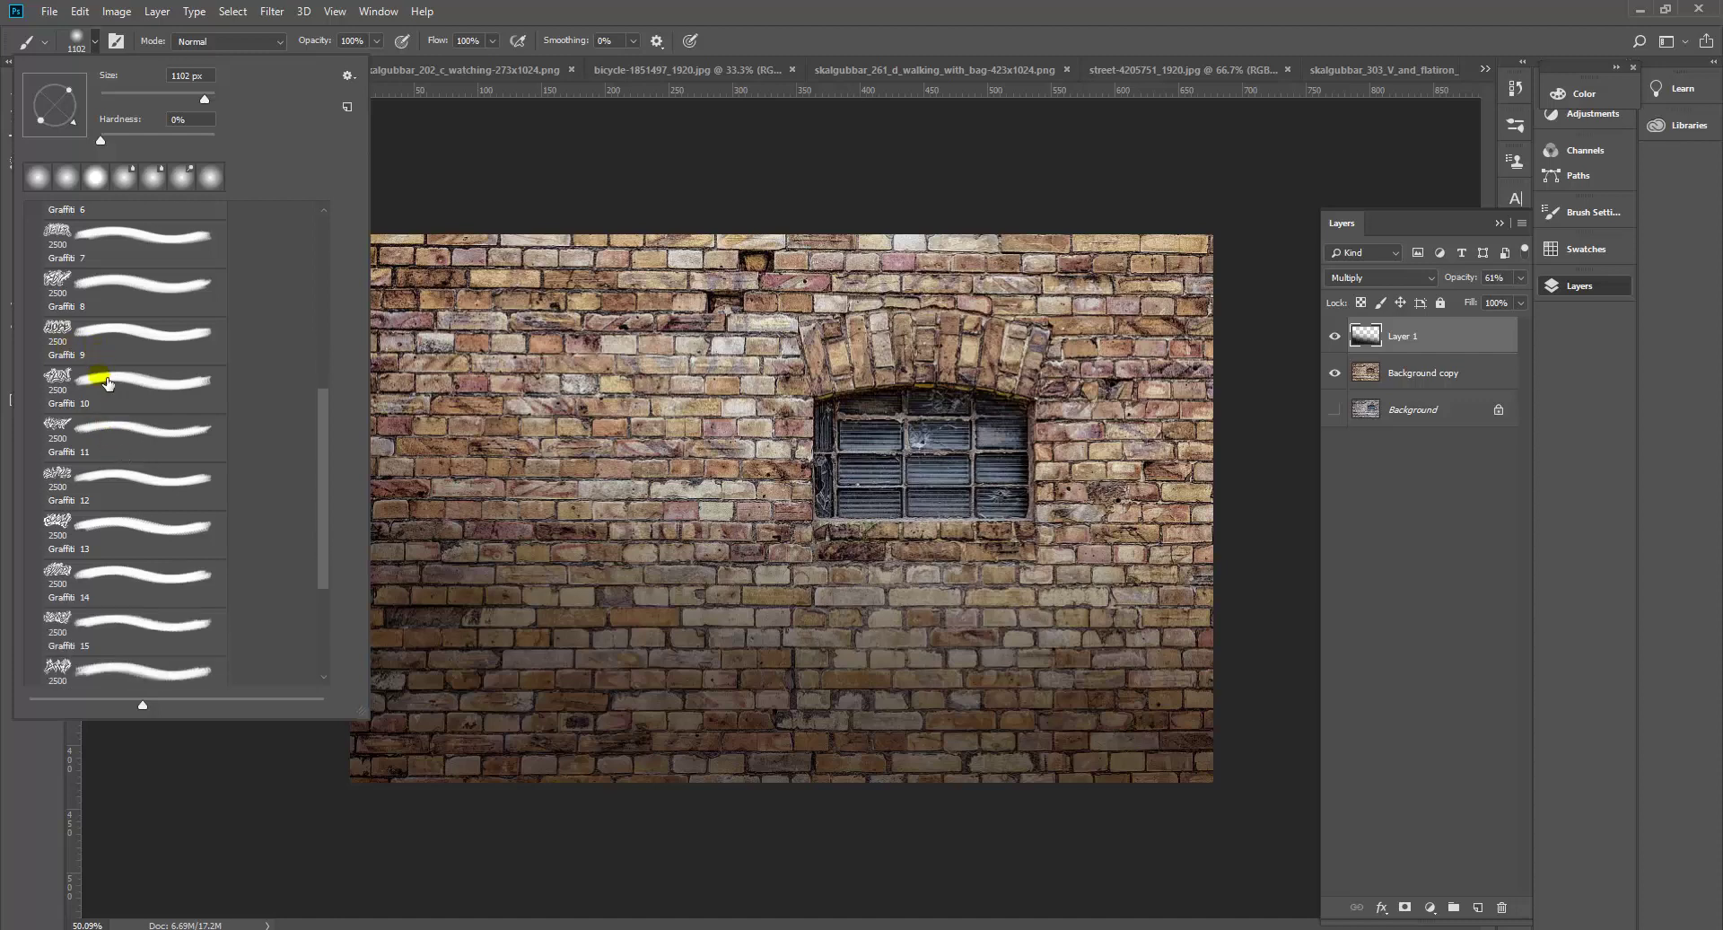
scroll(135, 431, down, 4)
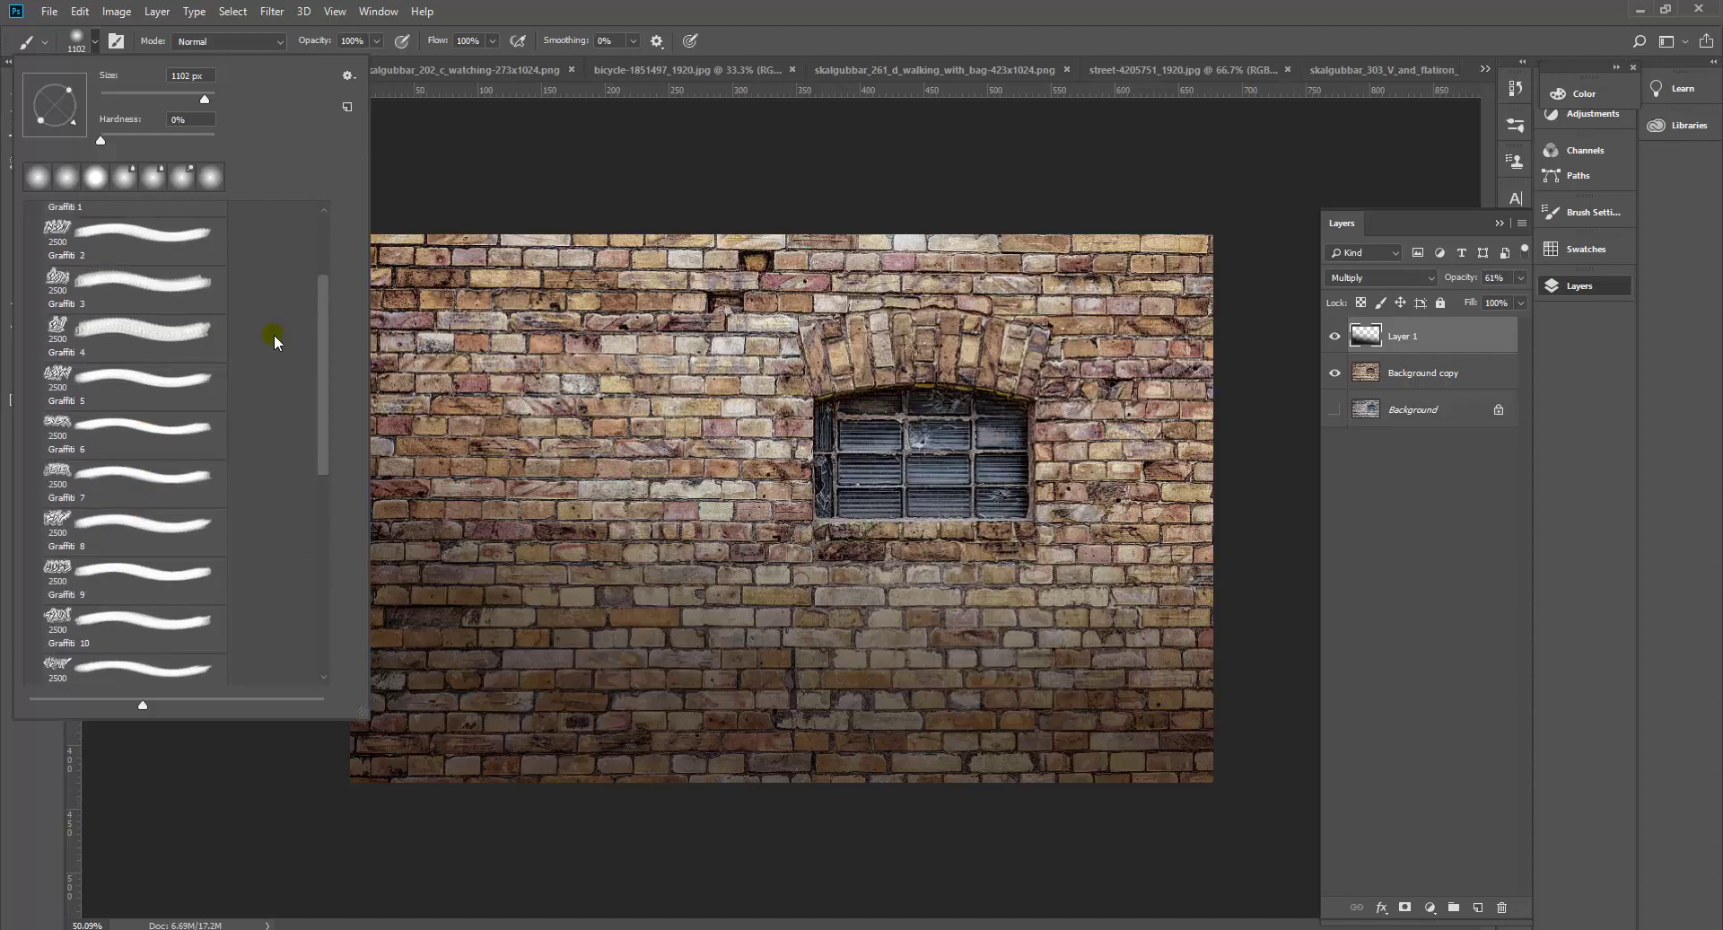
click(97, 386)
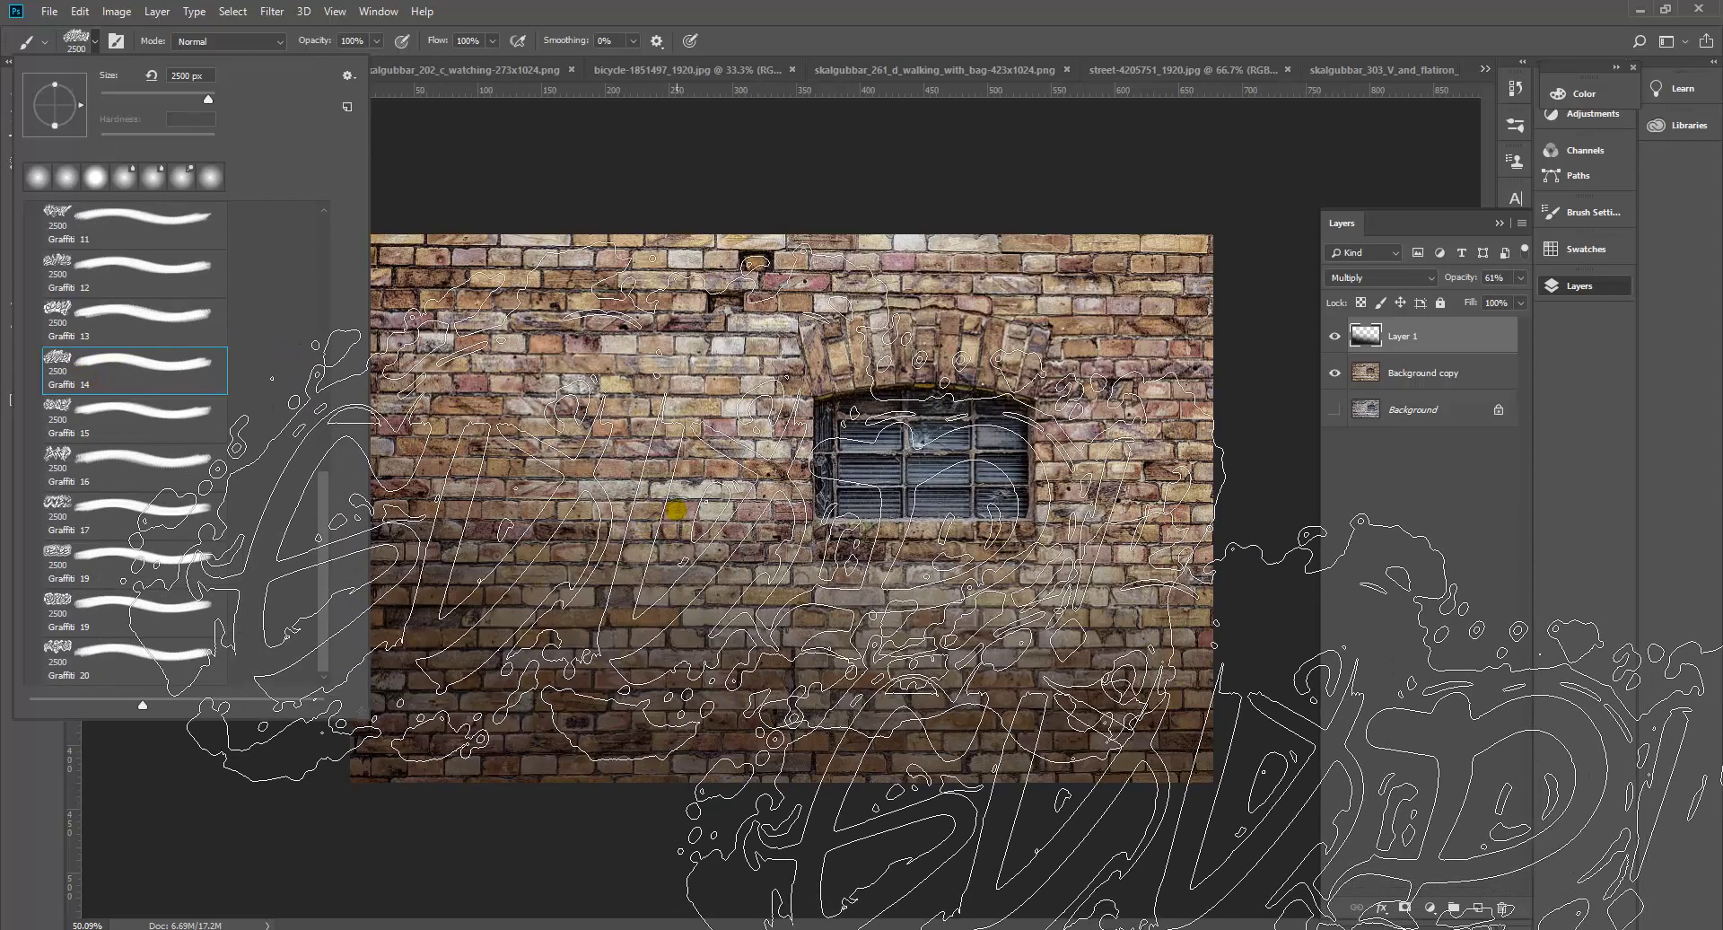
key(Return)
Try a graffiti stamp on Layer 1, undo it, and add a new empty layer above Layer 1.
click(675, 509)
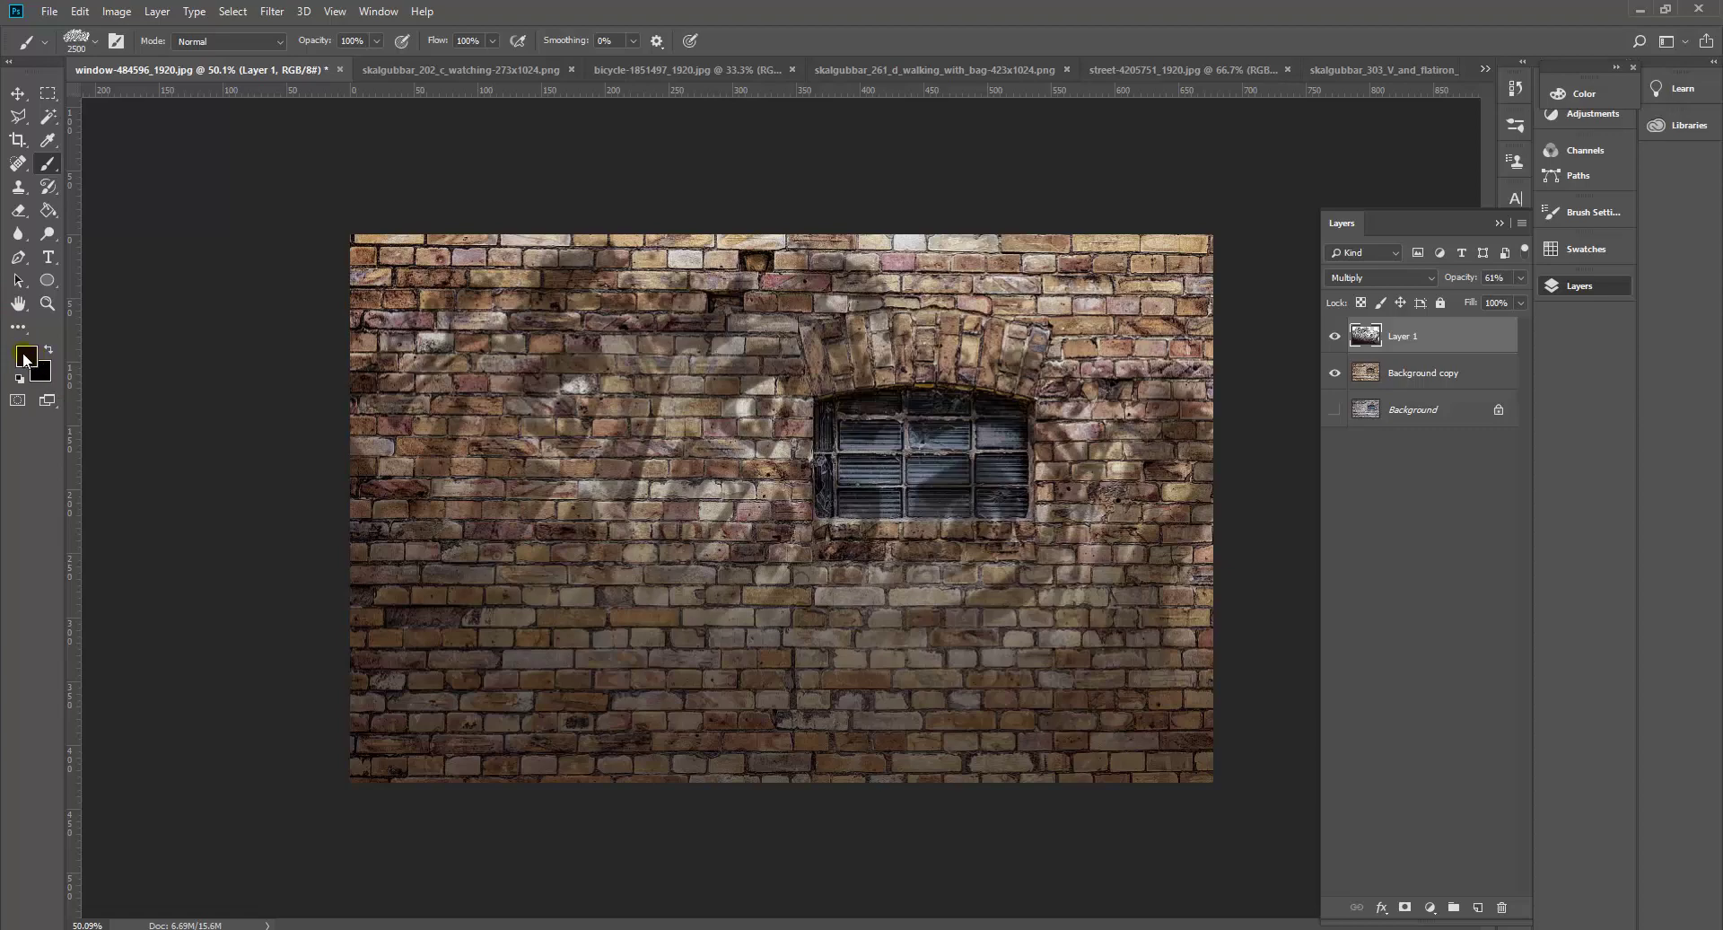
key(ctrl+z)
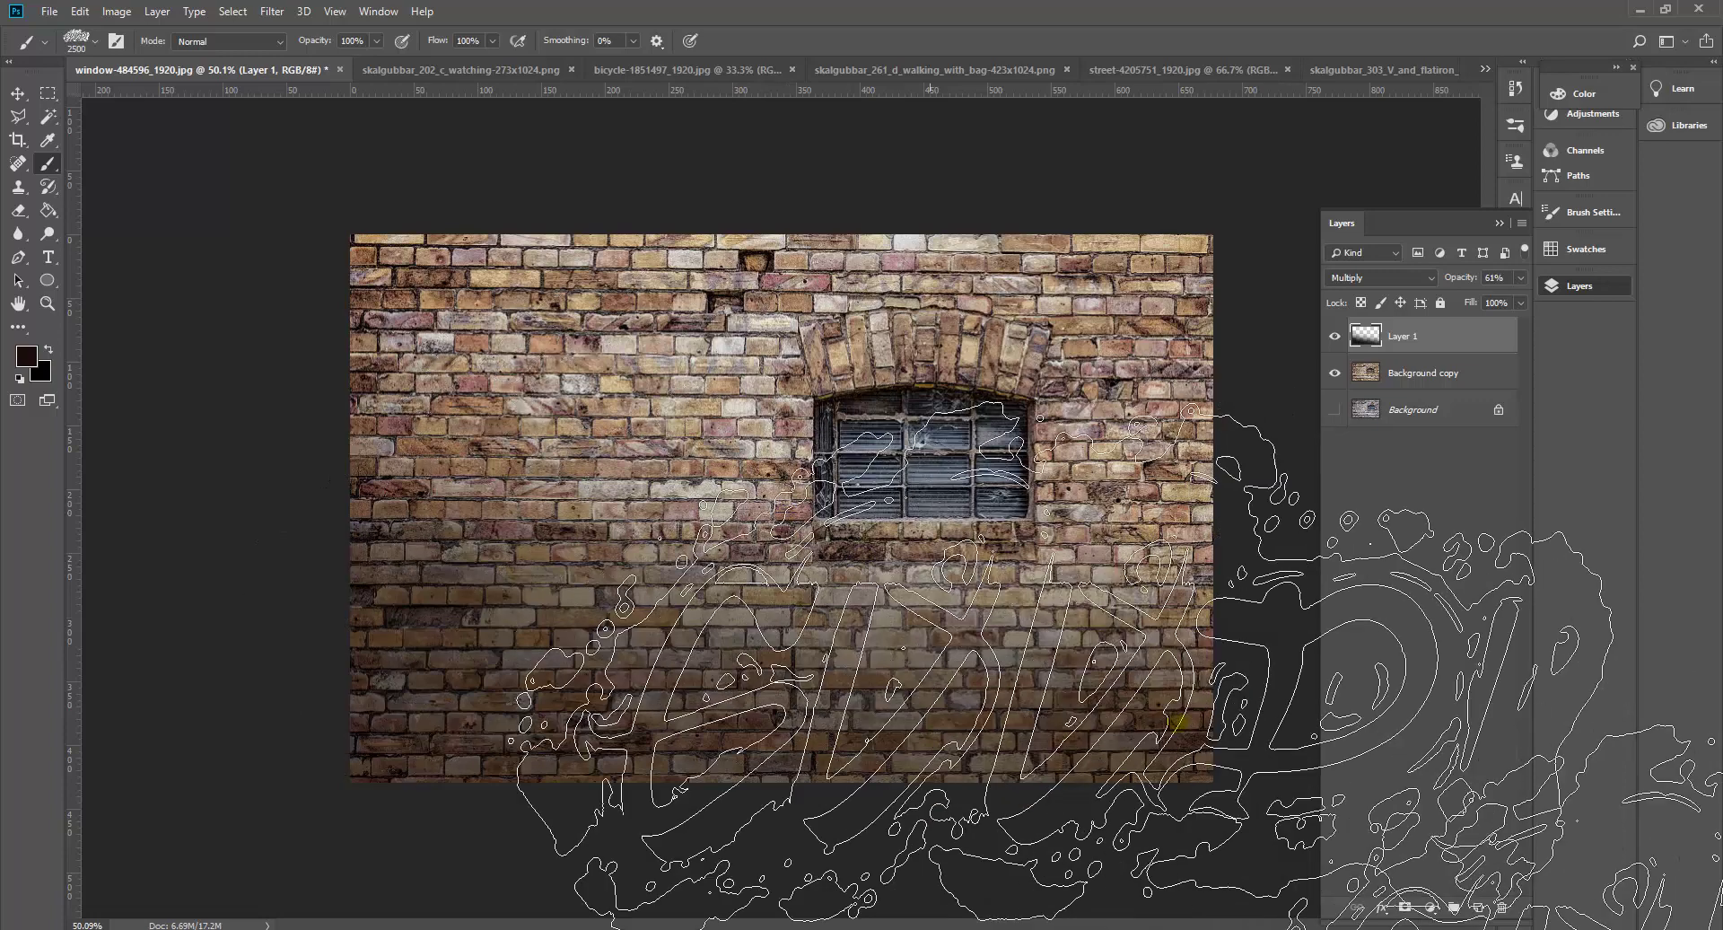
click(1479, 908)
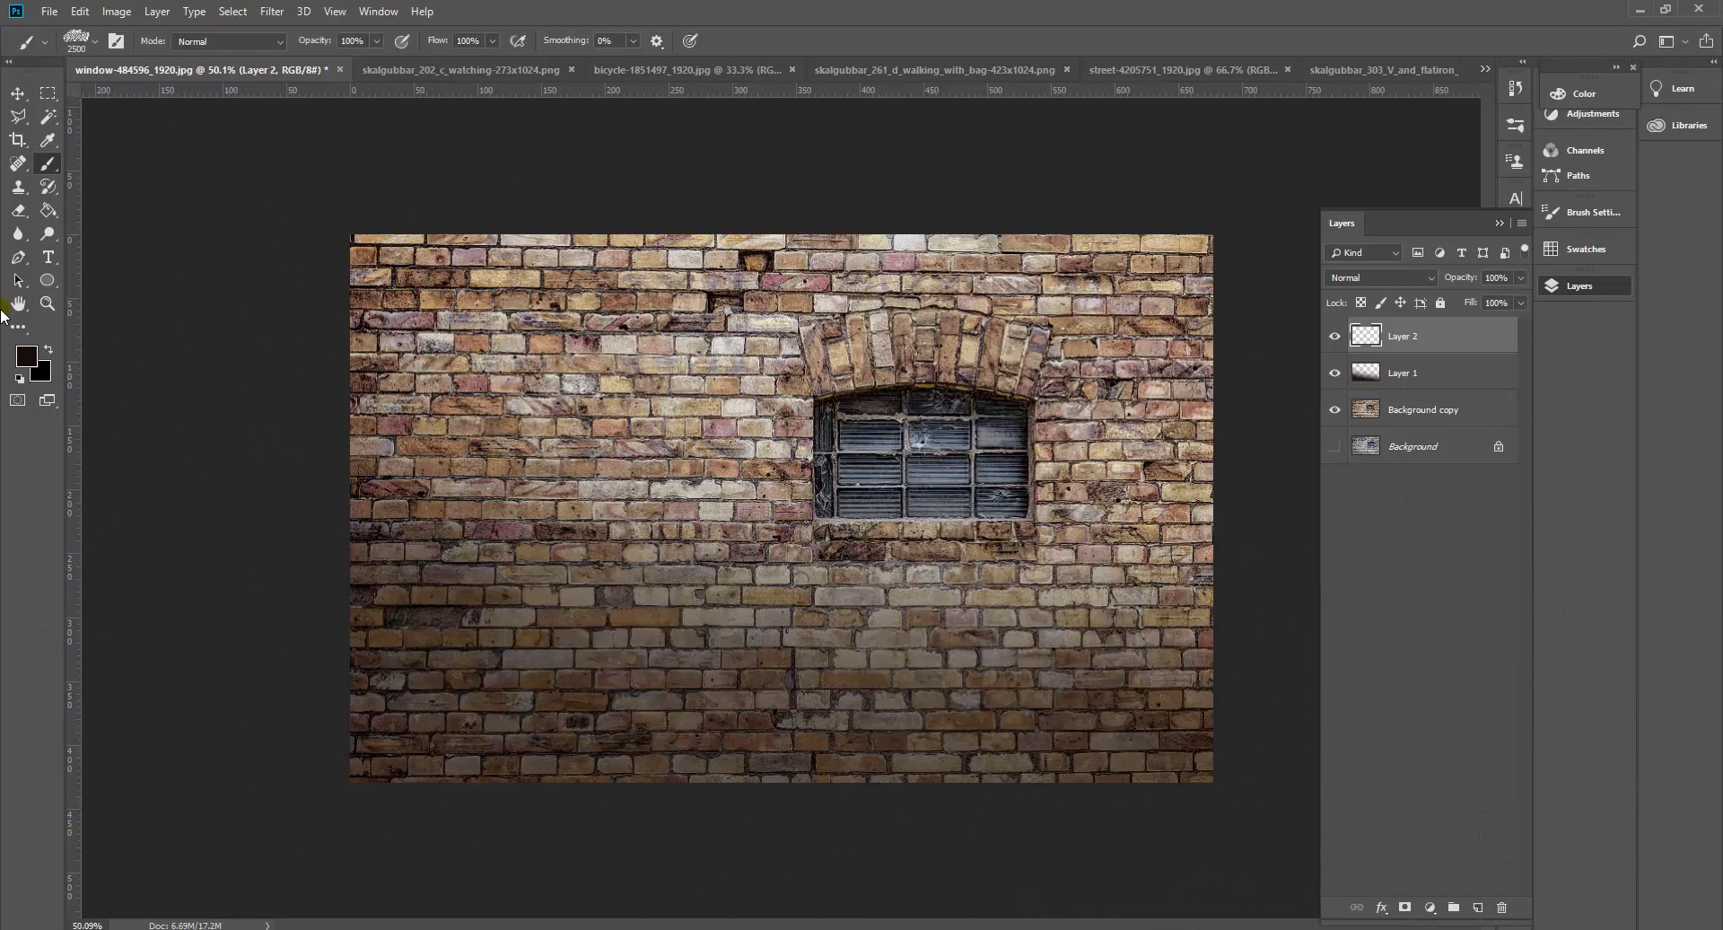
Choose the Graffiti 13 brush and reduce its size to 1102 px.
click(95, 41)
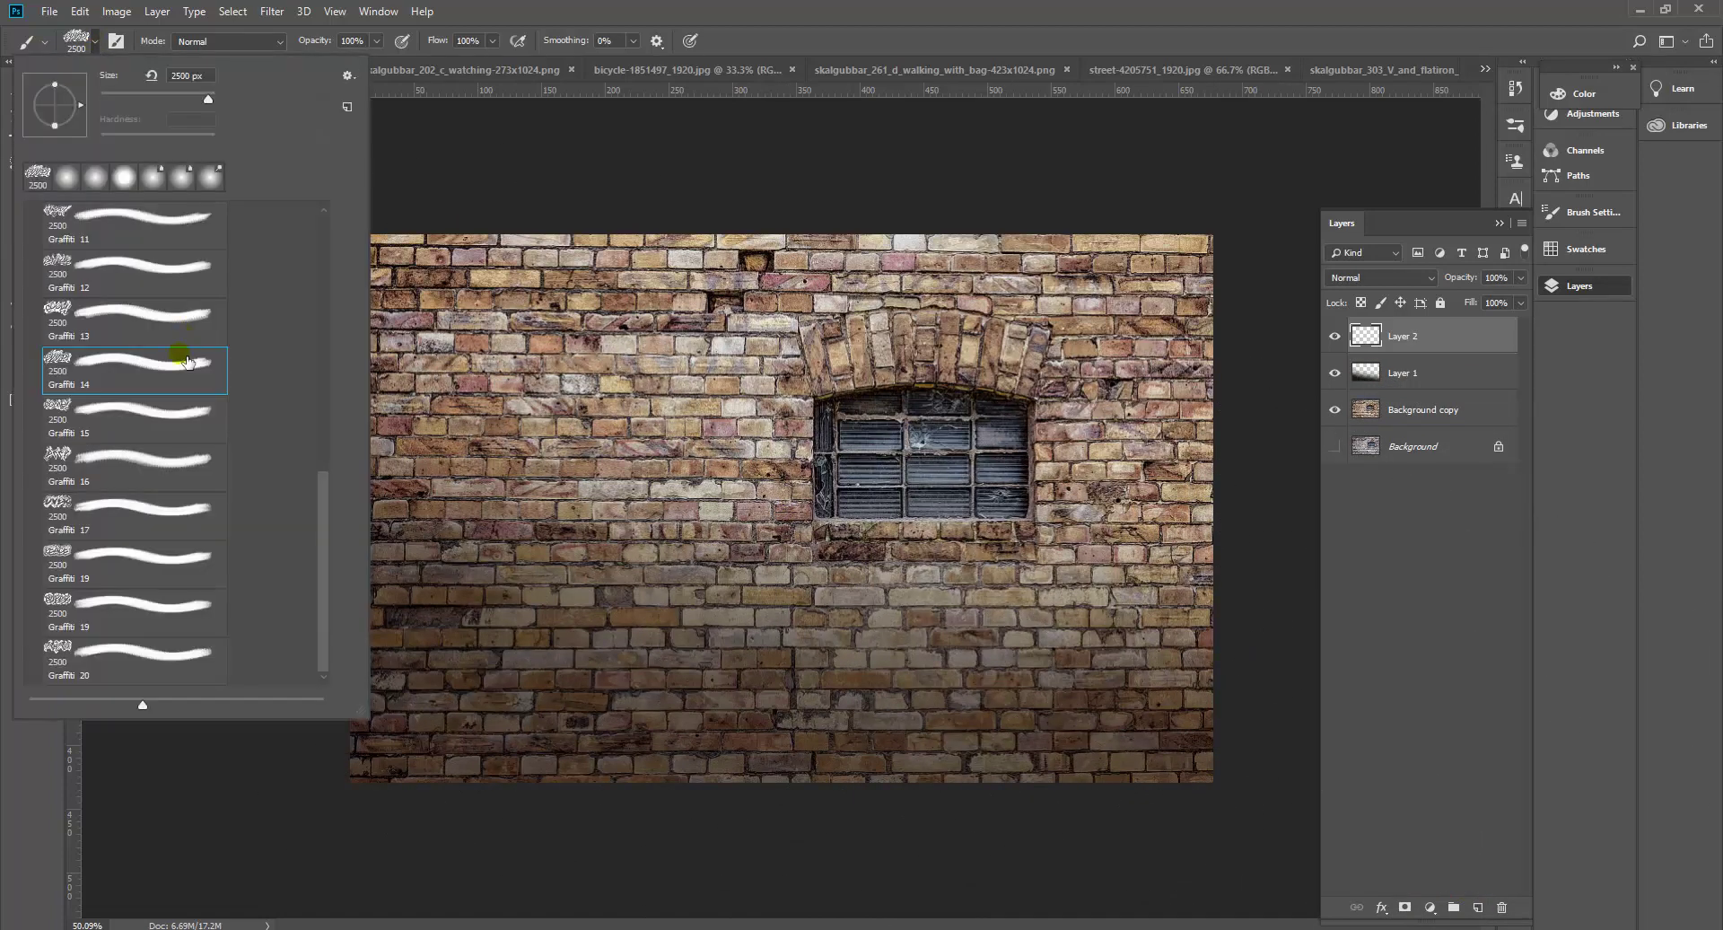
click(131, 325)
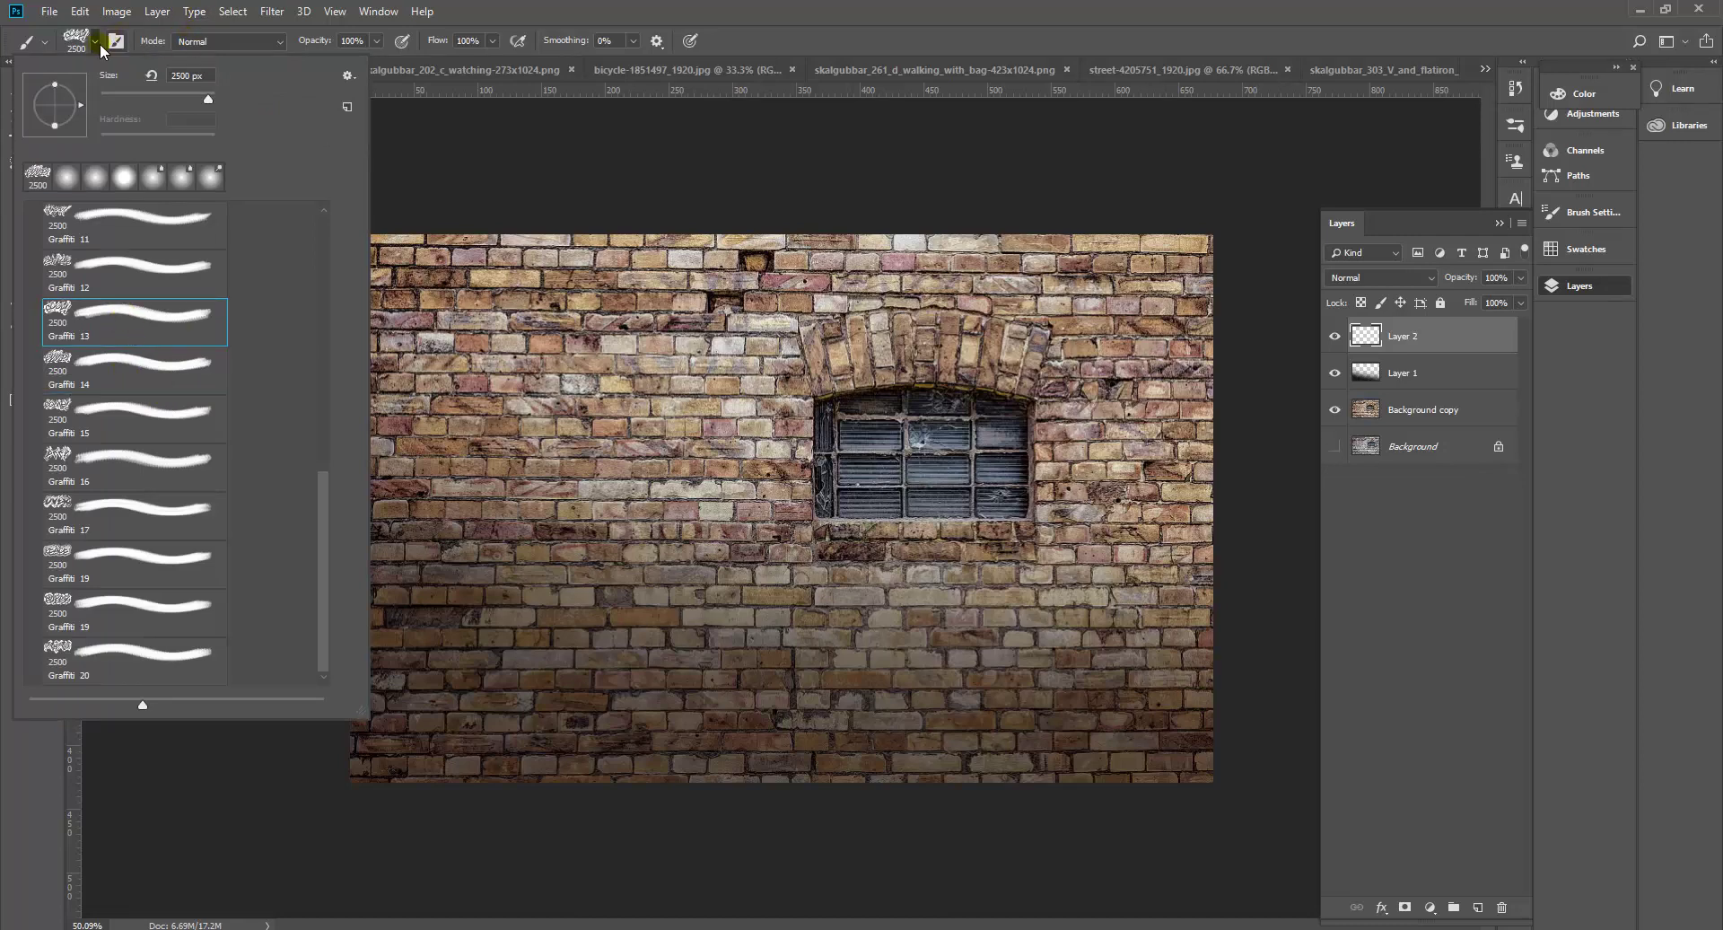
mouse_move(171, 93)
mouse_down()
mouse_move(233, 99)
mouse_move(202, 99)
mouse_up()
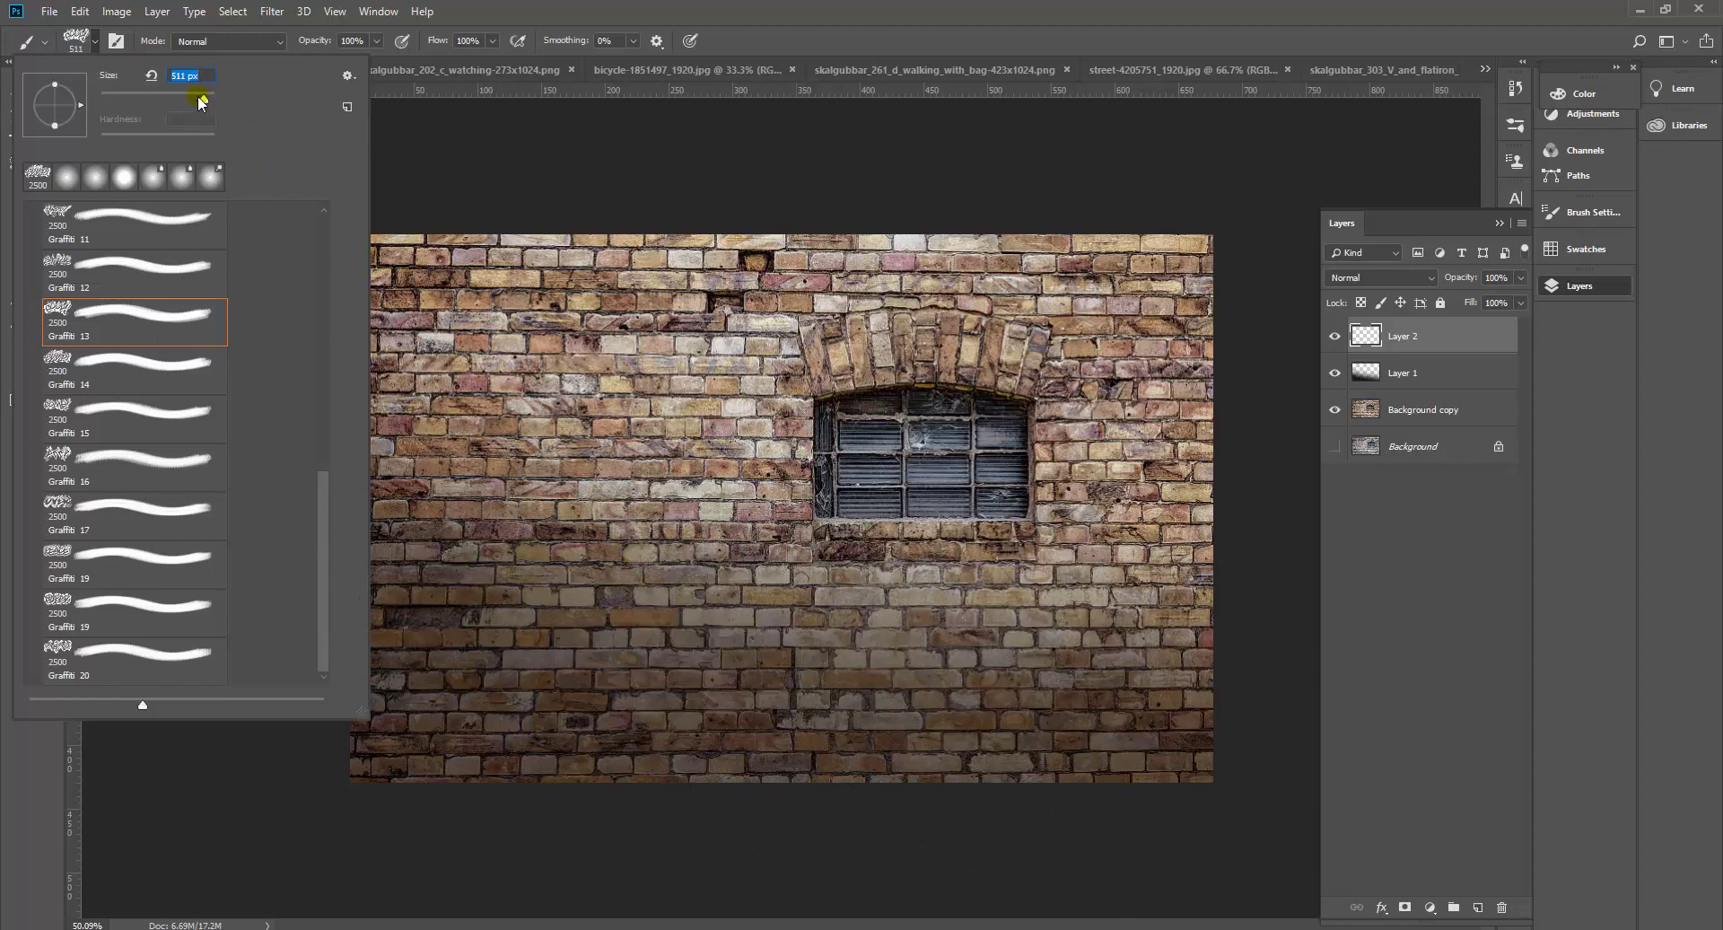
drag(205, 97, 205, 97)
click(78, 39)
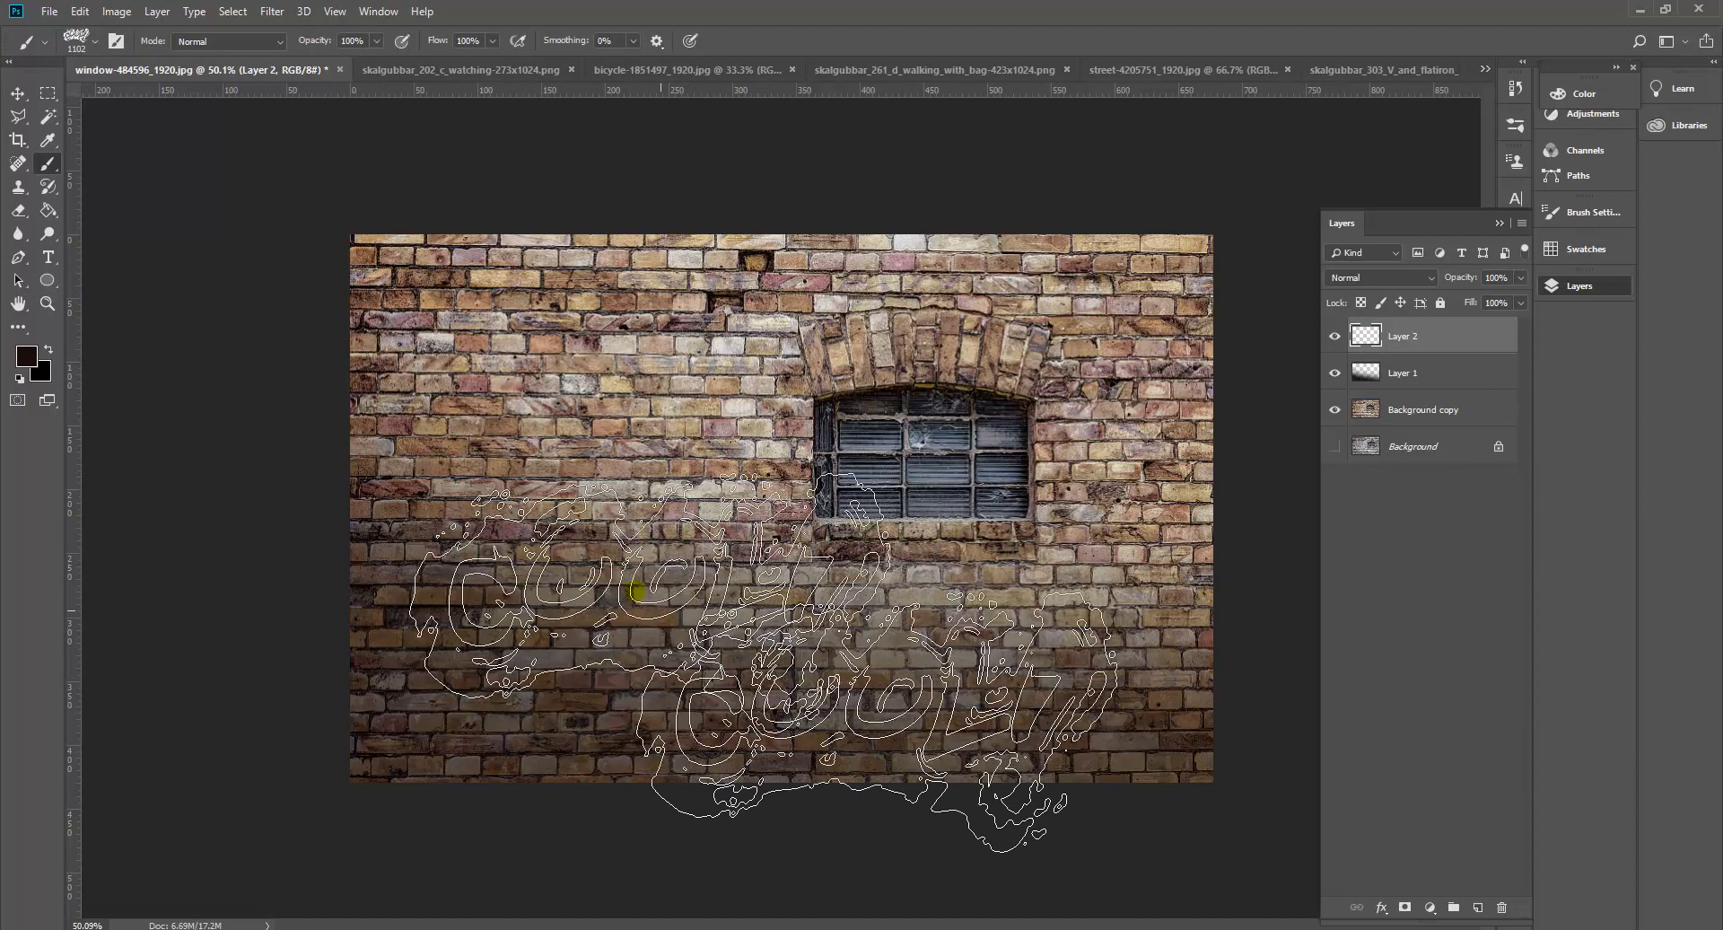
Set the foreground color to turquoise #03e9e1 and return to the Brush tool.
click(27, 357)
mouse_move(408, 323)
mouse_down()
mouse_move(409, 342)
mouse_move(408, 321)
mouse_up()
click(377, 242)
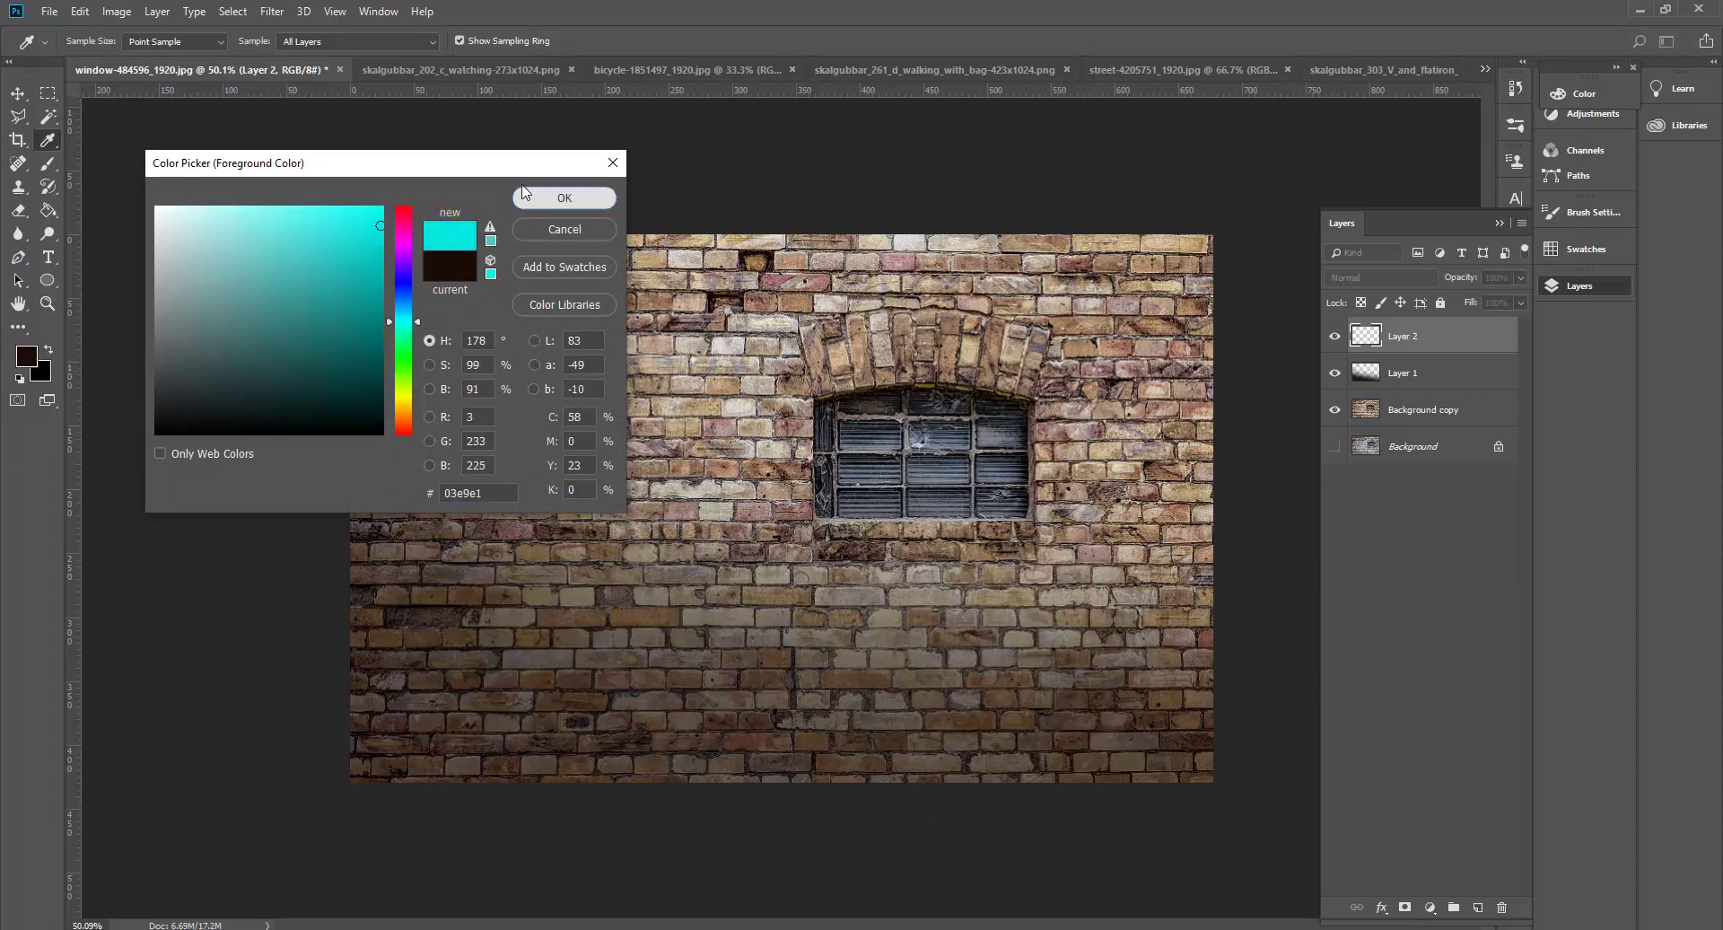
click(565, 198)
key(b)
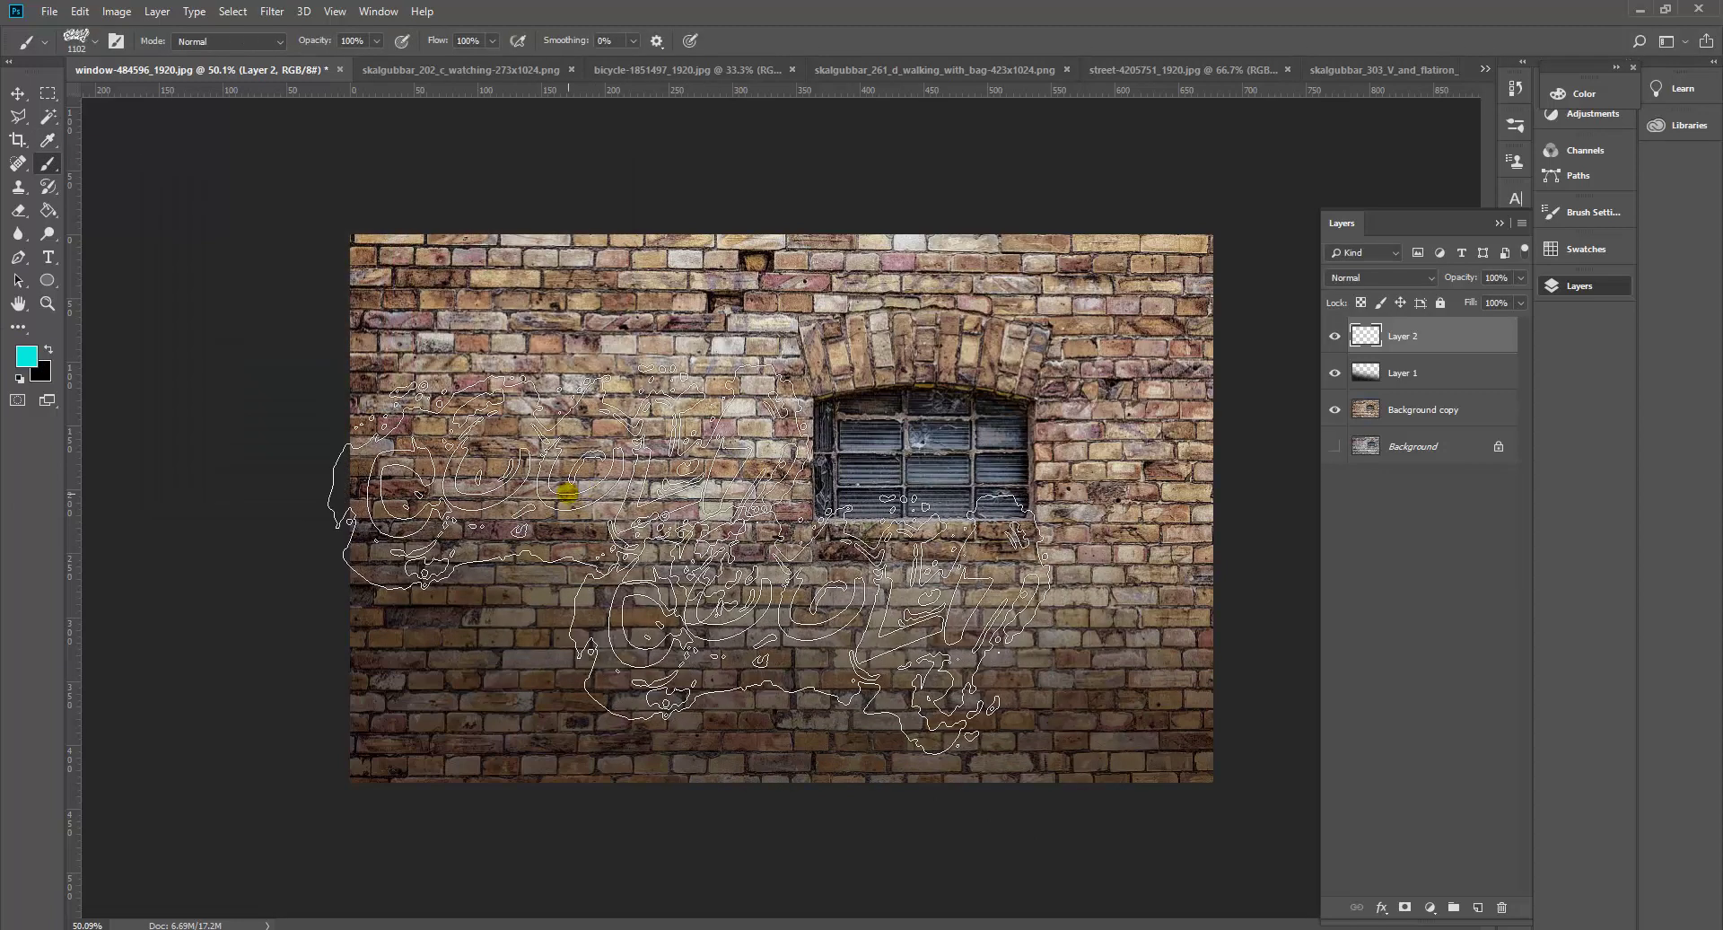
Try a turquoise Graffiti 13 stamp at 1102 px on the wall beside the window, and undo it.
click(576, 492)
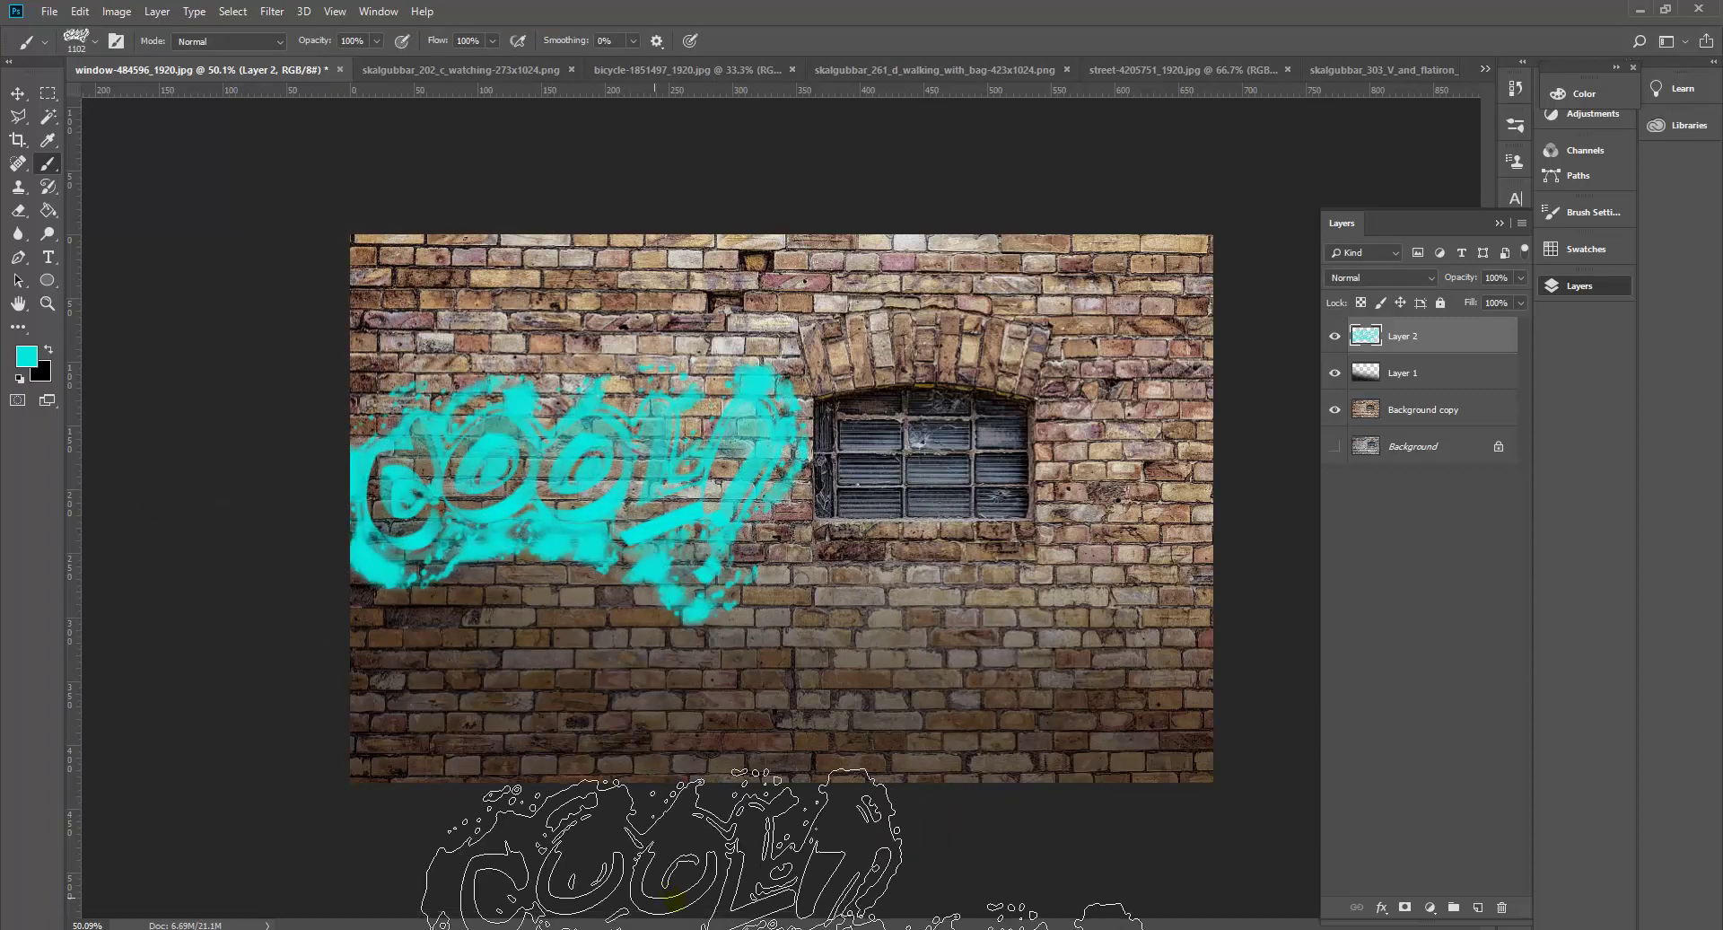
key(ctrl+z)
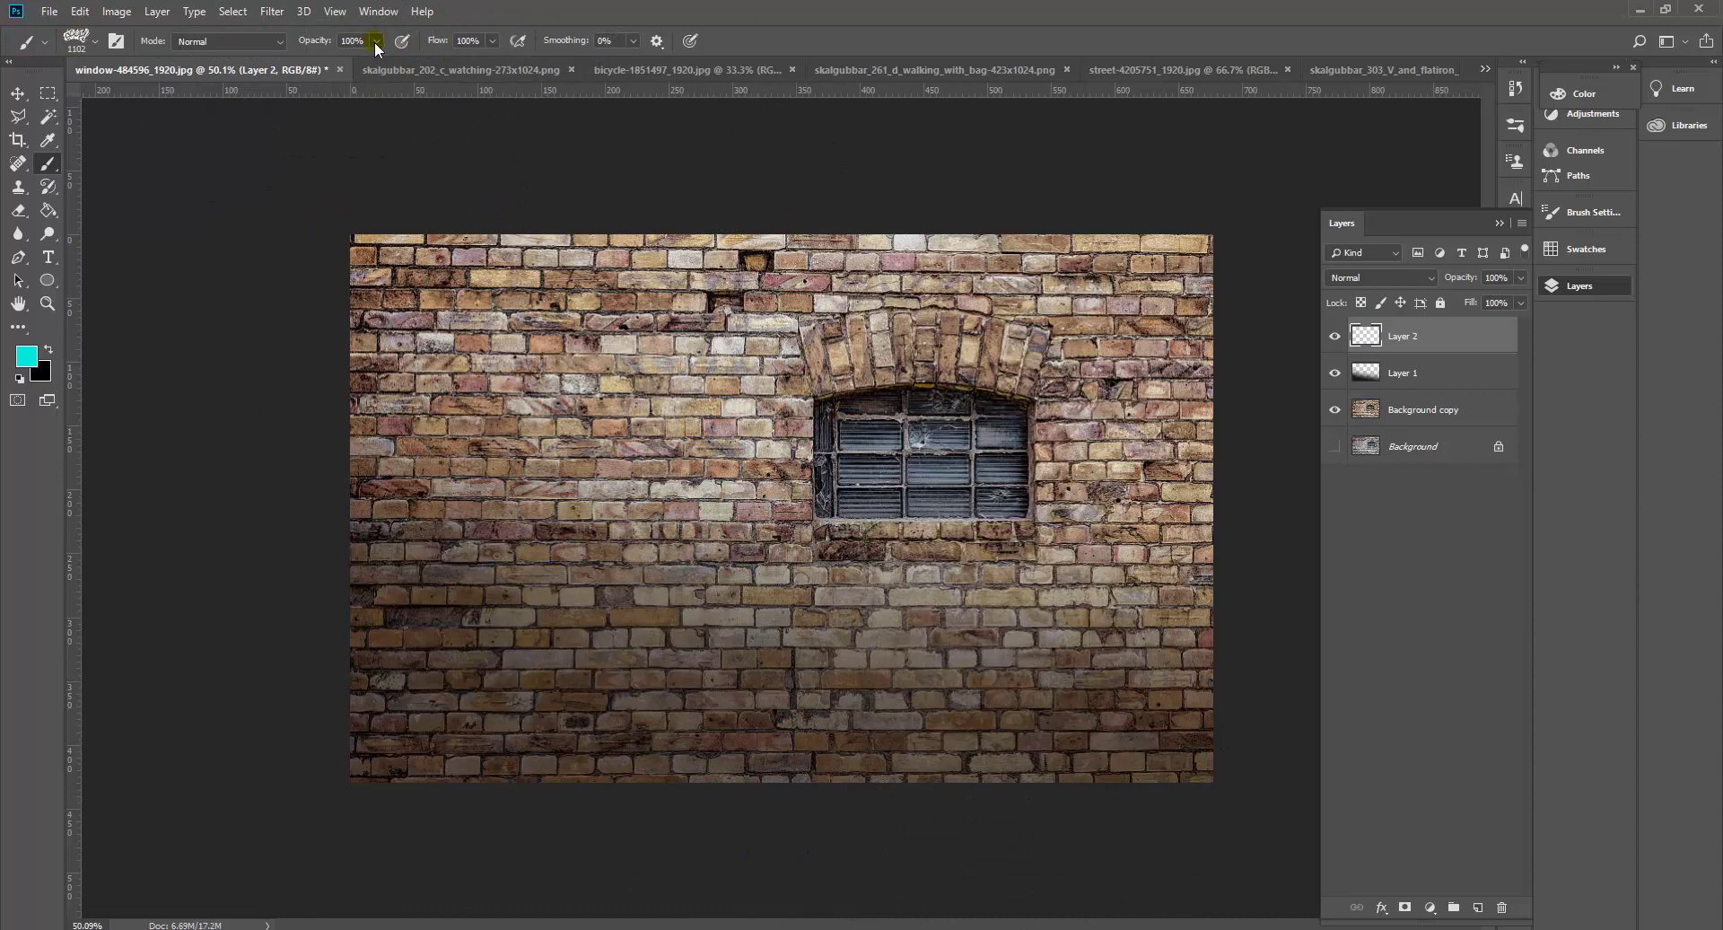
Set the brush size to 1000 px and stamp the turquoise graffiti on Layer 2, on the wall left of the window.
click(97, 42)
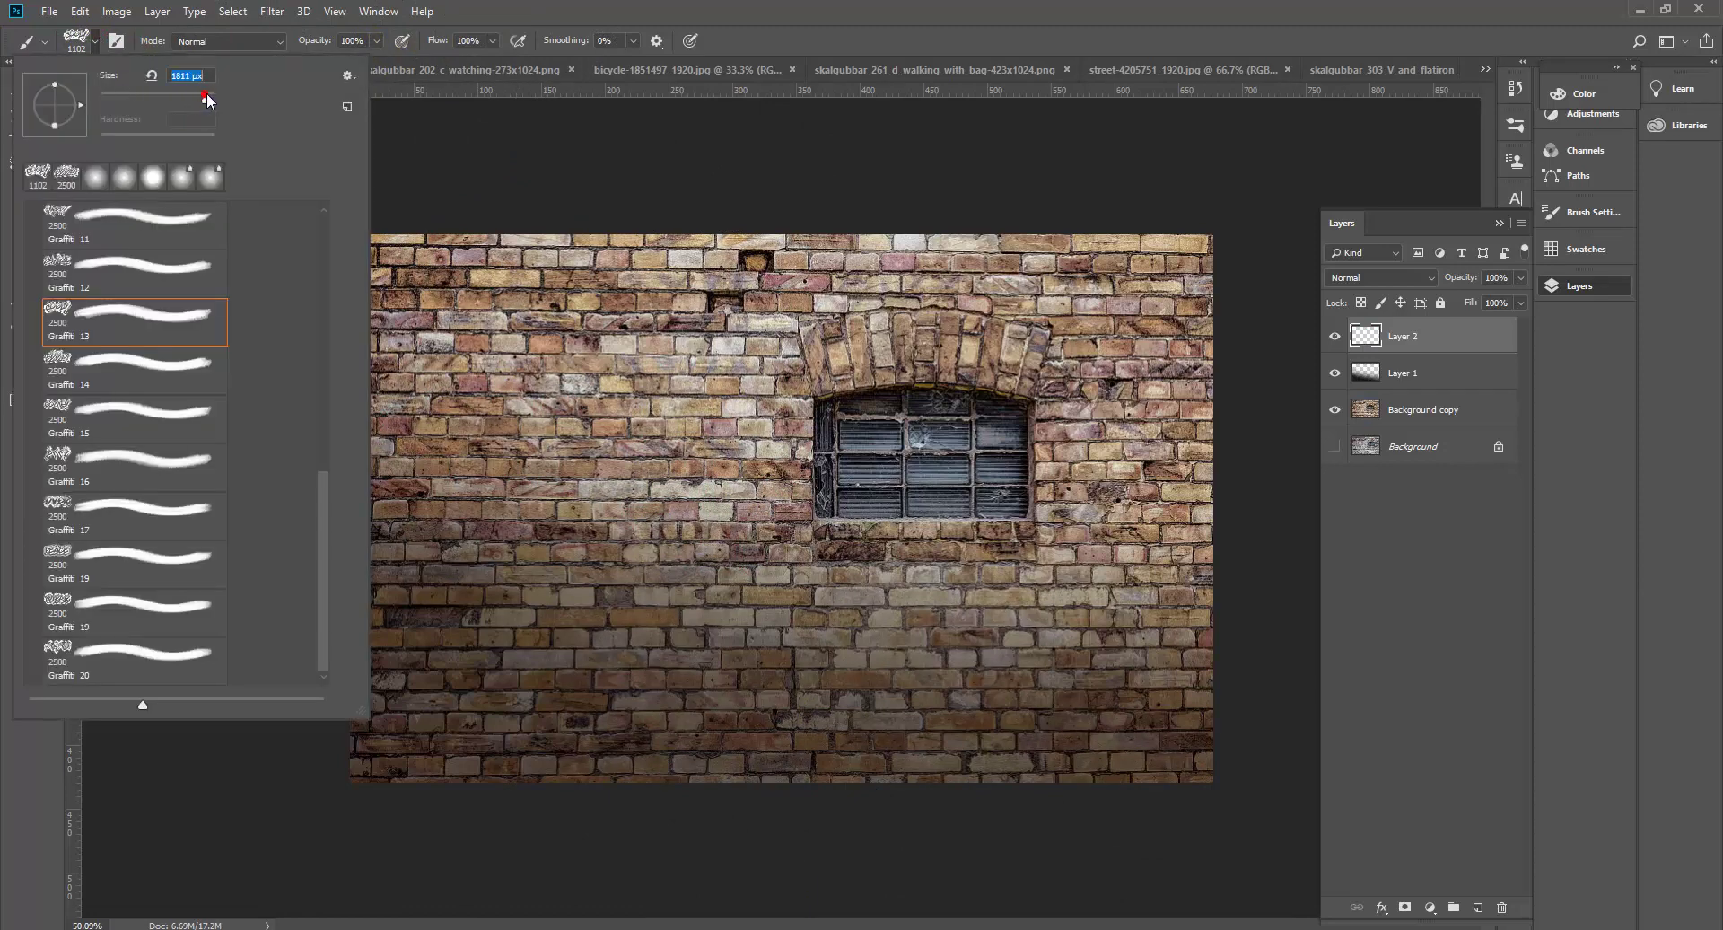
click(205, 95)
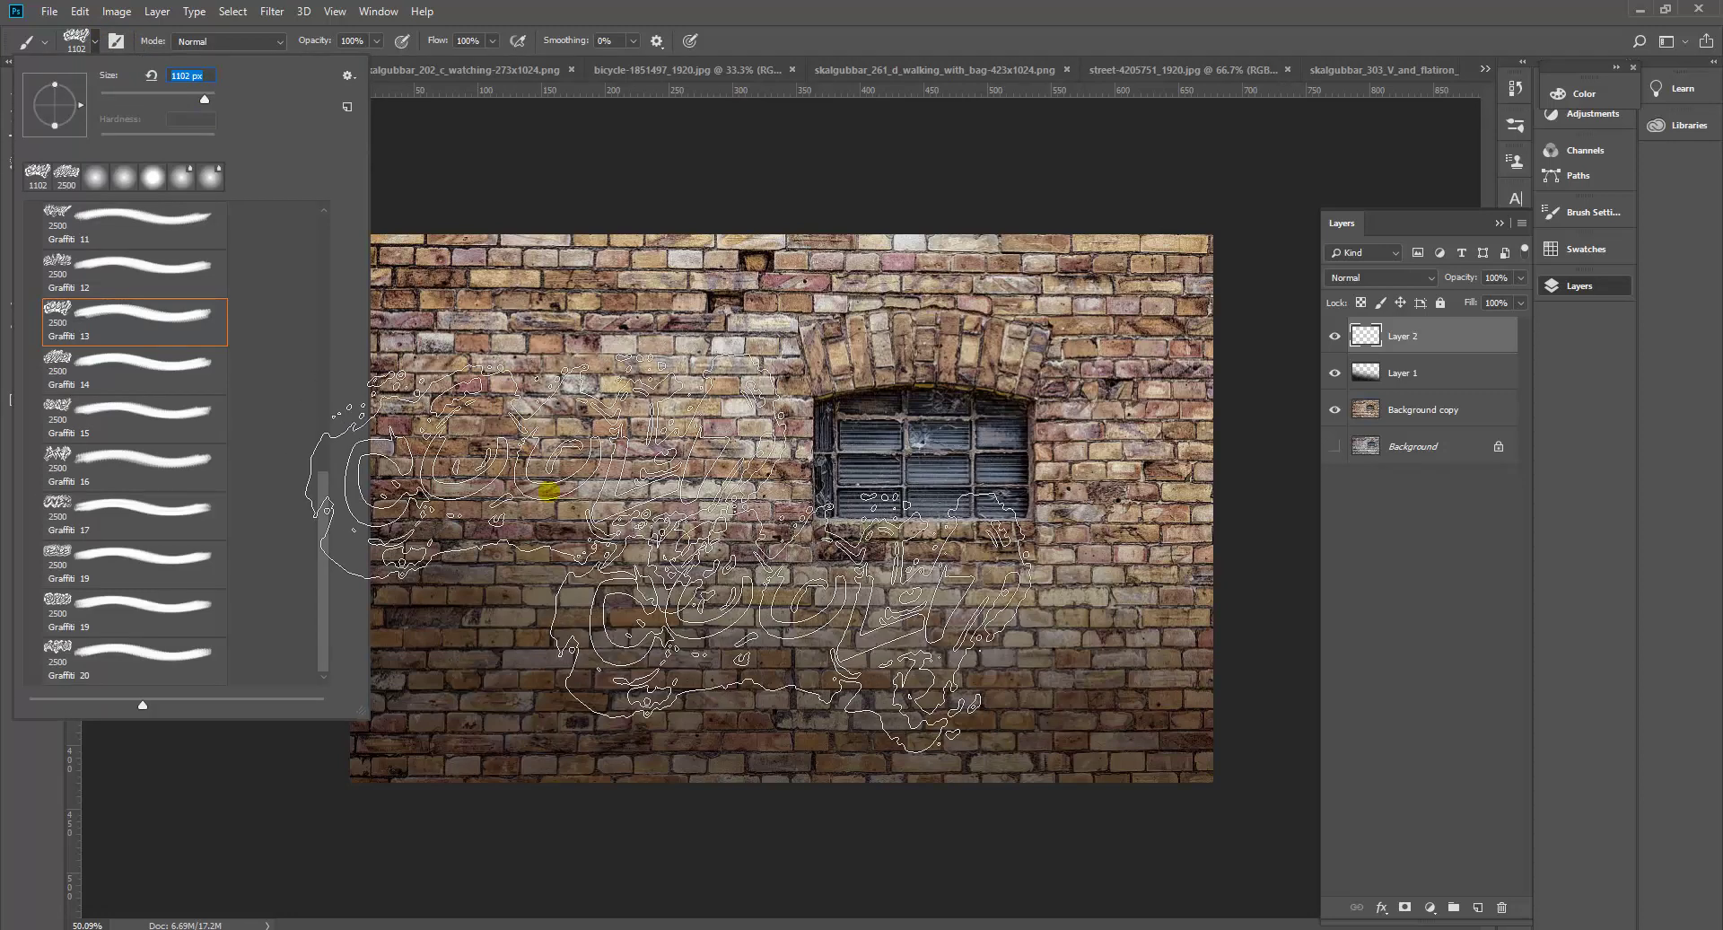
text(1000)
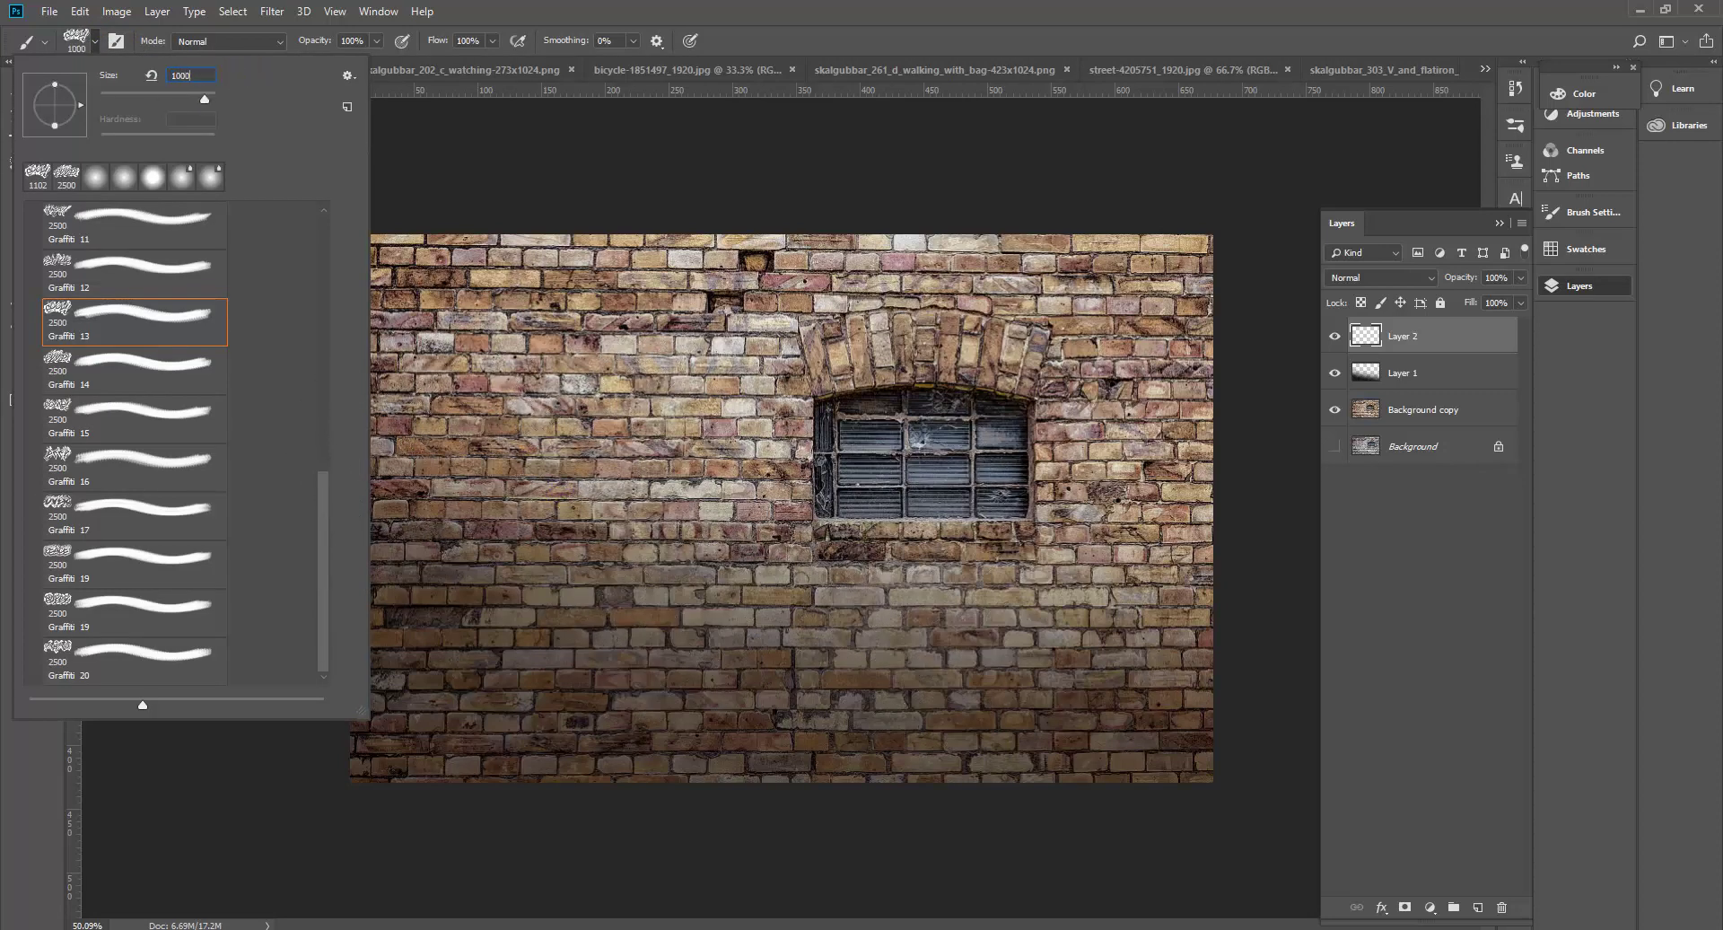
key(Return)
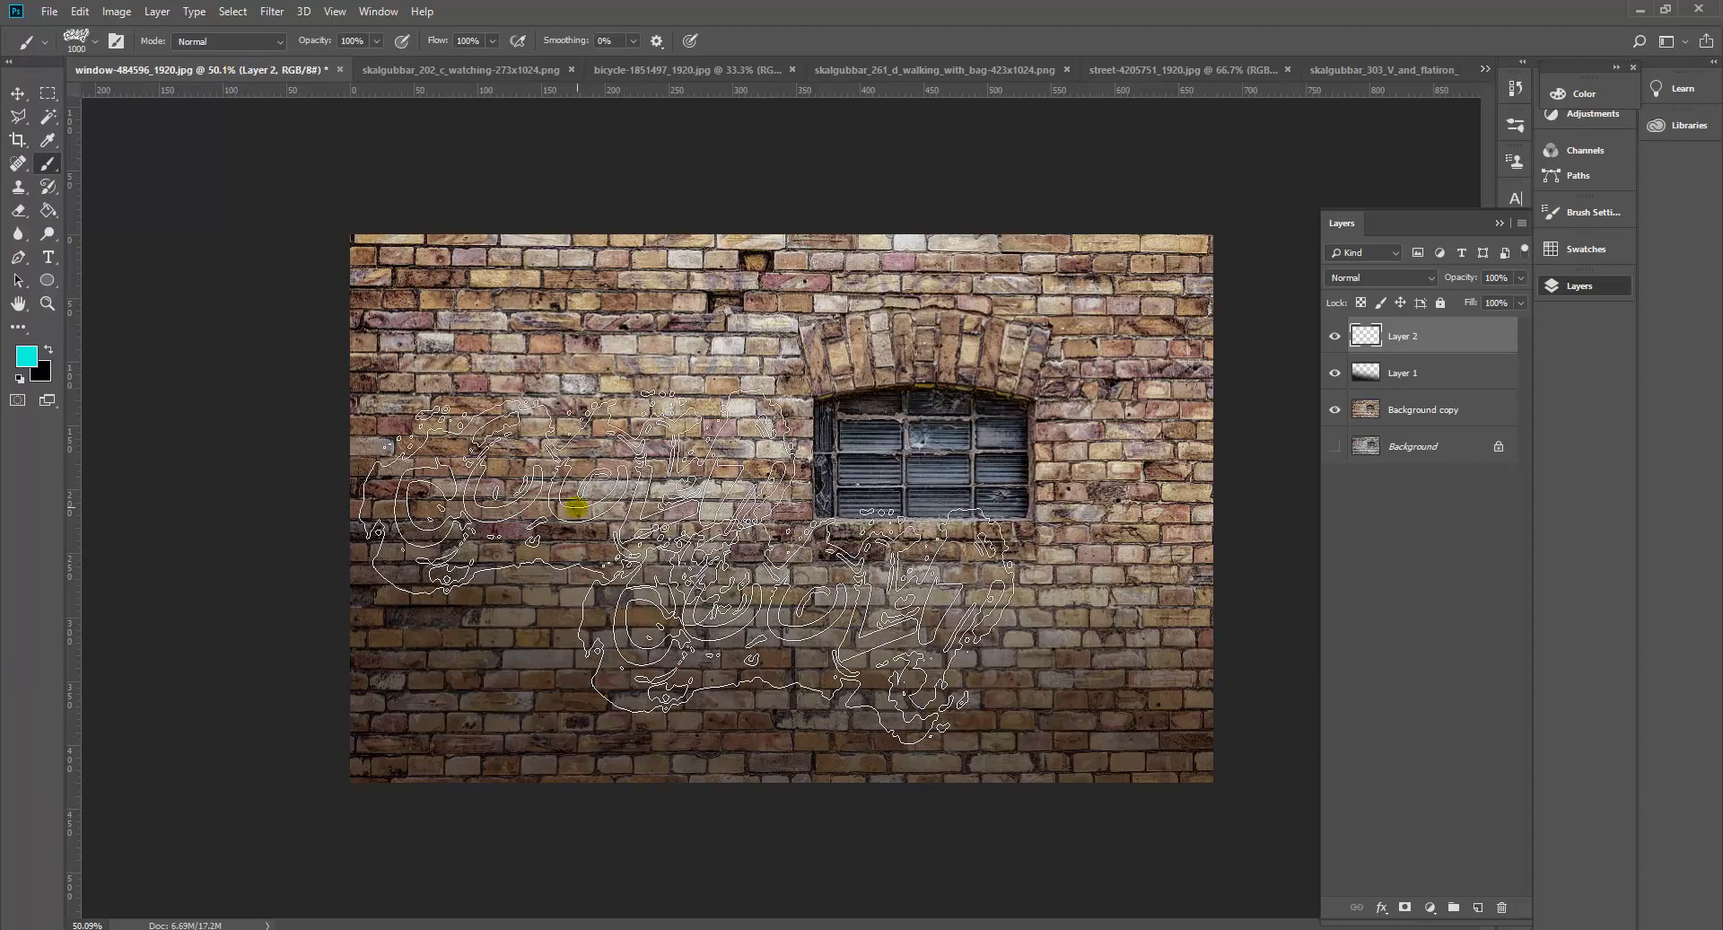
key(F7)
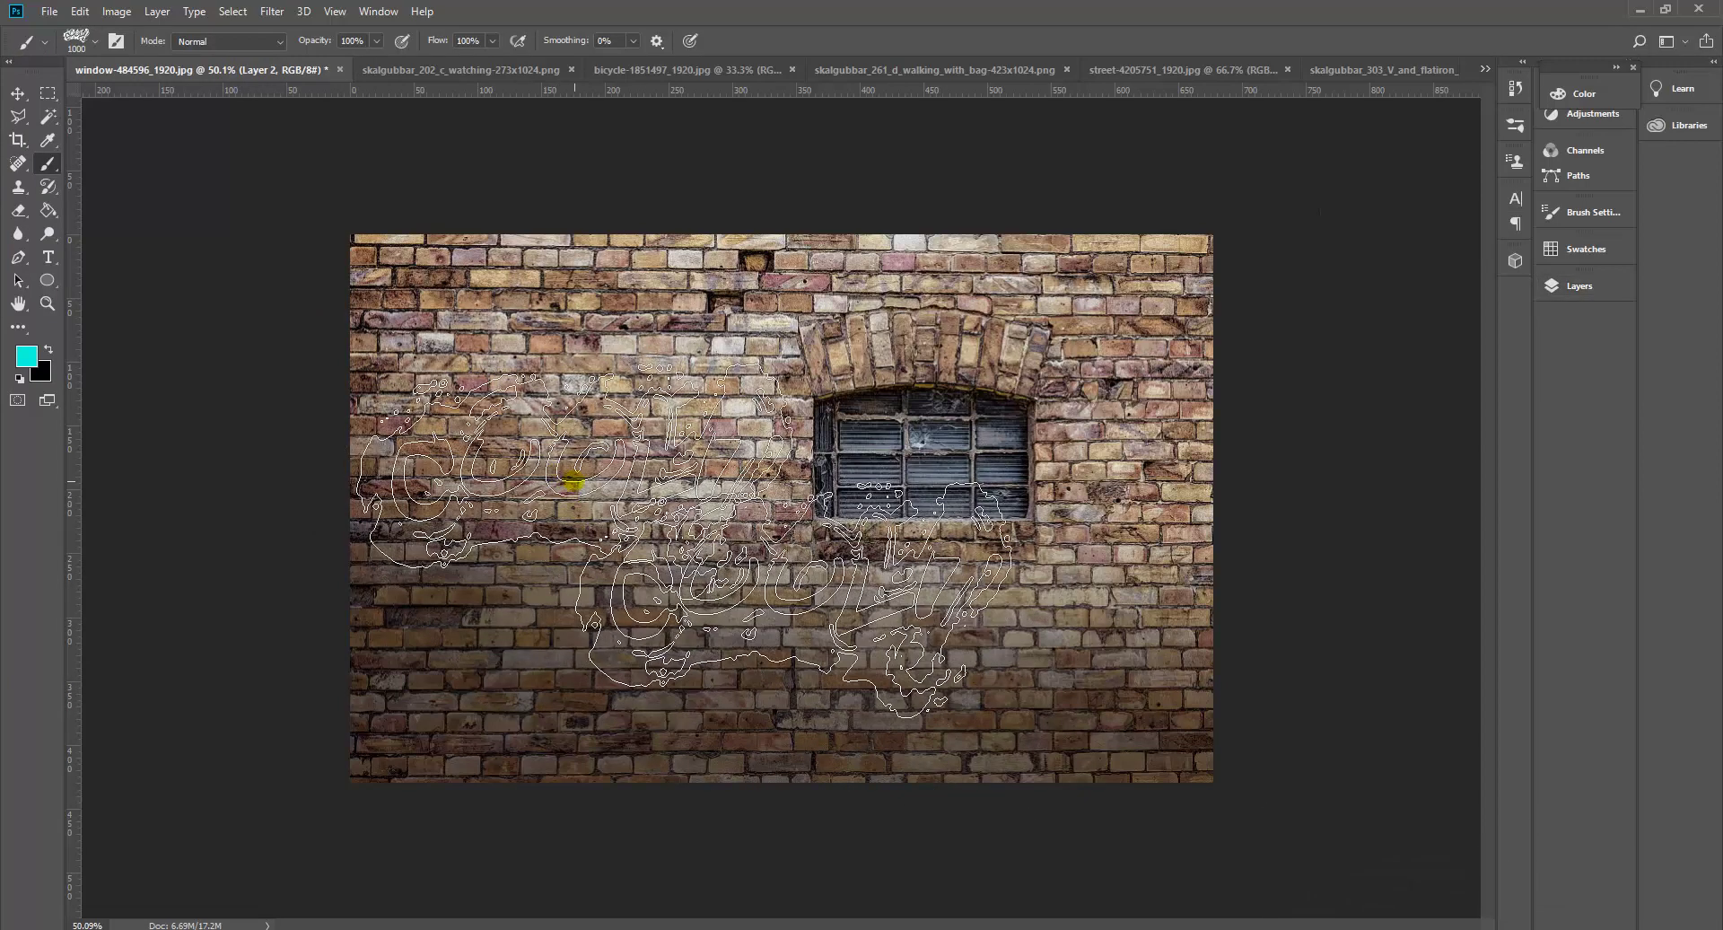
click(574, 482)
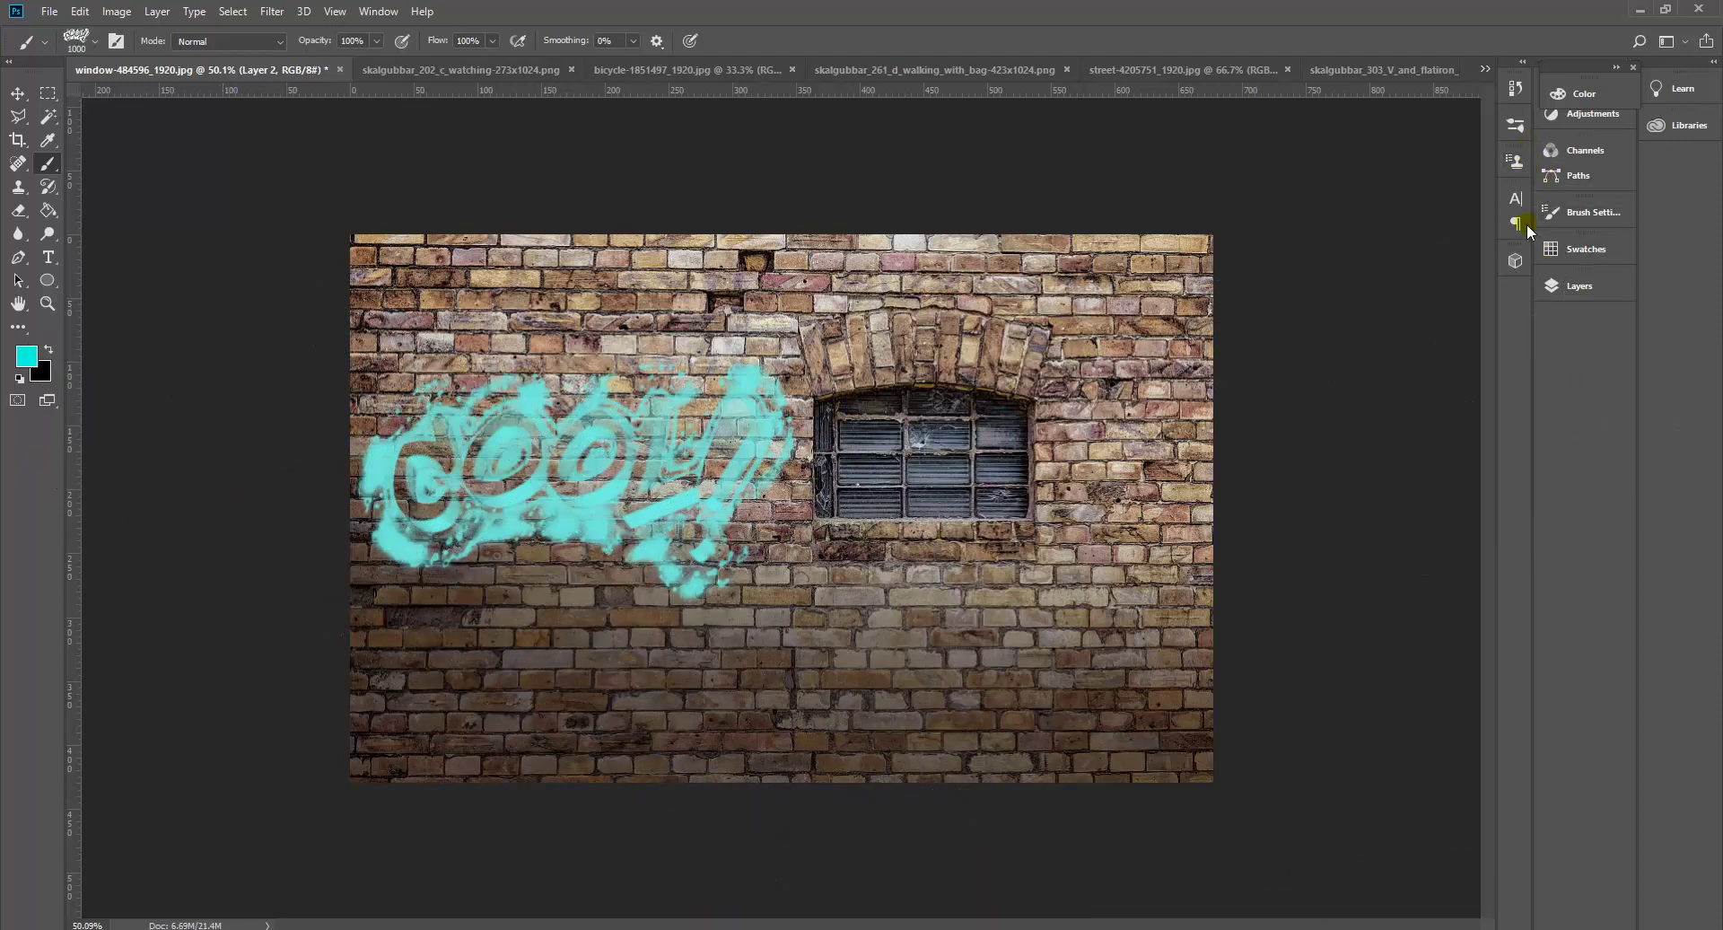
Check the graffiti by toggling the visibility of Layer 2, and duplicate that layer.
click(1564, 282)
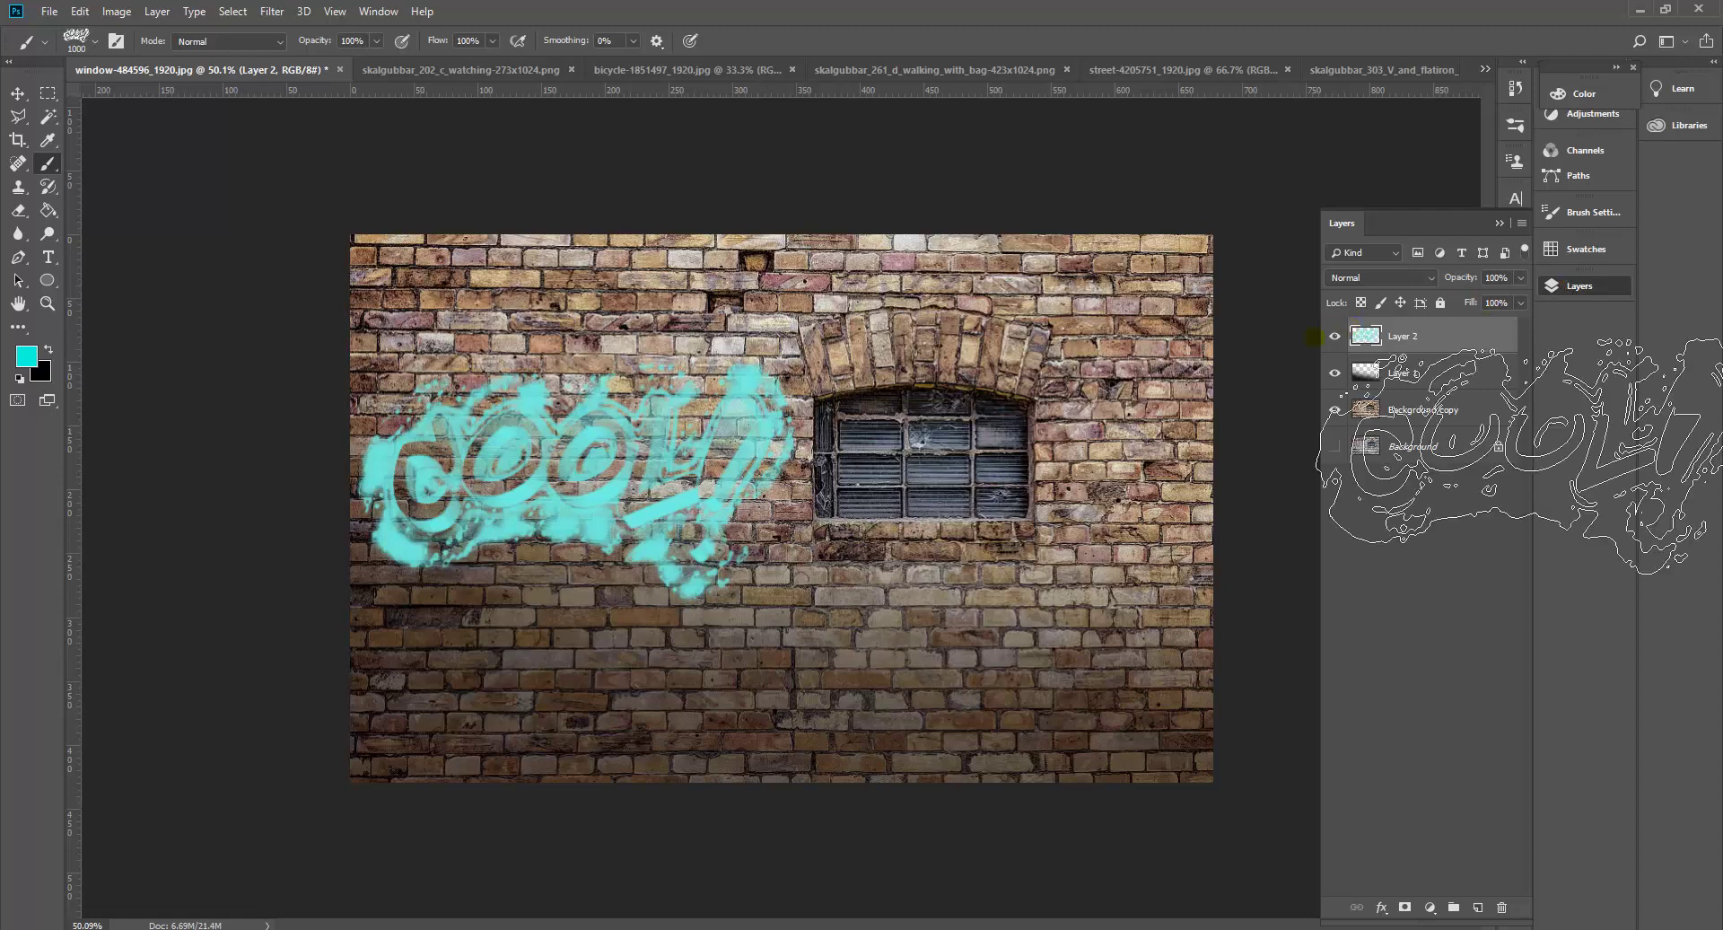
click(1336, 338)
click(1337, 338)
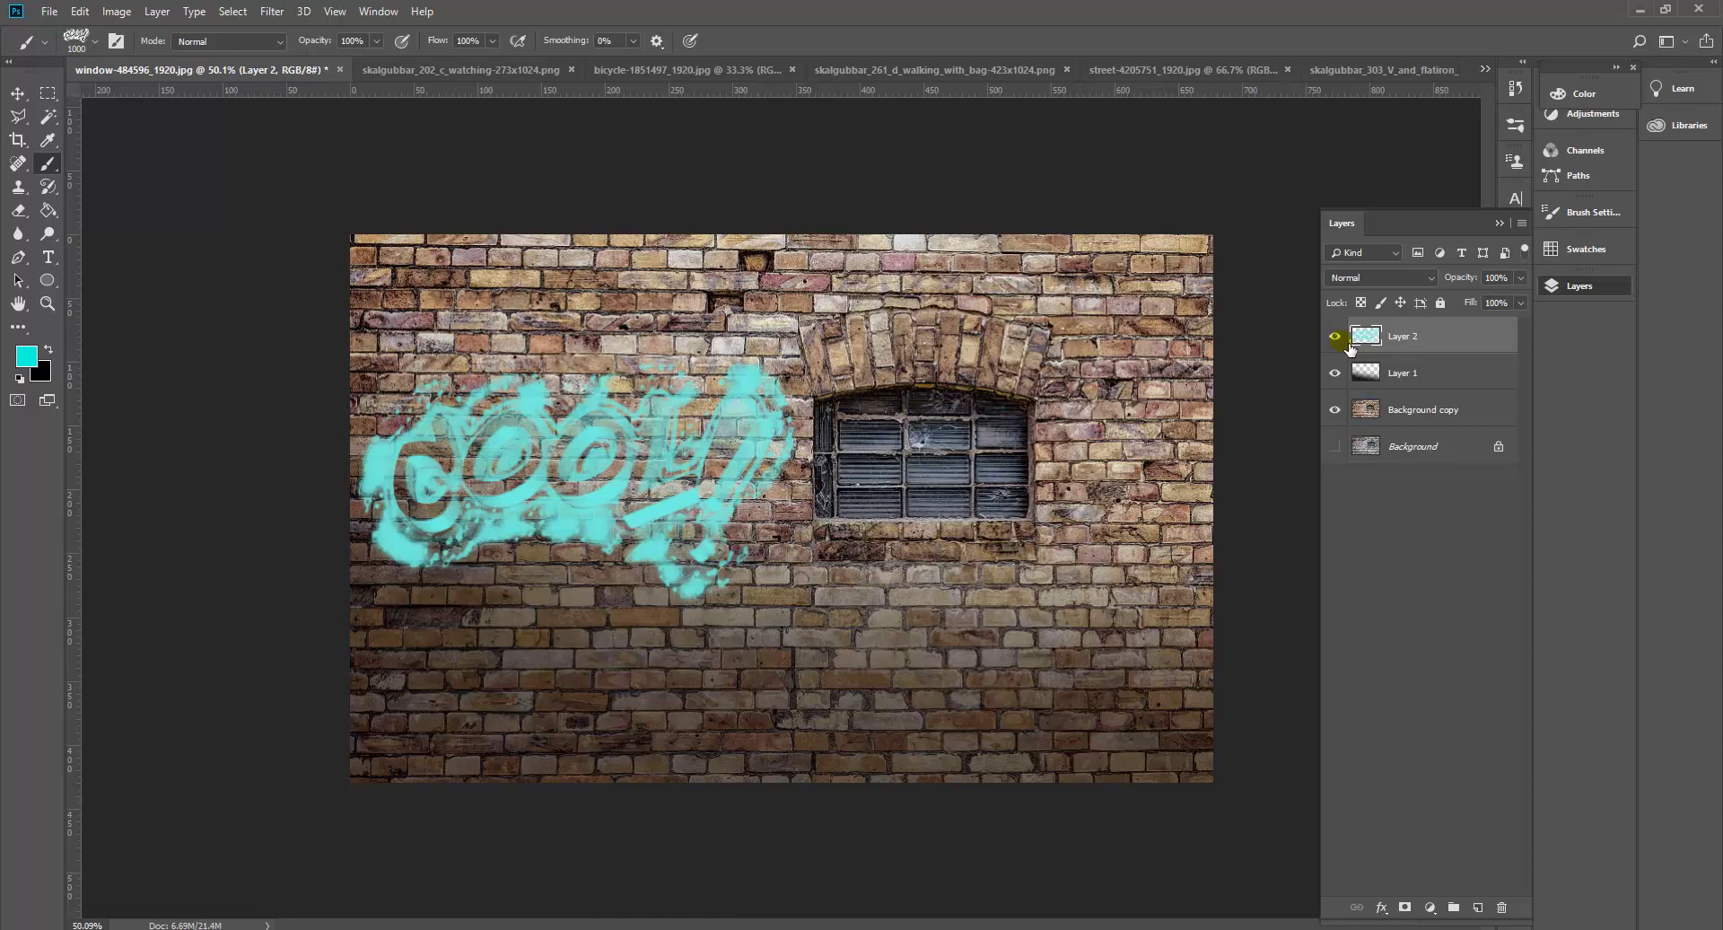
drag(1453, 347, 1480, 908)
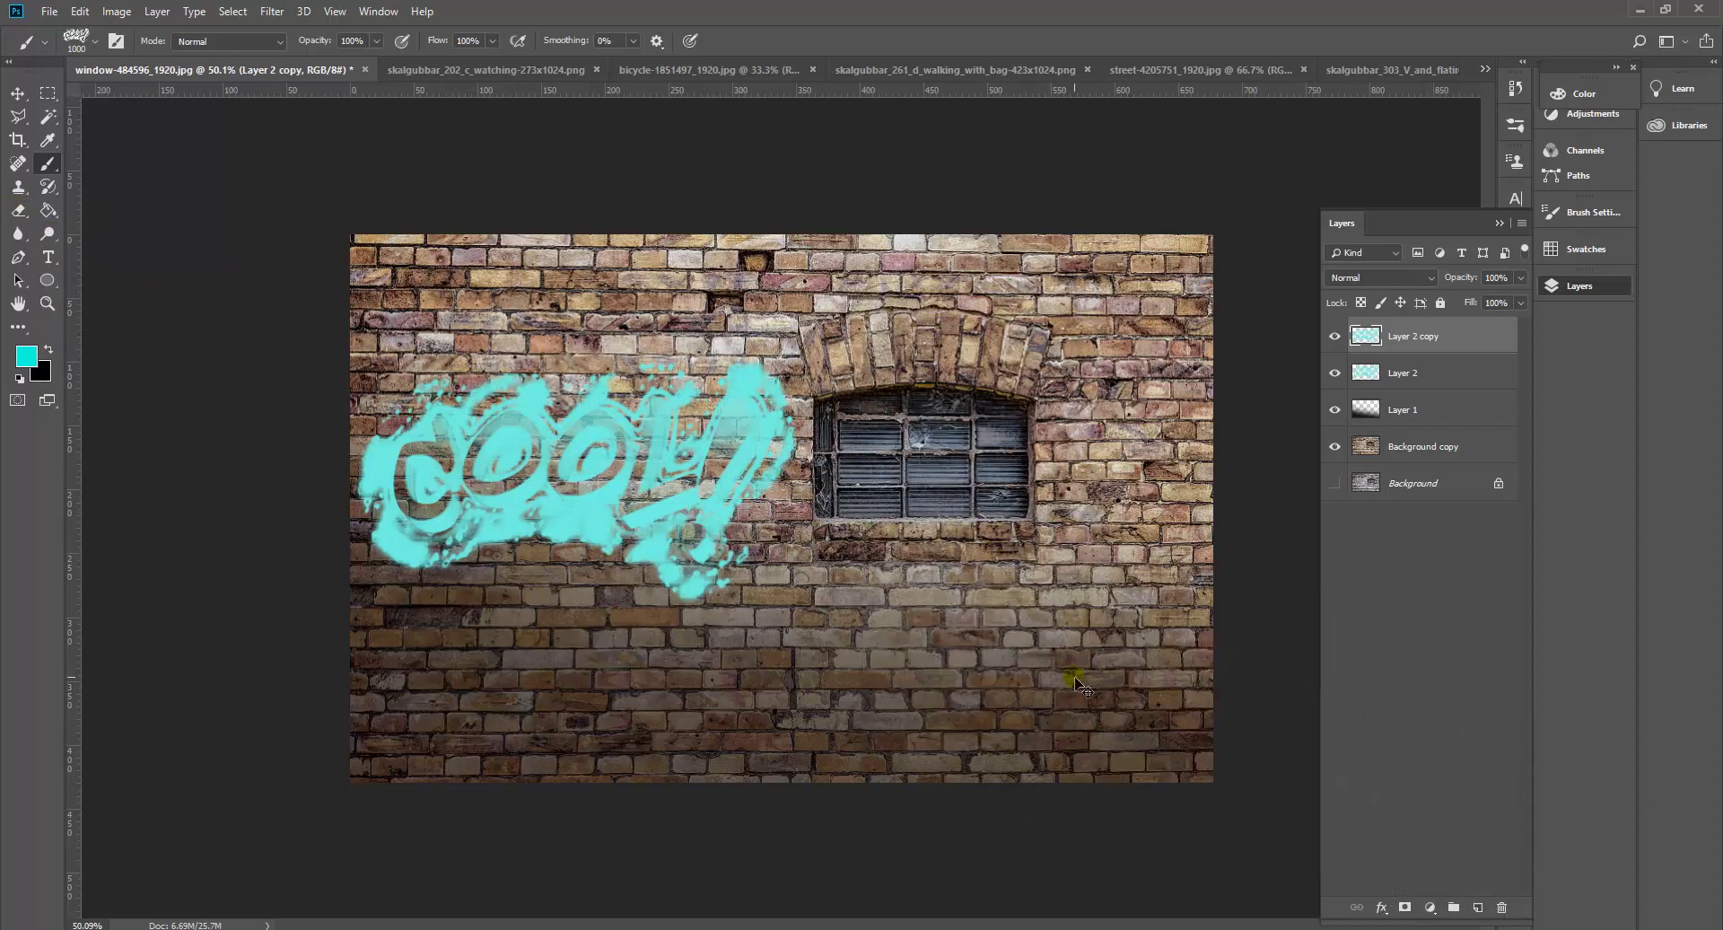
Recolor Layer 2 copy to pink with Hue/Saturation, shifting the hue and using saturation +50 and lightness +24.
key(ctrl+u)
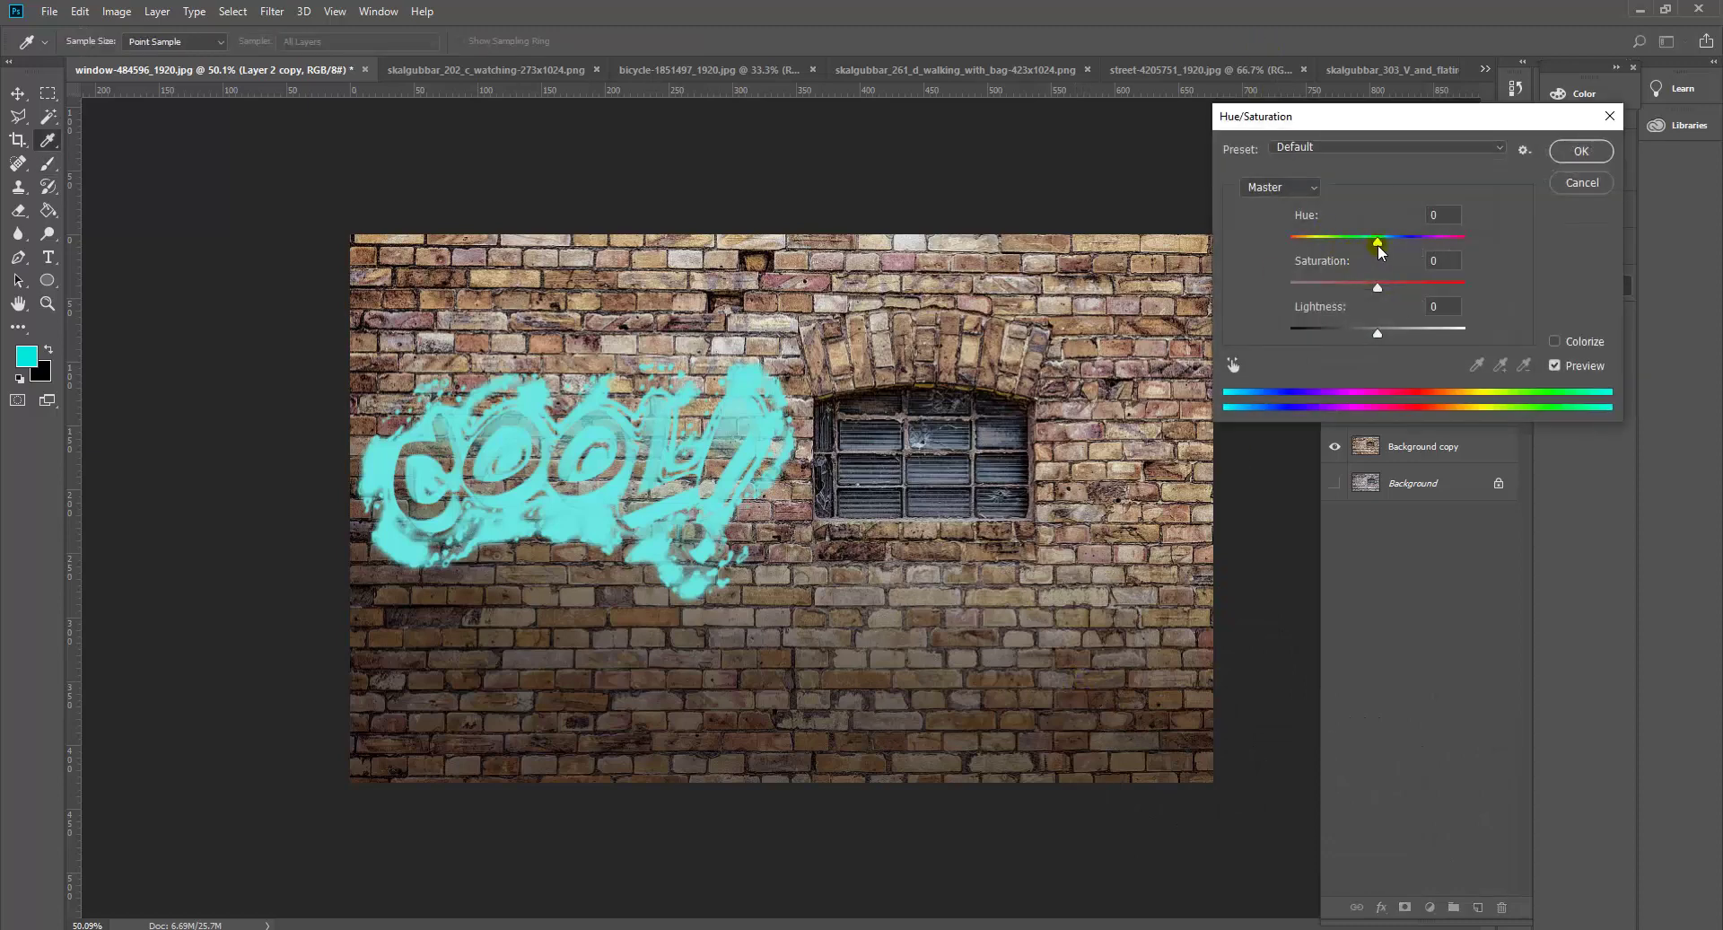
drag(1378, 243, 1454, 241)
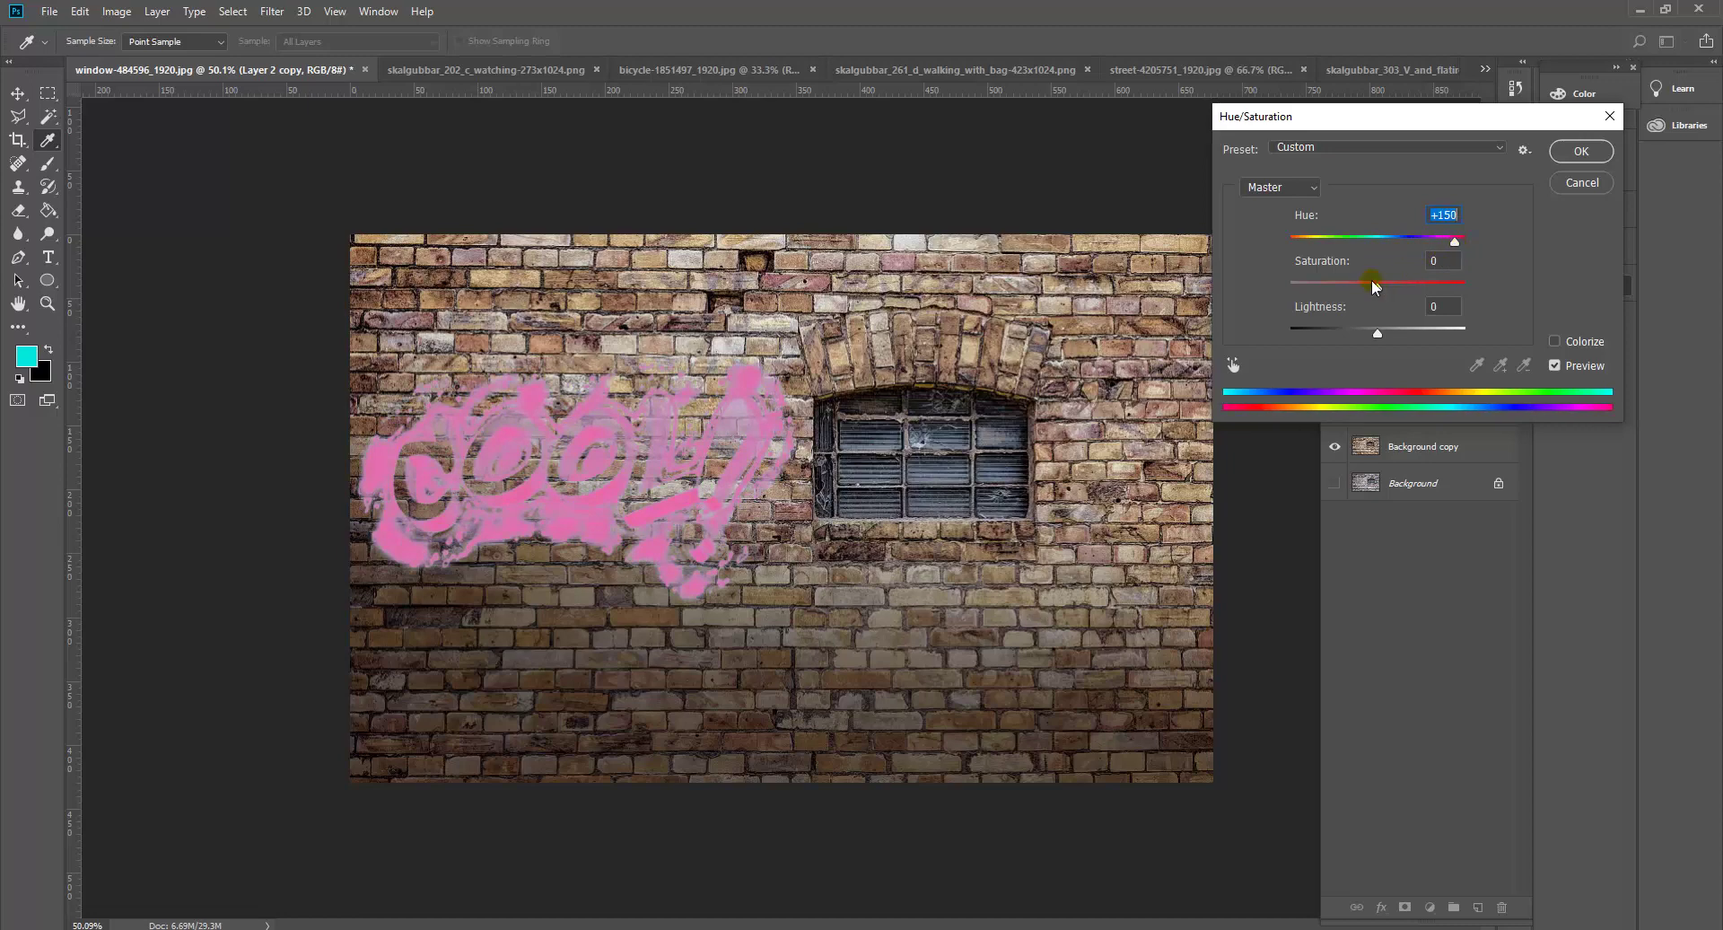
drag(1373, 283, 1398, 332)
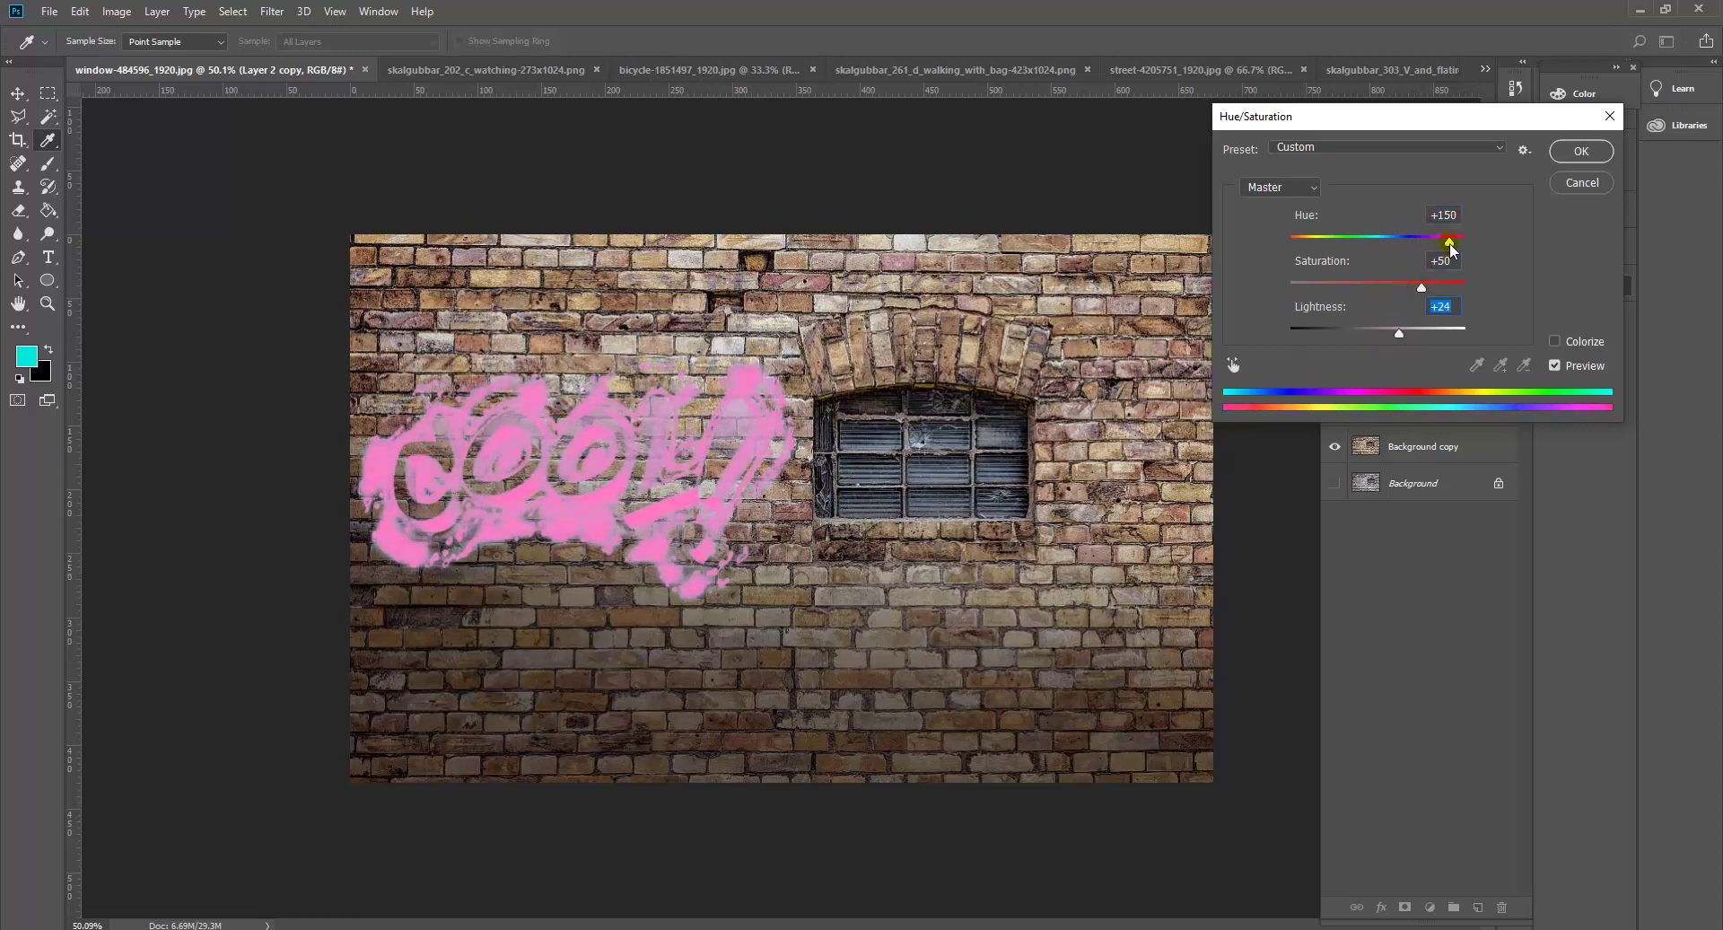
drag(1451, 242, 1453, 244)
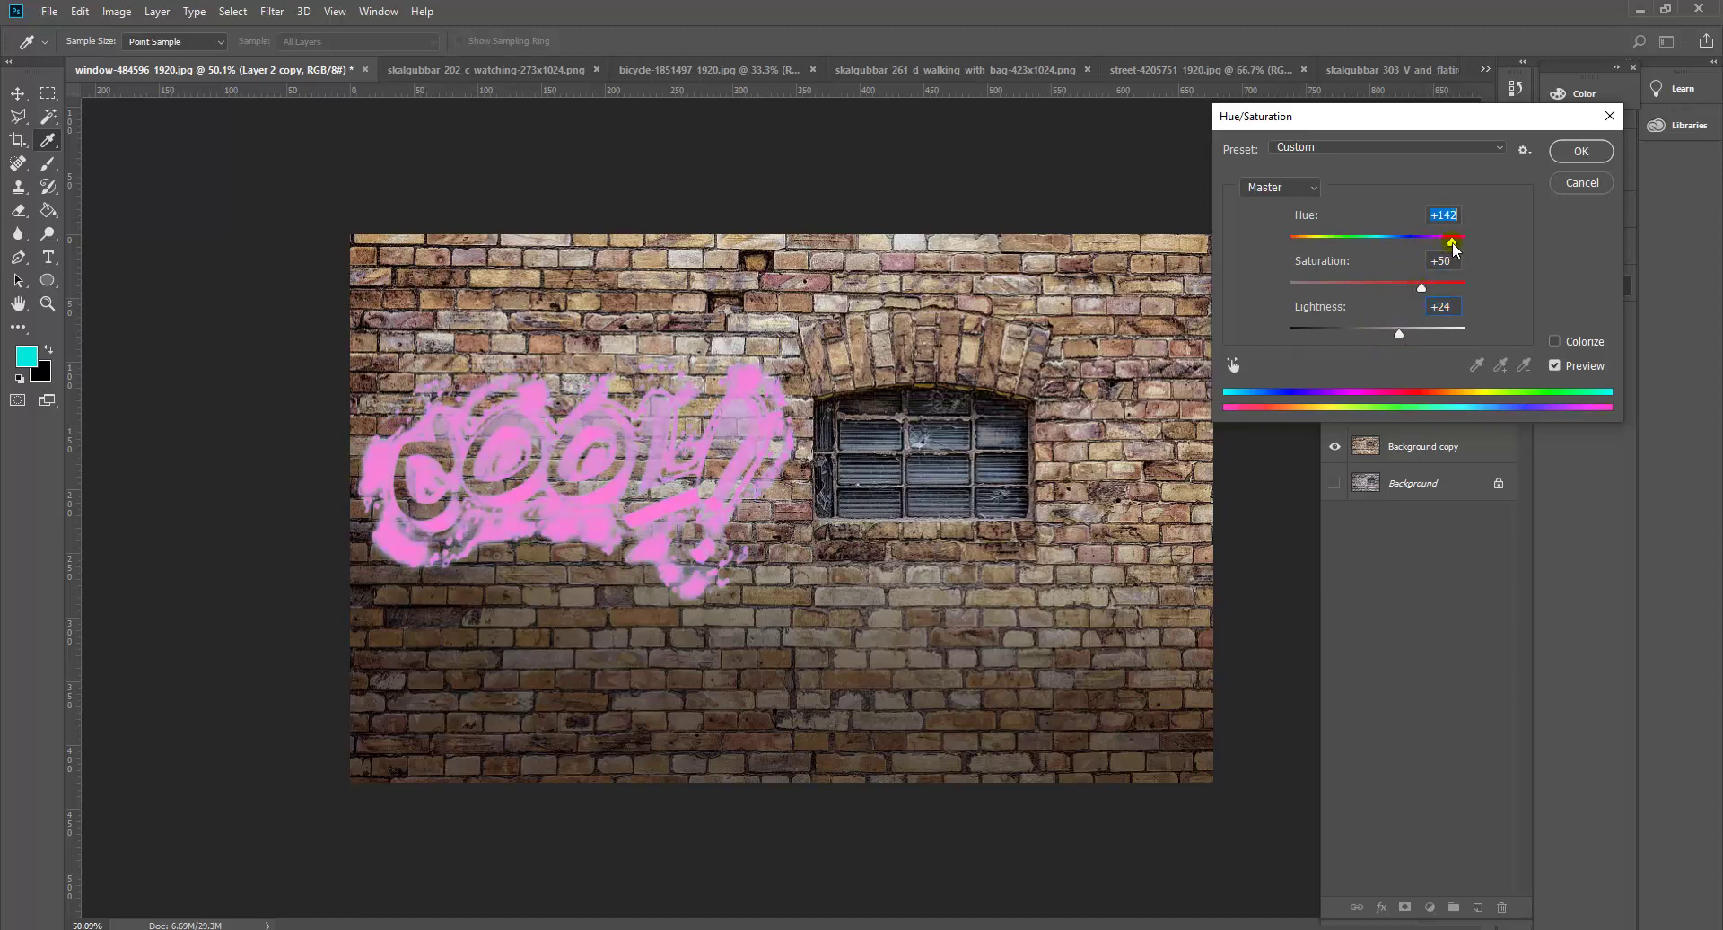
click(1579, 151)
Compare the pink and turquoise graffiti by toggling the visibility of Layer 2 copy several times.
click(1335, 337)
click(1334, 336)
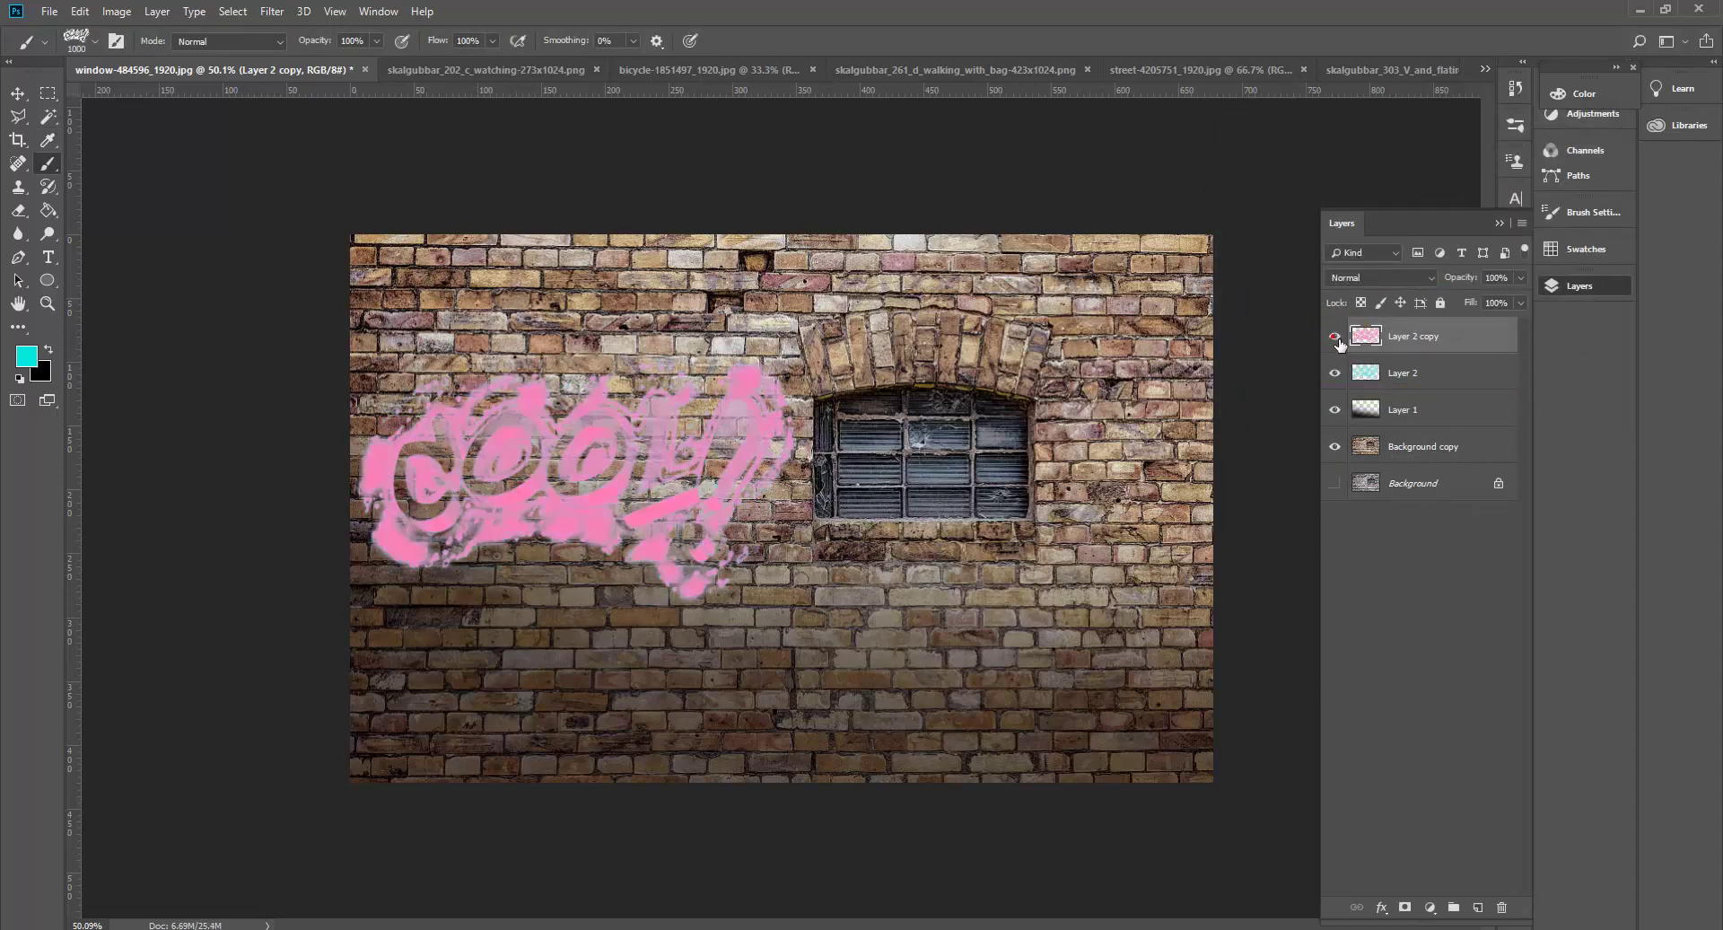
click(1335, 337)
click(1335, 337)
click(1335, 336)
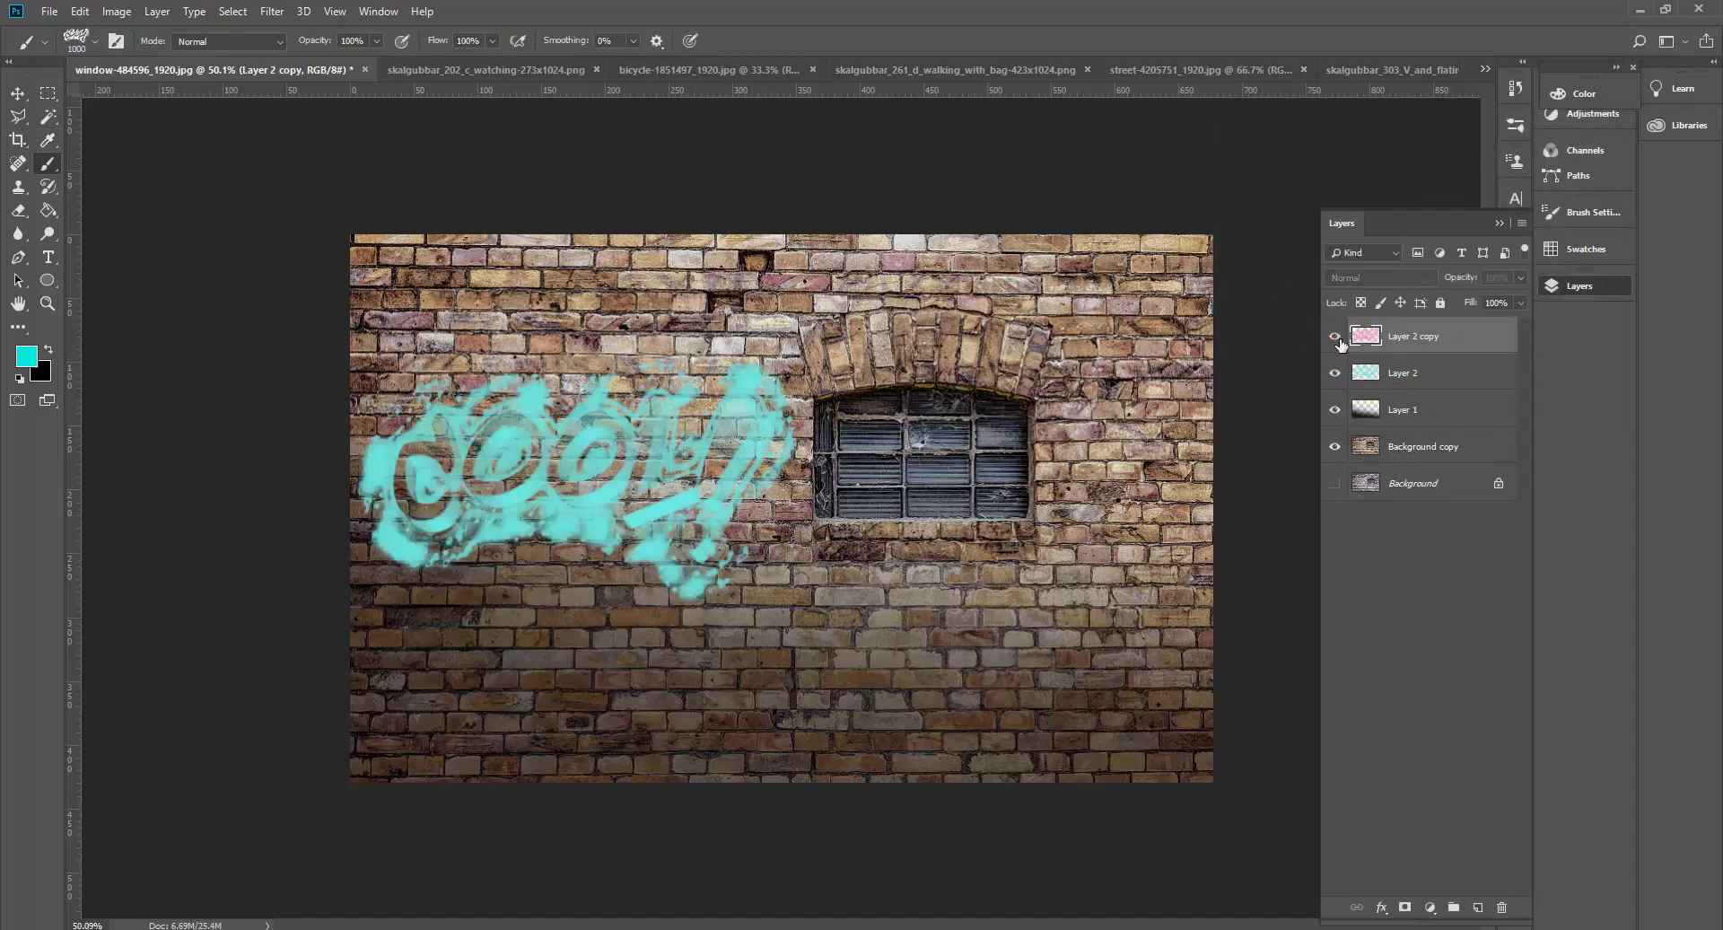
click(1334, 337)
click(1335, 336)
click(1334, 337)
click(1334, 336)
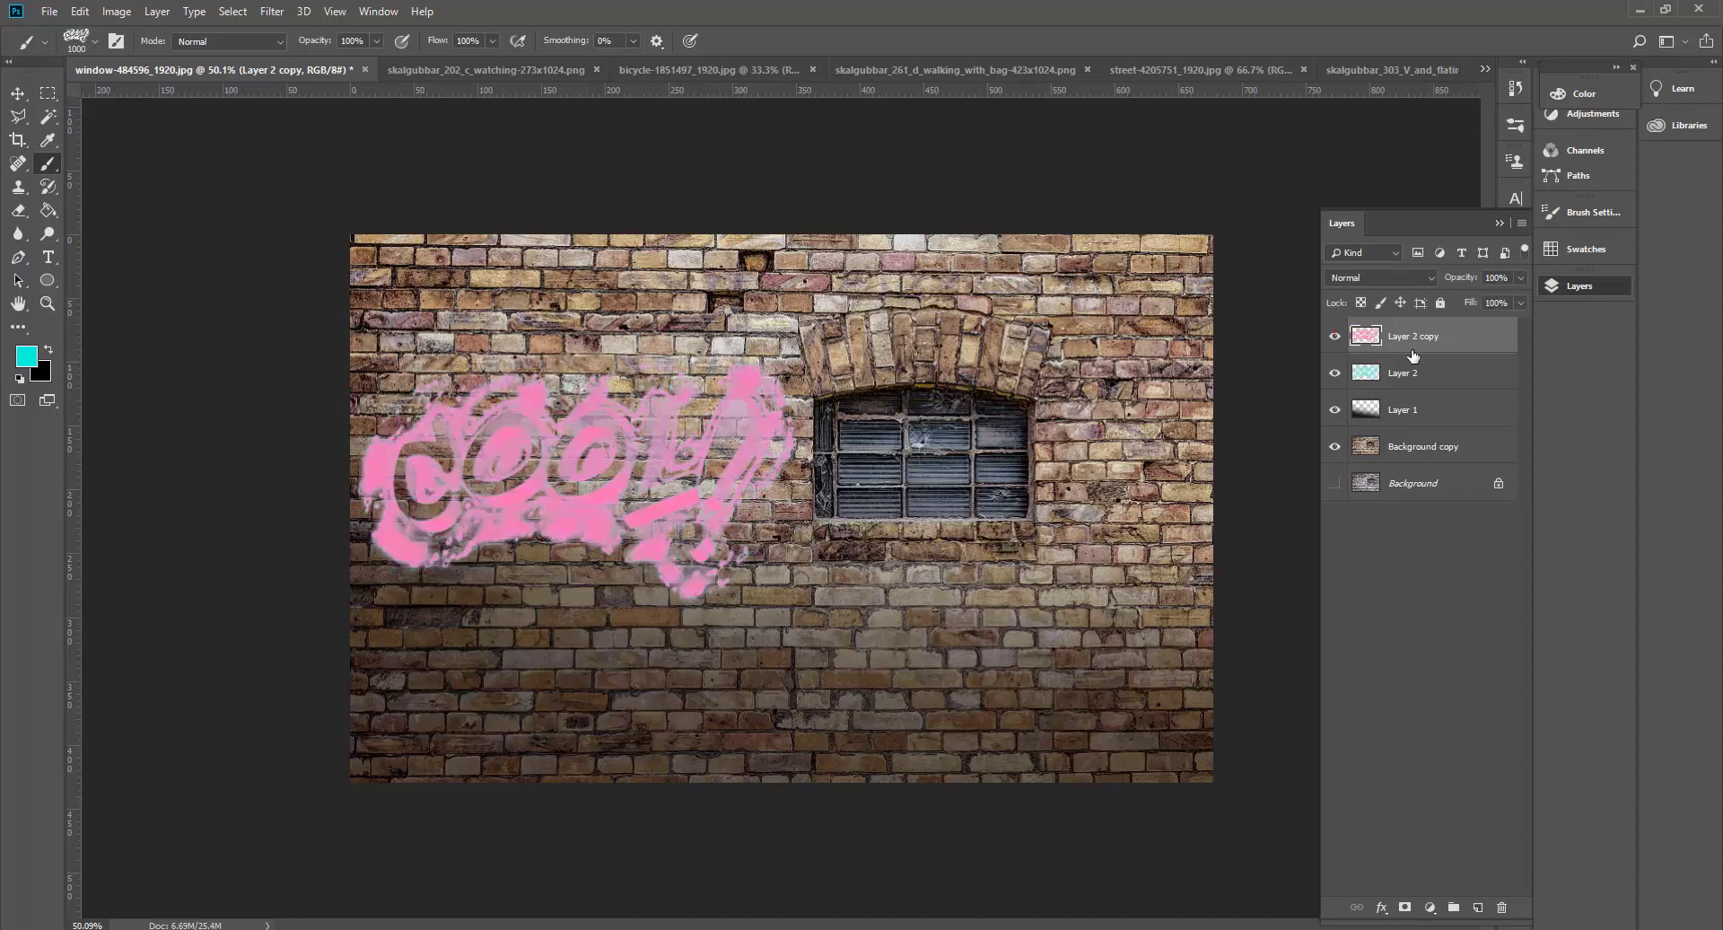
Set up the Eraser tool with the Soft Round brush from General Brushes, raising its hardness and reducing its size to 67 px.
right_click(20, 211)
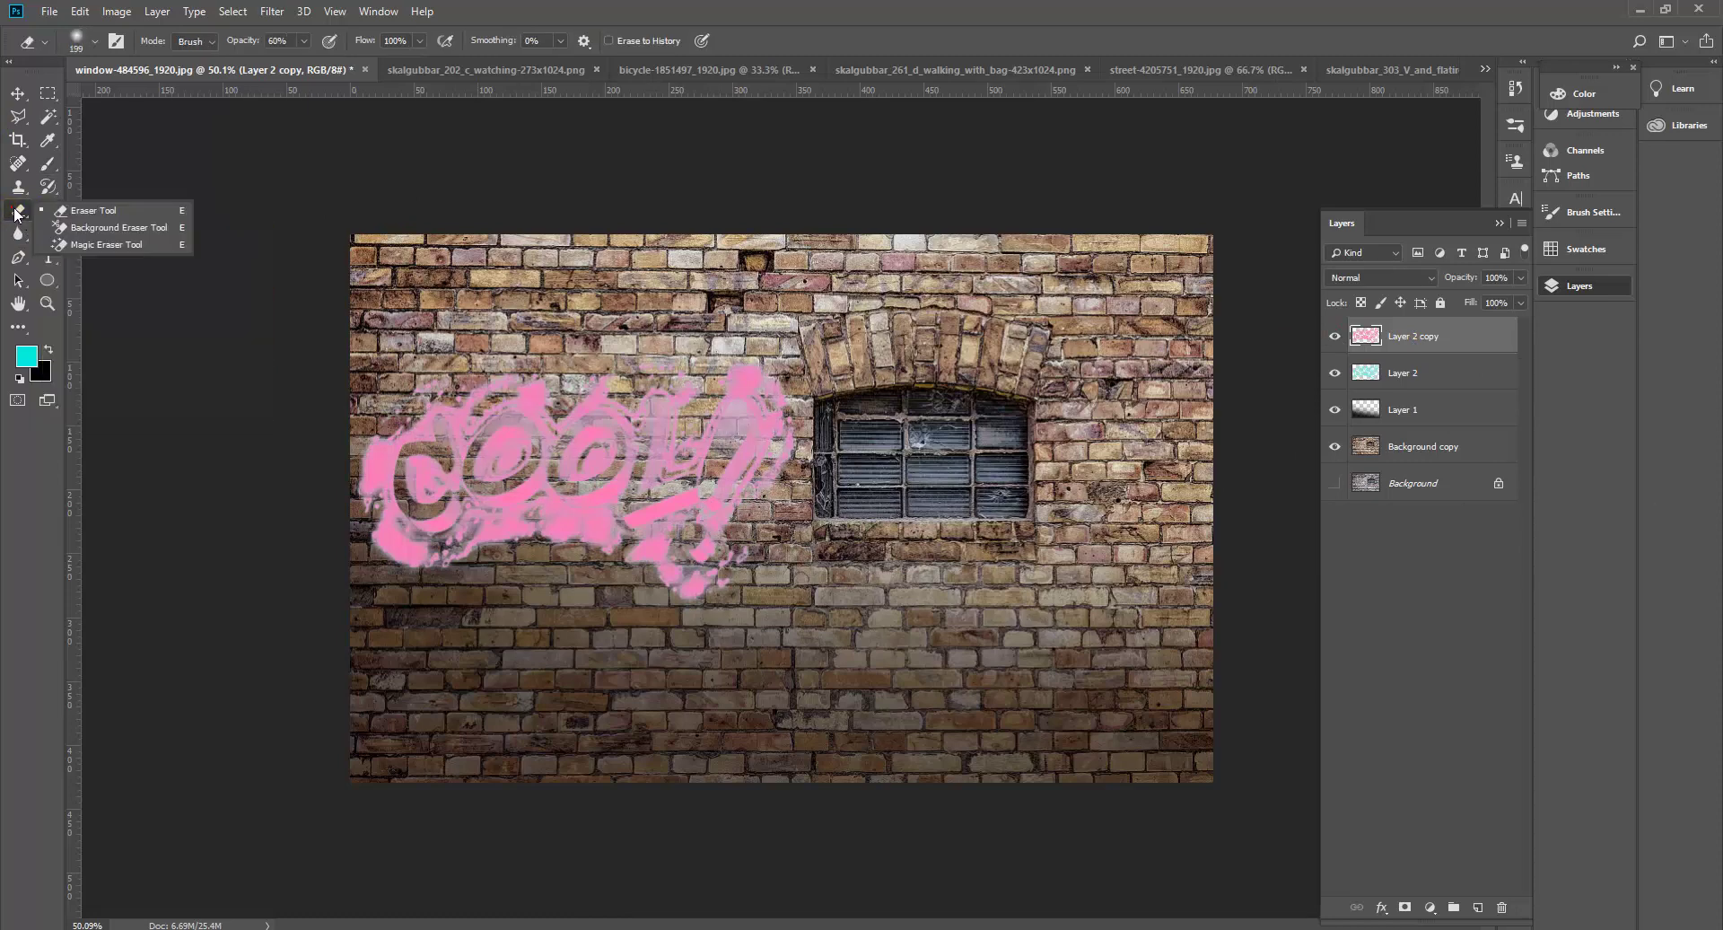
click(65, 212)
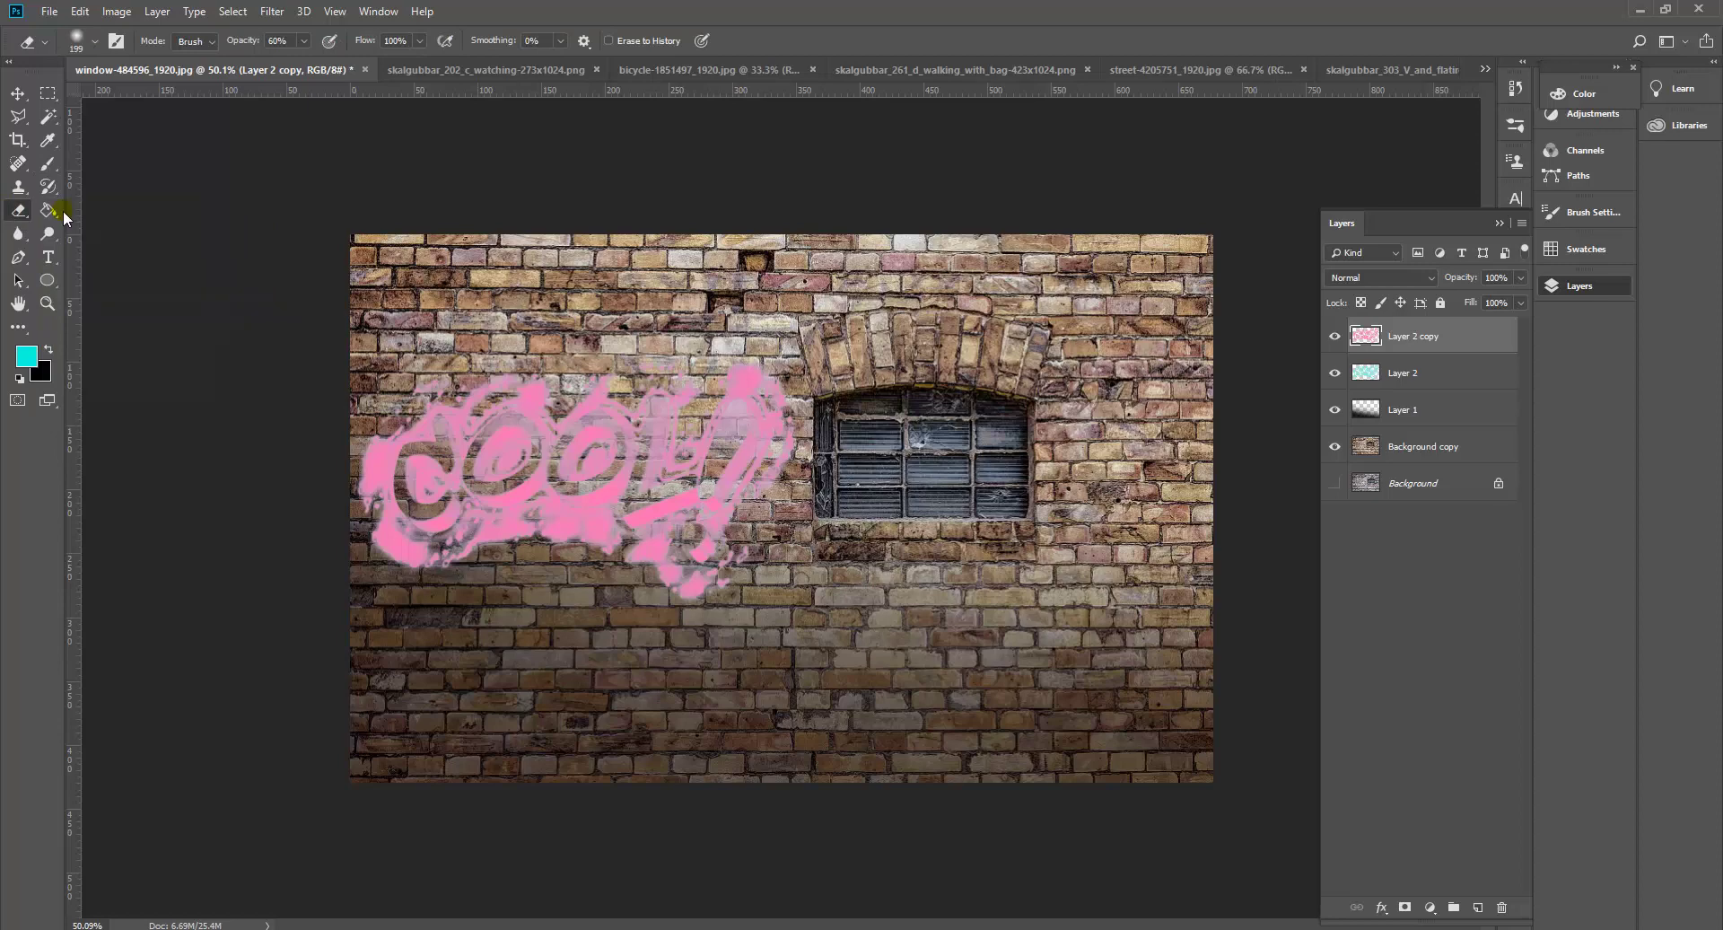
click(94, 41)
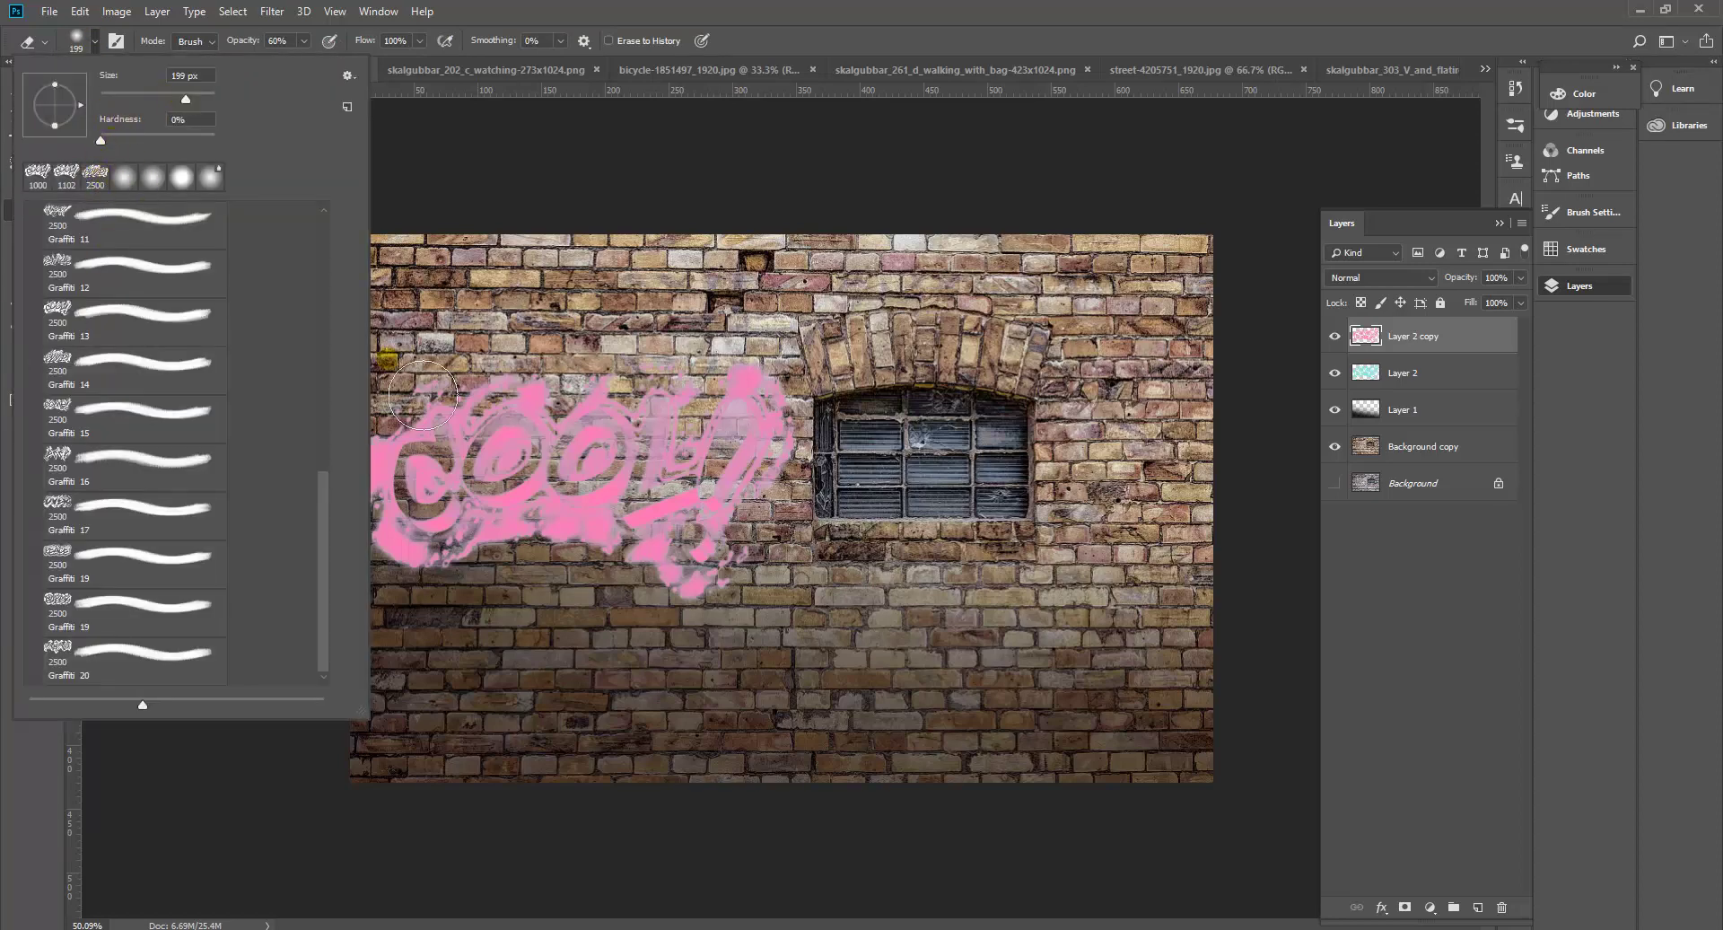
mouse_move(327, 472)
mouse_down()
mouse_move(296, 320)
mouse_move(312, 216)
mouse_up()
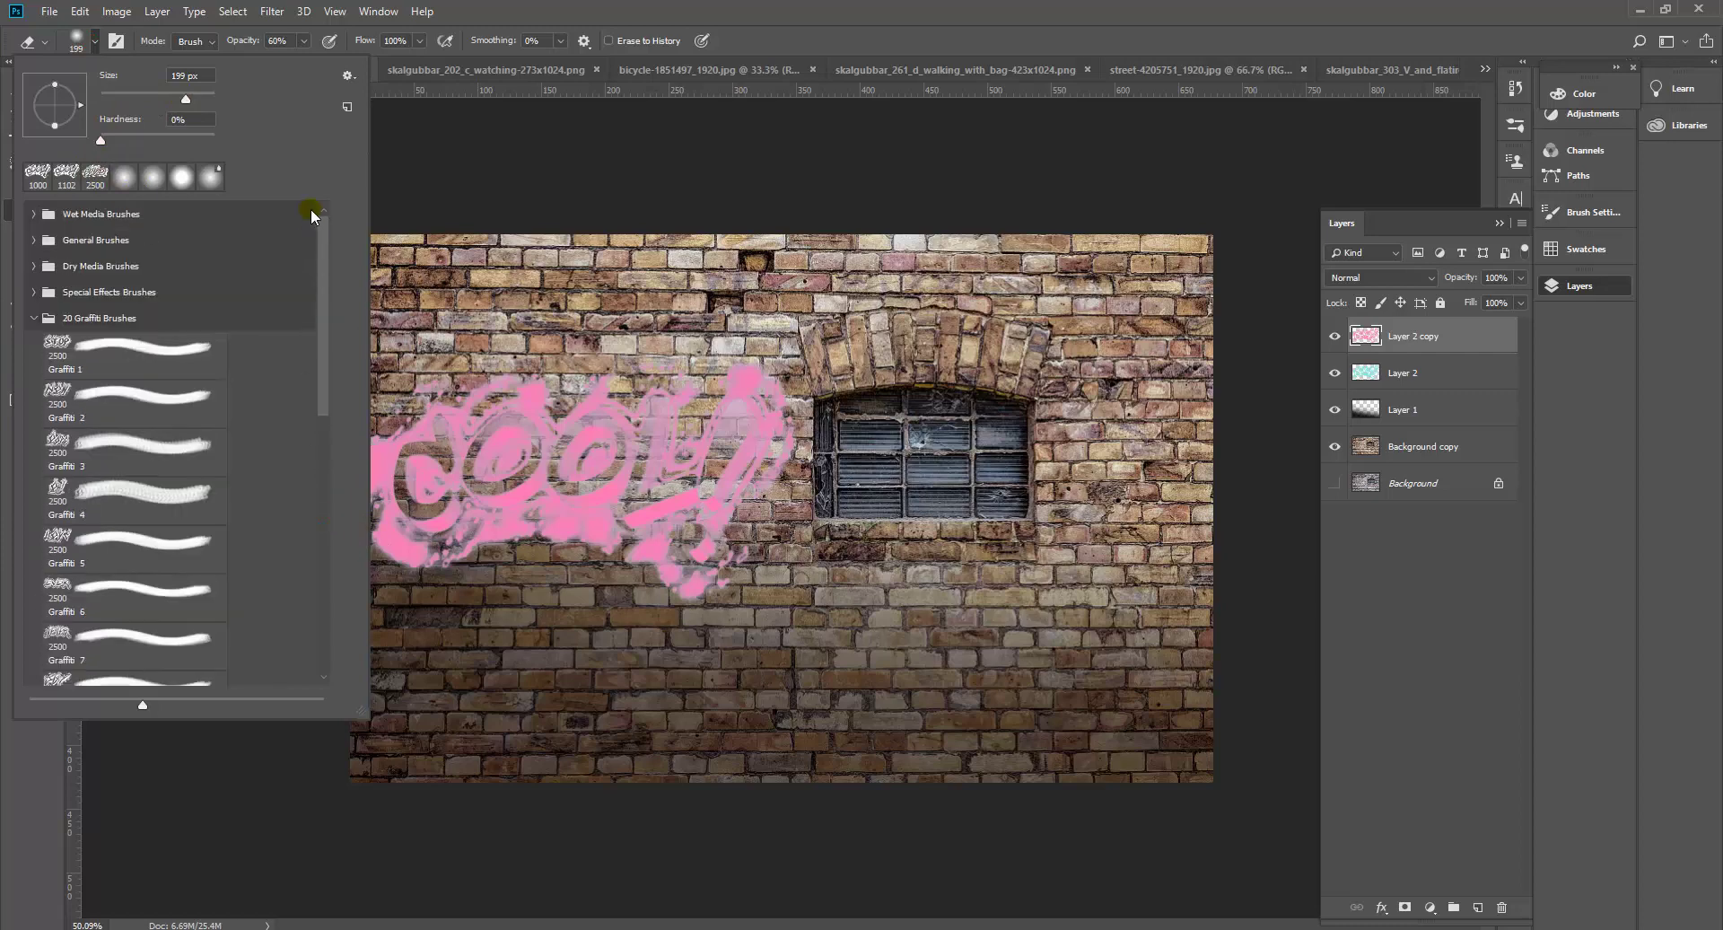
click(34, 215)
click(34, 214)
click(37, 246)
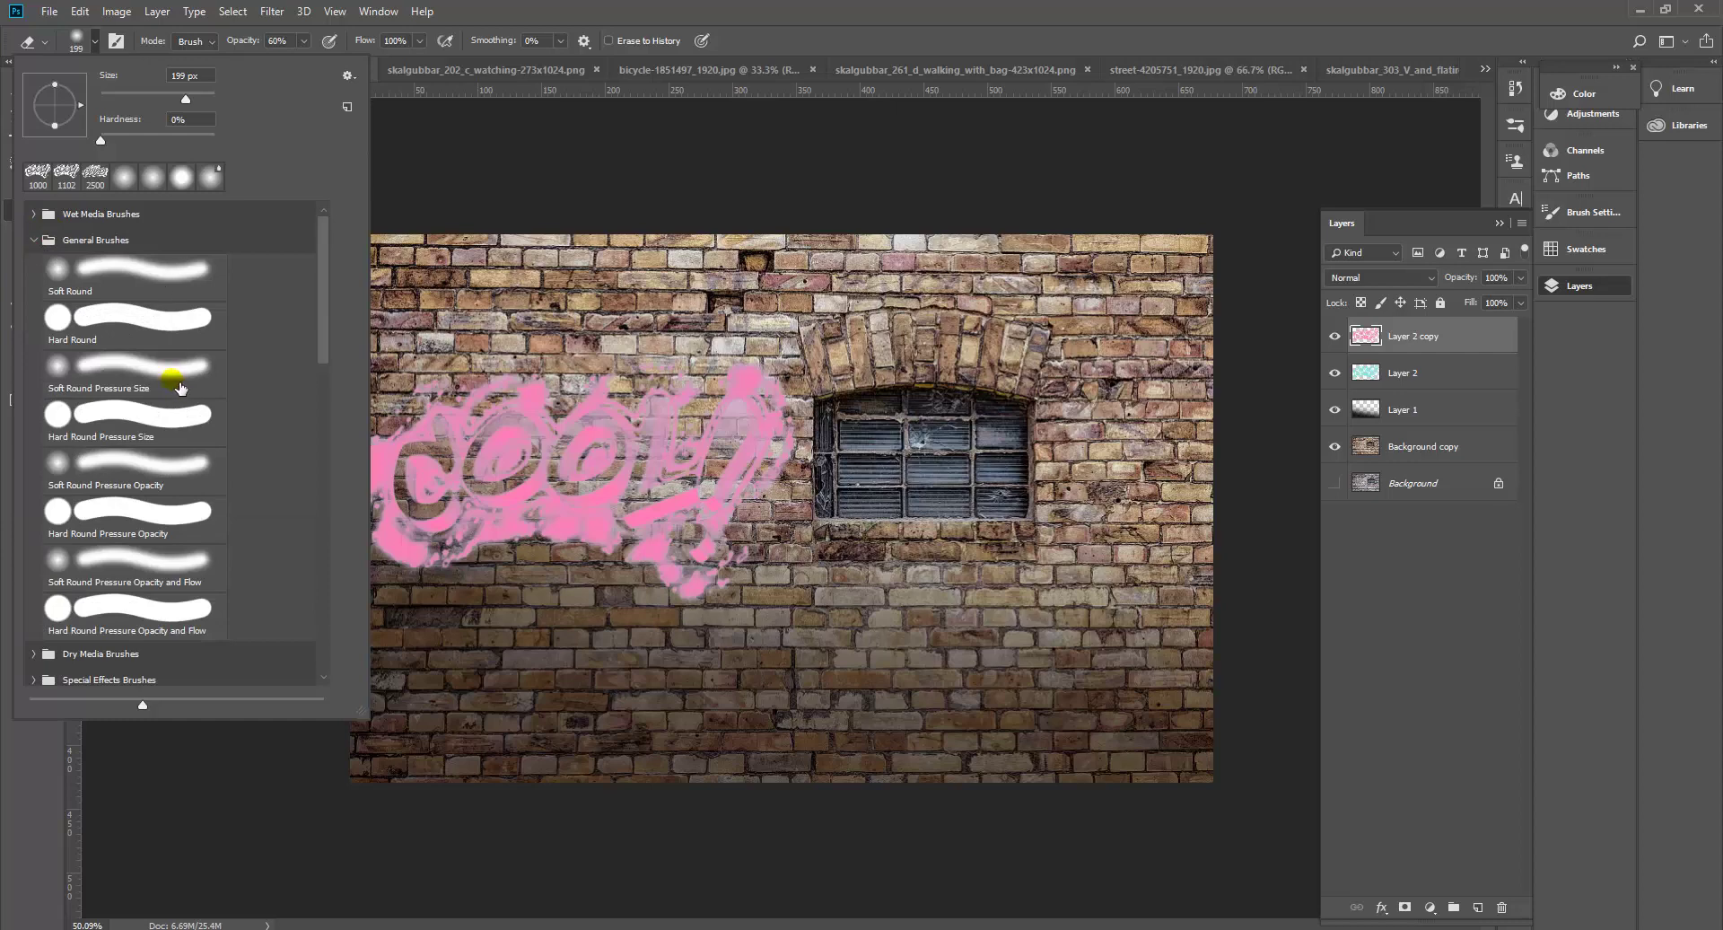
click(113, 279)
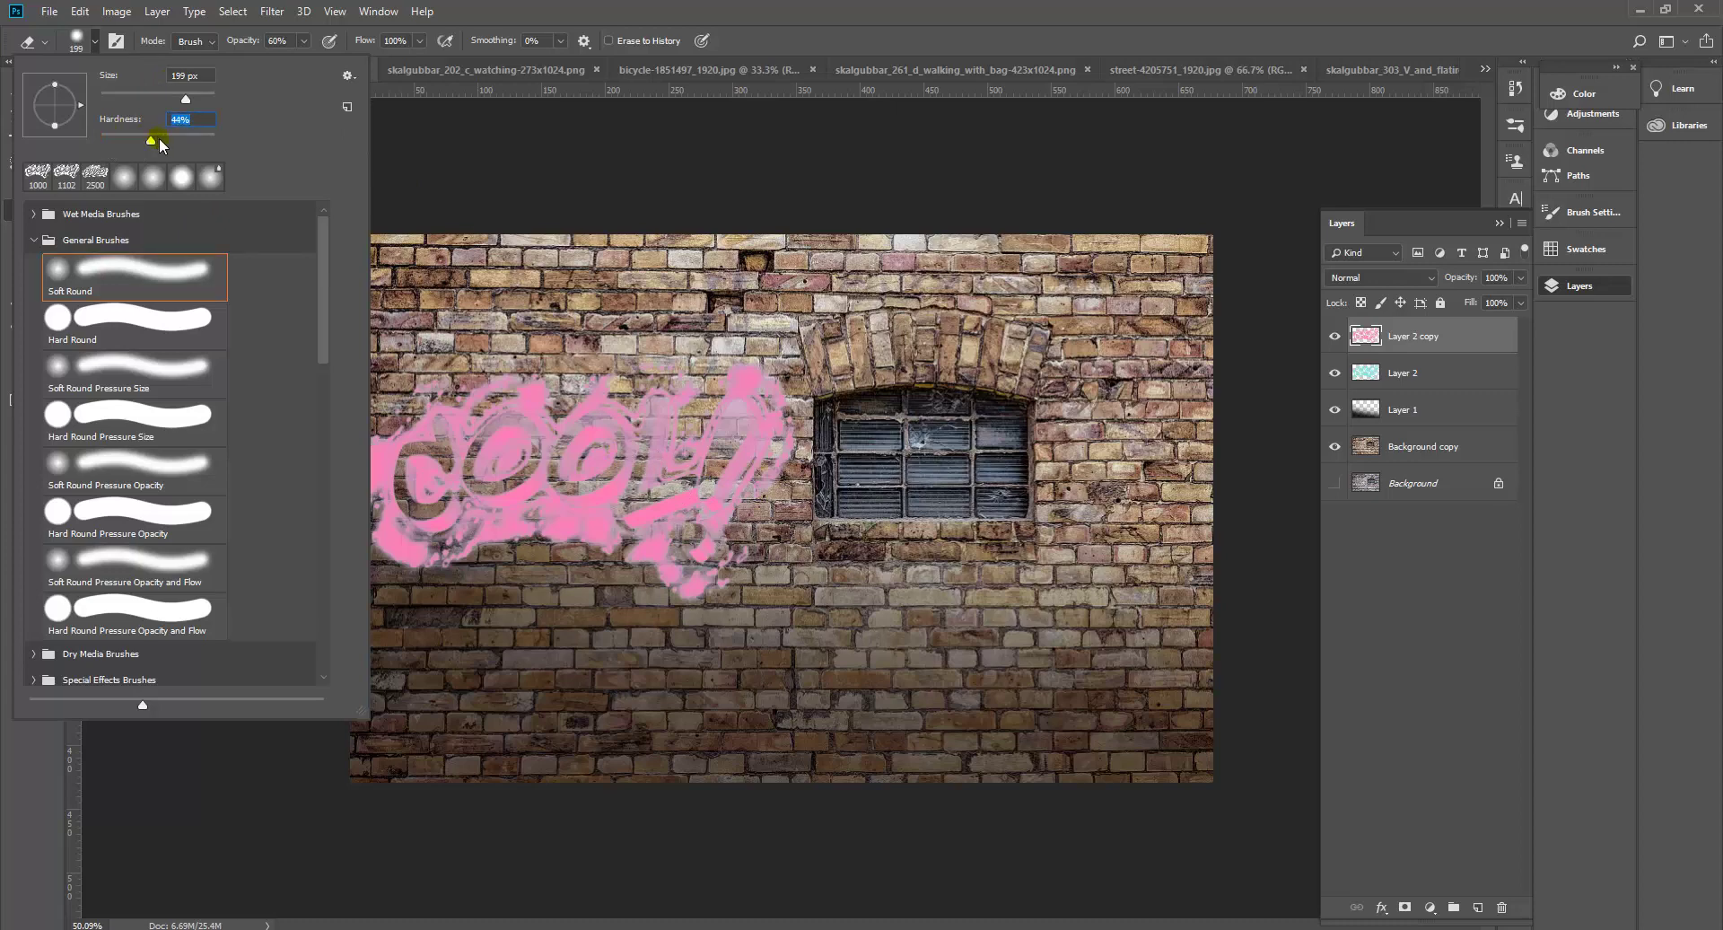
drag(186, 98, 174, 99)
click(149, 97)
Erase the pink inside the graffiti letters on Layer 2 copy, leaving a pink outline around the turquoise lettering.
click(529, 440)
mouse_move(517, 435)
mouse_down()
mouse_move(512, 506)
mouse_move(529, 466)
mouse_move(476, 482)
mouse_move(442, 450)
mouse_move(455, 499)
mouse_move(441, 468)
mouse_move(418, 495)
mouse_move(459, 527)
mouse_move(451, 490)
mouse_move(425, 525)
mouse_move(448, 549)
mouse_move(500, 489)
mouse_move(501, 510)
mouse_move(540, 497)
mouse_move(543, 441)
mouse_move(543, 473)
mouse_move(573, 484)
mouse_move(599, 457)
mouse_move(579, 502)
mouse_move(637, 482)
mouse_move(624, 440)
mouse_move(593, 445)
mouse_move(610, 469)
mouse_move(597, 492)
mouse_move(674, 477)
mouse_move(690, 456)
mouse_move(677, 437)
mouse_move(660, 525)
mouse_move(710, 502)
mouse_move(693, 494)
mouse_move(709, 501)
mouse_move(754, 427)
mouse_move(692, 553)
mouse_move(686, 531)
mouse_move(710, 568)
mouse_move(753, 441)
mouse_move(689, 501)
mouse_move(643, 476)
mouse_move(573, 499)
mouse_move(608, 511)
mouse_move(603, 477)
mouse_move(489, 451)
mouse_move(543, 428)
mouse_move(536, 447)
mouse_move(457, 454)
mouse_move(423, 480)
mouse_move(430, 464)
mouse_move(412, 483)
mouse_move(442, 547)
mouse_move(422, 522)
mouse_move(412, 538)
mouse_move(386, 490)
mouse_move(551, 484)
mouse_move(485, 485)
mouse_move(495, 453)
mouse_move(518, 465)
mouse_move(446, 485)
mouse_up()
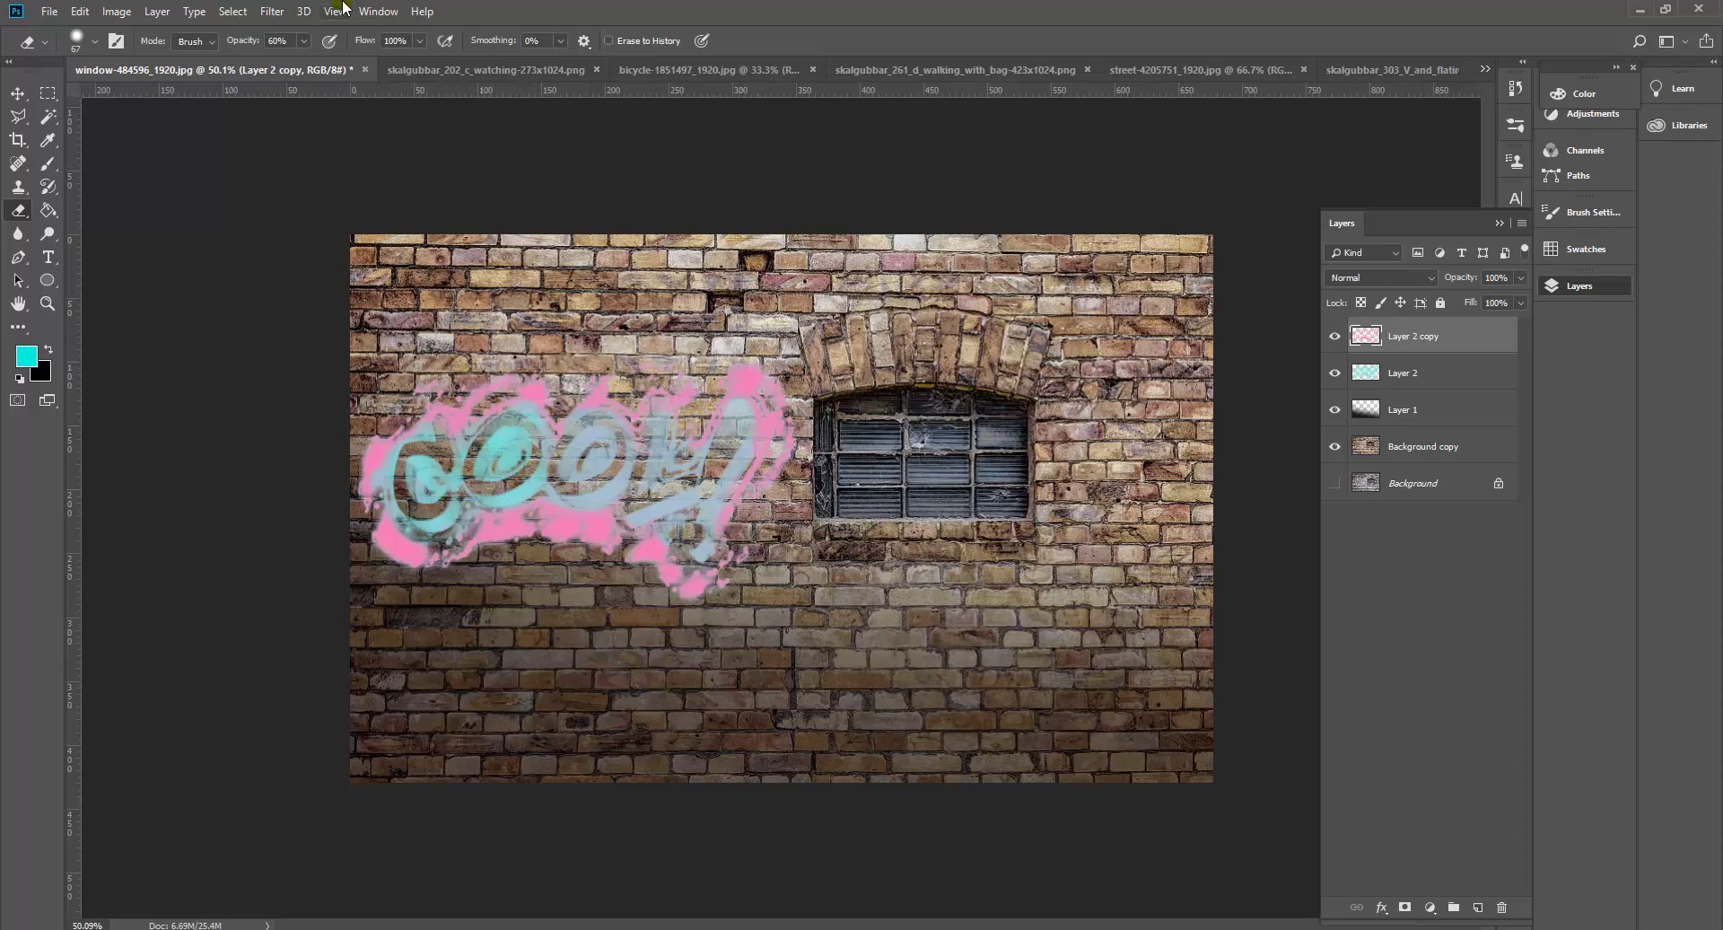
mouse_move(654, 520)
mouse_down()
mouse_move(612, 491)
mouse_move(624, 457)
mouse_move(582, 459)
mouse_move(620, 477)
mouse_move(611, 445)
mouse_move(583, 474)
mouse_move(604, 493)
mouse_move(551, 440)
mouse_move(463, 529)
mouse_move(427, 471)
mouse_move(423, 504)
mouse_move(734, 488)
mouse_move(665, 485)
mouse_move(669, 448)
mouse_move(686, 494)
mouse_move(765, 430)
mouse_move(704, 536)
mouse_move(717, 567)
mouse_move(647, 535)
mouse_move(692, 518)
mouse_move(679, 508)
mouse_move(555, 503)
mouse_move(632, 506)
mouse_move(651, 481)
mouse_move(587, 517)
mouse_move(501, 515)
mouse_move(457, 557)
mouse_move(482, 497)
mouse_up()
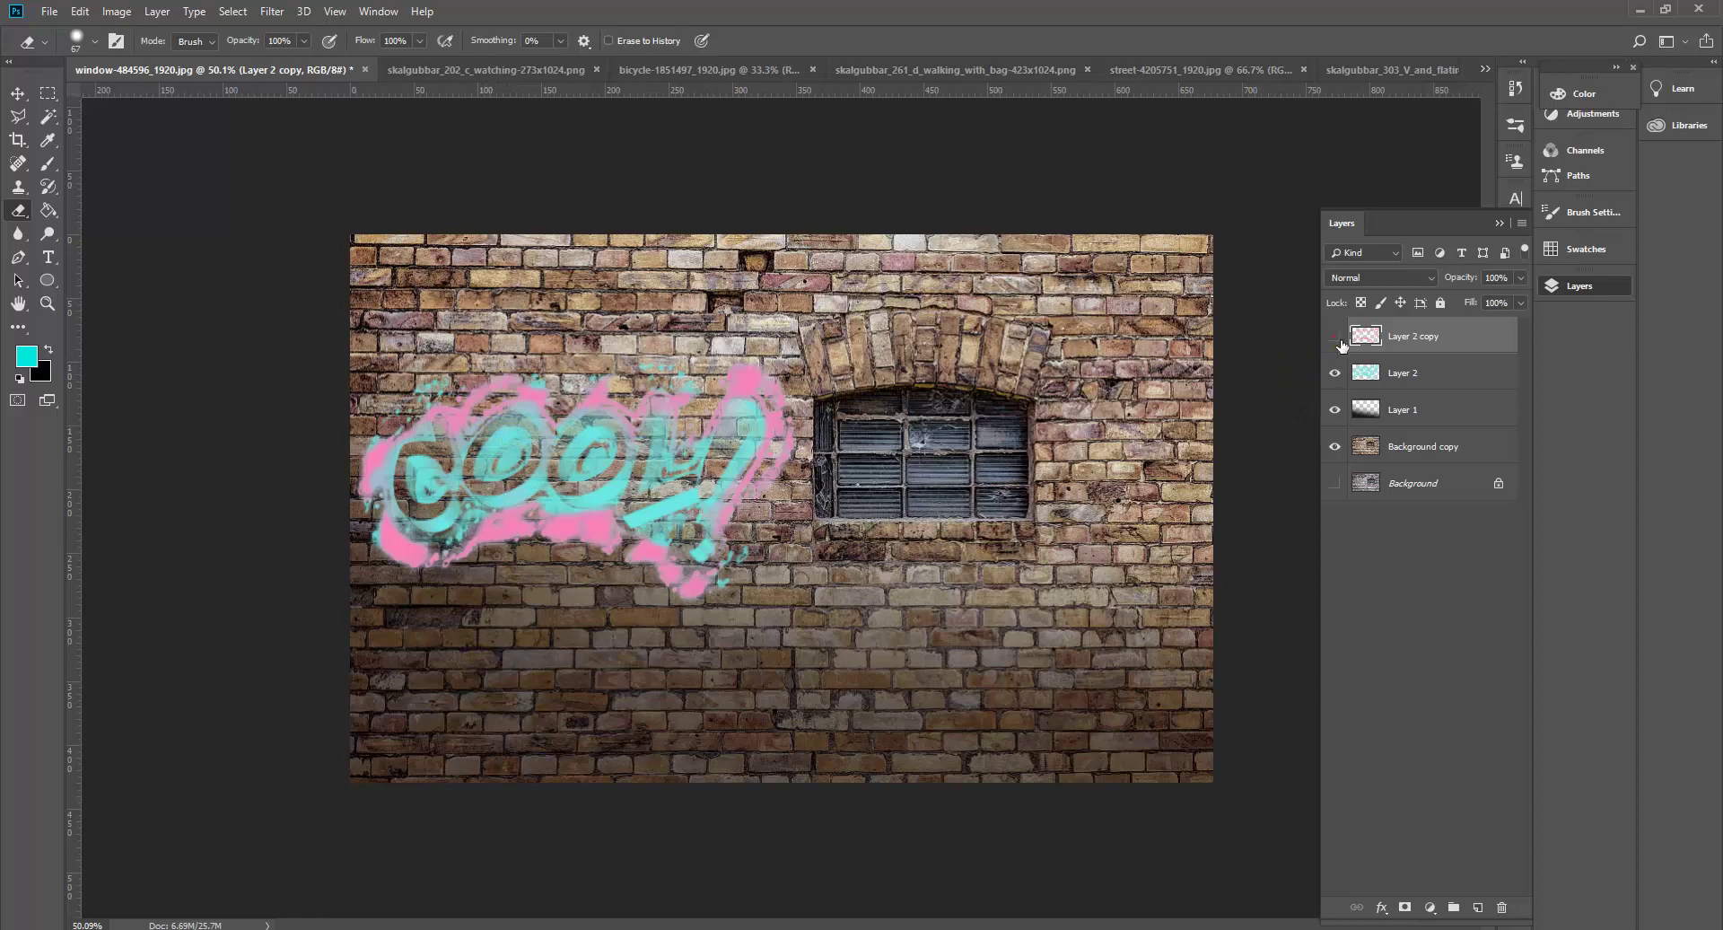
Examine the pink and turquoise graffiti separately by toggling the visibility of Layer 2 copy and Layer 2.
click(1335, 336)
click(1335, 373)
click(1334, 336)
click(1335, 373)
click(1335, 335)
click(1345, 379)
click(1343, 374)
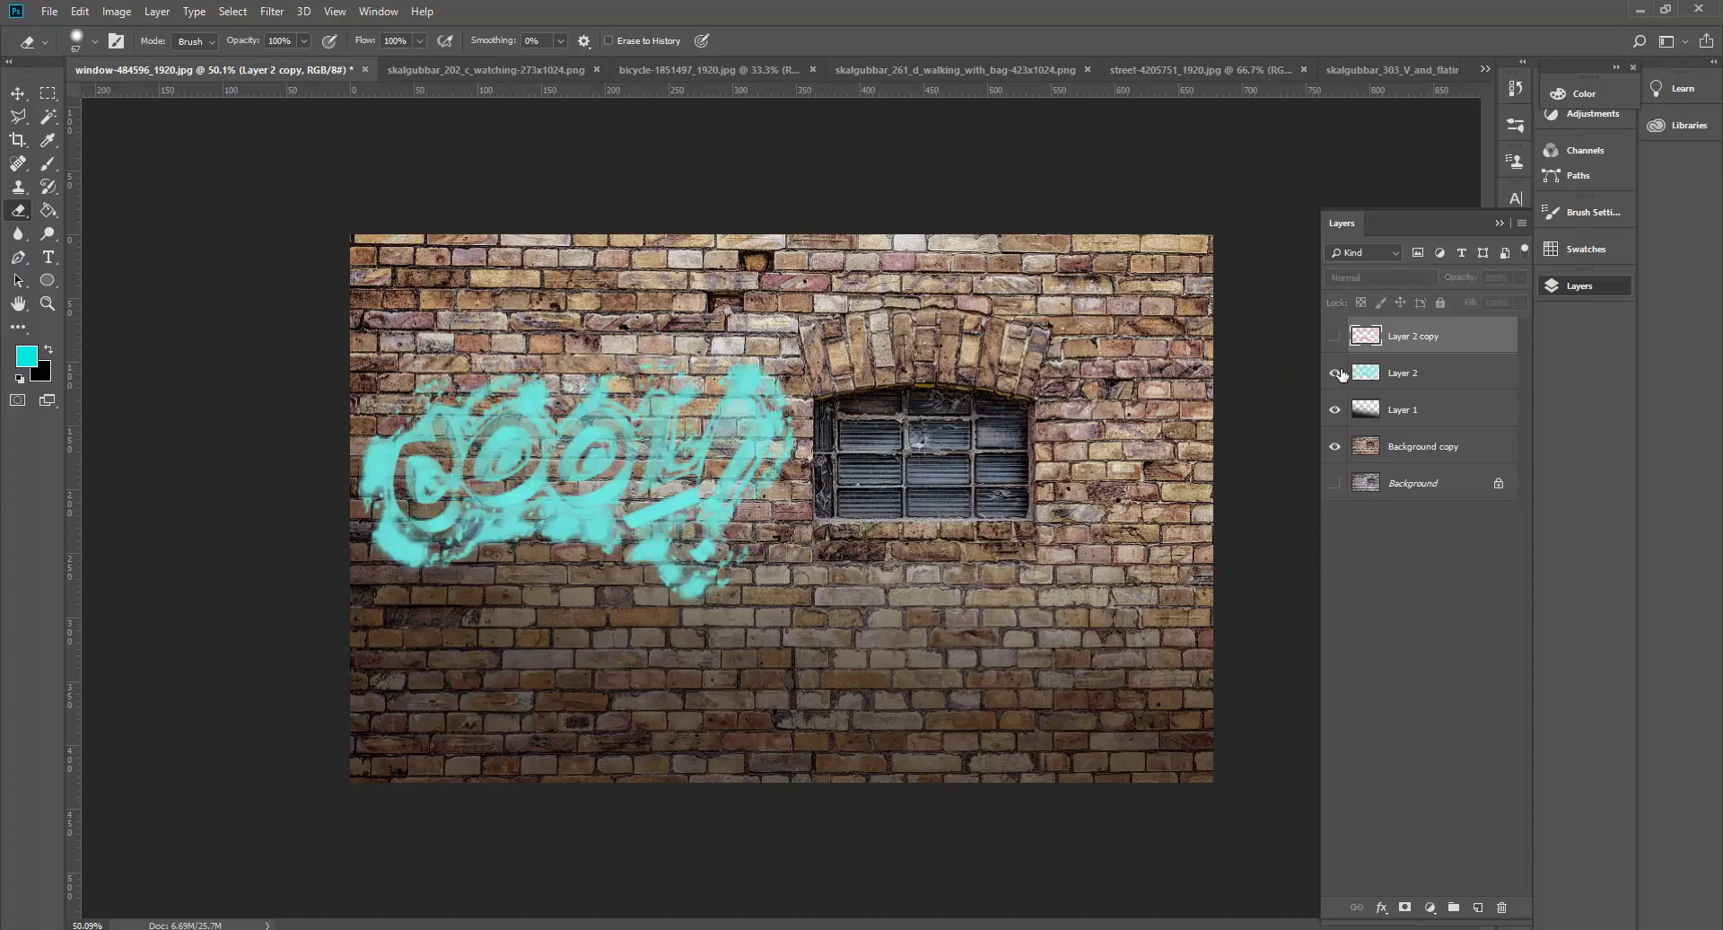
click(1335, 372)
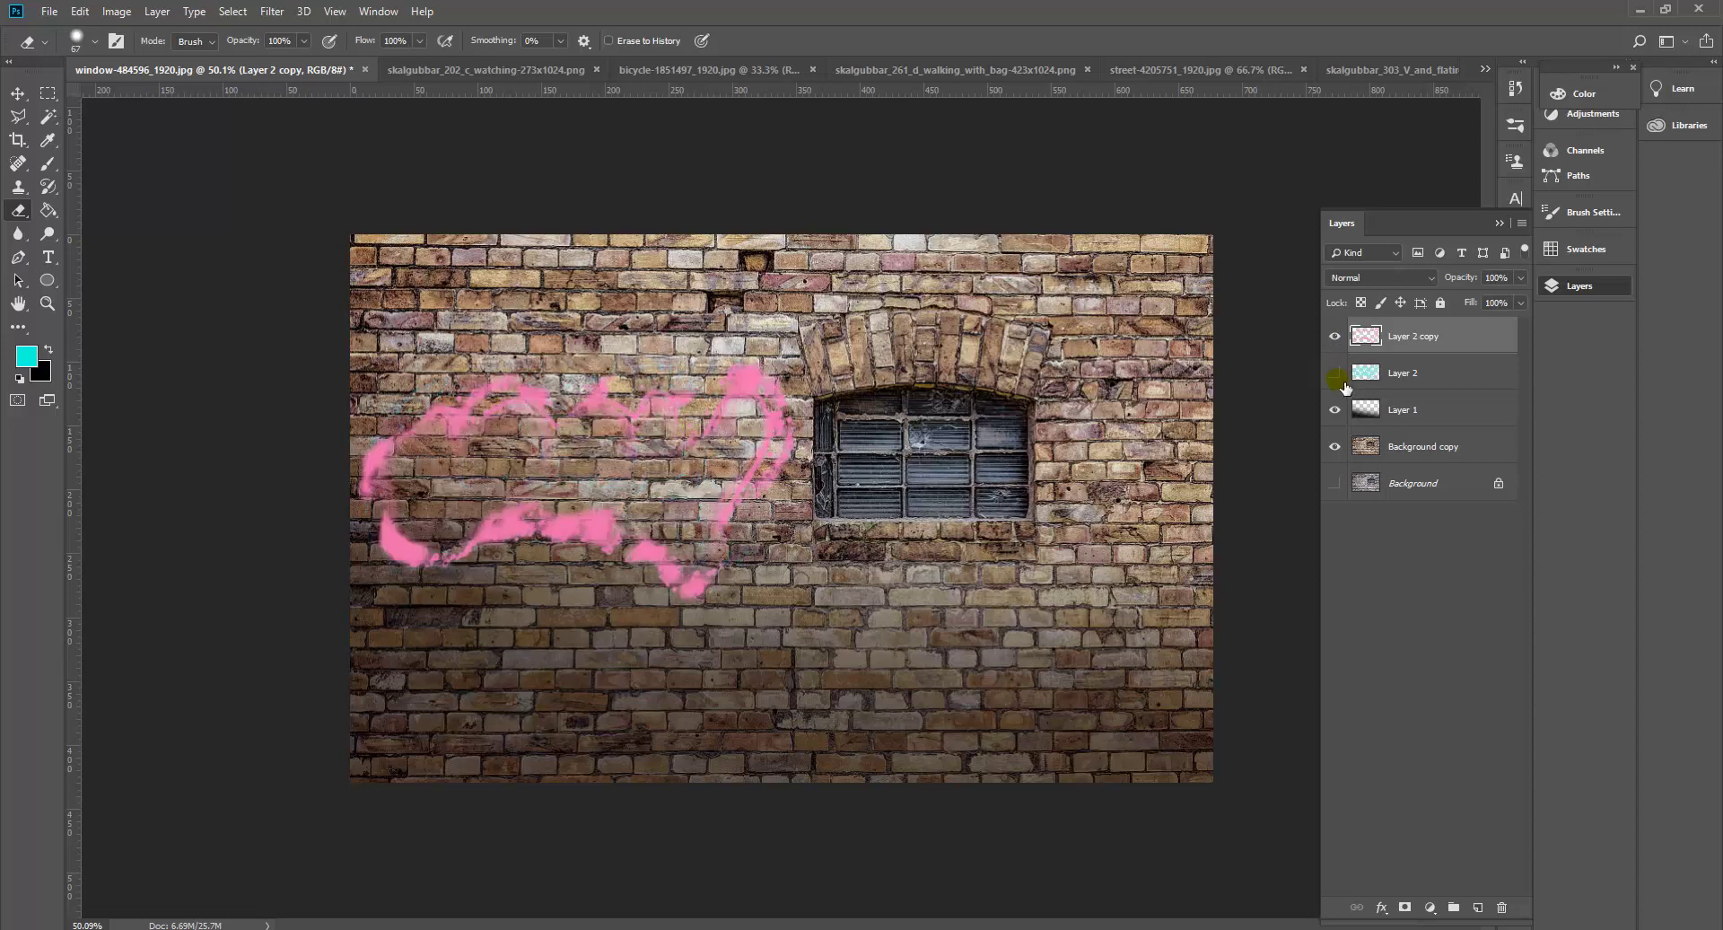
click(1337, 375)
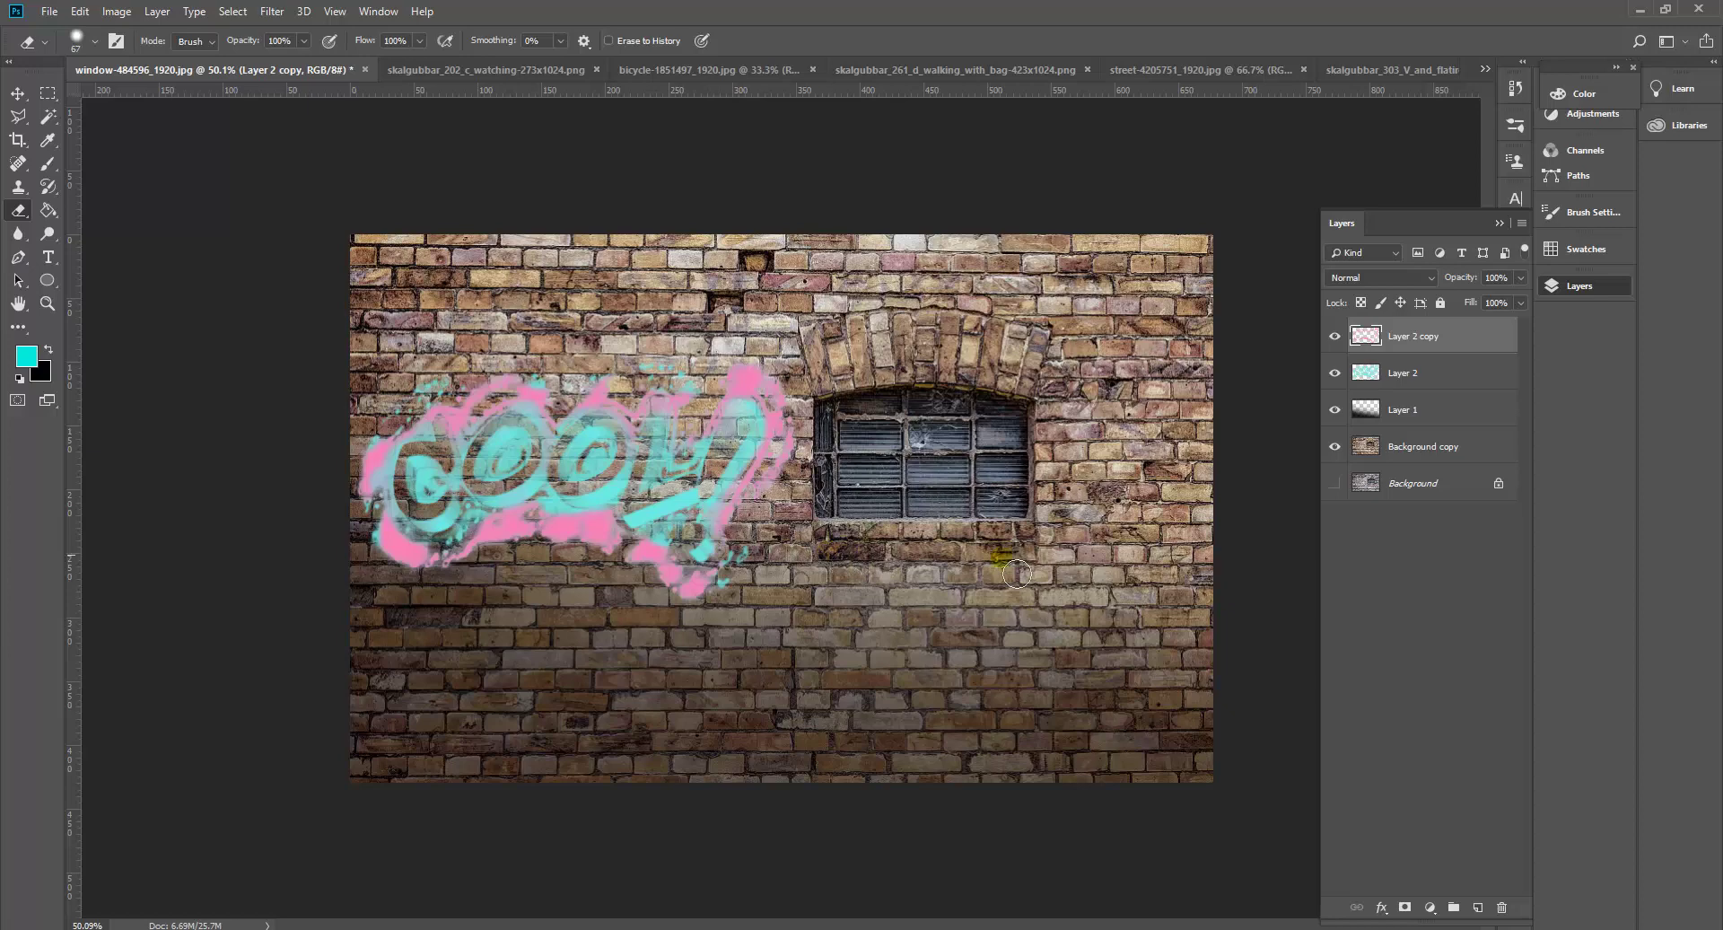
click(1461, 377)
click(1457, 336)
click(1449, 380)
click(1462, 343)
click(1436, 375)
click(1463, 335)
click(1452, 378)
click(1464, 338)
click(1460, 383)
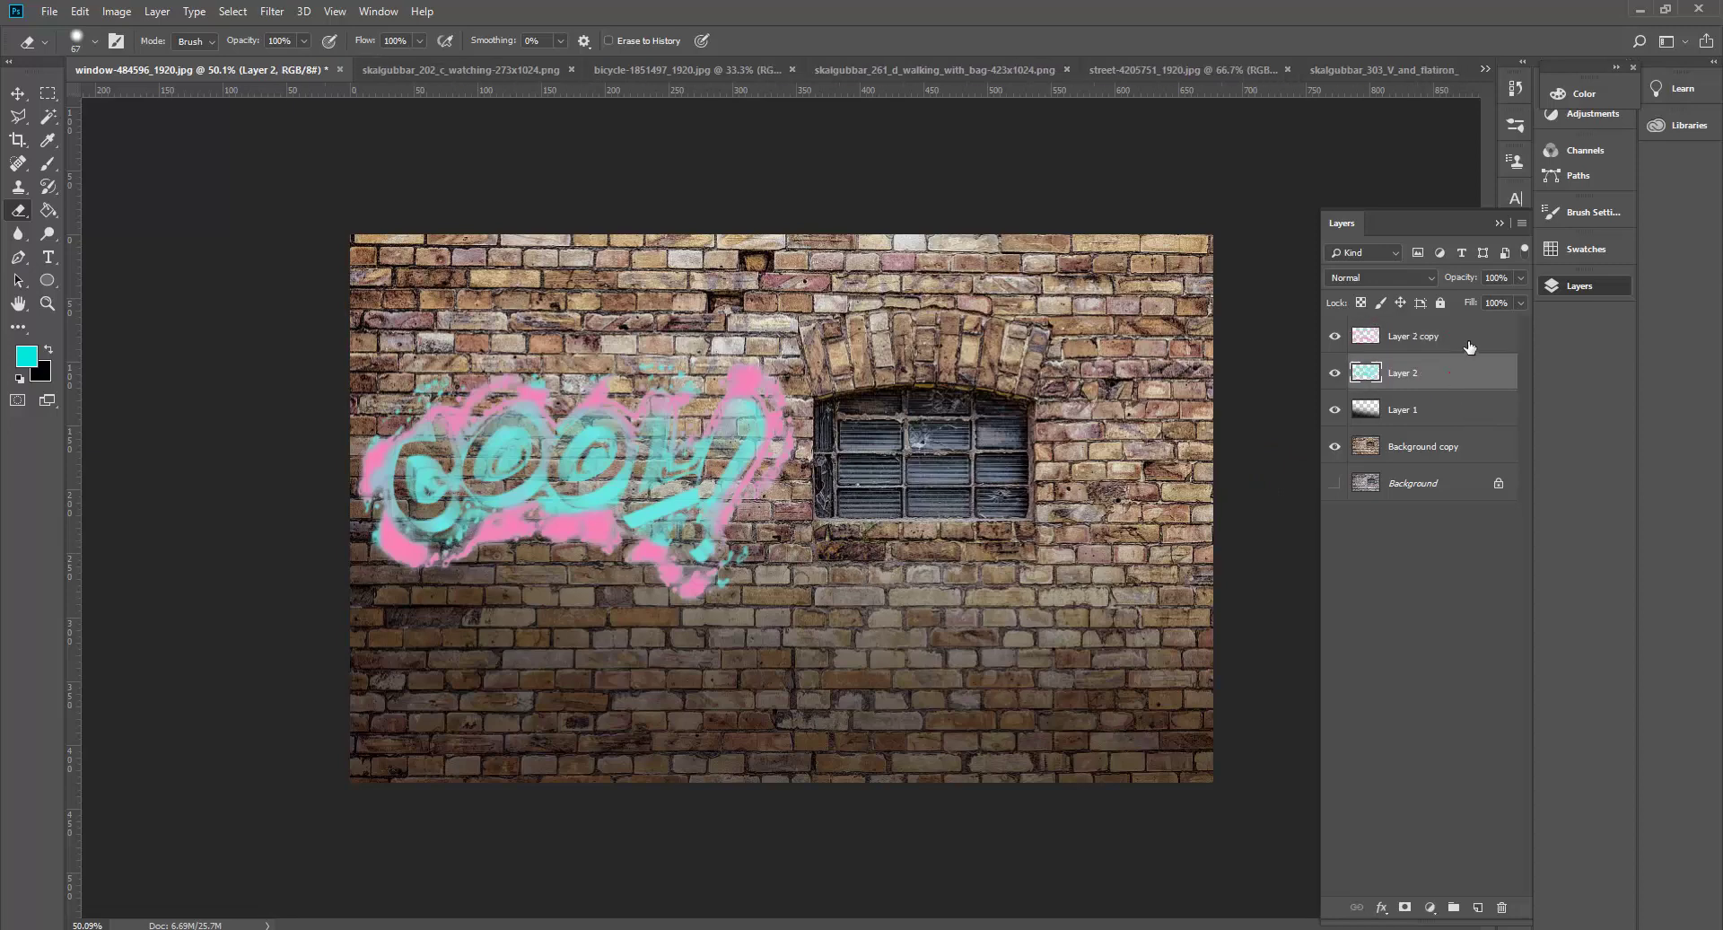
click(1454, 339)
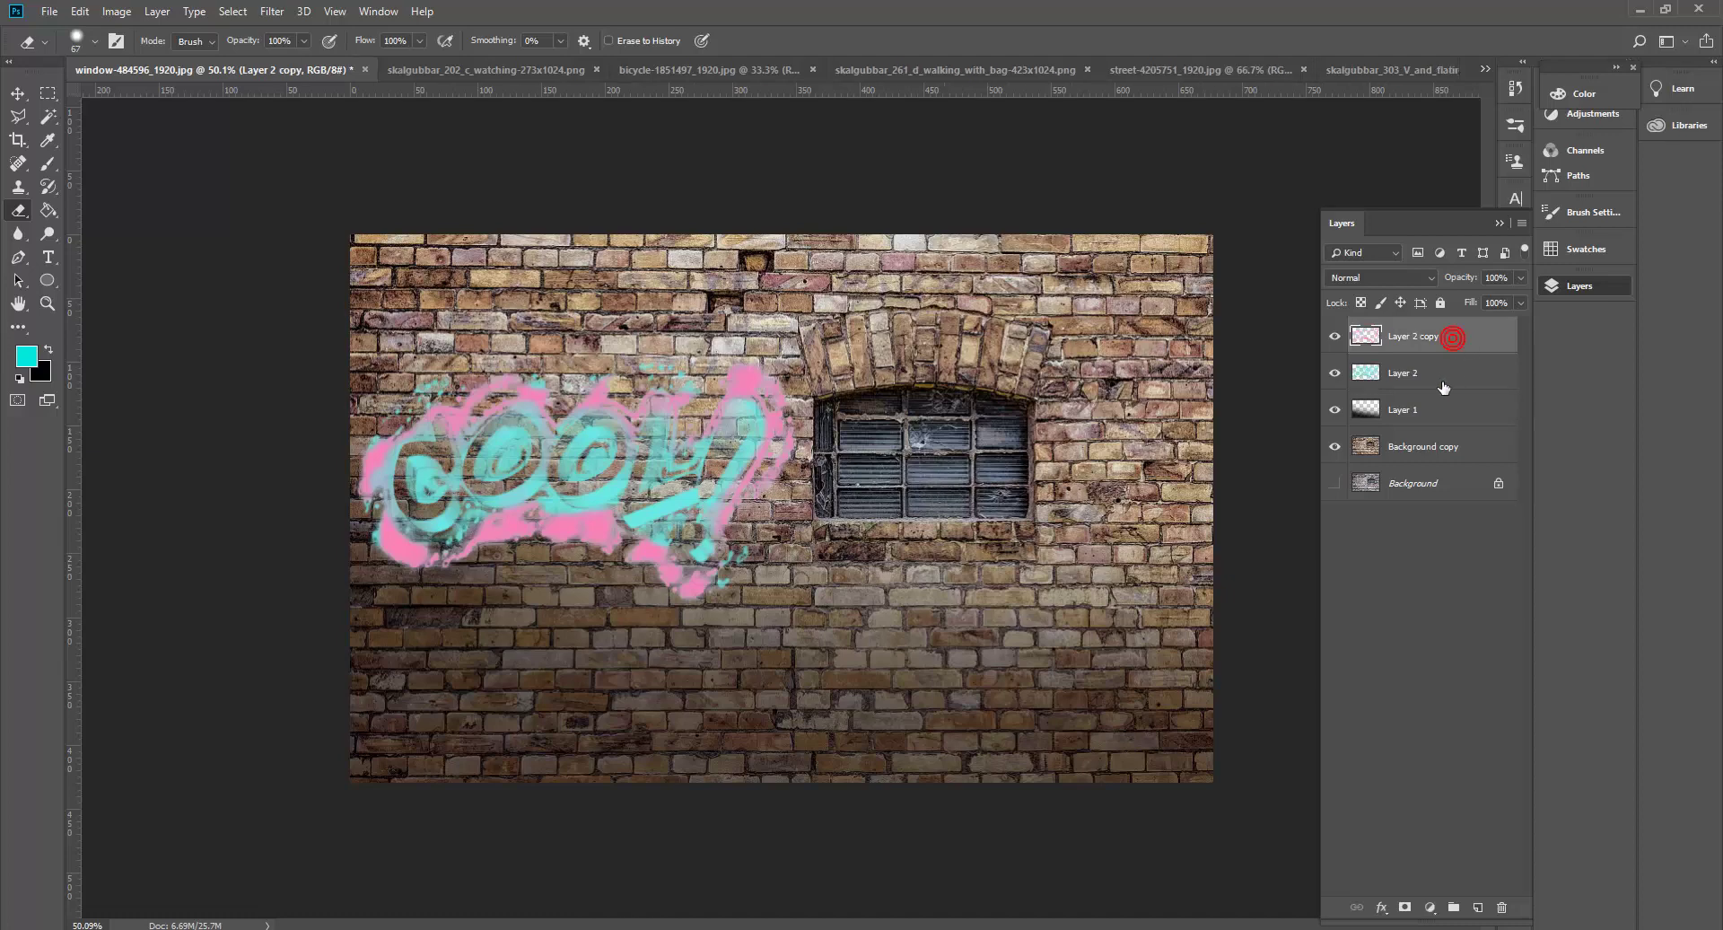
Merge Layer 2 and Layer 2 copy into a single graffiti layer.
click(1436, 378)
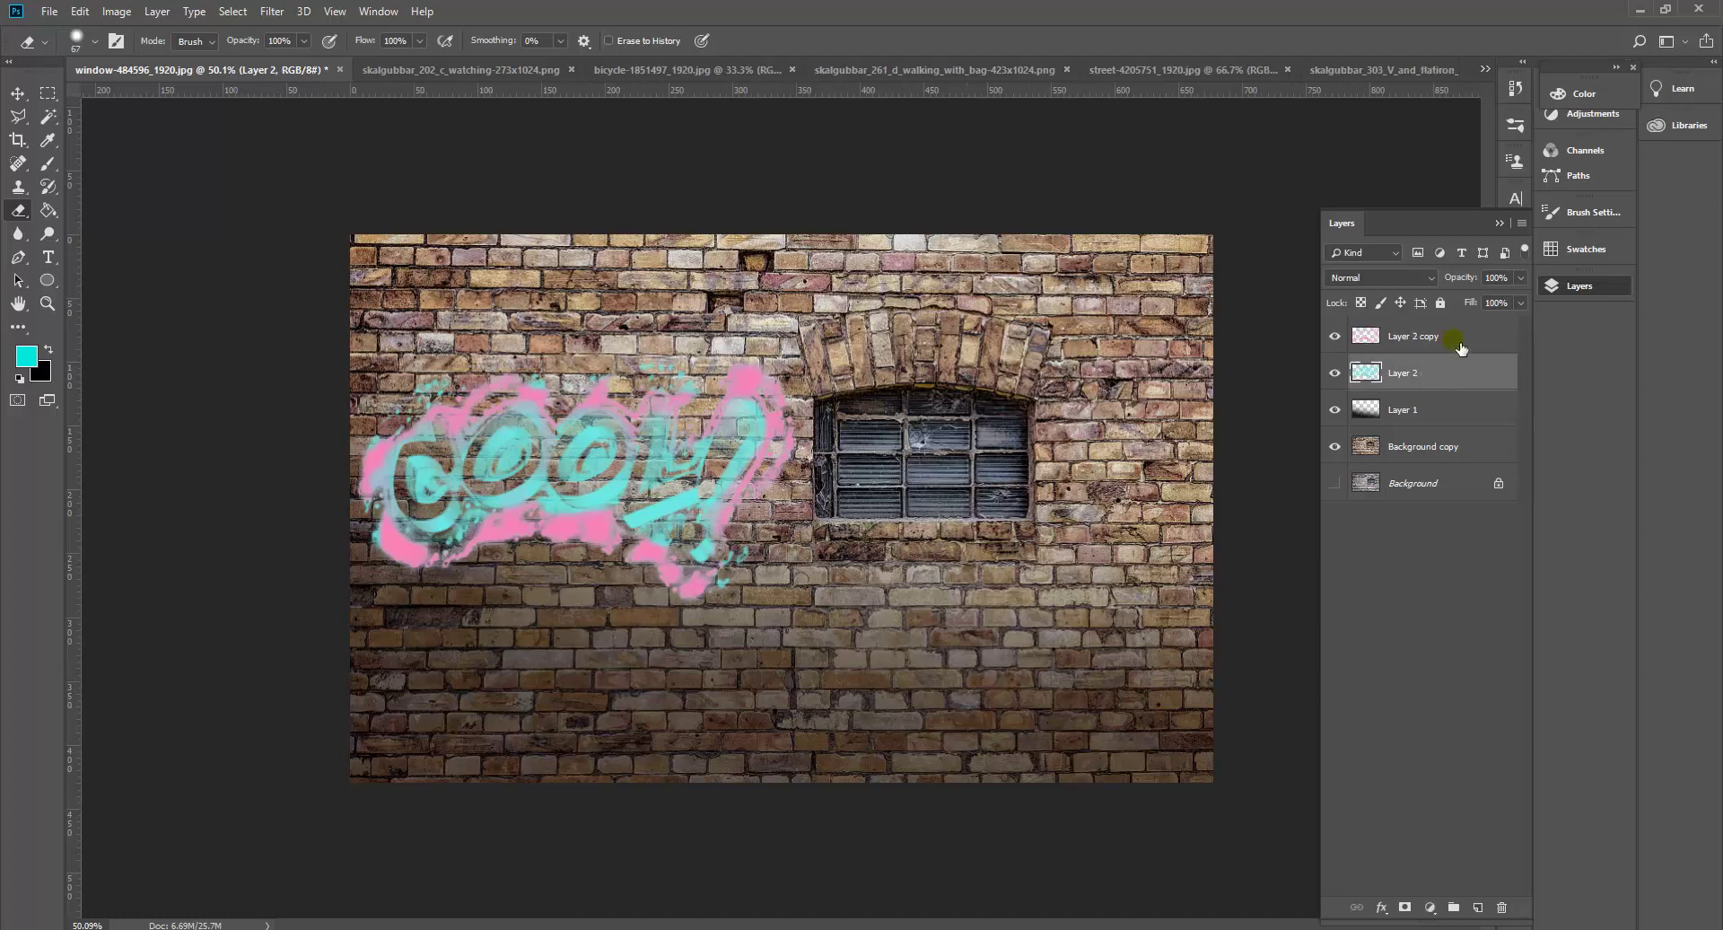
shift+click(1454, 339)
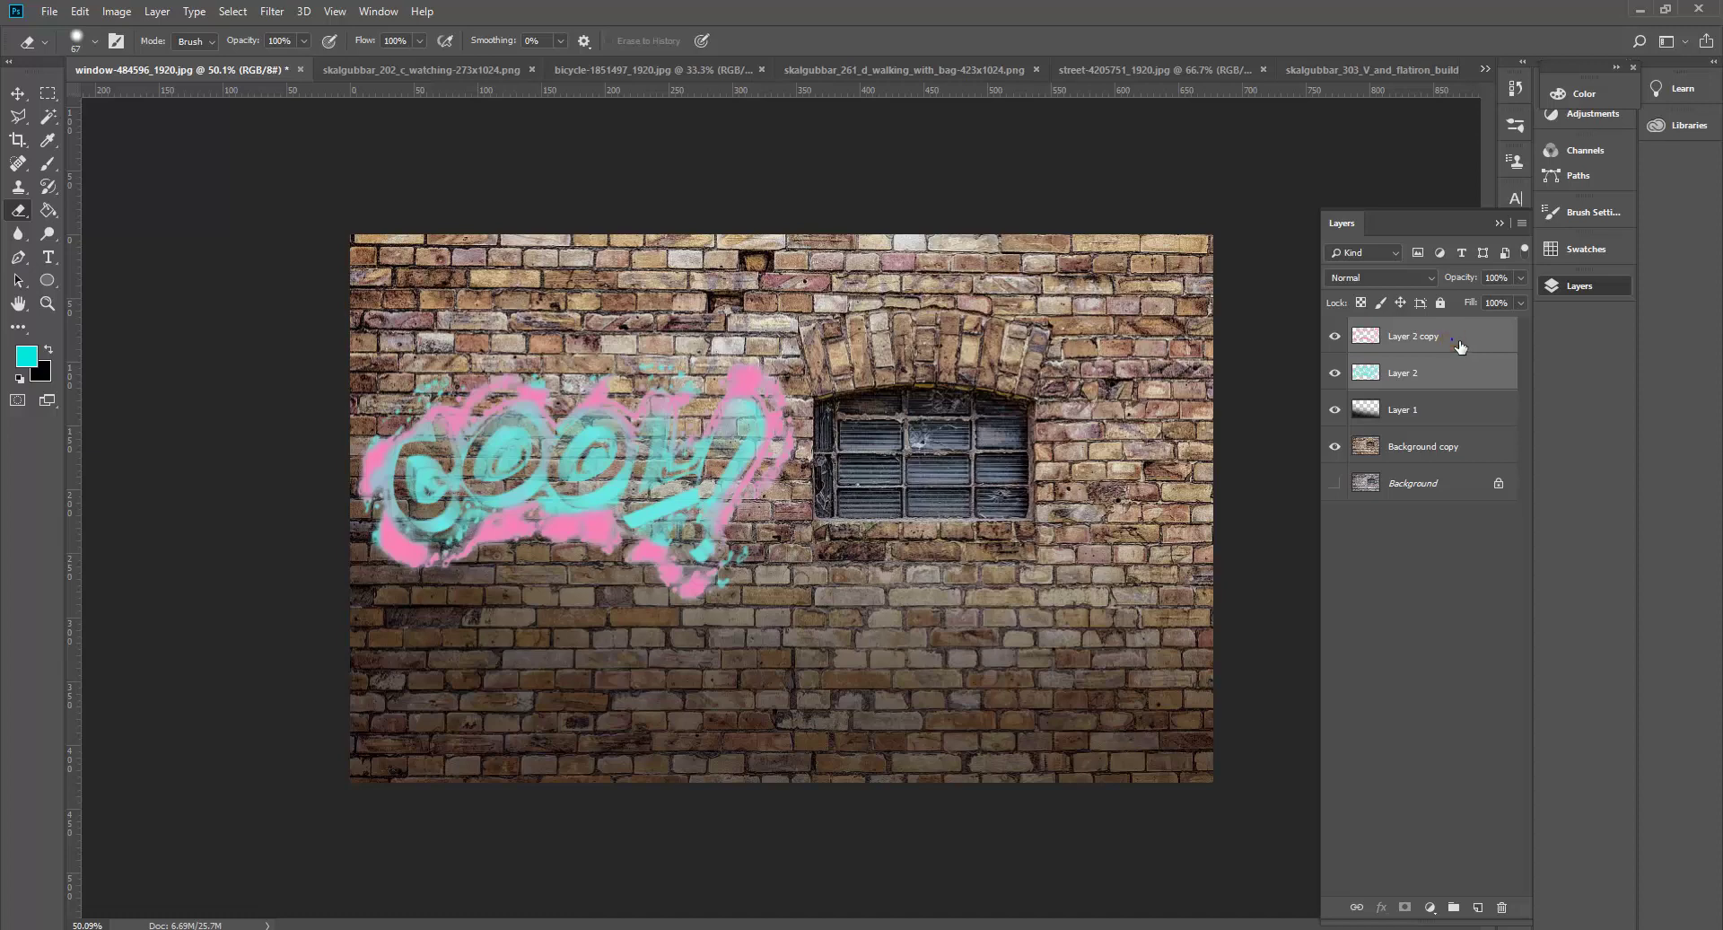
right_click(1456, 345)
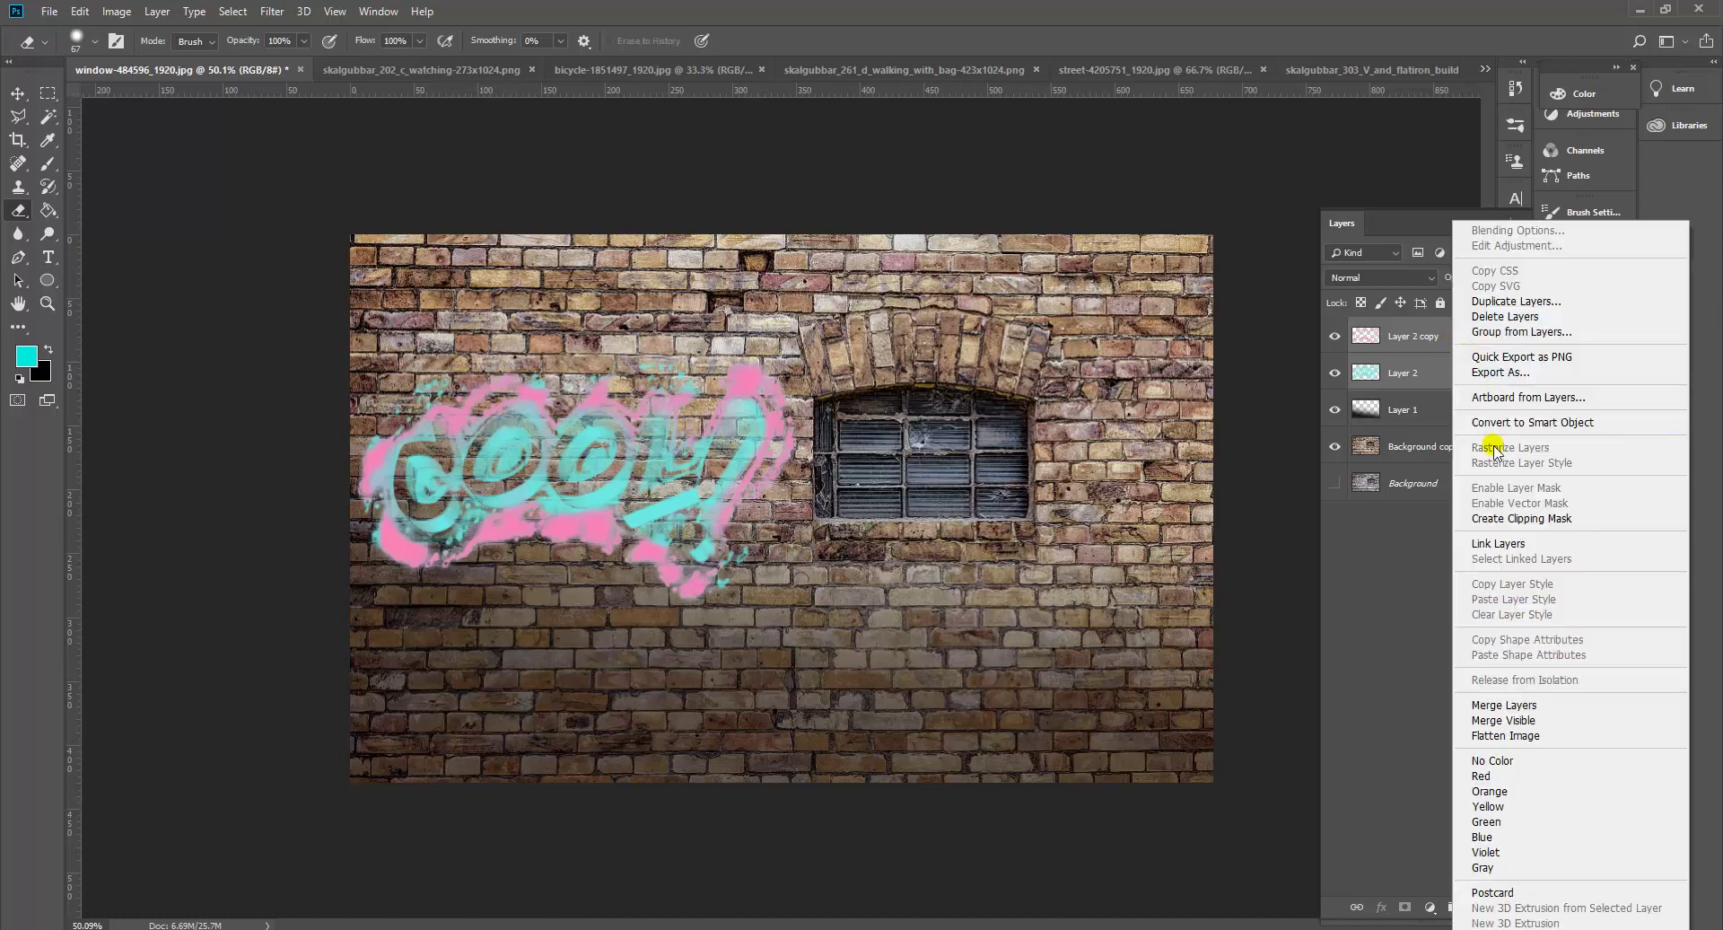
click(1514, 706)
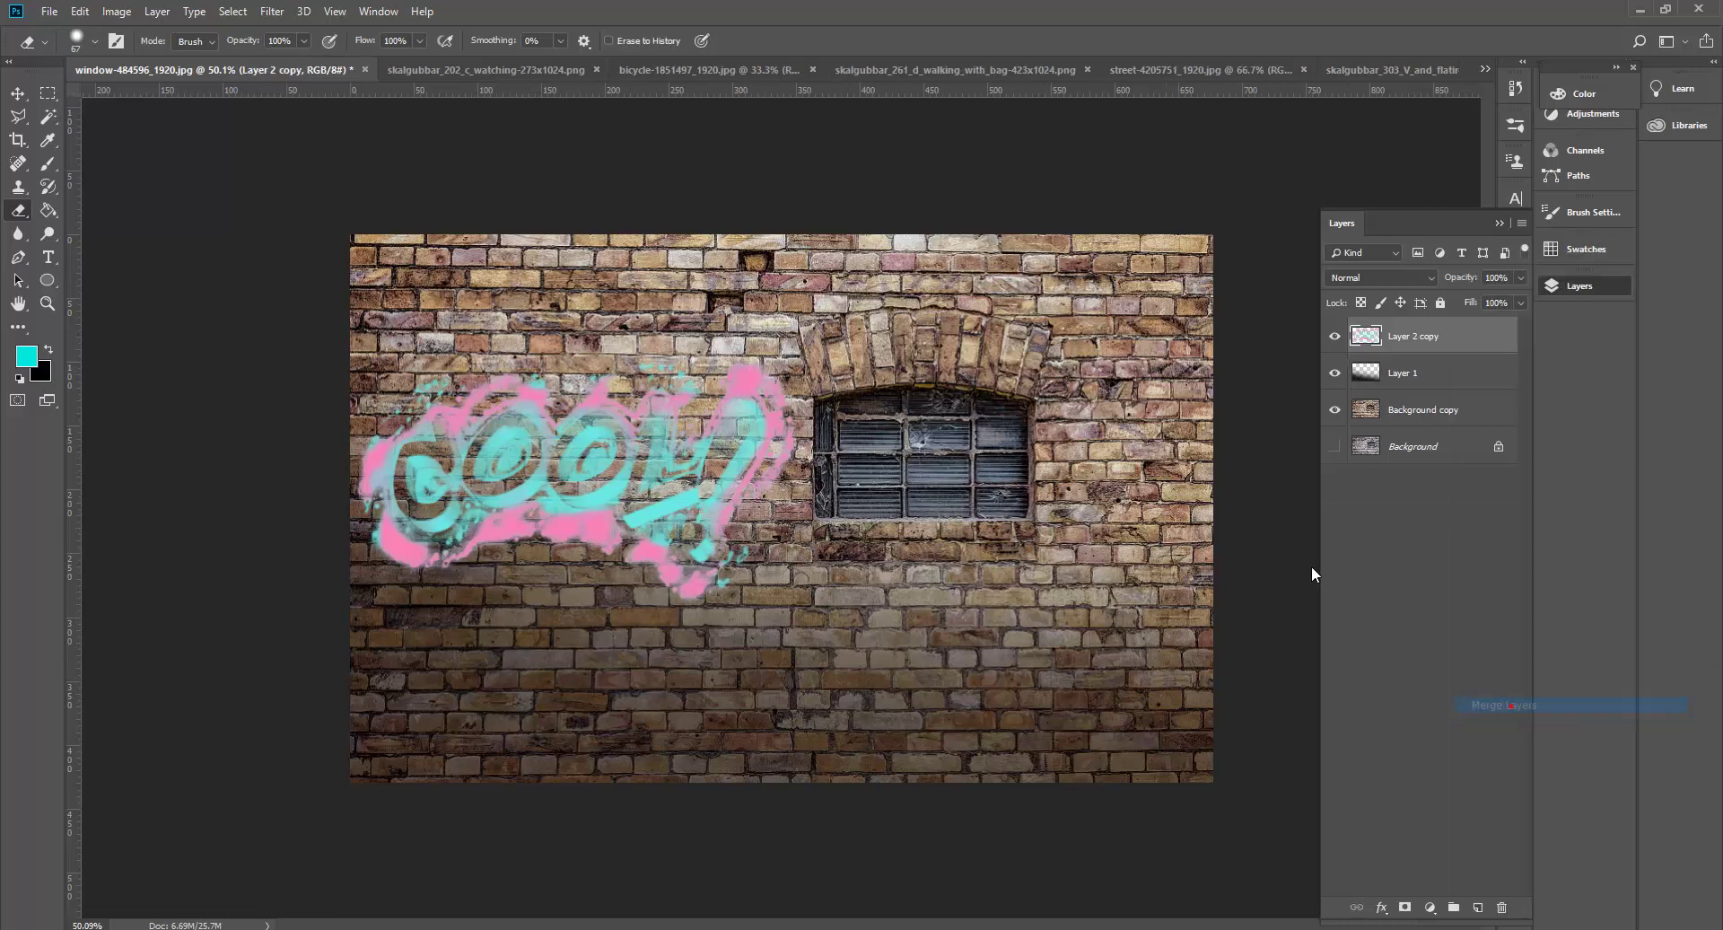
Compare the wall with and without the merged graffiti by toggling the visibility of Layer 2 copy several times.
click(1336, 338)
click(1336, 338)
click(1337, 338)
click(1337, 338)
click(1336, 337)
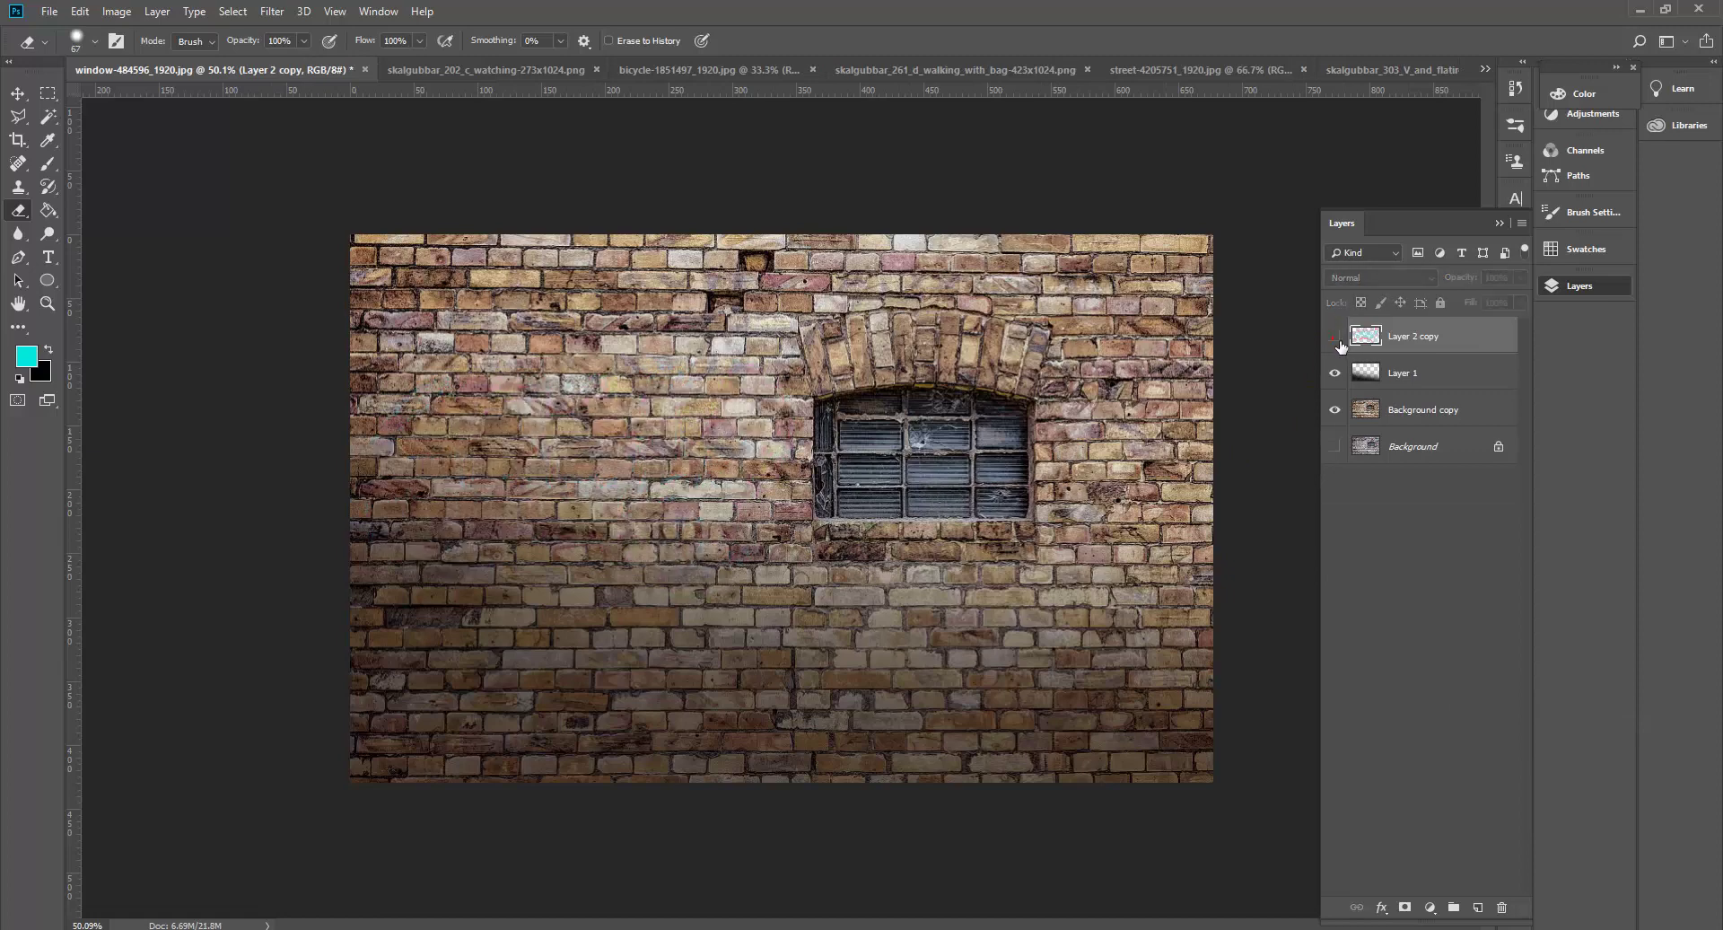
click(1336, 338)
click(1336, 338)
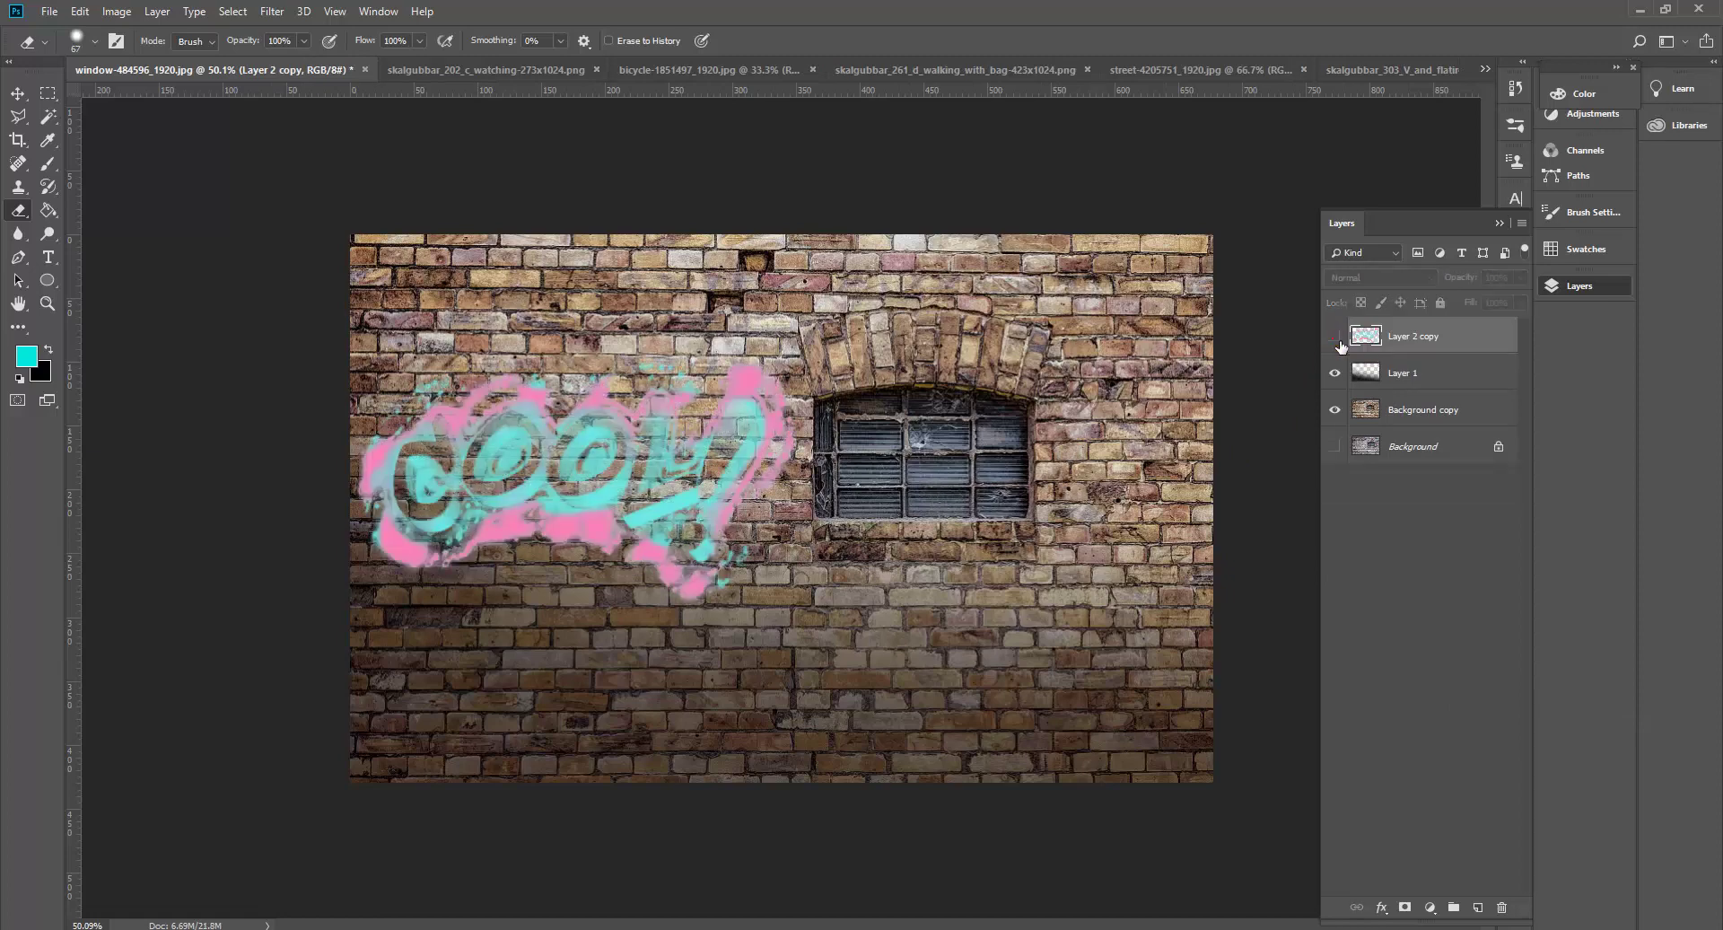
click(1336, 337)
key(ctrl+u)
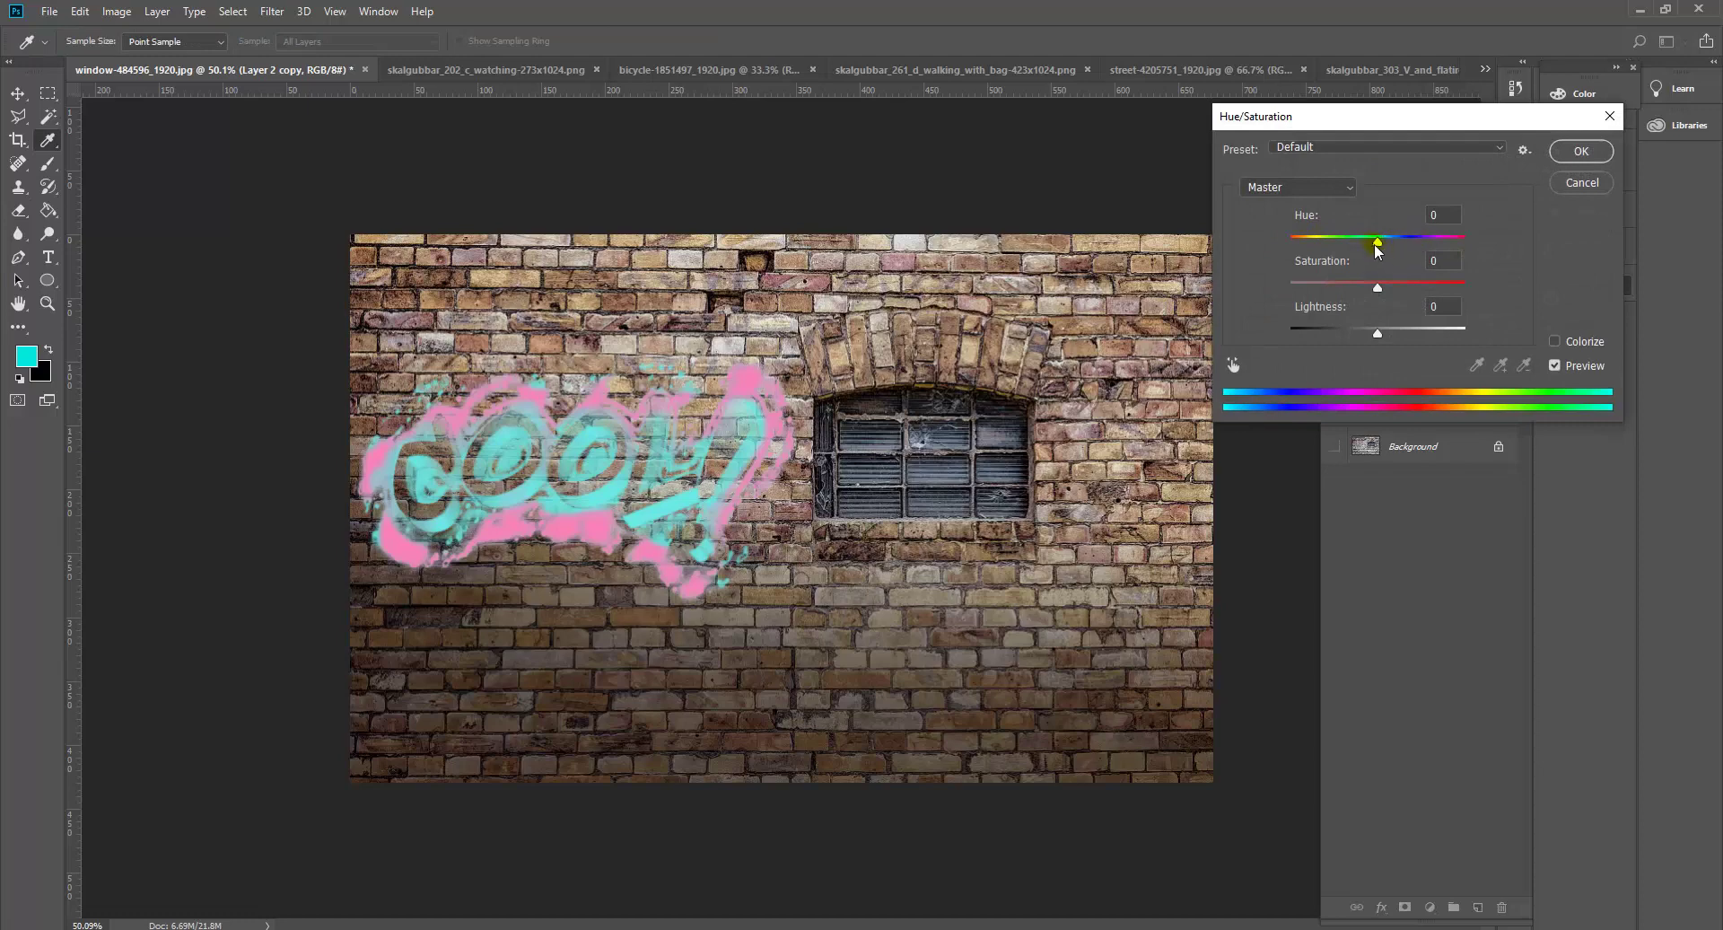
mouse_move(1377, 242)
mouse_down()
mouse_move(1296, 230)
mouse_move(1435, 220)
mouse_move(1246, 221)
mouse_move(1435, 244)
mouse_move(1350, 231)
mouse_up()
click(1585, 185)
key(e)
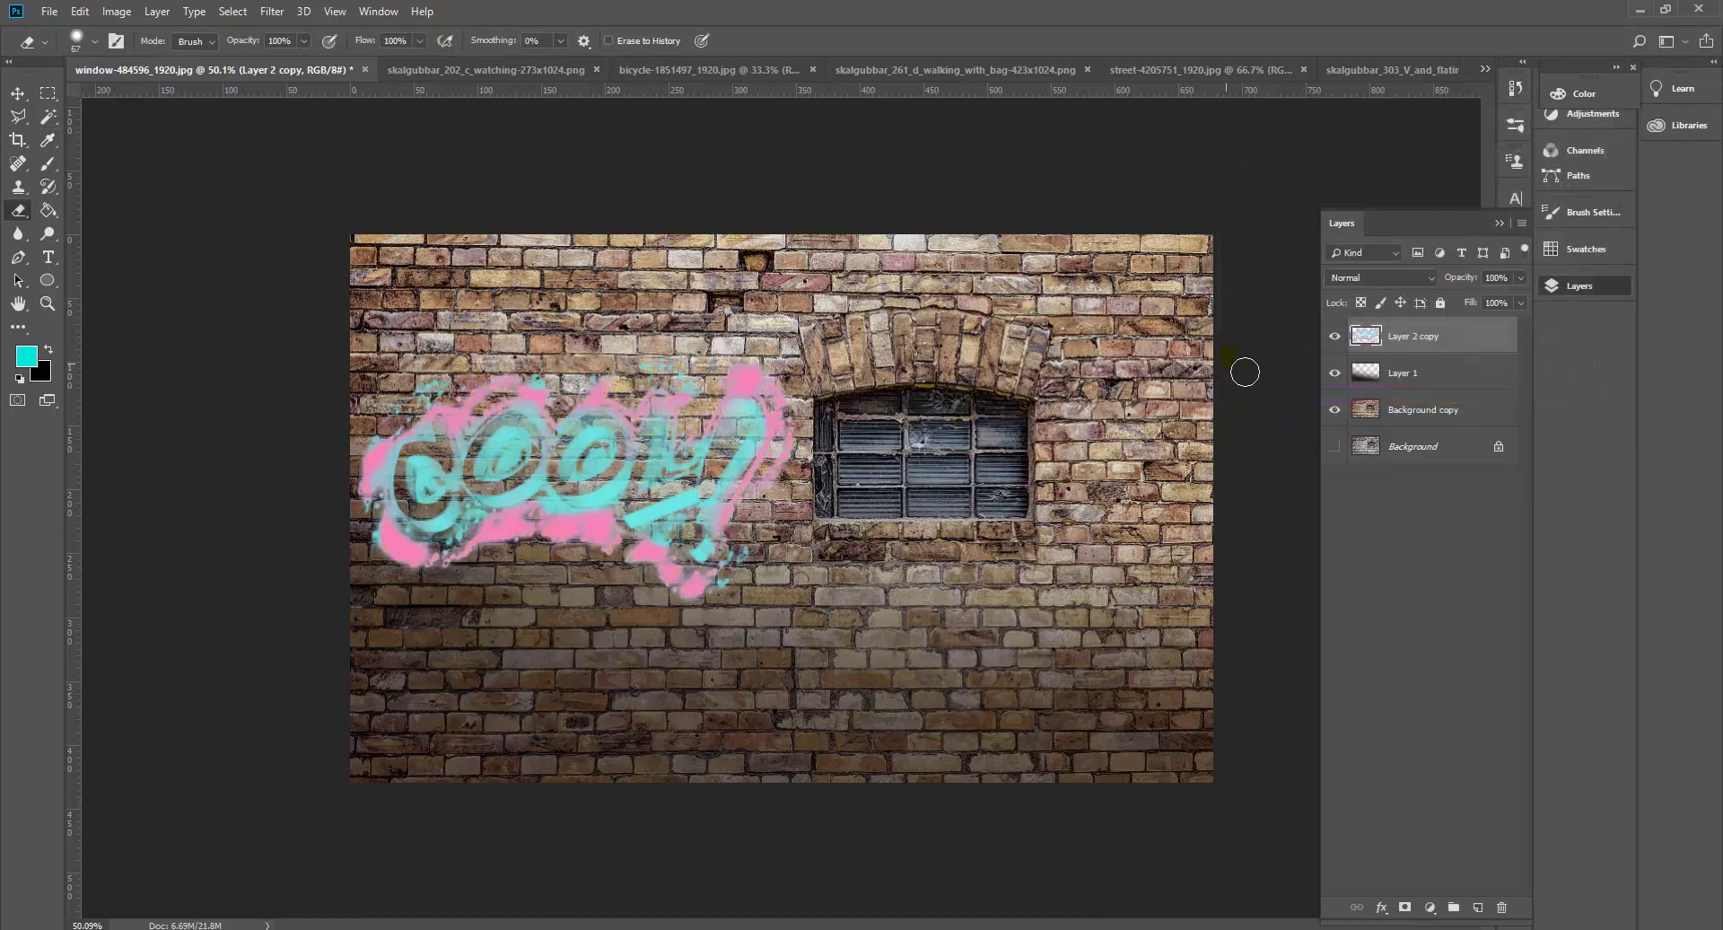
Preview the blend modes from Dissolve through Luminosity on the merged graffiti layer, Layer 2 copy.
click(1373, 278)
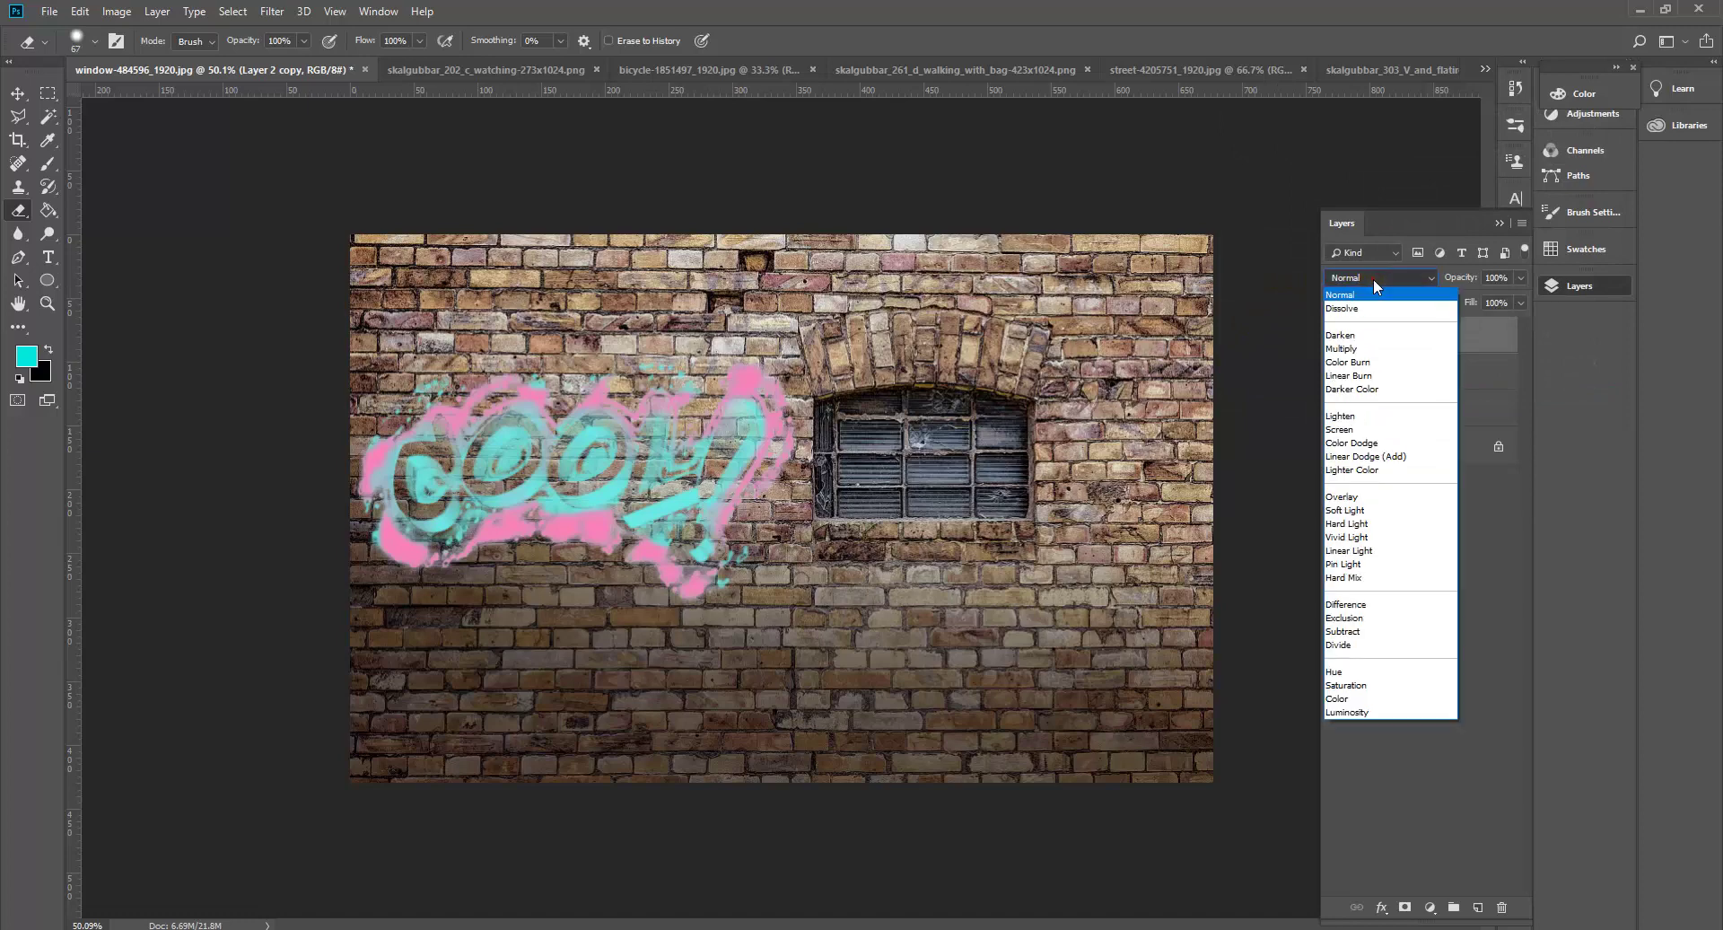
click(1373, 278)
scroll(1373, 277, down, 1)
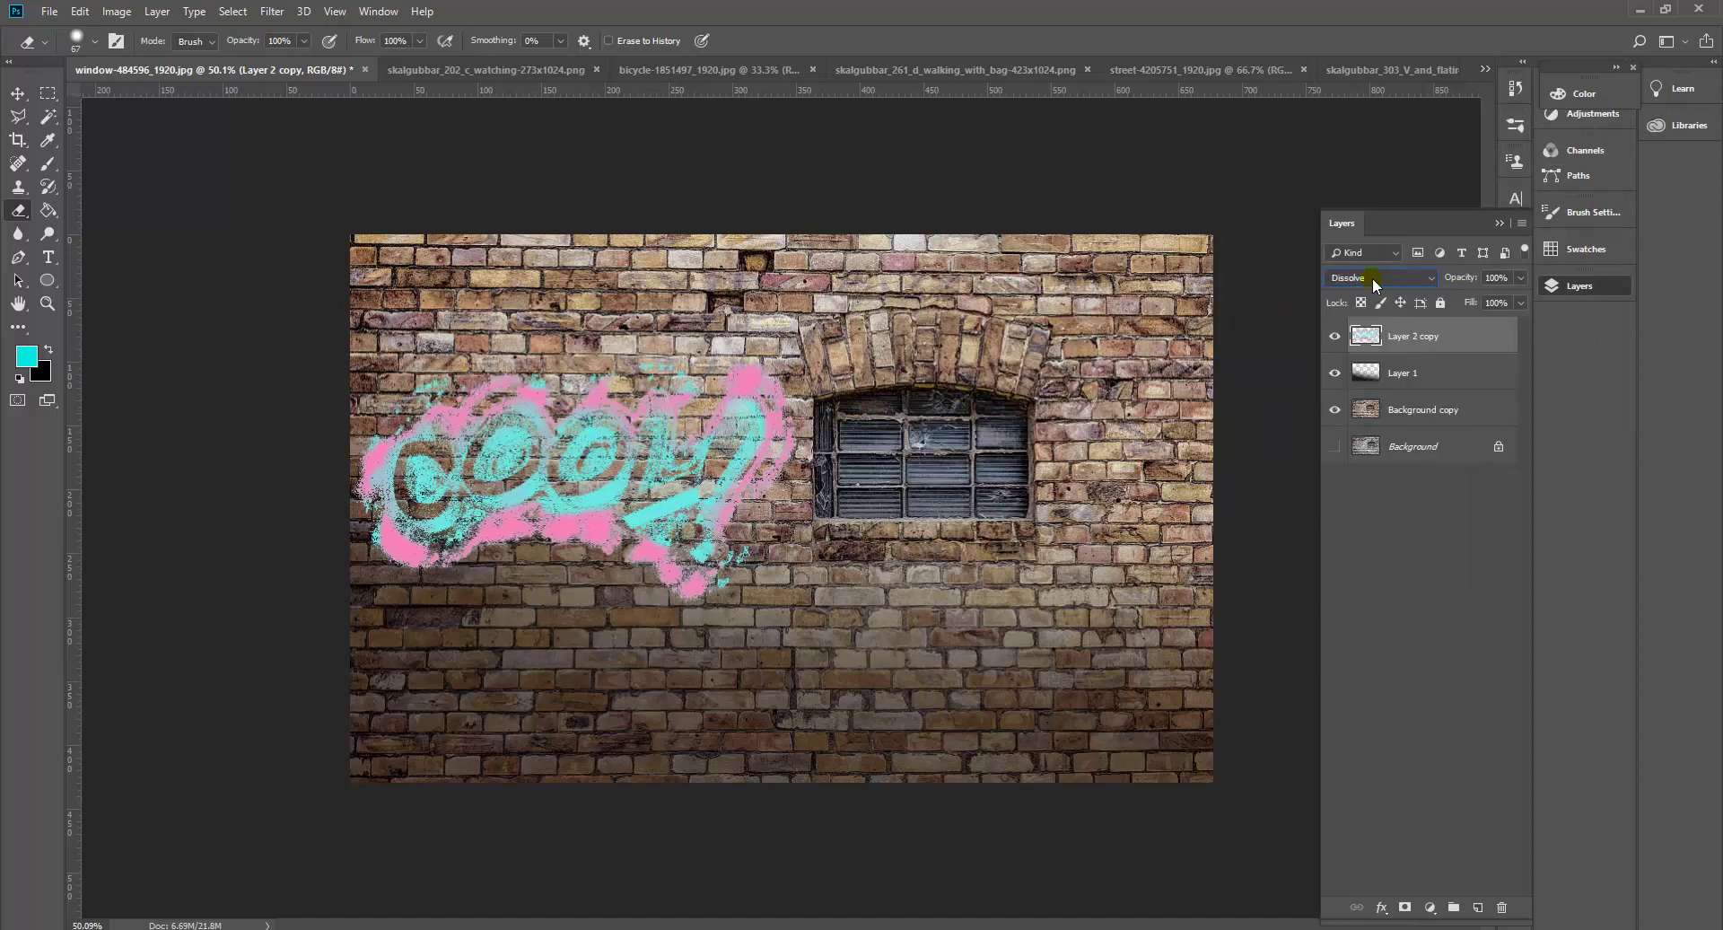
scroll(1375, 286, down, 4)
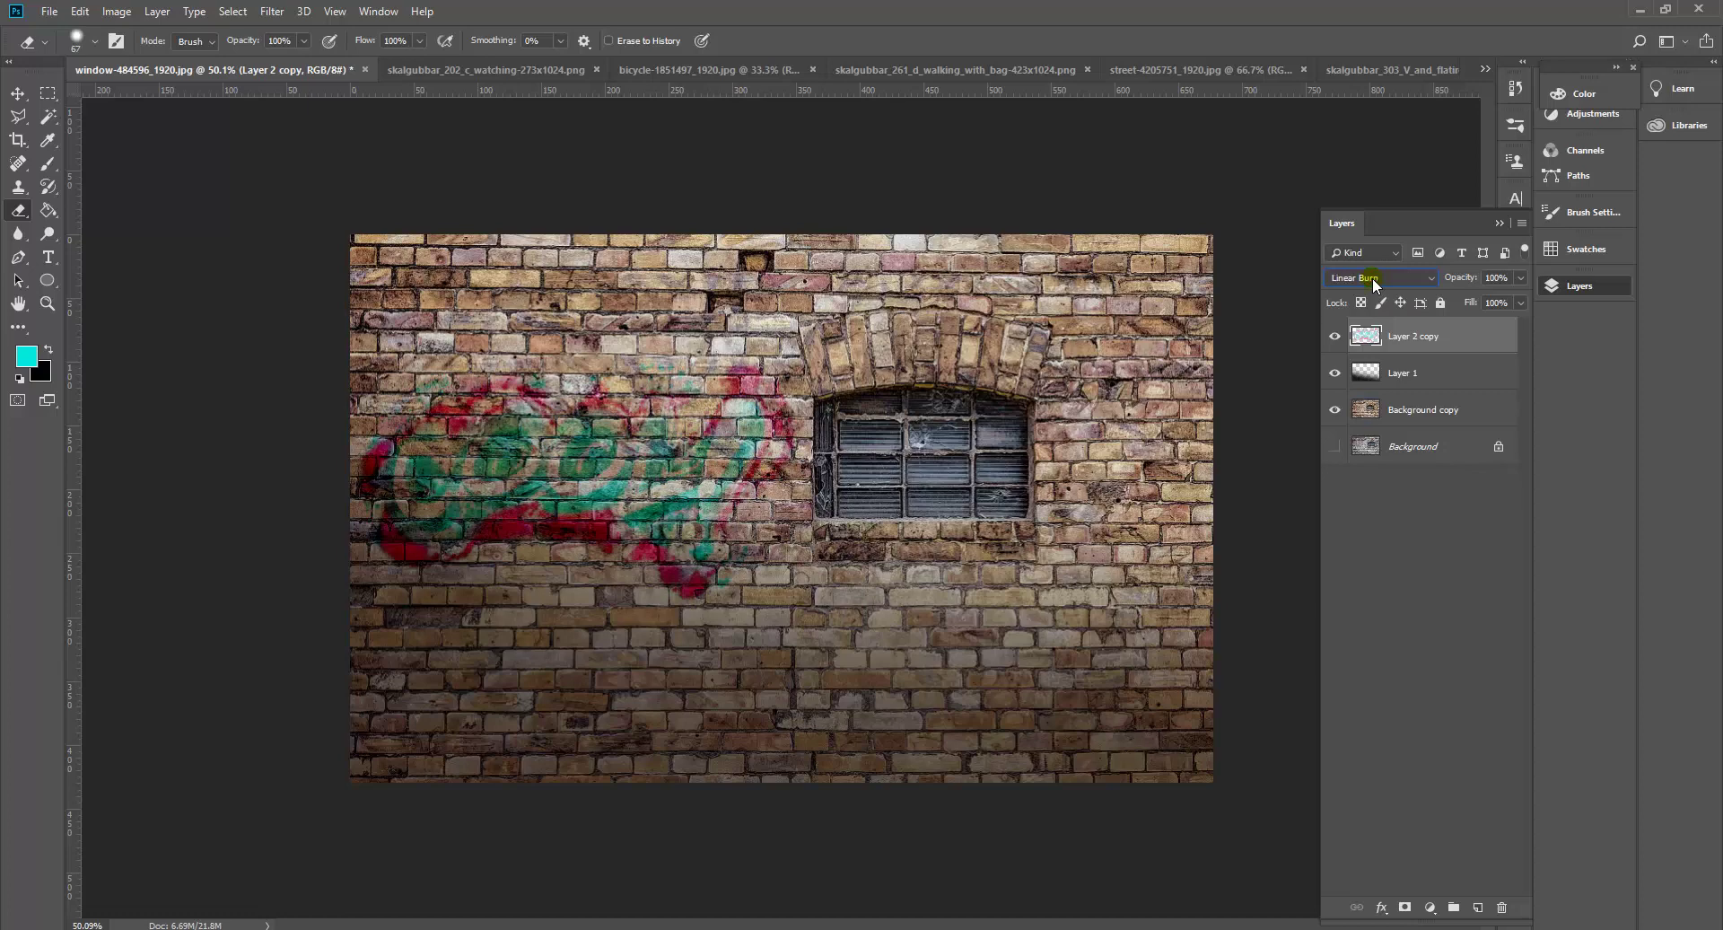
scroll(1375, 286, down, 4)
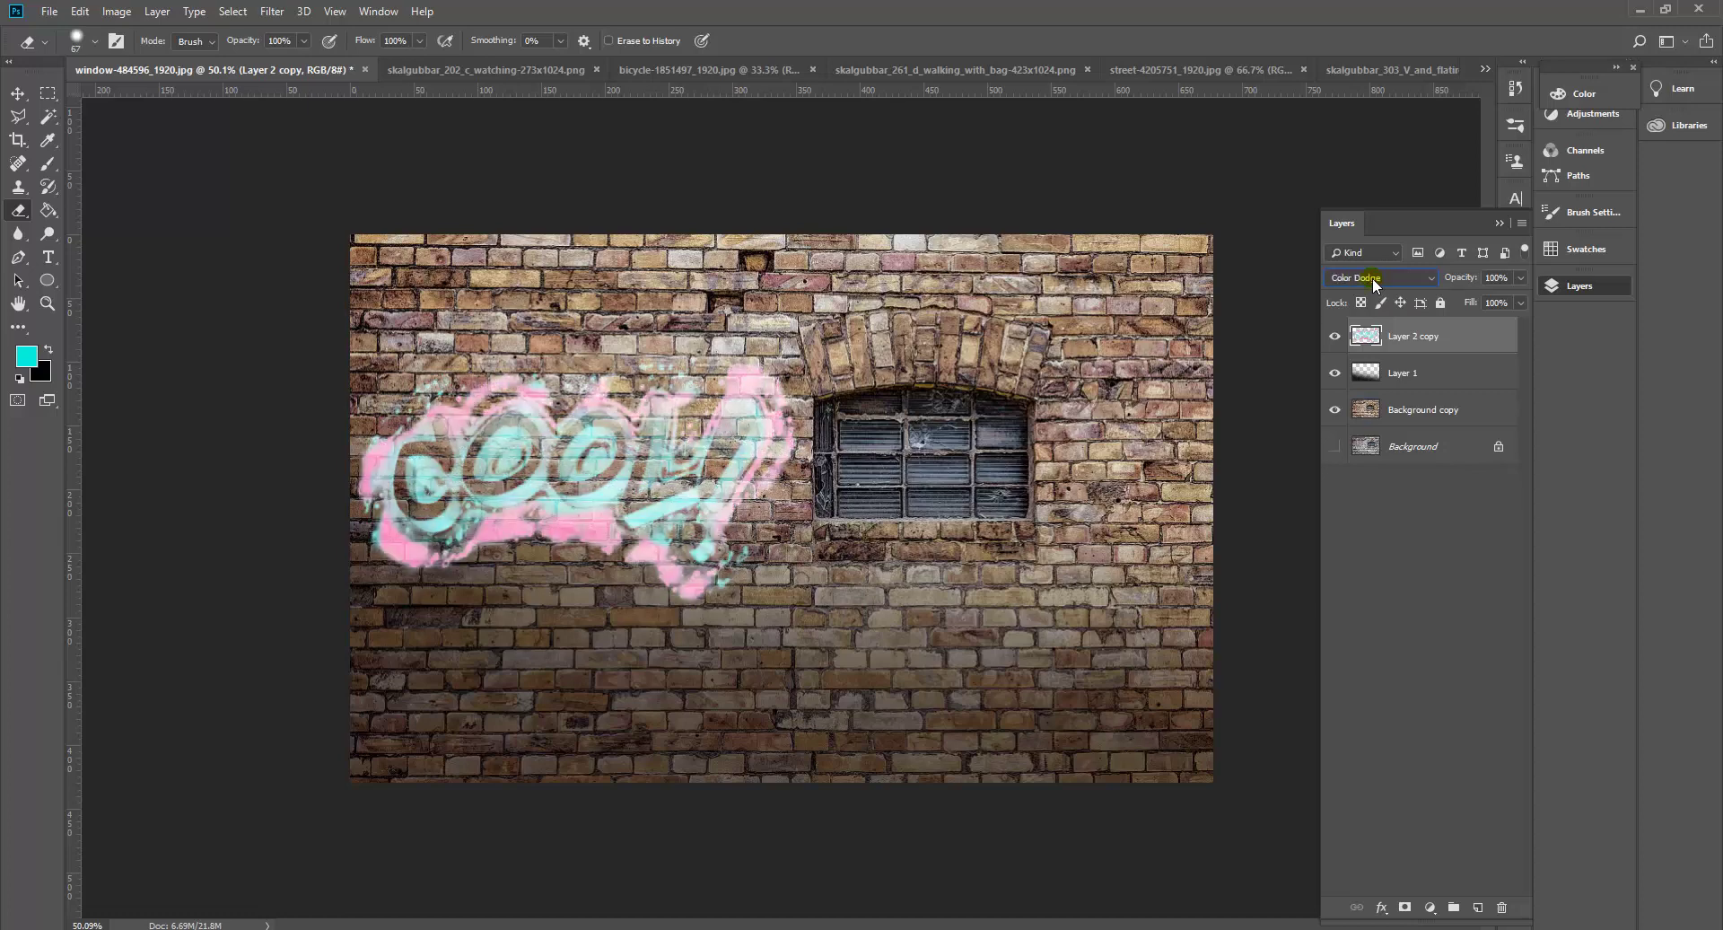
scroll(1375, 285, down, 3)
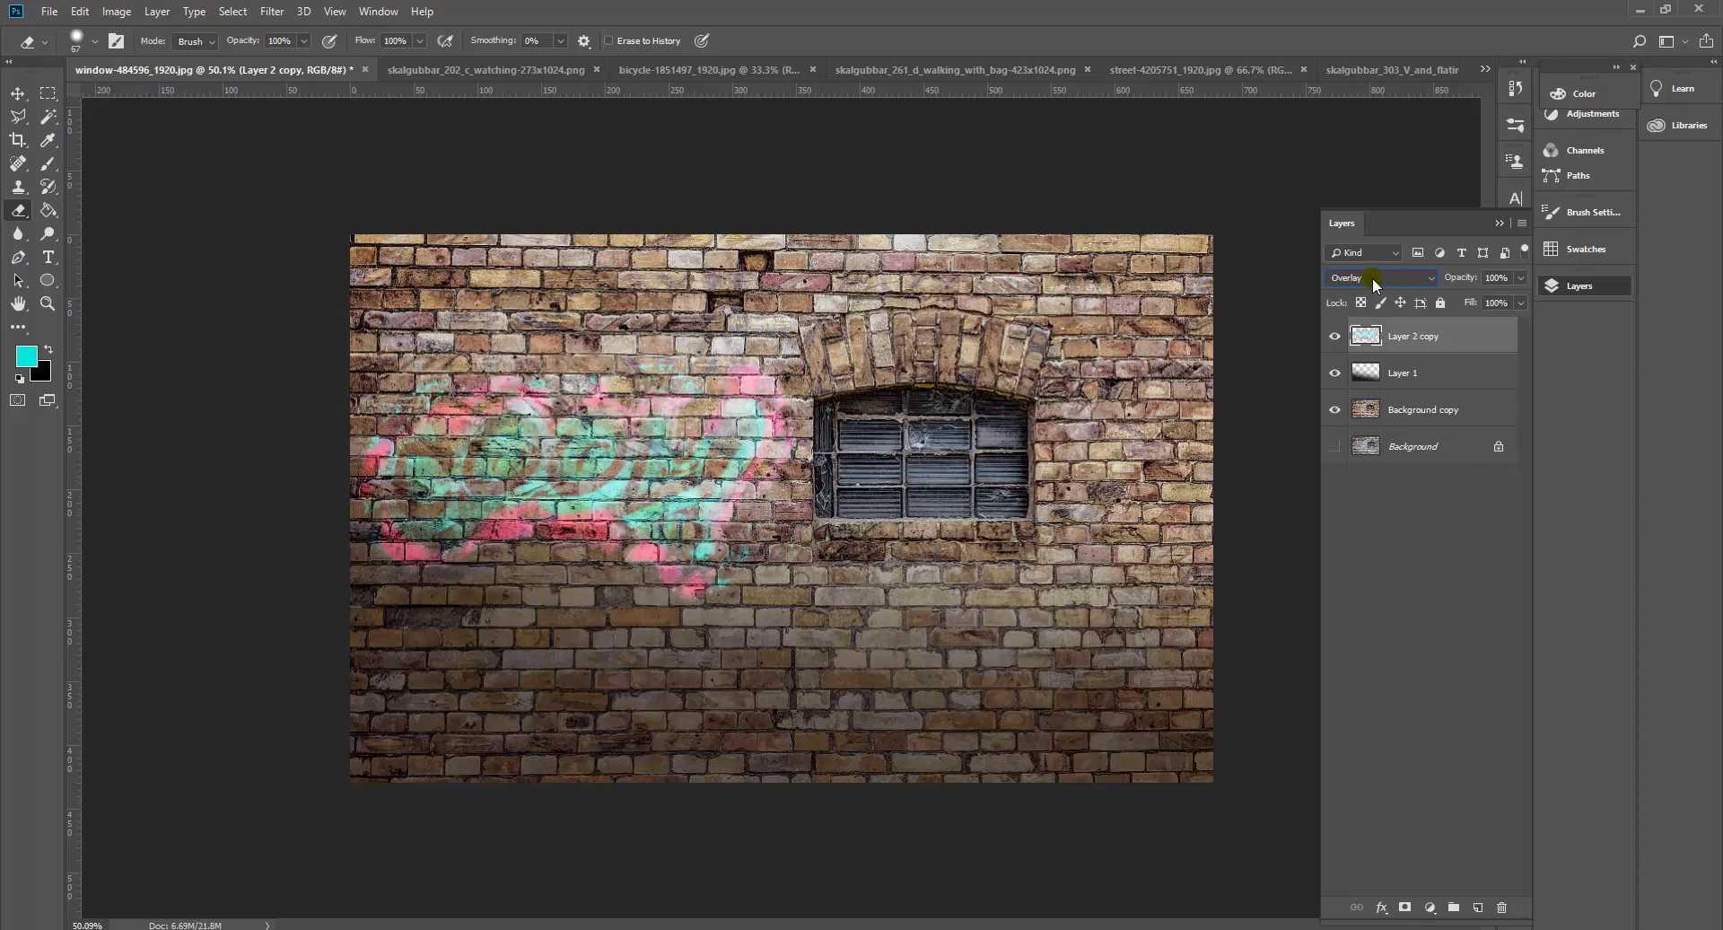
scroll(1376, 284, down, 4)
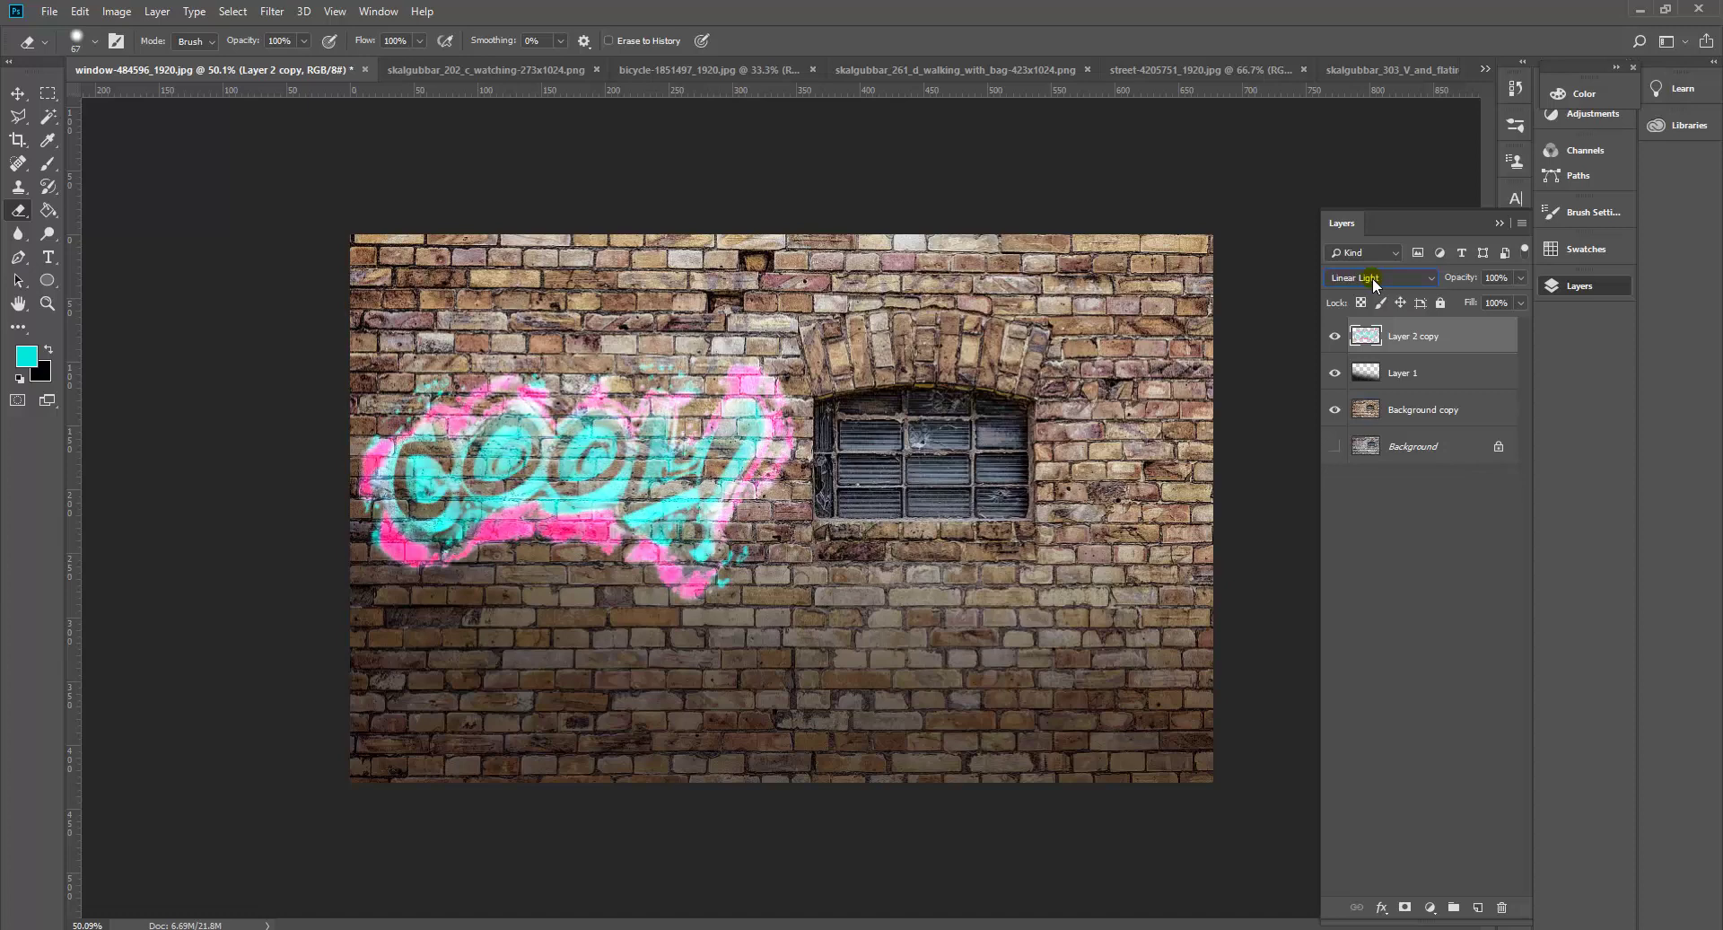
scroll(1376, 284, down, 3)
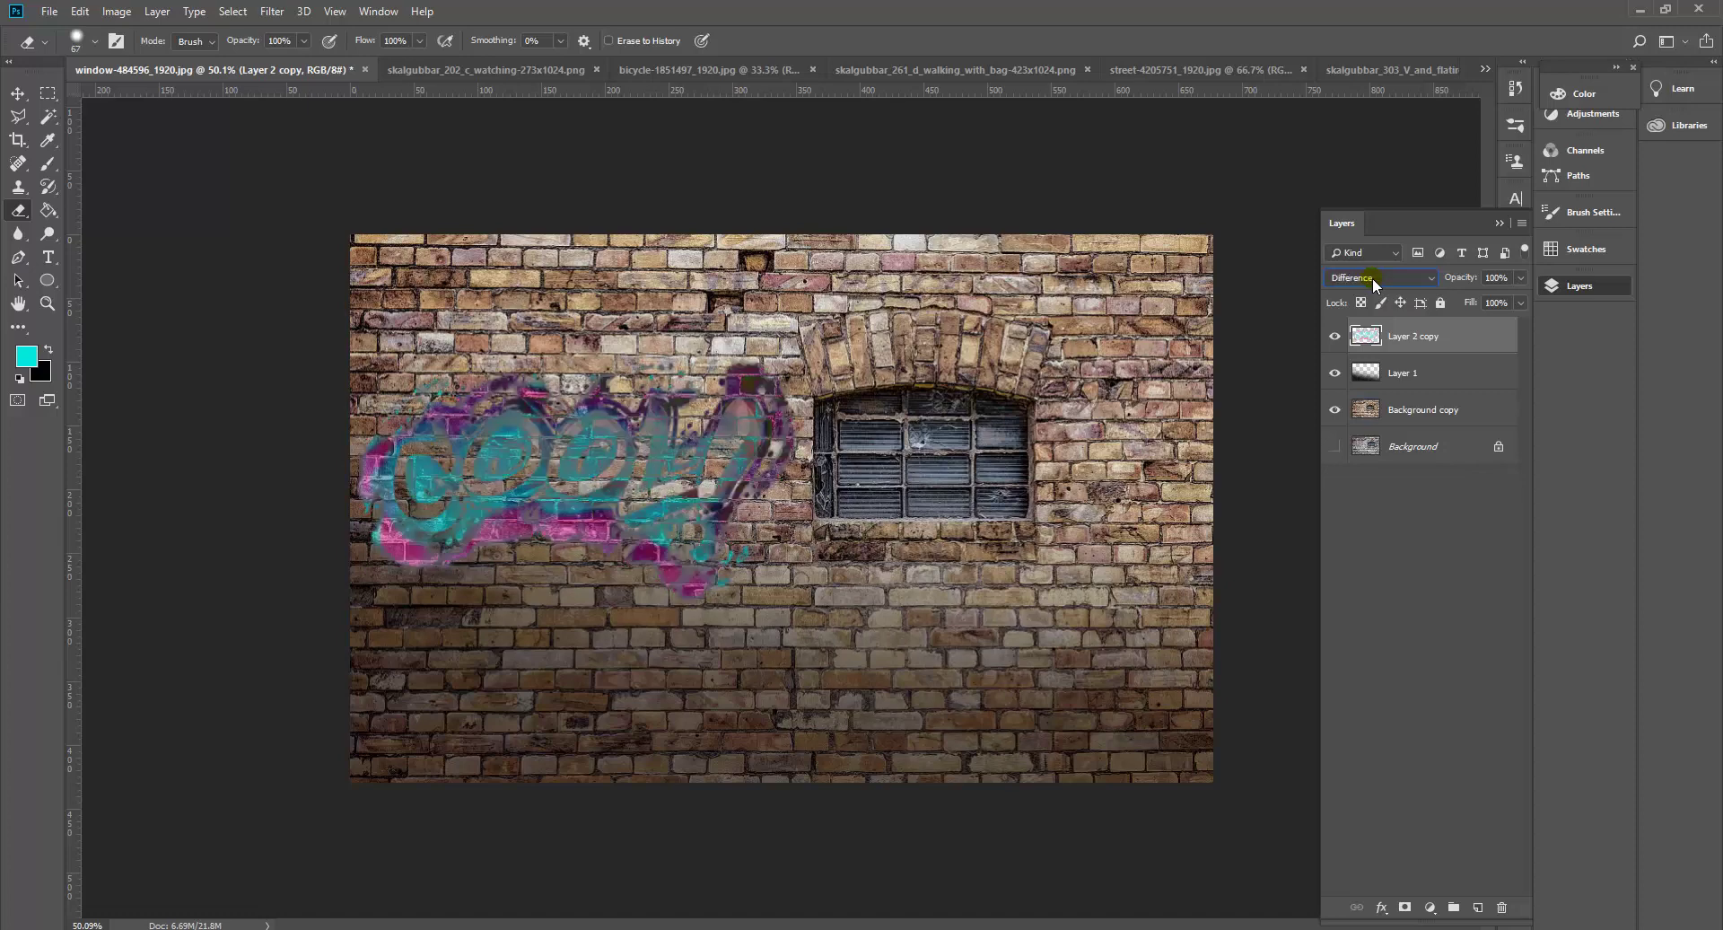
scroll(1376, 283, down, 1)
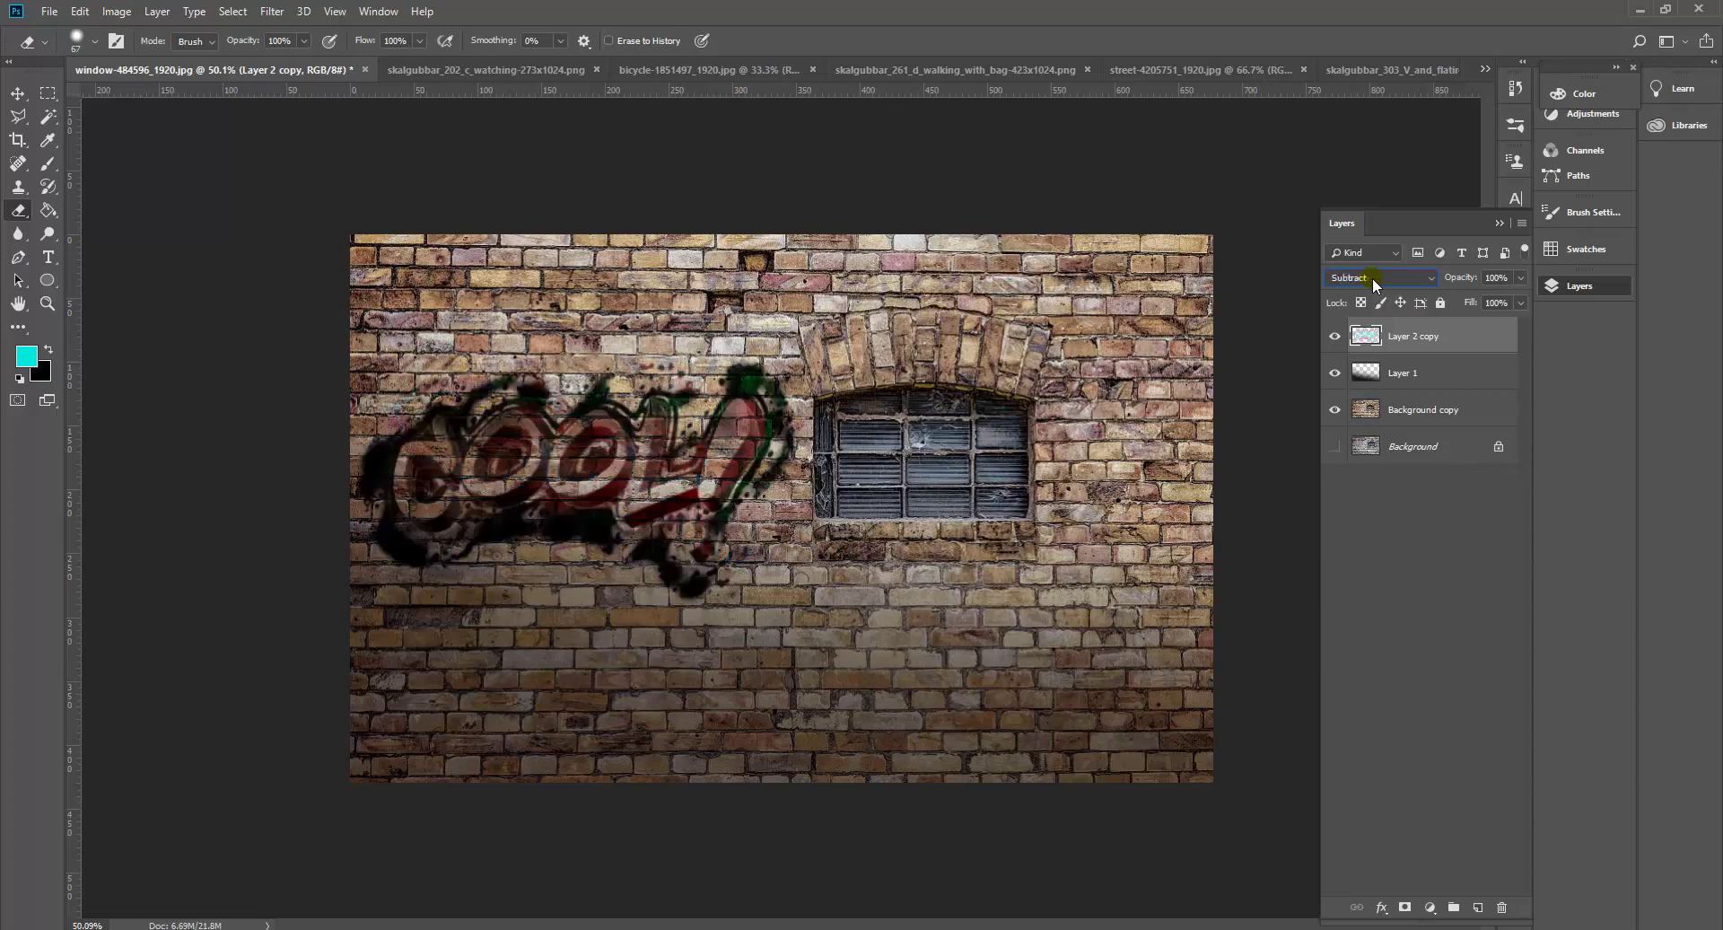
scroll(1376, 284, down, 2)
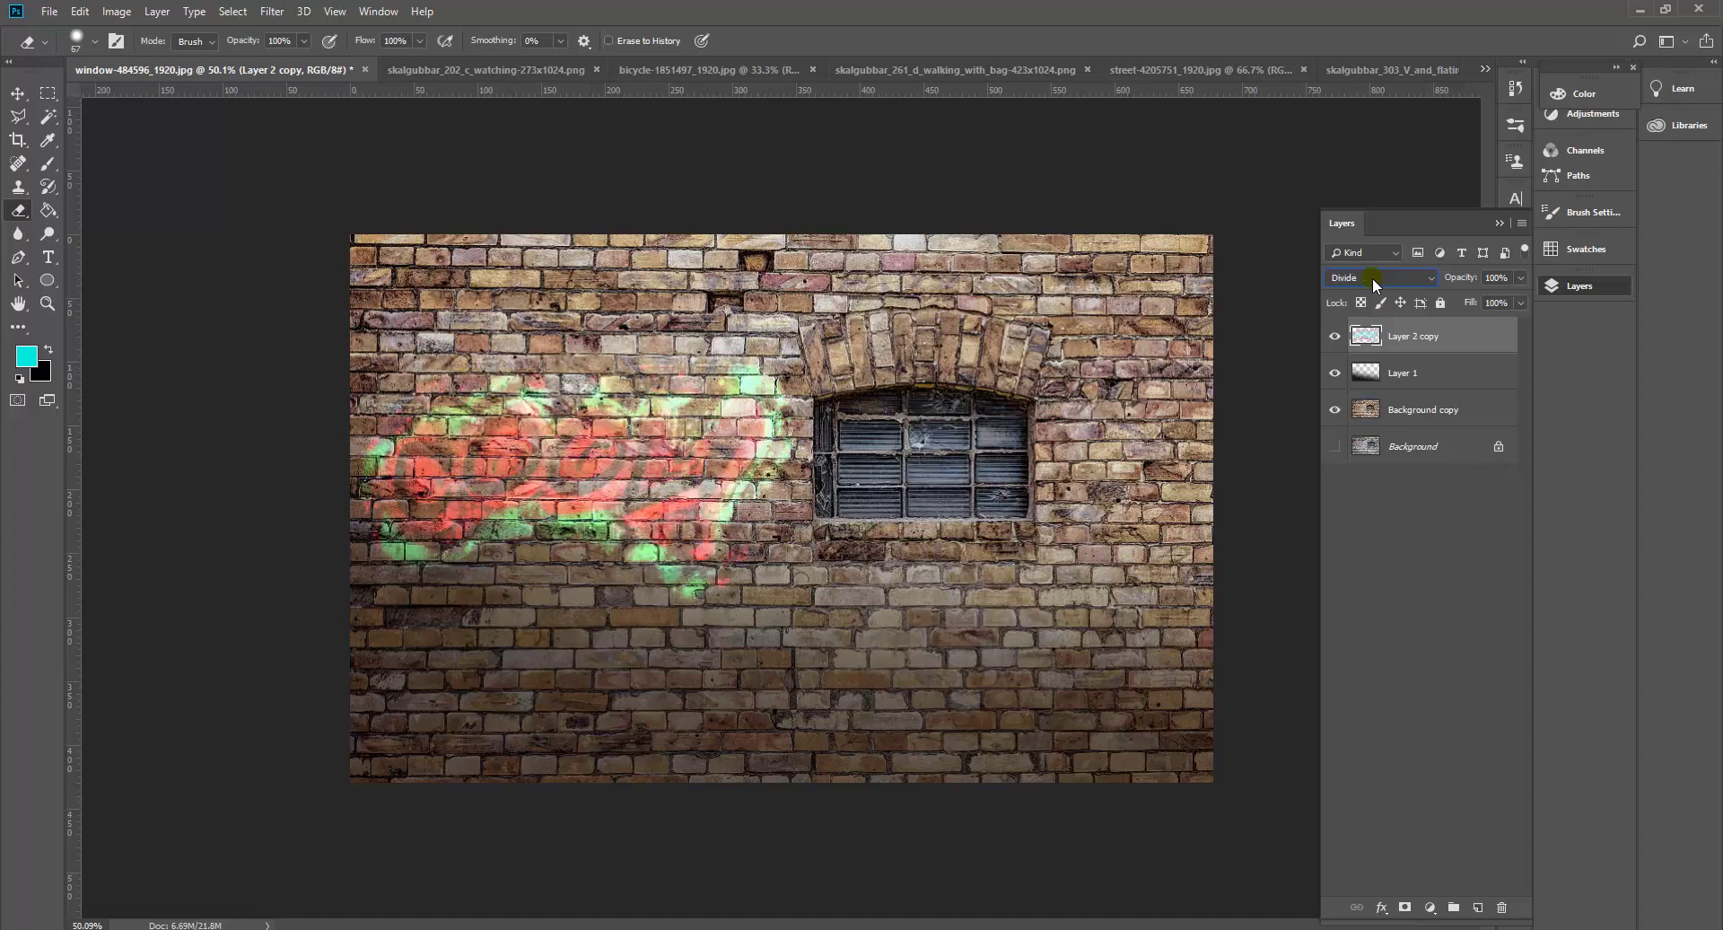
scroll(1375, 283, down, 2)
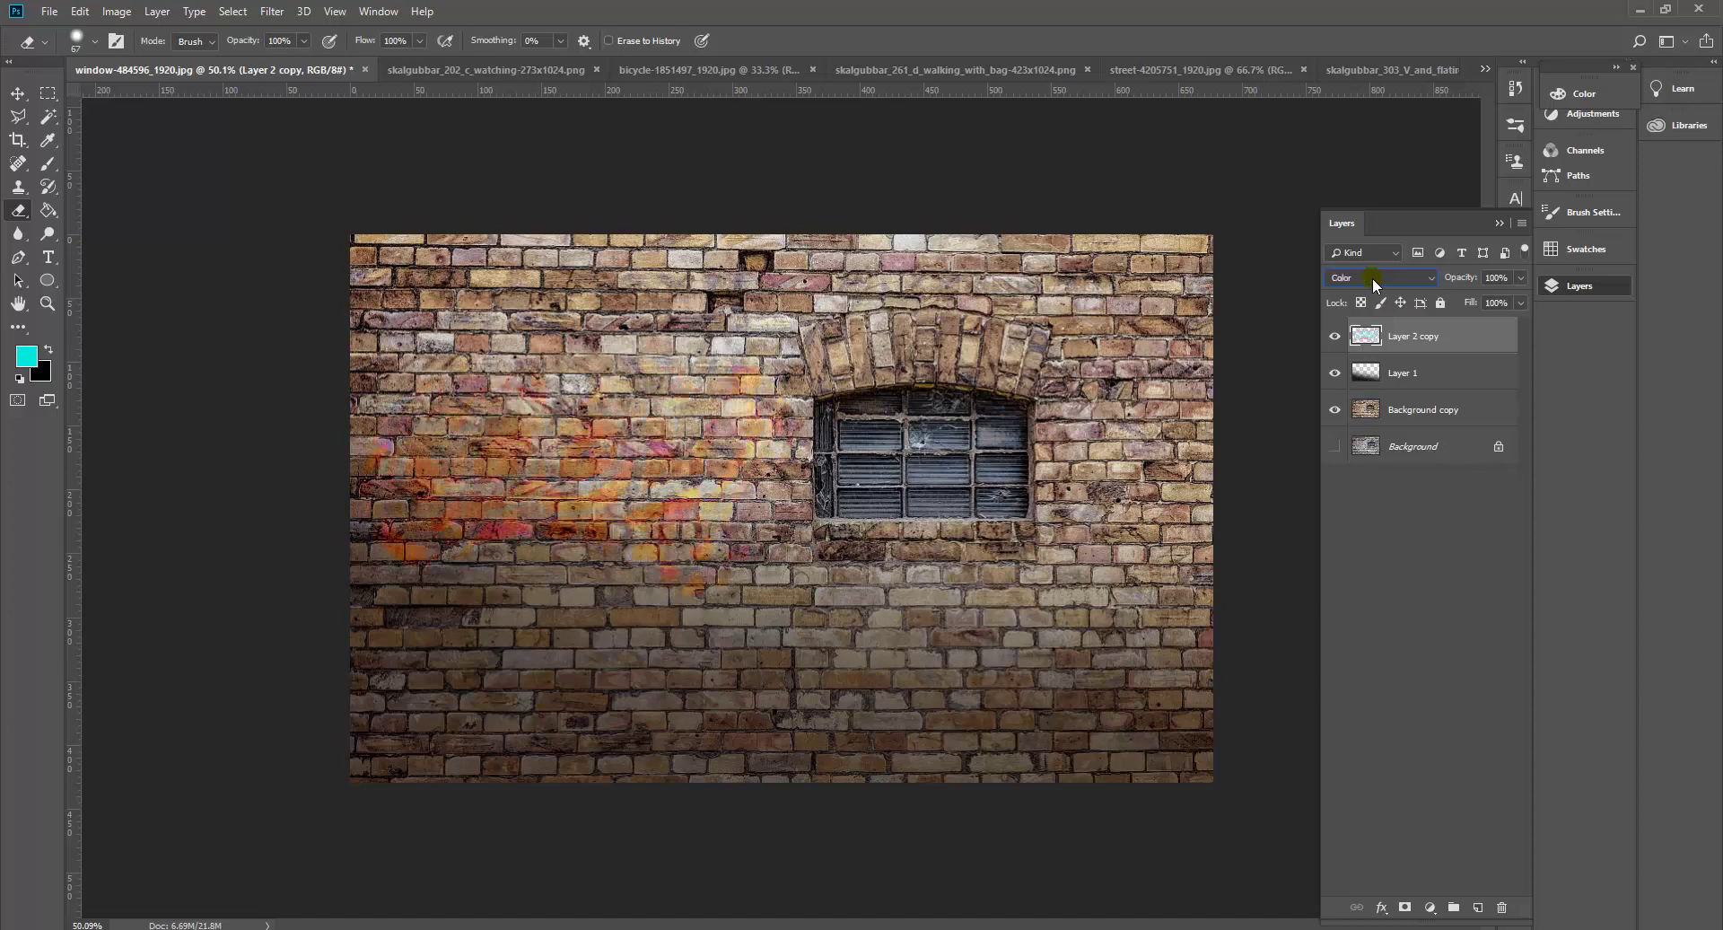
scroll(1376, 283, down, 1)
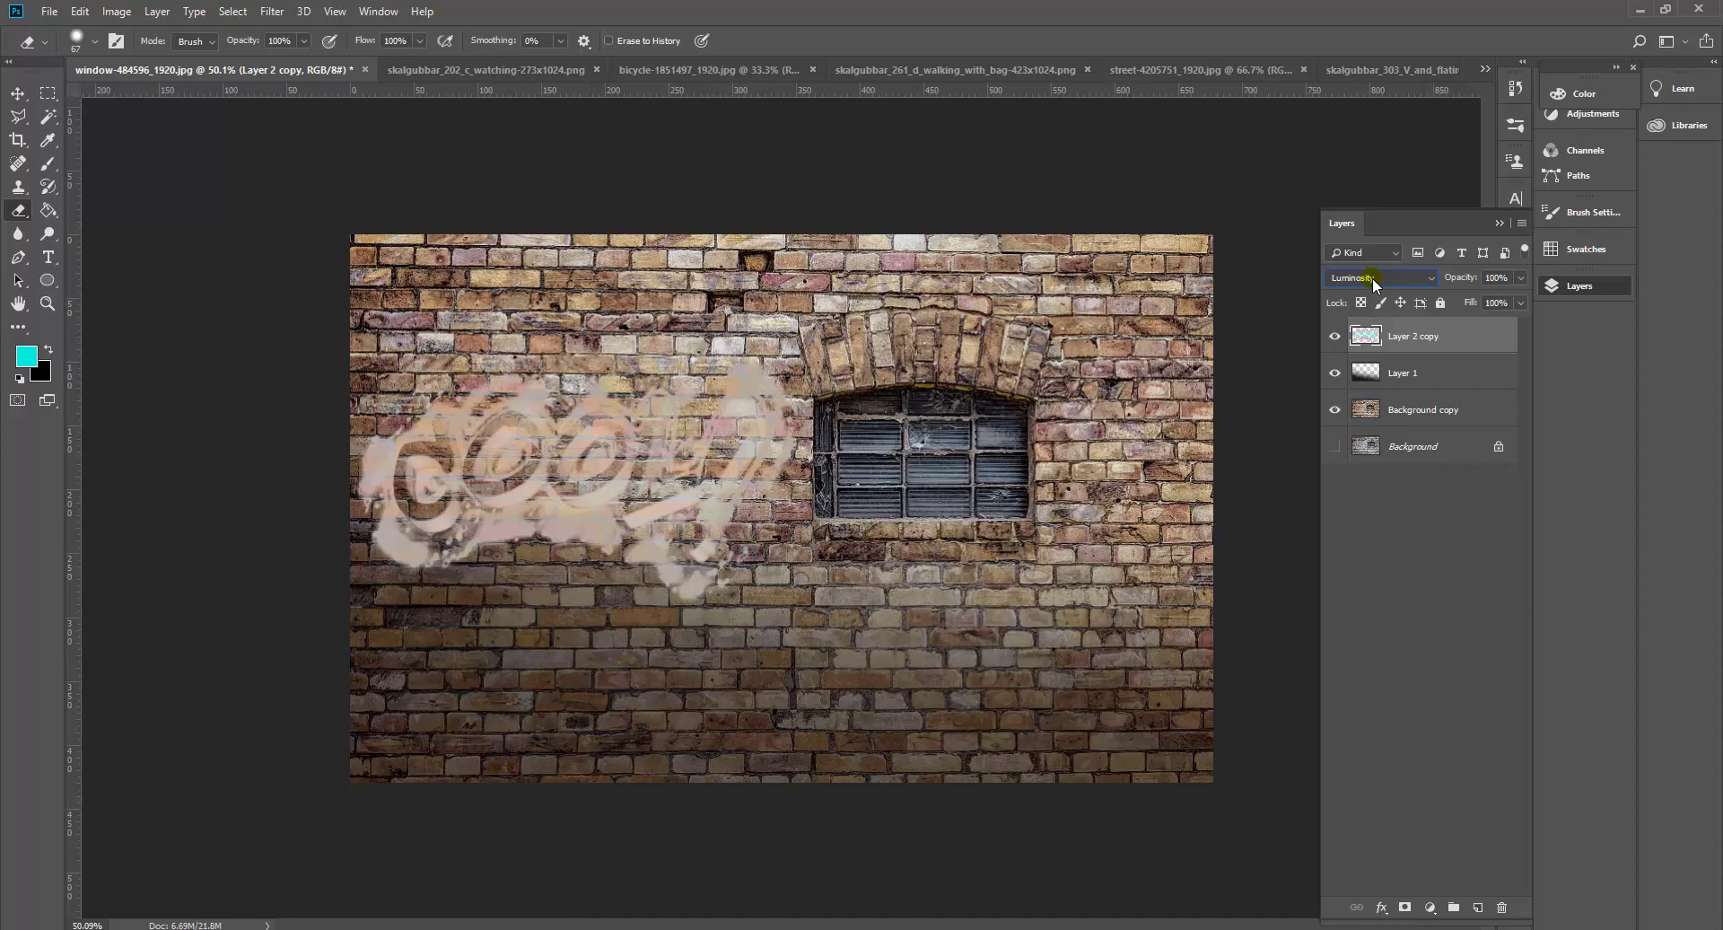
Go back through the blend modes for Layer 2 copy and set it to Color Burn.
scroll(1376, 283, up, 6)
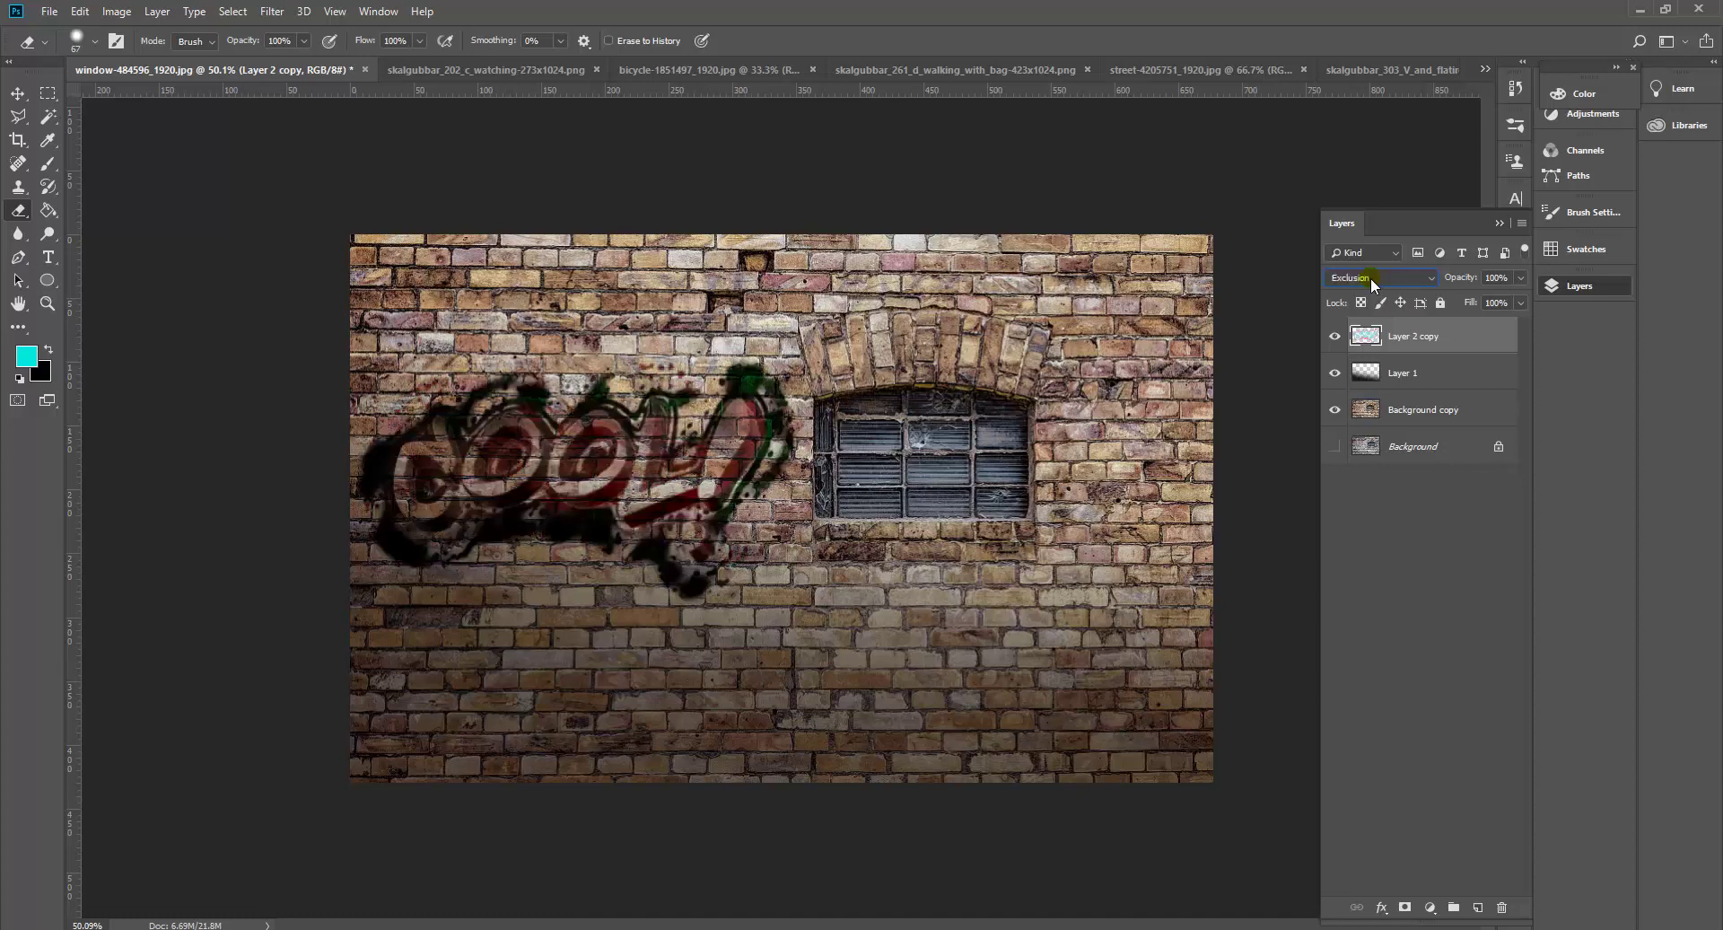
scroll(1373, 284, up, 5)
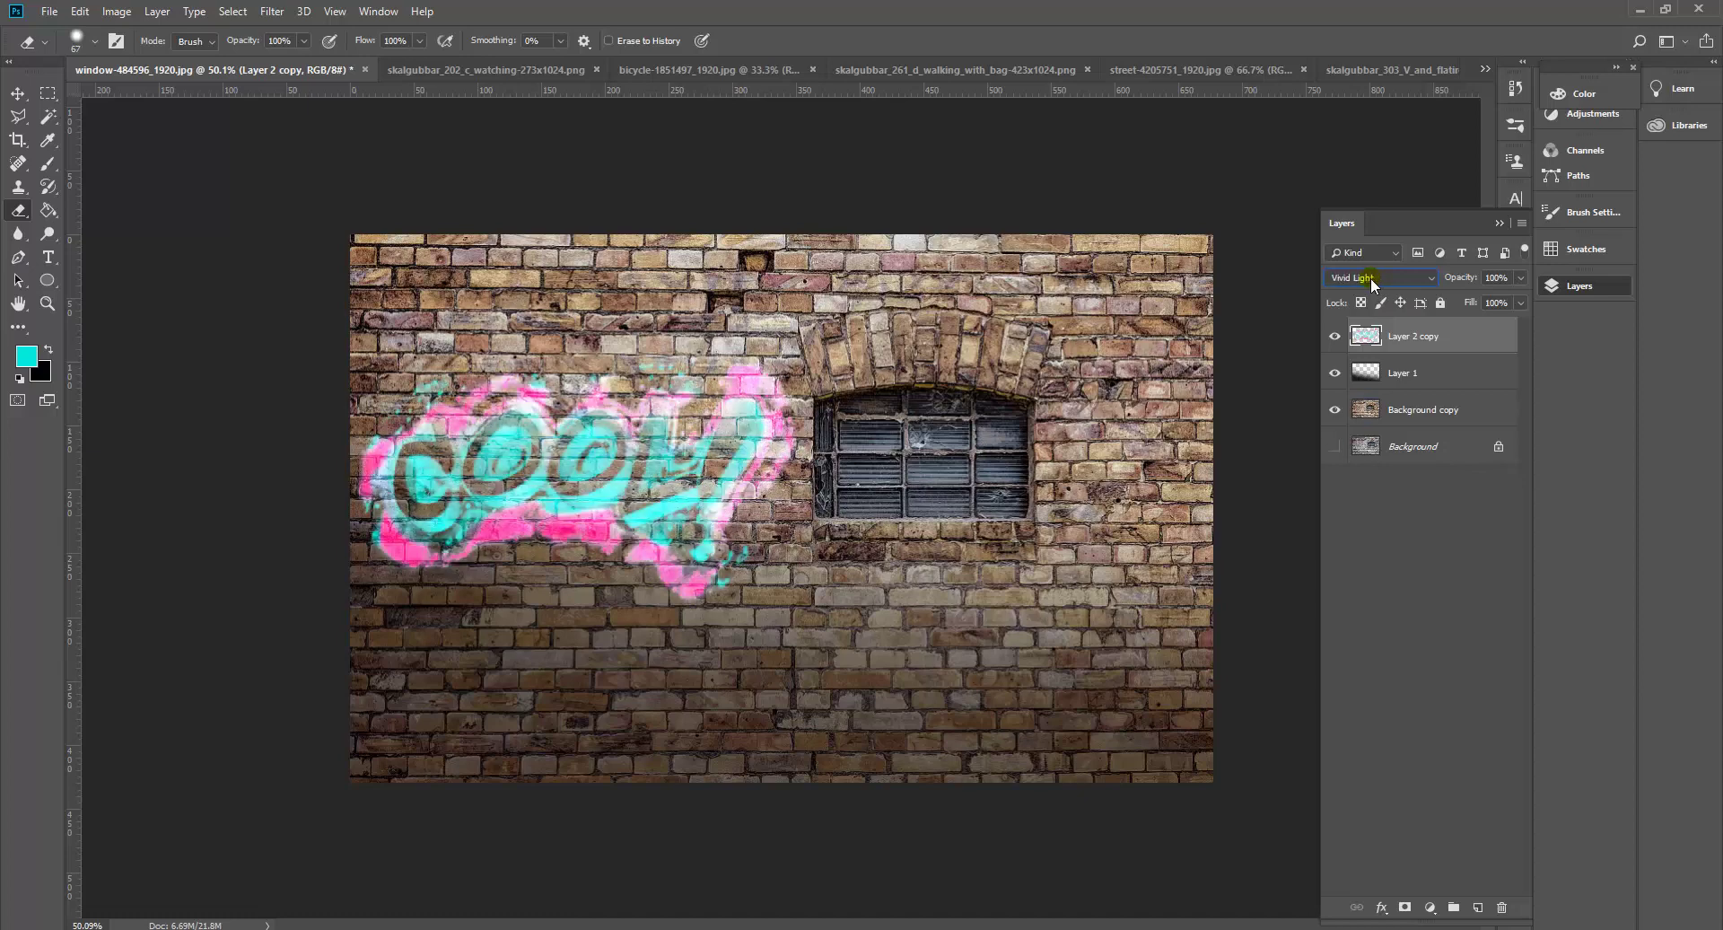
scroll(1373, 284, up, 3)
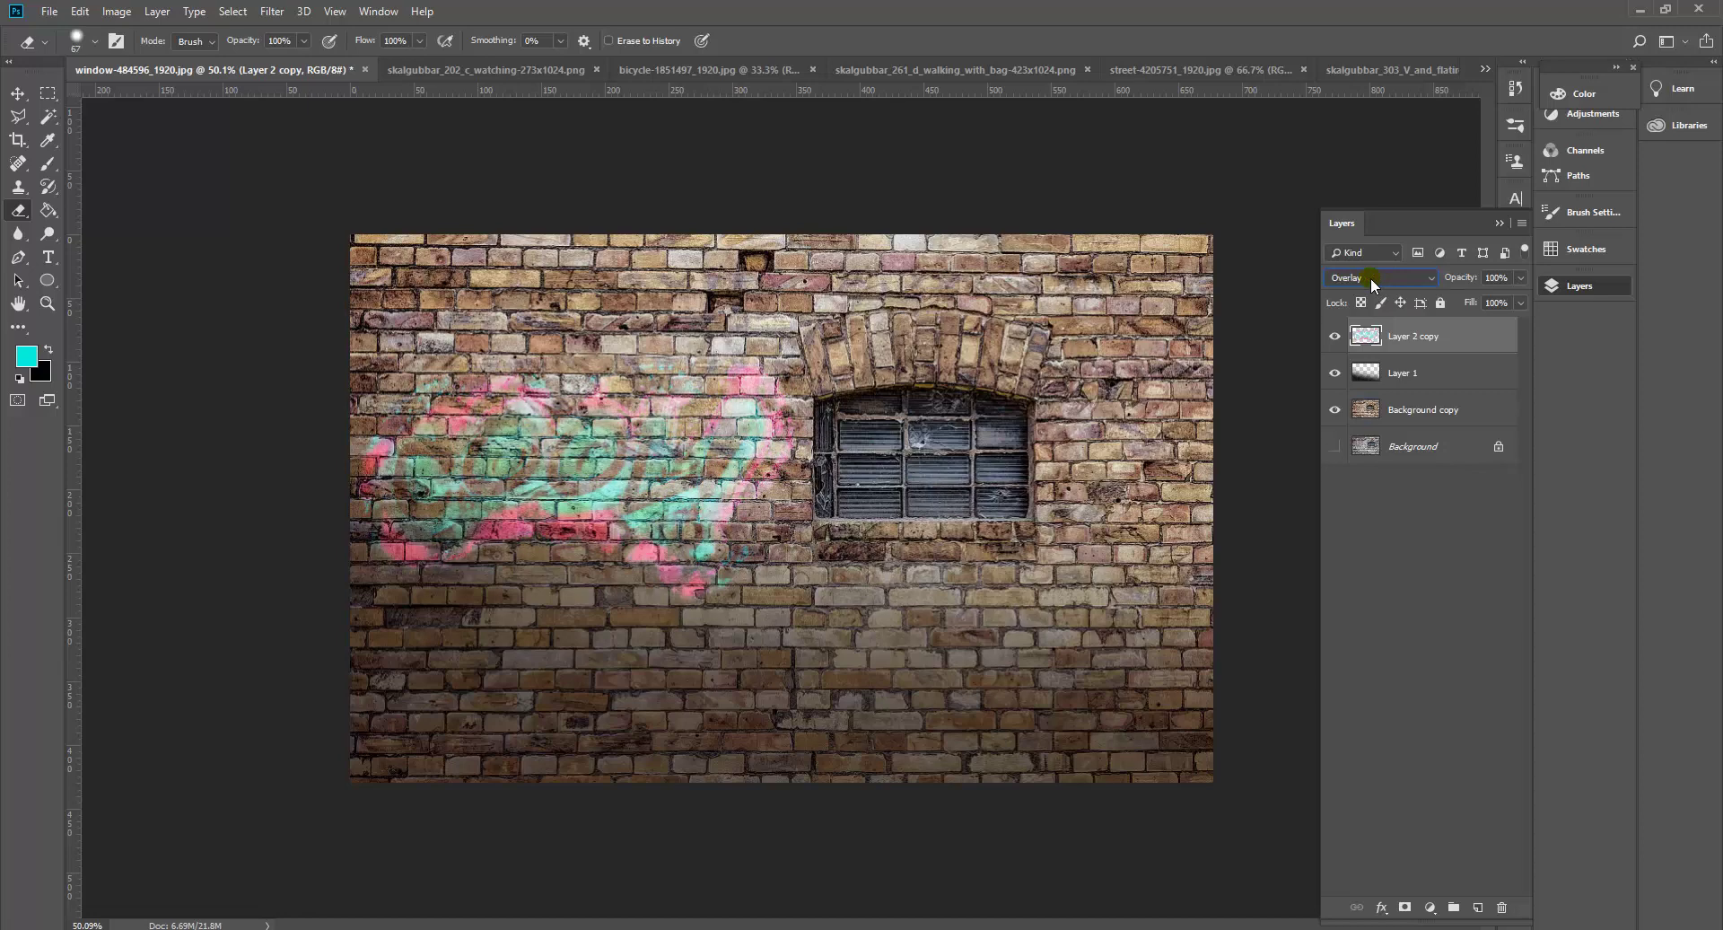
scroll(1373, 284, up, 4)
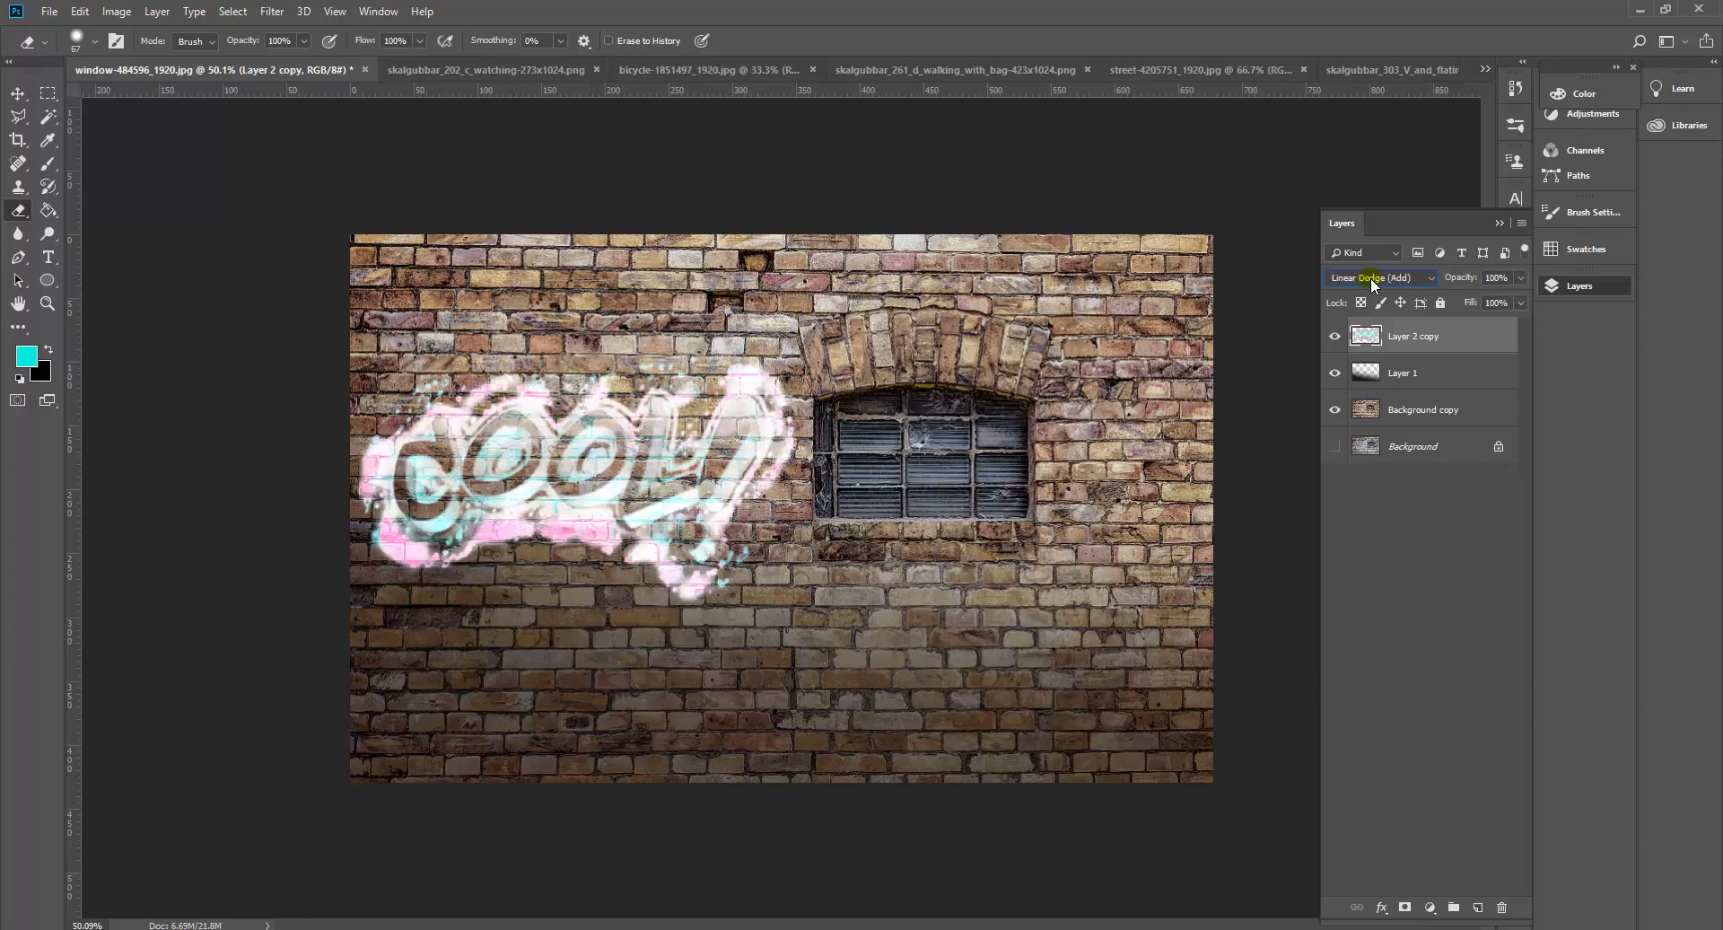
scroll(1373, 284, up, 1)
scroll(1373, 284, down, 2)
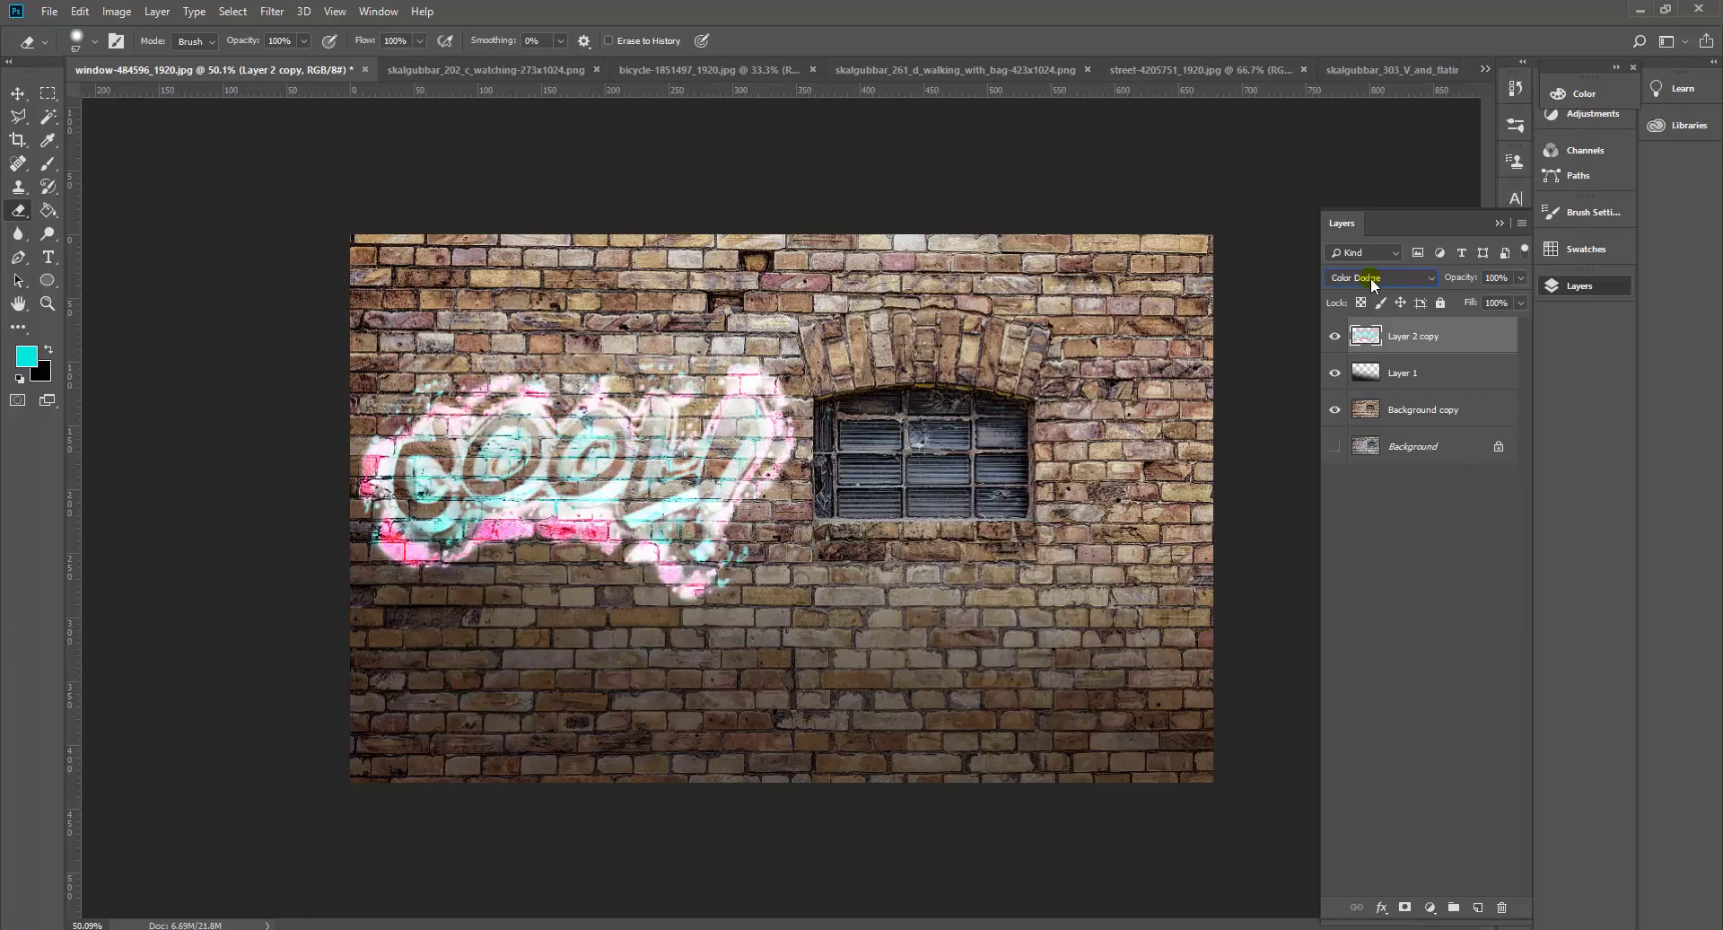
scroll(1373, 285, up, 1)
scroll(1373, 285, up, 4)
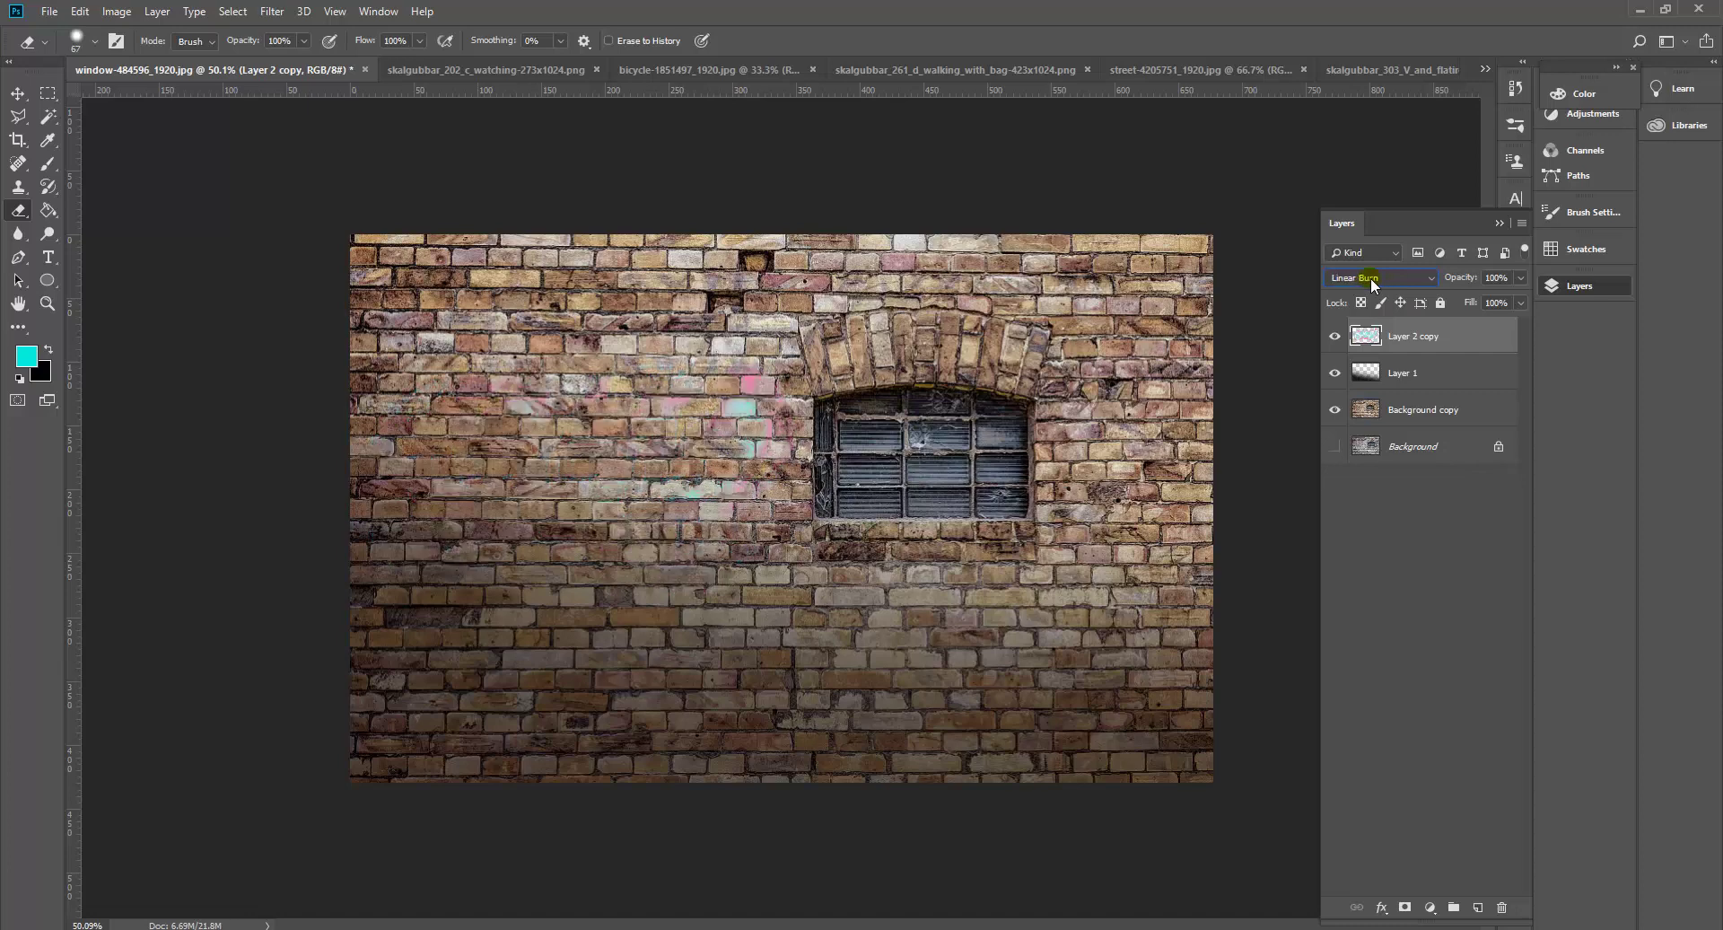
scroll(1373, 285, up, 1)
scroll(1373, 284, down, 1)
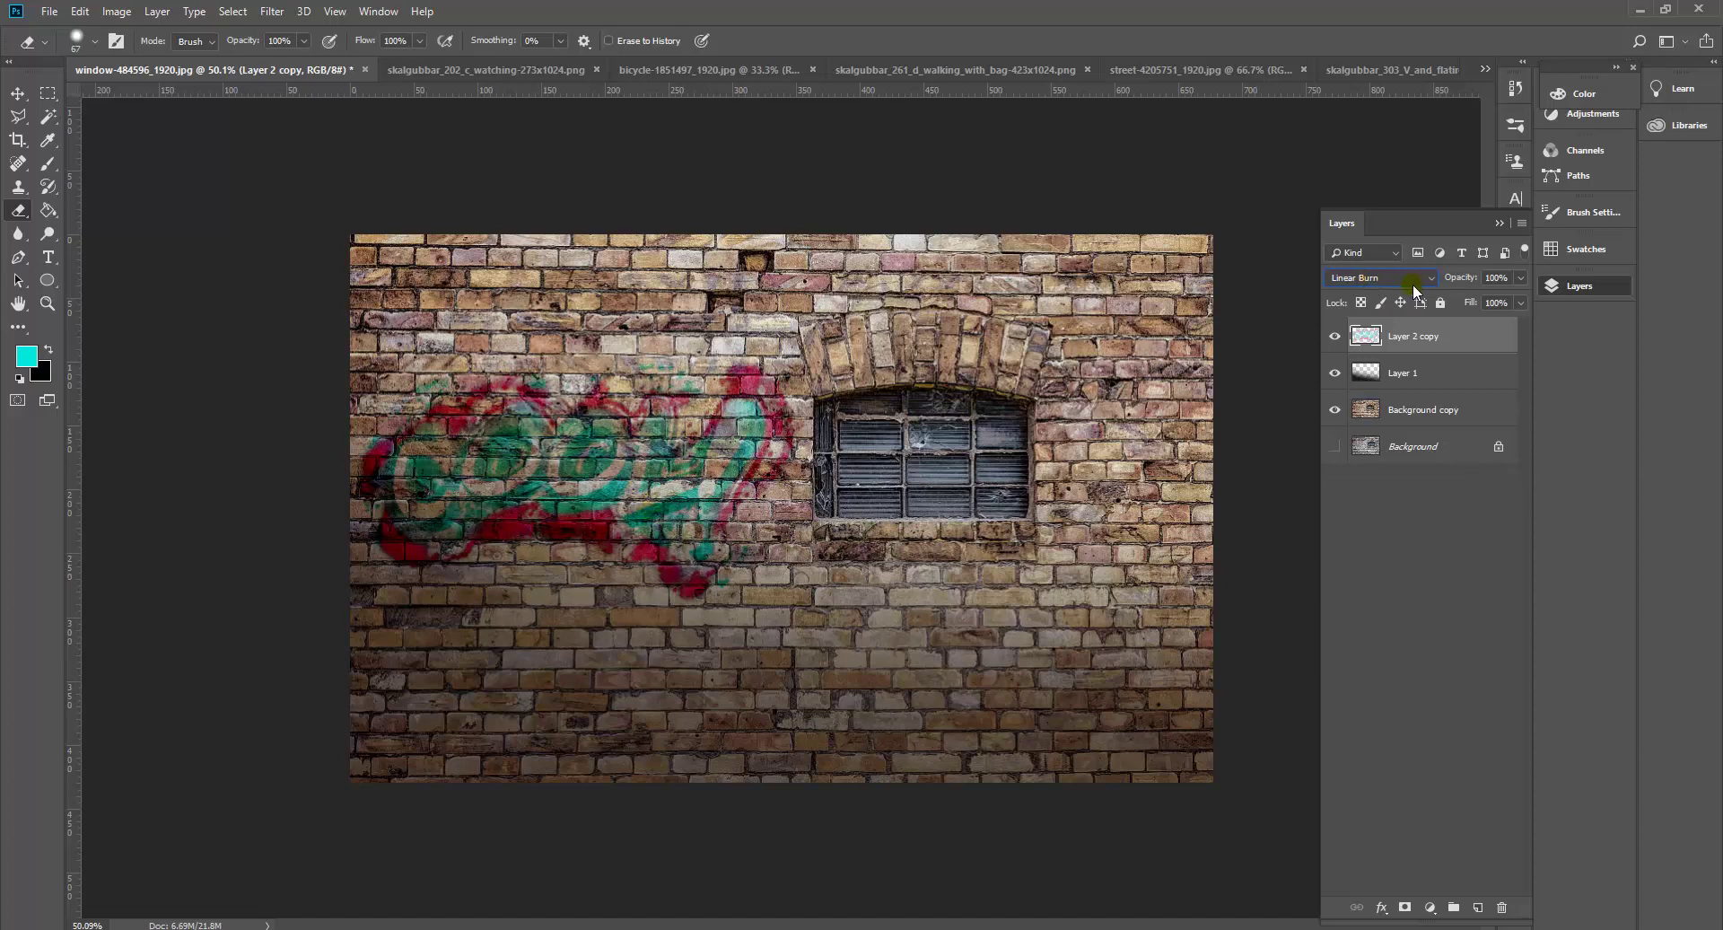
scroll(1404, 278, up, 1)
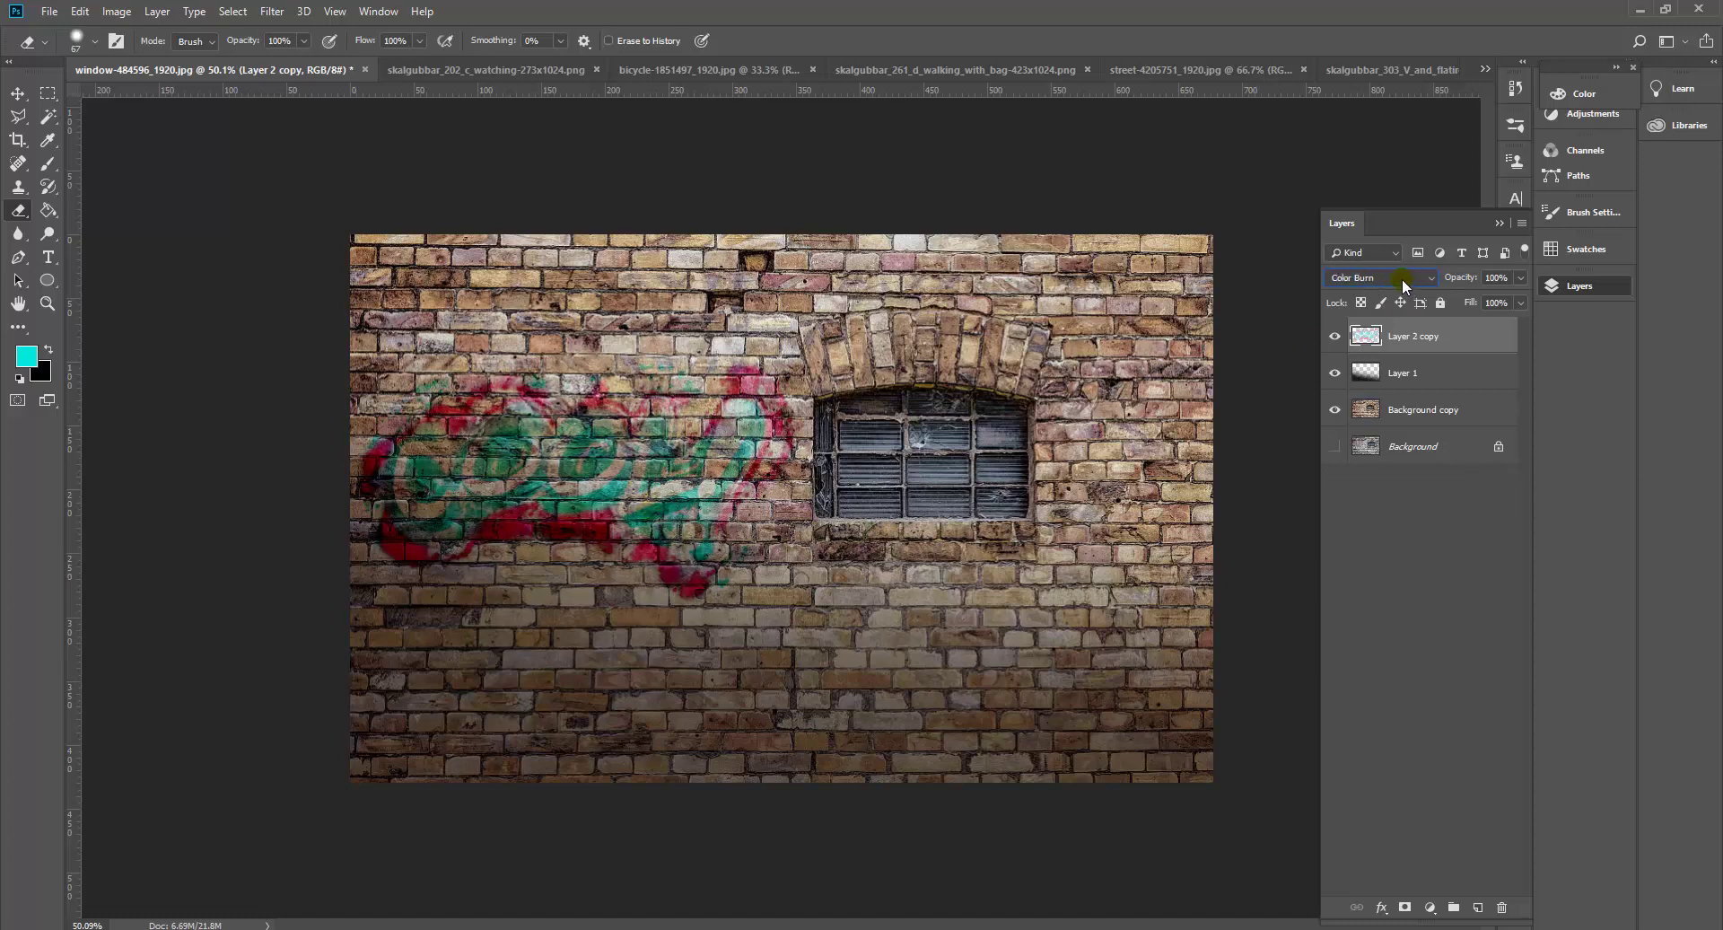
scroll(1401, 278, up, 1)
scroll(1402, 278, down, 1)
Duplicate the Color Burn graffiti layer and set the duplicate's blend mode to Normal.
drag(1436, 336, 1478, 906)
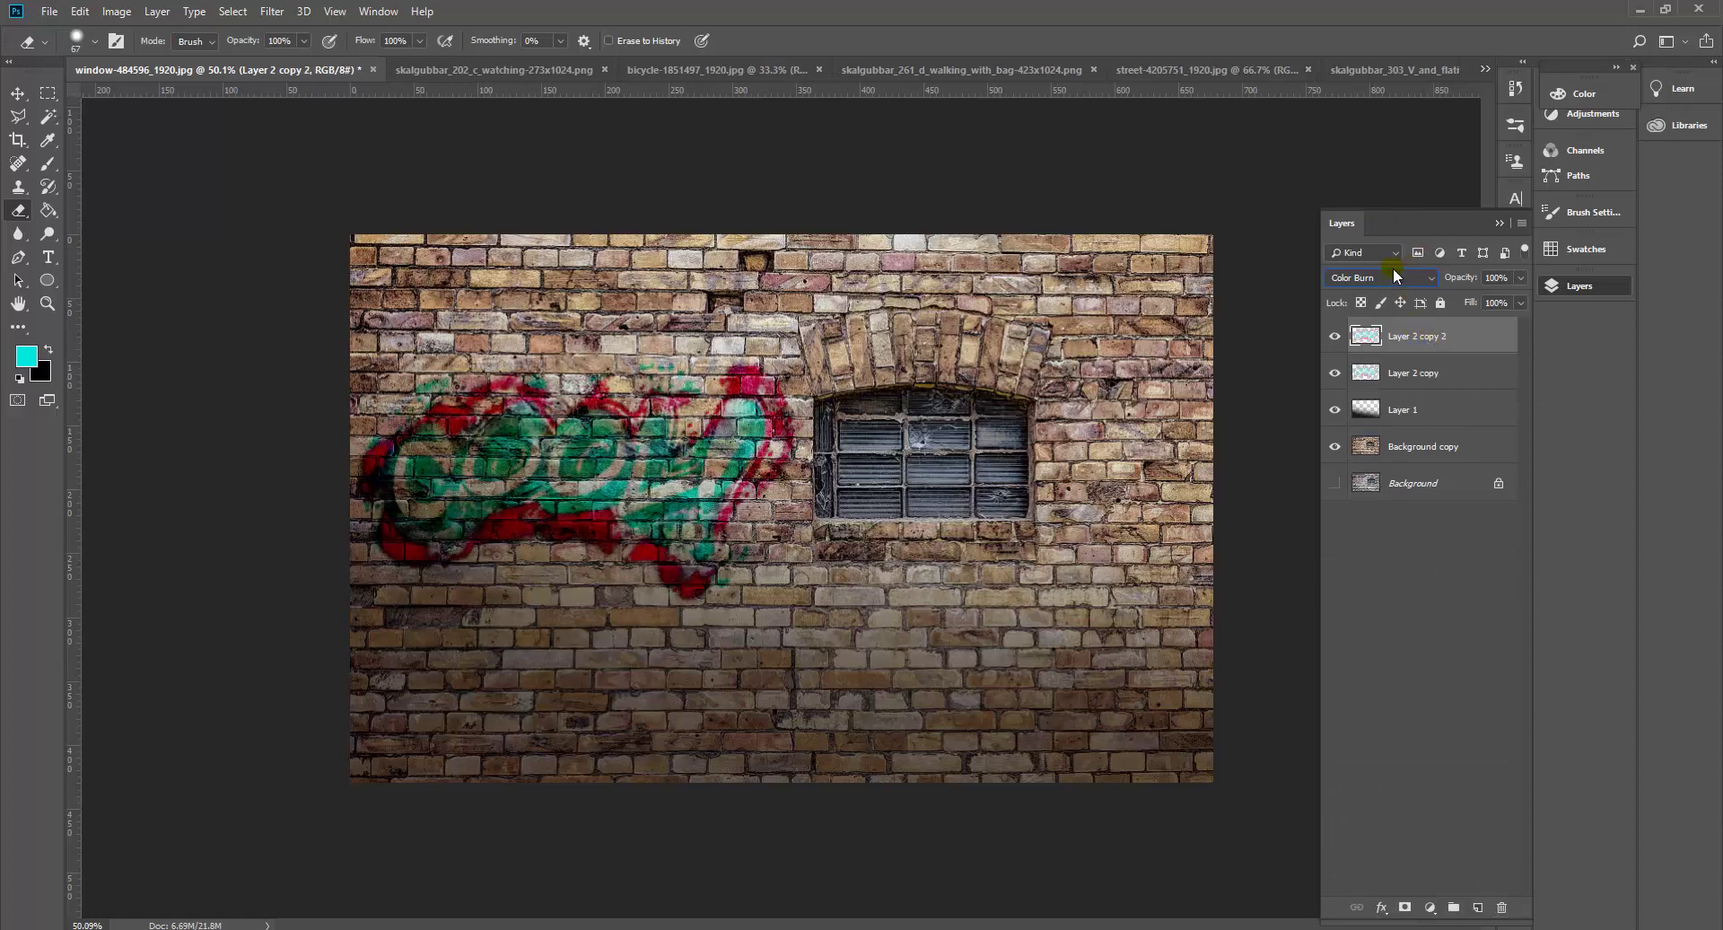
click(1390, 278)
click(1352, 295)
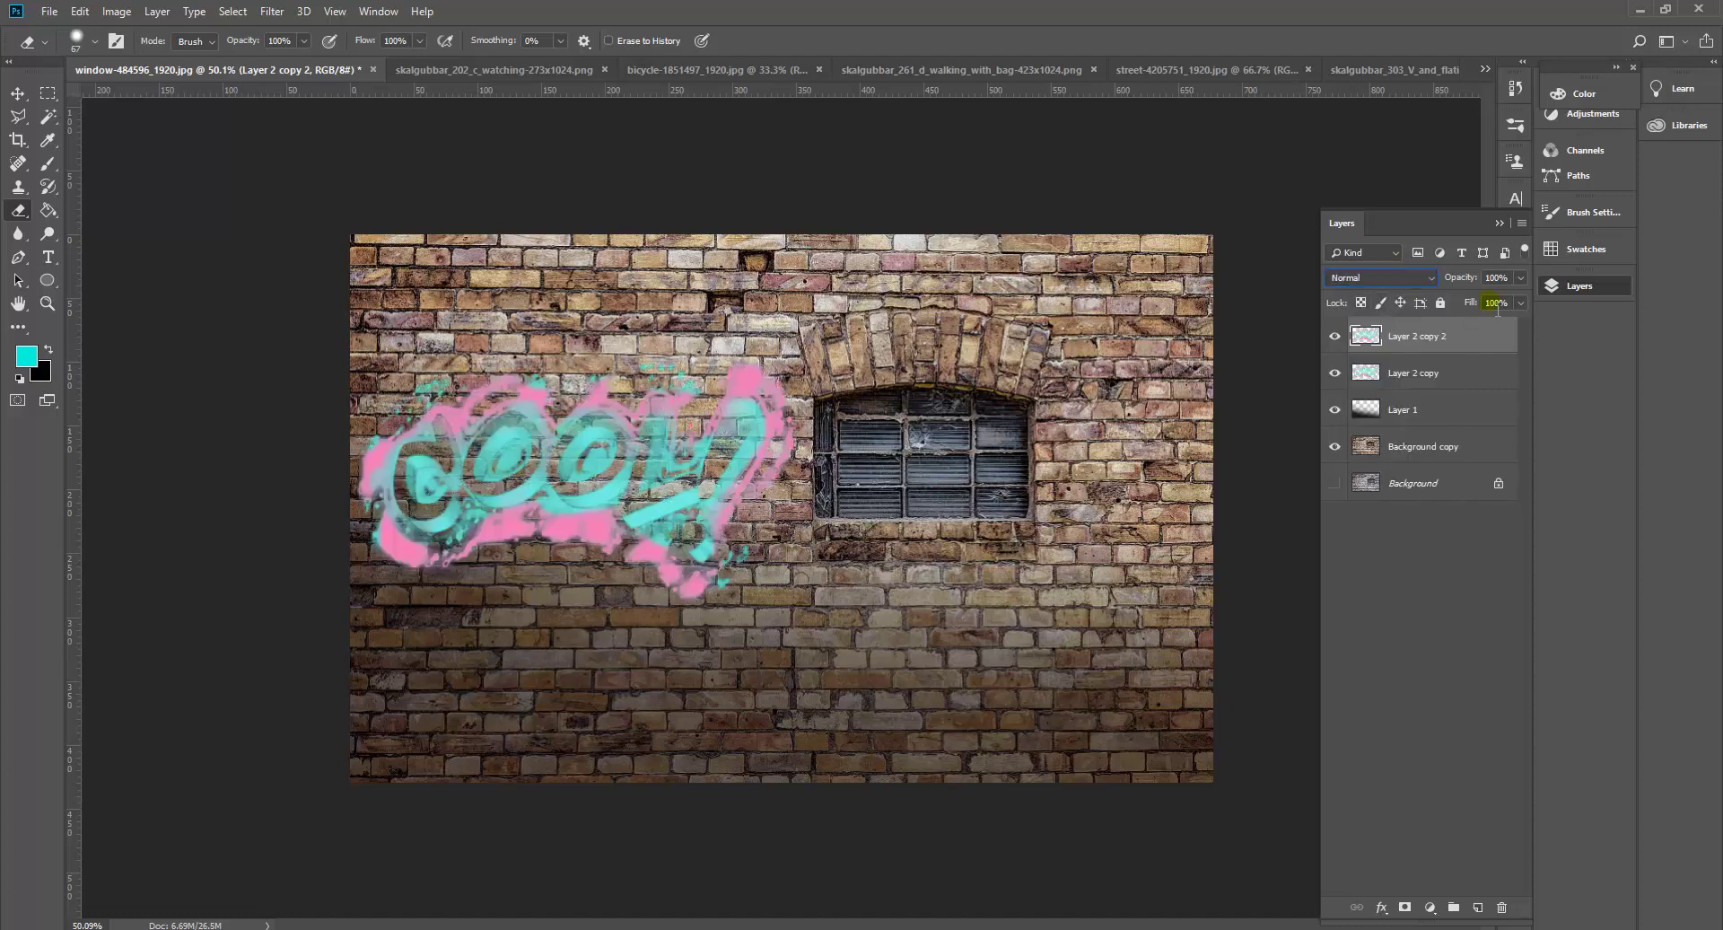
Lower the opacity of Layer 2 copy 2 to 49% and reduce its fill, then select Layer 2 copy.
click(1518, 278)
drag(1462, 294, 1483, 295)
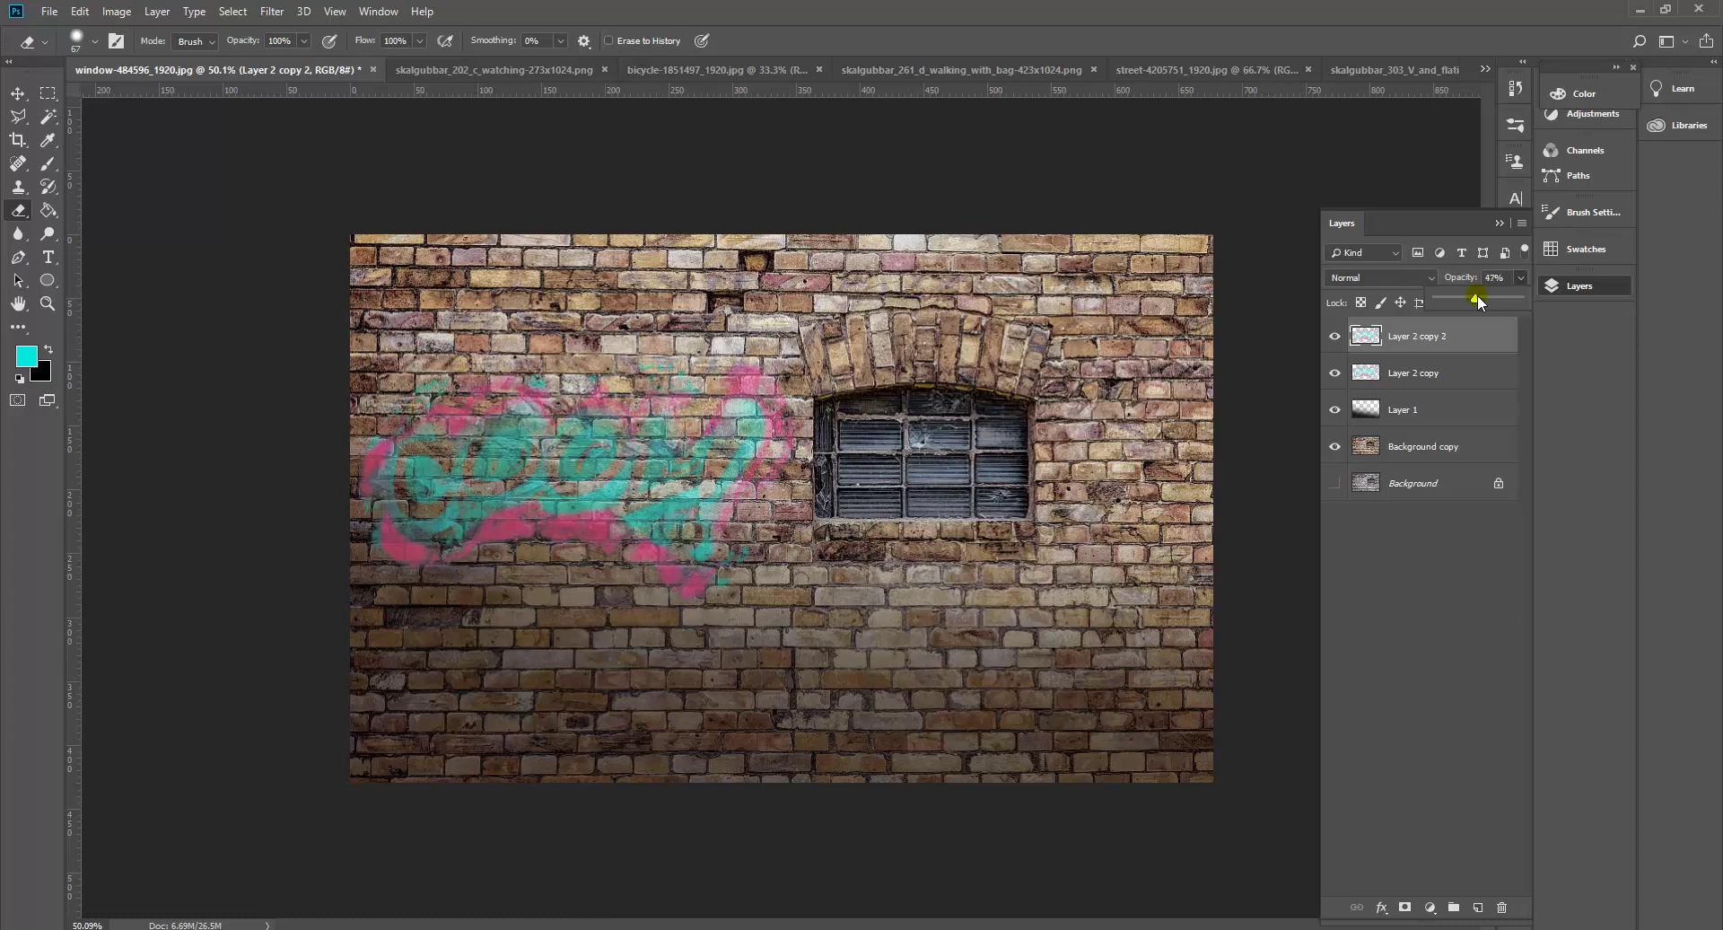
click(1526, 288)
click(1520, 306)
drag(1490, 319, 1477, 327)
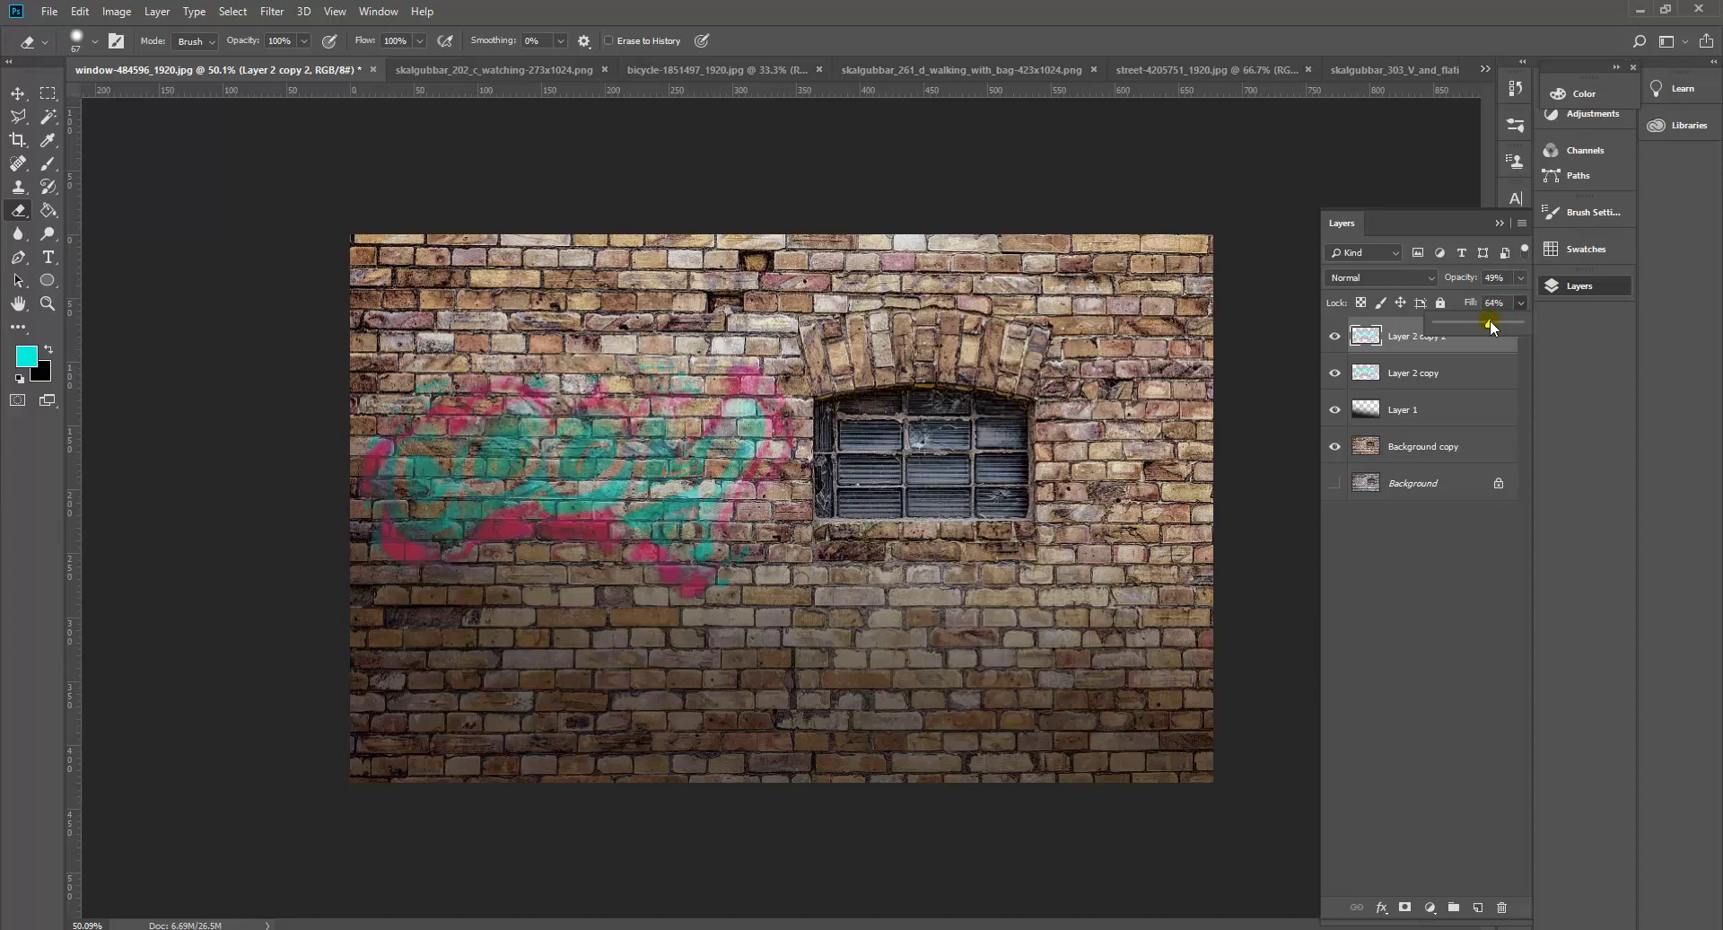
click(1416, 356)
click(1427, 375)
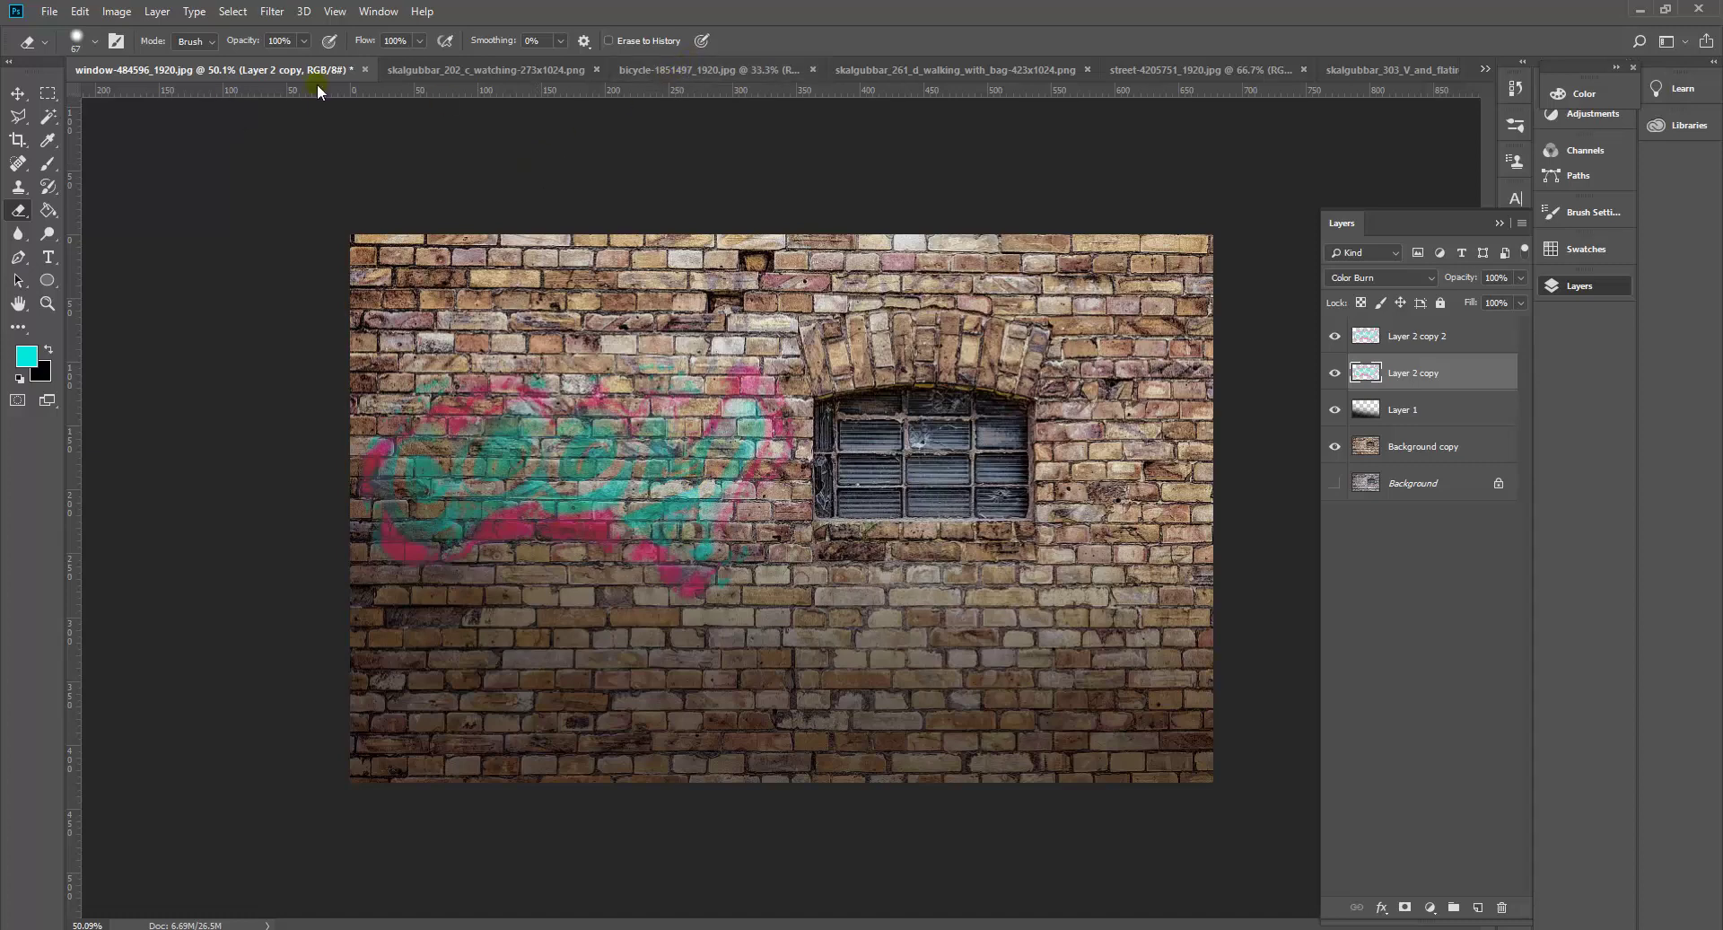
Select and copy the whole skalgubbar_202_c_watching image of the hooded person and paste it into the window-484596_1920.jpg brick wall document.
click(450, 72)
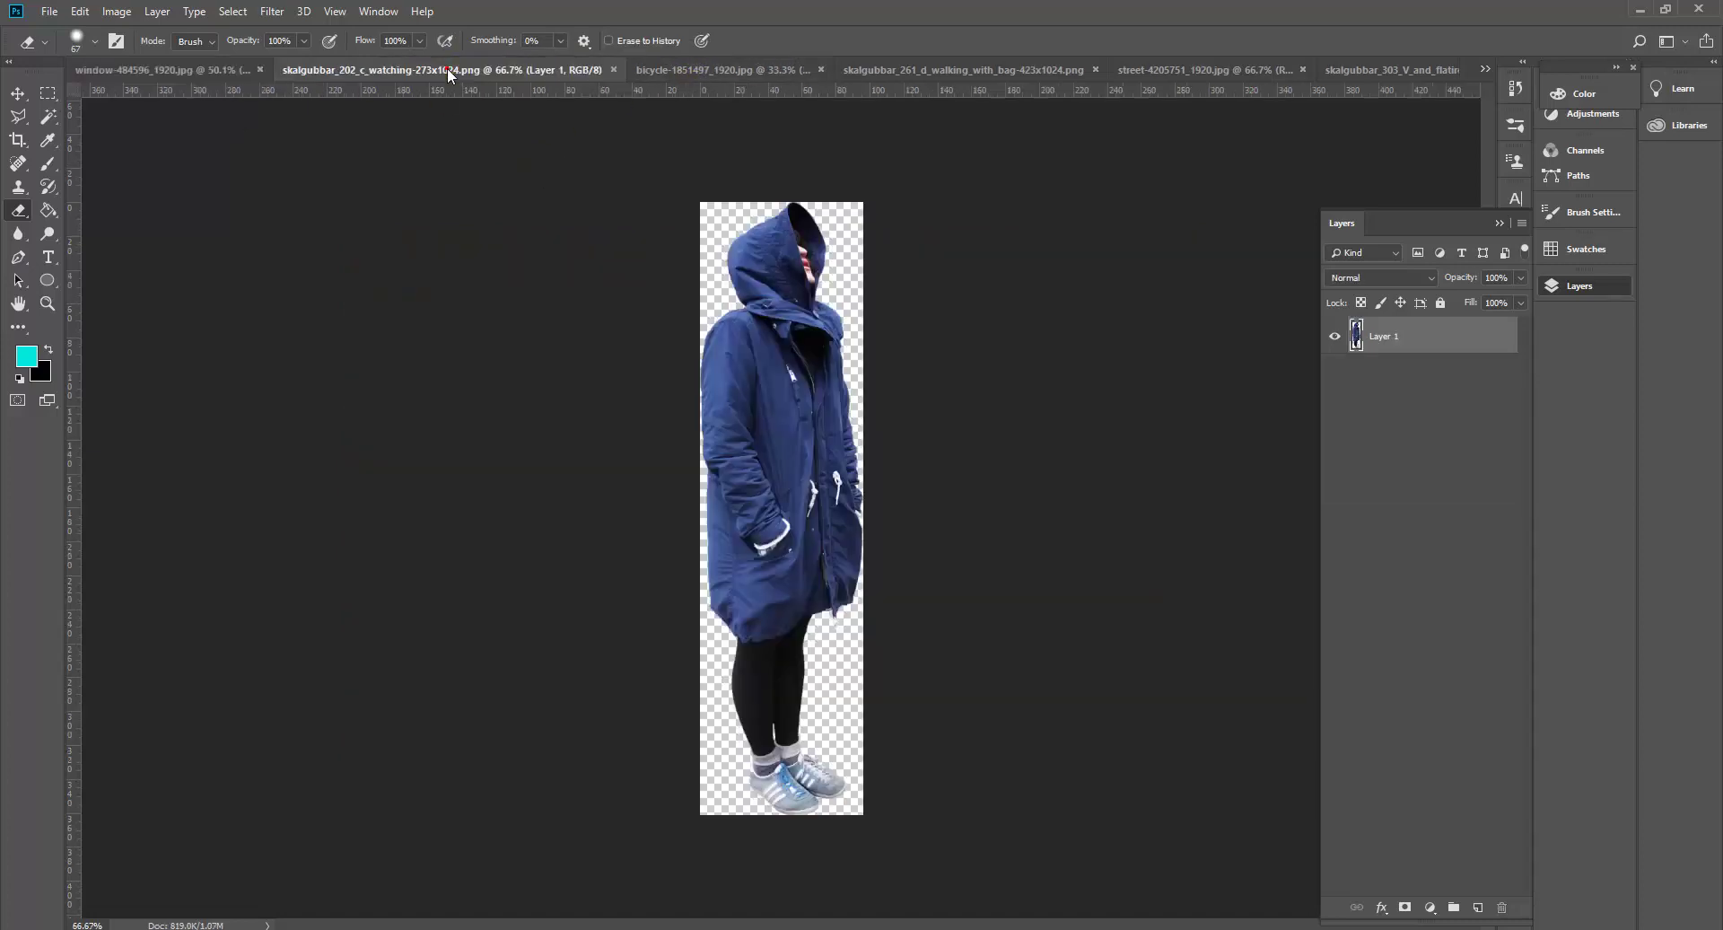
click(49, 97)
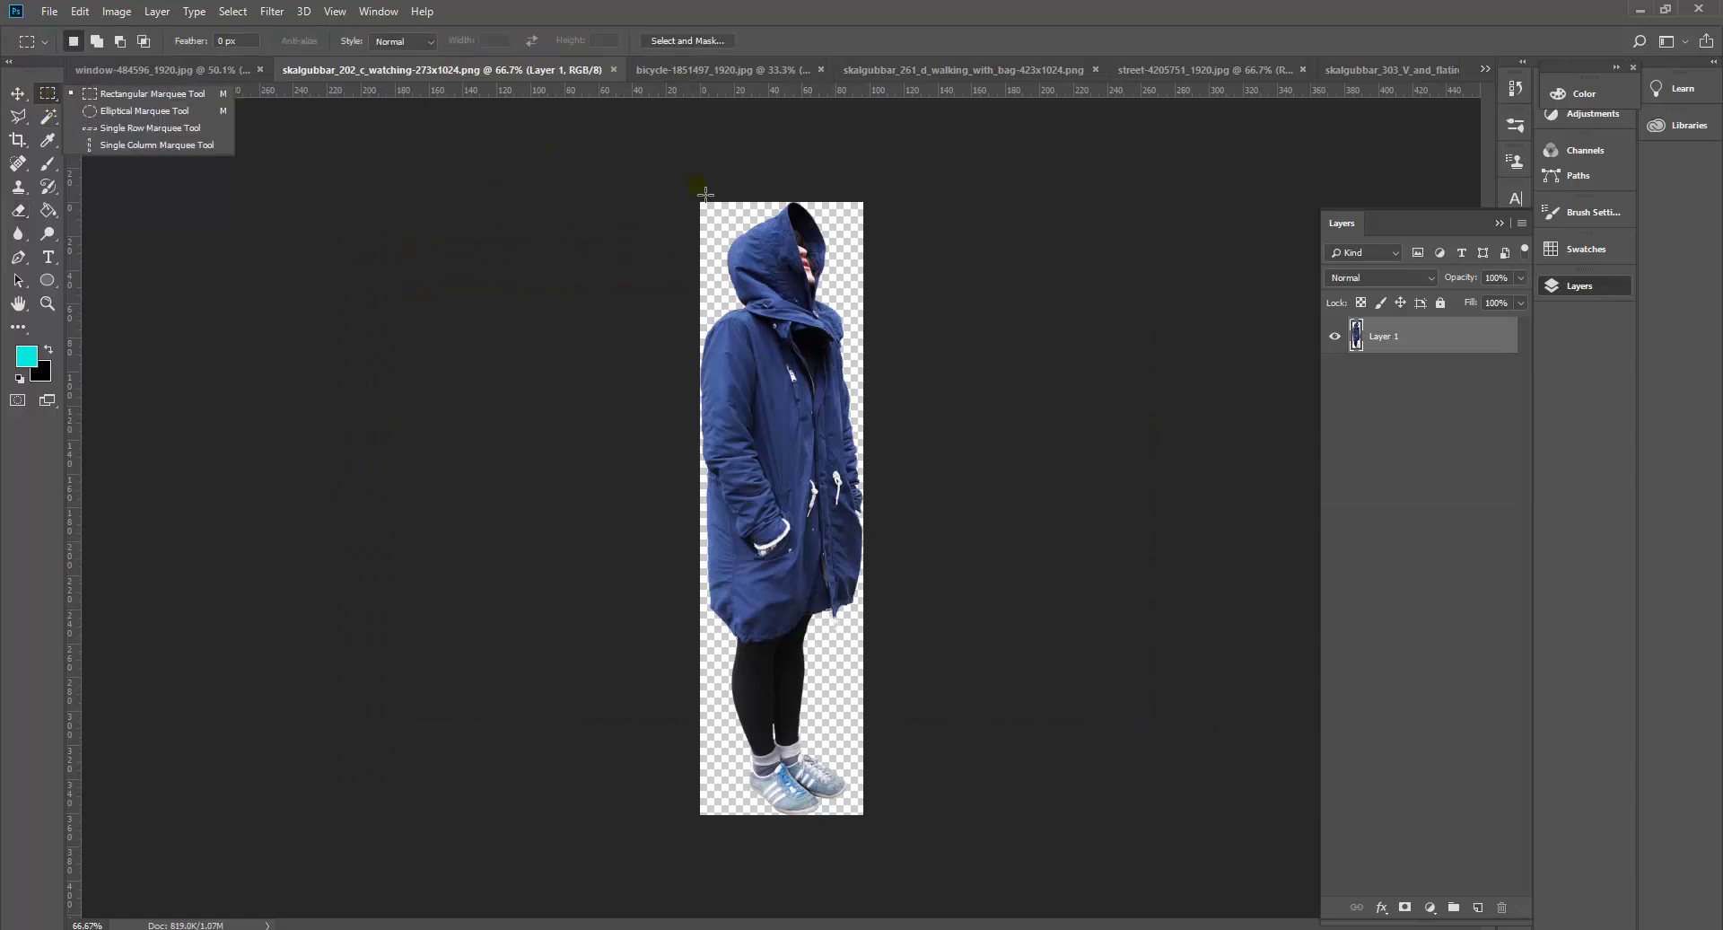
click(679, 167)
drag(679, 166, 966, 829)
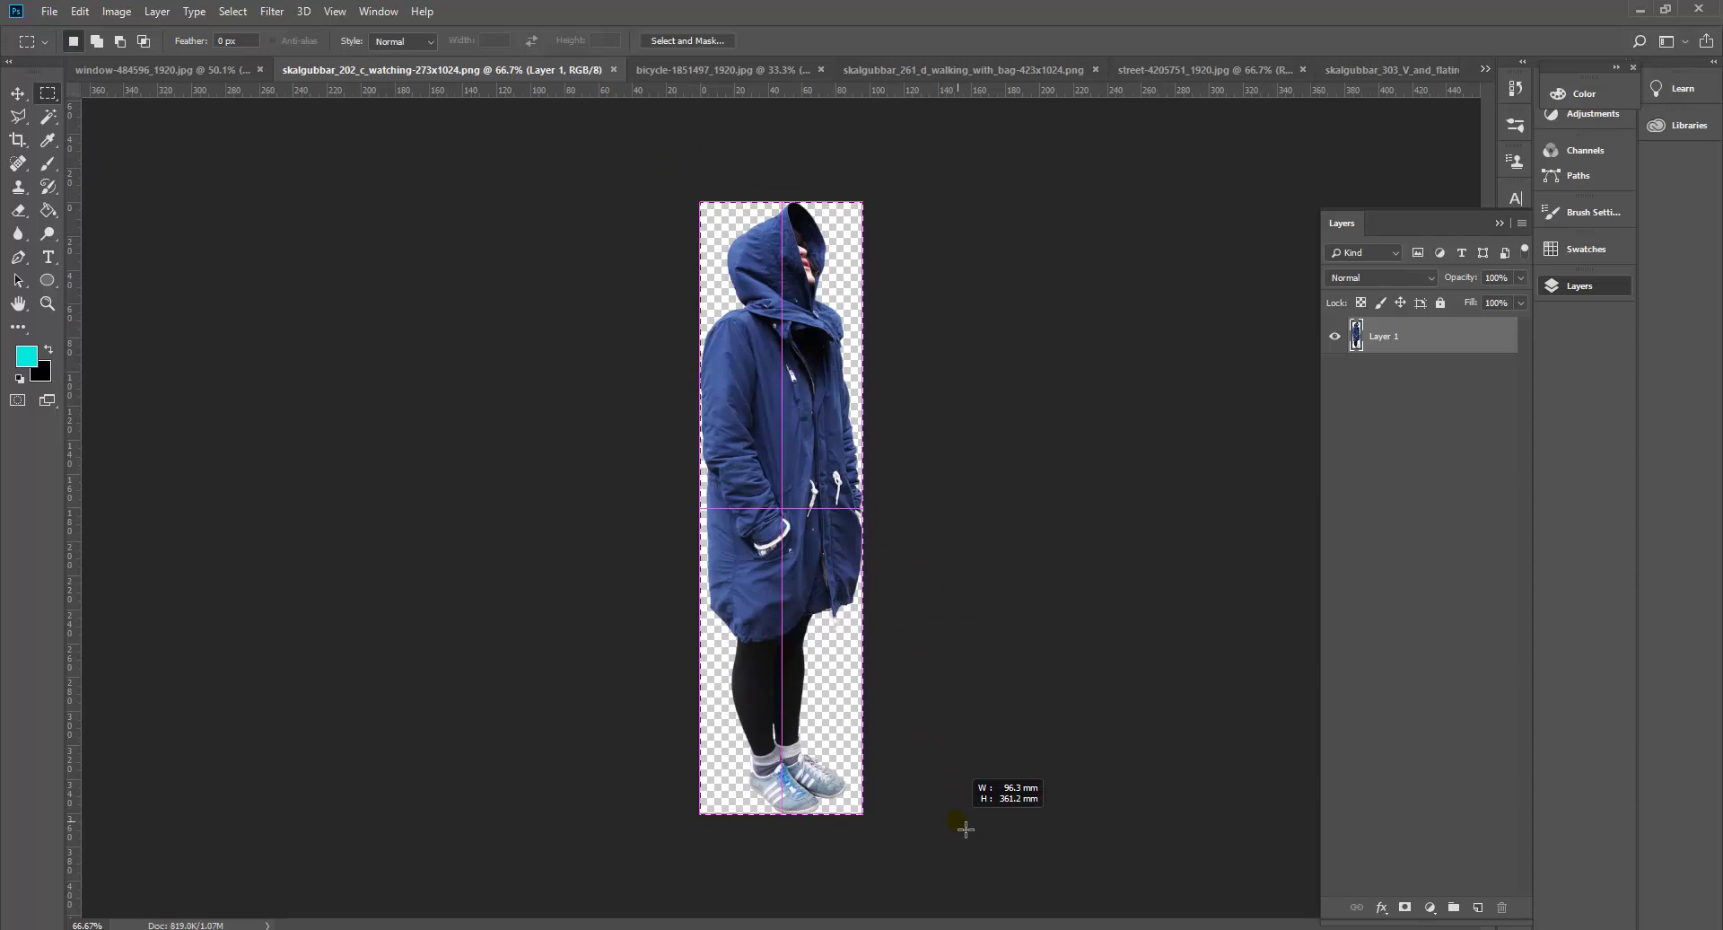
drag(966, 829, 967, 829)
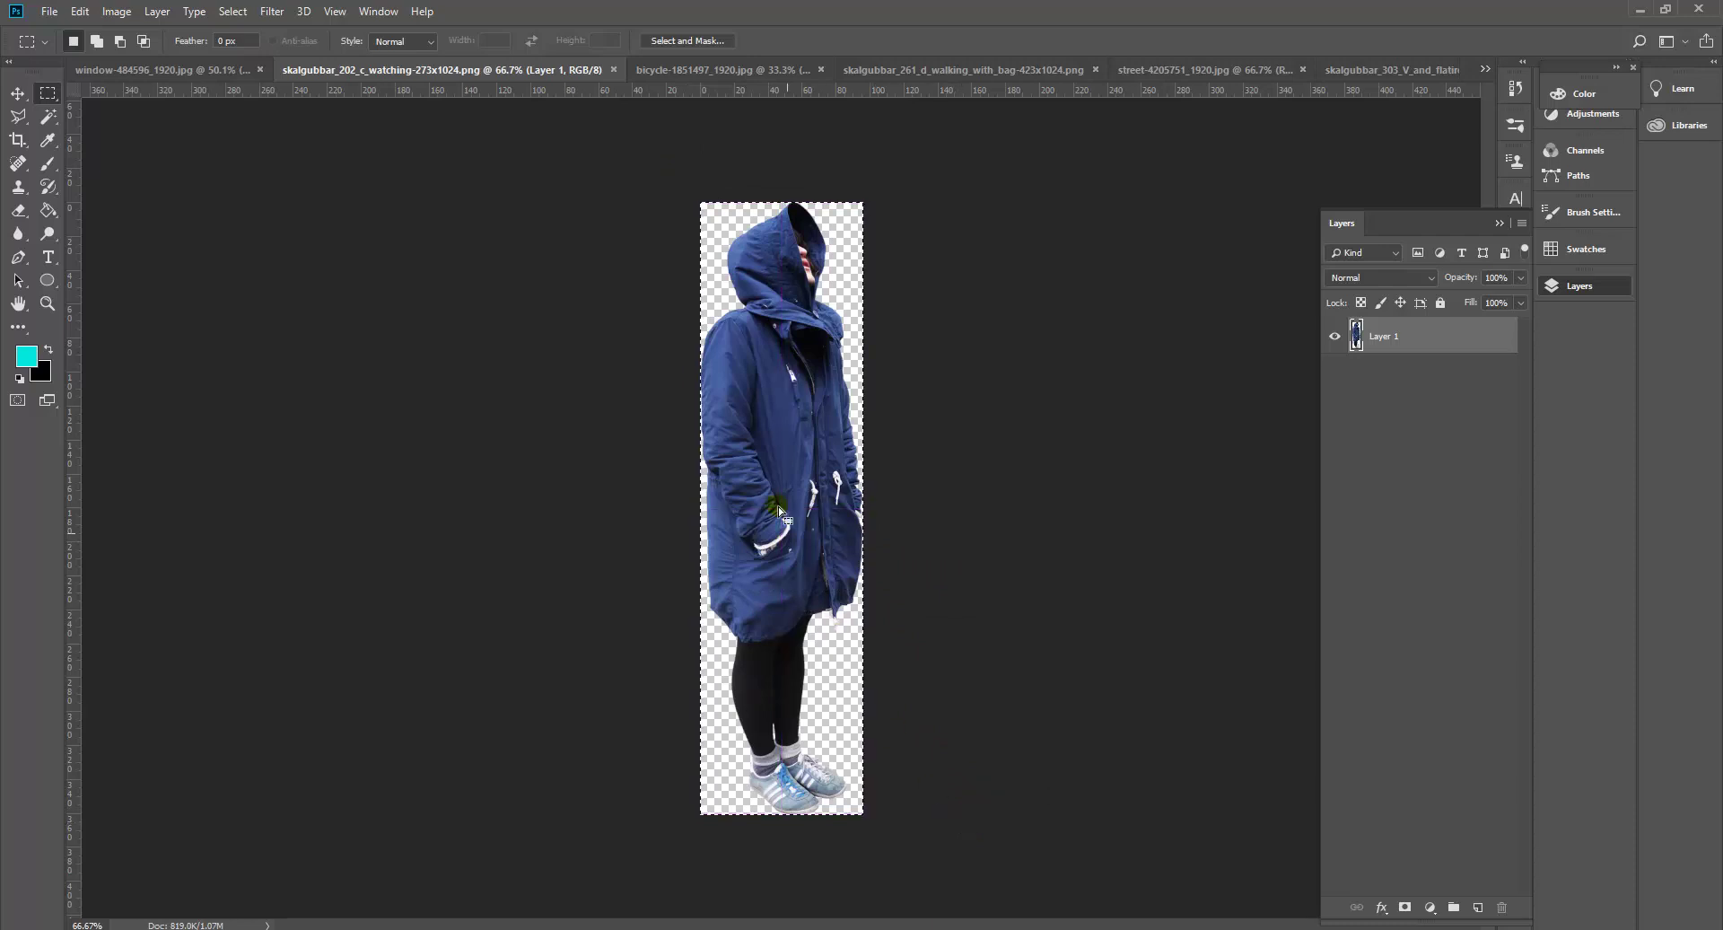
key(ctrl+c)
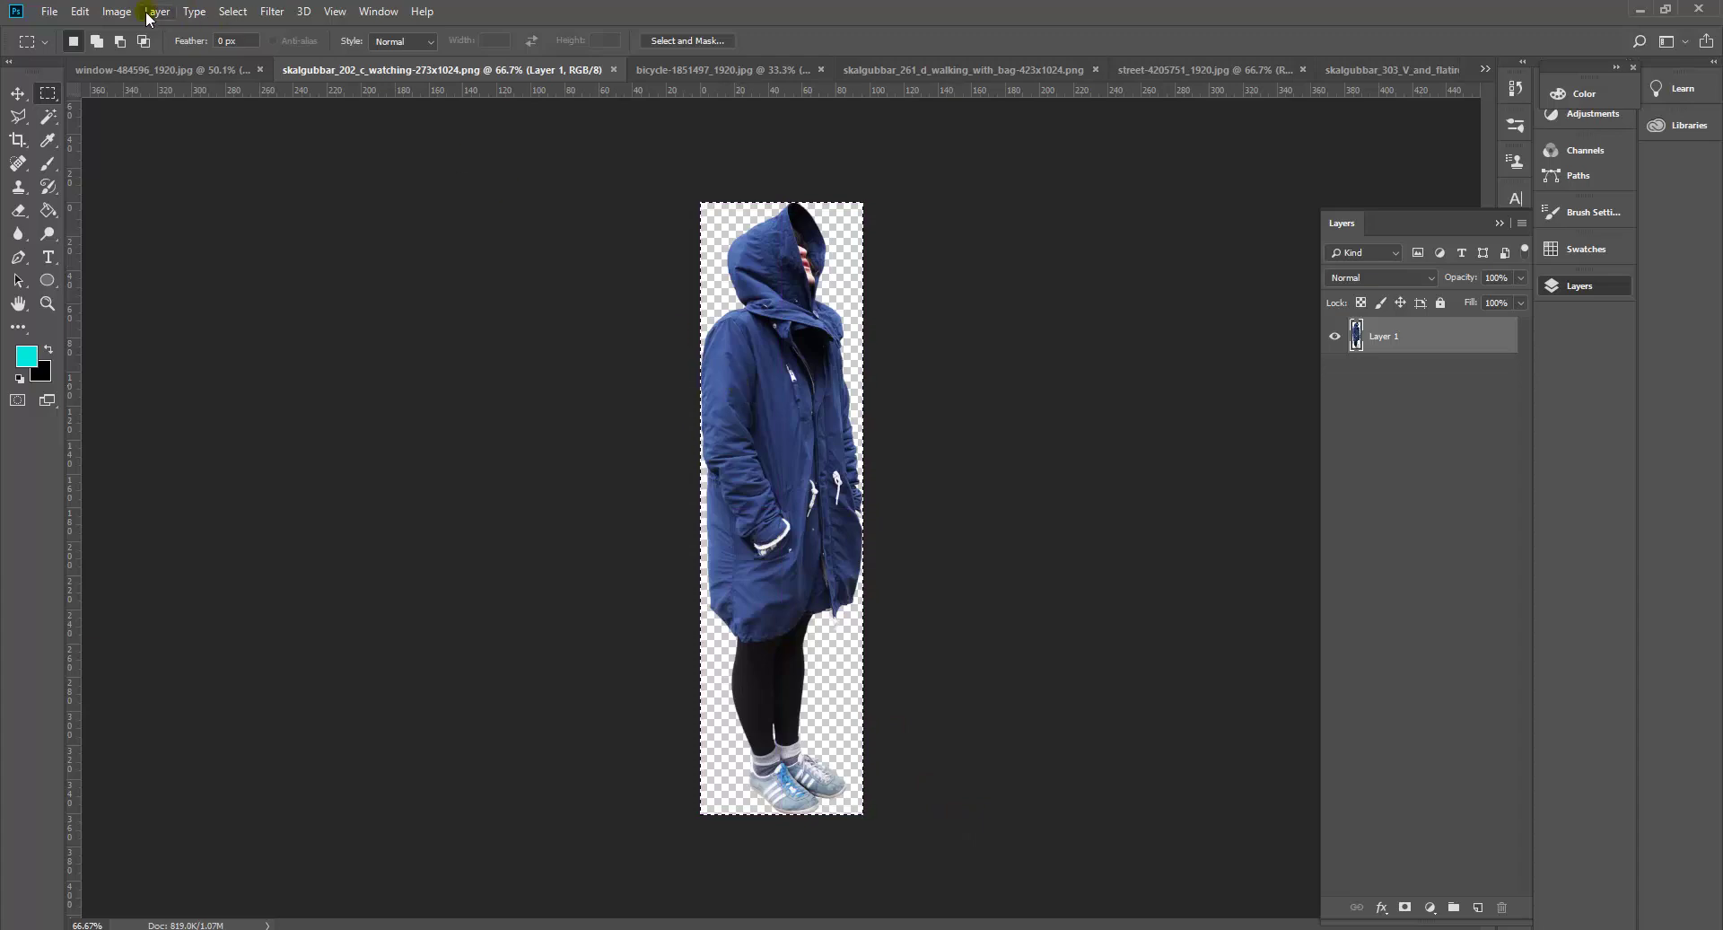
click(161, 69)
key(ctrl+v)
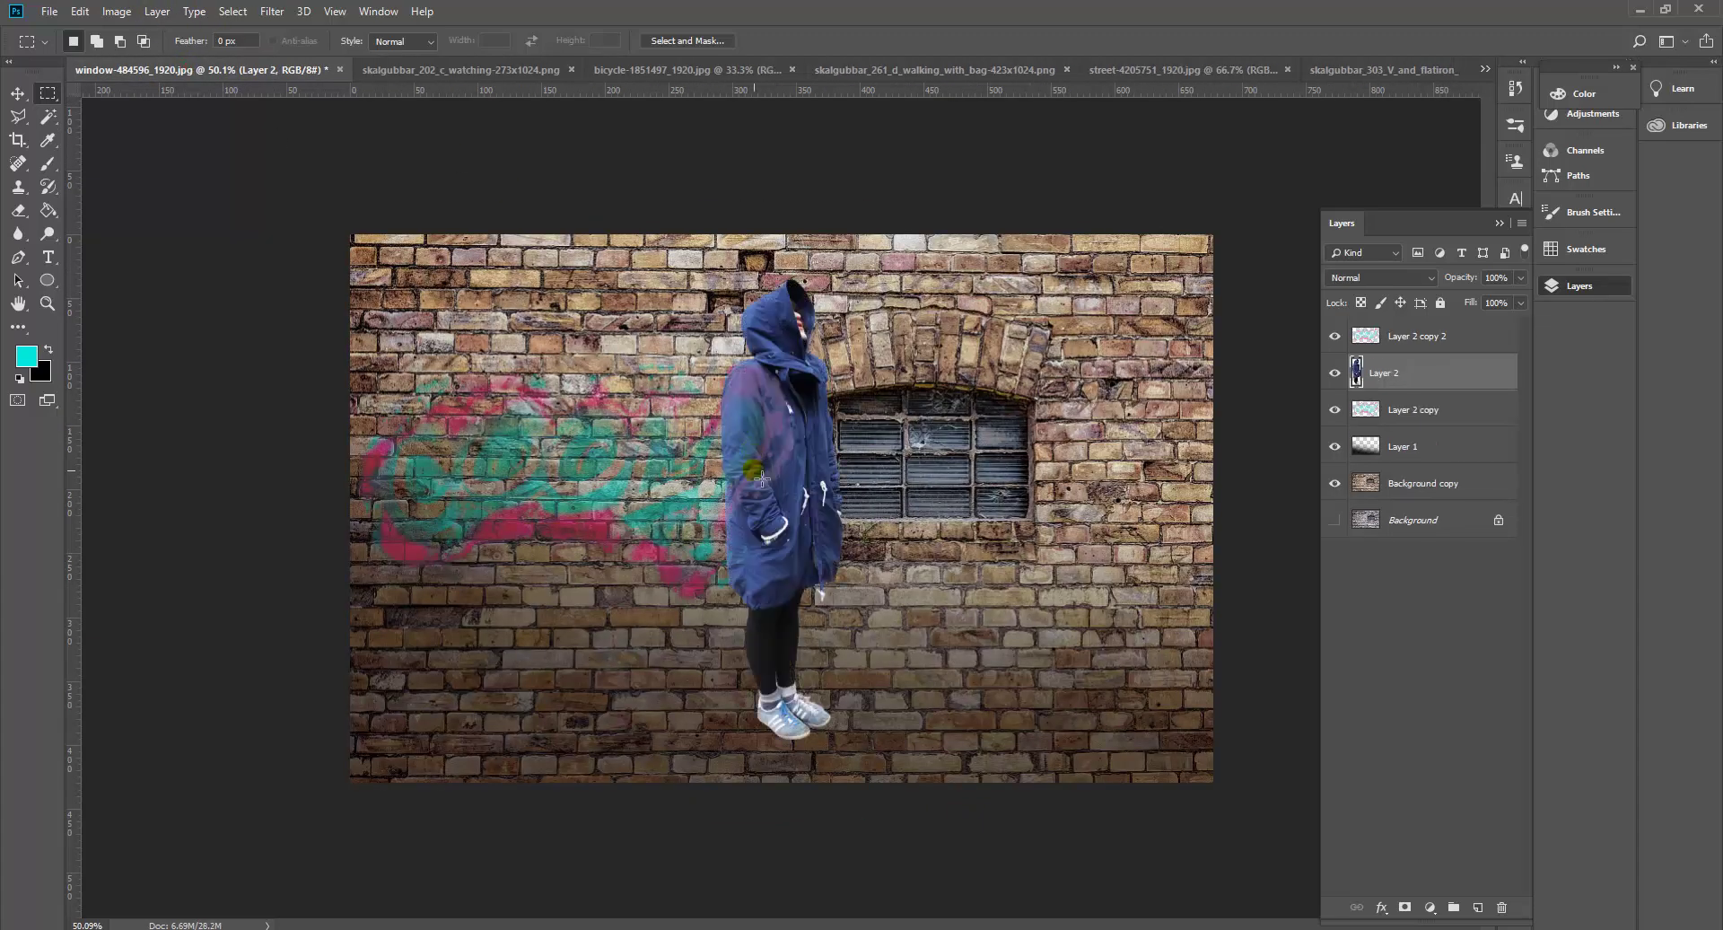
Move the hooded person down in front of the graffiti and place its layer above Layer 2 copy 2.
drag(762, 471, 642, 616)
drag(1454, 375, 1450, 332)
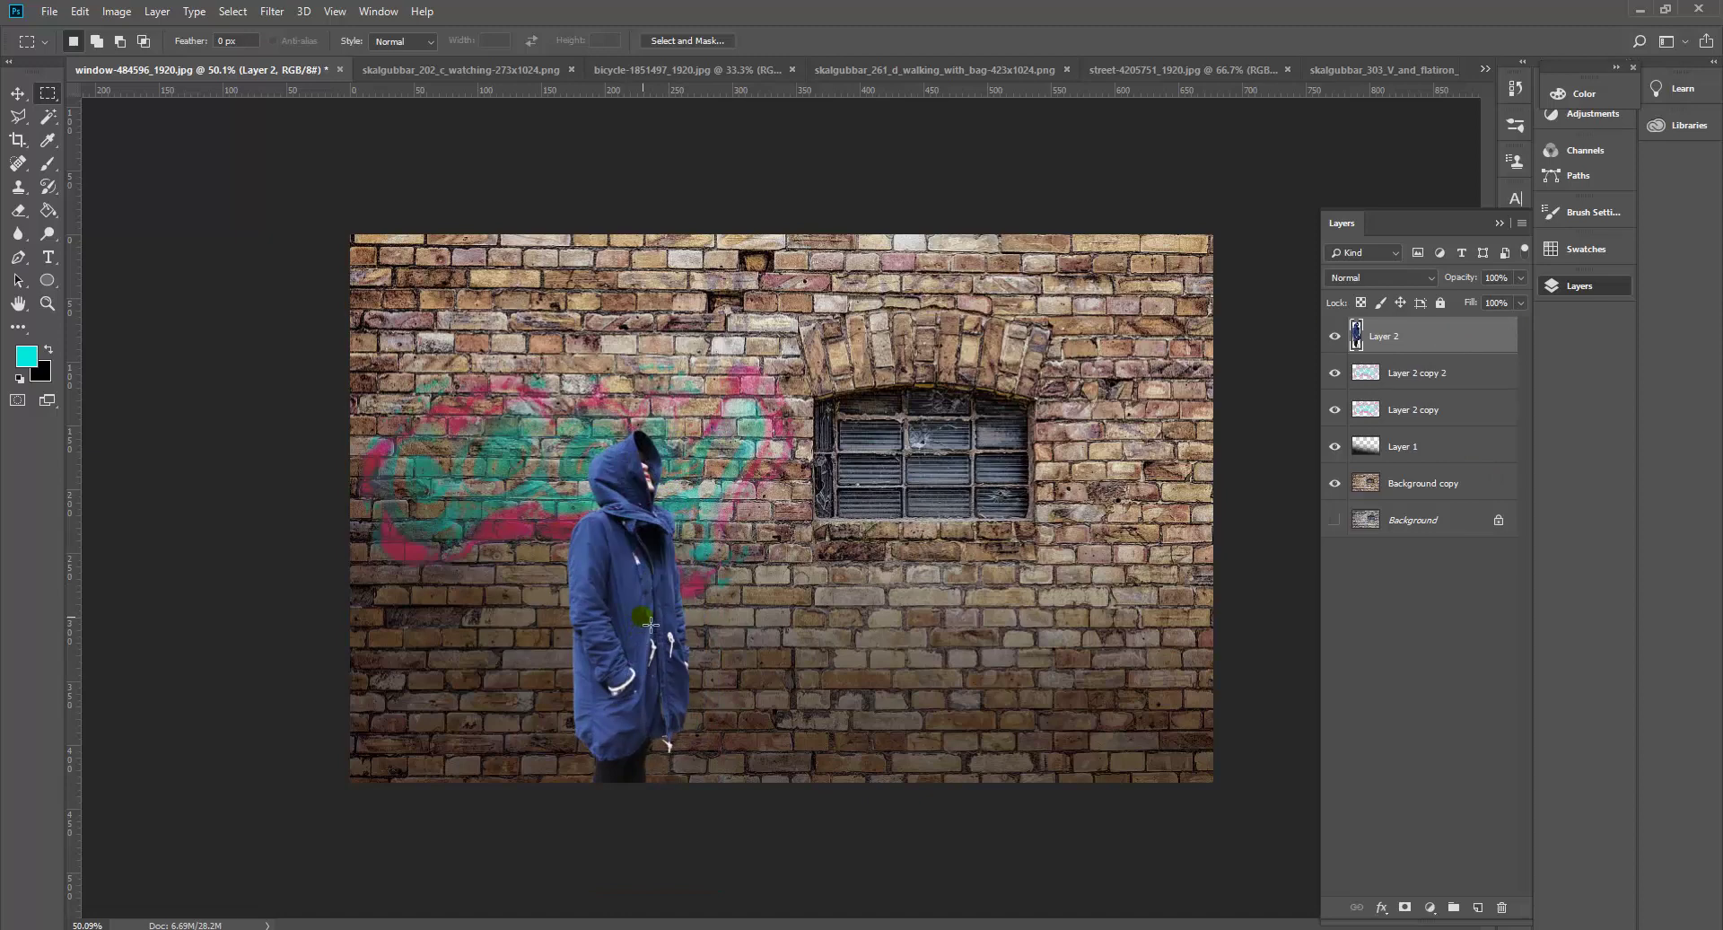
drag(631, 616, 575, 618)
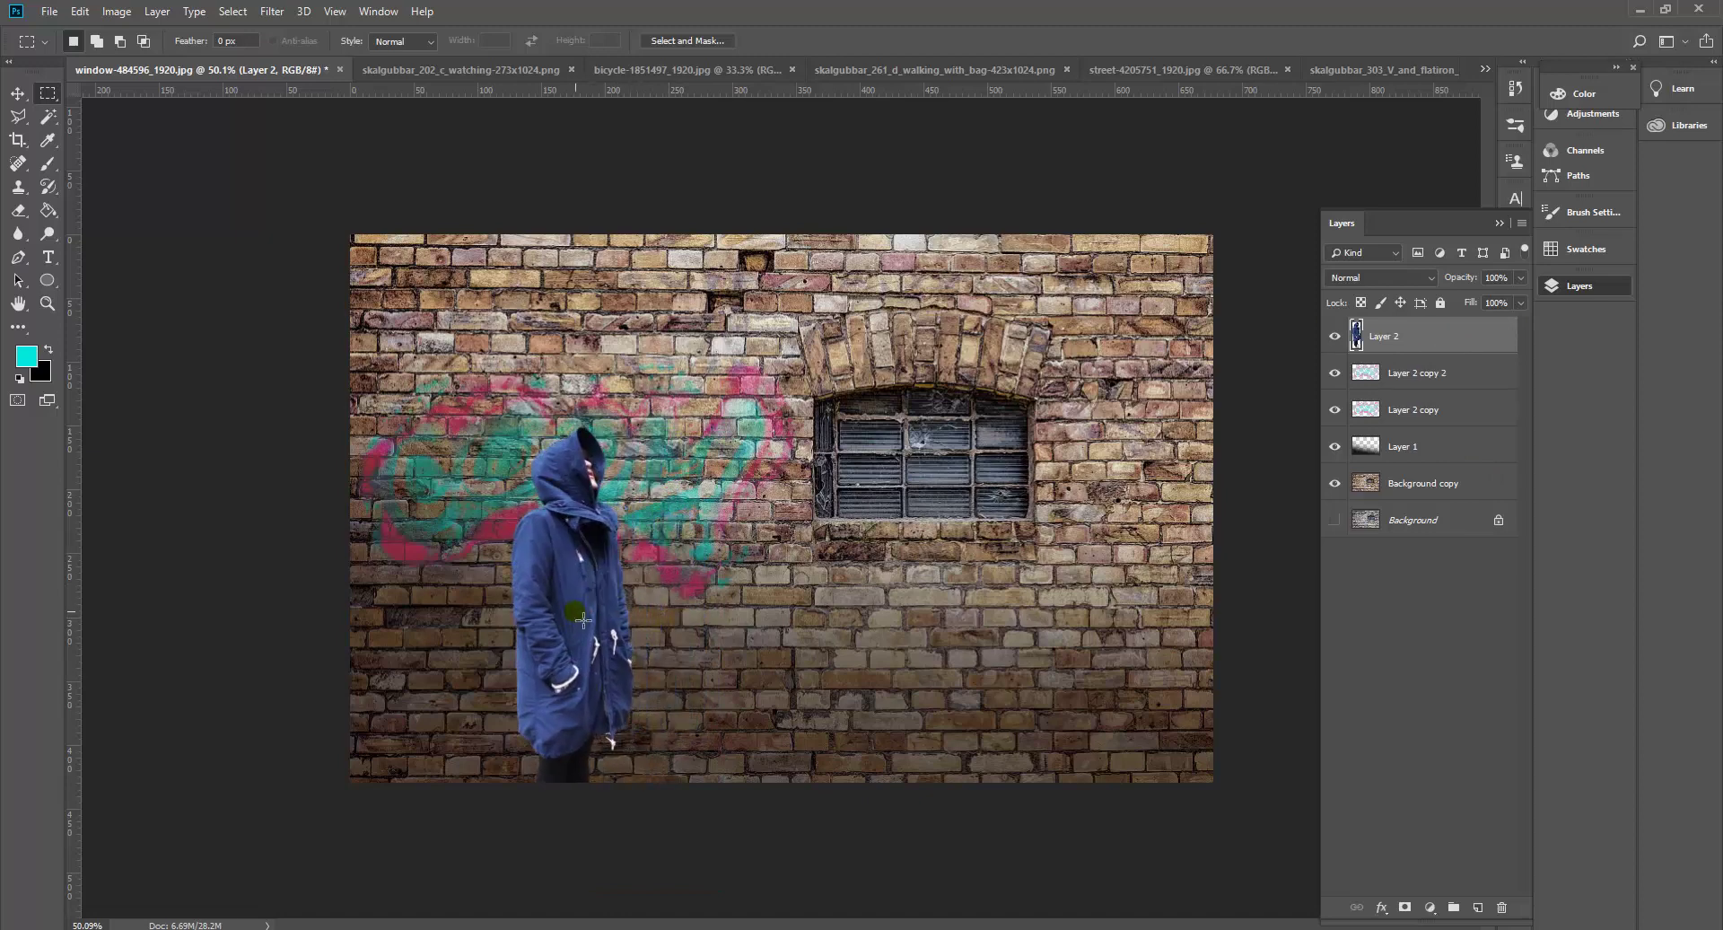
Scale the hooded person proportionally with Free Transform and place it before the graffiti, with the legs cut off by the canvas's lower edge.
key(ctrl+t)
drag(633, 428, 652, 355)
drag(584, 569, 579, 617)
drag(648, 410, 608, 546)
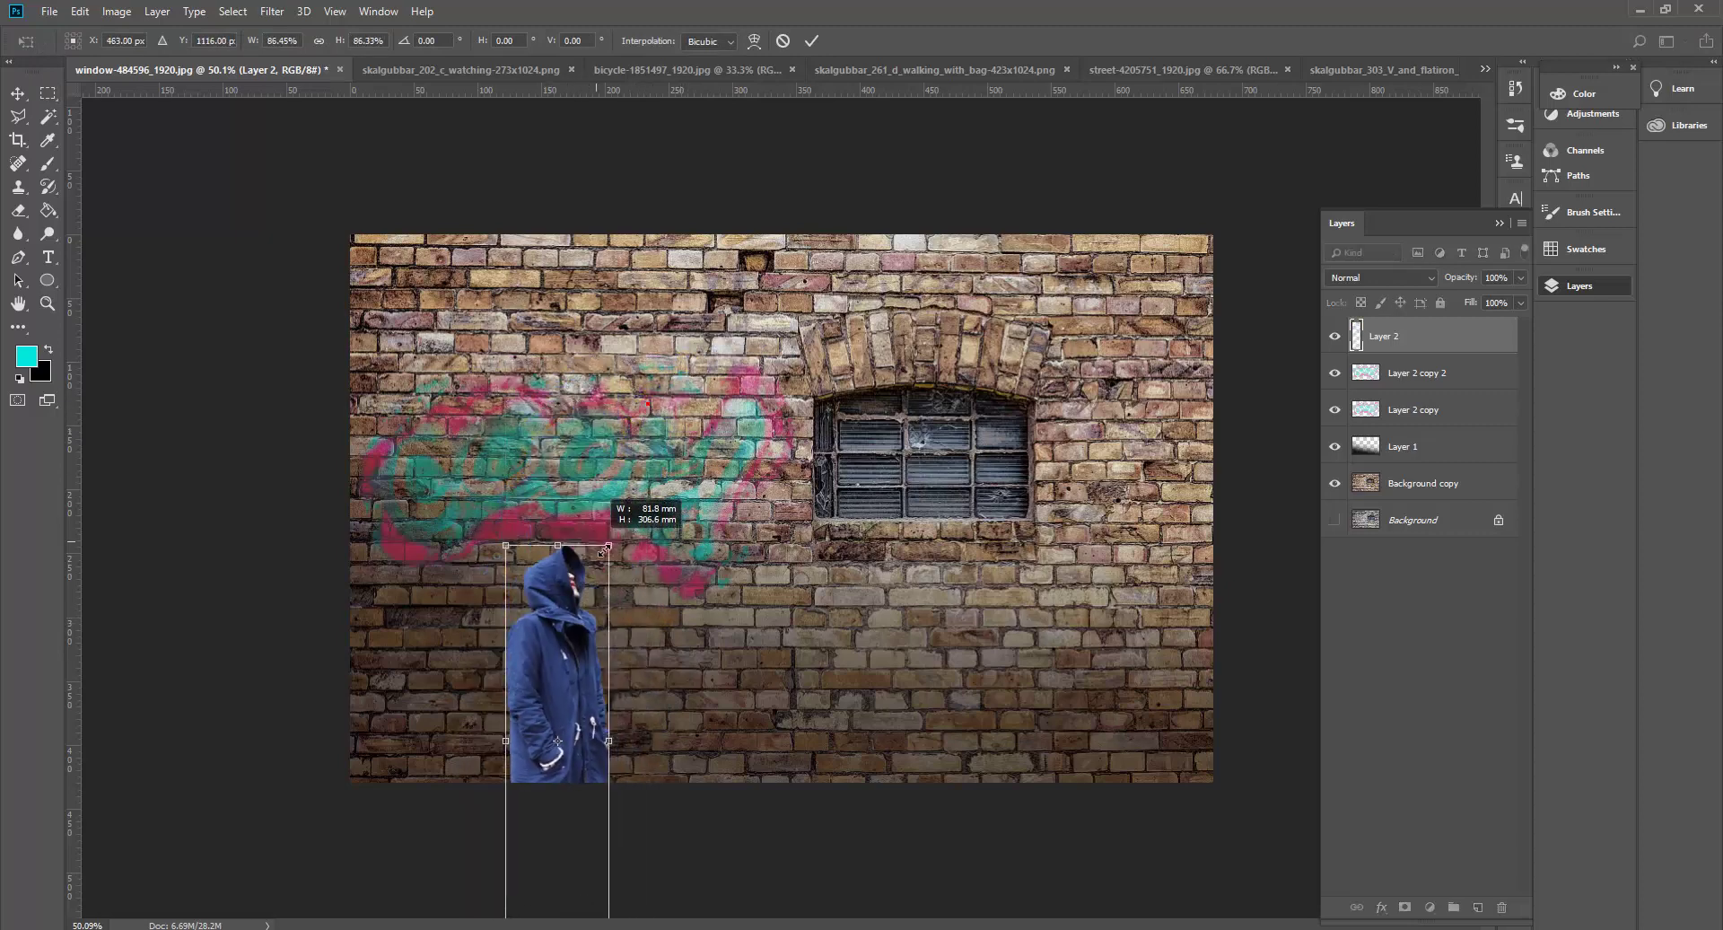
drag(572, 668, 590, 575)
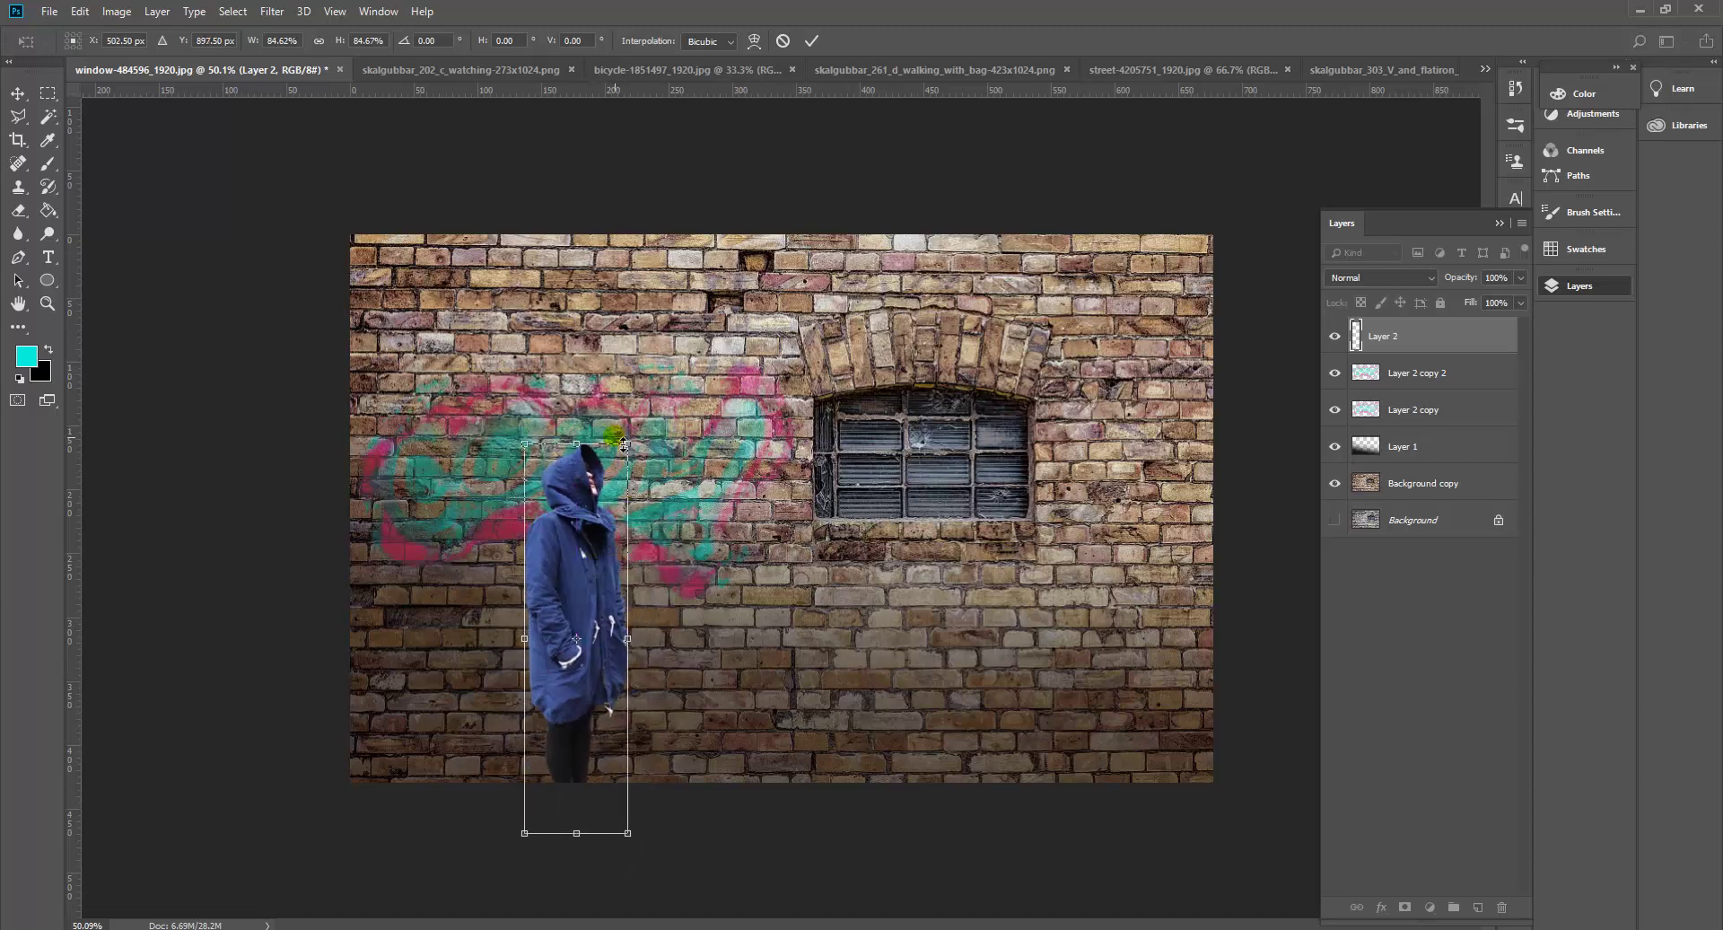
drag(626, 451, 672, 419)
drag(586, 526, 571, 556)
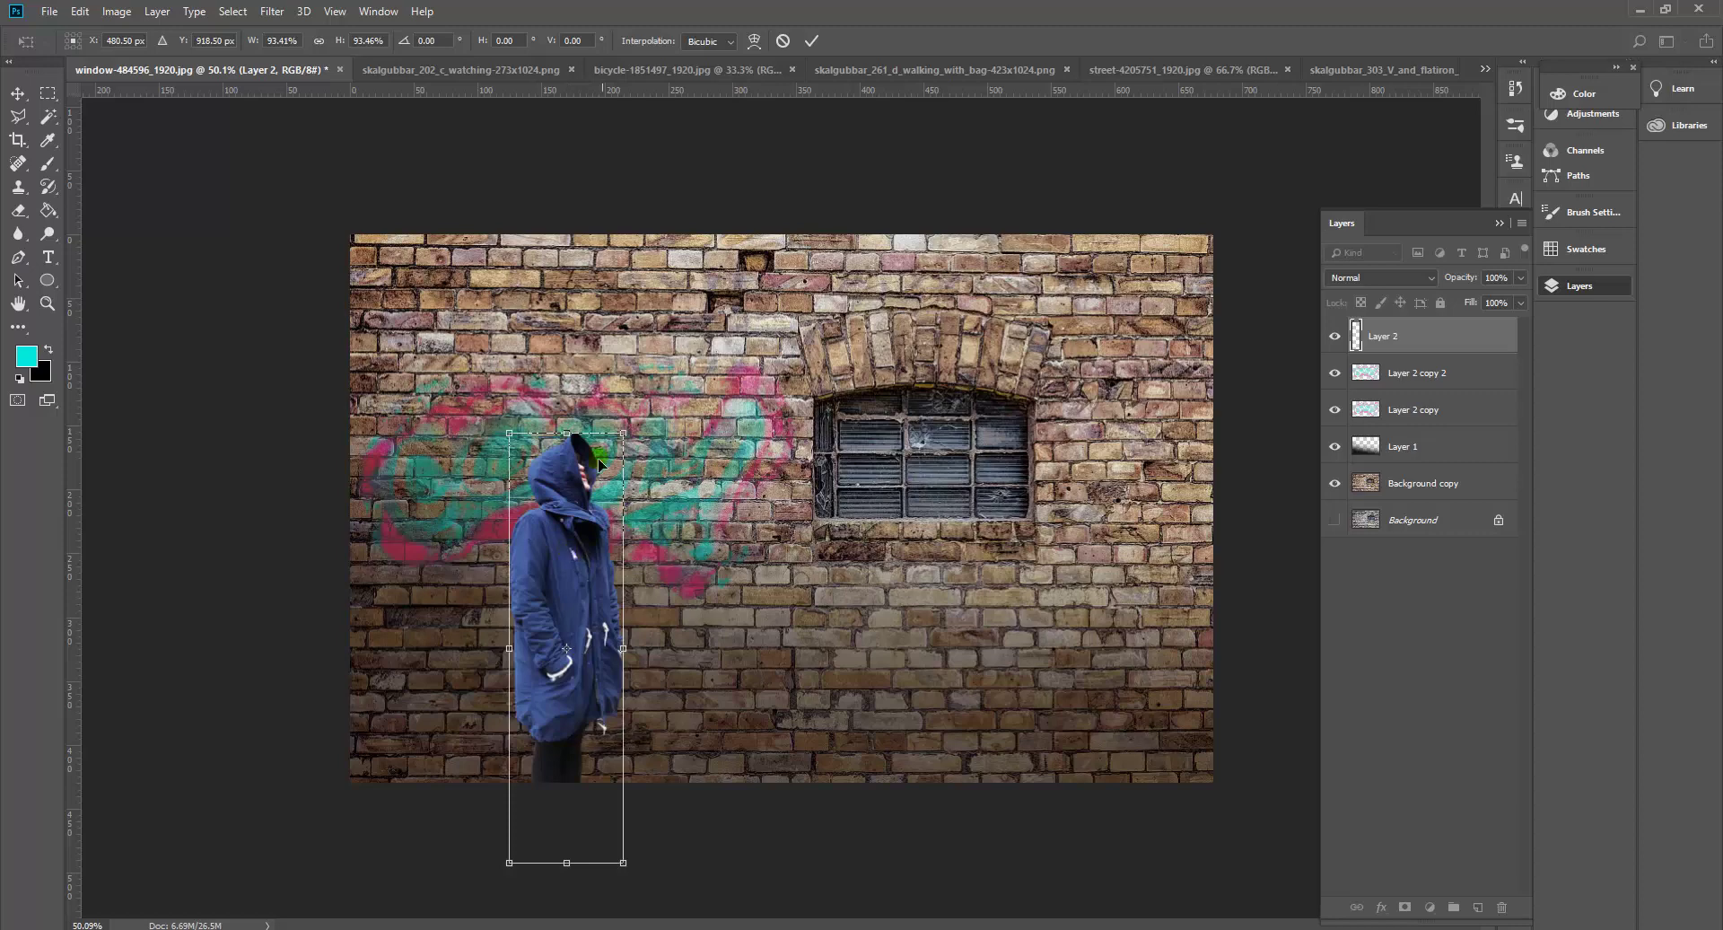
drag(623, 433, 723, 254)
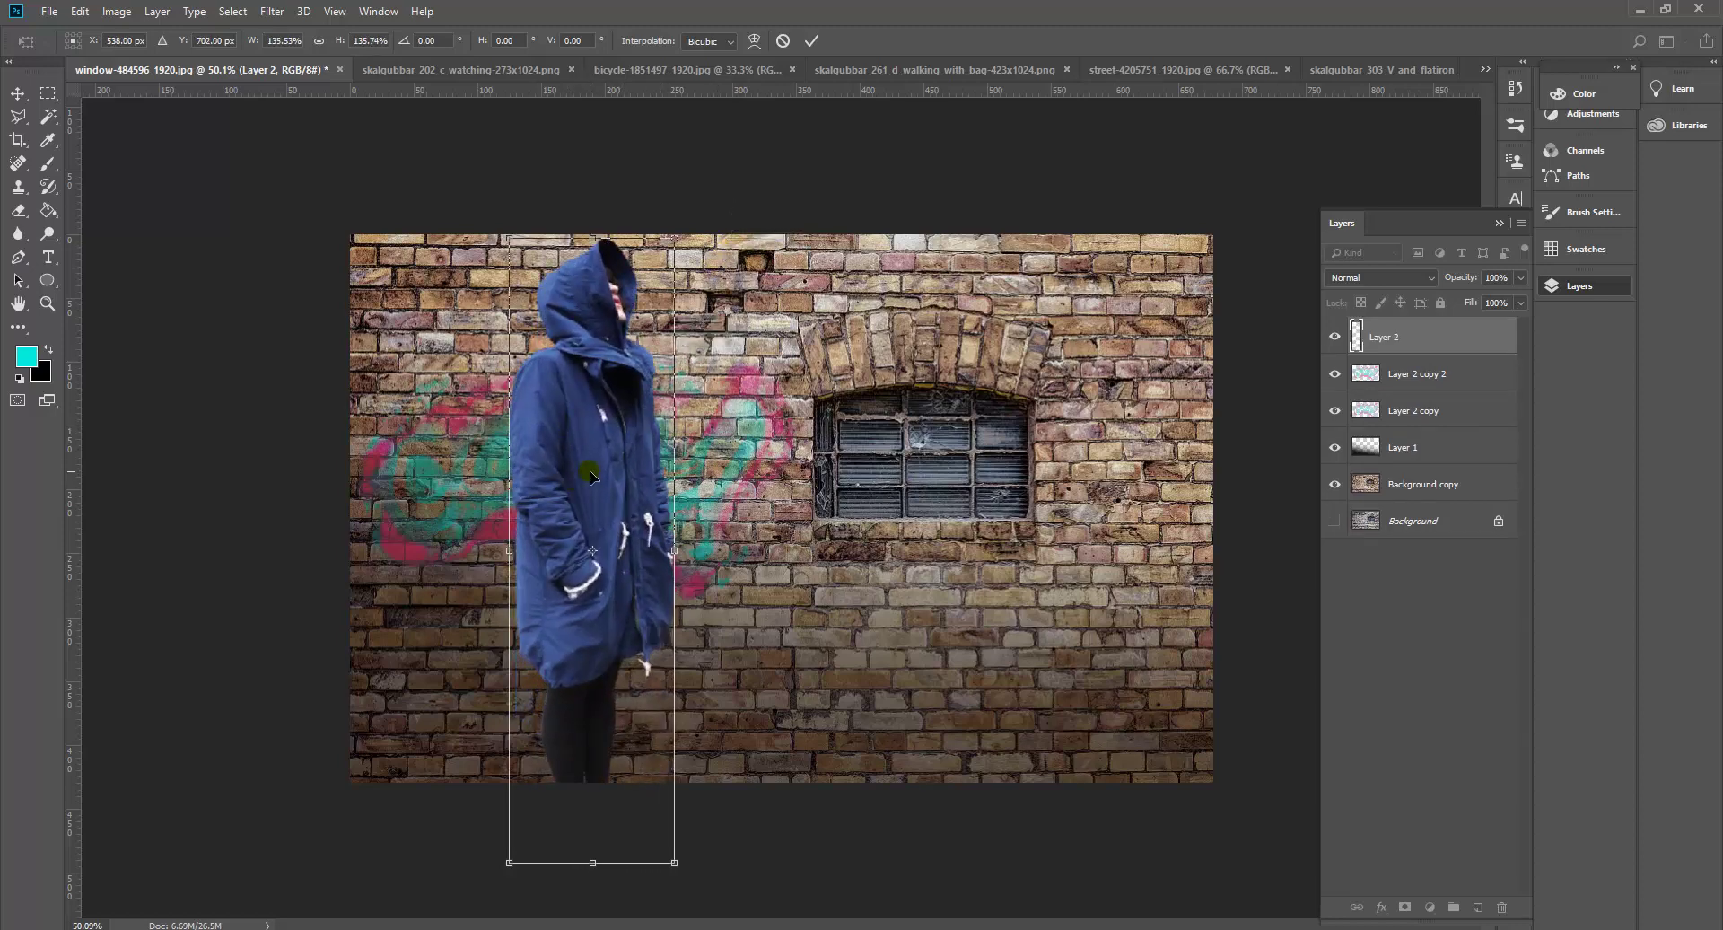
drag(678, 241, 617, 389)
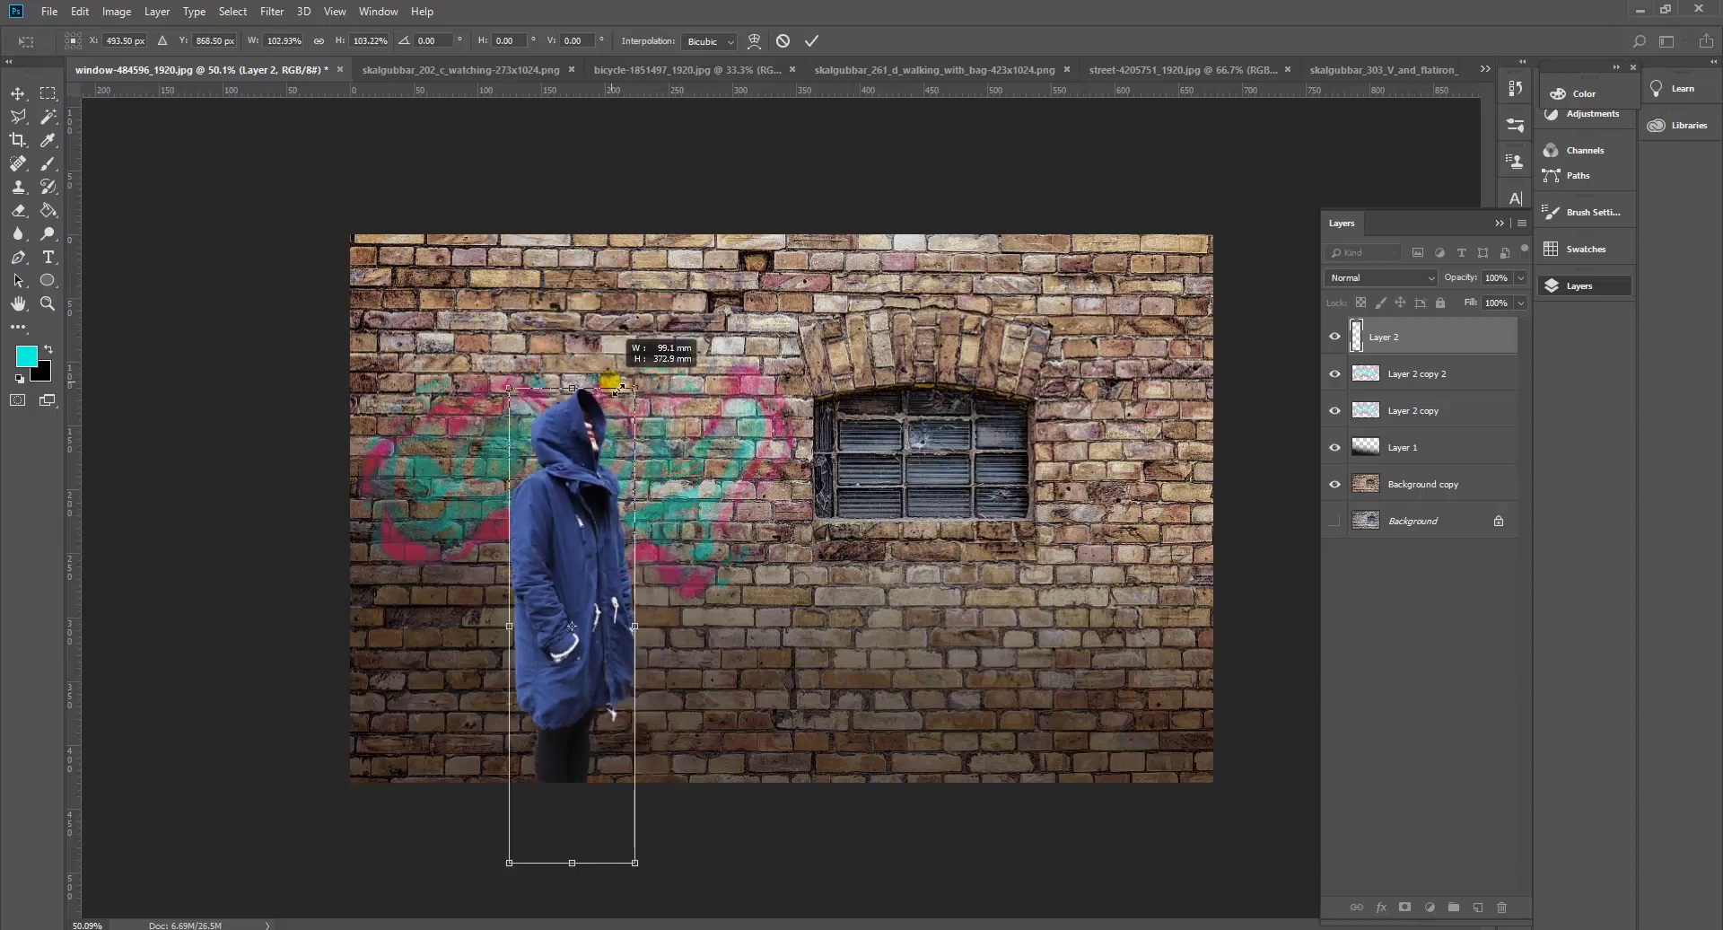
drag(588, 577, 609, 621)
key(Return)
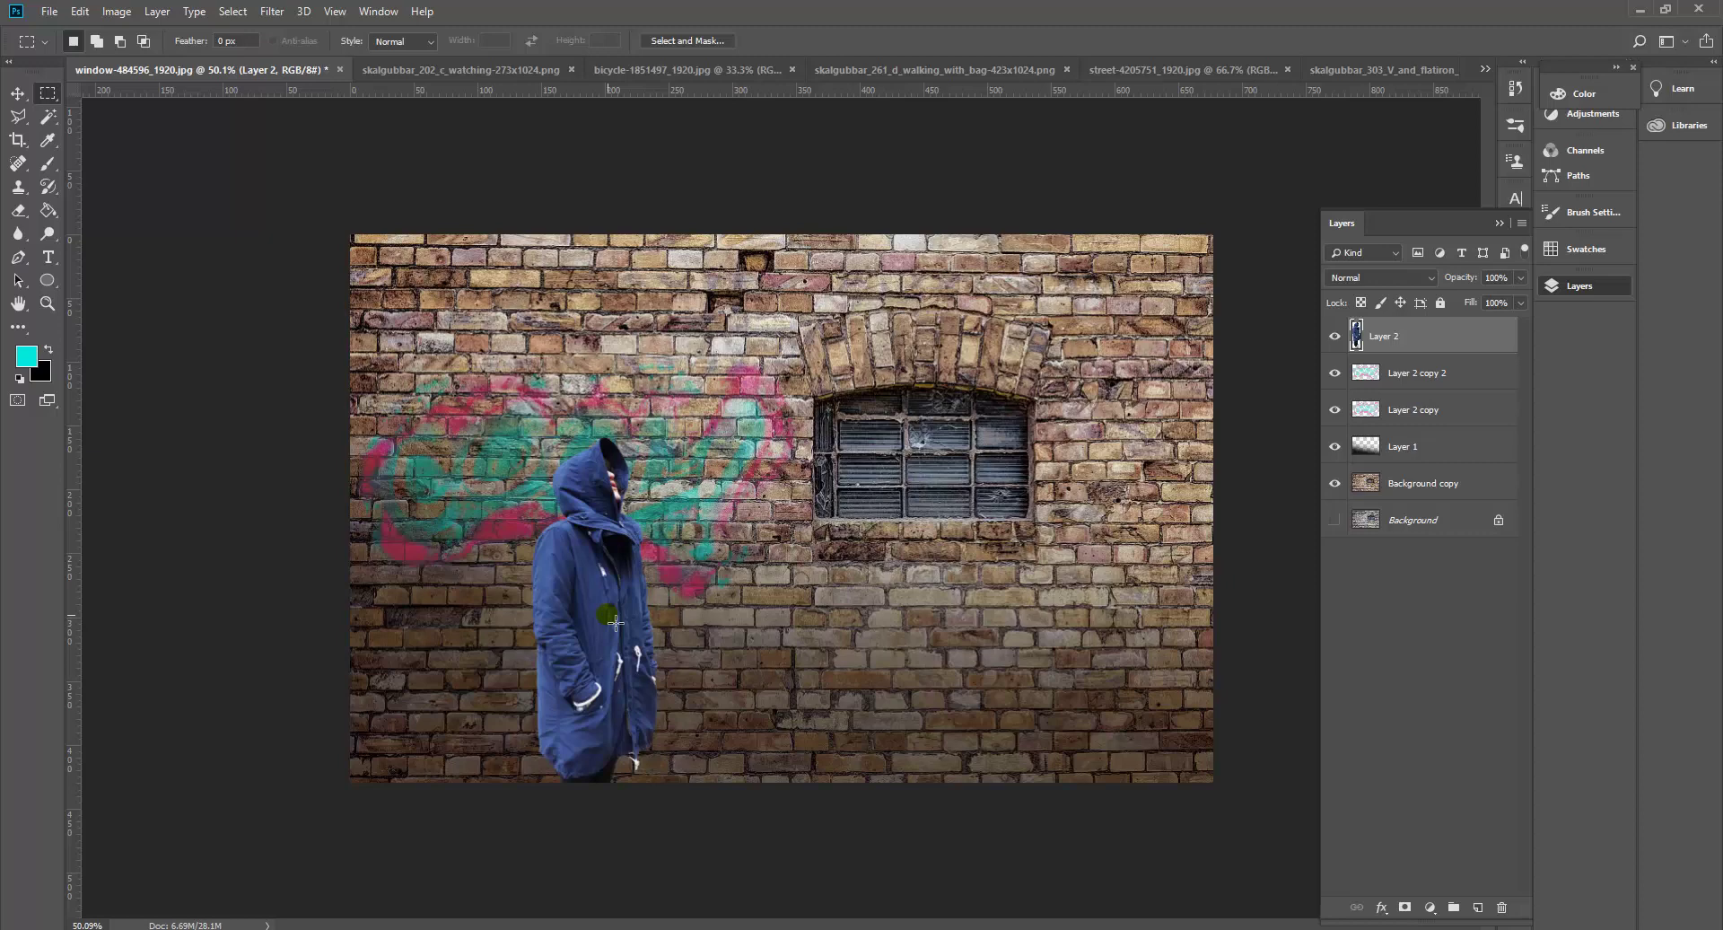
Darken the hooded person's layer by lowering its brightness with a Brightness/Contrast adjustment.
click(117, 10)
mouse_move(140, 61)
click(350, 58)
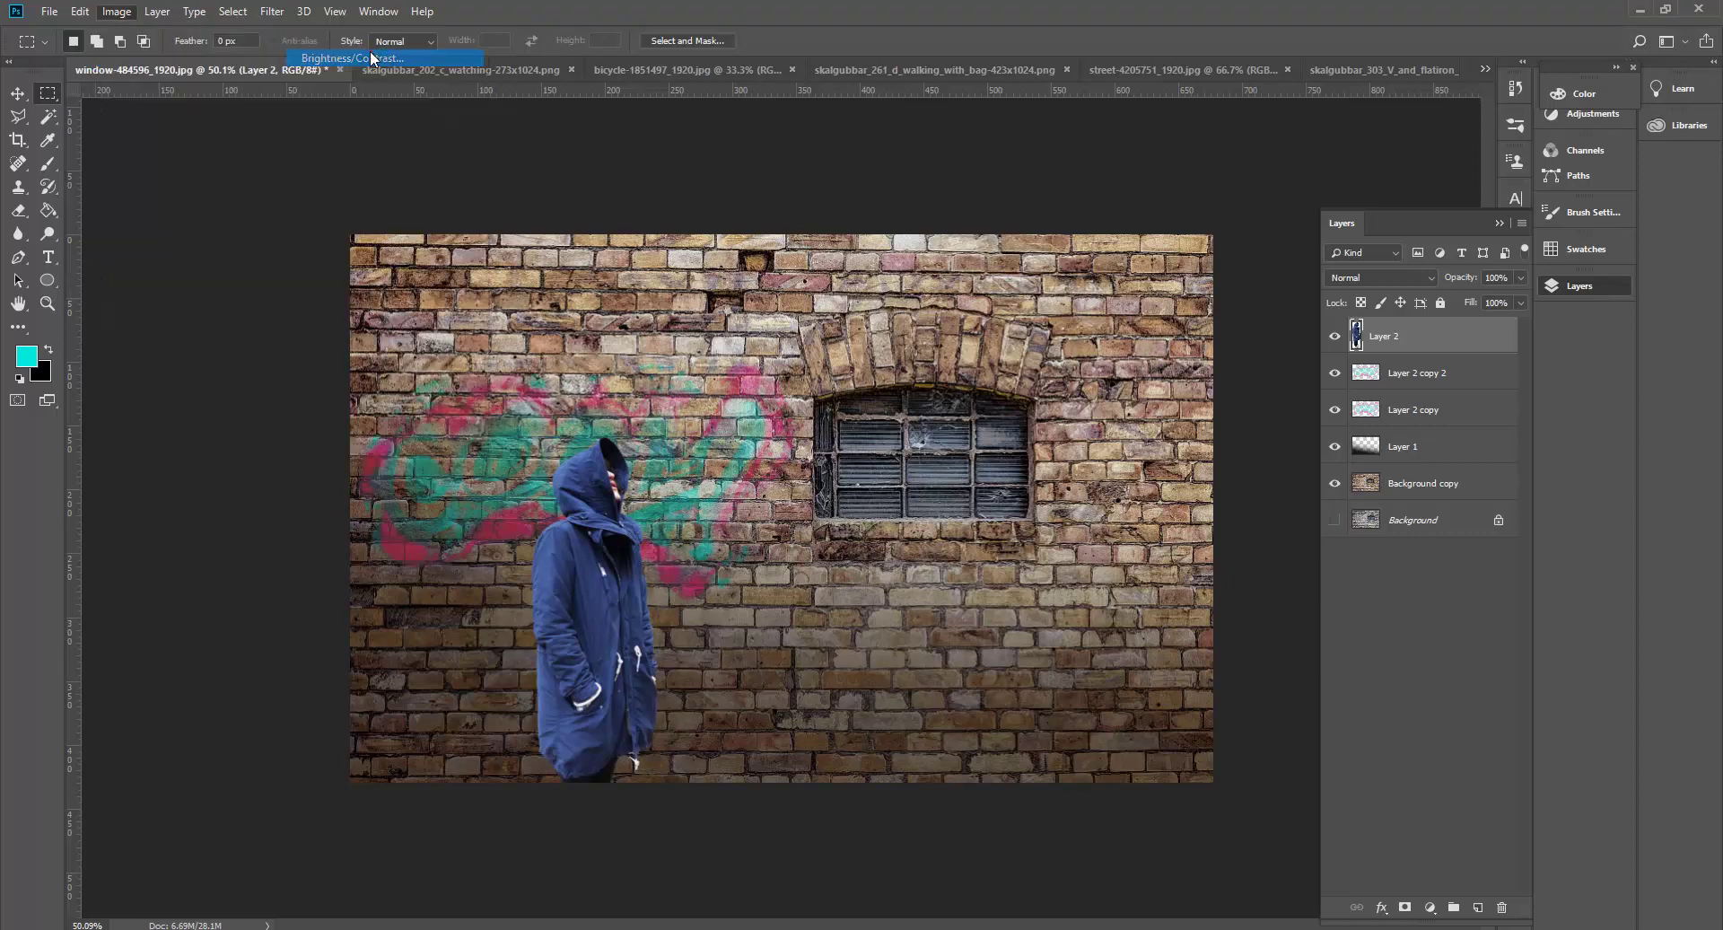
drag(1177, 397, 1166, 386)
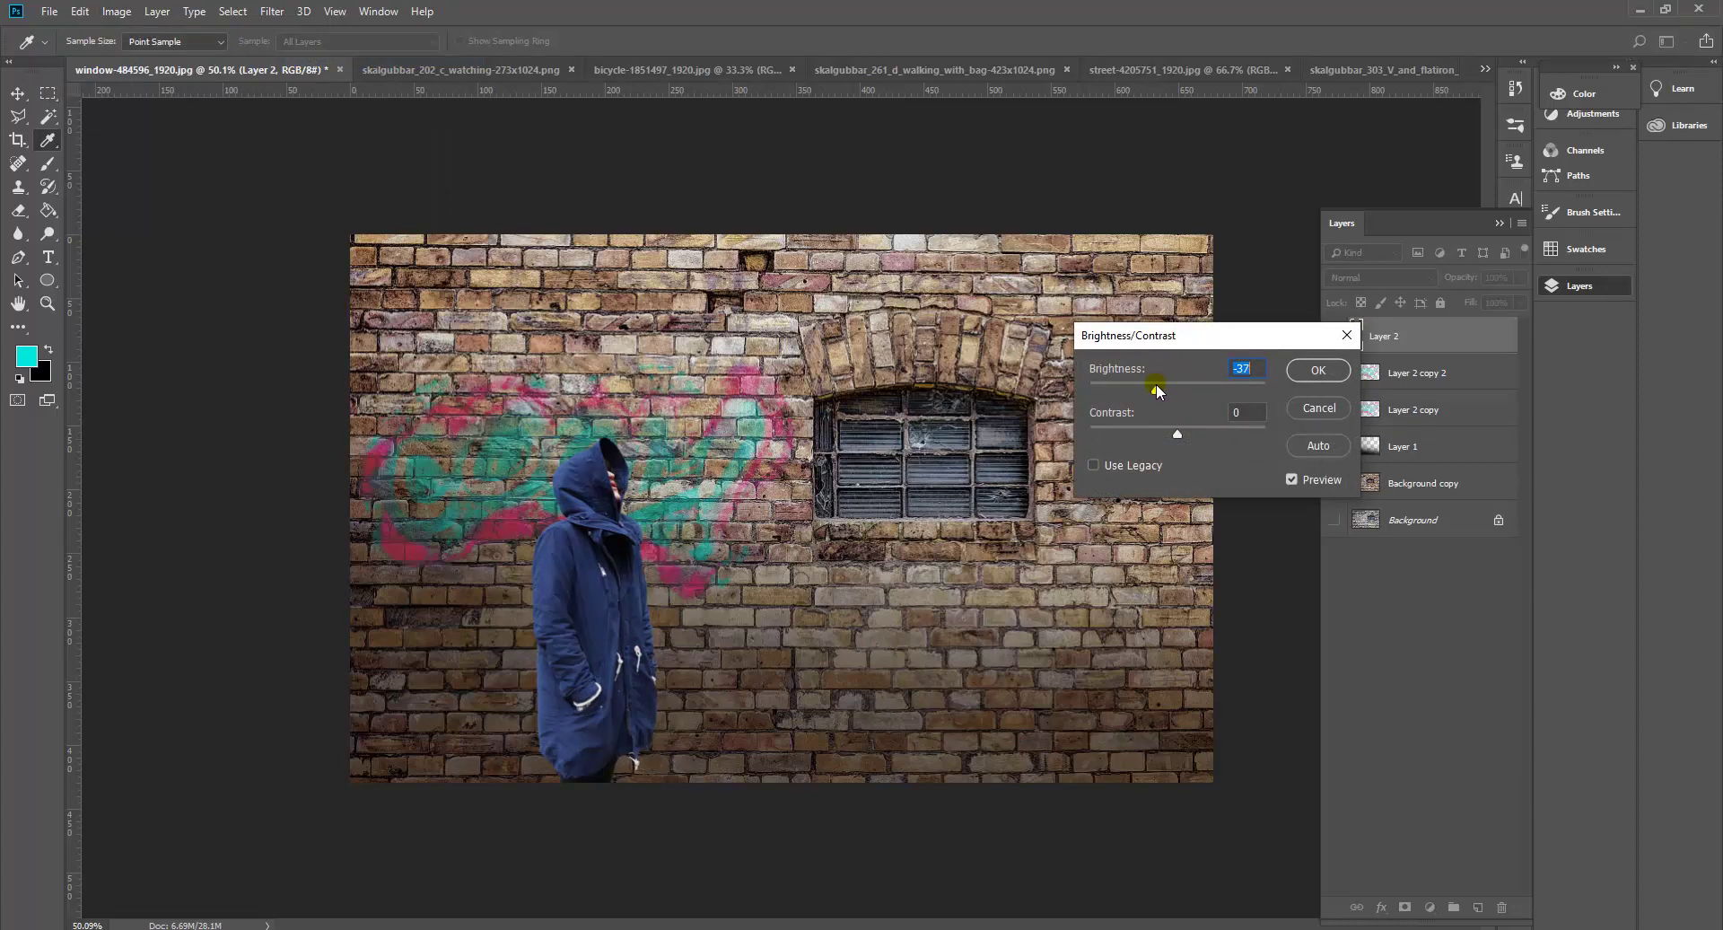
mouse_move(1156, 388)
mouse_down()
mouse_move(1096, 384)
mouse_move(1231, 395)
mouse_move(1132, 384)
mouse_move(1156, 386)
mouse_move(1181, 436)
mouse_move(1129, 427)
mouse_move(1165, 420)
mouse_up()
click(1319, 370)
key(m)
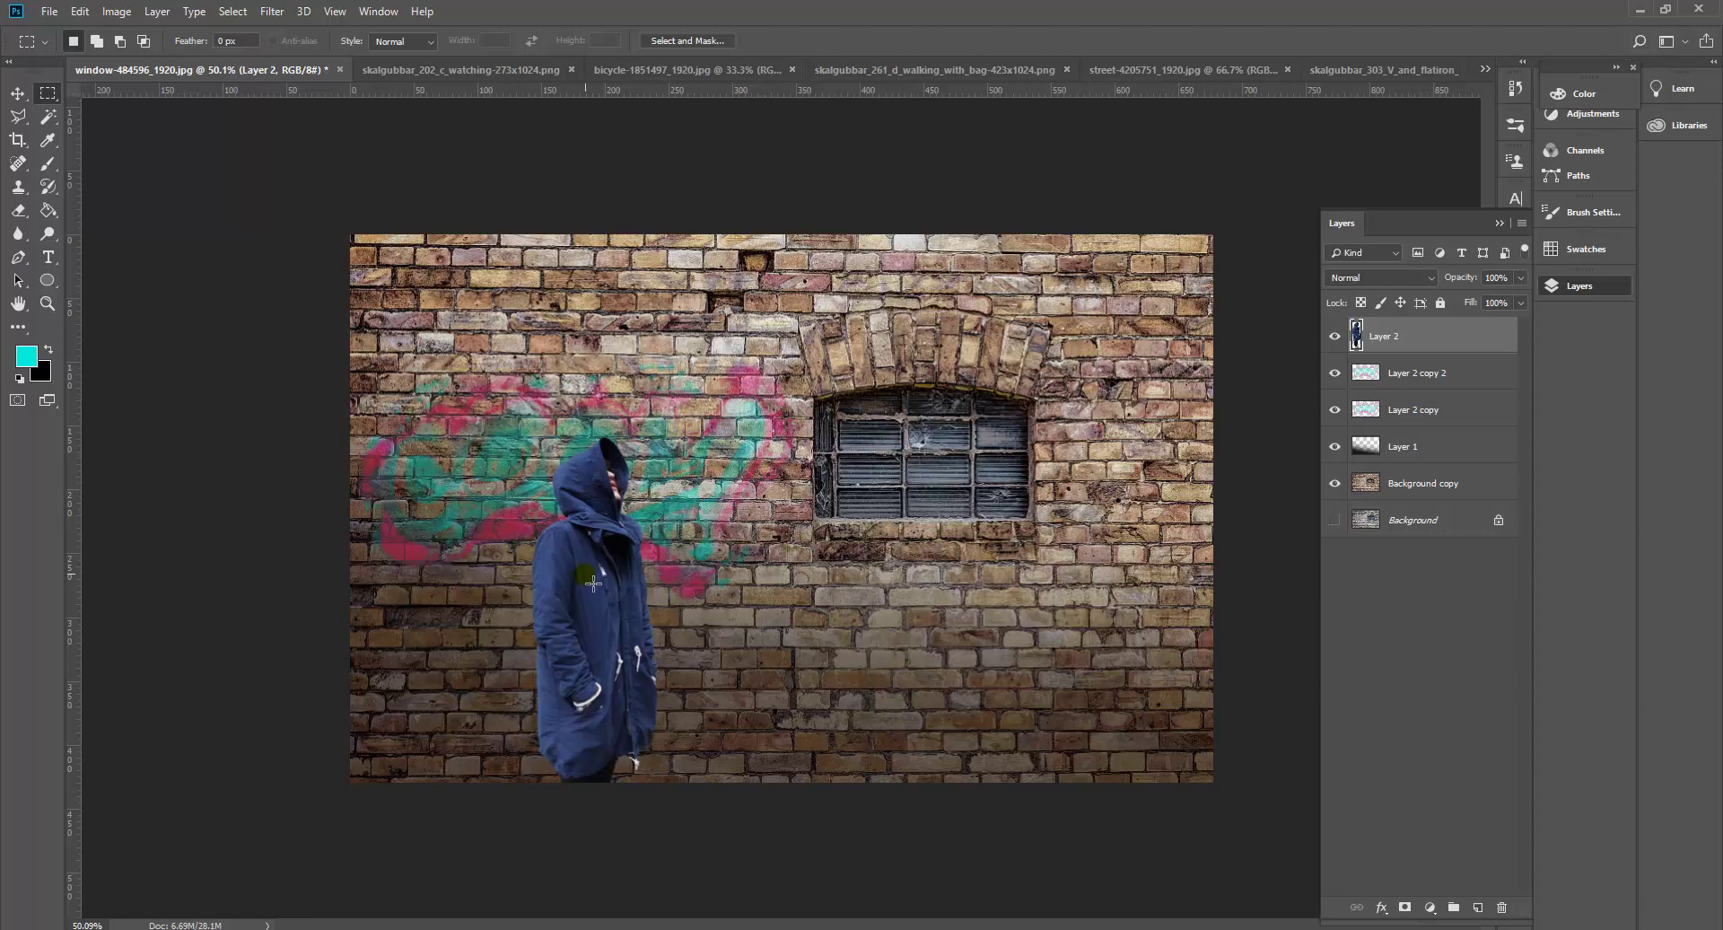
Set up the Burn tool with a Soft Round brush of 152 px and 0% hardness.
click(51, 235)
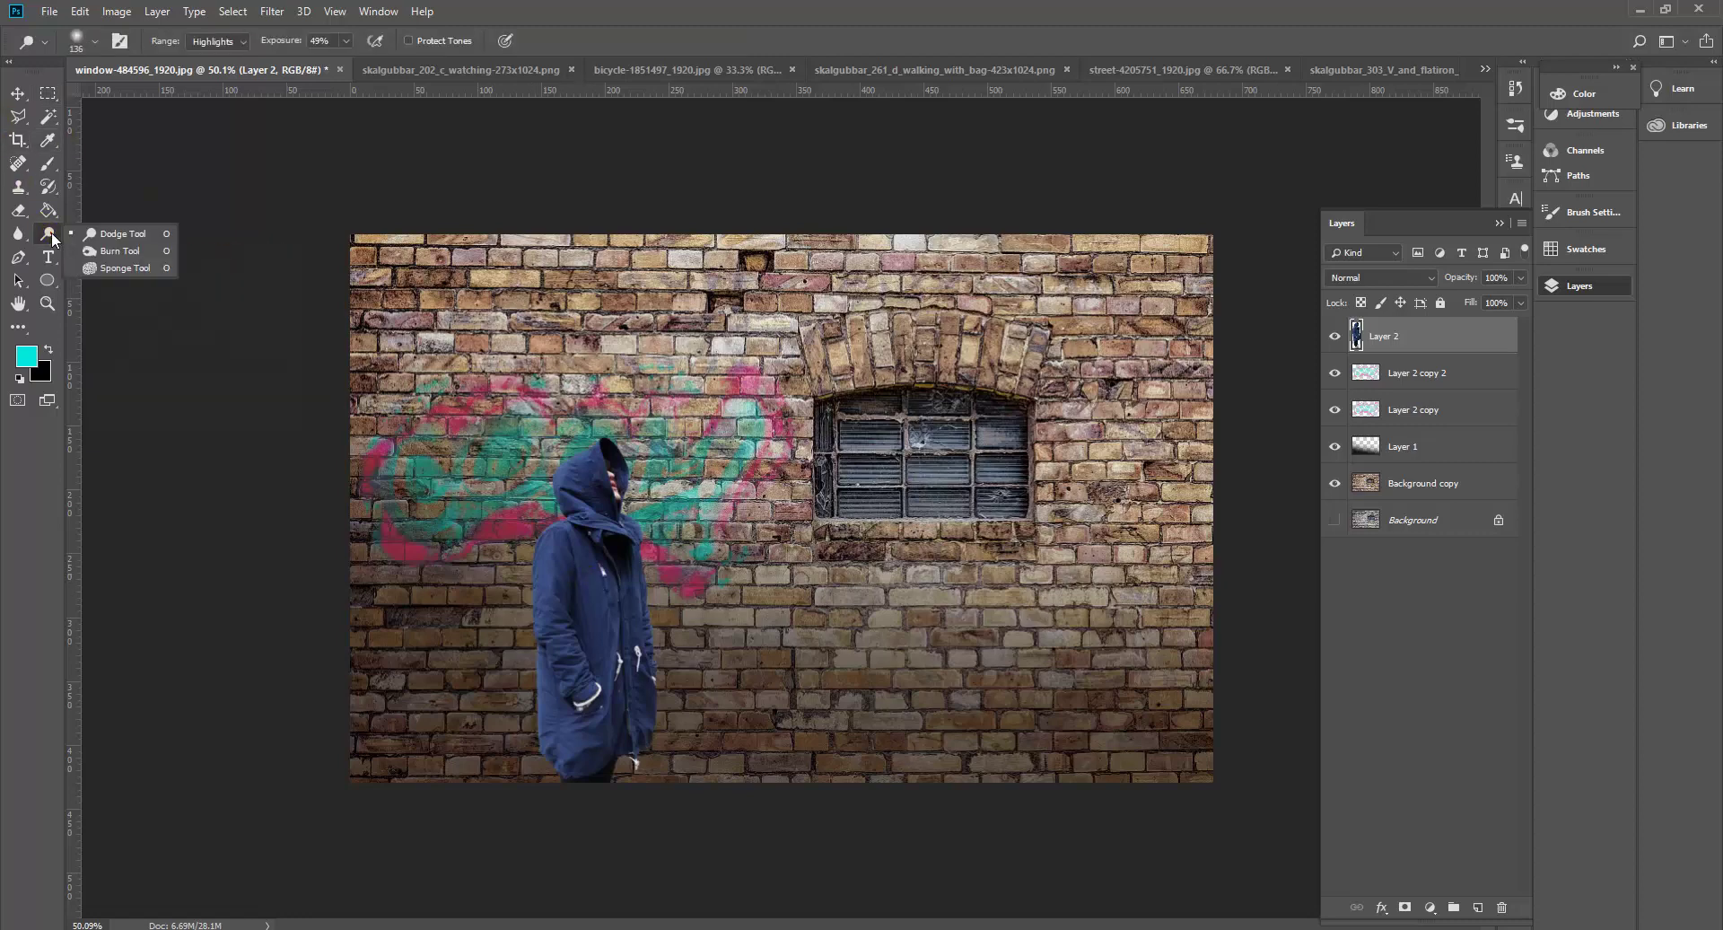
click(97, 253)
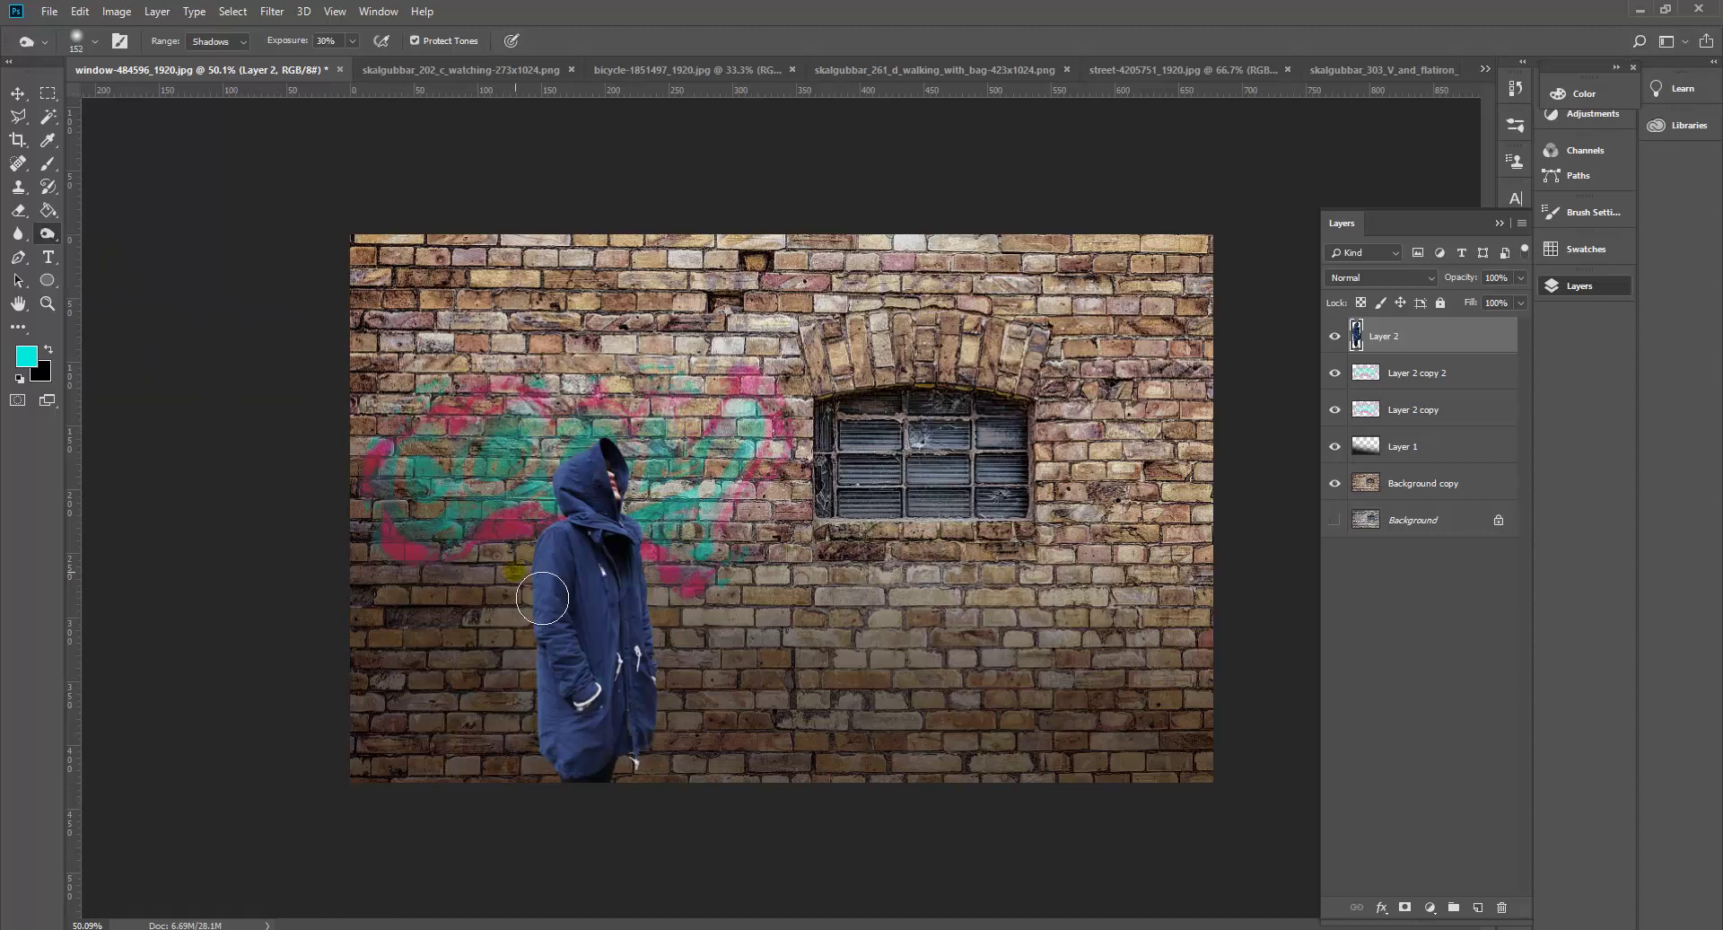
click(95, 41)
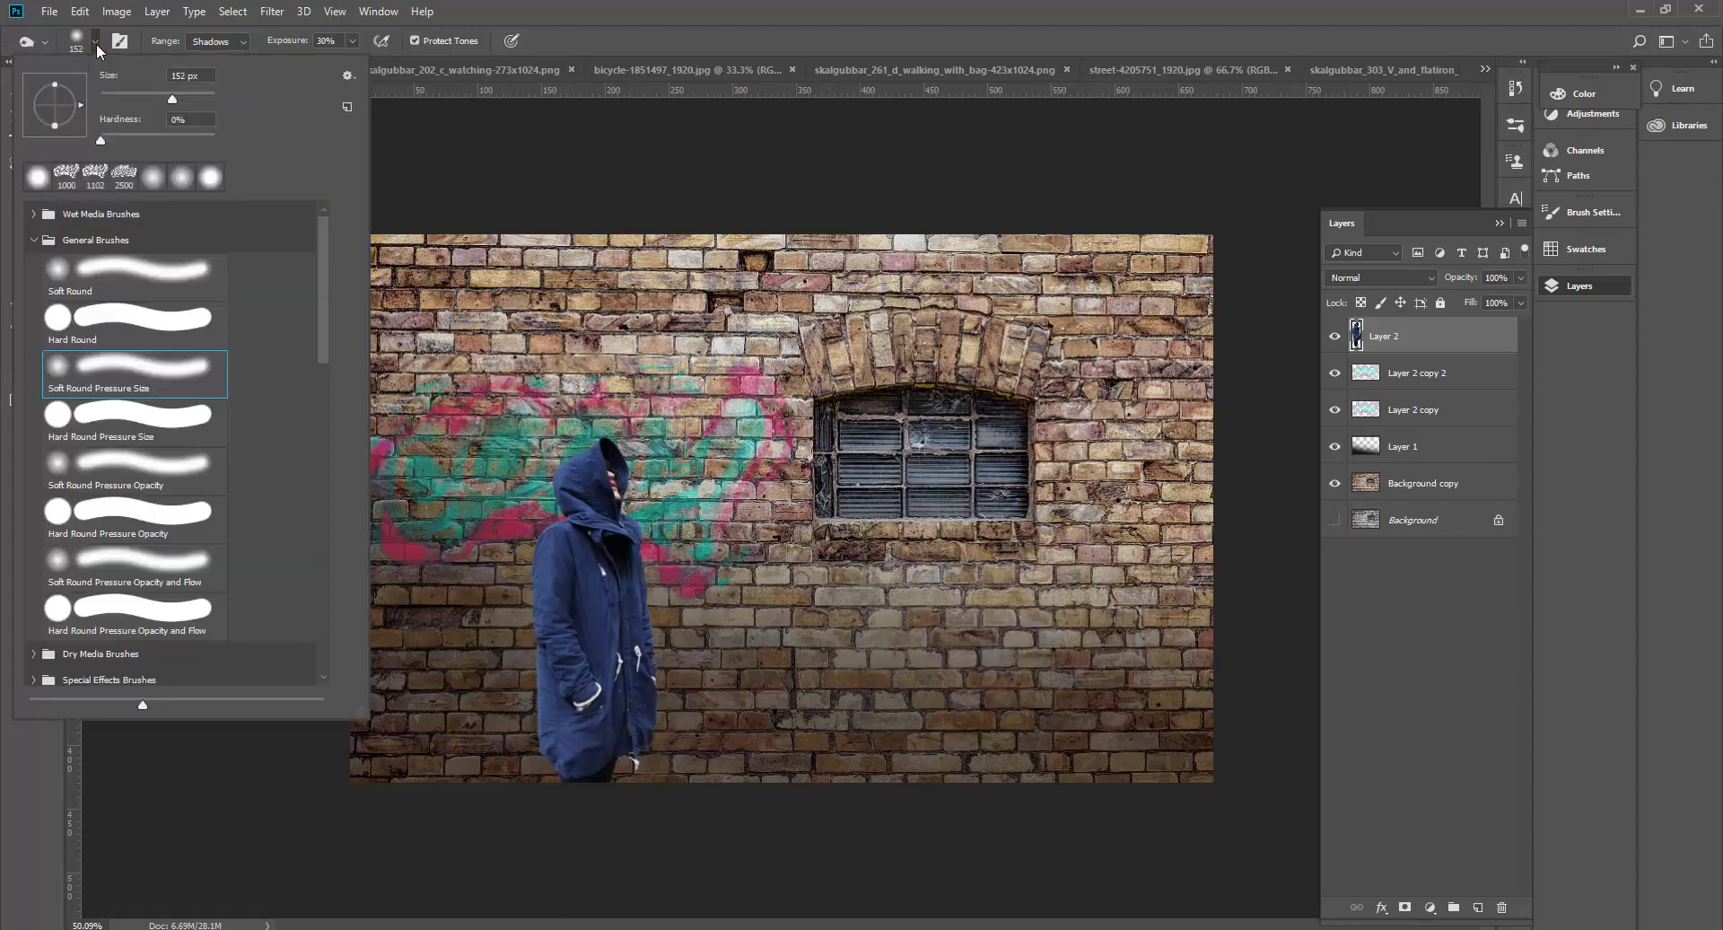
click(95, 42)
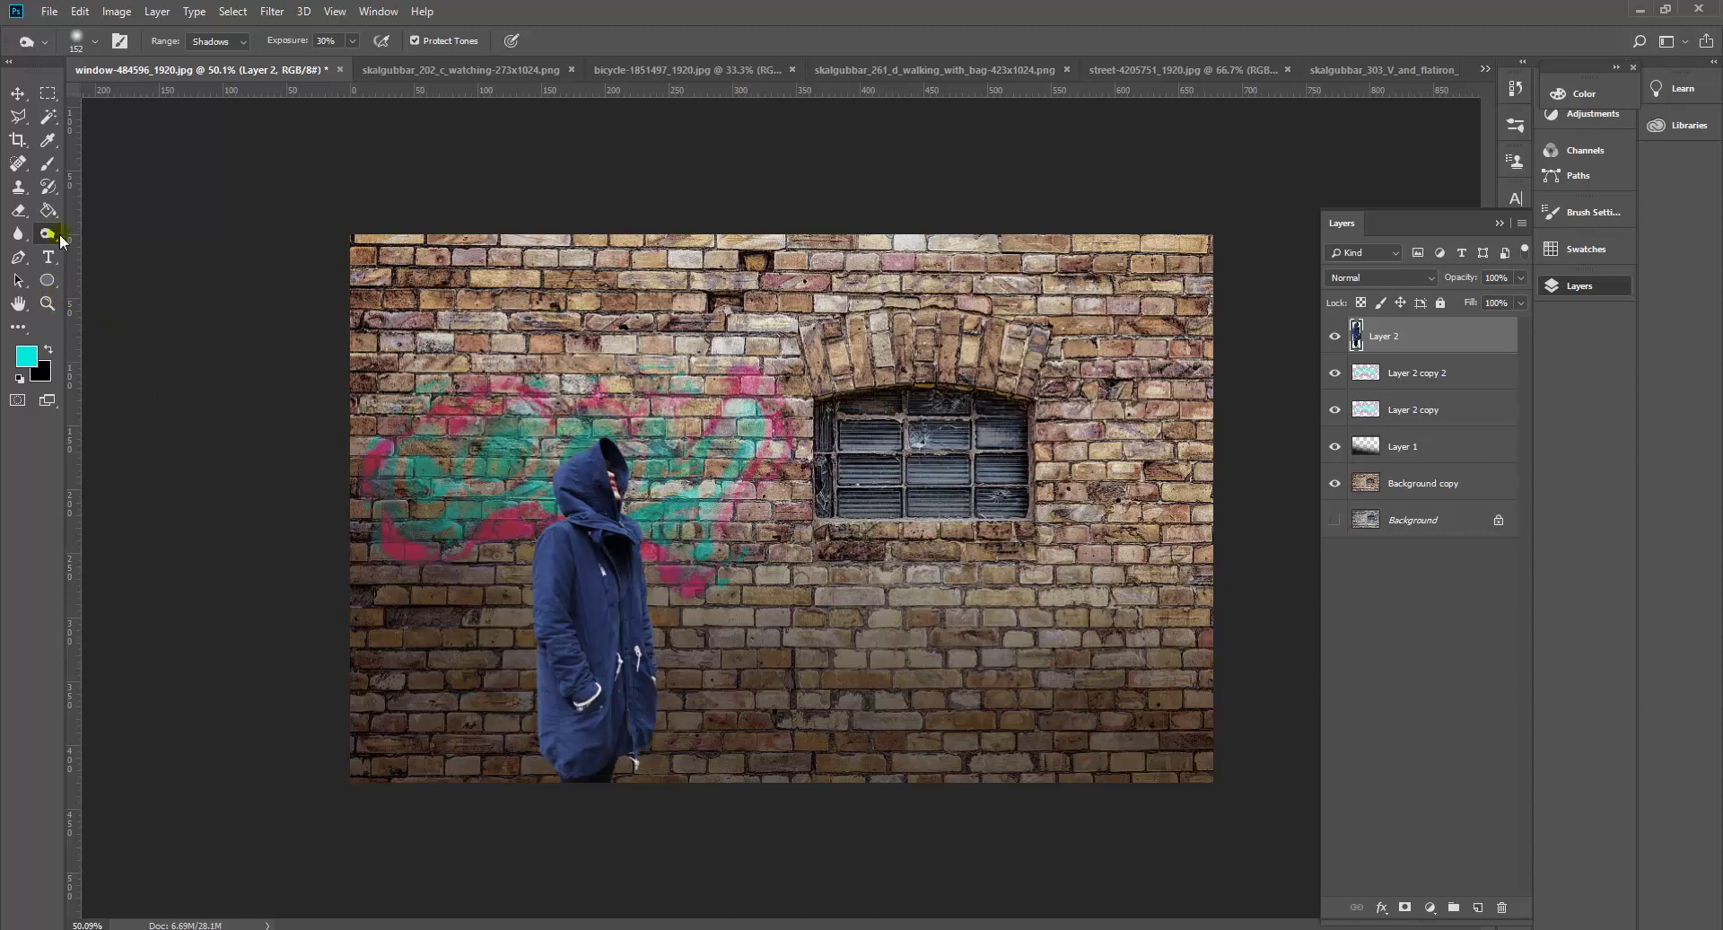
click(93, 38)
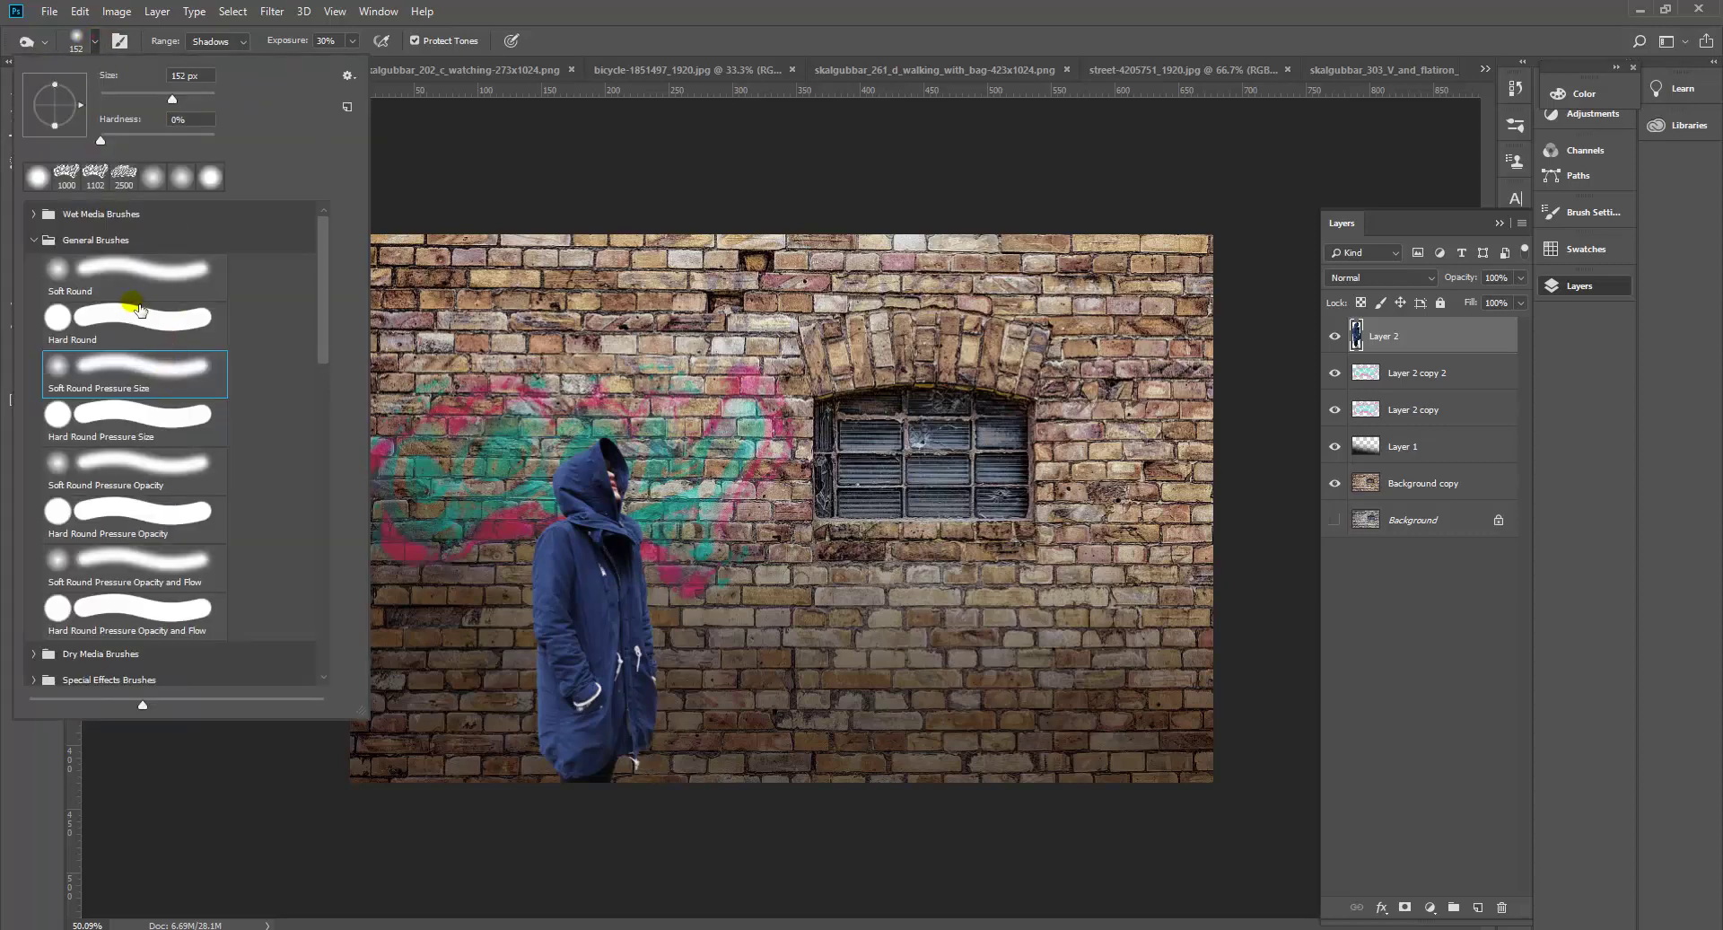
click(145, 281)
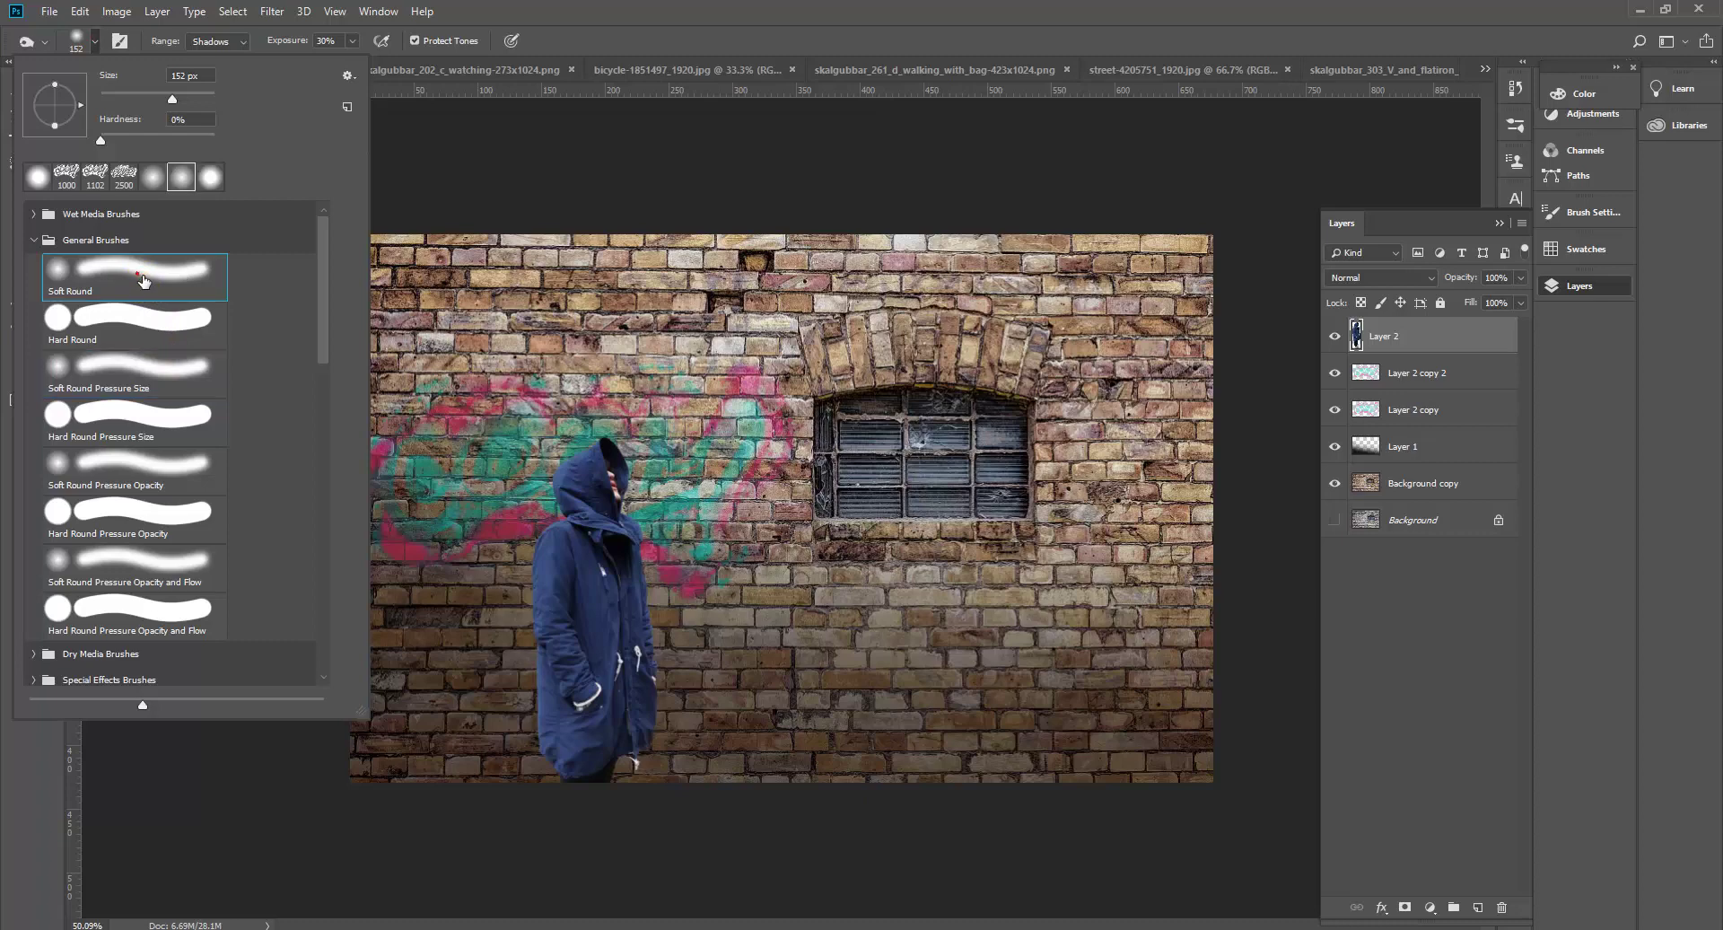
click(100, 142)
click(424, 140)
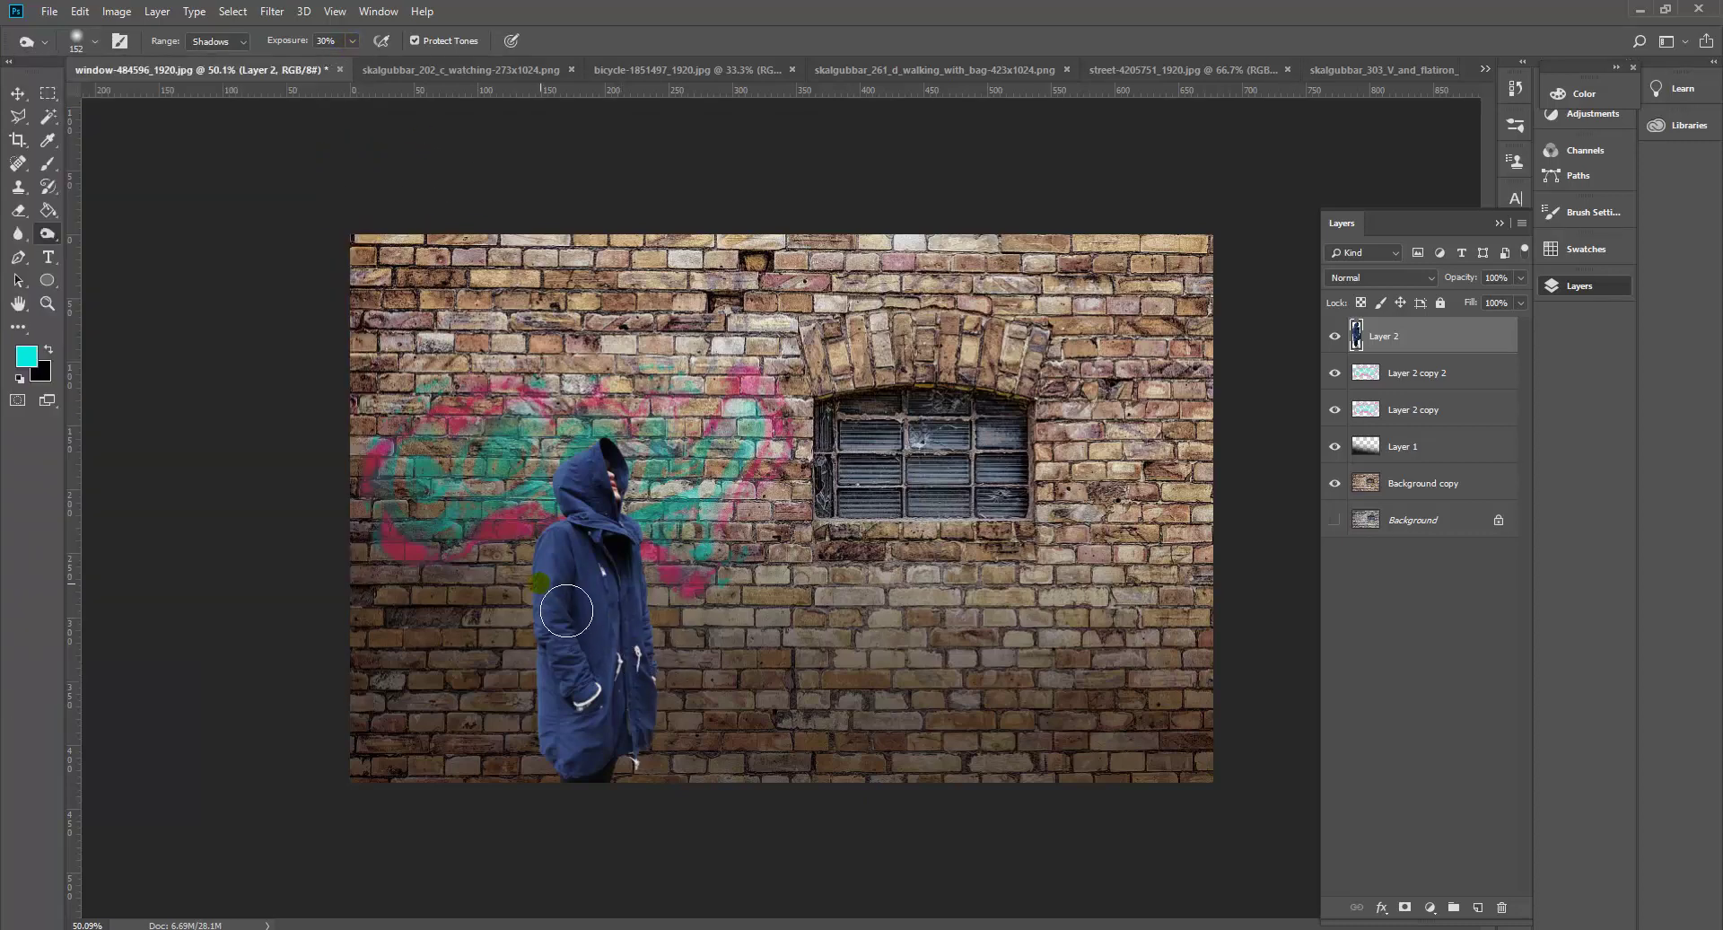
Burn the shadows of the hooded person's coat and legs on Layer 2, darkening its back, sleeve and lower hem.
scroll(514, 711, up, 3)
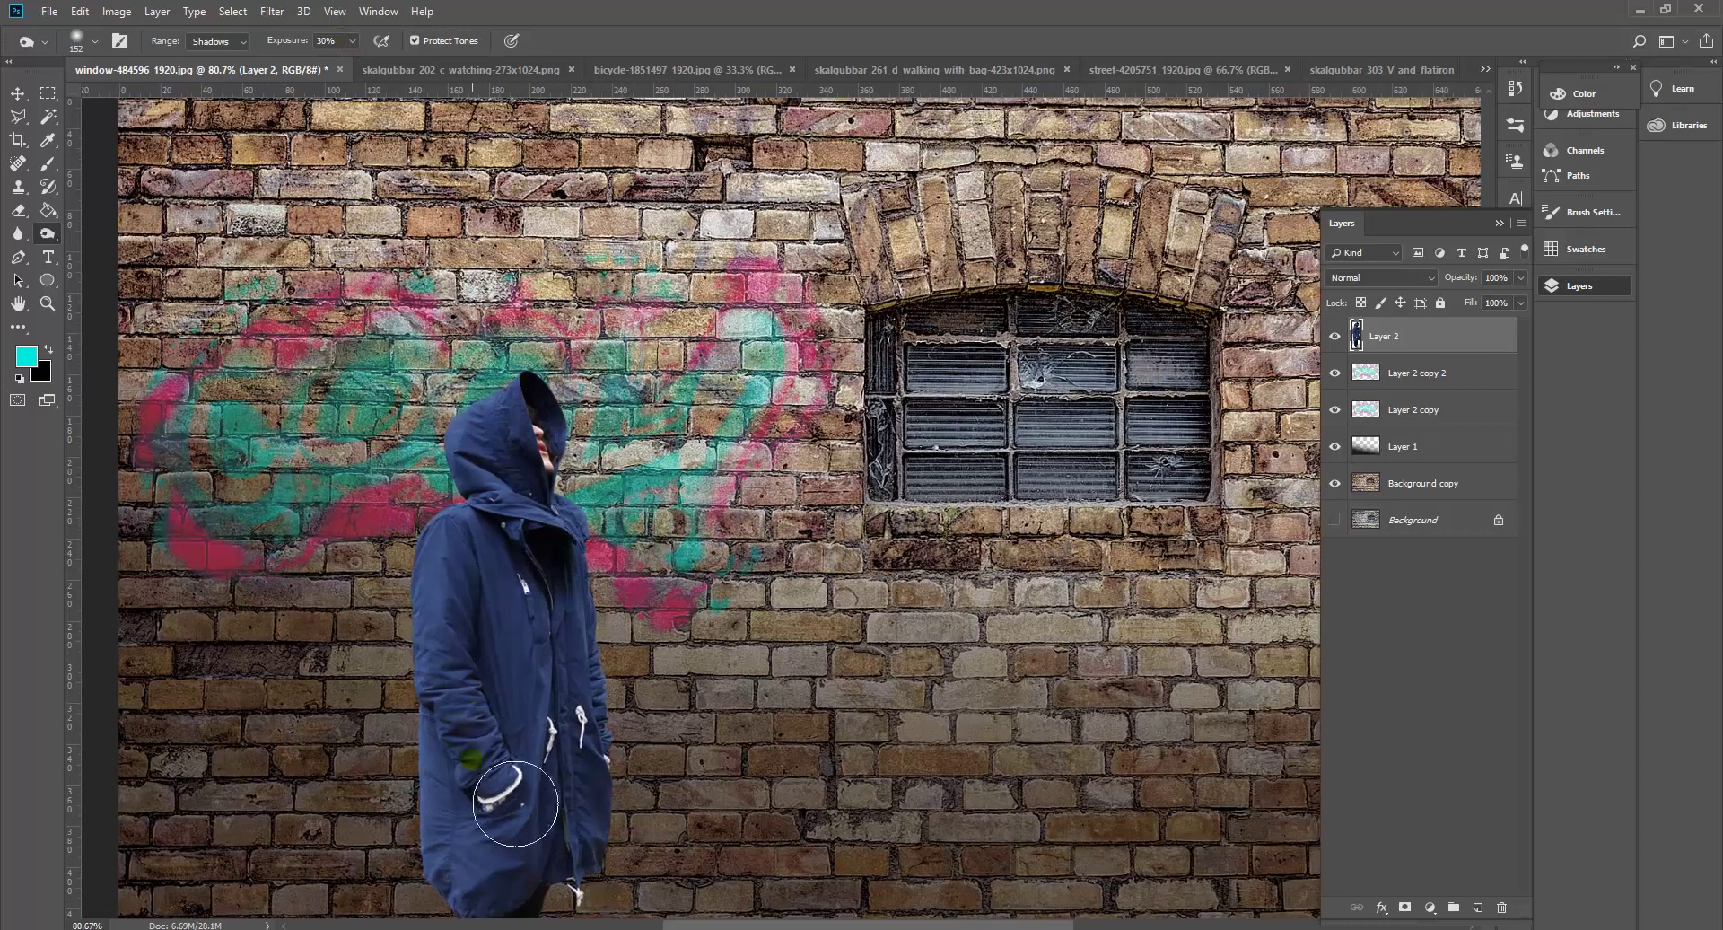
drag(454, 787, 642, 631)
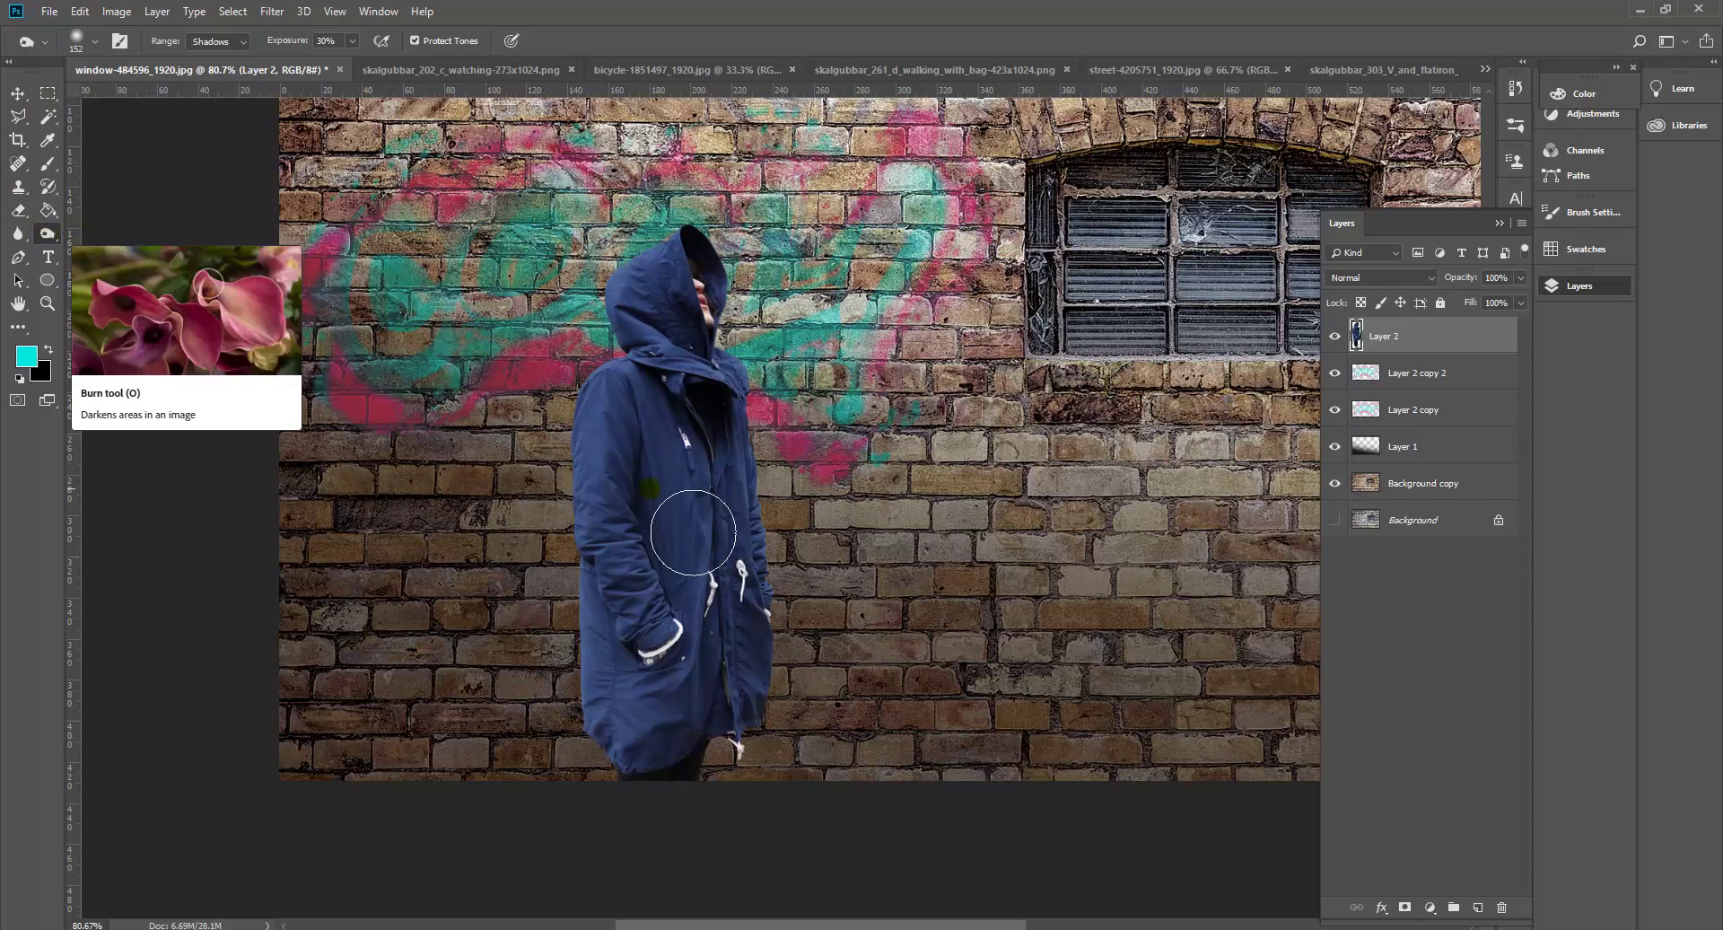
mouse_move(616, 462)
mouse_down()
mouse_move(628, 760)
mouse_move(680, 820)
mouse_move(599, 667)
mouse_move(586, 593)
mouse_move(709, 808)
mouse_move(721, 714)
mouse_move(765, 791)
mouse_move(762, 721)
mouse_move(619, 472)
mouse_move(617, 404)
mouse_move(570, 424)
mouse_move(584, 623)
mouse_move(684, 707)
mouse_move(693, 594)
mouse_move(636, 403)
mouse_move(601, 549)
mouse_move(633, 777)
mouse_move(696, 826)
mouse_move(711, 759)
mouse_move(639, 692)
mouse_move(592, 562)
mouse_move(579, 451)
mouse_move(647, 399)
mouse_move(633, 371)
mouse_move(741, 809)
mouse_move(621, 756)
mouse_move(536, 659)
mouse_move(676, 811)
mouse_move(695, 742)
mouse_move(669, 884)
mouse_up()
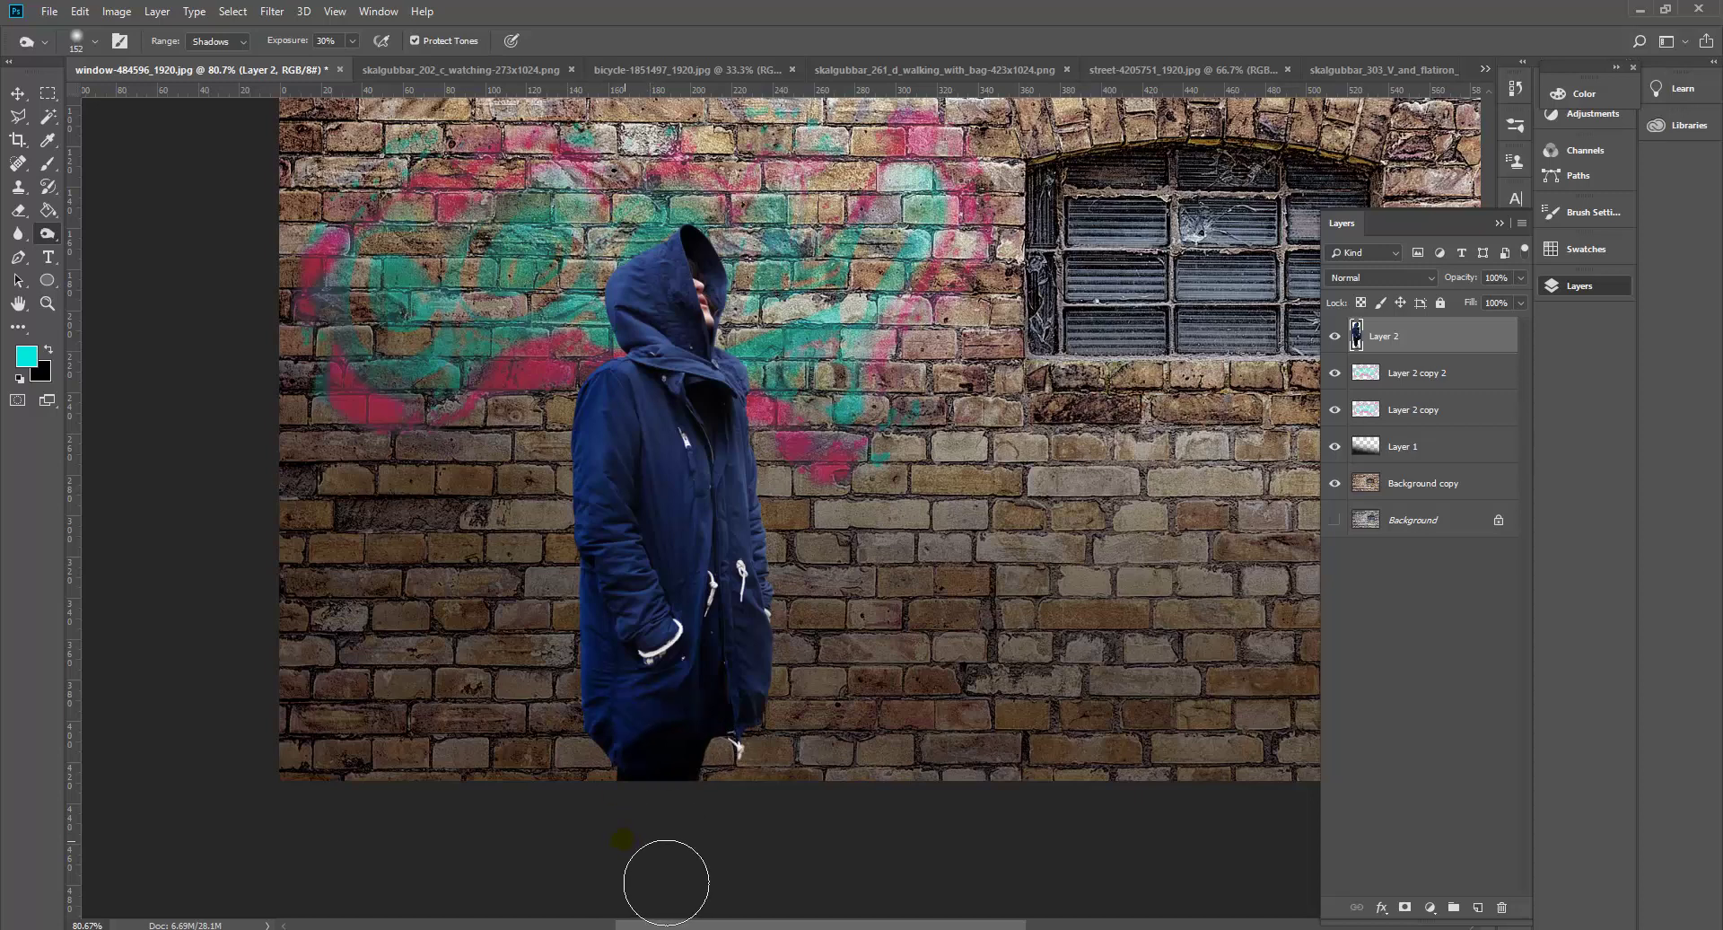
scroll(604, 854, down, 1)
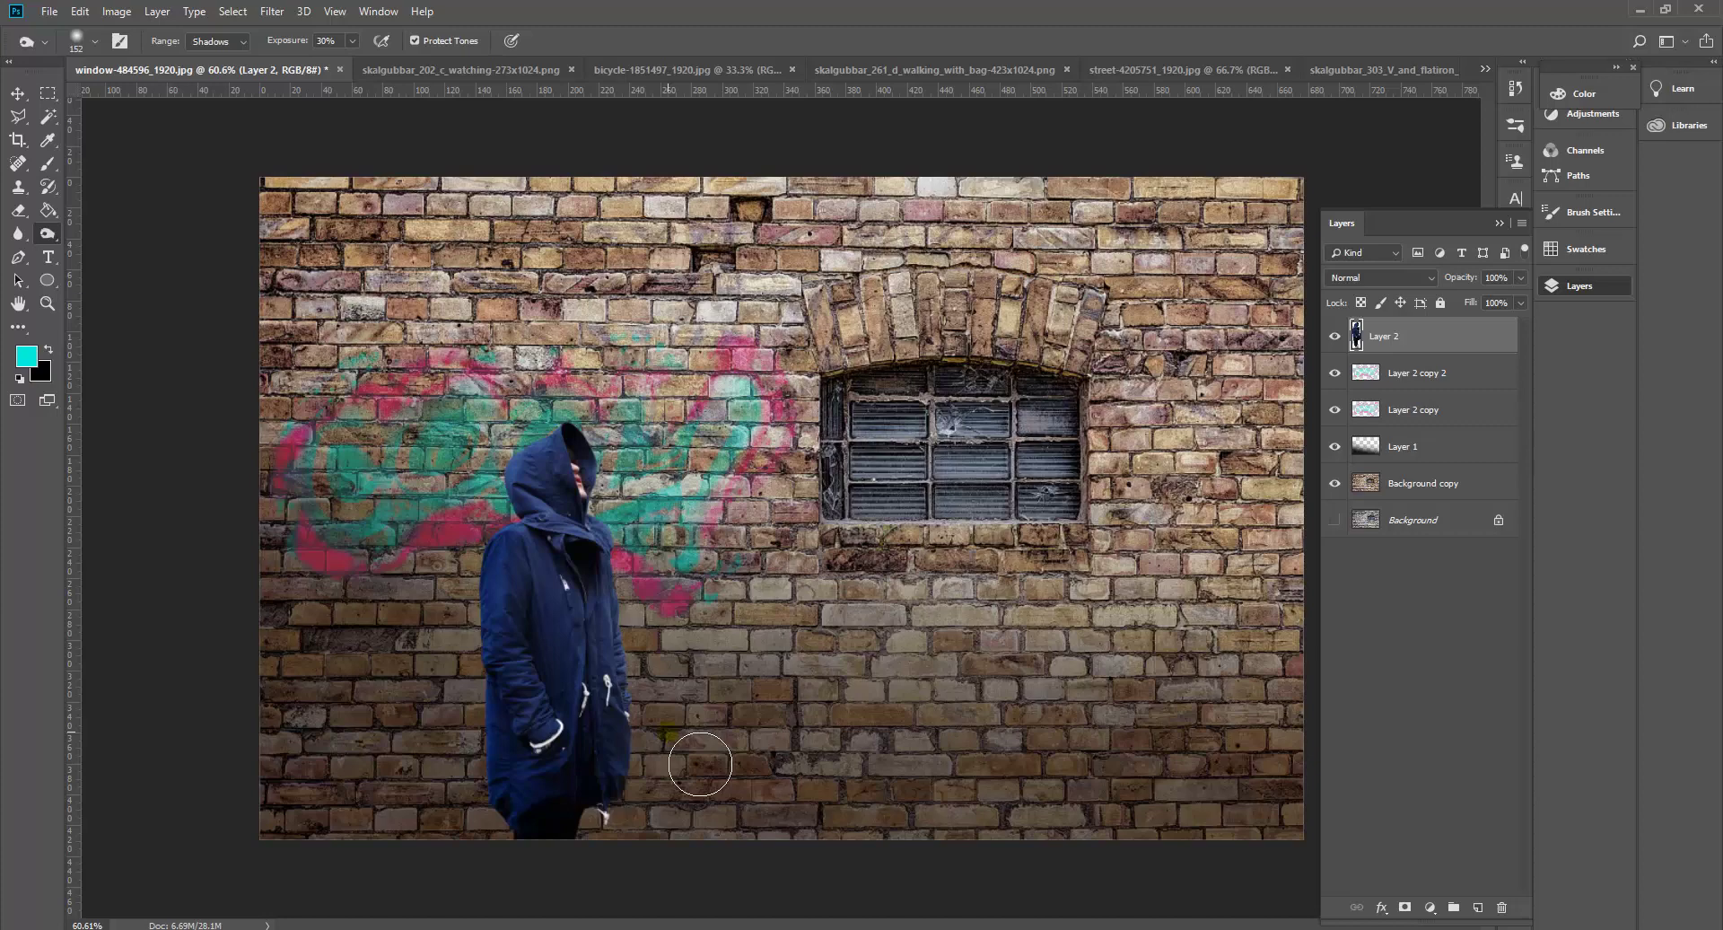
scroll(500, 846, up, 3)
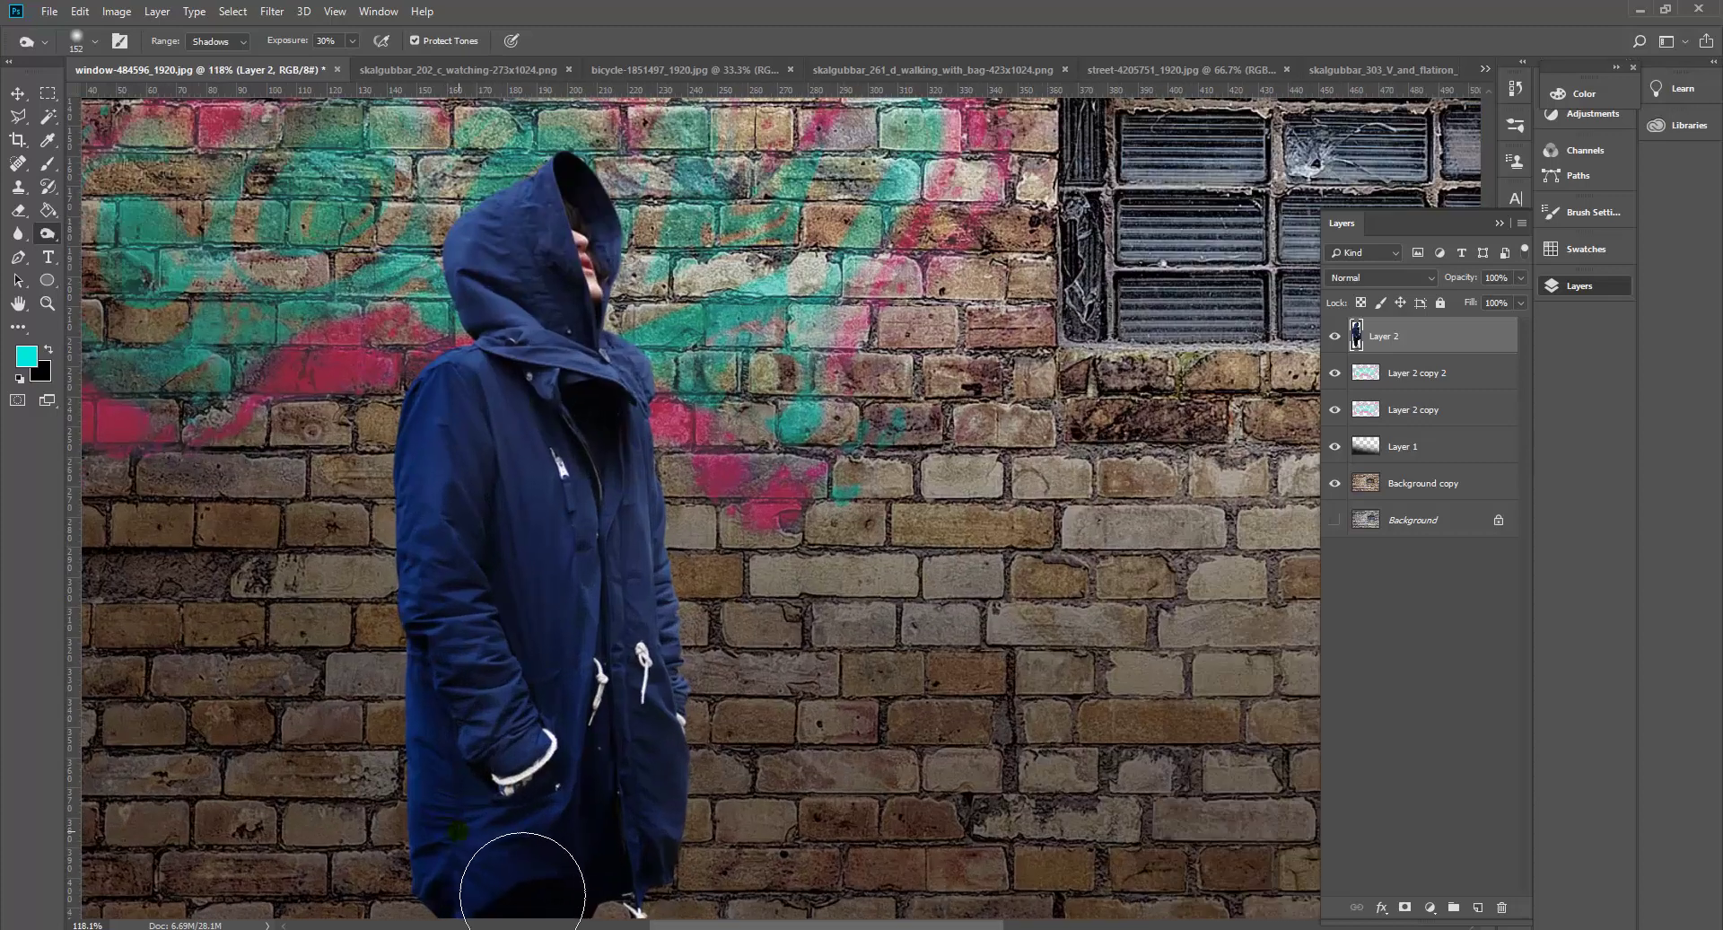
drag(485, 837, 548, 685)
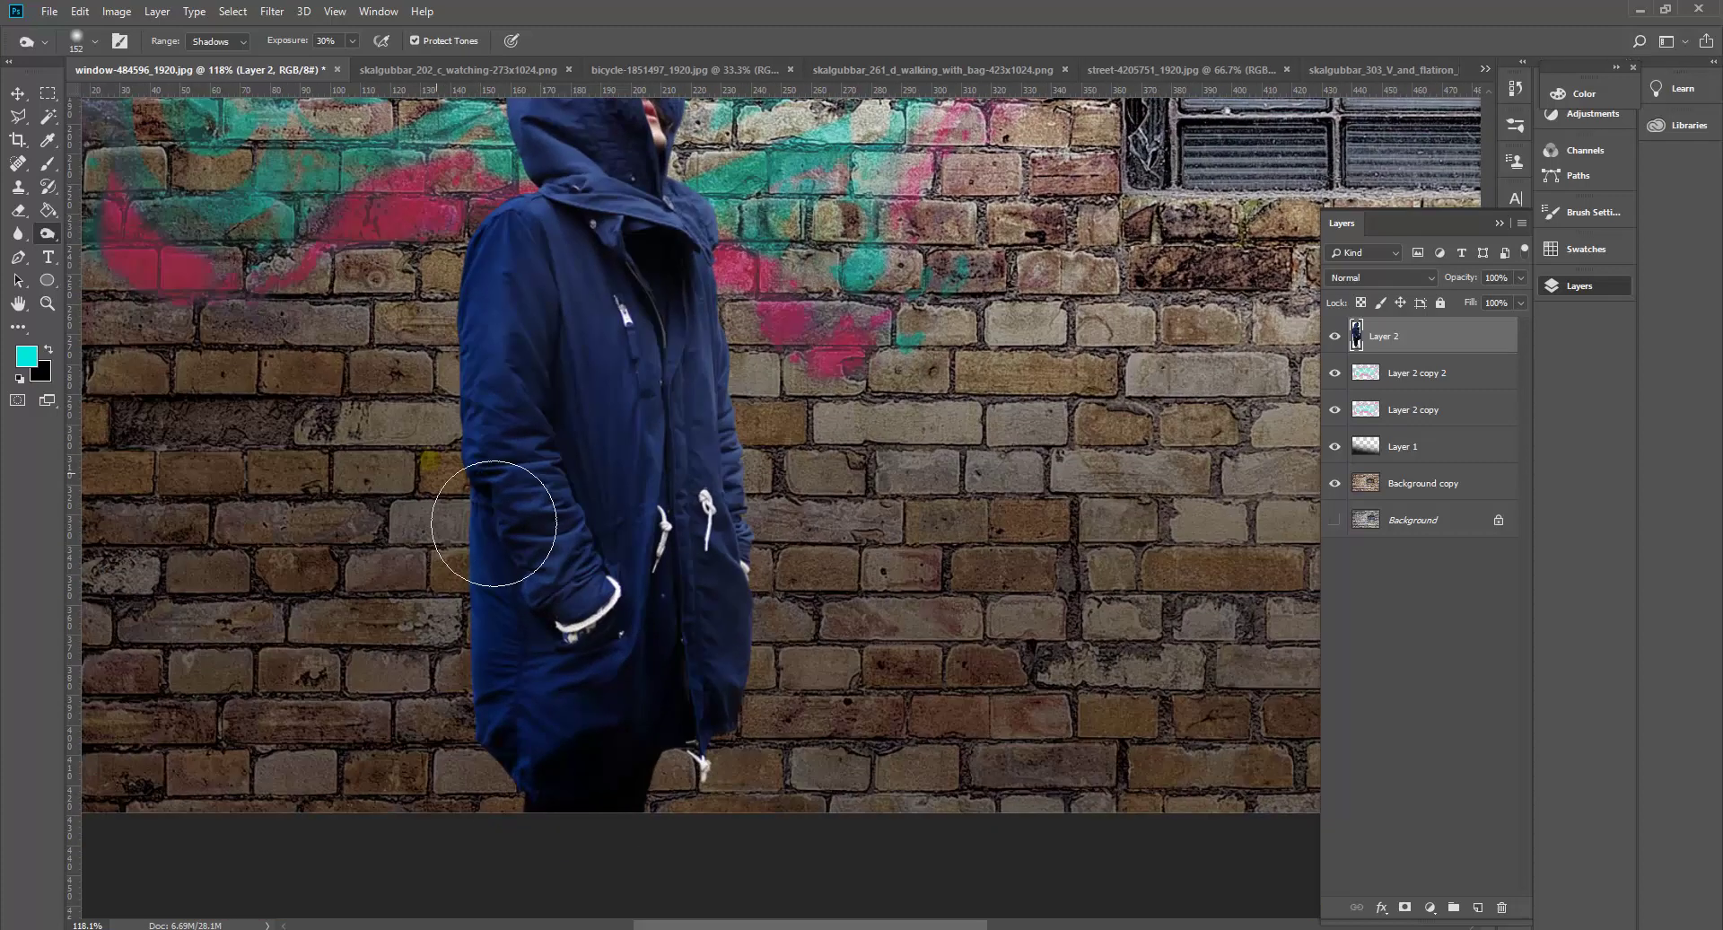
mouse_move(511, 754)
mouse_down()
mouse_move(569, 822)
mouse_move(585, 770)
mouse_up()
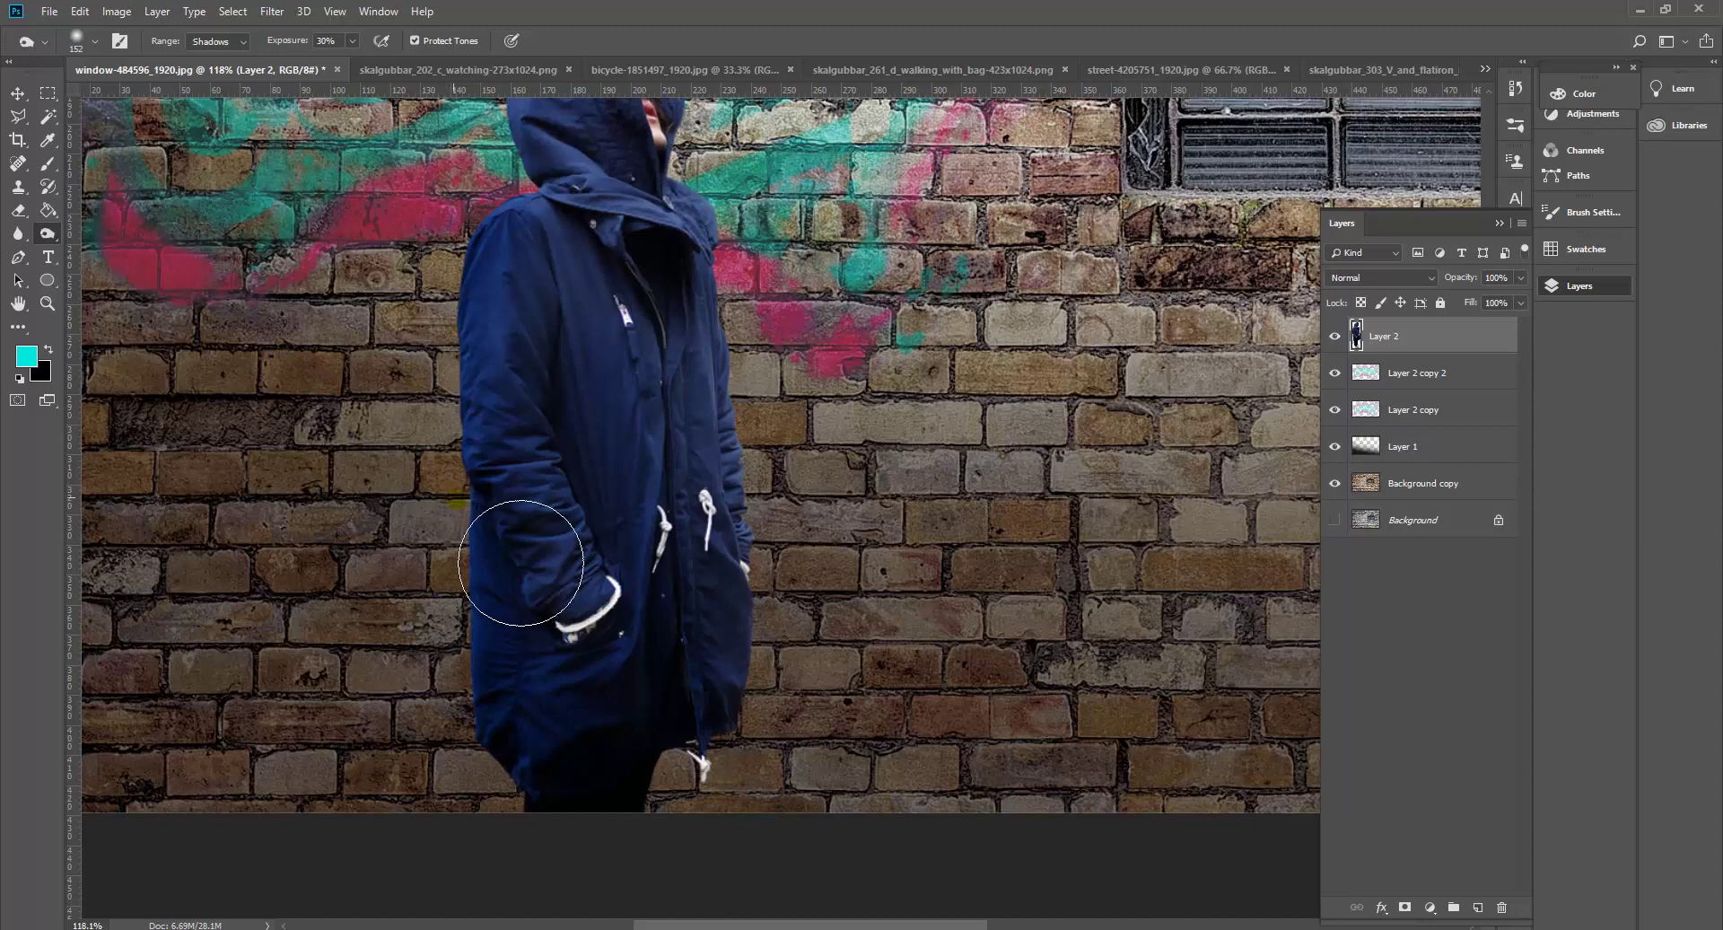
Set up the Sponge tool in Desaturate mode with a soft brush of 89 px and 0% hardness.
click(22, 235)
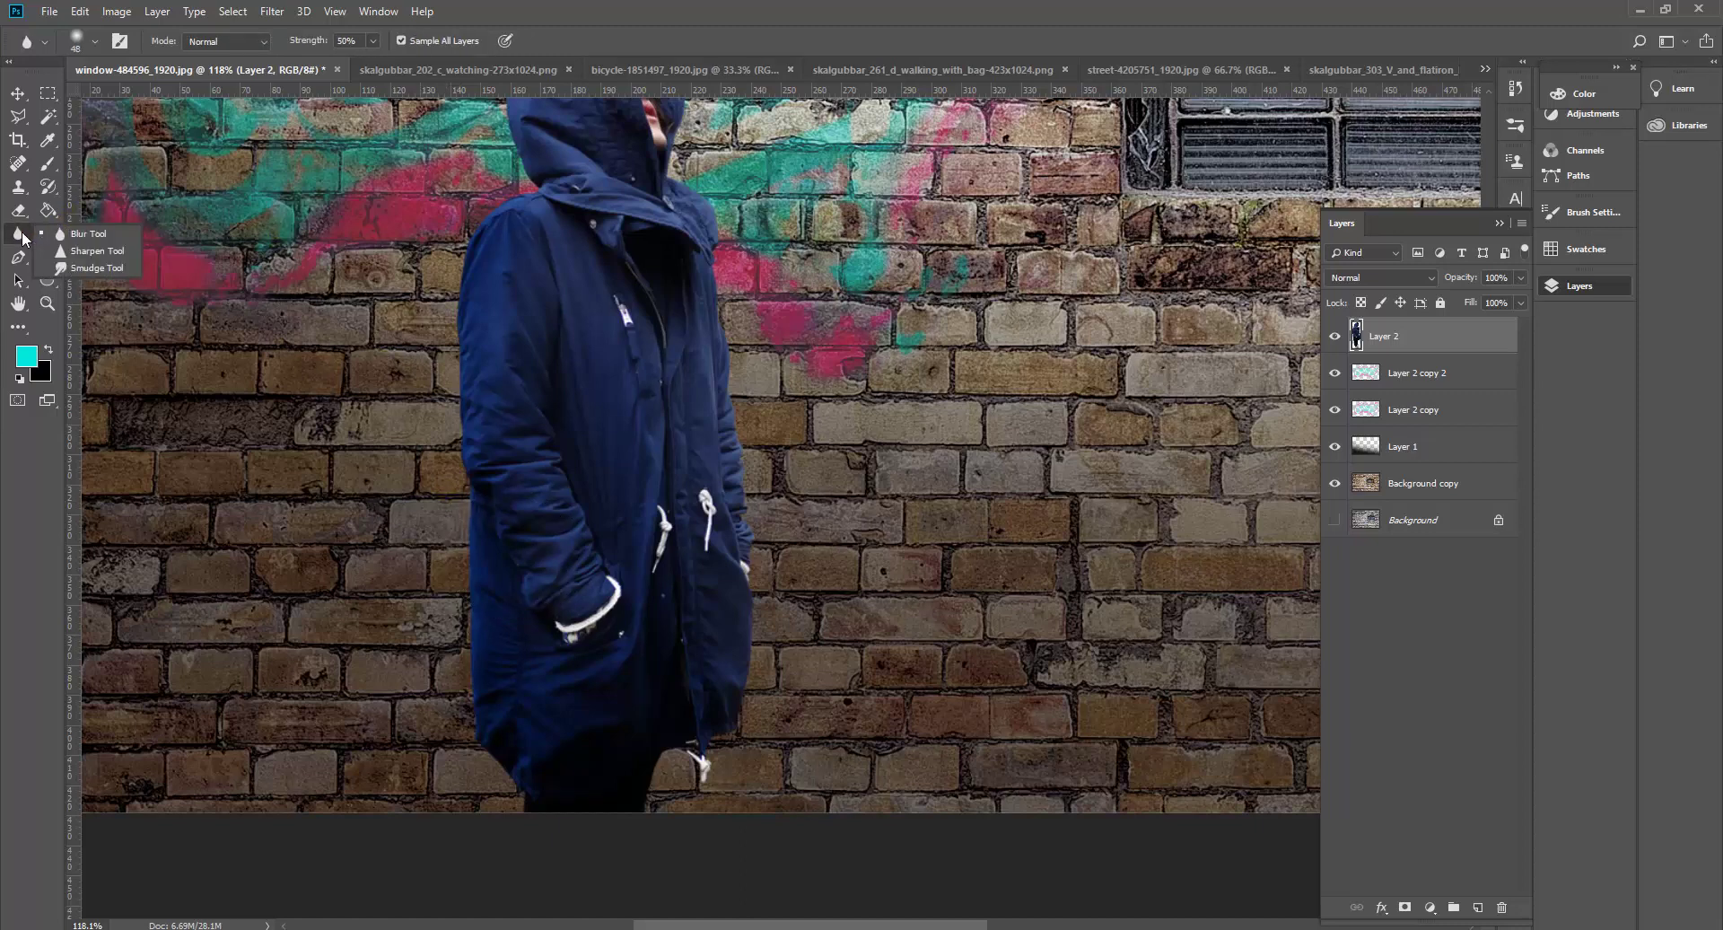
click(47, 233)
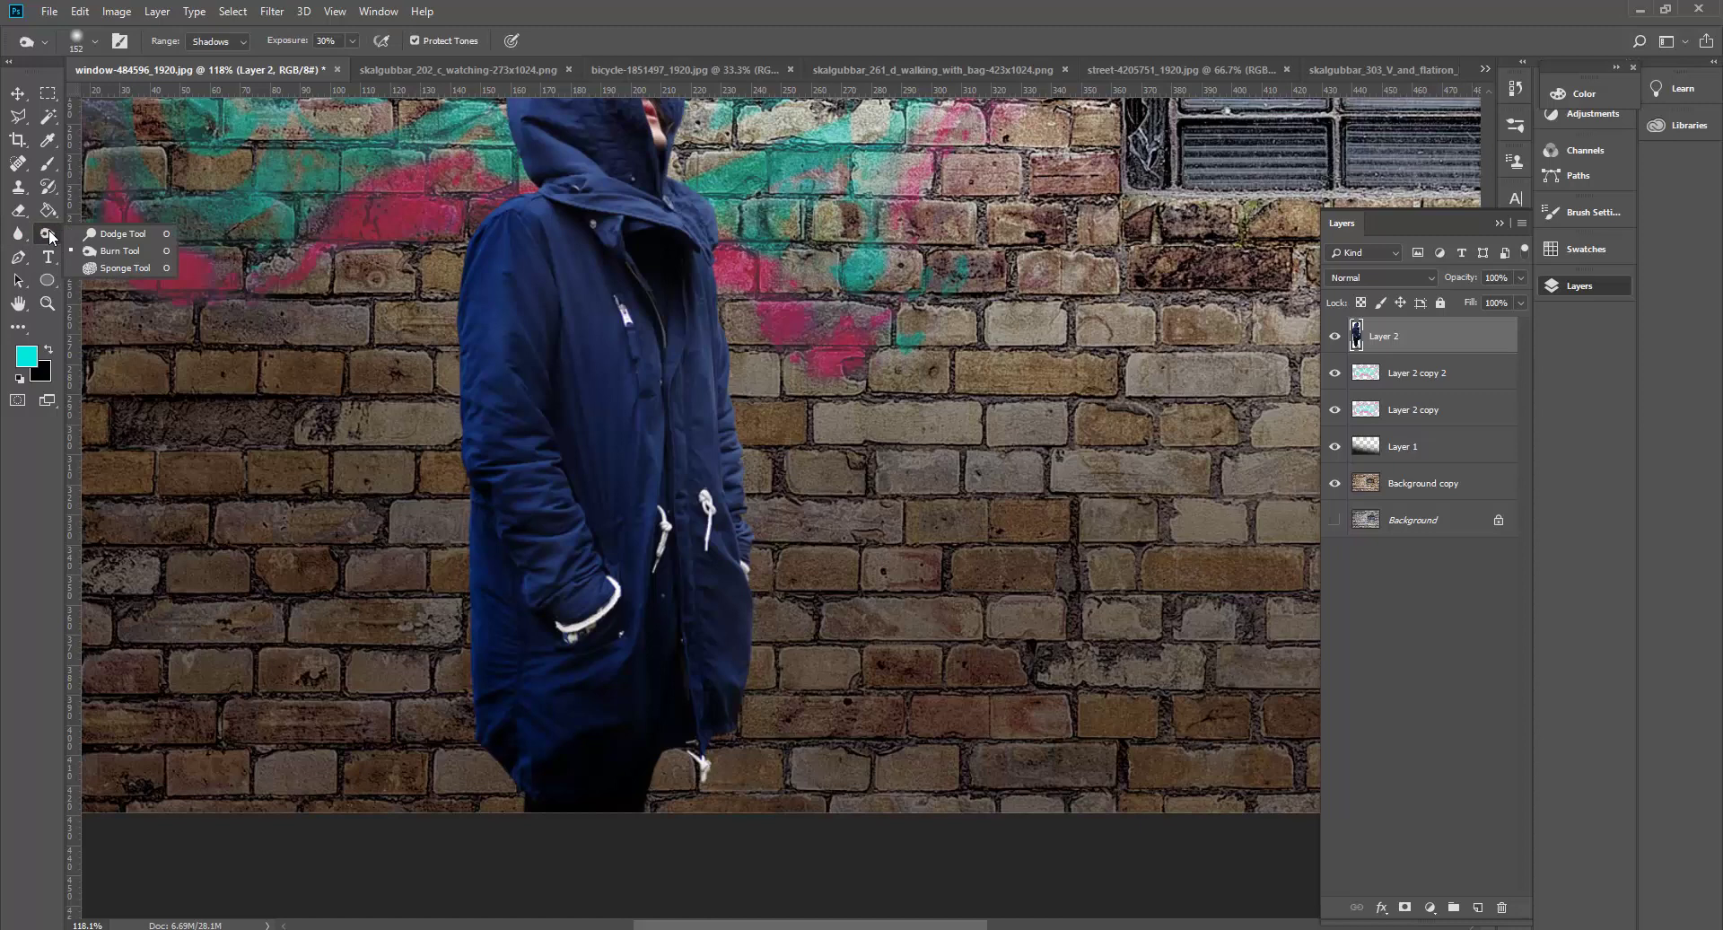
click(112, 269)
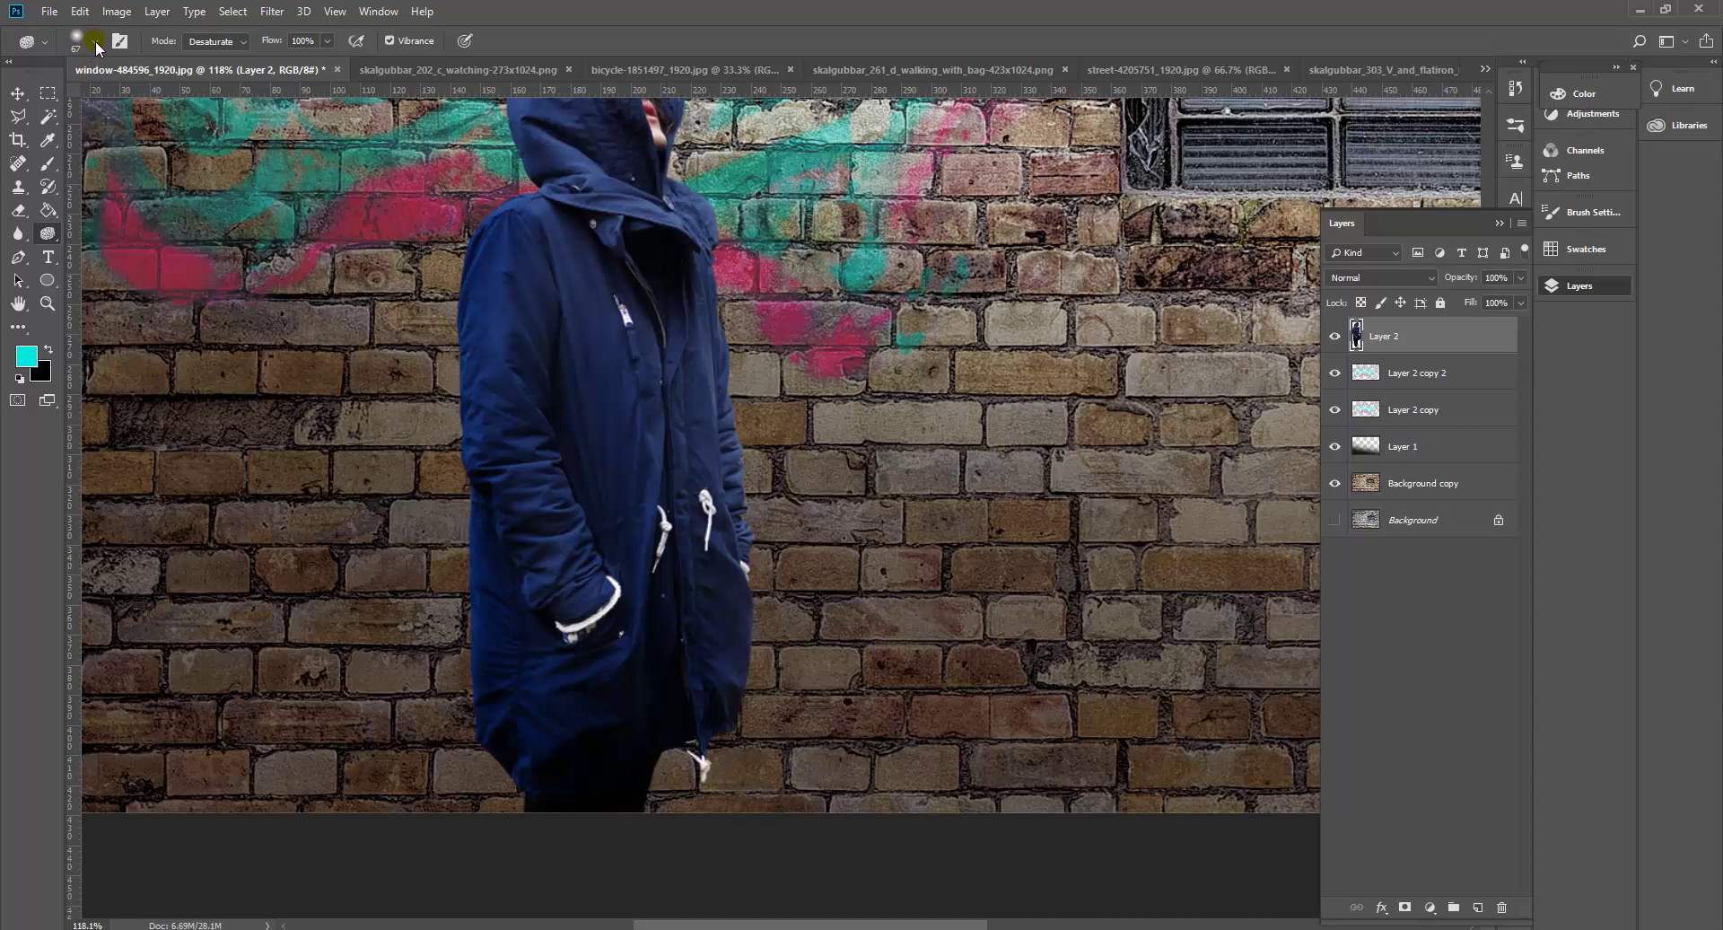
click(95, 40)
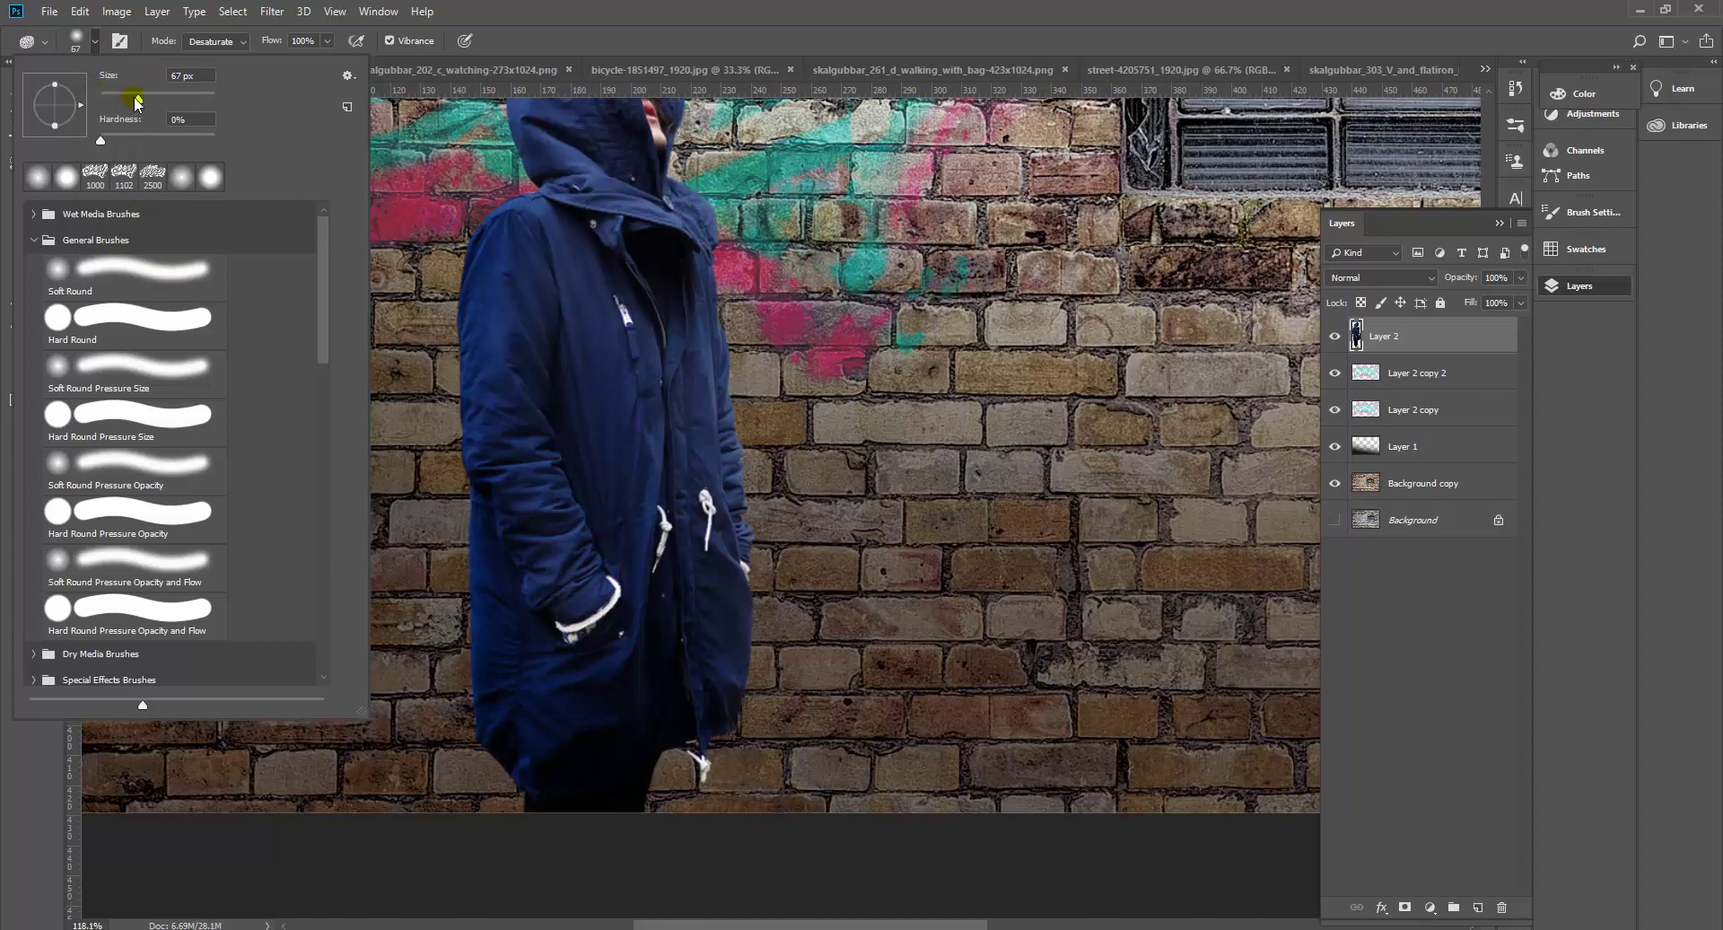
click(564, 38)
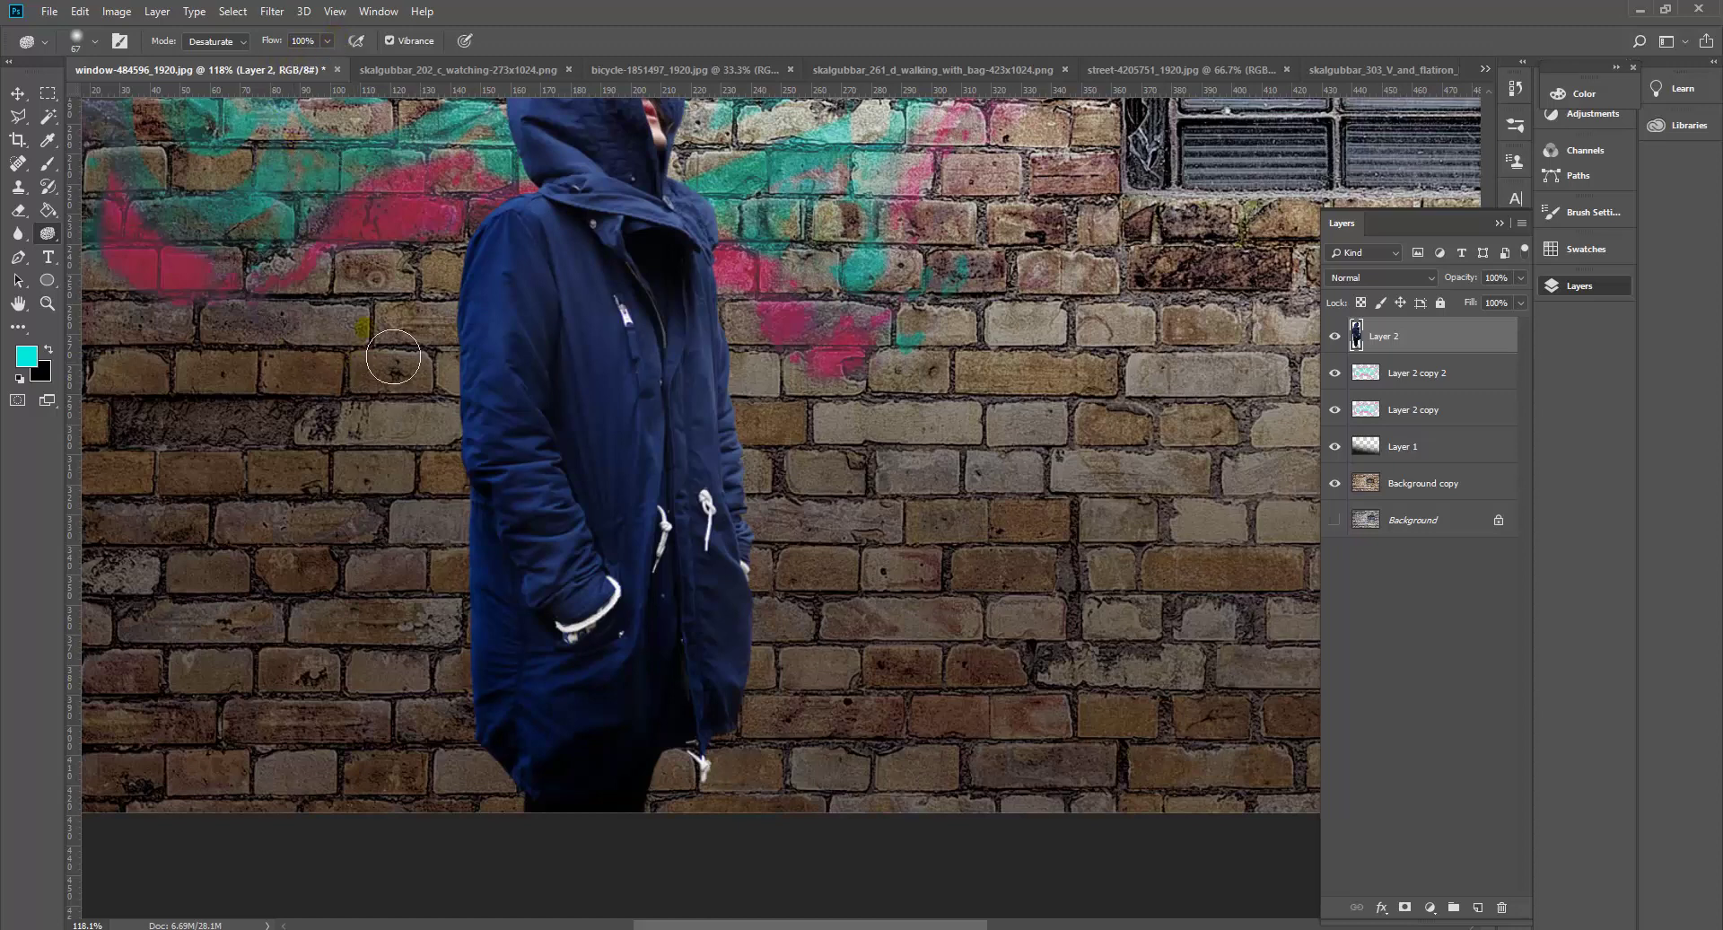
click(95, 41)
drag(140, 99, 142, 100)
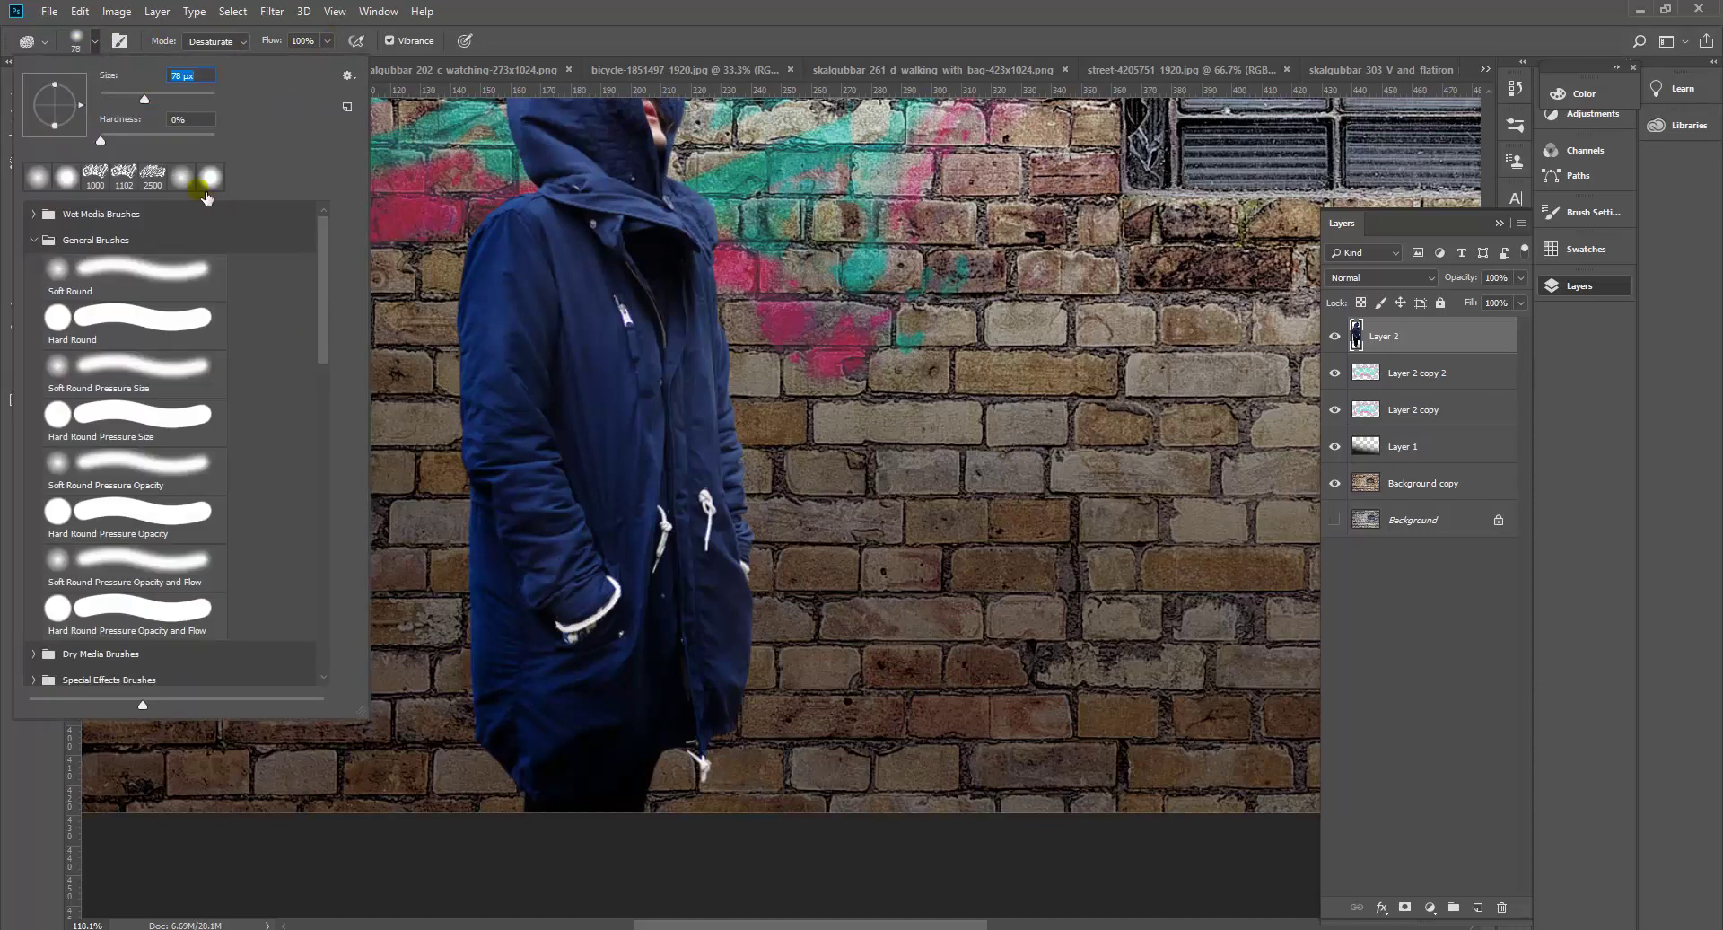
drag(144, 102, 152, 105)
click(449, 435)
Desaturate the back edge, lower hem and legs of the hooded person on Layer 2, with the Sponge tool's Vibrance option off.
mouse_move(446, 444)
mouse_down()
mouse_move(471, 399)
mouse_move(511, 542)
mouse_move(511, 714)
mouse_move(549, 851)
mouse_move(490, 579)
mouse_move(607, 856)
mouse_move(508, 539)
mouse_move(519, 730)
mouse_move(582, 856)
mouse_move(558, 669)
mouse_move(479, 437)
mouse_move(590, 814)
mouse_move(519, 527)
mouse_move(594, 719)
mouse_move(615, 824)
mouse_move(492, 546)
mouse_move(549, 828)
mouse_move(574, 860)
mouse_move(494, 544)
mouse_move(569, 793)
mouse_move(513, 643)
mouse_move(557, 802)
mouse_move(485, 557)
mouse_move(532, 805)
mouse_move(484, 551)
mouse_move(552, 837)
mouse_up()
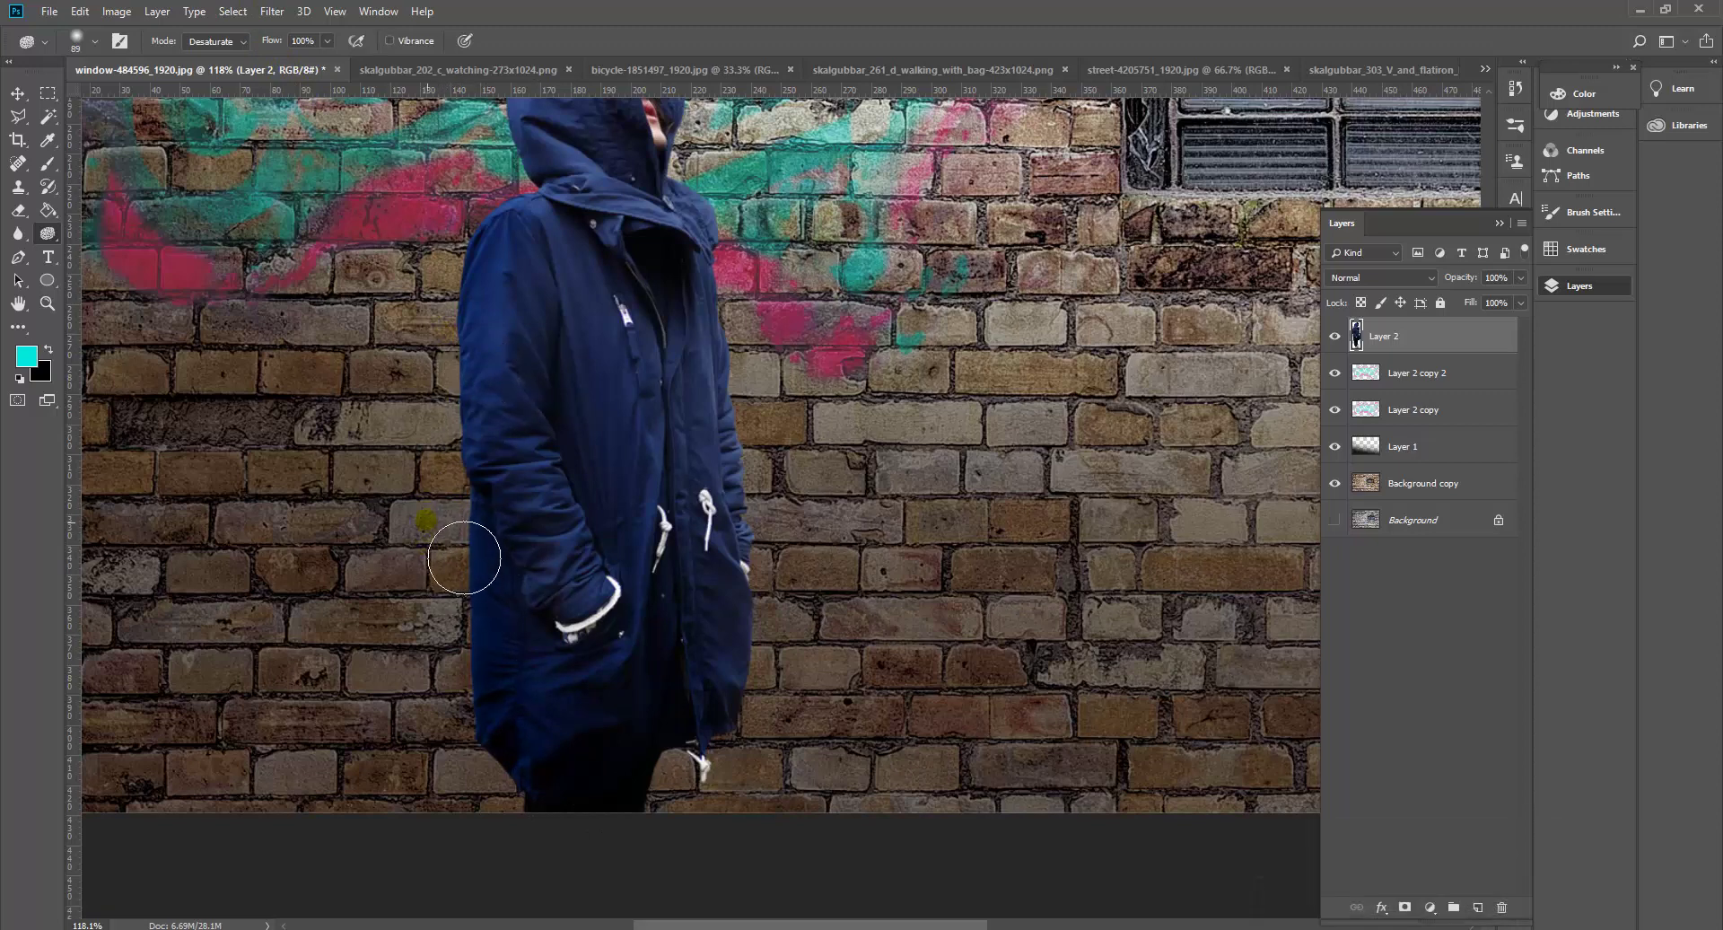
click(390, 40)
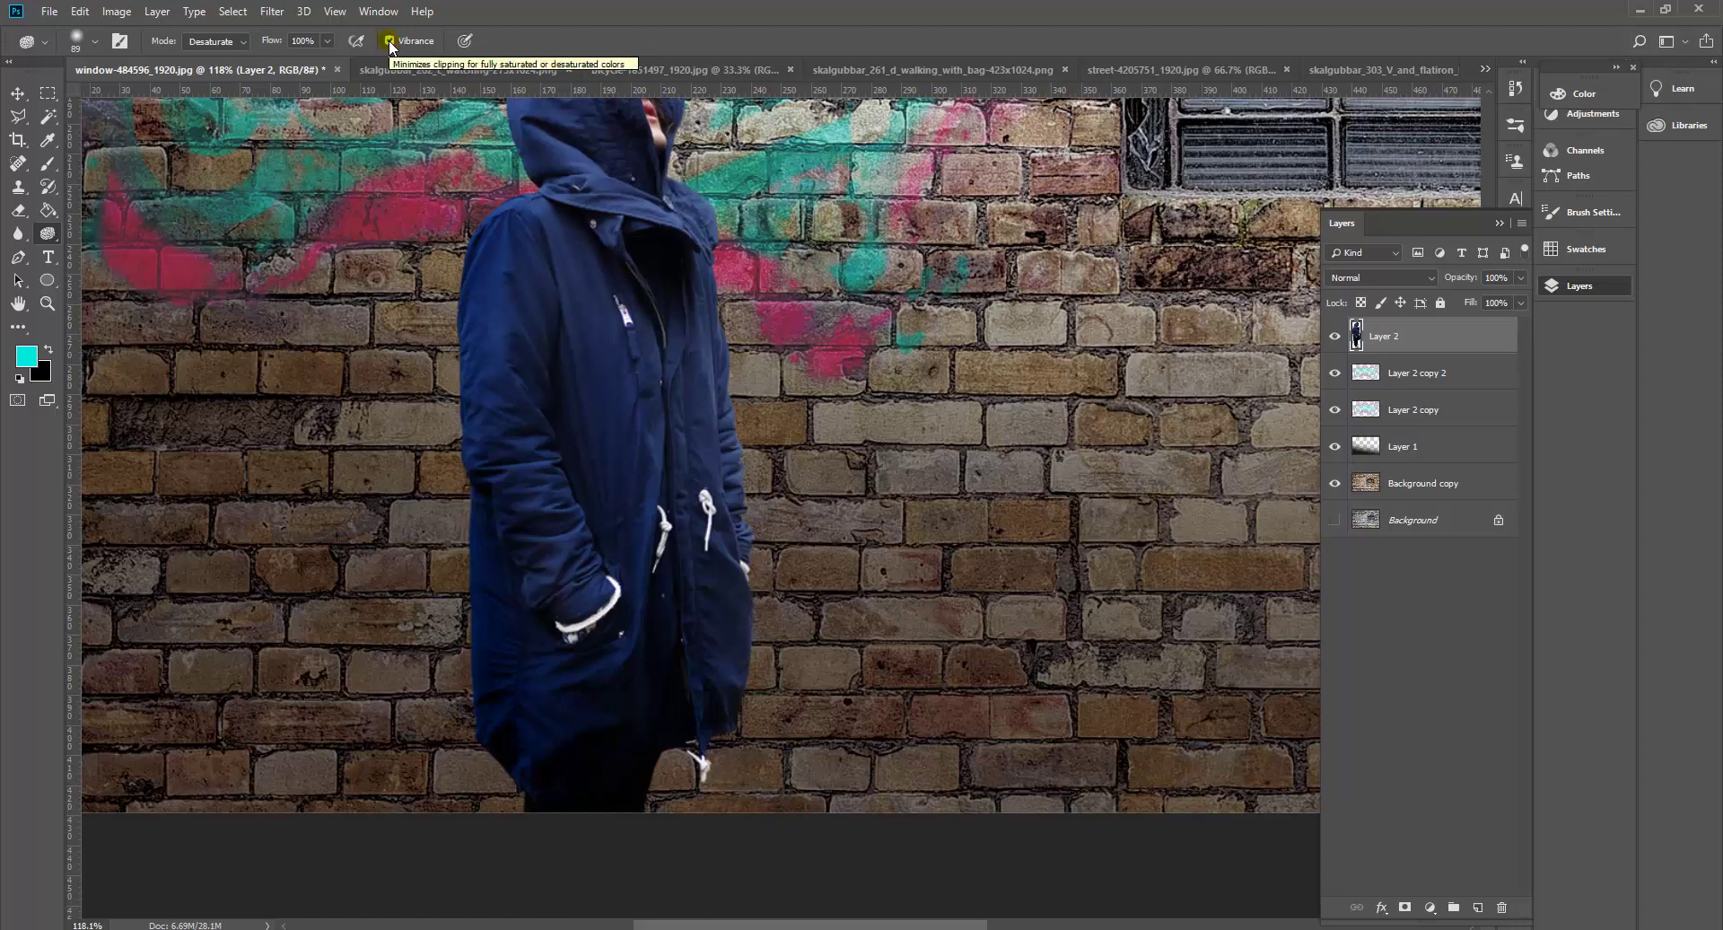
click(389, 41)
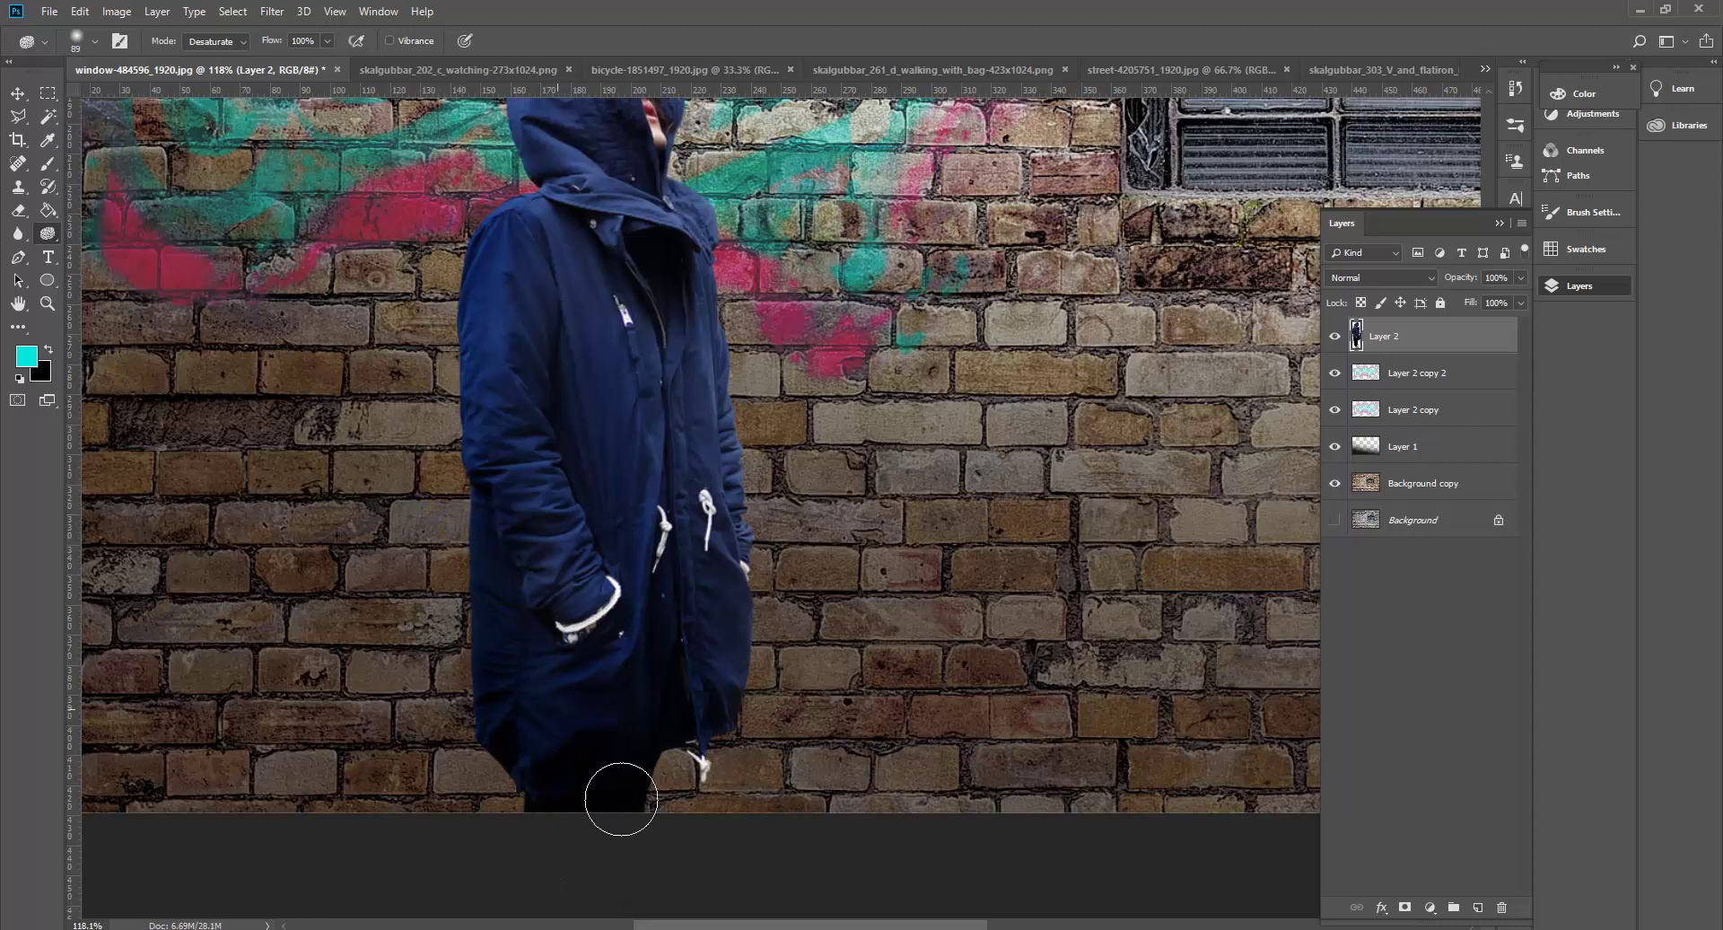
drag(548, 824, 512, 782)
mouse_move(454, 456)
mouse_down()
mouse_move(480, 419)
mouse_move(493, 493)
mouse_move(464, 316)
mouse_move(571, 695)
mouse_move(624, 664)
mouse_move(580, 786)
mouse_move(531, 744)
mouse_move(482, 650)
mouse_move(547, 740)
mouse_move(491, 662)
mouse_move(501, 569)
mouse_move(568, 843)
mouse_move(454, 618)
mouse_move(725, 929)
mouse_move(468, 585)
mouse_move(623, 757)
mouse_move(521, 432)
mouse_move(592, 553)
mouse_move(680, 805)
mouse_move(686, 785)
mouse_move(491, 495)
mouse_move(469, 510)
mouse_move(514, 726)
mouse_move(586, 882)
mouse_move(564, 907)
mouse_move(603, 814)
mouse_move(569, 686)
mouse_move(594, 754)
mouse_move(476, 604)
mouse_up()
scroll(502, 664, down, 5)
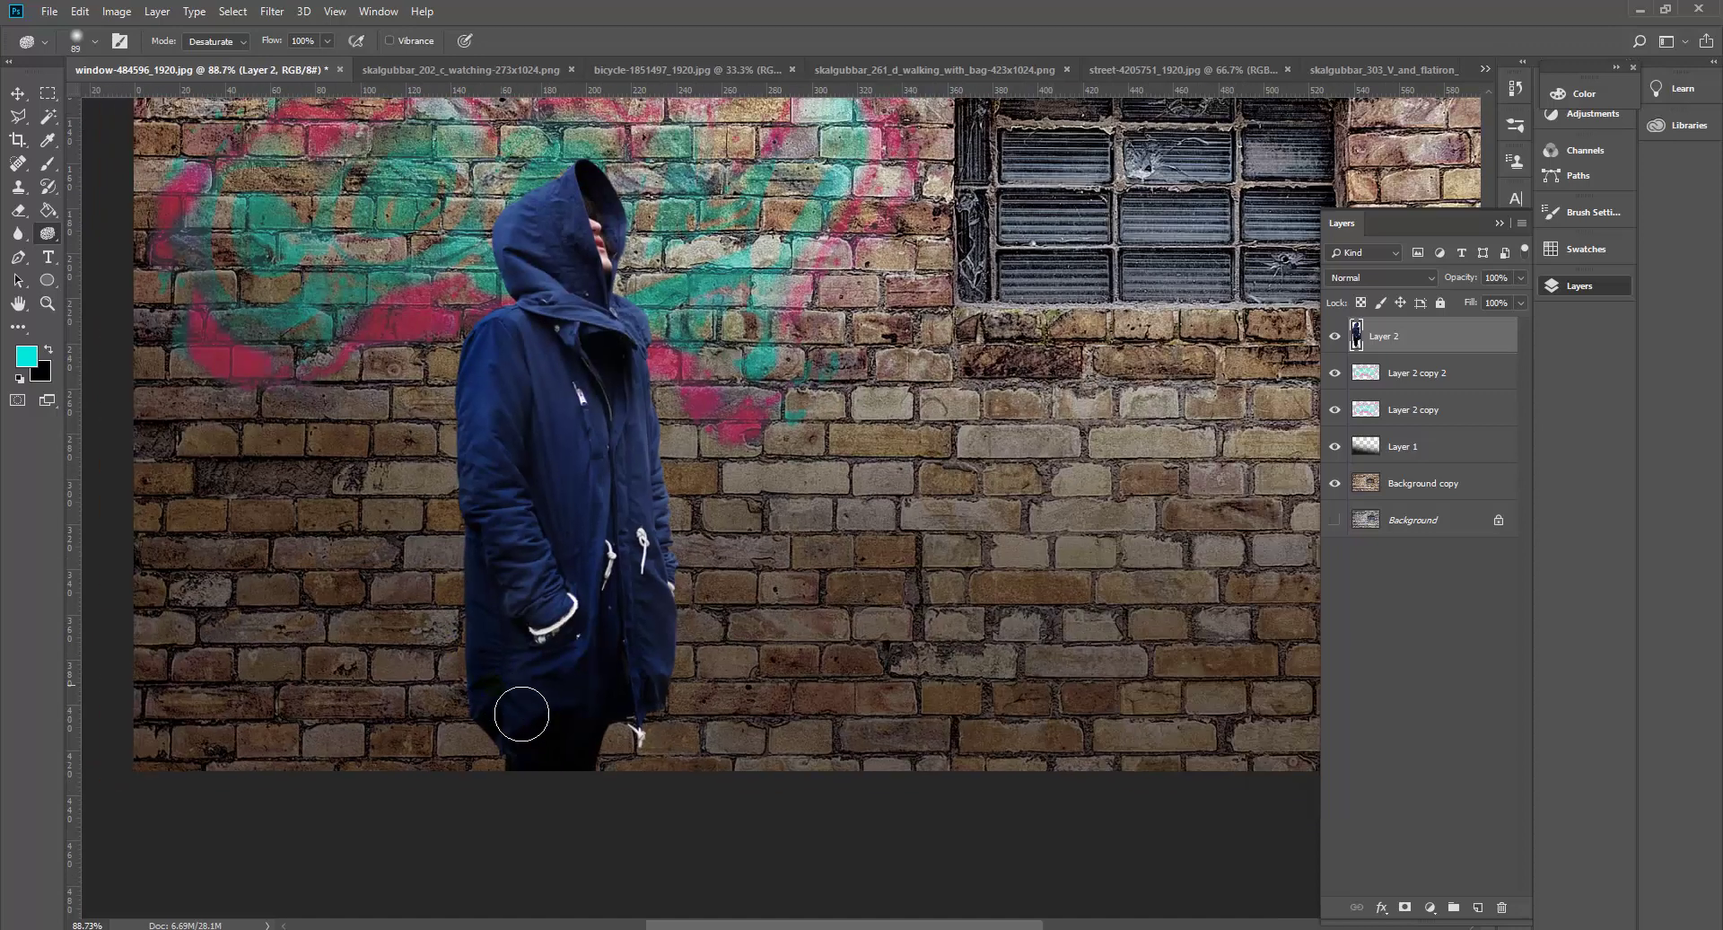
mouse_move(559, 665)
mouse_down()
mouse_move(601, 822)
mouse_move(592, 878)
mouse_move(615, 866)
mouse_move(600, 893)
mouse_move(496, 884)
mouse_move(498, 921)
mouse_move(478, 904)
mouse_move(601, 817)
mouse_up()
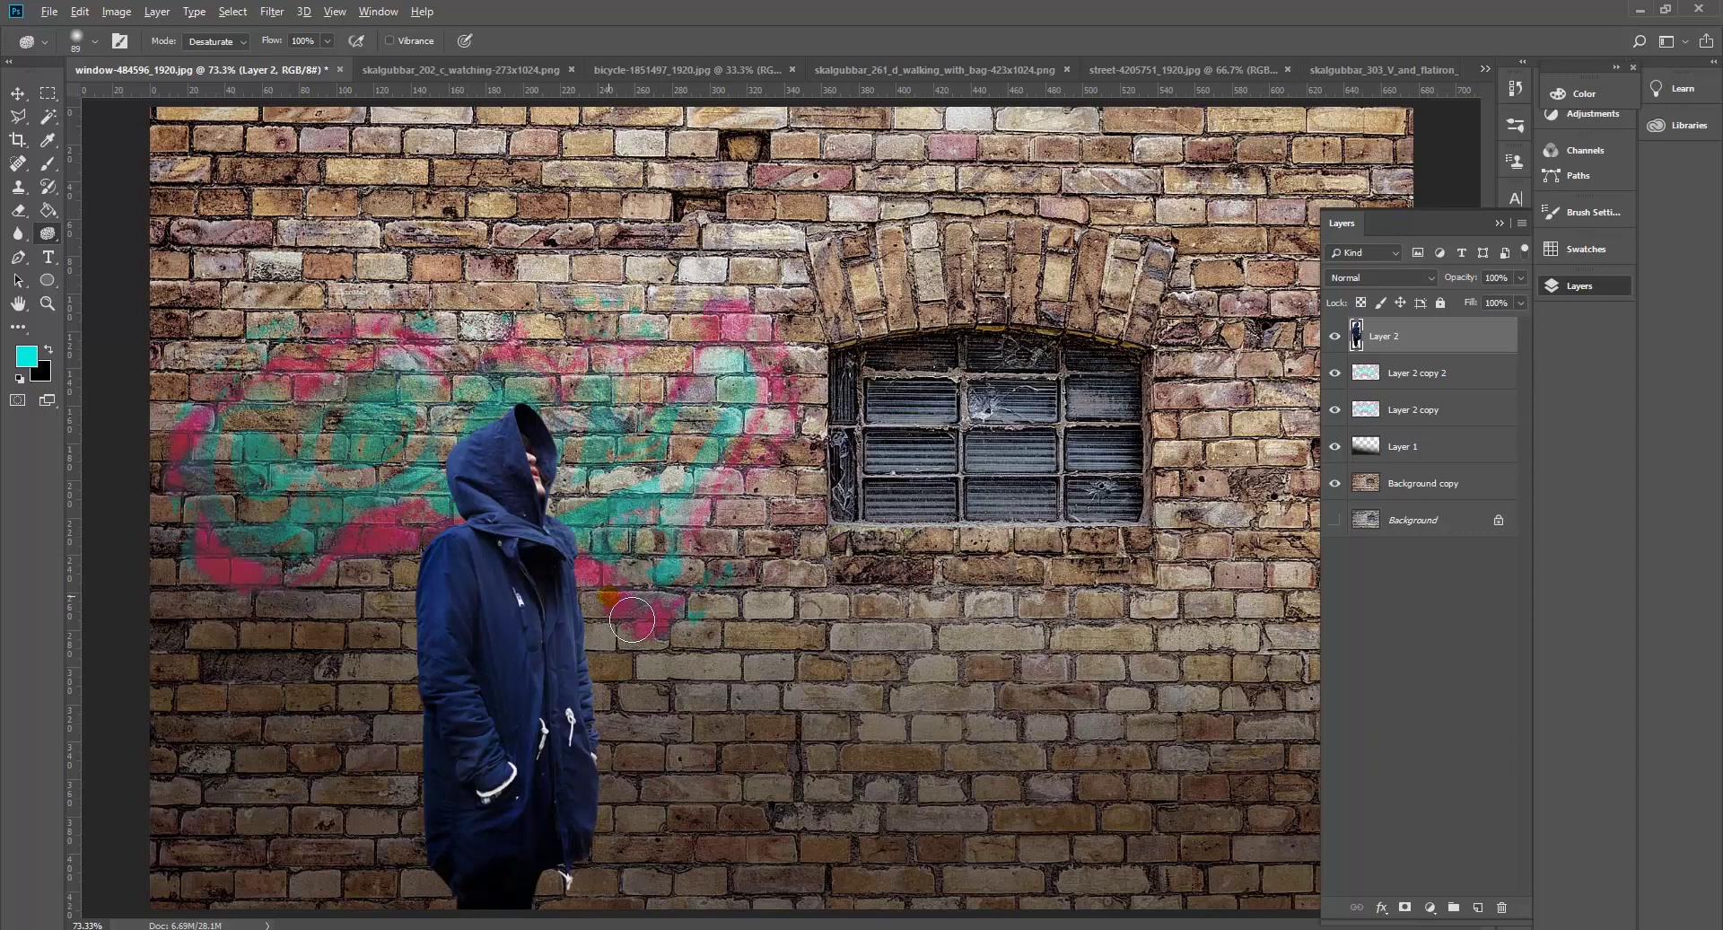
Add a Multiply Drop Shadow to the hooded person's layer with 100% opacity and a distance of 39 px.
scroll(641, 626, down, 2)
scroll(574, 709, up, 1)
scroll(588, 539, up, 1)
scroll(579, 556, down, 2)
scroll(531, 752, up, 1)
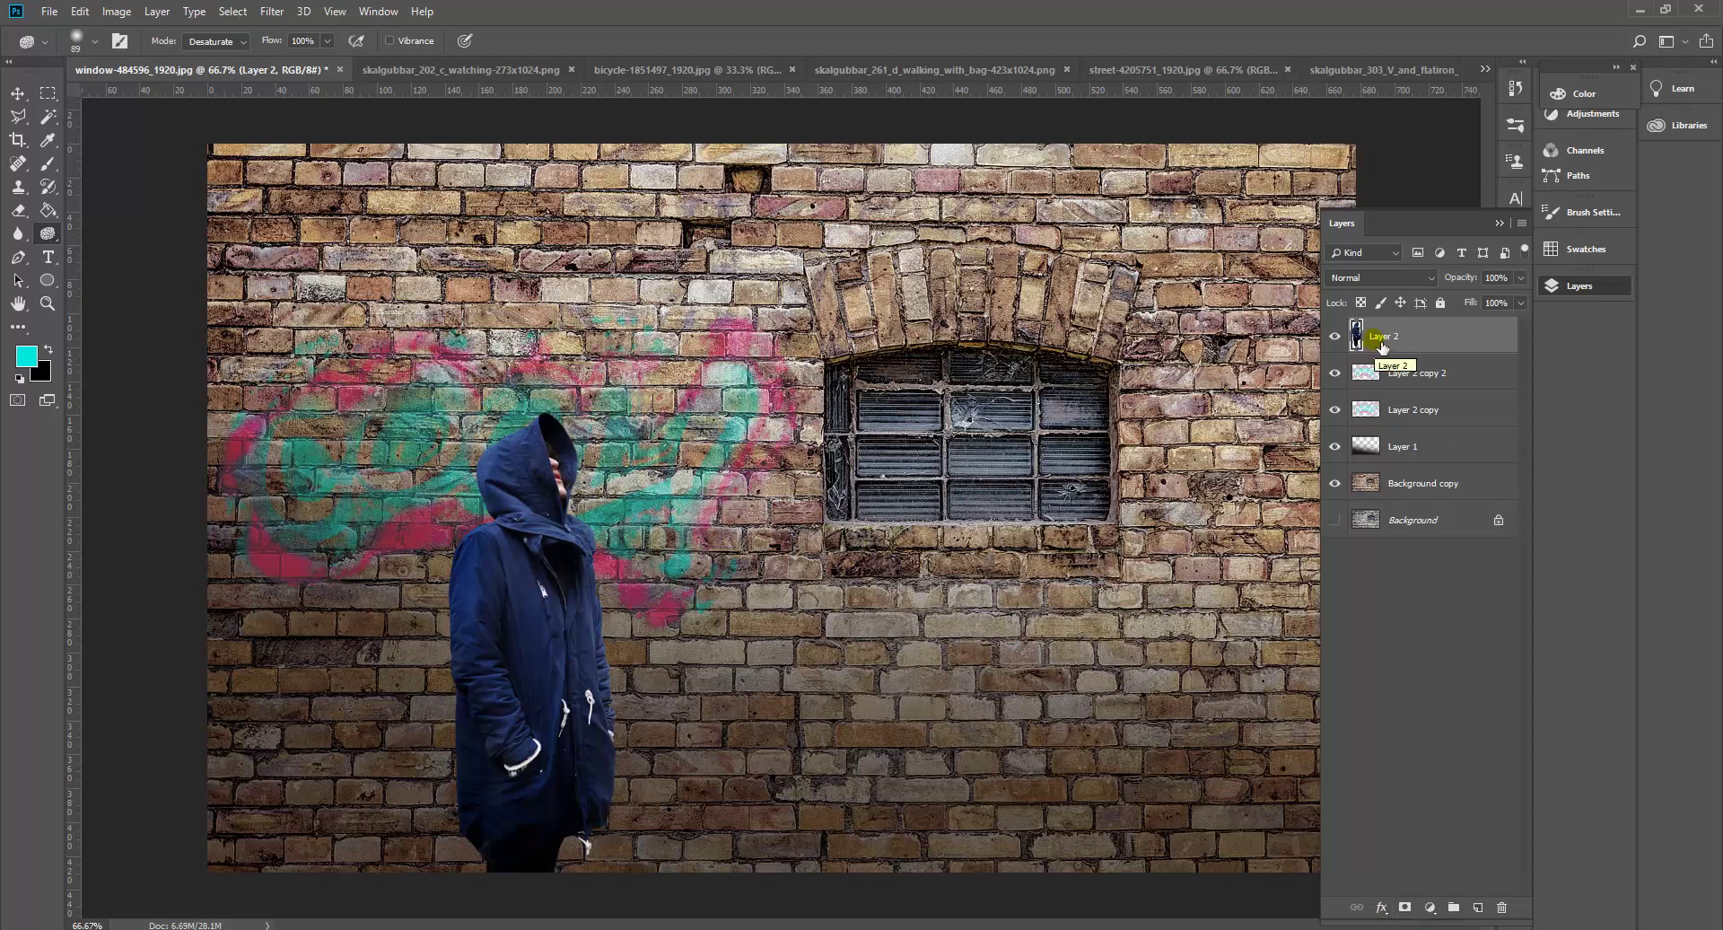
click(1382, 909)
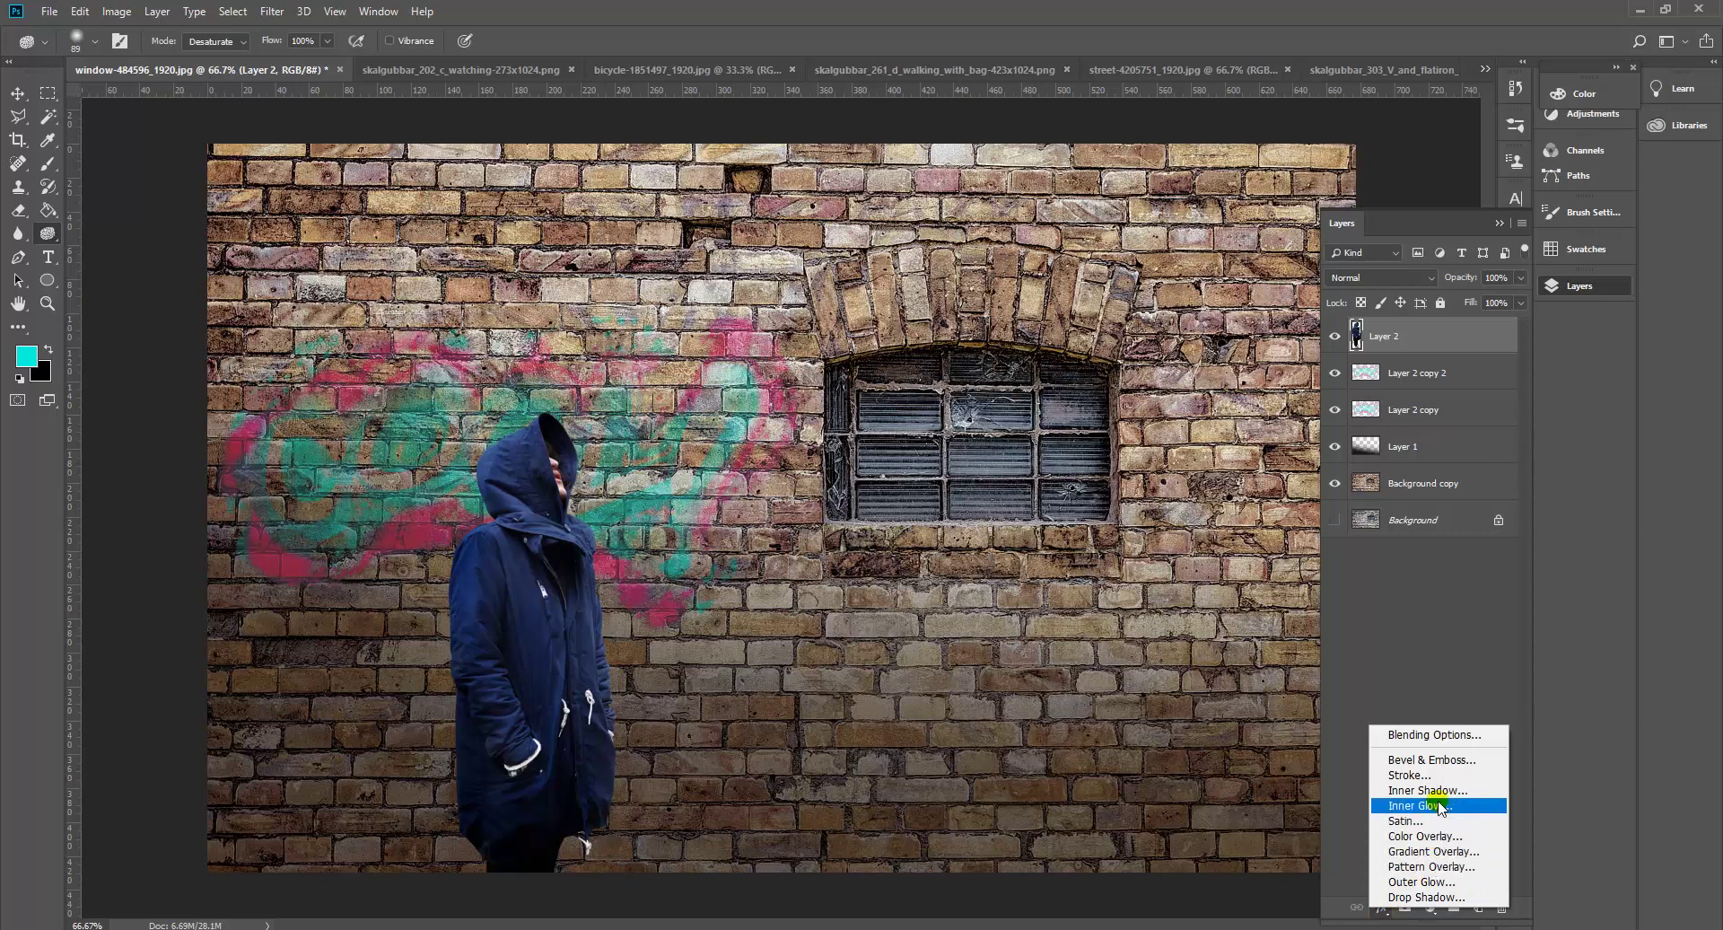
click(1445, 897)
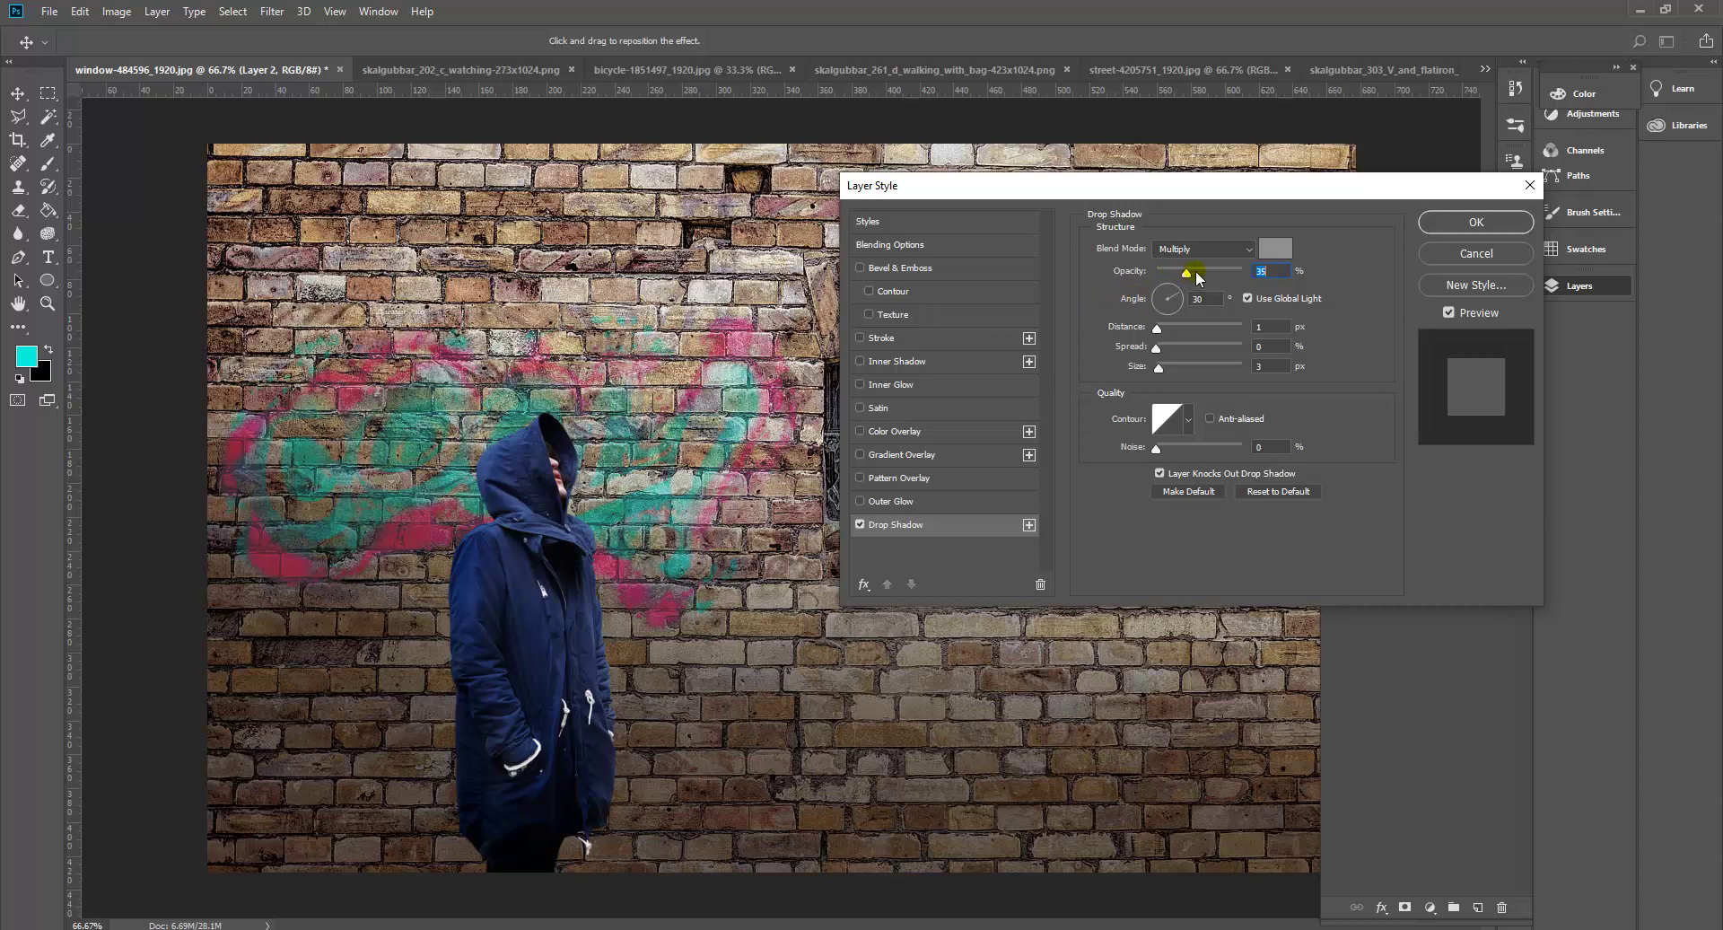
drag(1244, 195, 1040, 228)
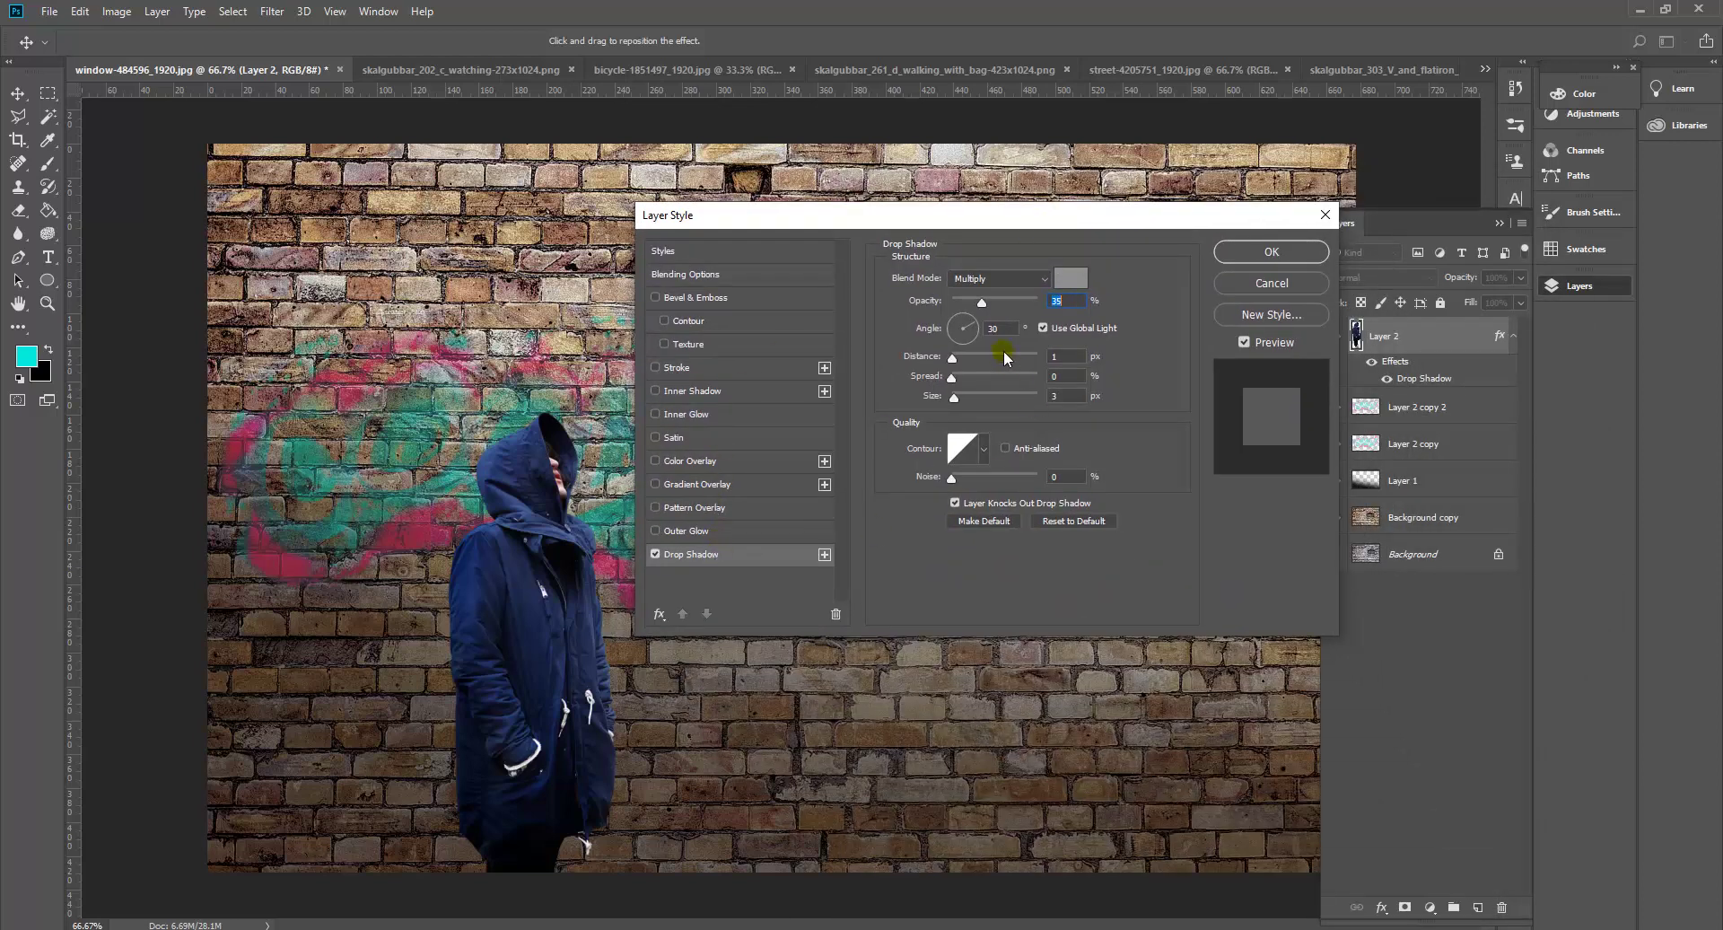
click(956, 357)
drag(958, 364, 989, 364)
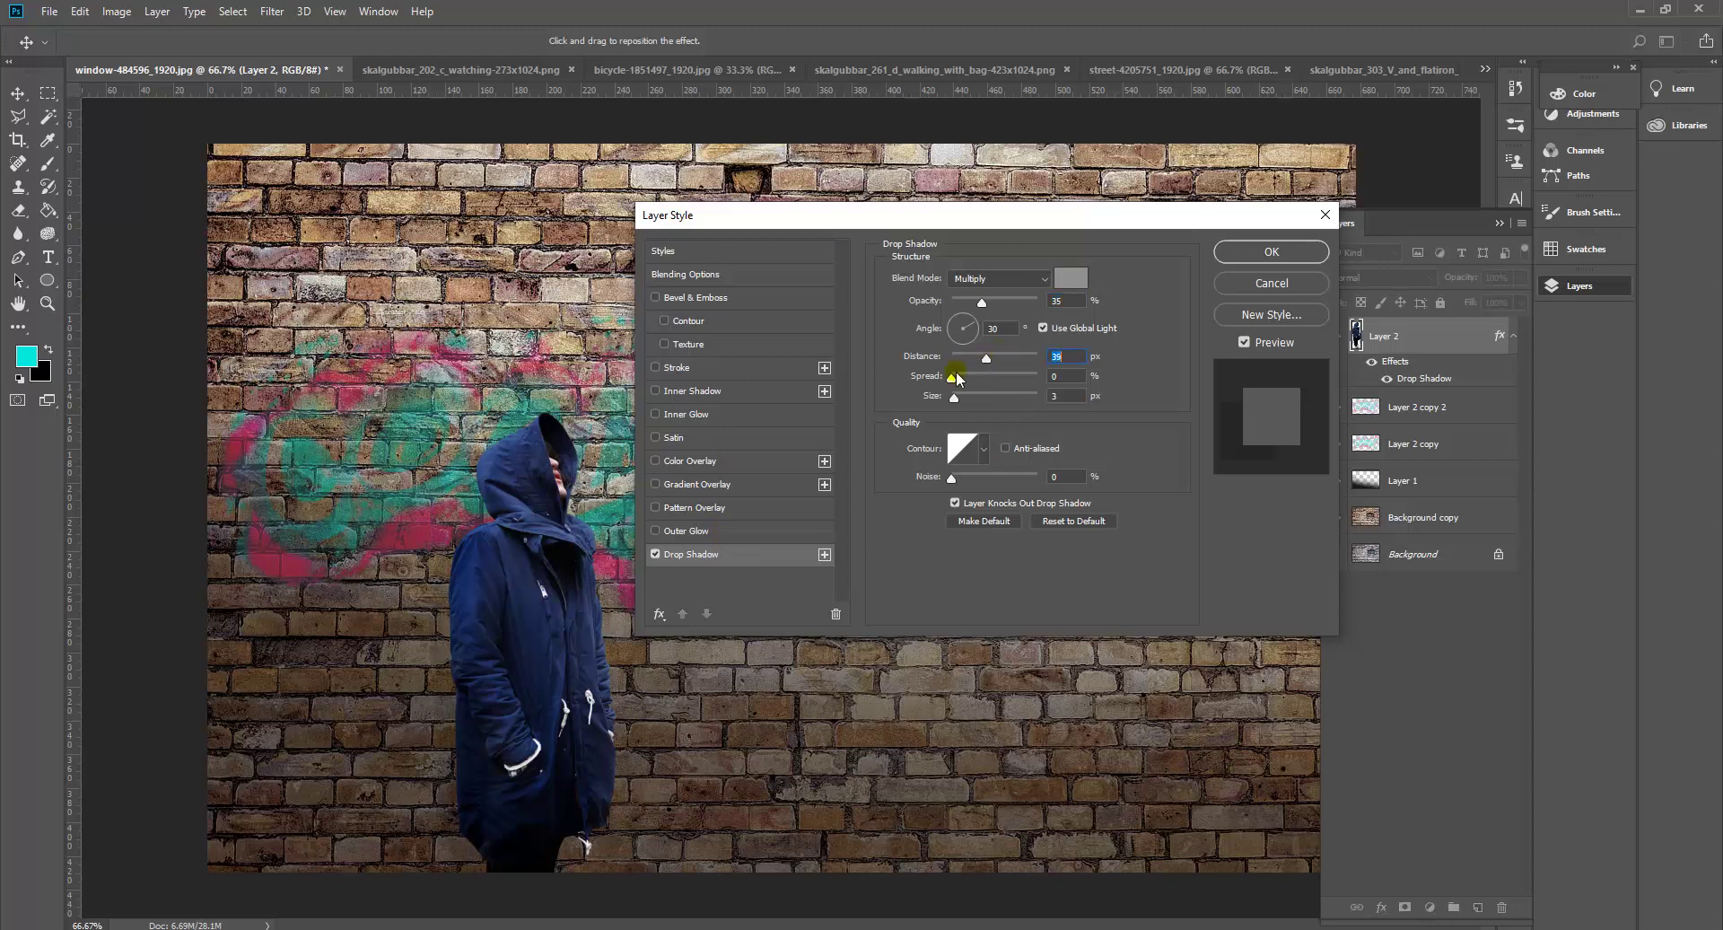
drag(986, 310, 1088, 316)
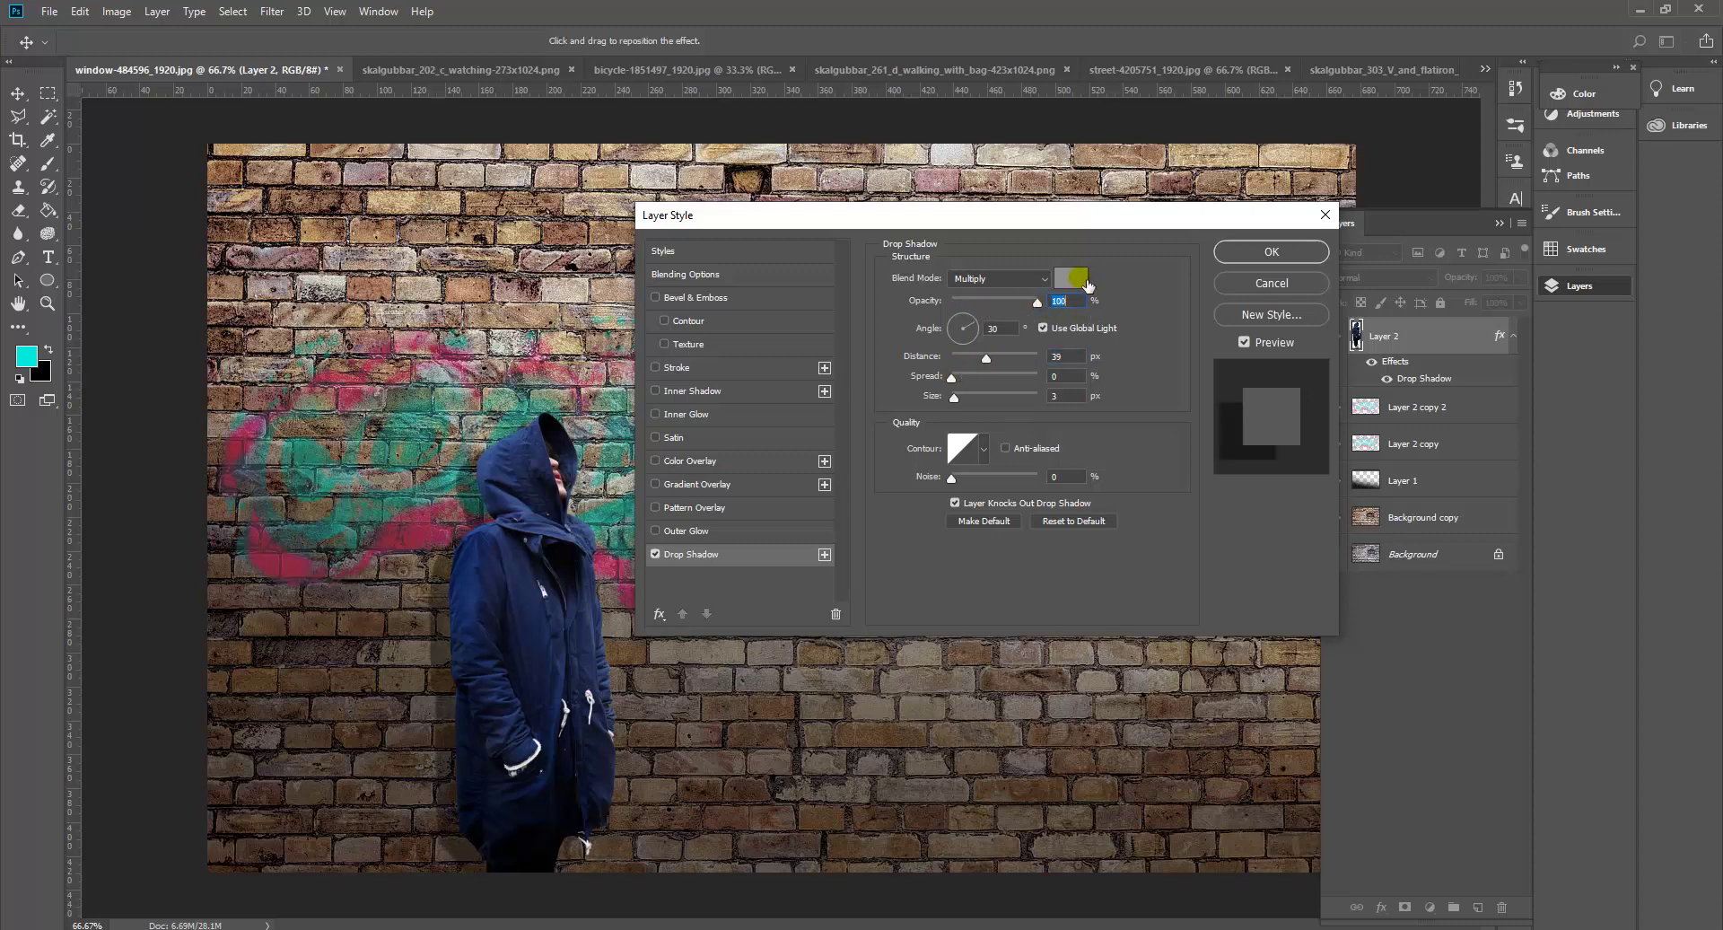
Change the drop shadow's colour to near-black 141414.
click(1077, 278)
drag(278, 323, 160, 420)
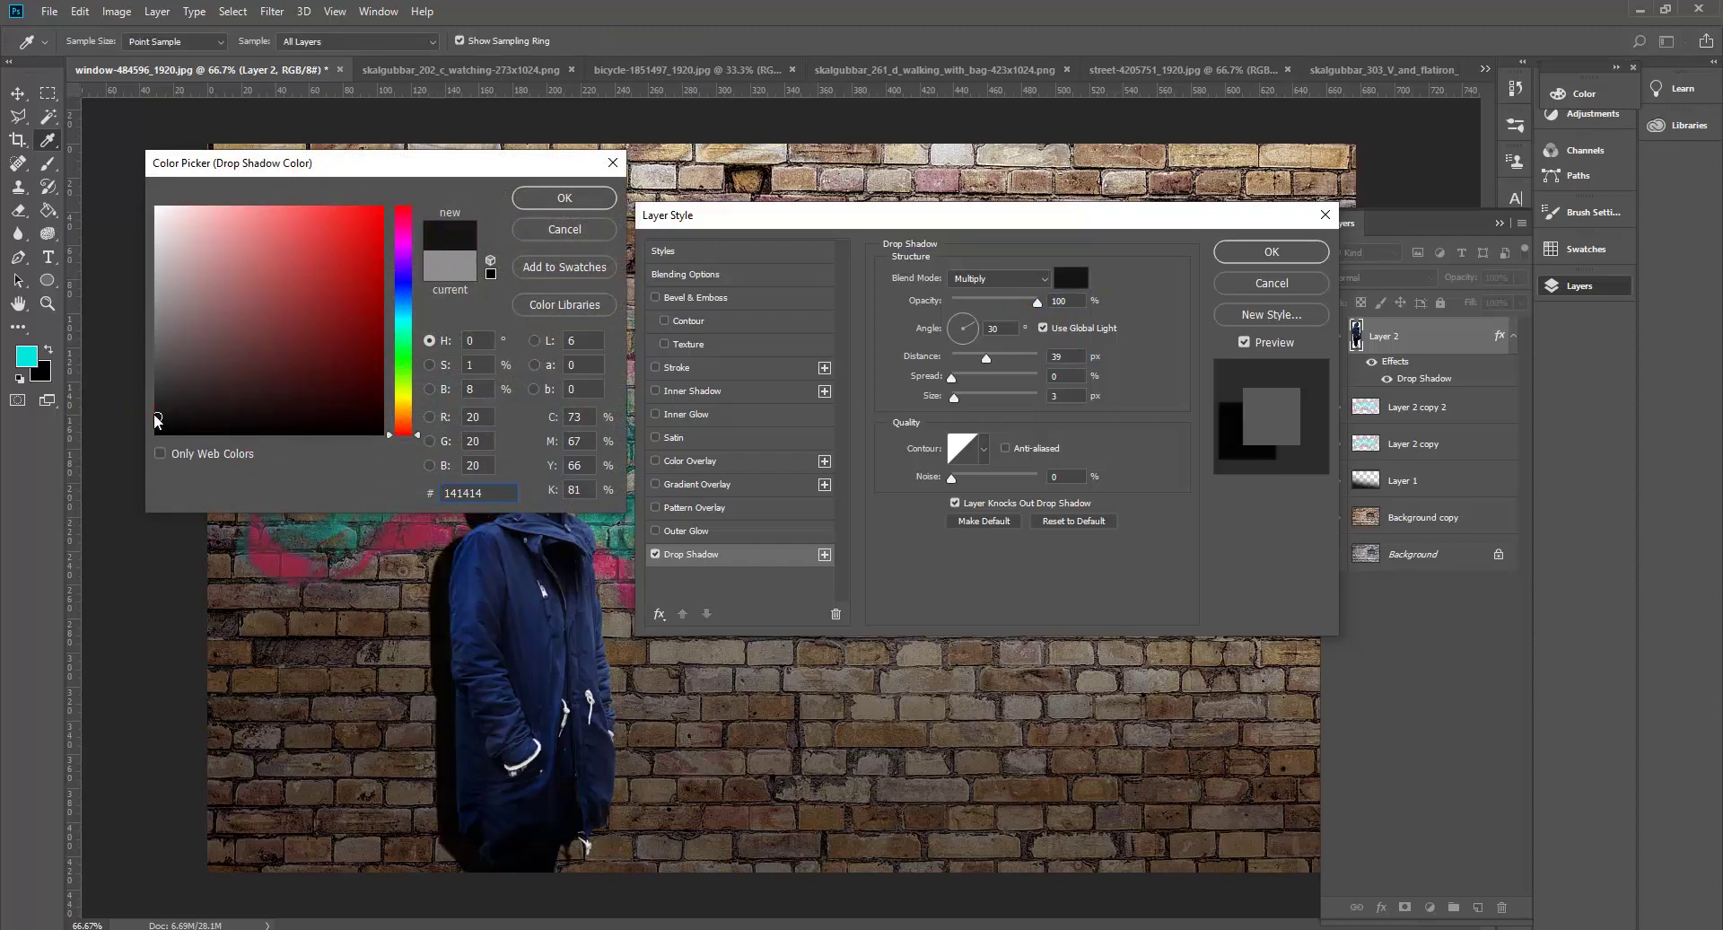
click(563, 199)
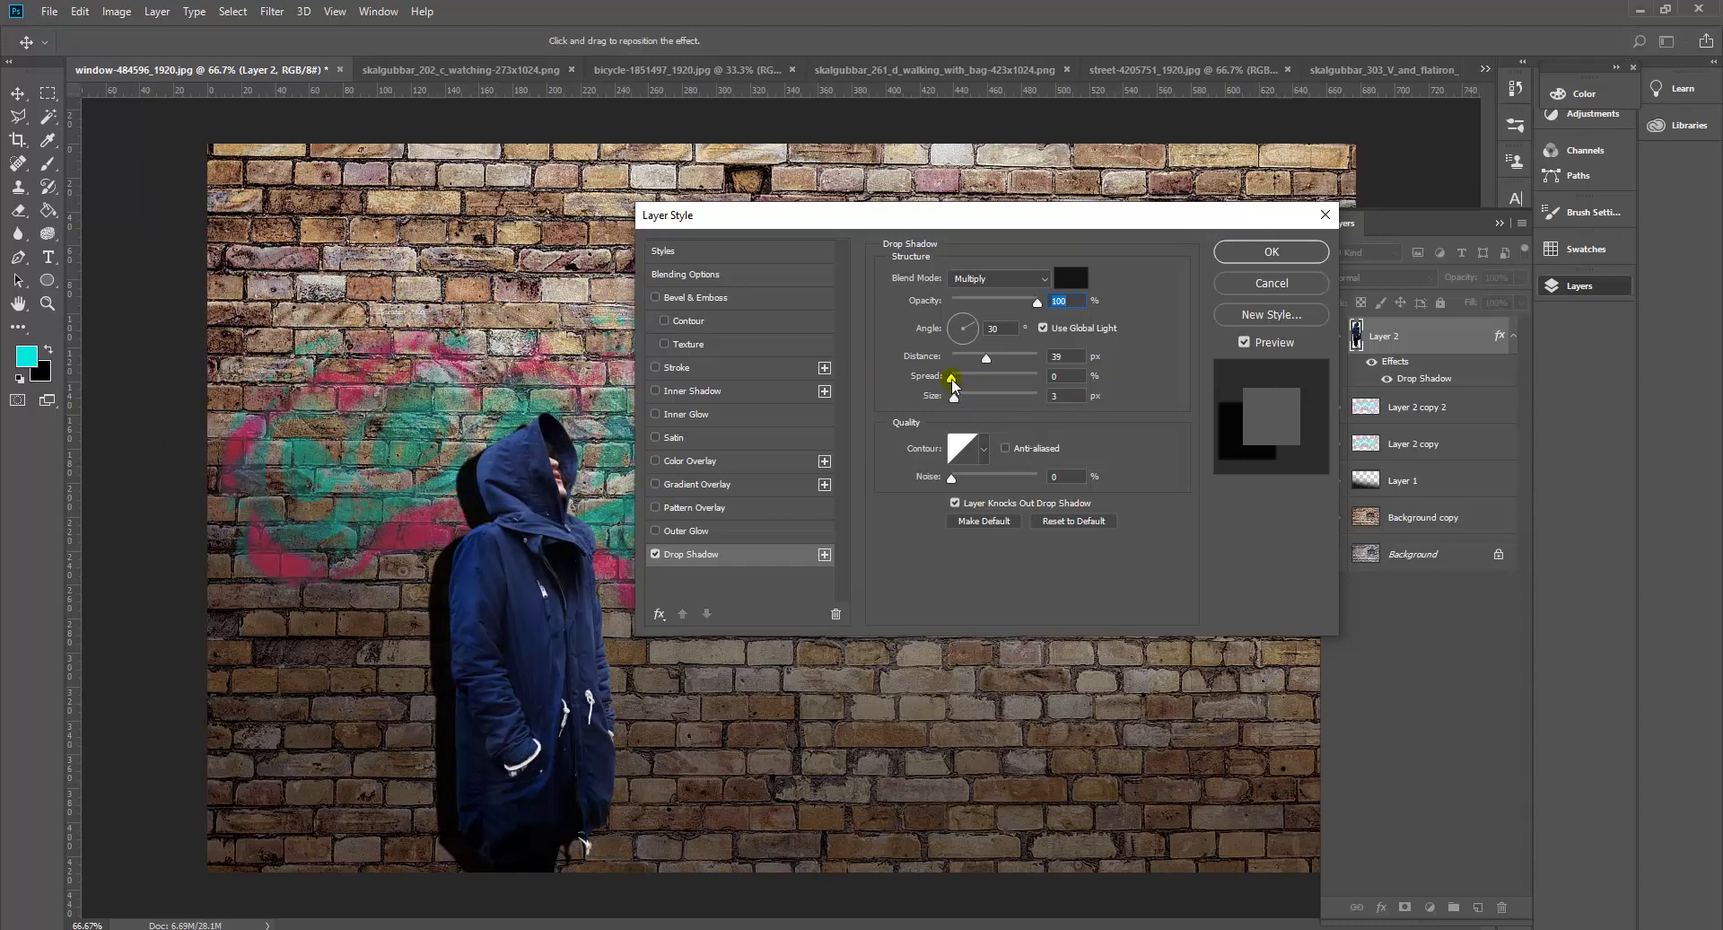
Apply the drop shadow with an angle of 58°, distance 218 px, spread 19% and size 114 px.
mouse_move(951, 378)
mouse_down()
mouse_move(1001, 382)
mouse_move(955, 380)
mouse_up()
drag(954, 399, 977, 406)
click(964, 321)
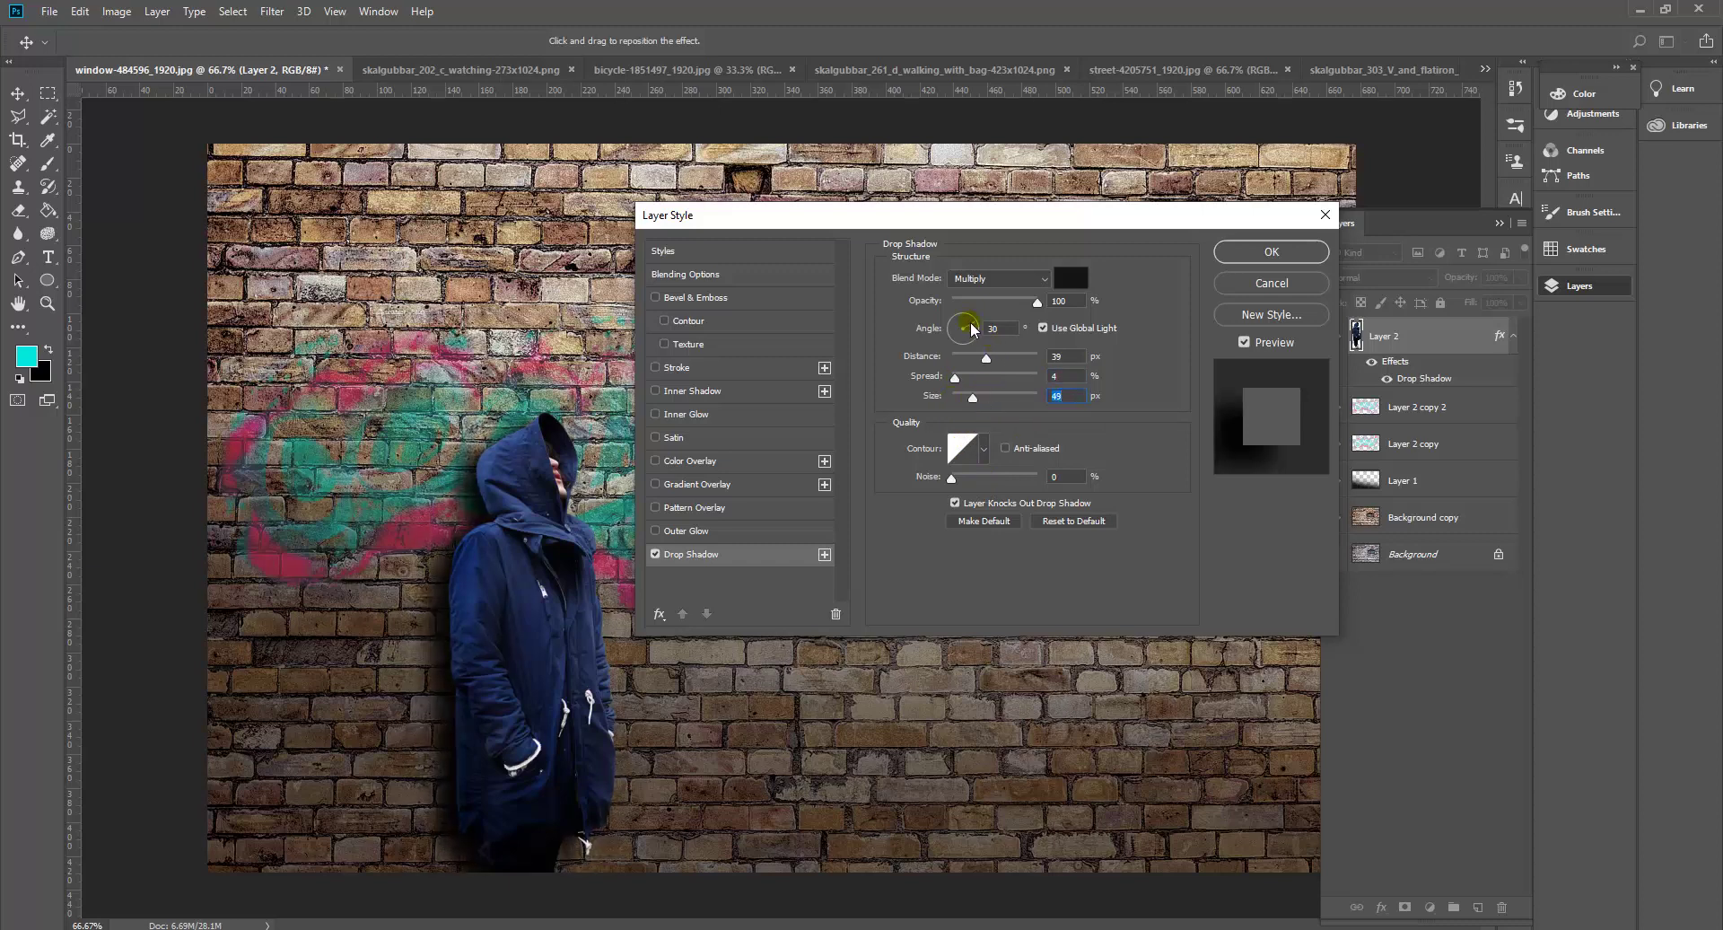
drag(965, 323, 1027, 359)
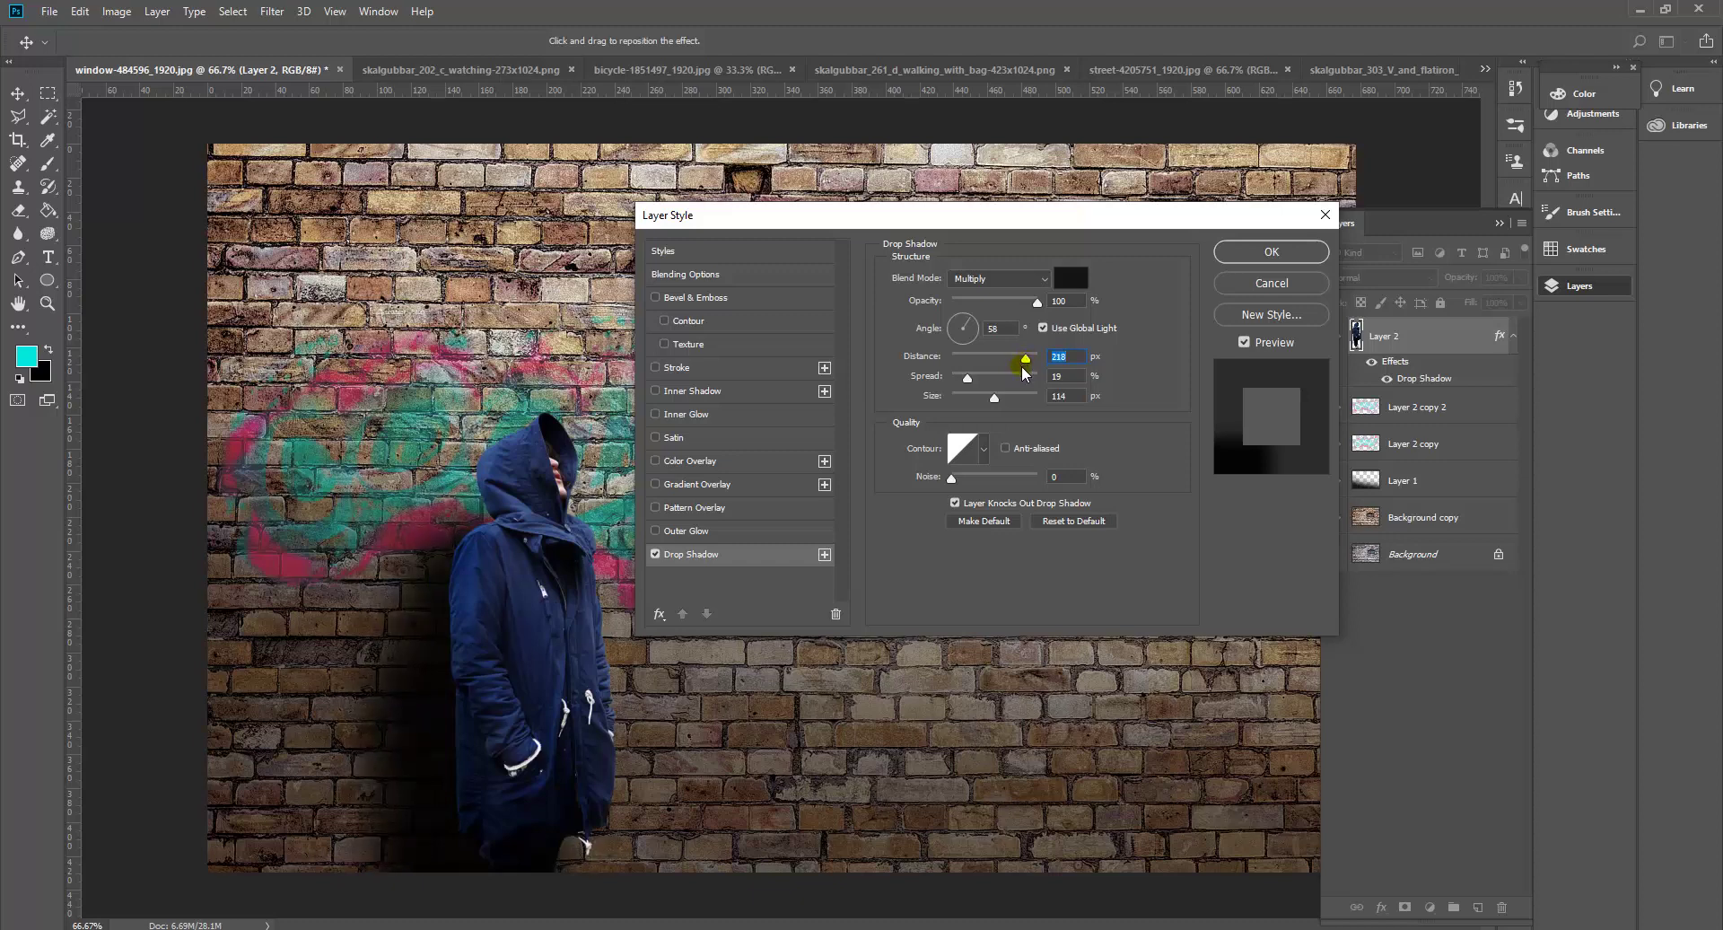
click(1231, 251)
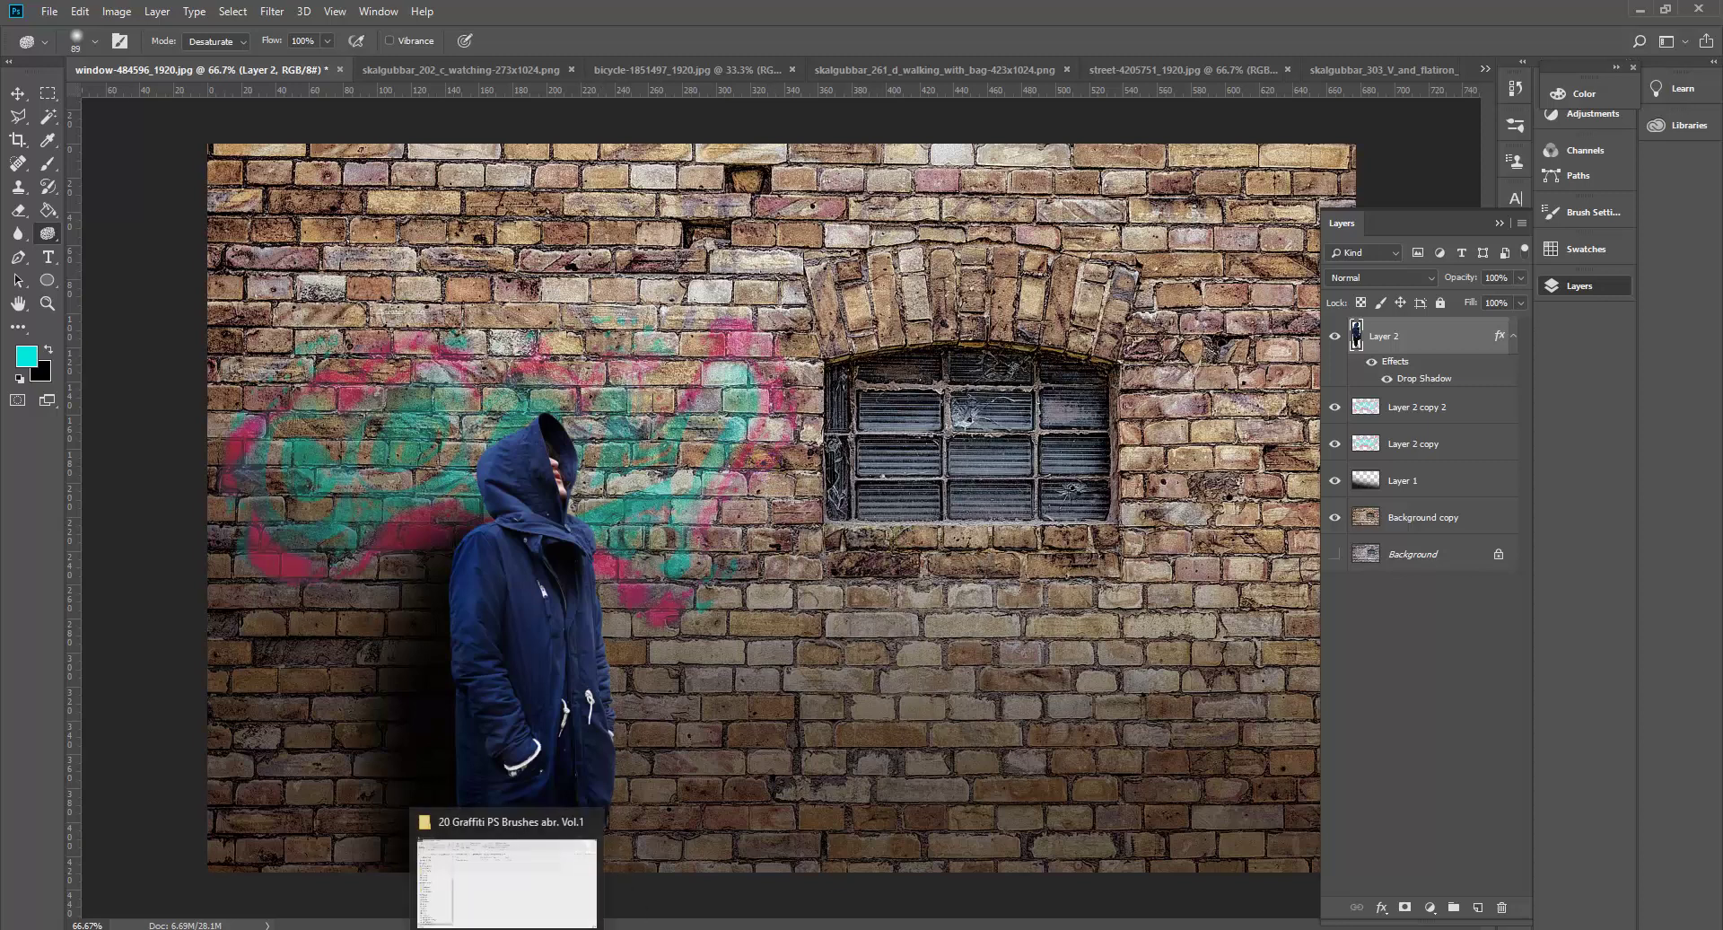
Switch to File Explorer to view the brush sets in the ps2_capas folder, and return to Photoshop.
click(507, 875)
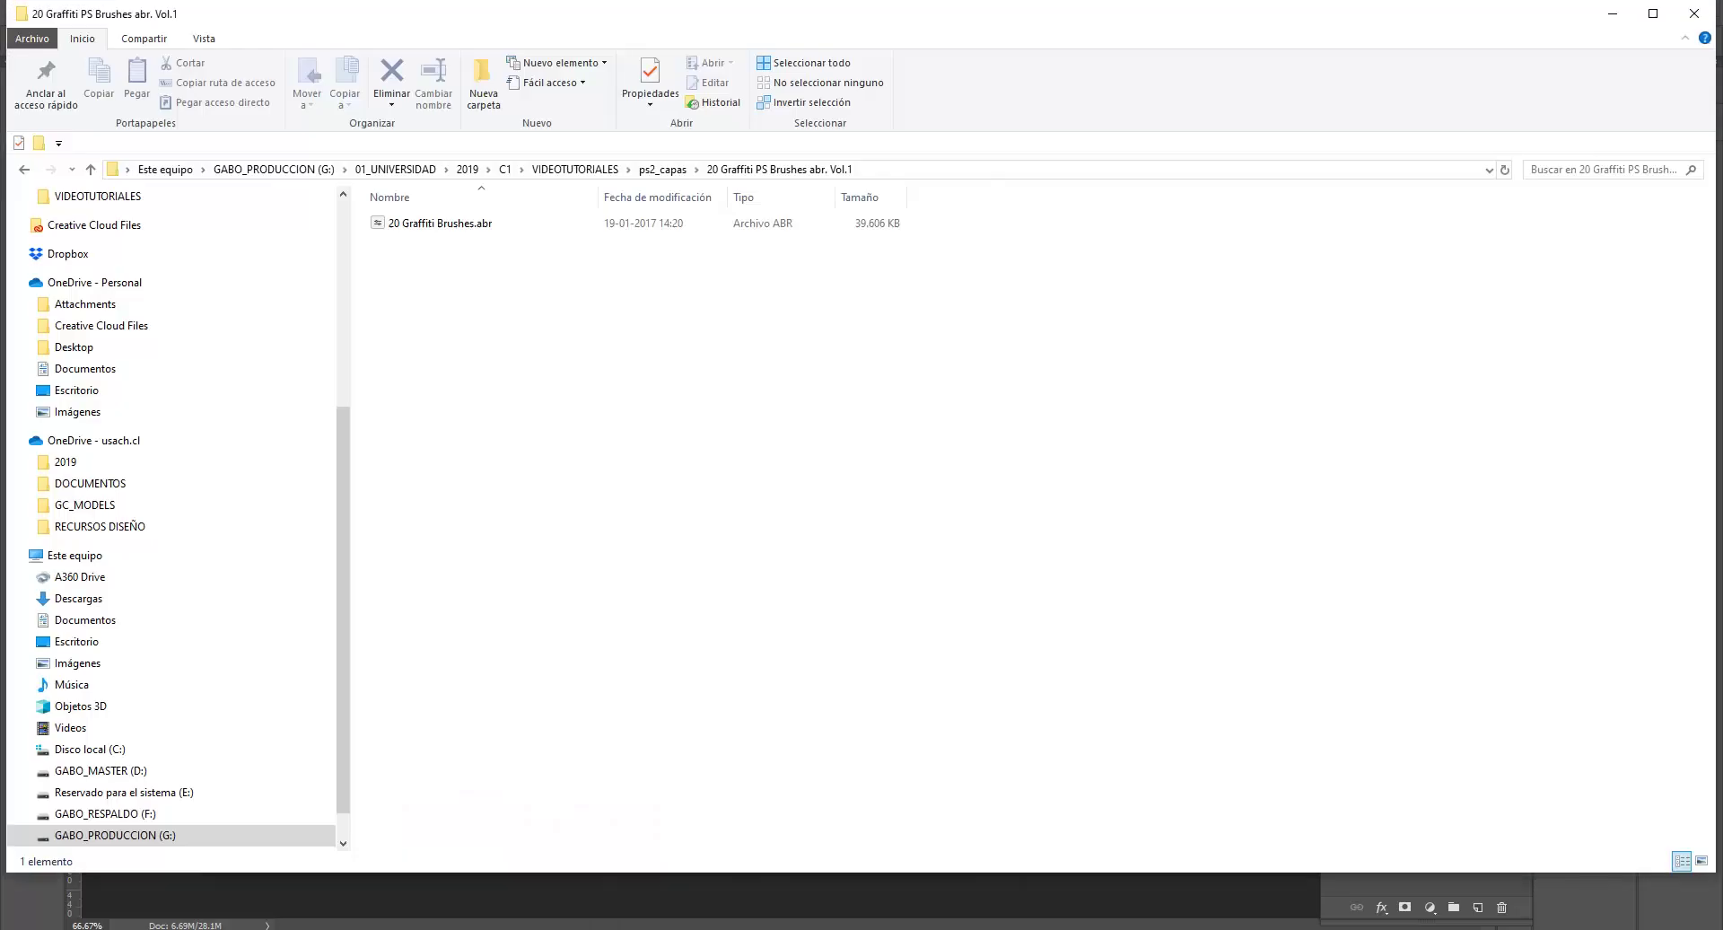
click(662, 169)
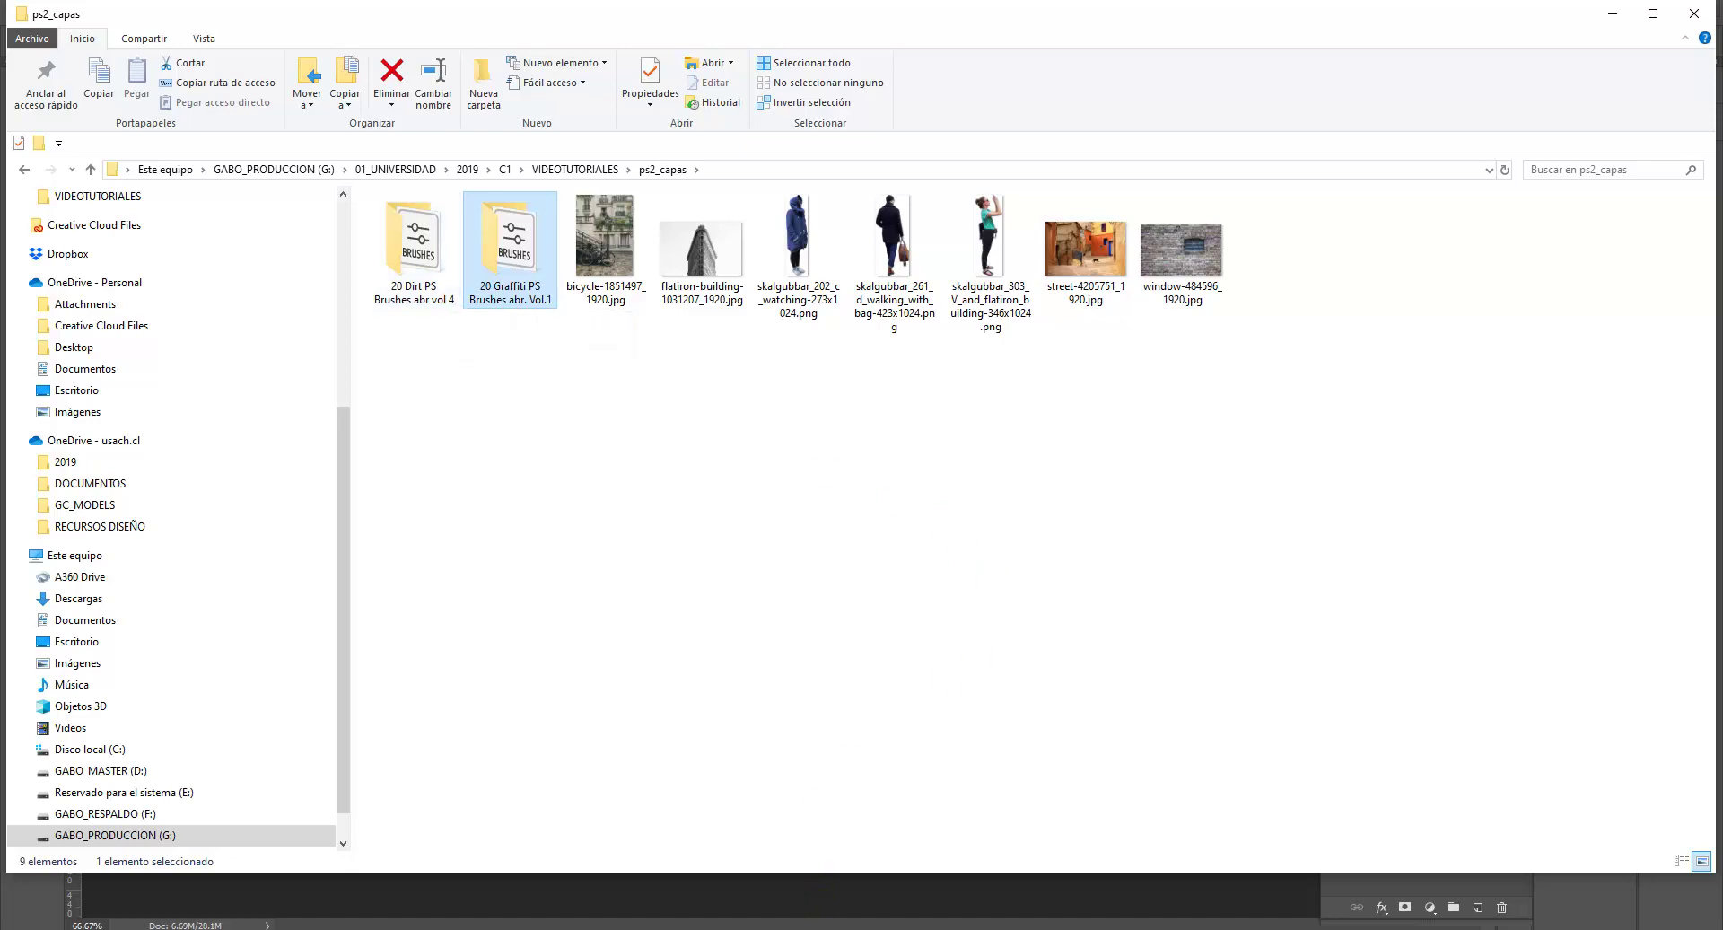
click(996, 929)
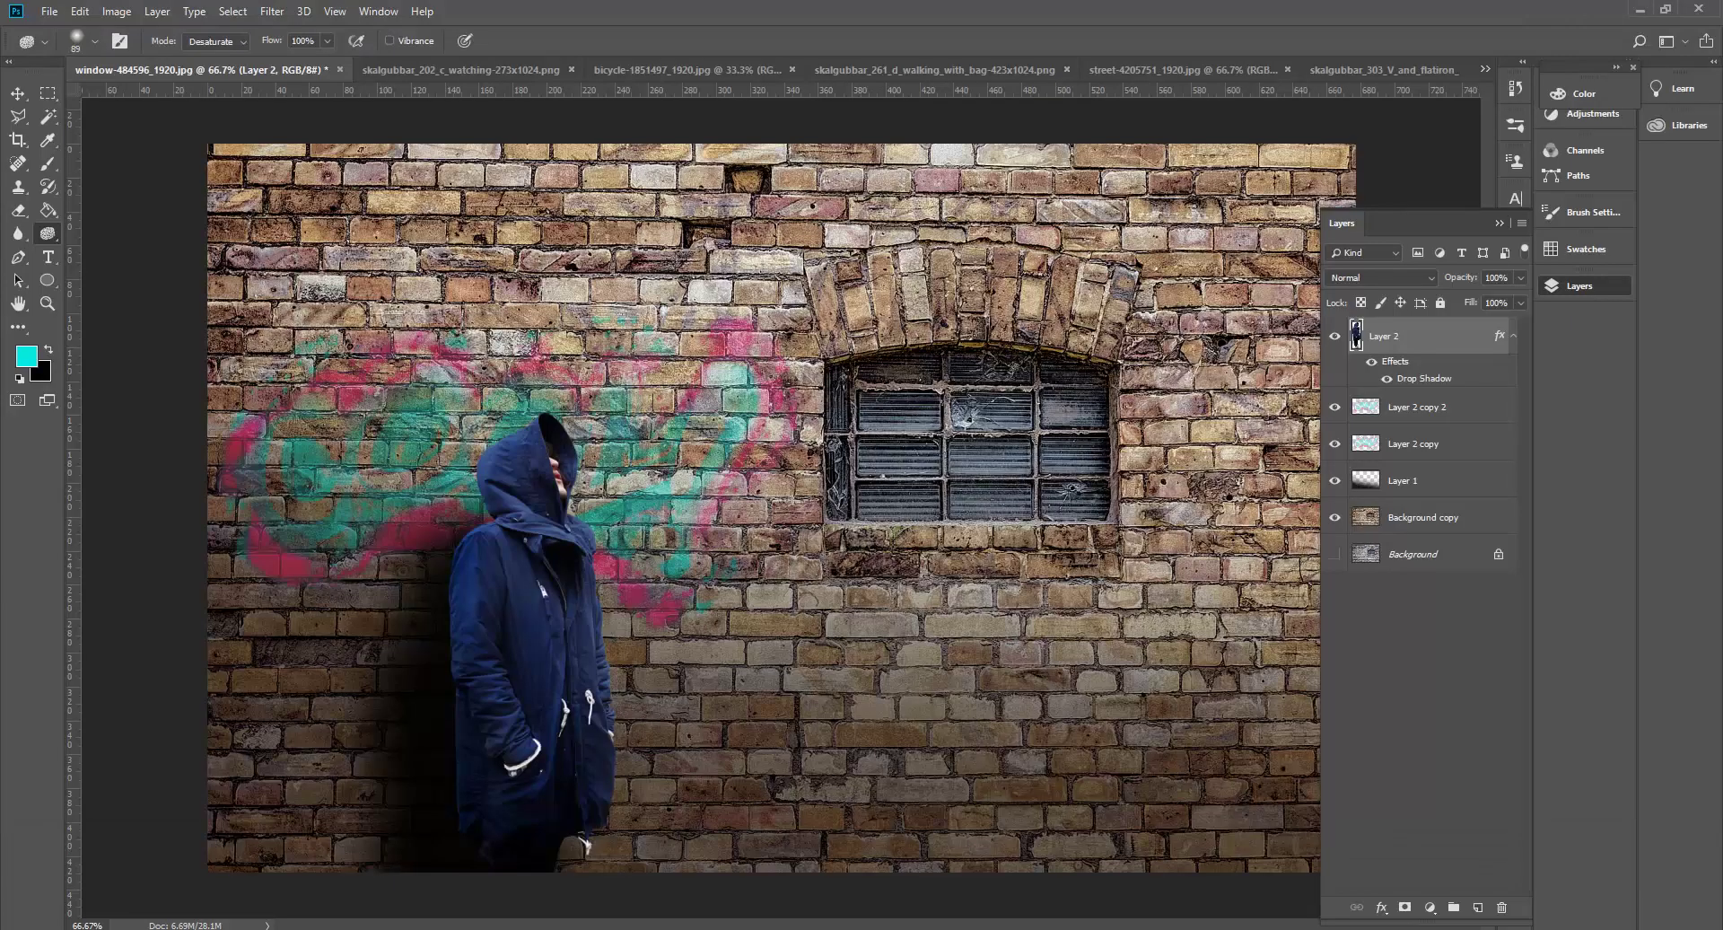
Collapse the layer list and import 20 Dirt Brushes.abr from the 20 Dirt PS Brushes abr vol 4 folder for the Brush tool.
click(1498, 224)
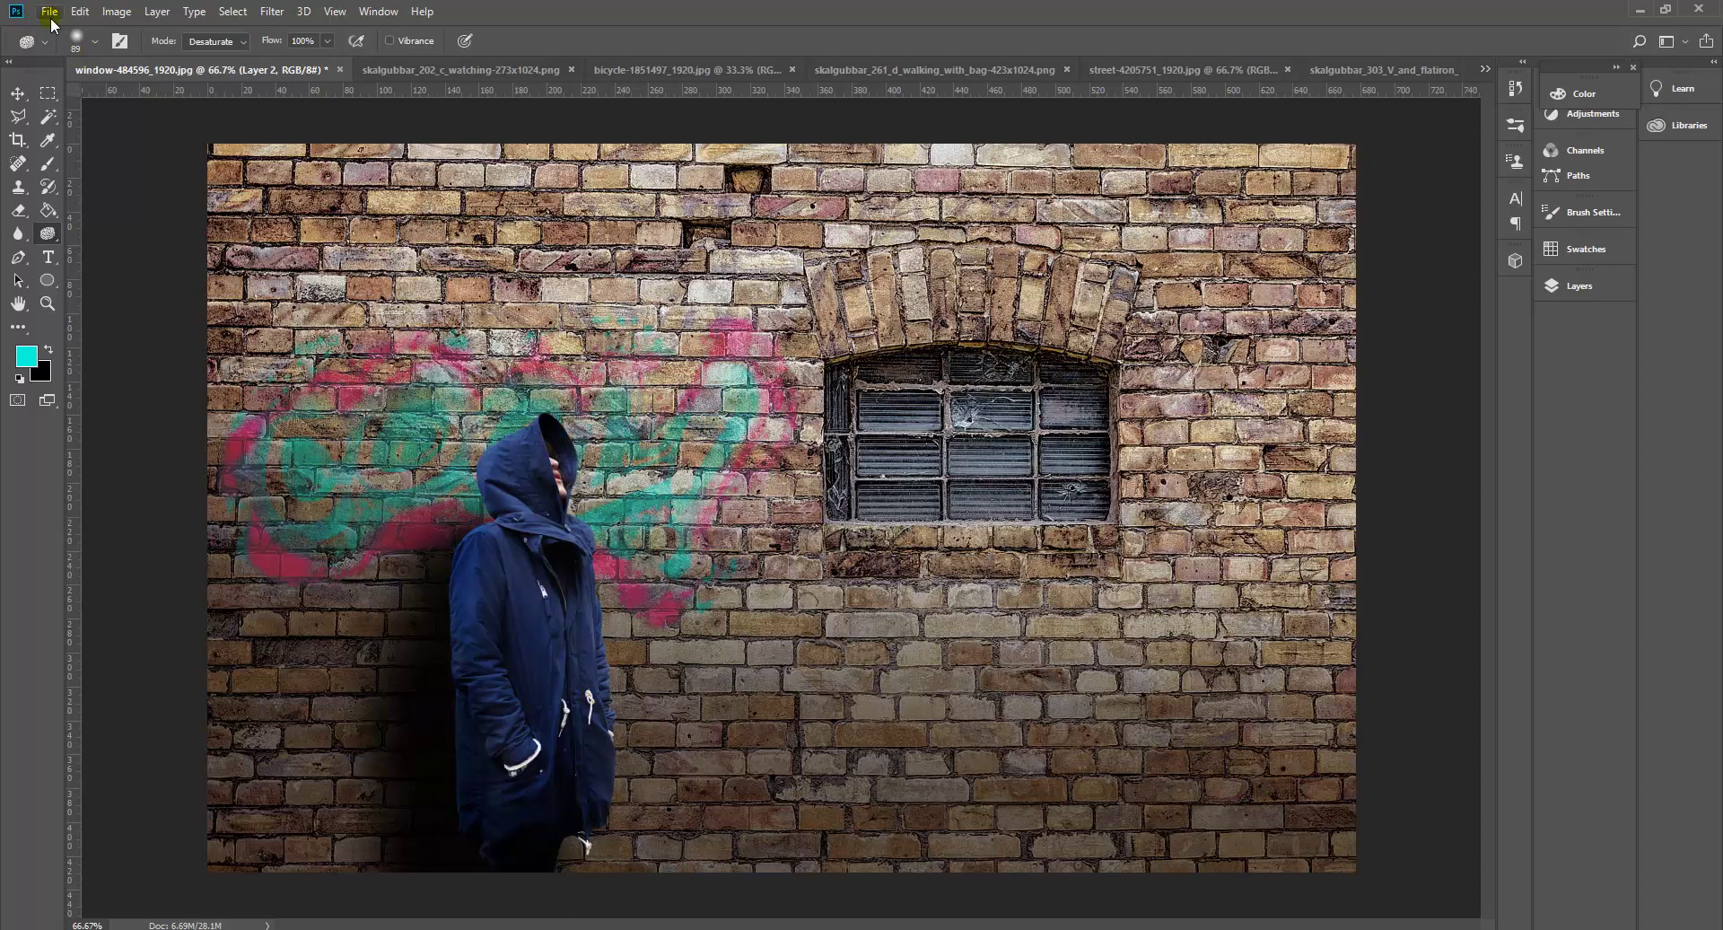
click(47, 165)
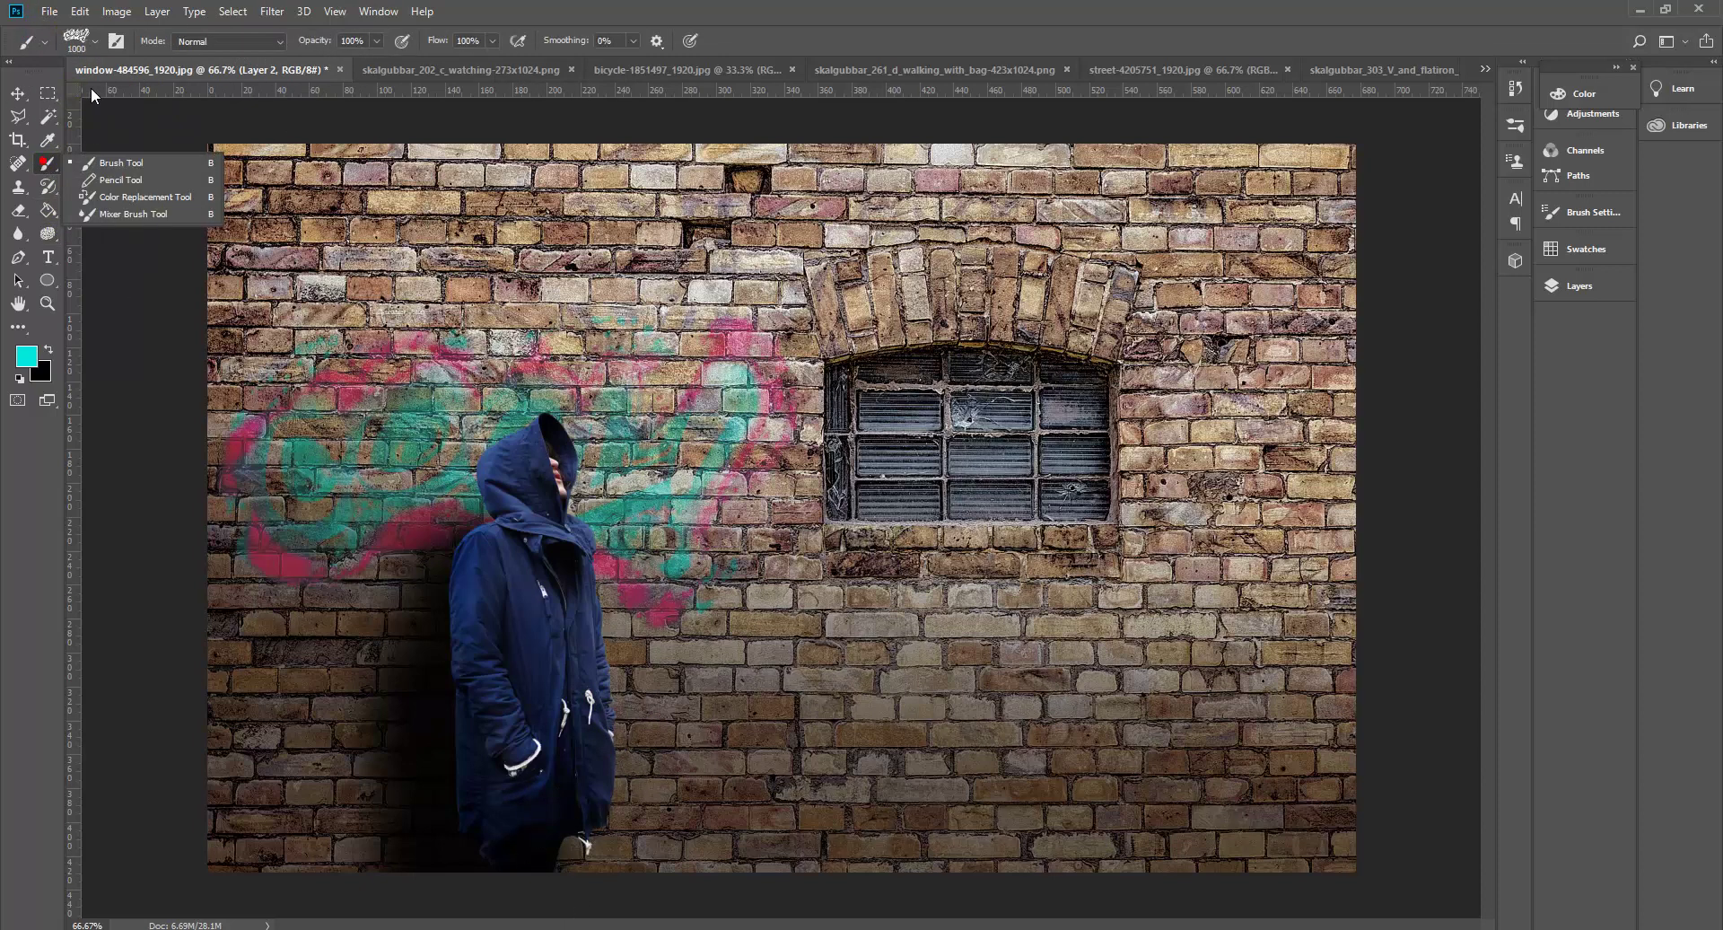
click(95, 41)
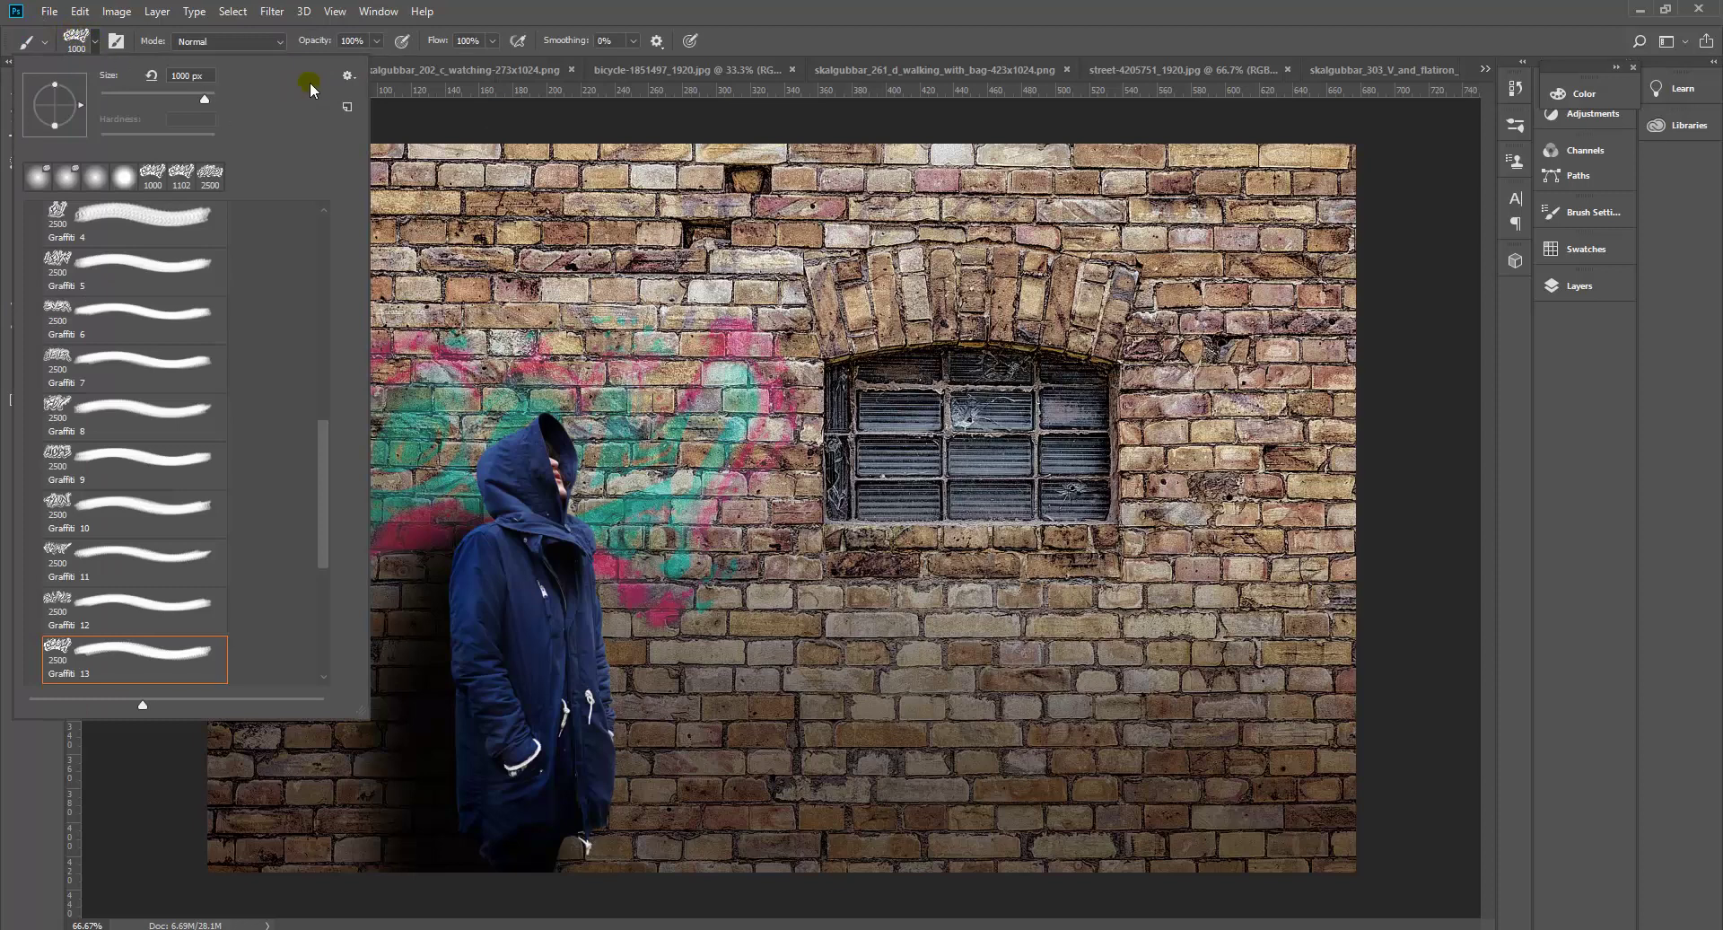
click(348, 76)
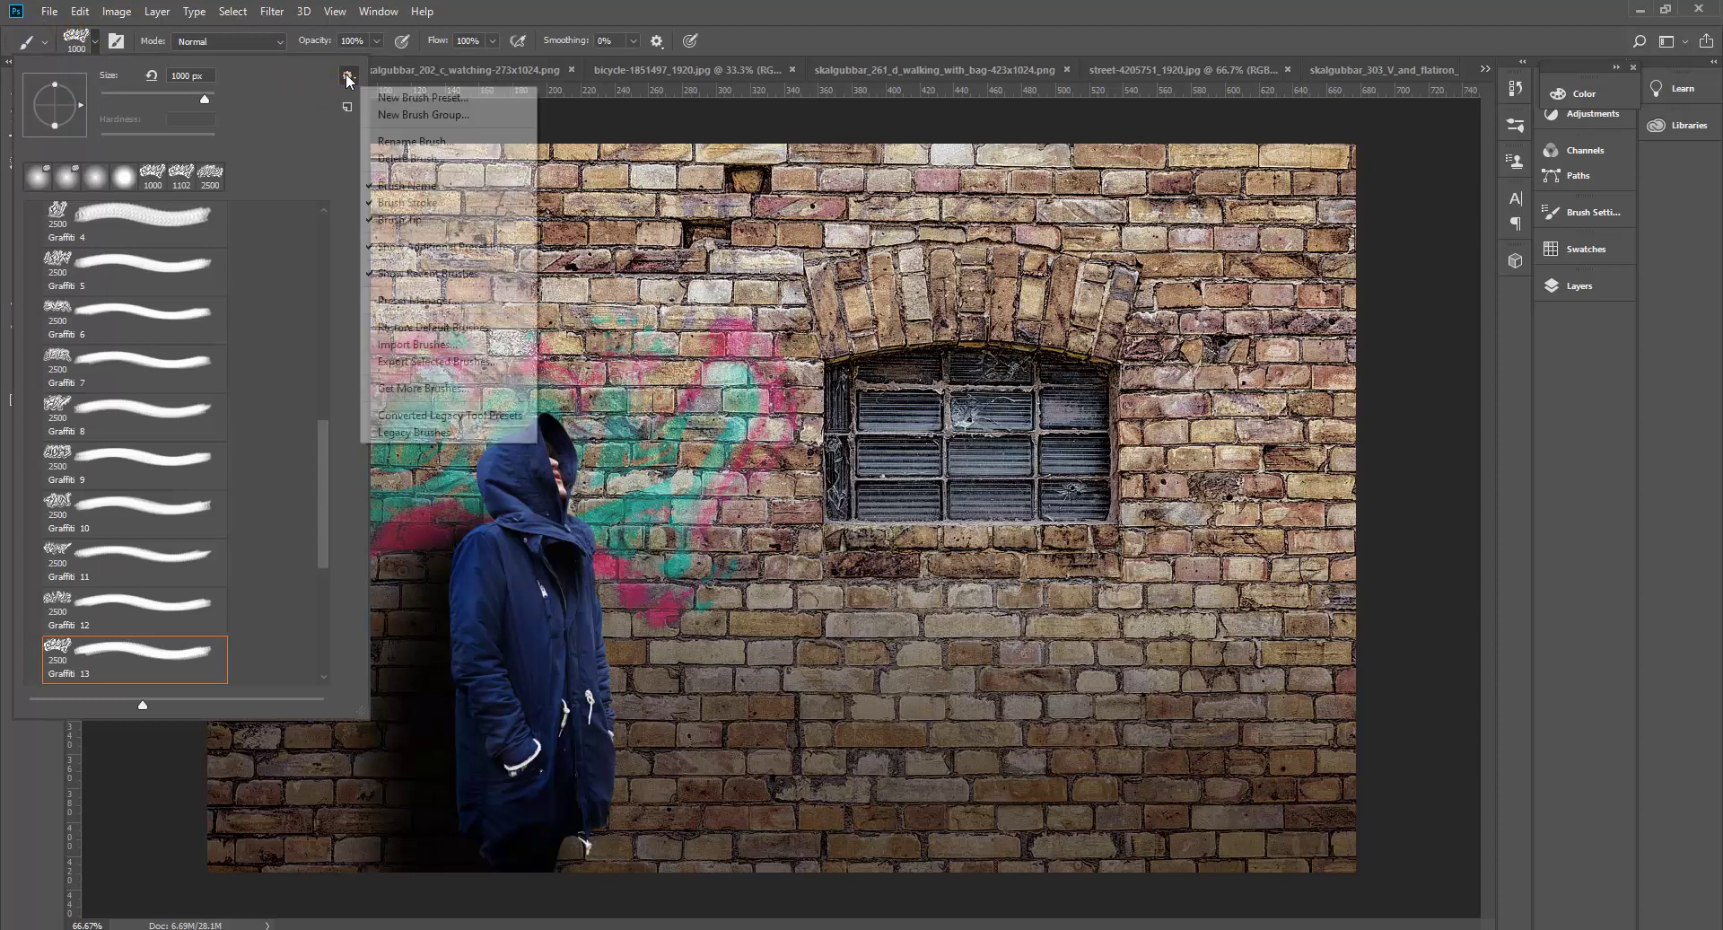
click(429, 343)
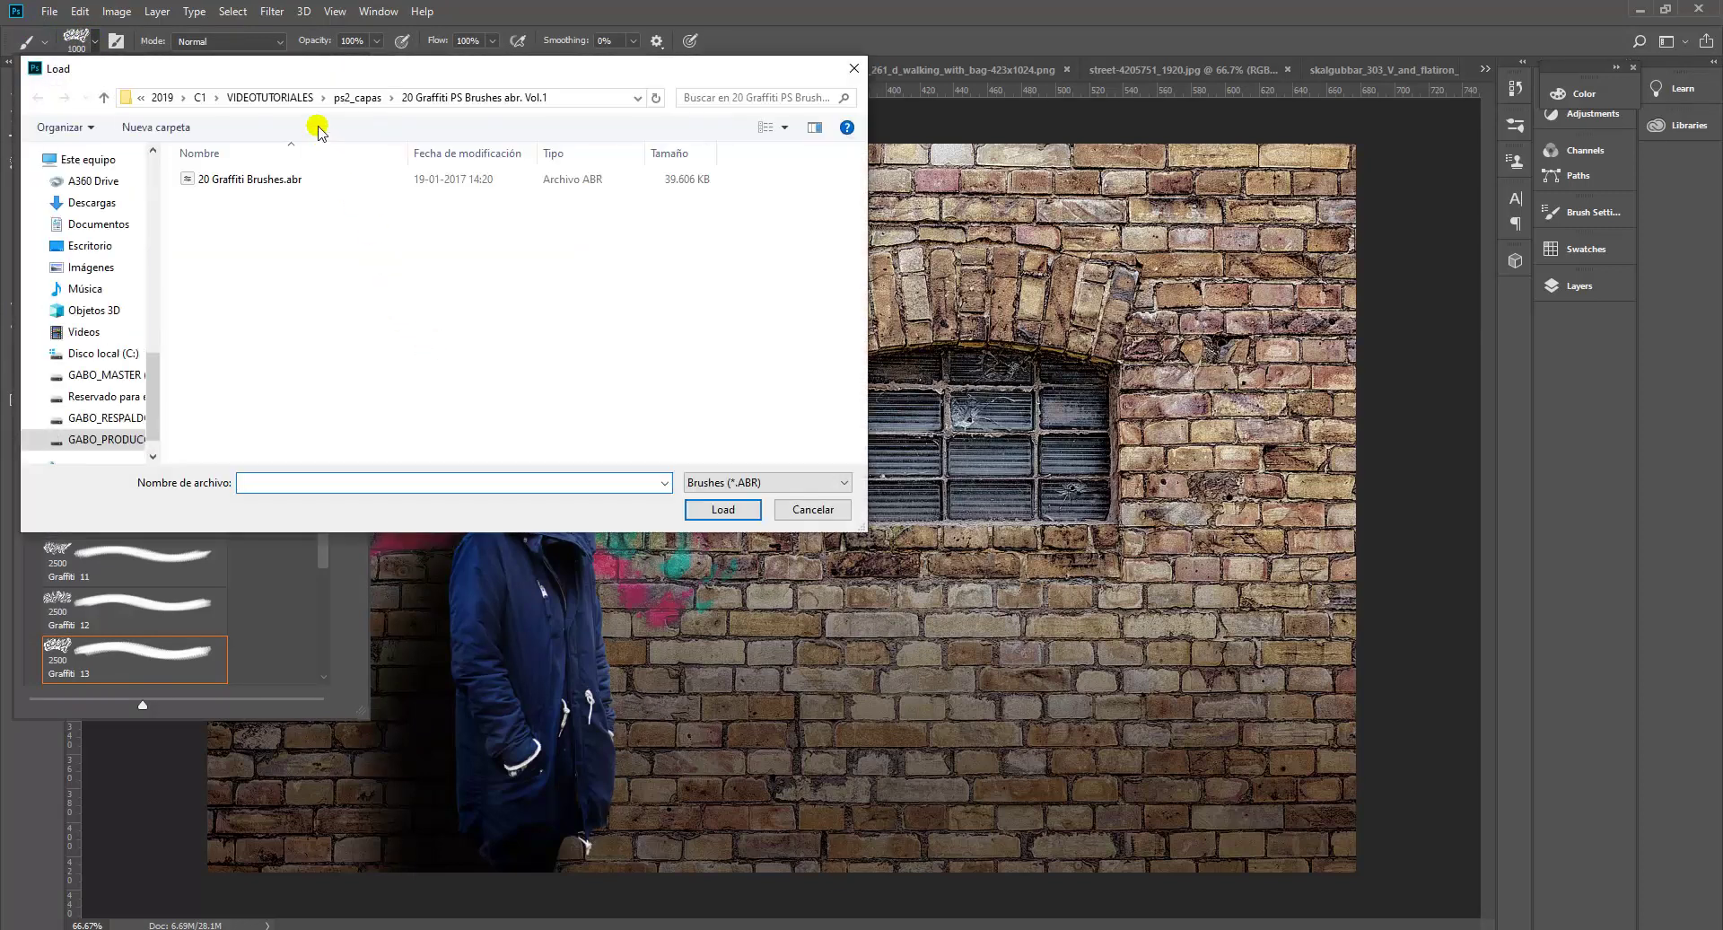
click(357, 97)
click(222, 216)
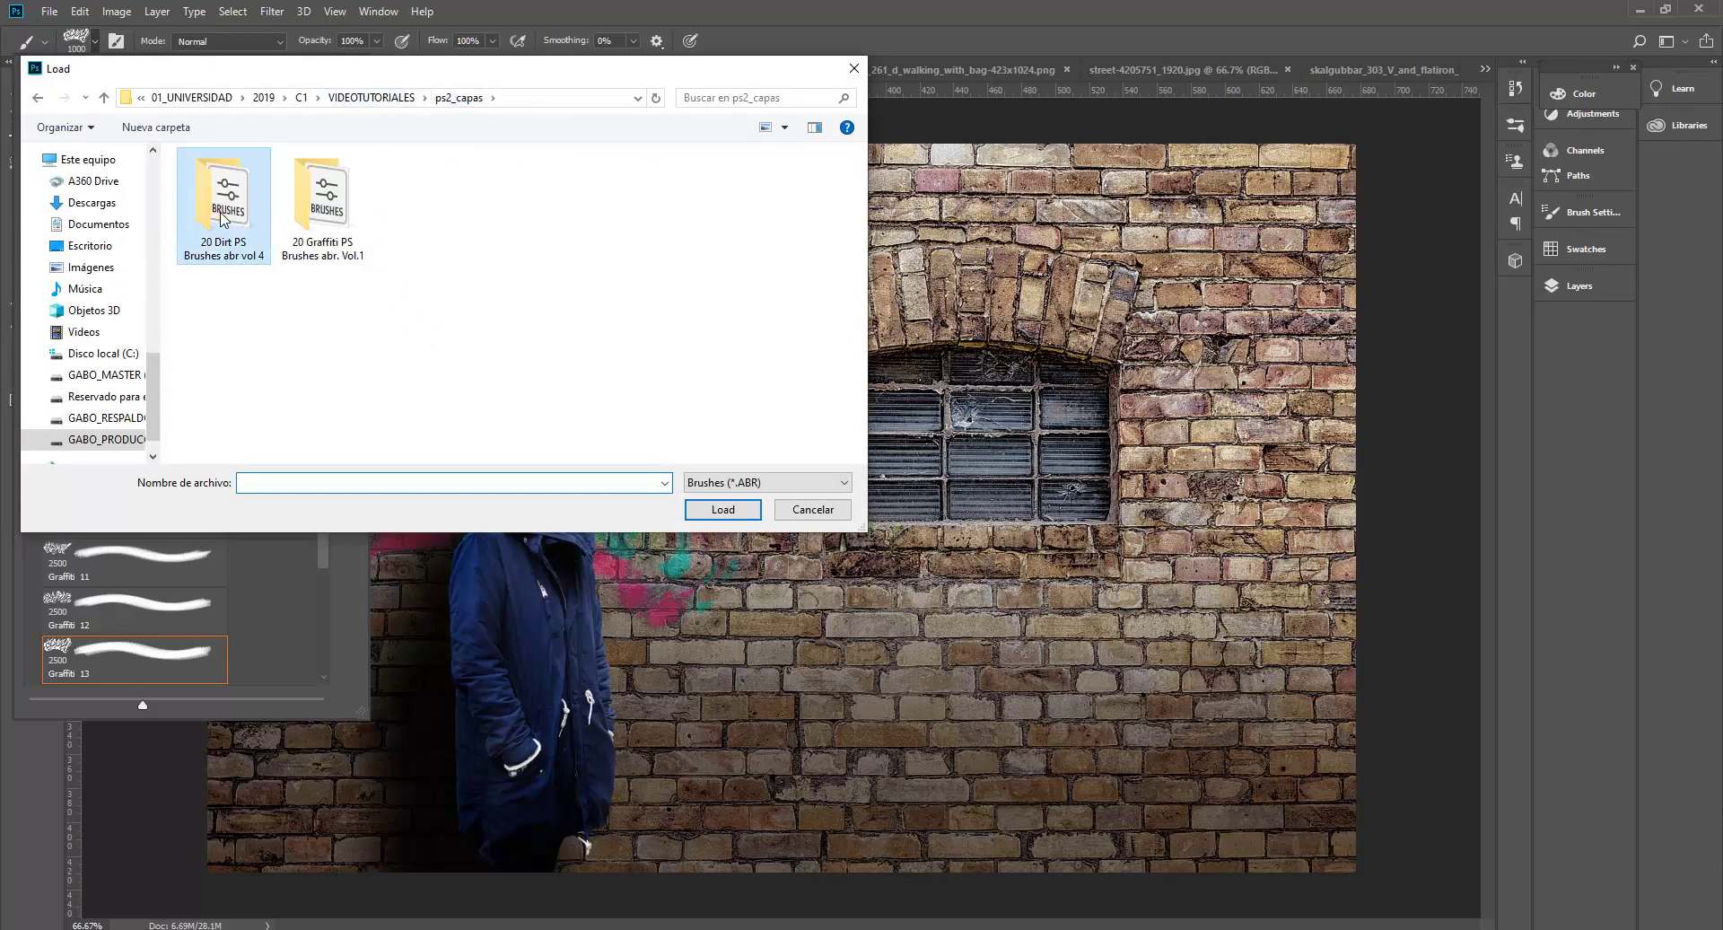
double_click(222, 216)
click(220, 179)
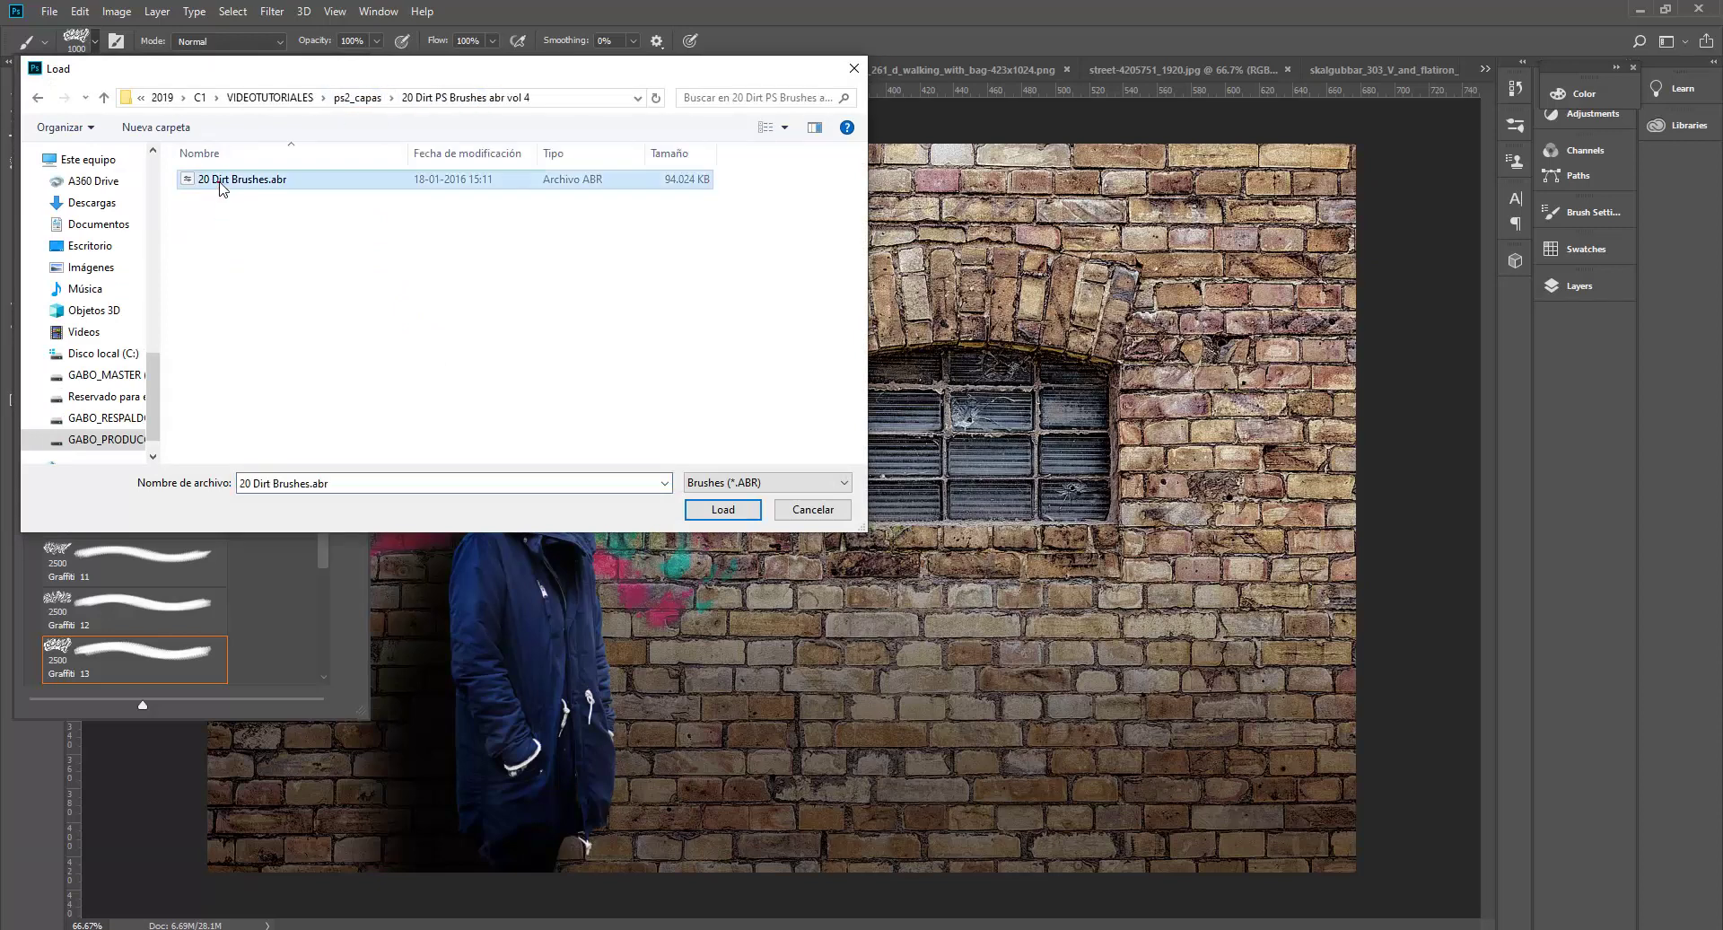
click(718, 509)
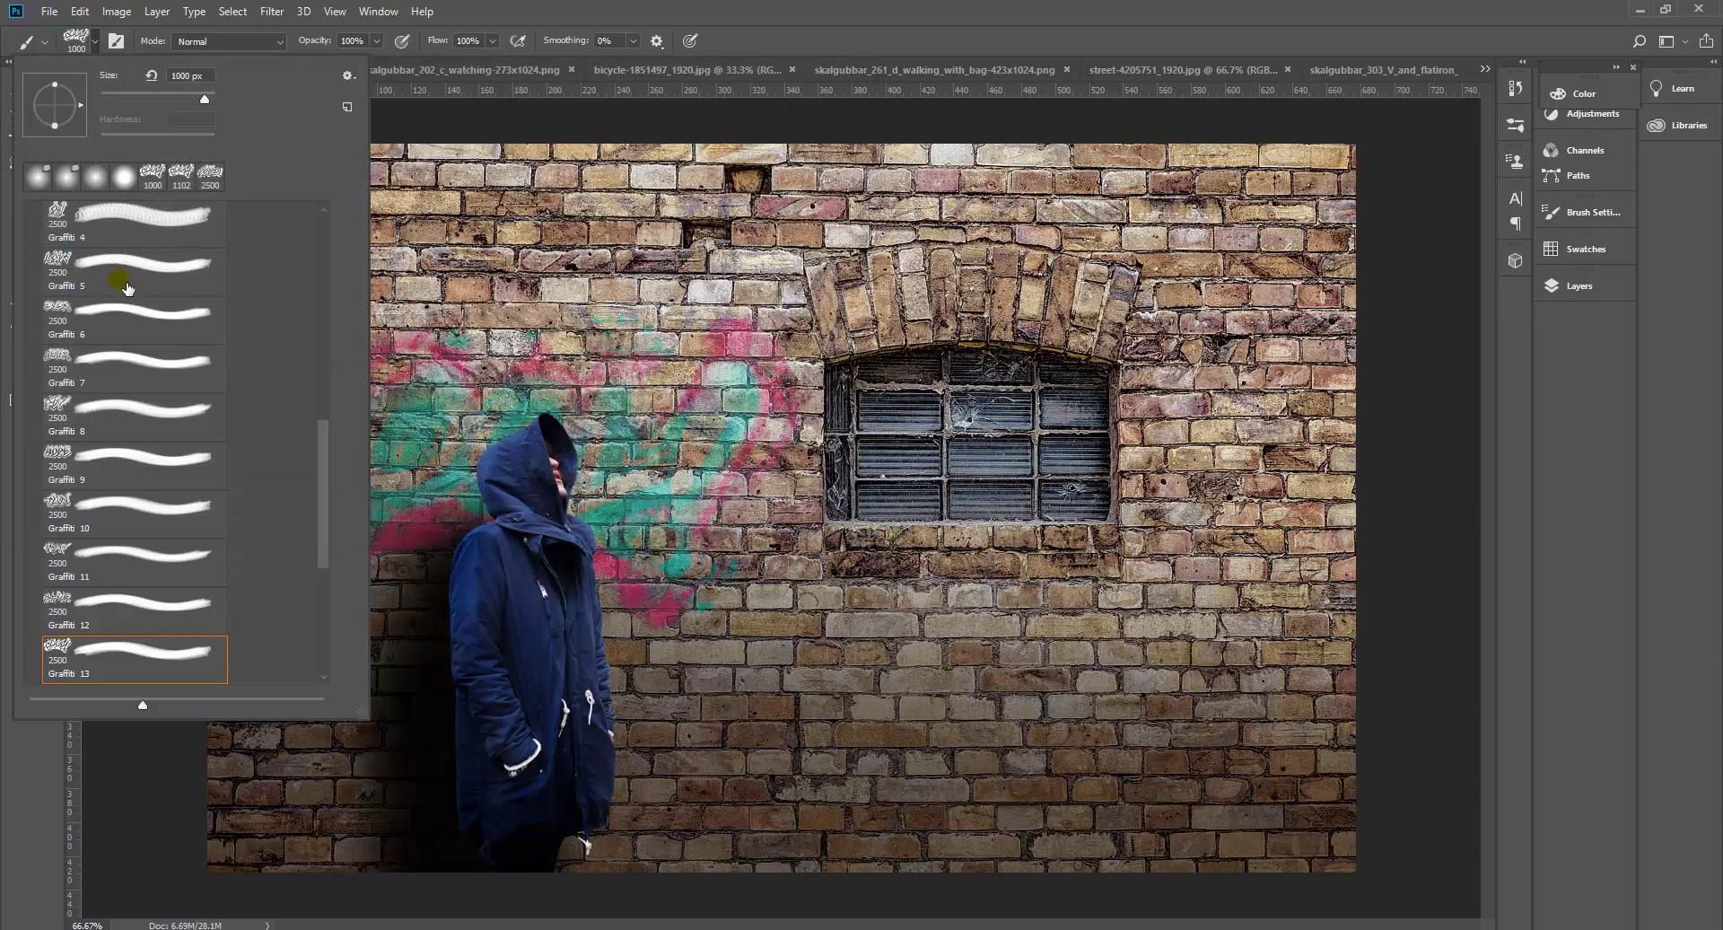
Collapse the General and 20 Graffiti brush groups and expand the 20 Dirt Brushes group.
scroll(121, 277, up, 2)
drag(324, 430, 318, 242)
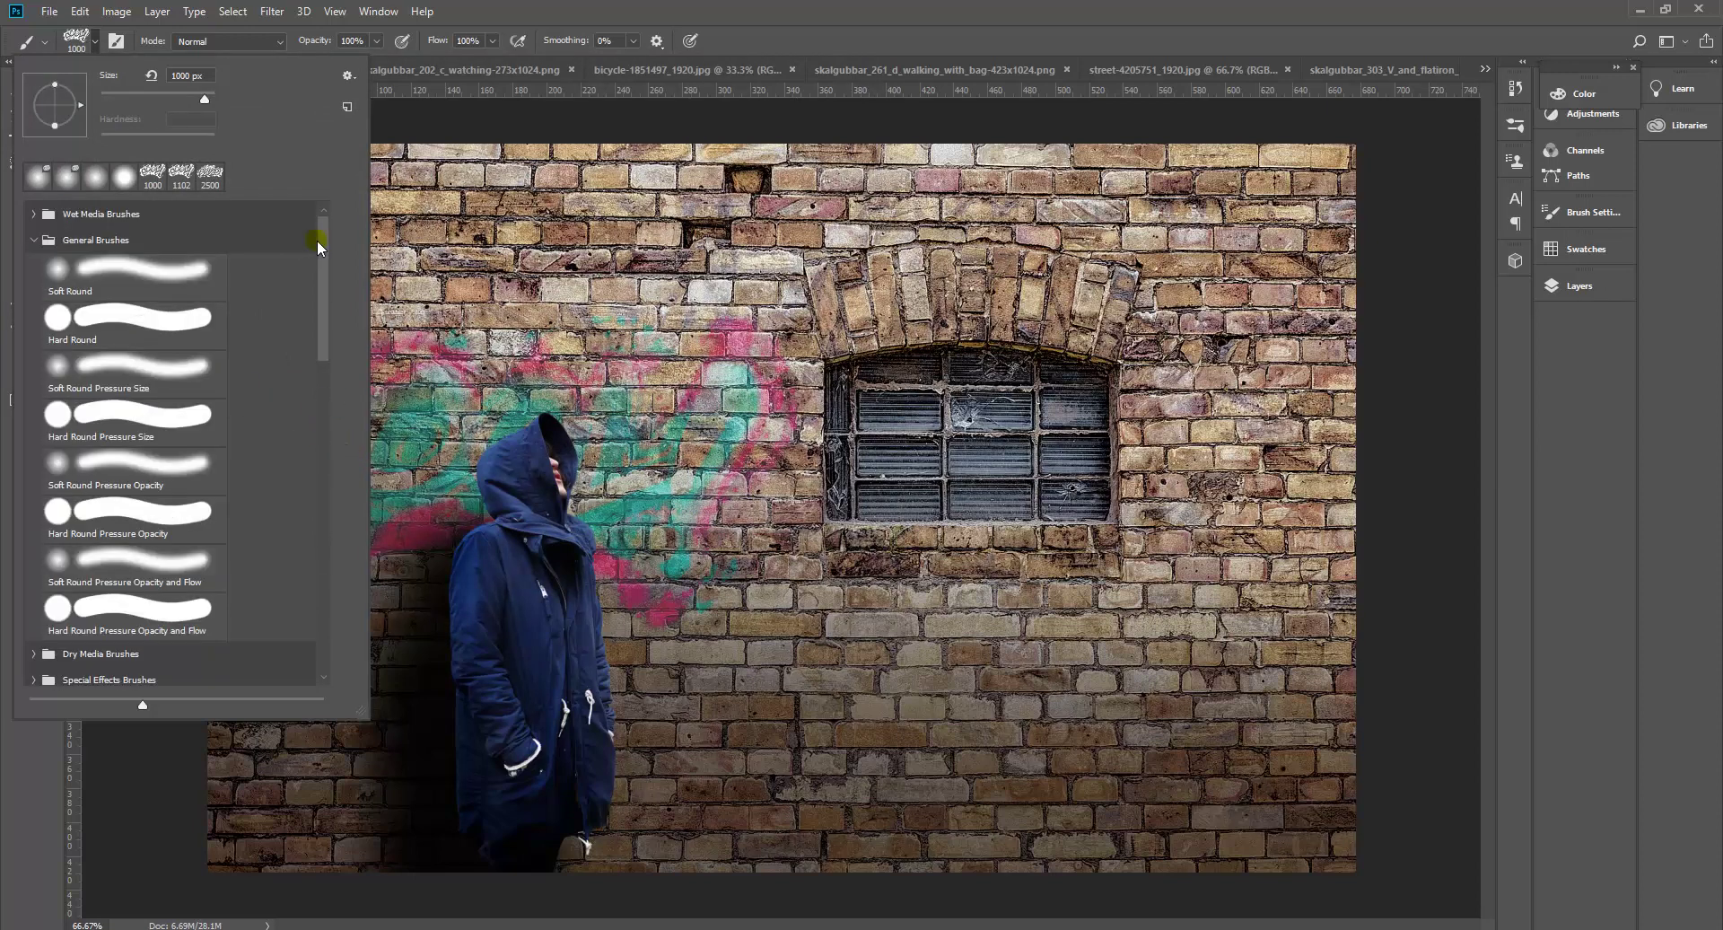
click(35, 243)
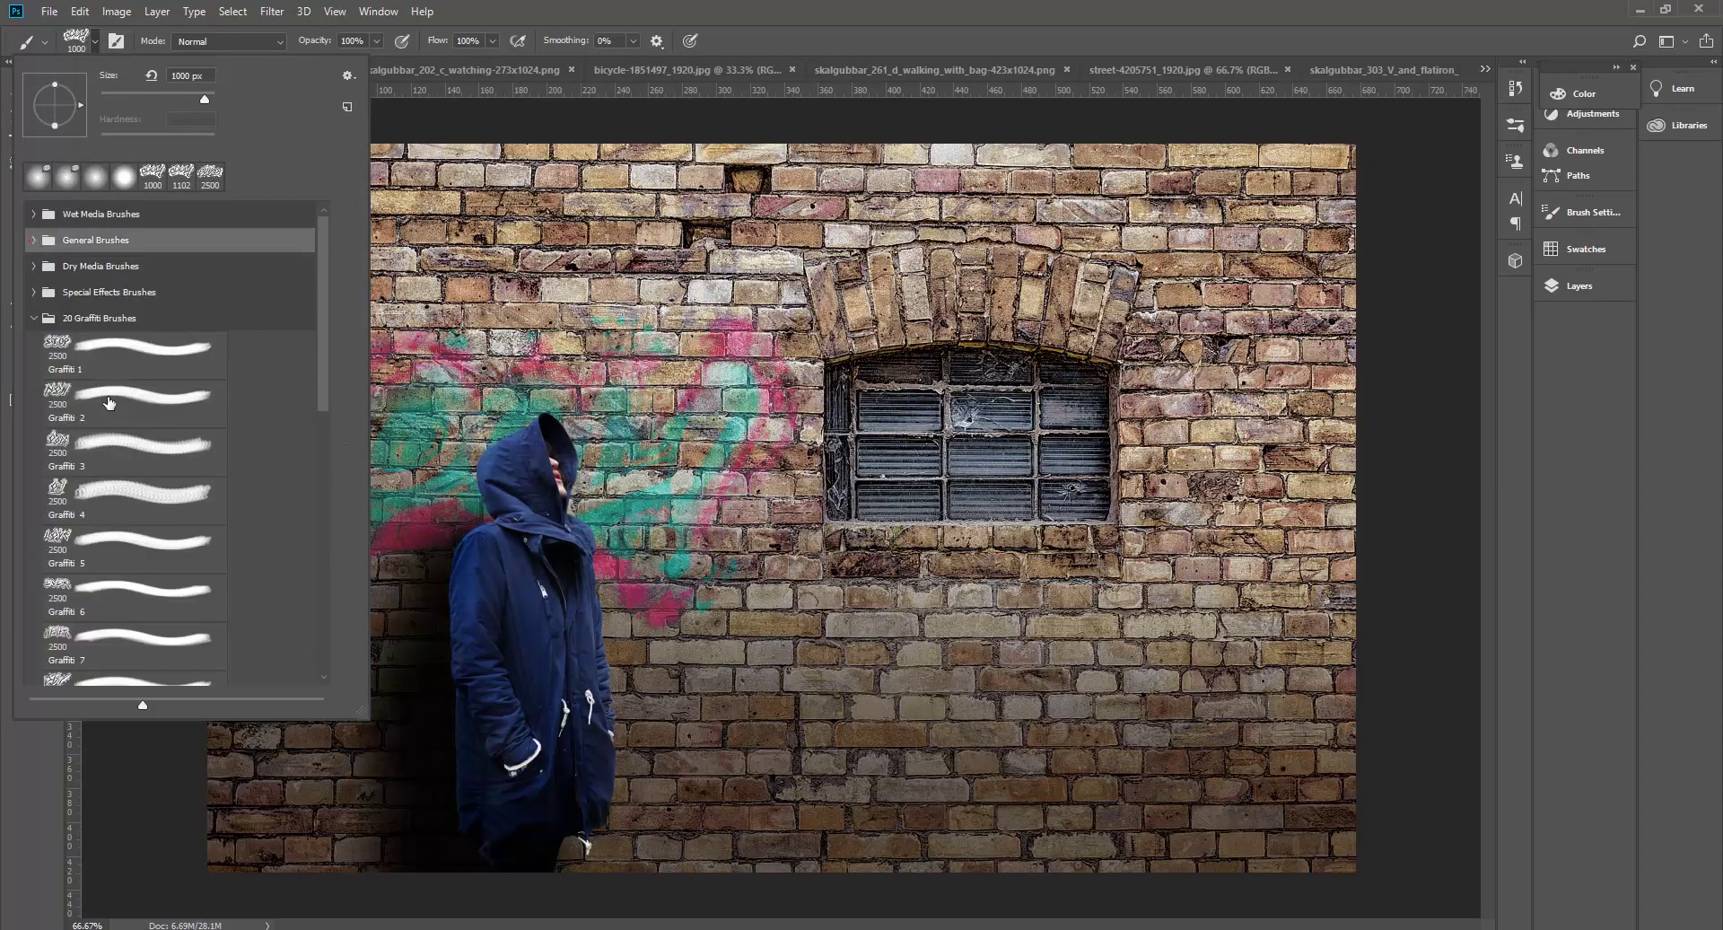
click(35, 320)
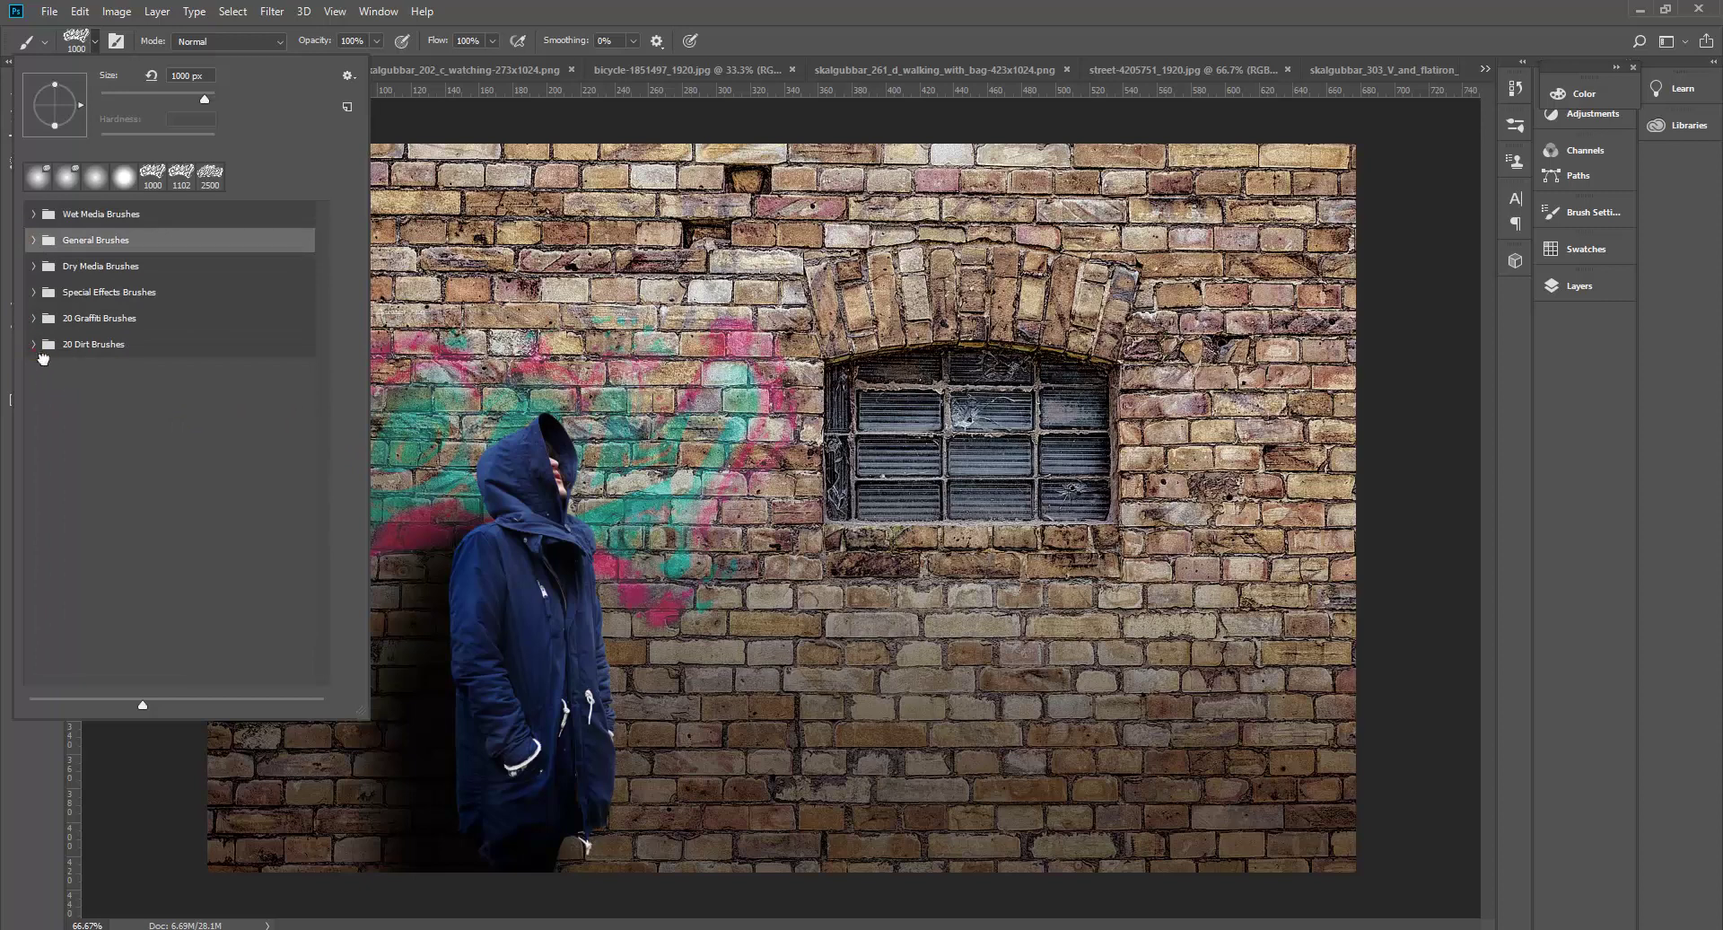
click(35, 346)
Try a dab of the Dirt 1 brush at 196 px on the lower wall beneath the window, and undo it.
click(140, 389)
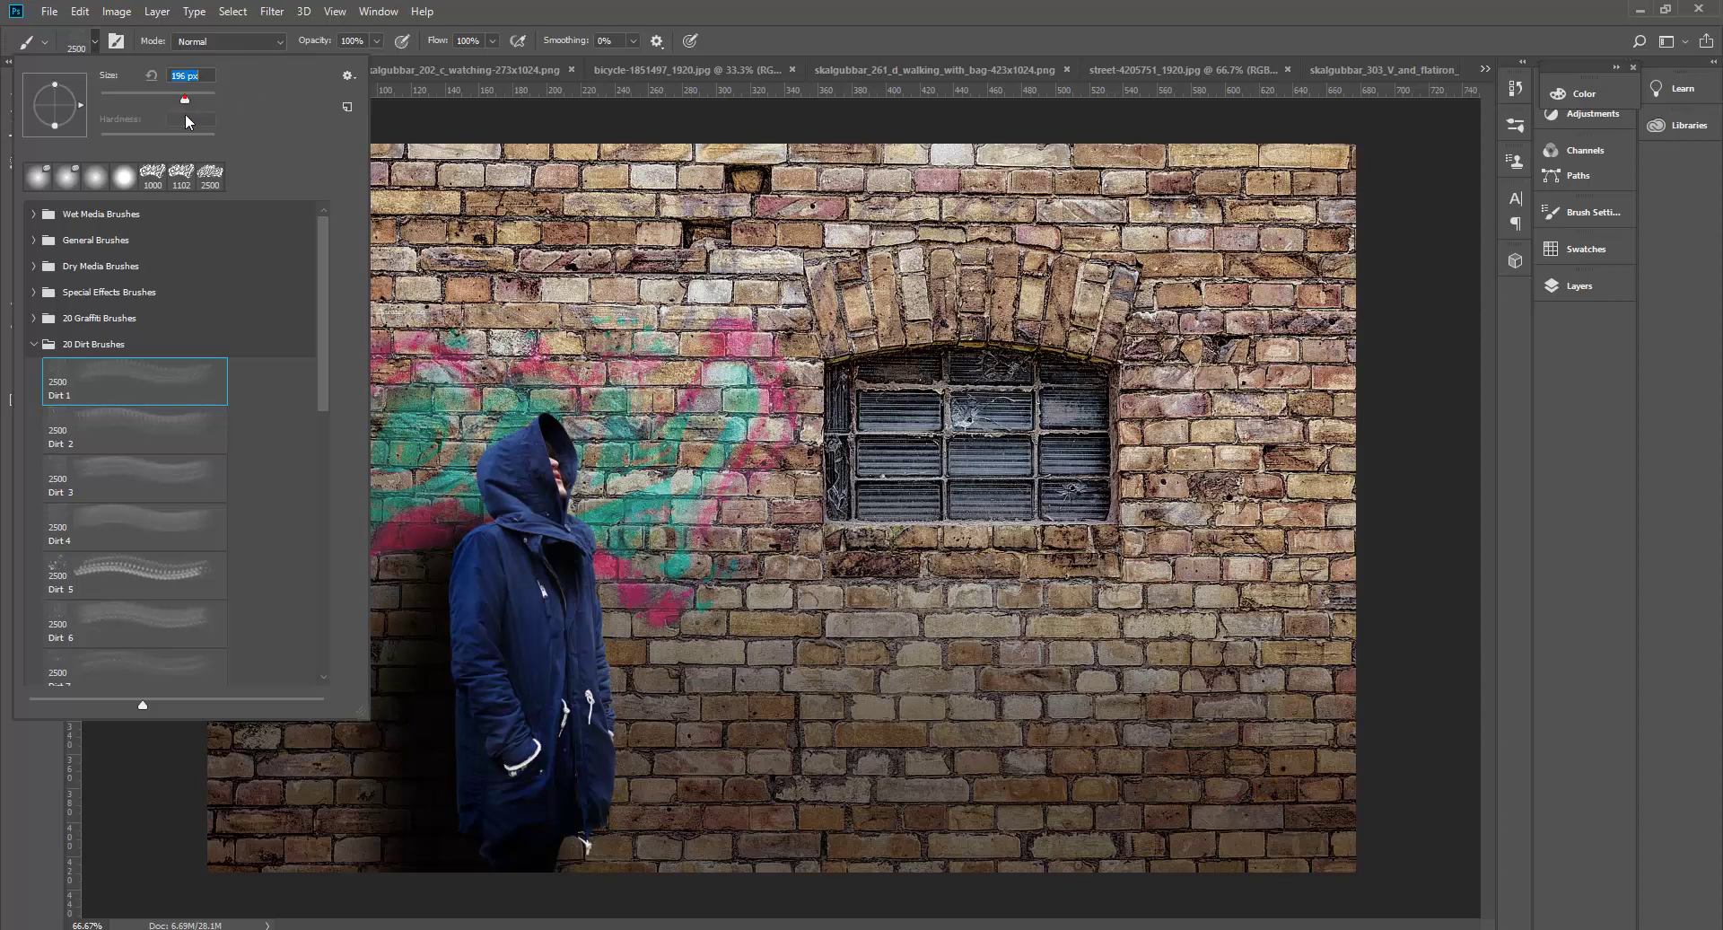
click(939, 725)
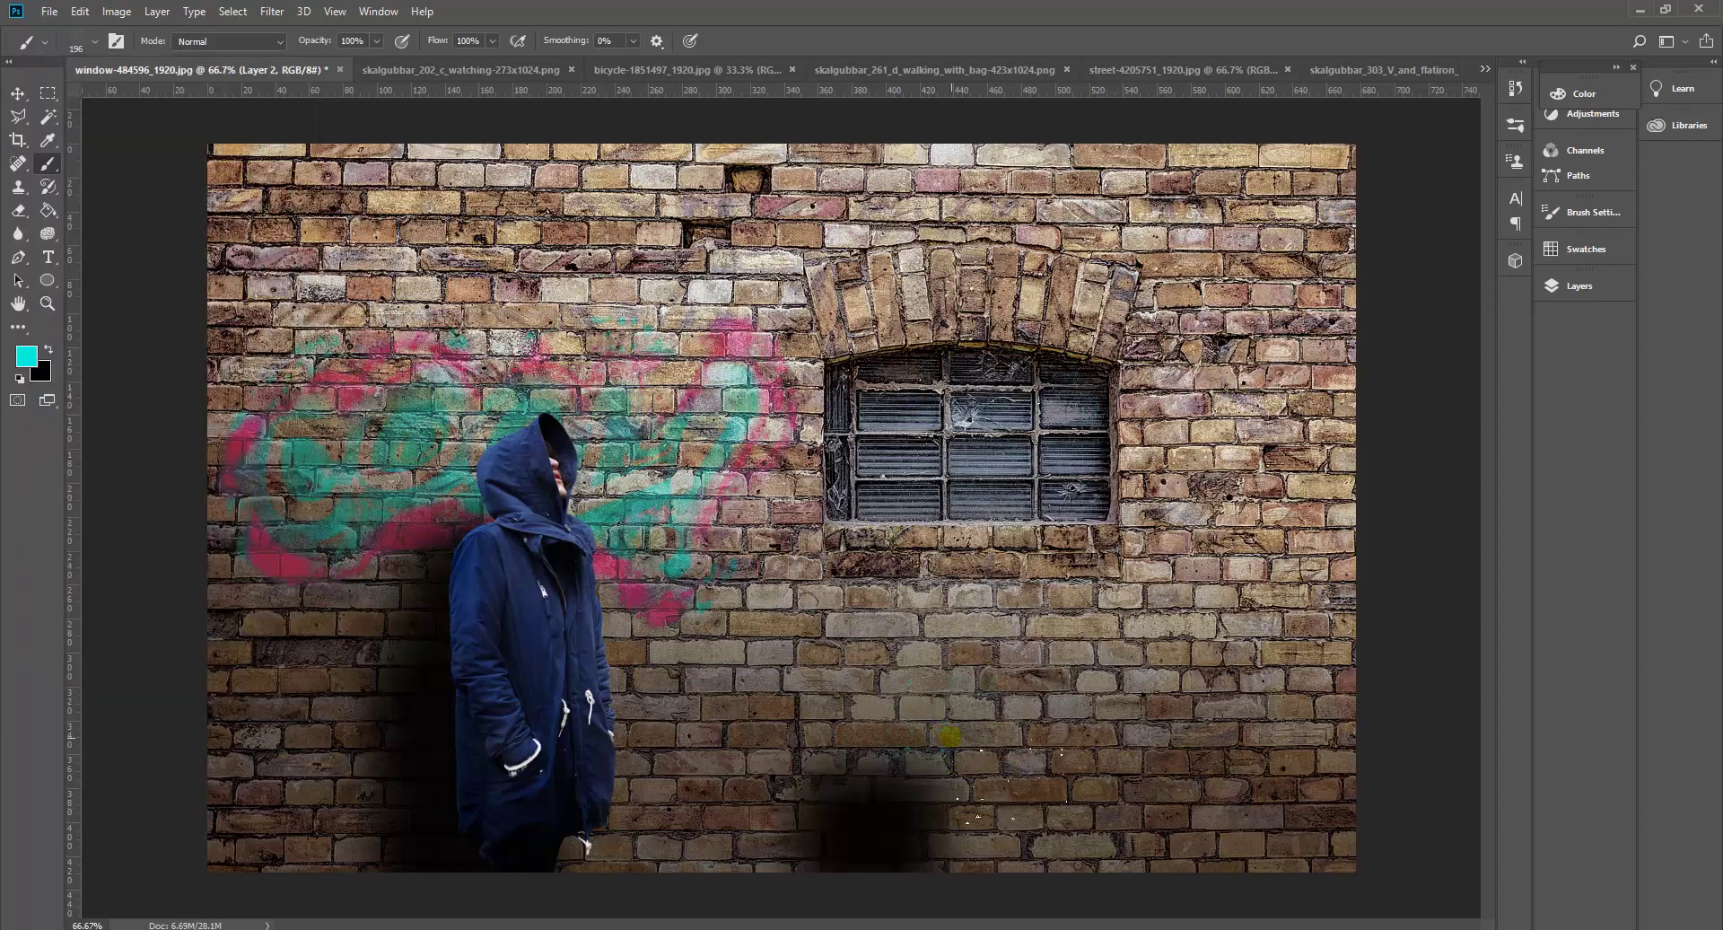
key(ctrl+z)
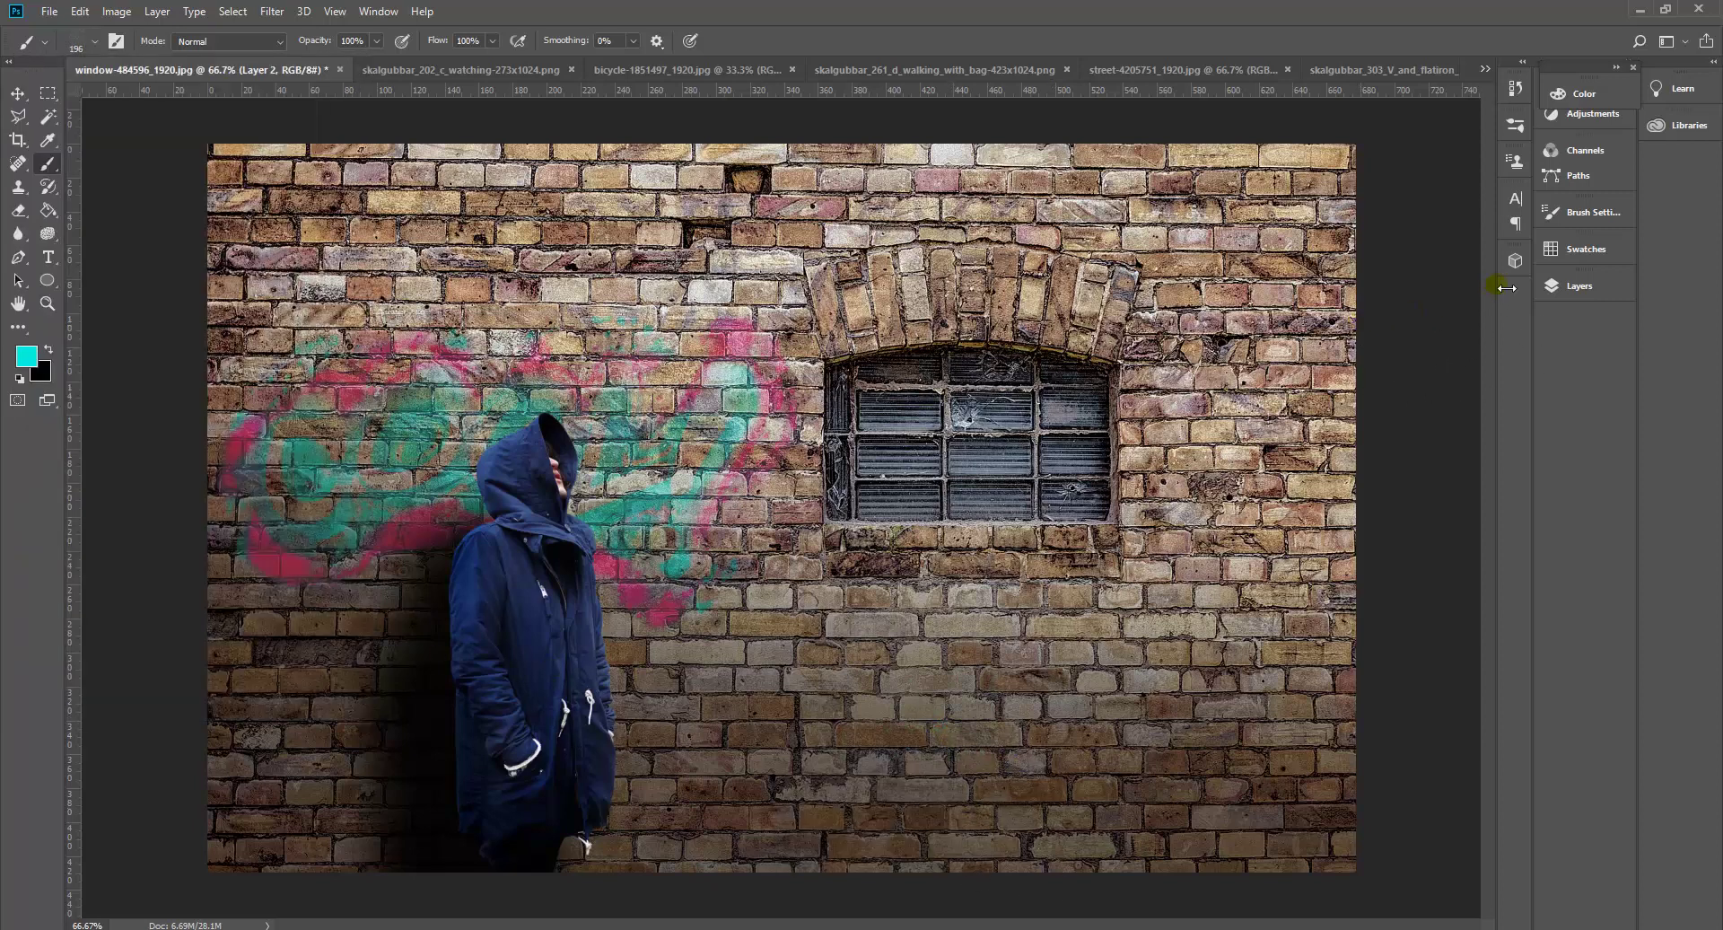
Add a new layer above the hooded figure and set the foreground colour to near-black 0d0101.
click(1596, 288)
click(1477, 908)
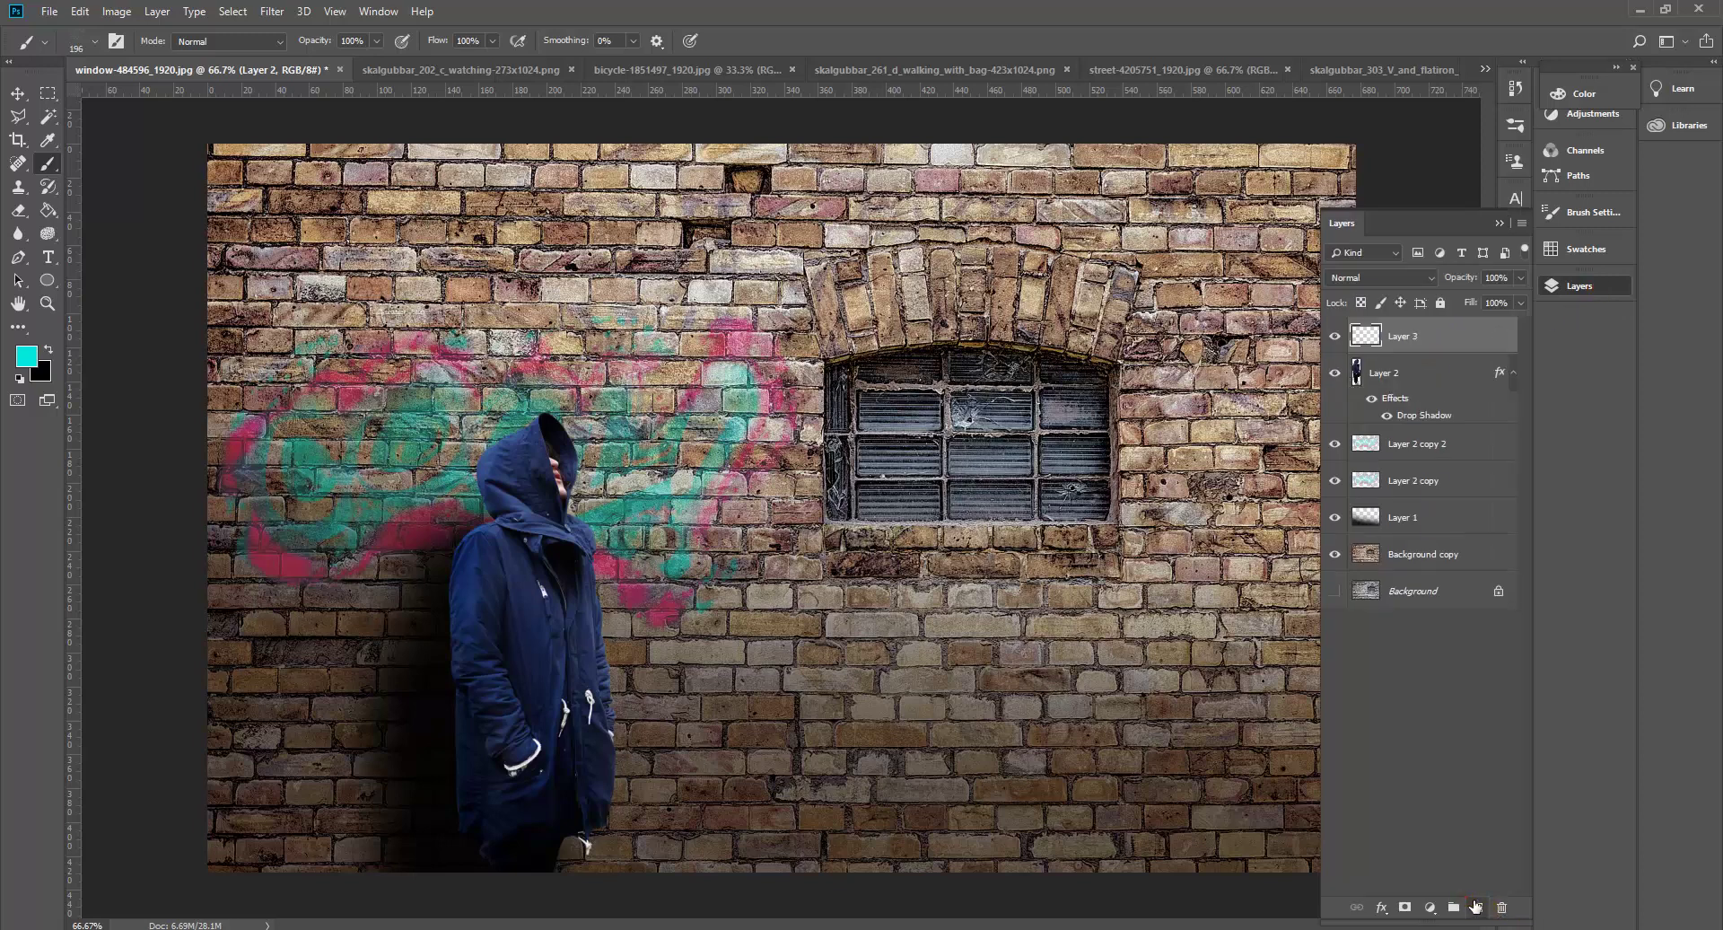
click(34, 363)
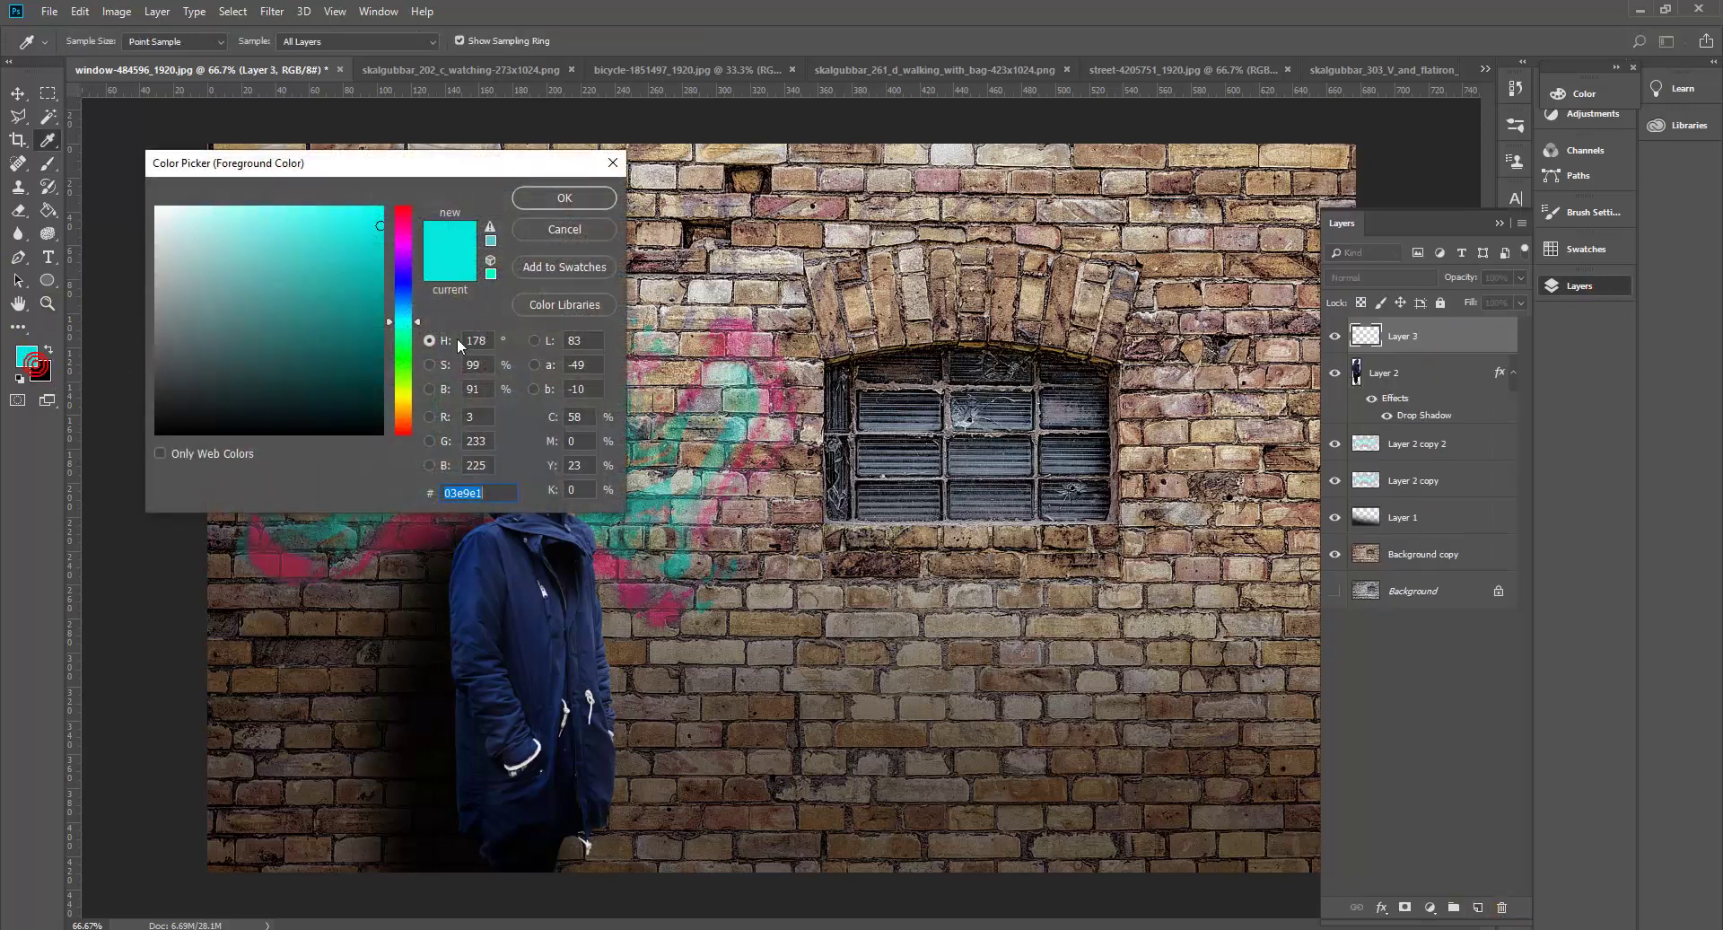
drag(409, 427, 368, 431)
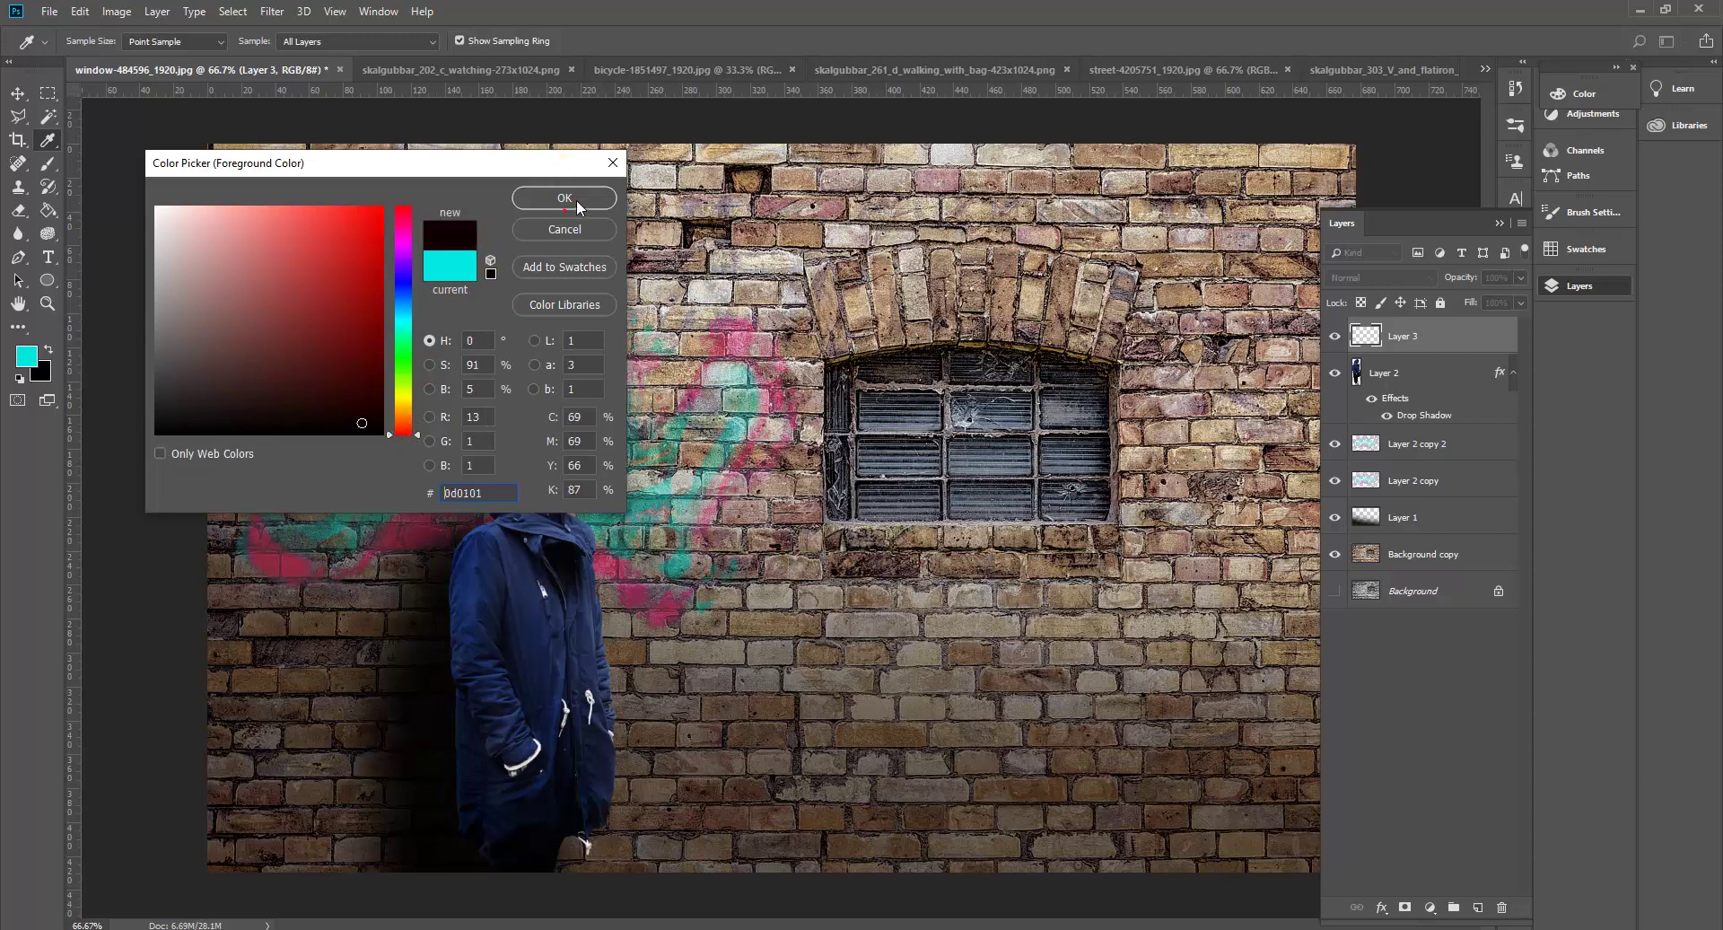
click(575, 199)
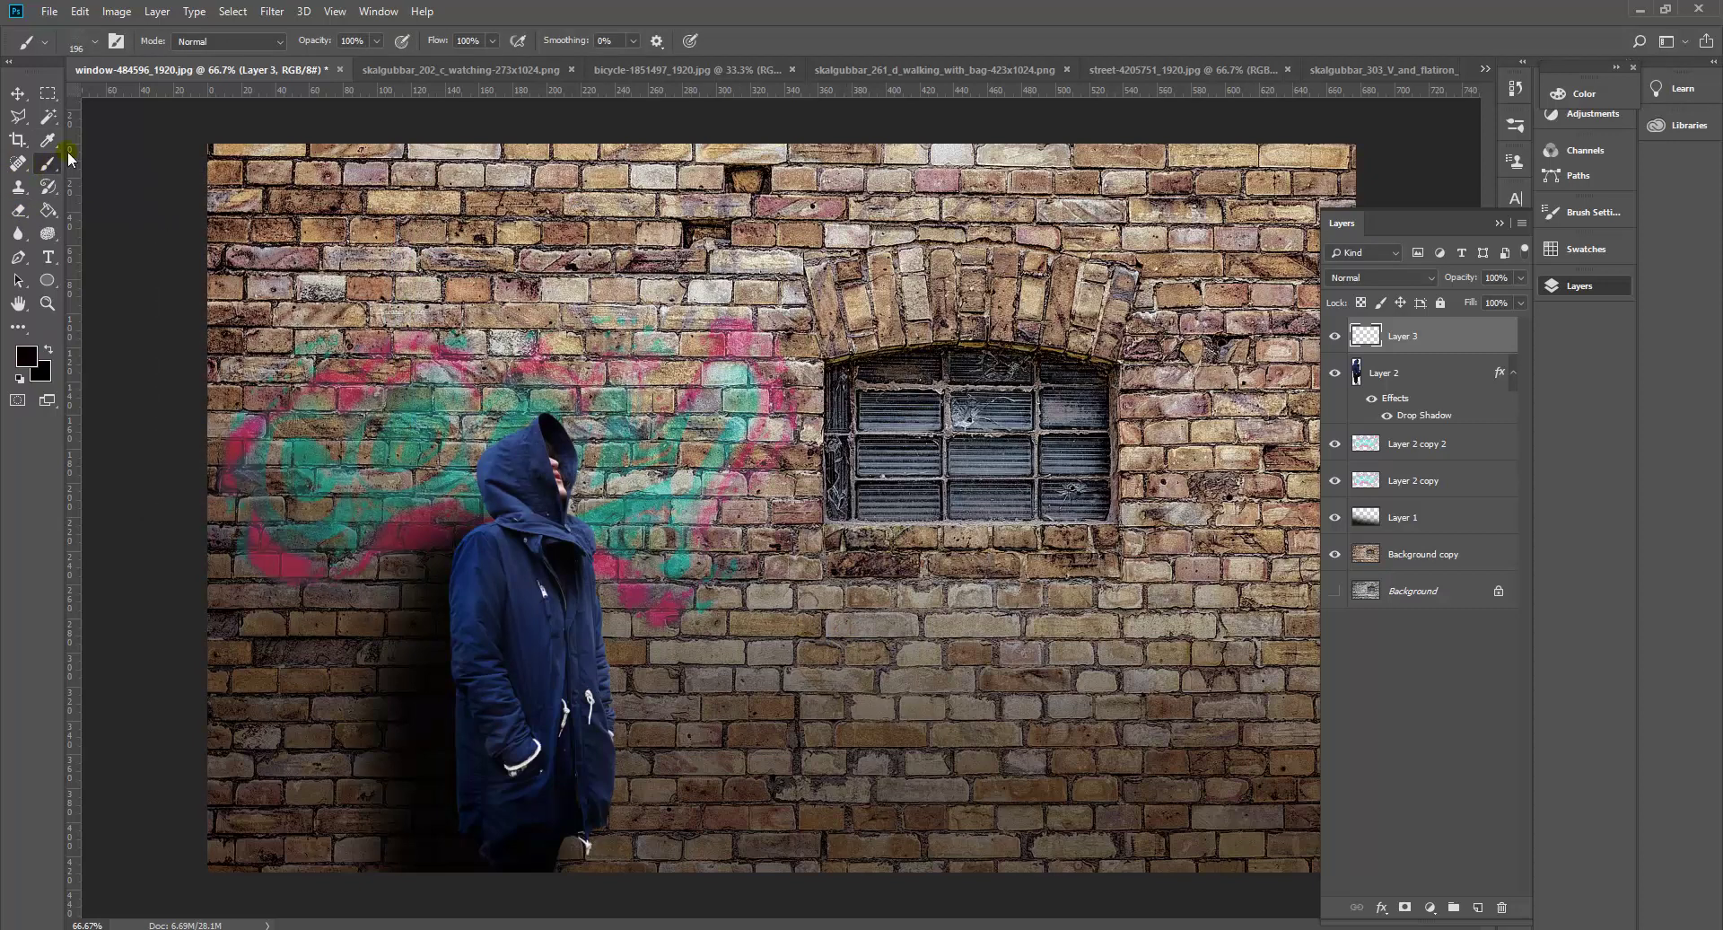
Stamp dark stains with the Dirt 5 brush at 432 px on the lower wall below the barred window.
click(95, 41)
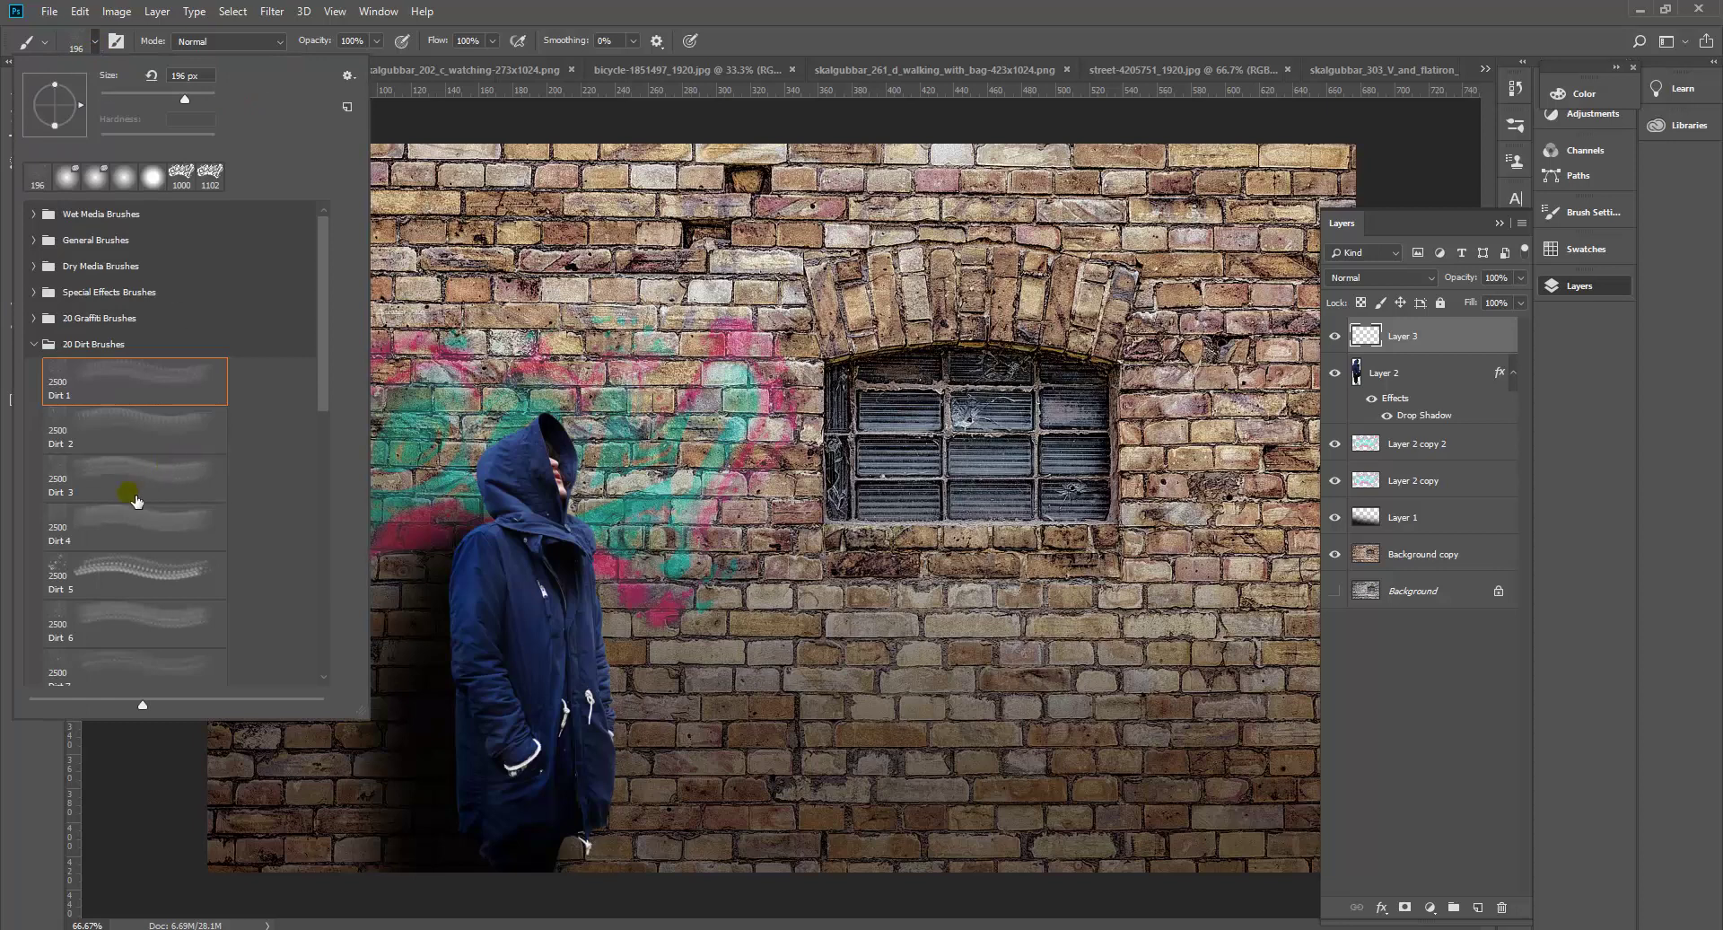
click(139, 570)
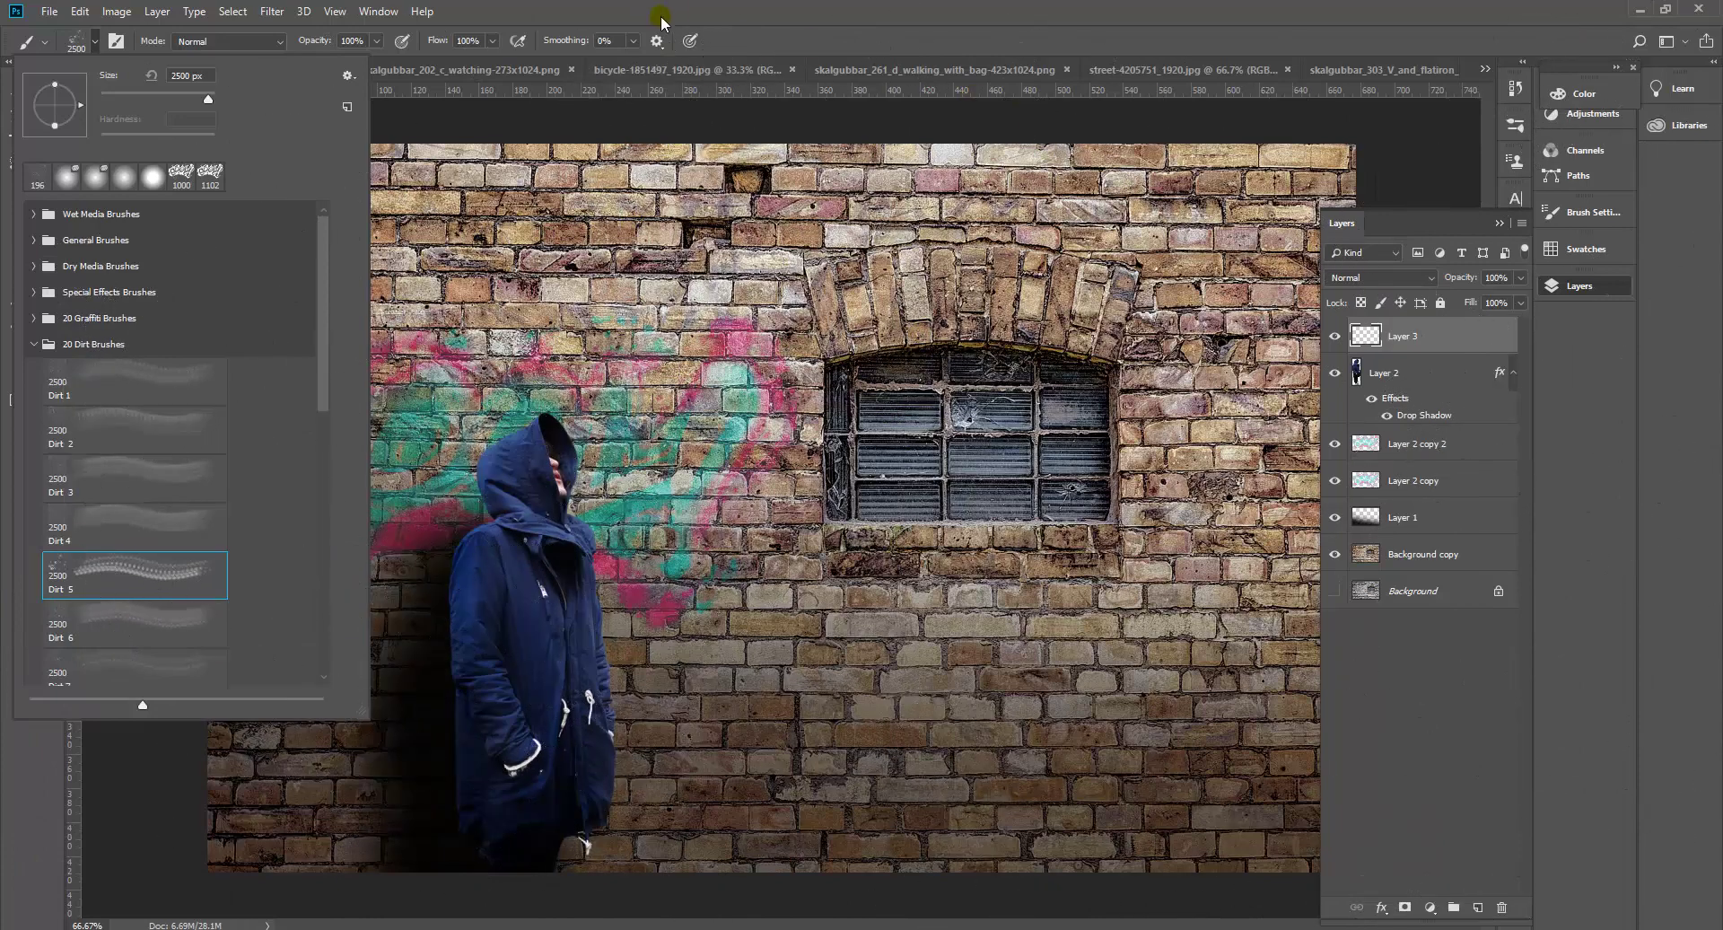
drag(201, 96, 200, 97)
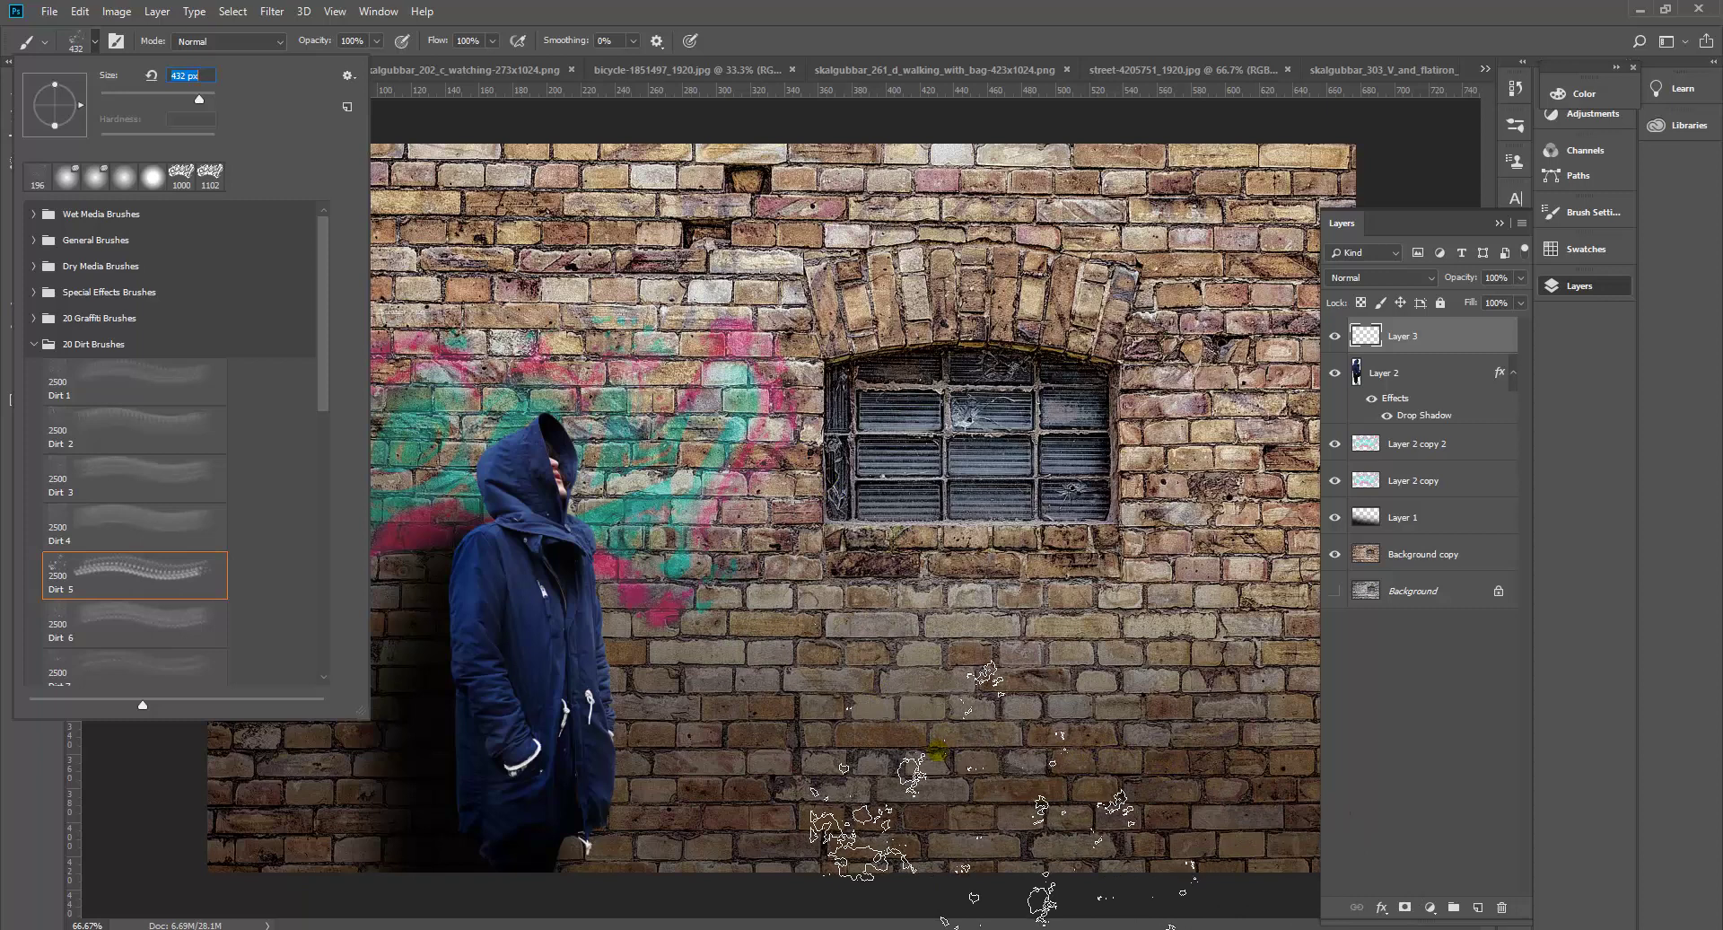
click(877, 749)
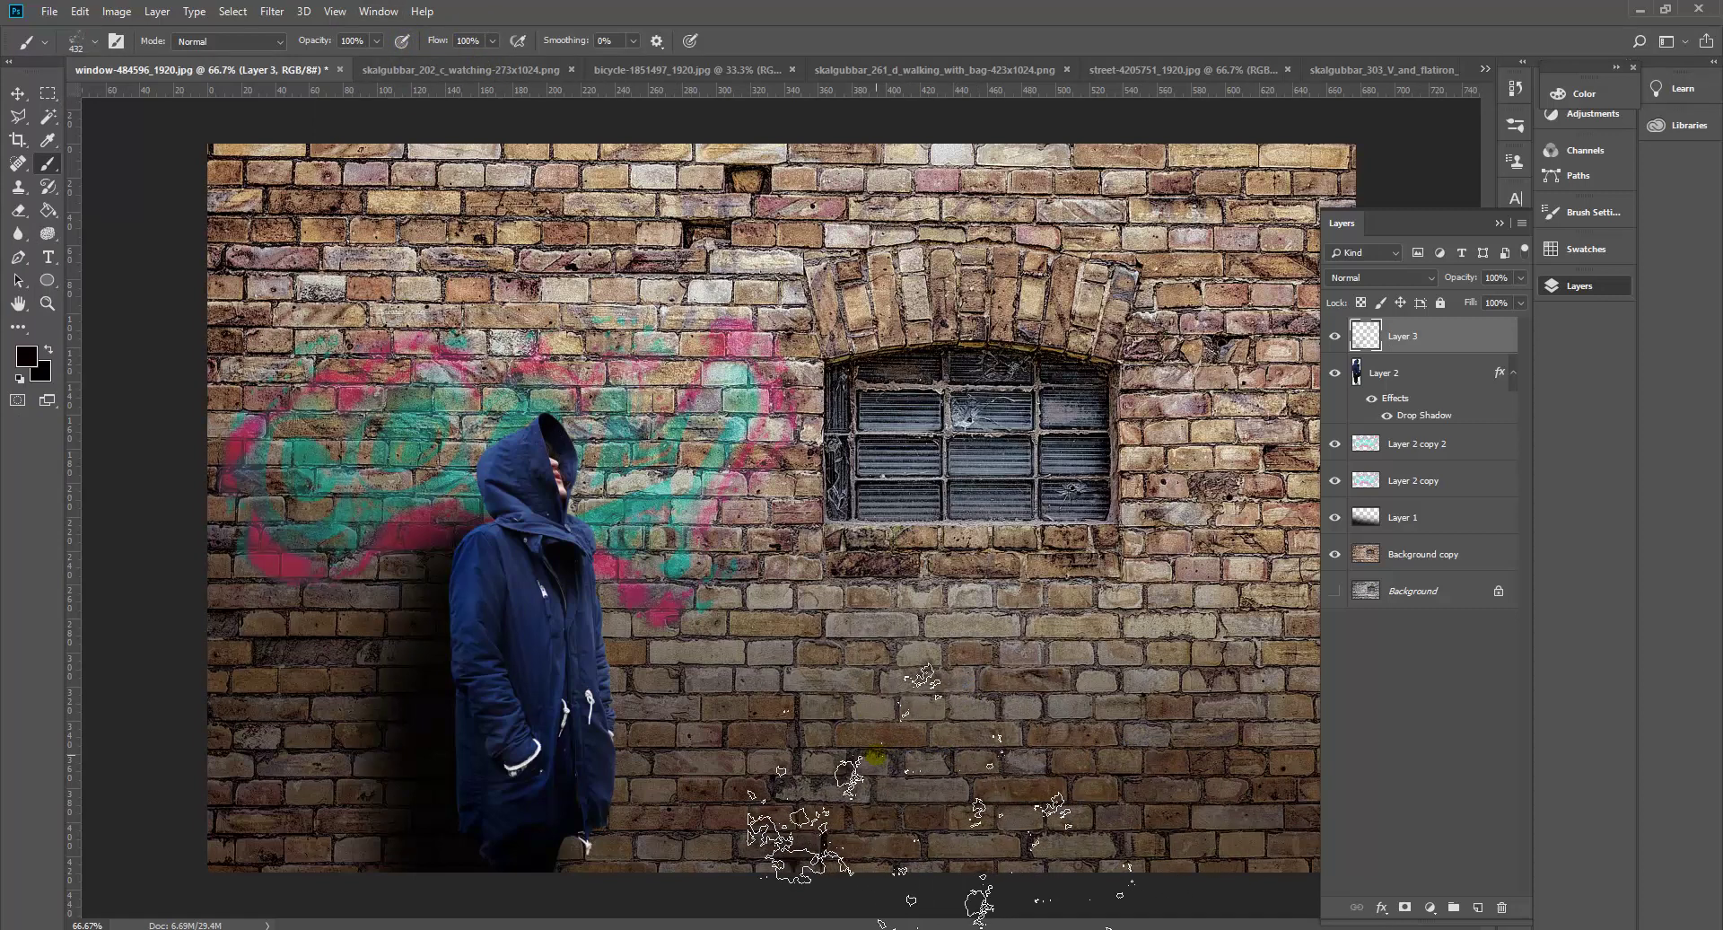
click(875, 758)
click(877, 758)
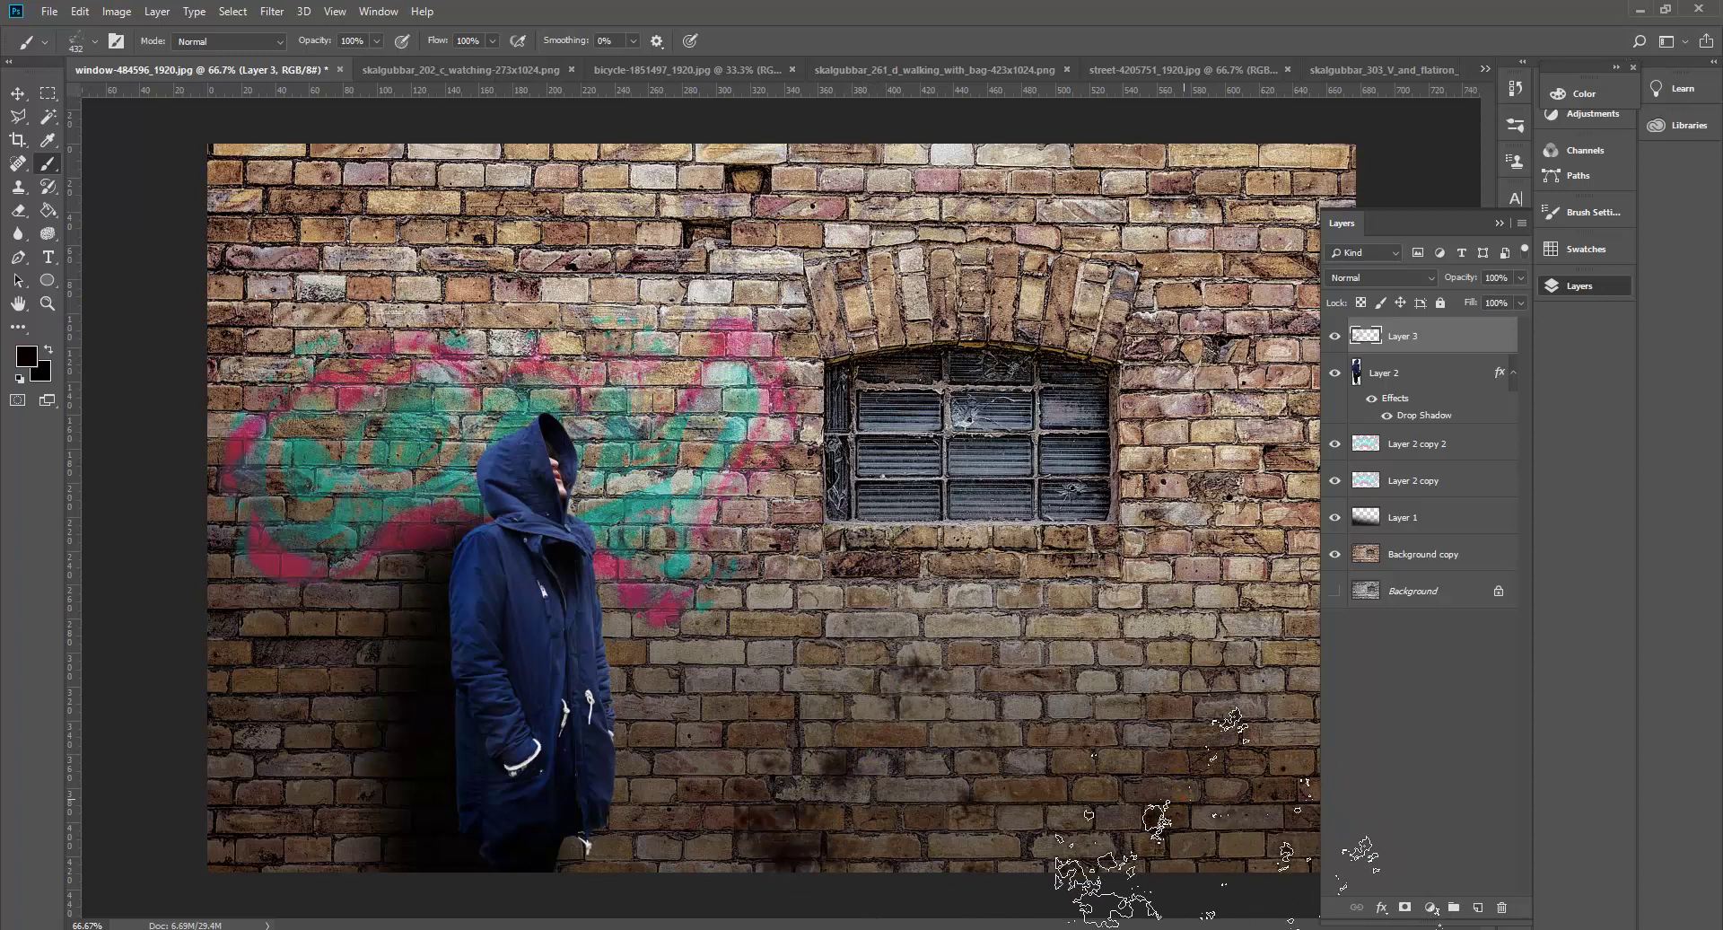
click(1202, 813)
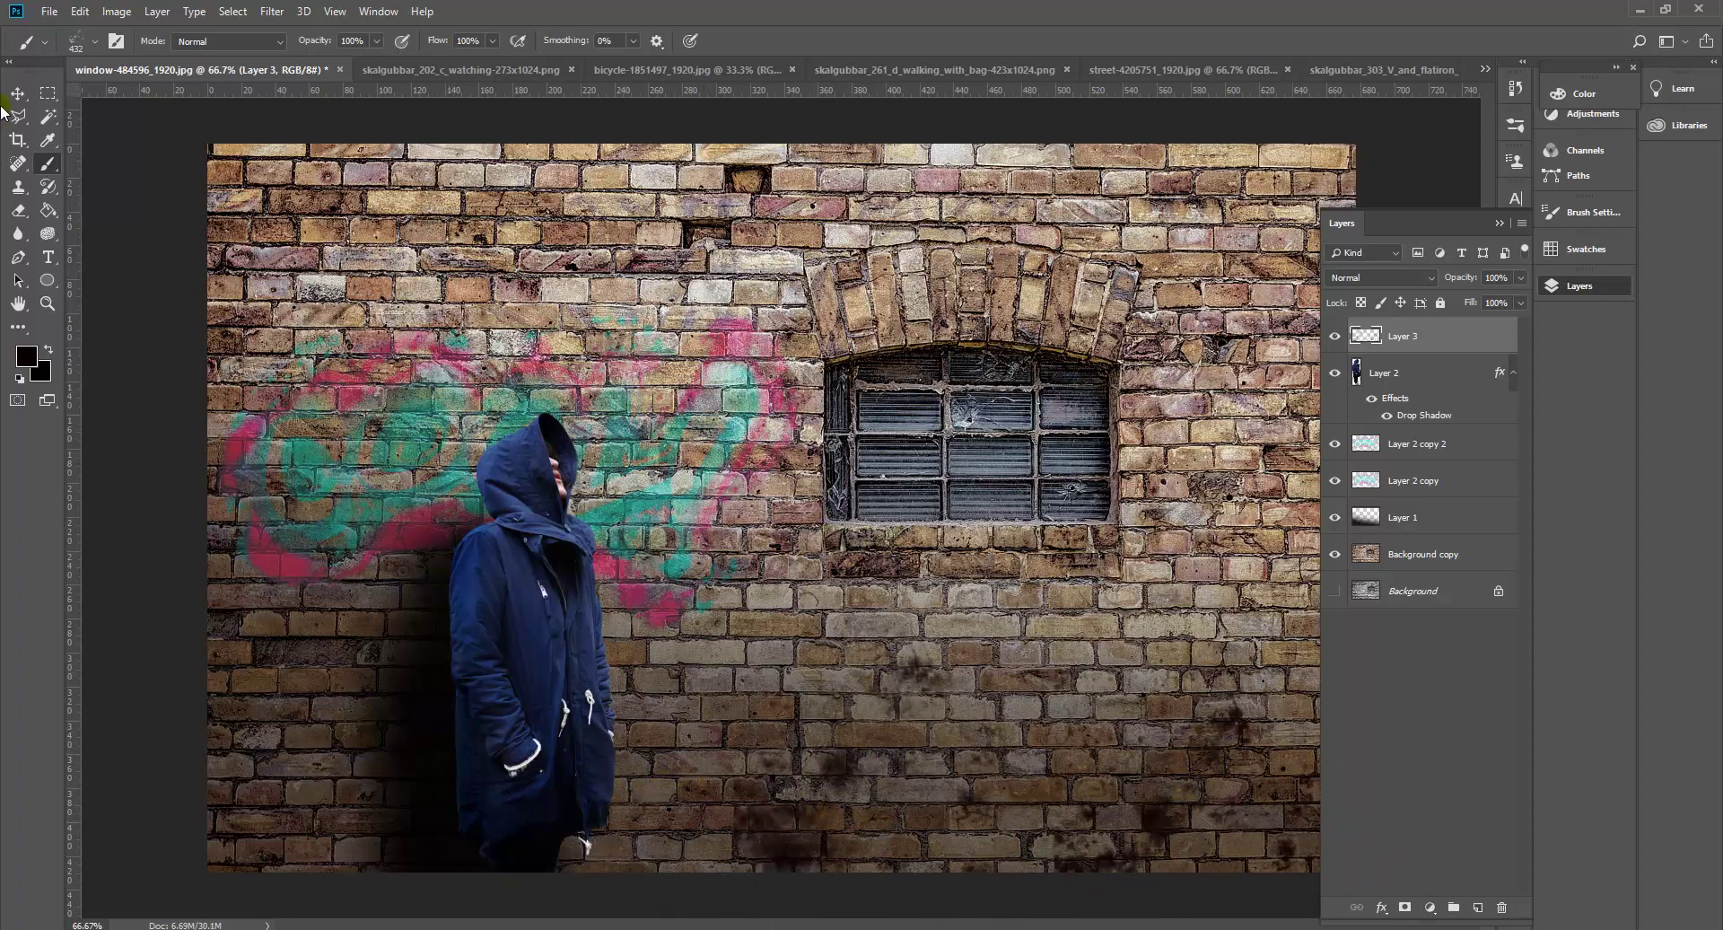
Choose the second Dirt 10 brush from the 20 Dirt Brushes group.
click(93, 43)
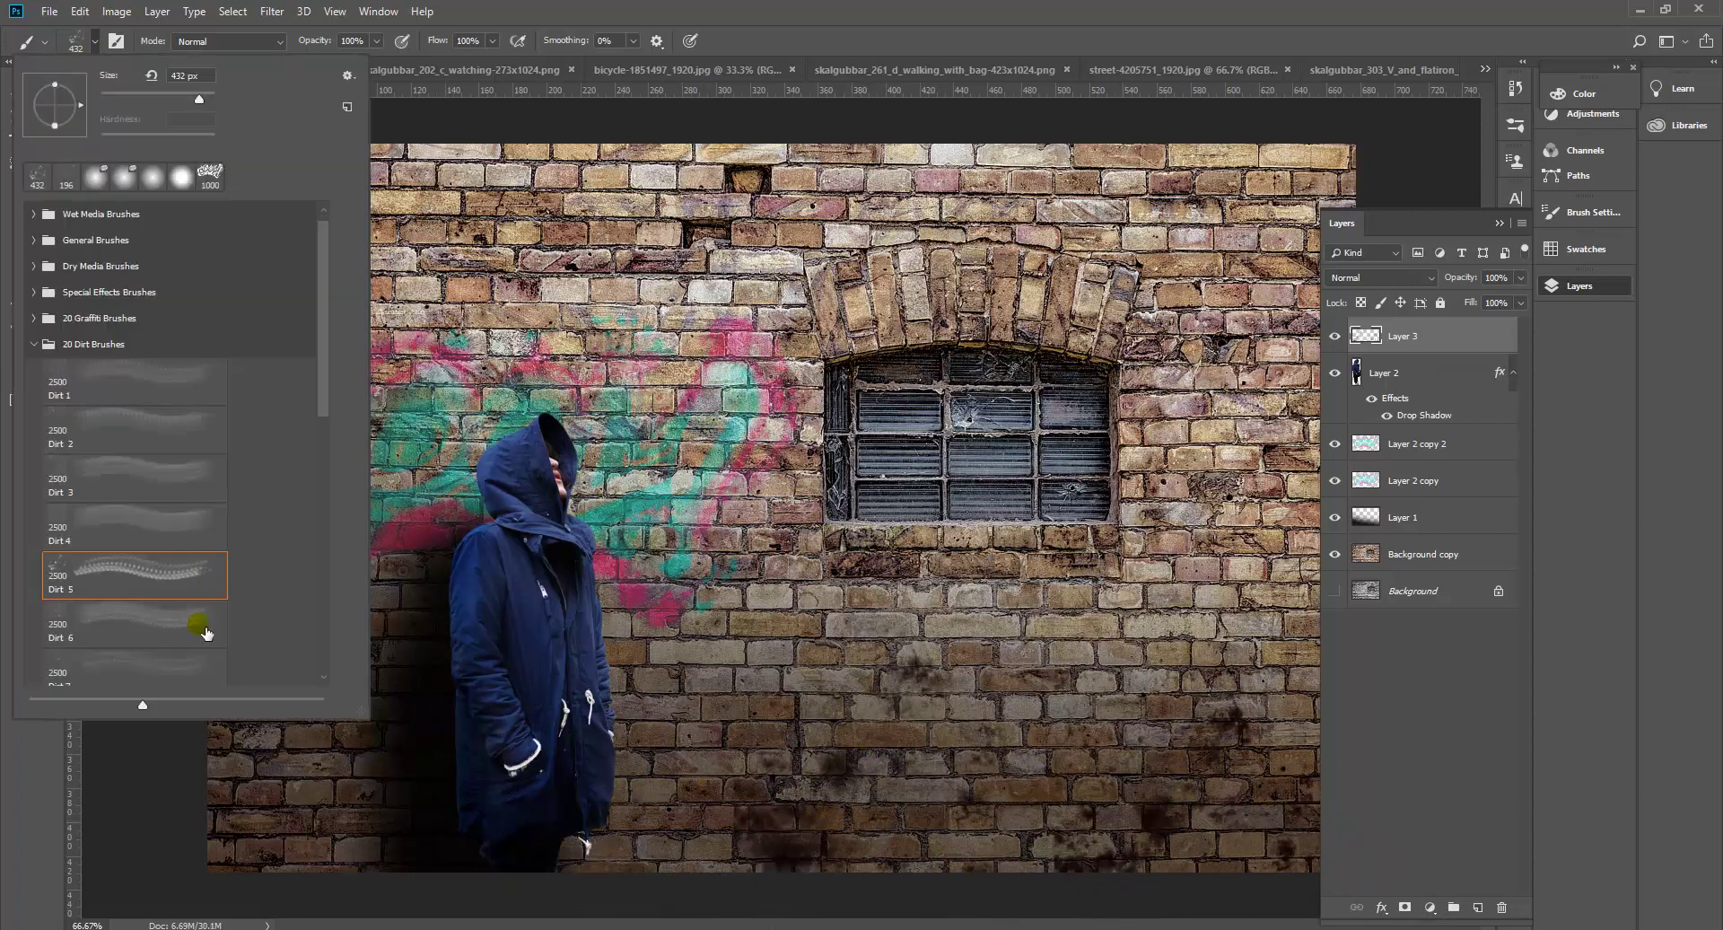
scroll(189, 633, down, 3)
scroll(181, 634, down, 3)
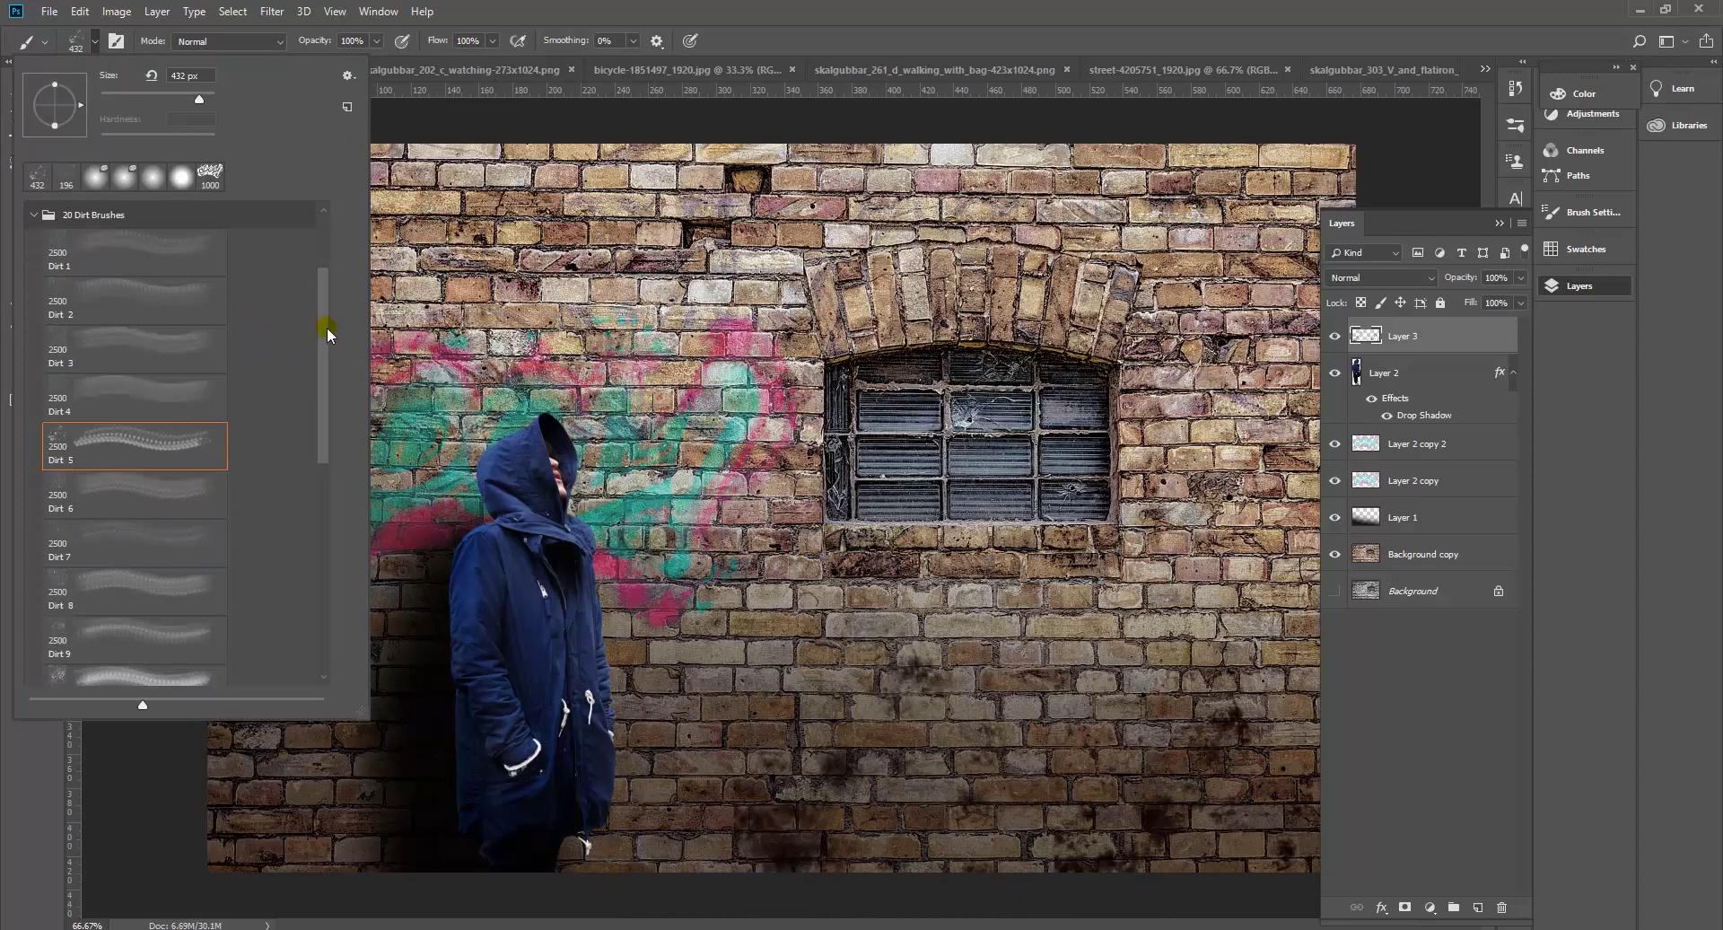
drag(325, 326, 333, 463)
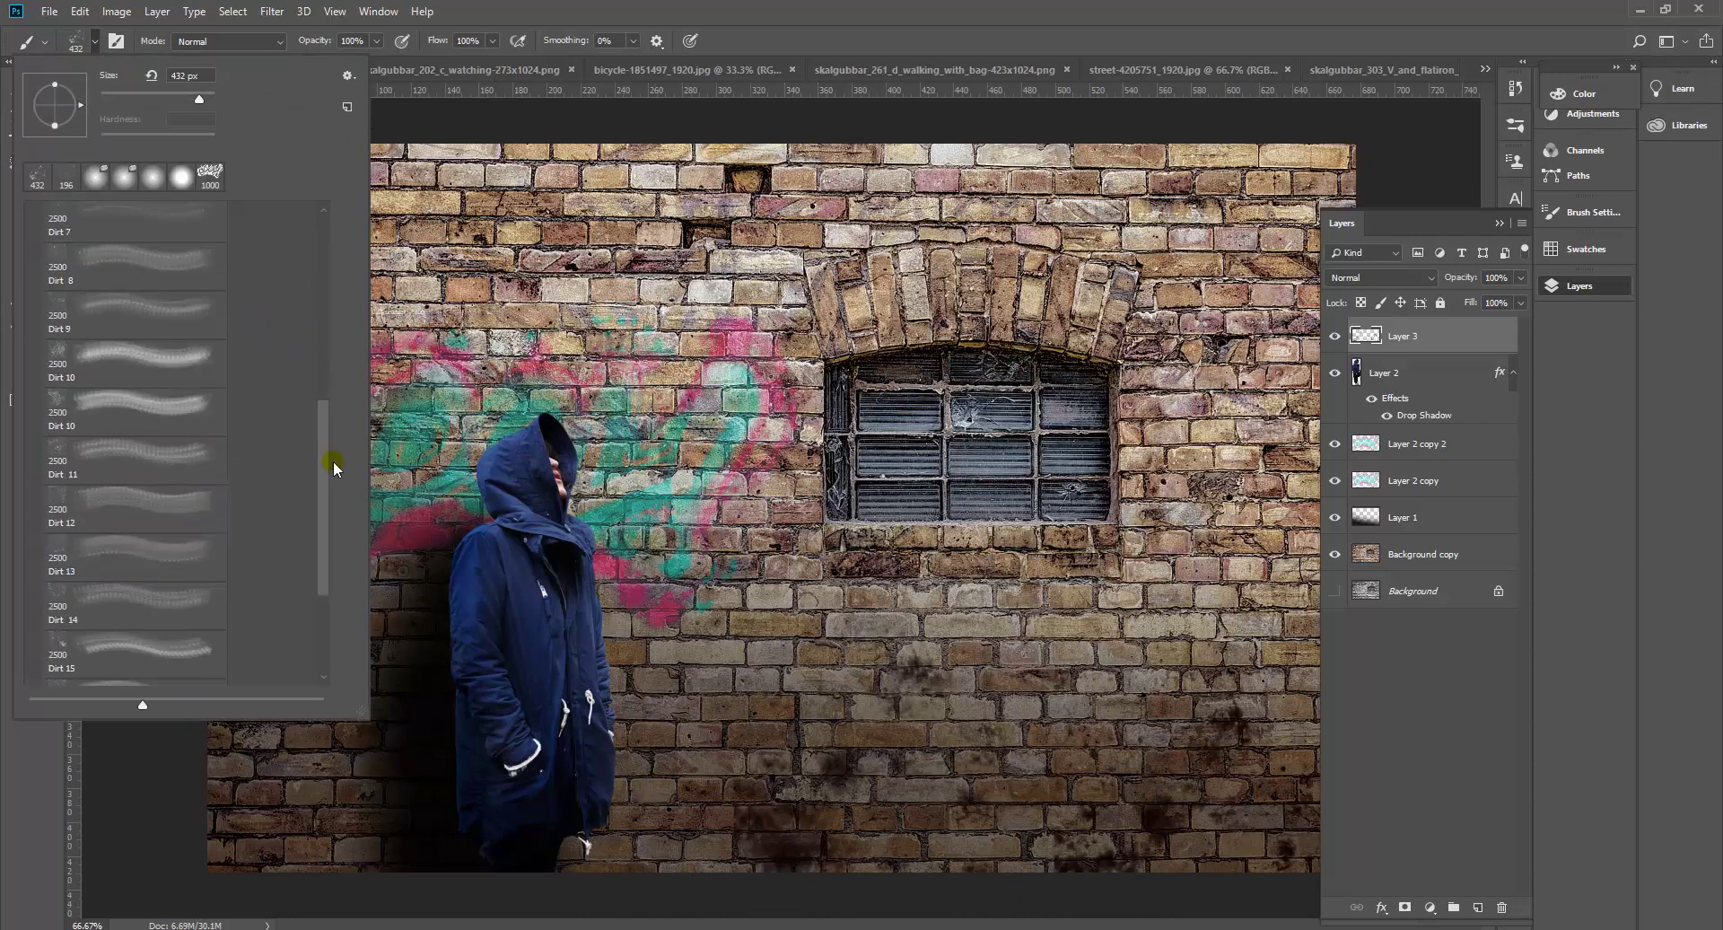
click(107, 411)
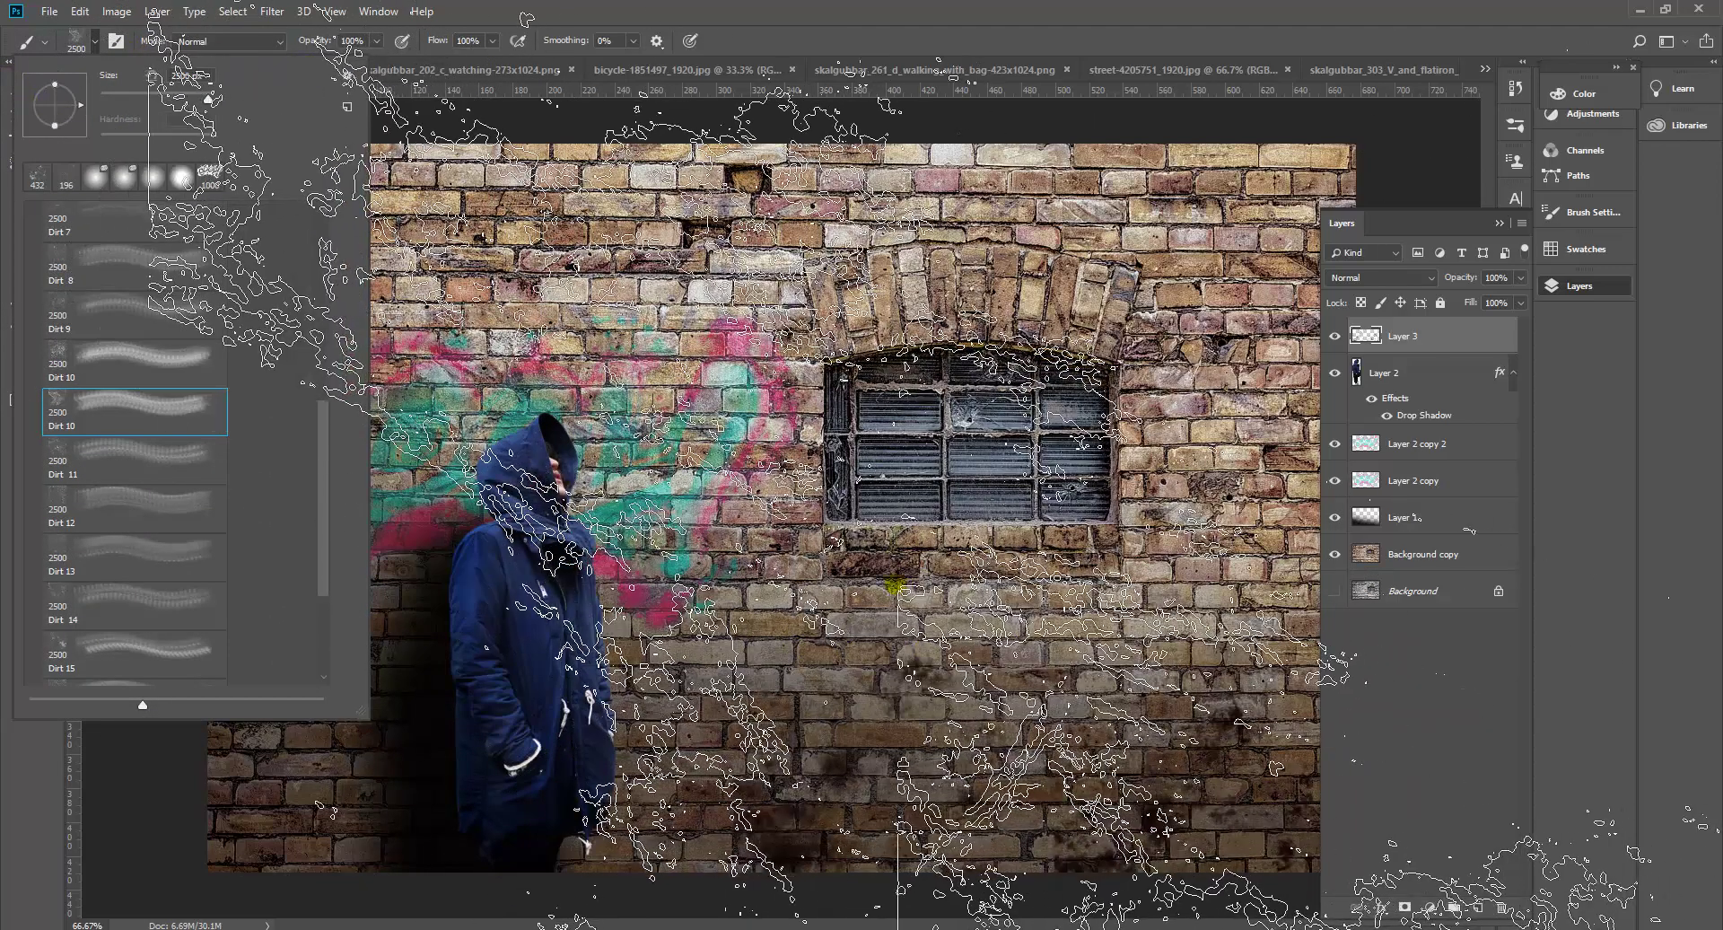
Try stamping the Dirt 10 brush at 2500 px across the whole wall, and undo it.
click(882, 593)
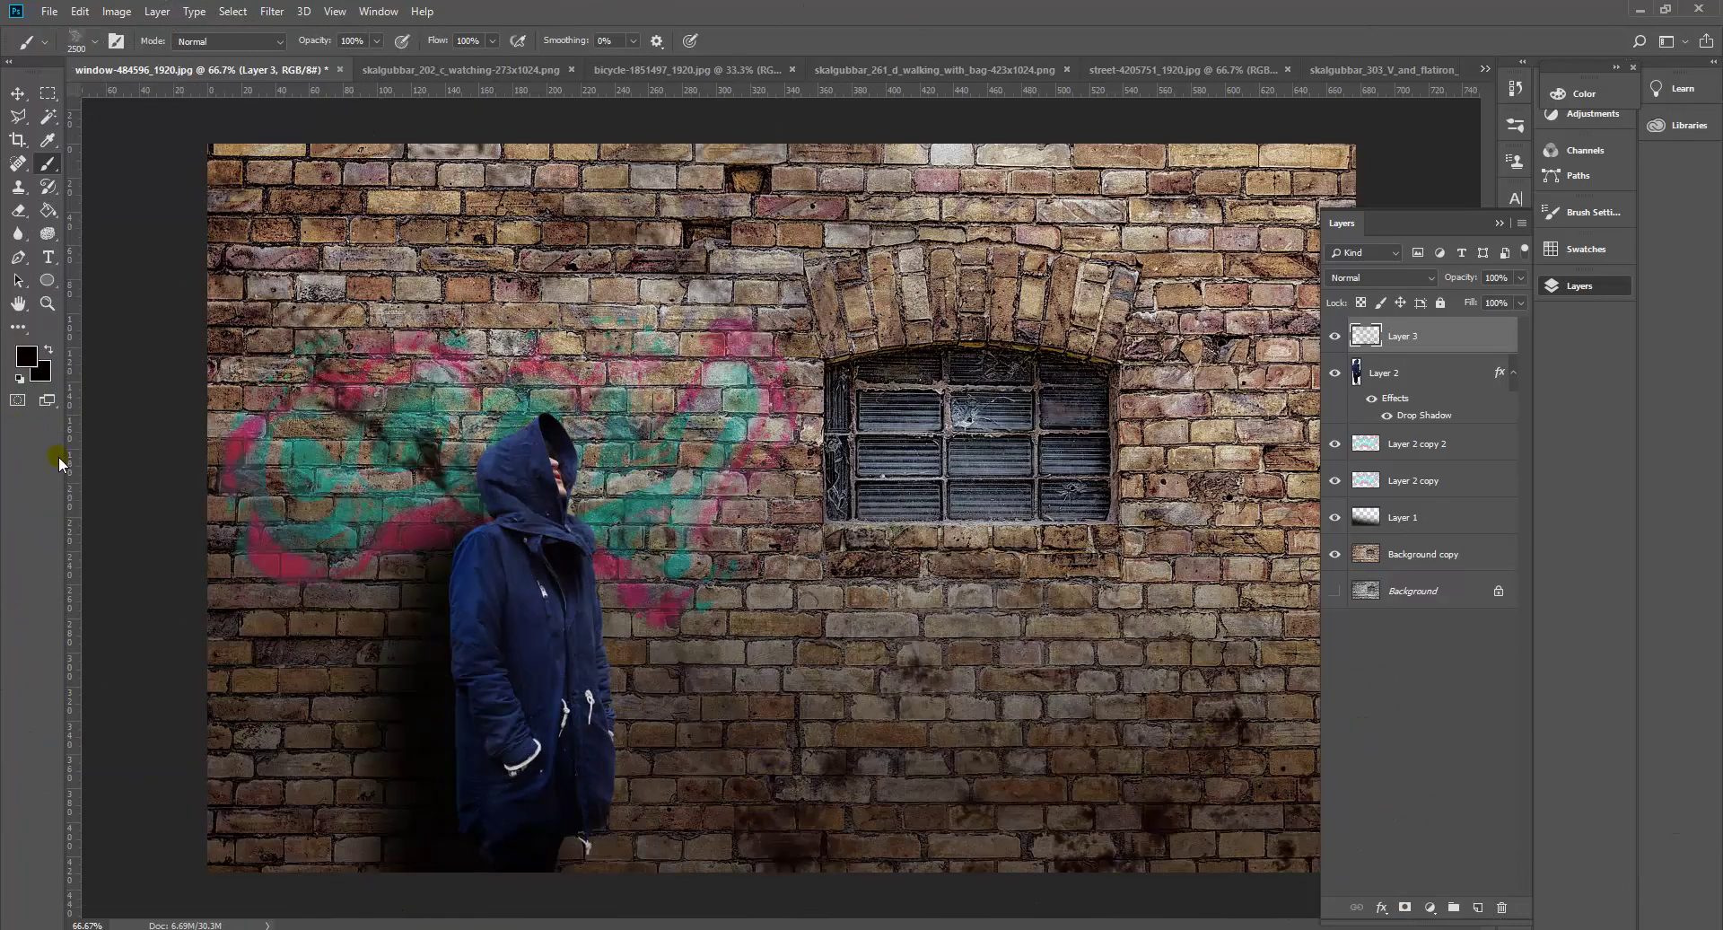
key(ctrl+z)
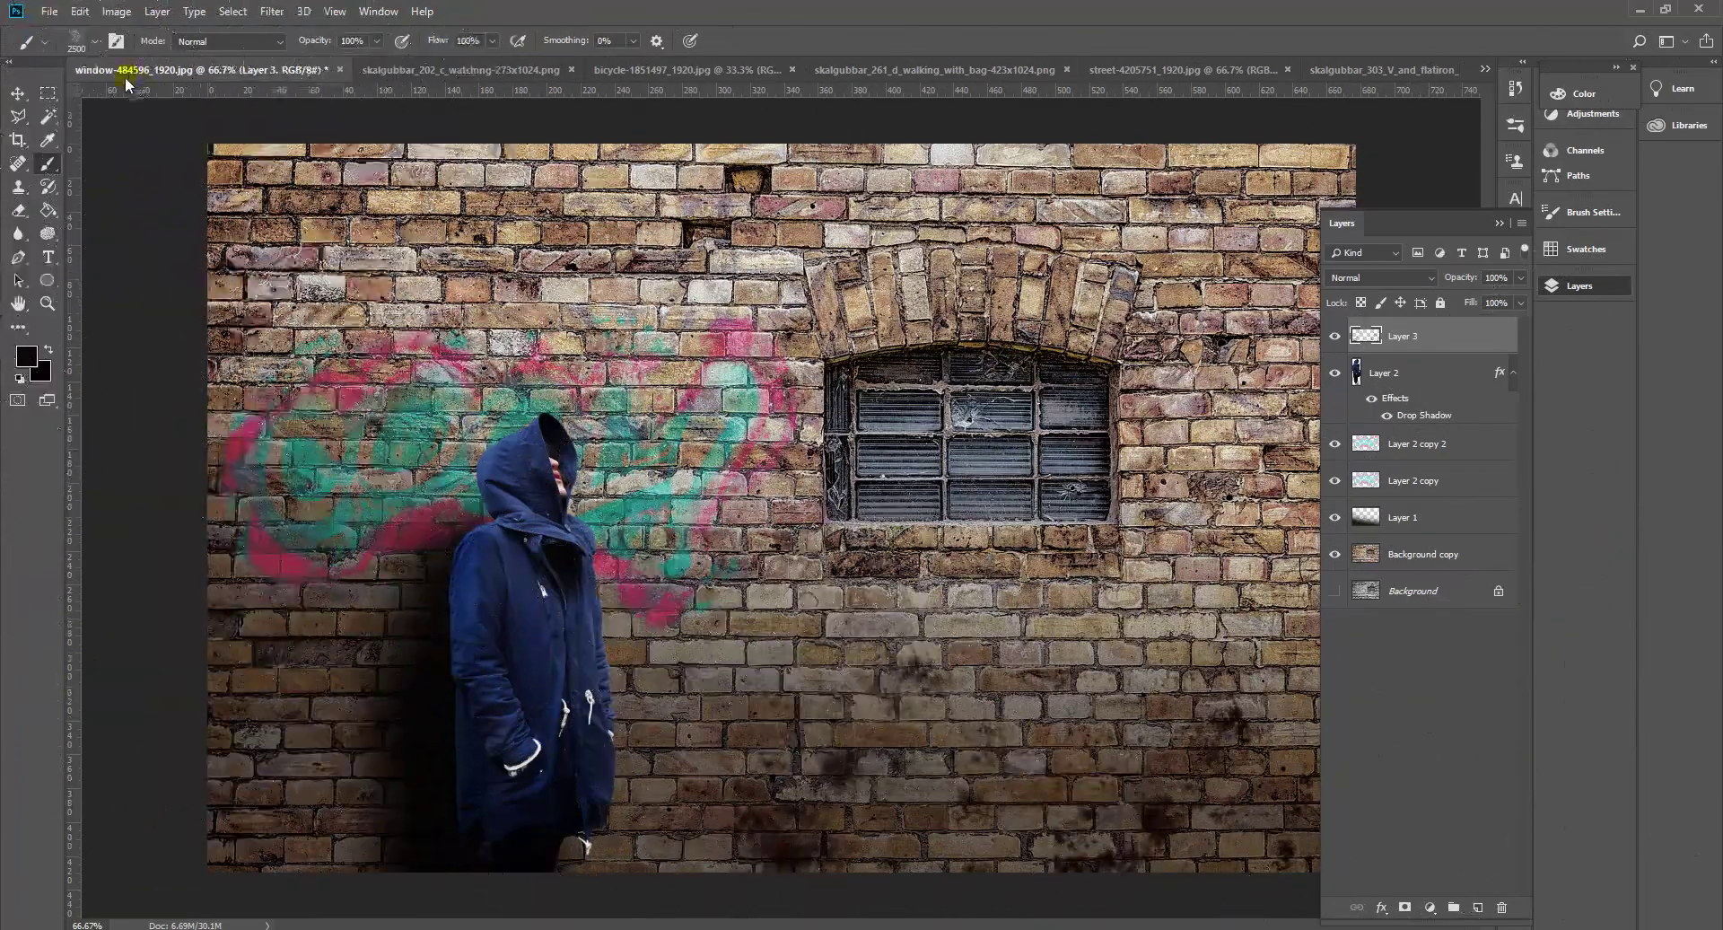
Set the Dirt 10 brush size to 1457 px.
click(94, 43)
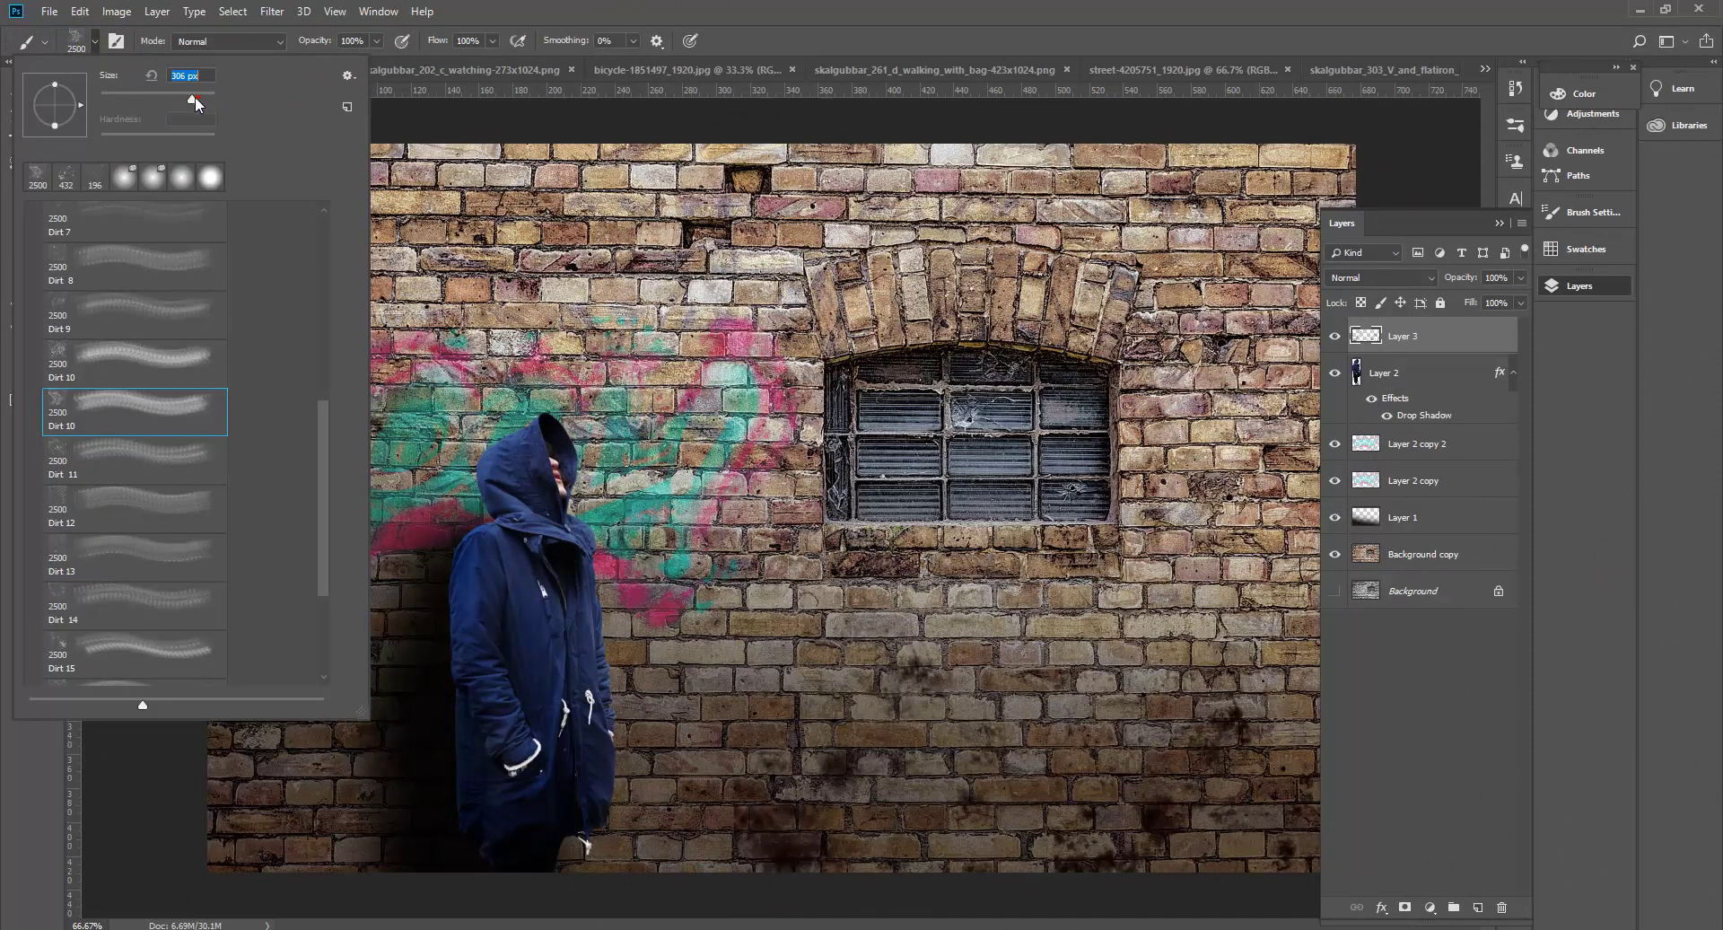
drag(195, 95, 197, 96)
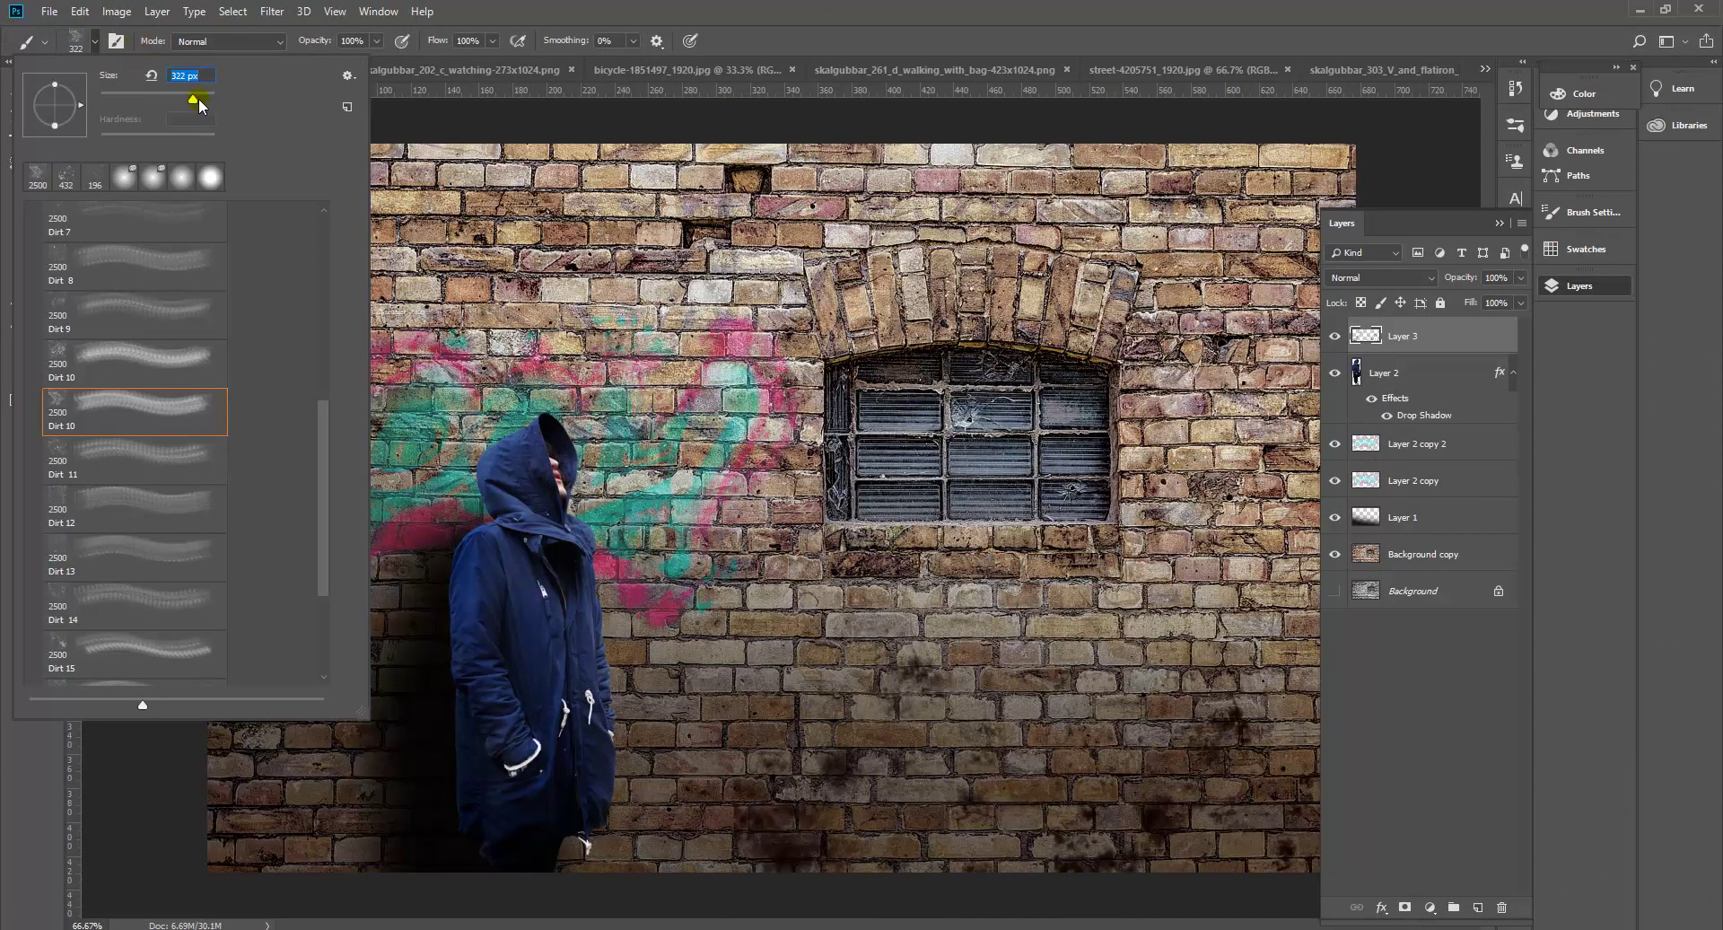
click(184, 75)
click(210, 75)
drag(208, 95, 207, 95)
click(257, 208)
drag(212, 95, 213, 95)
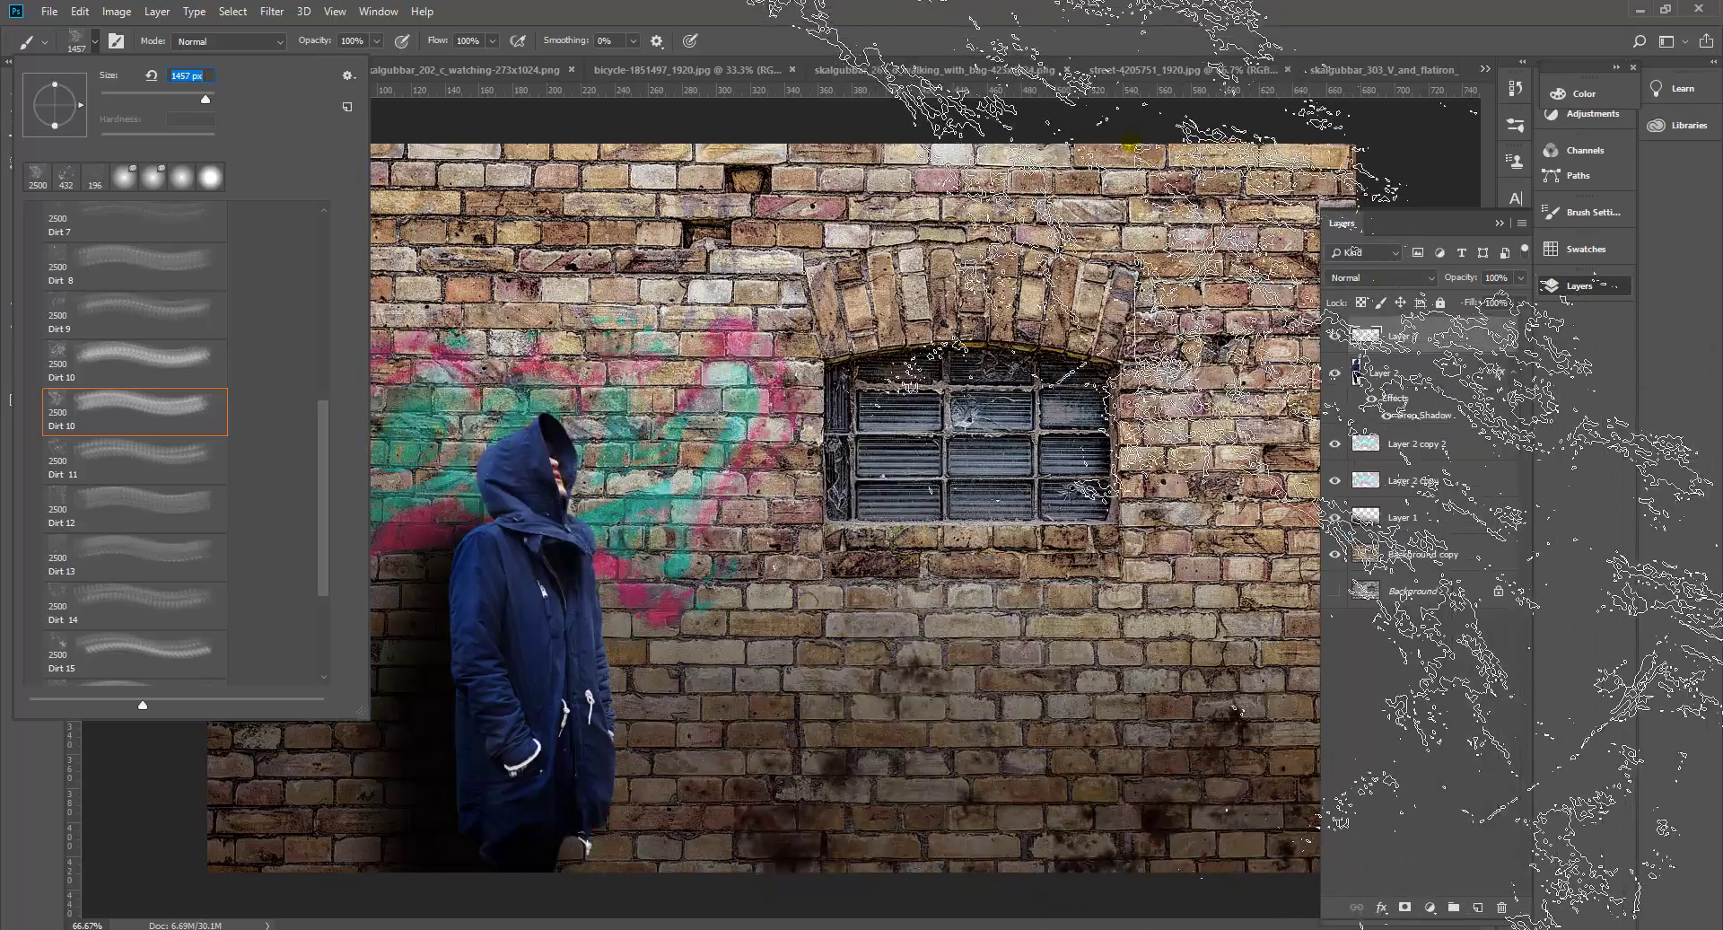
click(95, 38)
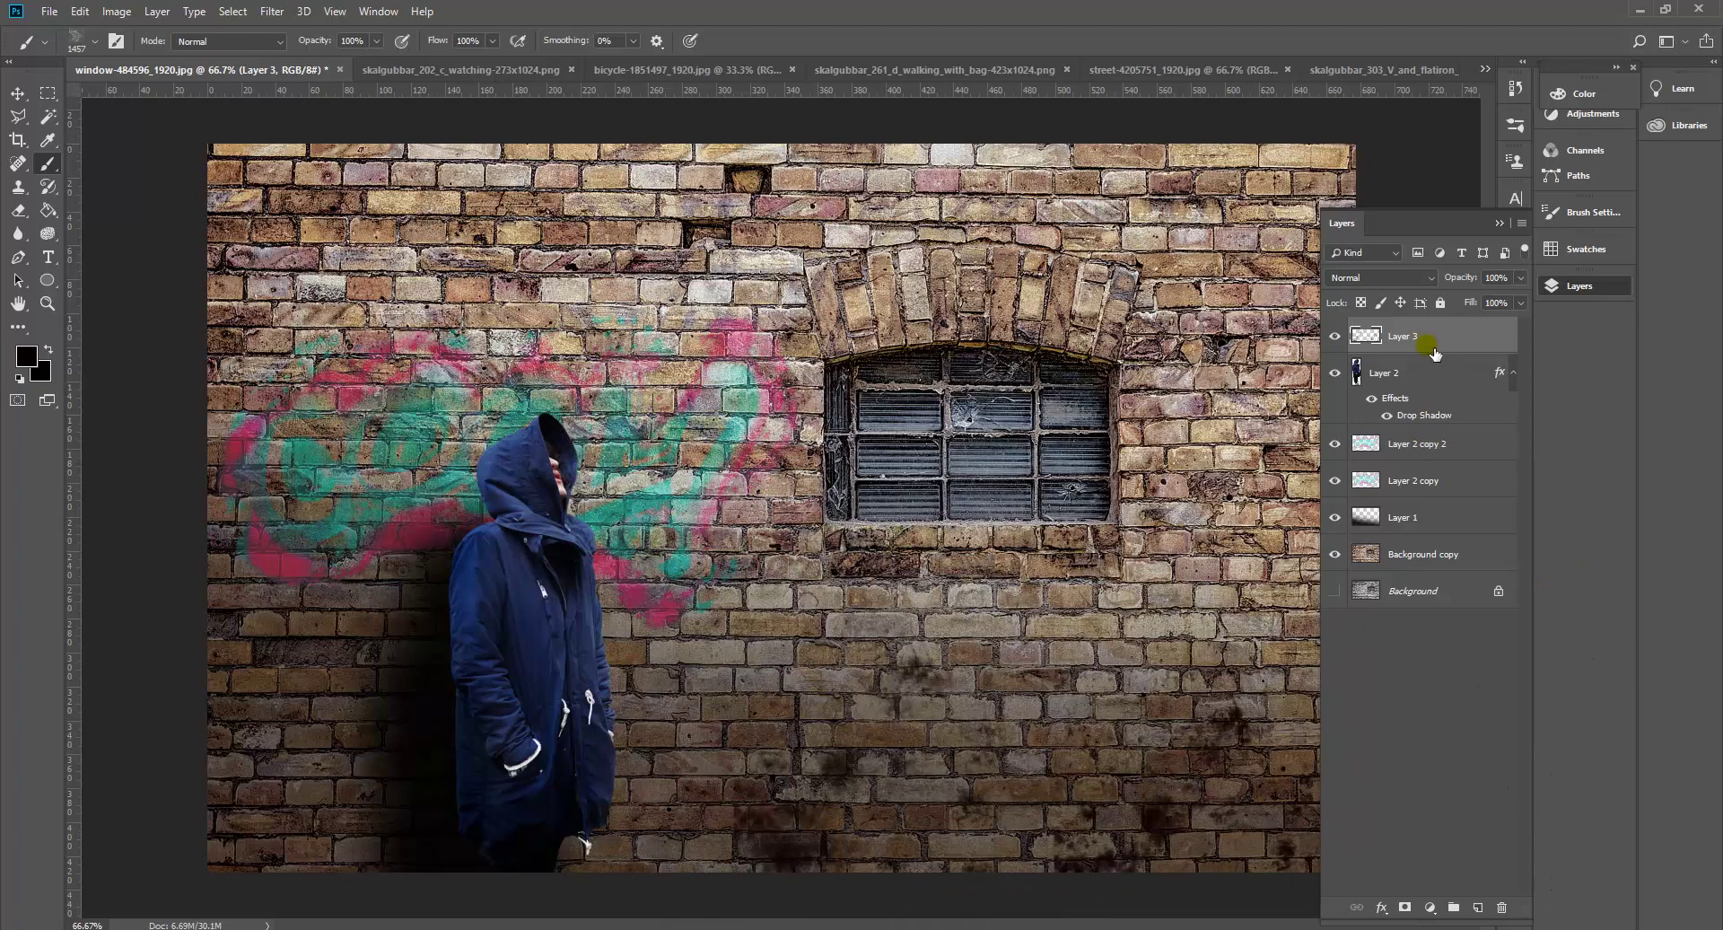
Add another new layer on top and hide Layer 3 with the earlier dirt stains.
click(1477, 907)
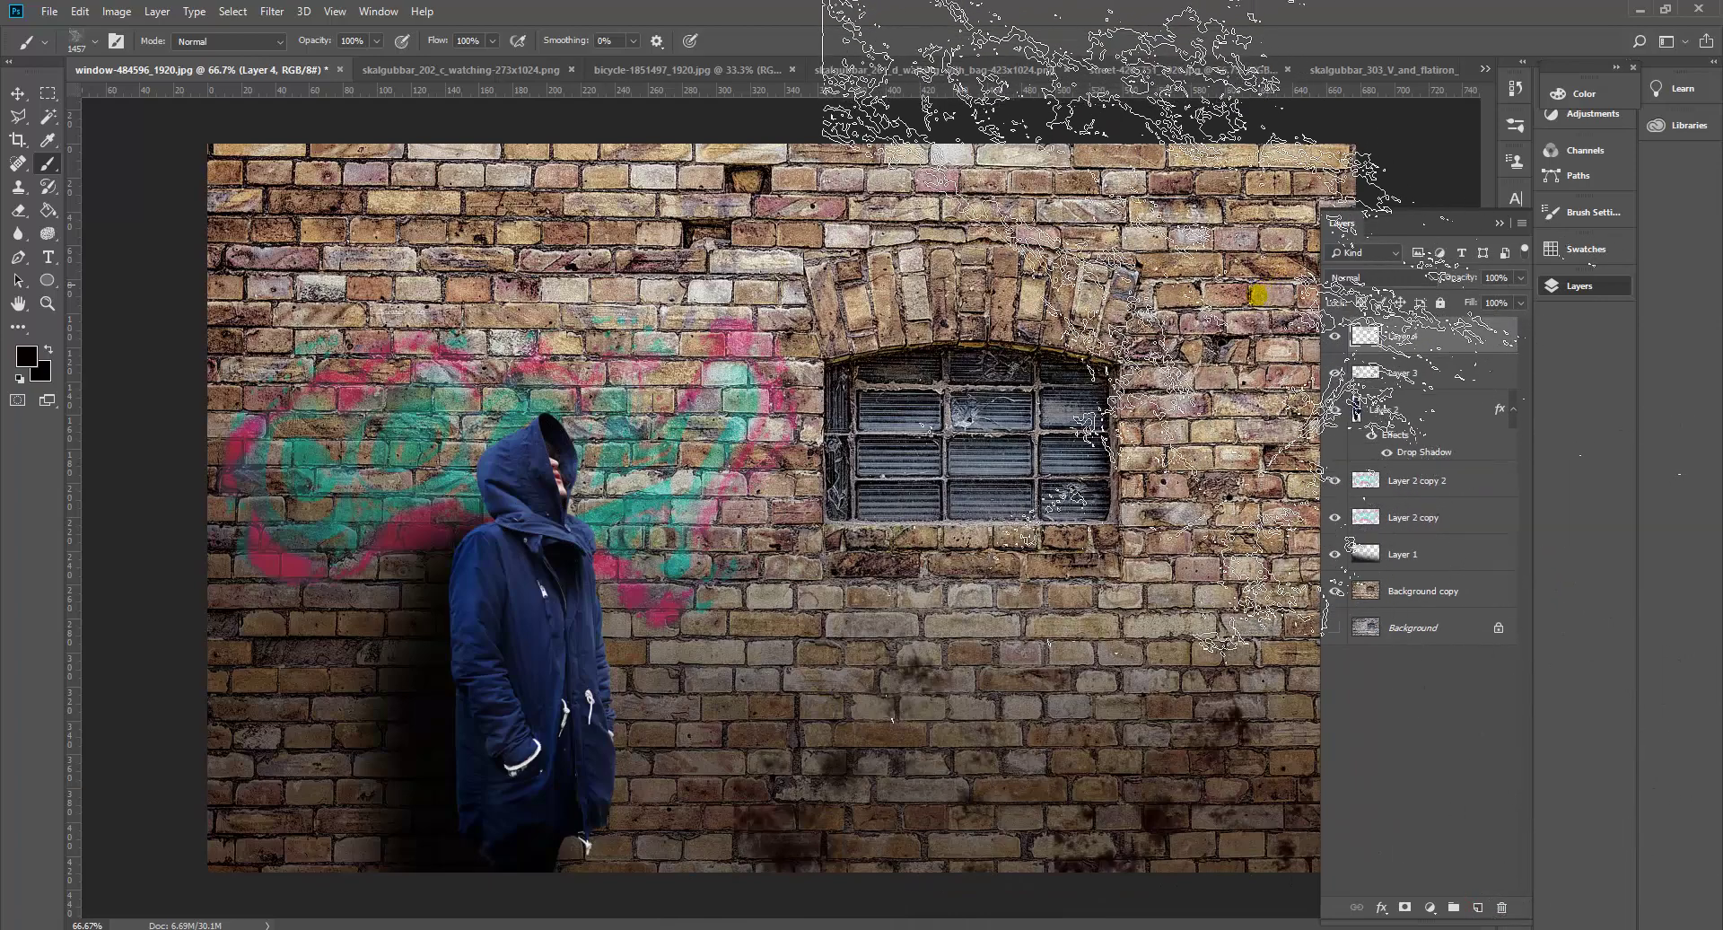
click(1334, 372)
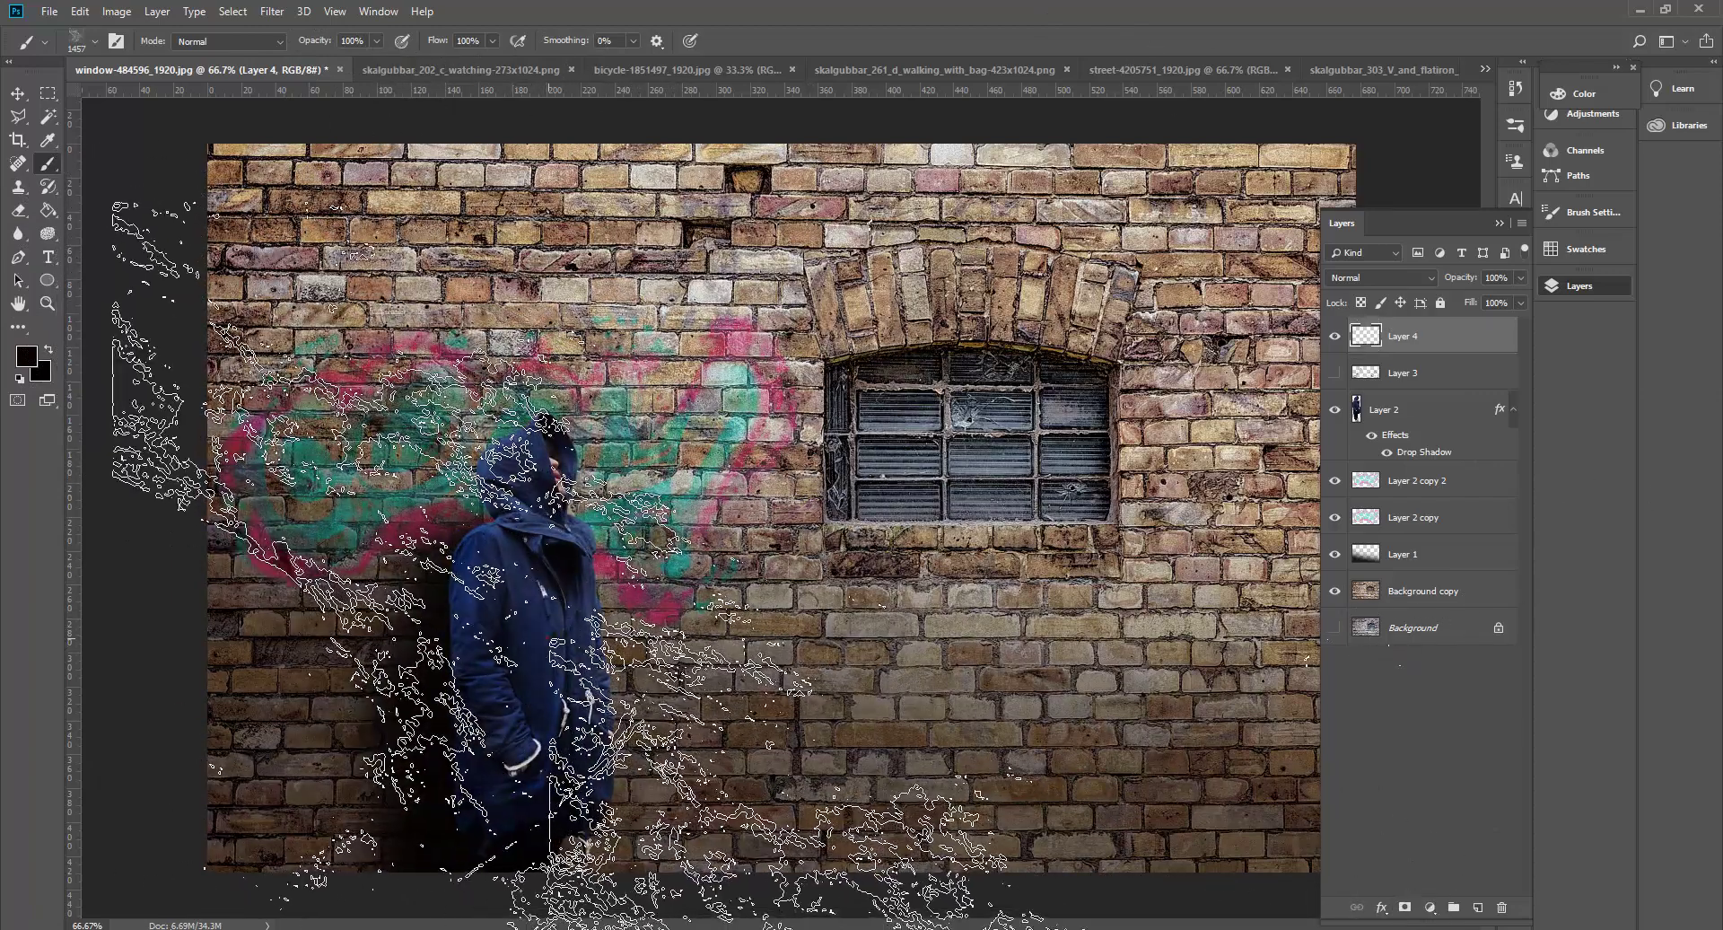
Try stamping the 1457 px Dirt 10 brush over the graffiti and hooded figure, and undo it.
click(517, 604)
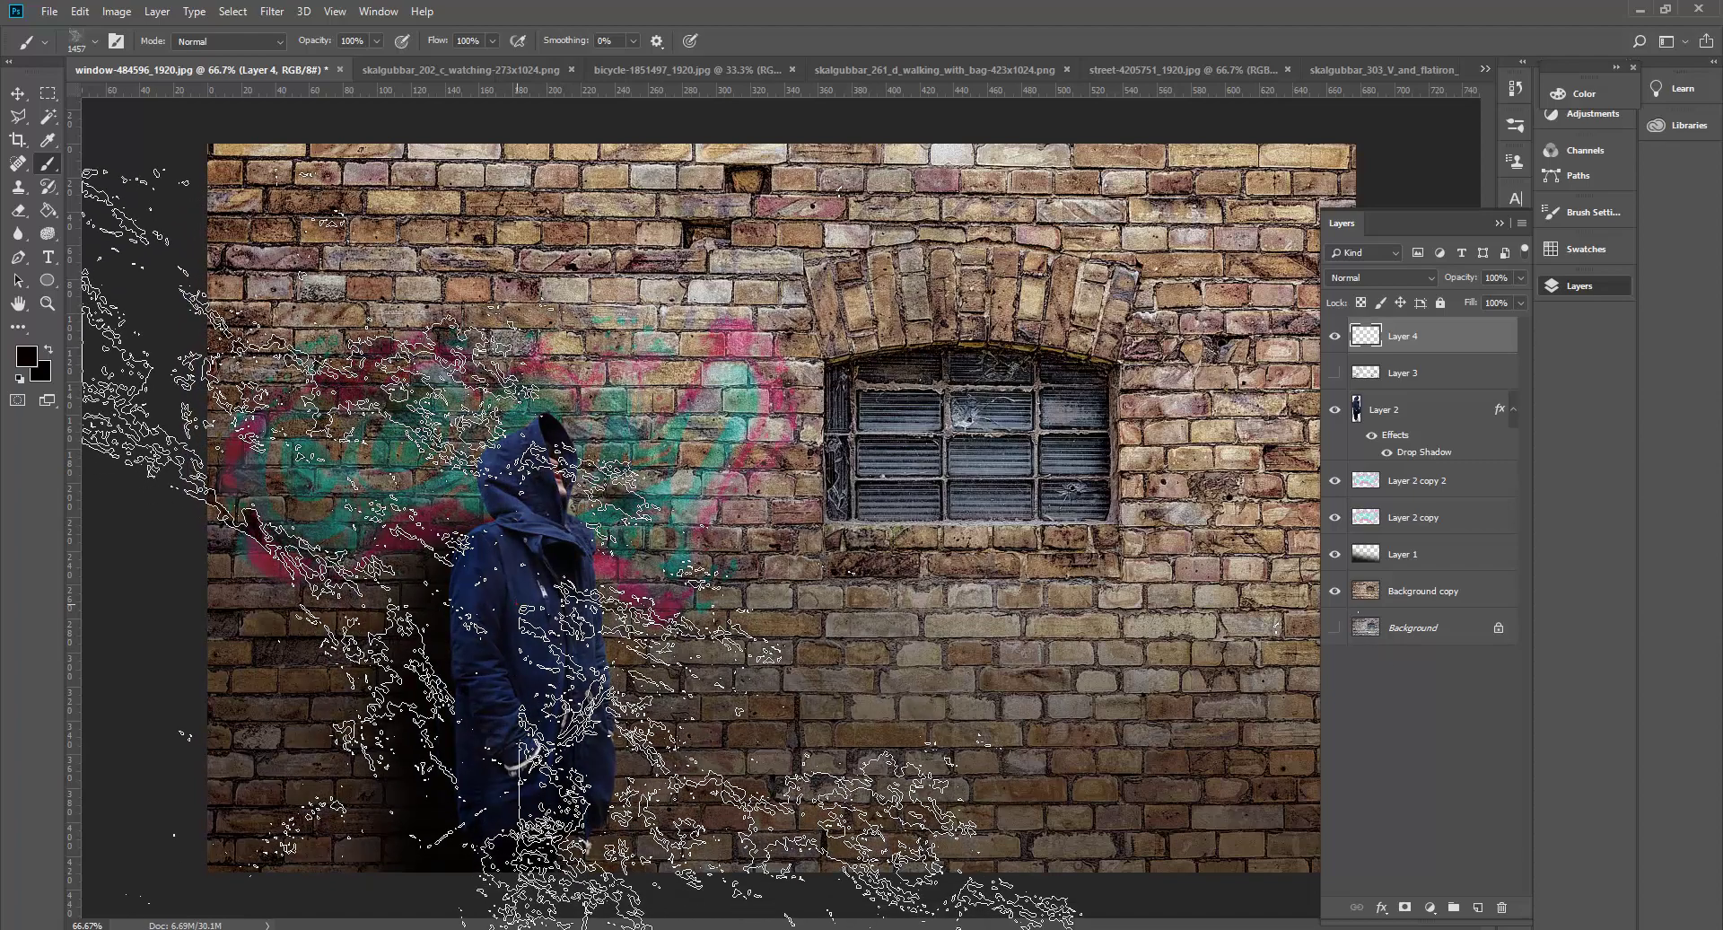
click(1432, 332)
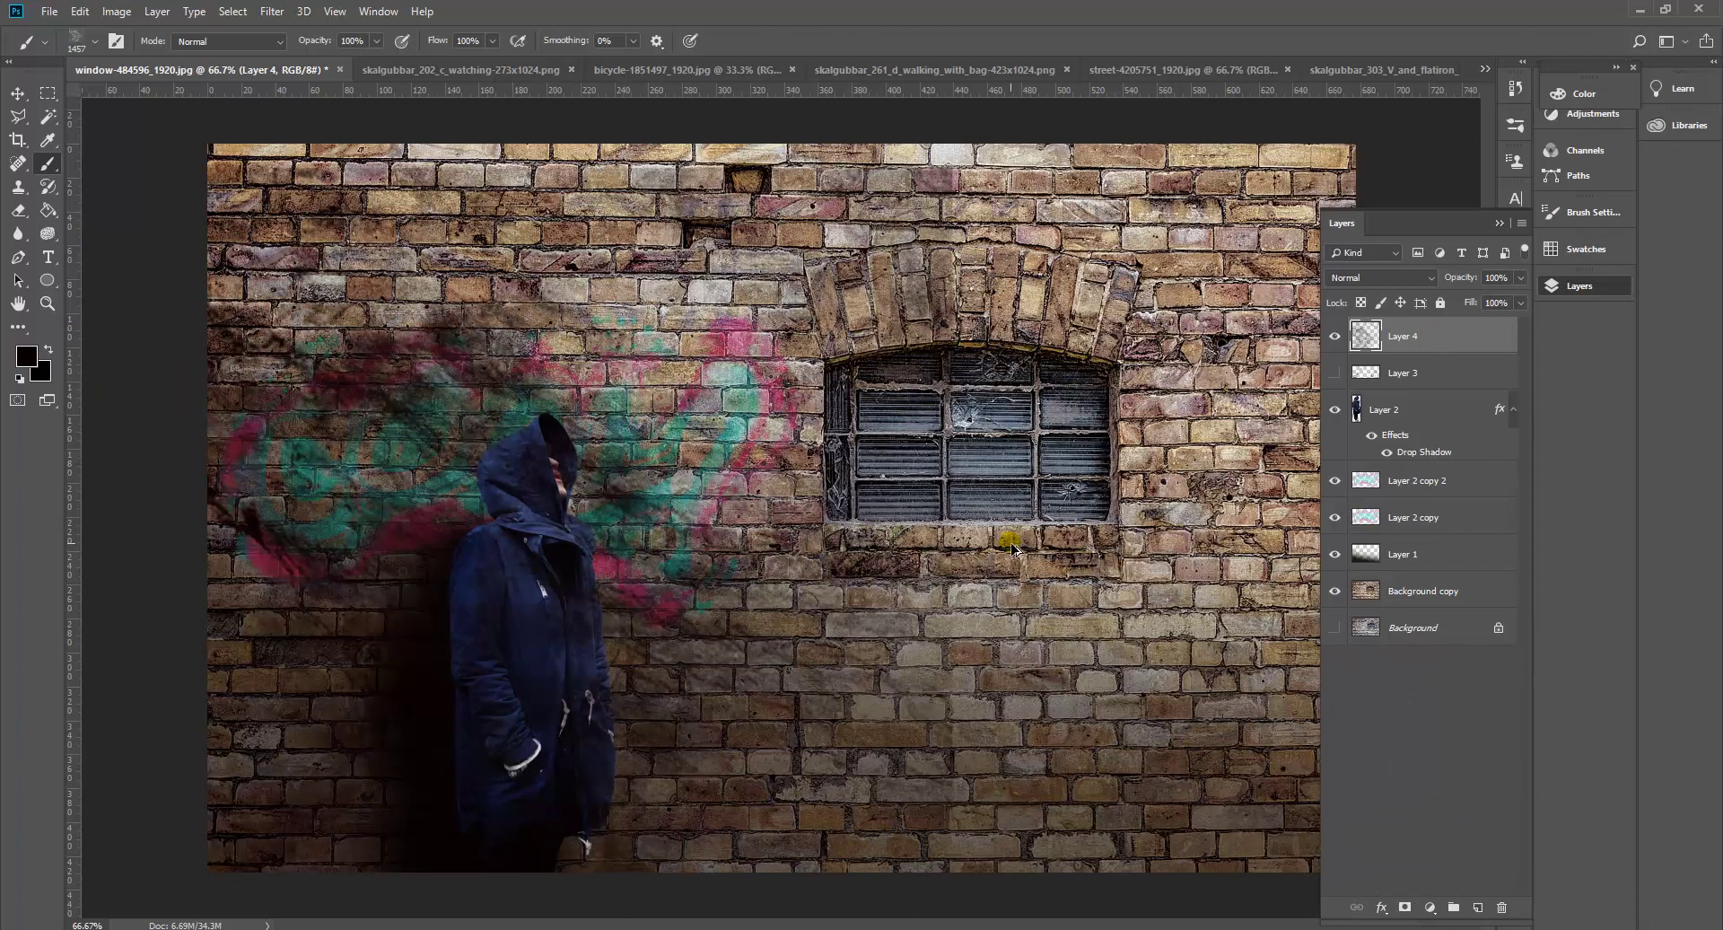
key(ctrl+z)
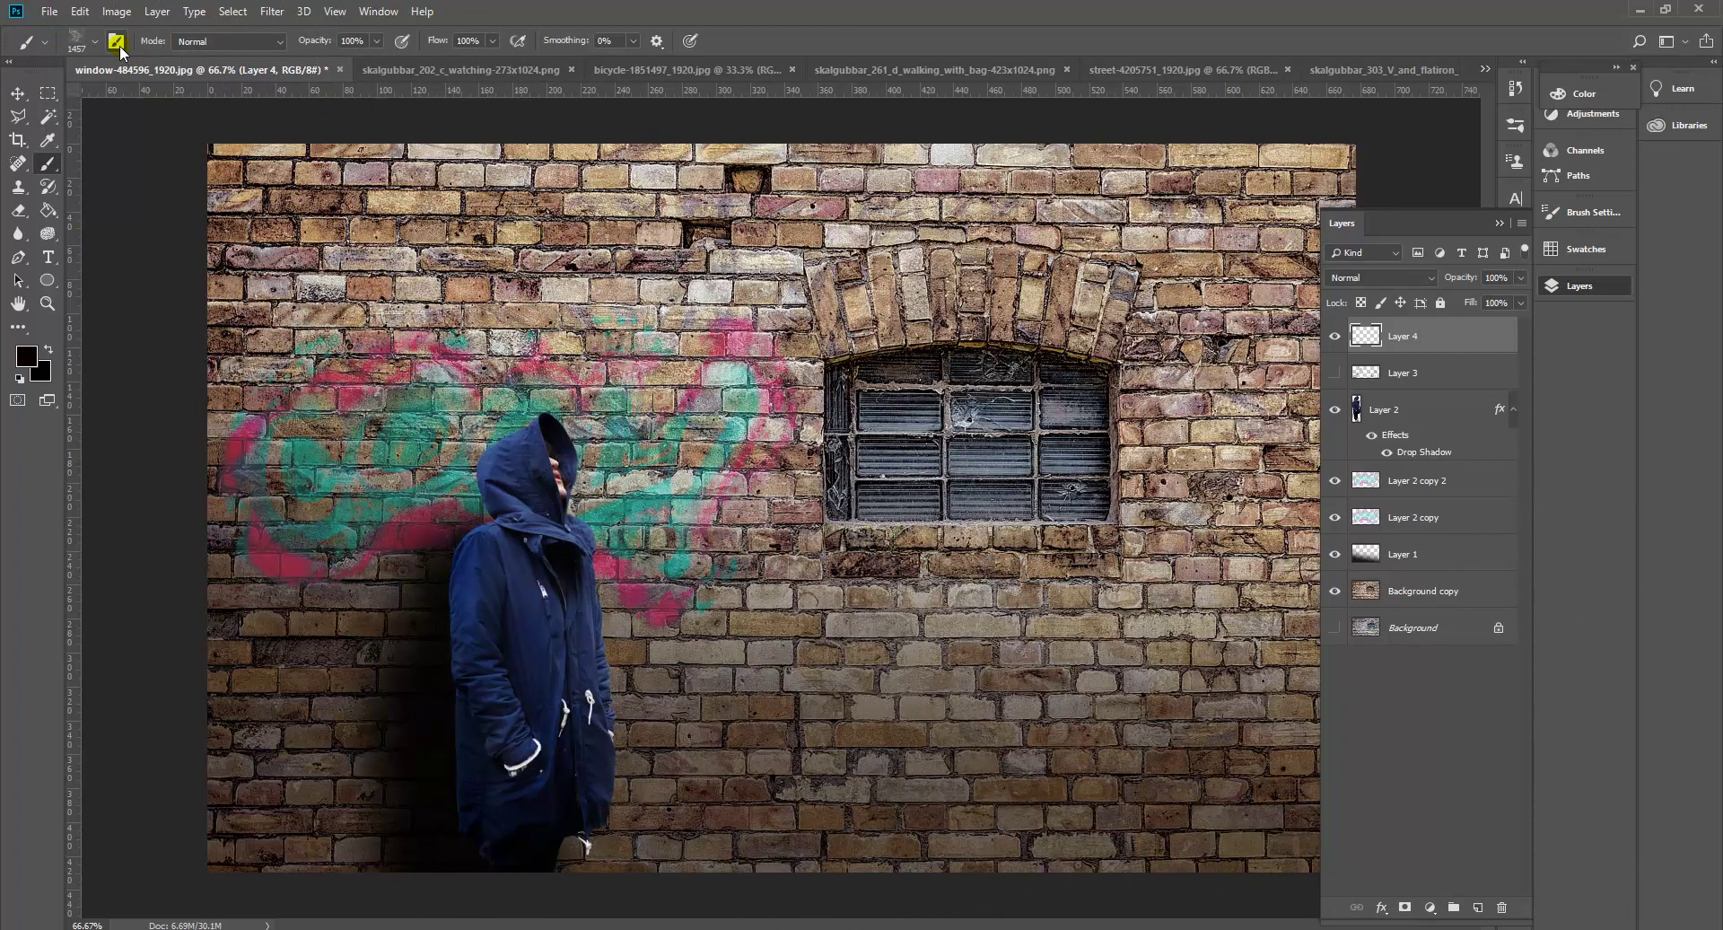
Rotate the brush tip to 62° and stamp dirt at 1471 px over the hooded figure and graffiti on Layer 4.
click(121, 40)
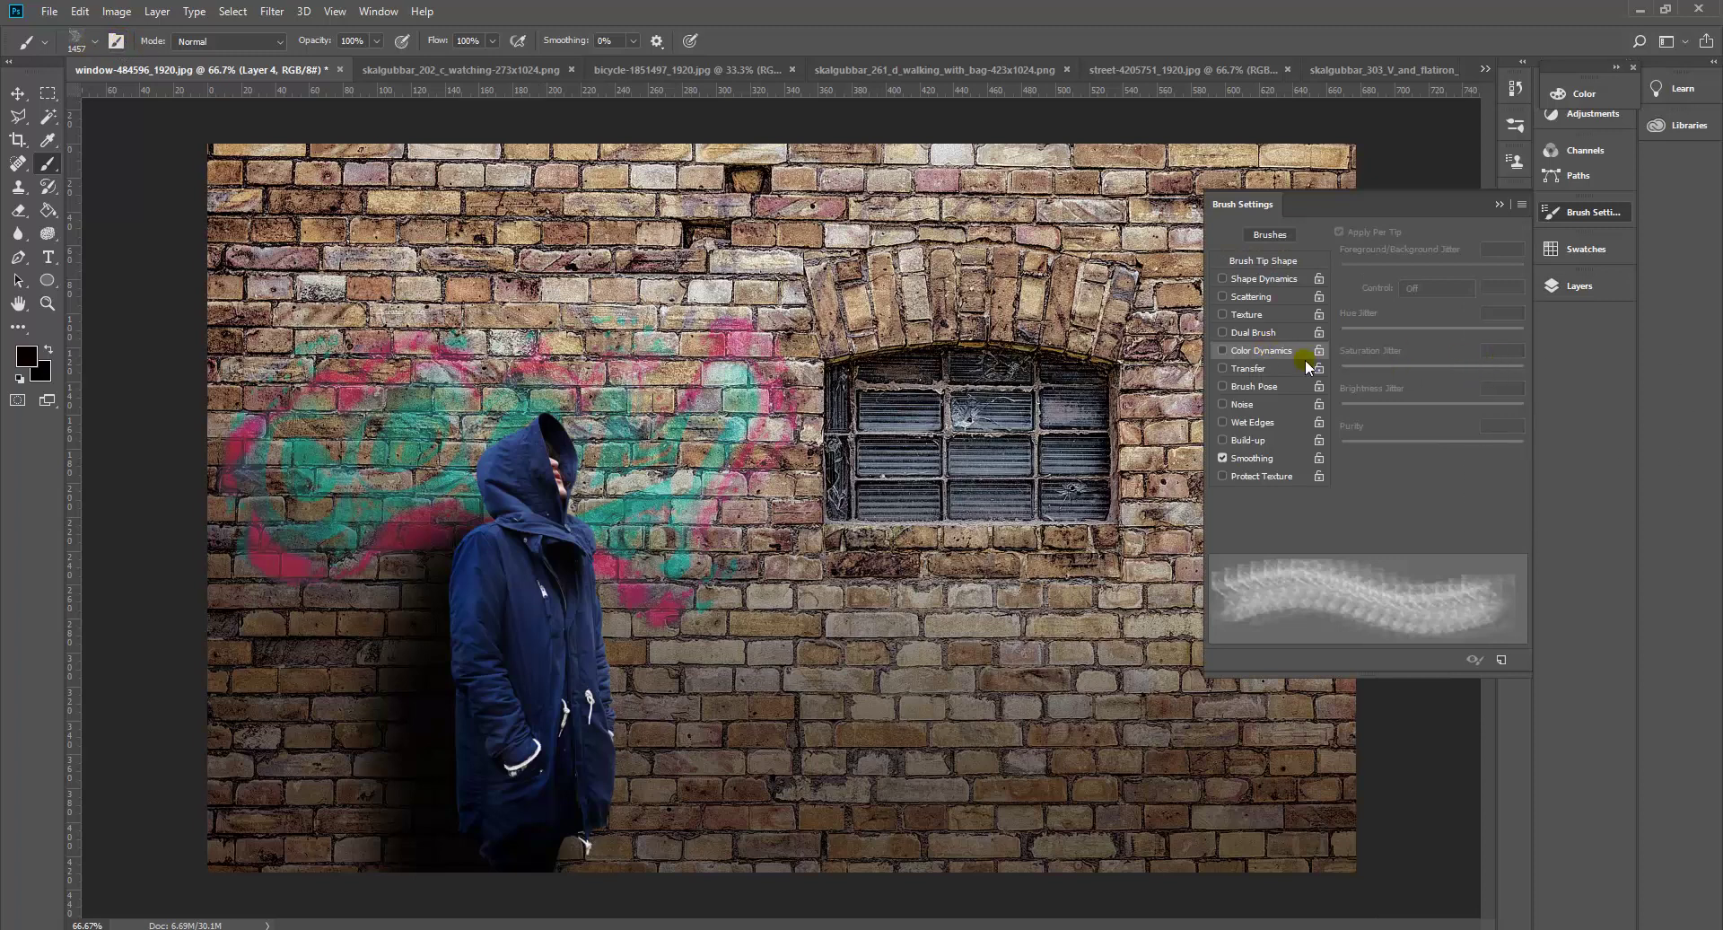
click(1276, 259)
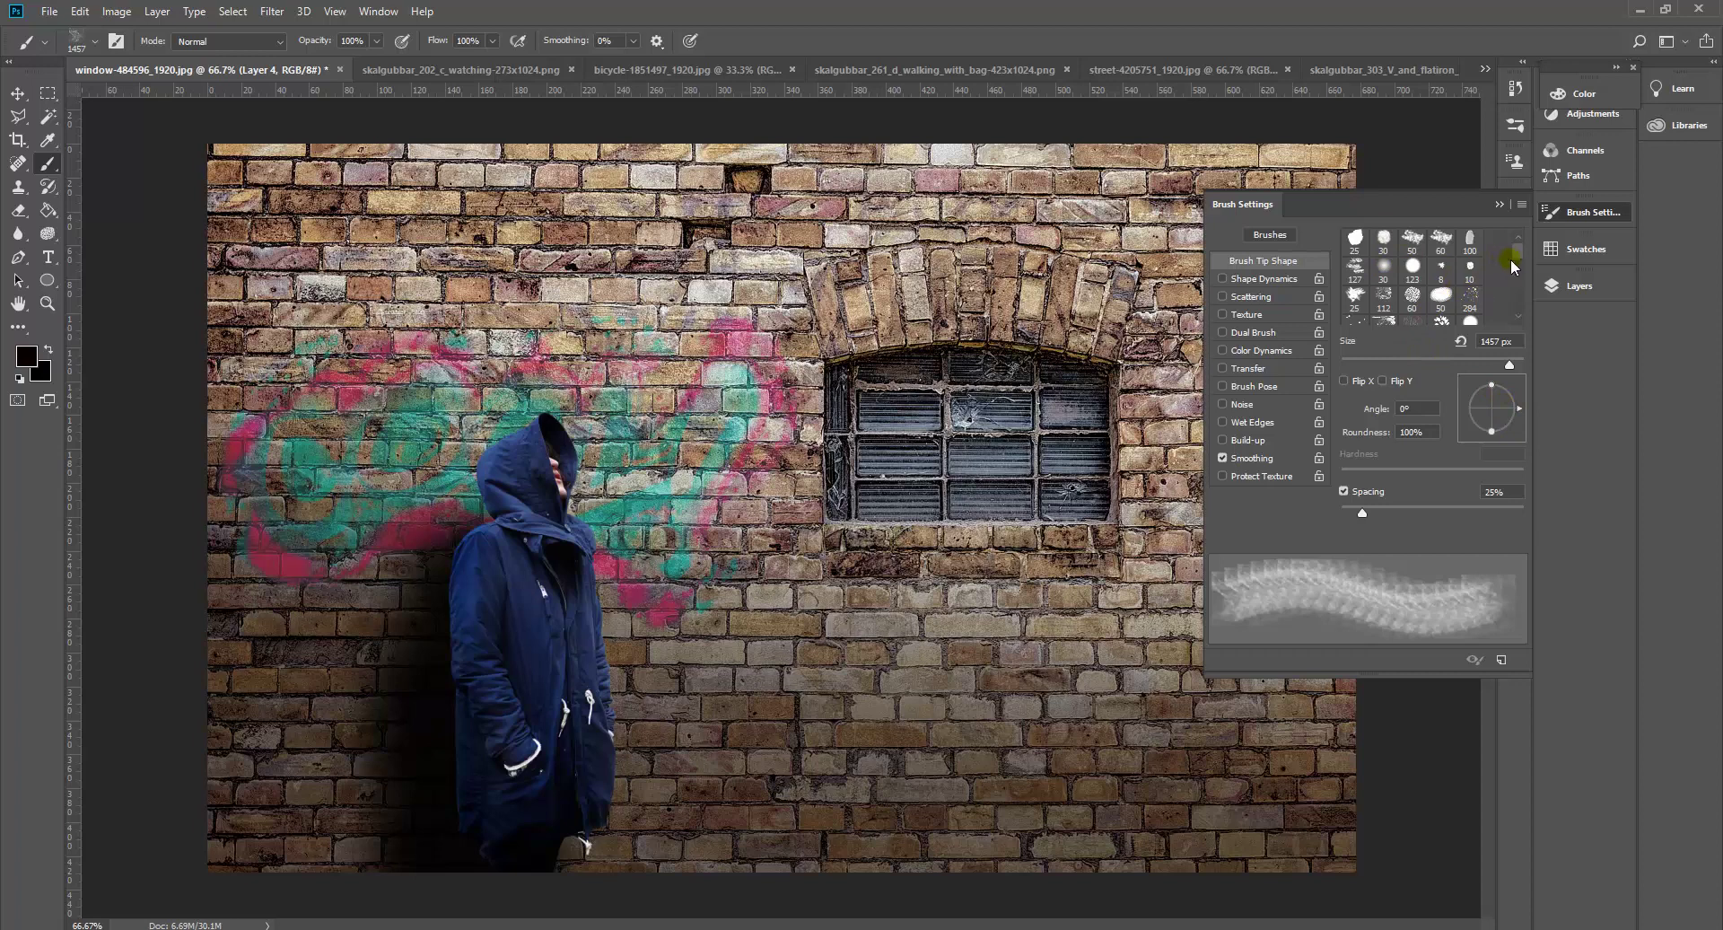
mouse_move(1523, 255)
mouse_down()
mouse_move(1528, 315)
mouse_move(1520, 244)
mouse_up()
mouse_move(1520, 407)
mouse_down()
mouse_move(1508, 375)
mouse_move(1475, 380)
mouse_move(1507, 387)
mouse_up()
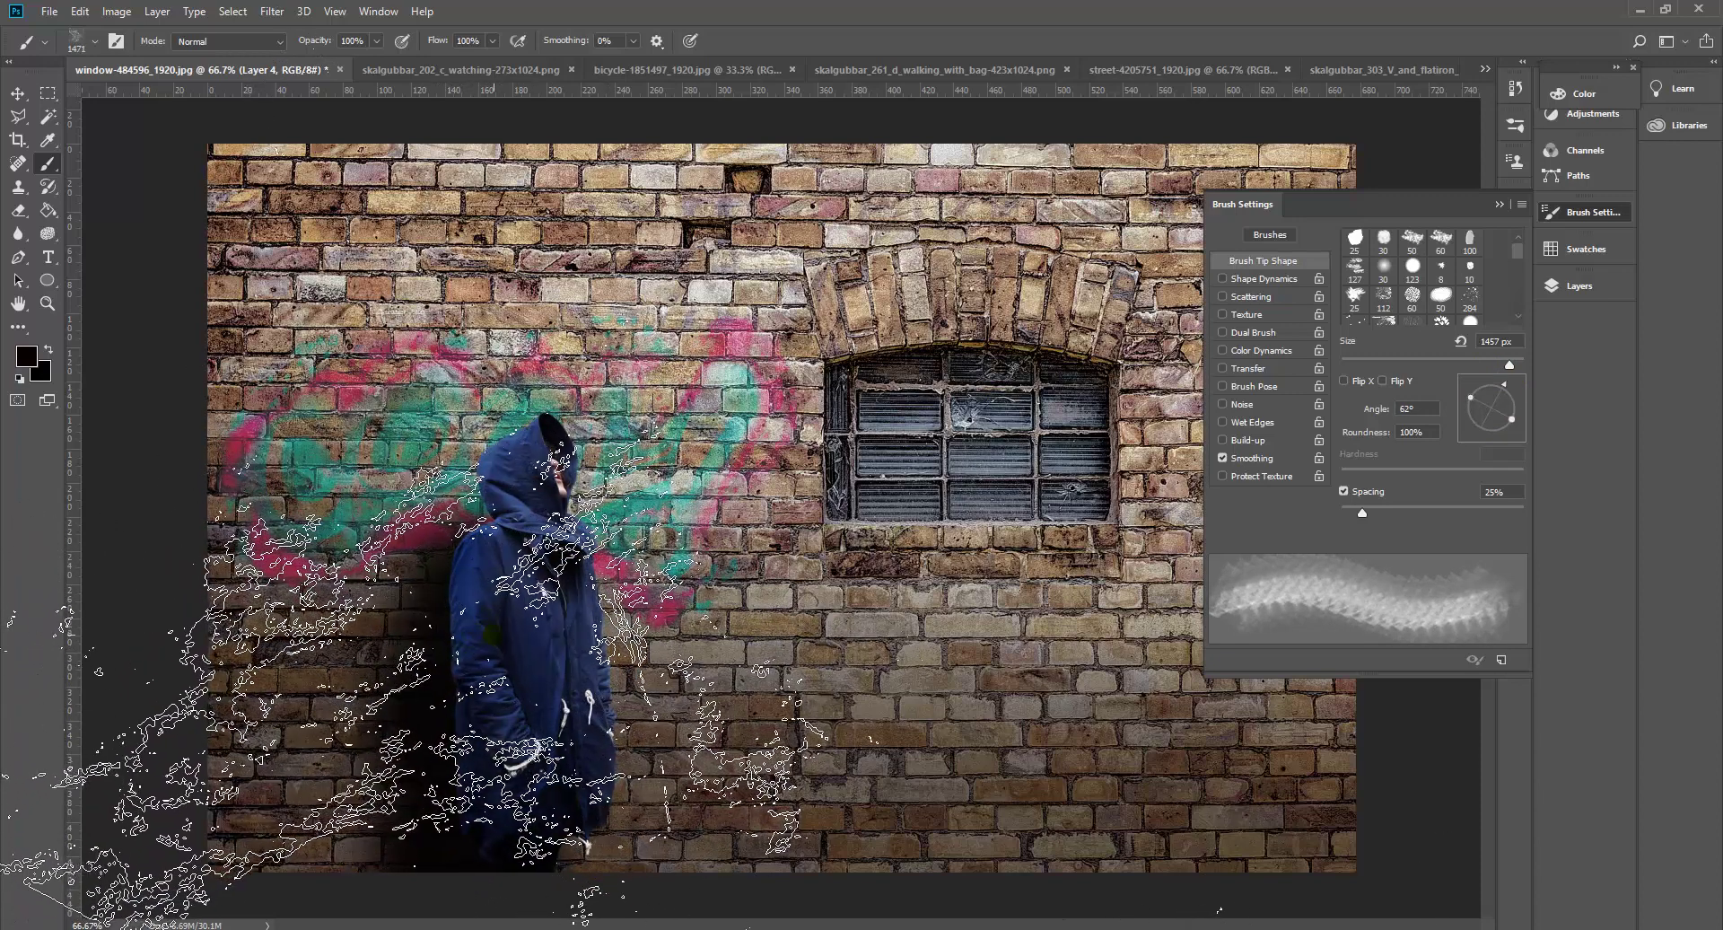
click(492, 633)
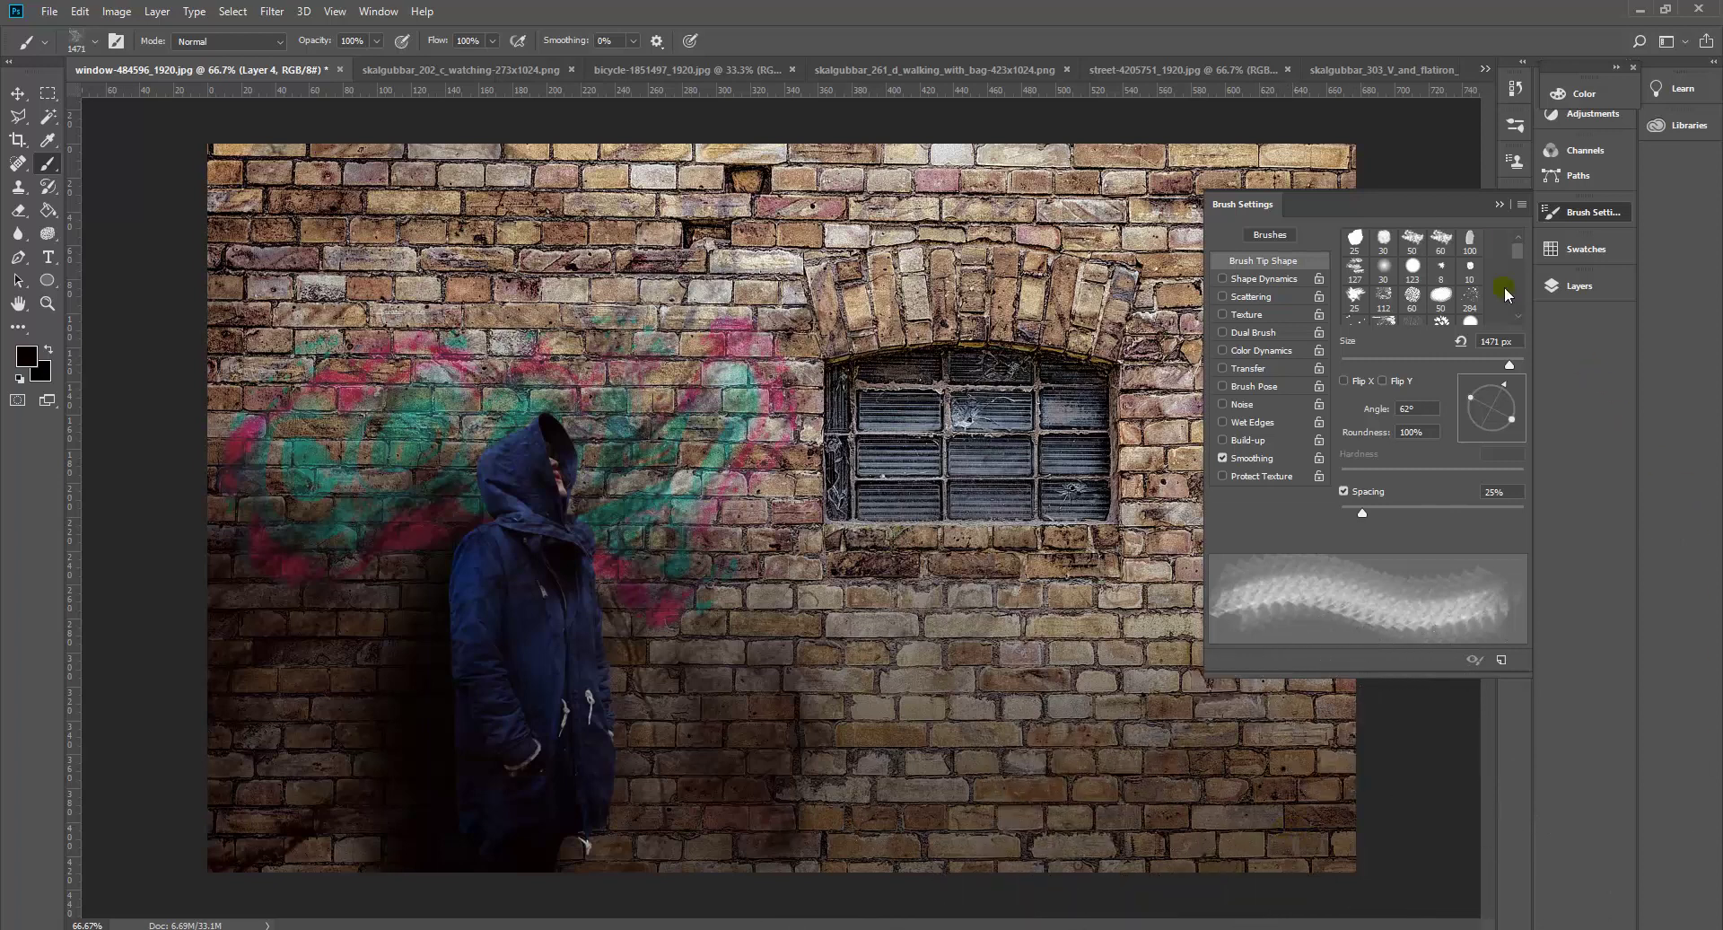
Move Layer 4 directly above Layer 1, beneath the graffiti layers, and stamp more dirt over the wall below the window.
click(1497, 205)
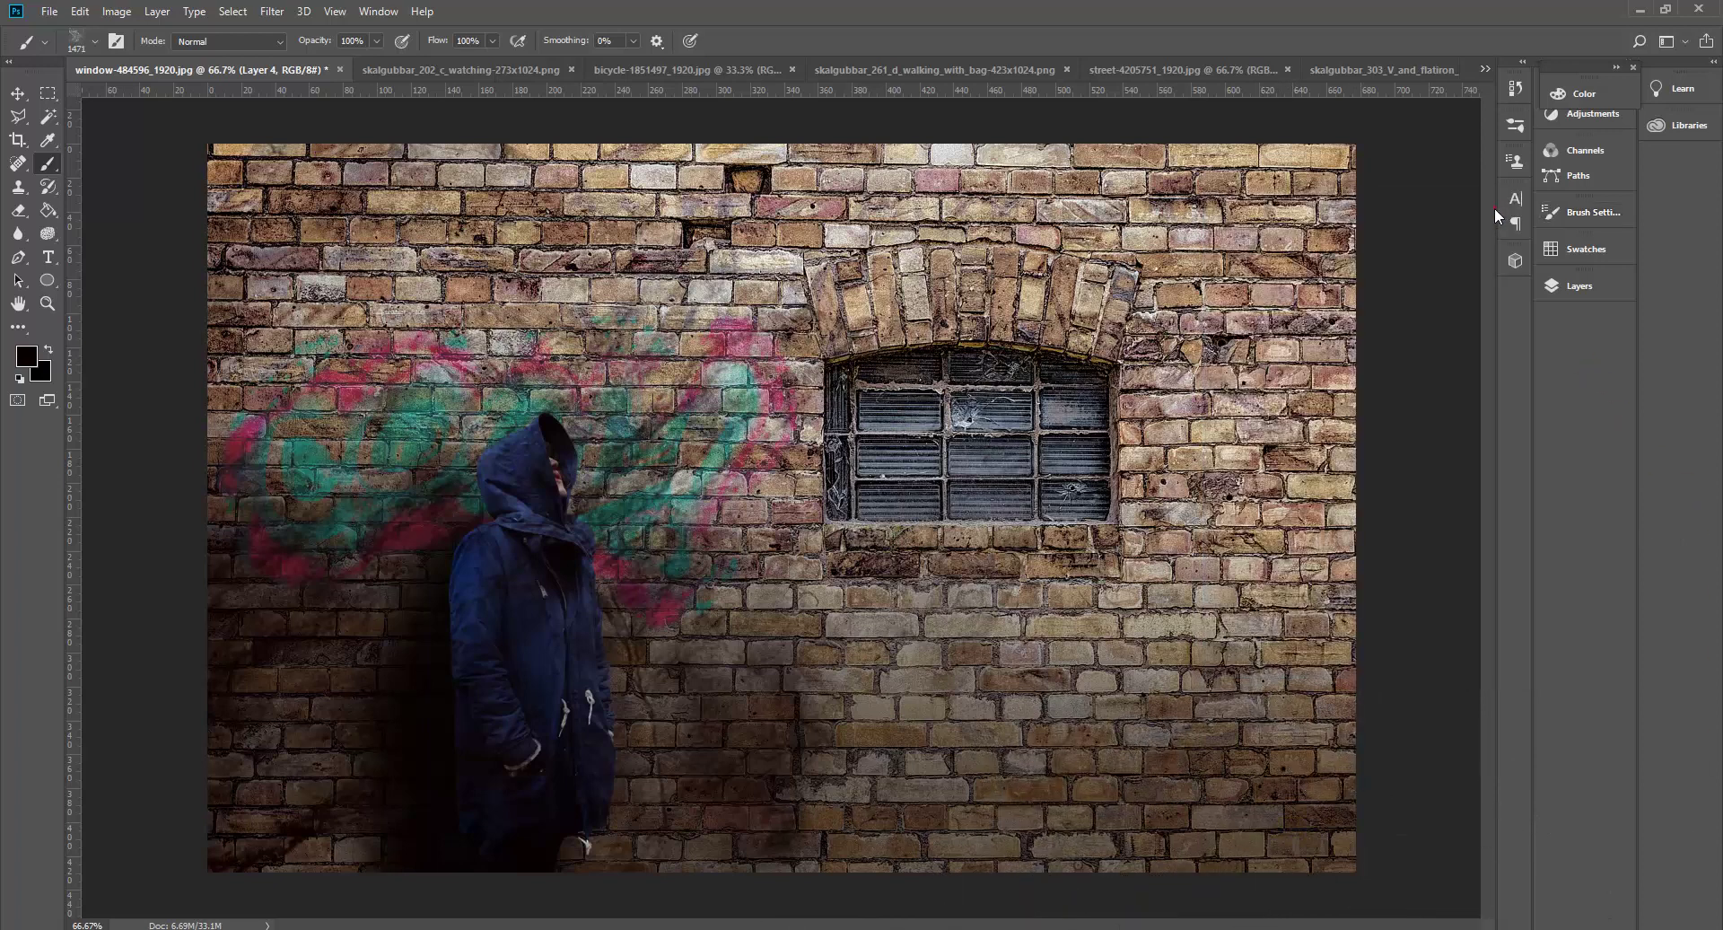
click(1578, 287)
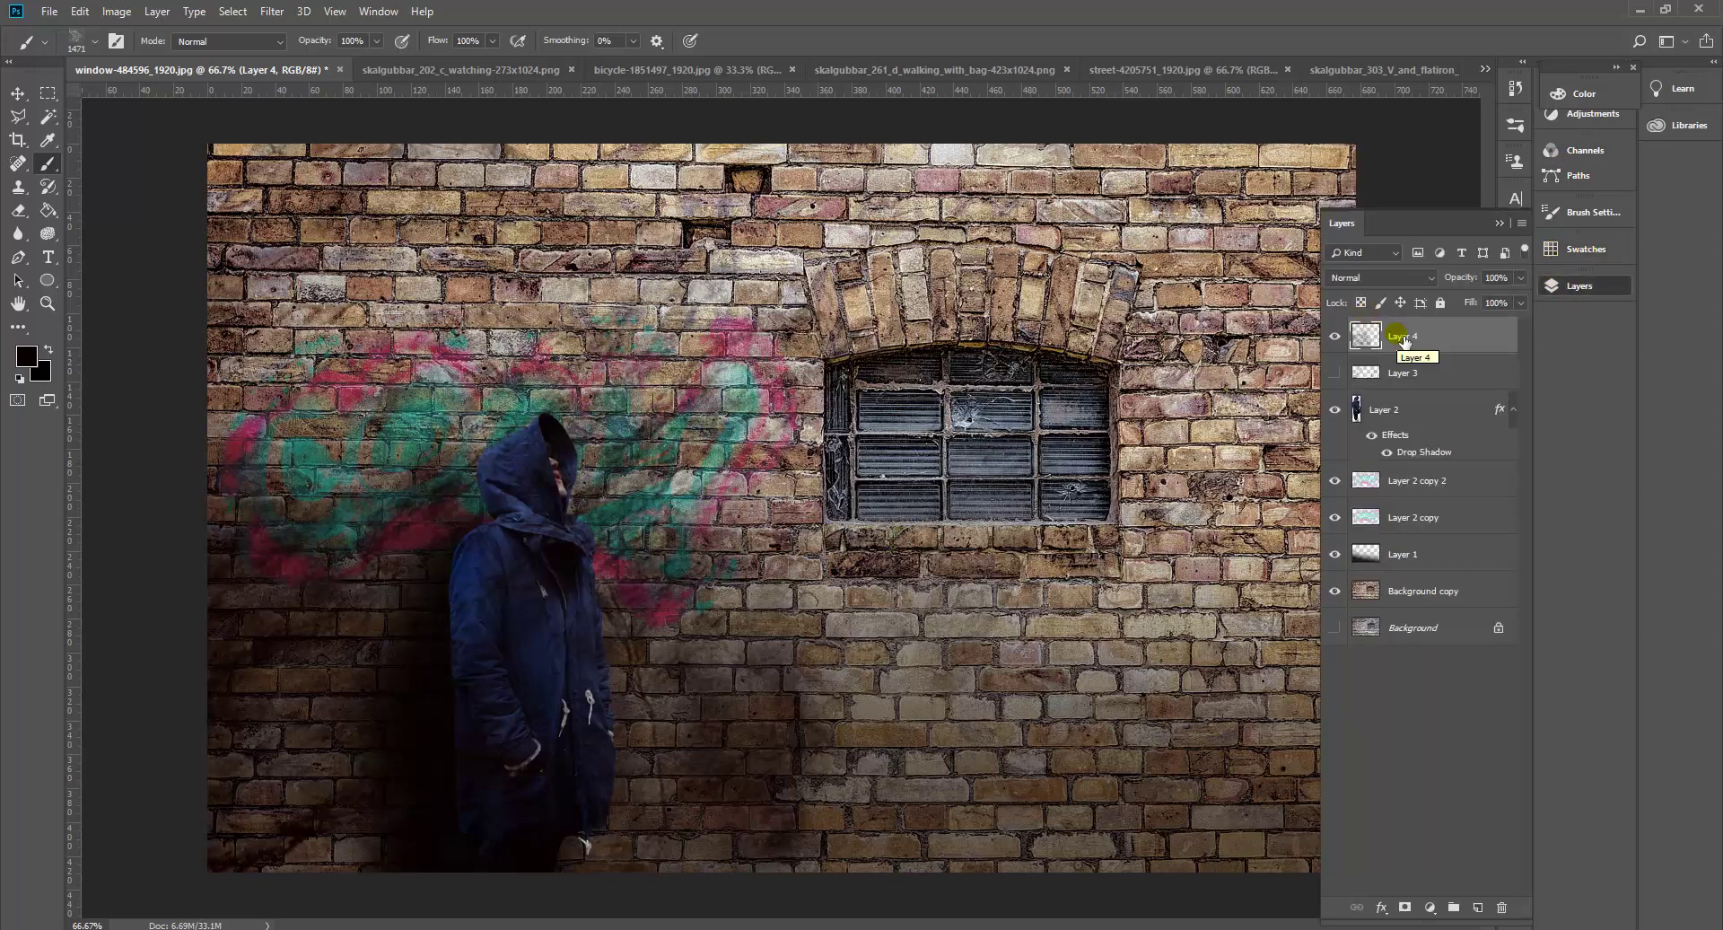
drag(1410, 344, 1433, 531)
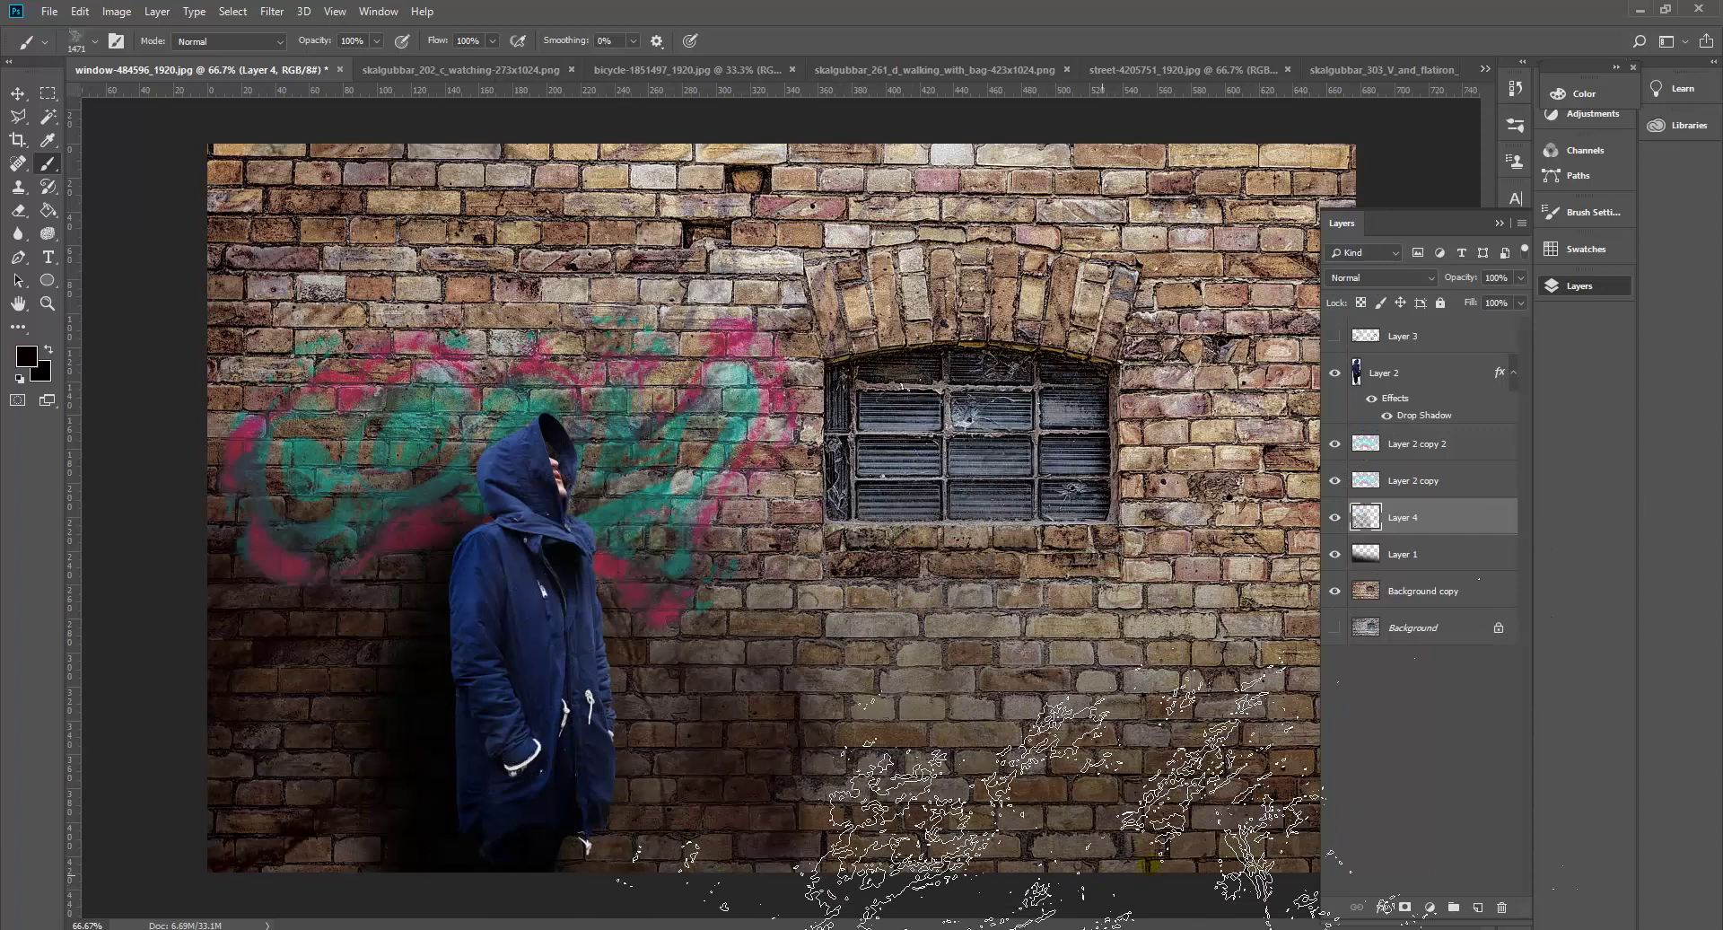
click(1222, 846)
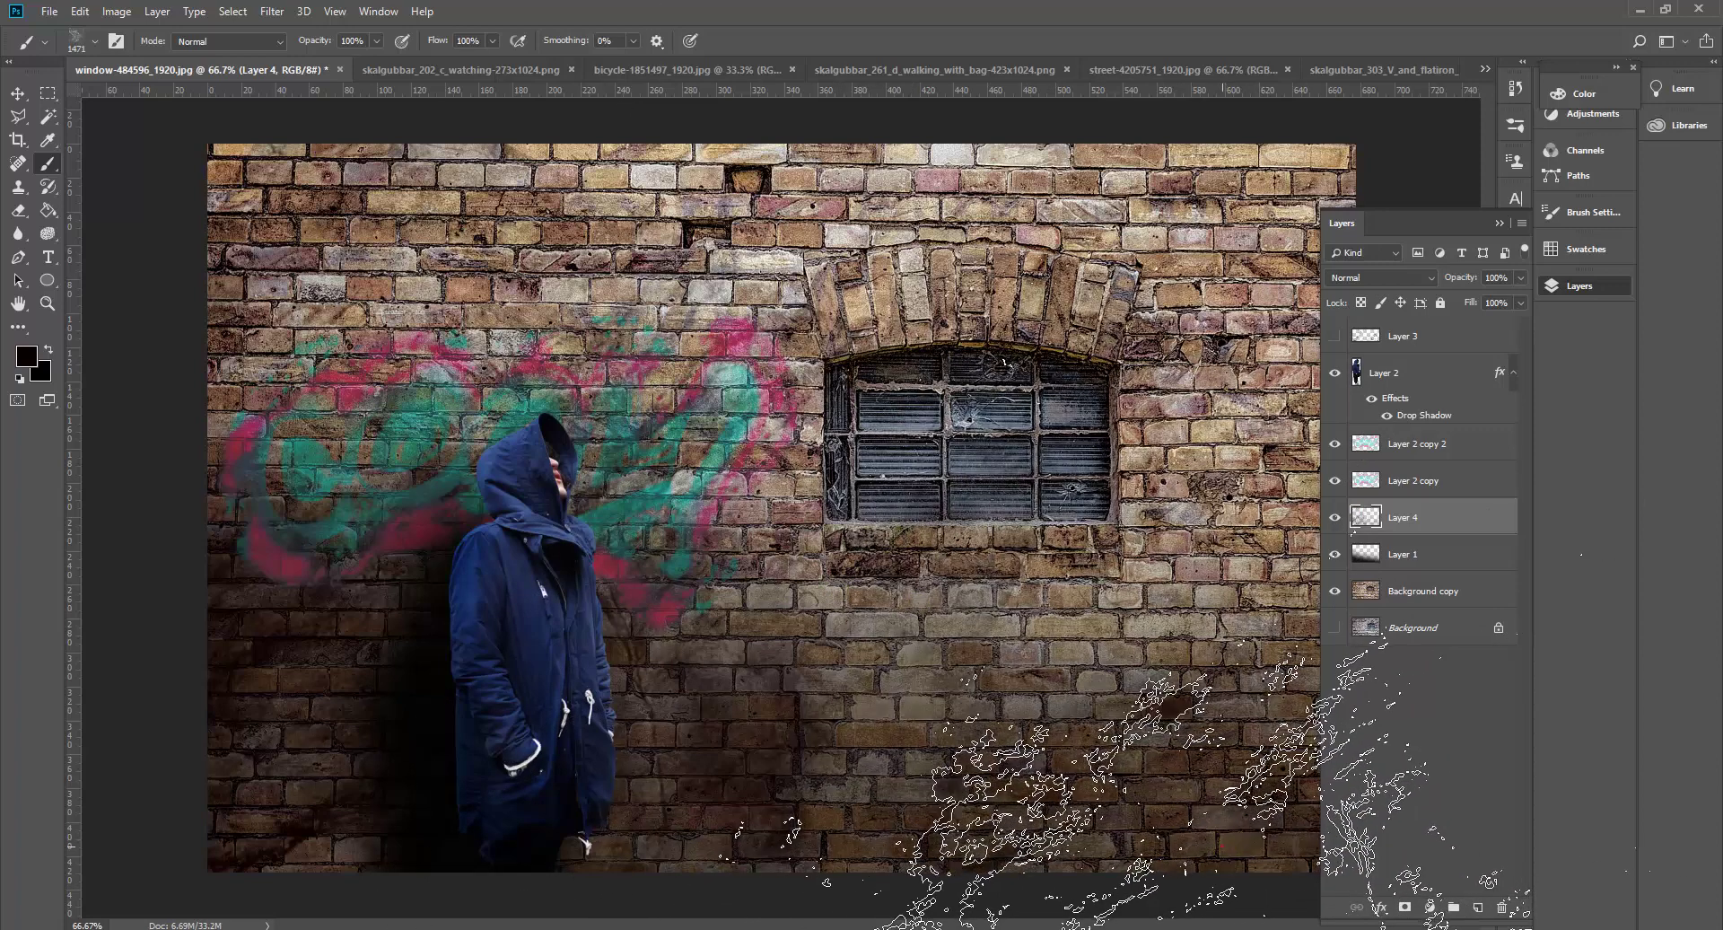
click(1223, 847)
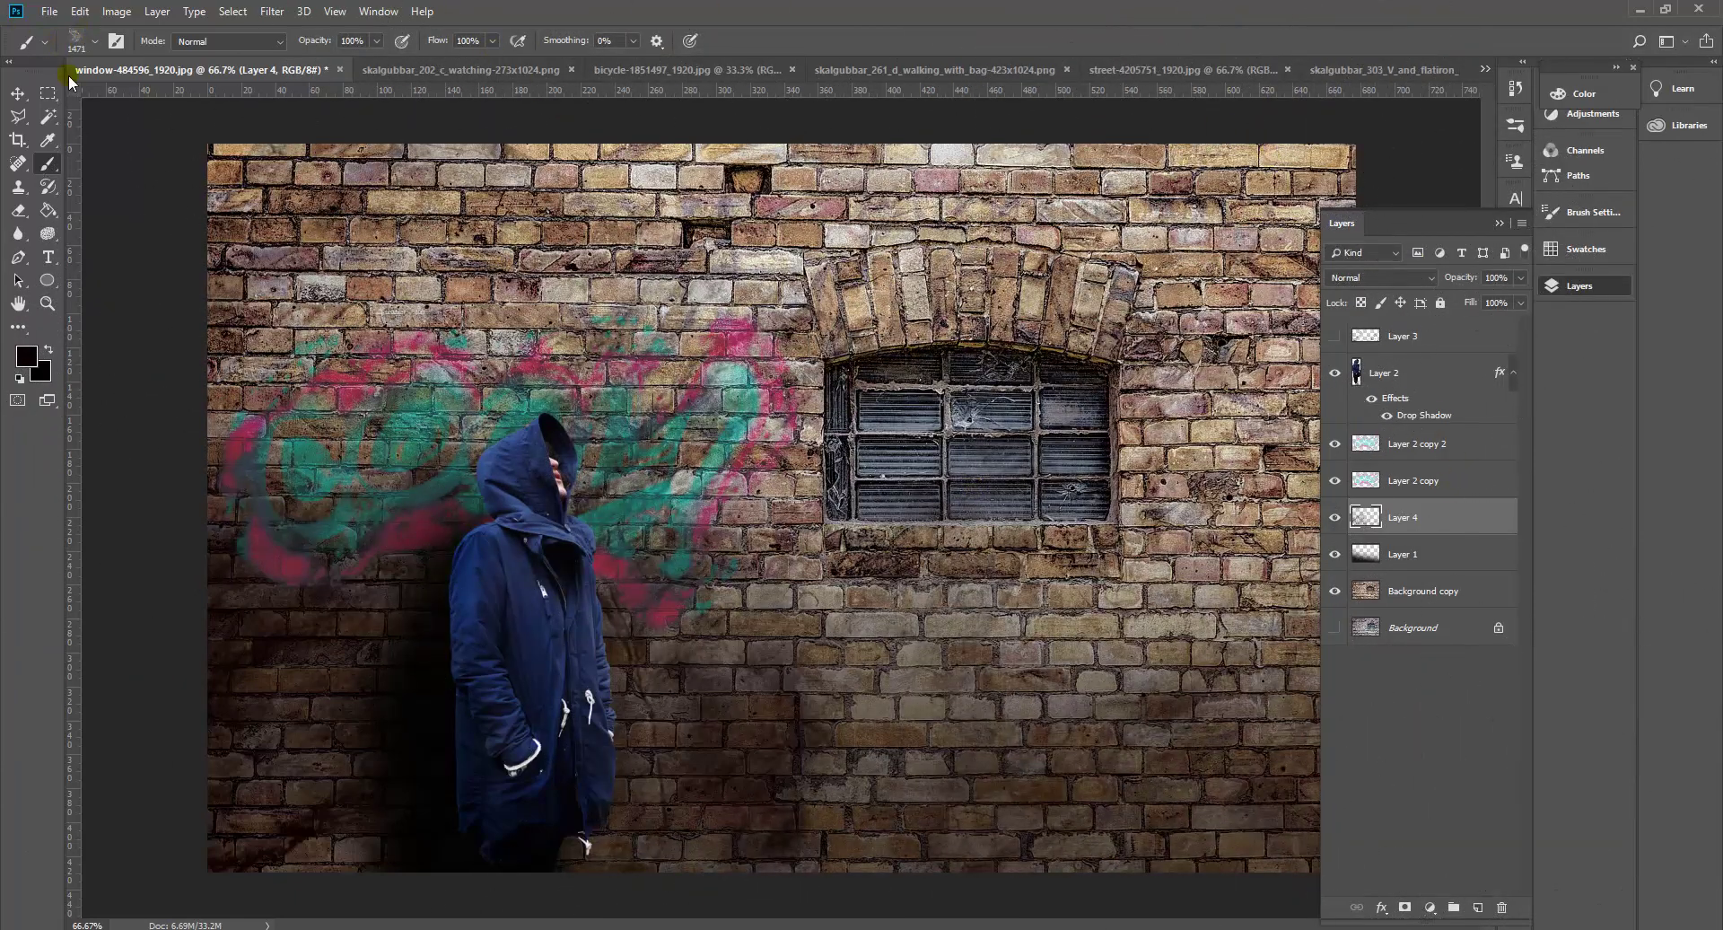
Choose the Dirt 15 brush preset and set its size to 1457 px.
click(95, 41)
scroll(148, 610, down, 2)
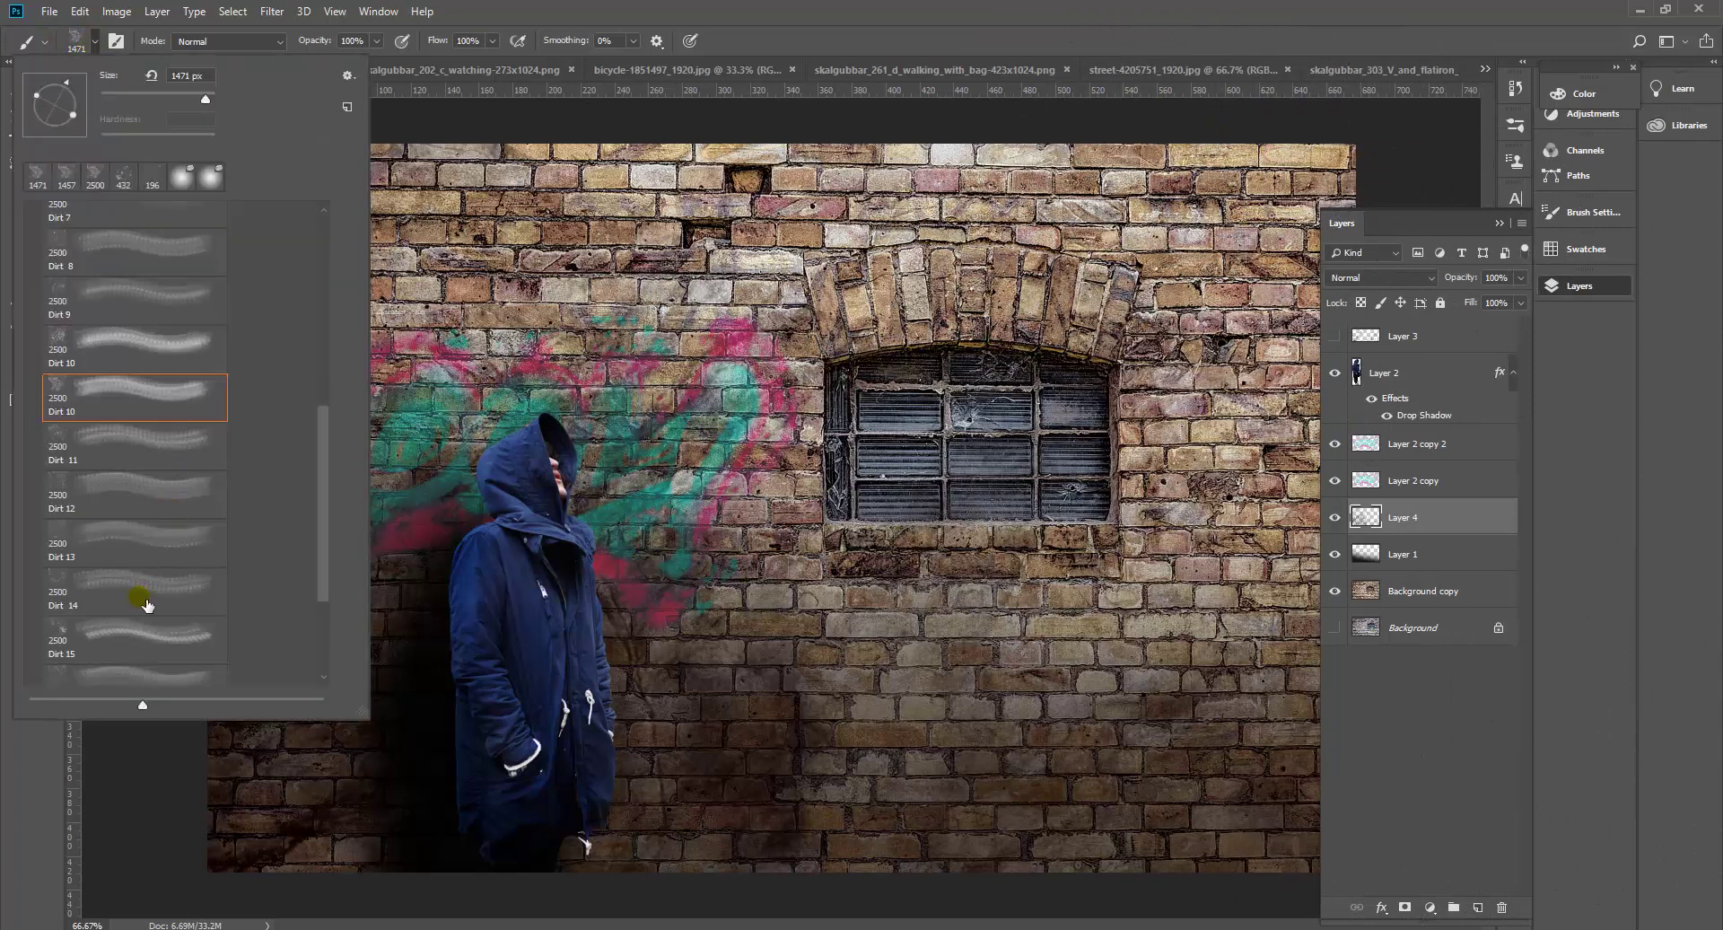
click(144, 609)
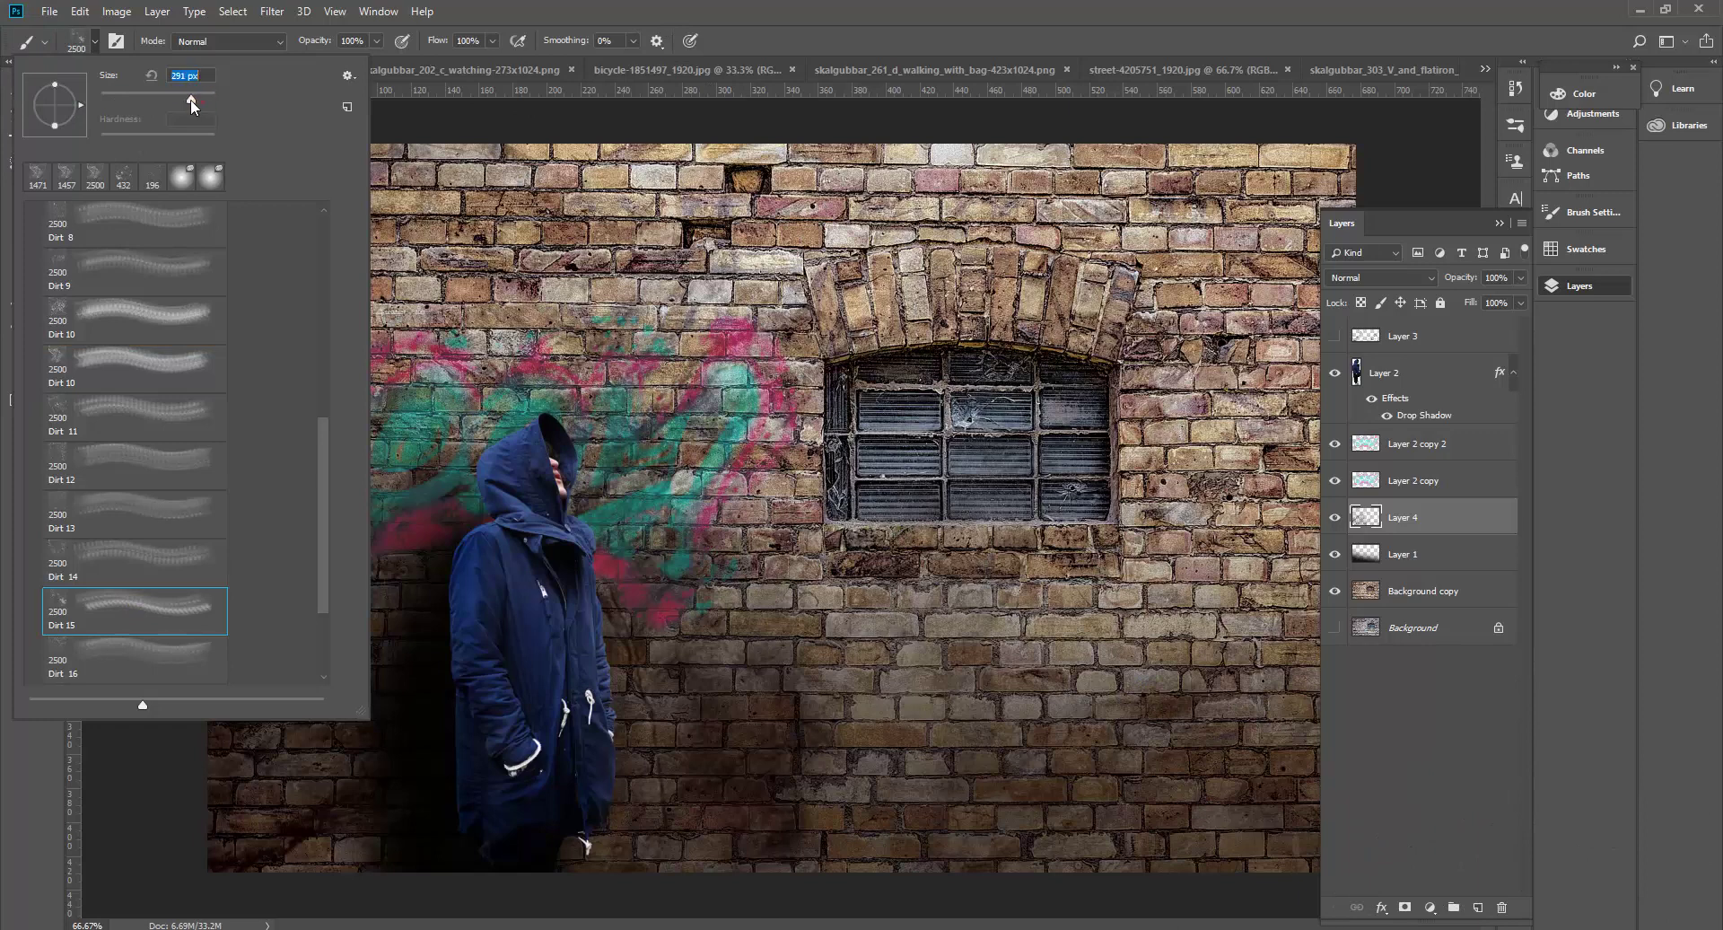
drag(190, 99, 207, 99)
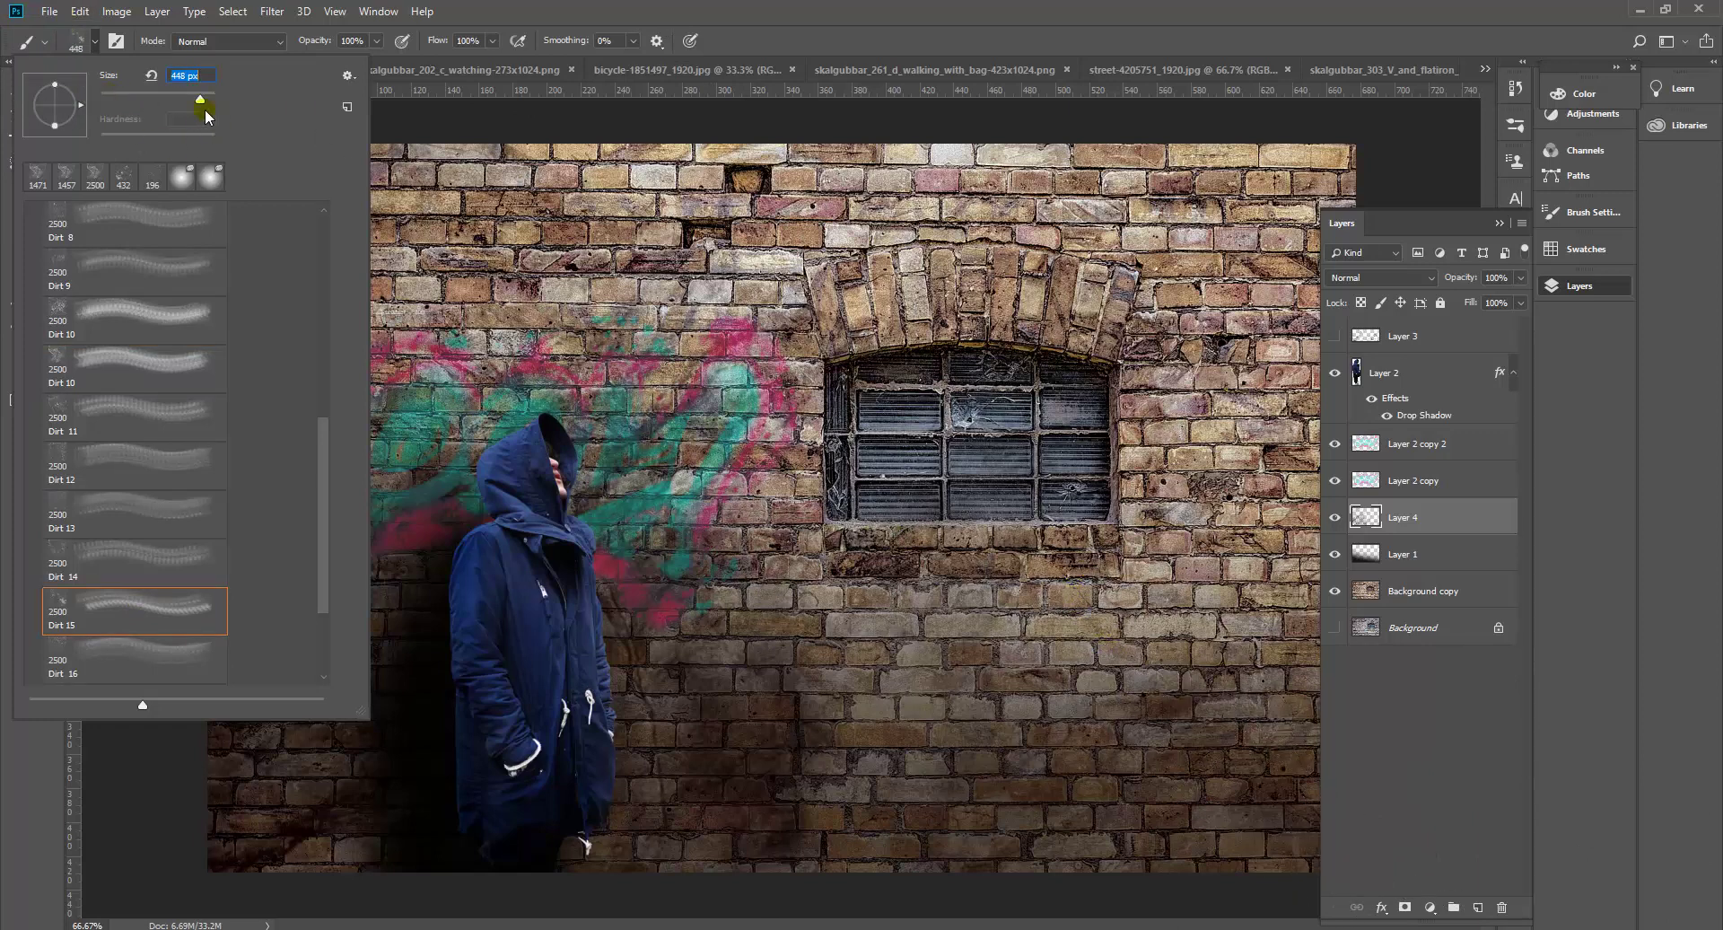
drag(206, 95, 206, 97)
Rotate the Dirt 15 brush tip to 129° and stamp dirt along the lower edge of the wall below the window.
click(113, 41)
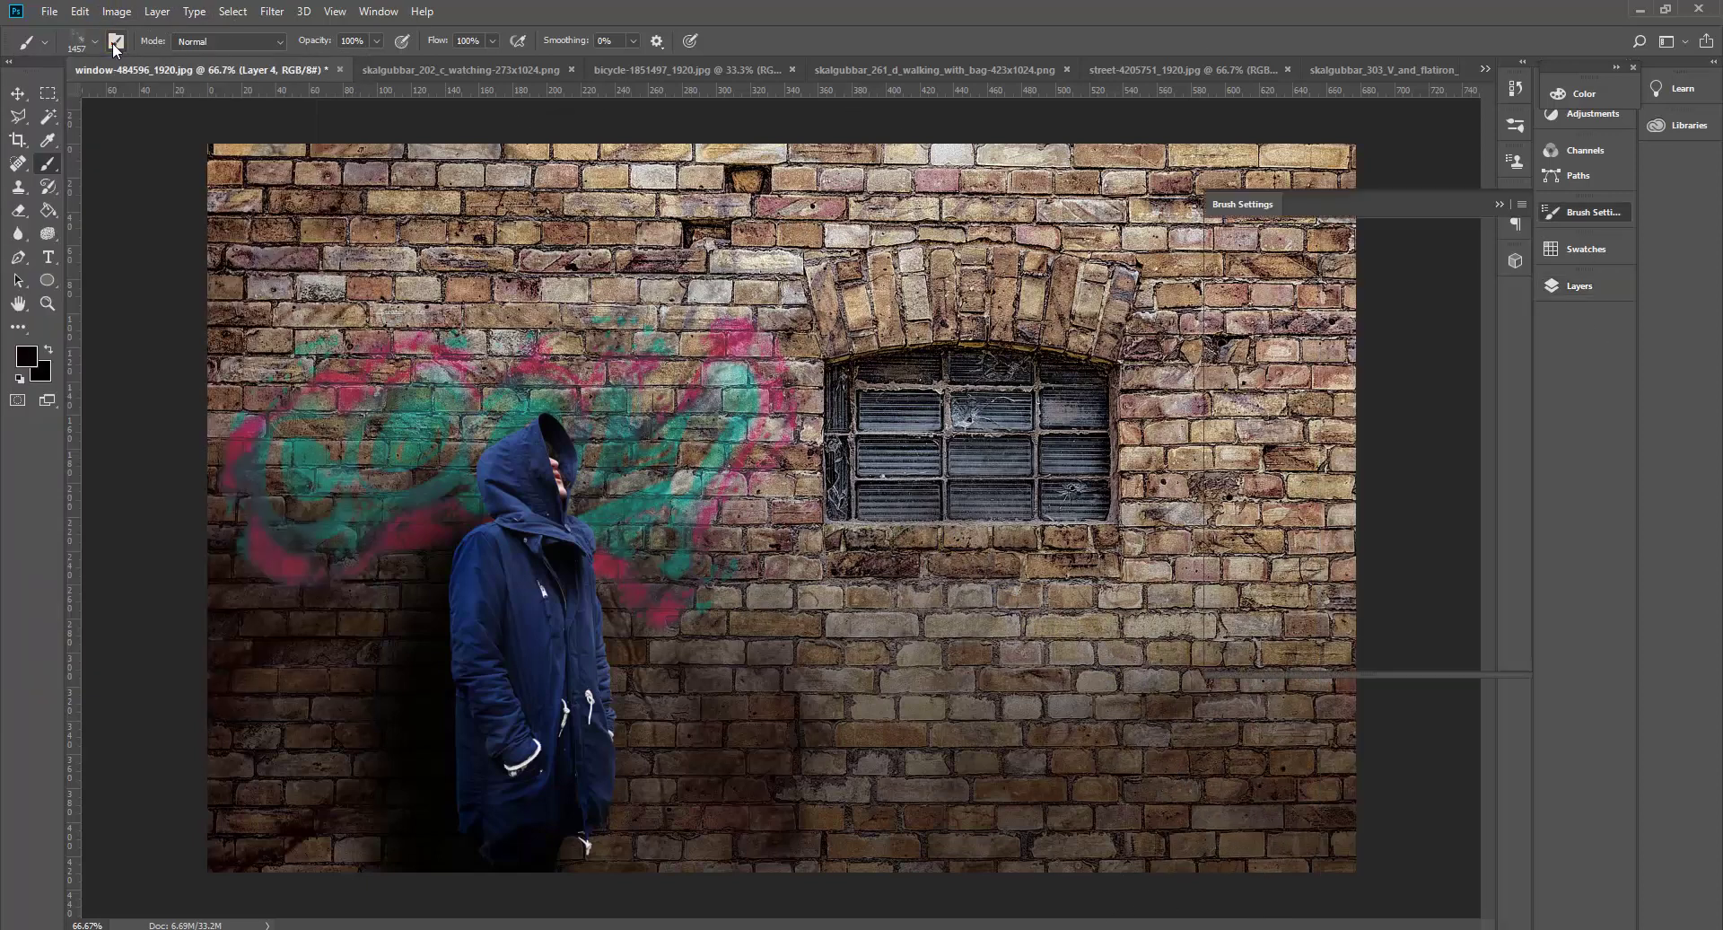
drag(1497, 374, 1472, 384)
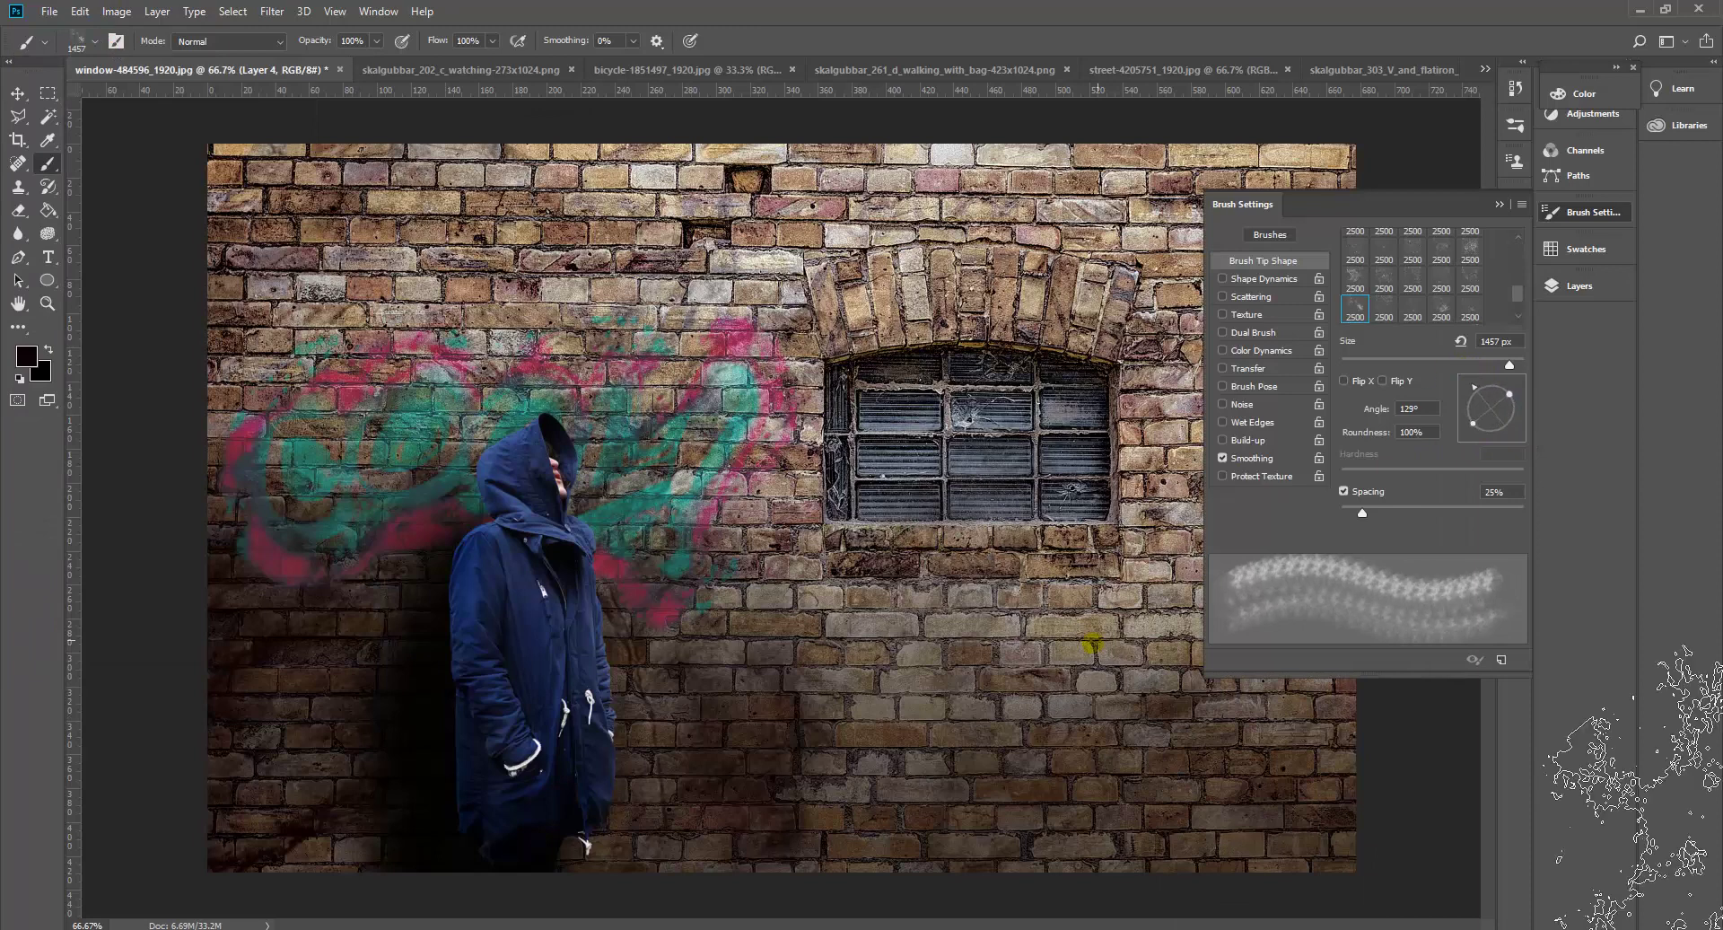
click(1158, 914)
click(1158, 914)
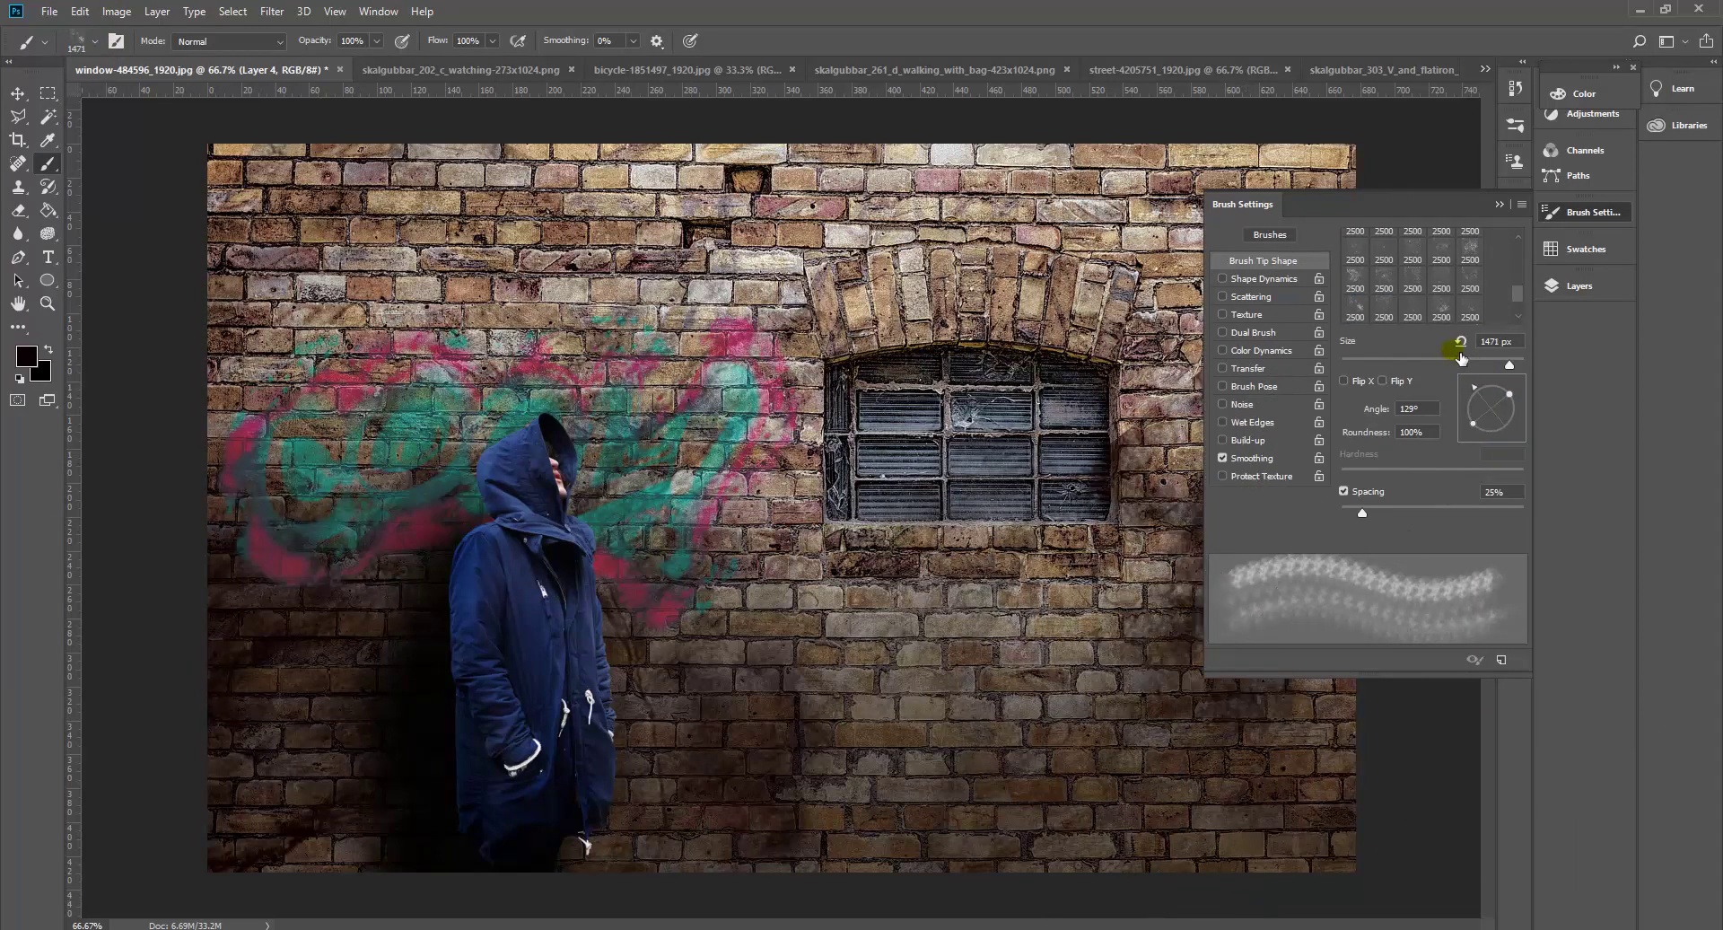
Switch to the bicycle street photo with the Rectangular Marquee tool active and check the walking man cutout it will be combined with.
click(1499, 204)
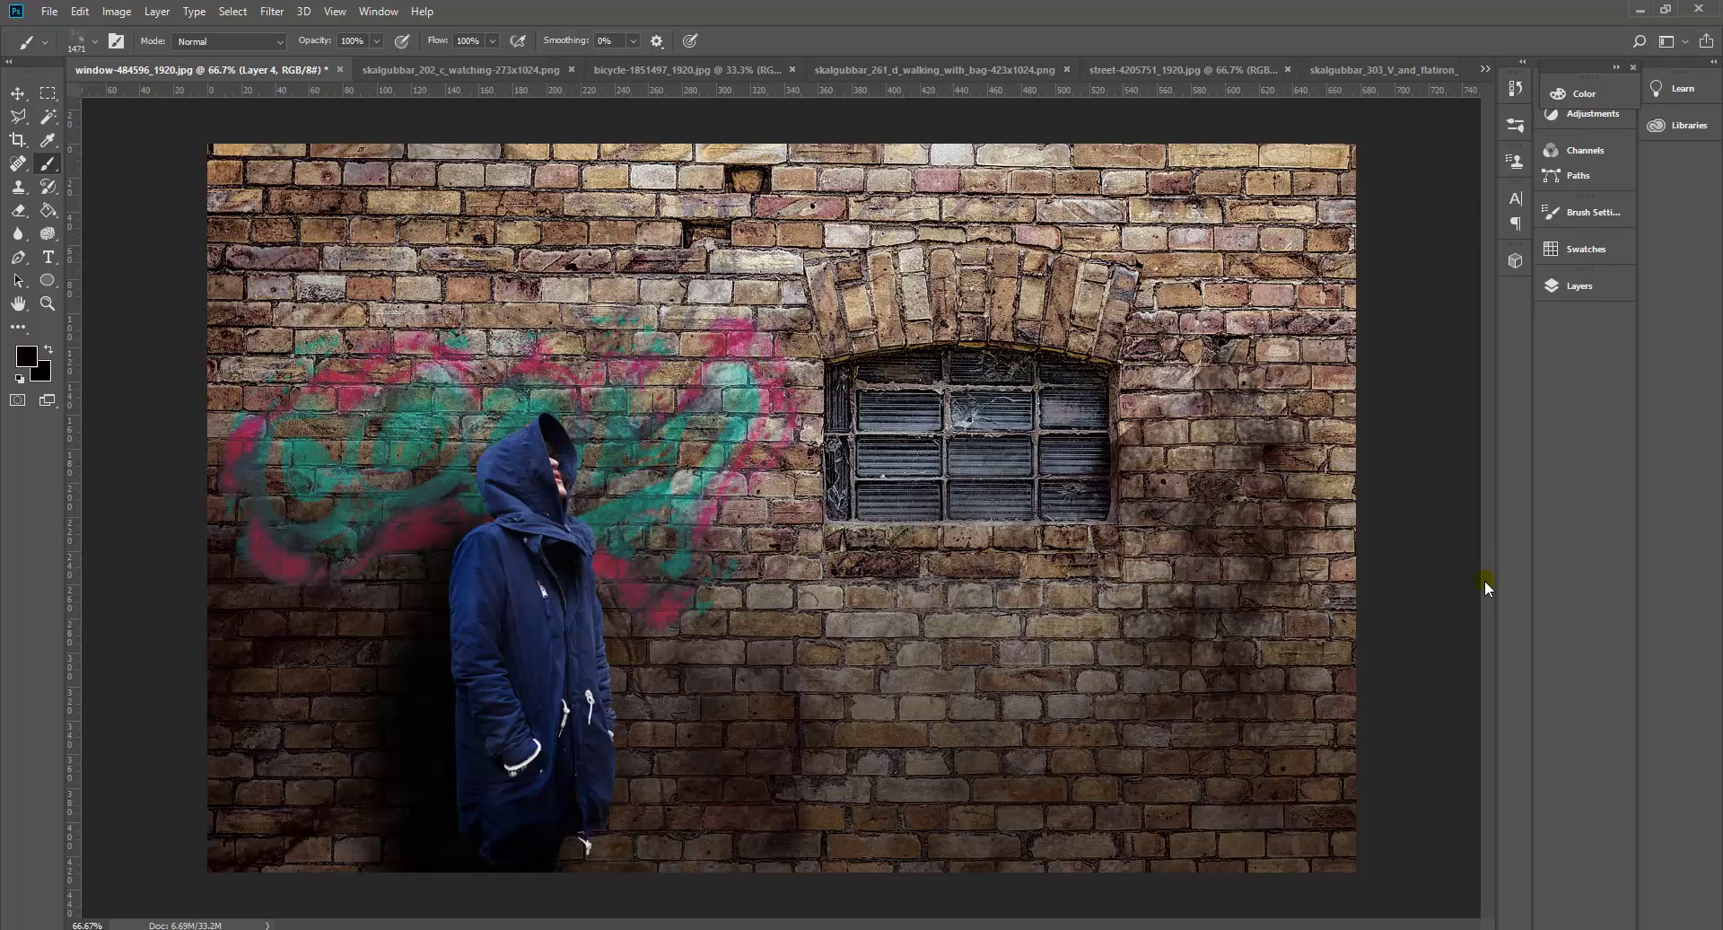
click(673, 72)
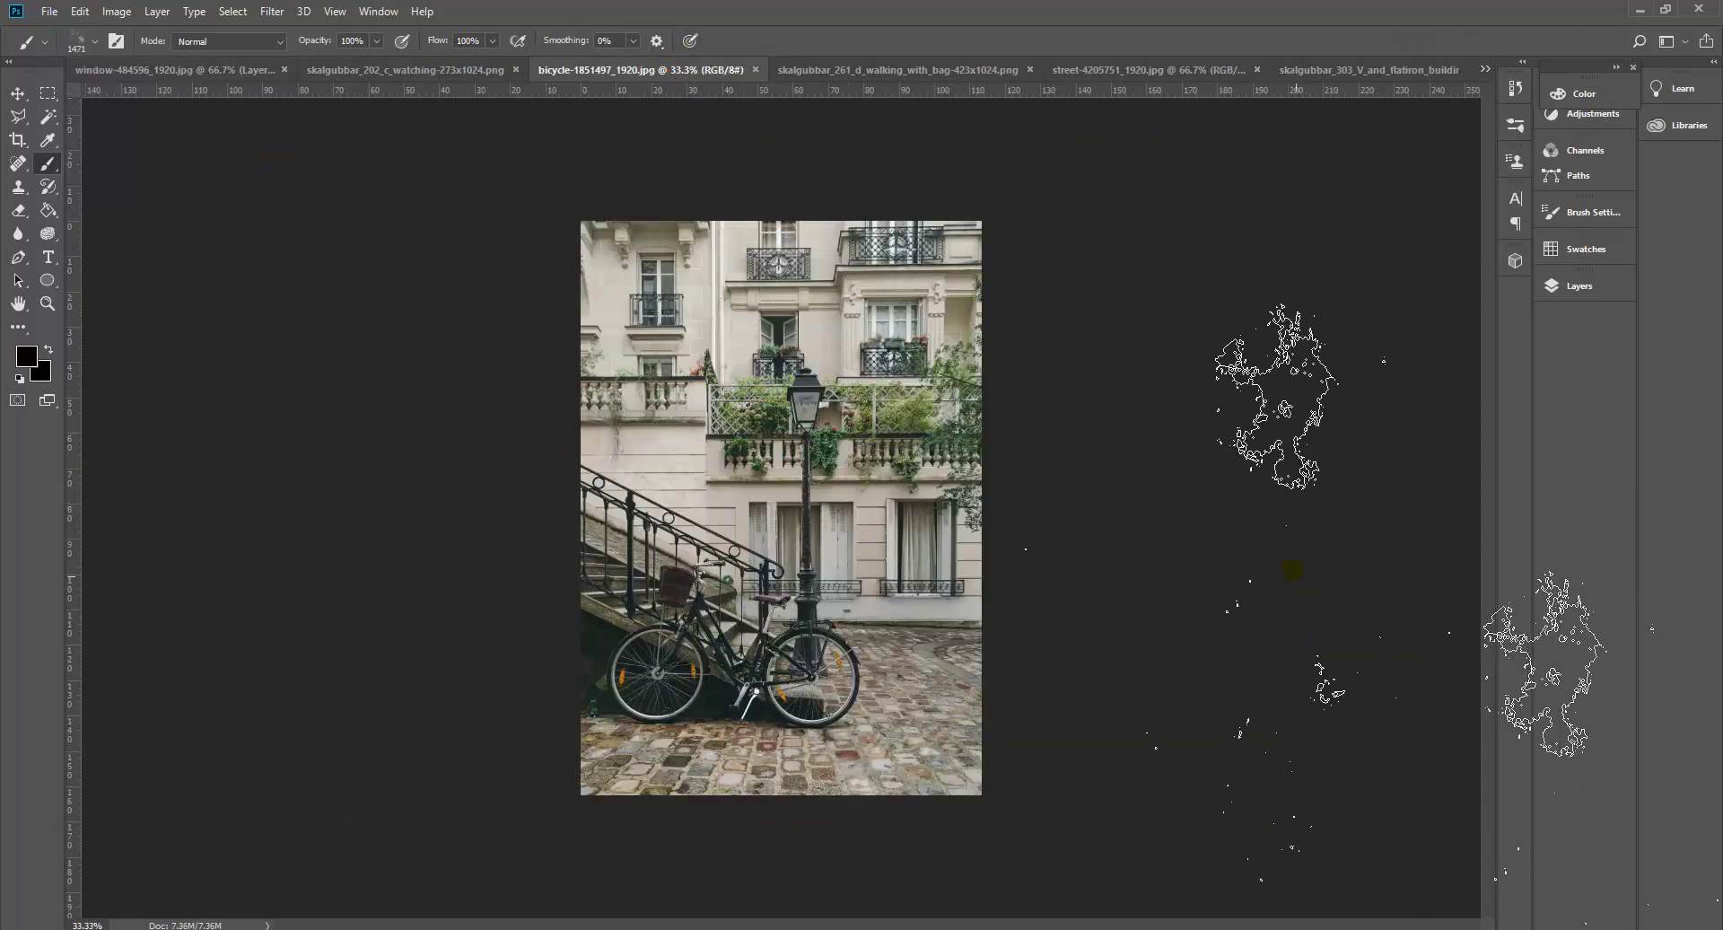
click(49, 101)
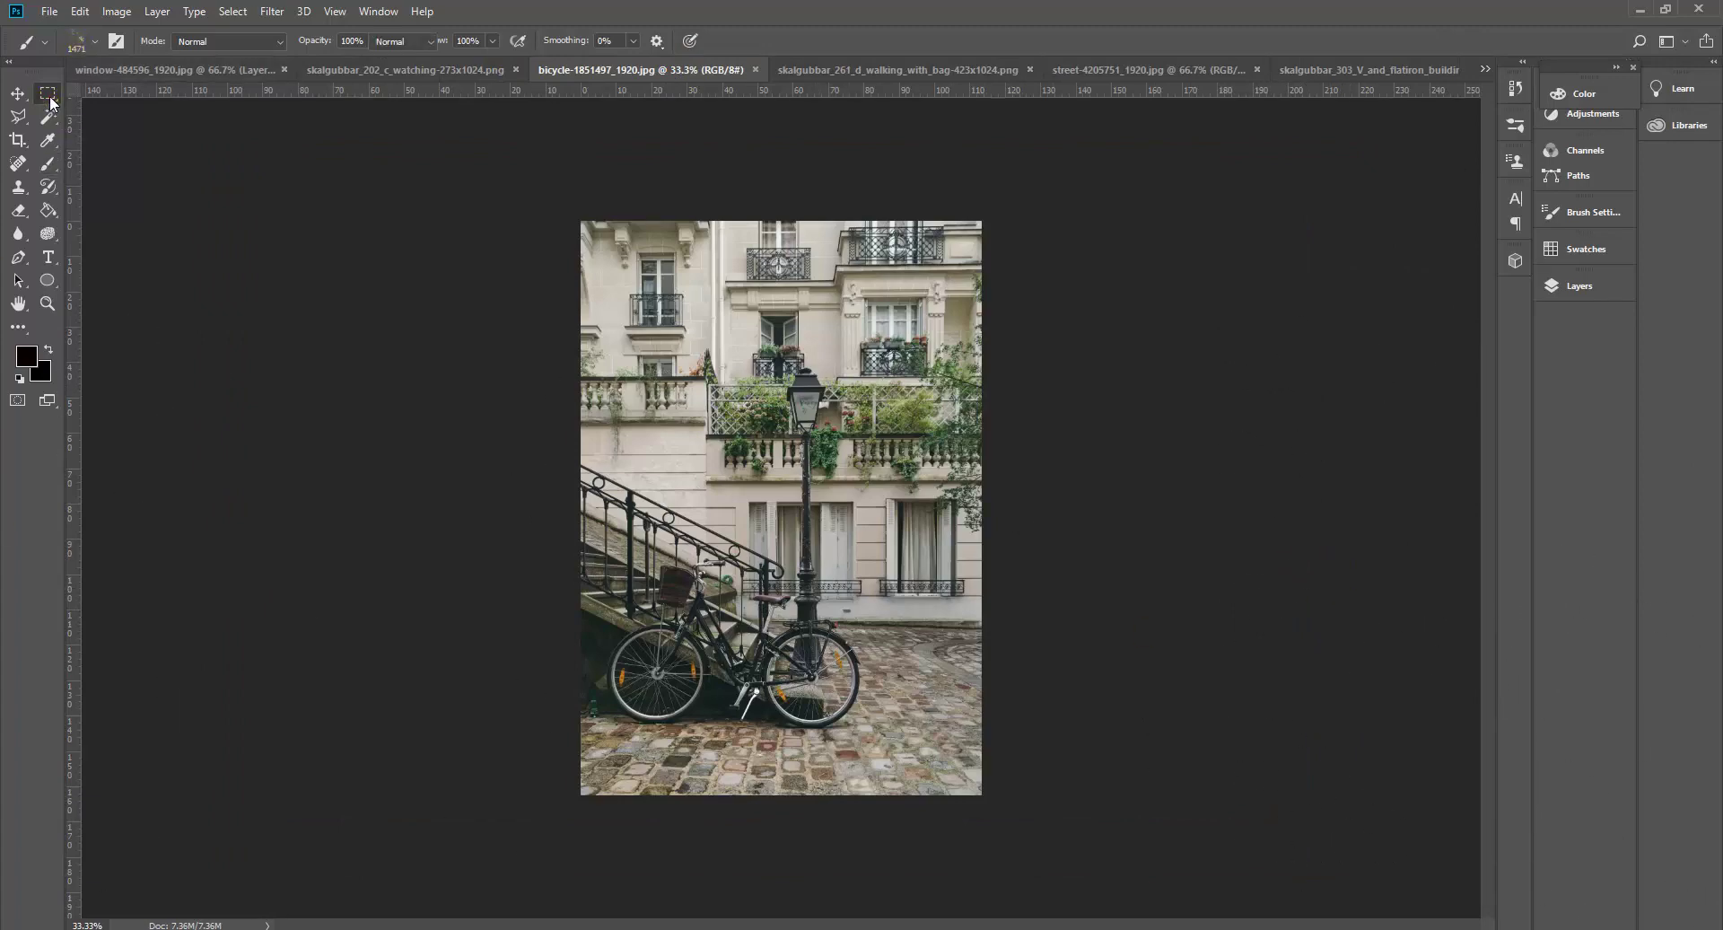
click(417, 472)
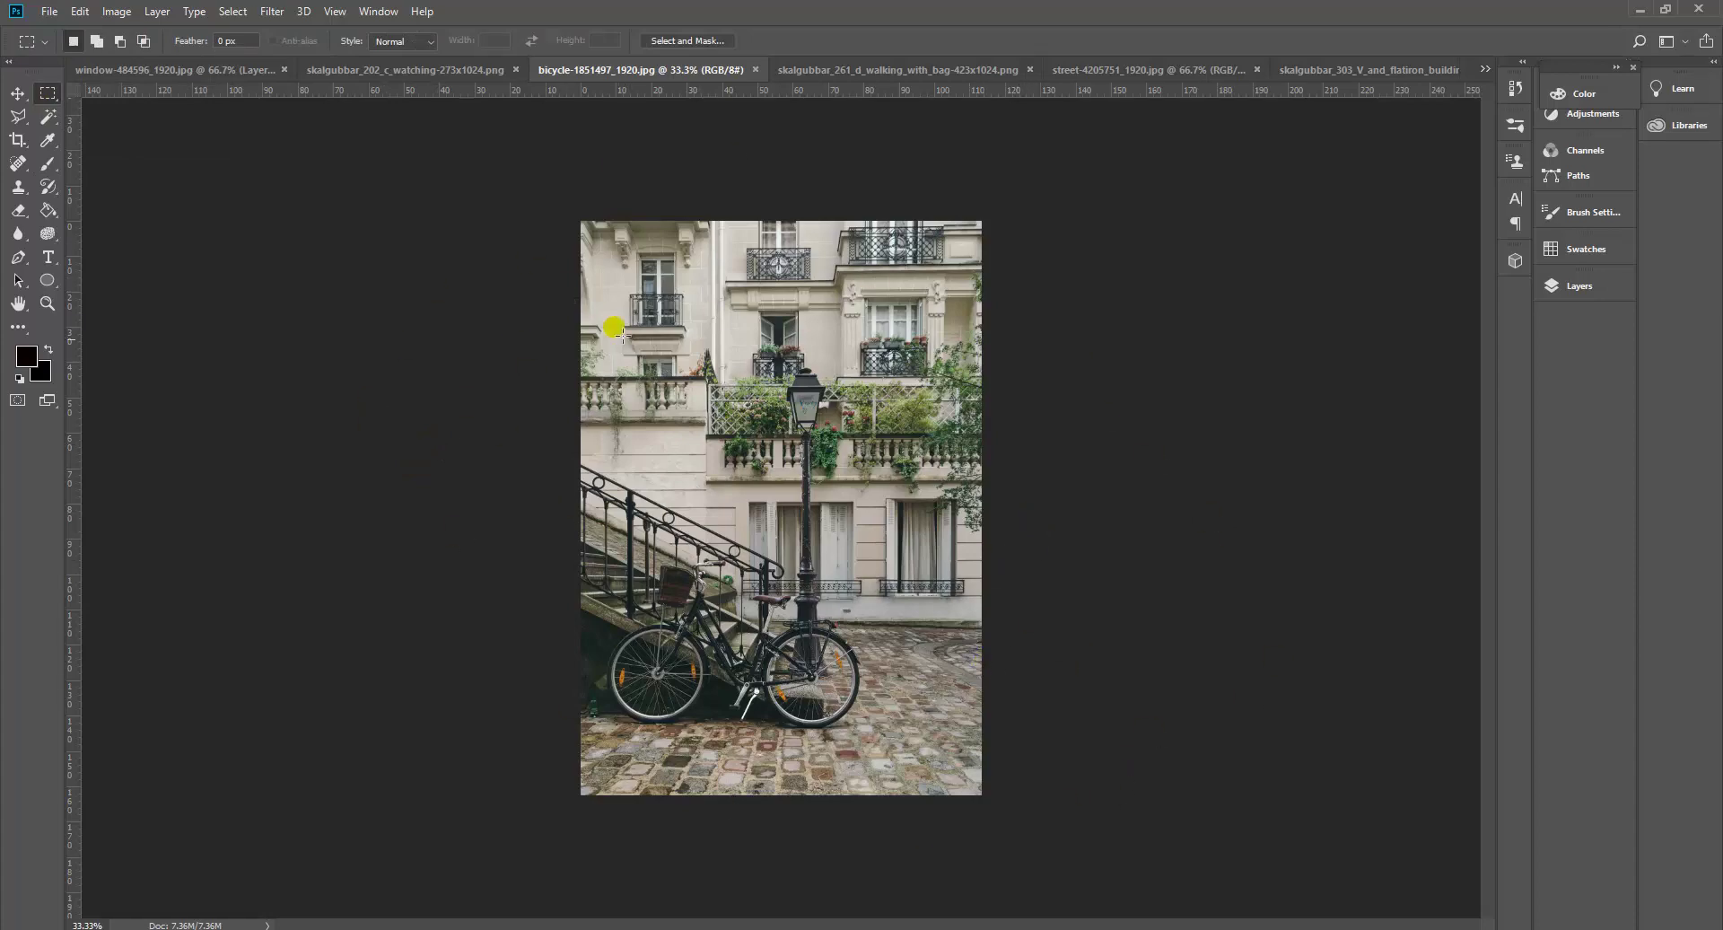
click(883, 70)
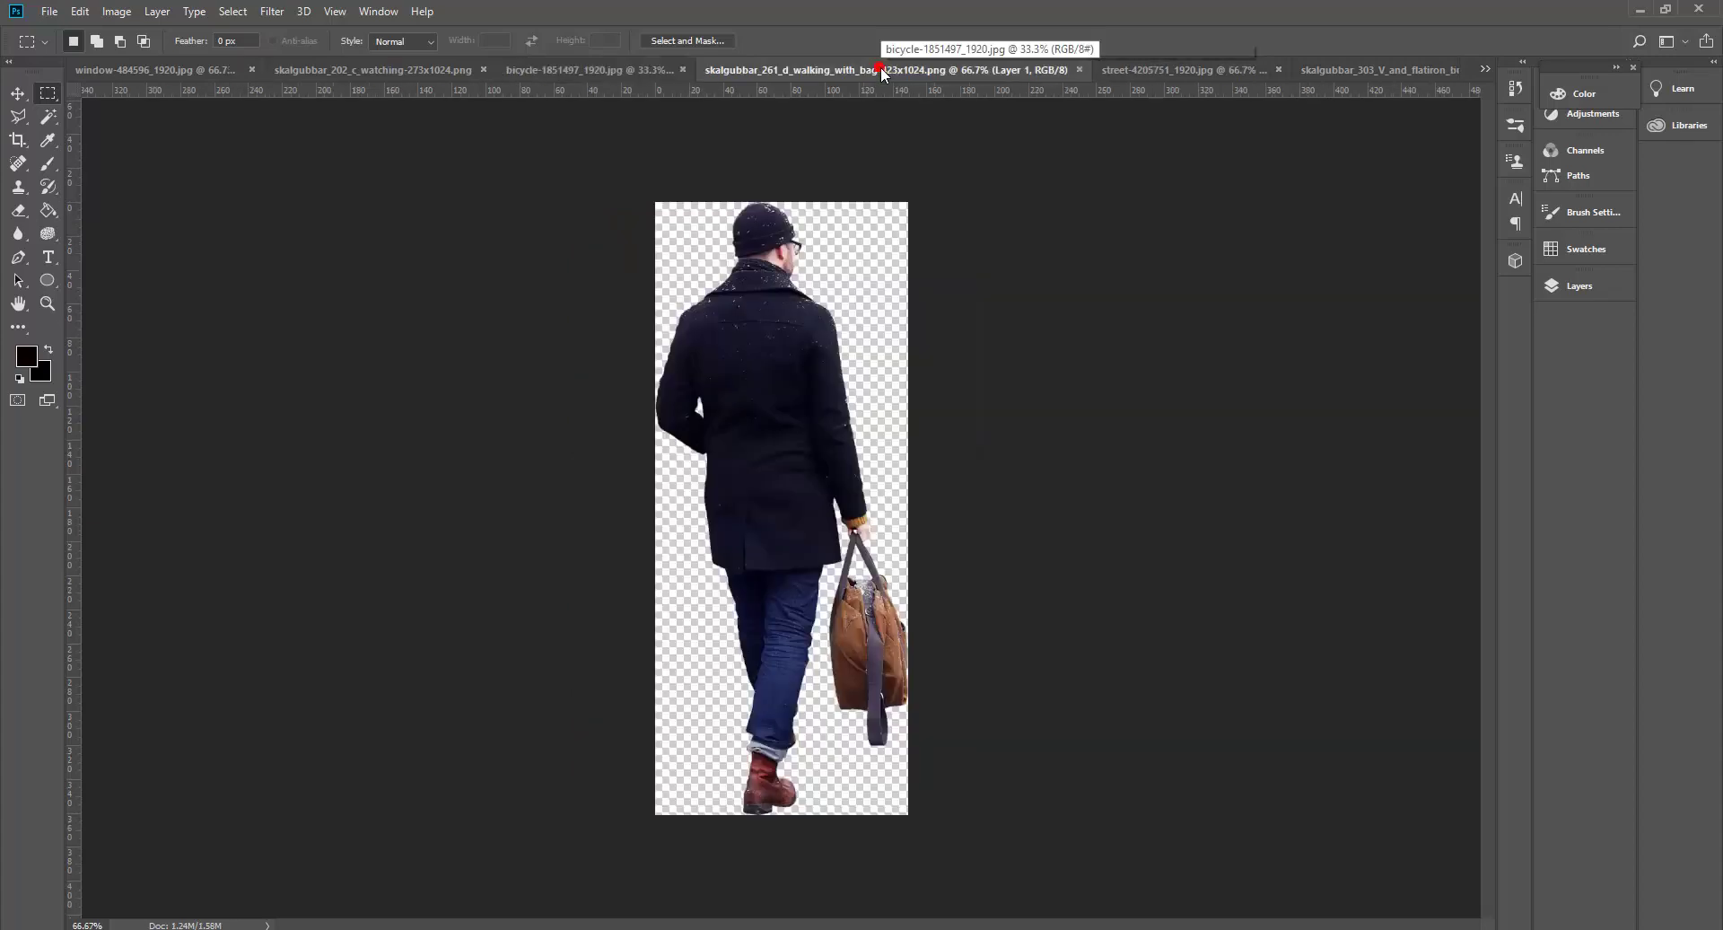
click(610, 69)
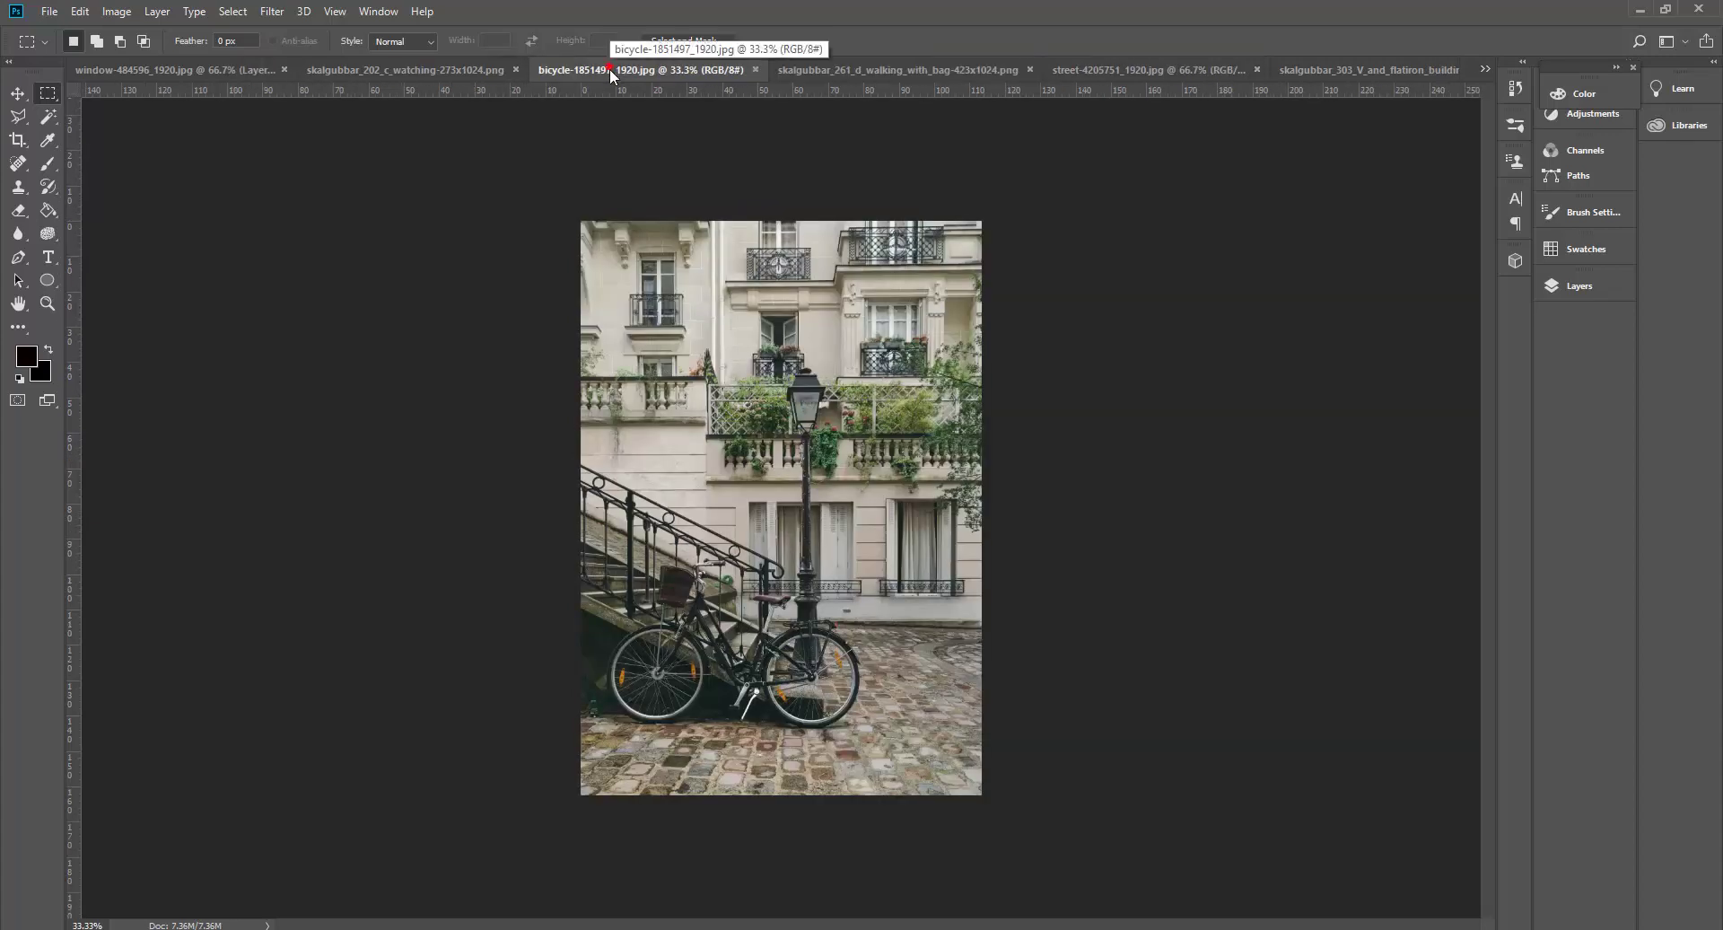
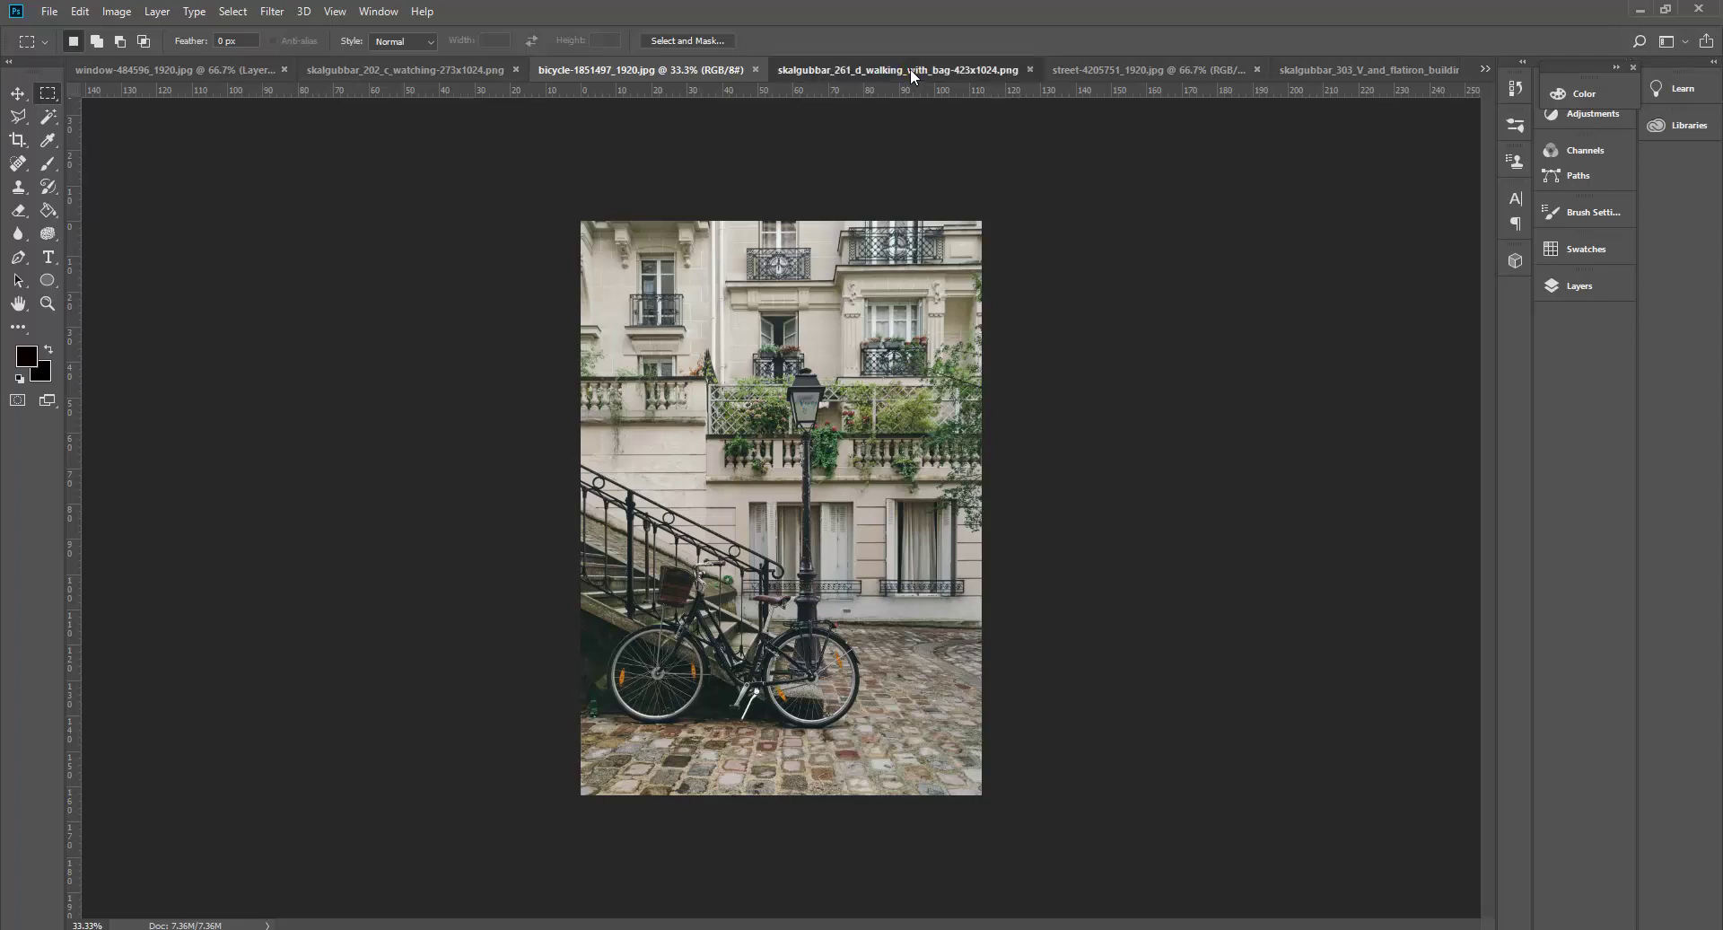
Select the whole walking man cutout and move it into the bicycle street photo.
click(911, 71)
right_click(48, 94)
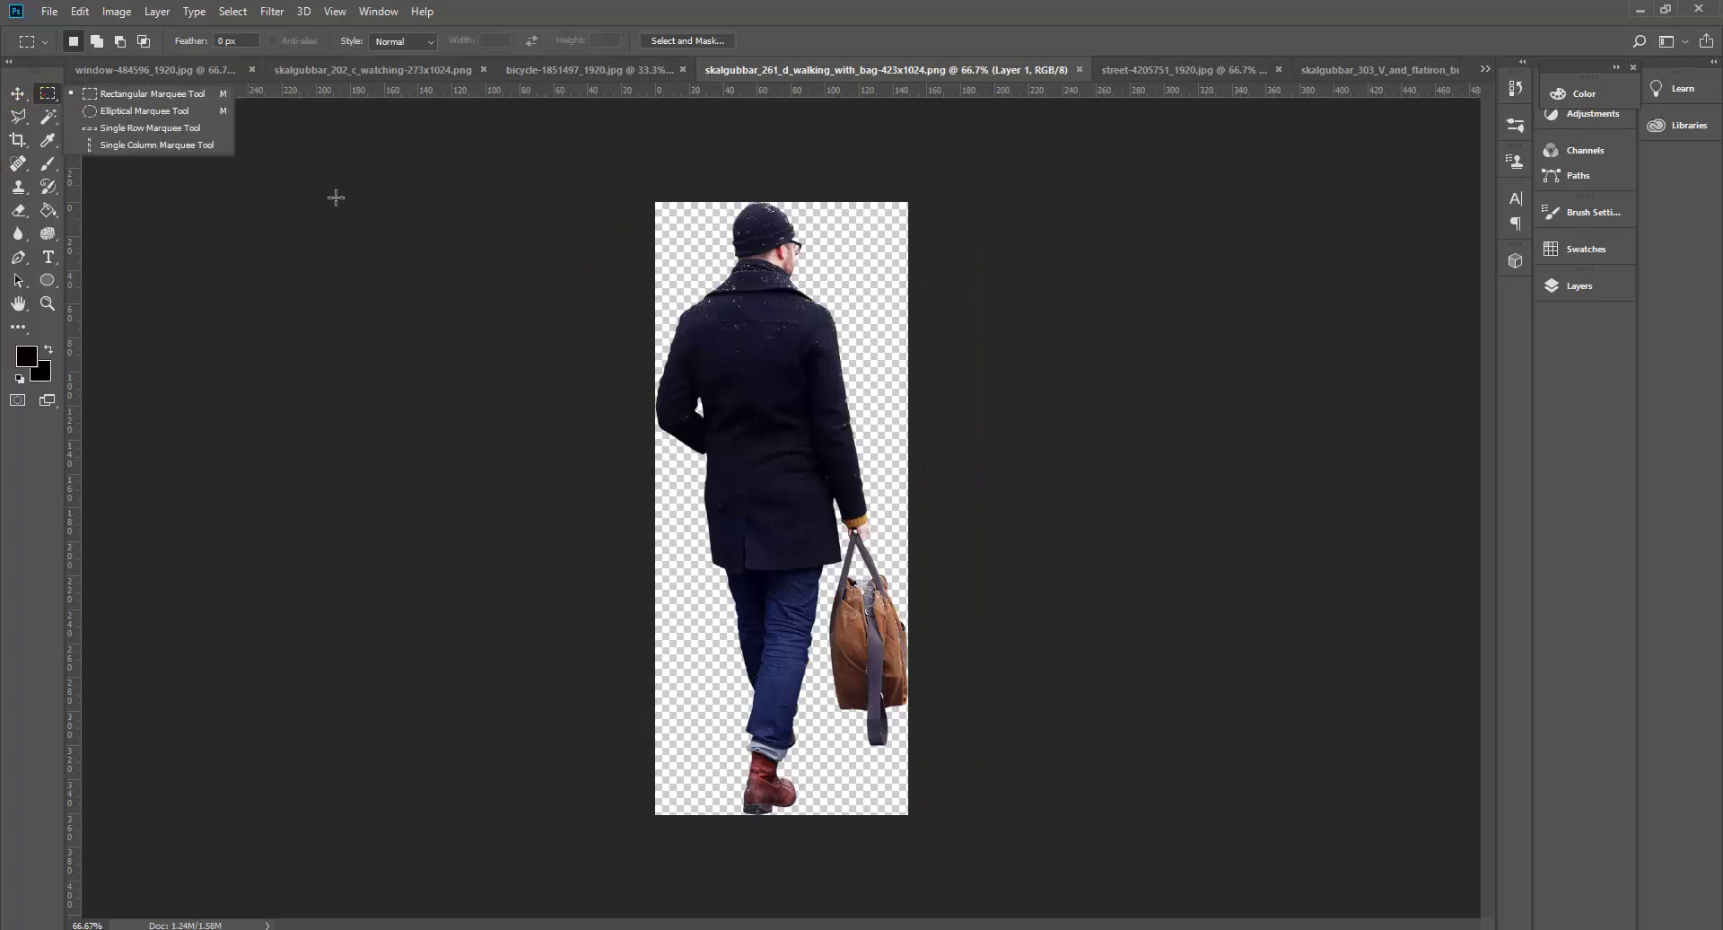
drag(634, 158, 1131, 925)
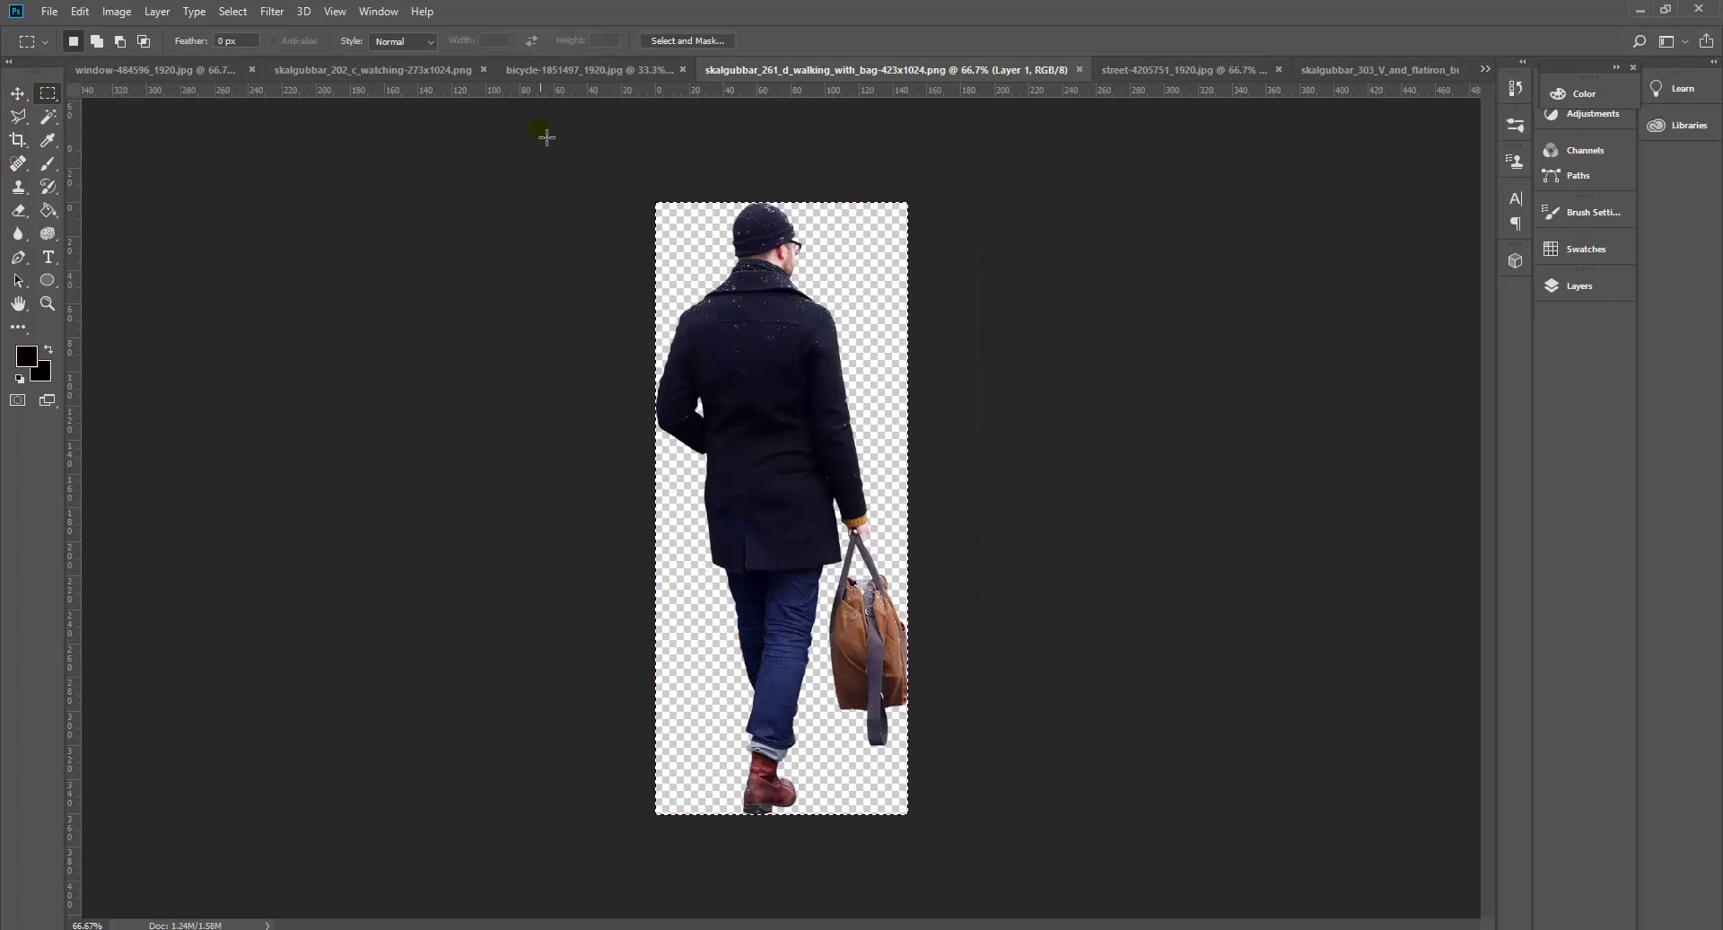
drag(589, 72, 934, 593)
Scale the walking man to about 66%, flip him horizontally and place him on the cobblestones beside the bicycle.
key(ctrl+t)
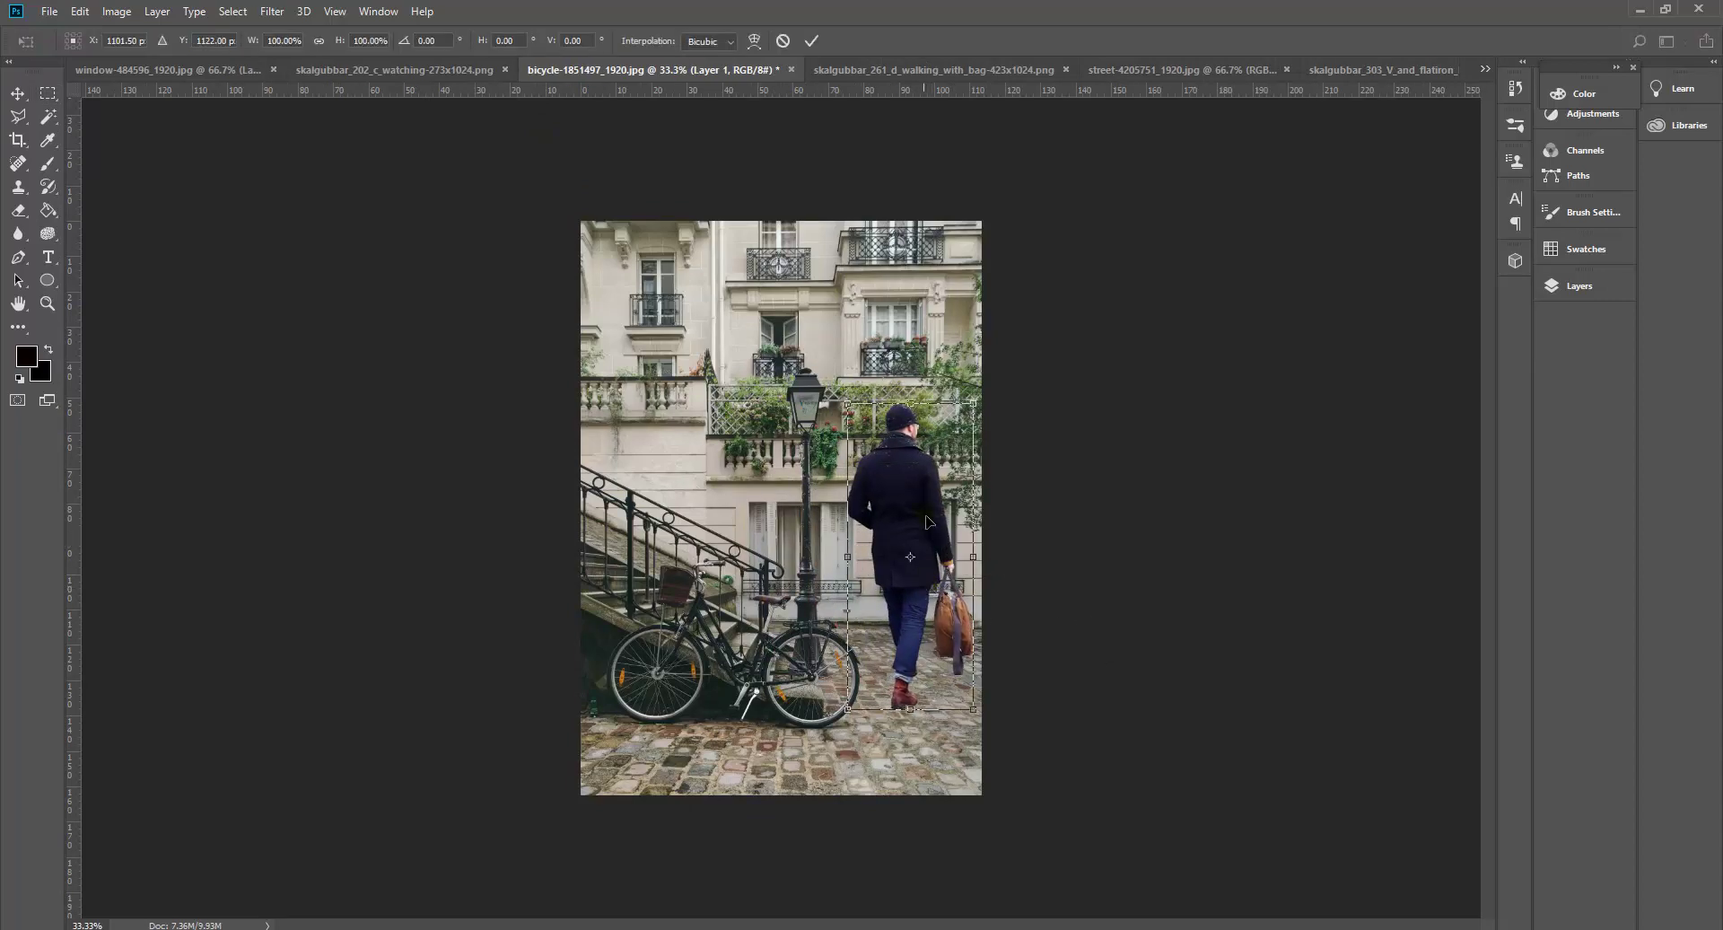
drag(980, 414, 988, 469)
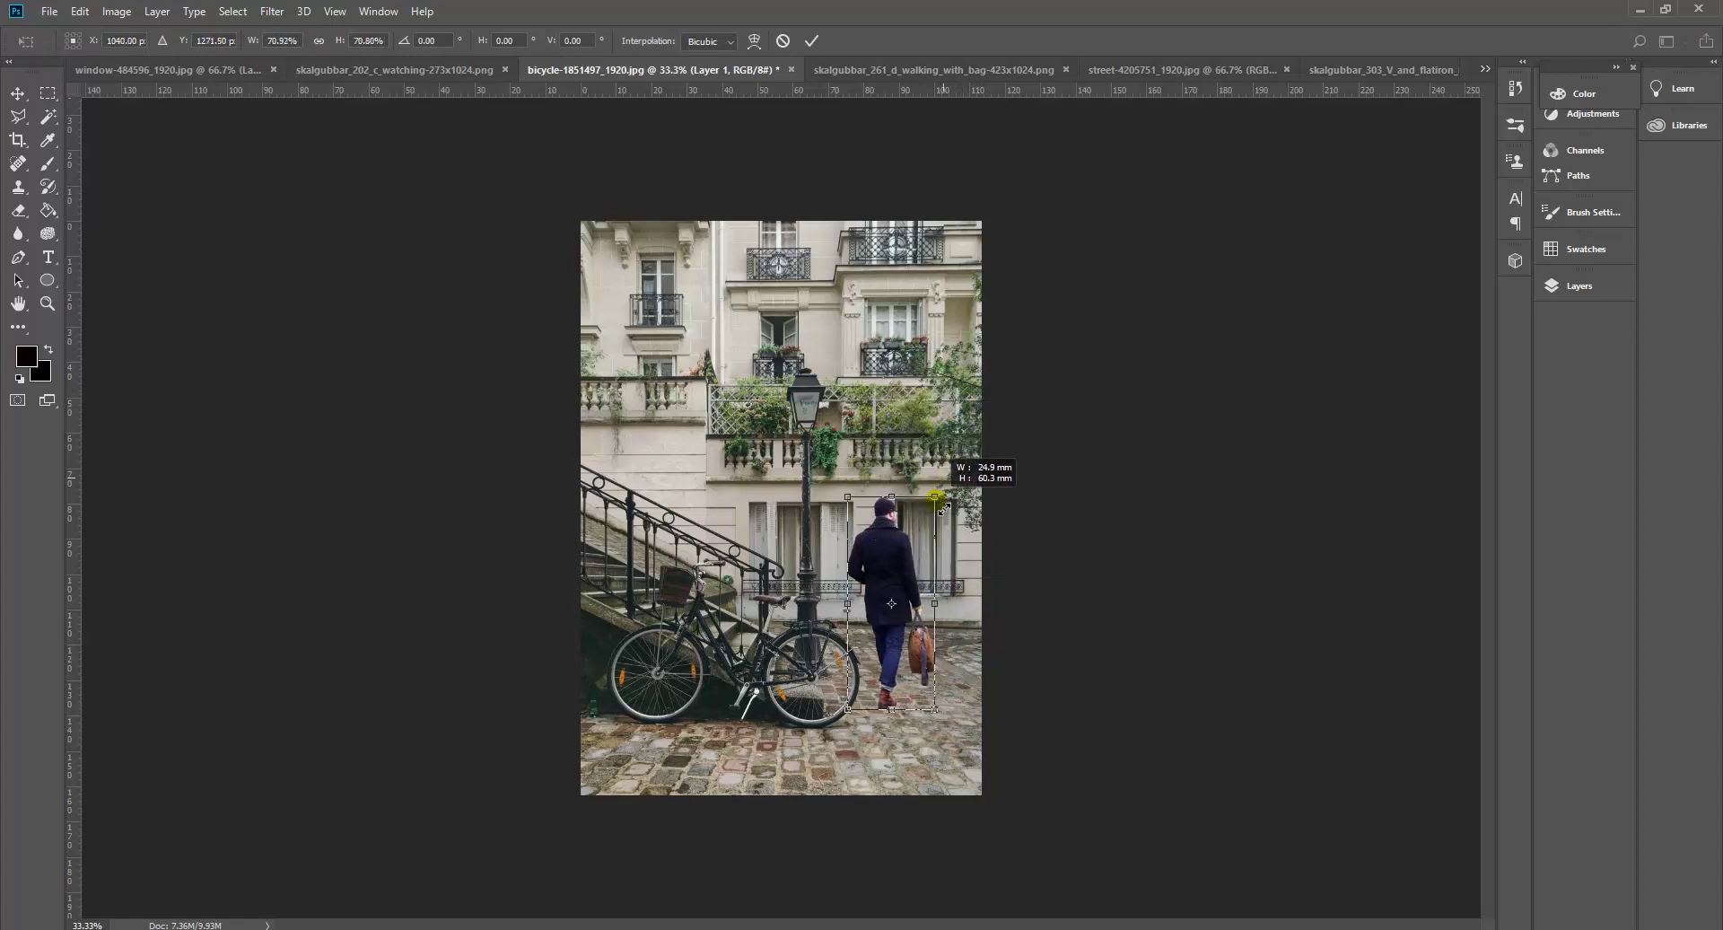
drag(900, 640, 914, 640)
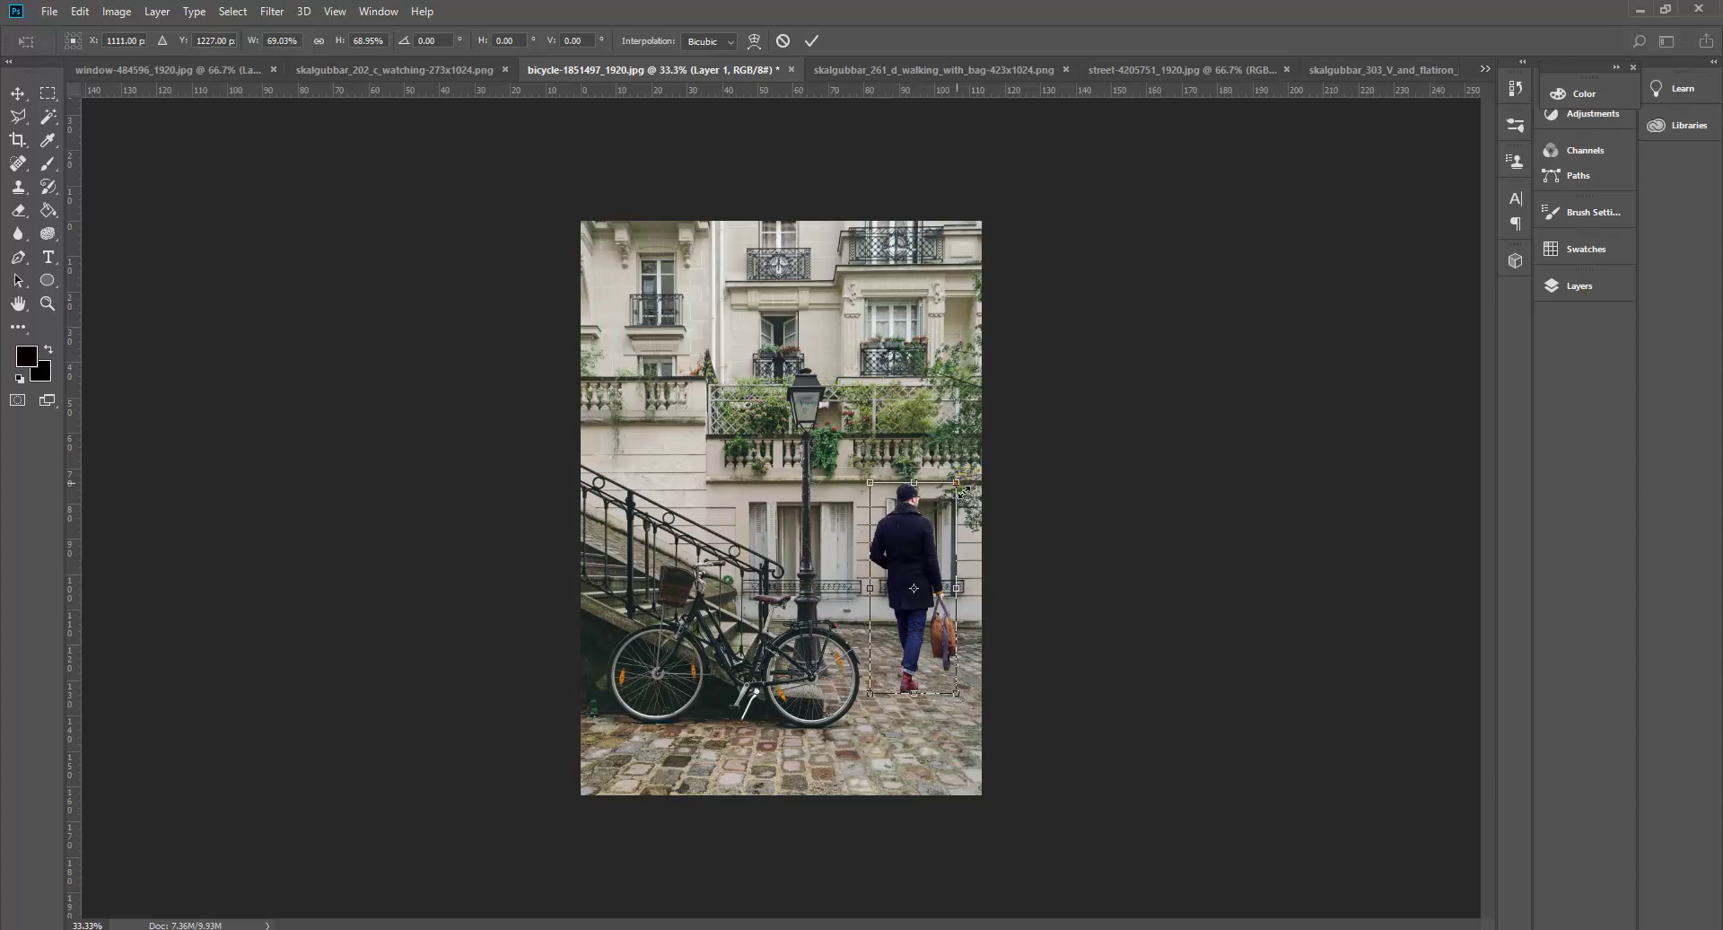
drag(962, 490, 959, 500)
drag(909, 651, 930, 661)
right_click(916, 656)
click(1030, 879)
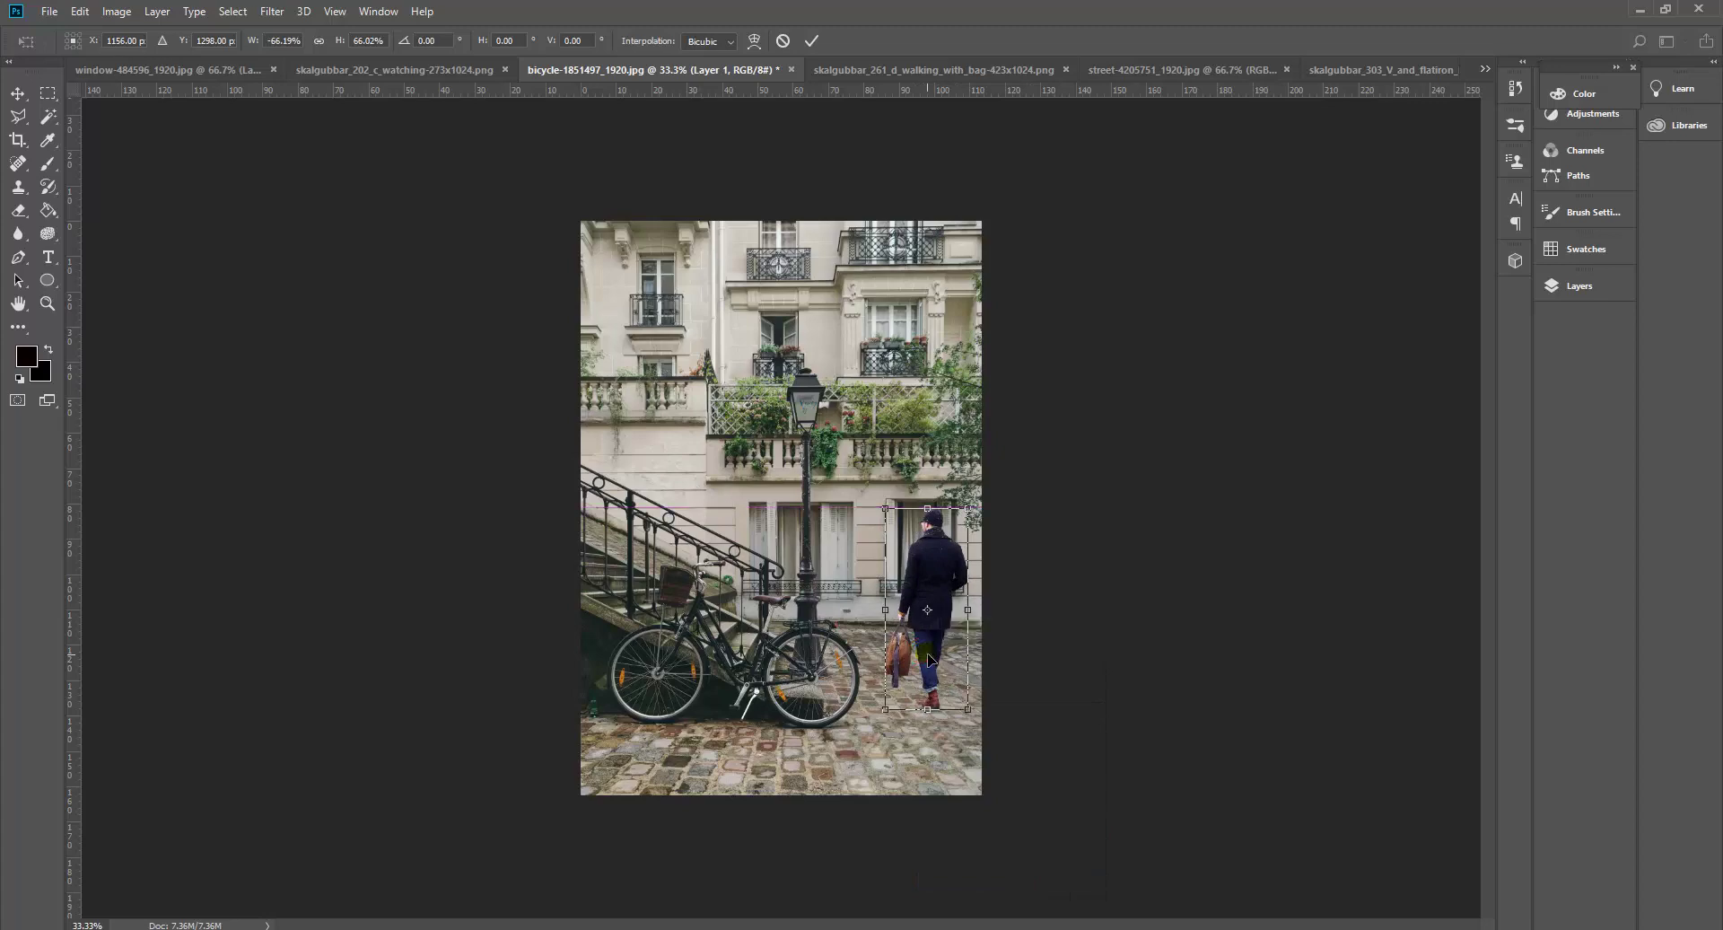
key(Return)
key(m)
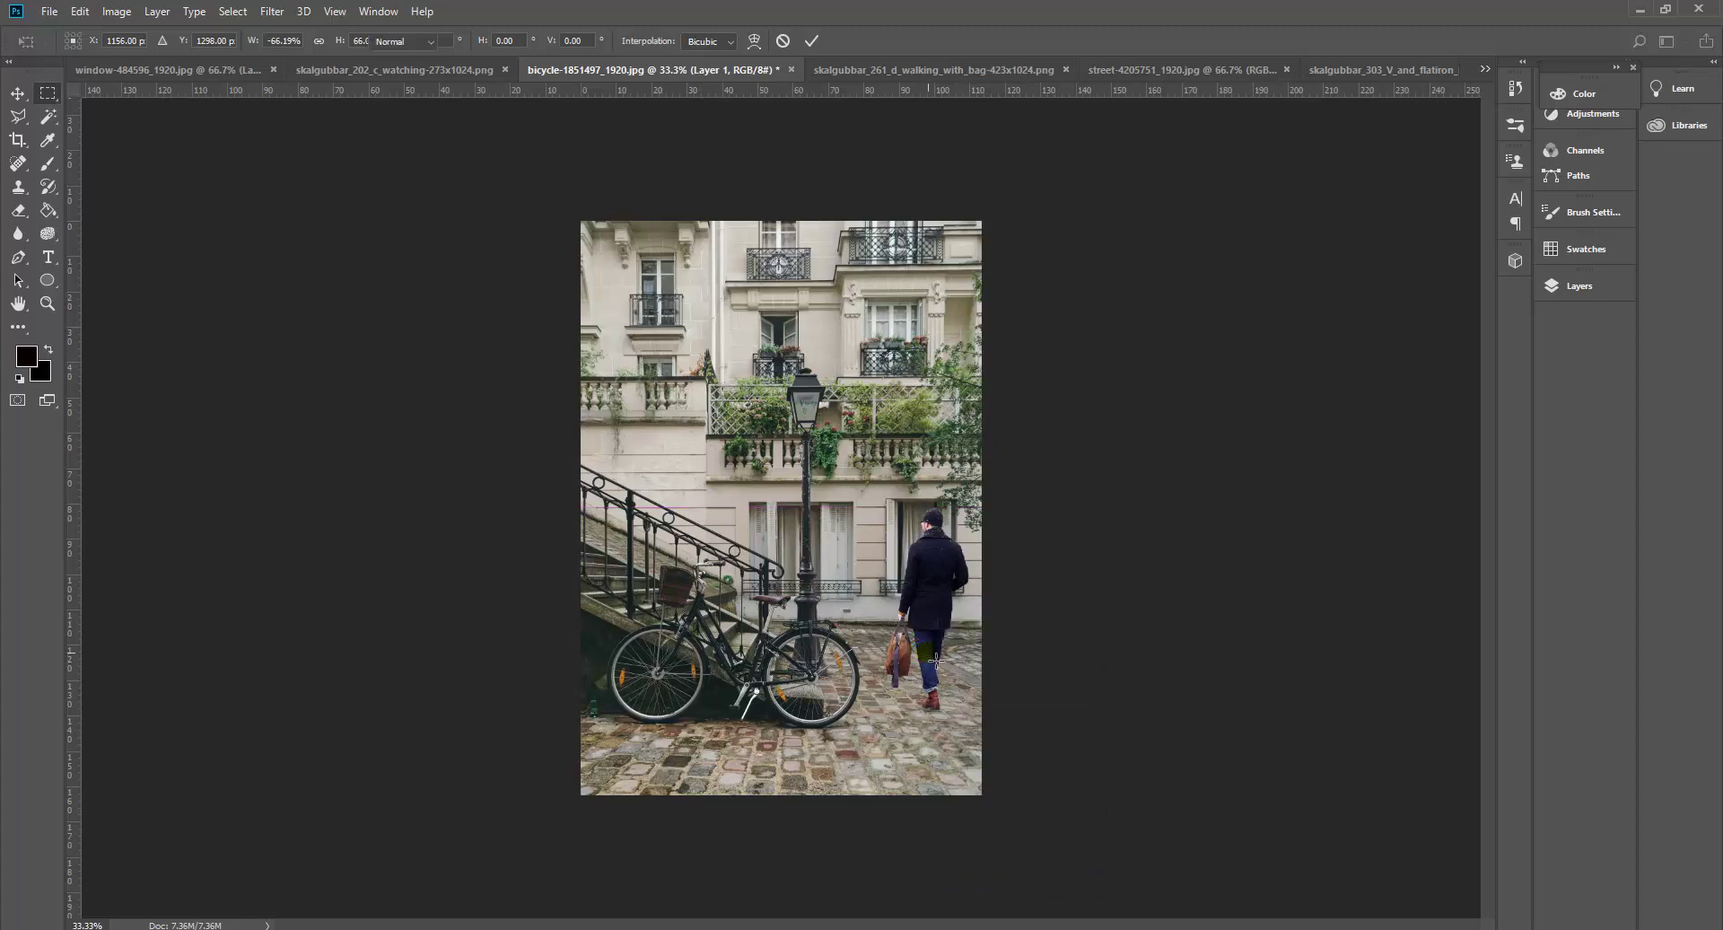
Show the layer list and examine how the walking man's brightness and colour compare with the surrounding street.
scroll(984, 732, up, 5)
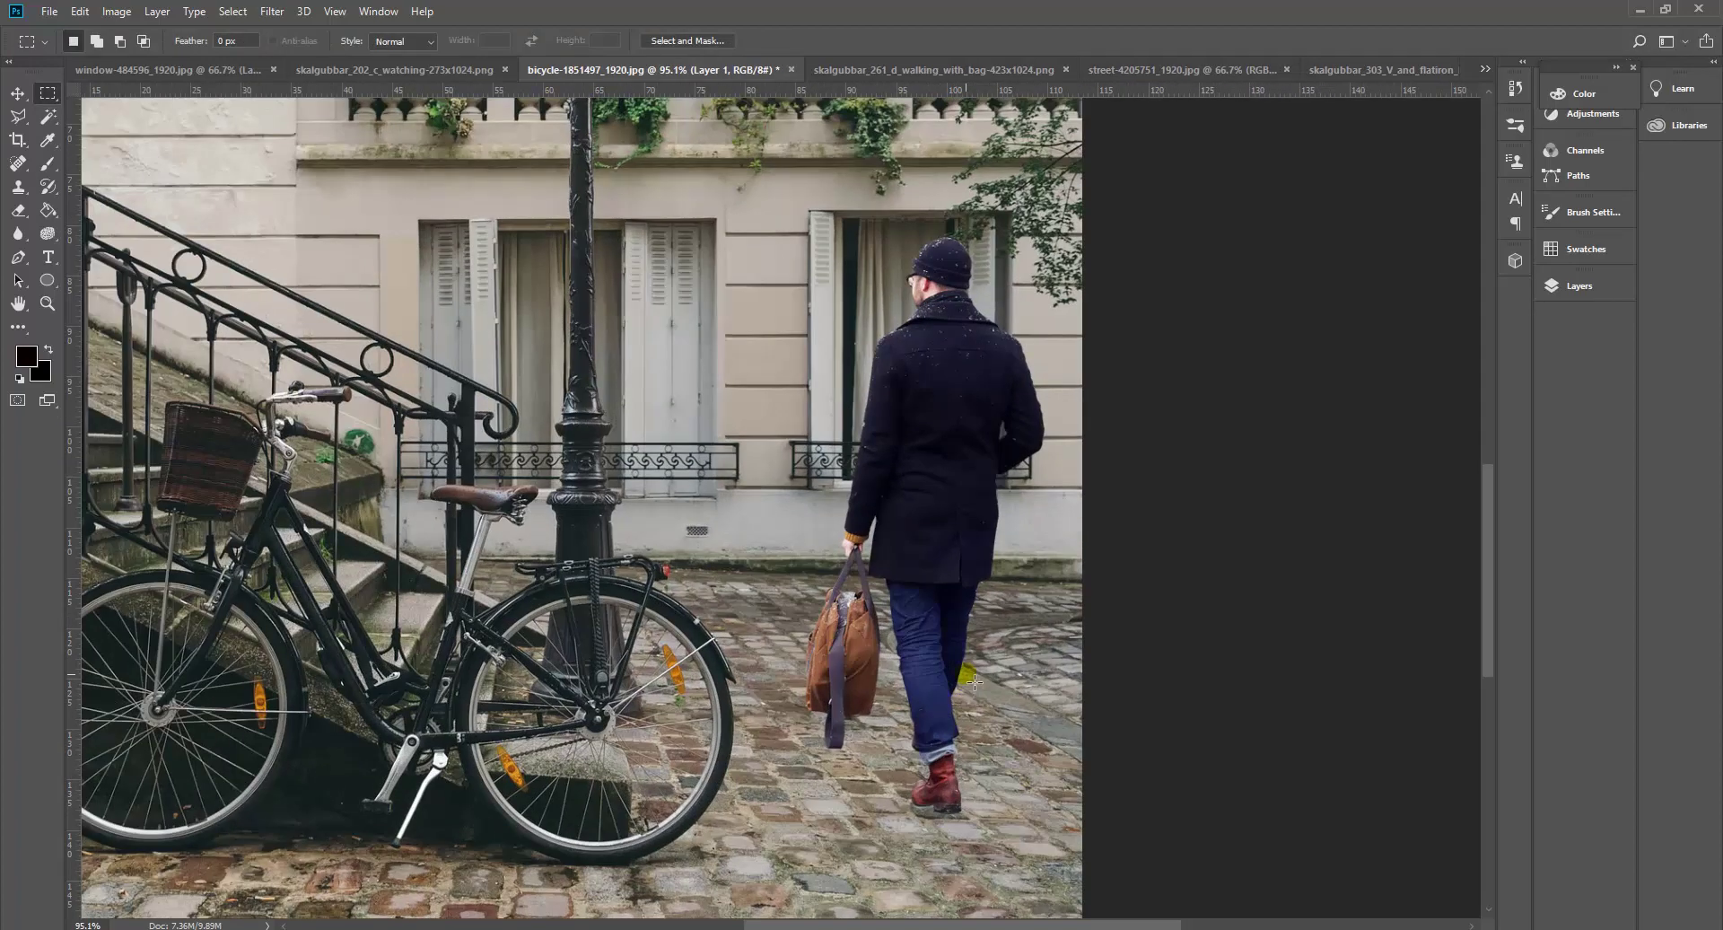
click(1557, 283)
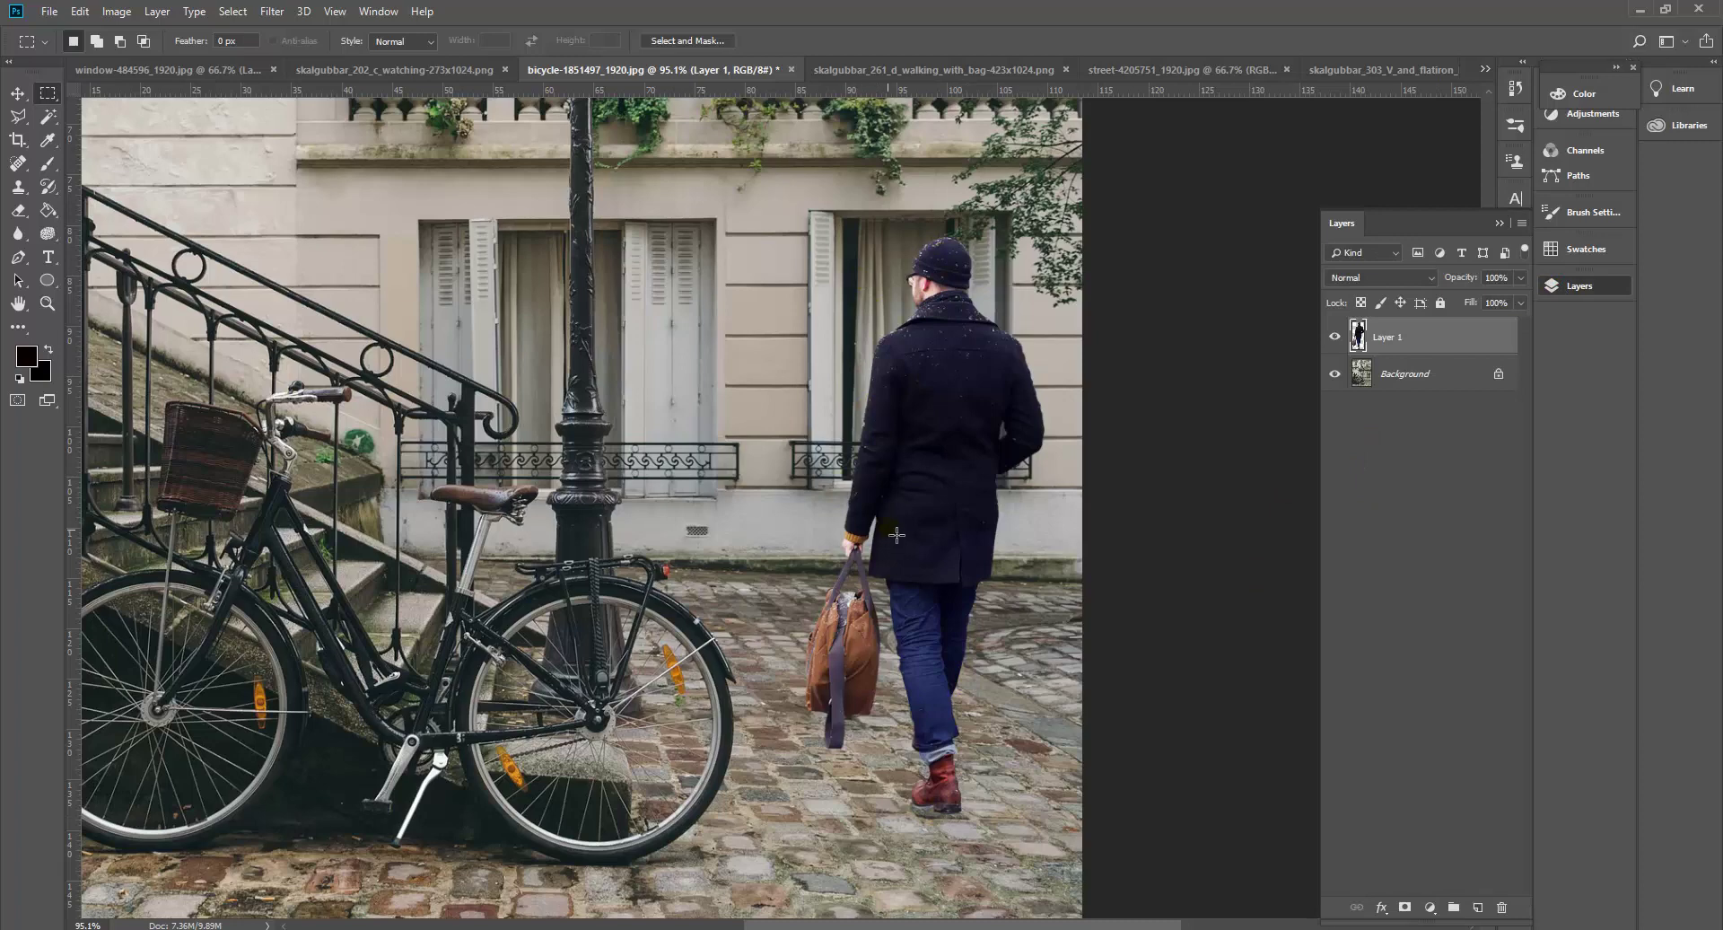
scroll(897, 535, down, 4)
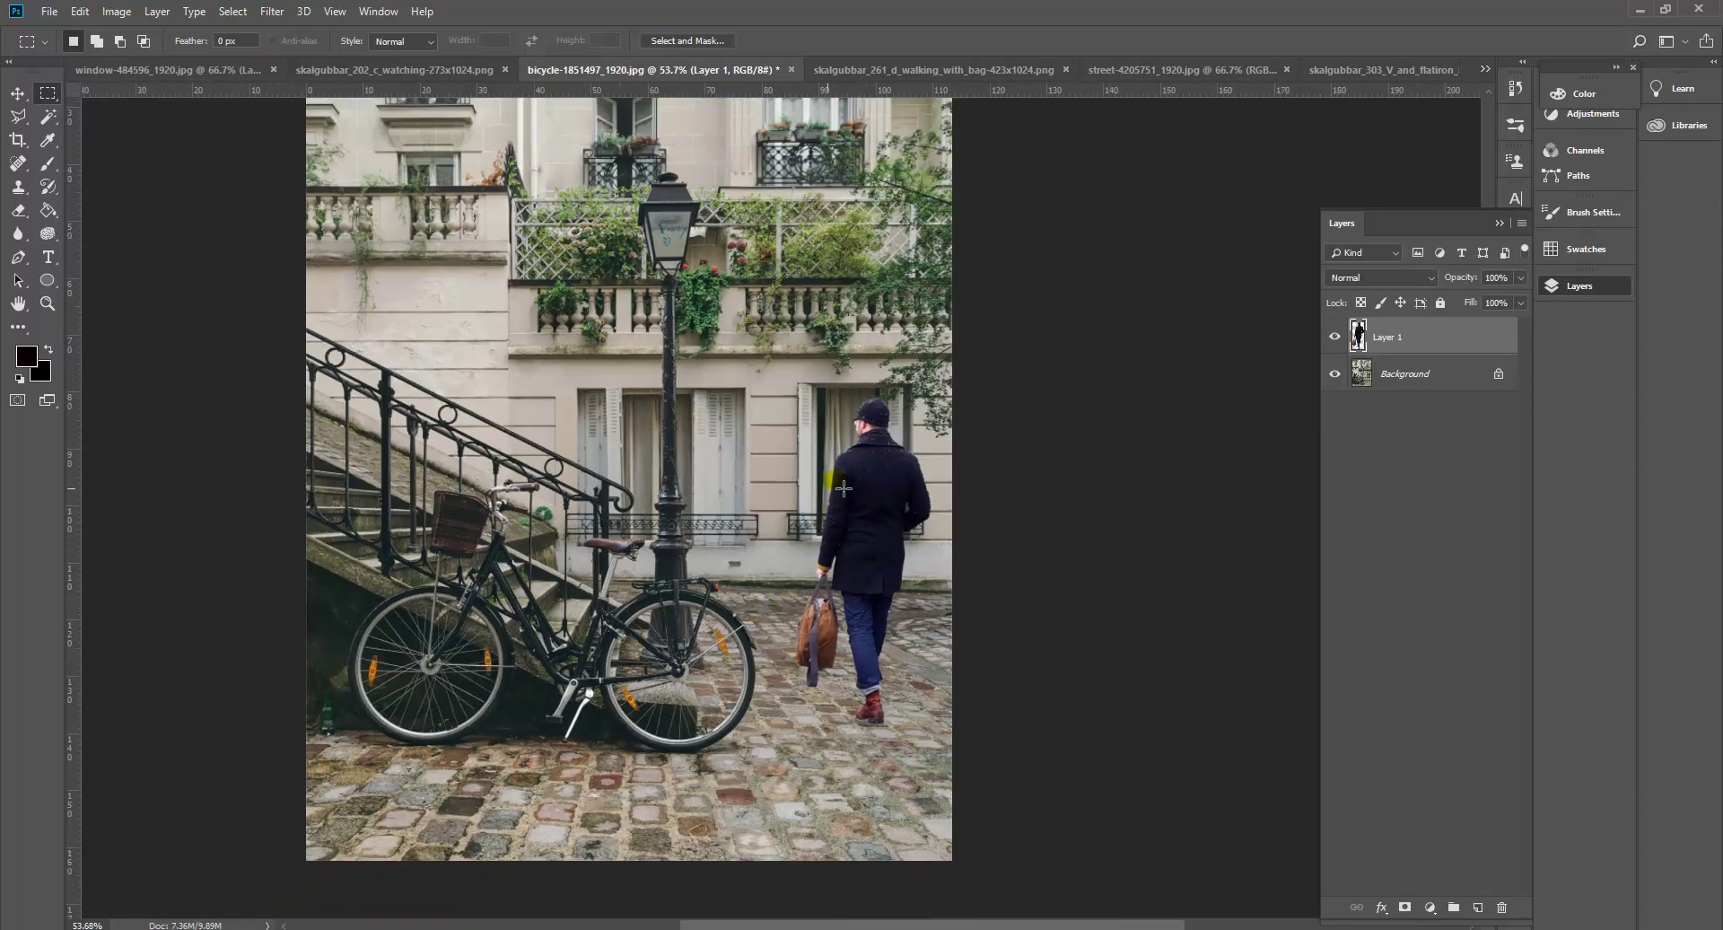
scroll(843, 487, up, 3)
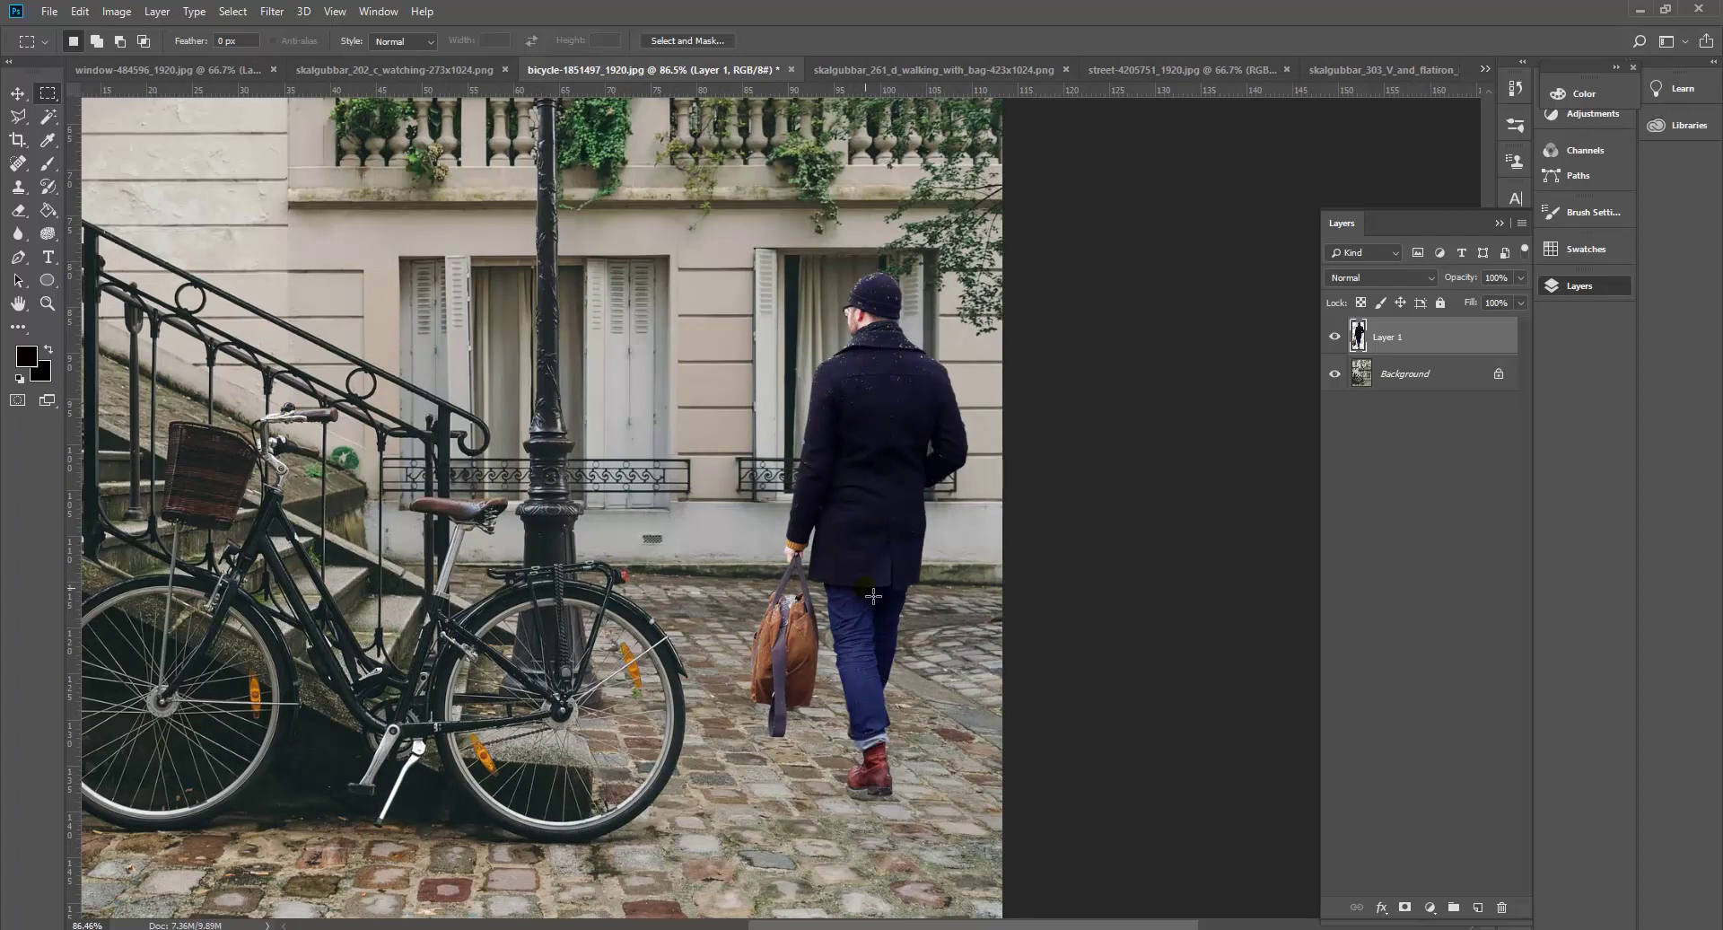
scroll(498, 639, down, 2)
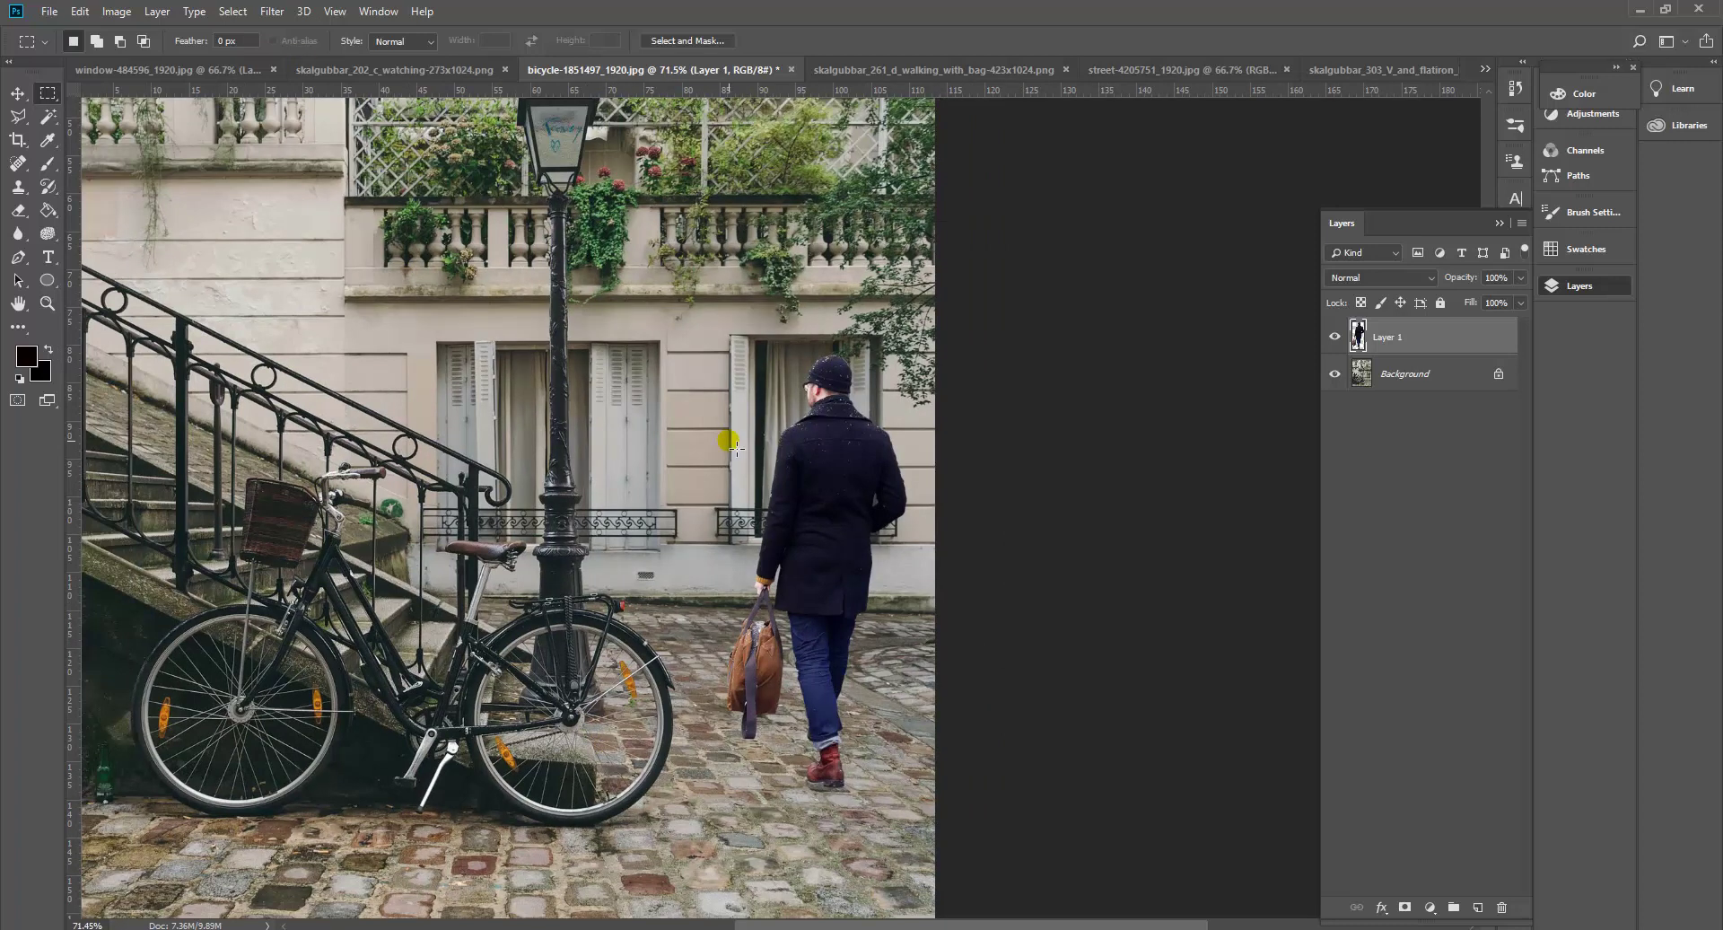
scroll(886, 749, up, 2)
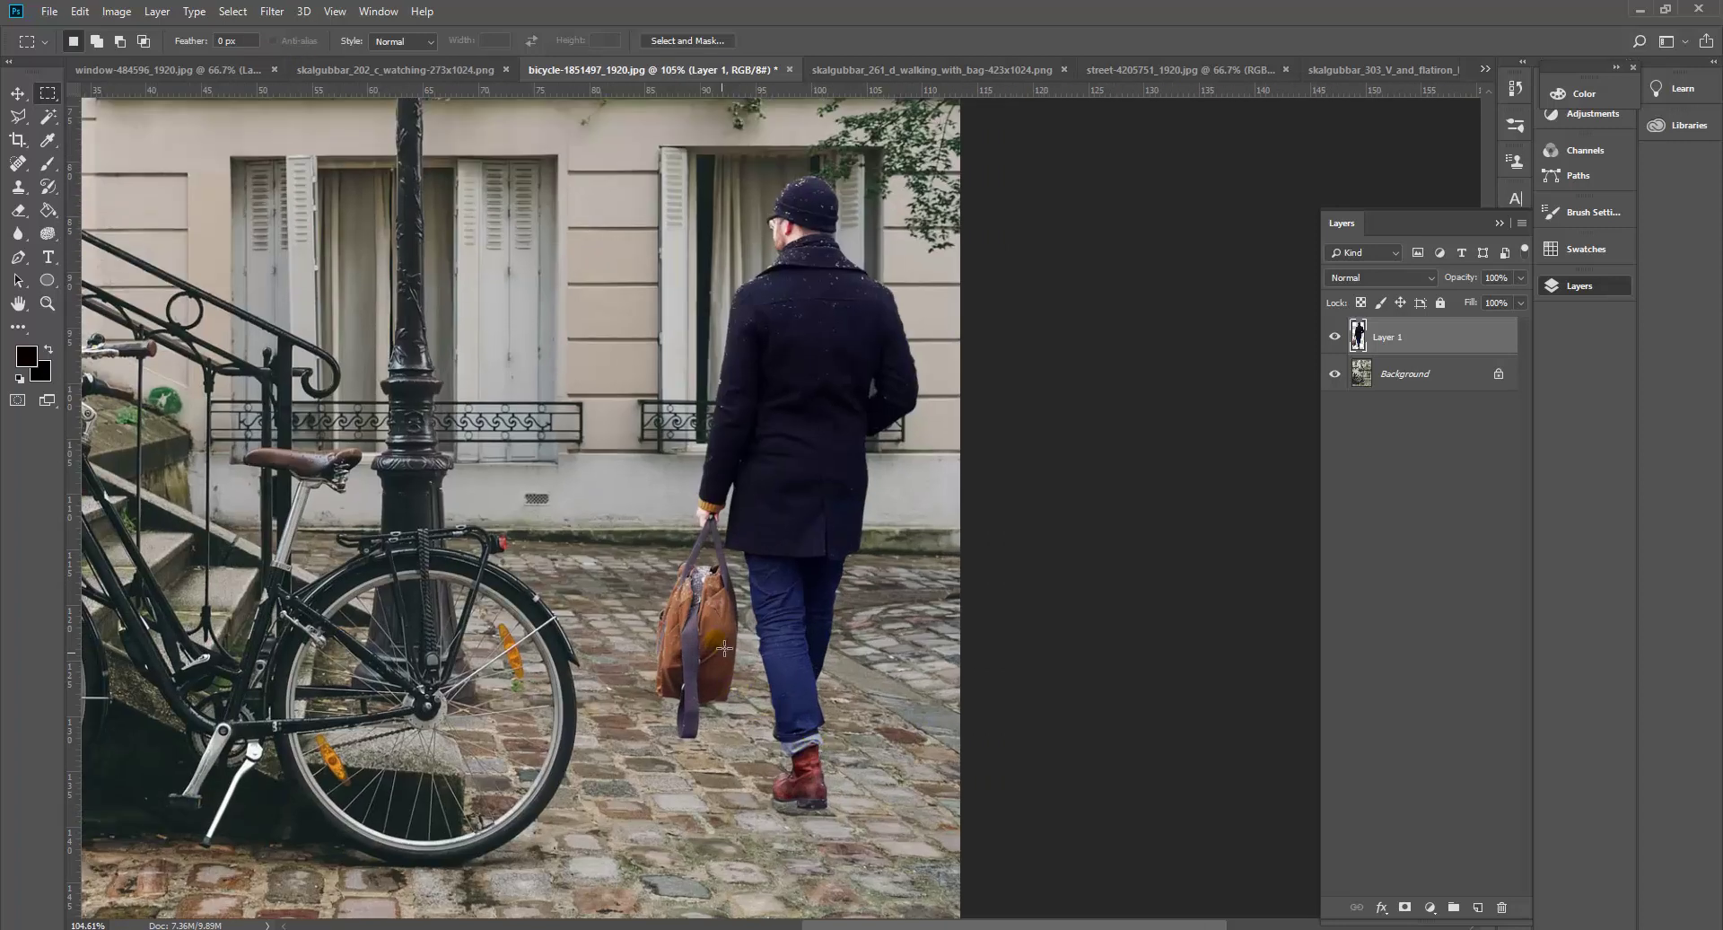
scroll(824, 662, down, 1)
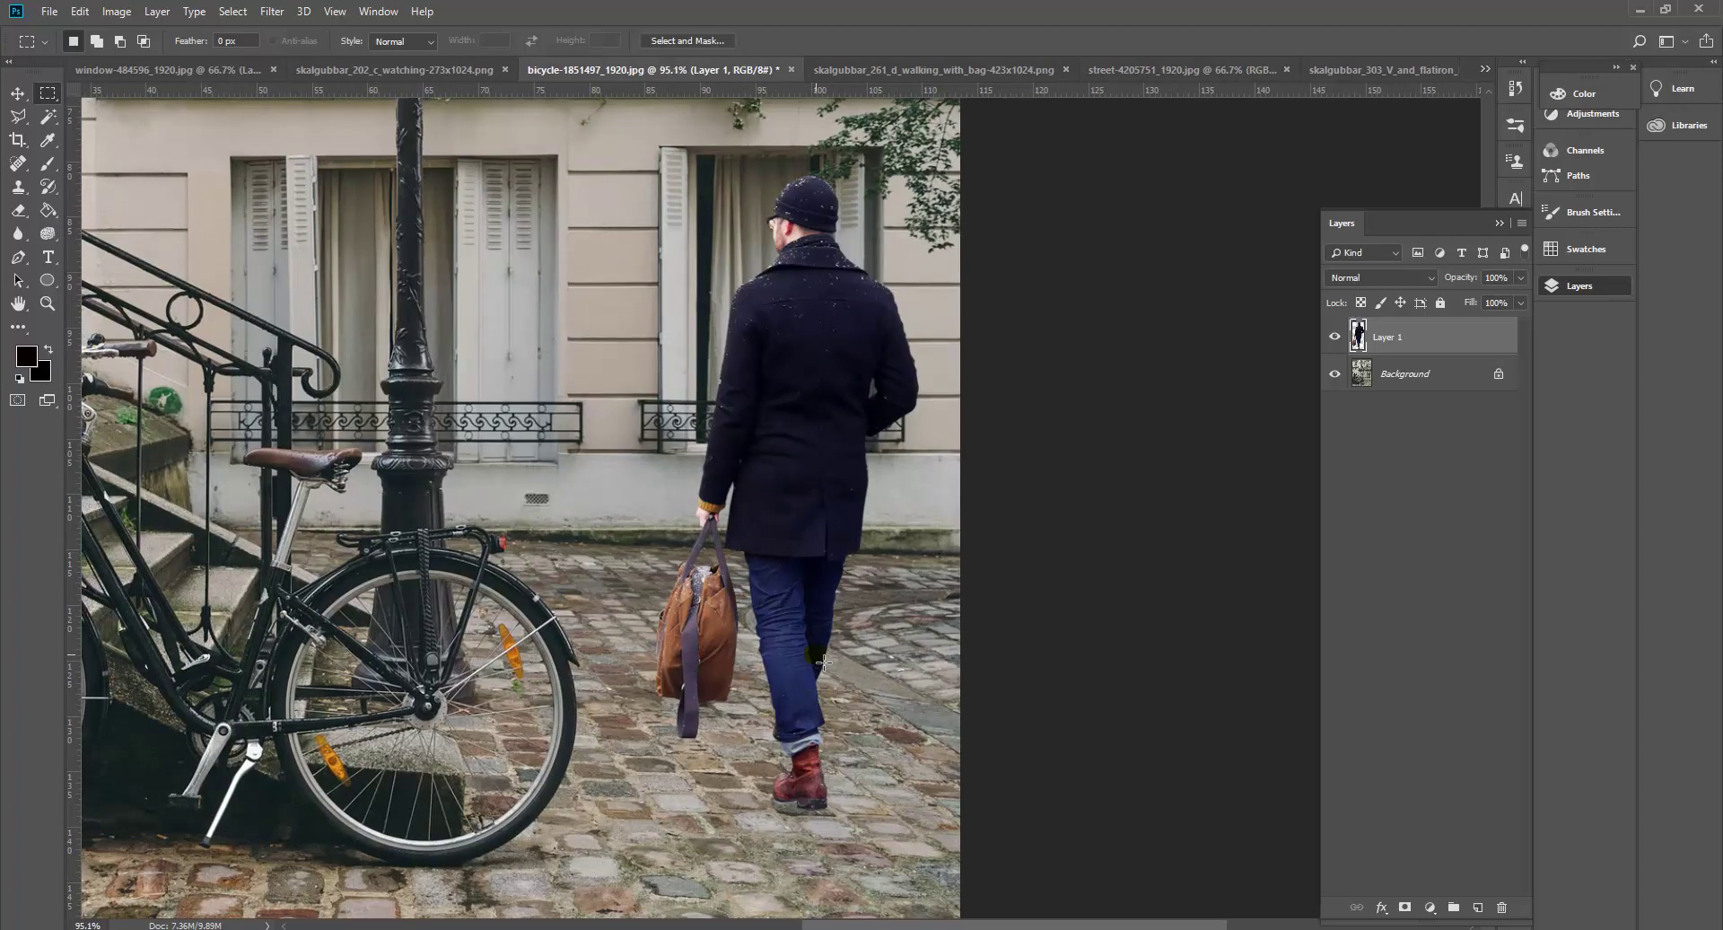
scroll(824, 662, down, 2)
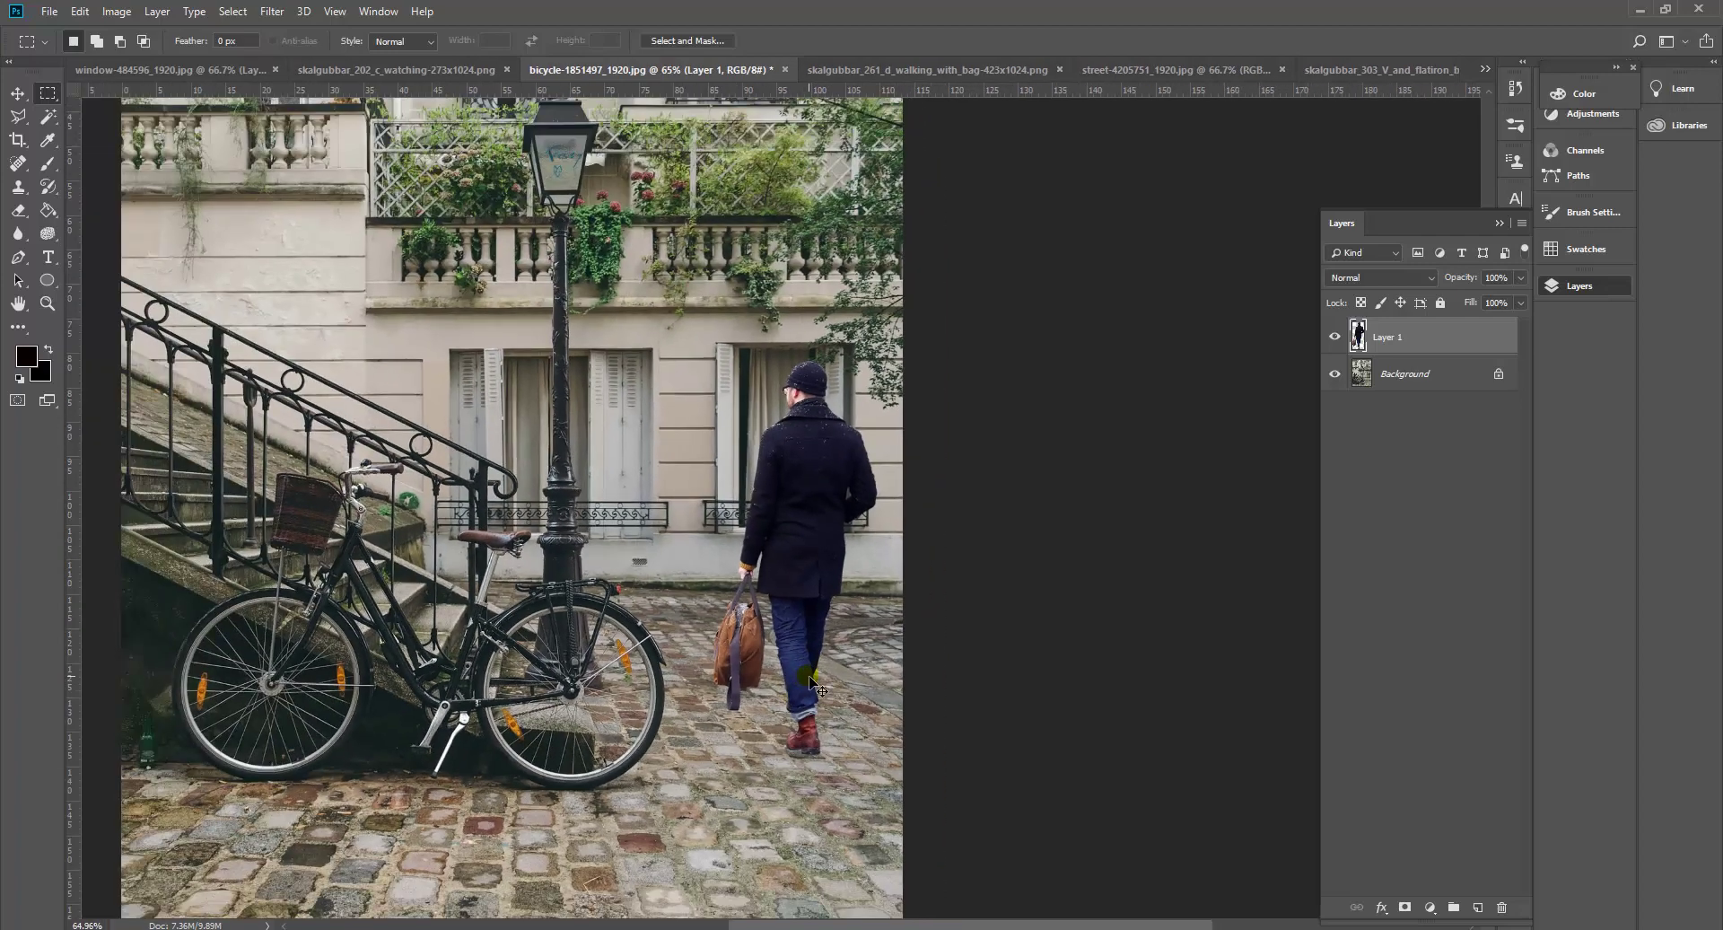
Darken the walking man's layer with Hue/Saturation by lowering Lightness to about -20.
key(ctrl+u)
drag(1376, 332, 1360, 330)
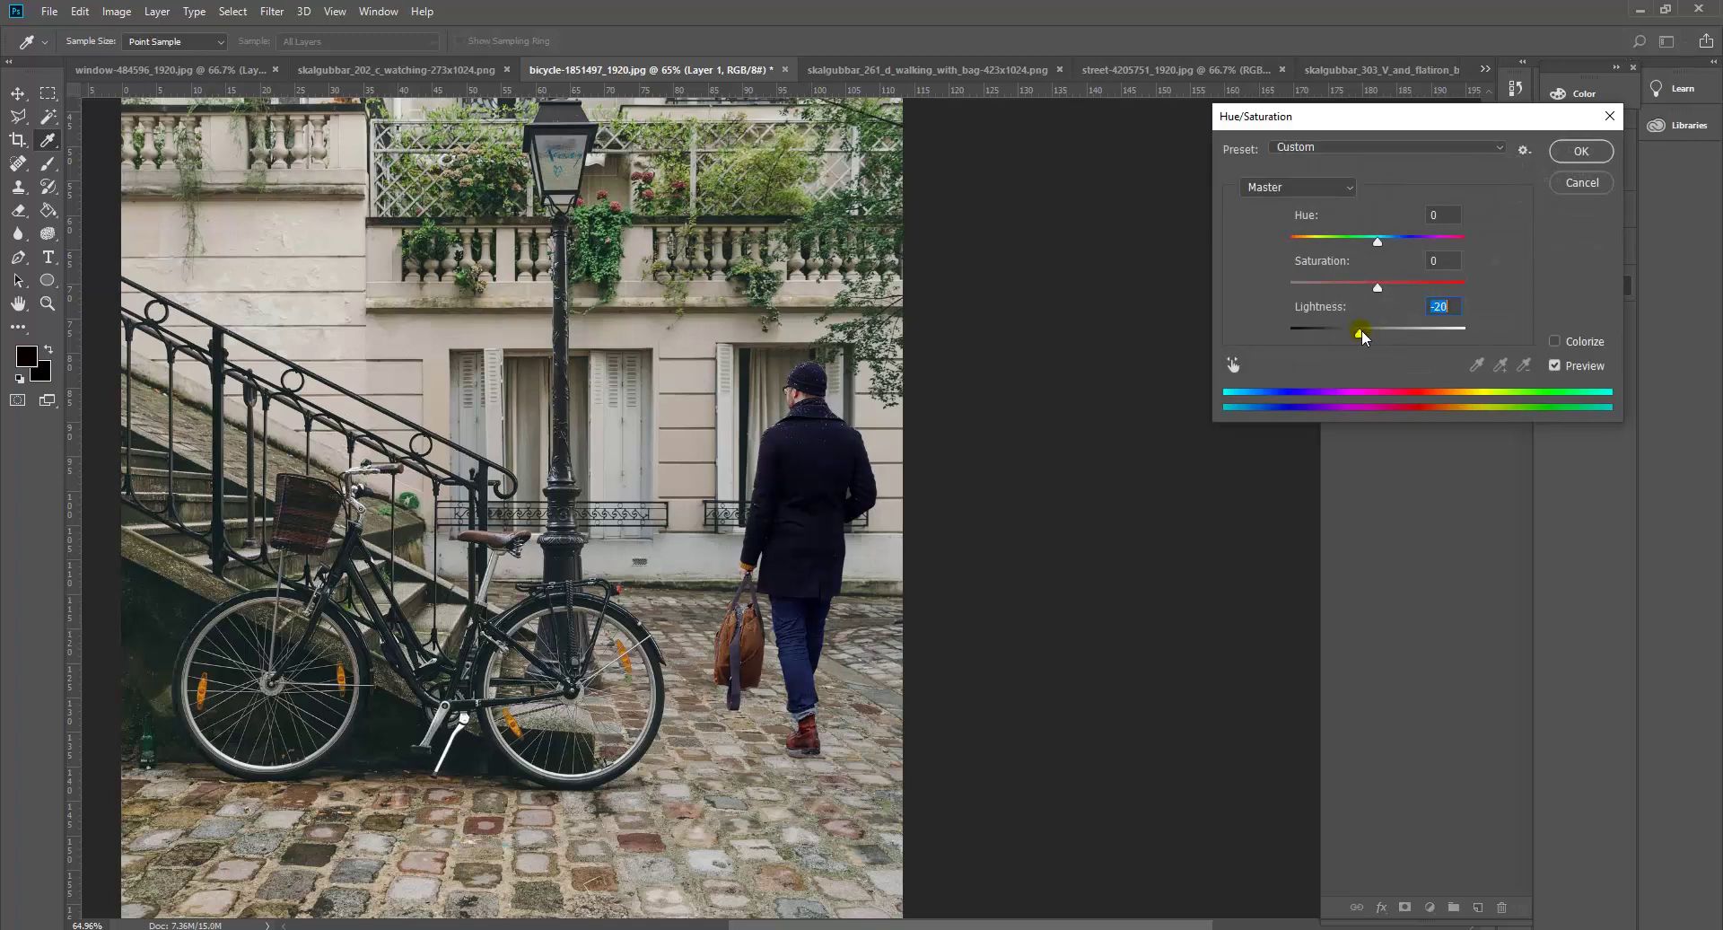
click(1599, 150)
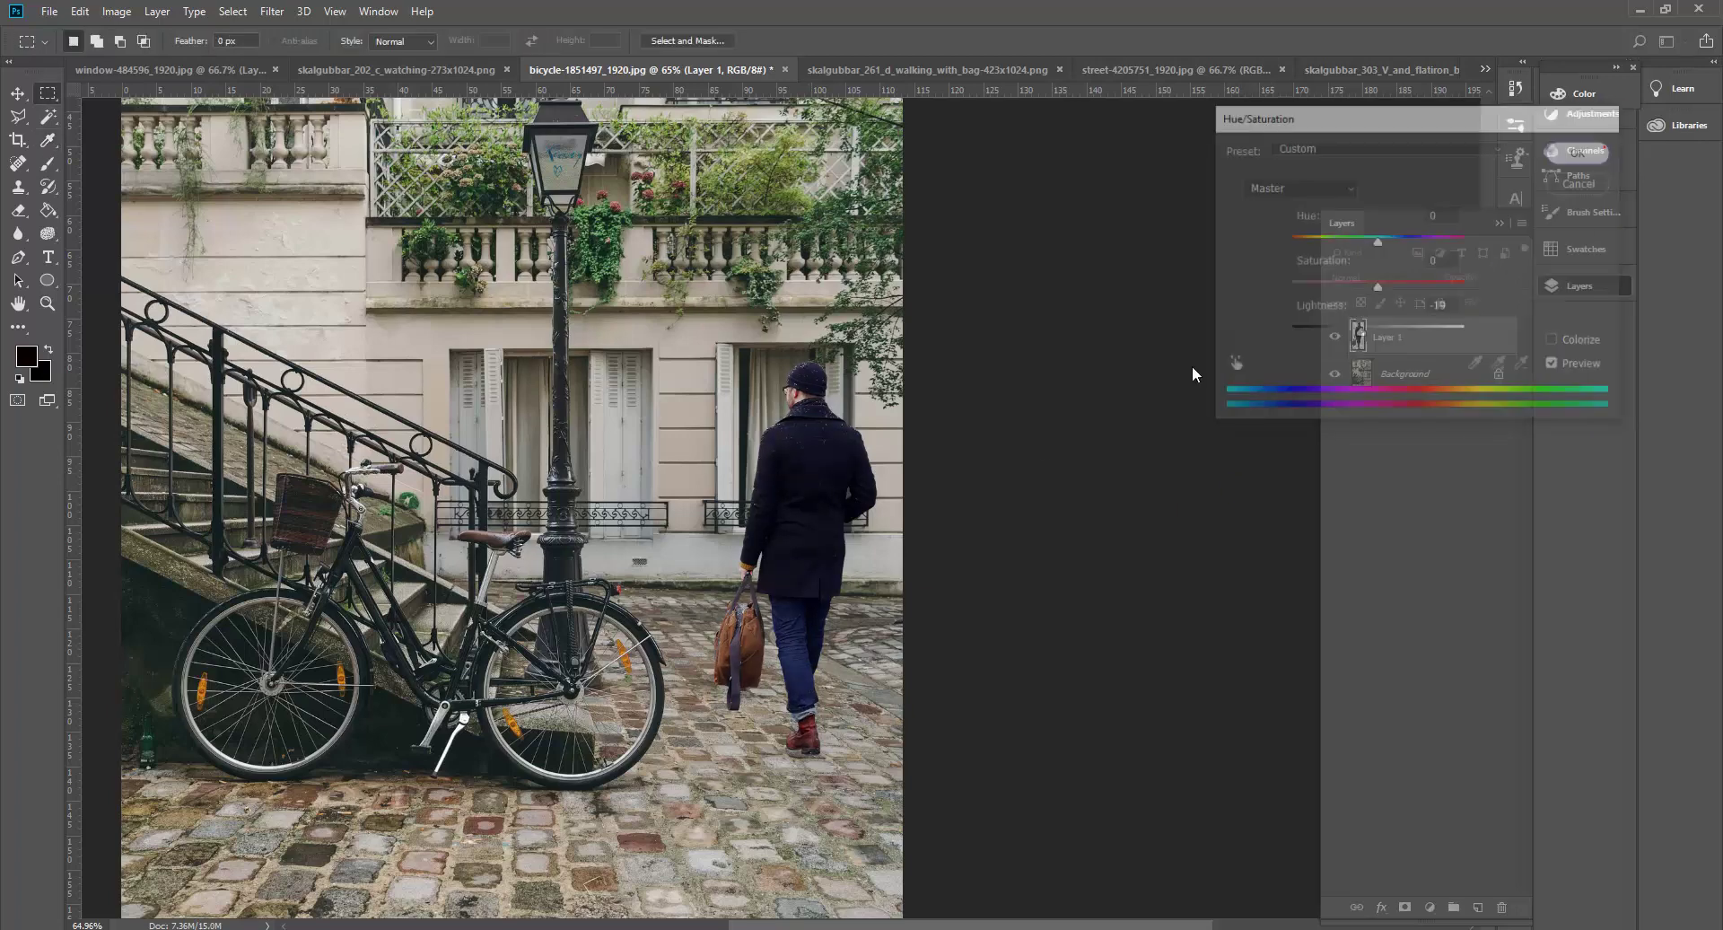
Darken the man's jeans, bag and boots using the Burn tool with its range on Shadows.
scroll(808, 700, up, 3)
click(47, 235)
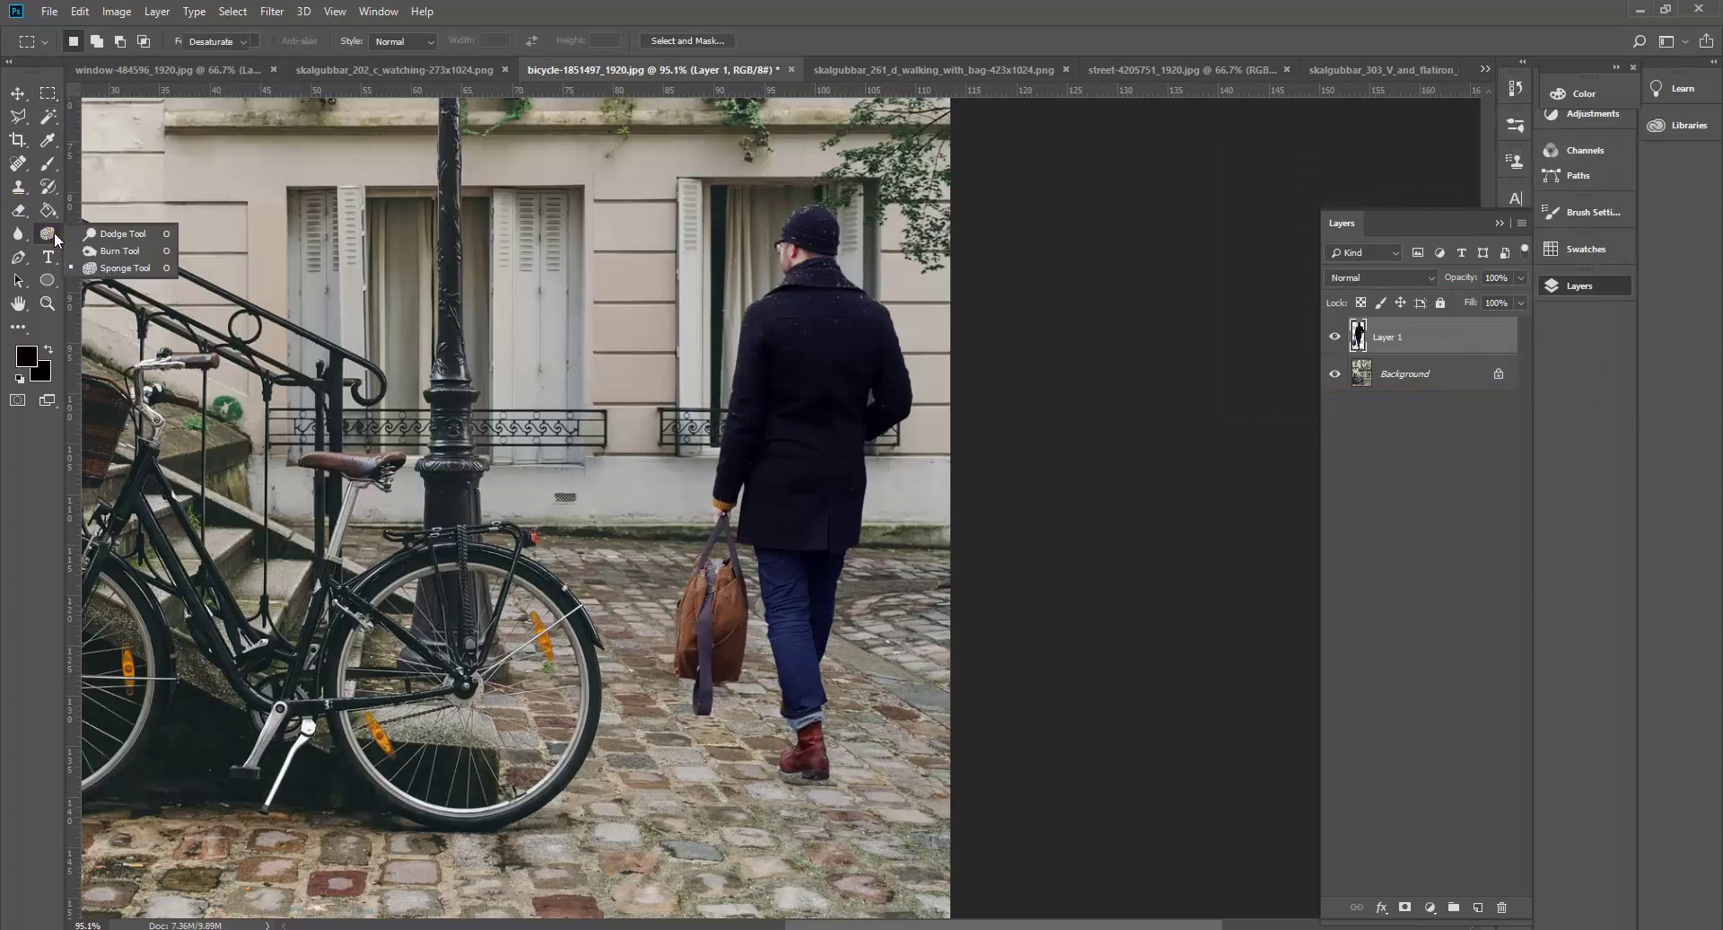
click(98, 250)
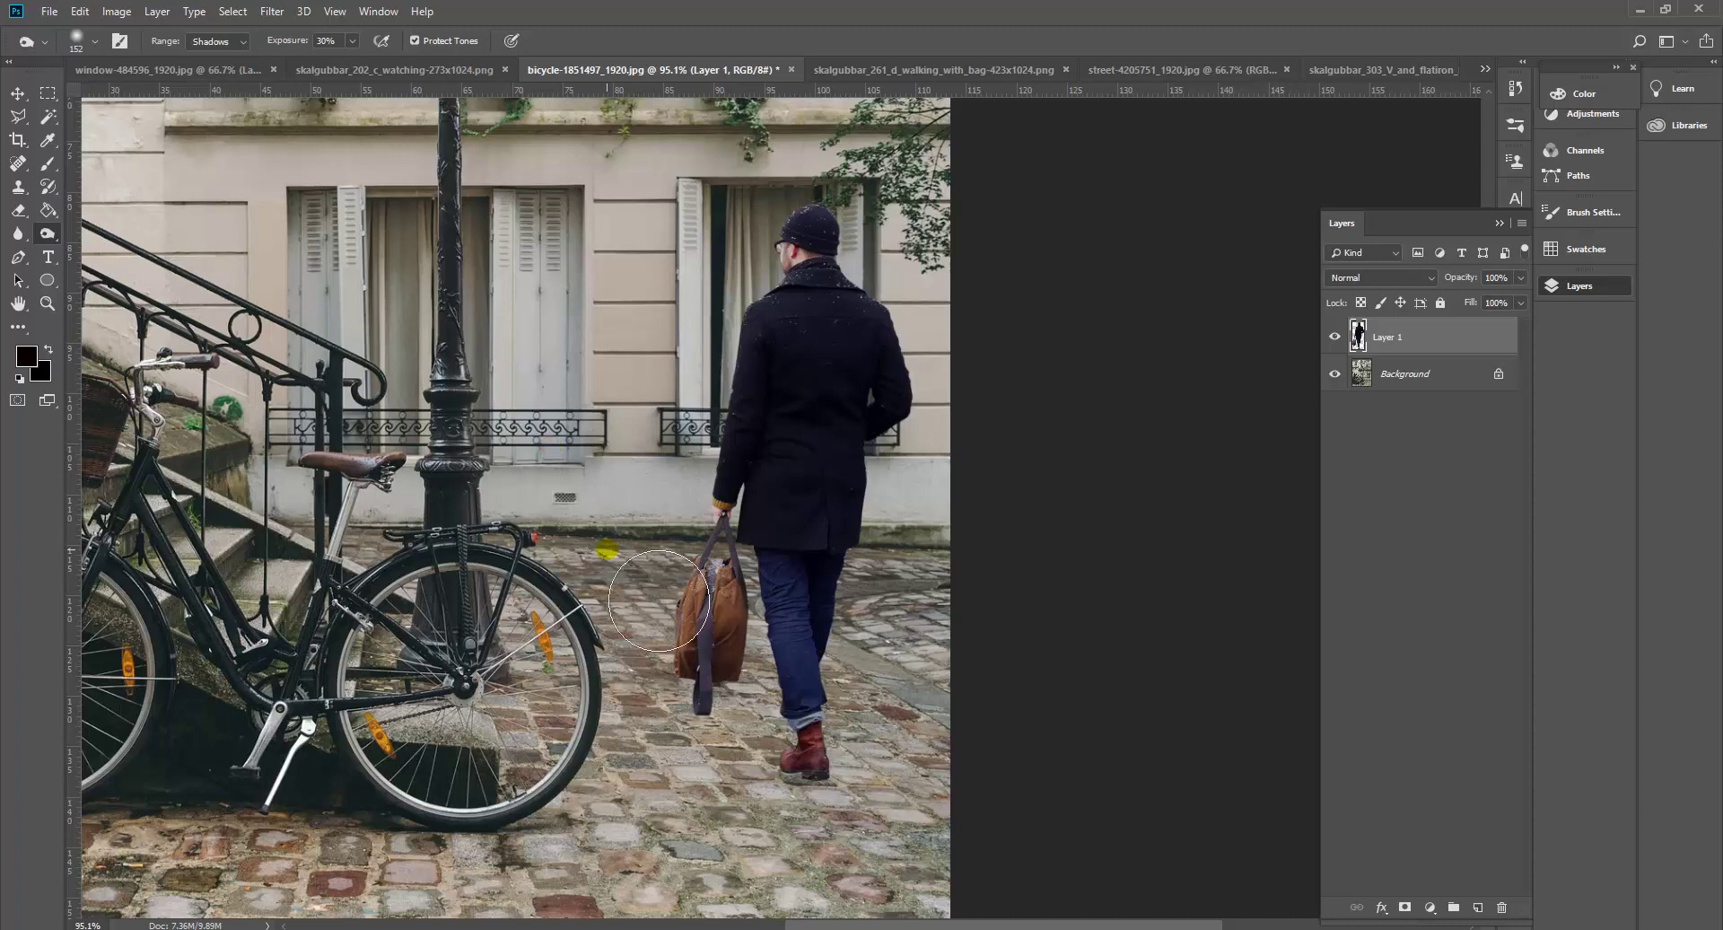
drag(777, 585, 835, 716)
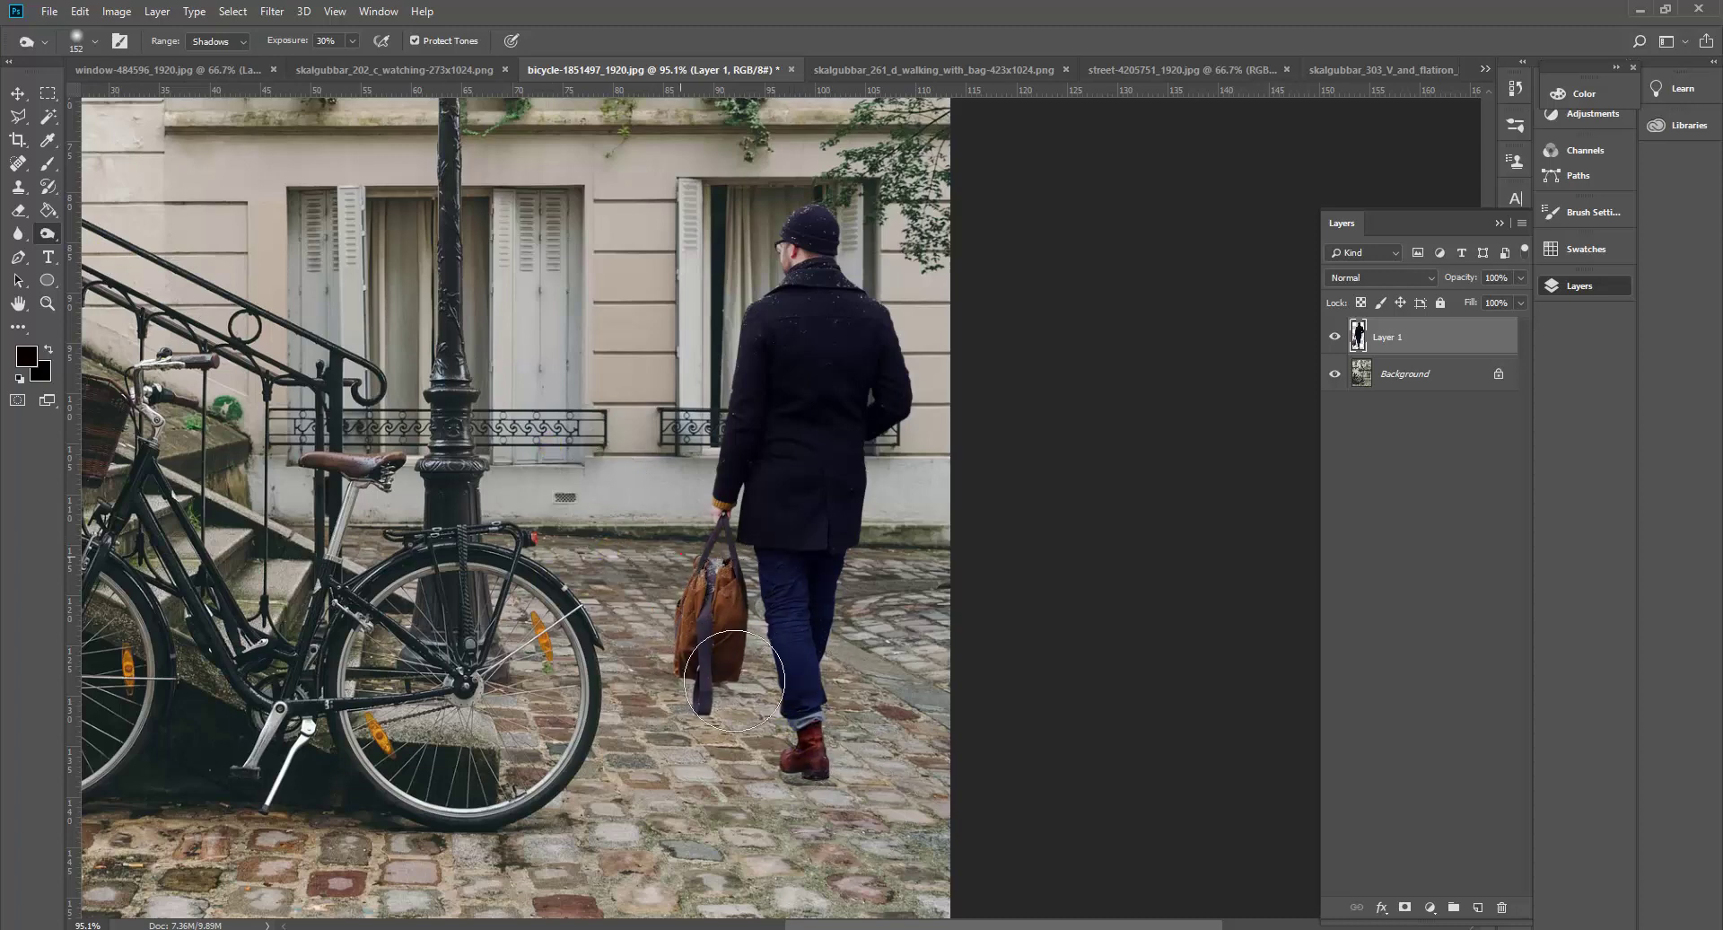
click(733, 644)
drag(791, 753, 838, 710)
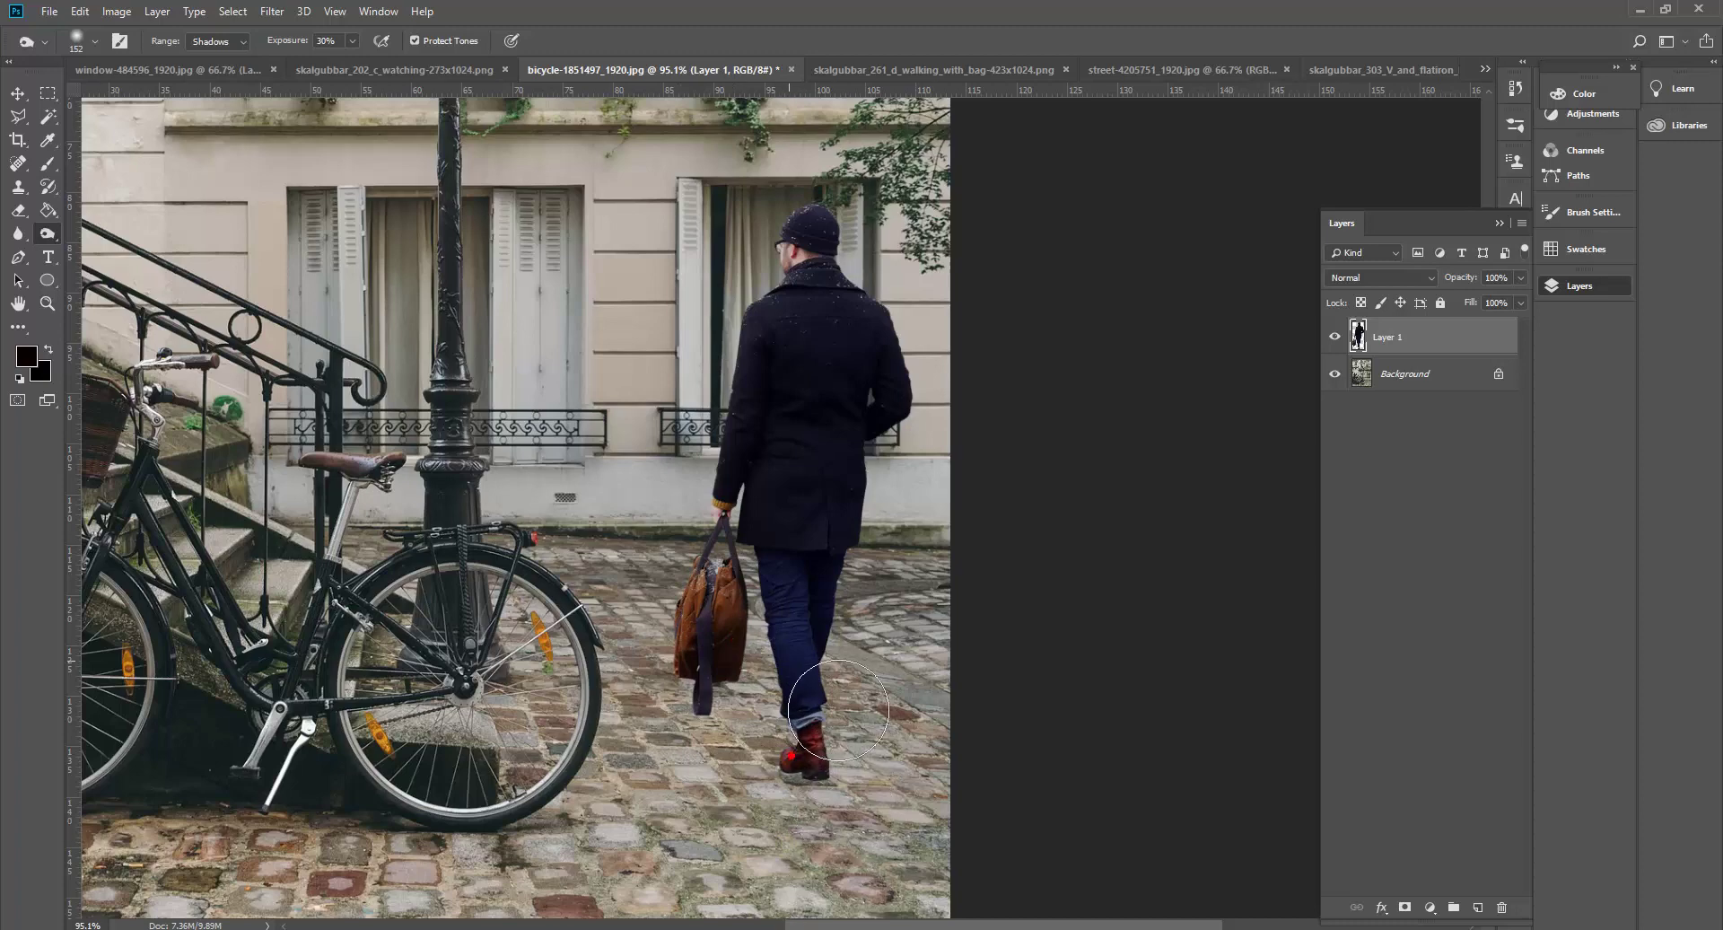
Tone down the colour of the man's boots and bag using the Sponge tool in Desaturate mode at 100% flow.
right_click(52, 238)
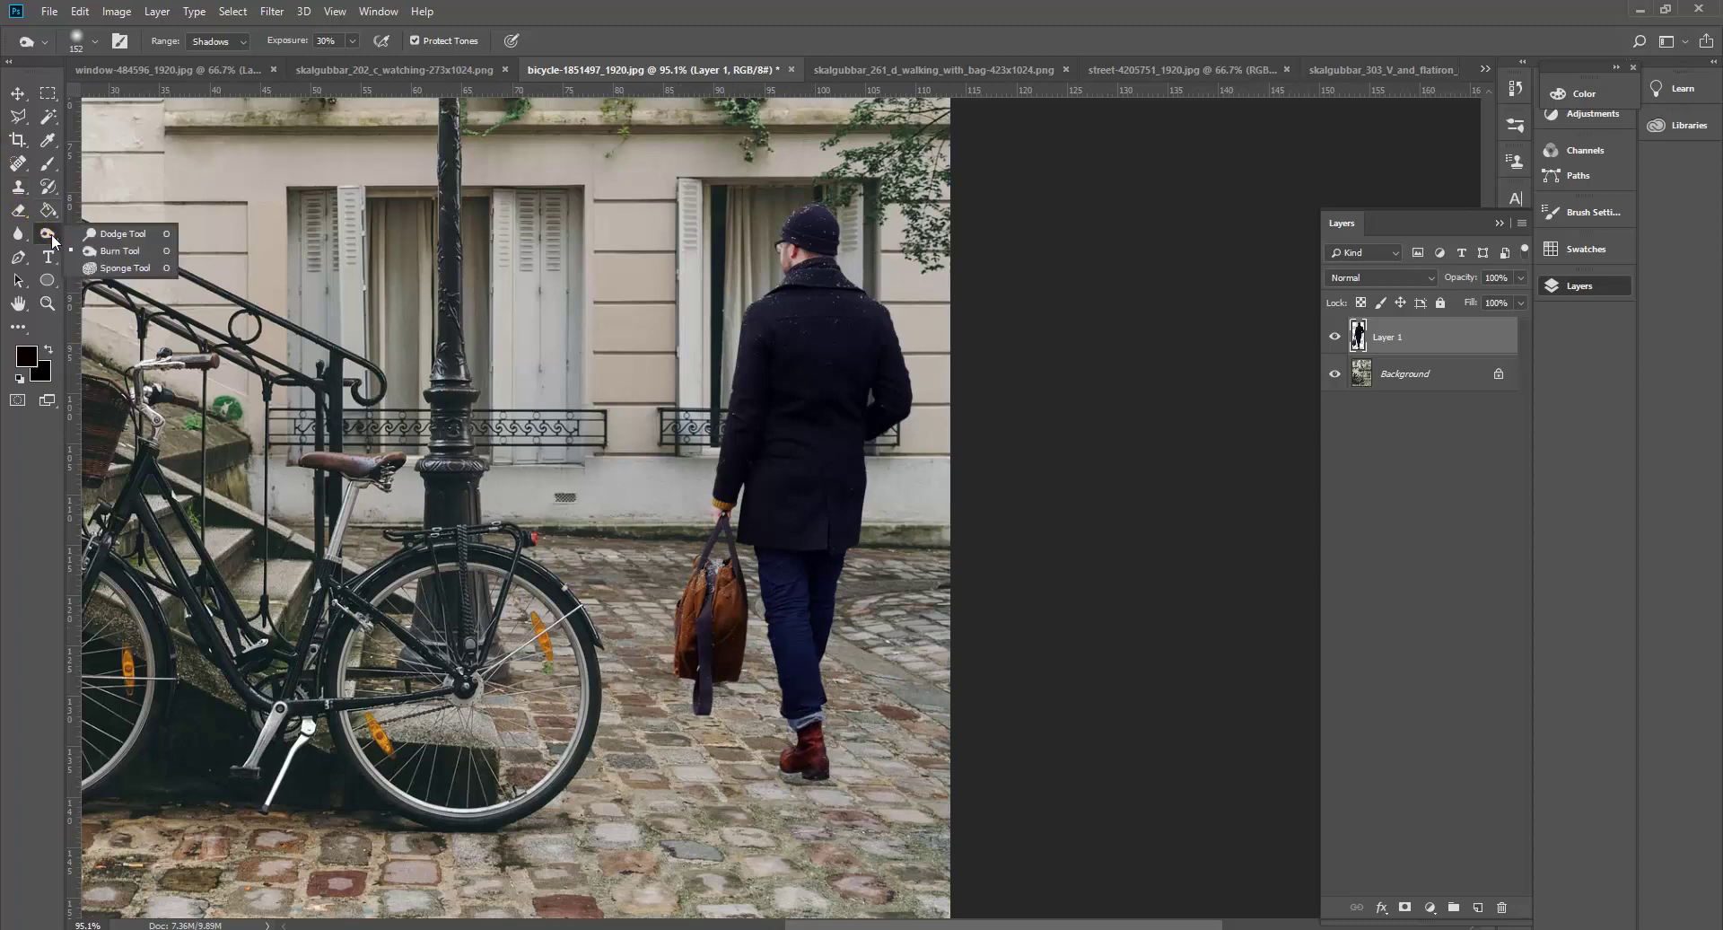
click(131, 268)
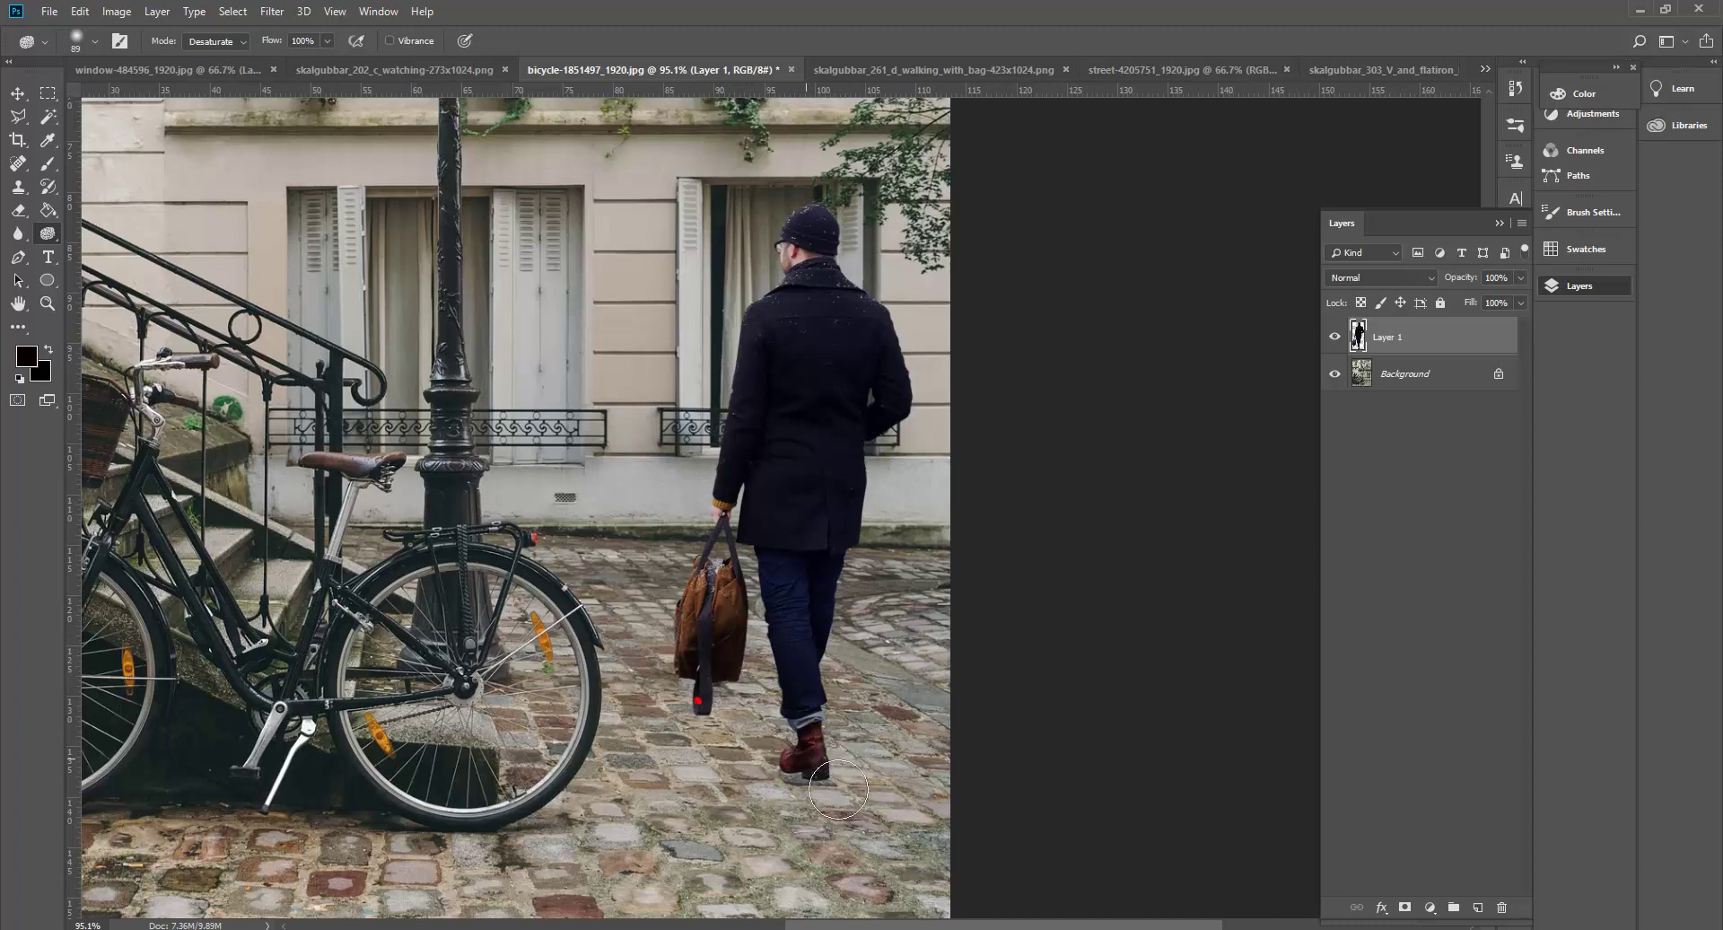
mouse_move(827, 786)
mouse_down()
mouse_move(860, 762)
mouse_move(809, 728)
mouse_up()
scroll(743, 749, down, 5)
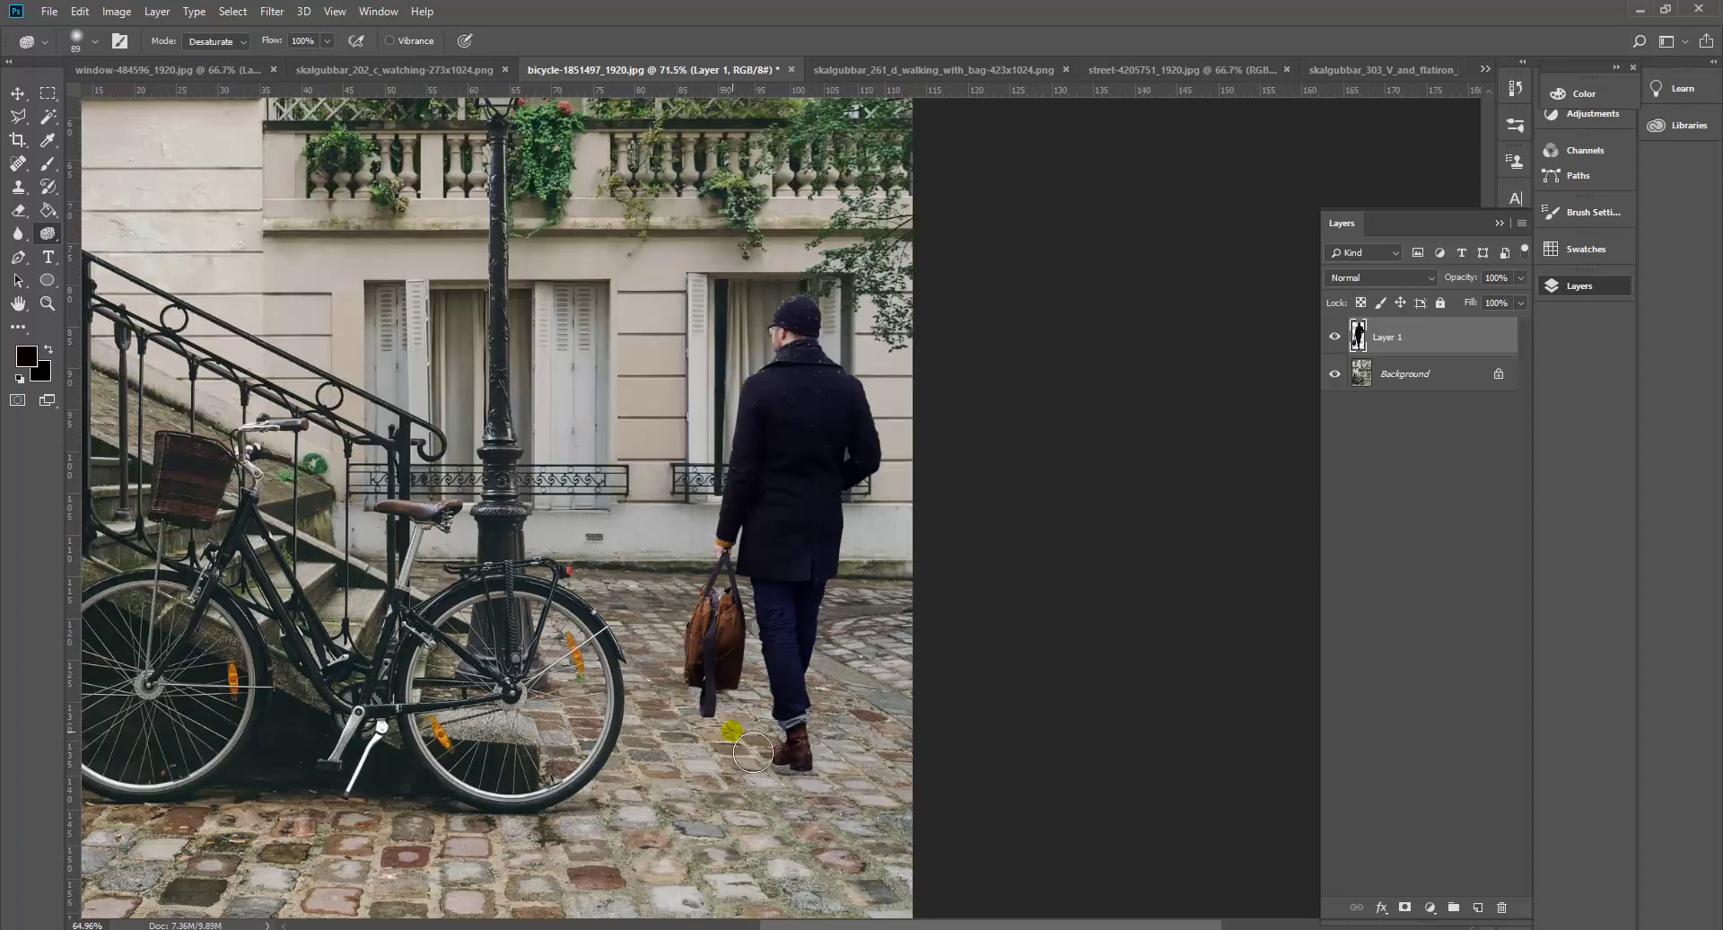
scroll(1012, 774, up, 3)
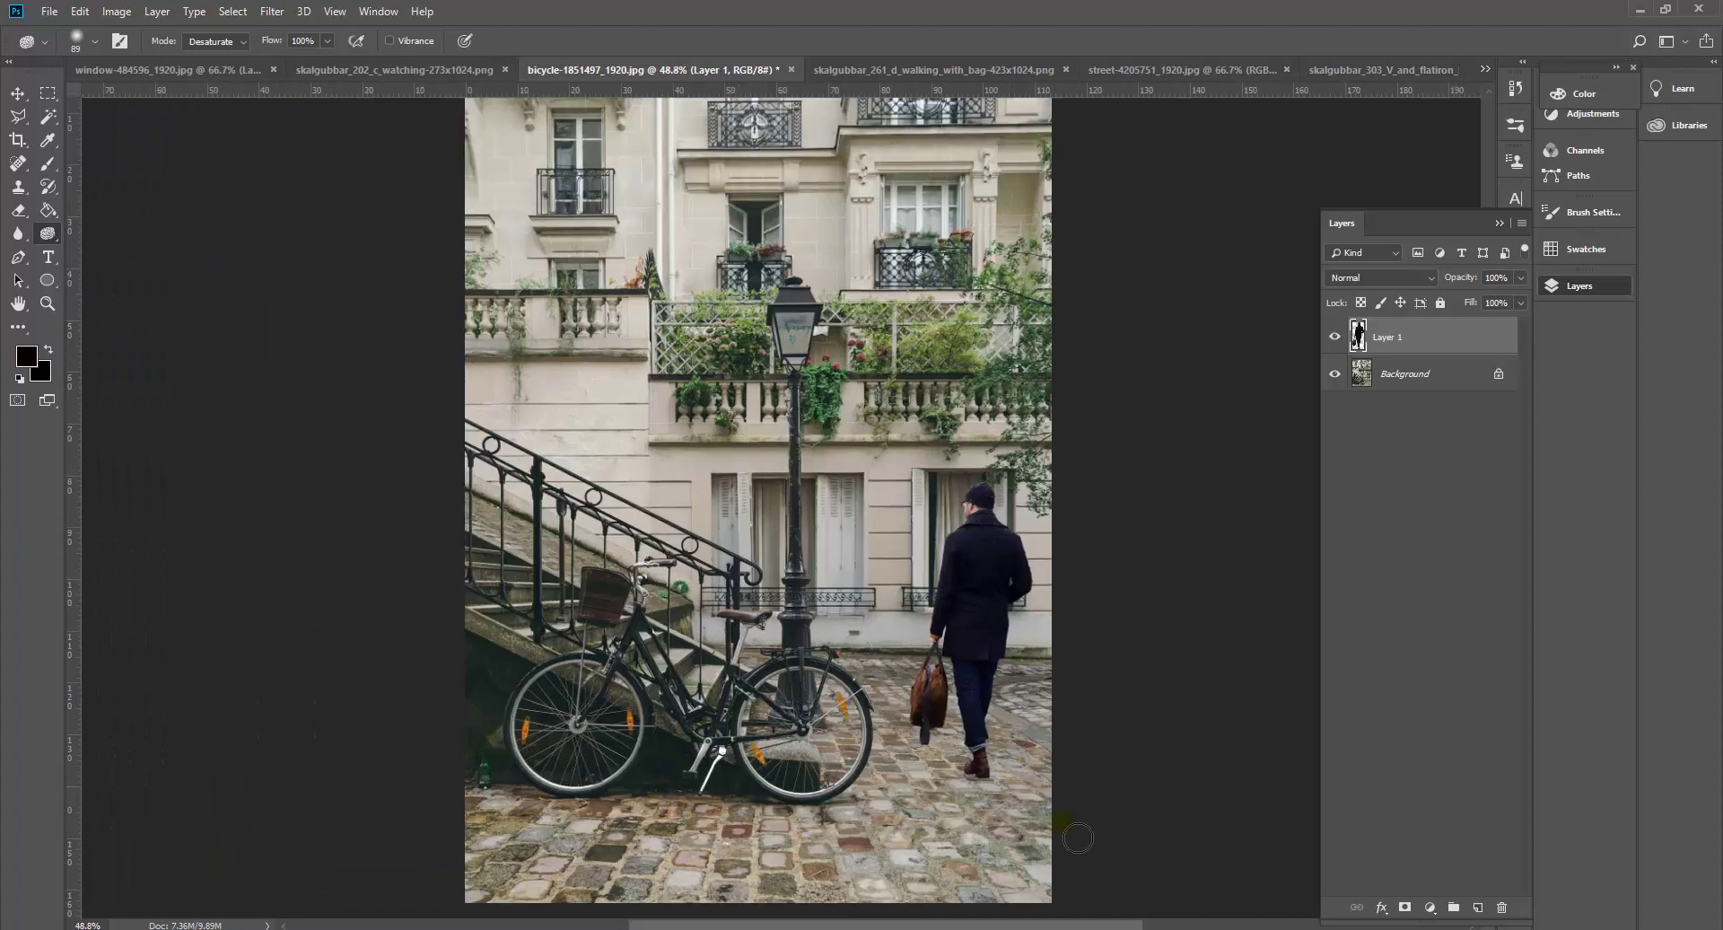
Add a new empty layer directly above the Background, beneath the walking man's layer.
scroll(1012, 774, up, 3)
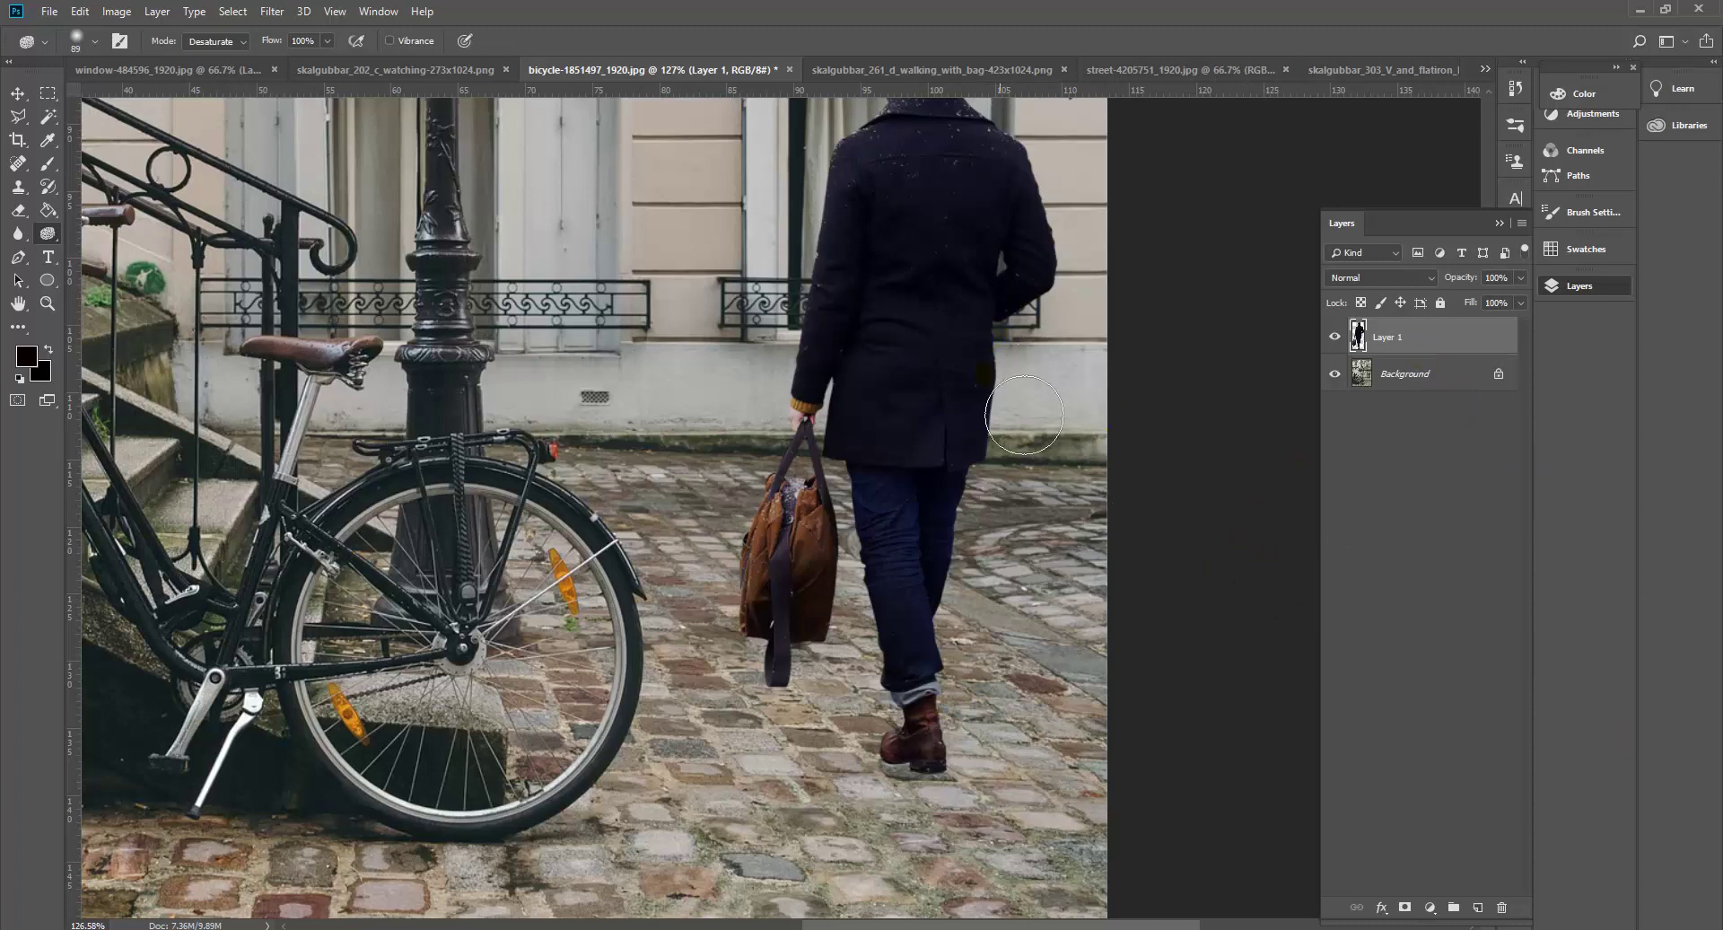
scroll(981, 423, up, 3)
scroll(1054, 557, down, 1)
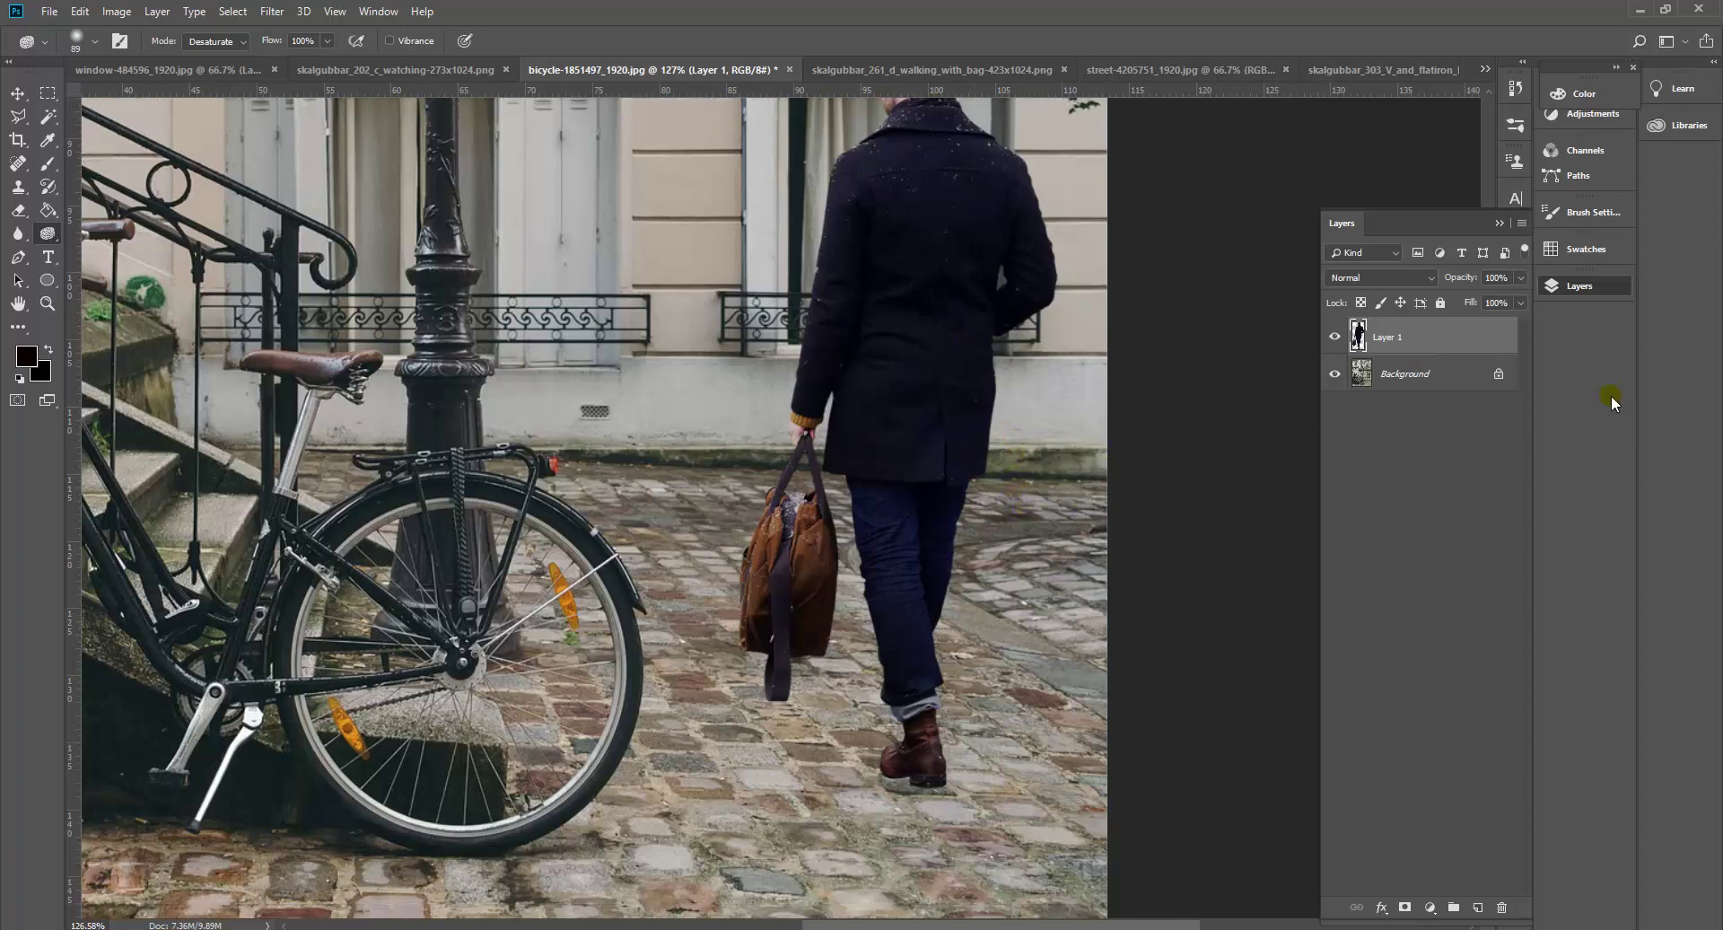
click(1419, 371)
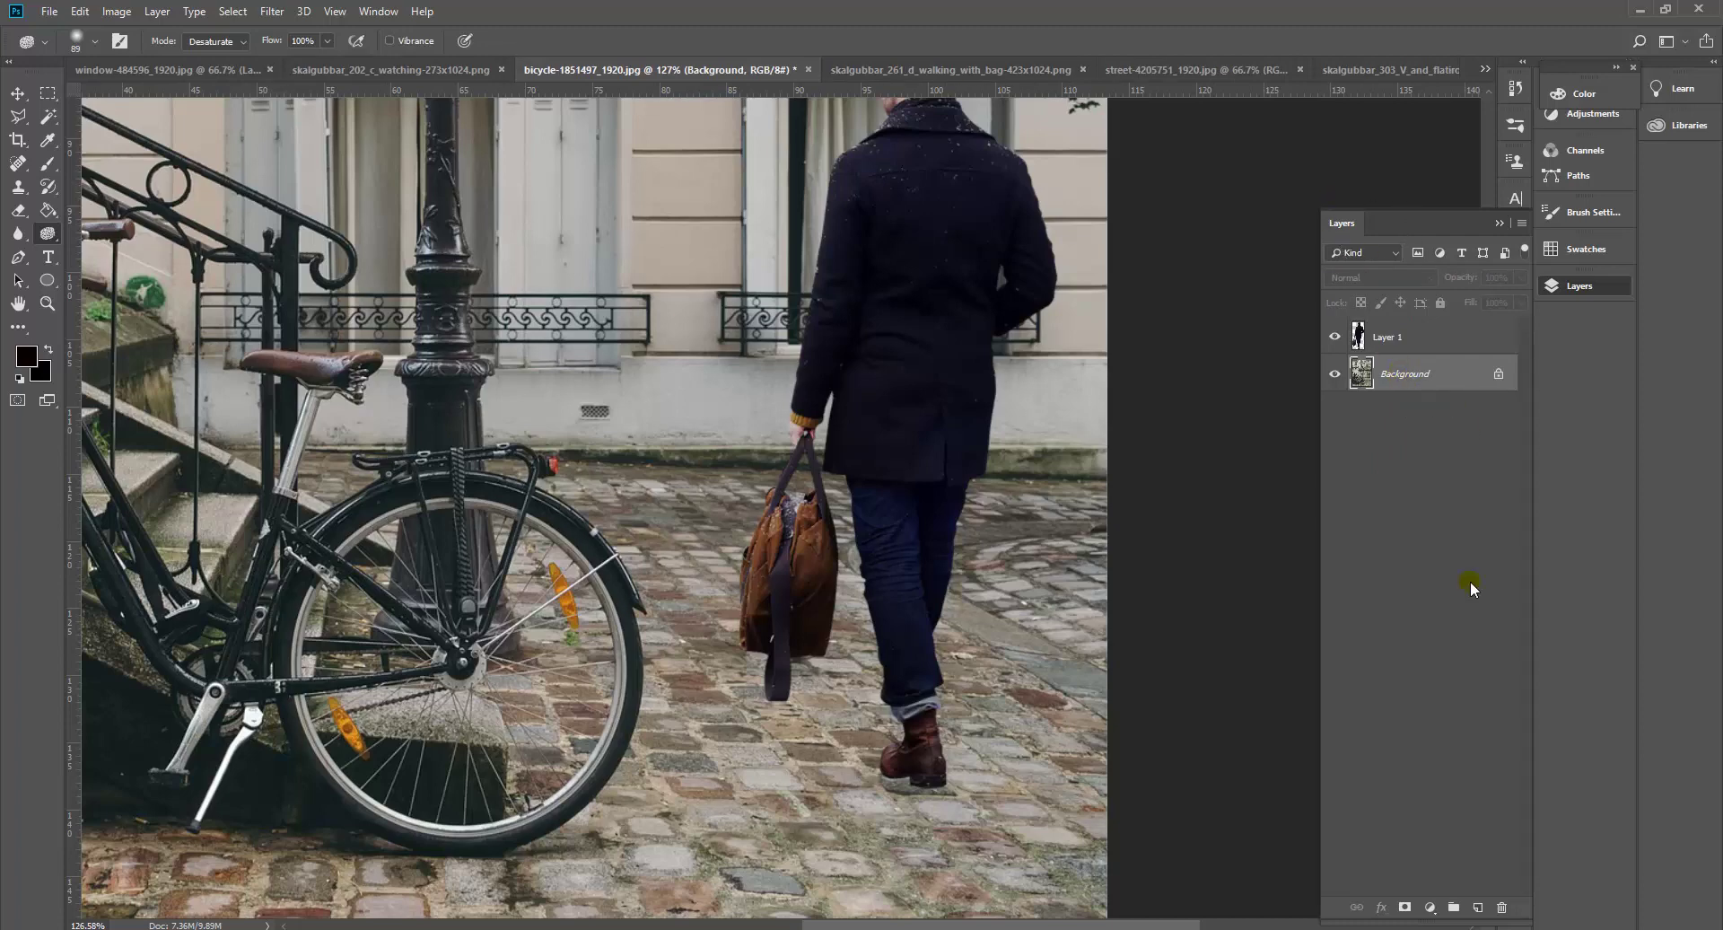
click(1478, 908)
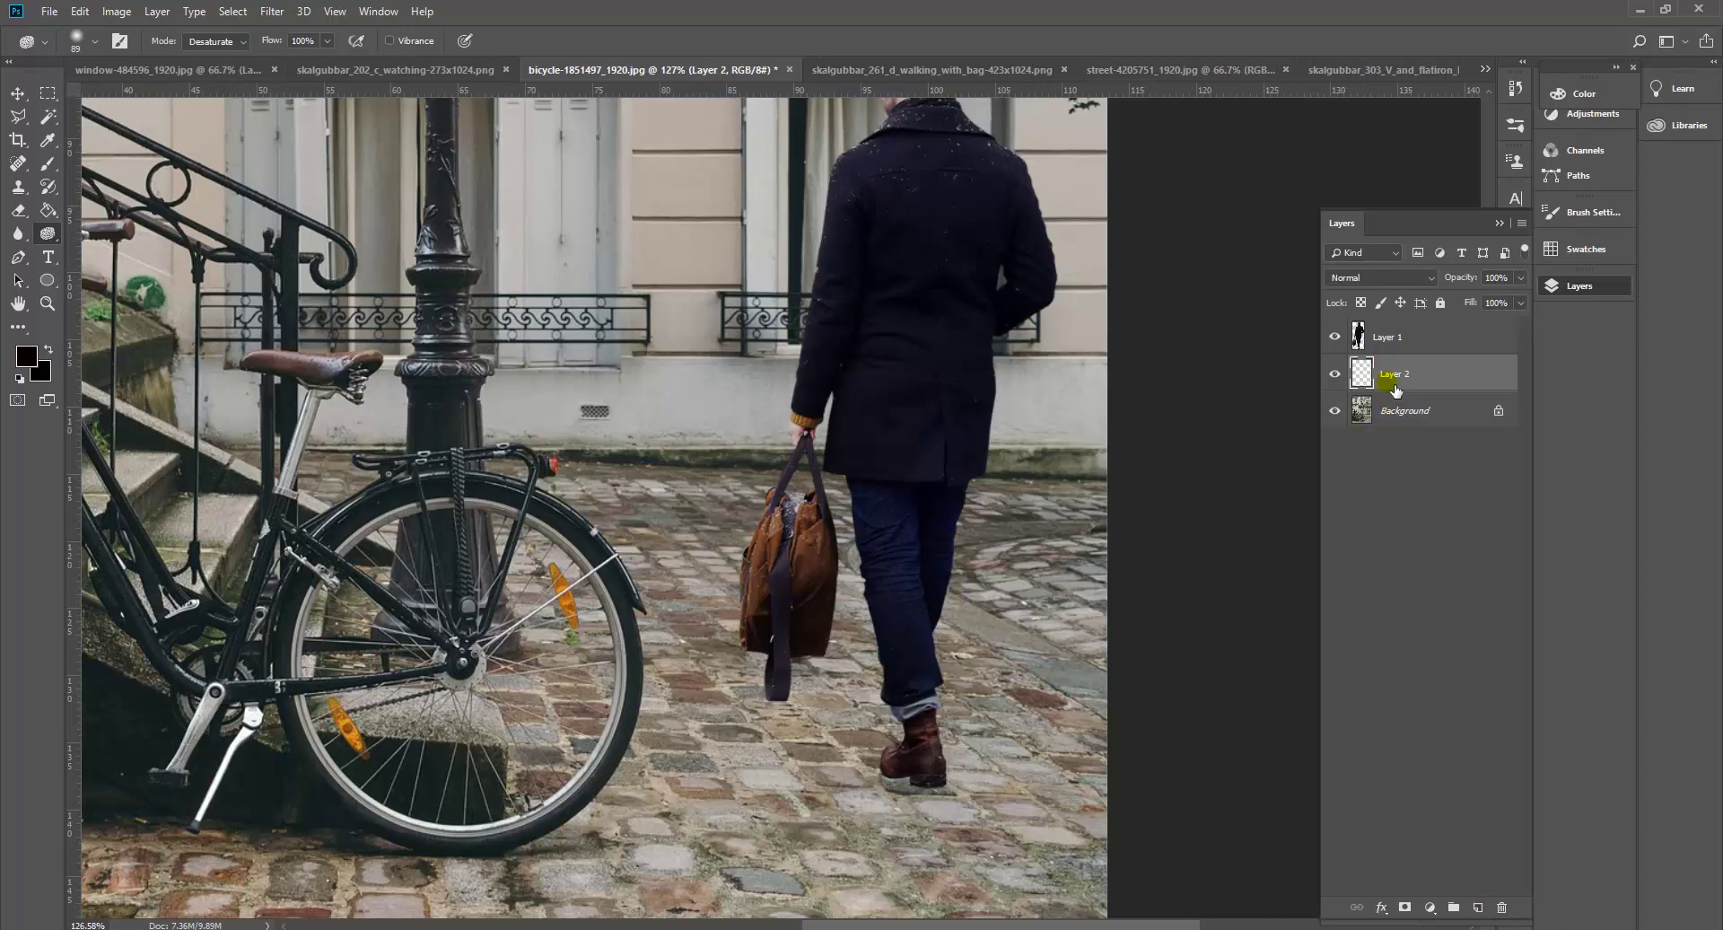
click(1478, 908)
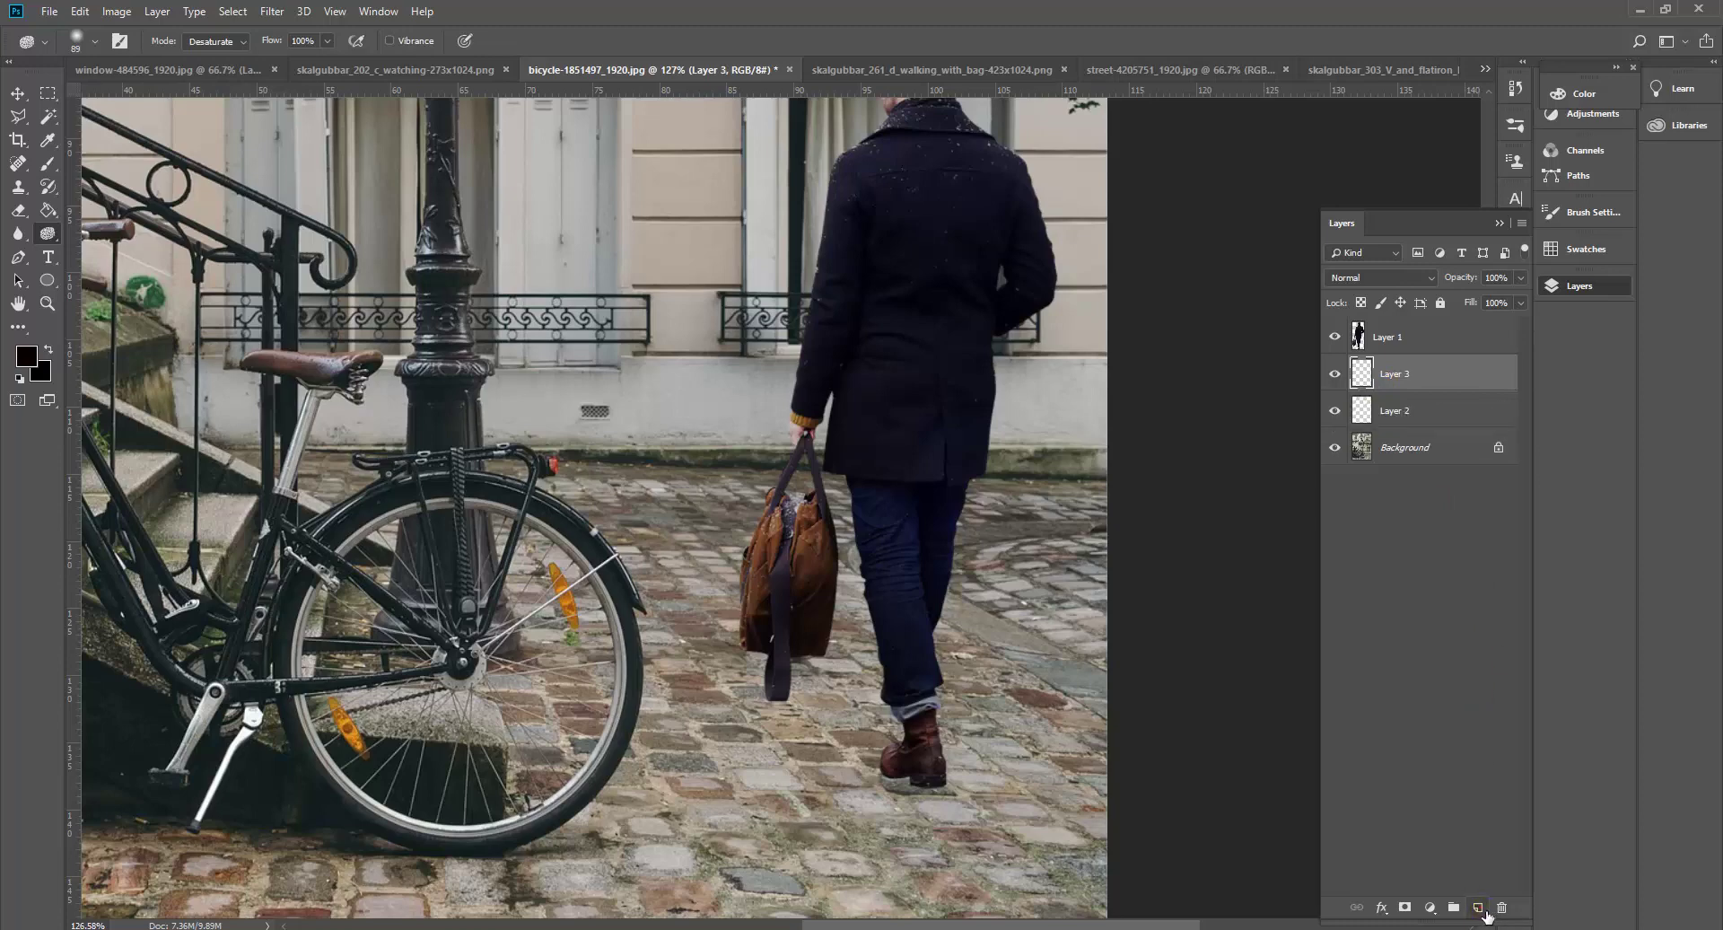
click(1479, 909)
click(1478, 908)
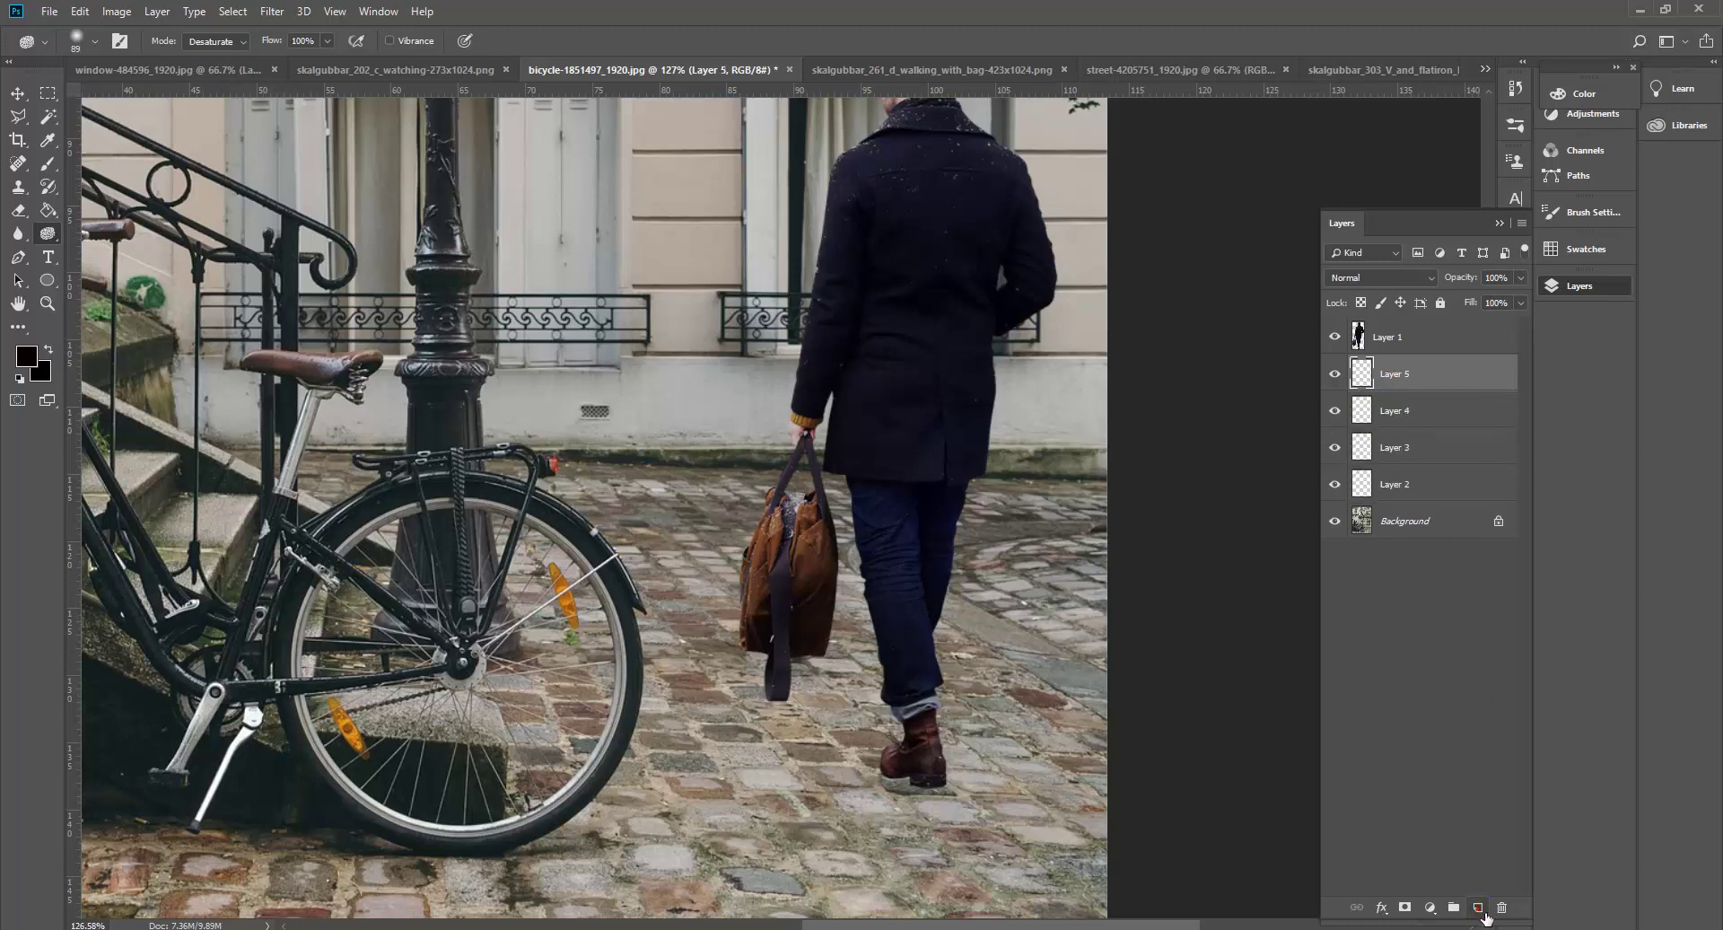
shift+click(1444, 456)
drag(1452, 440, 1504, 909)
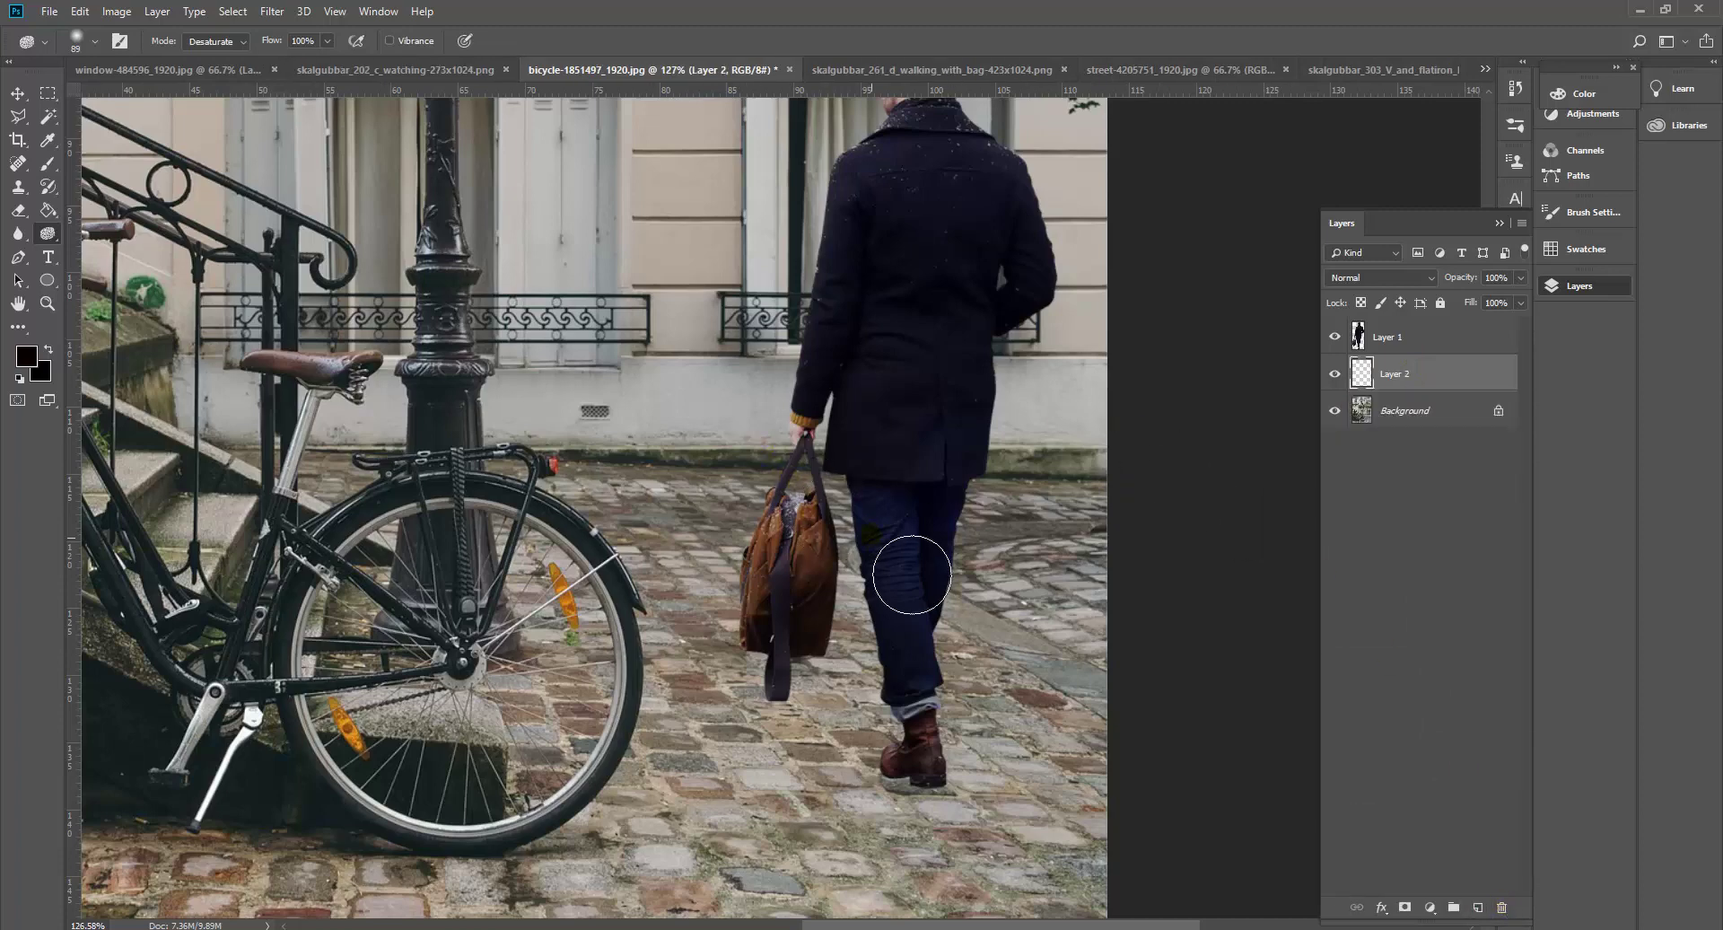
Choose the Brush tool with the Soft Round tip from General Brushes and adjust its size for painting the man's shadow.
drag(48, 162, 123, 166)
click(97, 41)
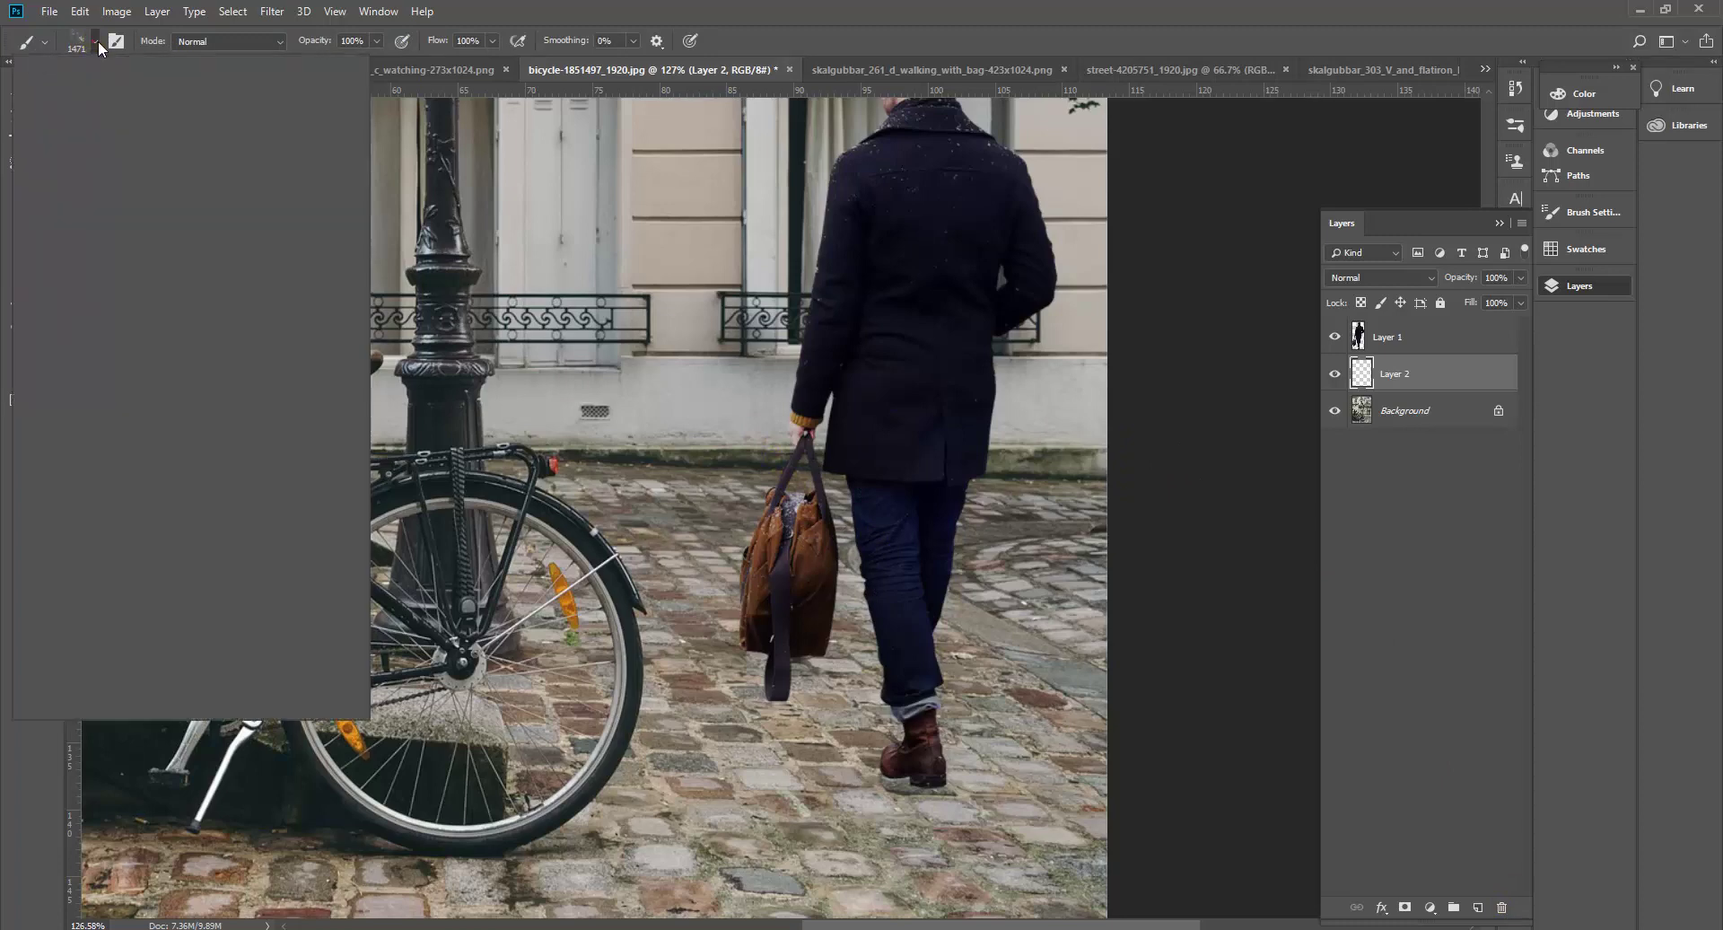
drag(327, 471, 311, 223)
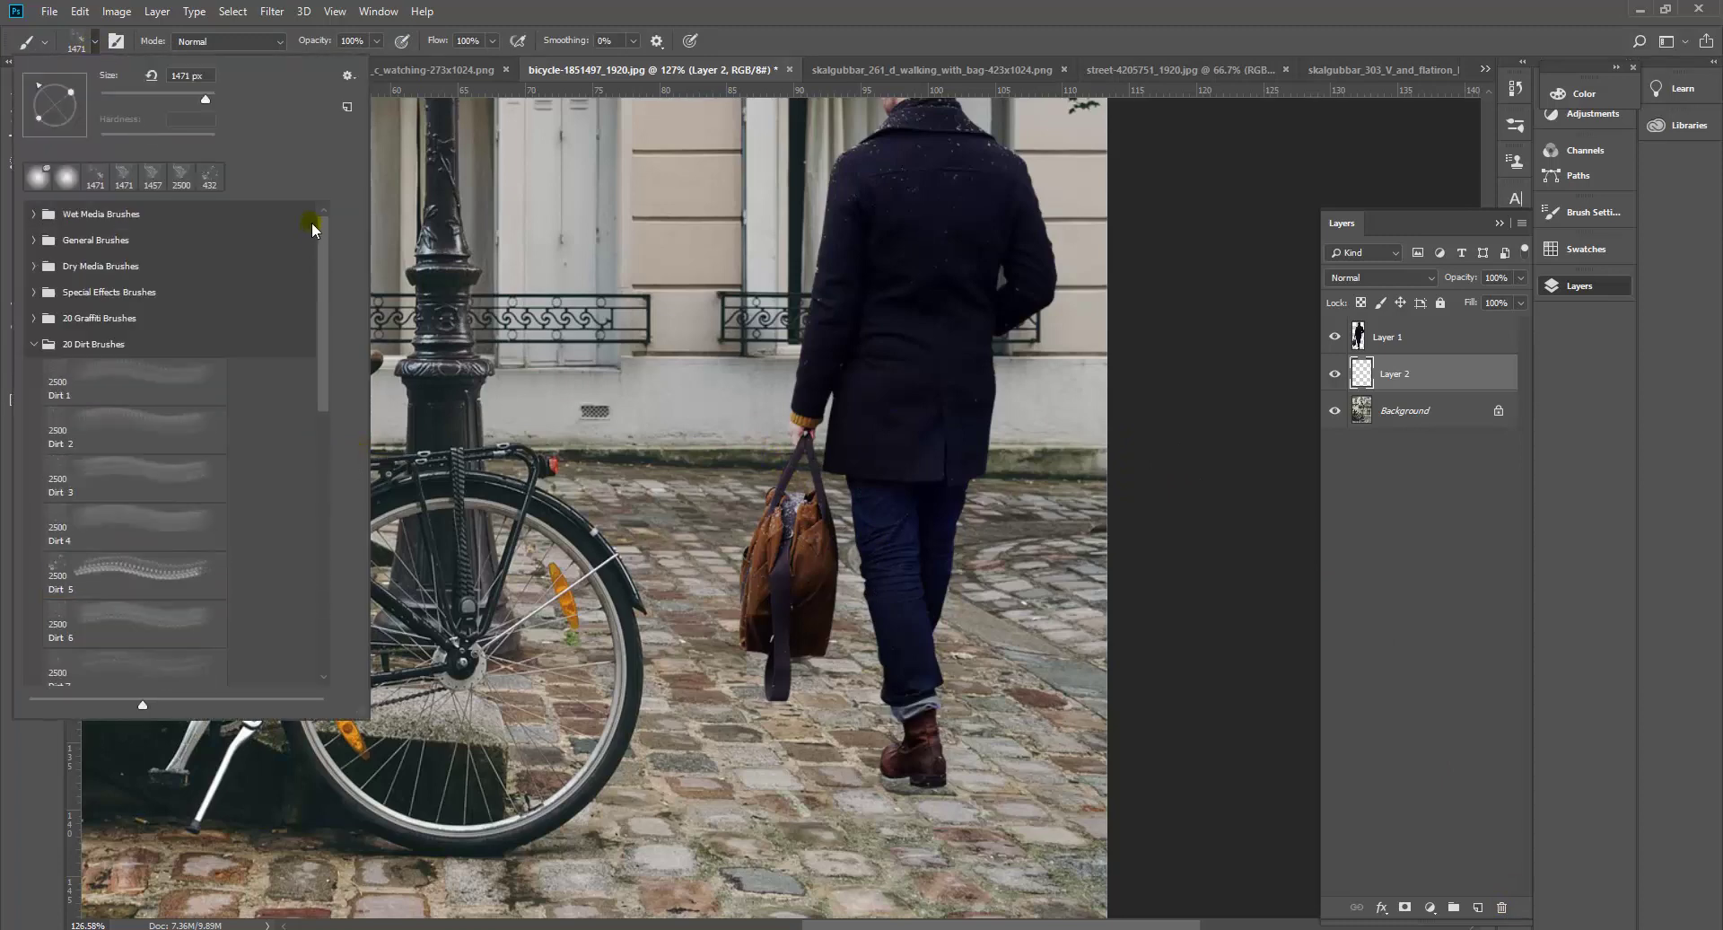
click(35, 241)
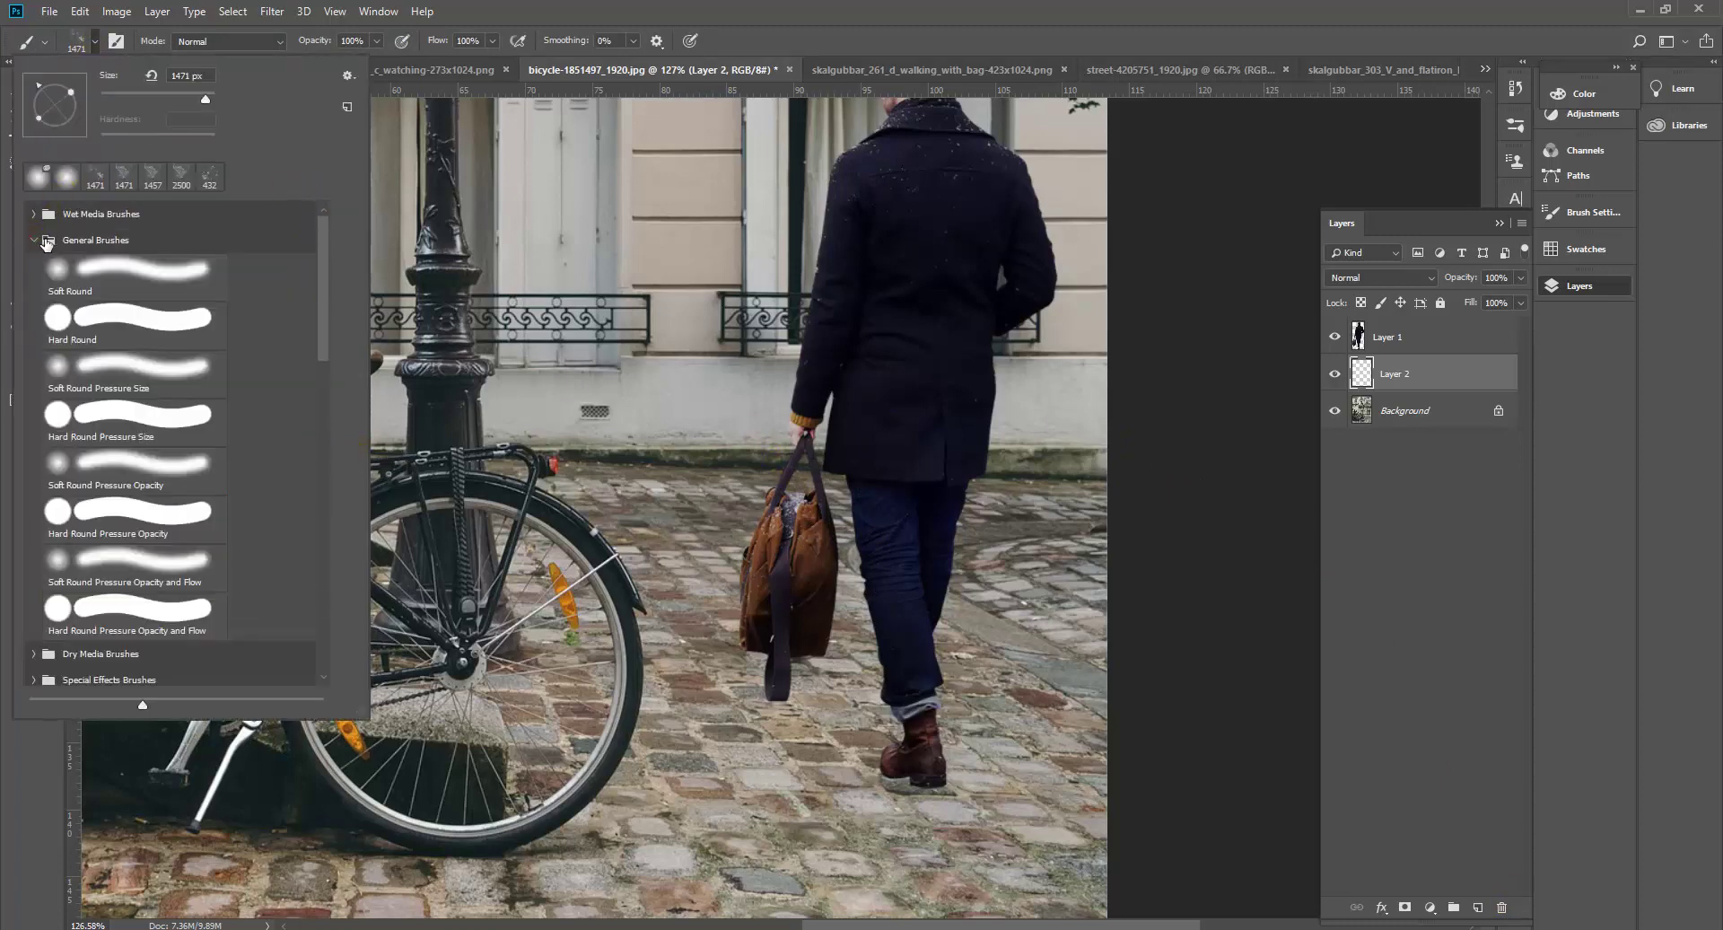
click(106, 274)
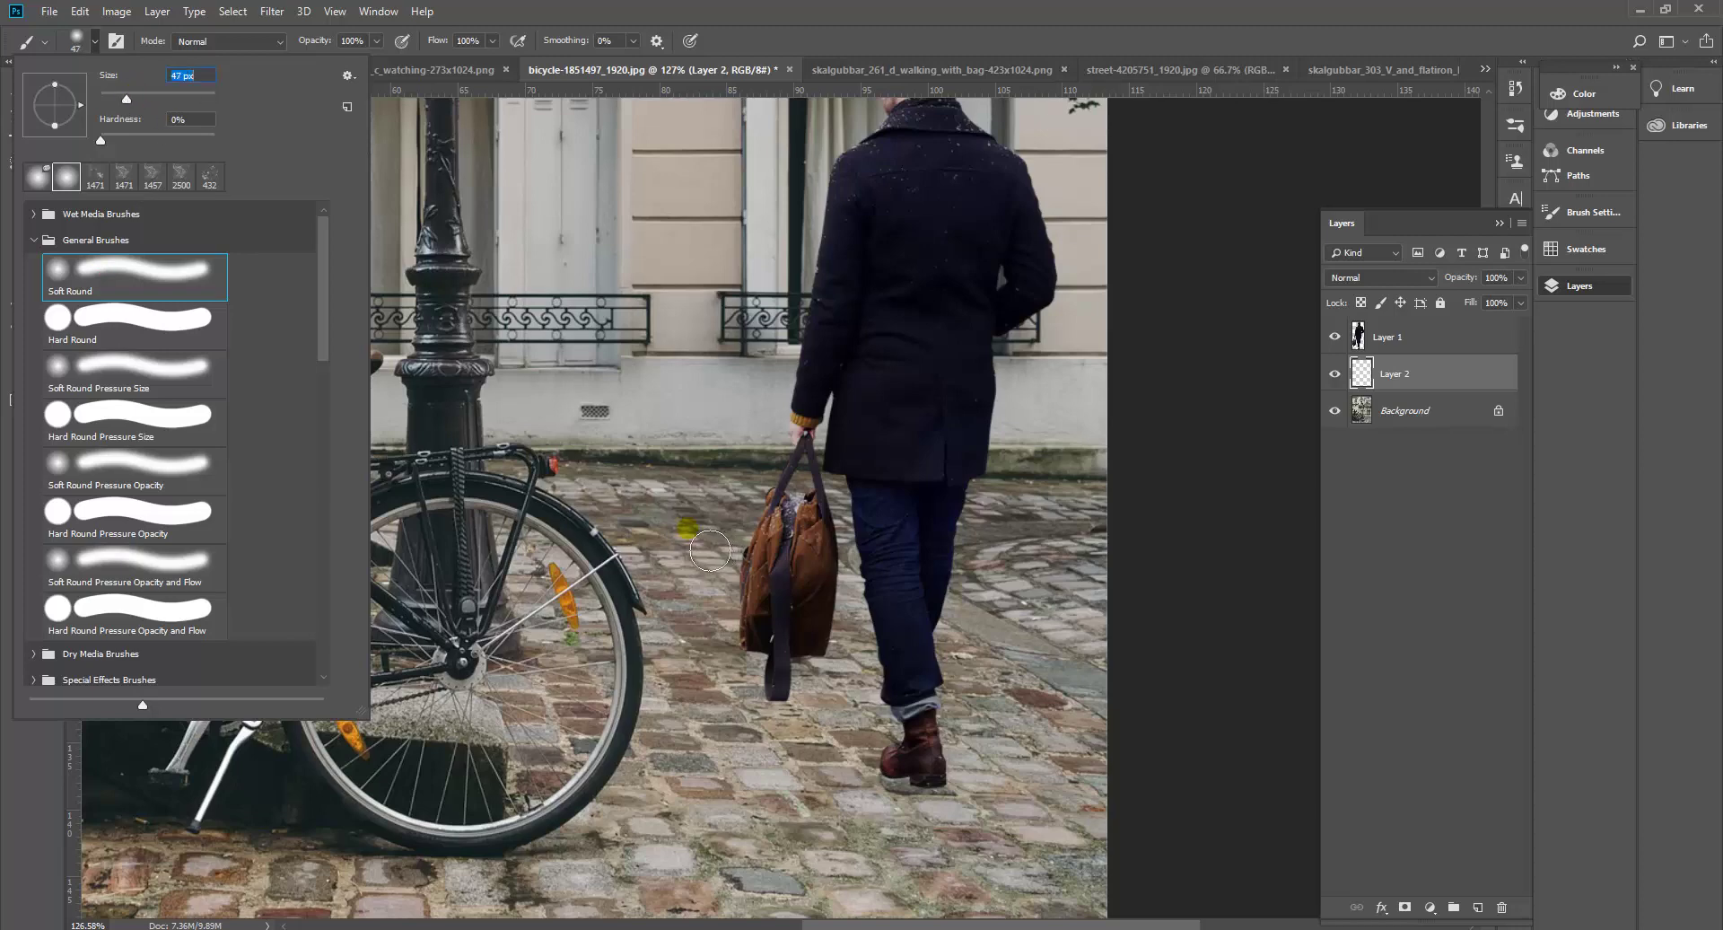
drag(126, 92, 138, 96)
click(770, 693)
click(709, 77)
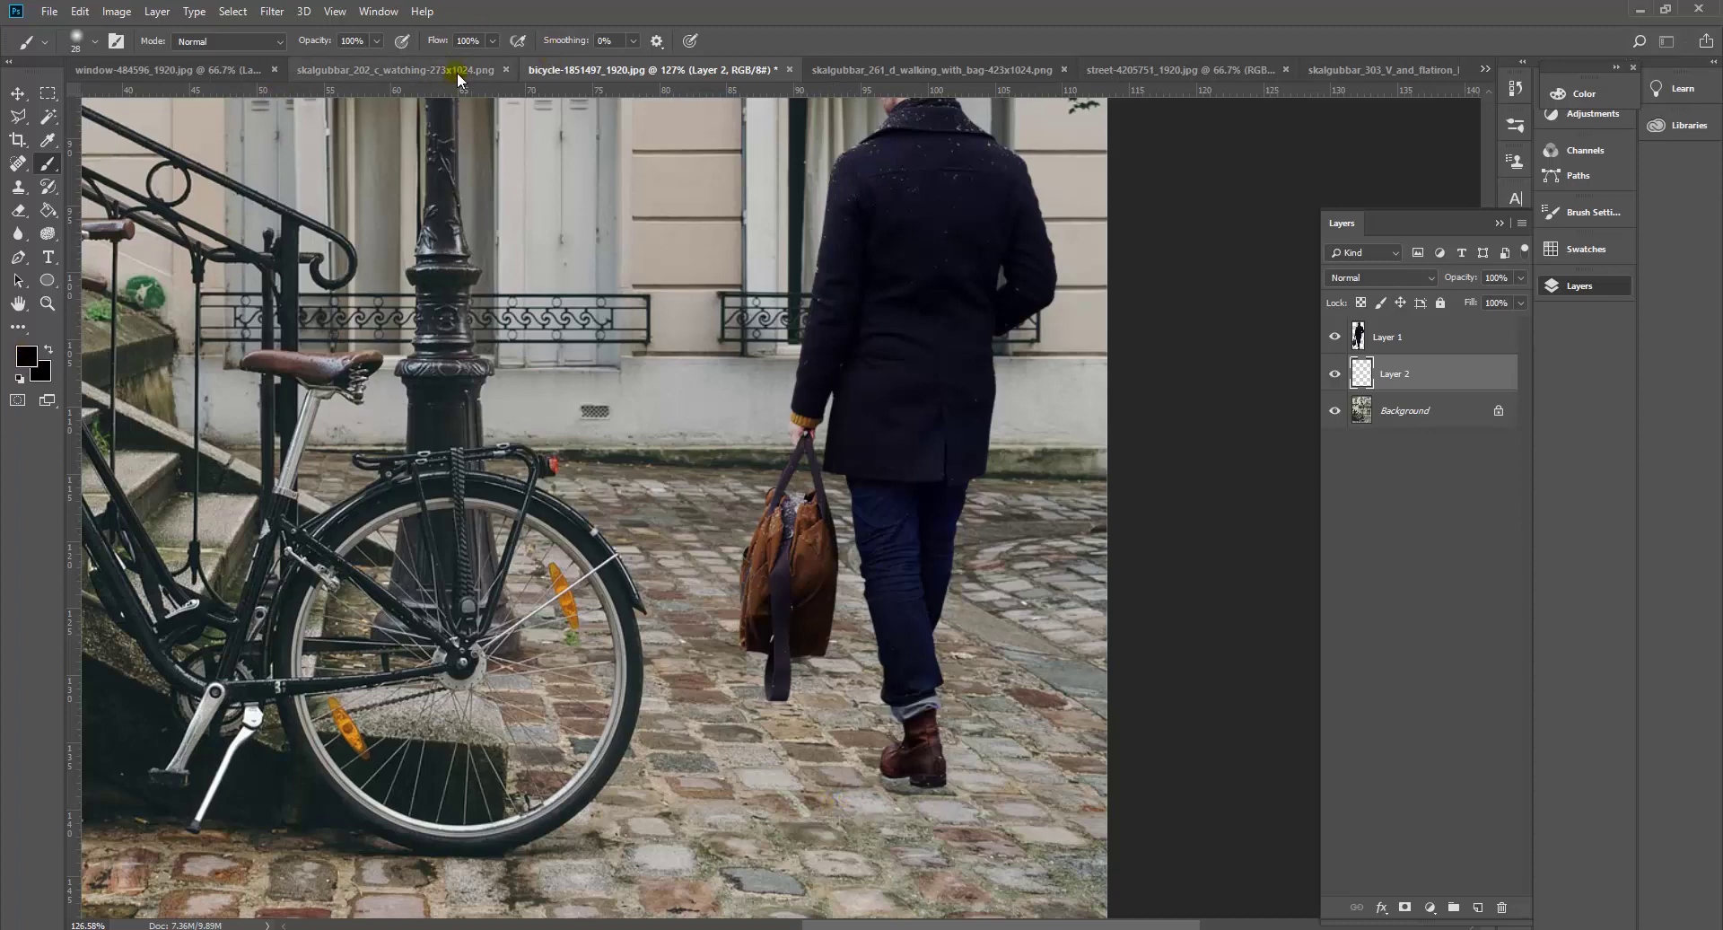
Try painting a dark reddish-black shadow on the cobblestones around the man's boot, and undo the strokes.
click(902, 781)
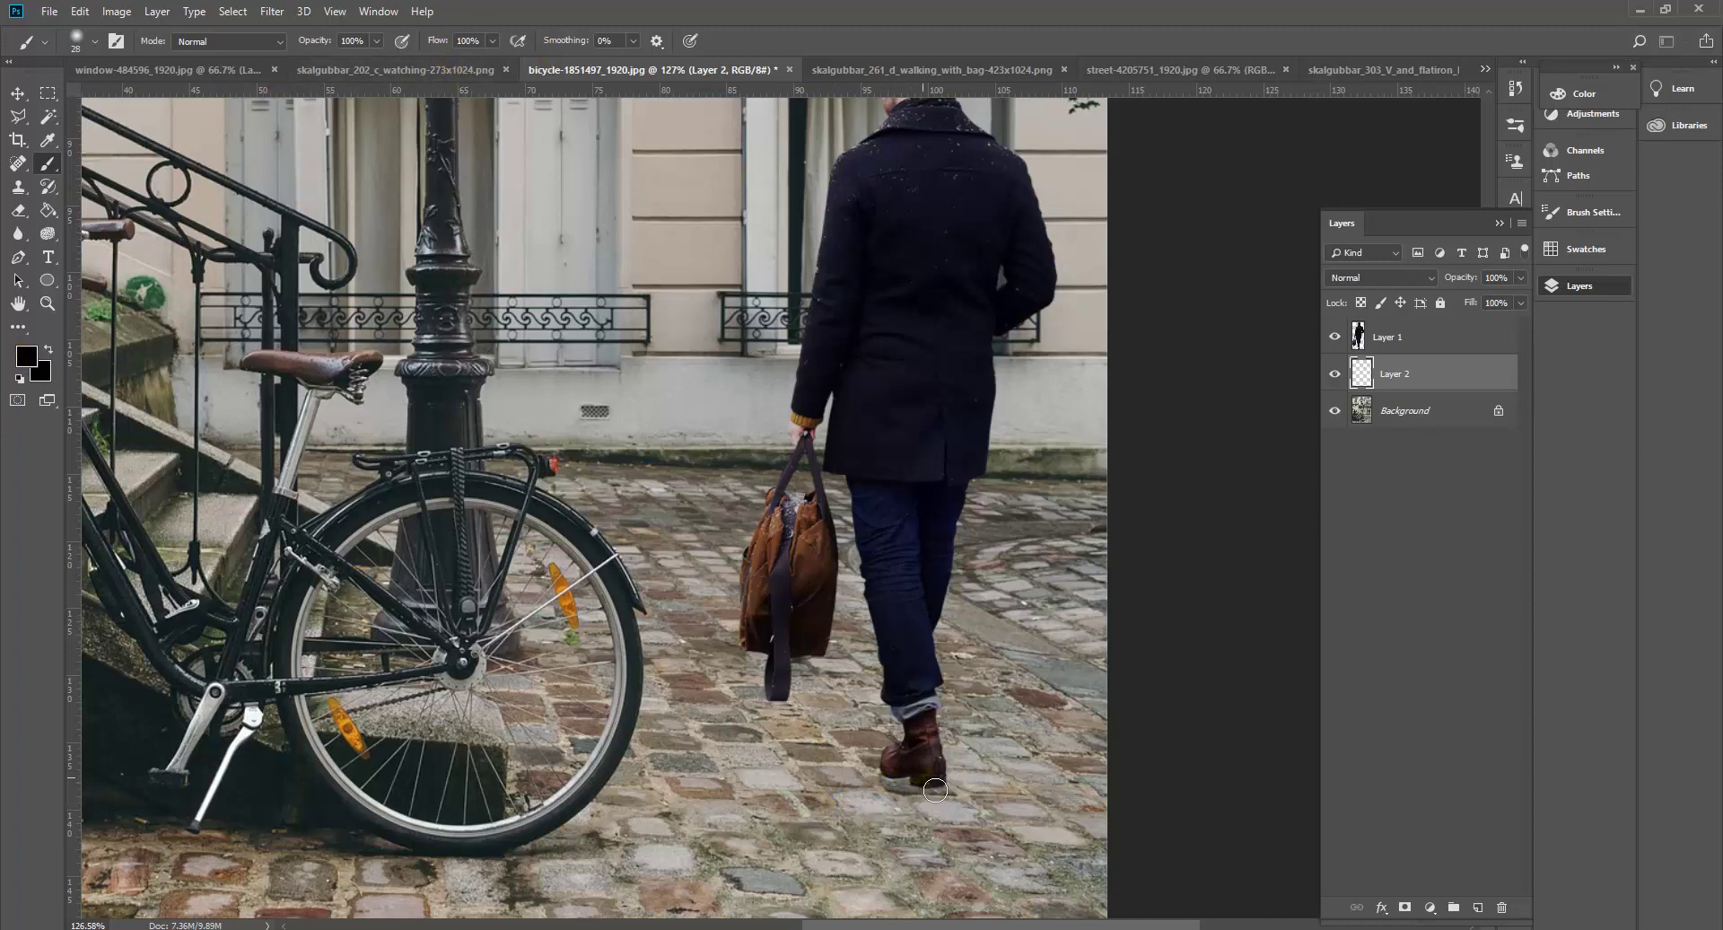
drag(926, 787, 743, 776)
mouse_move(843, 795)
mouse_down()
mouse_move(917, 804)
mouse_move(932, 790)
mouse_move(878, 785)
mouse_move(929, 773)
mouse_move(928, 788)
mouse_move(981, 785)
mouse_move(965, 767)
mouse_move(829, 782)
mouse_move(942, 776)
mouse_up()
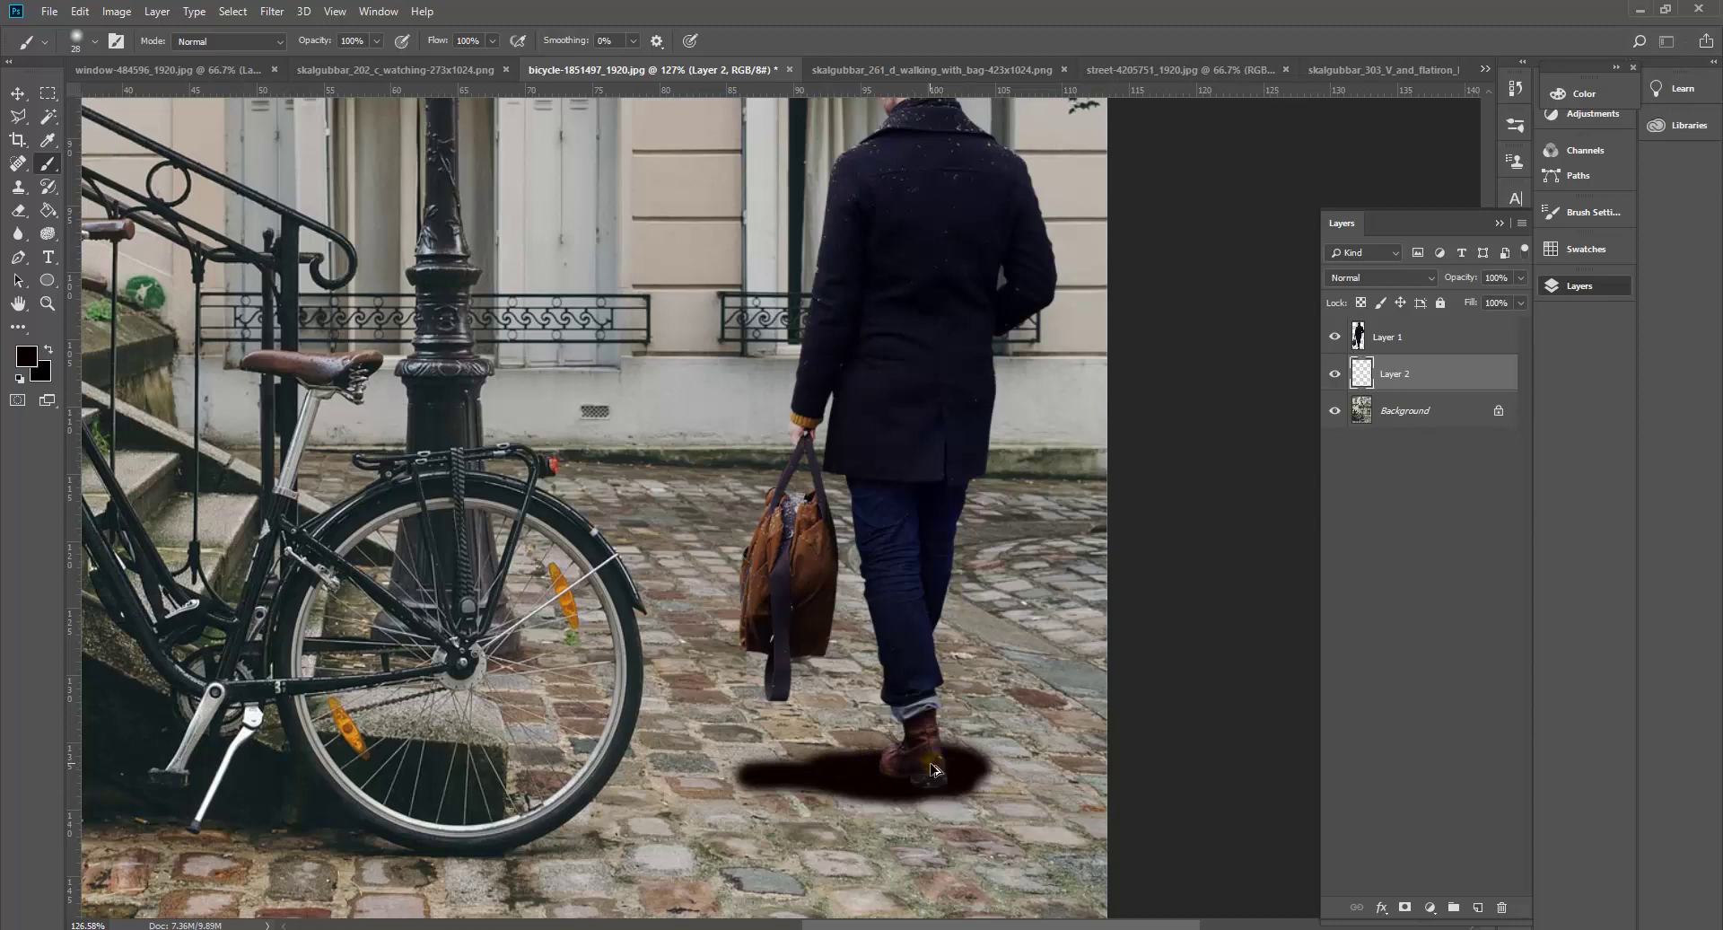
key(ctrl+z)
key(ctrl+z)
Paint a soft pure black shadow on the cobblestones from the man's boot towards the bicycle, redoing the first attempt.
click(26, 356)
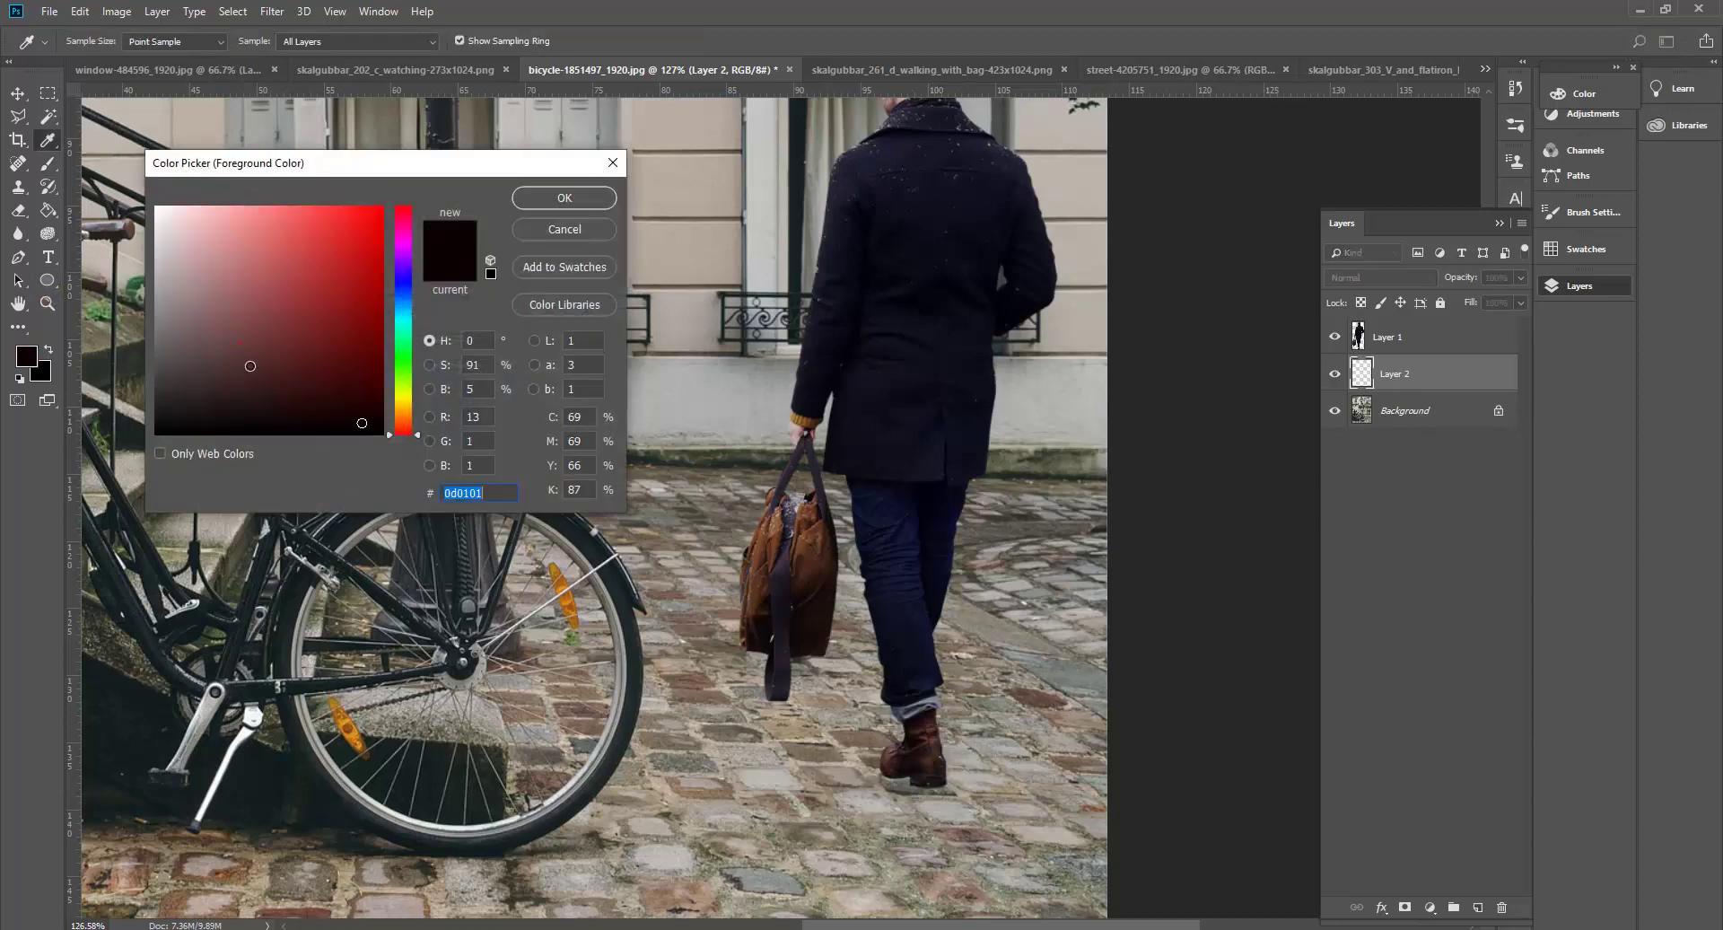
drag(216, 395, 173, 450)
click(564, 197)
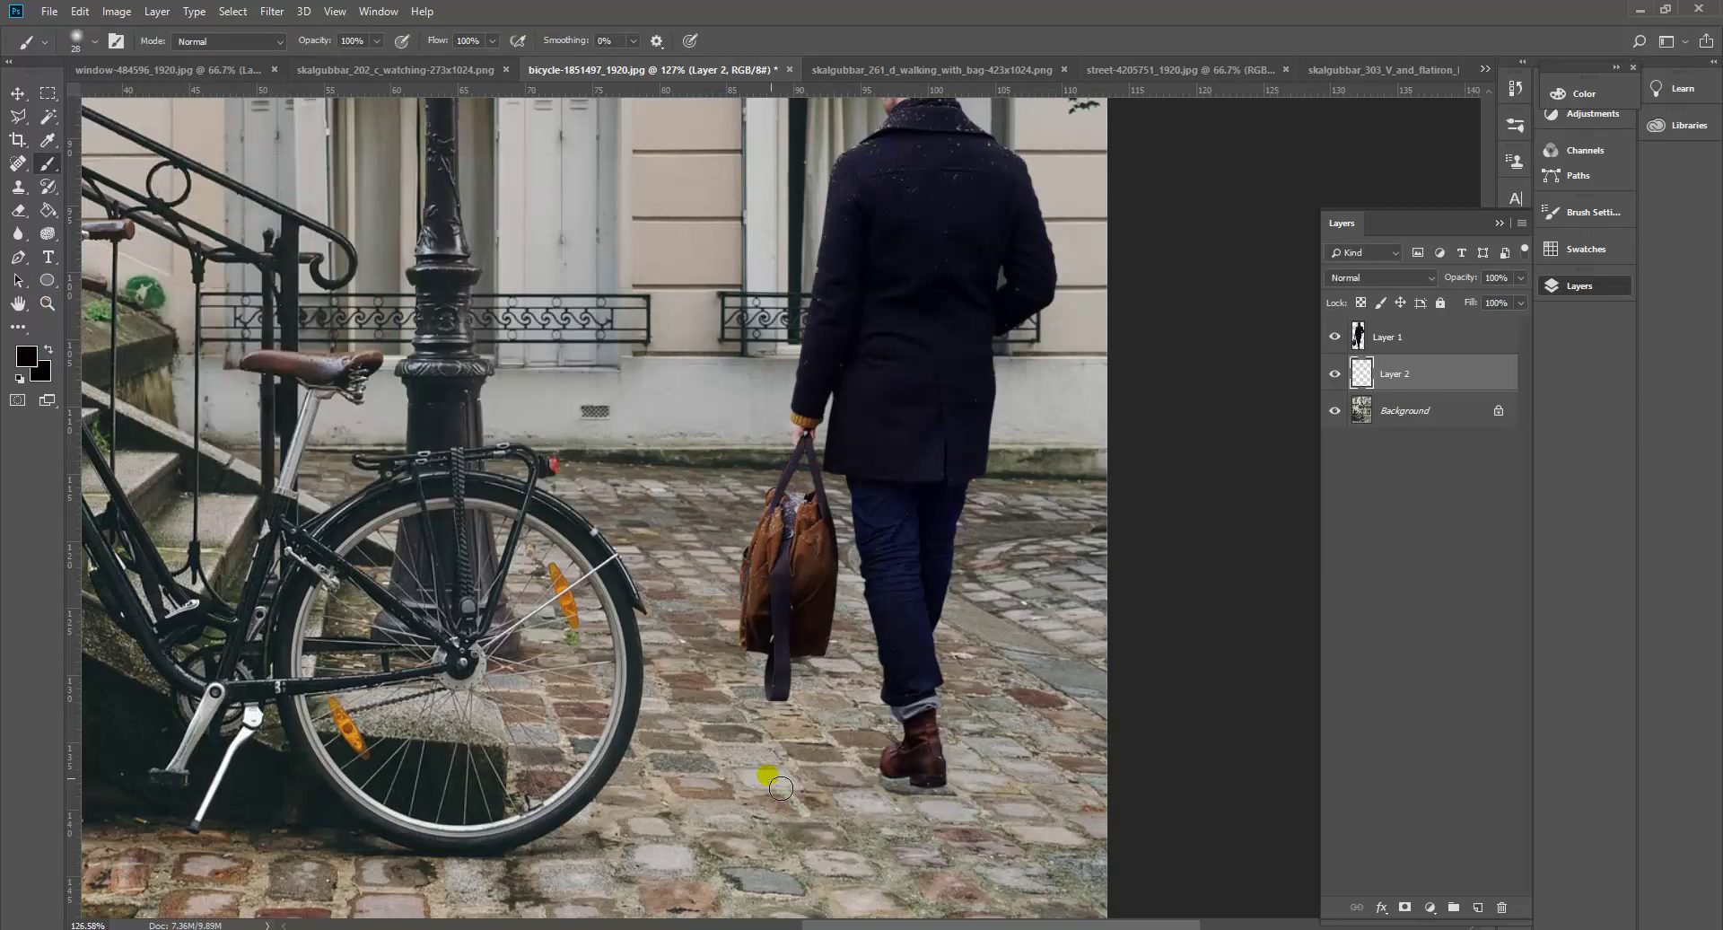
mouse_move(769, 777)
mouse_down()
mouse_move(912, 788)
mouse_move(849, 781)
mouse_move(902, 772)
mouse_move(925, 745)
mouse_move(867, 772)
mouse_move(804, 770)
mouse_move(924, 759)
mouse_move(872, 789)
mouse_move(748, 778)
mouse_move(958, 792)
mouse_move(918, 769)
mouse_move(939, 753)
mouse_move(956, 767)
mouse_move(745, 771)
mouse_move(800, 780)
mouse_move(753, 775)
mouse_move(756, 798)
mouse_move(812, 785)
mouse_move(755, 773)
mouse_move(731, 794)
mouse_move(779, 786)
mouse_move(788, 763)
mouse_move(743, 765)
mouse_up()
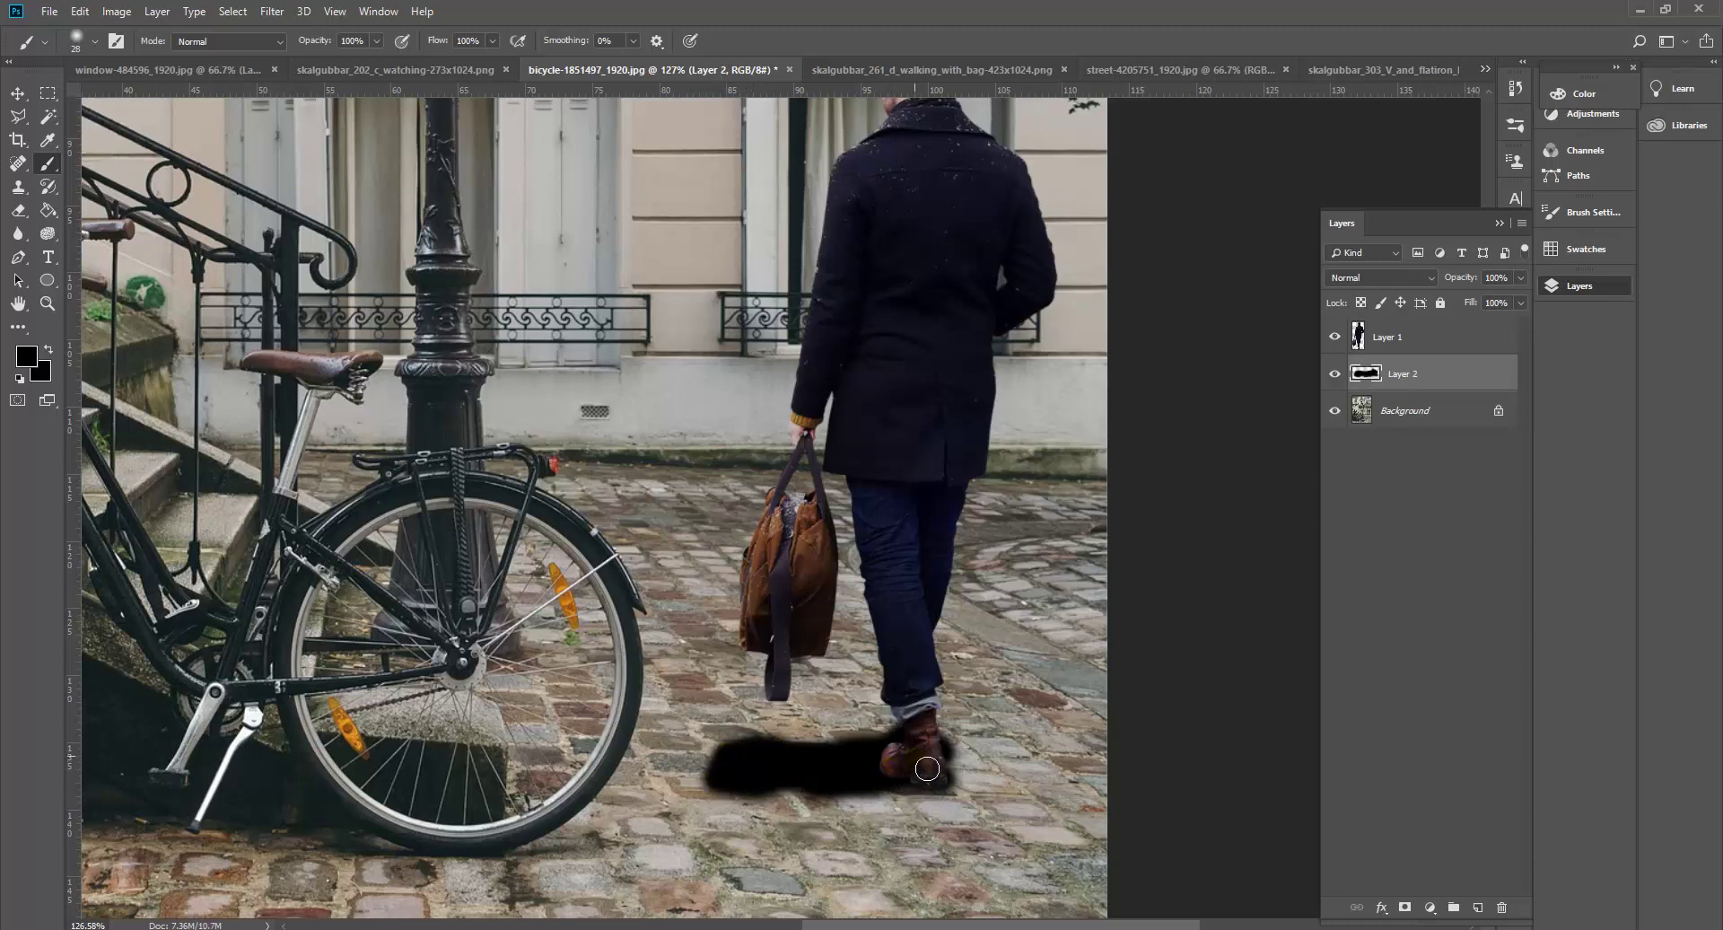
key(ctrl+z)
mouse_move(929, 772)
mouse_down()
mouse_move(883, 767)
mouse_move(937, 788)
mouse_move(742, 787)
mouse_move(830, 792)
mouse_move(755, 806)
mouse_move(753, 782)
mouse_move(722, 805)
mouse_move(958, 779)
mouse_move(894, 792)
mouse_move(928, 795)
mouse_move(950, 790)
mouse_move(868, 788)
mouse_move(889, 772)
mouse_move(747, 788)
mouse_up()
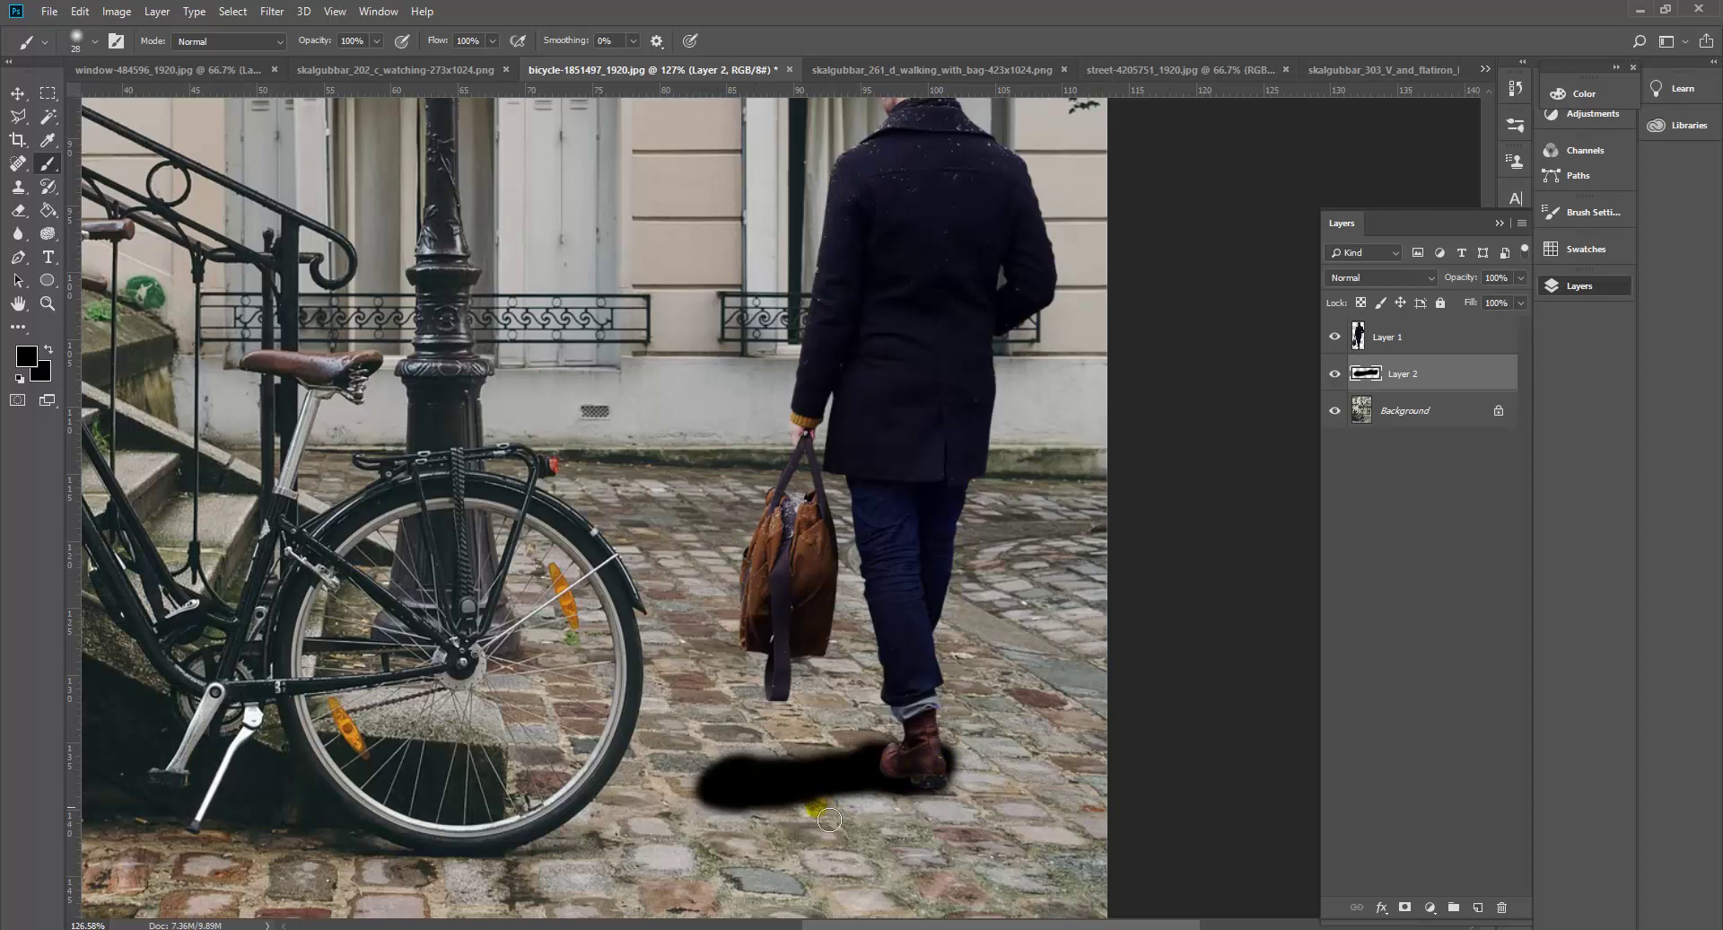
Try out different blend modes on the shadow layer and set it to Multiply.
scroll(770, 718, down, 5)
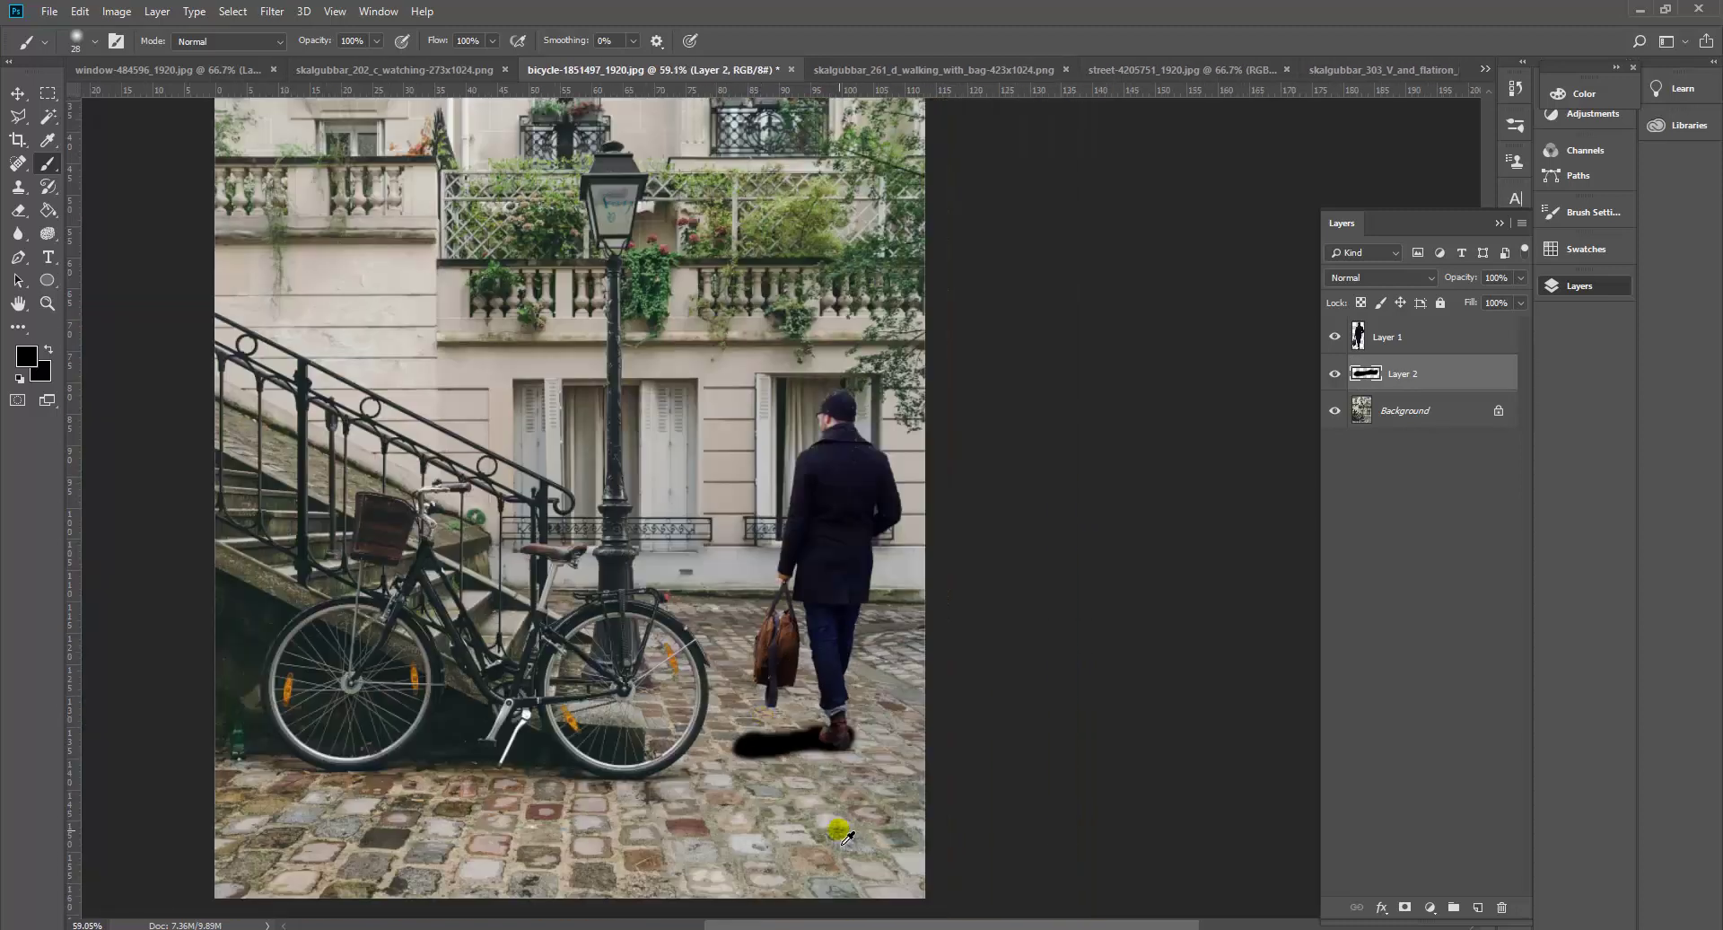
scroll(819, 811, up, 4)
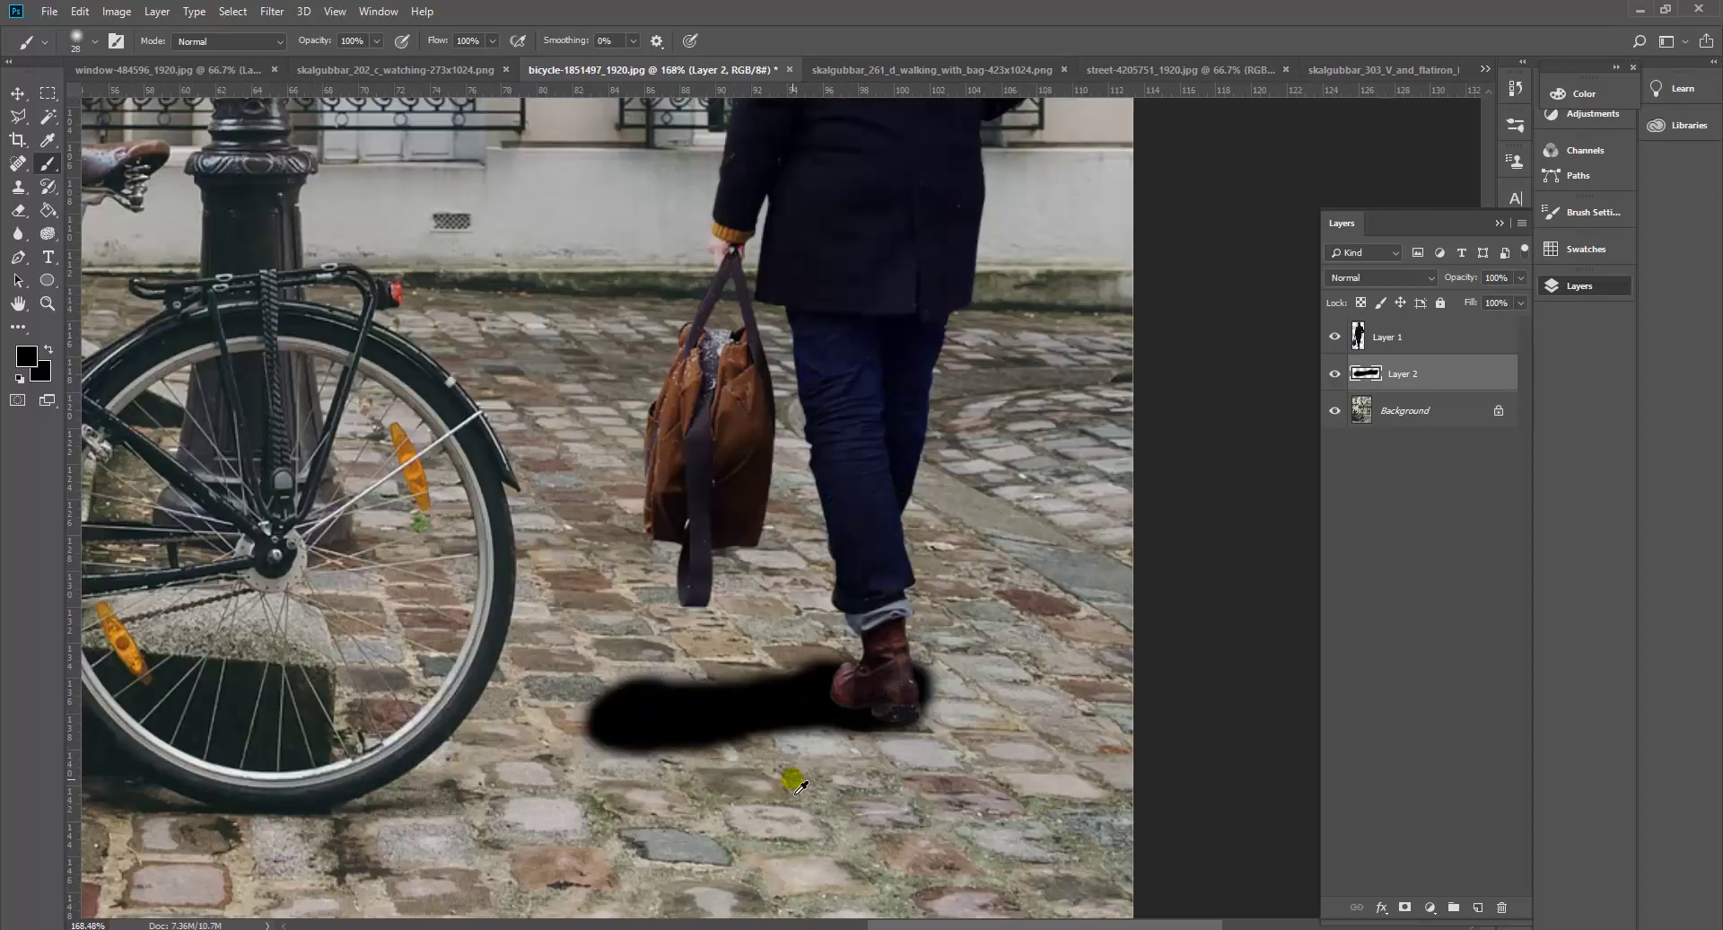
scroll(787, 711, down, 3)
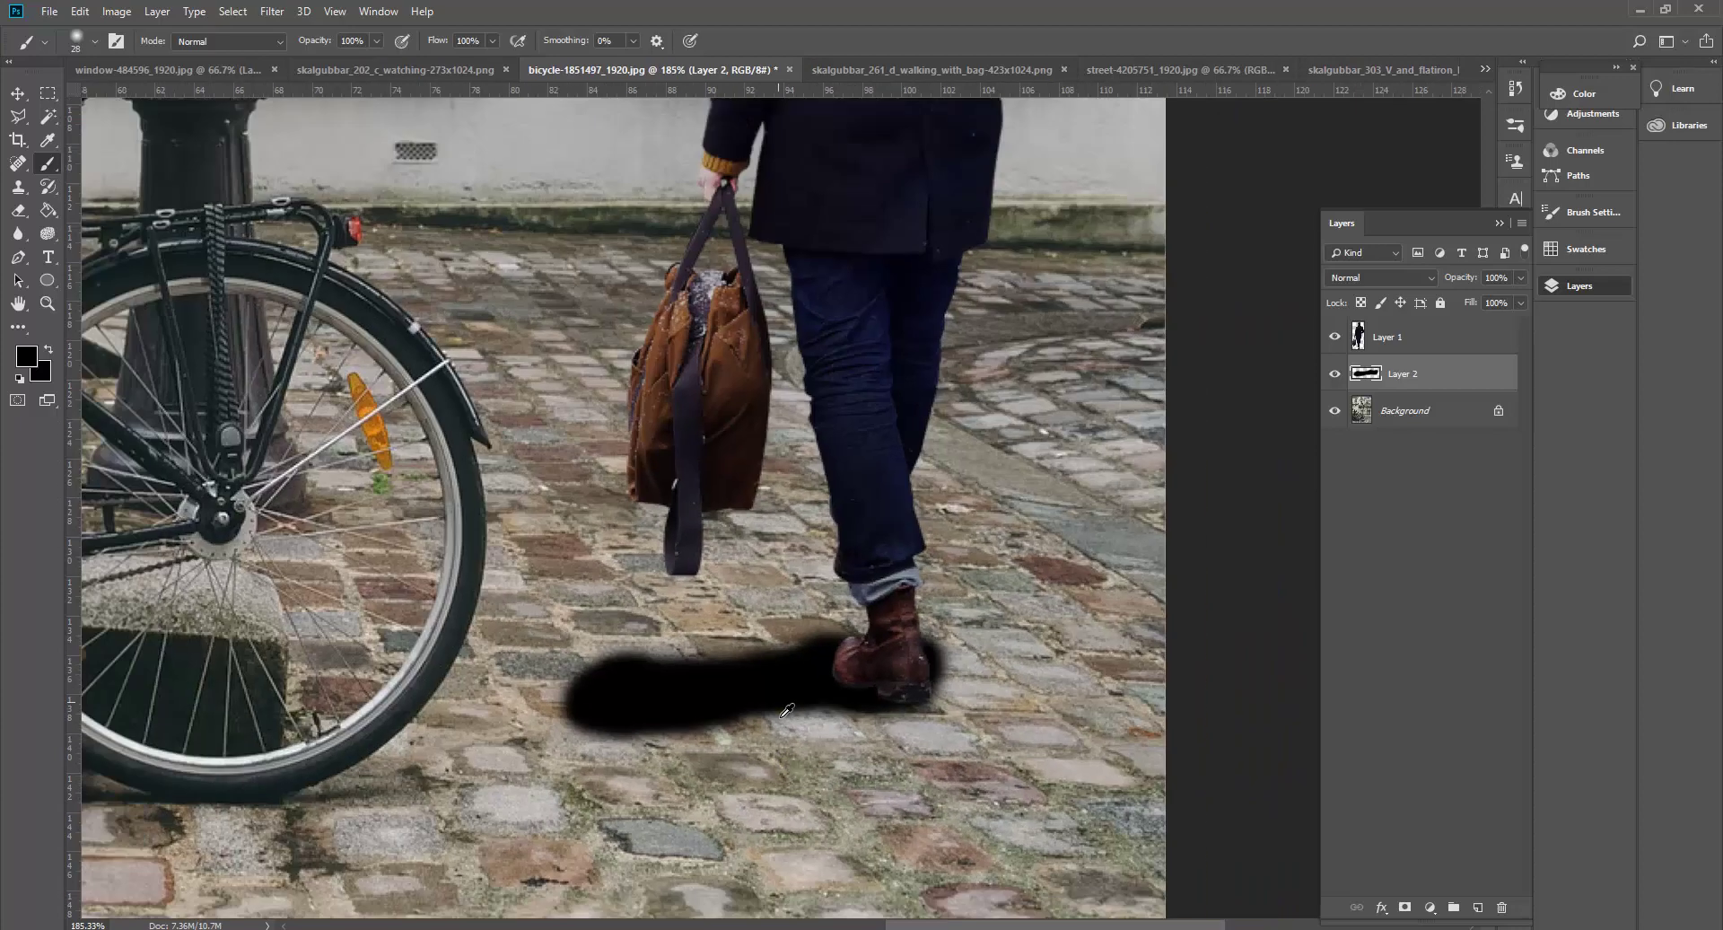
scroll(772, 718, up, 2)
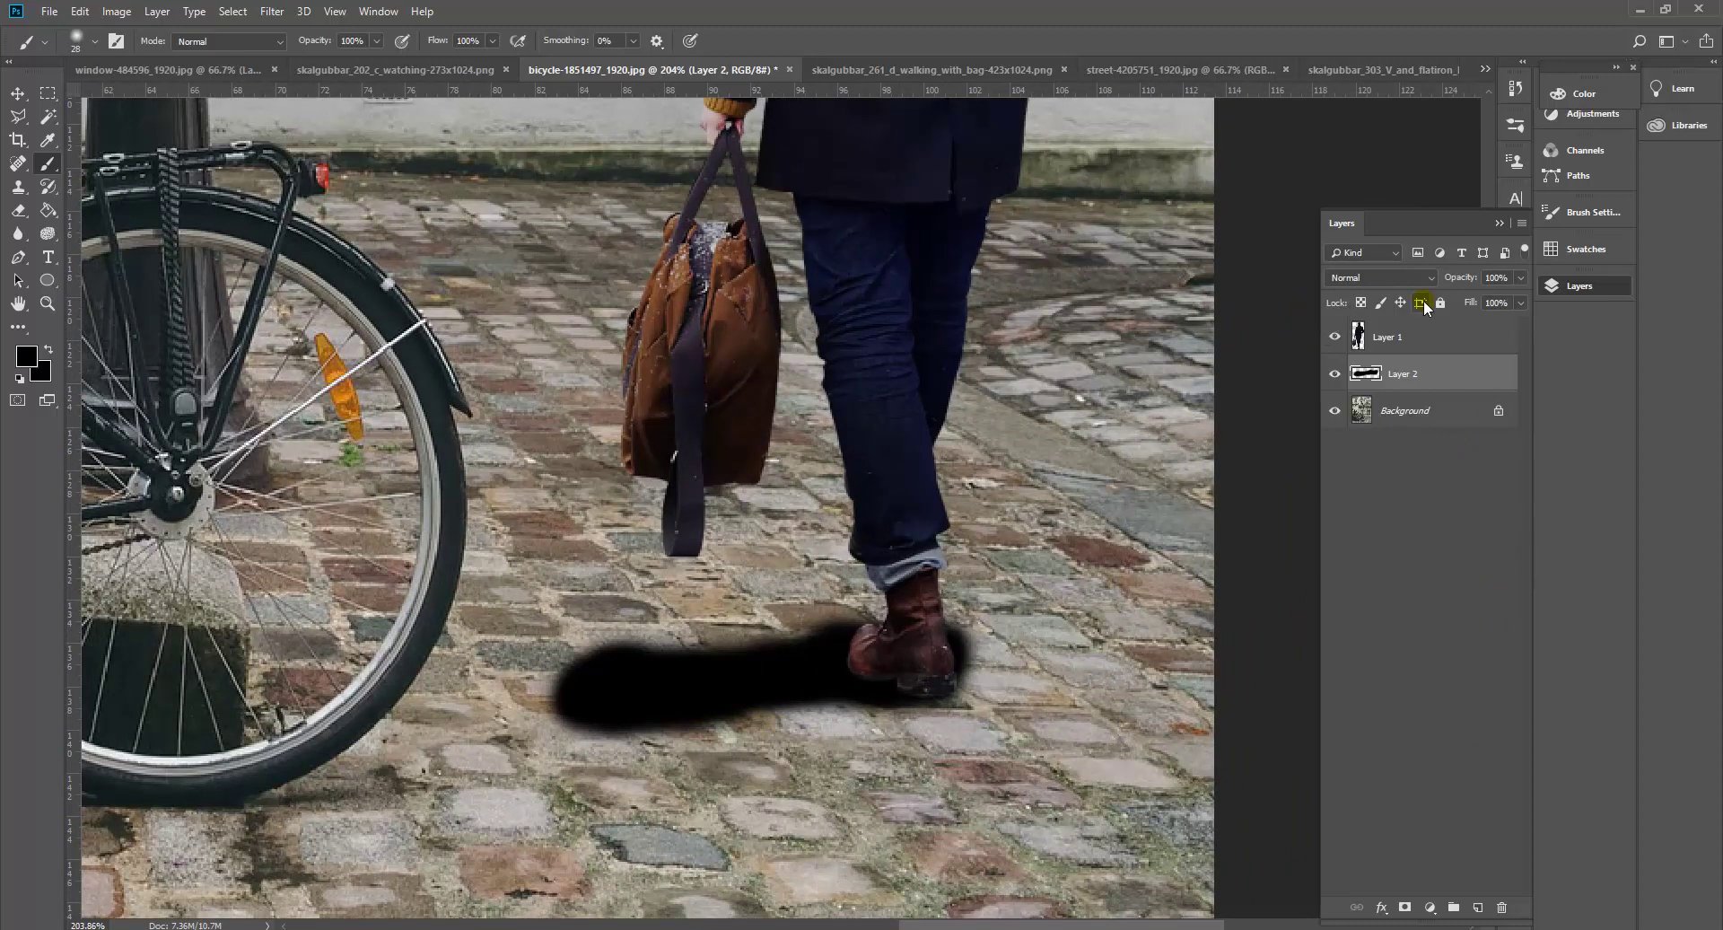
click(1387, 277)
click(1391, 276)
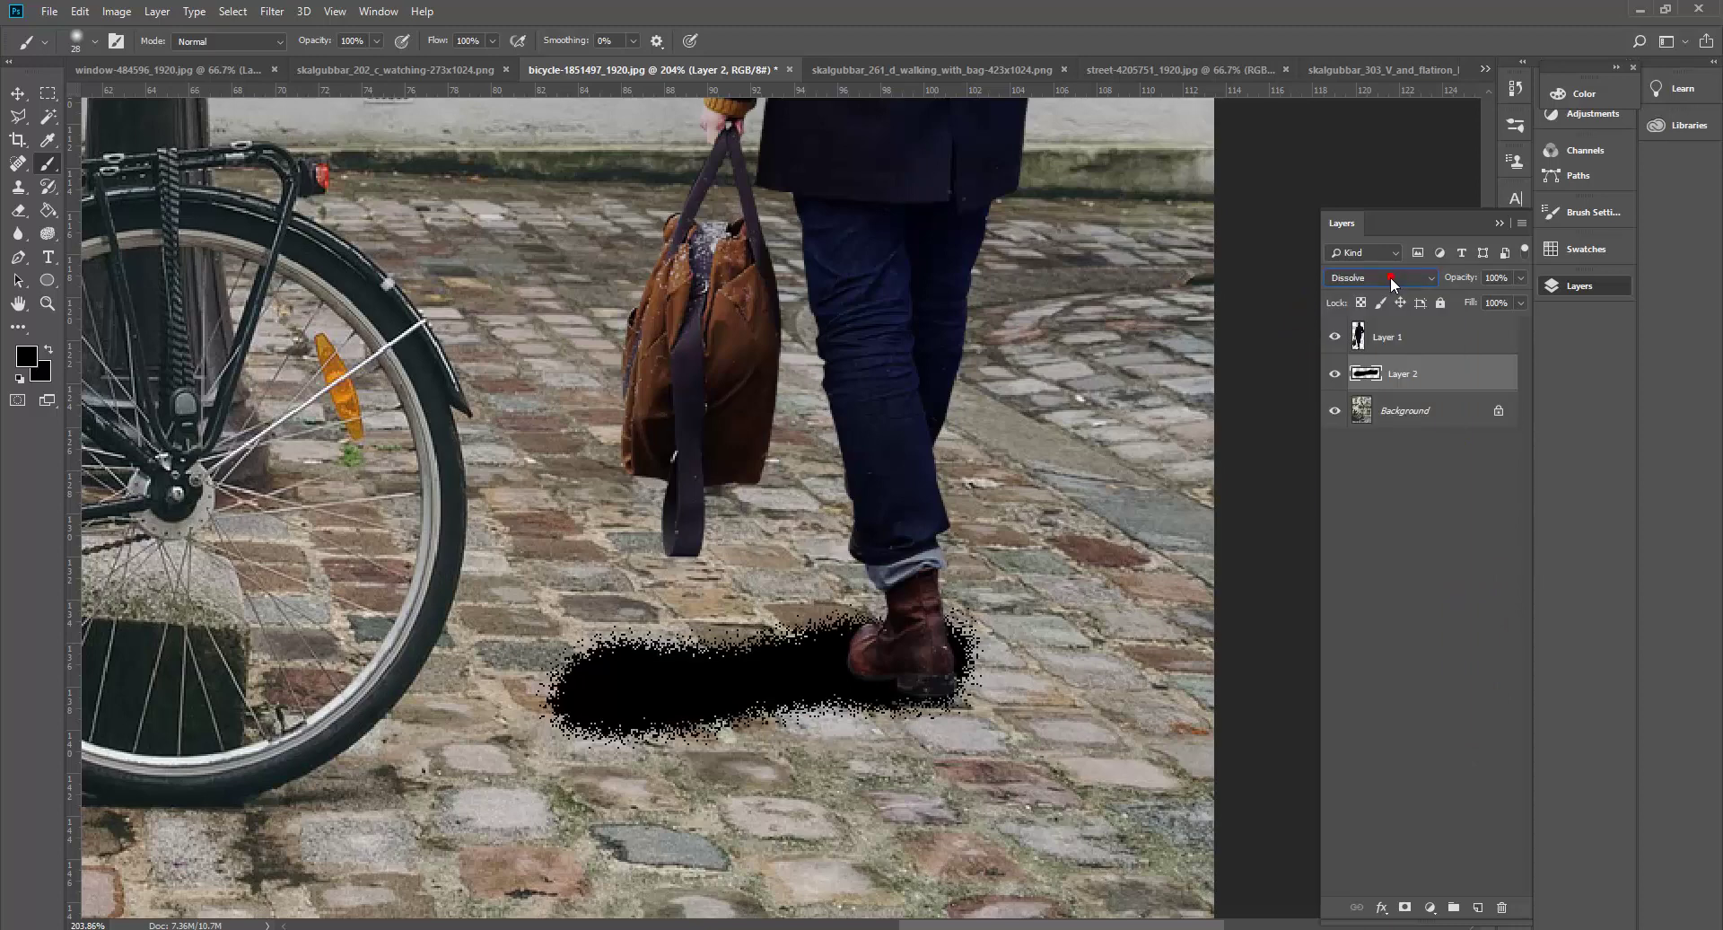
scroll(1392, 277, down, 1)
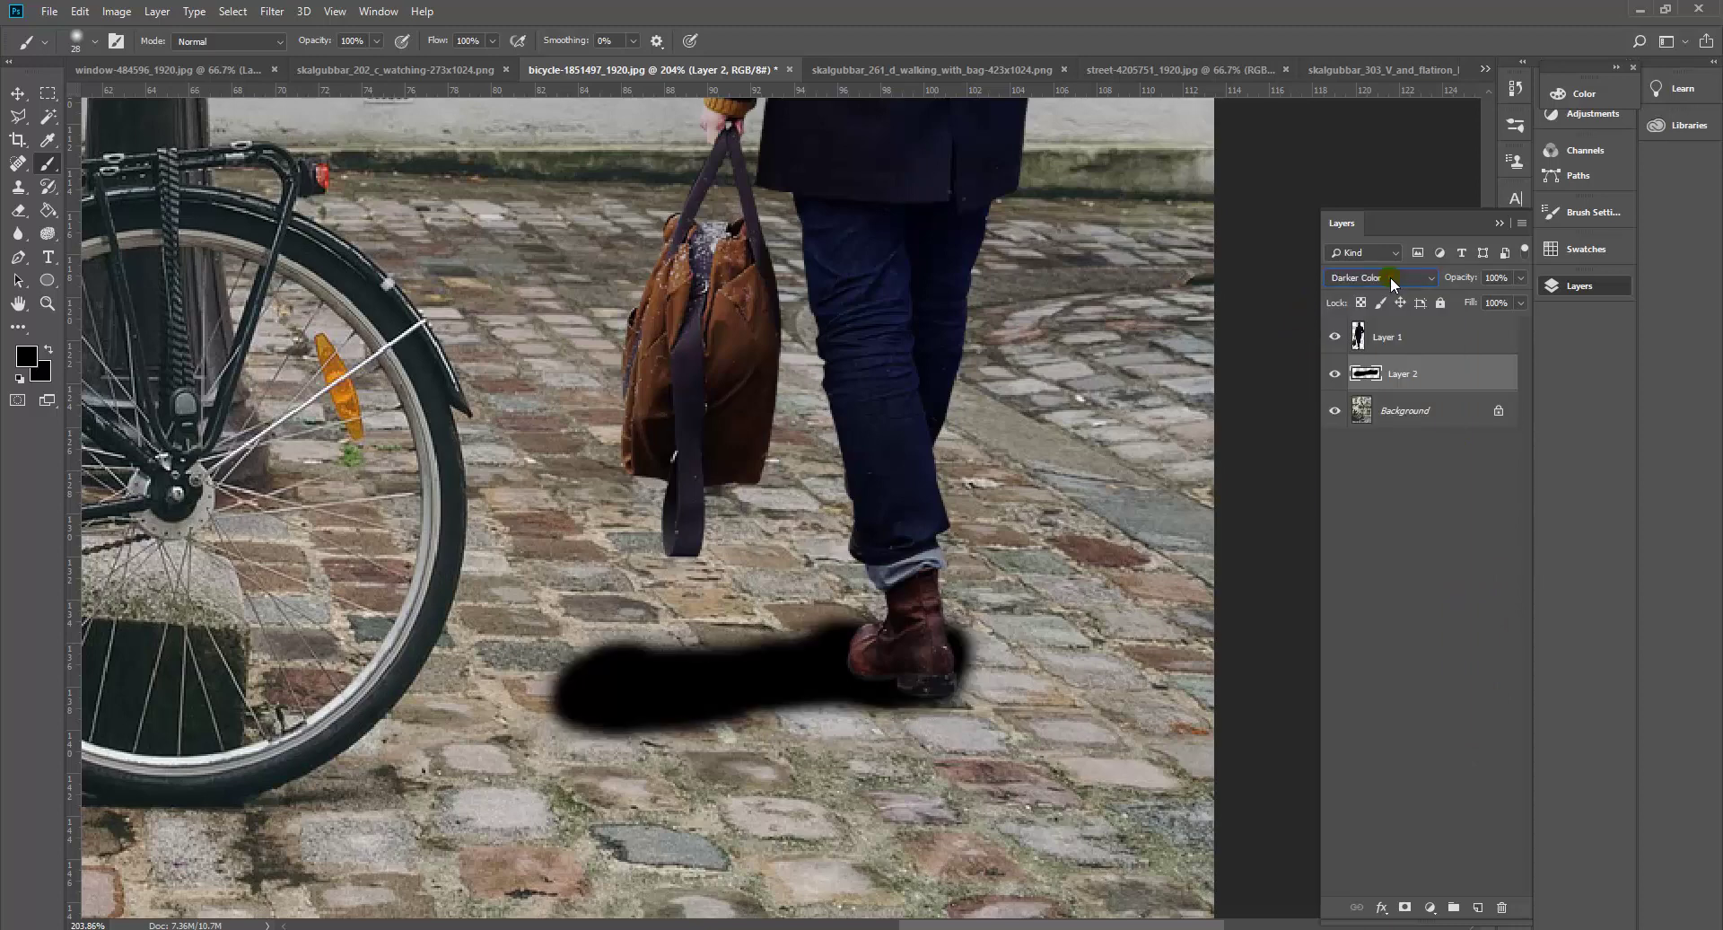
scroll(1387, 276, down, 1)
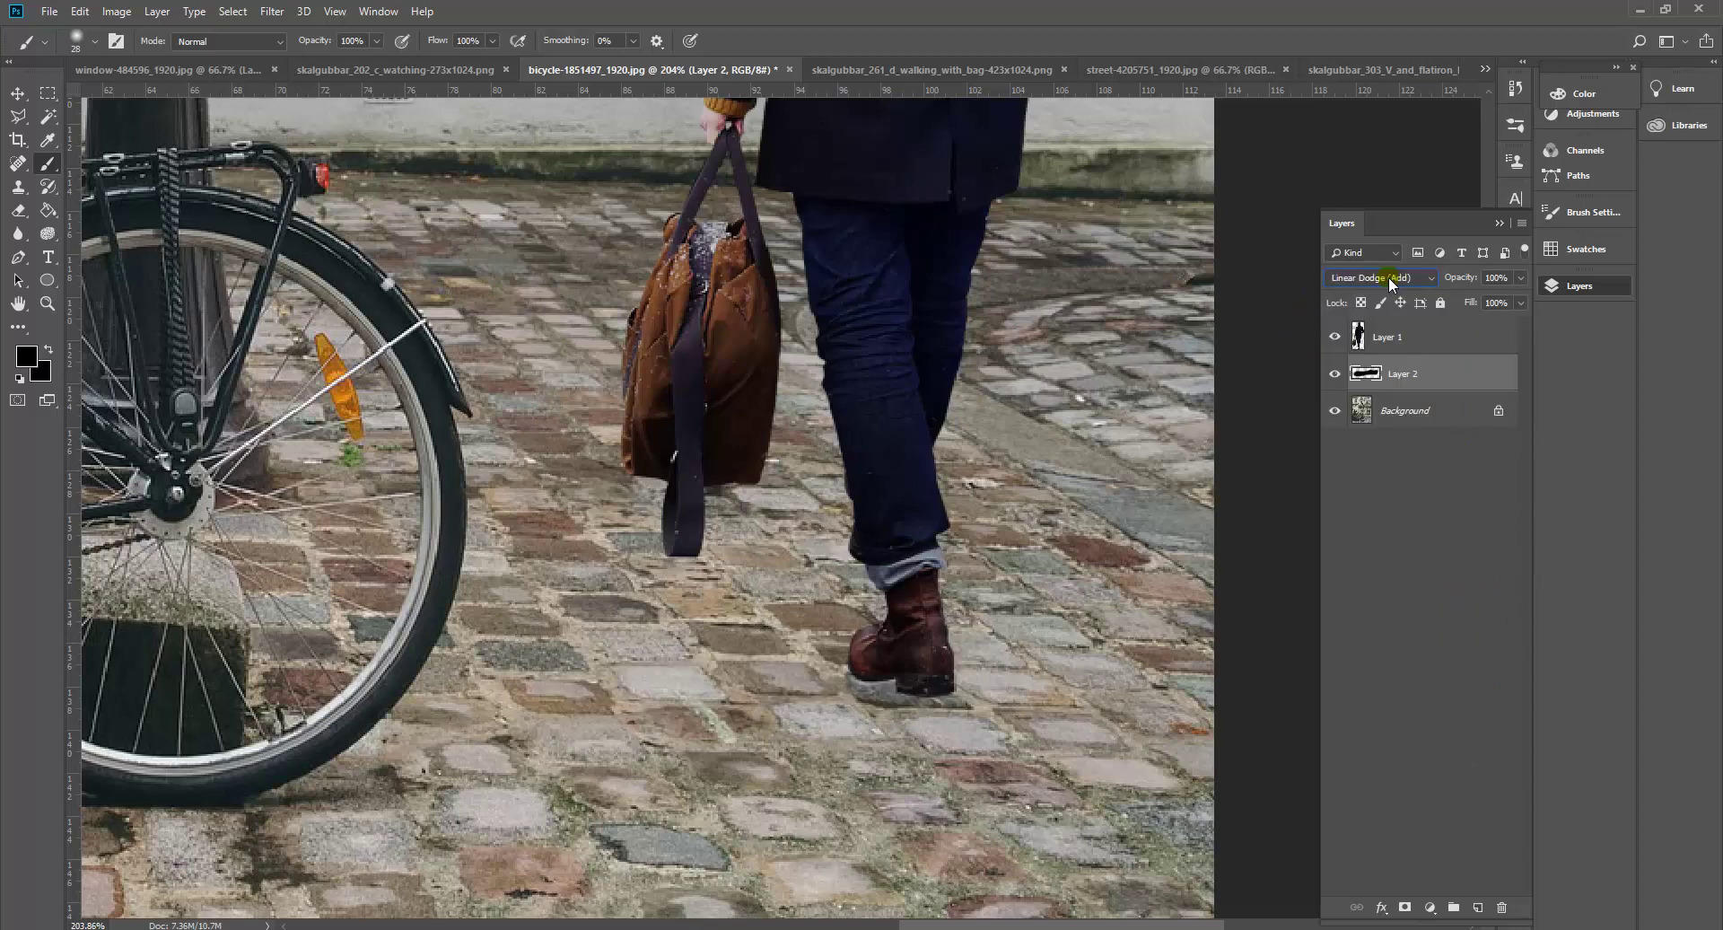
scroll(1388, 277, down, 2)
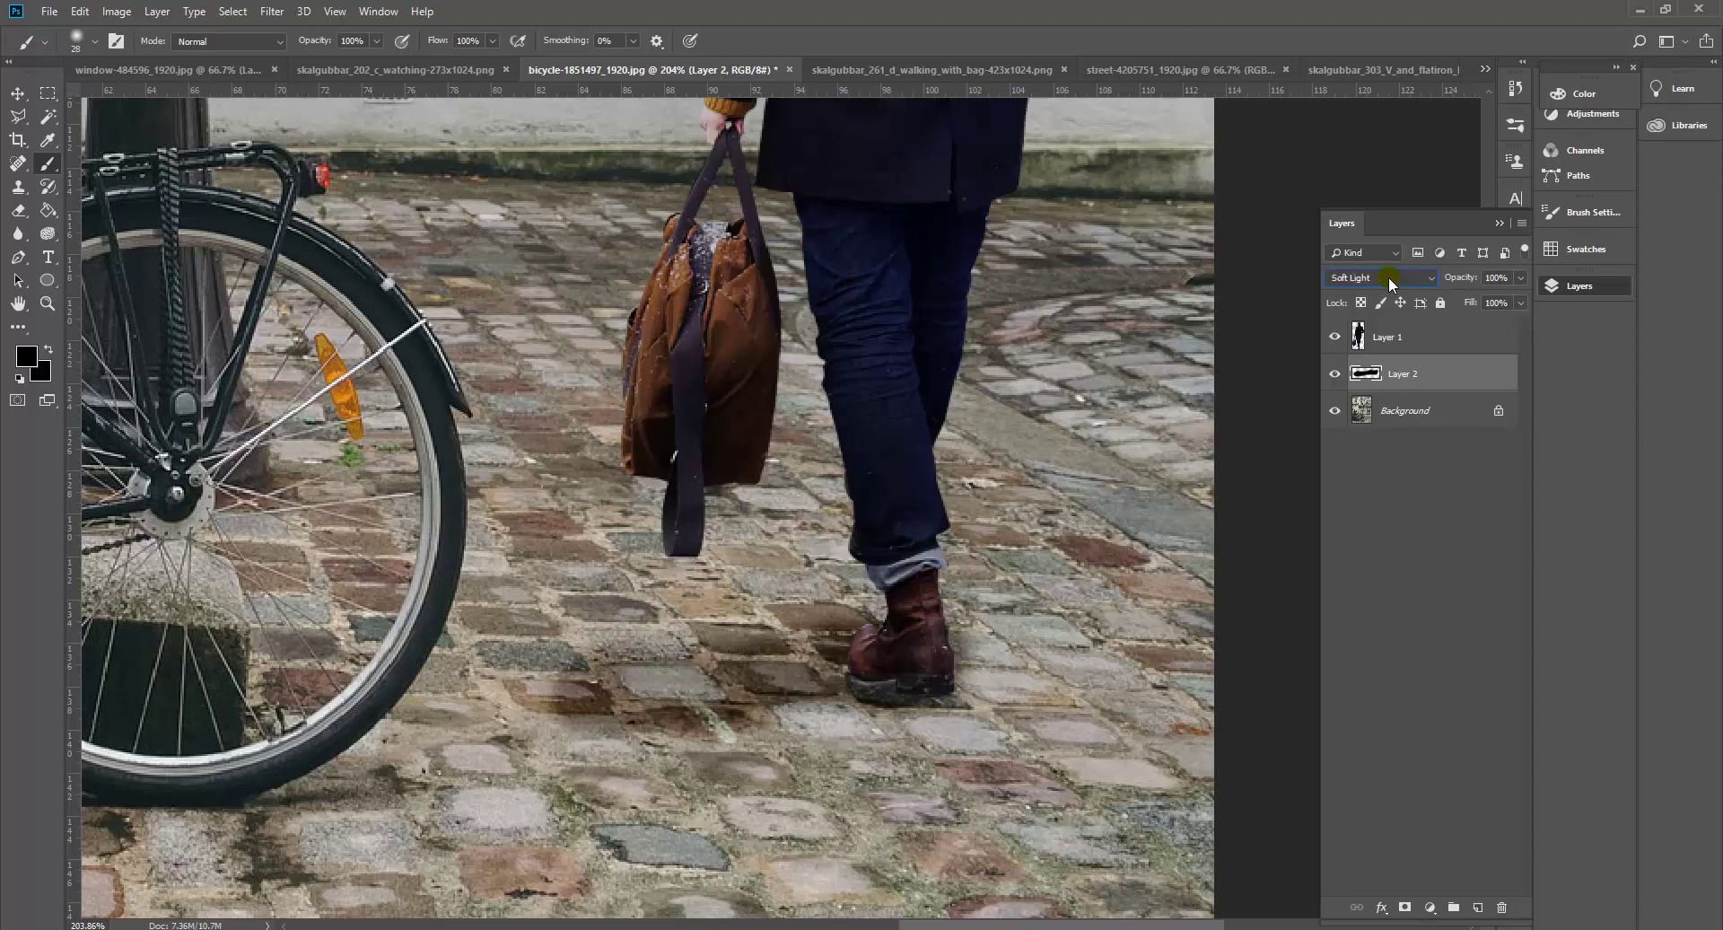
scroll(1387, 277, down, 1)
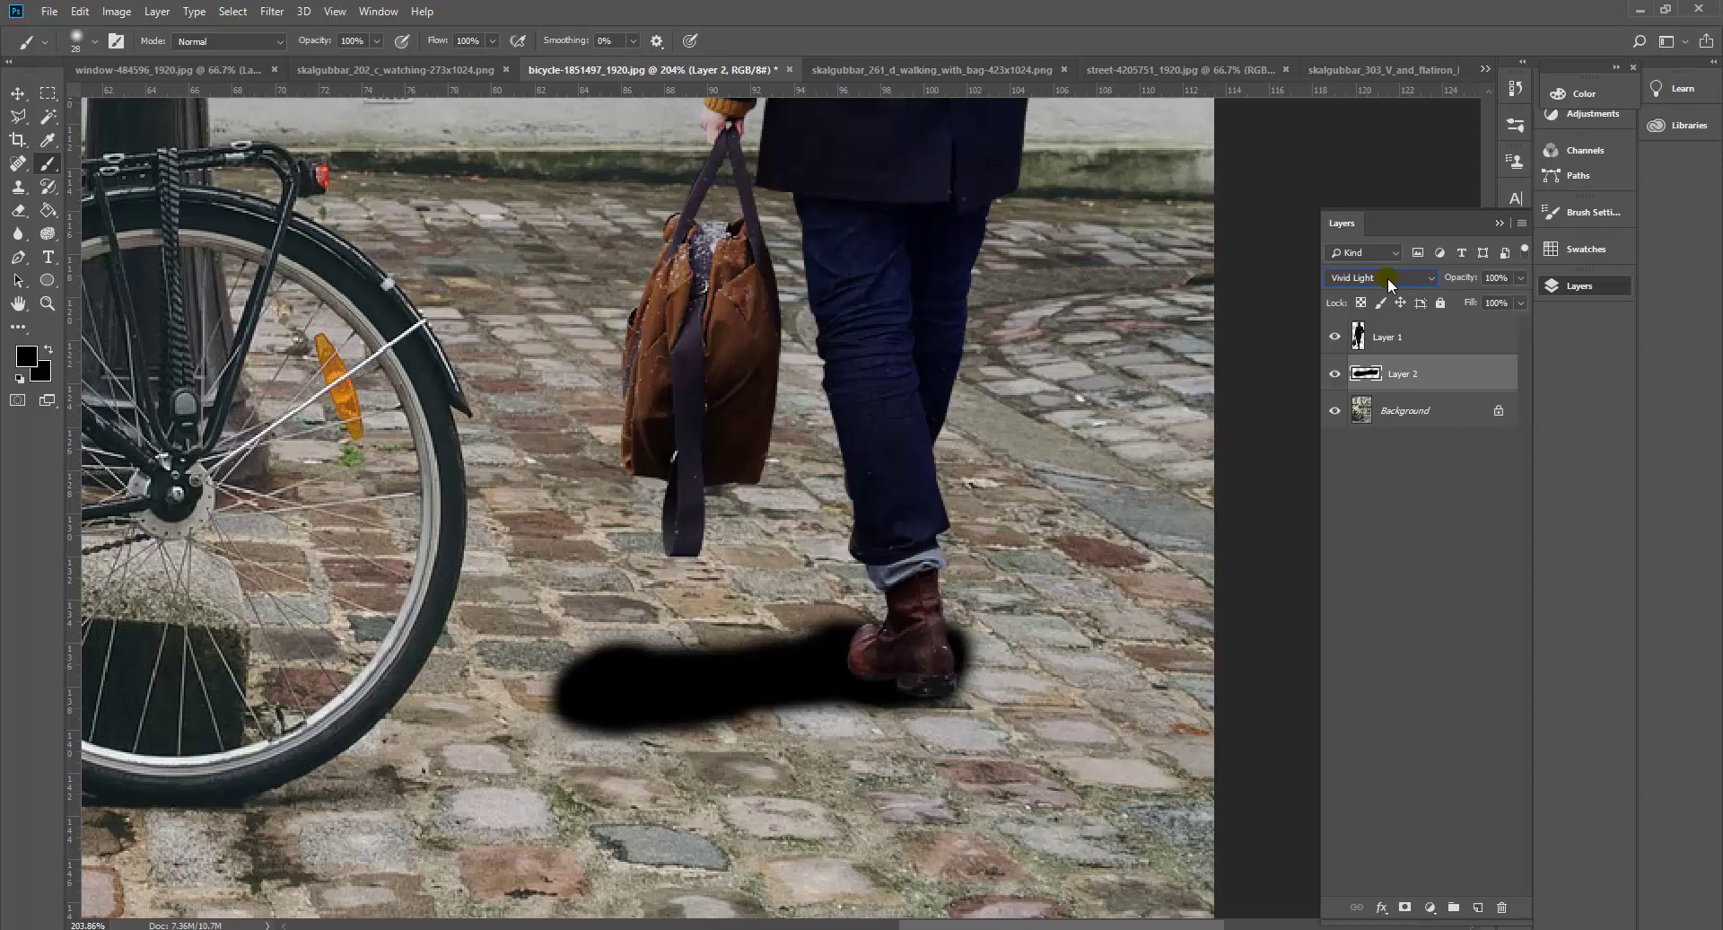
scroll(1388, 278, down, 1)
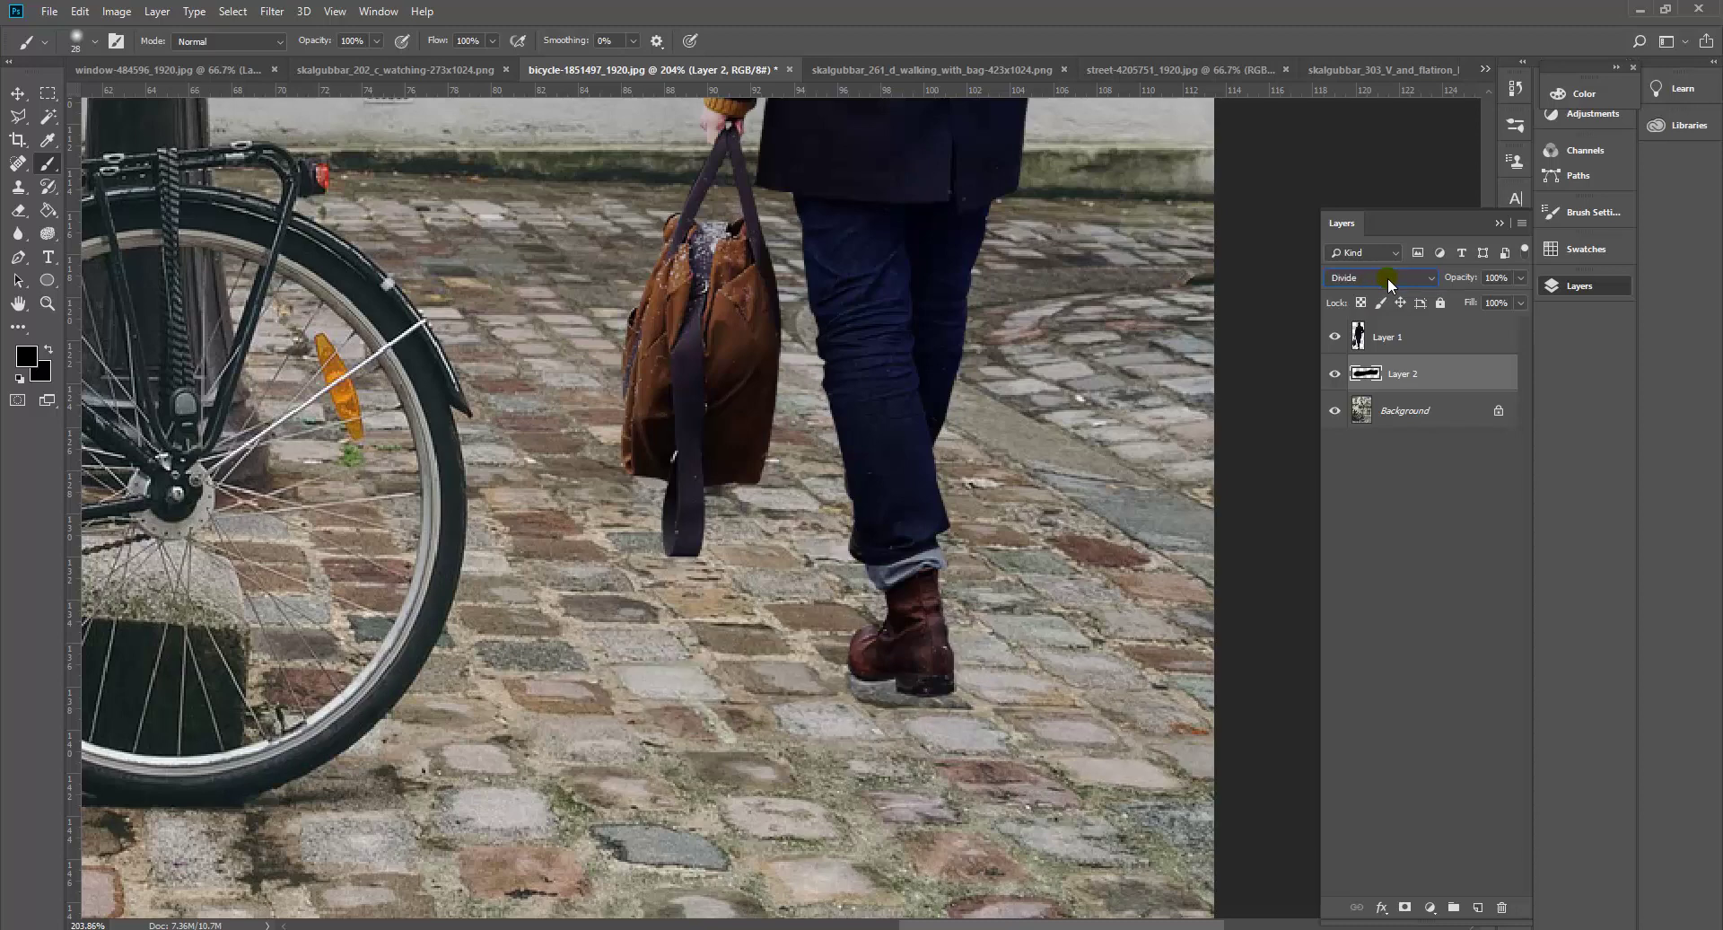
scroll(1386, 279, up, 20)
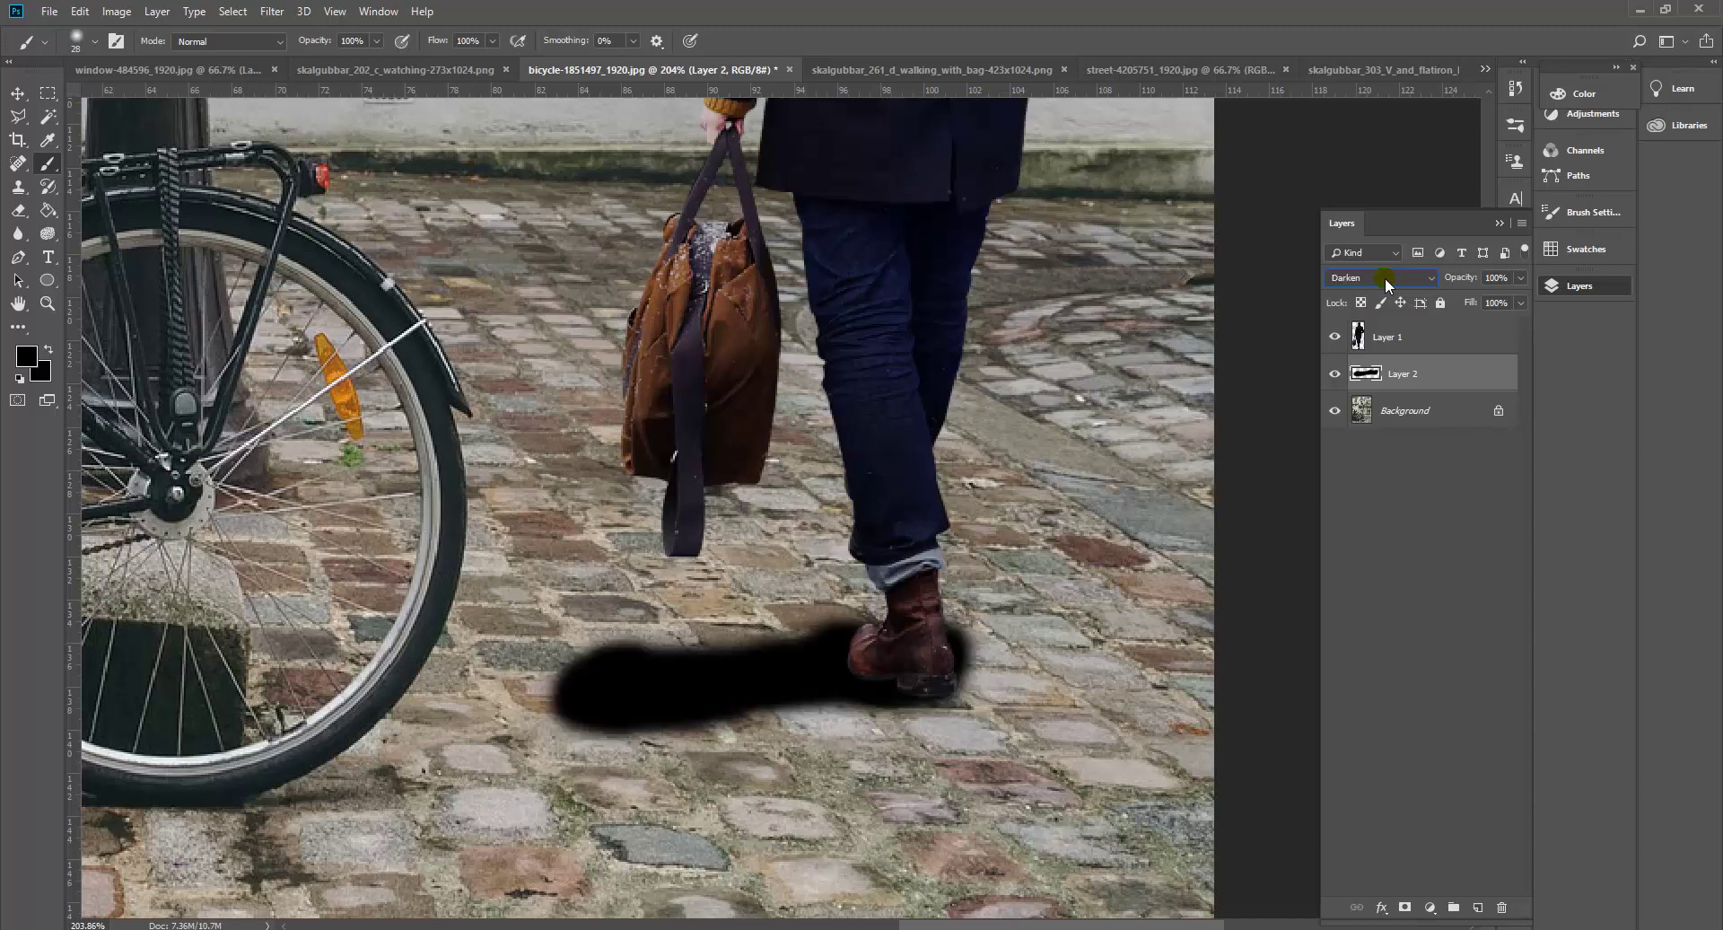
Lower the shadow layer's opacity to 62% and inspect the shadow around the man's boot up close and in the whole scene.
click(1518, 278)
drag(1522, 297, 1488, 302)
scroll(857, 583, down, 7)
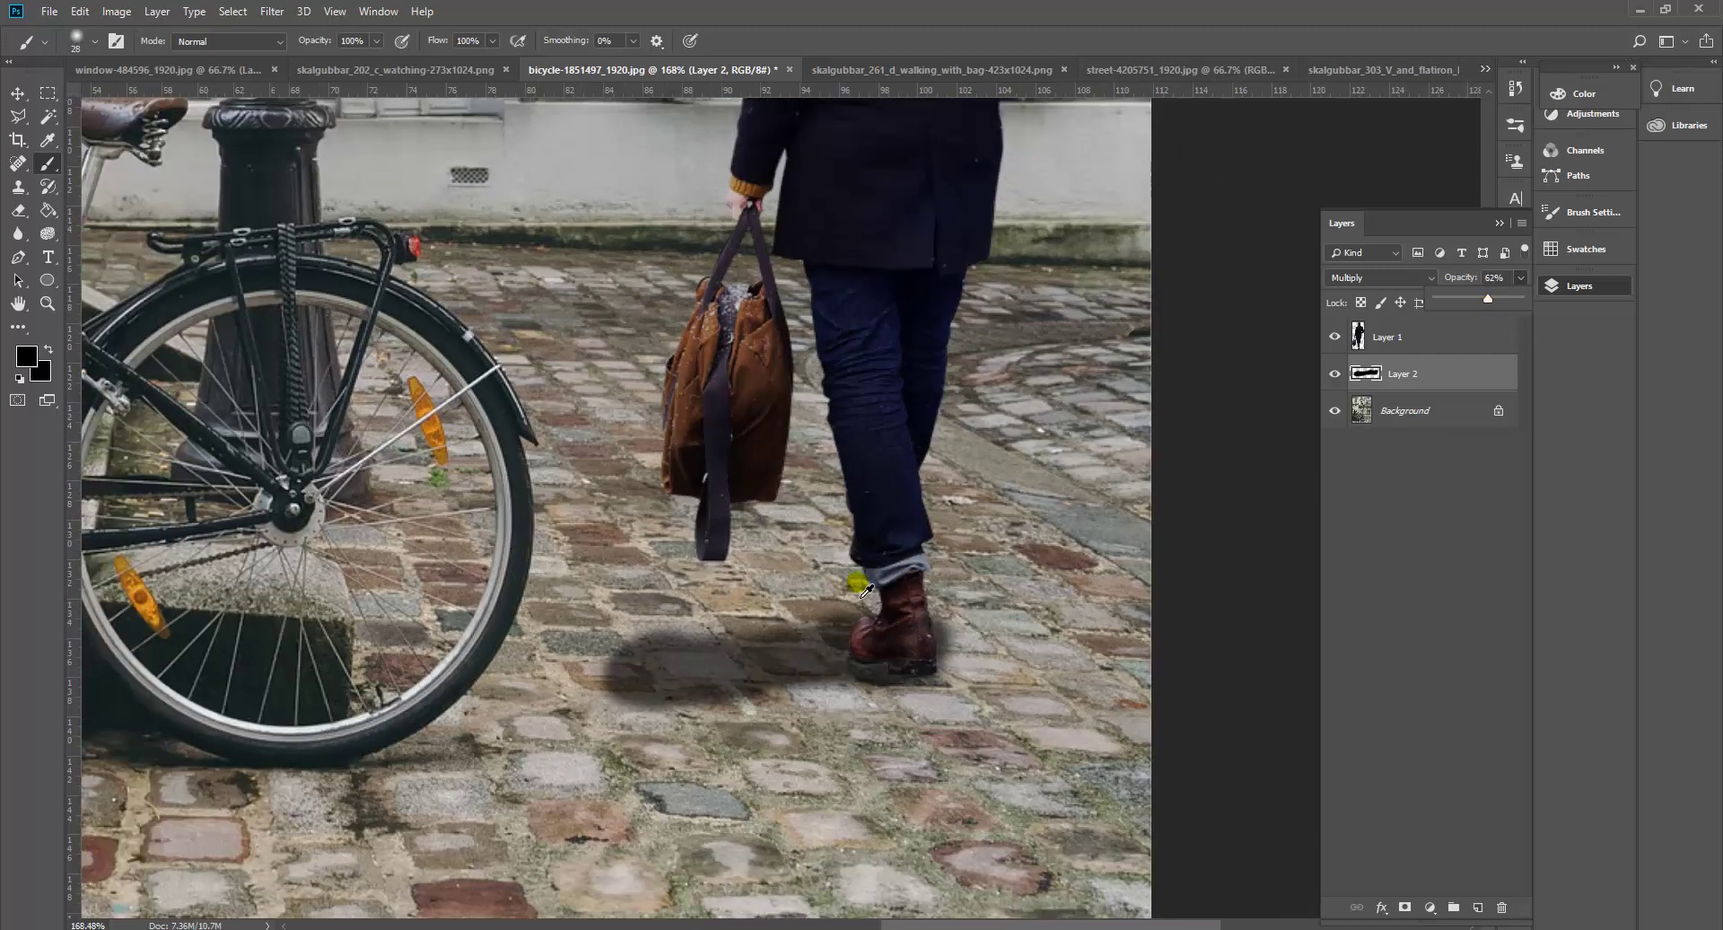
scroll(862, 592, up, 8)
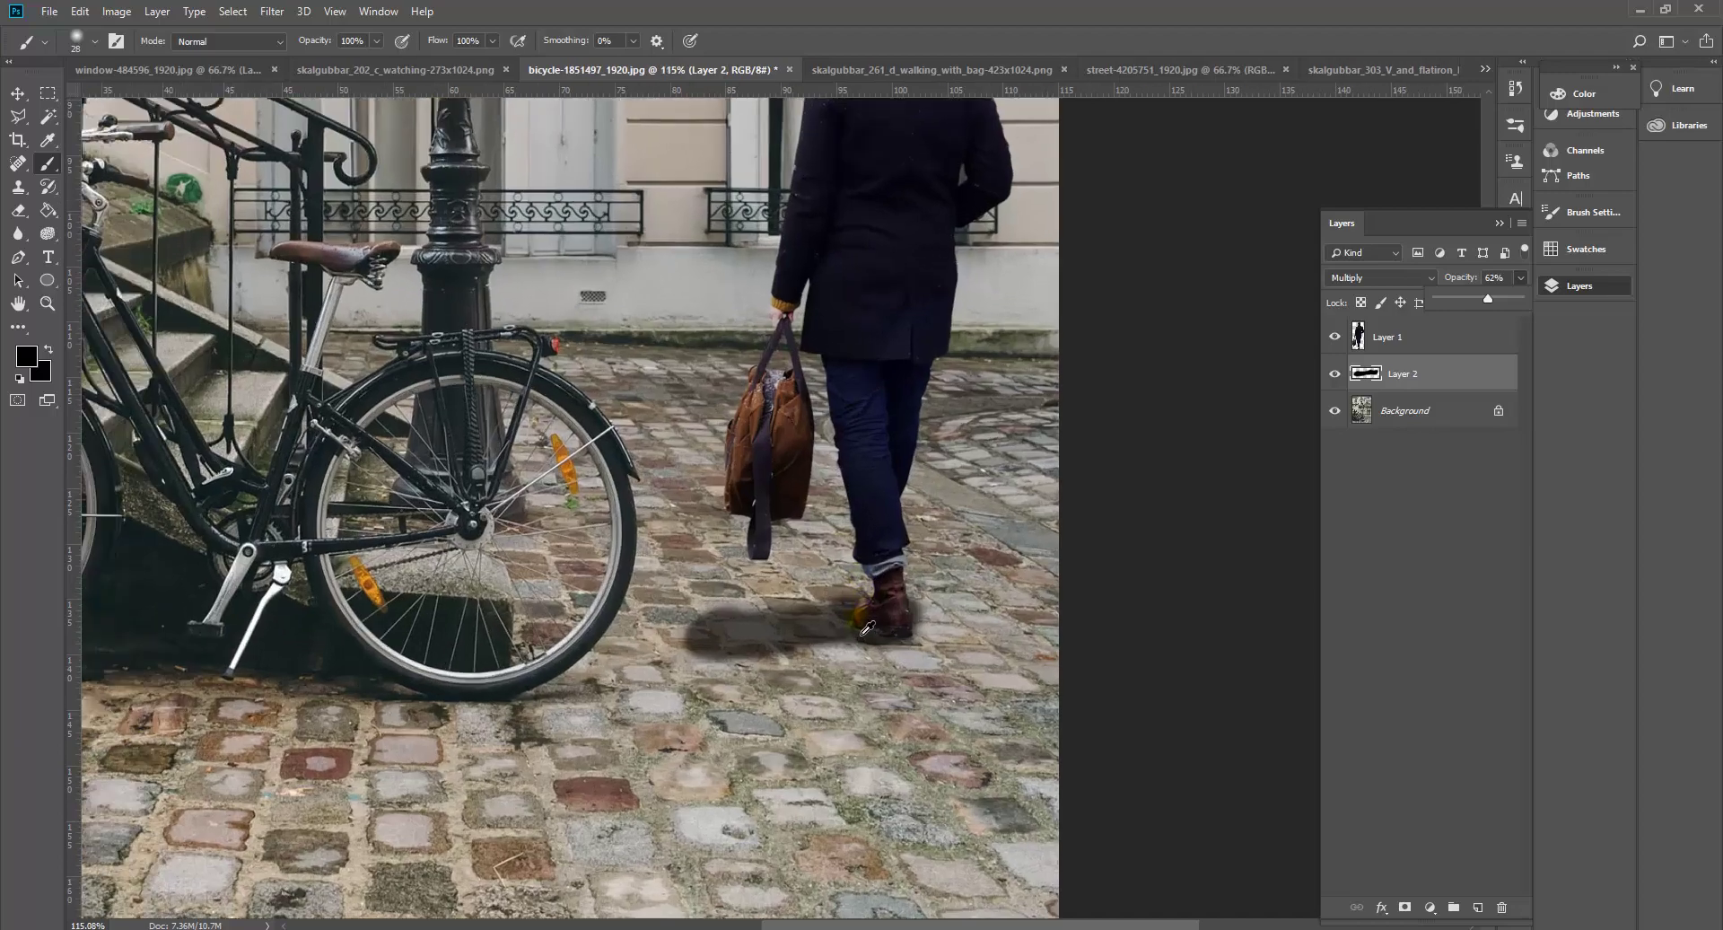
scroll(851, 643, down, 10)
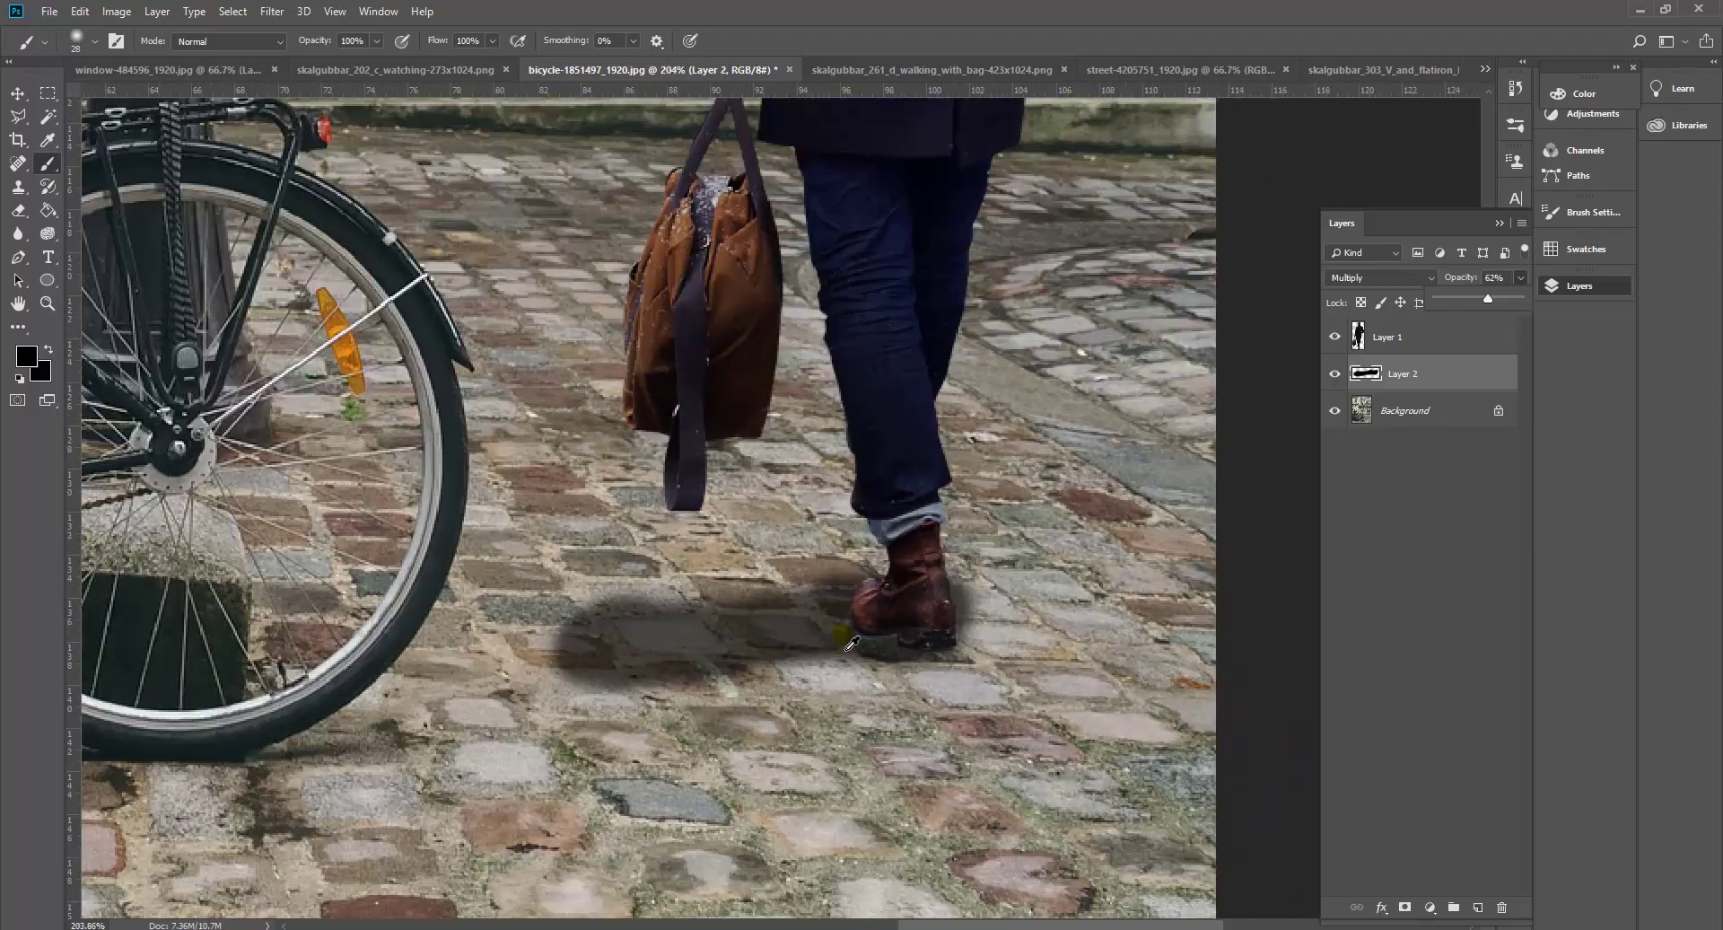
scroll(847, 640, up, 12)
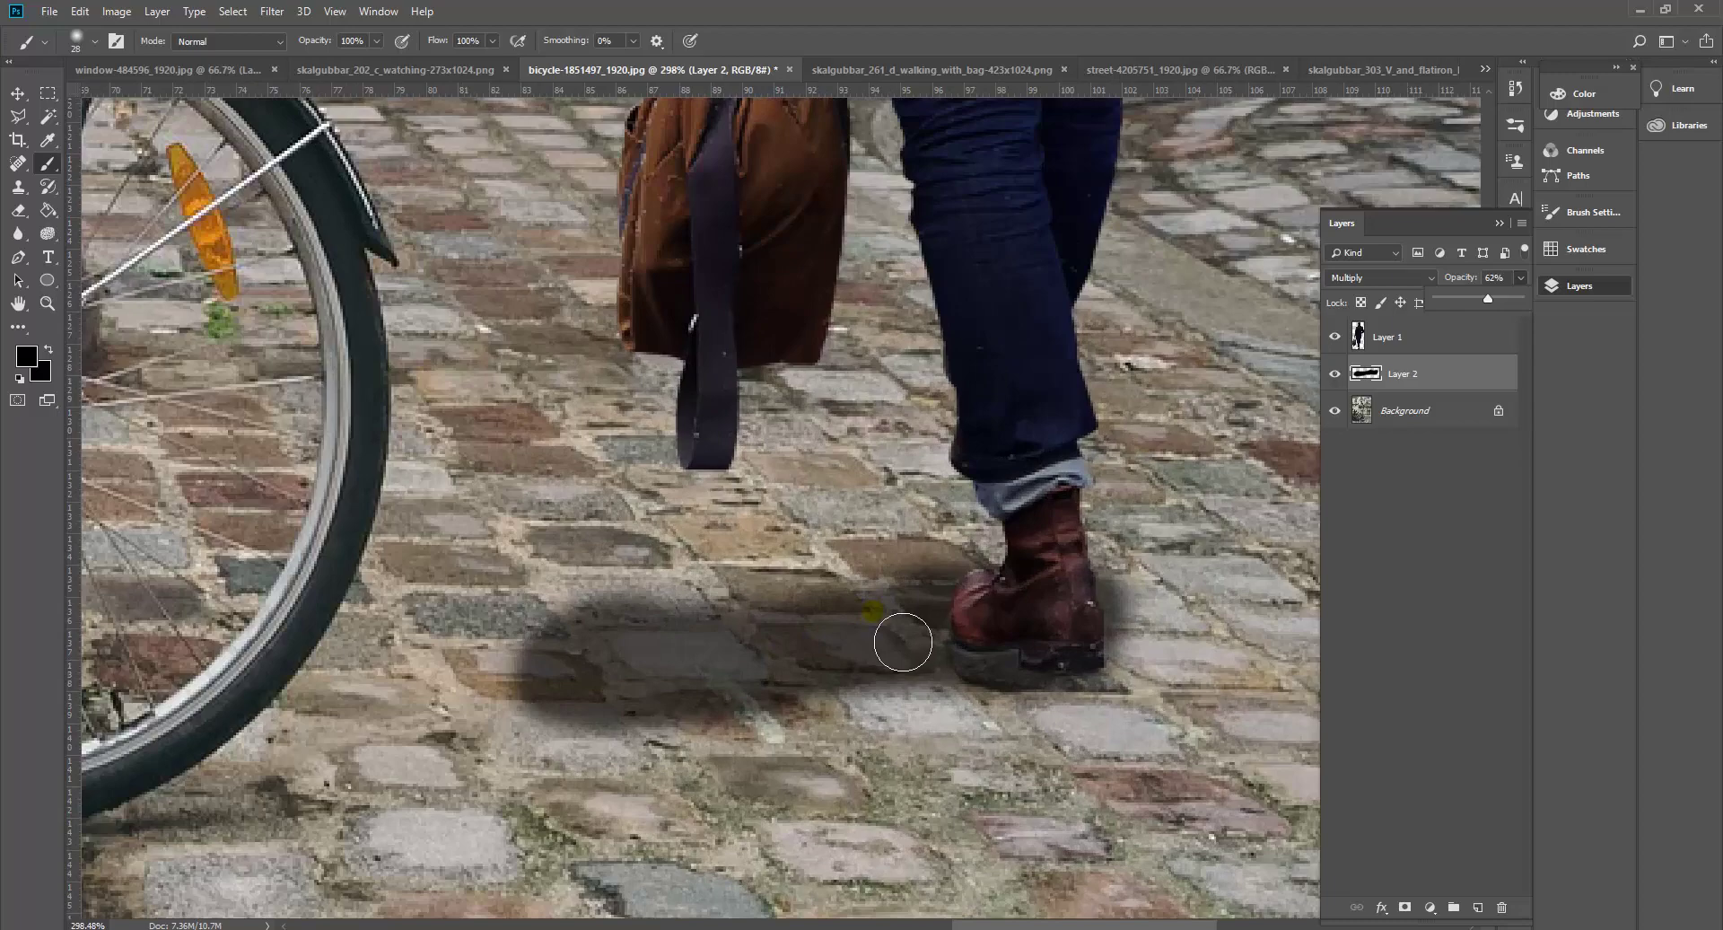
scroll(903, 643, down, 10)
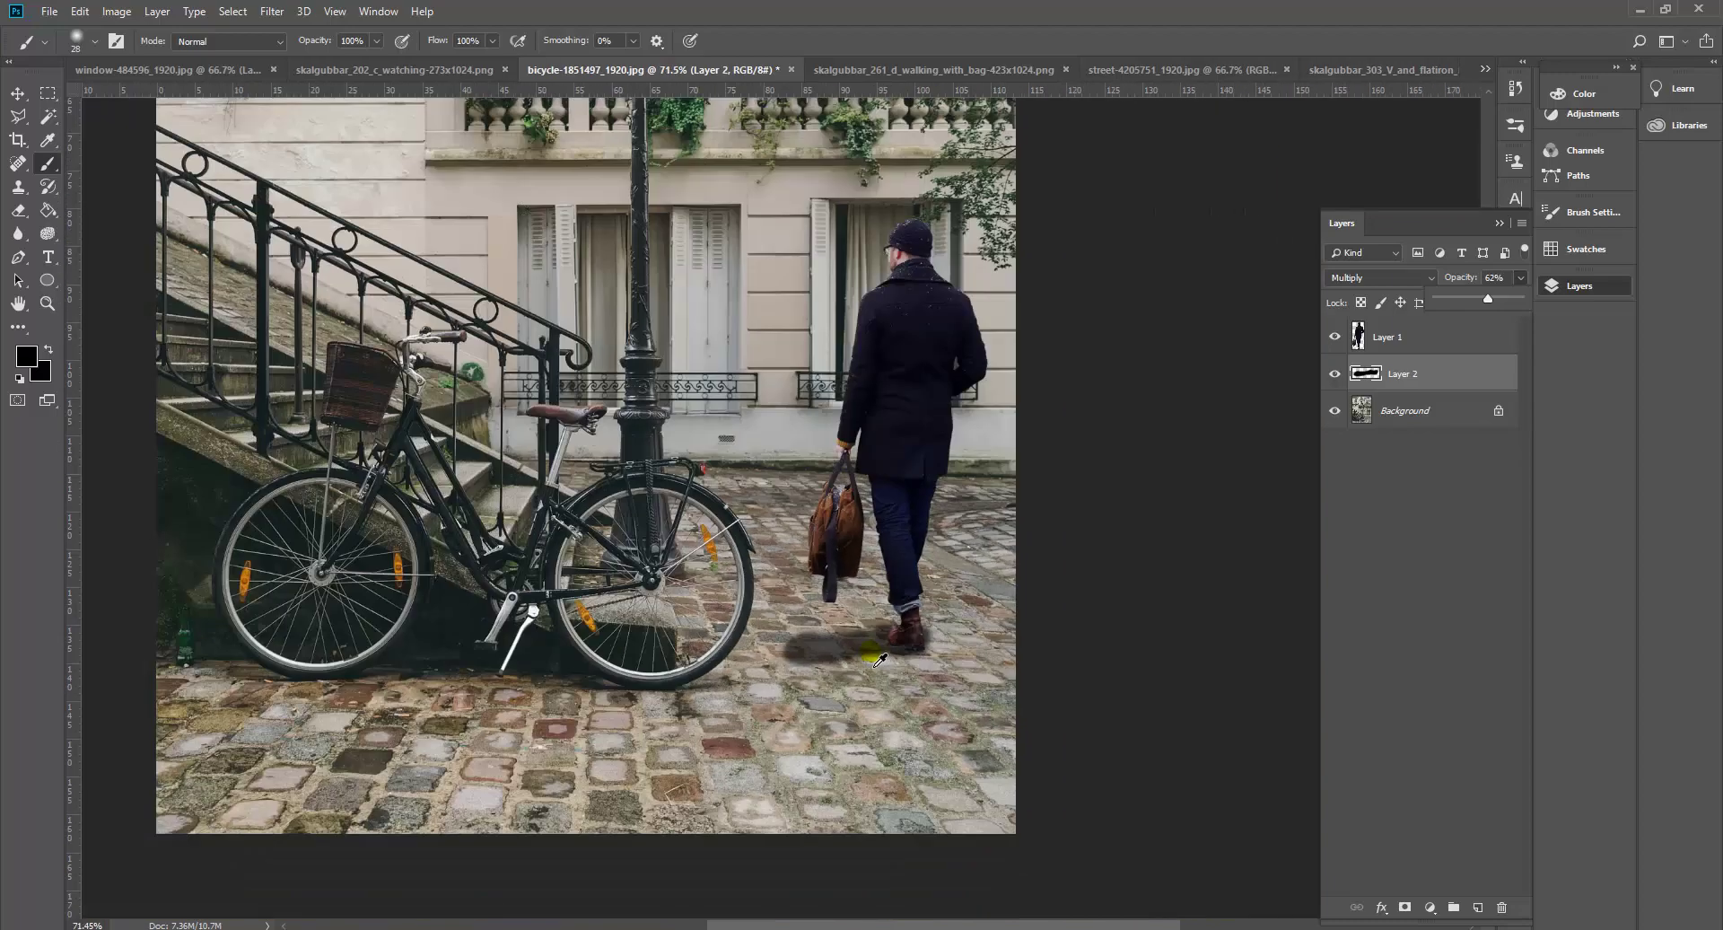
scroll(901, 696, up, 12)
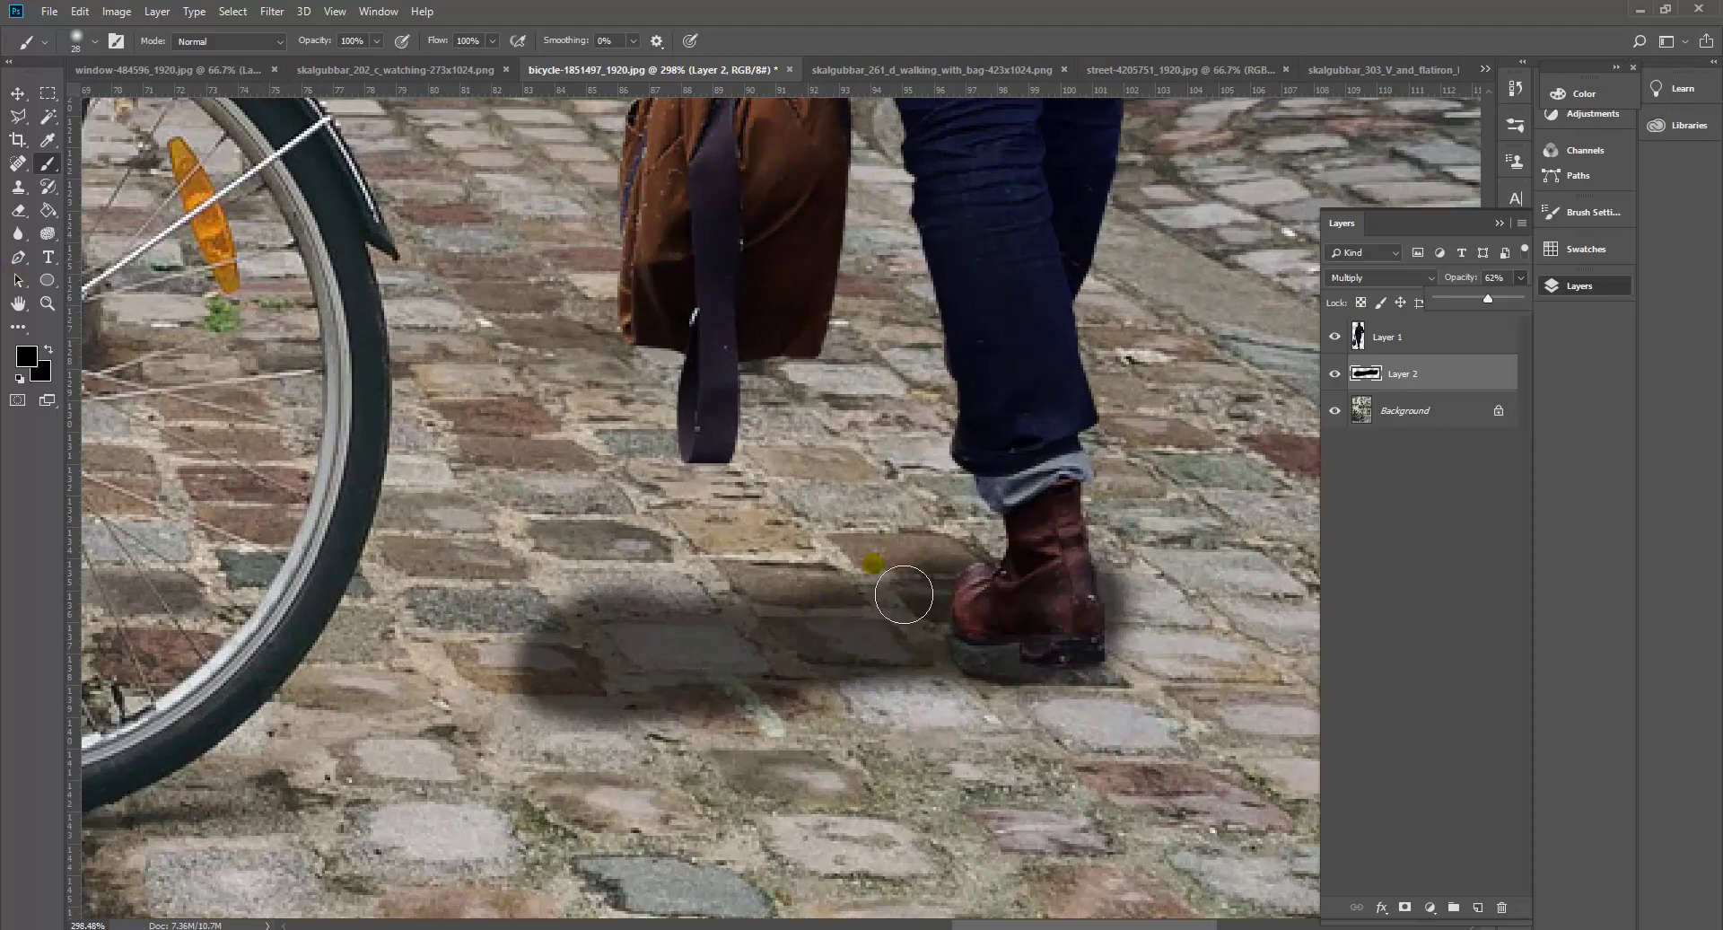
Set up the Smudge tool with a Soft Round brush at 51 px and 0% hardness.
click(19, 234)
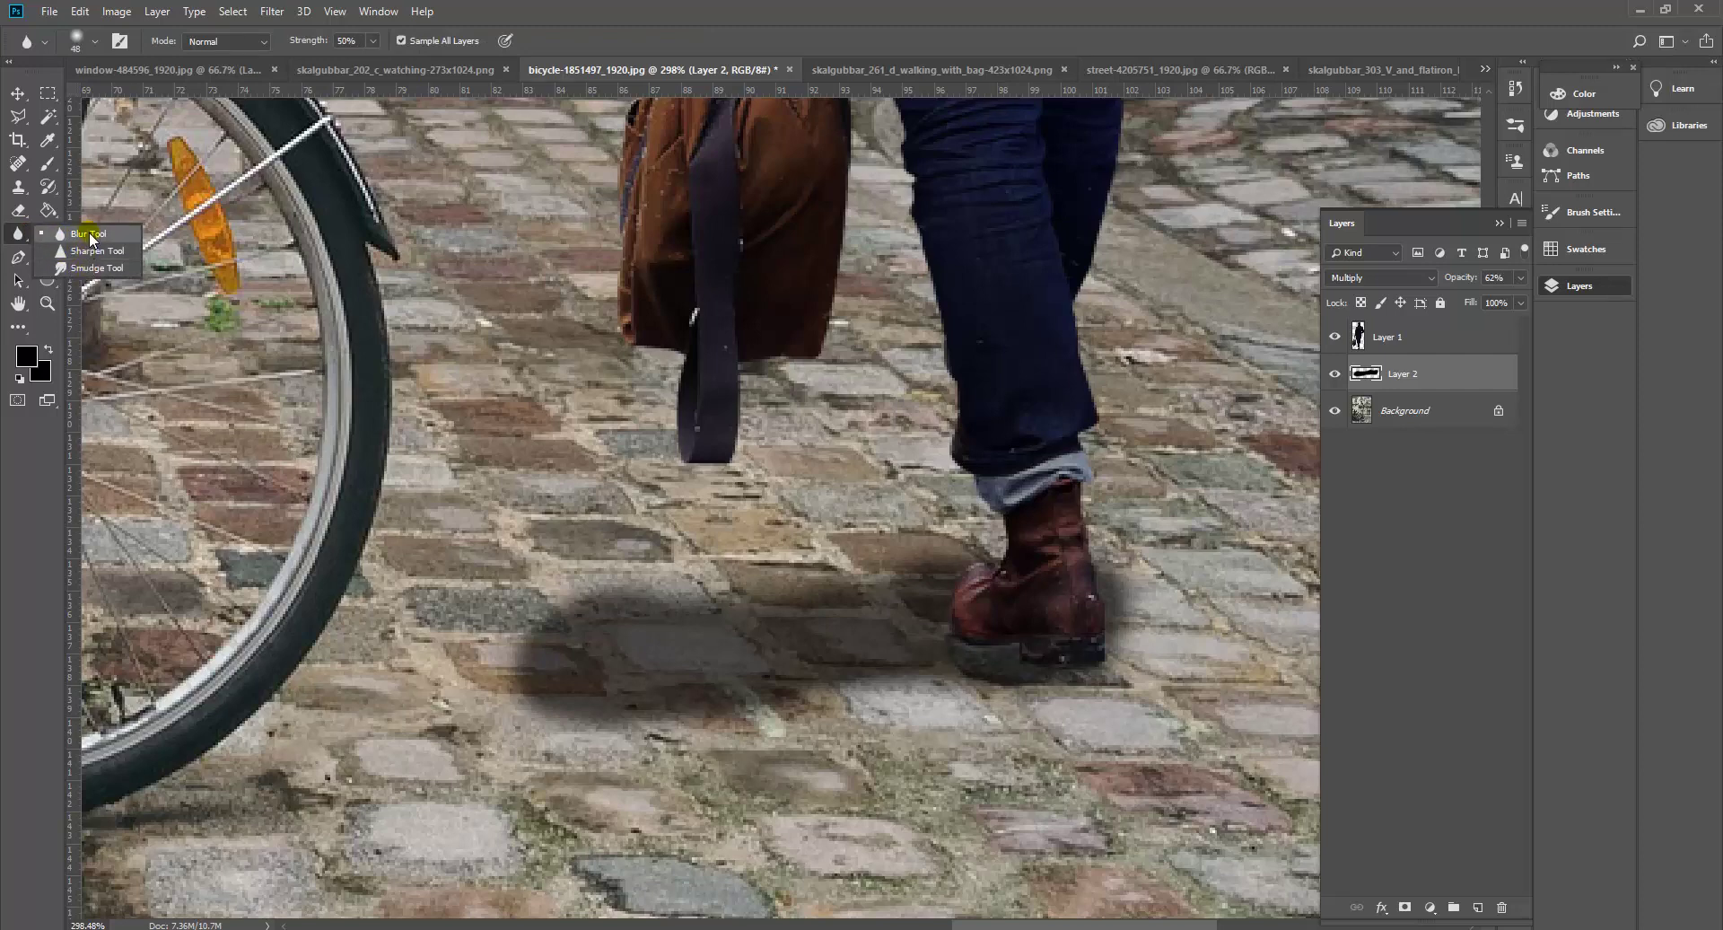
click(90, 266)
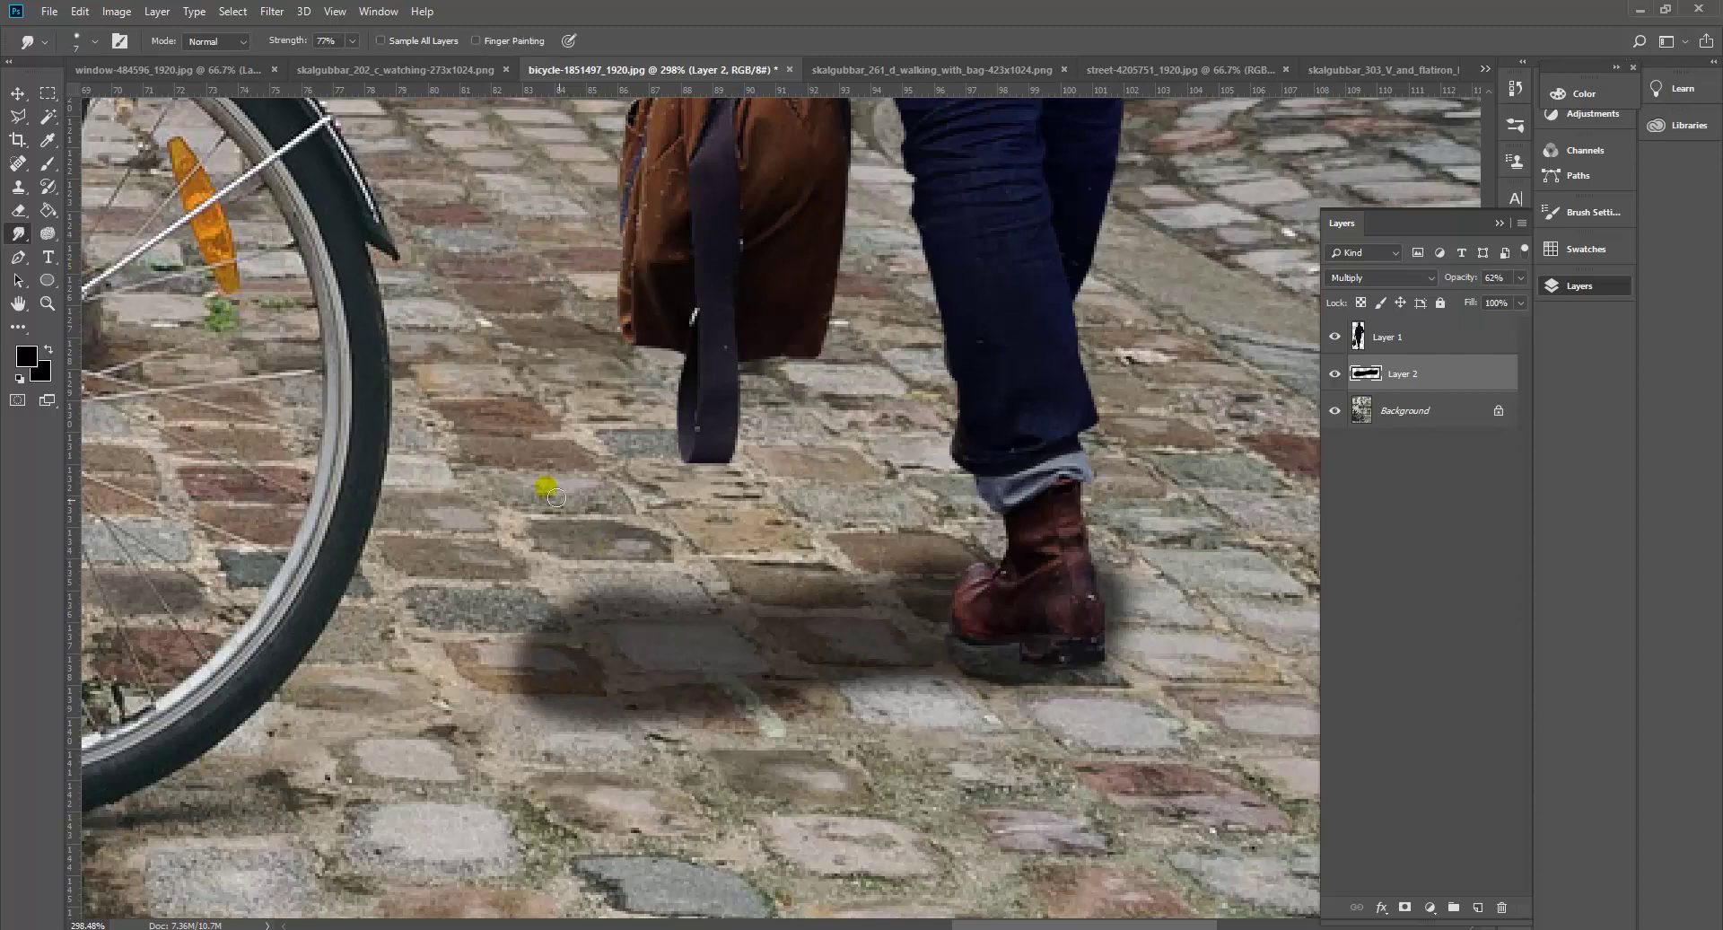
click(96, 41)
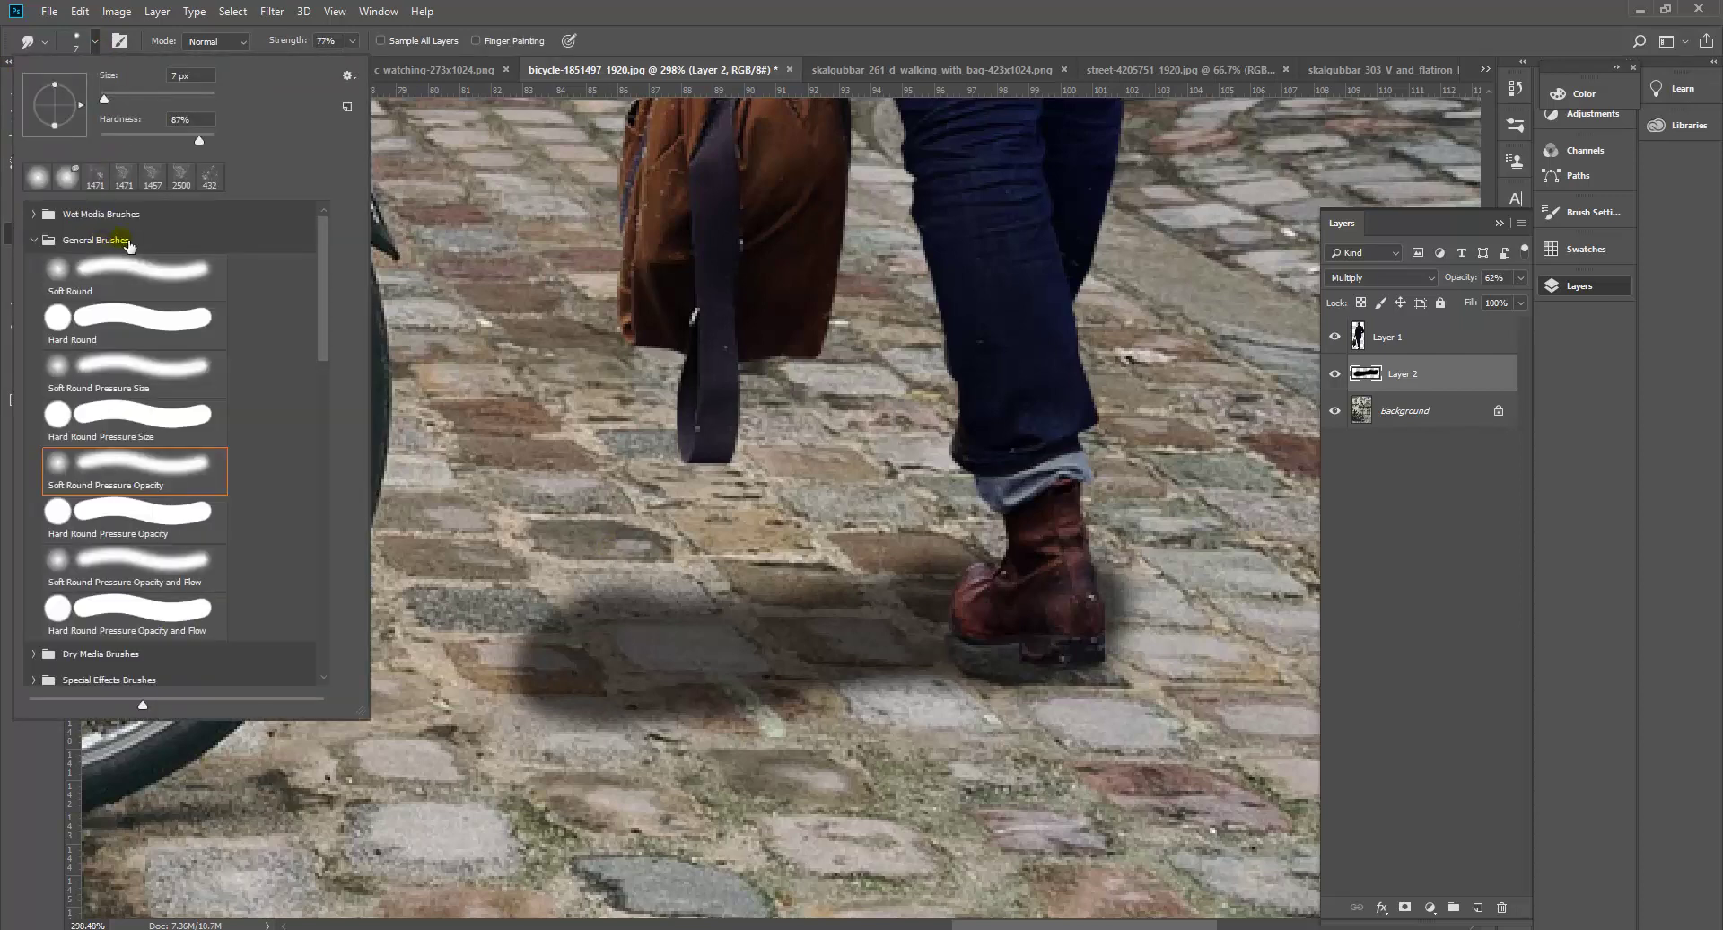
click(111, 266)
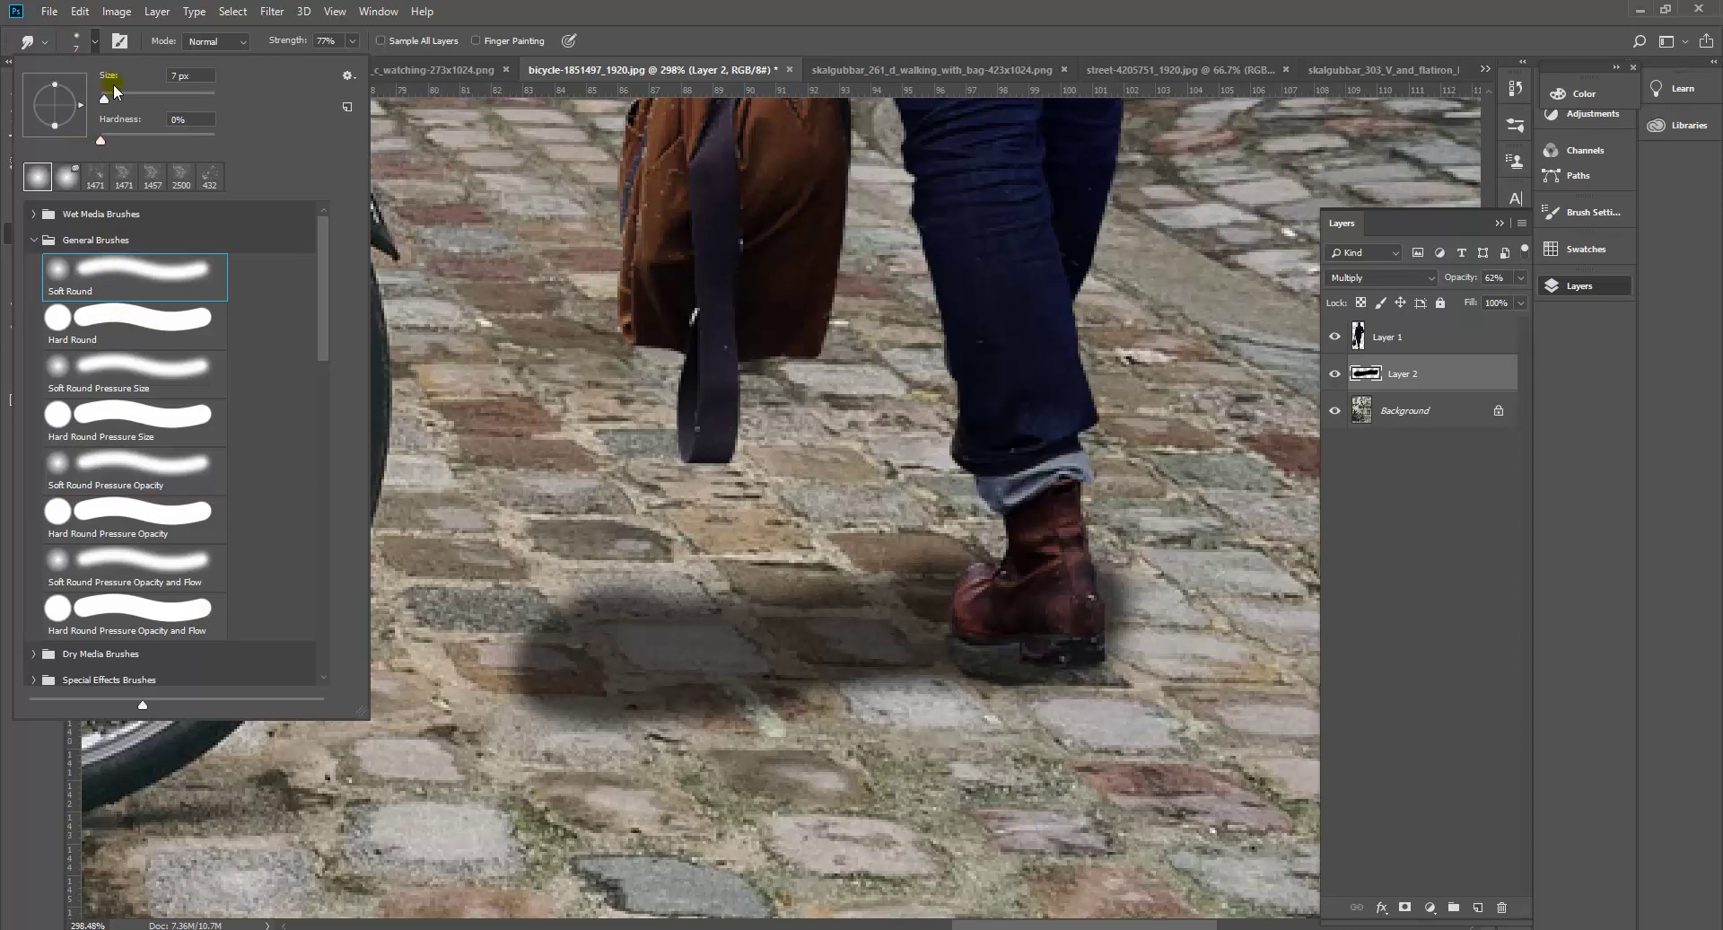
drag(105, 99, 112, 99)
drag(126, 97, 130, 97)
Smudge the upper and lower edges of the shadow's far end near the bicycle, undoing the last strokes.
click(608, 651)
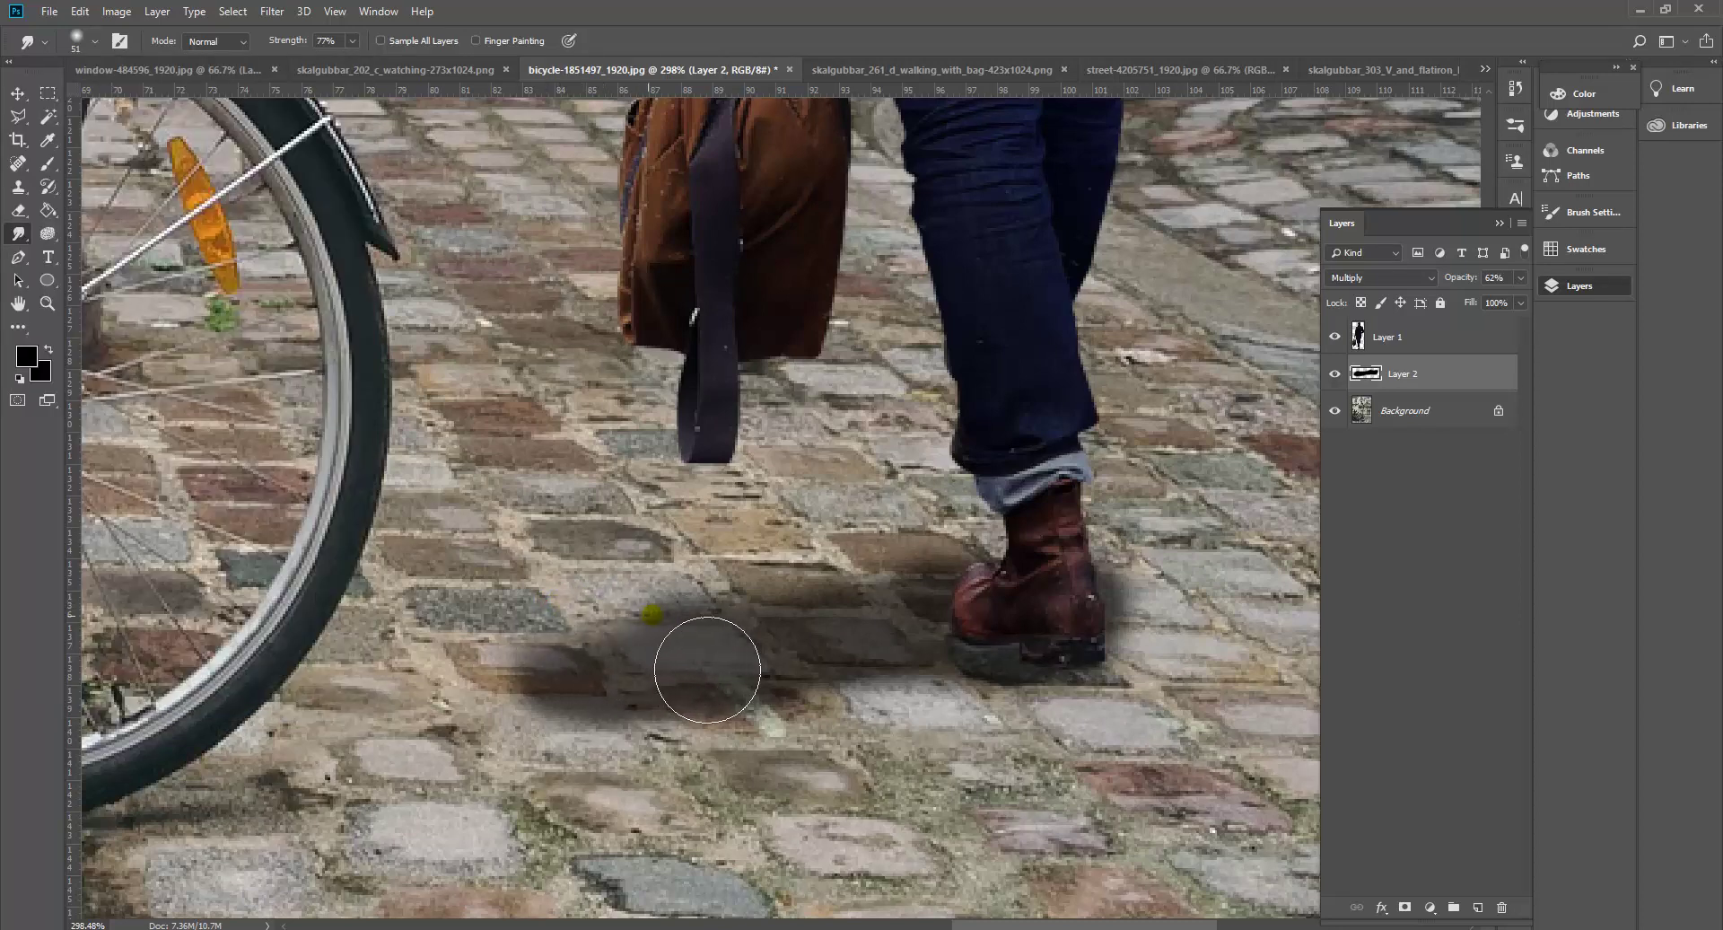
mouse_move(681, 662)
mouse_down()
mouse_move(729, 661)
mouse_move(684, 643)
mouse_move(786, 687)
mouse_move(755, 667)
mouse_up()
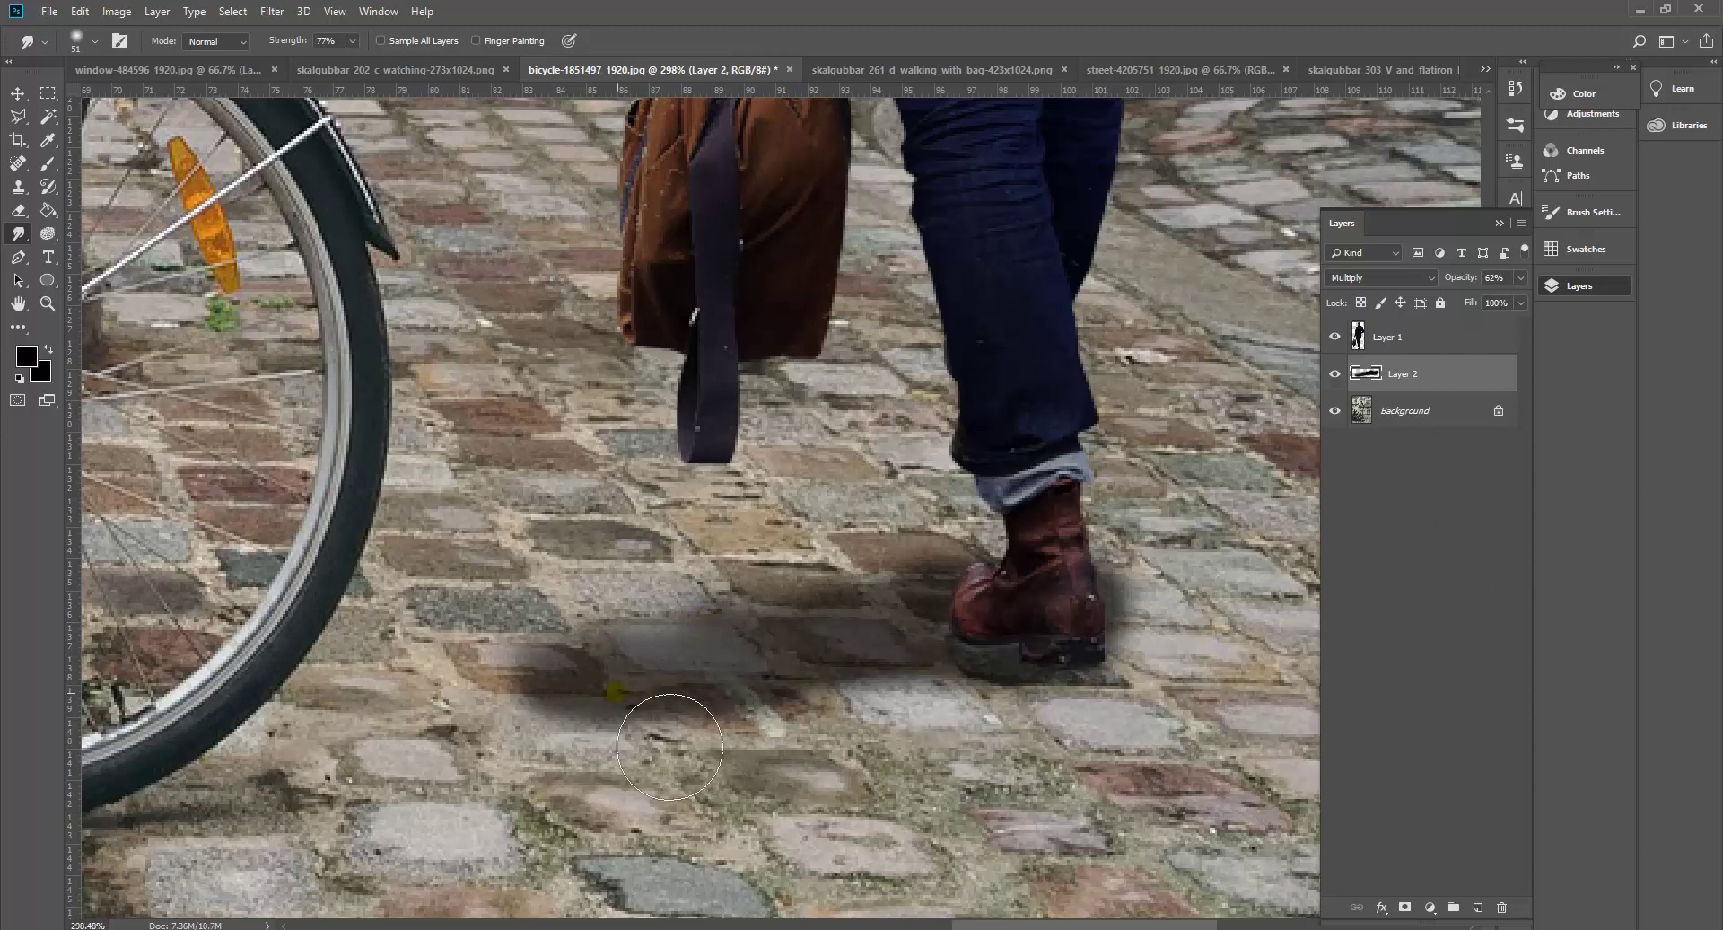
mouse_move(543, 702)
mouse_down()
mouse_move(449, 712)
mouse_move(574, 698)
mouse_move(481, 724)
mouse_move(494, 736)
mouse_move(620, 712)
mouse_move(492, 738)
mouse_move(661, 704)
mouse_move(508, 736)
mouse_move(661, 724)
mouse_move(646, 739)
mouse_move(685, 700)
mouse_move(529, 746)
mouse_move(698, 695)
mouse_up()
key(ctrl+alt+z)
key(ctrl+alt+z)
Try smudging the shadow towards the boot with Sample All Layers turned on, and undo the stroke.
click(382, 40)
mouse_move(721, 623)
mouse_down()
mouse_move(731, 637)
mouse_move(780, 584)
mouse_move(862, 619)
mouse_move(954, 767)
mouse_move(1158, 835)
mouse_move(1239, 655)
mouse_up()
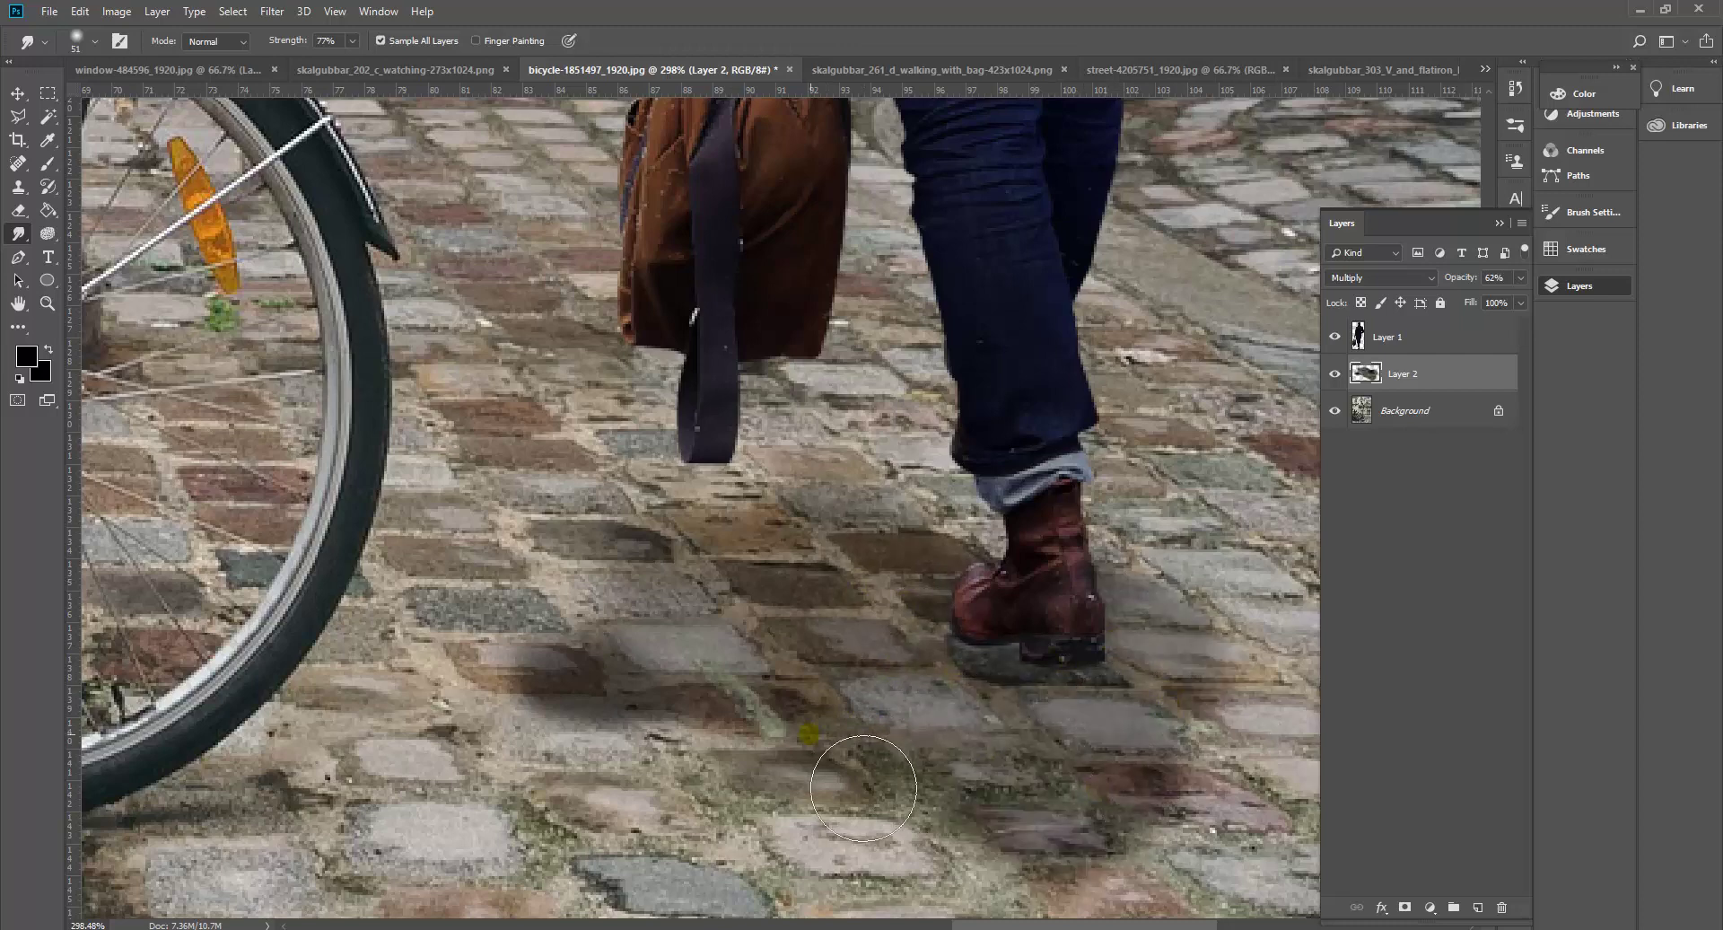
key(ctrl+z)
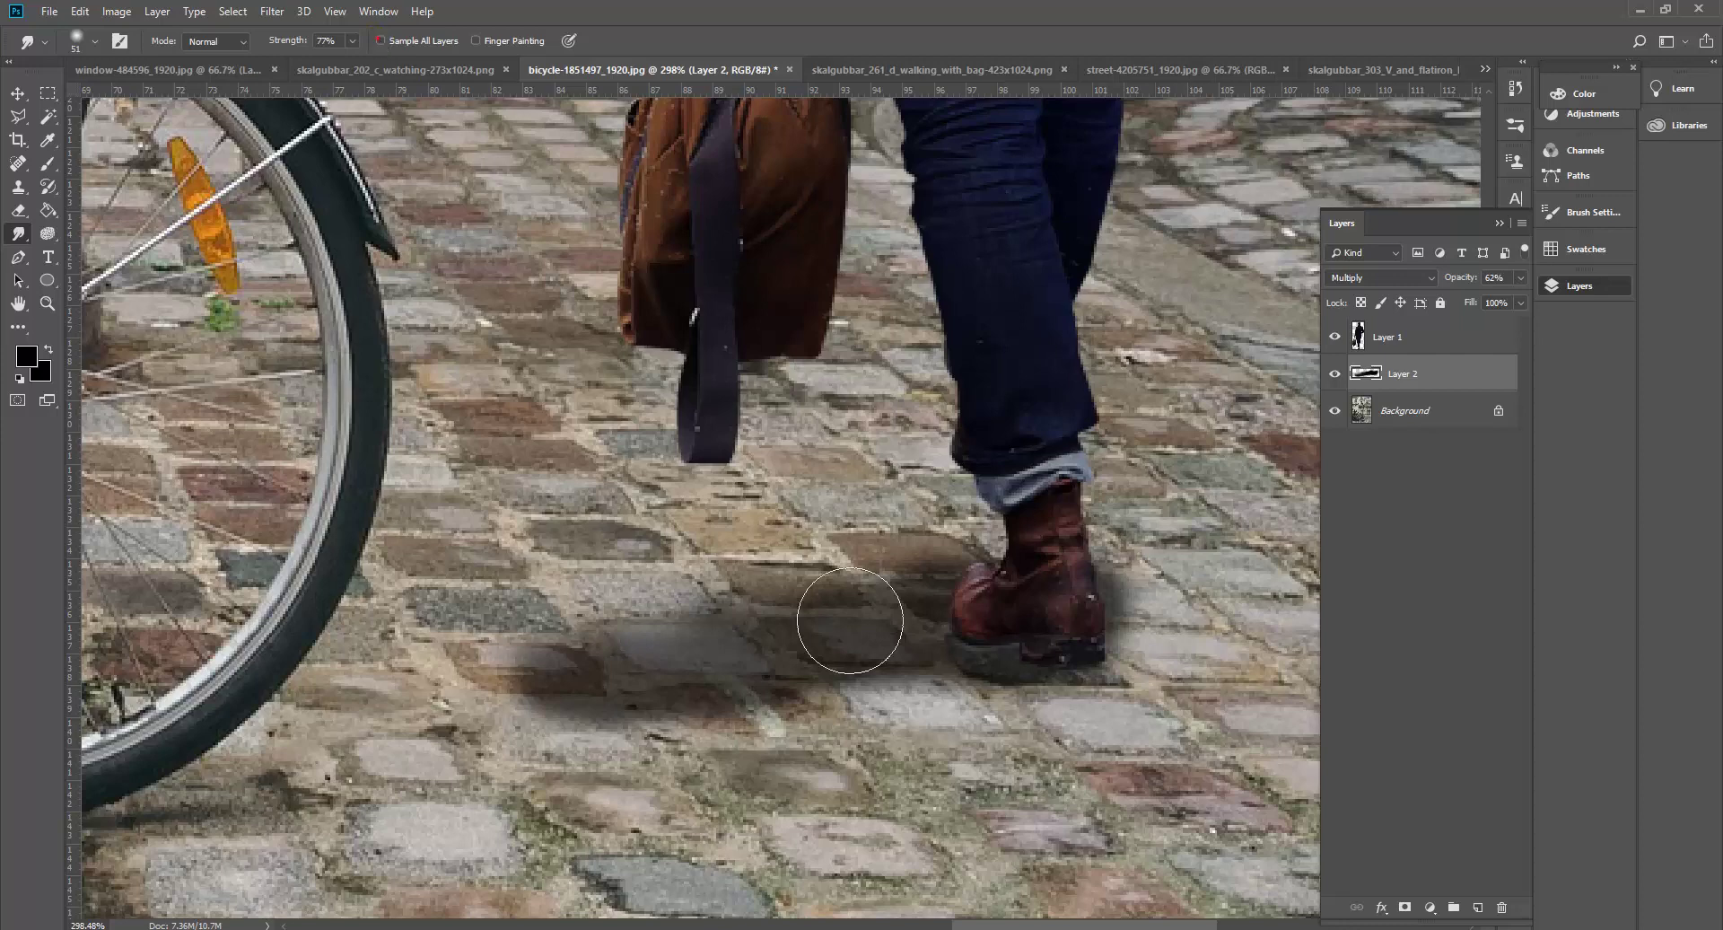
Smudge the shadow's lower edge and its end near the bicycle into a thinner, tapered shape, with Sample All Layers off.
mouse_move(522, 676)
mouse_down()
mouse_move(588, 689)
mouse_move(574, 715)
mouse_move(759, 709)
mouse_up()
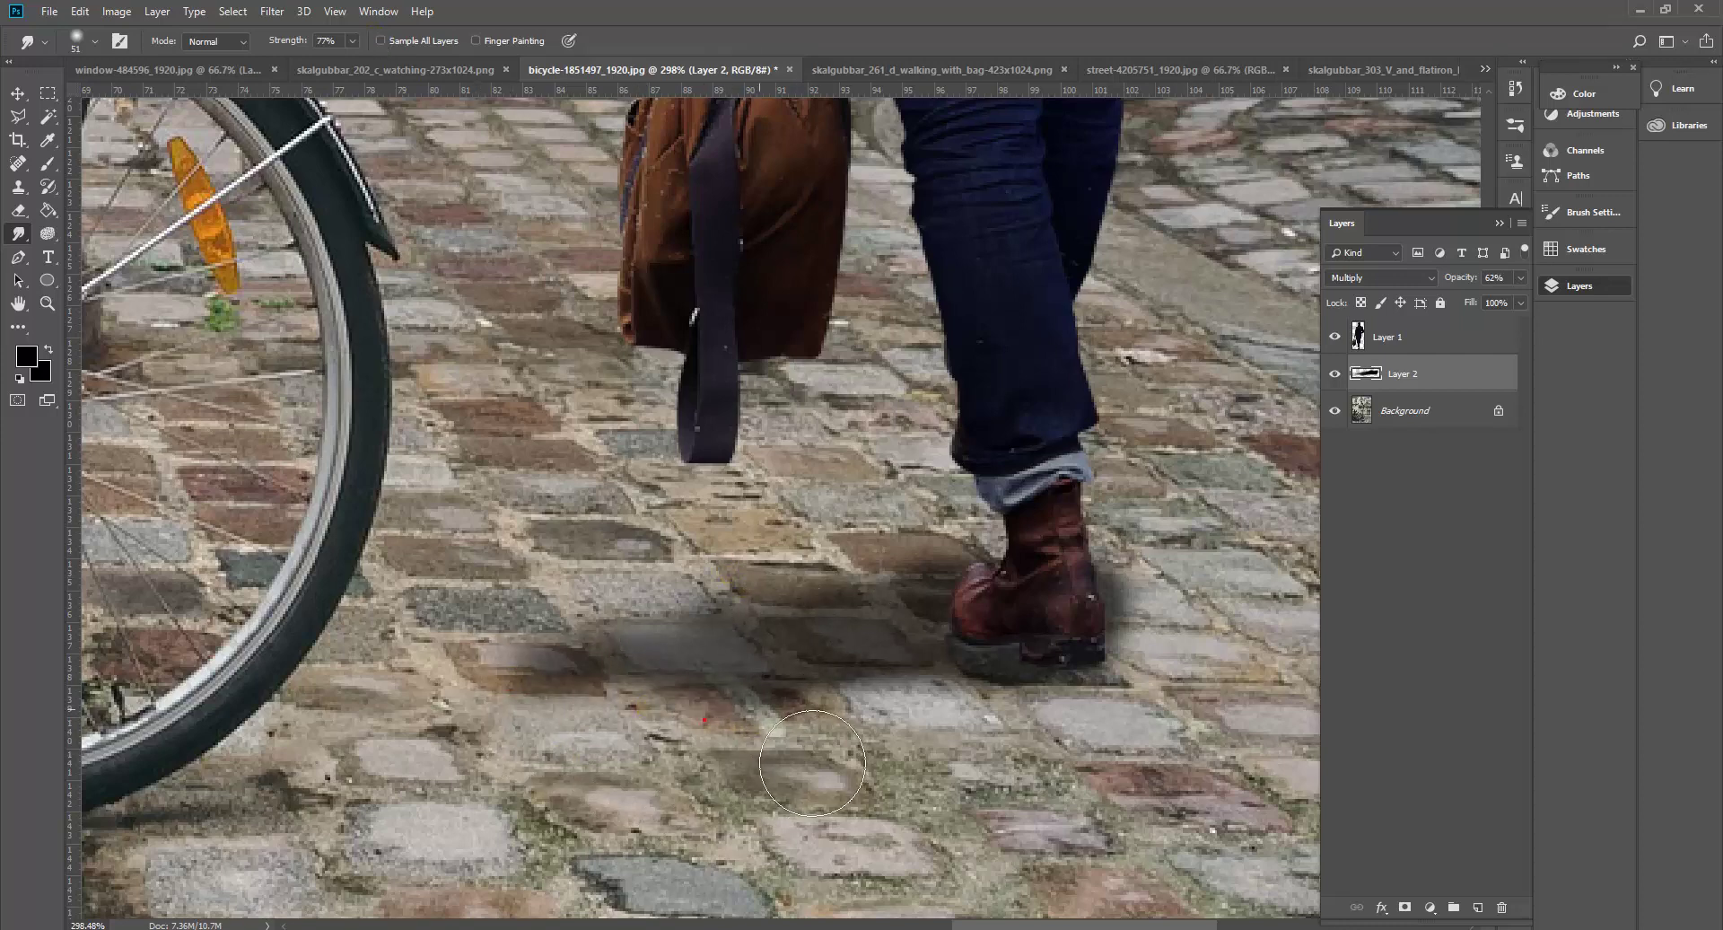
drag(934, 684, 1095, 687)
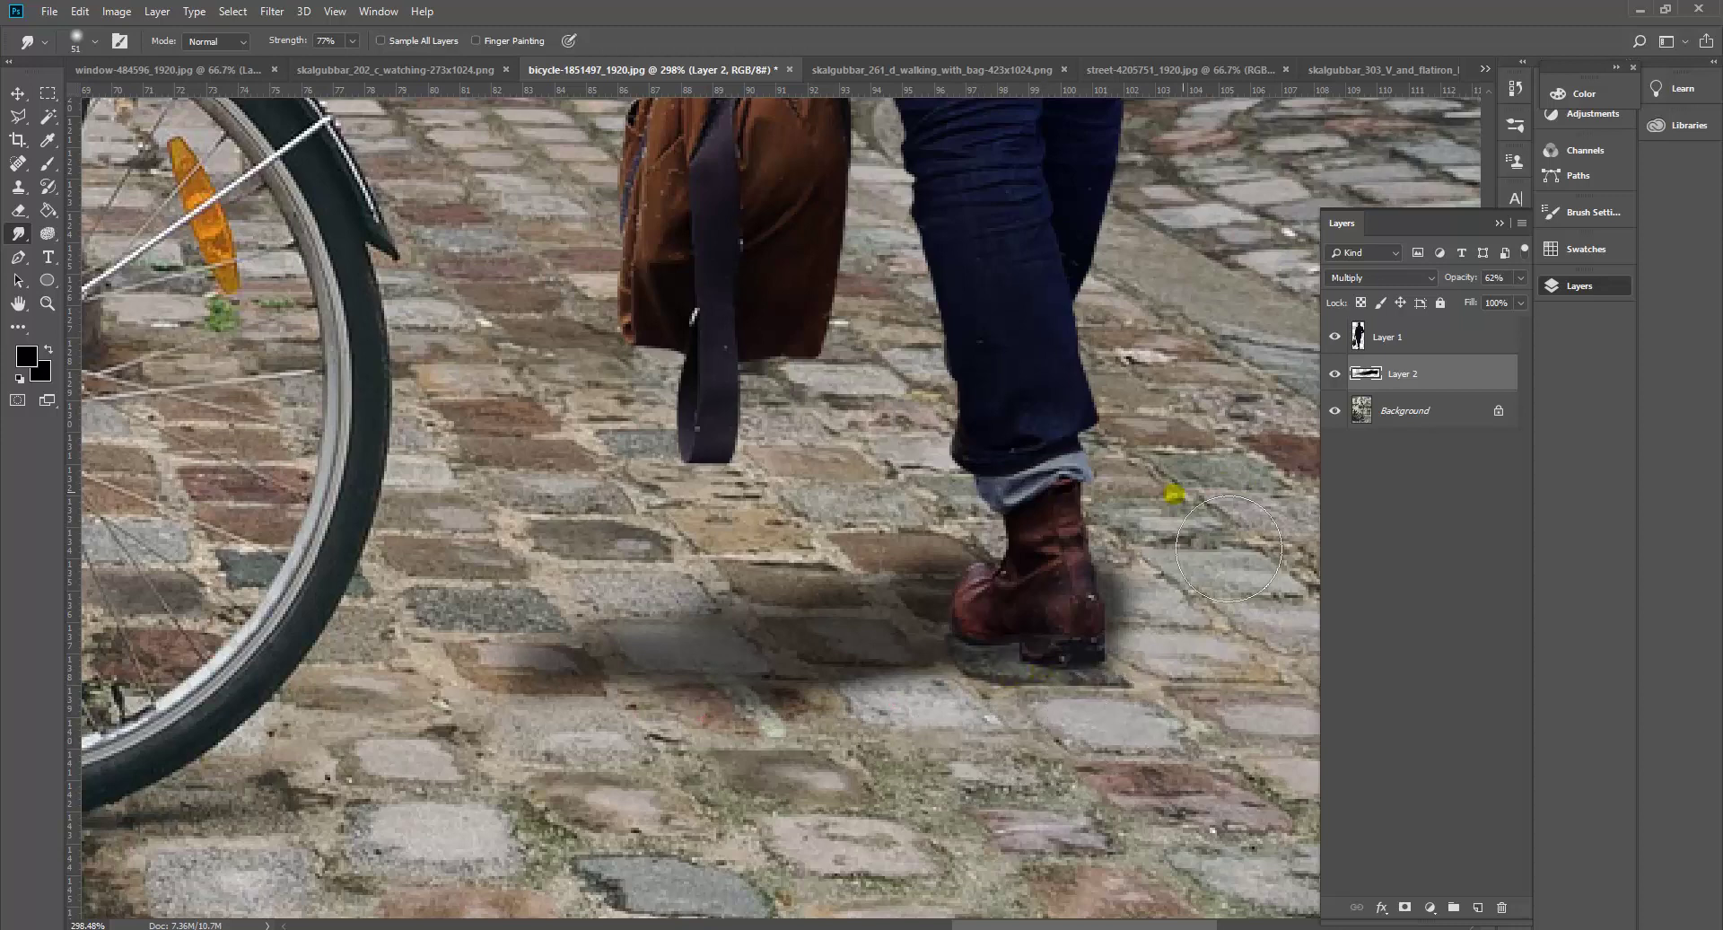
mouse_move(505, 659)
mouse_down()
mouse_move(368, 718)
mouse_move(781, 646)
mouse_move(789, 682)
mouse_move(465, 661)
mouse_up()
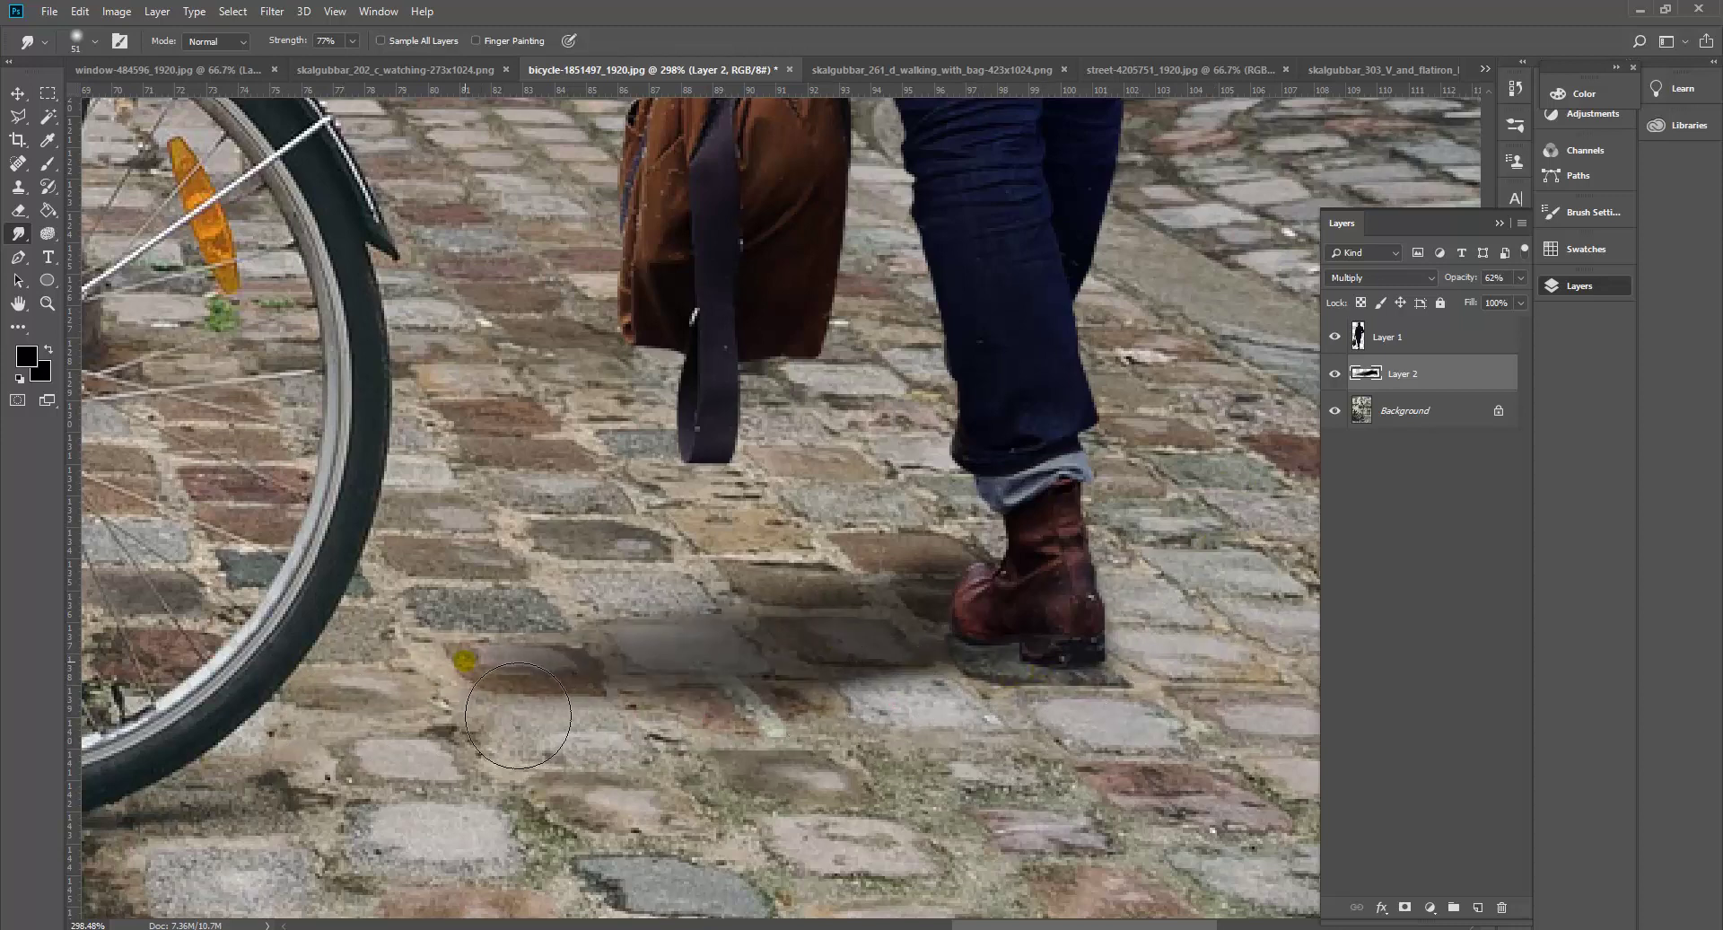
mouse_move(518, 716)
mouse_down()
mouse_move(592, 747)
mouse_move(523, 749)
mouse_move(544, 738)
mouse_move(510, 735)
mouse_move(640, 766)
mouse_up()
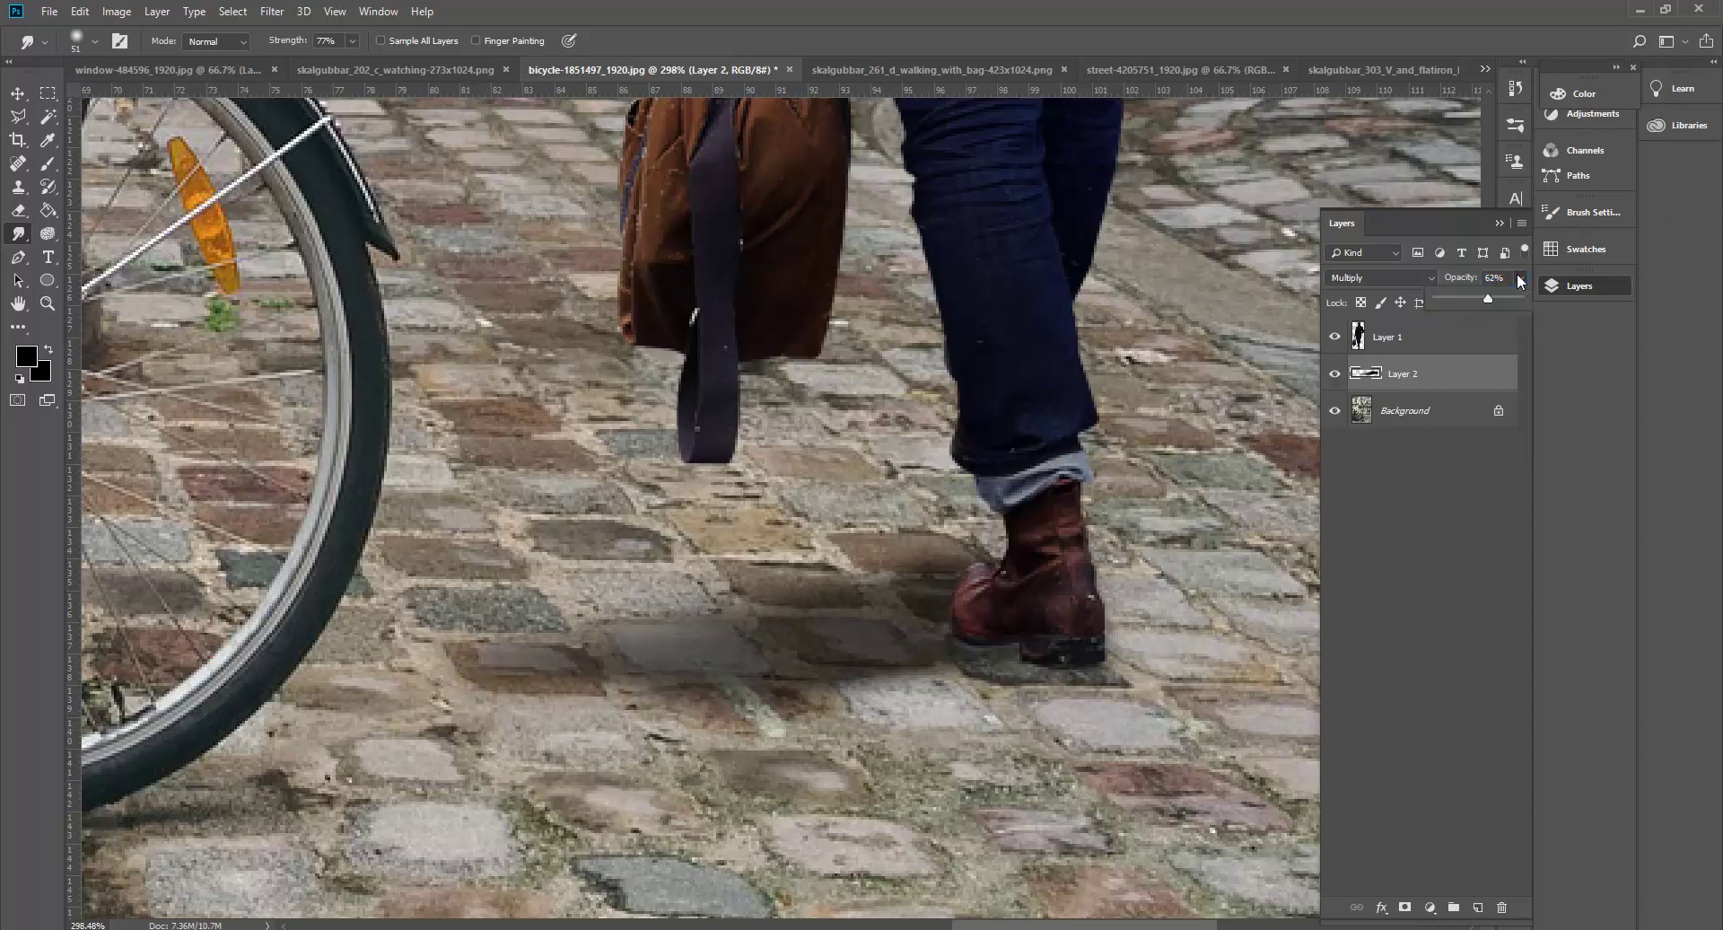
Raise the shadow layer's opacity to 85% and smudge the shadow beneath the boot's sole.
drag(1496, 300, 1507, 299)
drag(953, 648, 1058, 657)
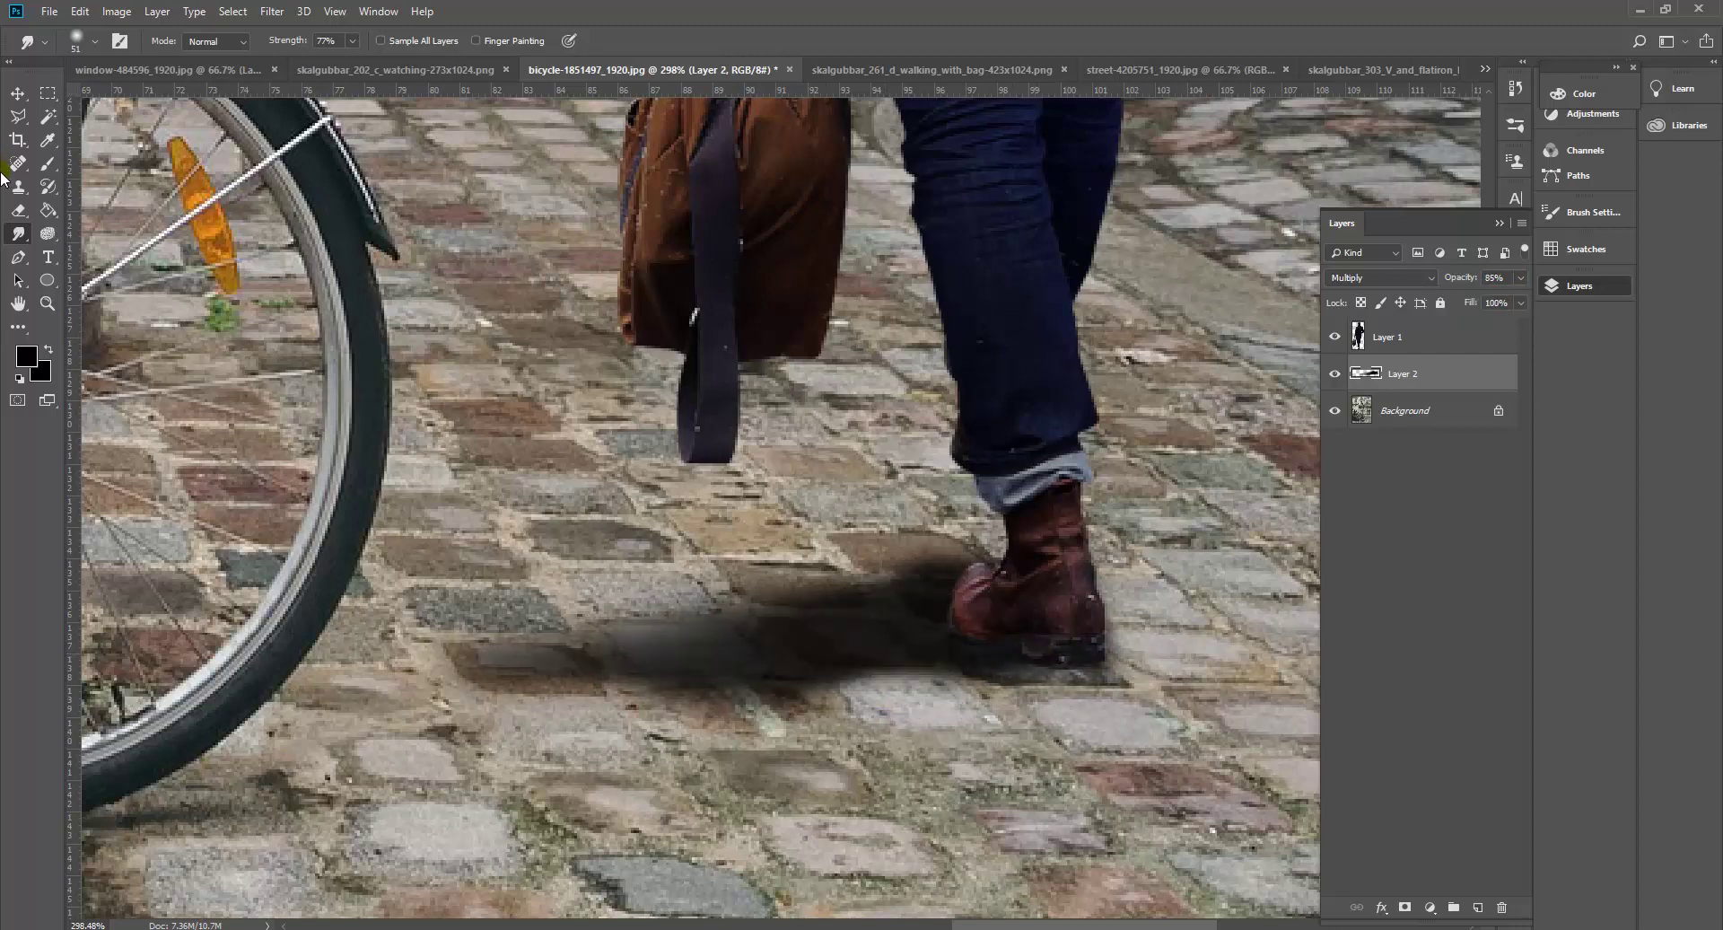
Soften the shadow's upper and lower edges with the Blur tool at 48 px and 50% strength.
right_click(28, 247)
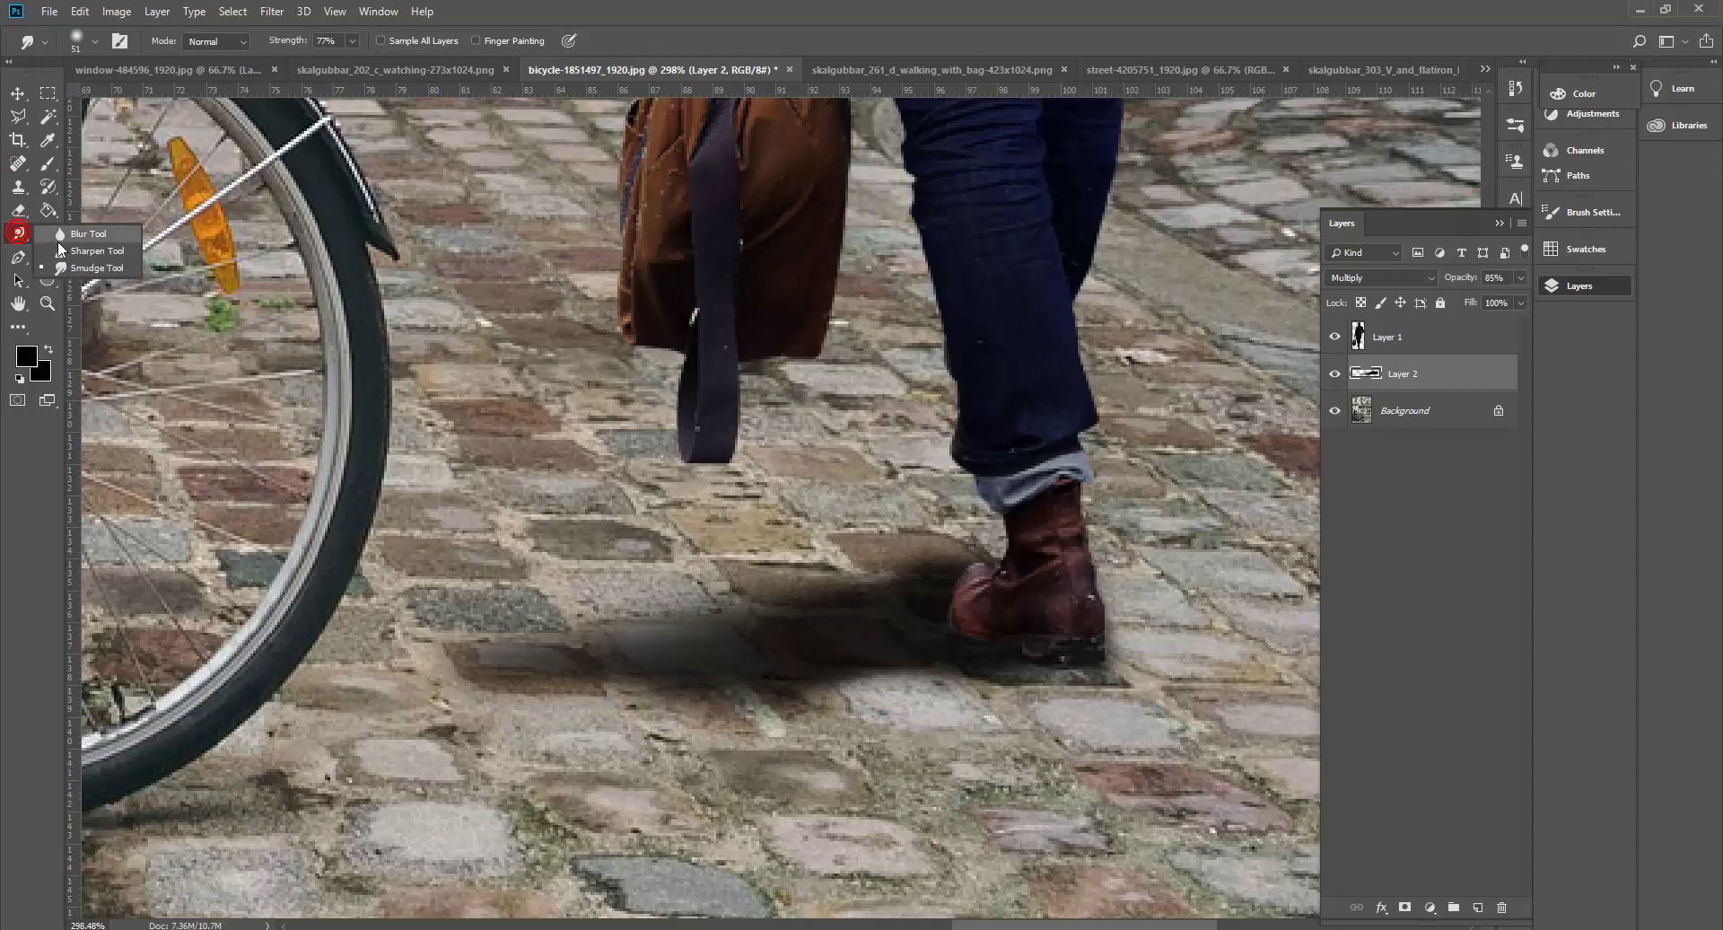
click(64, 235)
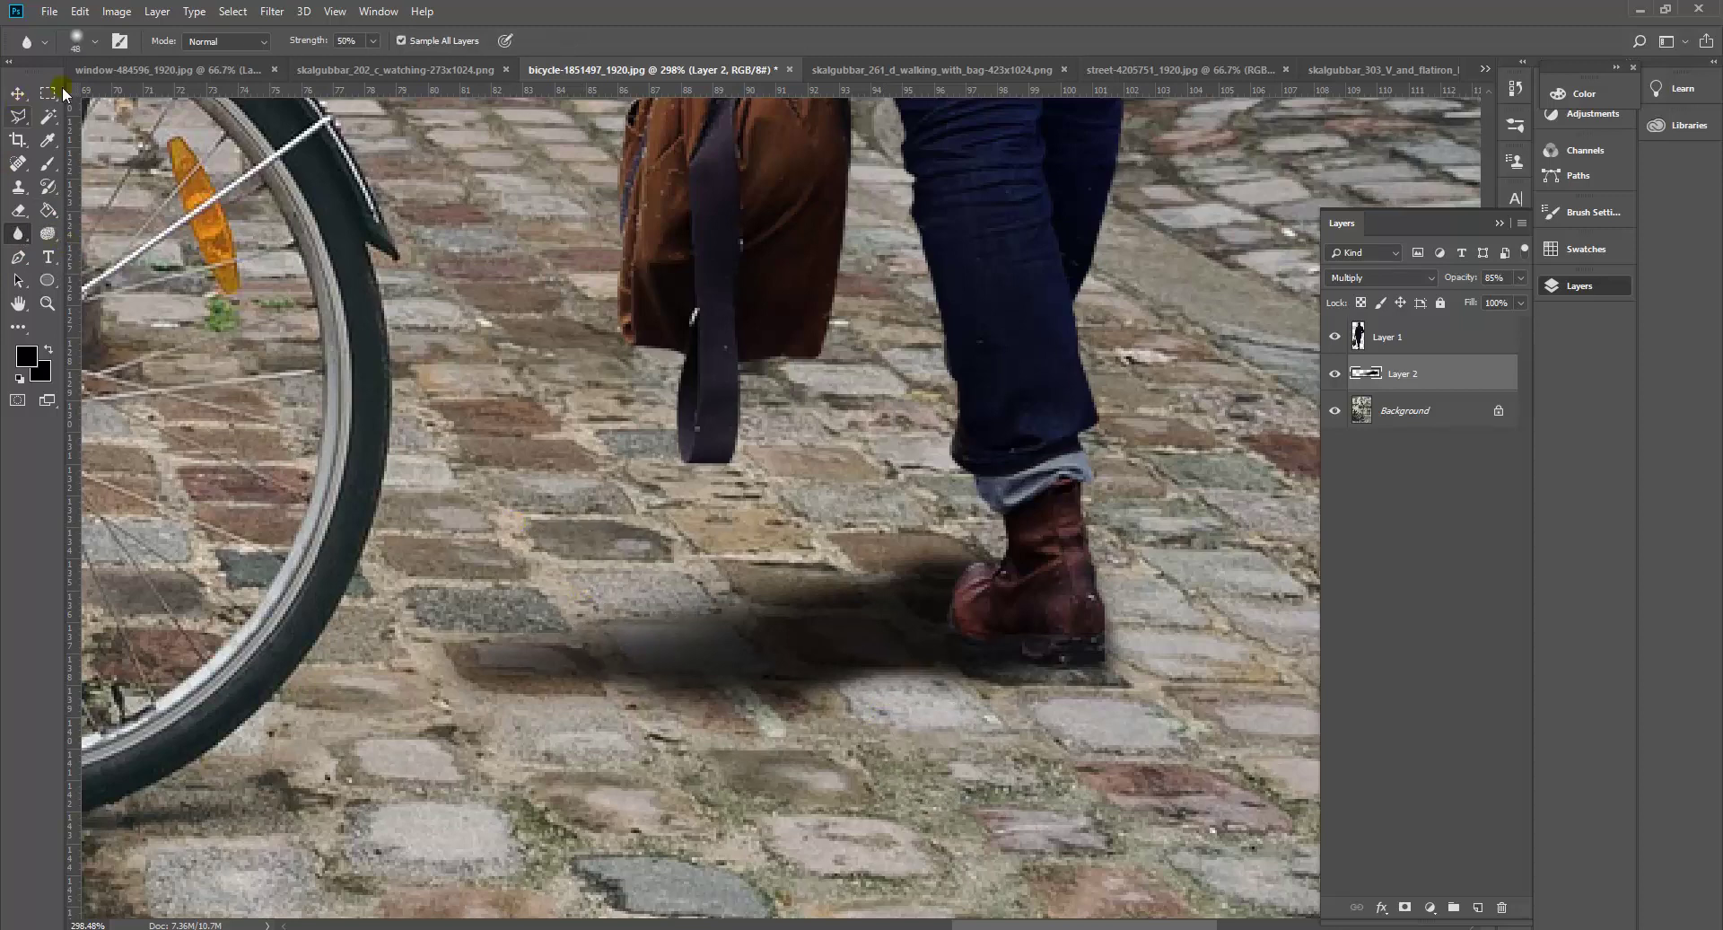
click(96, 41)
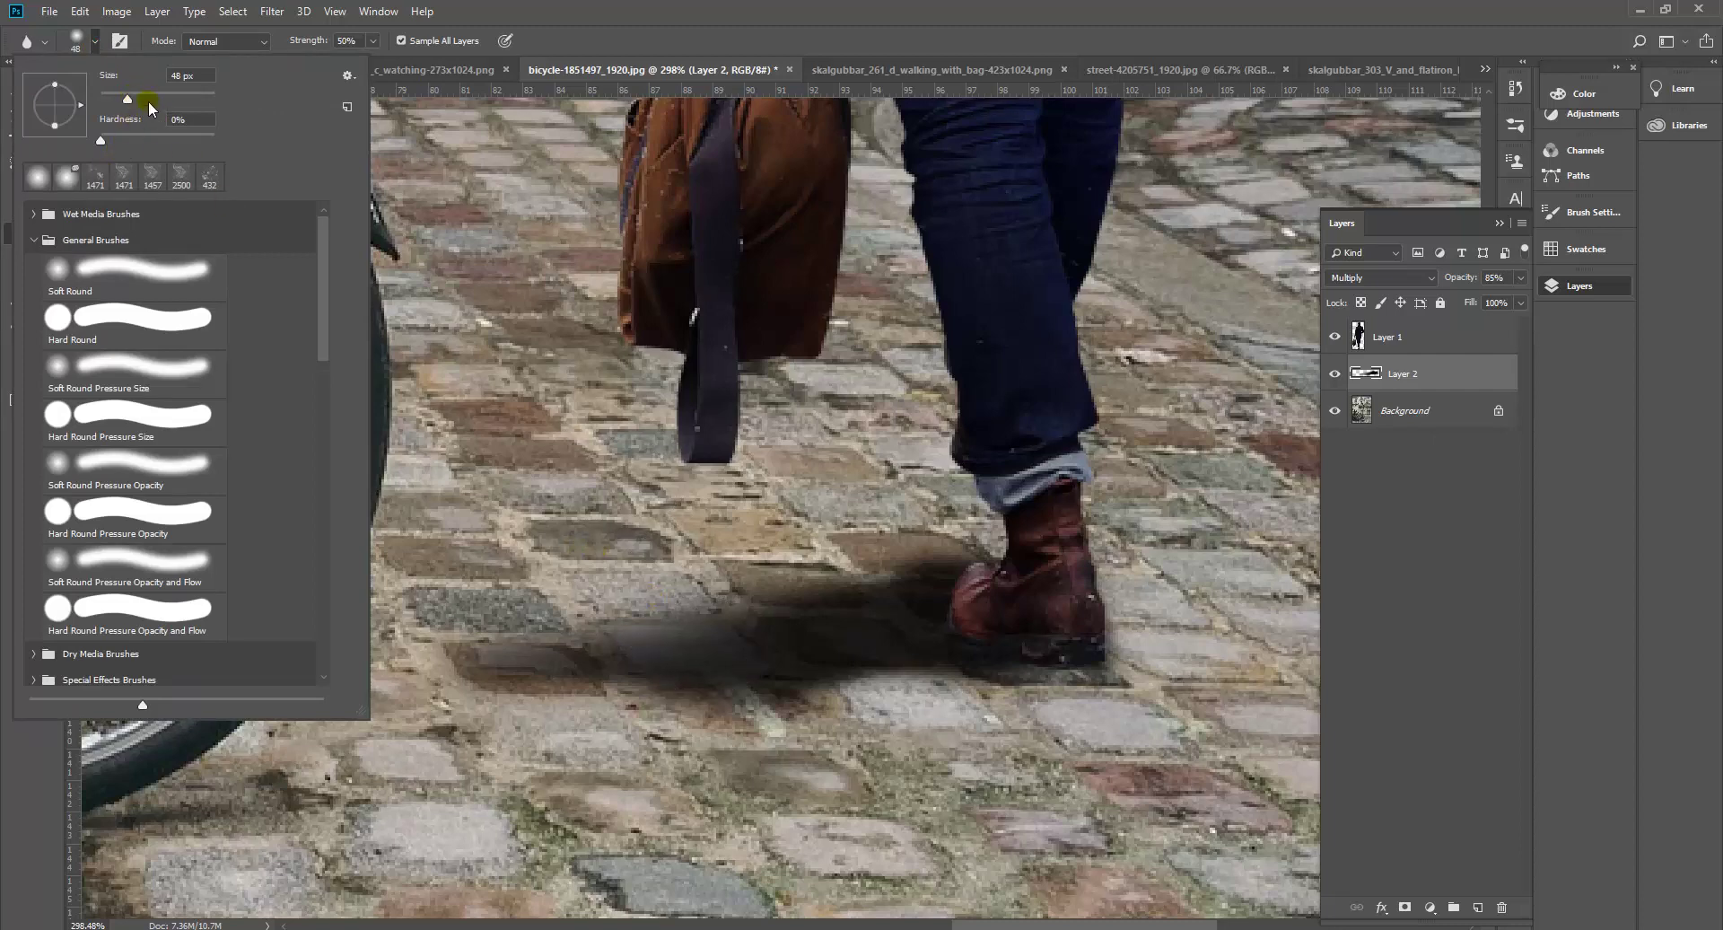
click(492, 70)
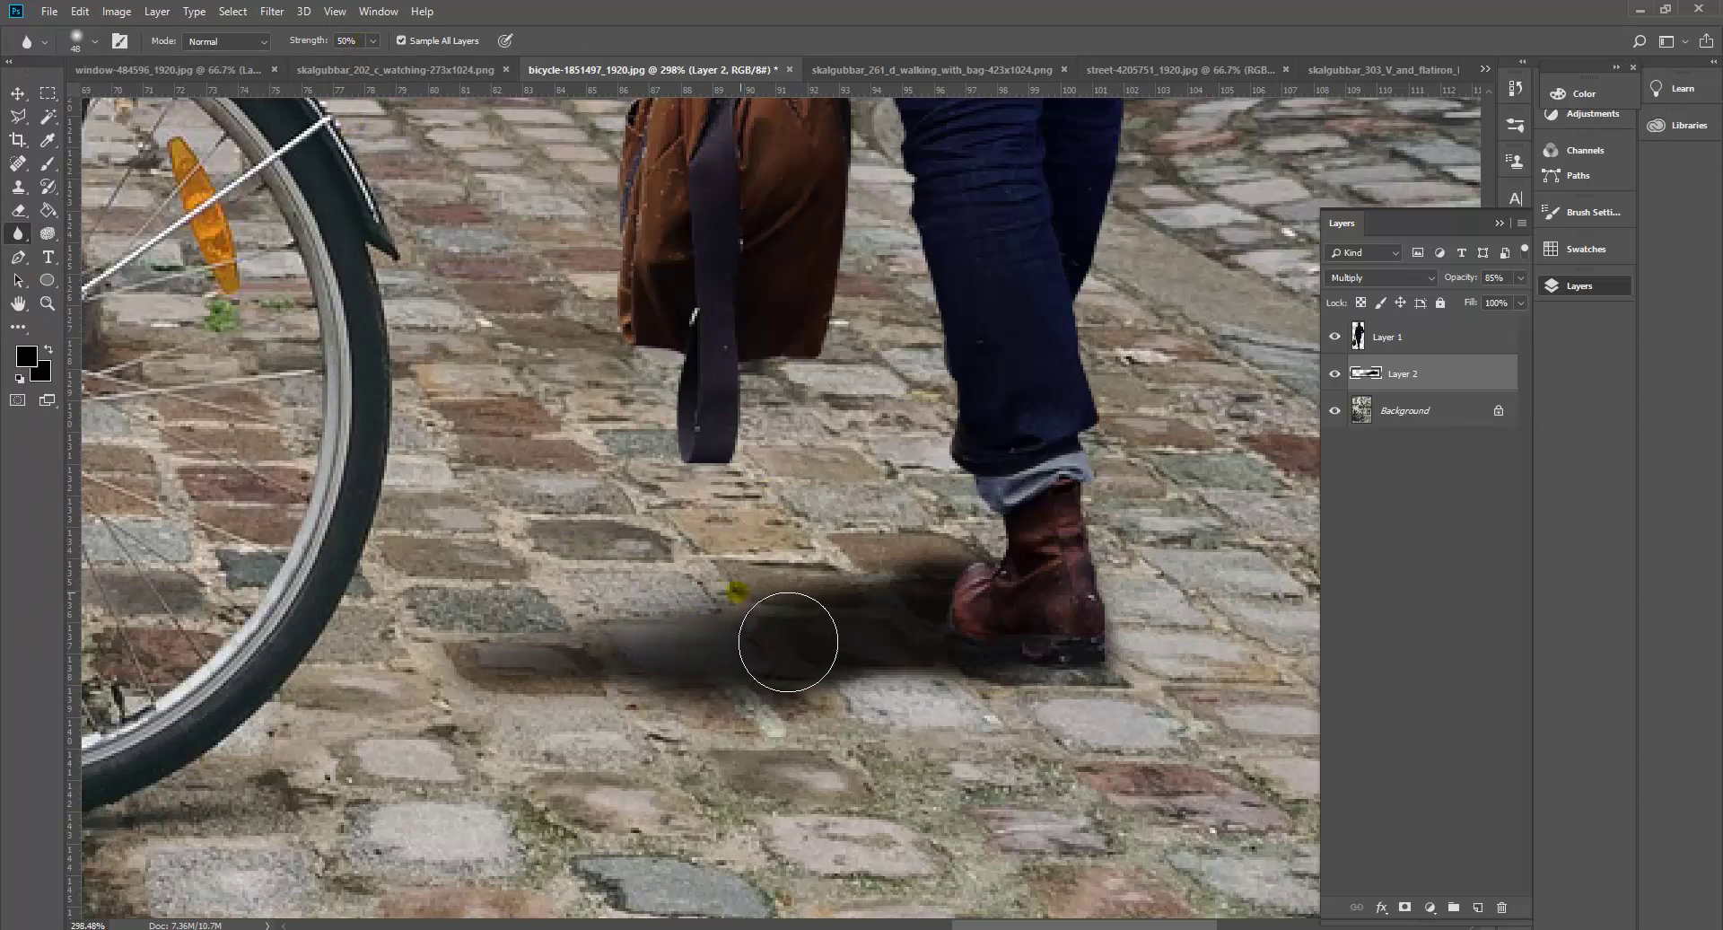
drag(737, 587, 754, 586)
drag(854, 535, 724, 588)
mouse_move(774, 638)
mouse_down()
mouse_move(617, 668)
mouse_move(539, 660)
mouse_move(533, 679)
mouse_move(615, 690)
mouse_move(813, 590)
mouse_move(979, 586)
mouse_move(1029, 704)
mouse_move(985, 694)
mouse_move(953, 712)
mouse_move(975, 752)
mouse_move(906, 743)
mouse_move(949, 747)
mouse_move(934, 684)
mouse_up()
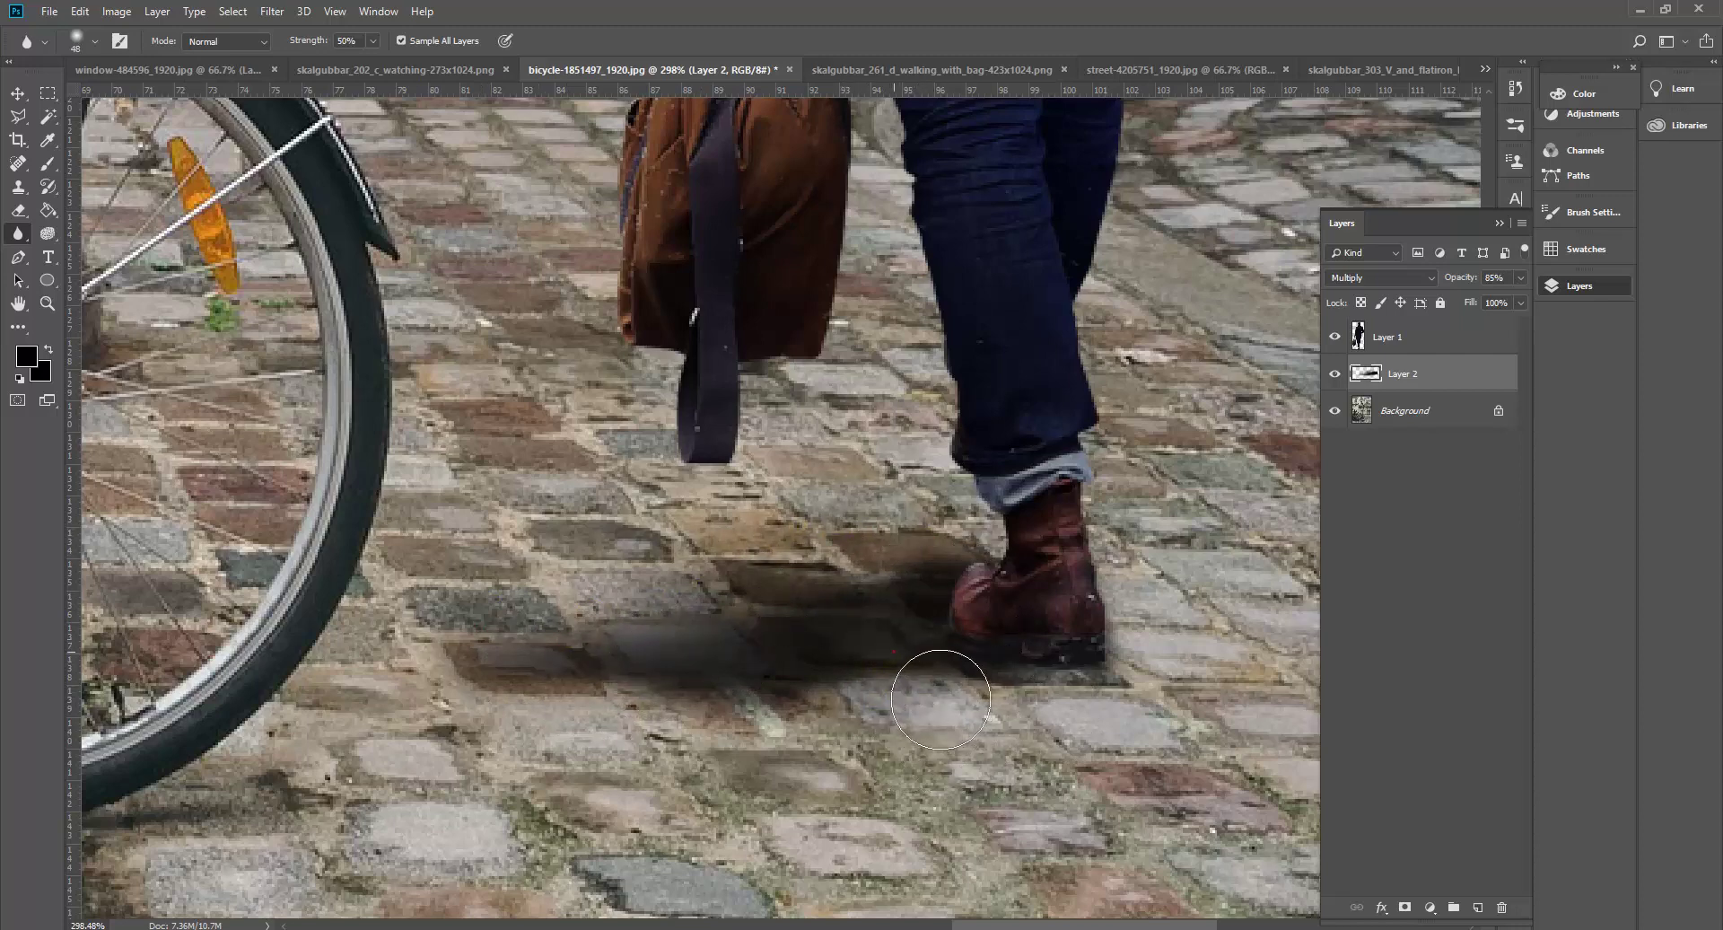
Set the Blur tool's strength to 100% and try a stroke along the shadow's lower edge.
click(372, 42)
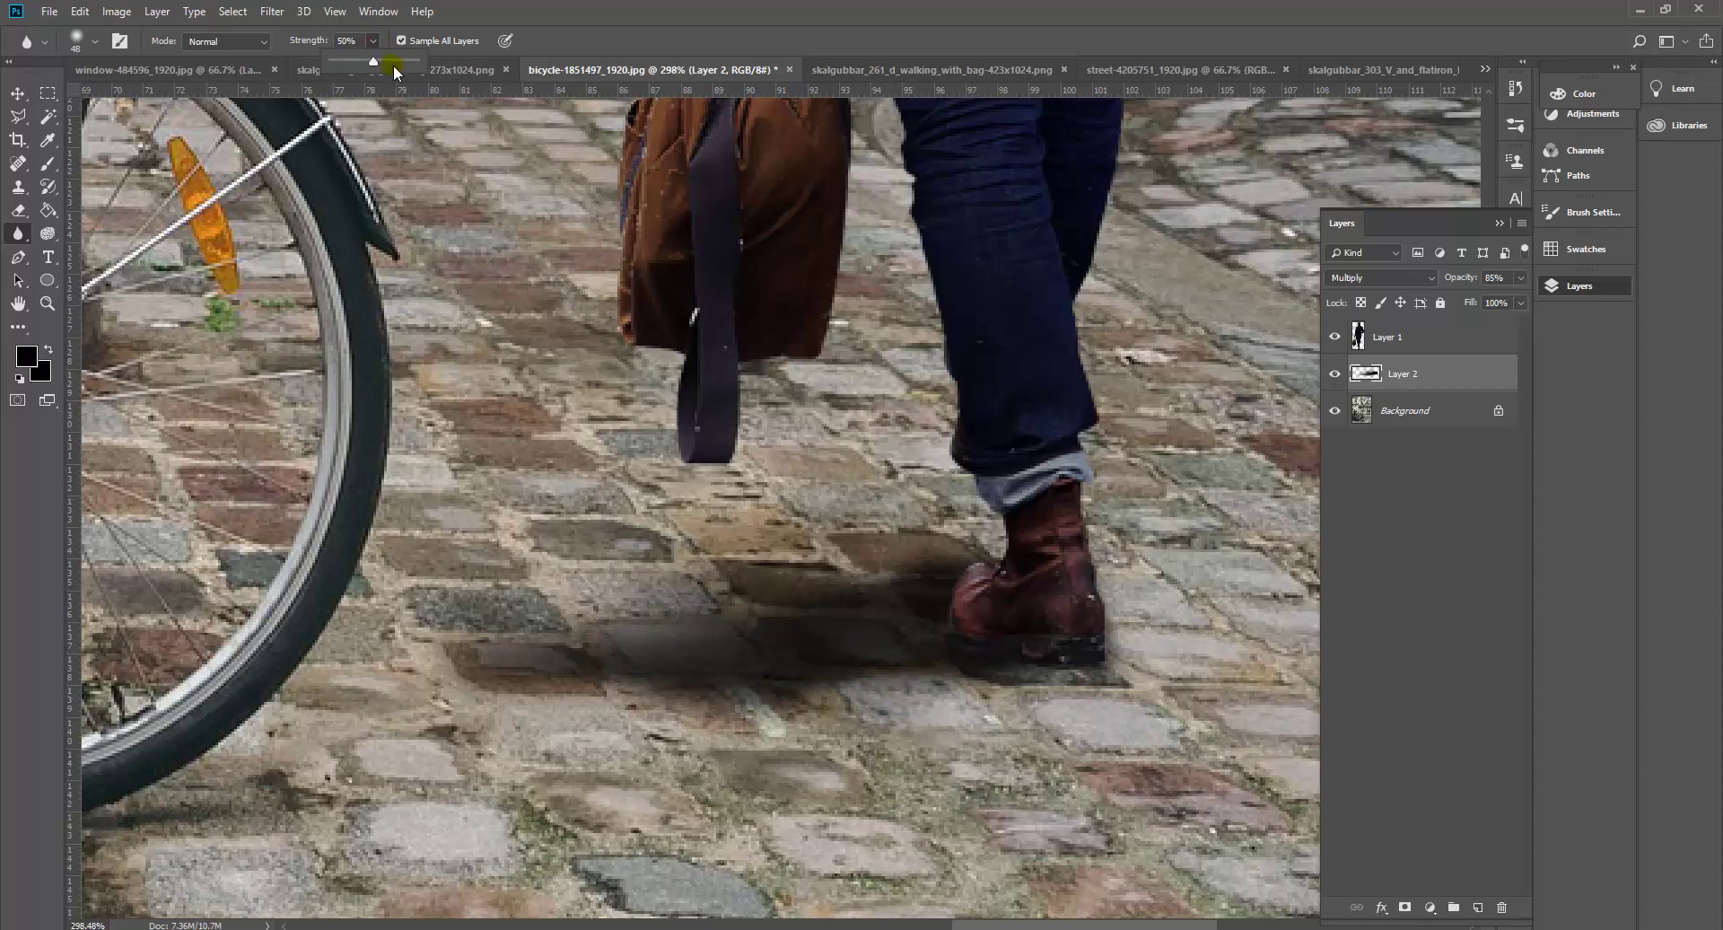
drag(386, 61, 433, 56)
mouse_move(718, 696)
mouse_down()
mouse_move(750, 727)
mouse_move(709, 729)
mouse_move(671, 630)
mouse_move(794, 695)
mouse_up()
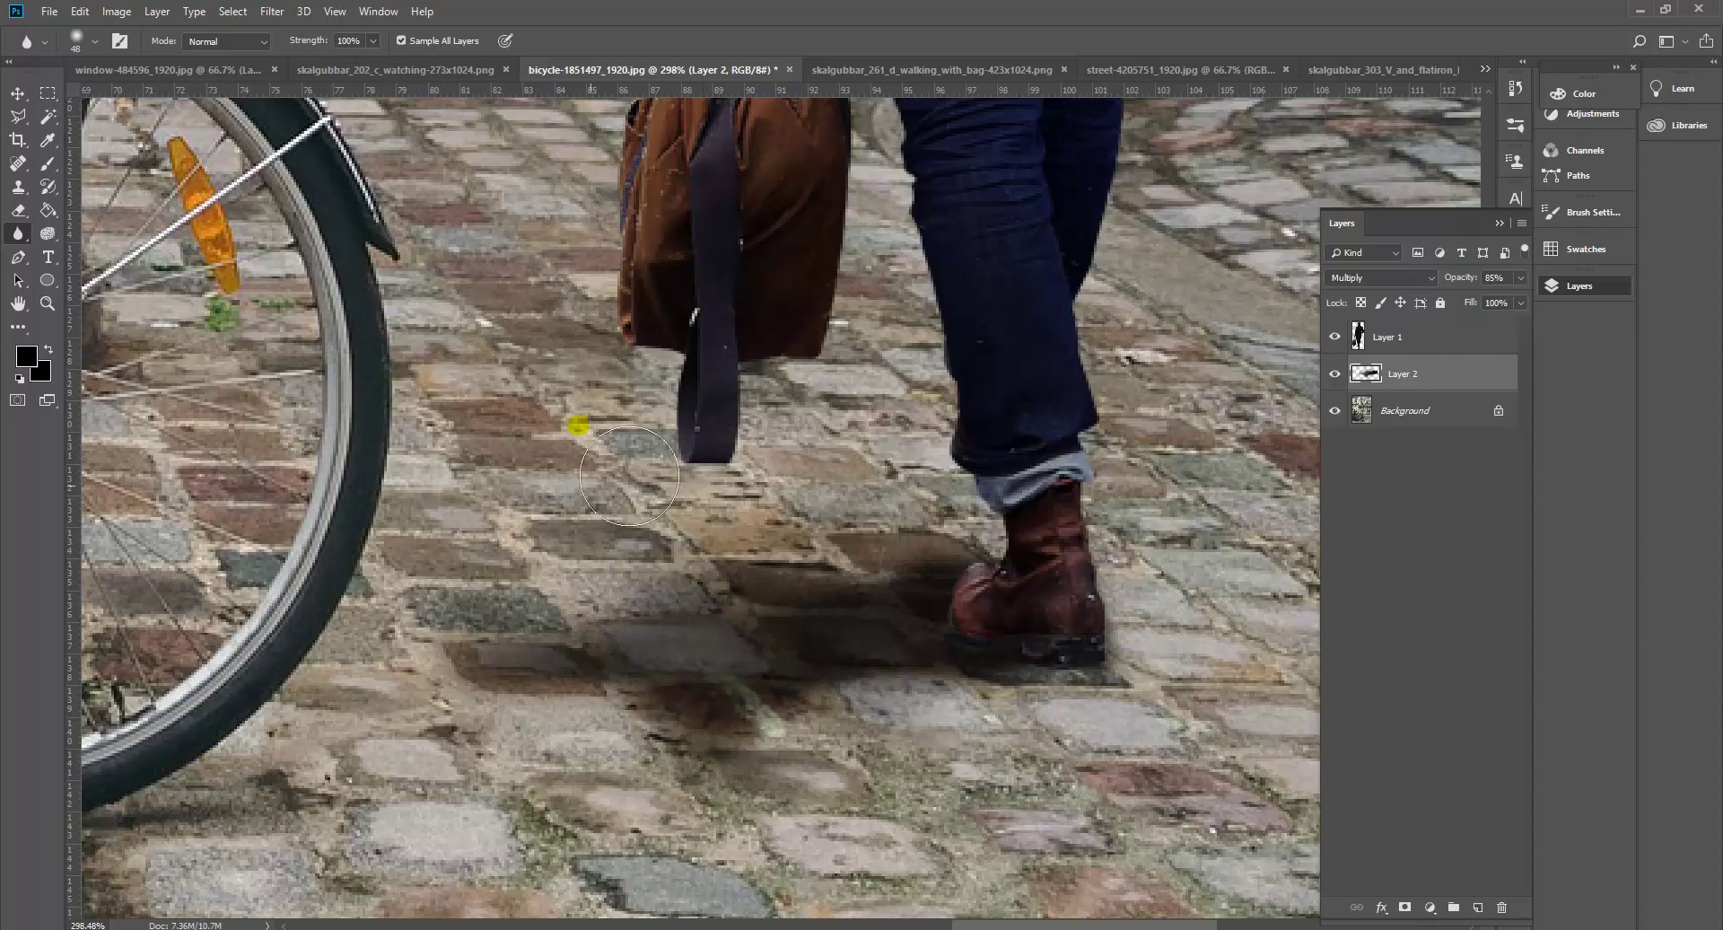
Turn off Sample All Layers for the Blur tool and blur the shadow all along its edges.
click(400, 41)
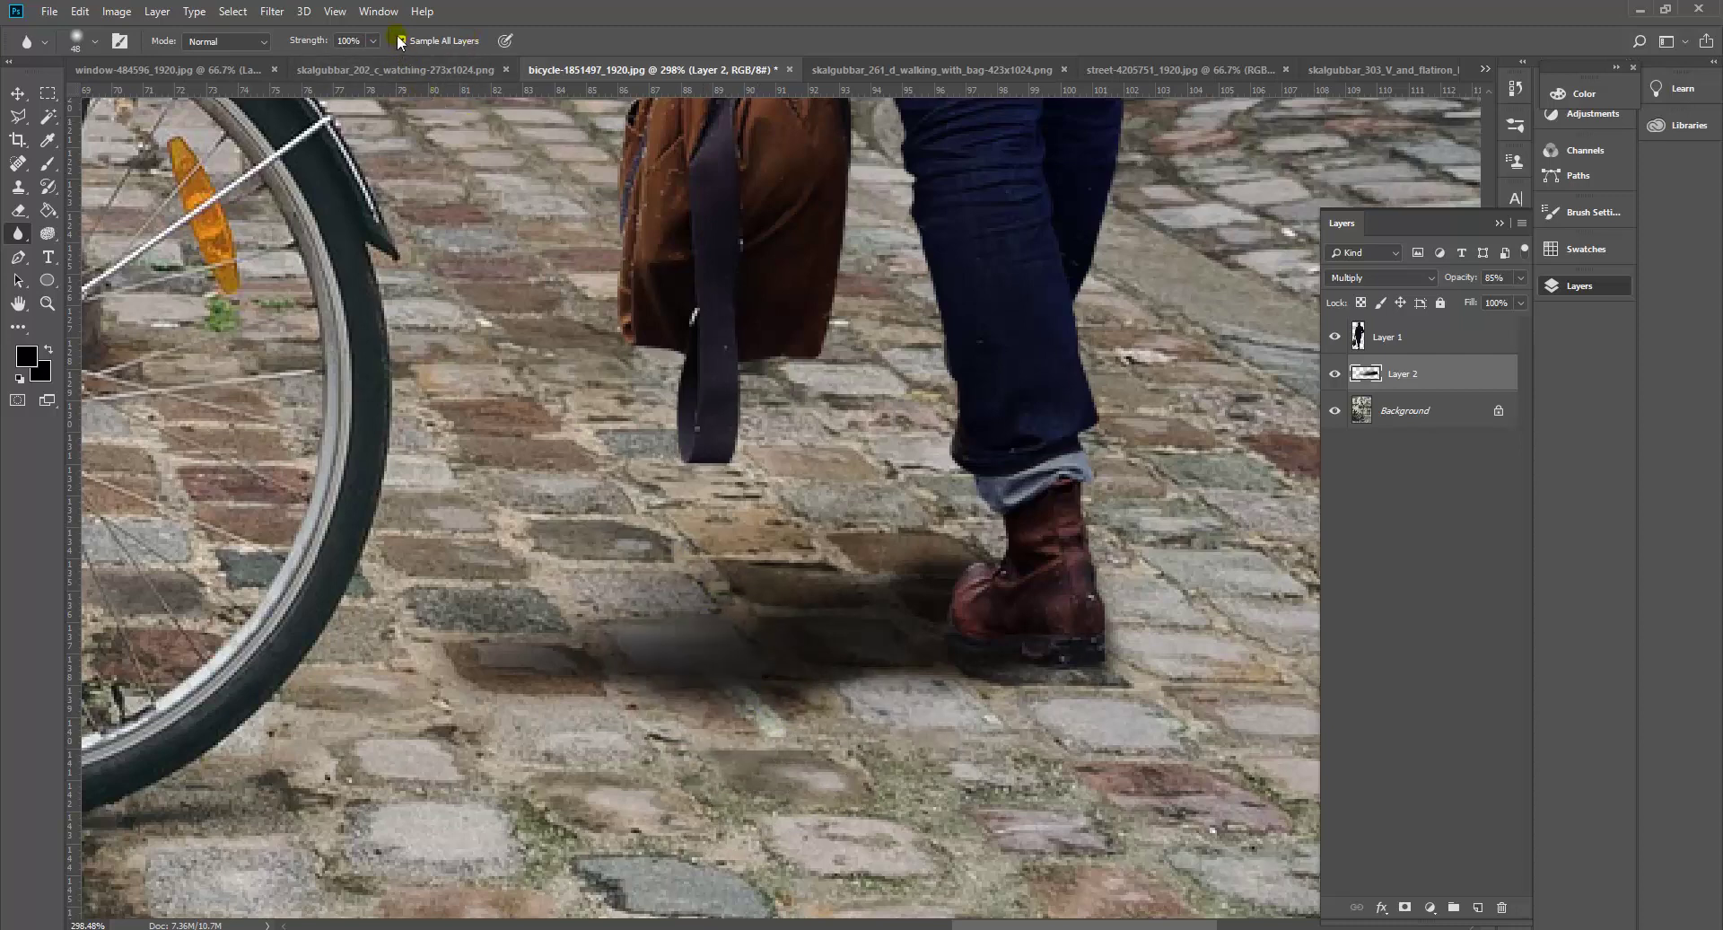
click(854, 672)
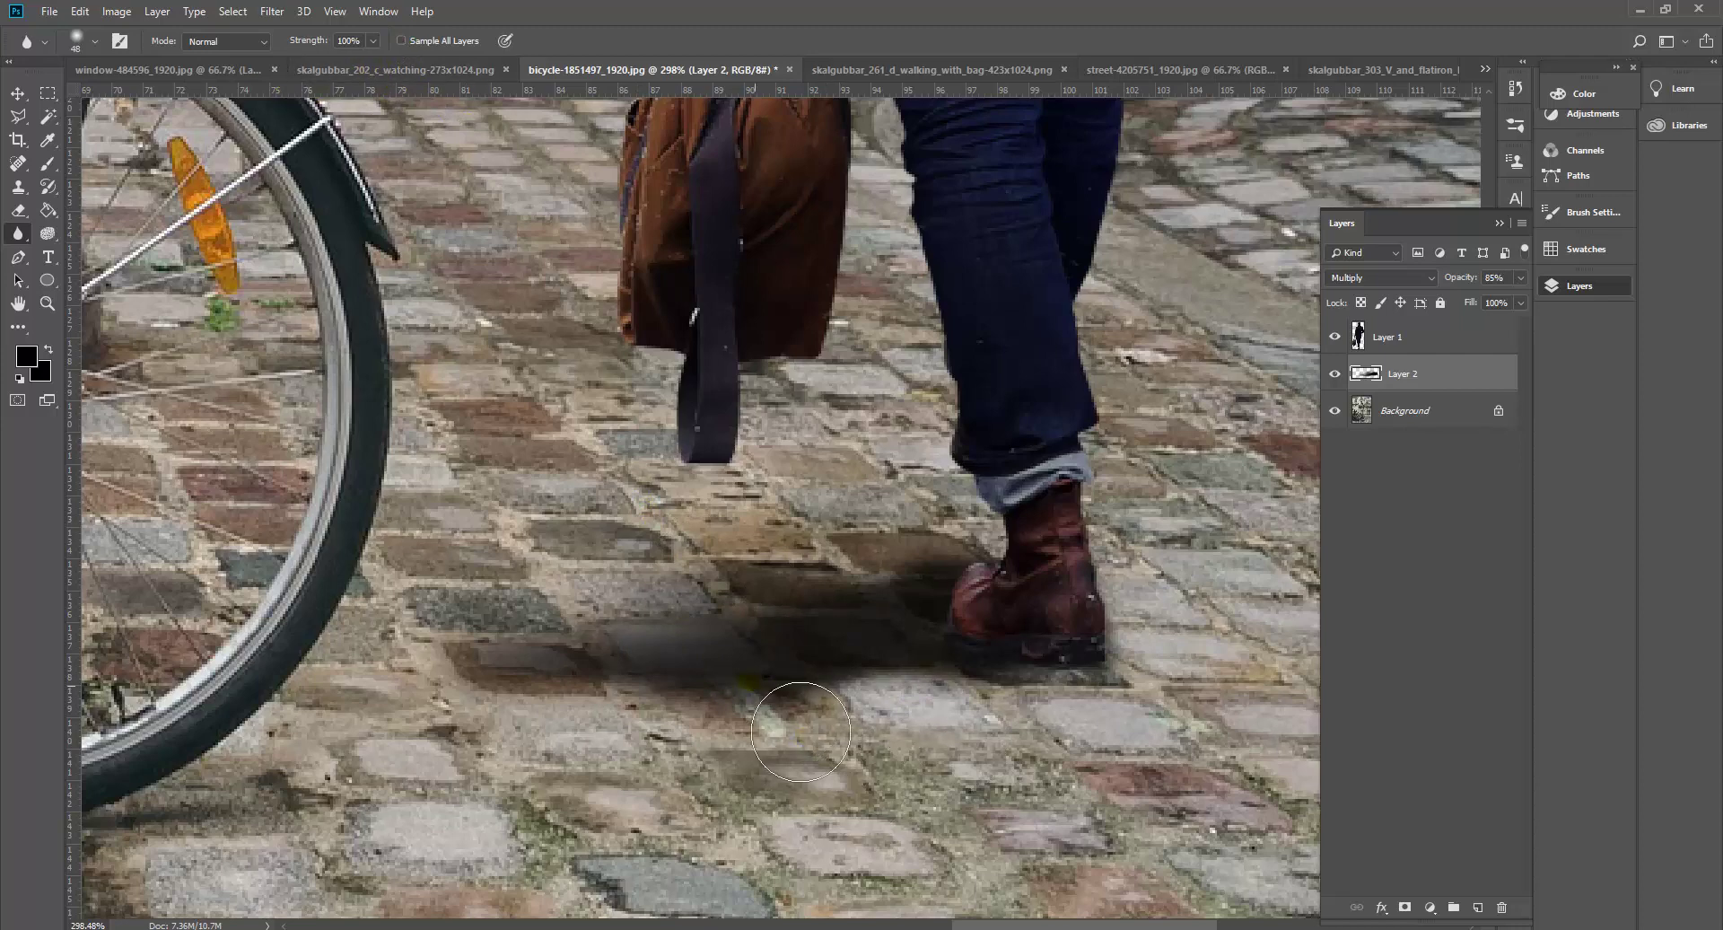
click(512, 670)
click(678, 669)
mouse_move(678, 669)
mouse_down()
mouse_move(788, 750)
mouse_move(769, 603)
mouse_move(827, 576)
mouse_move(927, 584)
mouse_up()
mouse_move(877, 533)
mouse_down()
mouse_move(1027, 692)
mouse_move(900, 703)
mouse_move(772, 679)
mouse_up()
mouse_move(1052, 731)
mouse_down()
mouse_move(843, 741)
mouse_move(1106, 734)
mouse_move(691, 765)
mouse_move(715, 742)
mouse_move(934, 752)
mouse_move(470, 693)
mouse_move(553, 687)
mouse_move(615, 723)
mouse_move(677, 669)
mouse_move(580, 659)
mouse_move(594, 670)
mouse_move(307, 569)
mouse_up()
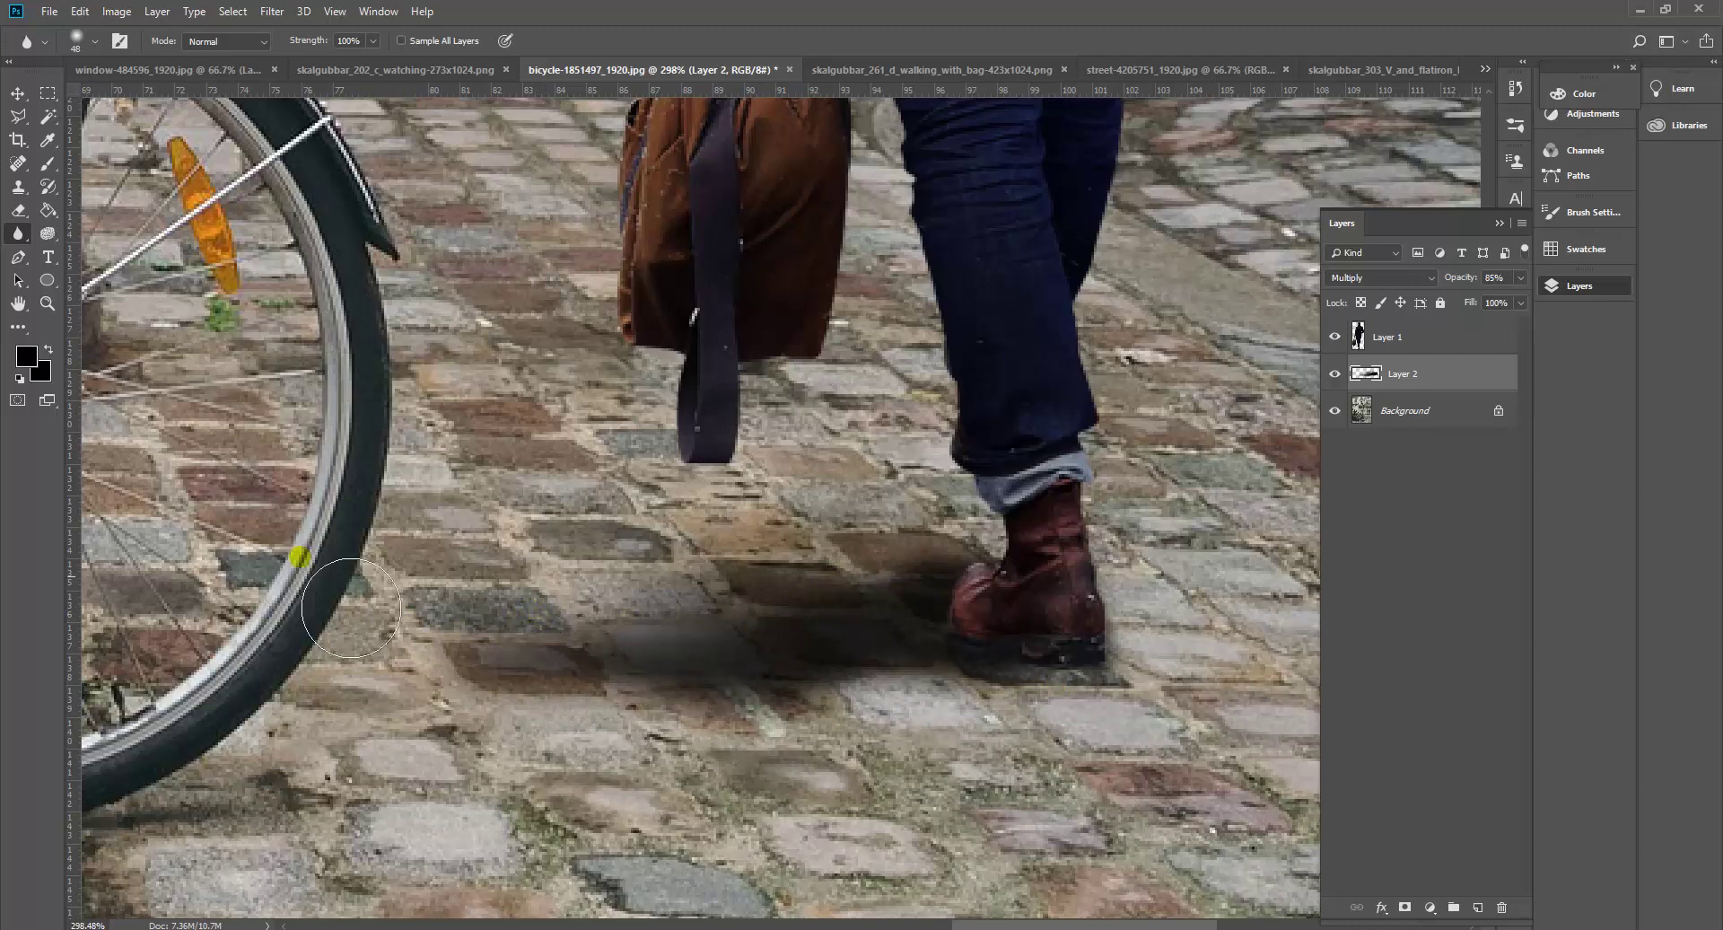
Smear the shadow from the boot towards the bicycle with the Smudge tool.
click(16, 235)
right_click(16, 235)
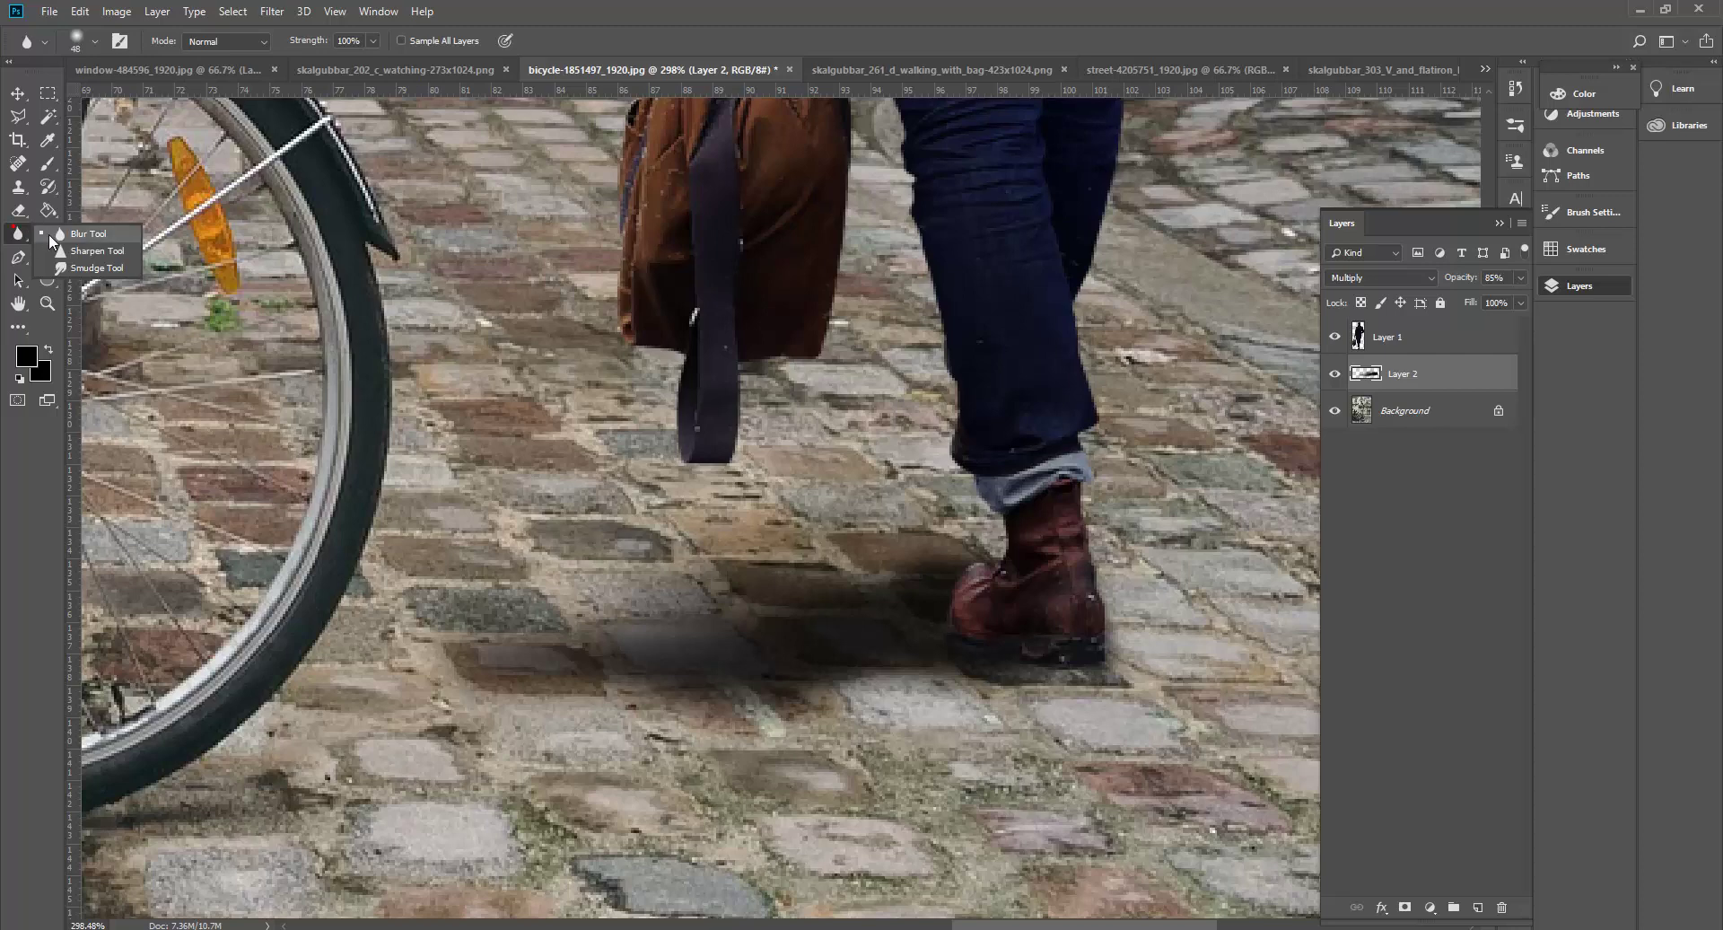
click(81, 274)
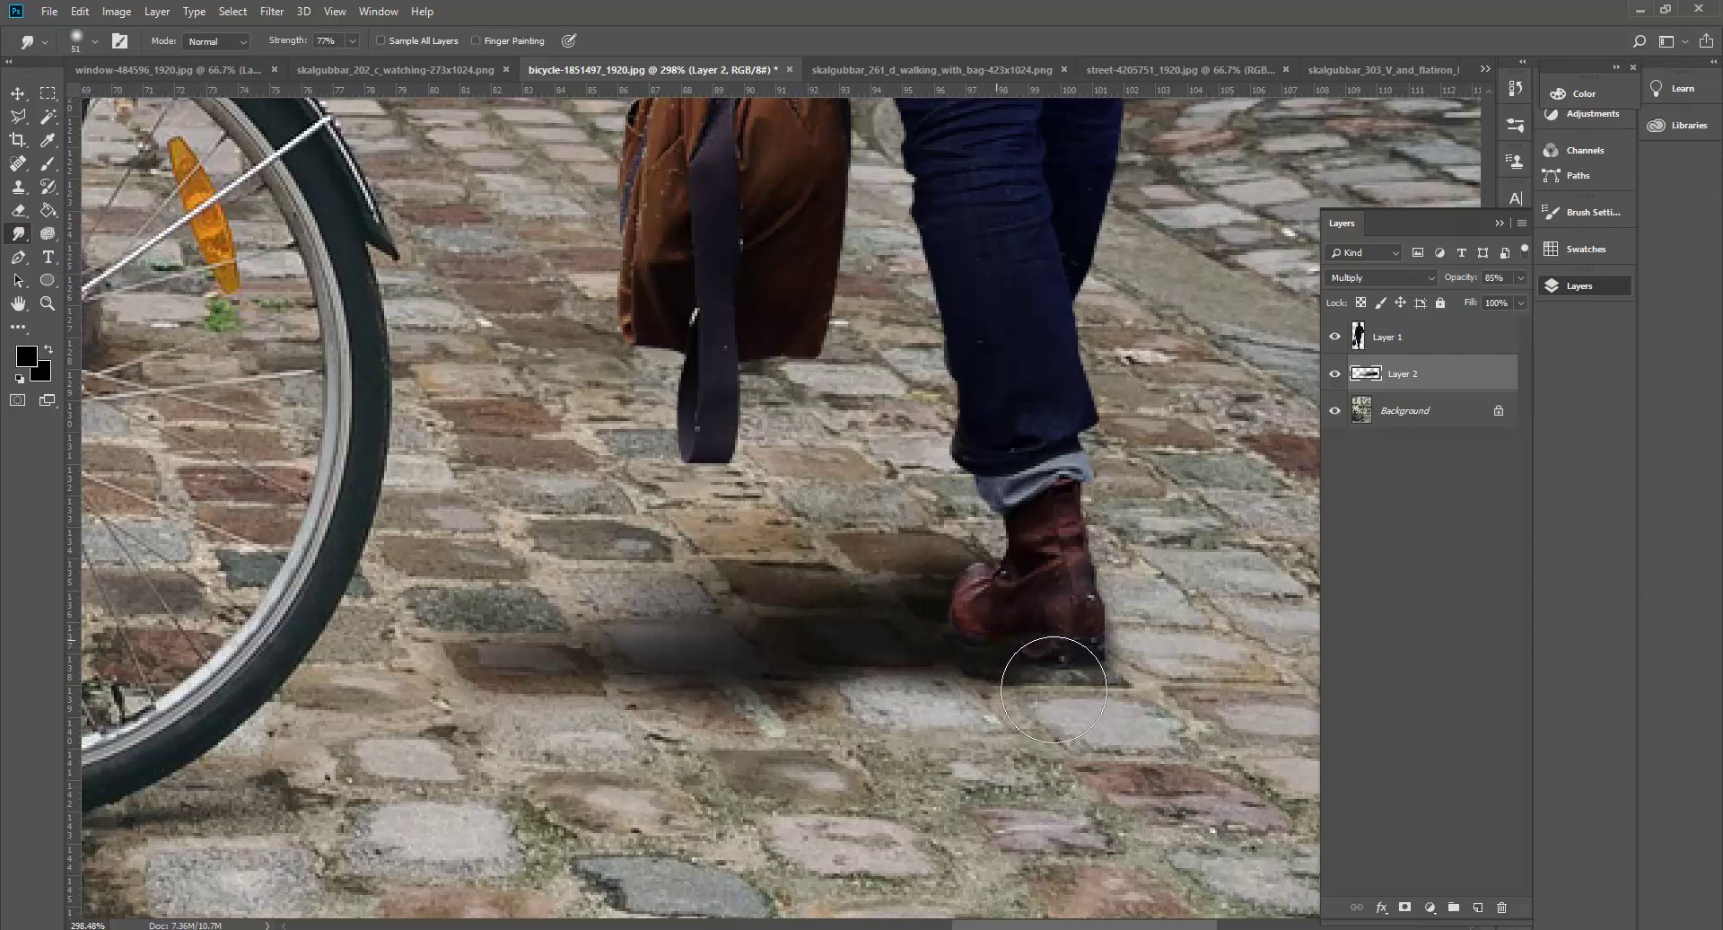
mouse_move(965, 651)
mouse_down()
mouse_move(852, 639)
mouse_move(880, 640)
mouse_move(702, 677)
mouse_move(681, 653)
mouse_move(658, 682)
mouse_up()
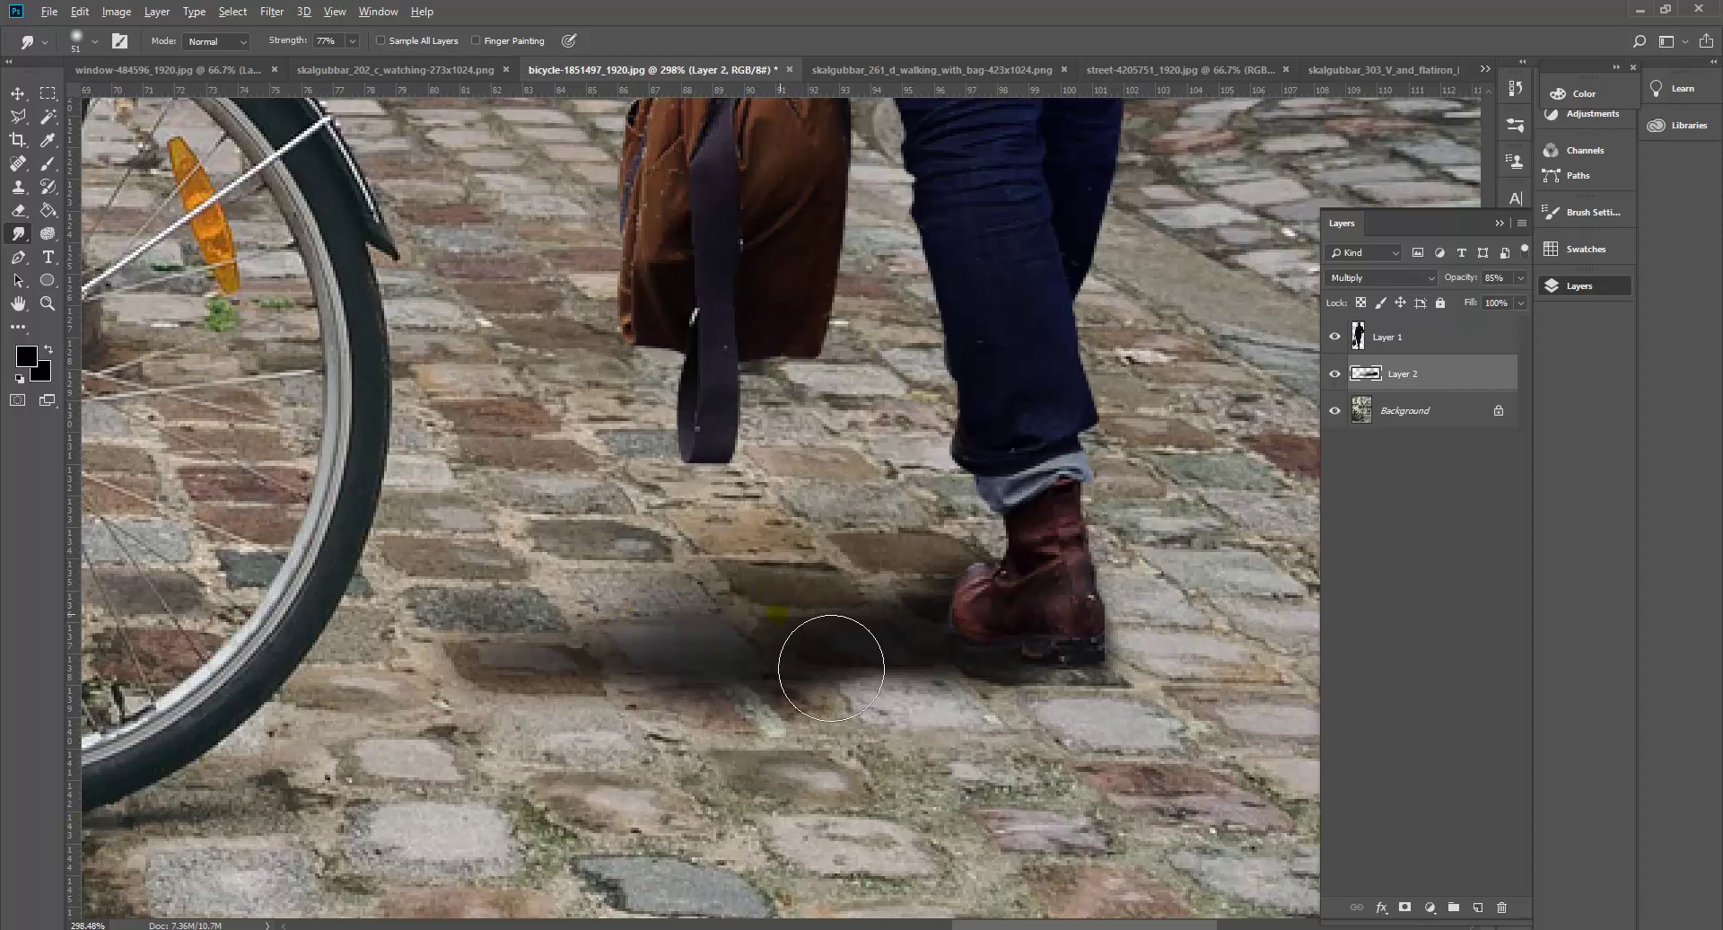
Lower the shadow layer's opacity to 62%, judging it against the whole scene.
scroll(827, 661, down, 3)
scroll(781, 727, down, 5)
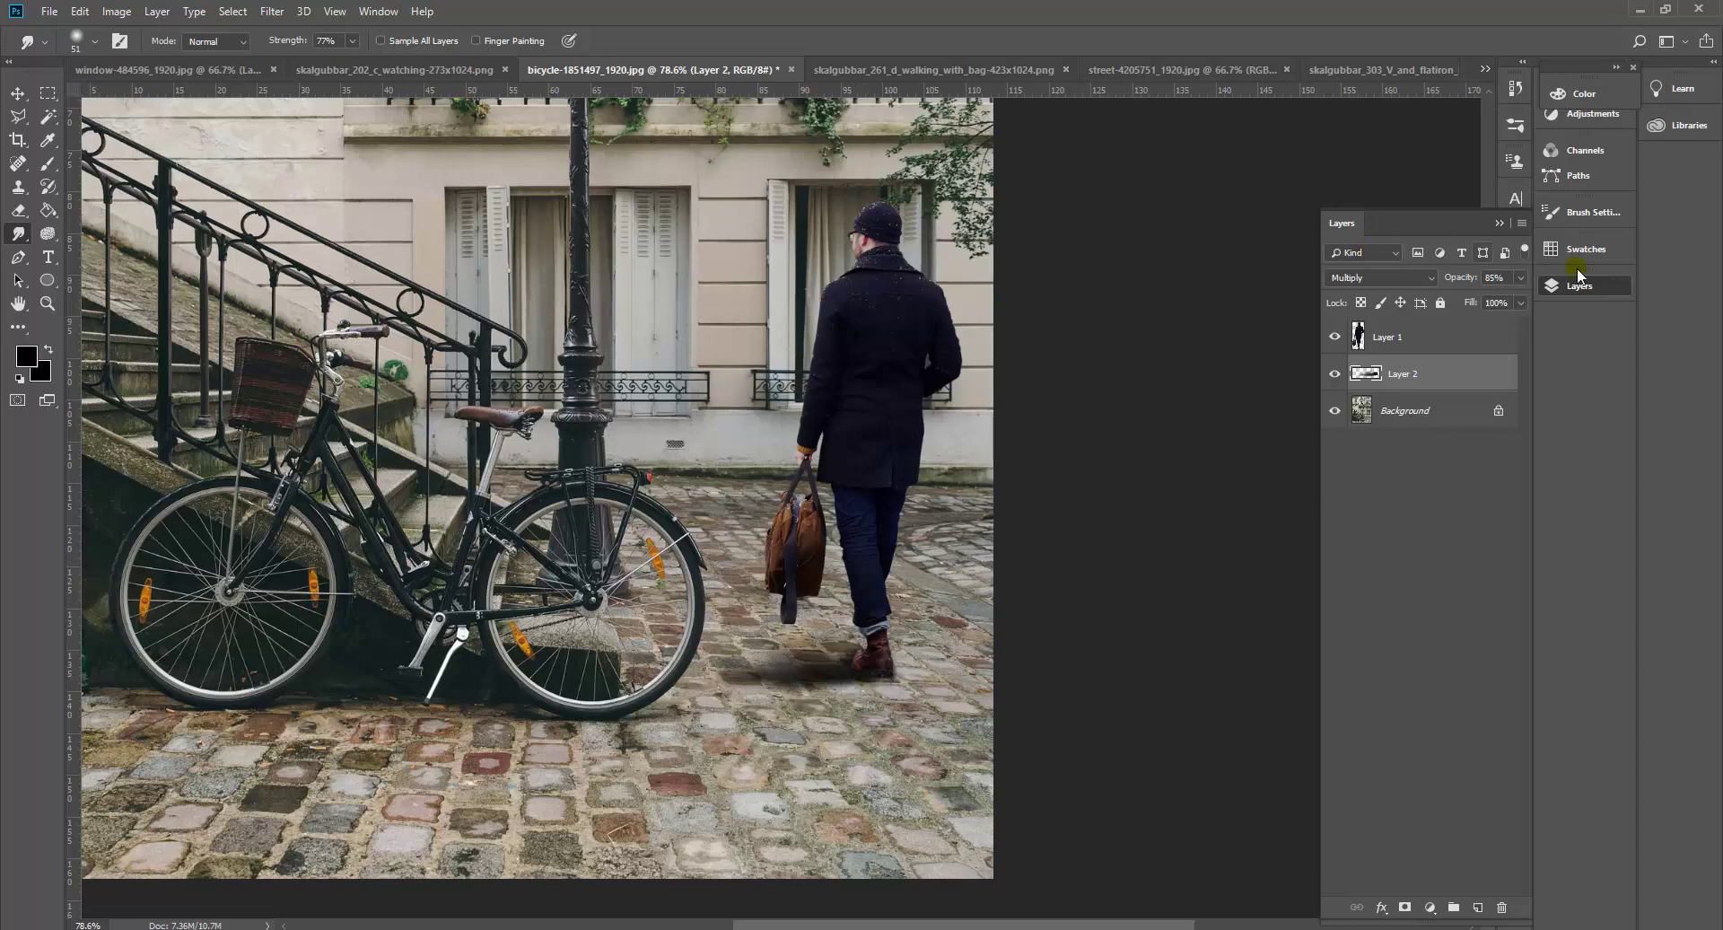
click(1521, 278)
drag(1490, 299, 1485, 299)
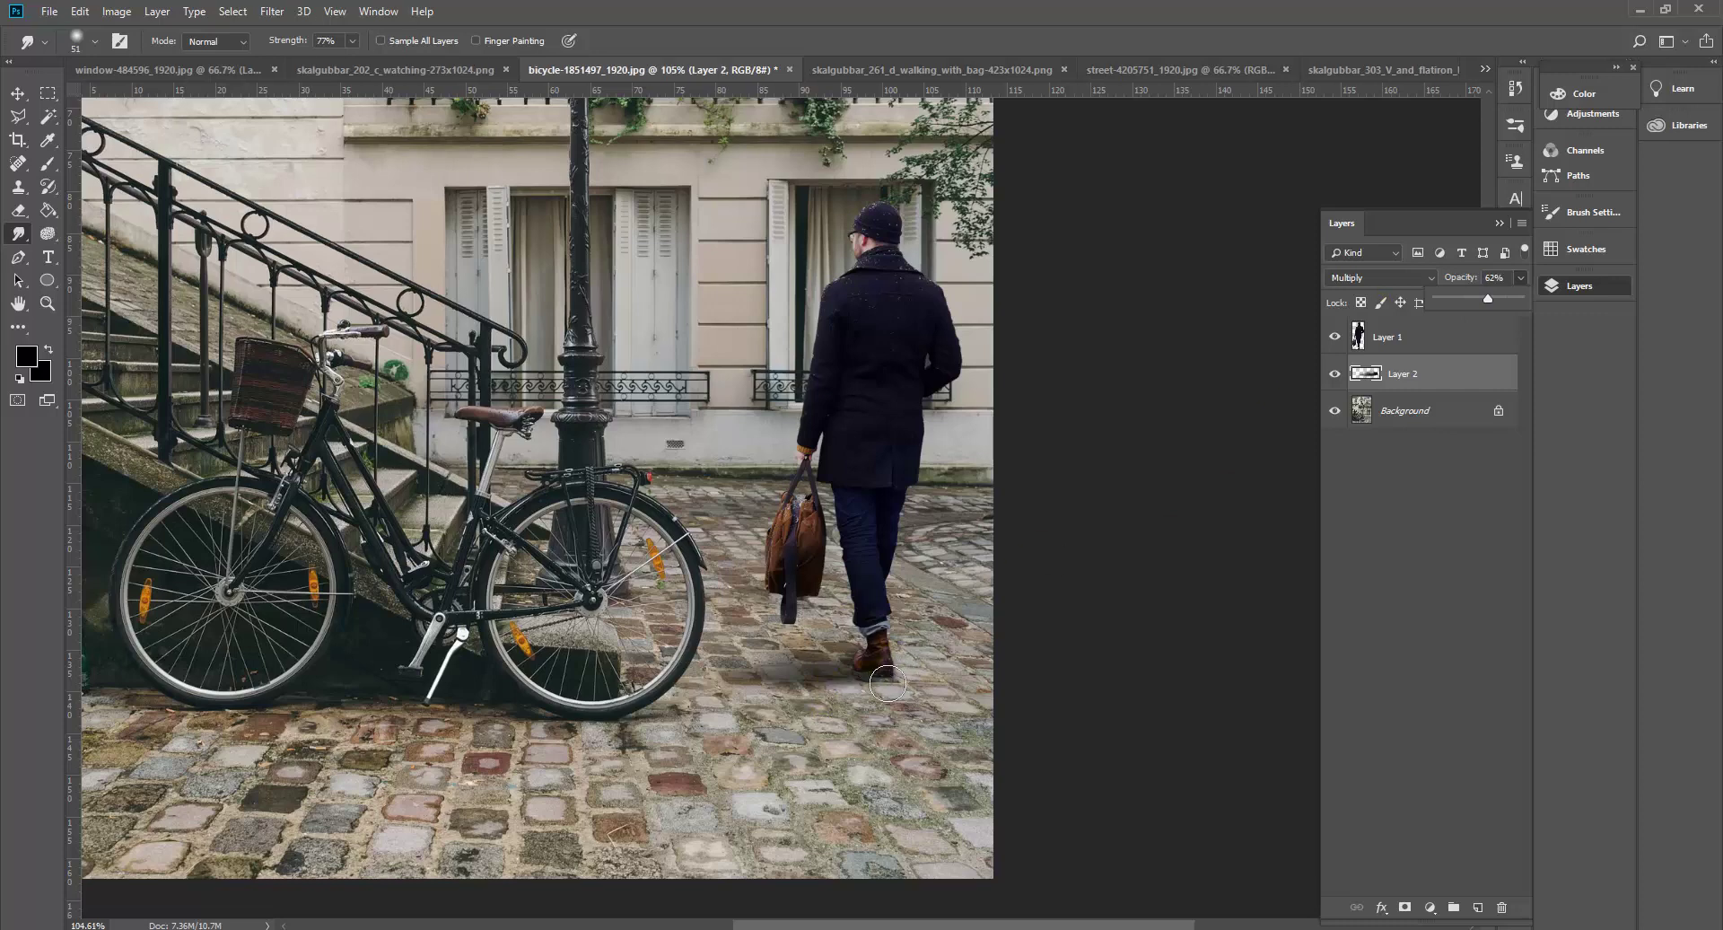
Move the shadow slightly away from the bicycle so it extends behind the man's boot.
scroll(884, 677, up, 4)
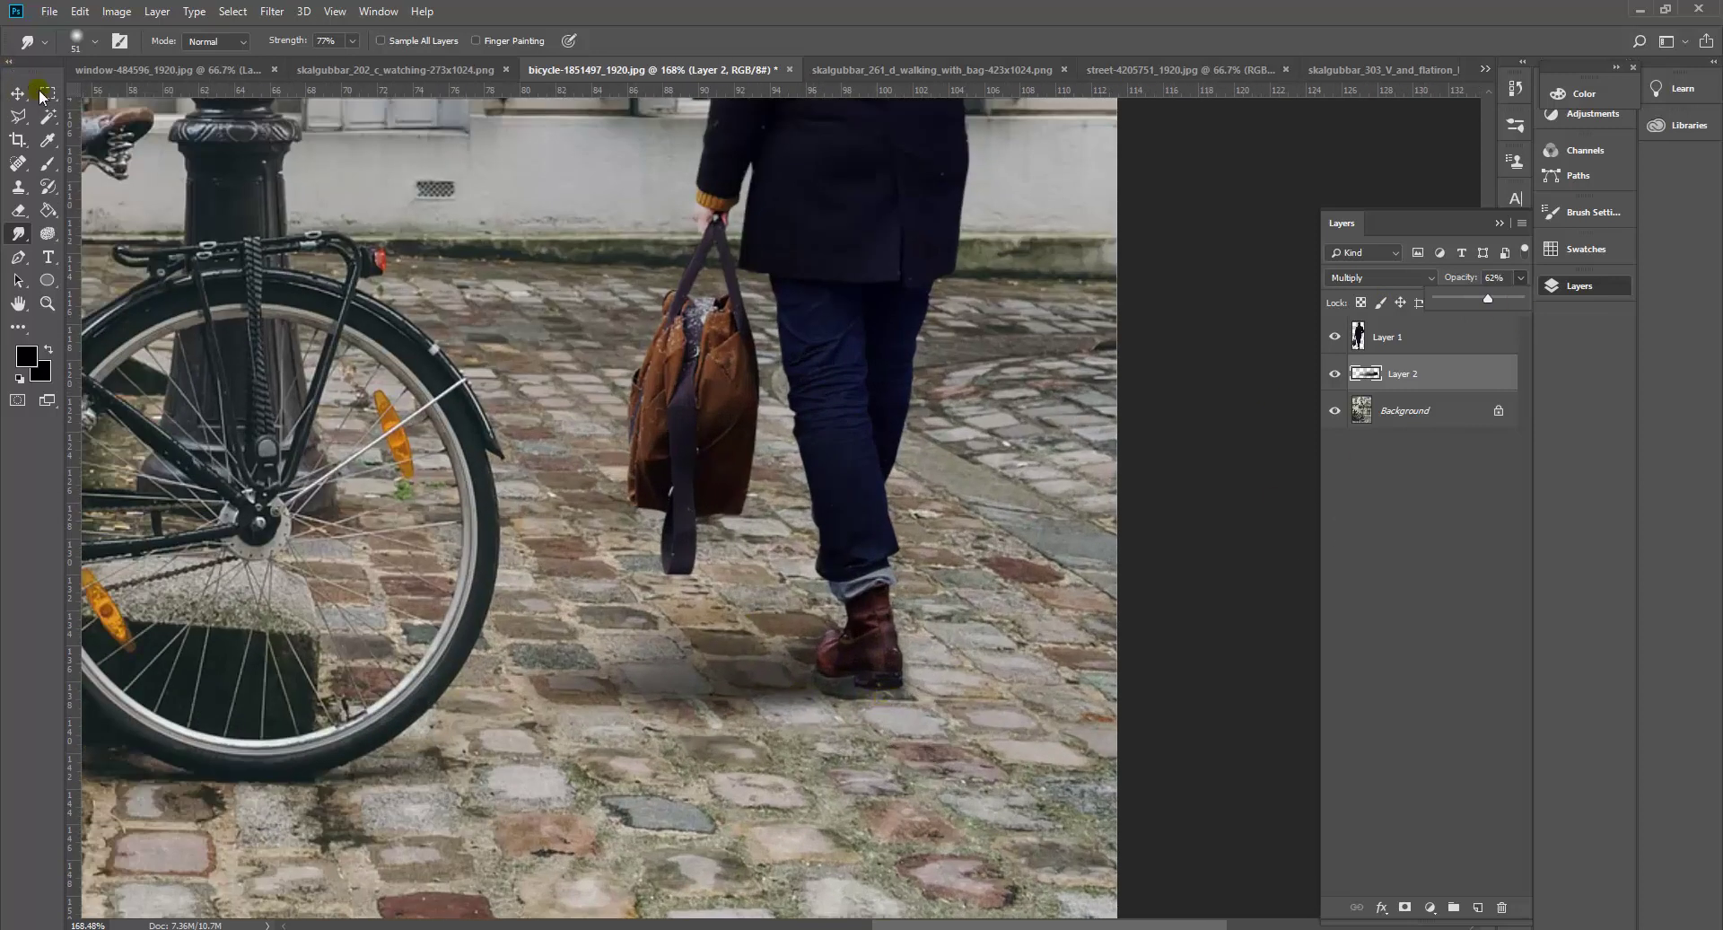
click(17, 94)
drag(749, 651, 786, 657)
Smudge the shadow behind the boot's heel and along its lower edge to blend it into the cobblestones.
click(18, 233)
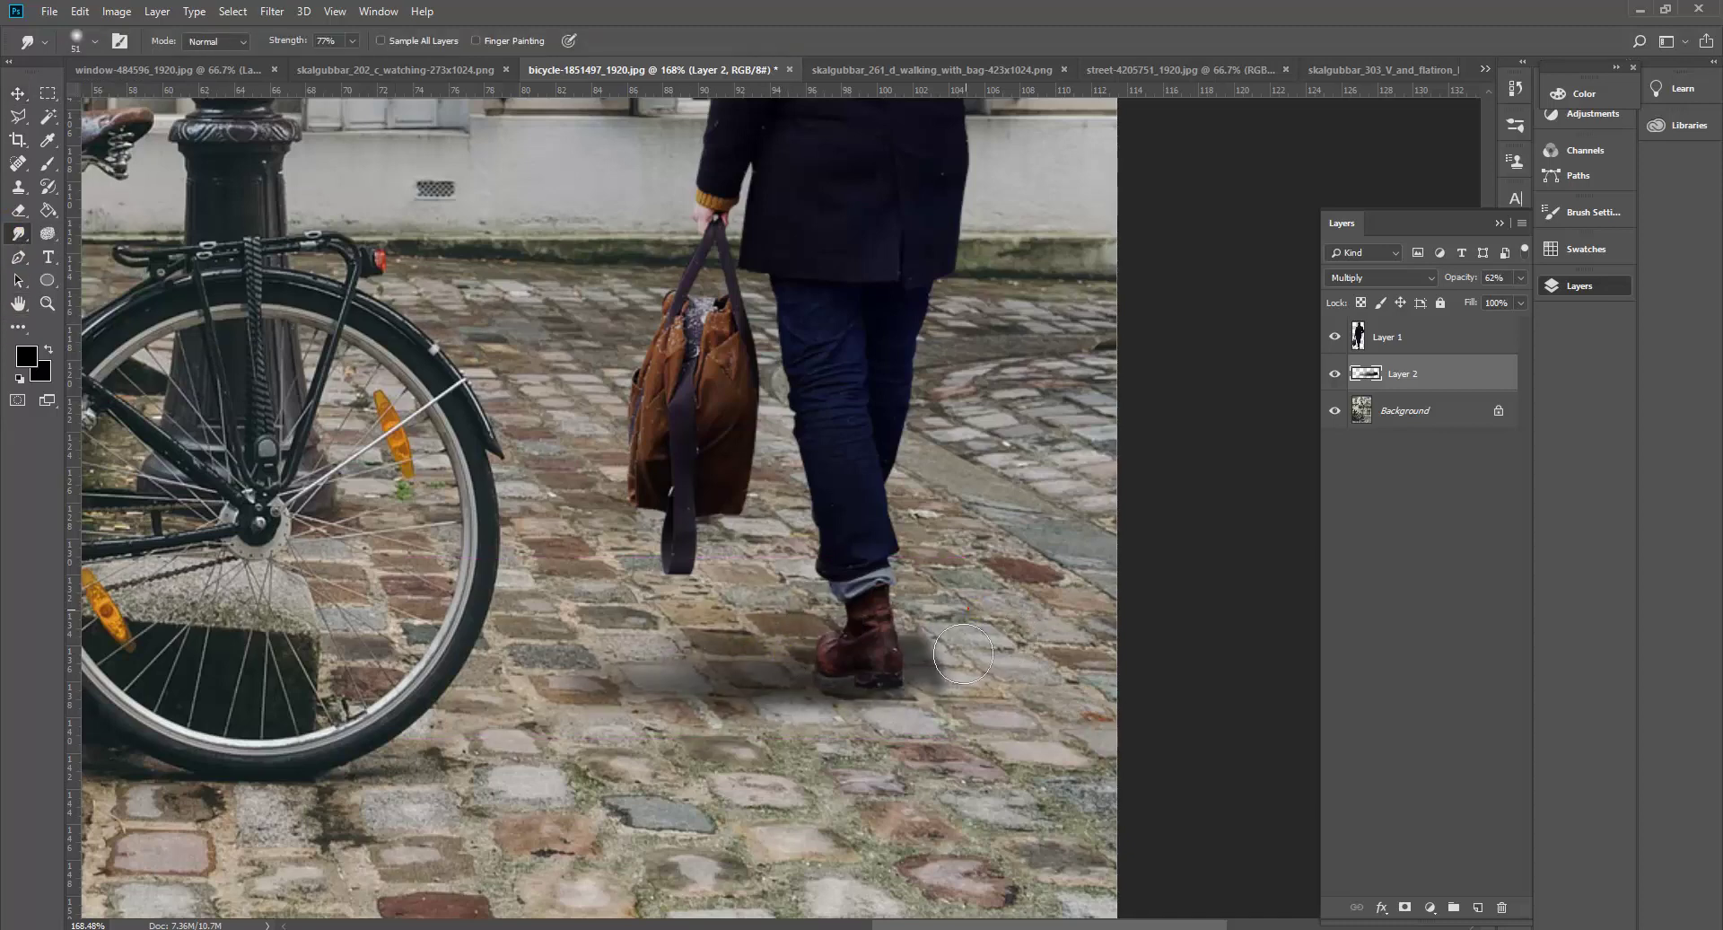
mouse_move(962, 691)
mouse_down()
mouse_move(997, 693)
mouse_move(943, 669)
mouse_move(1046, 693)
mouse_move(1010, 668)
mouse_move(943, 669)
mouse_move(983, 672)
mouse_up()
mouse_move(782, 707)
mouse_down()
mouse_move(933, 682)
mouse_move(682, 736)
mouse_move(853, 720)
mouse_up()
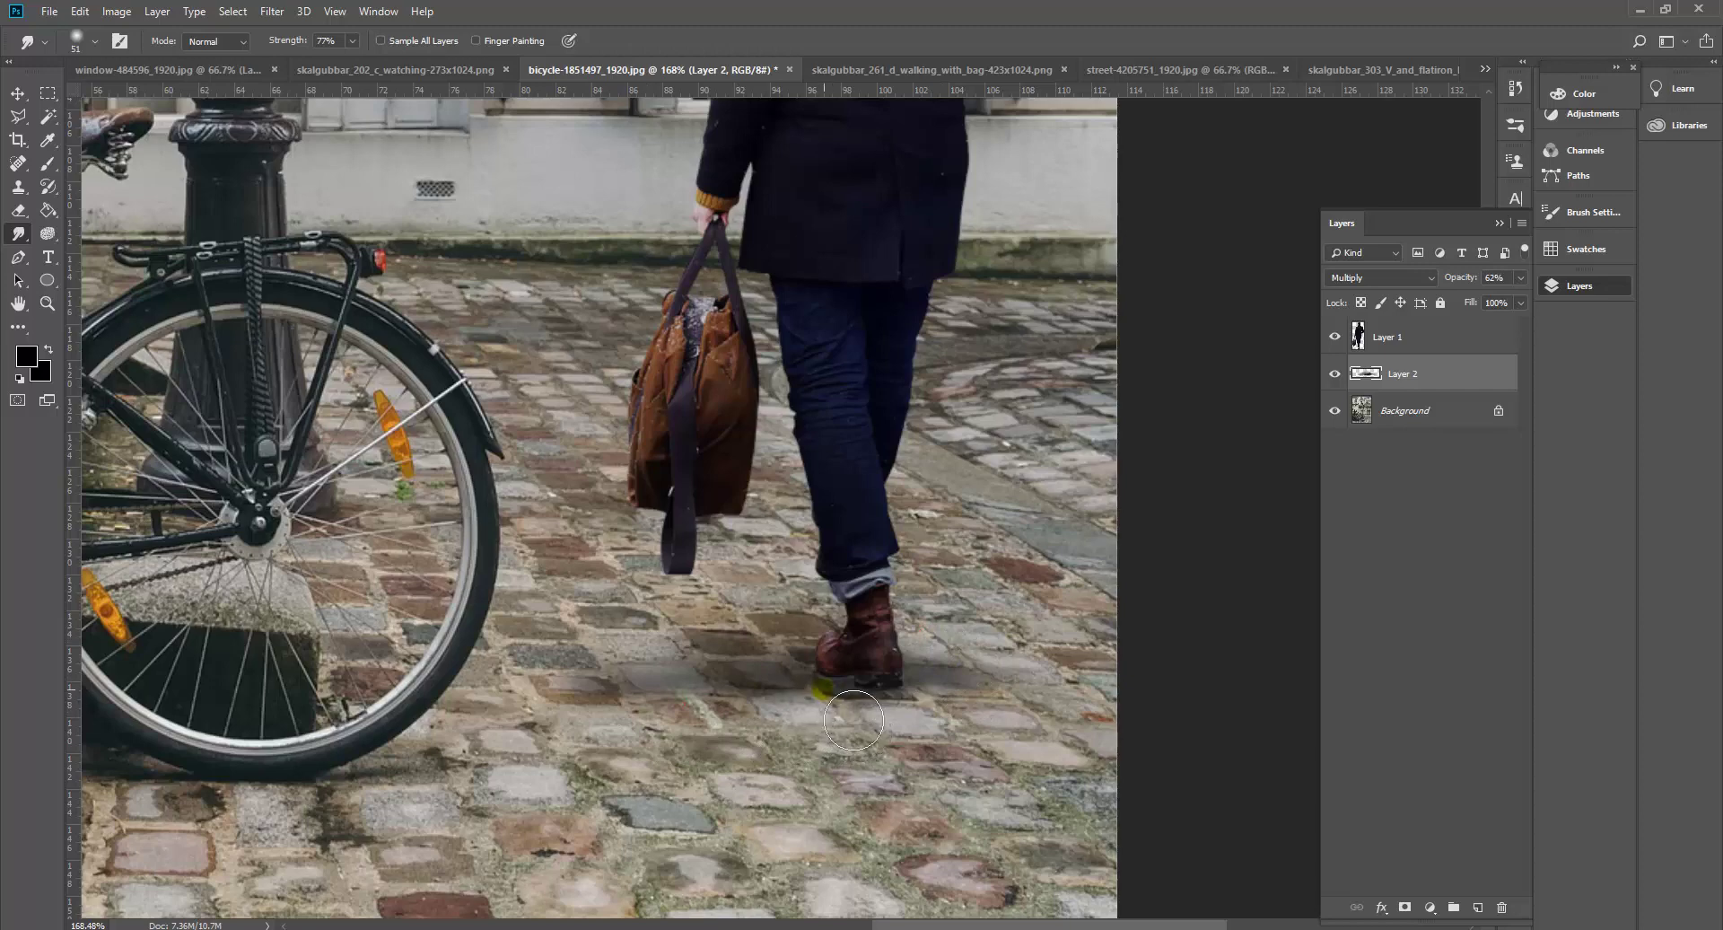
Check the composite in the full scene and examine the cutout up close around the man's sleeve and bag.
scroll(759, 731, down, 5)
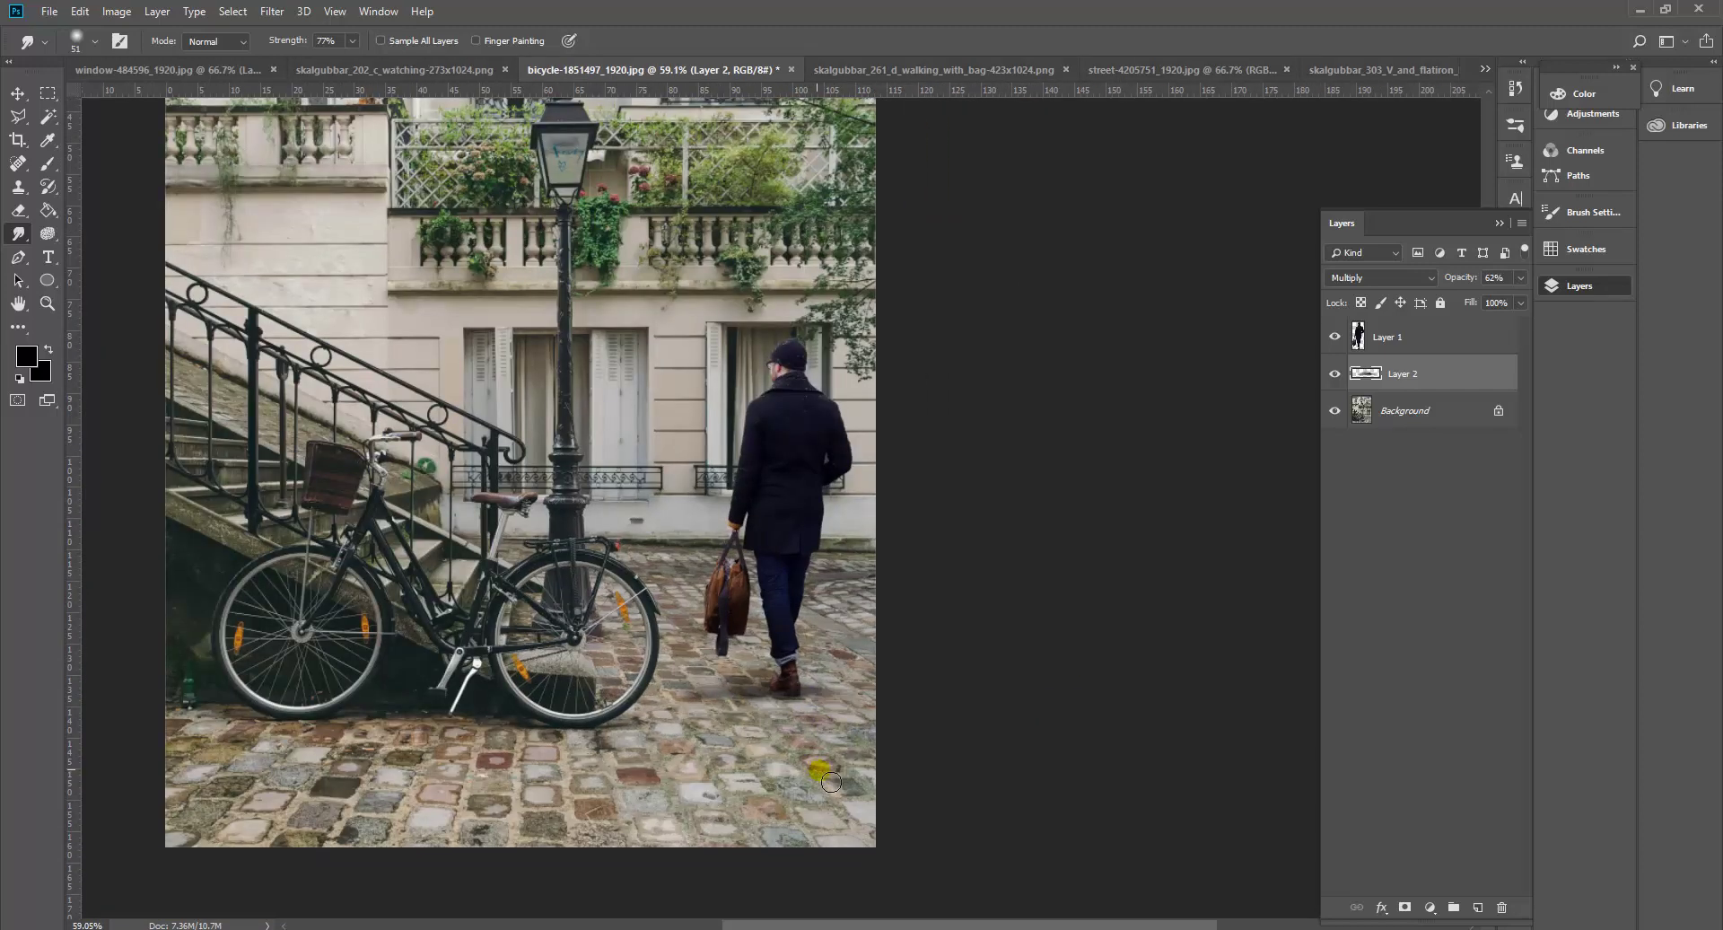
scroll(831, 782, down, 1)
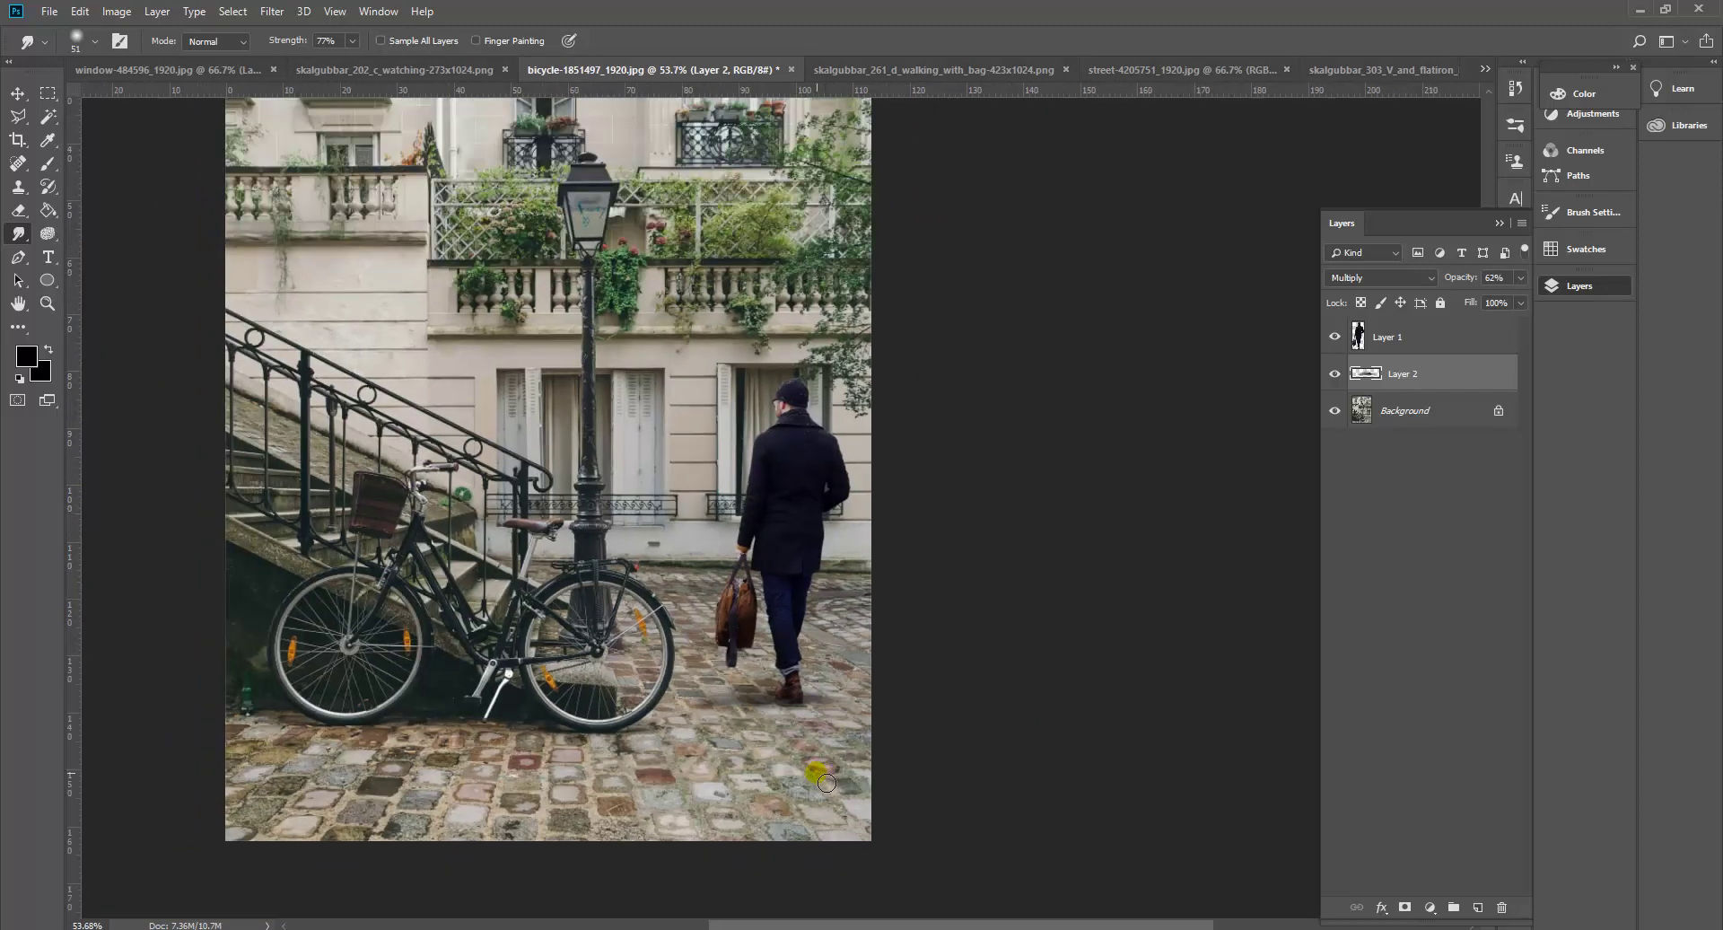
scroll(852, 597, up, 4)
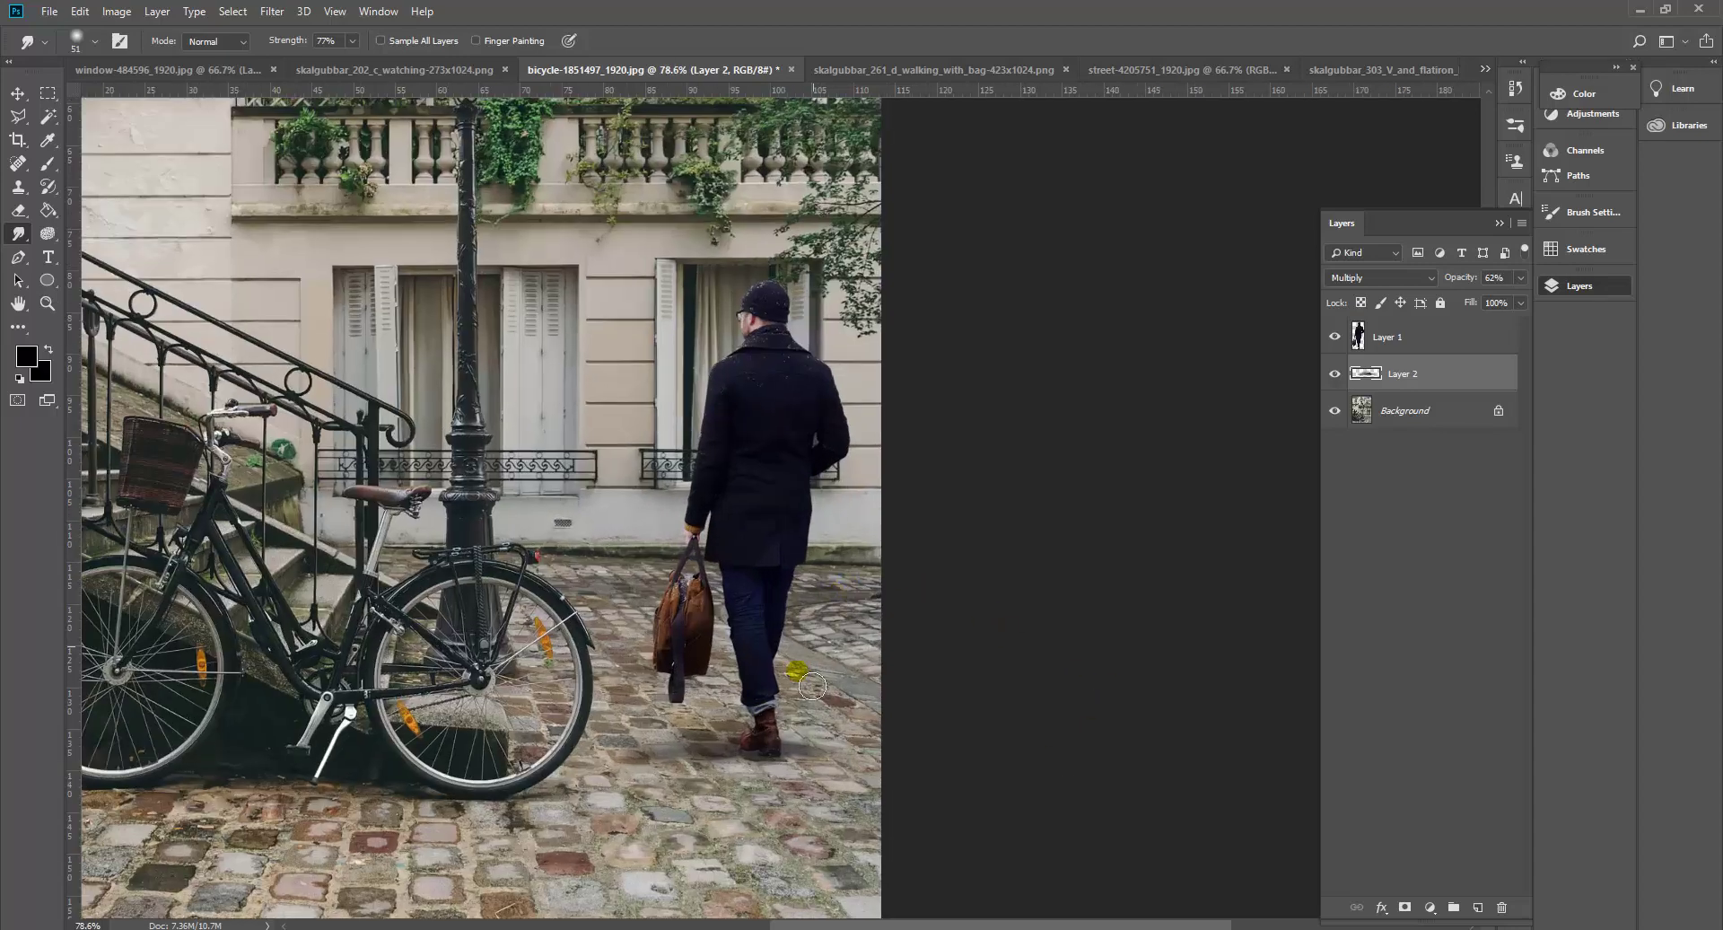
scroll(789, 721, up, 4)
scroll(700, 296, up, 8)
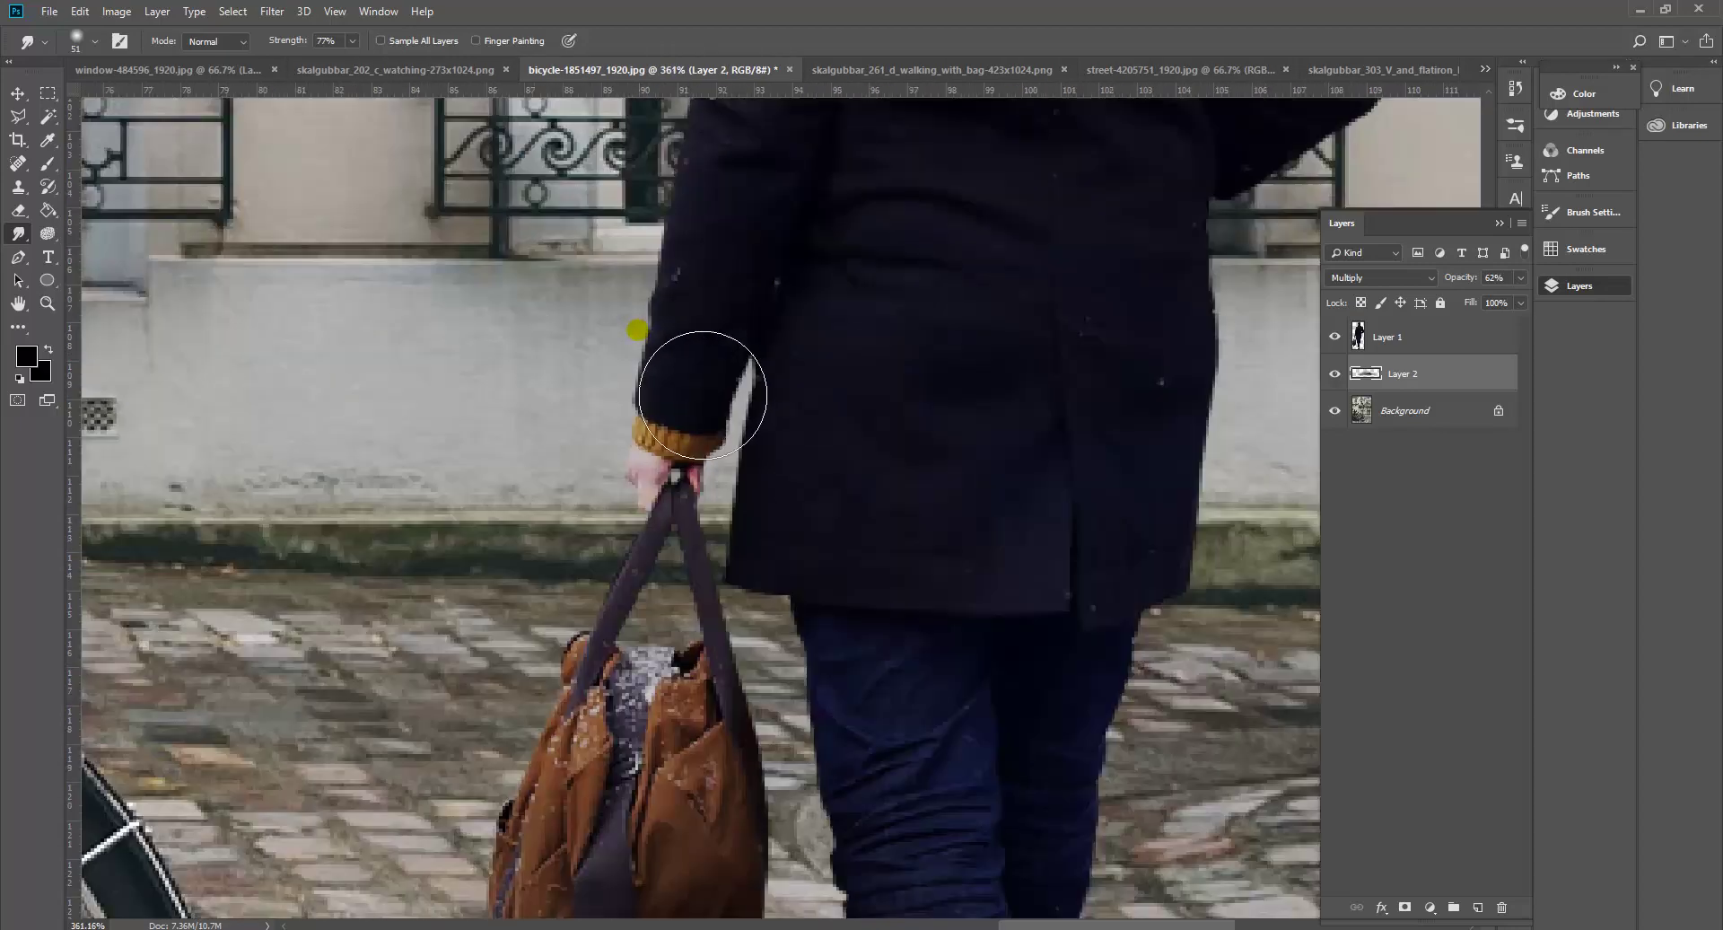
Blur the outer edge of the man's rear trouser leg on Layer 1 with the Blur tool at 100% strength.
scroll(695, 496, down, 3)
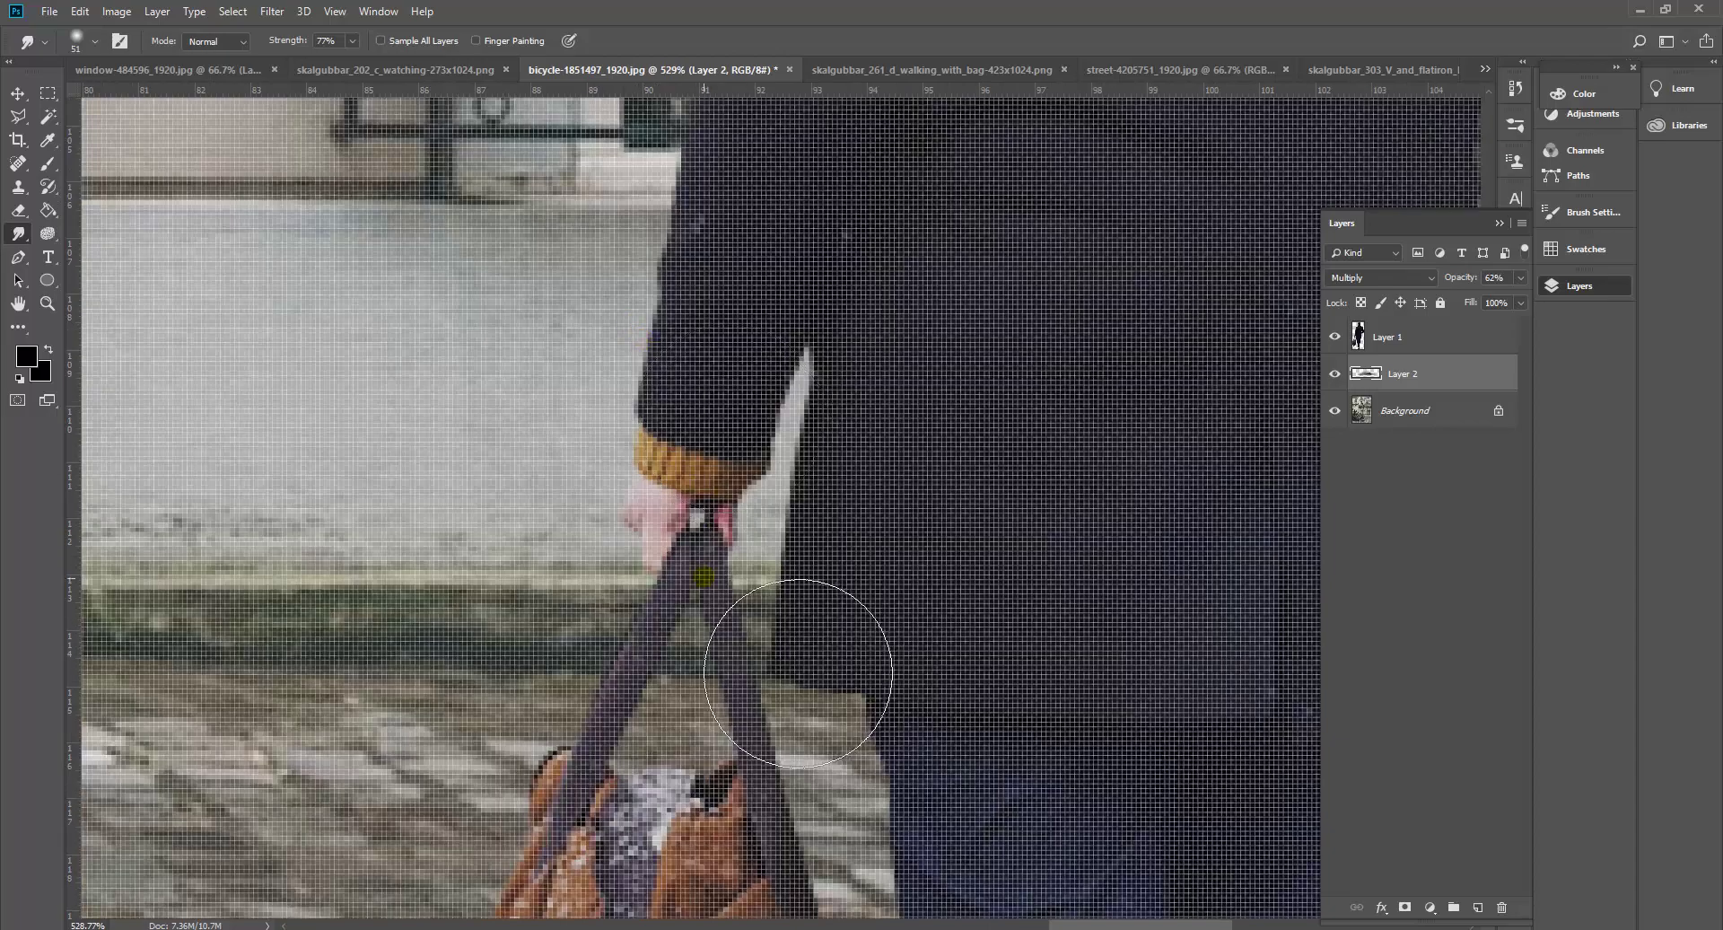
scroll(765, 586, down, 3)
scroll(866, 601, down, 3)
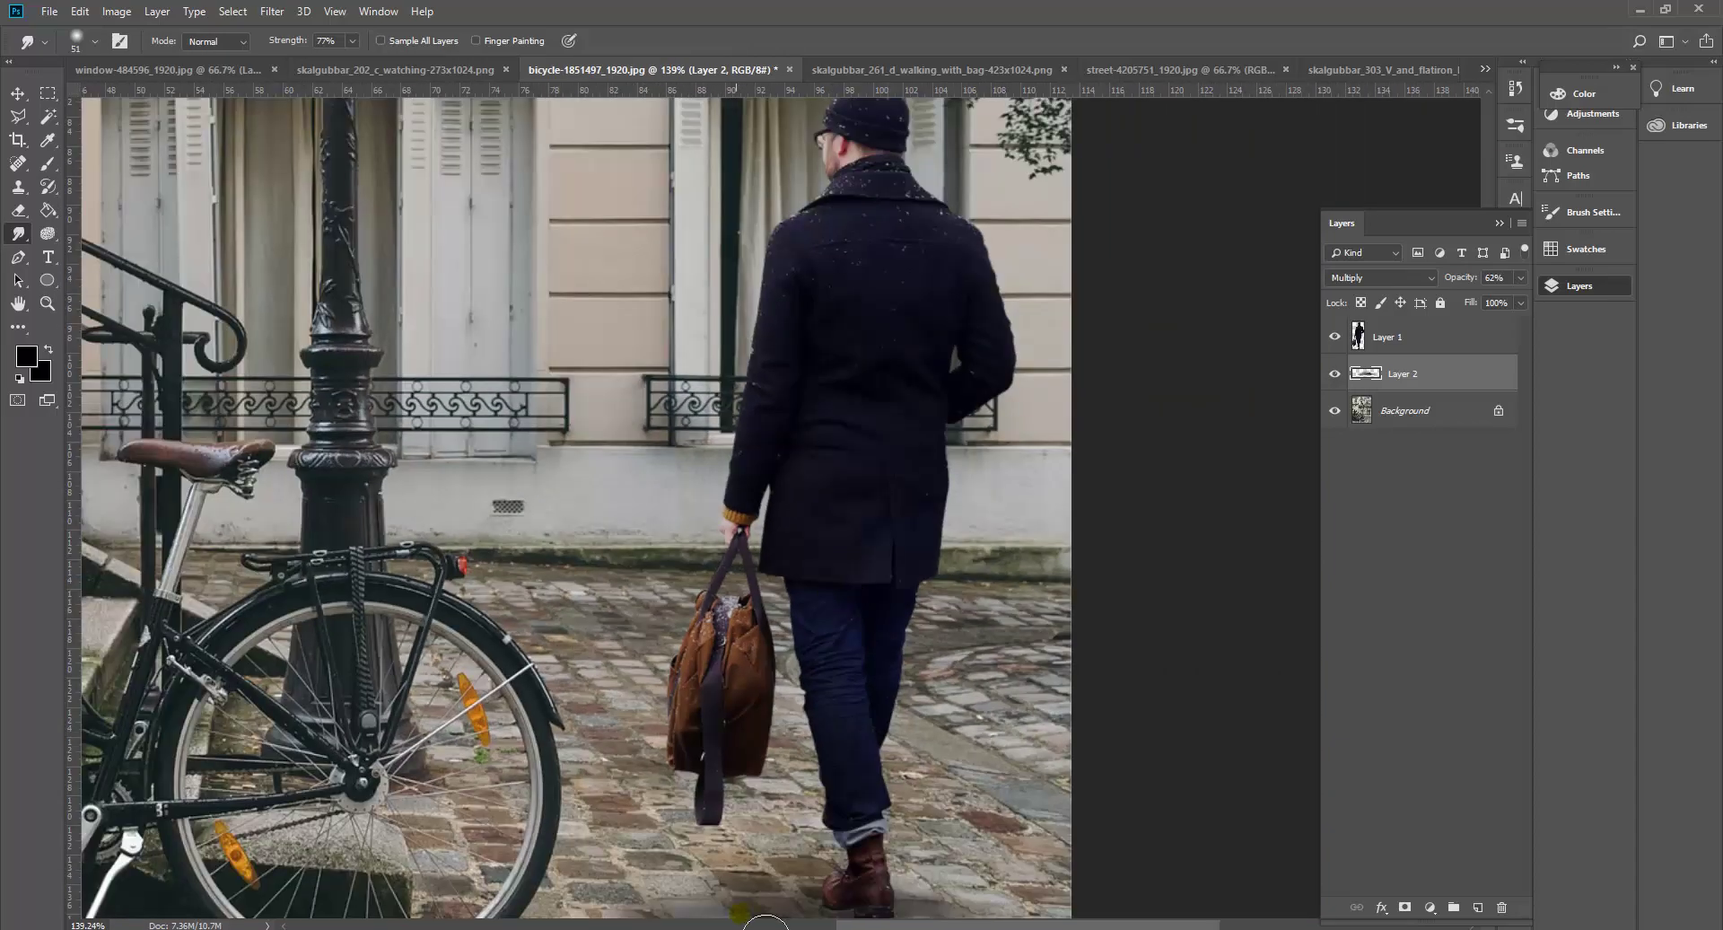
mouse_move(809, 865)
mouse_down()
mouse_move(806, 754)
mouse_move(800, 767)
mouse_up()
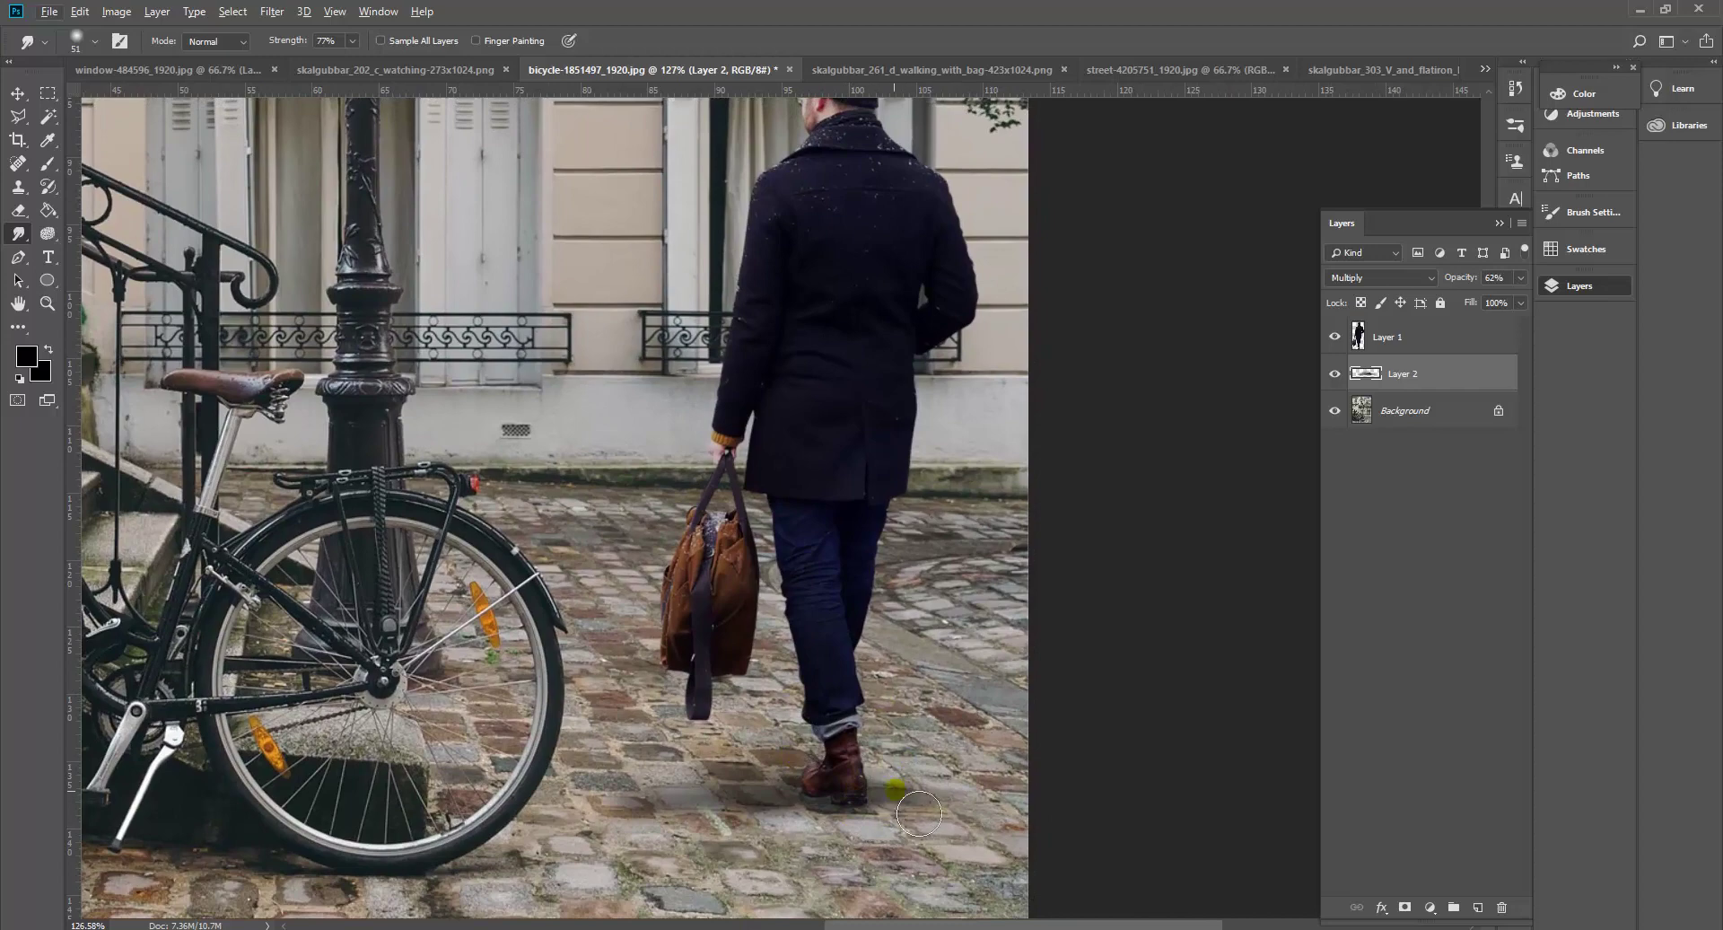
scroll(919, 814, up, 5)
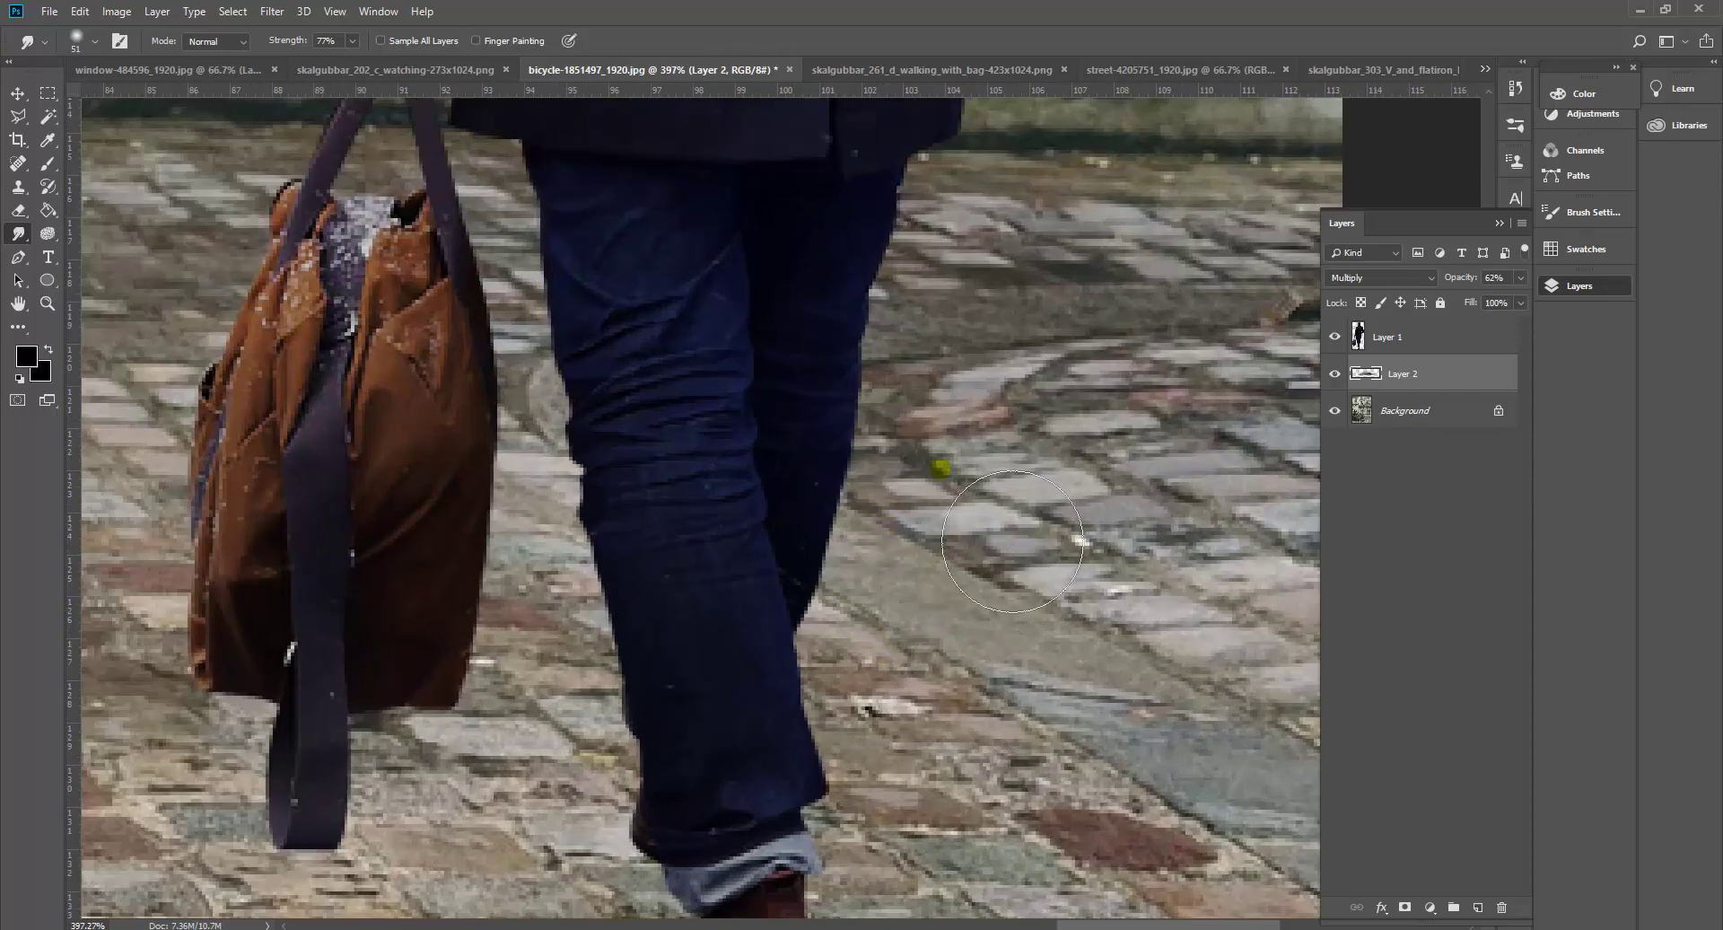
click(1454, 337)
right_click(20, 238)
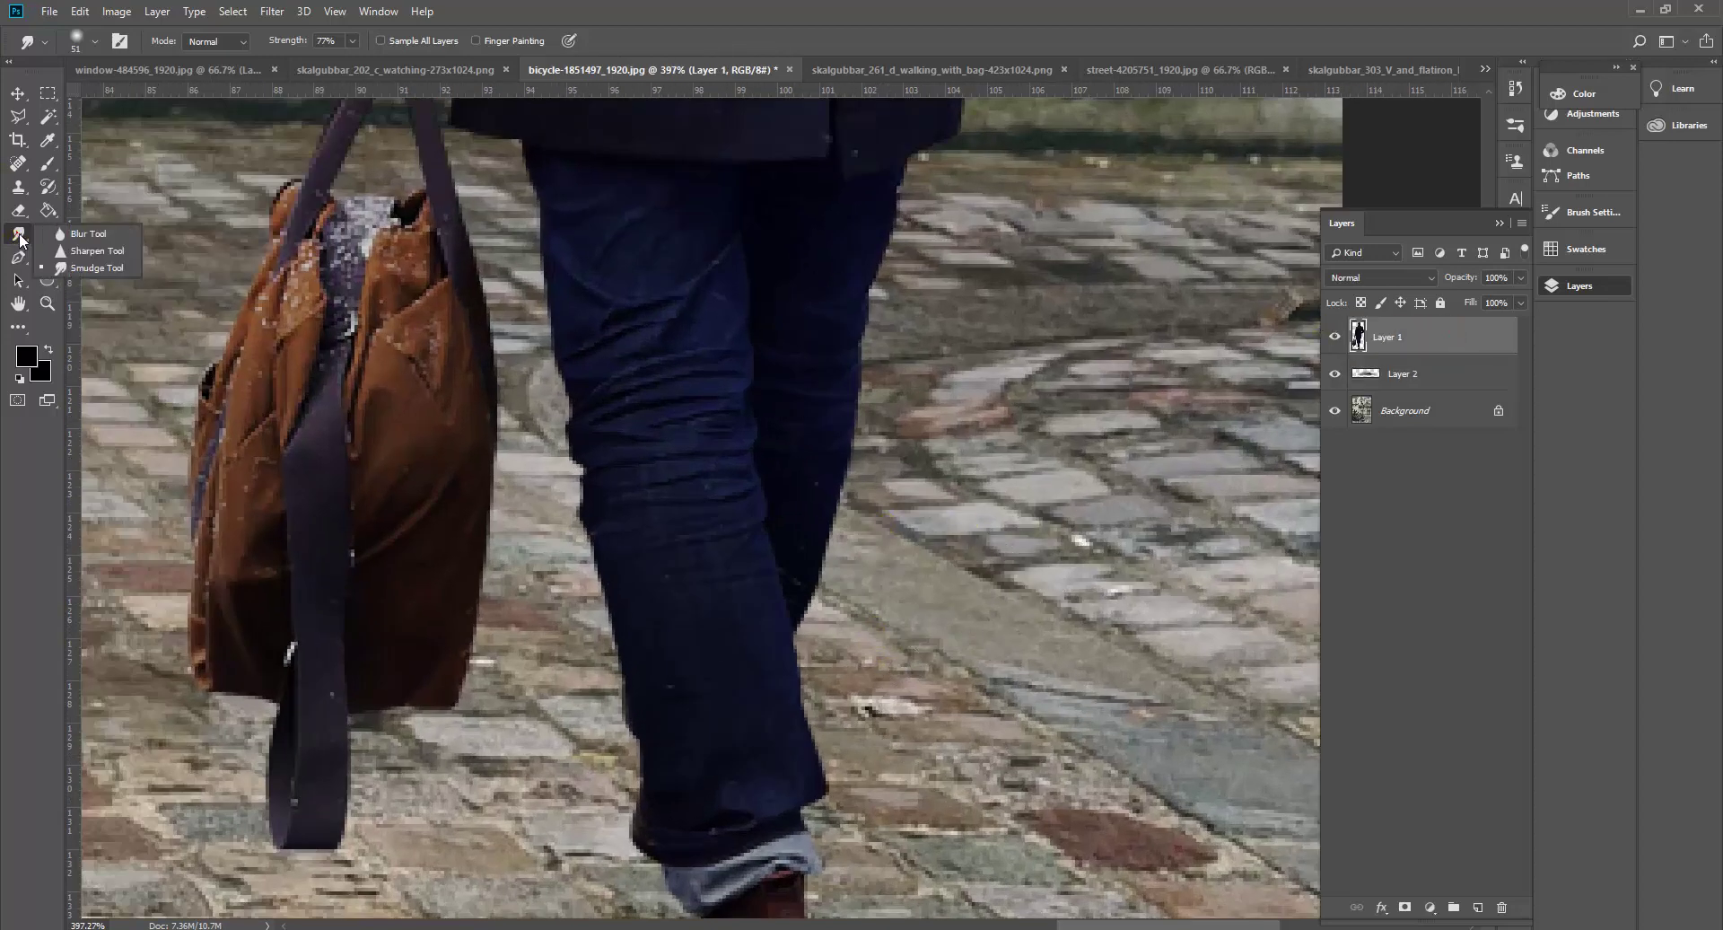
click(88, 233)
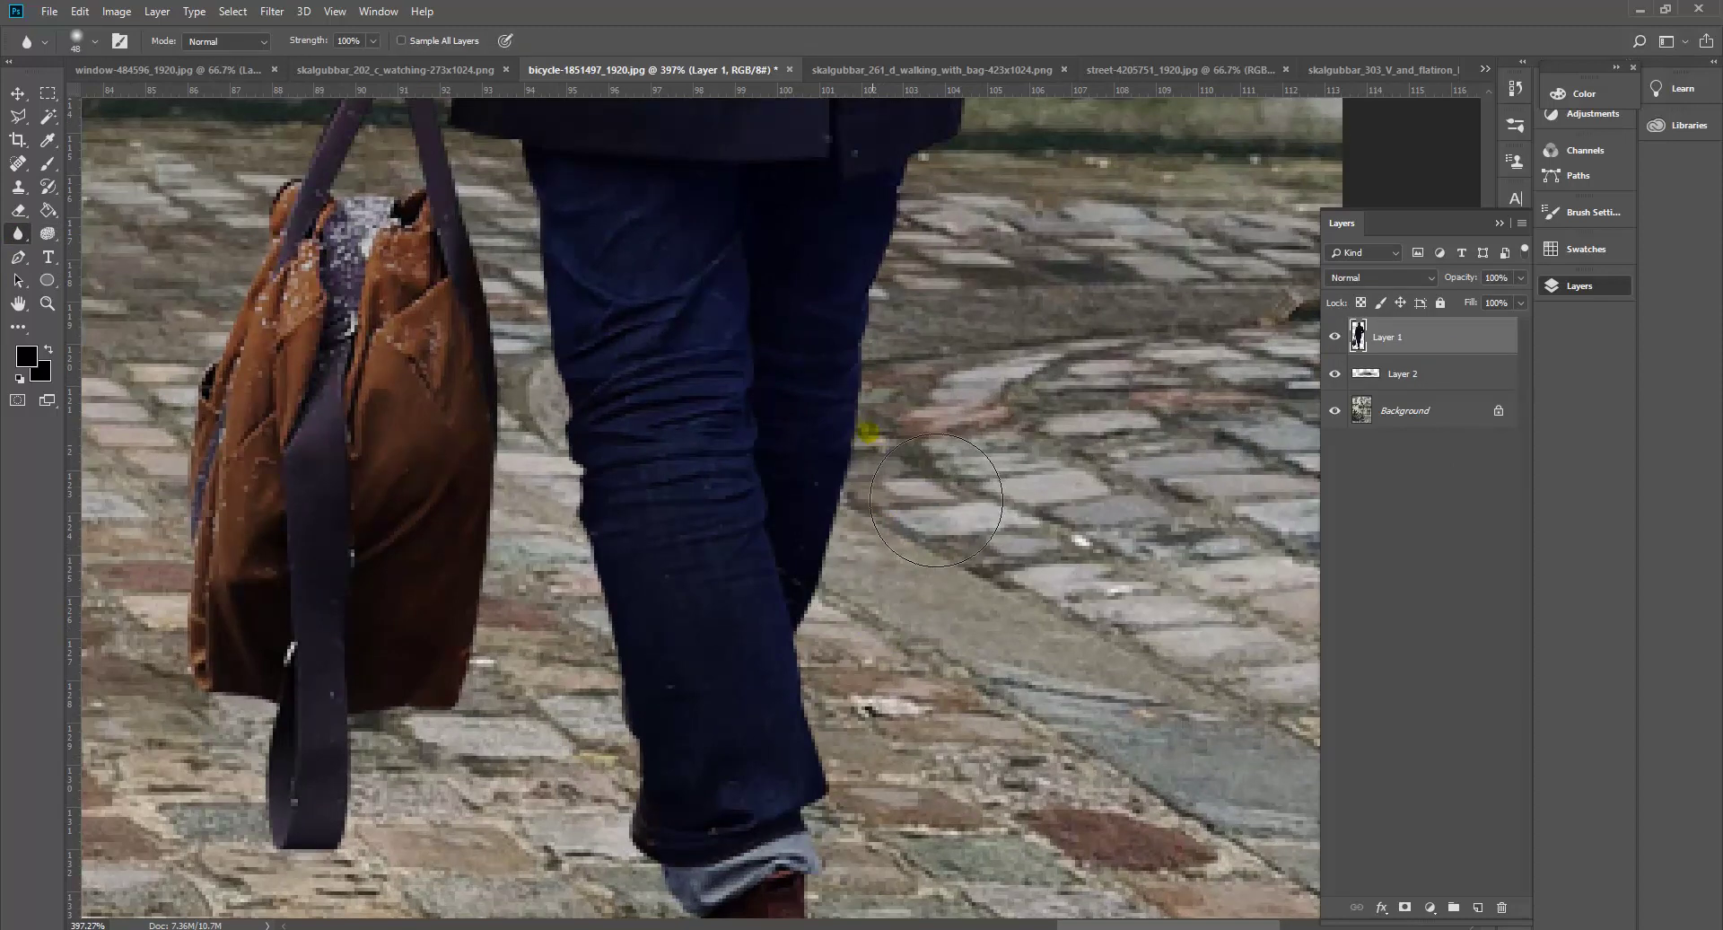
mouse_move(868, 432)
mouse_down()
mouse_move(848, 445)
mouse_move(833, 529)
mouse_move(840, 337)
mouse_move(891, 220)
mouse_up()
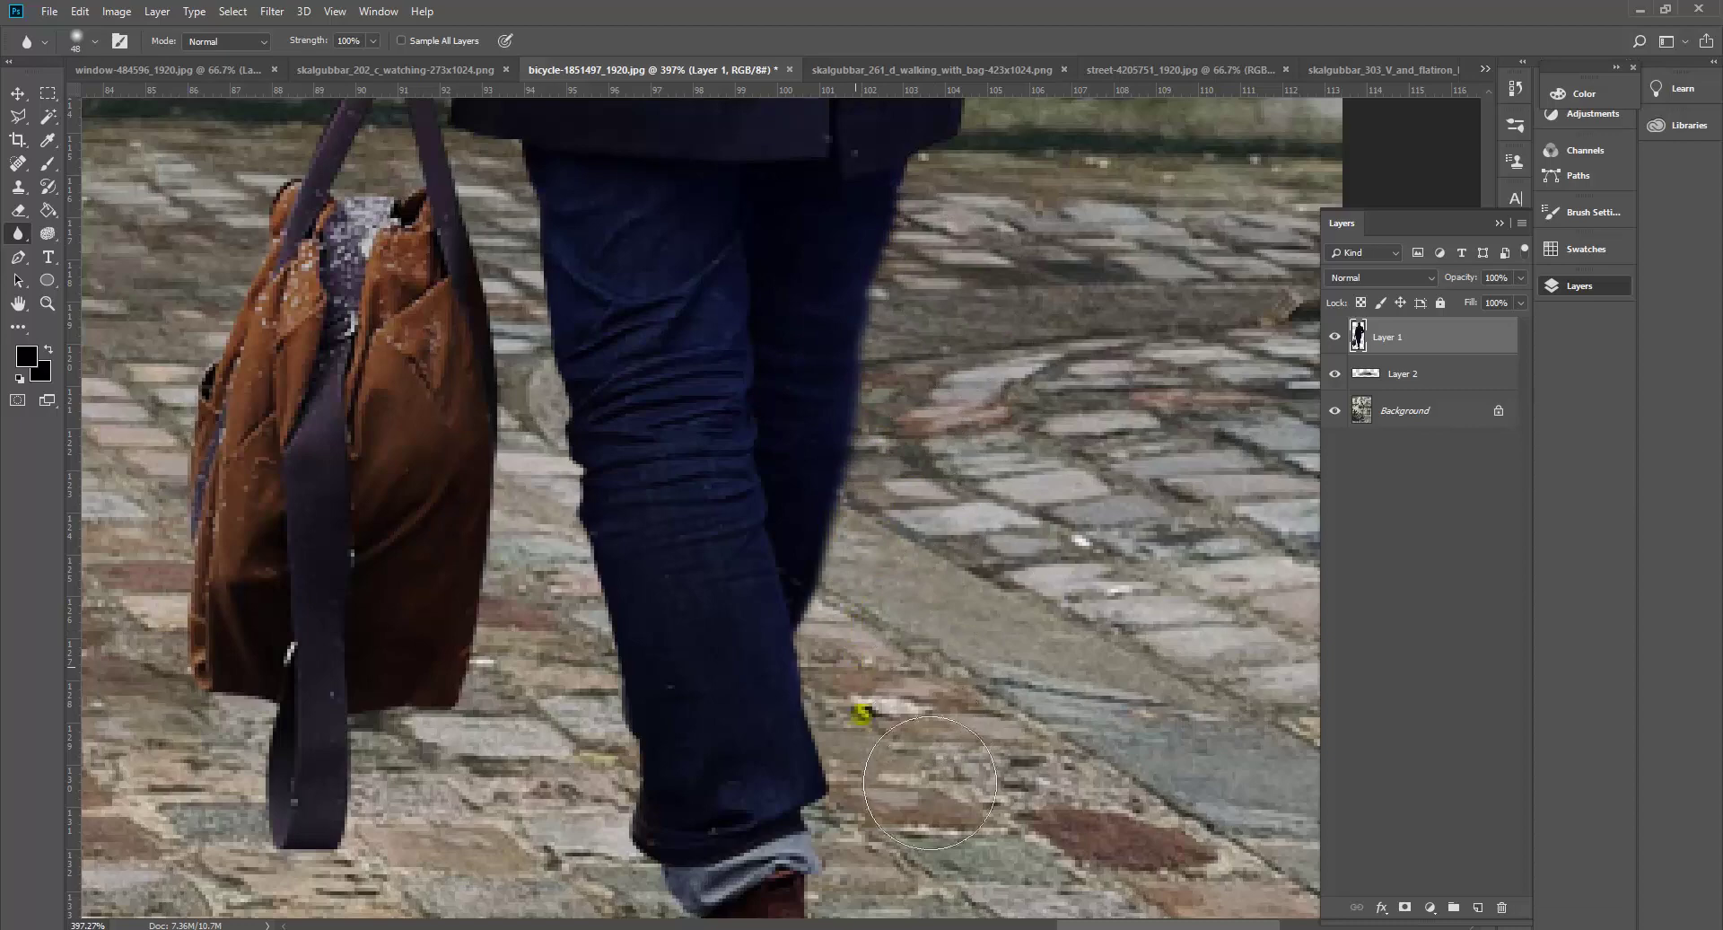
Soften the side and lower edges of the man's brown bag using a 20 px Blur brush and check the whole scene.
scroll(931, 782, down, 5)
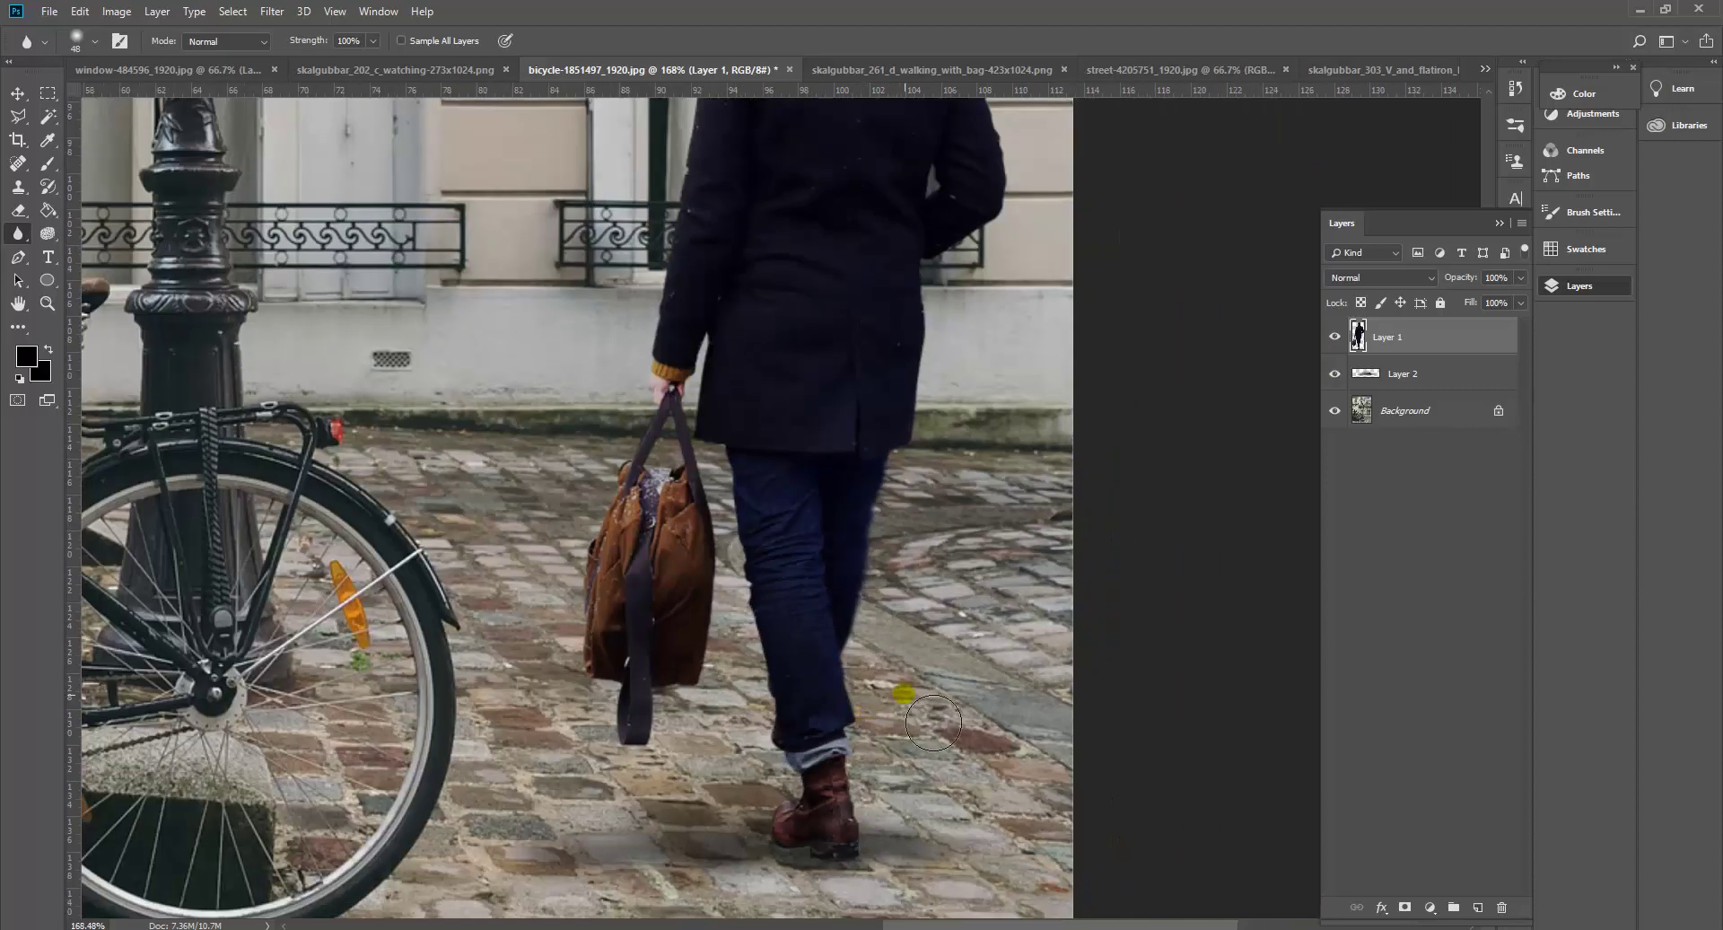
scroll(933, 722, down, 1)
scroll(752, 862, up, 5)
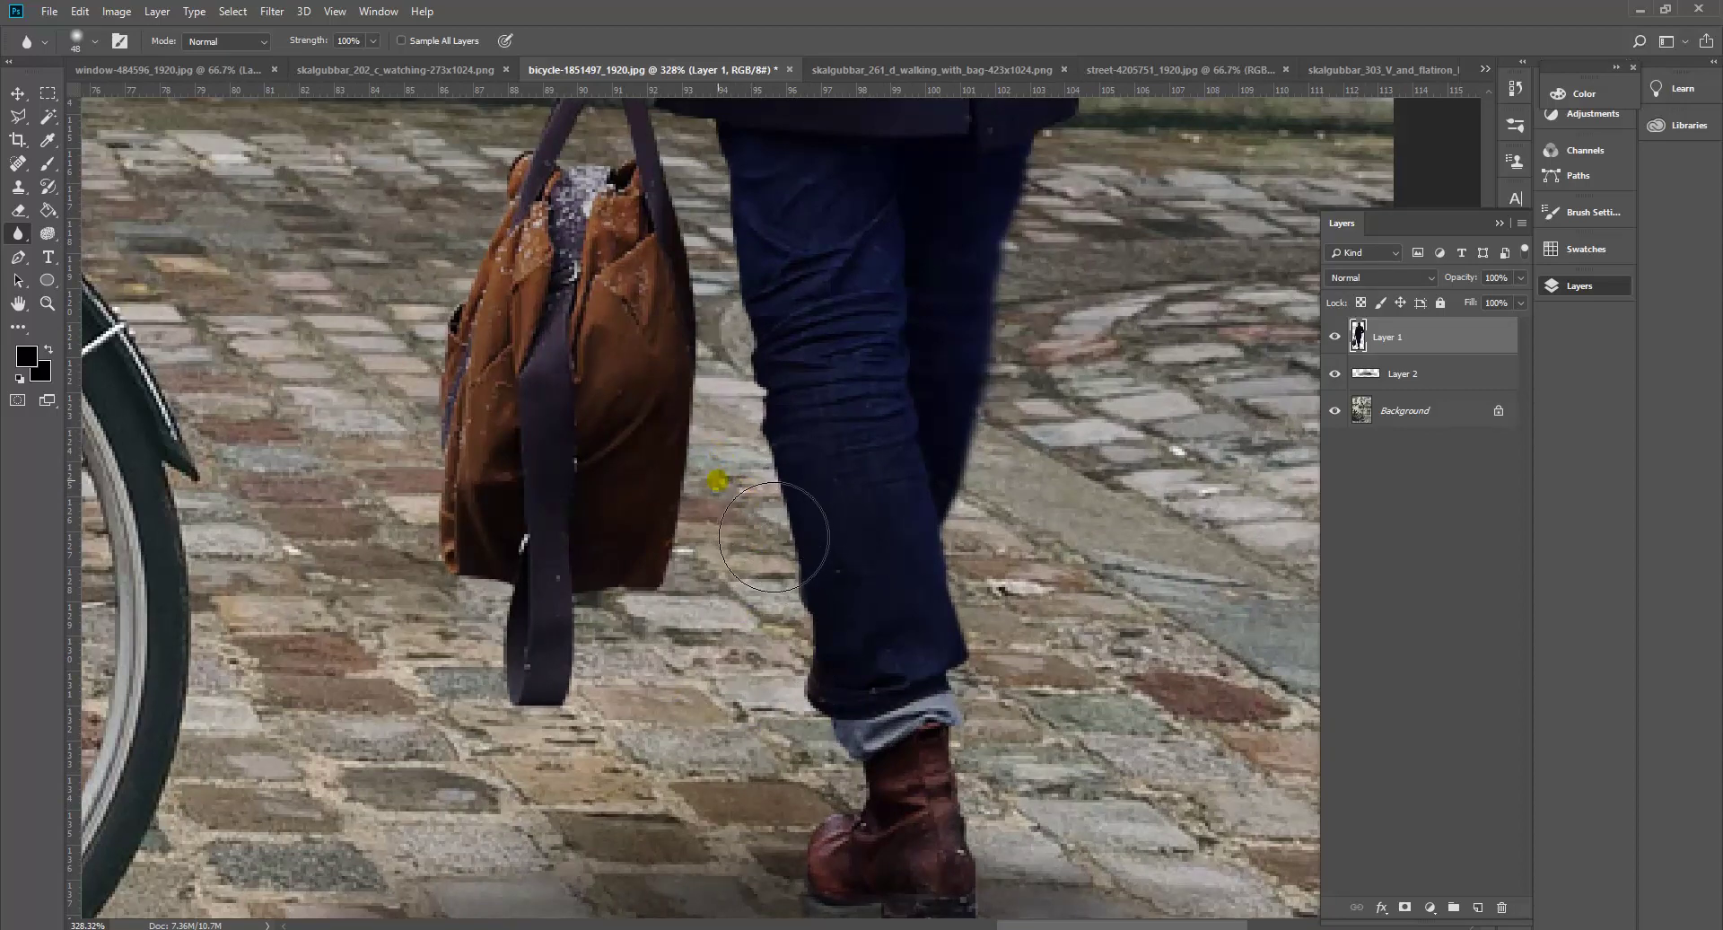
click(95, 42)
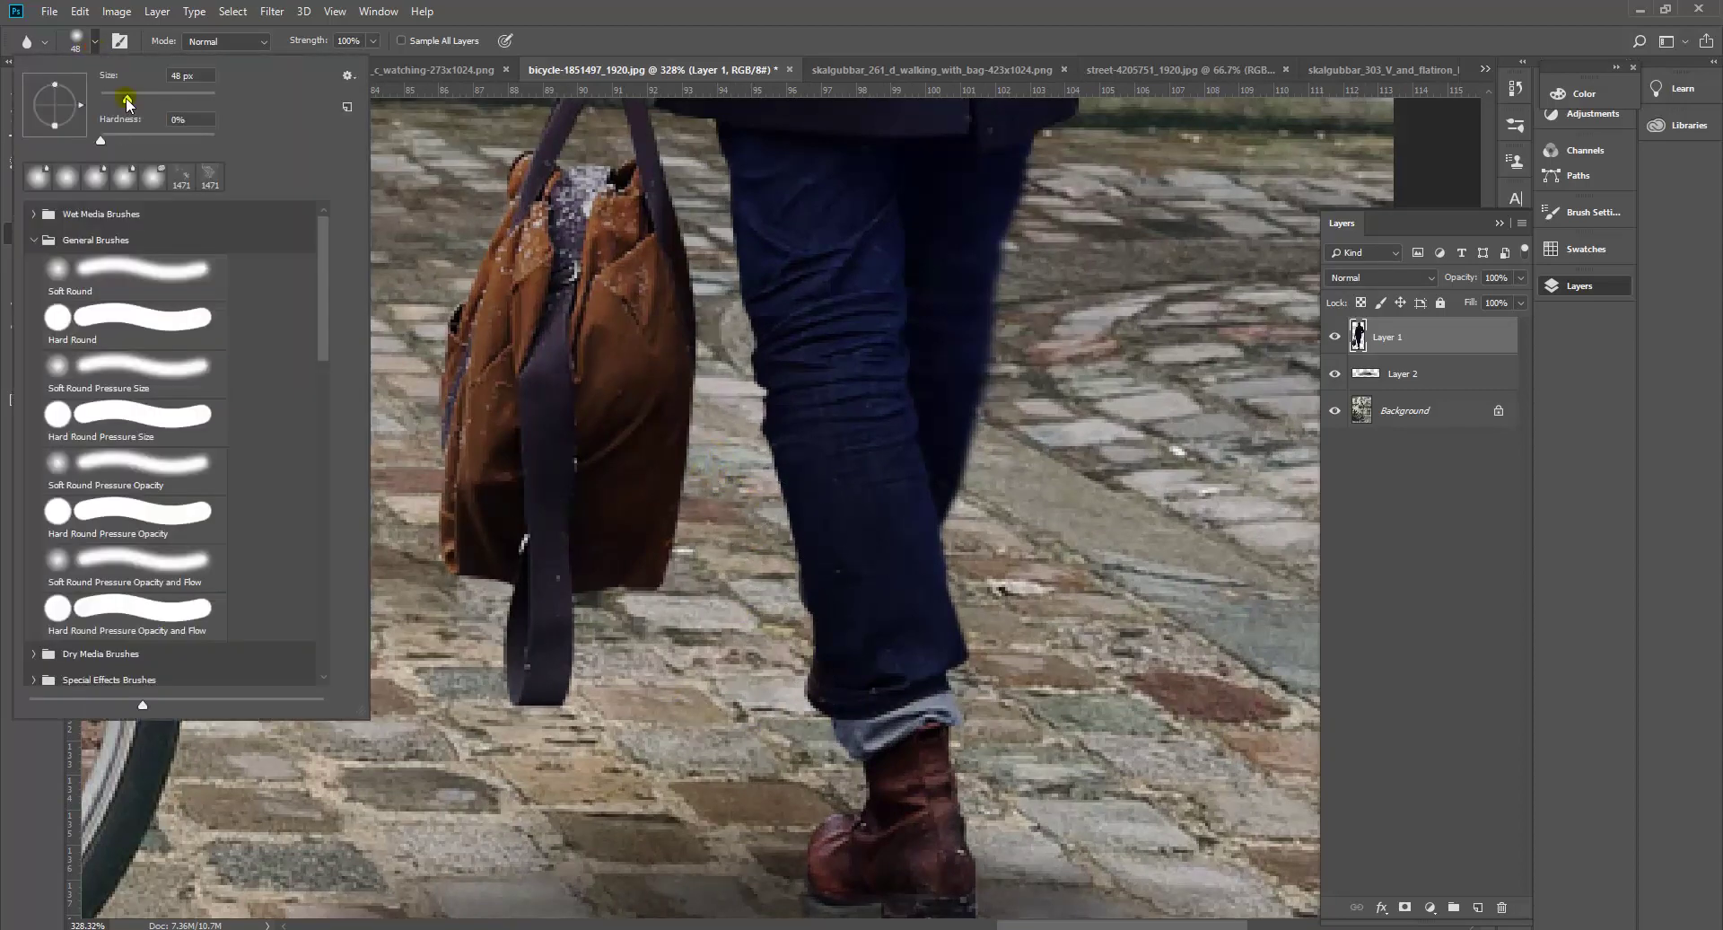
click(719, 311)
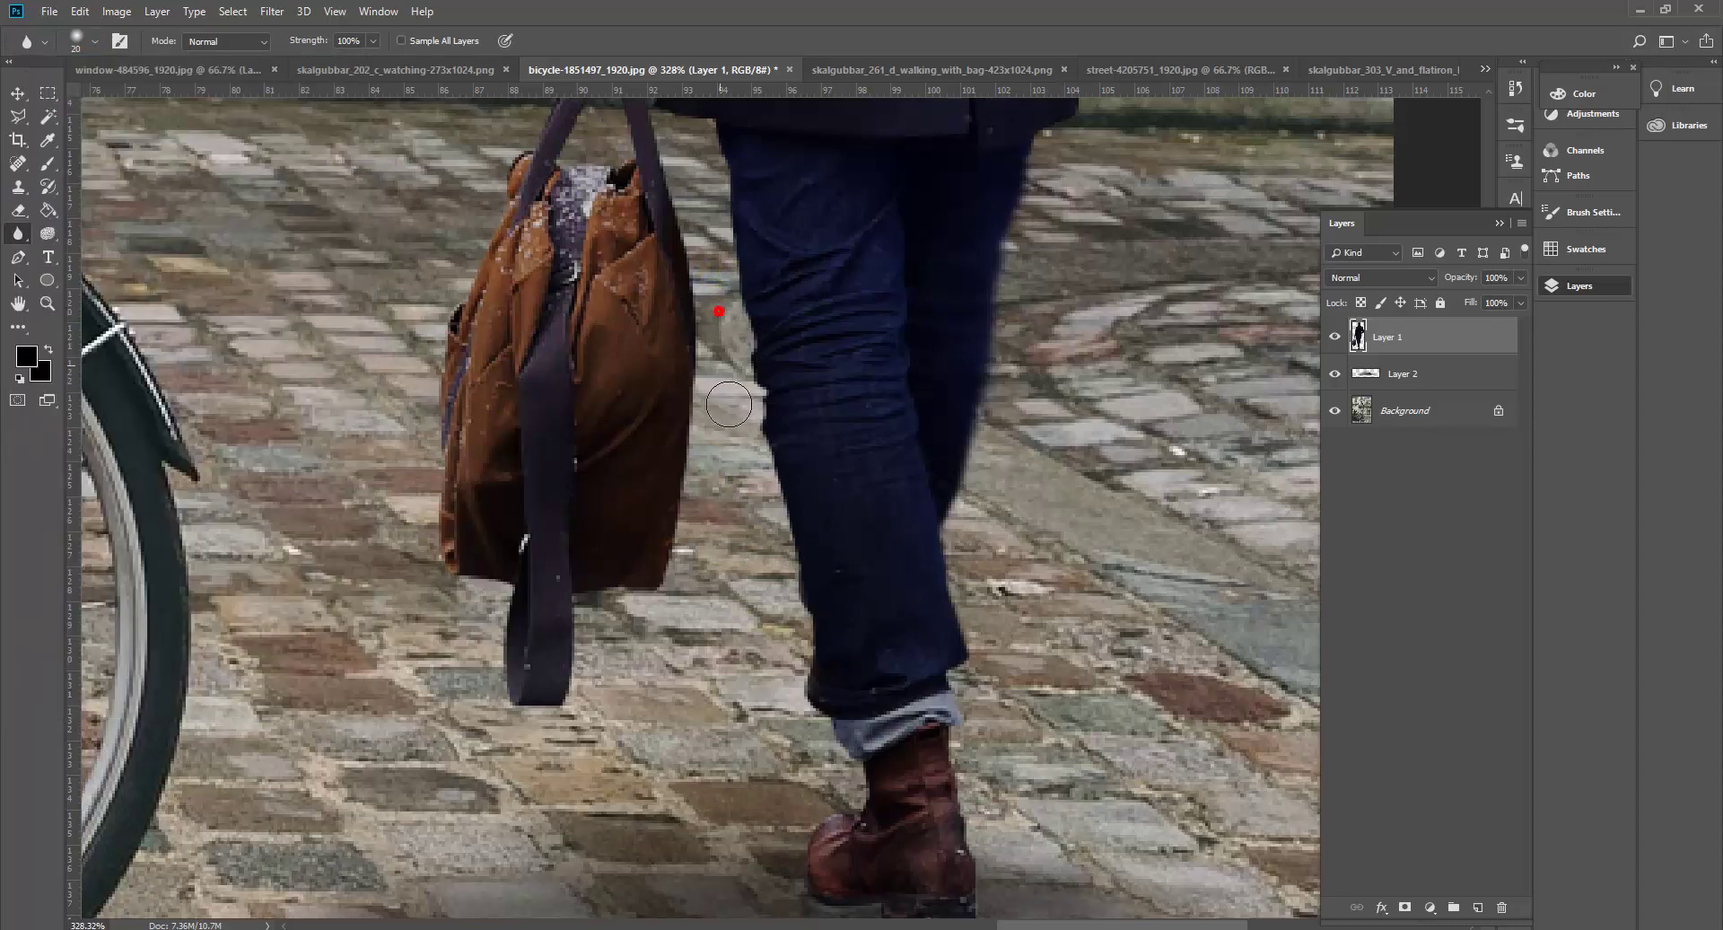
drag(726, 359, 717, 450)
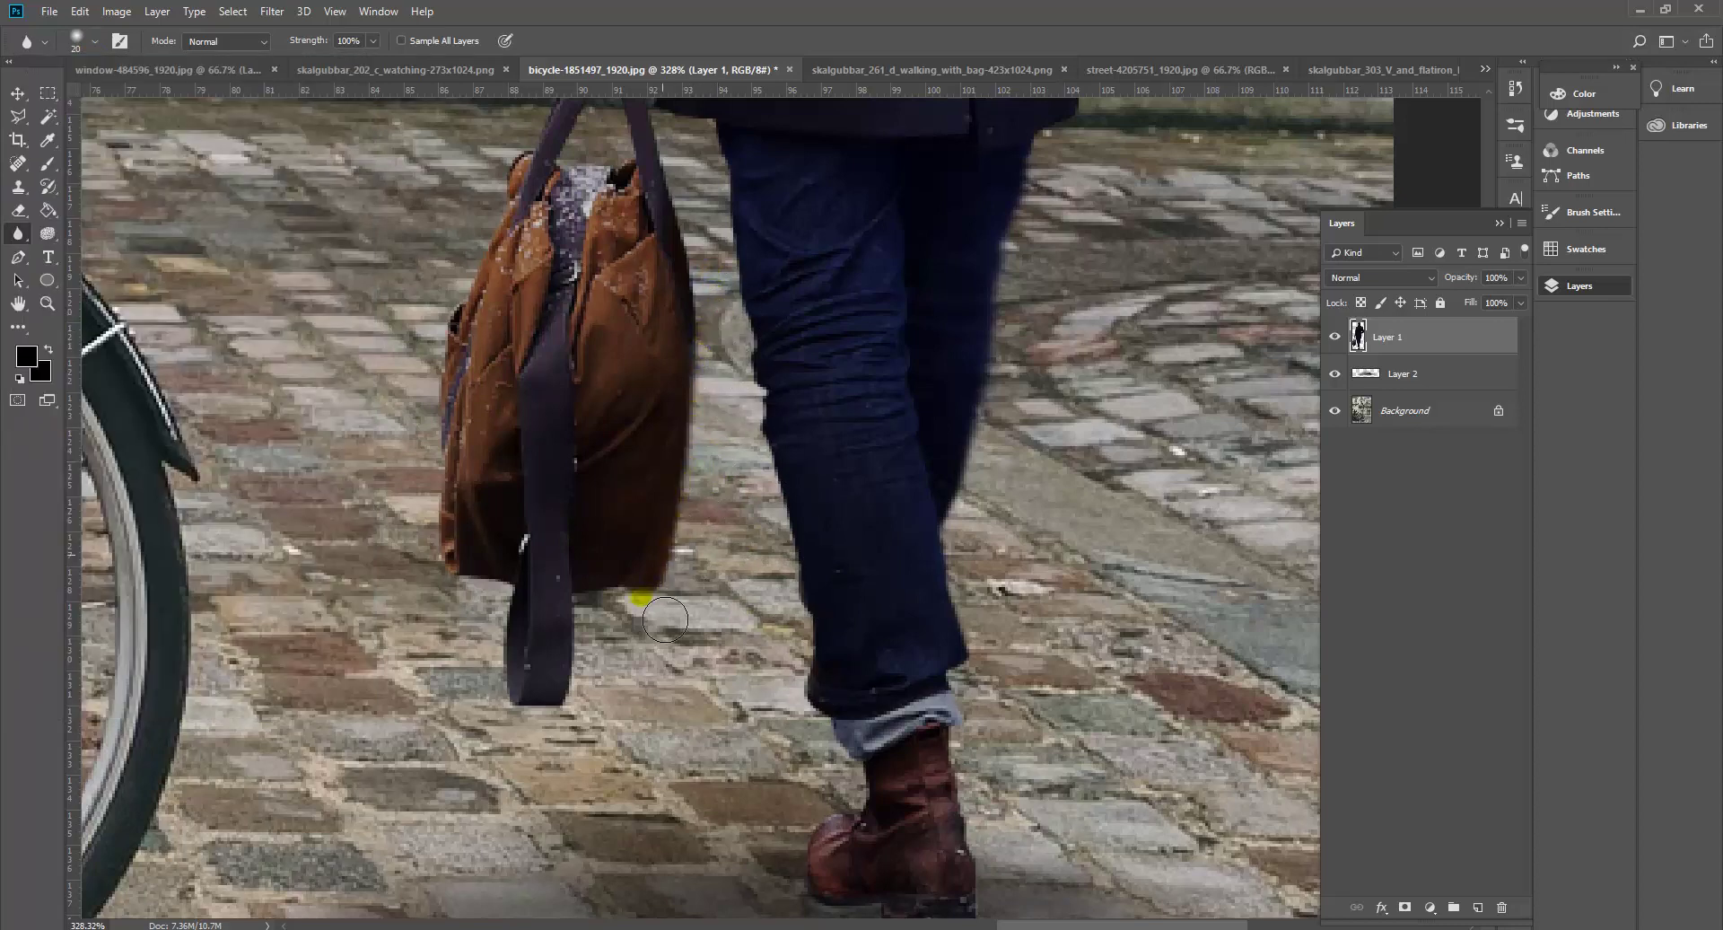
drag(630, 616, 500, 619)
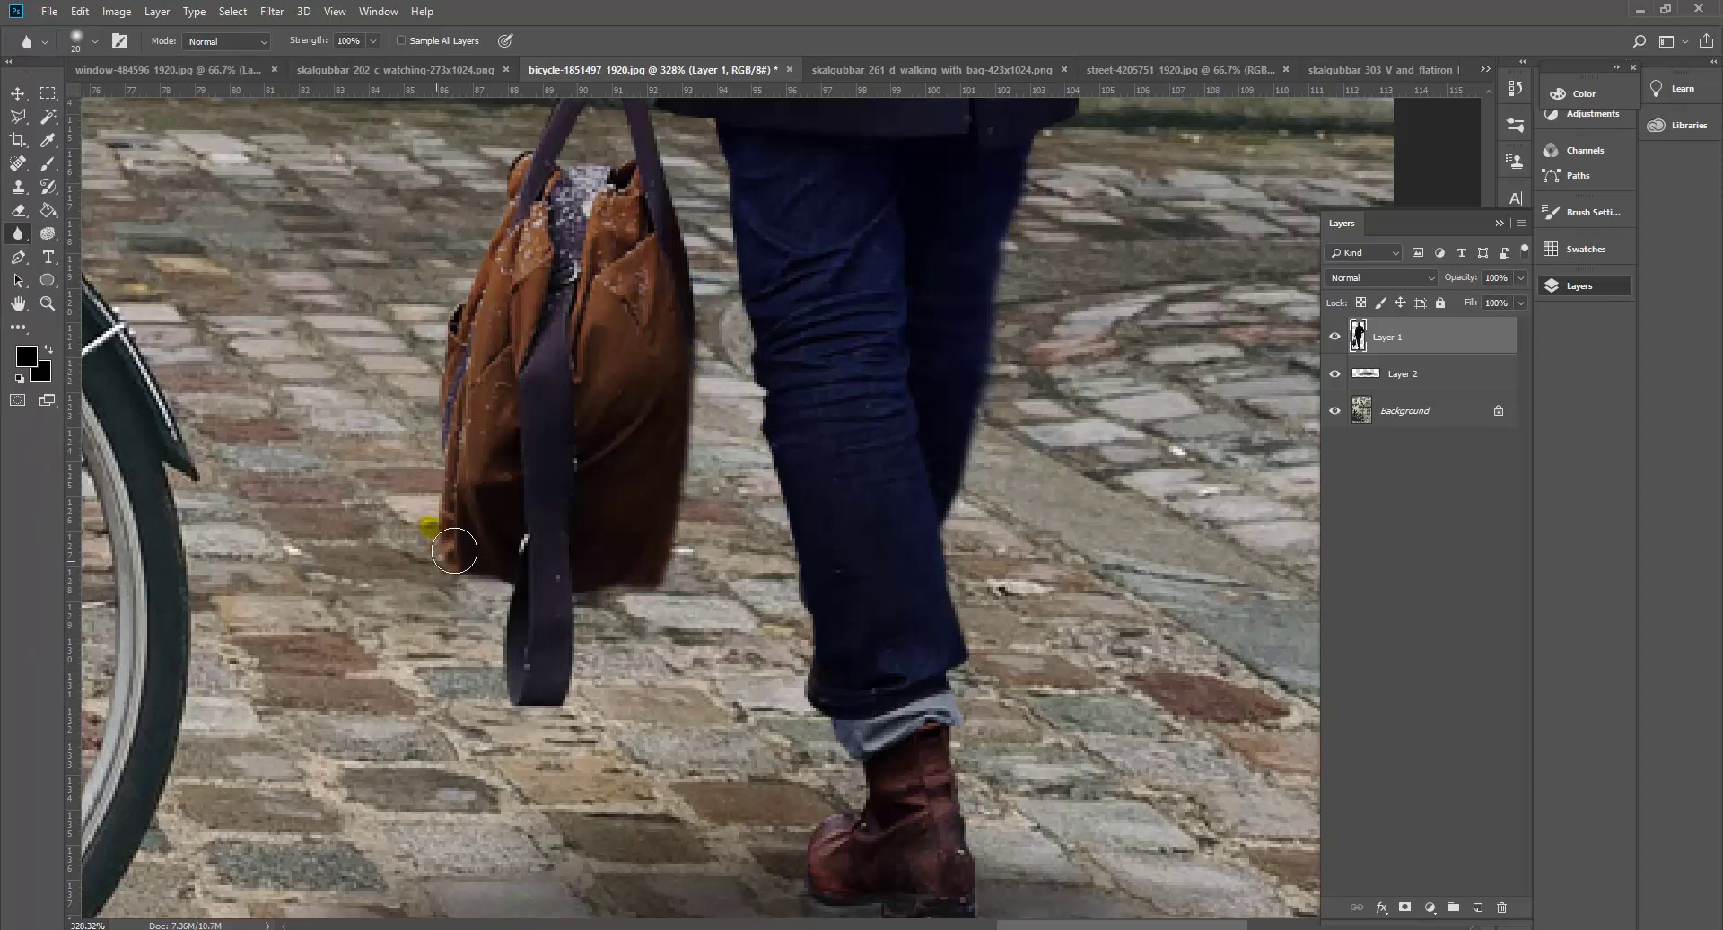
drag(449, 464, 464, 312)
scroll(592, 652, down, 10)
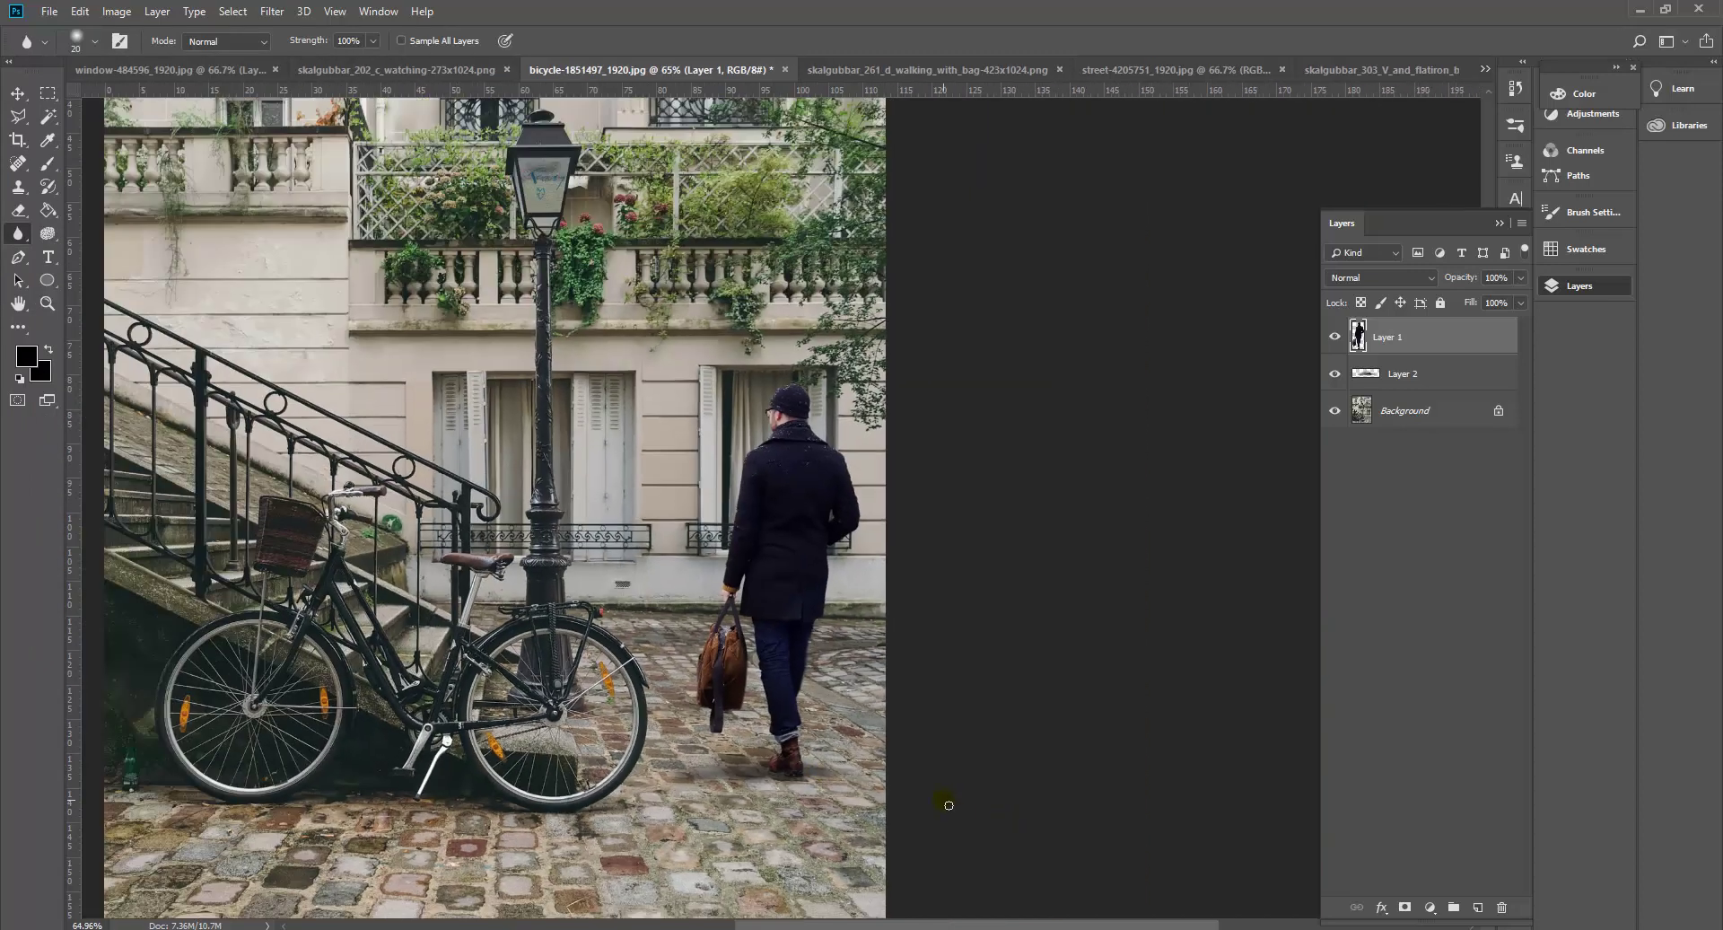
scroll(941, 799, down, 2)
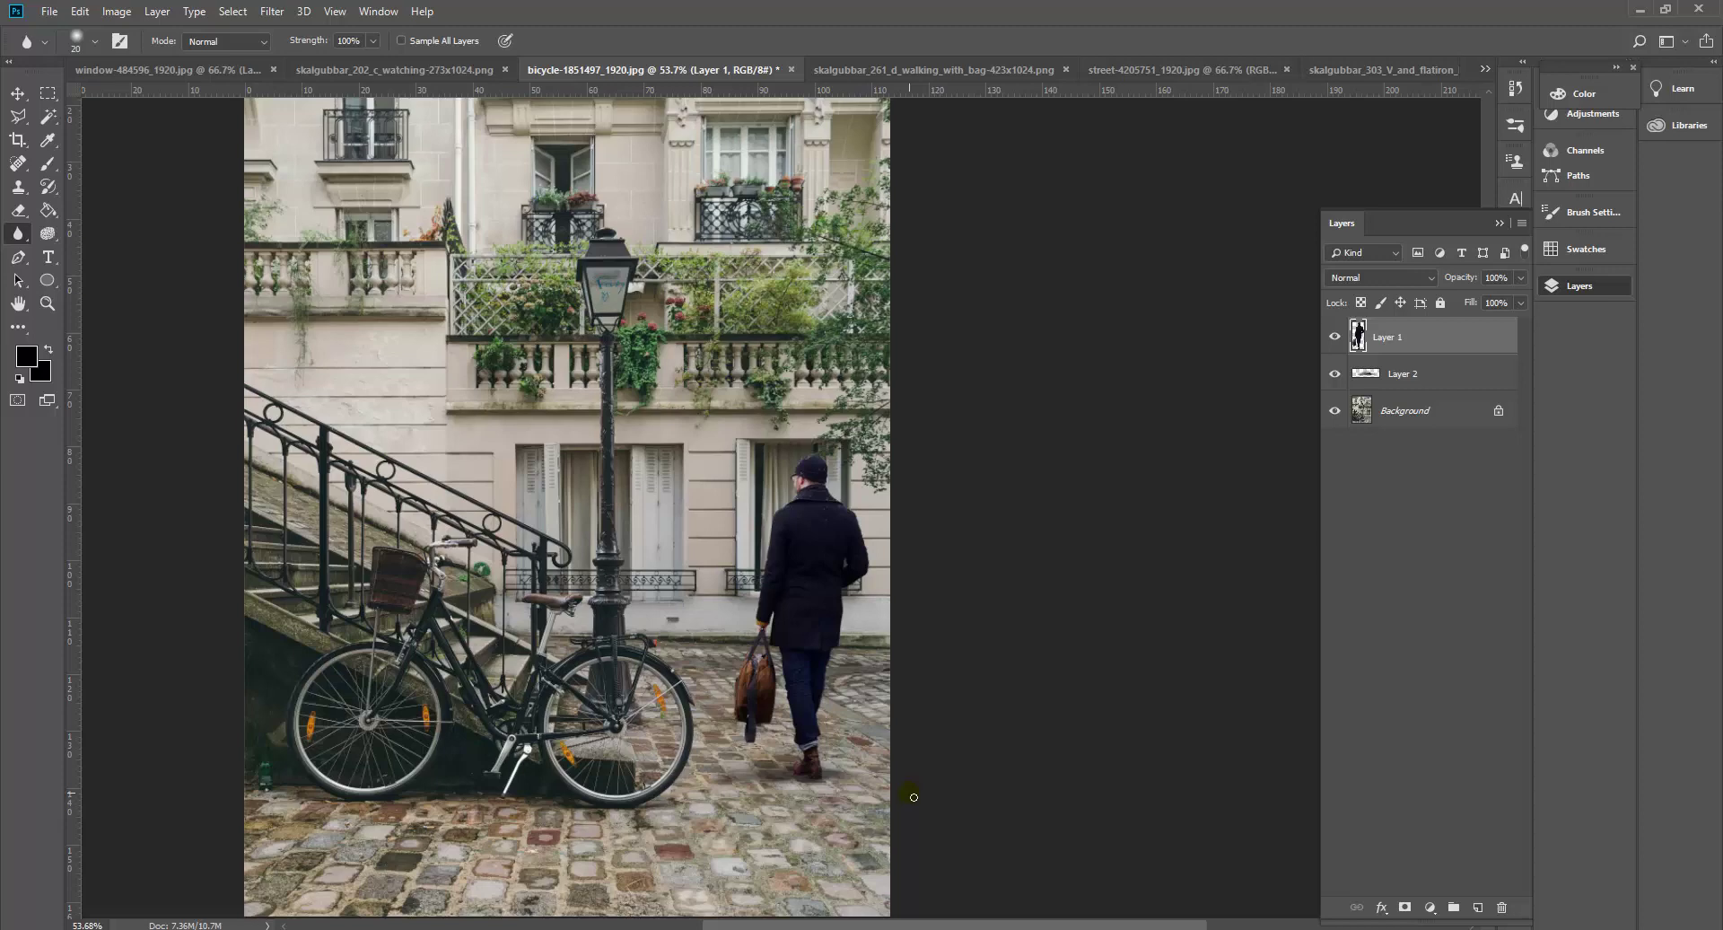
scroll(870, 790, up, 5)
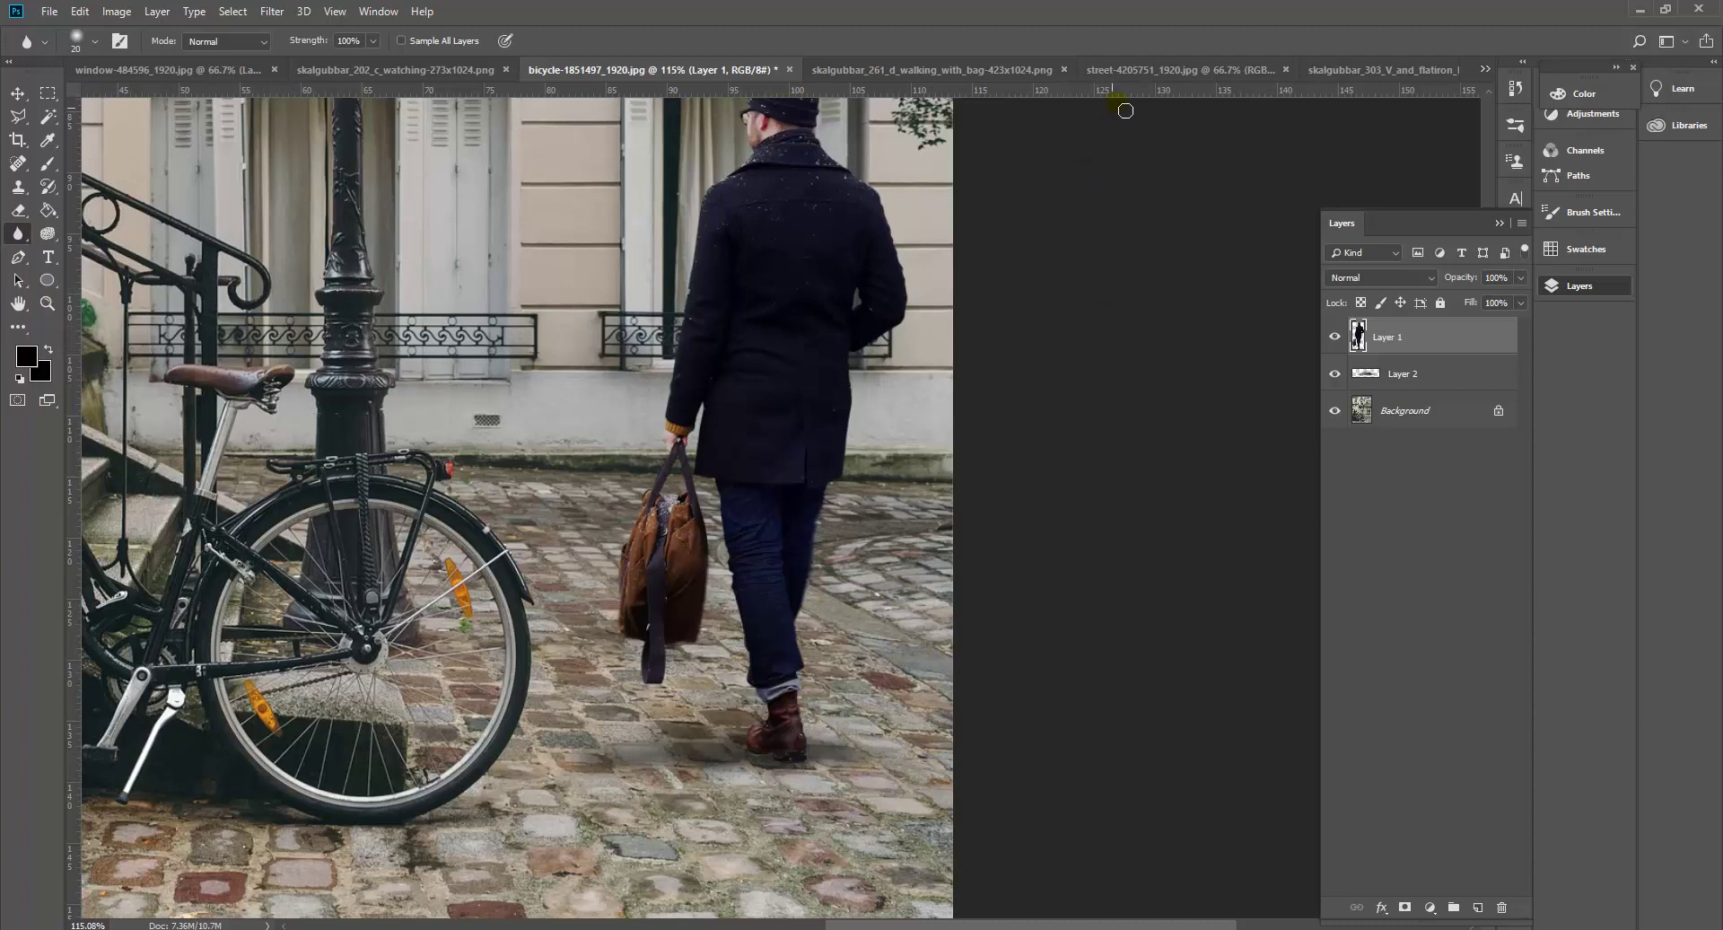
Copy the whole woman cutout from skalgubbar_303_V_and_flatiron_building-346x1024.png and paste it into street-4205751_1920.jpg.
click(1133, 70)
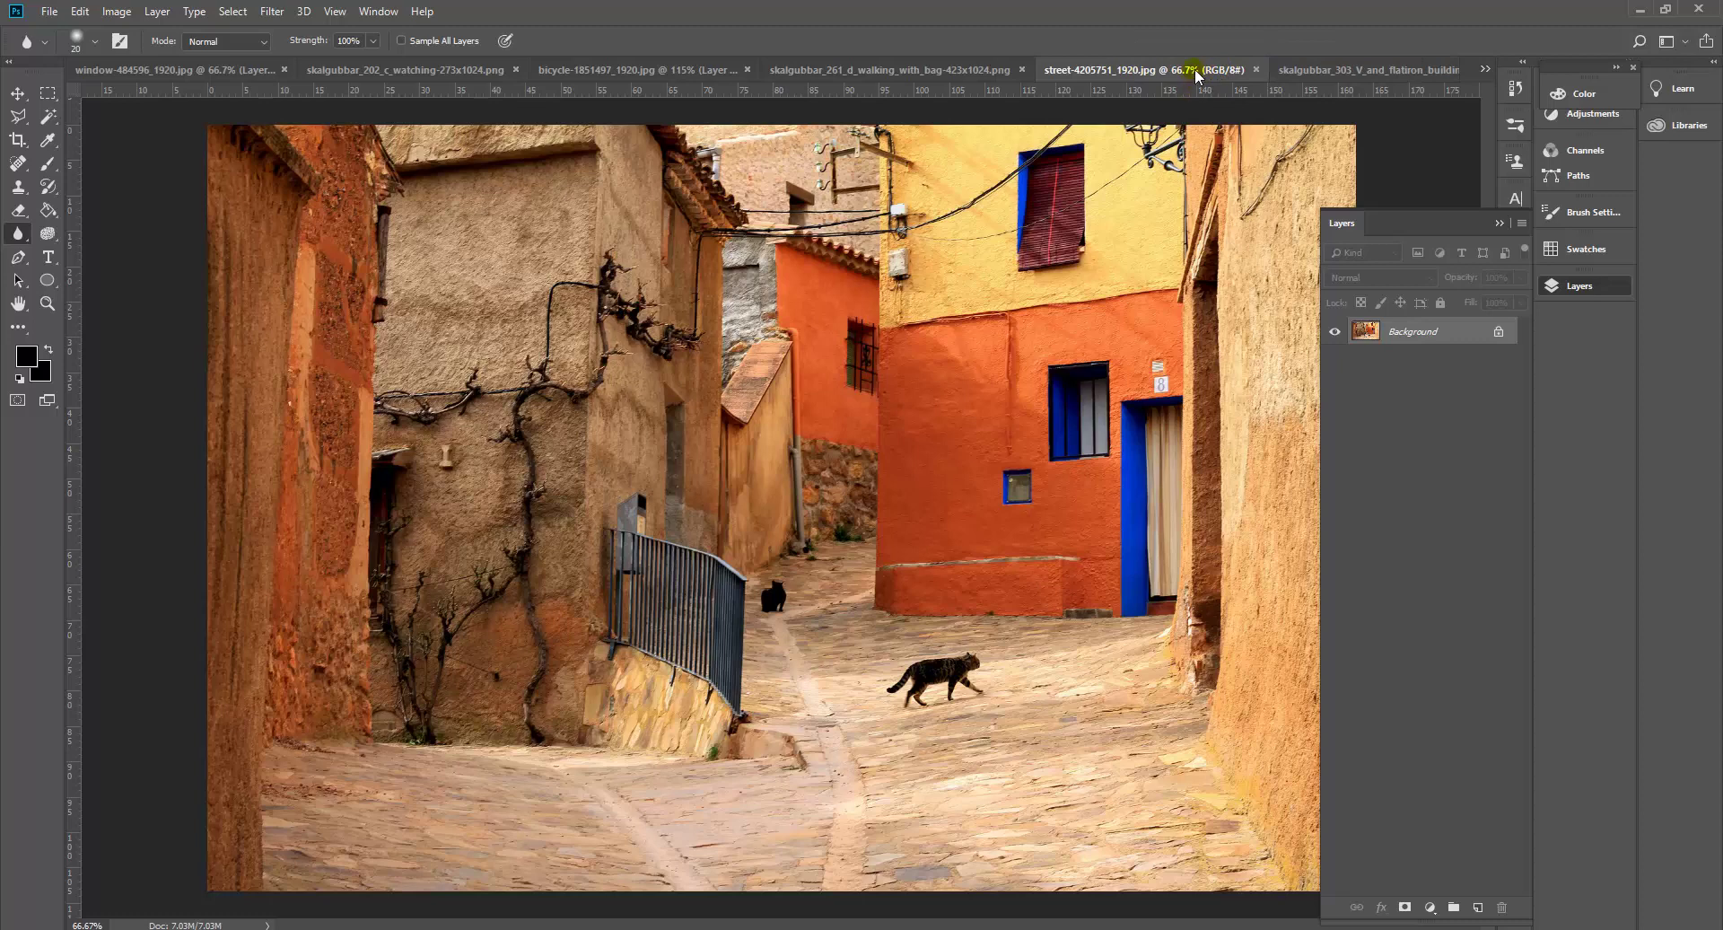
click(1327, 71)
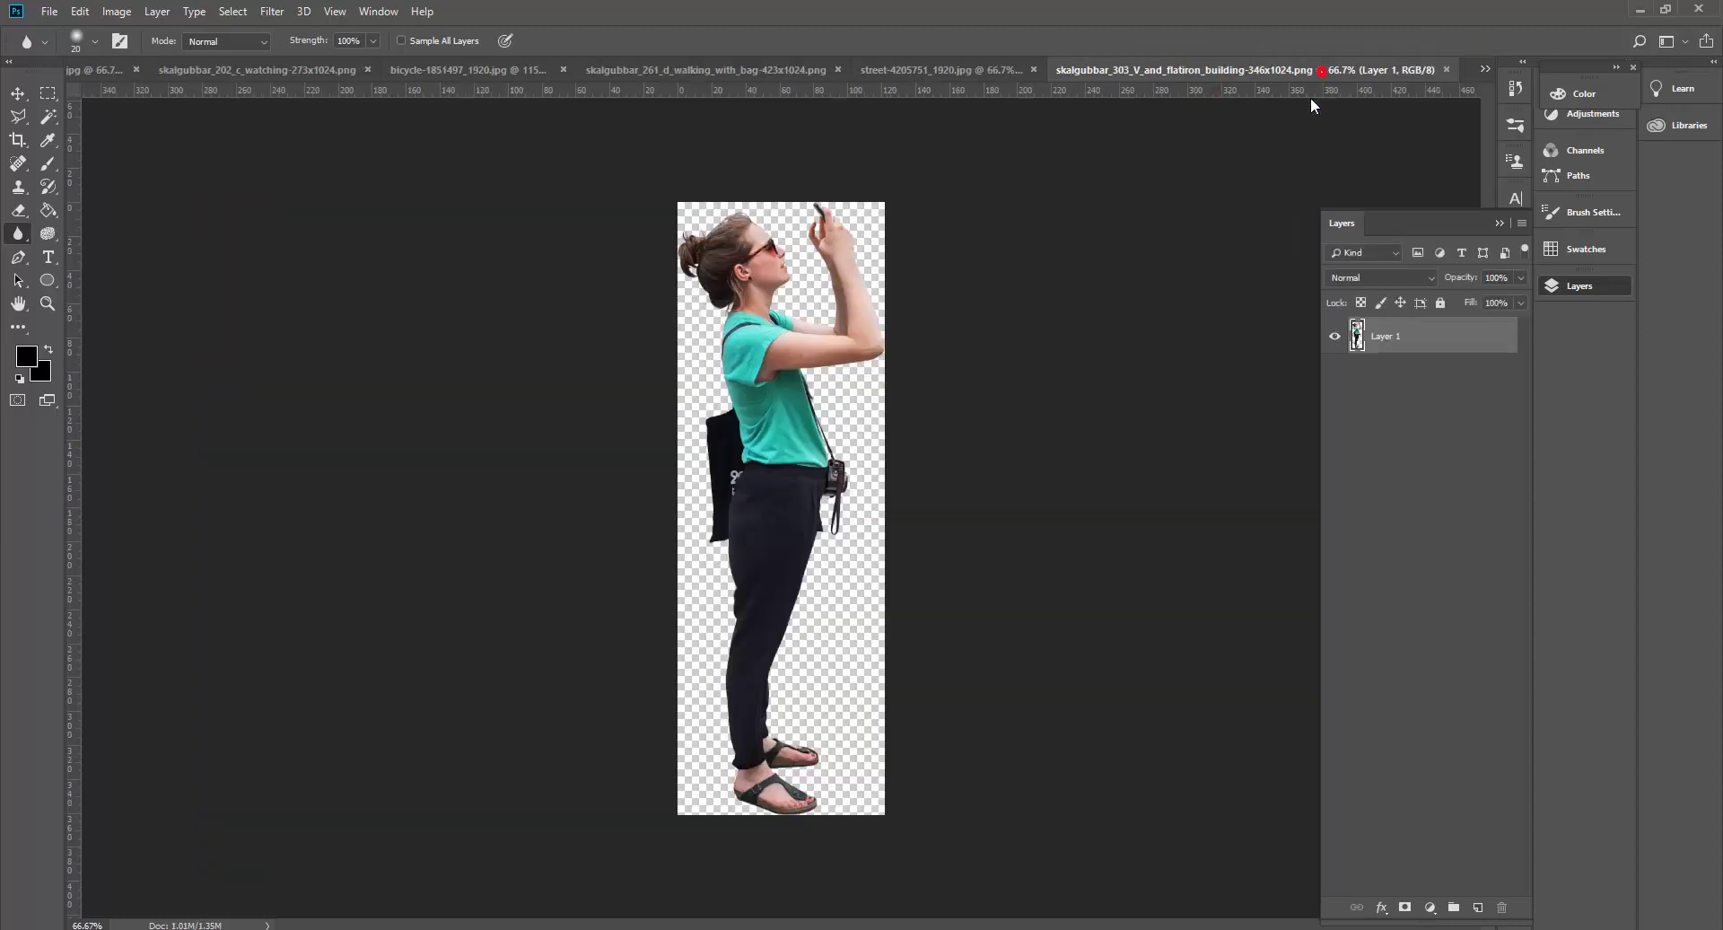
click(42, 100)
drag(663, 175, 907, 803)
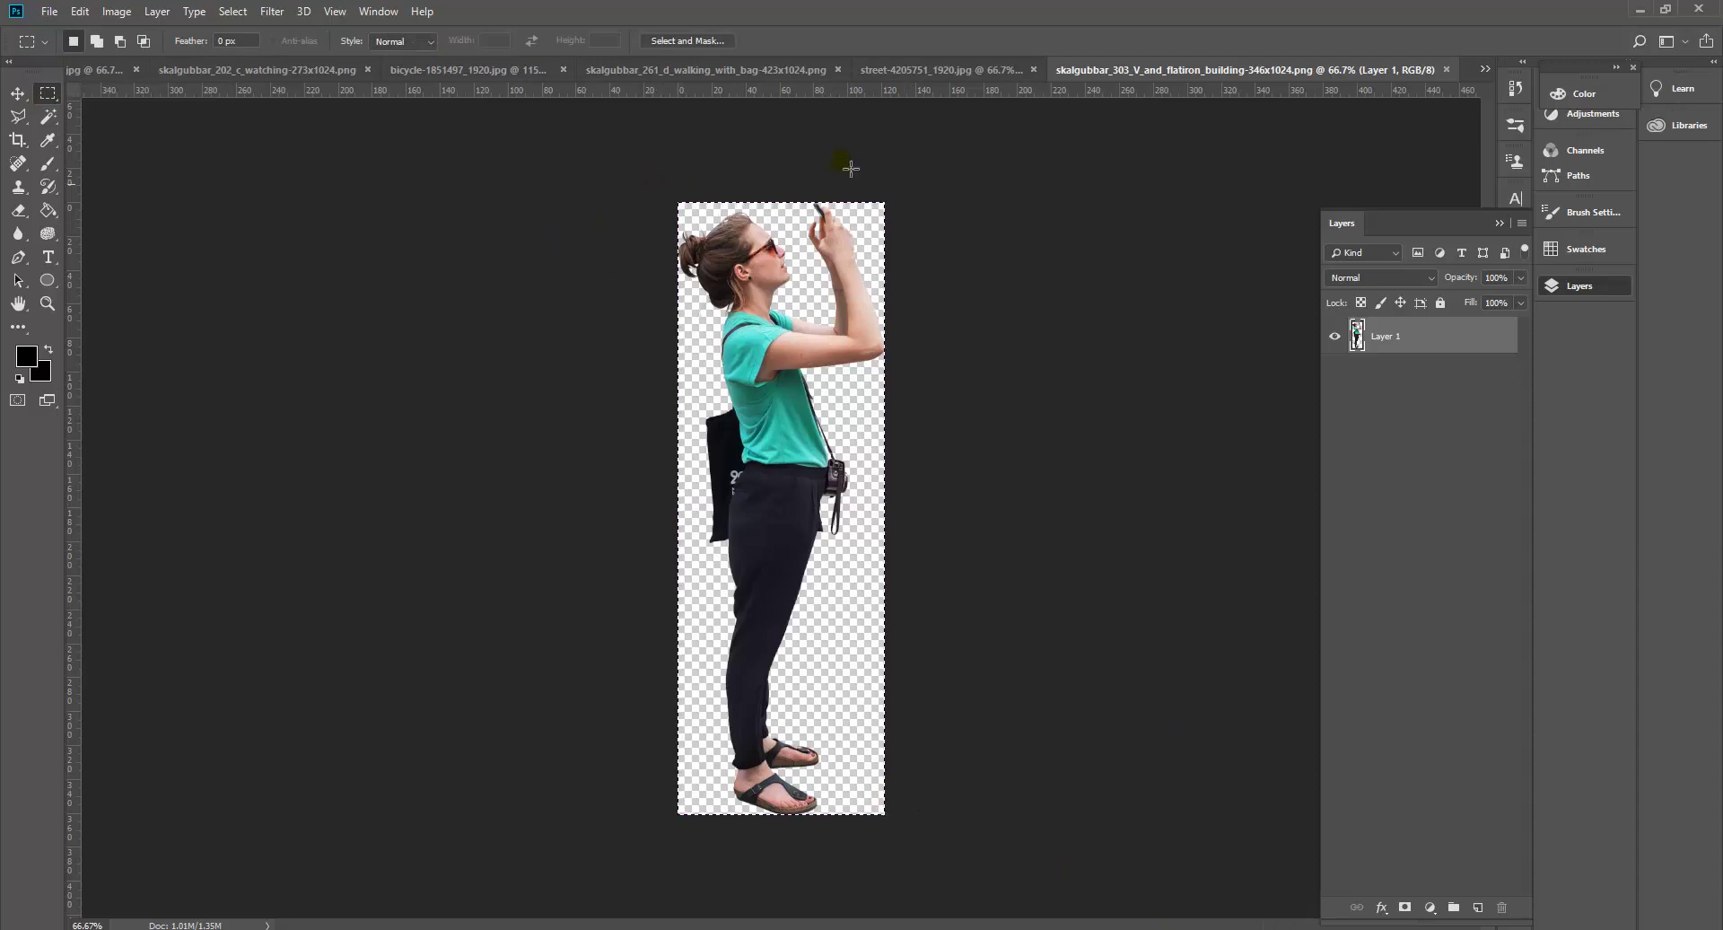
click(886, 69)
key(ctrl+v)
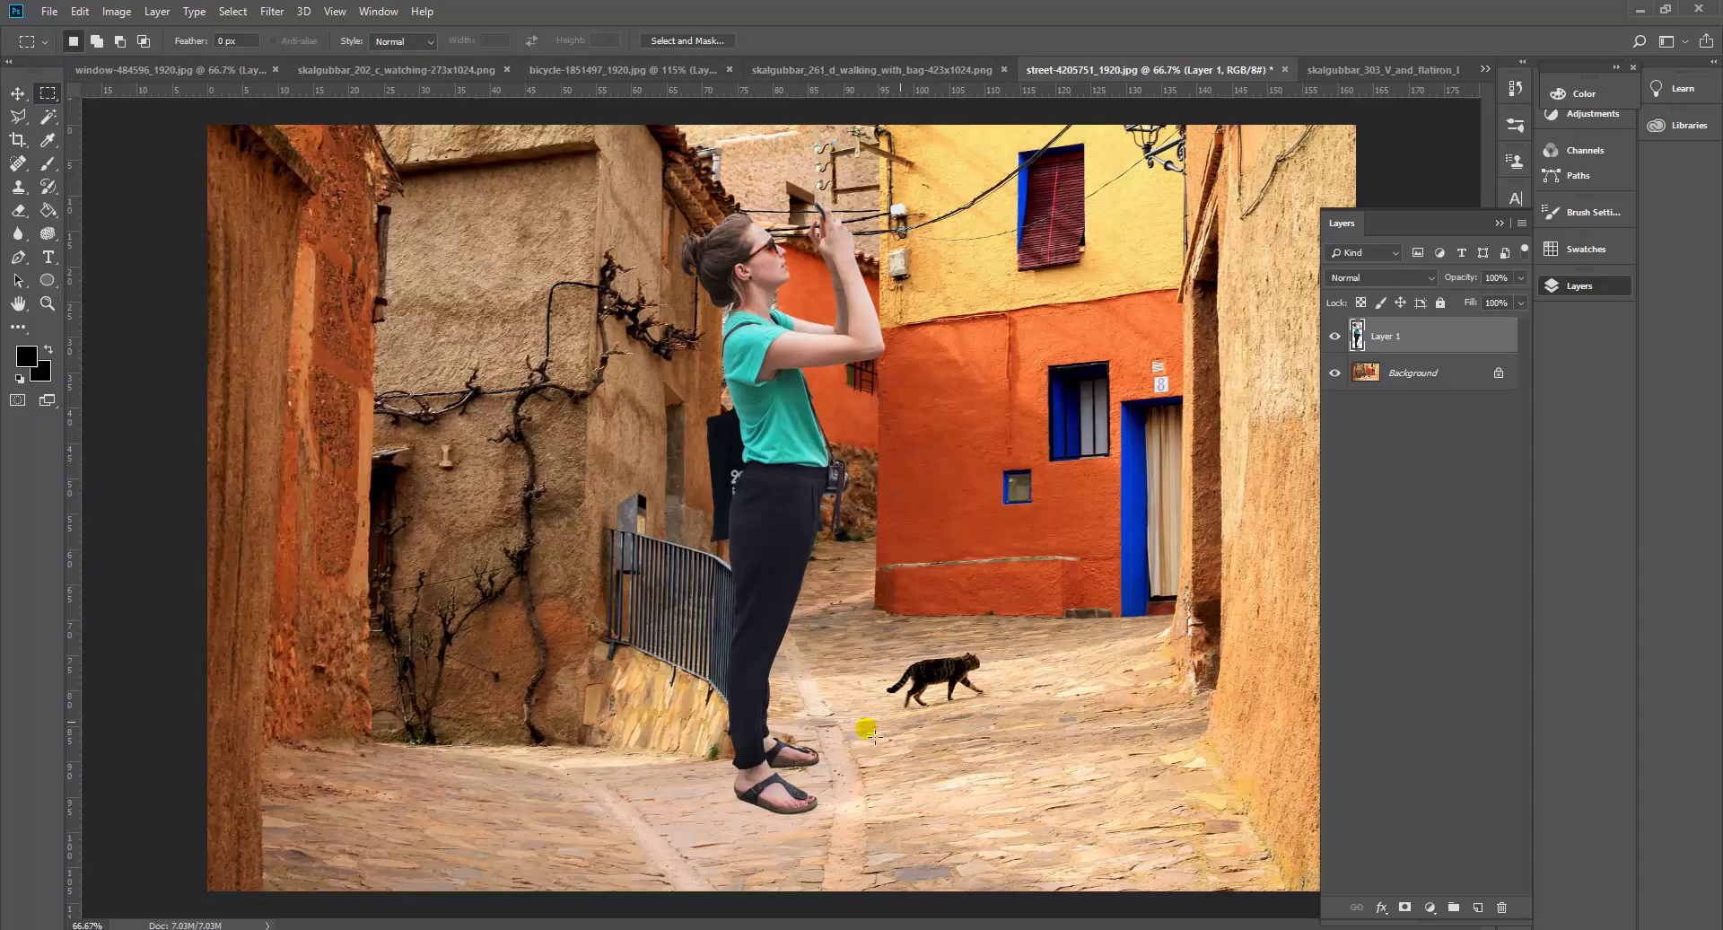
Scale the woman cutout to about 55%, tilt it about -1.4 degrees and place it in front of the metal railing.
drag(749, 709, 868, 741)
key(ctrl+t)
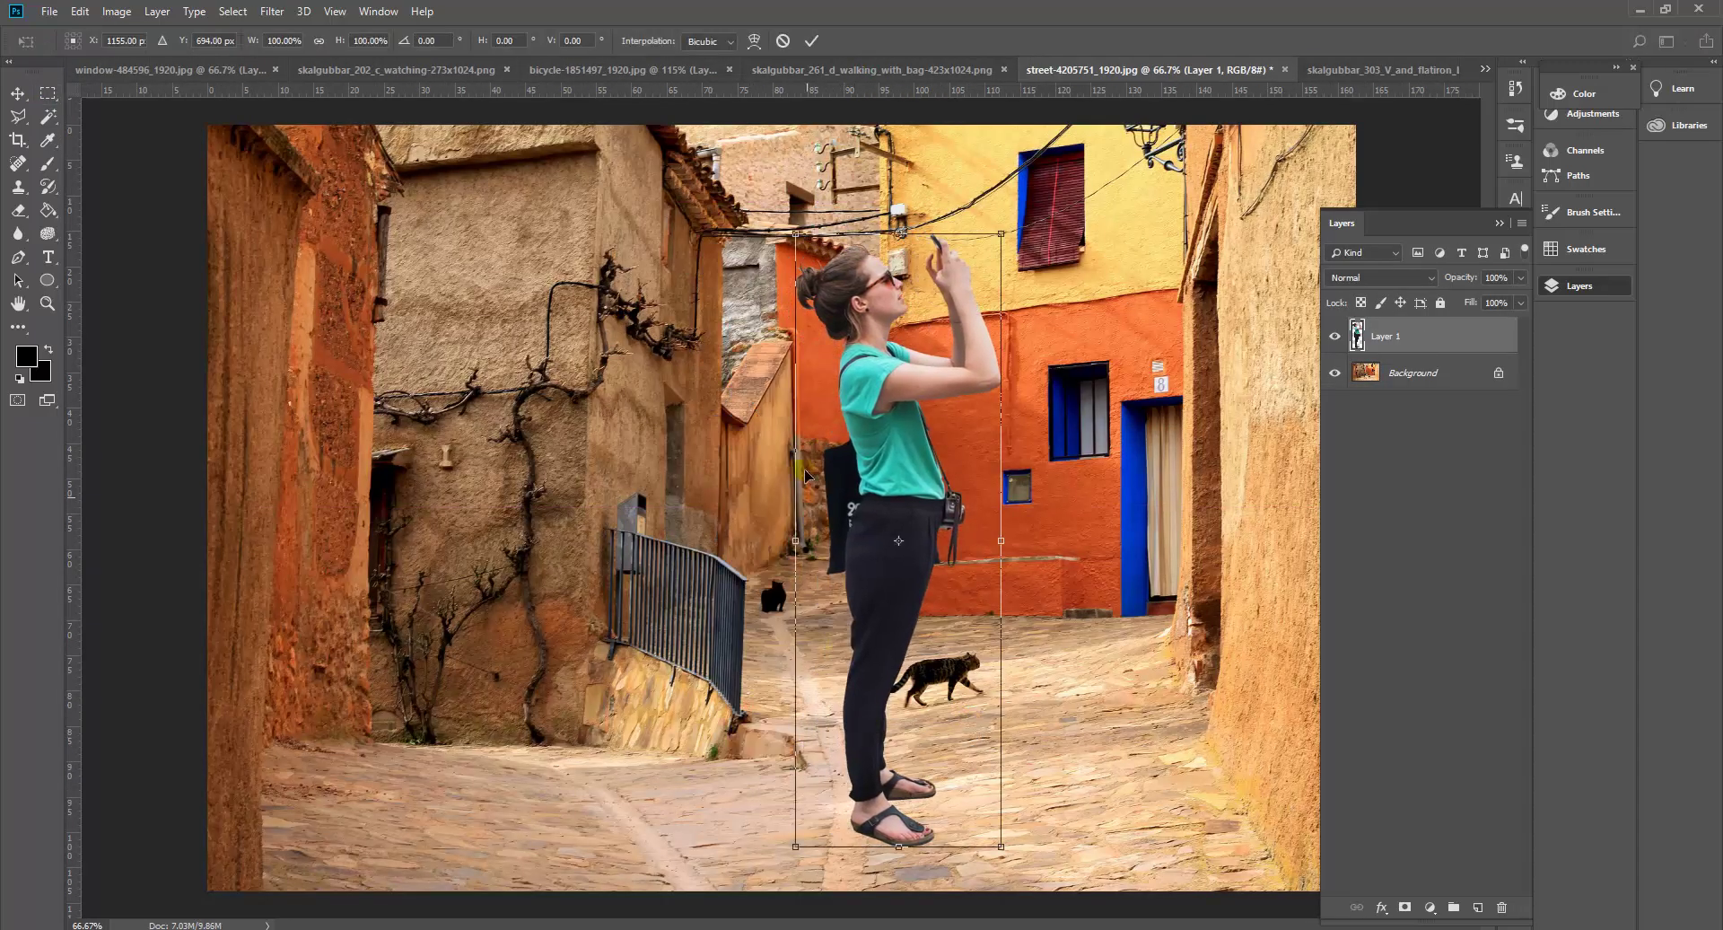
drag(801, 241, 875, 486)
drag(1052, 736, 755, 674)
drag(688, 463, 696, 482)
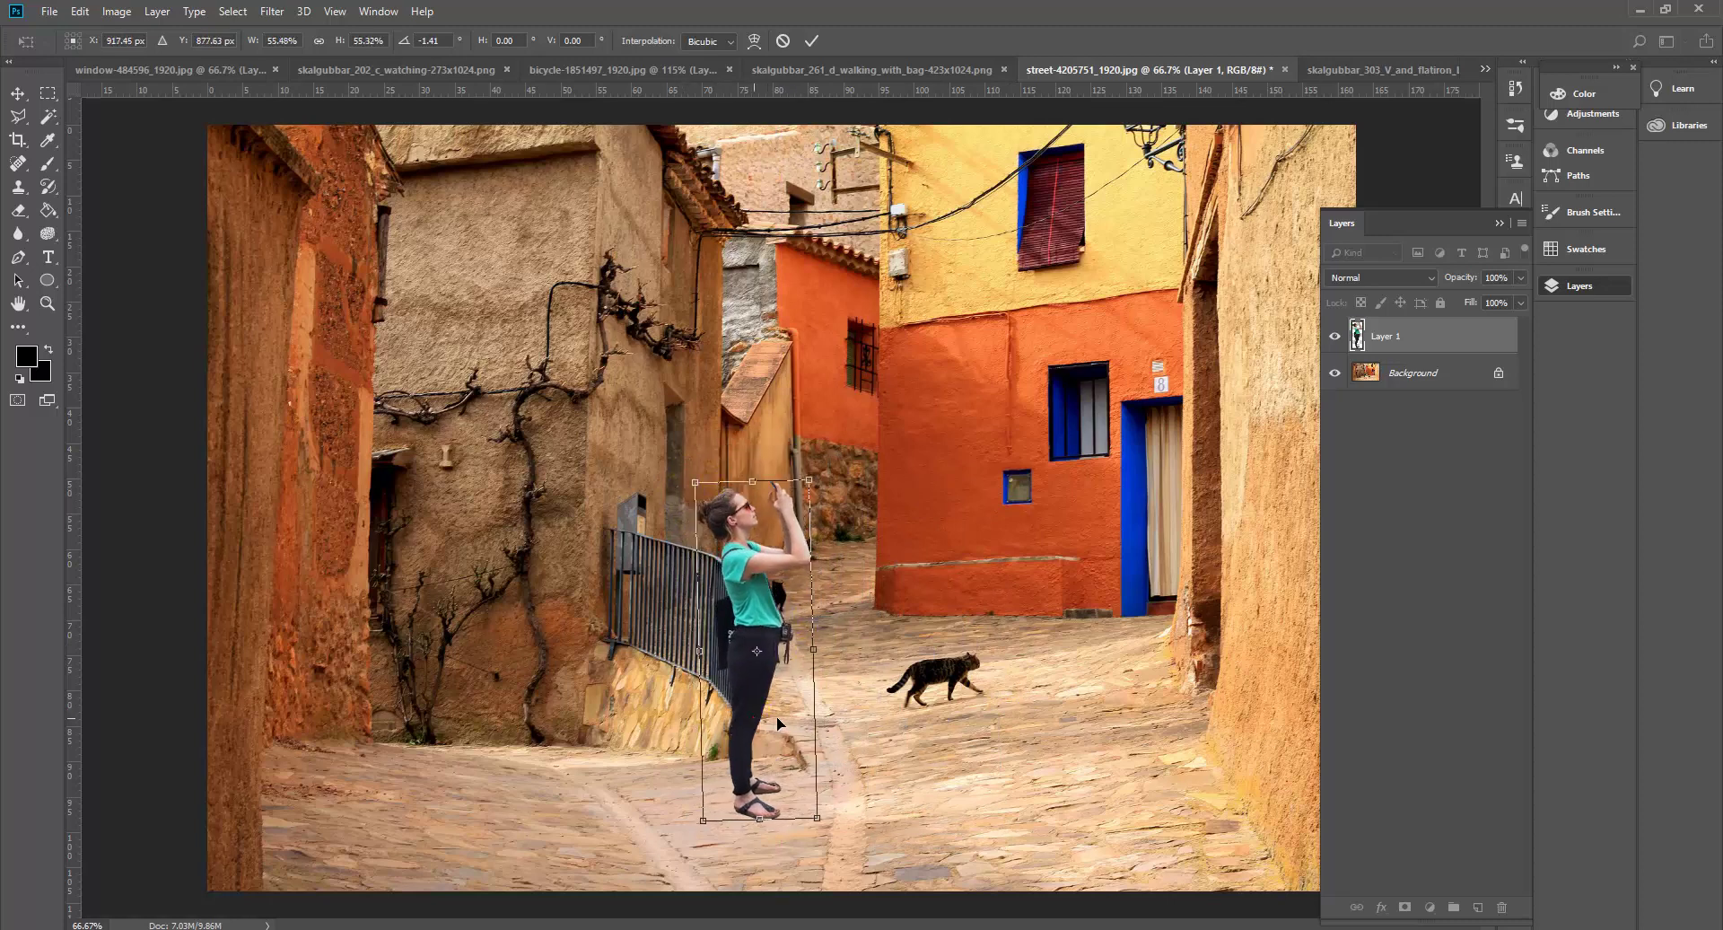
drag(777, 724, 667, 721)
key(m)
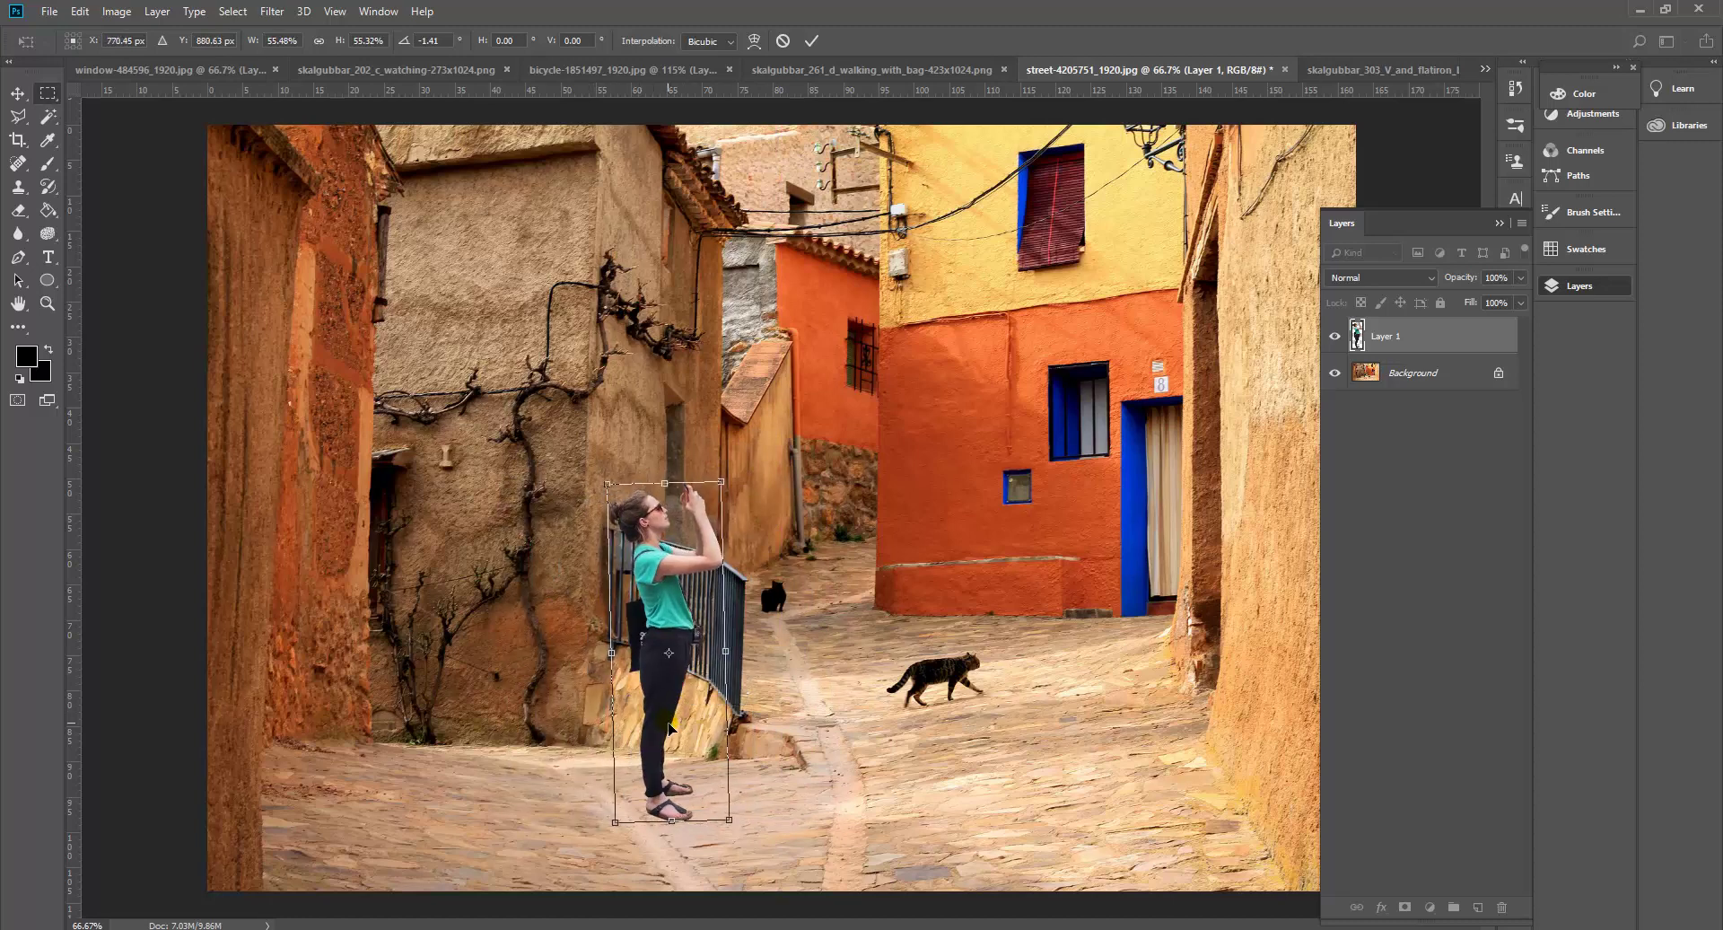
Flip the woman cutout horizontally and move it onto the lane between the railing and the walking cat.
scroll(669, 754, up, 5)
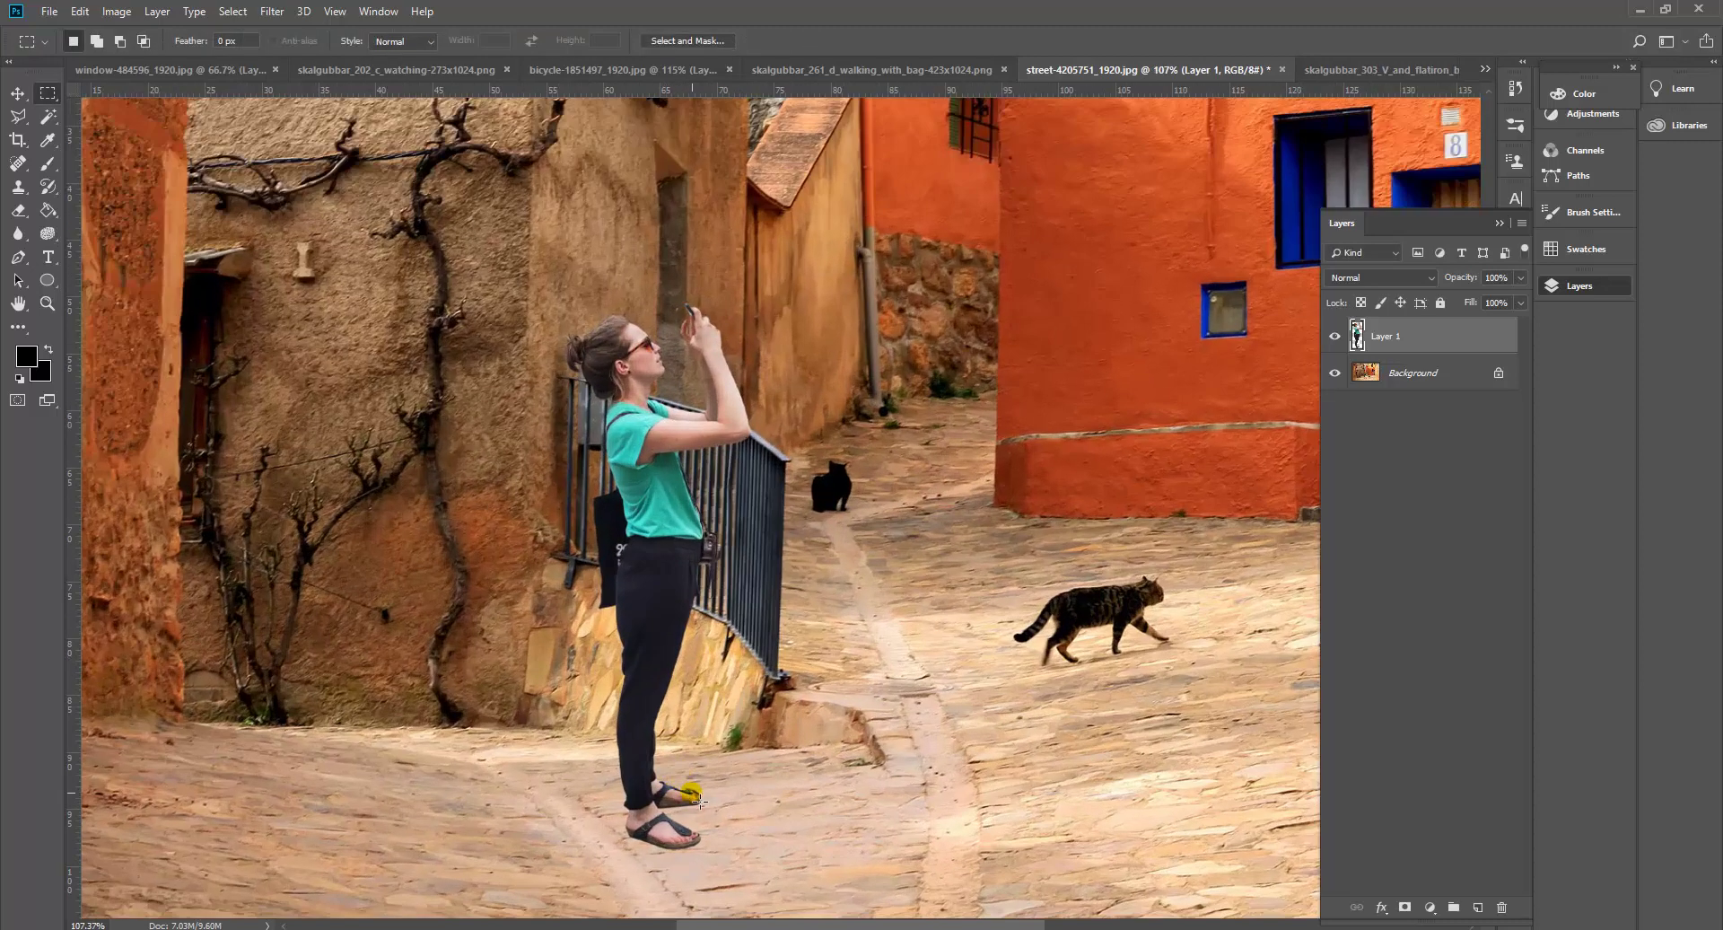
scroll(617, 572, down, 5)
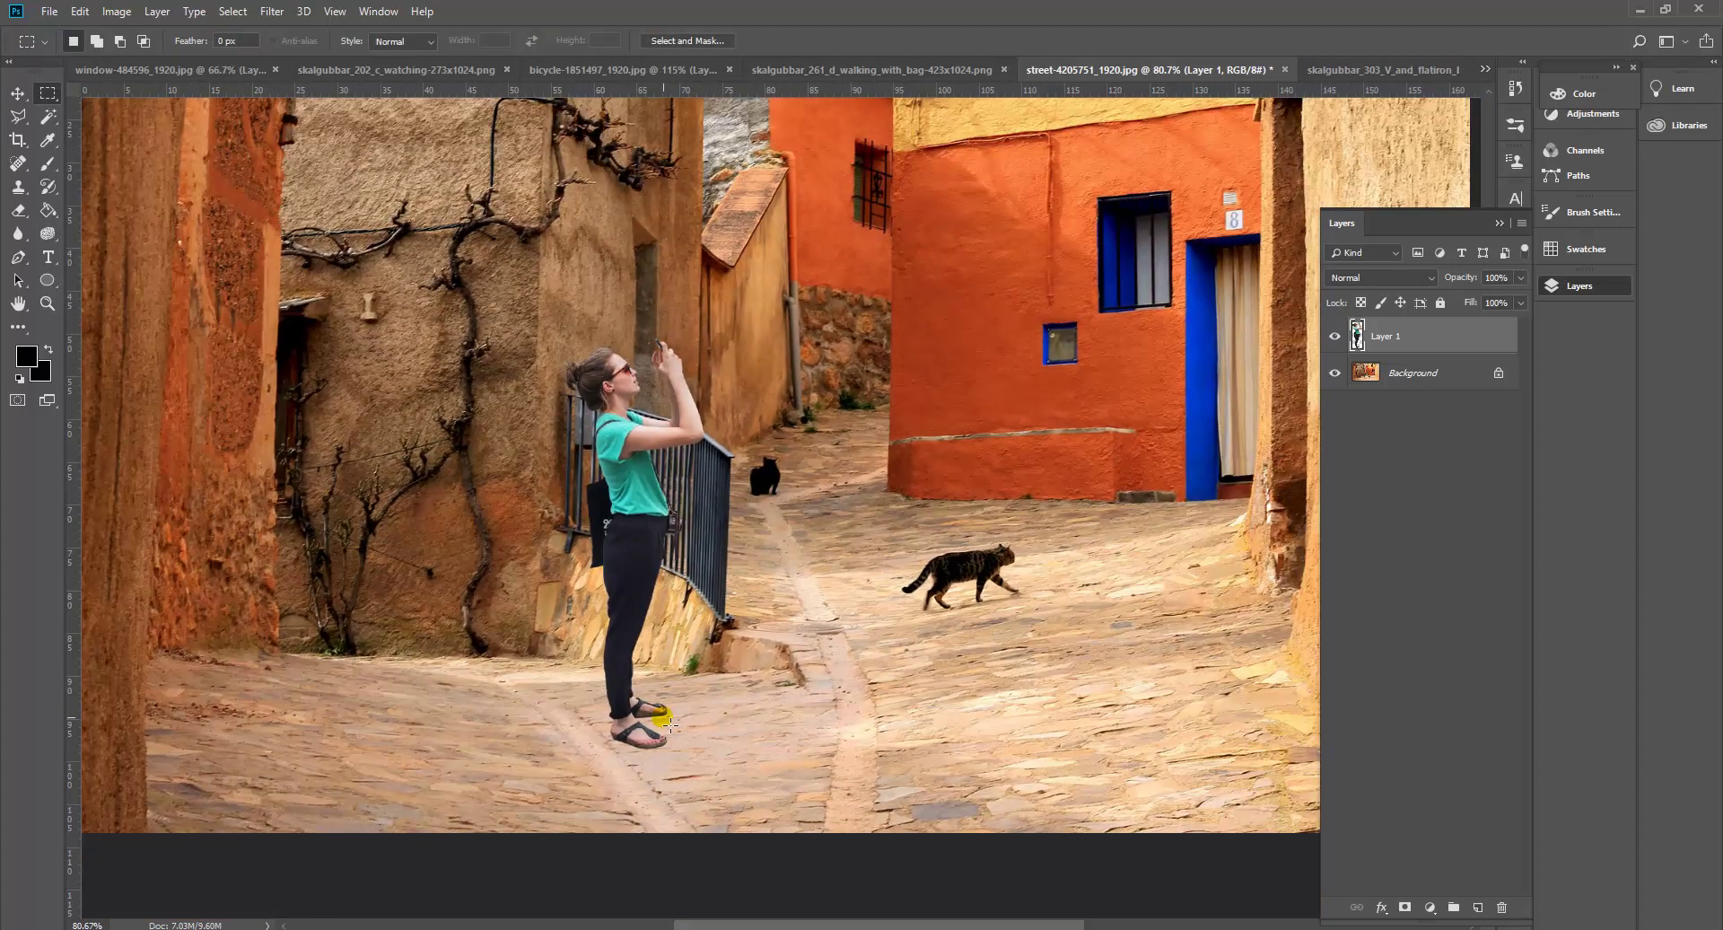
scroll(691, 748, up, 2)
scroll(691, 747, up, 3)
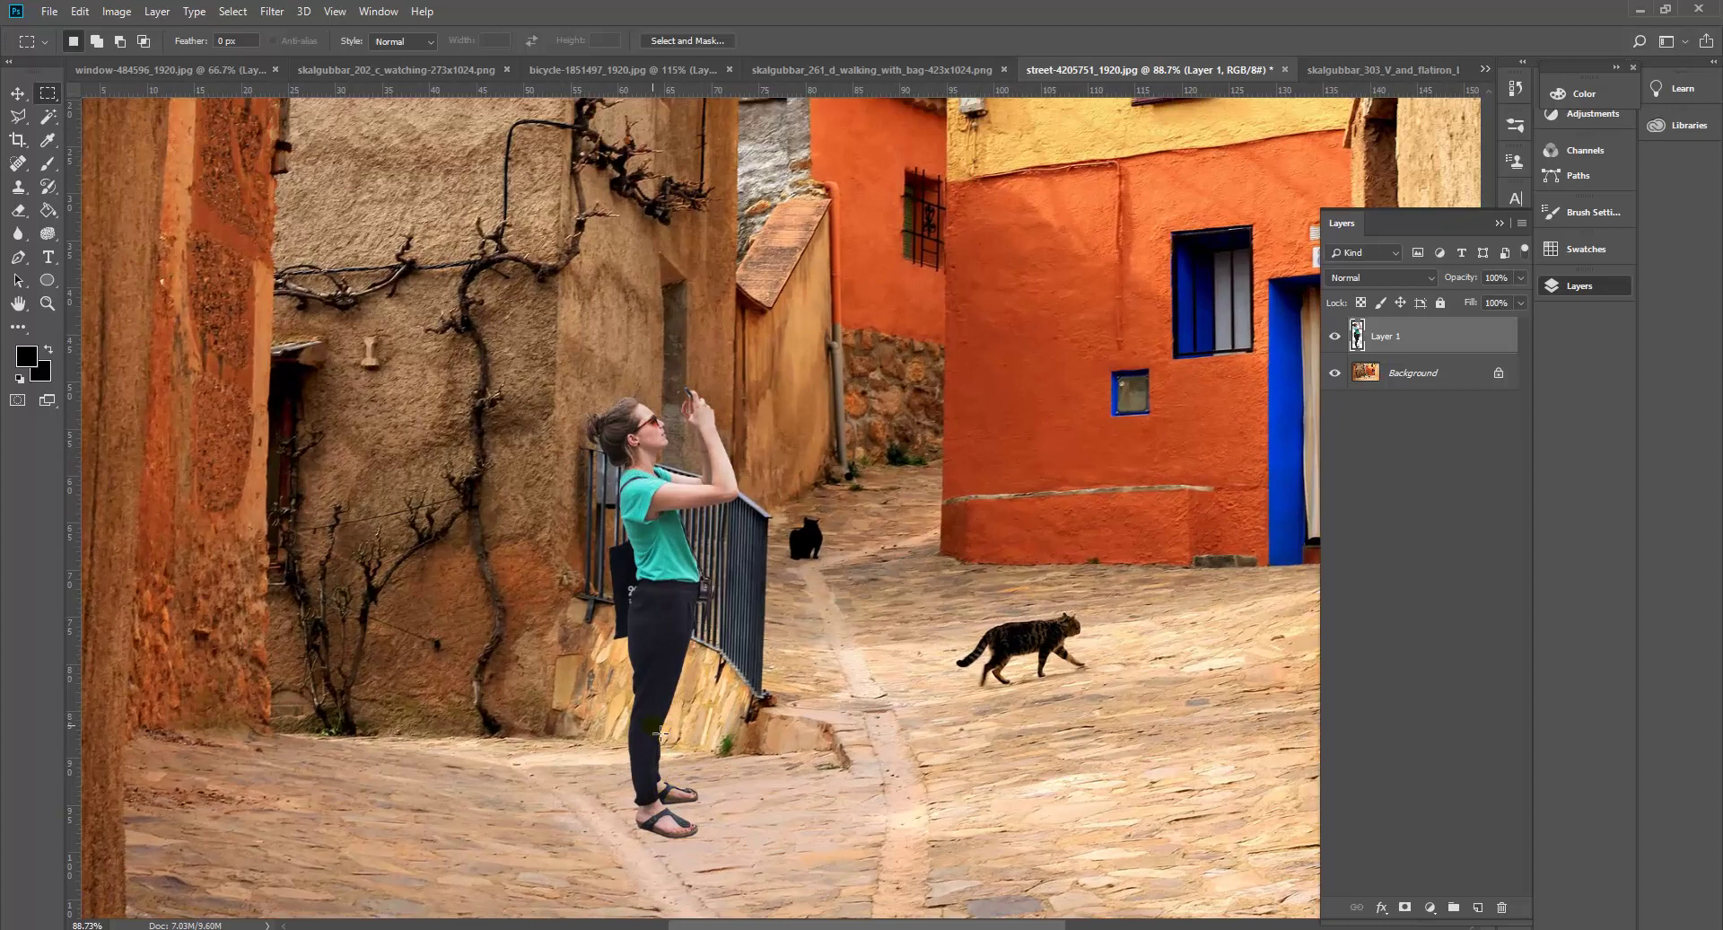
scroll(660, 734, down, 2)
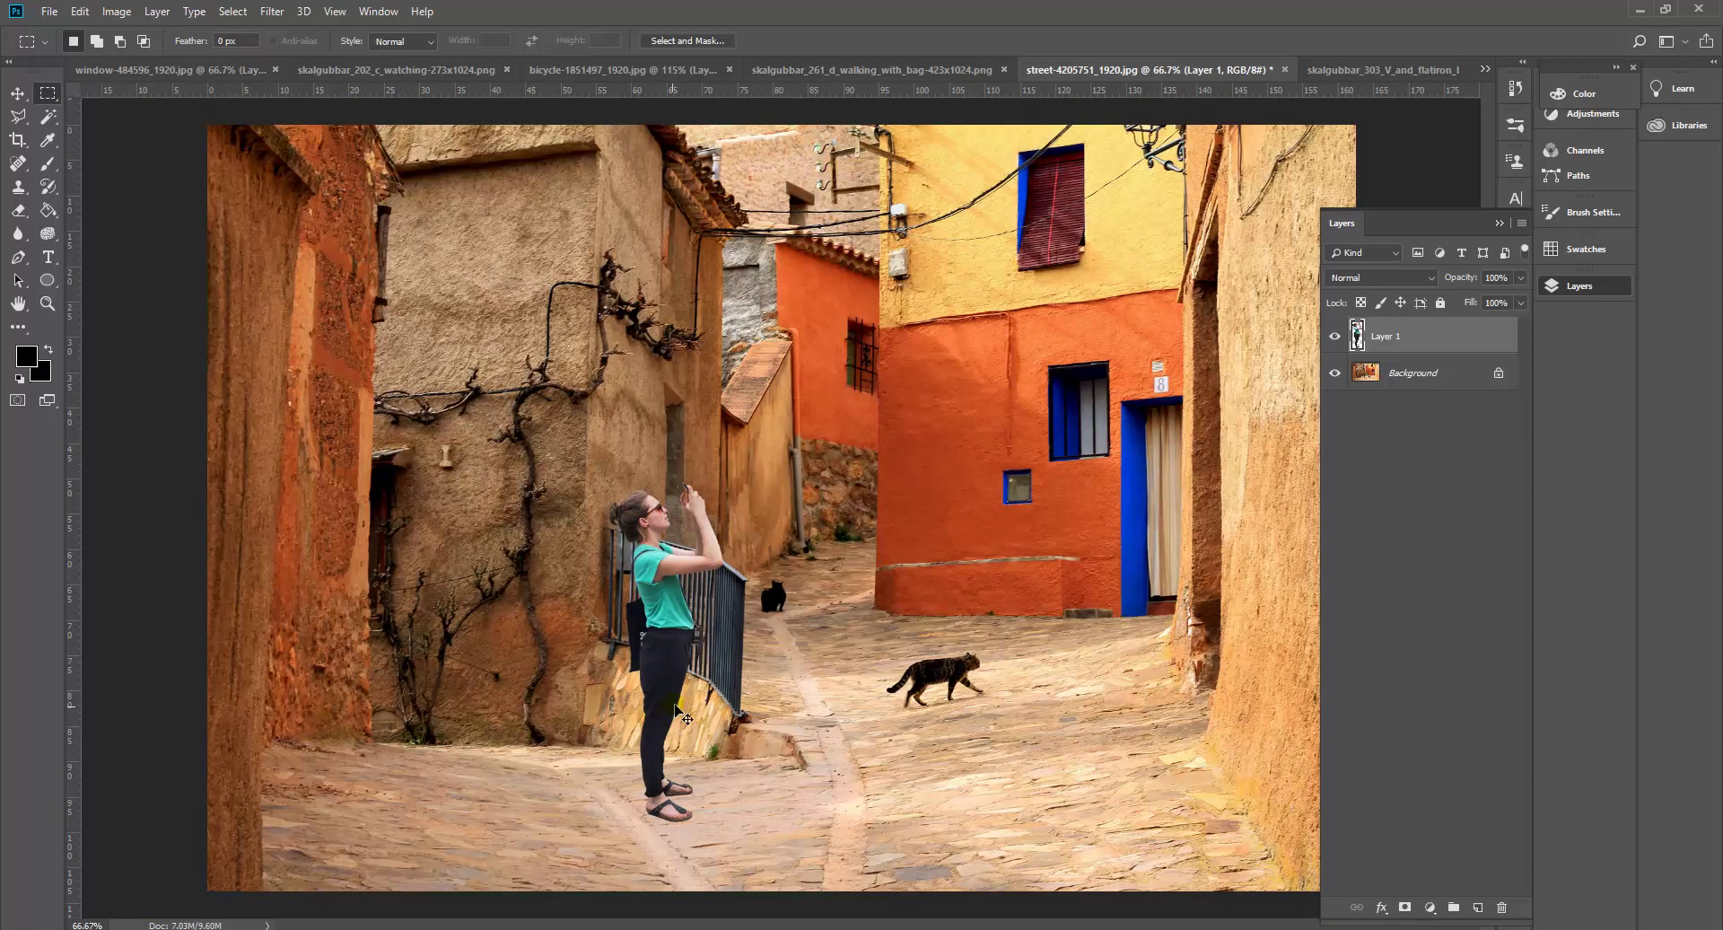
key(ctrl+t)
right_click(650, 722)
click(754, 894)
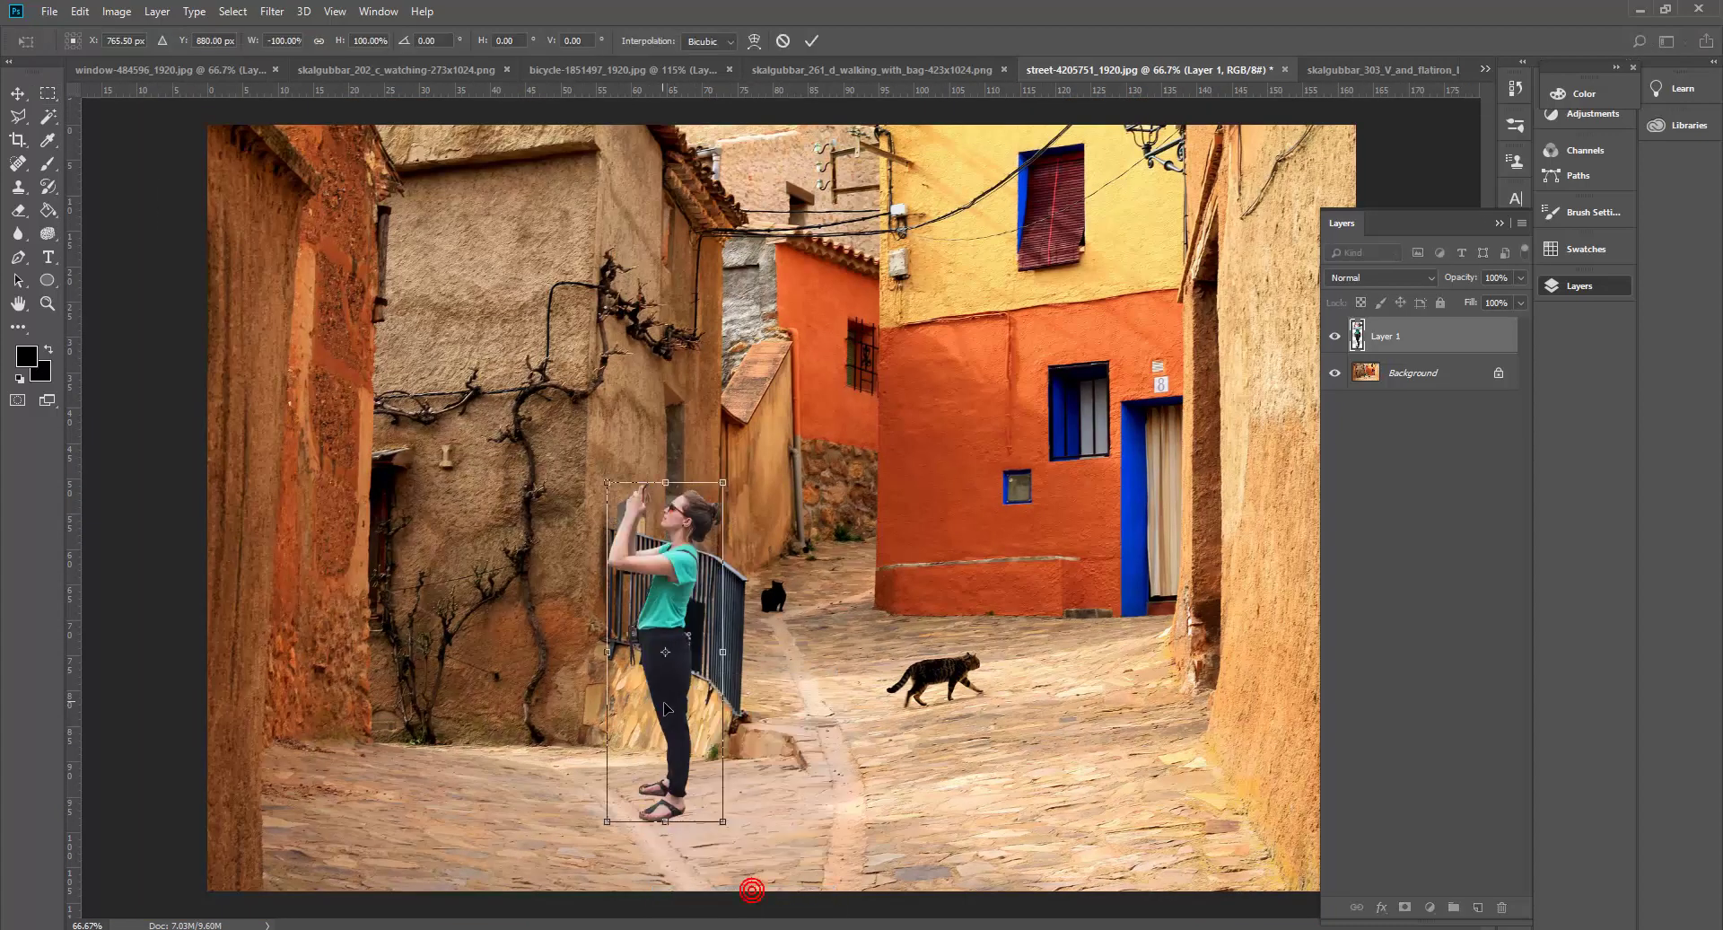
drag(677, 737, 799, 731)
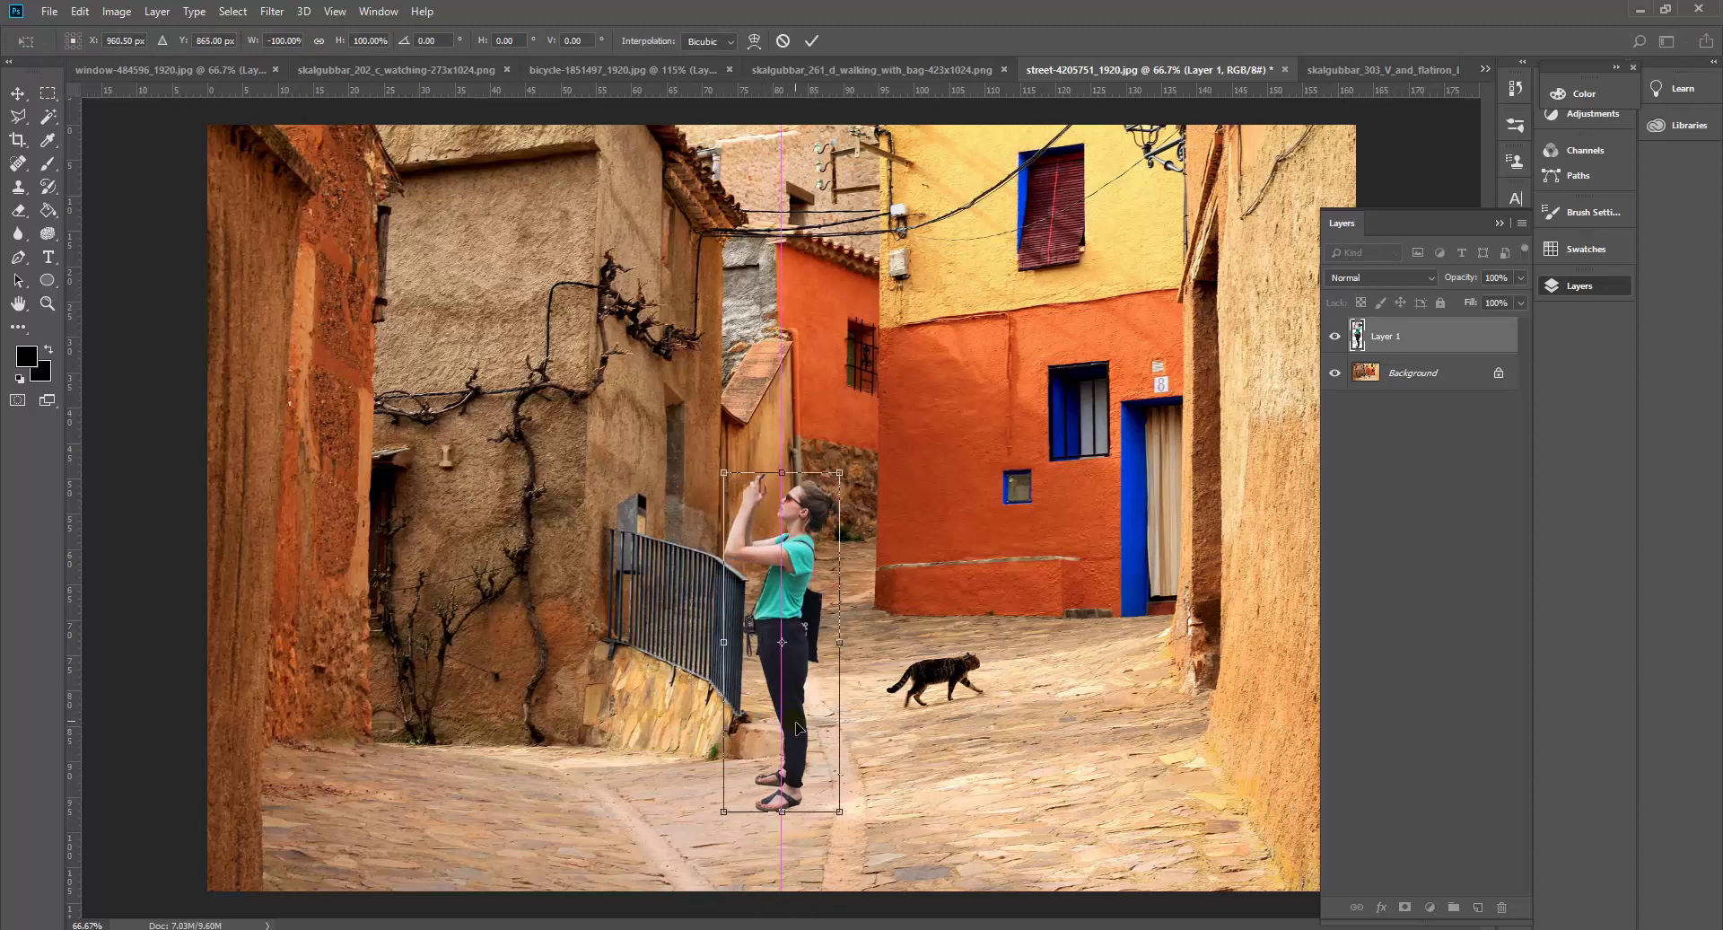
key(m)
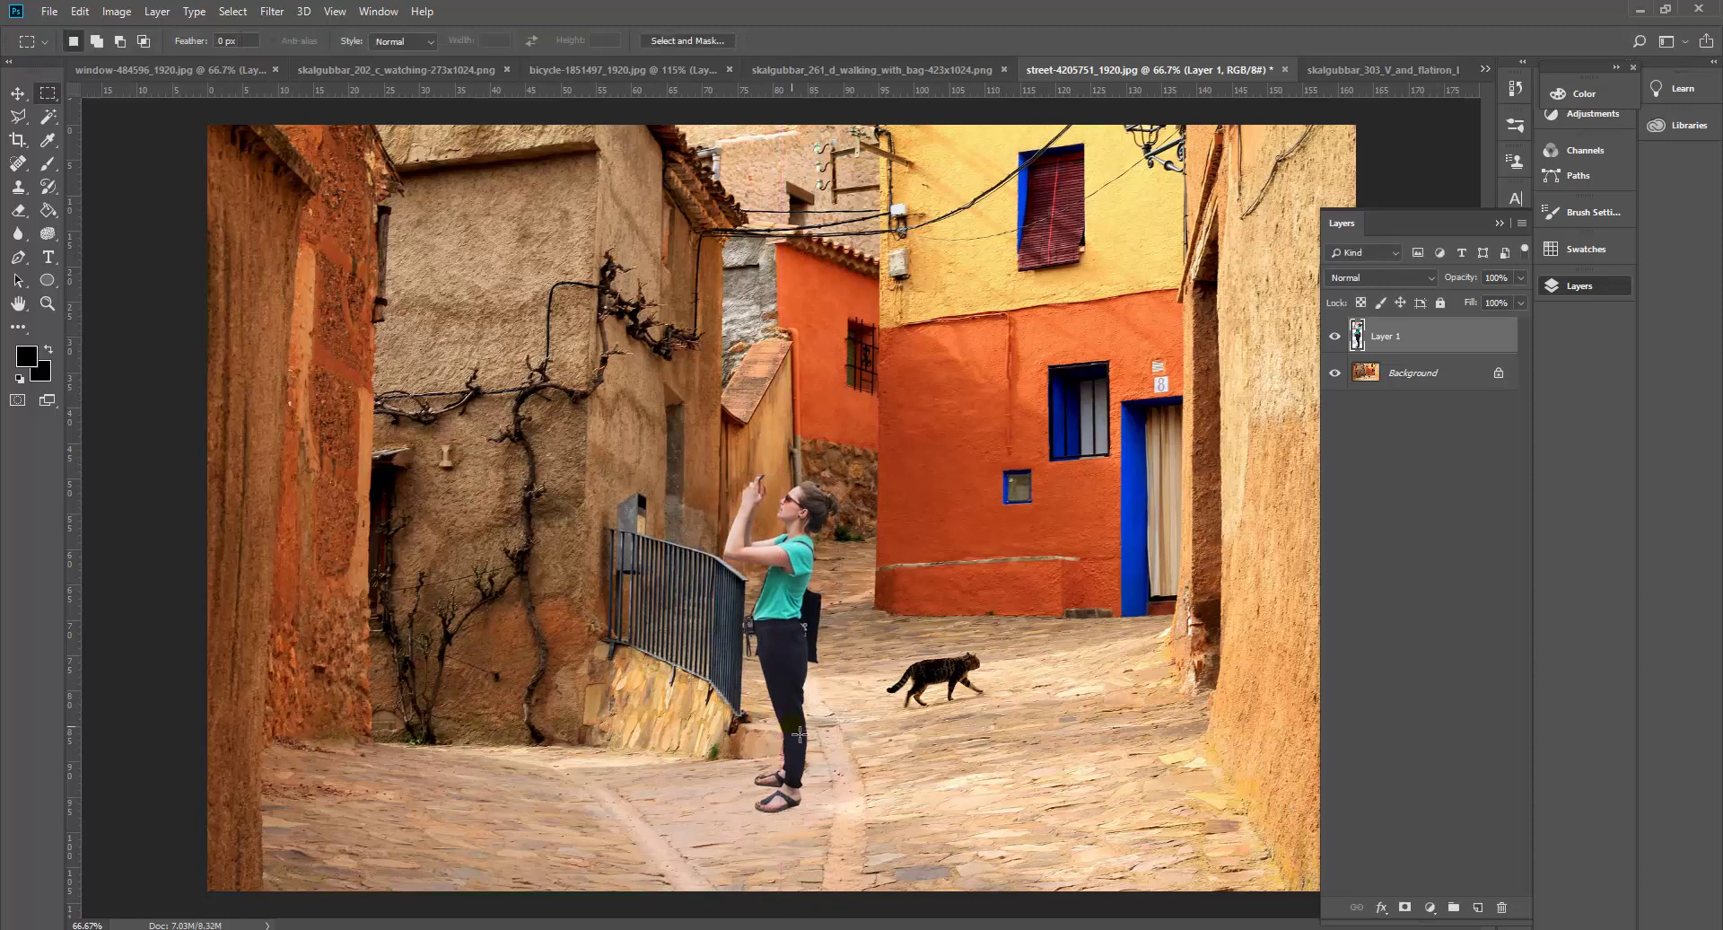
drag(798, 765, 806, 767)
Warm the woman's colours with Color Balance, adjusting midtones, shadows and highlights to match the orange street.
scroll(868, 680, up, 4)
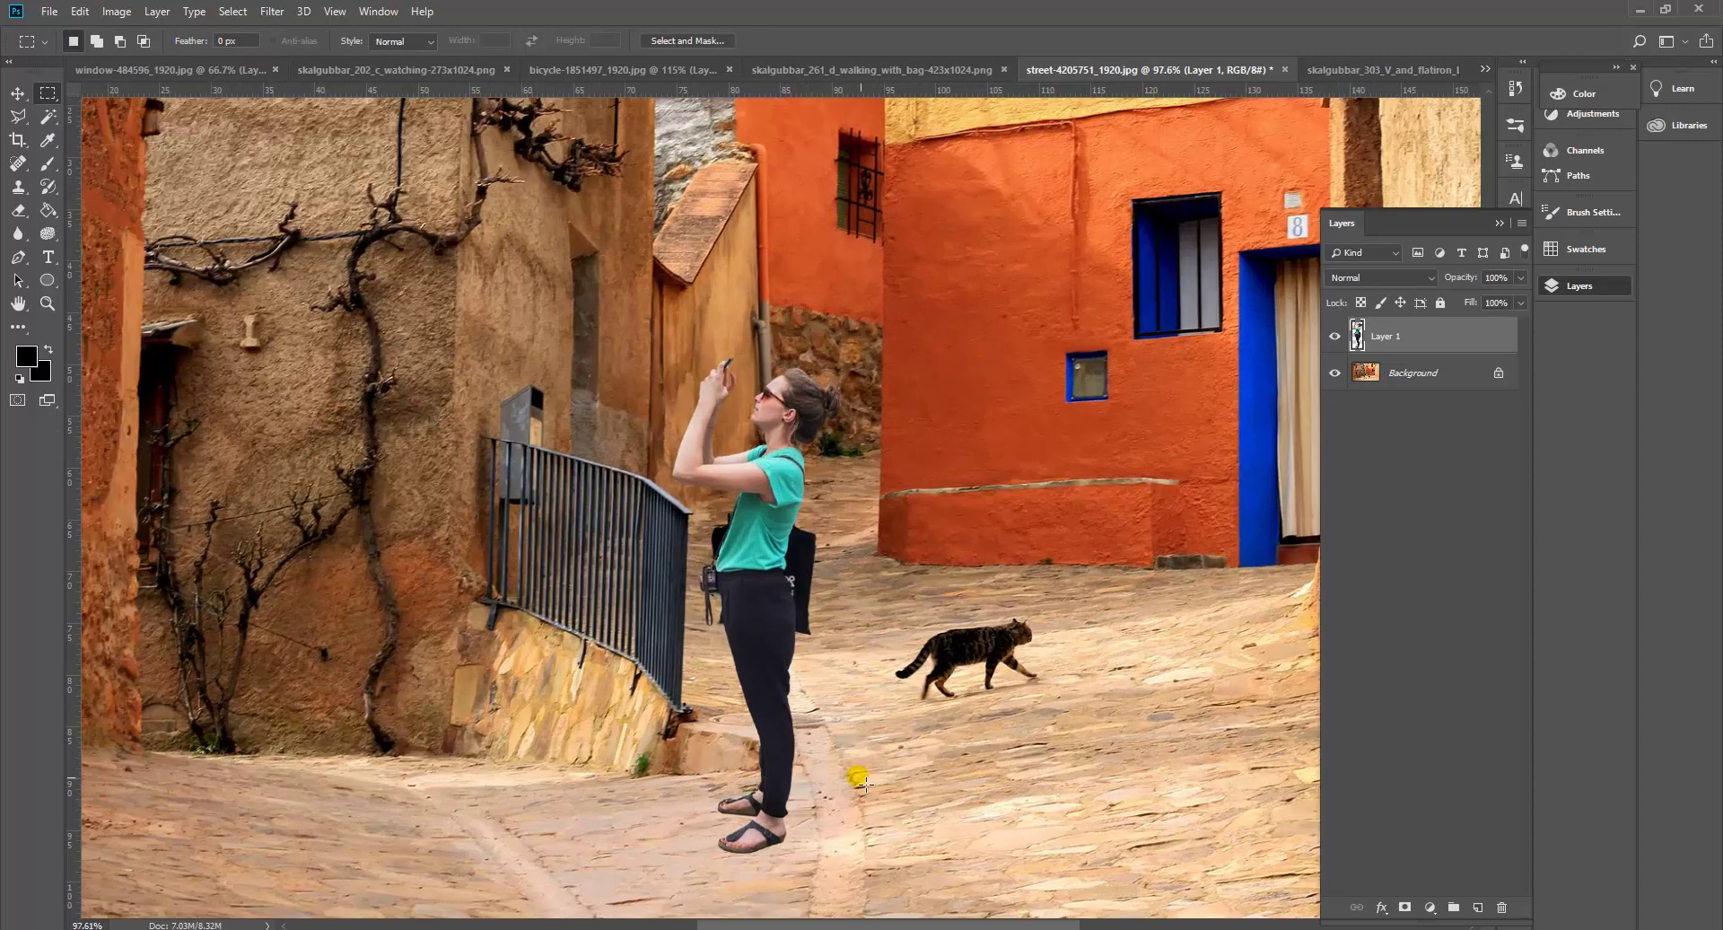
scroll(641, 679, down, 2)
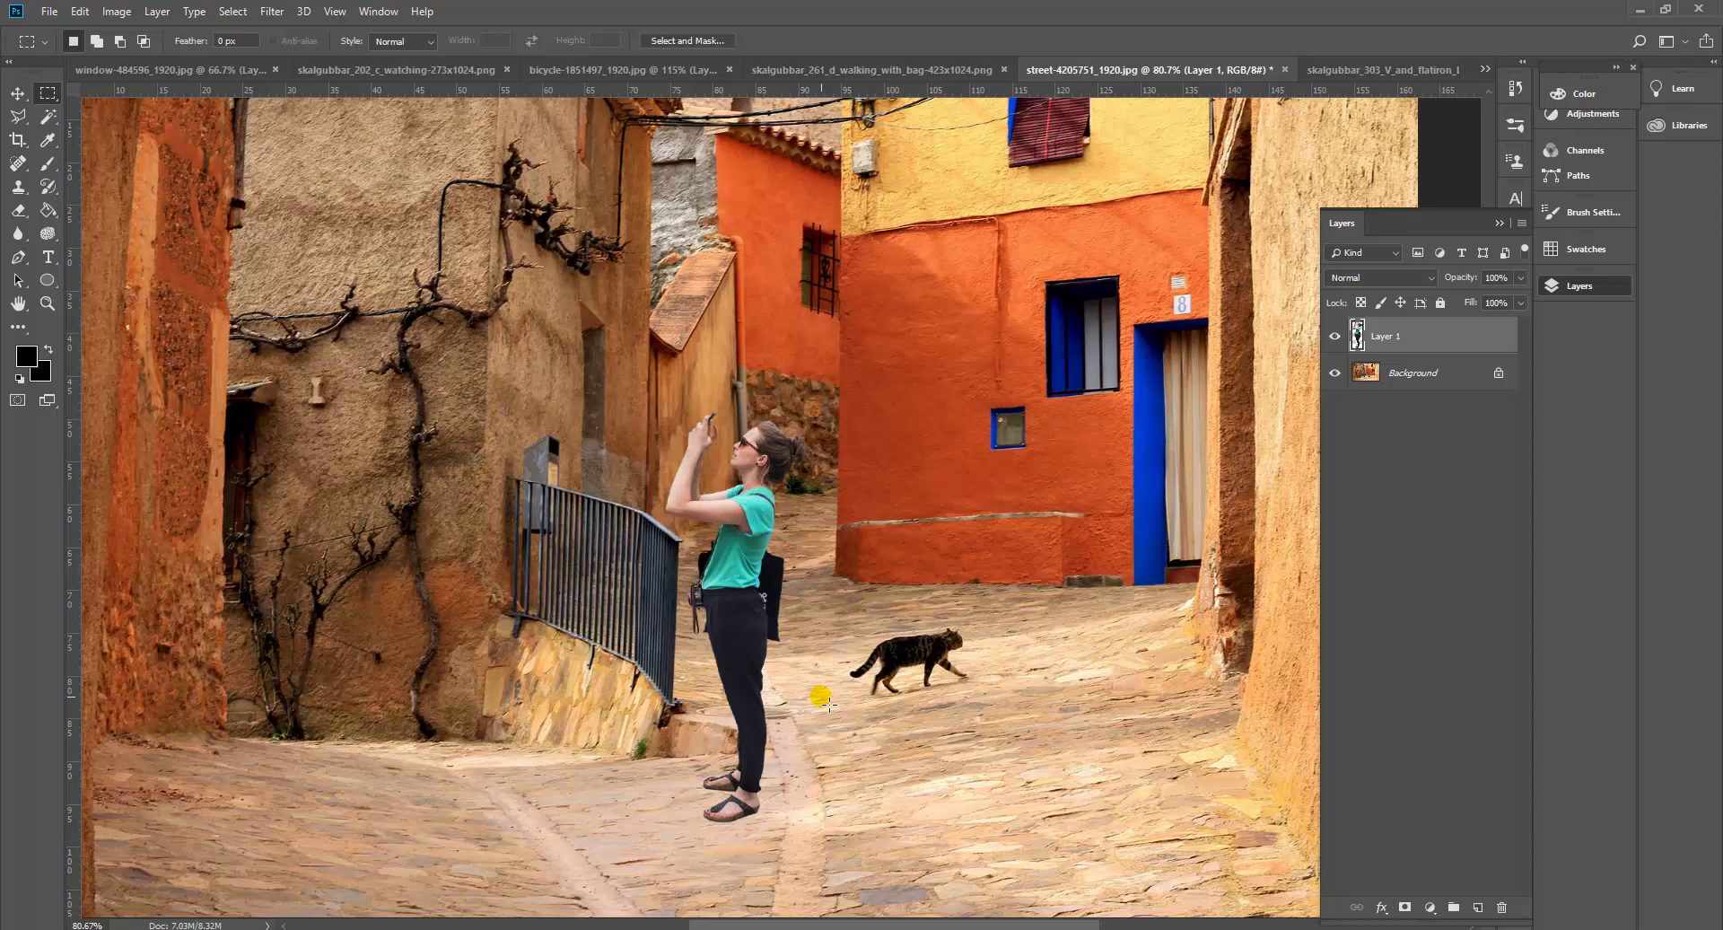
key(ctrl+b)
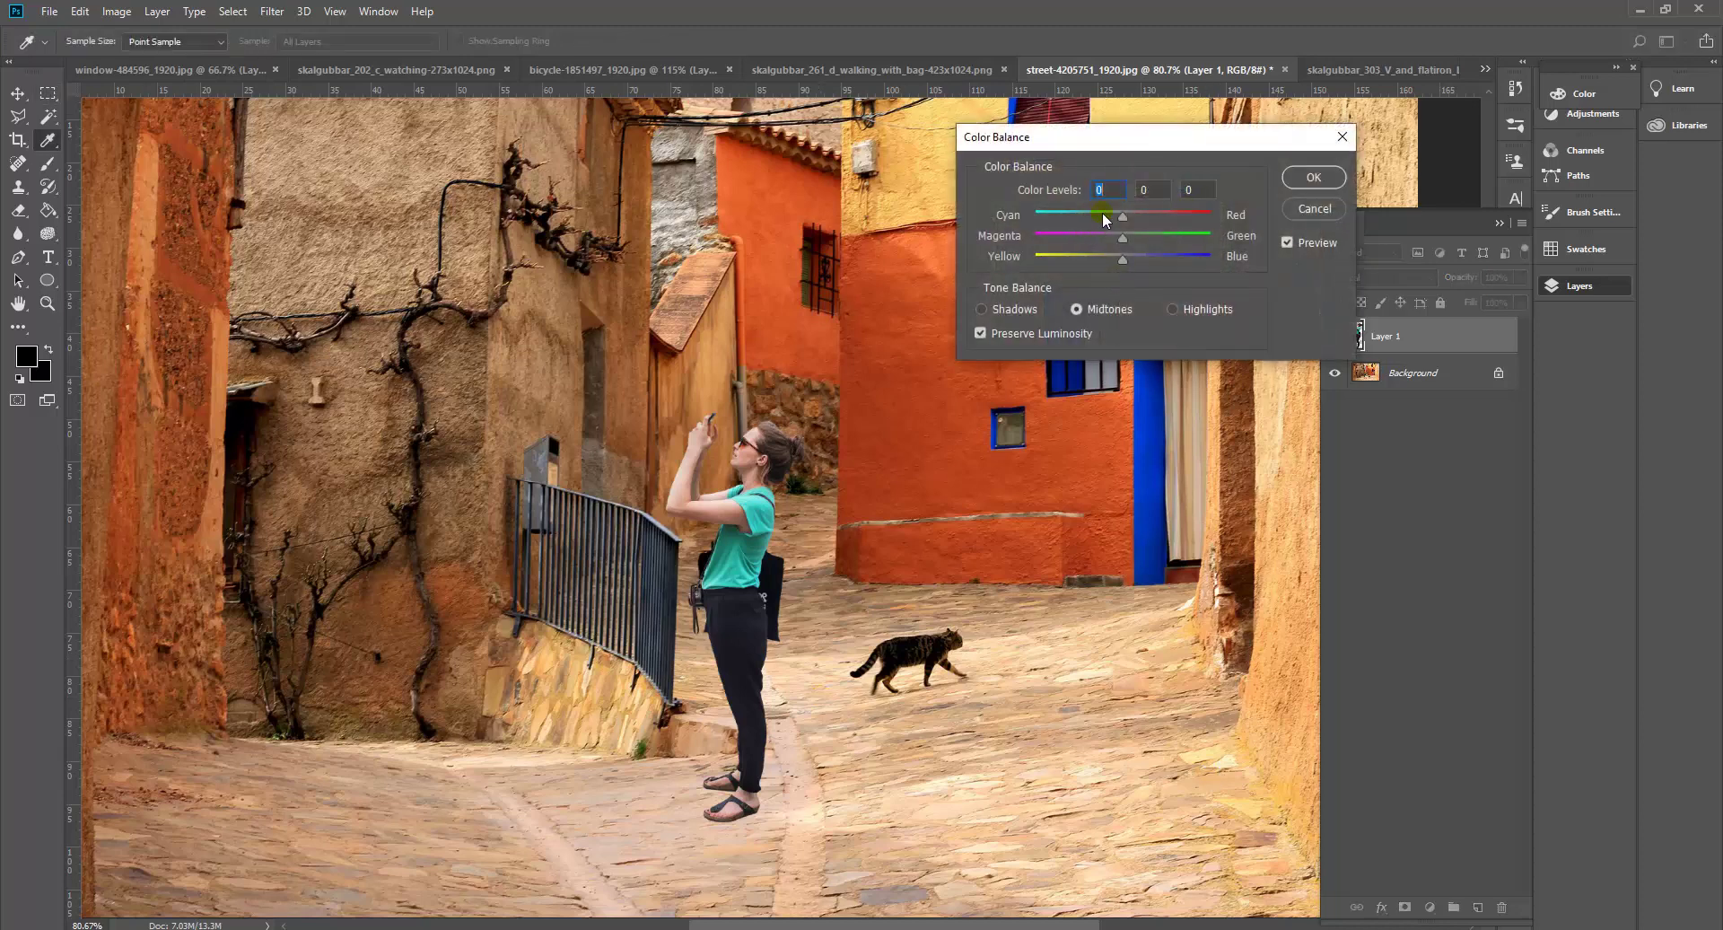
drag(1122, 218, 1129, 220)
click(1005, 307)
mouse_move(1120, 257)
mouse_down()
mouse_move(1089, 255)
mouse_move(1139, 219)
mouse_move(1117, 263)
mouse_move(1124, 238)
mouse_up()
click(1184, 310)
click(1313, 178)
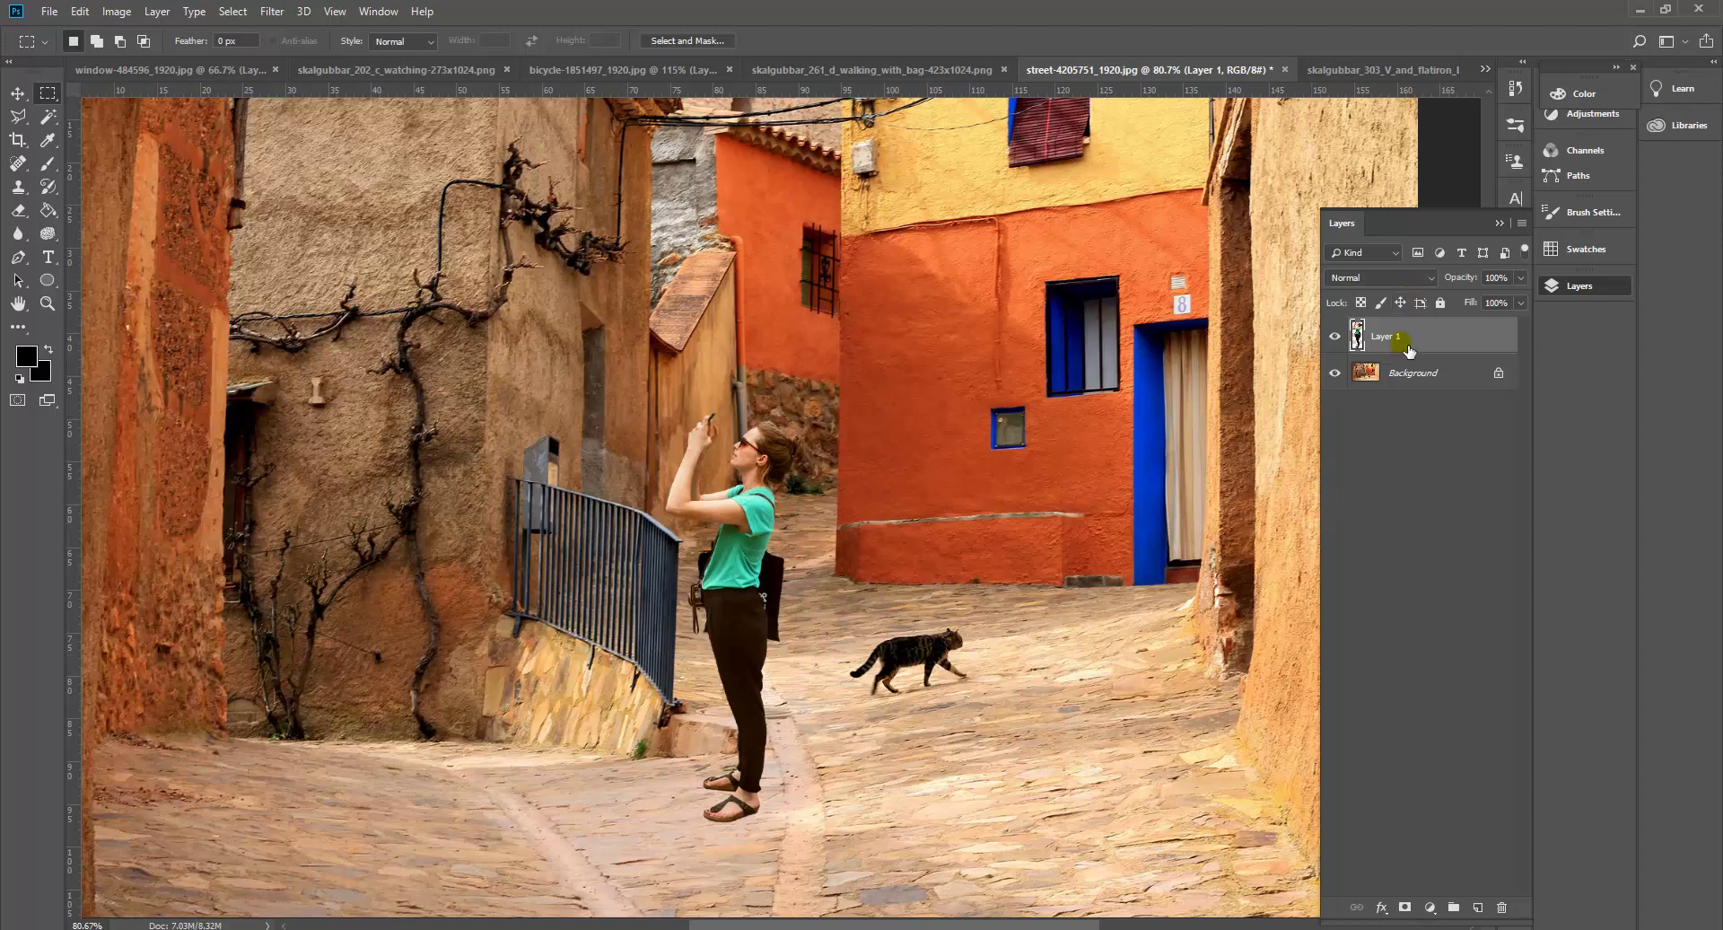
Duplicate the woman's layer.
drag(1408, 348, 1481, 911)
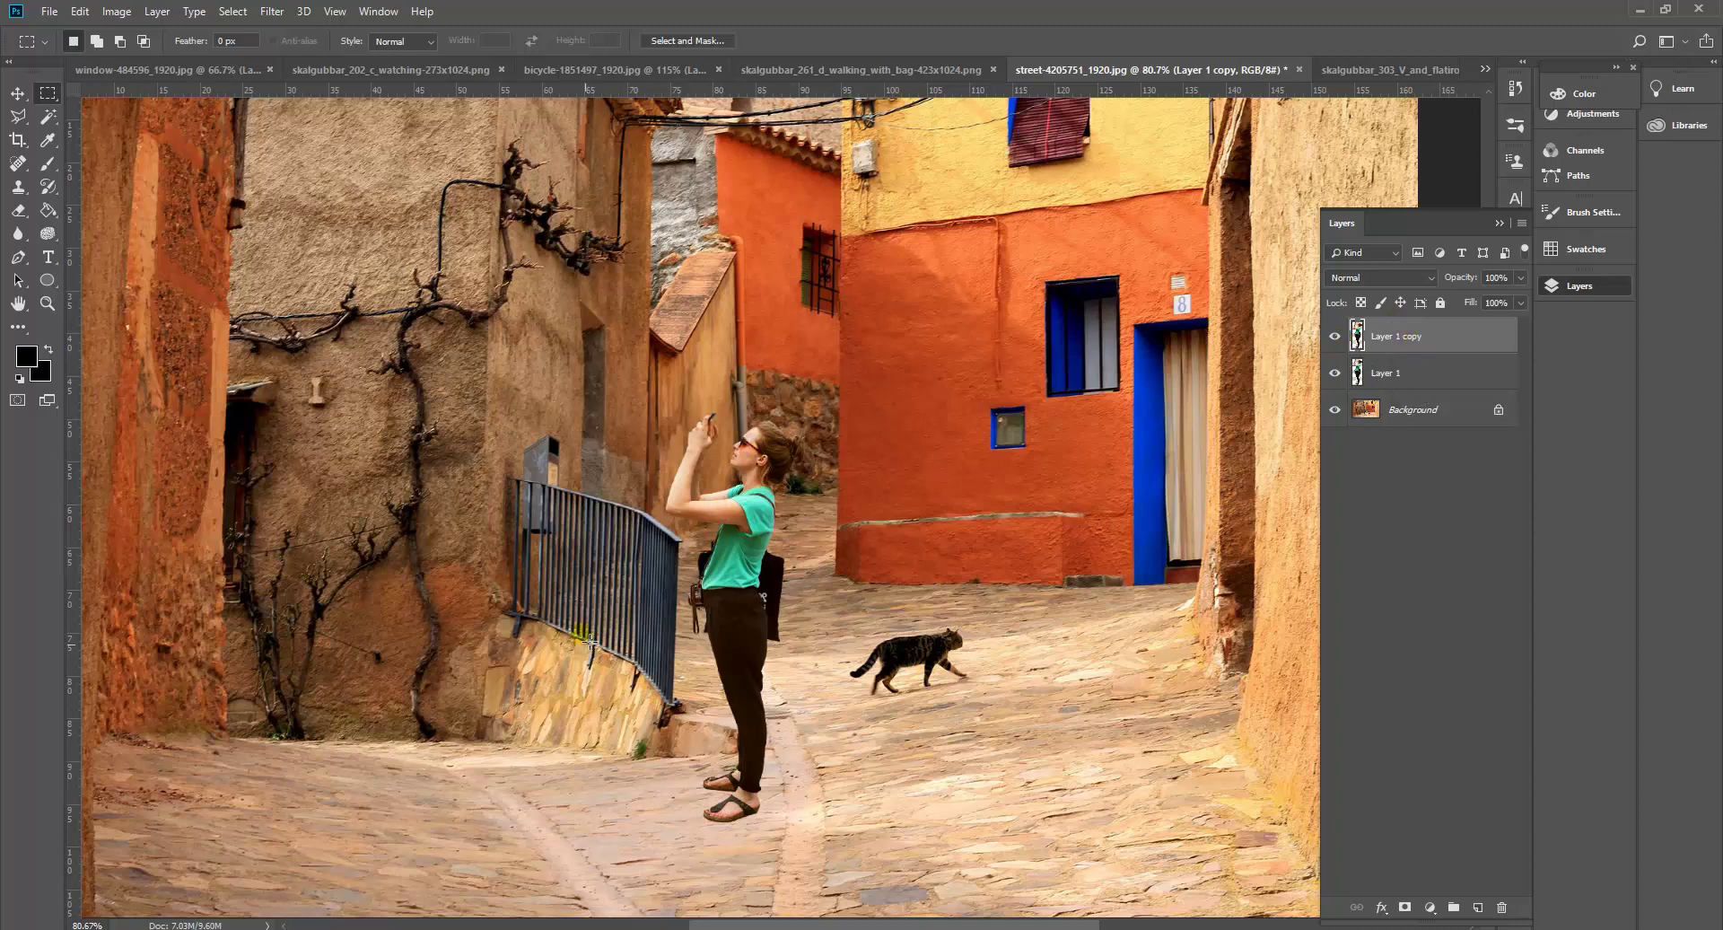
Flatten and skew the lower woman layer onto the ground as a cast shadow, about 13% height and -70 degrees horizontal skew, meeting her feet.
click(1417, 373)
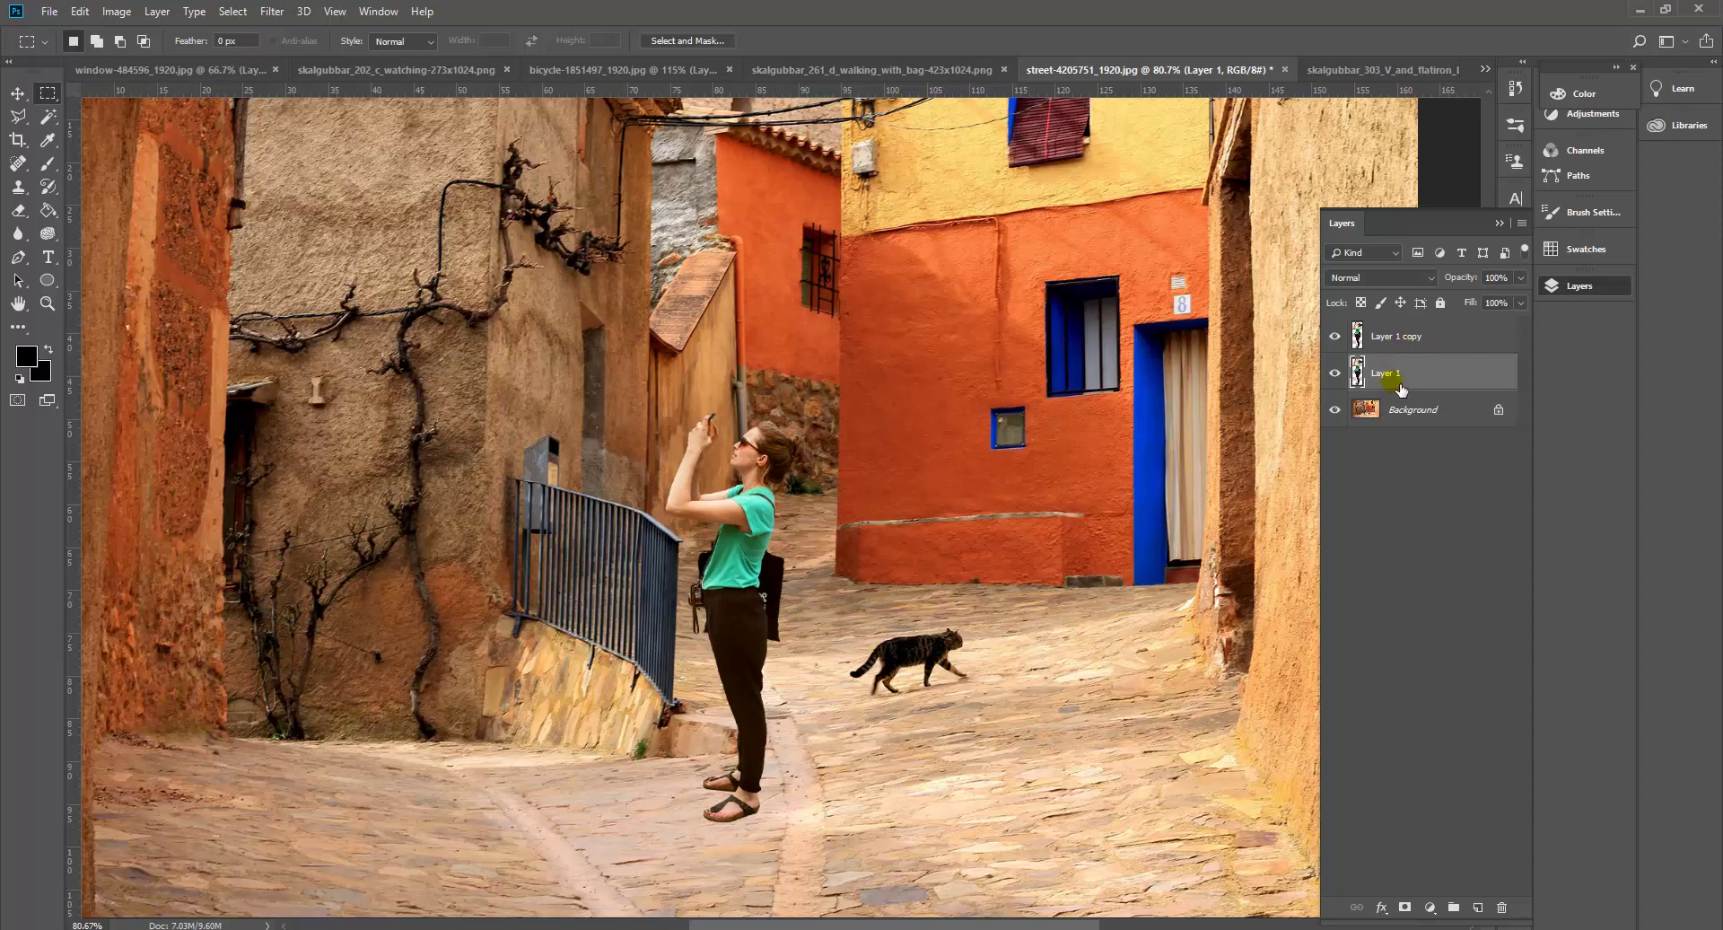
key(ctrl+t)
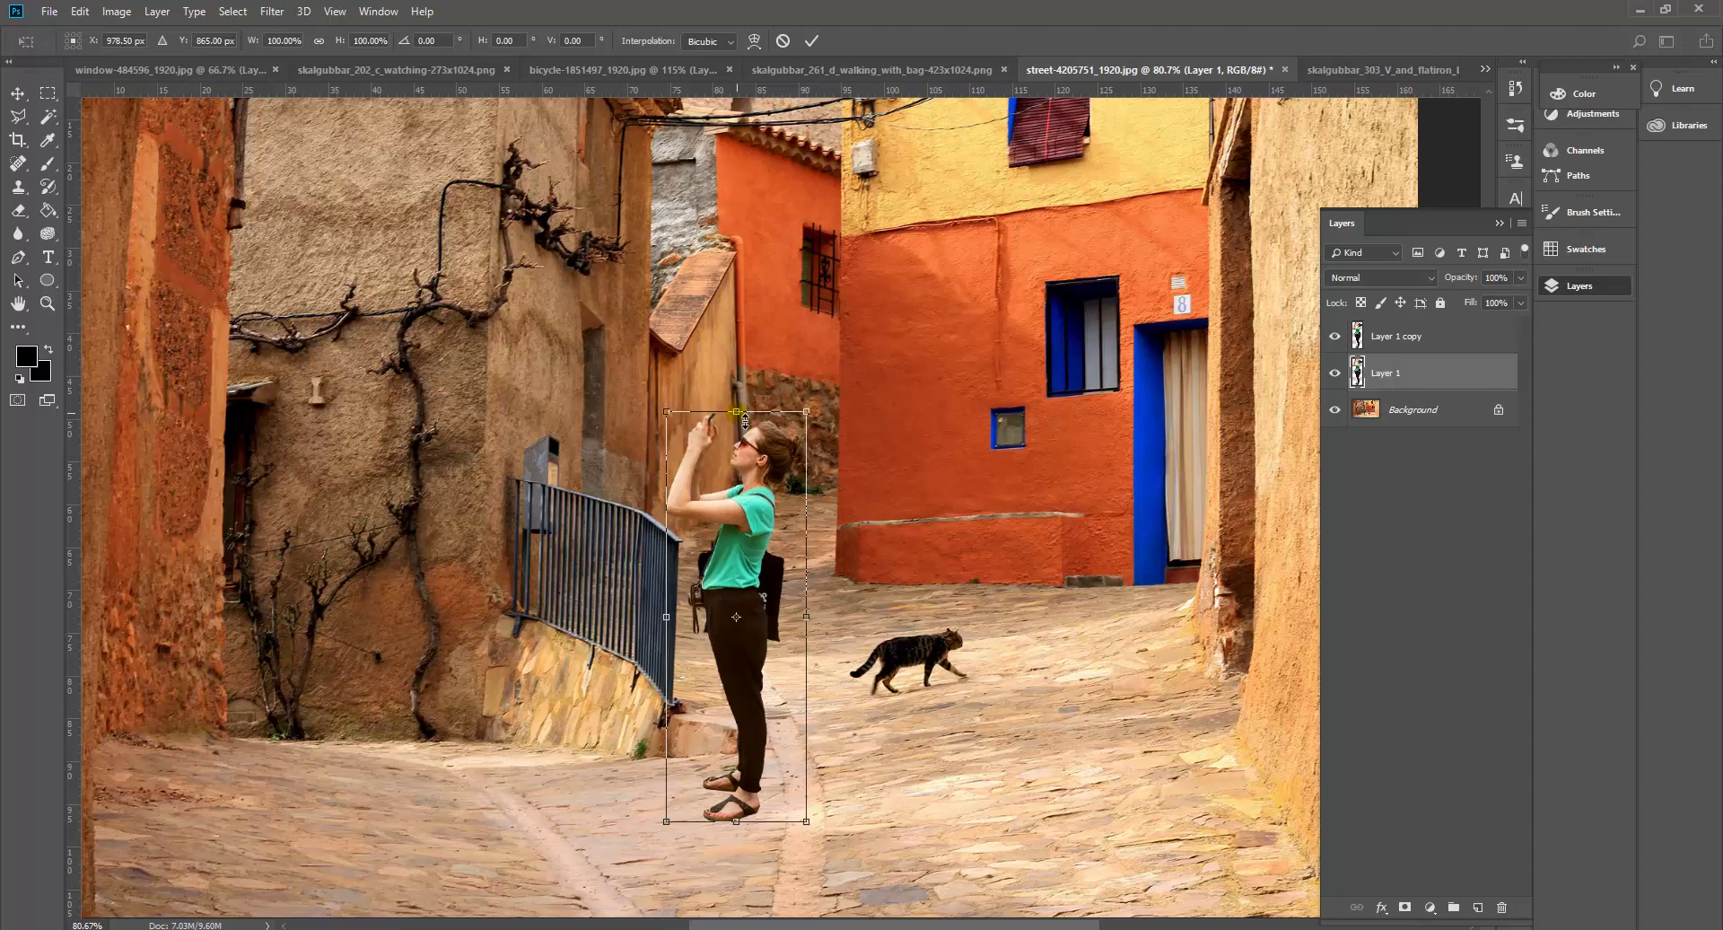
drag(742, 419, 892, 773)
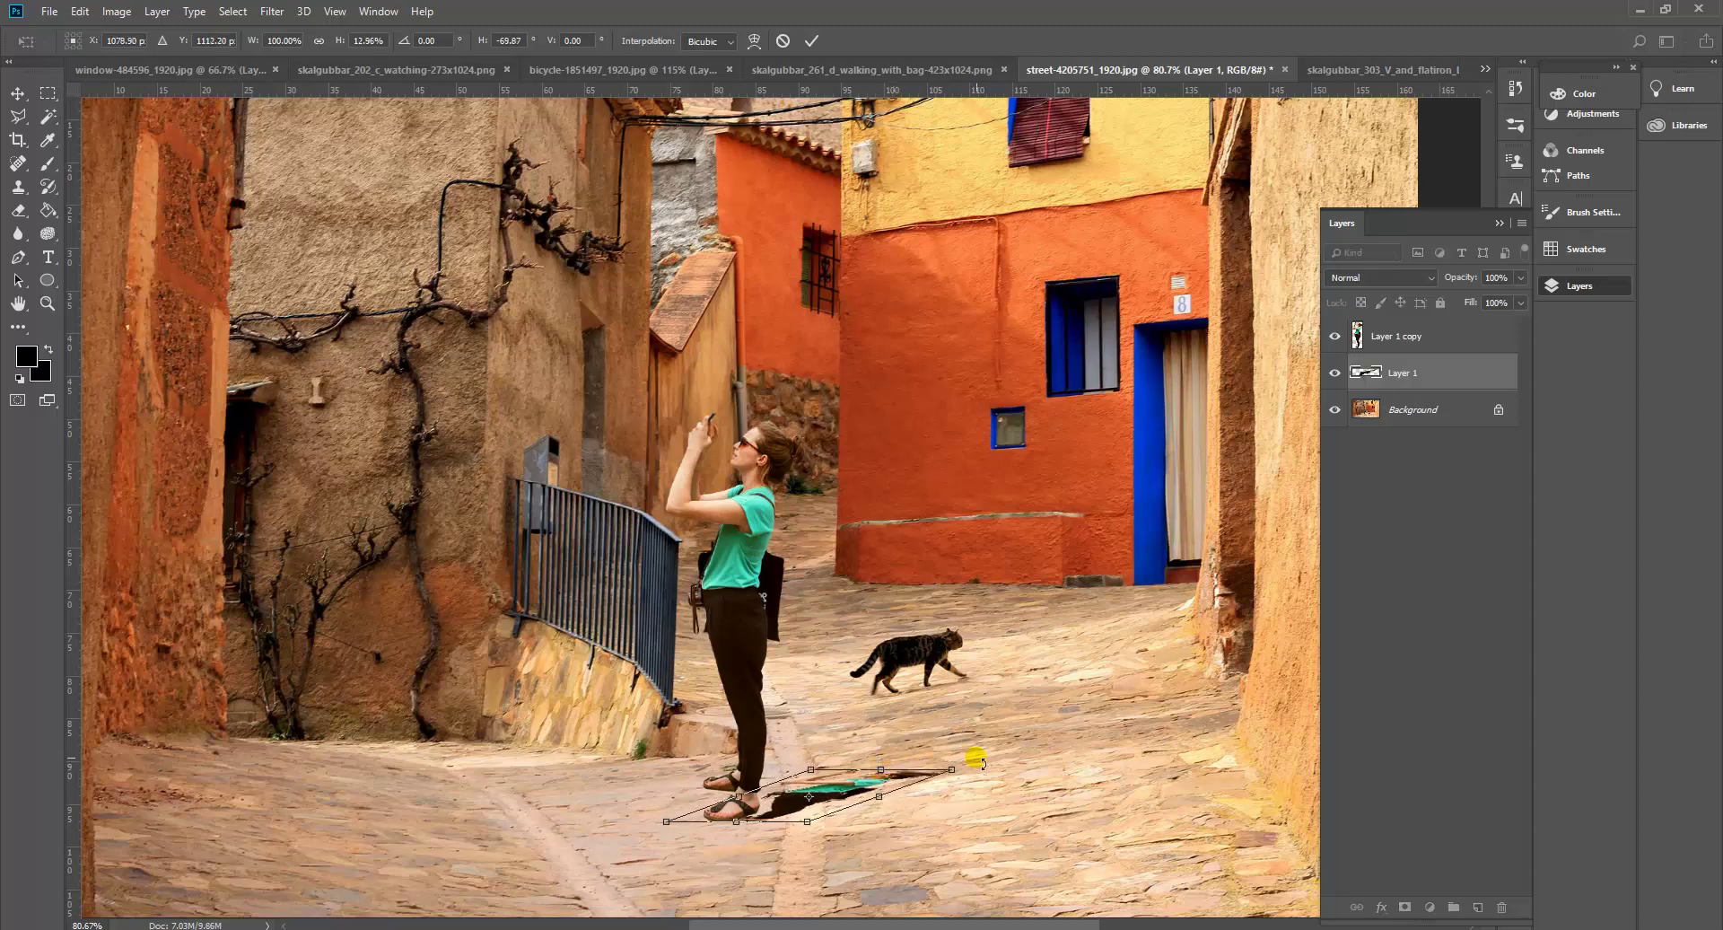
key(Return)
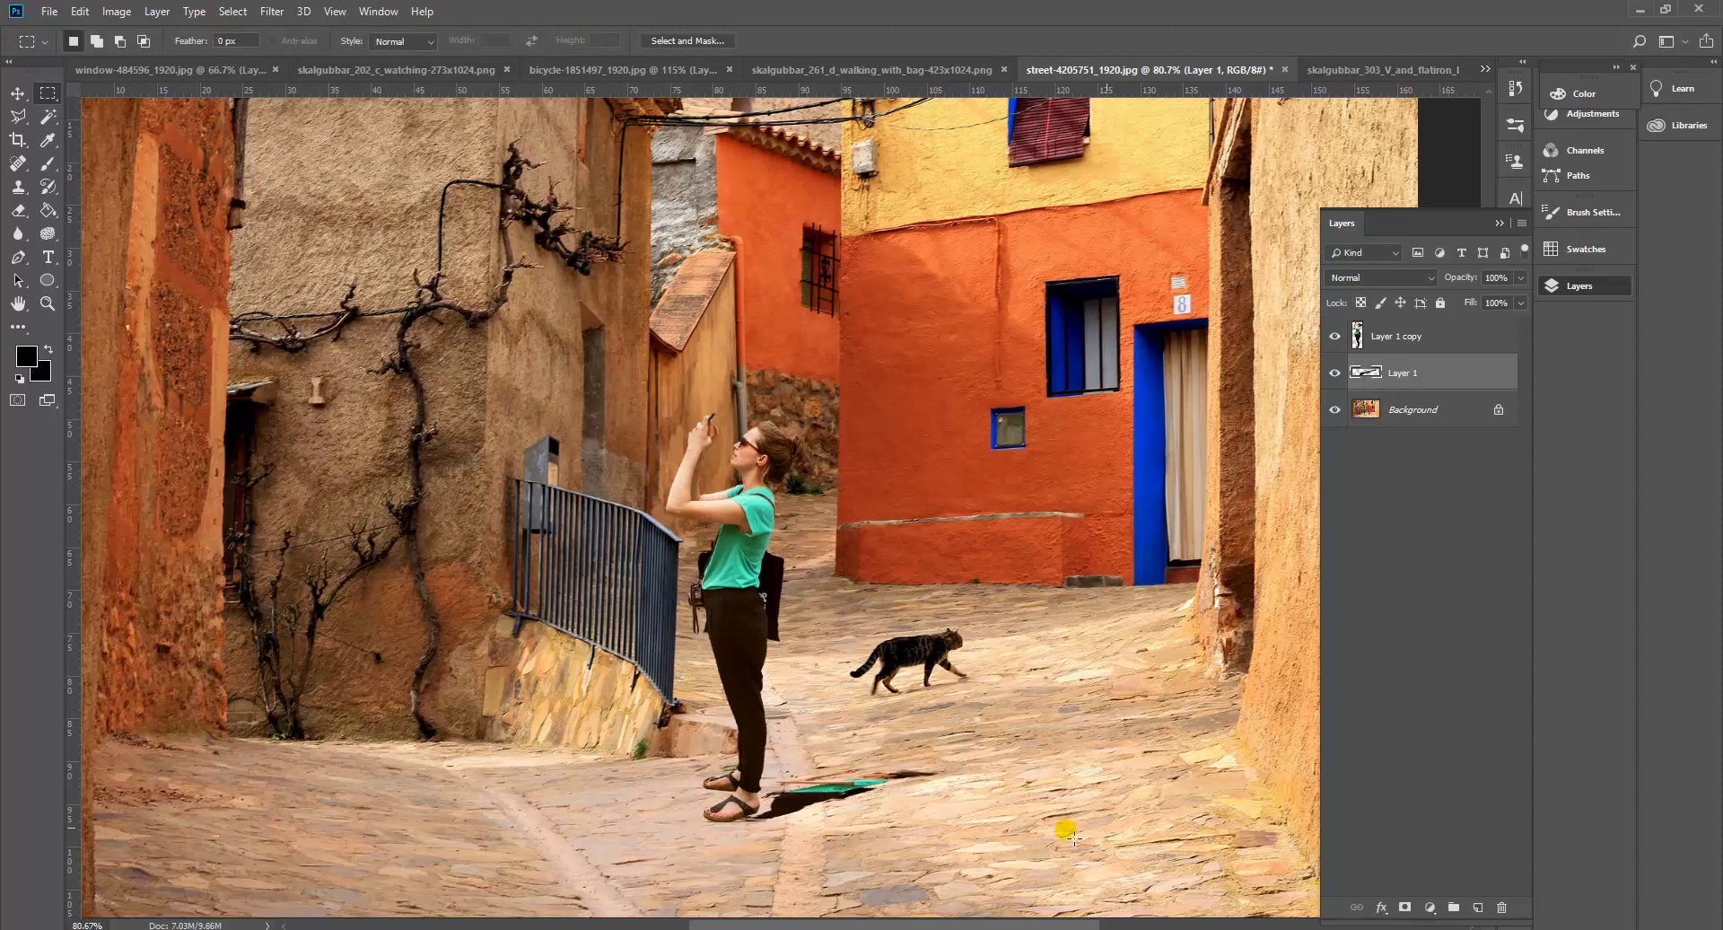
drag(802, 810, 812, 802)
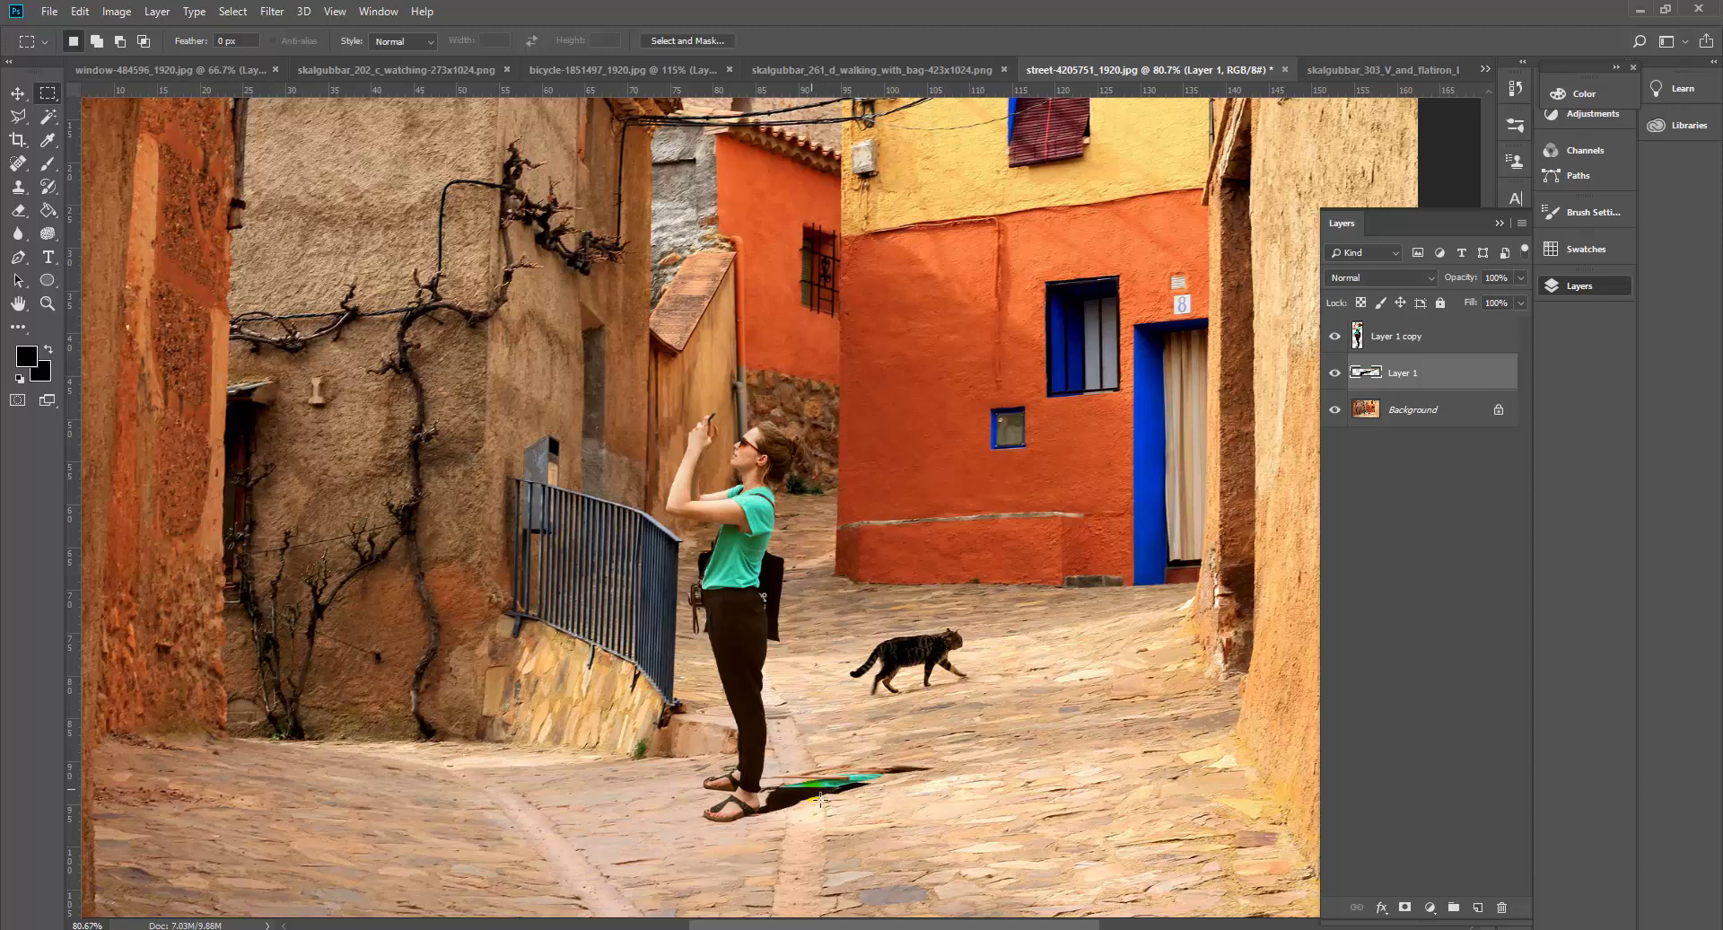
Turn the shadow layer black with Hue/Saturation lightness -100 and reduce its opacity to 55%.
scroll(815, 805, up, 2)
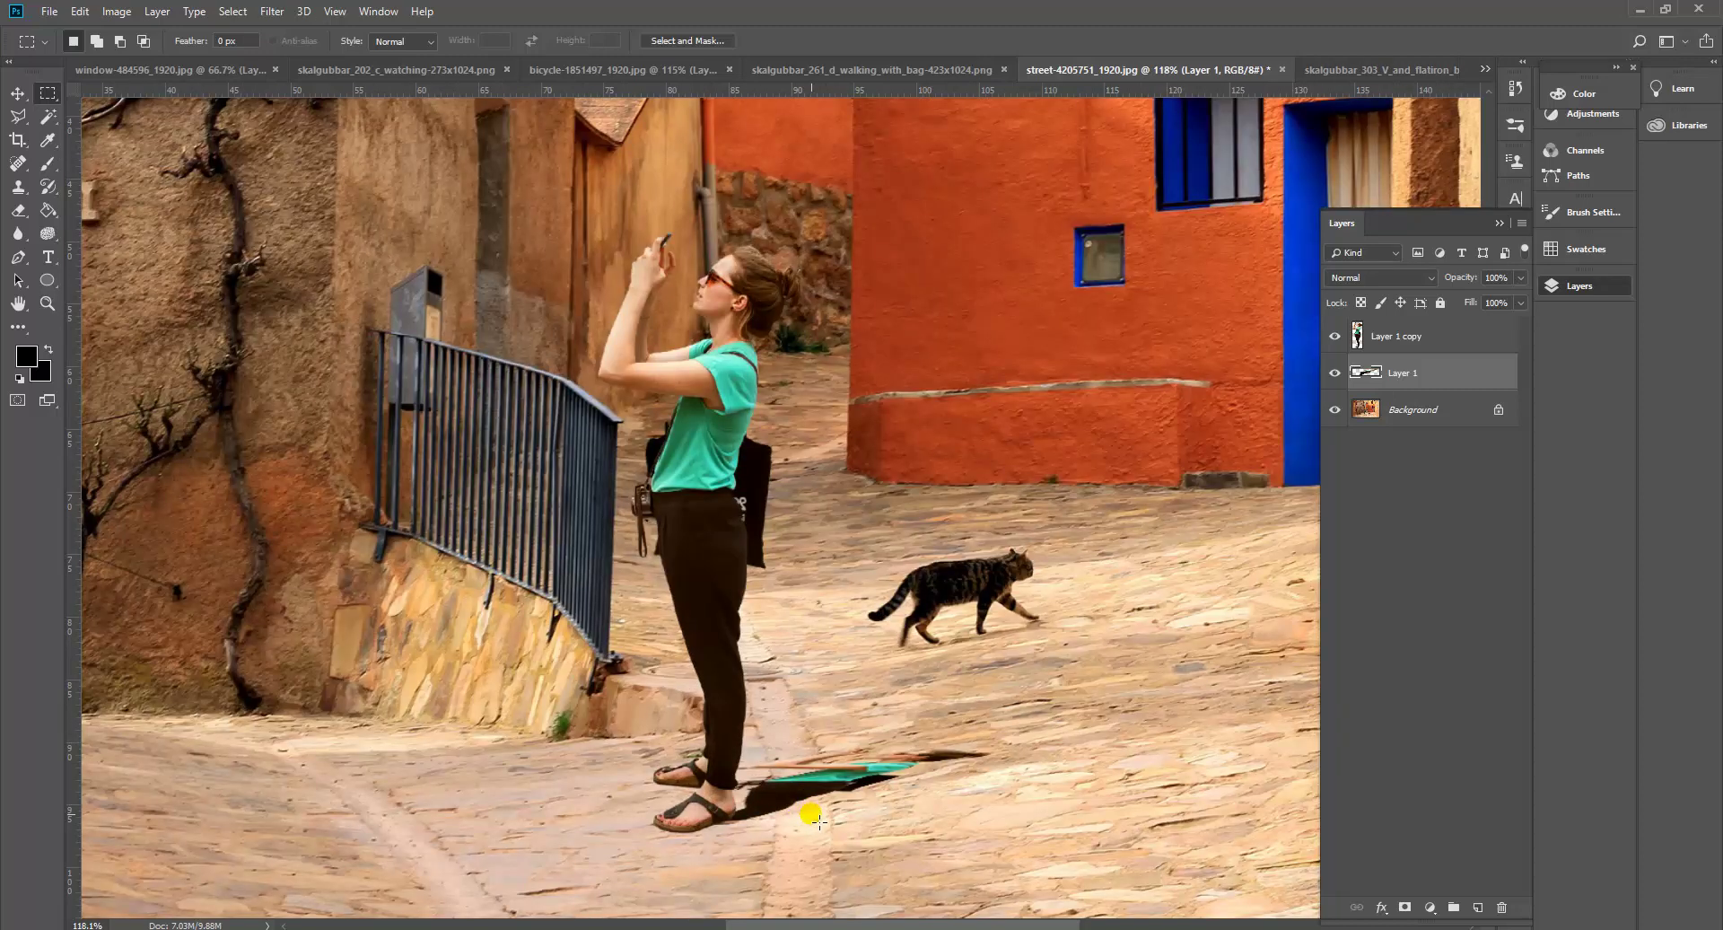
key(ctrl+u)
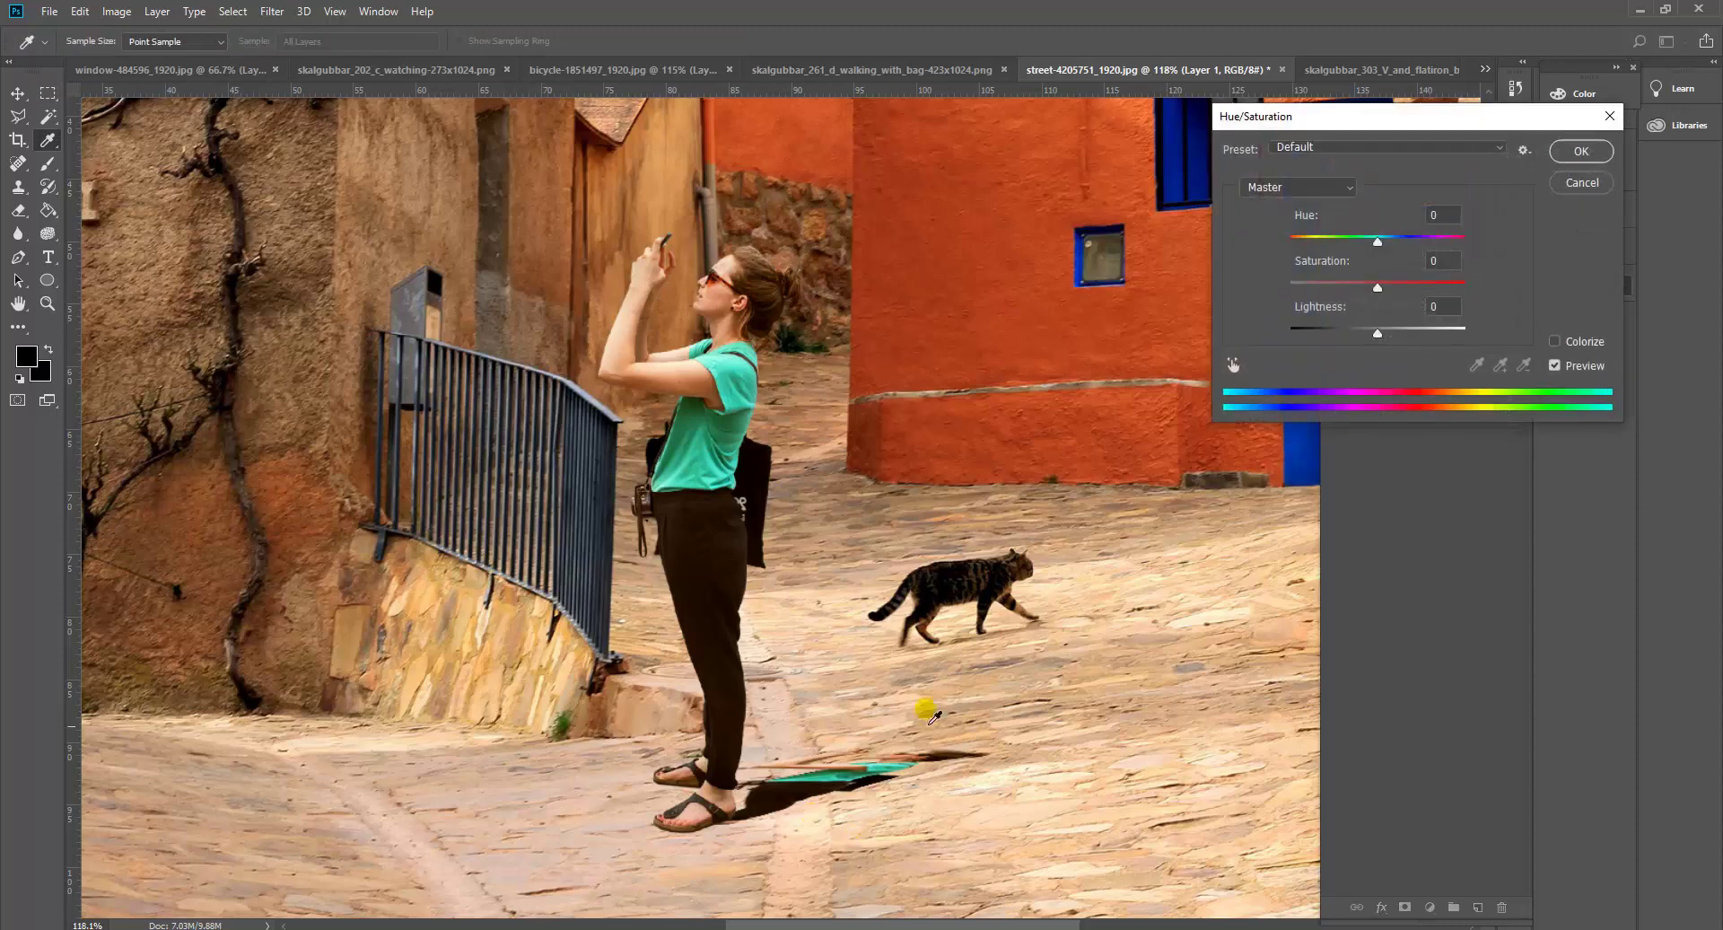
drag(1376, 330, 1283, 330)
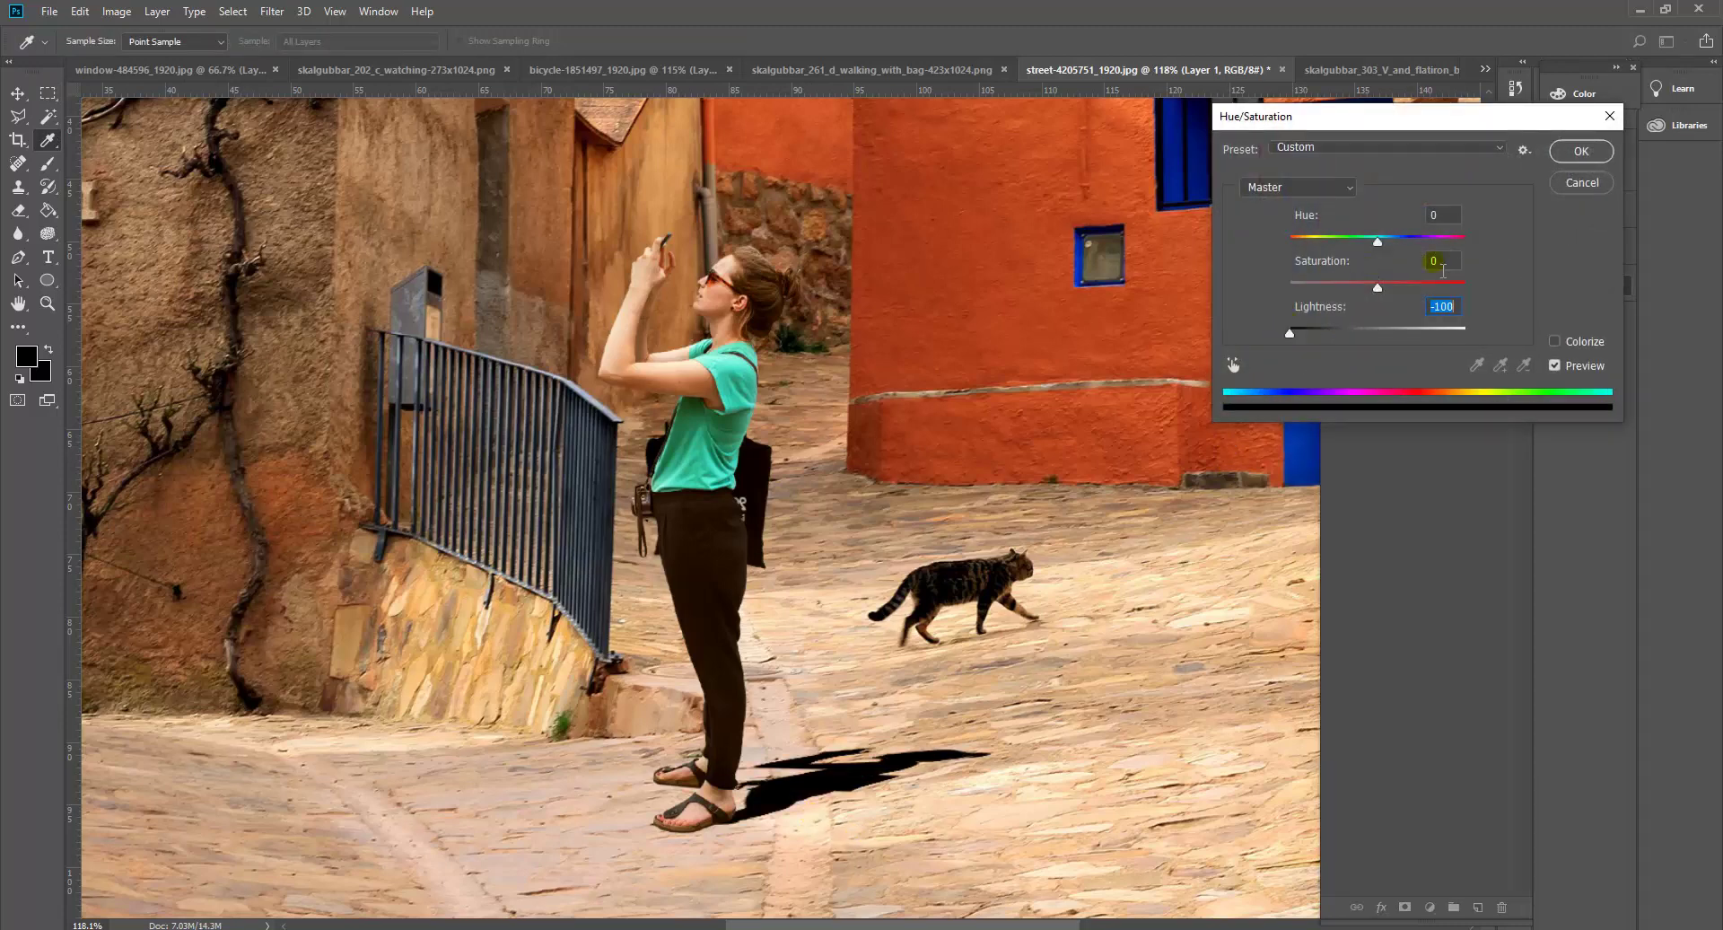
click(1581, 151)
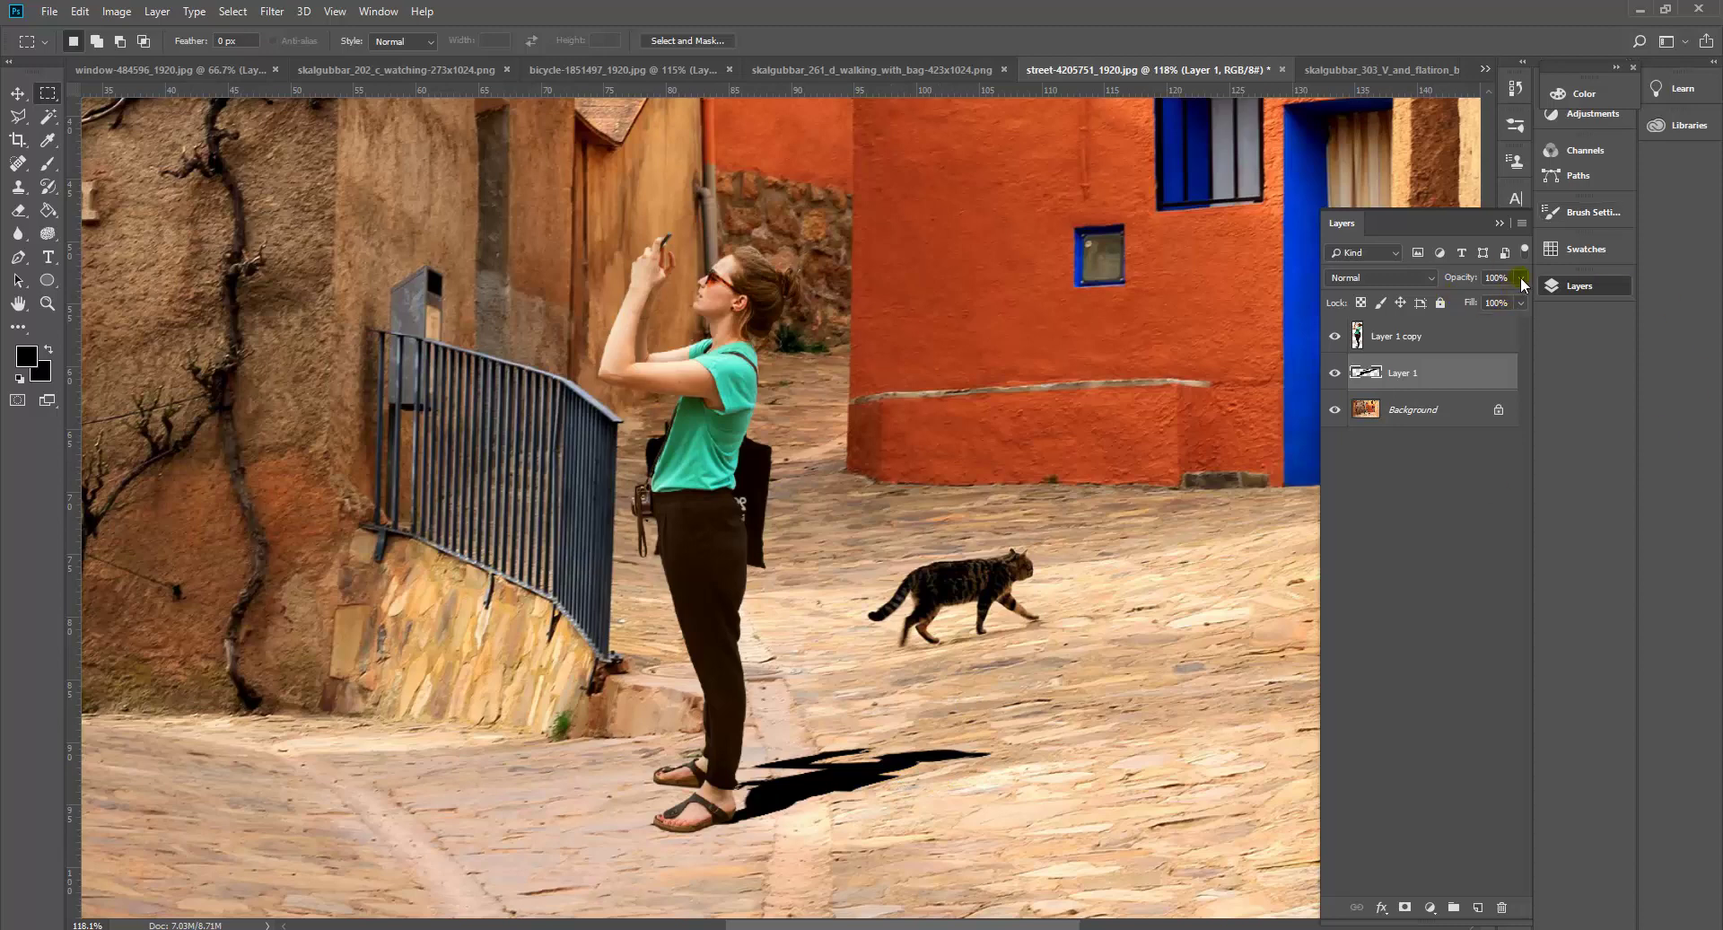
drag(1523, 284, 1483, 303)
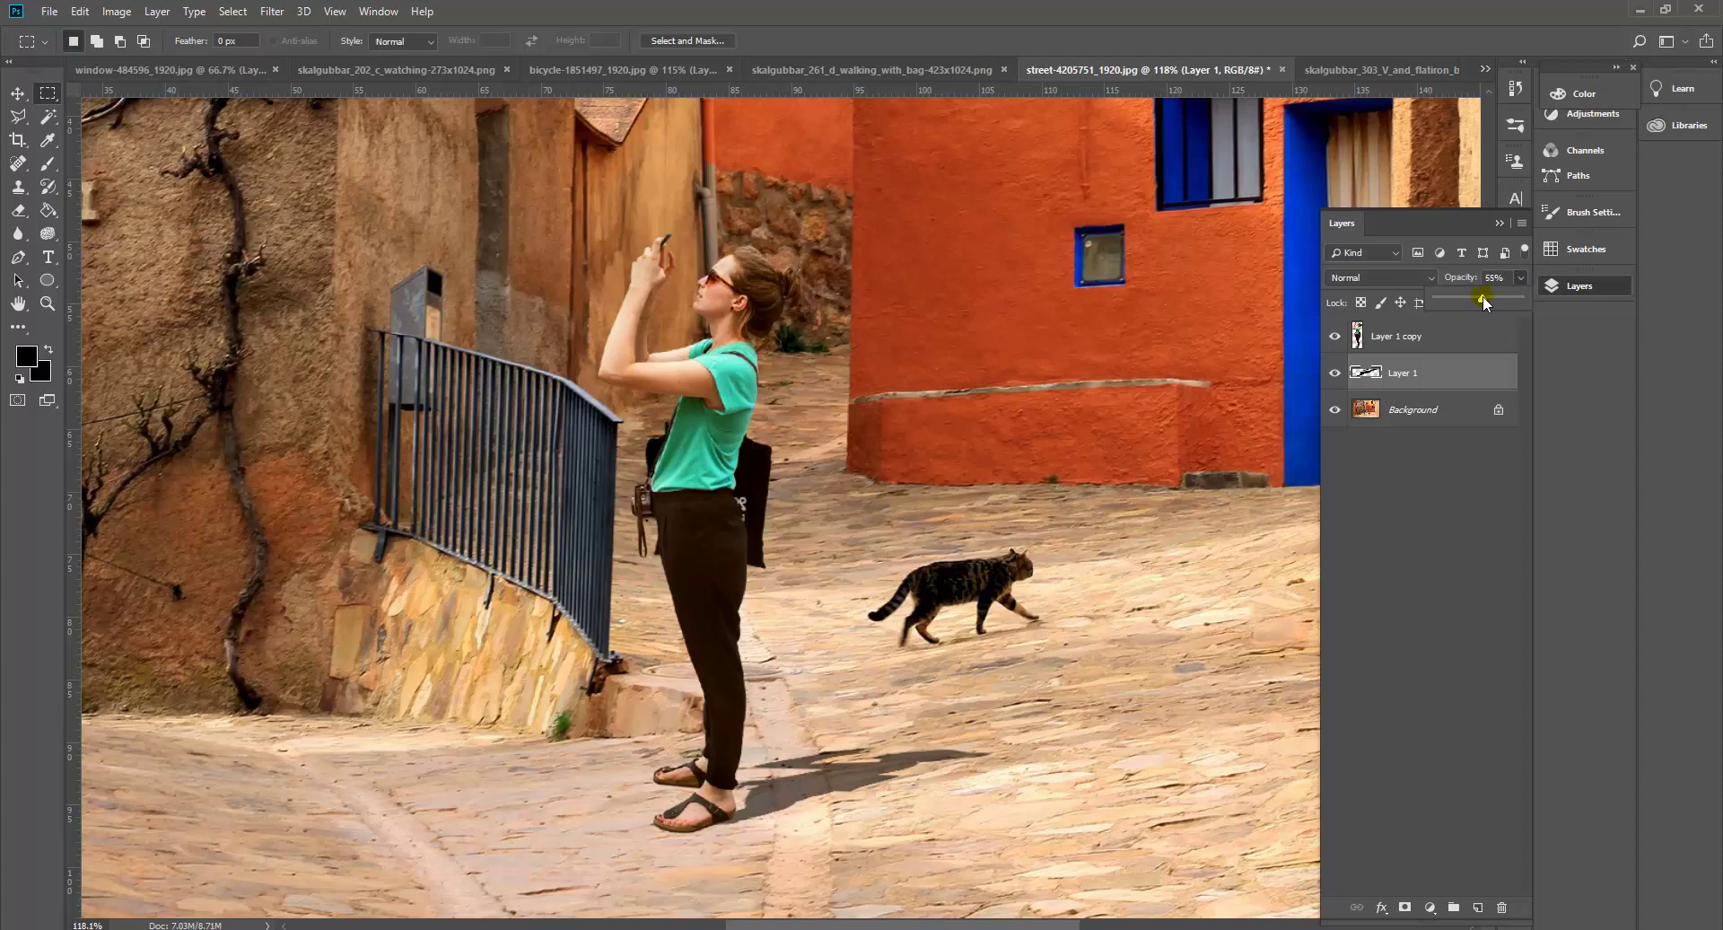
Soften the cast shadow's edges beside the woman's feet with the Smudge tool.
scroll(820, 808, up, 6)
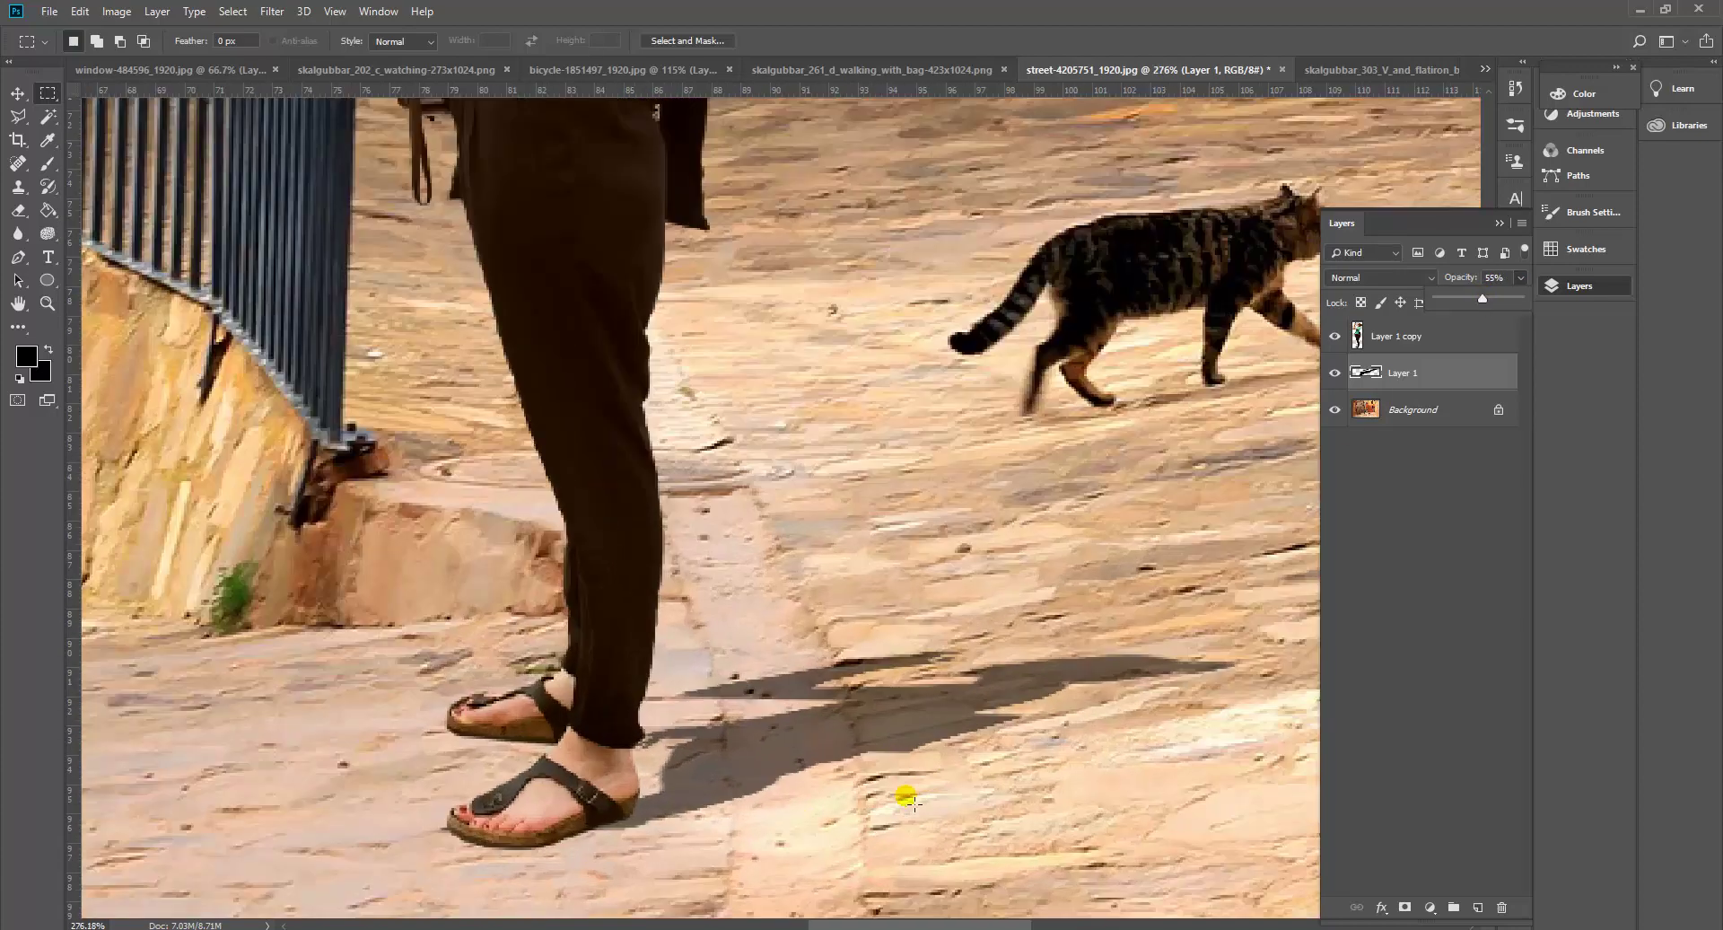
scroll(662, 632, down, 5)
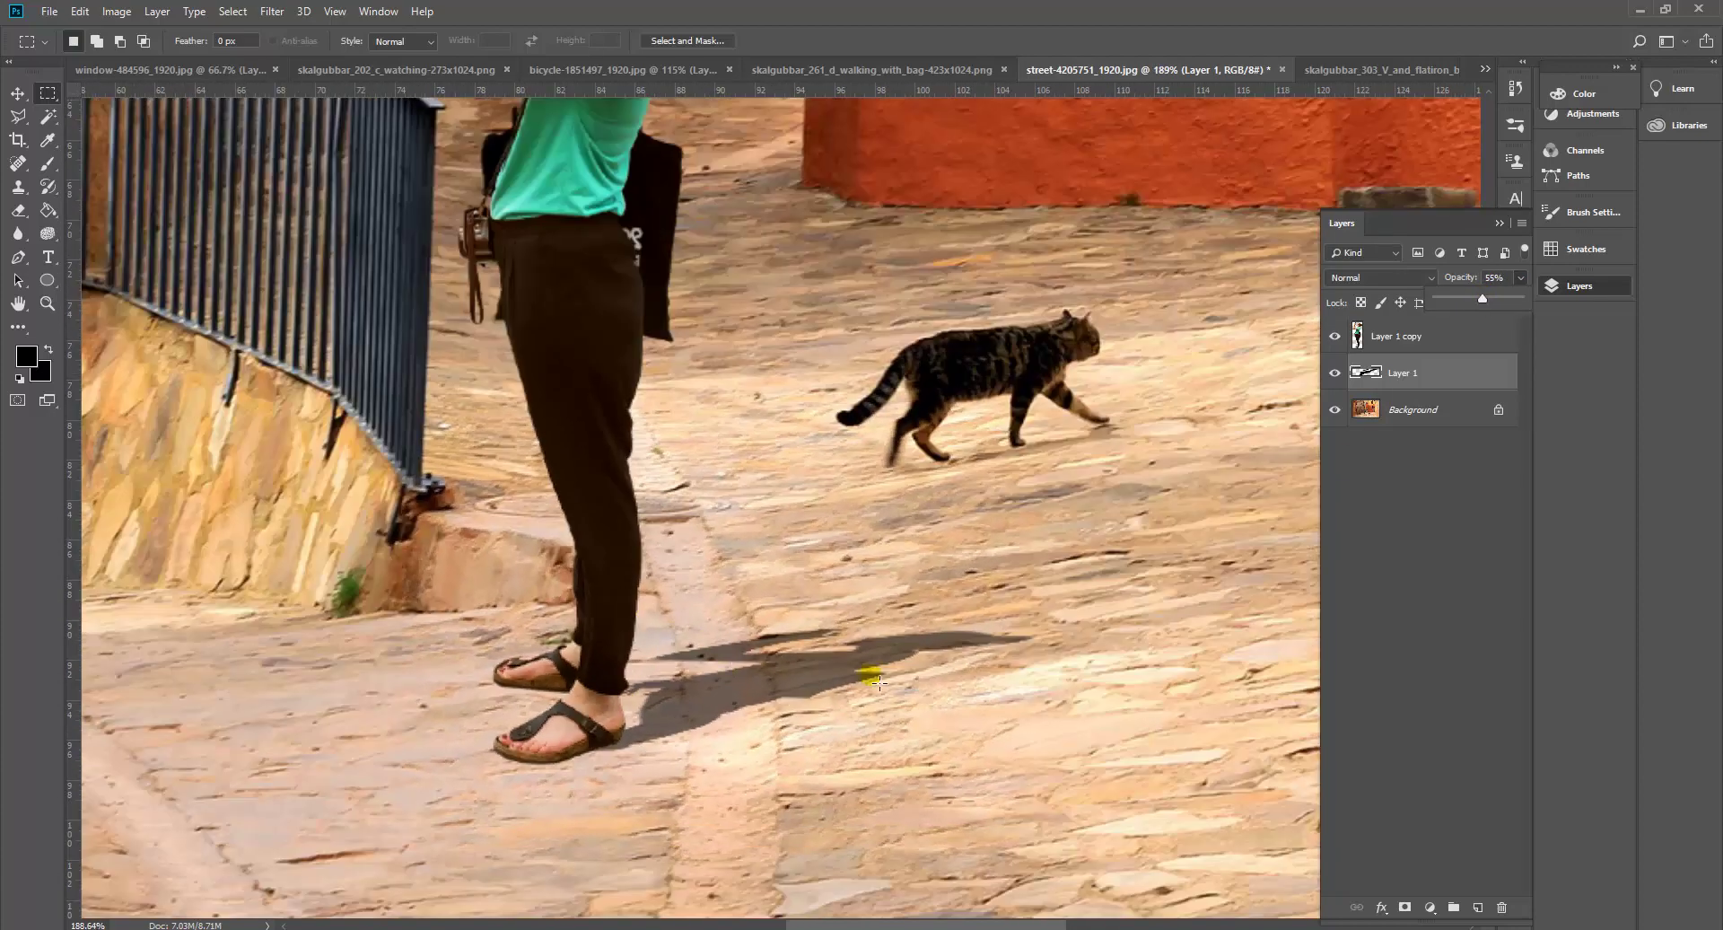
scroll(735, 675, up, 3)
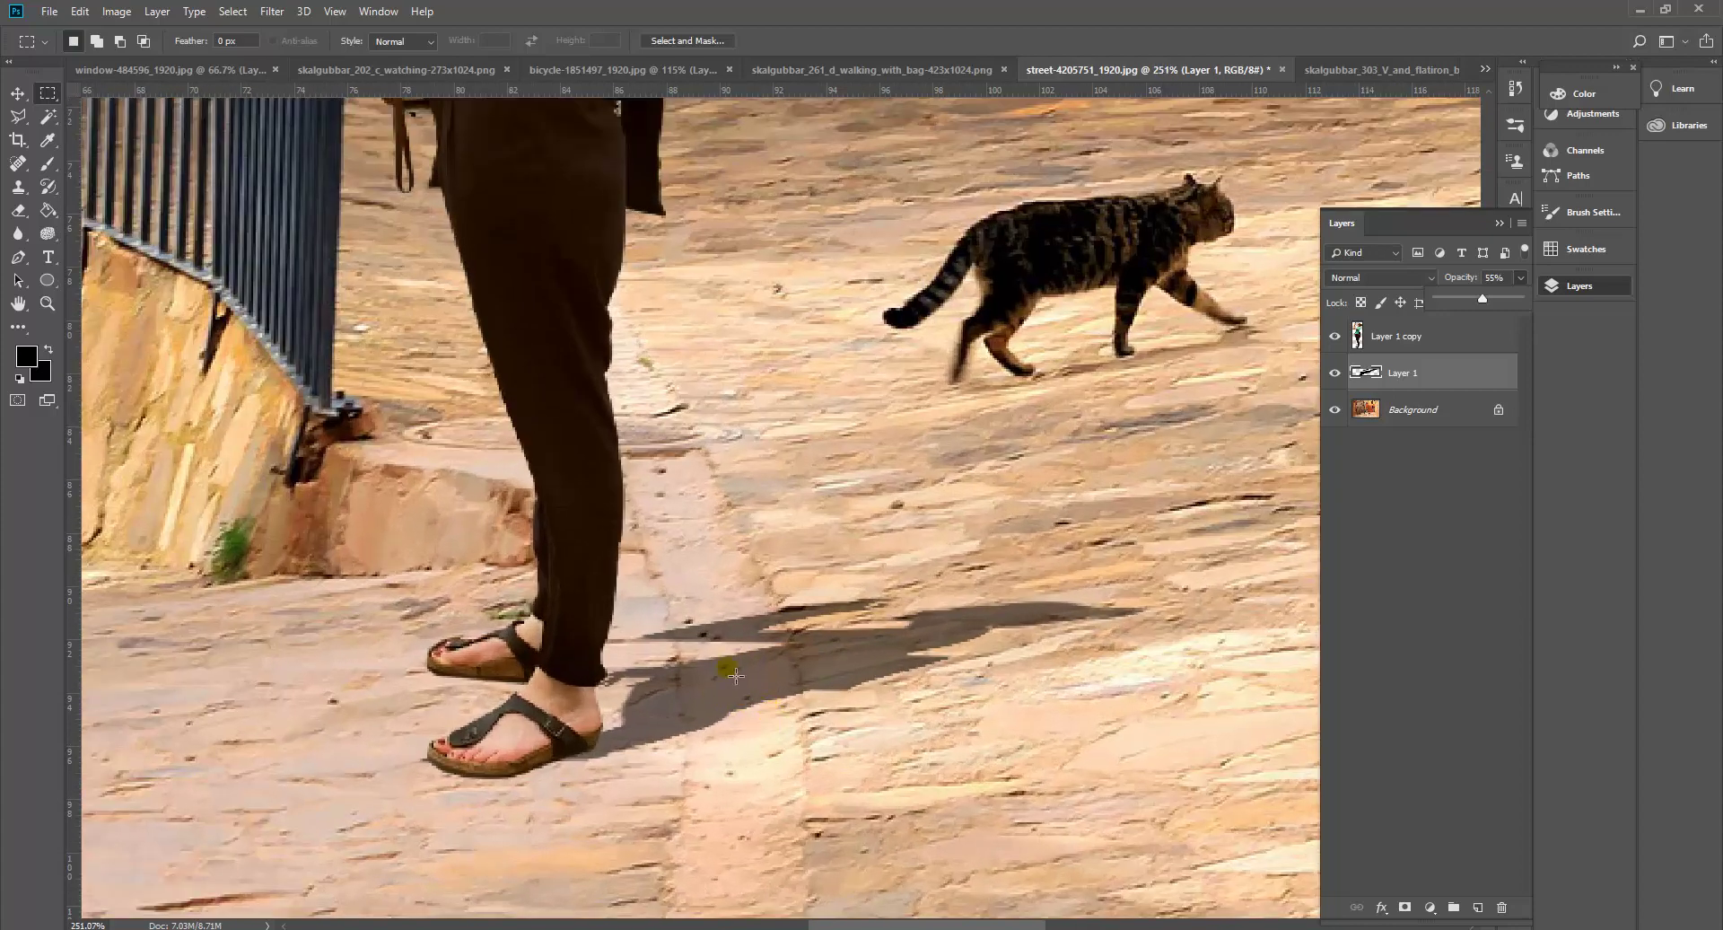
click(21, 233)
click(94, 268)
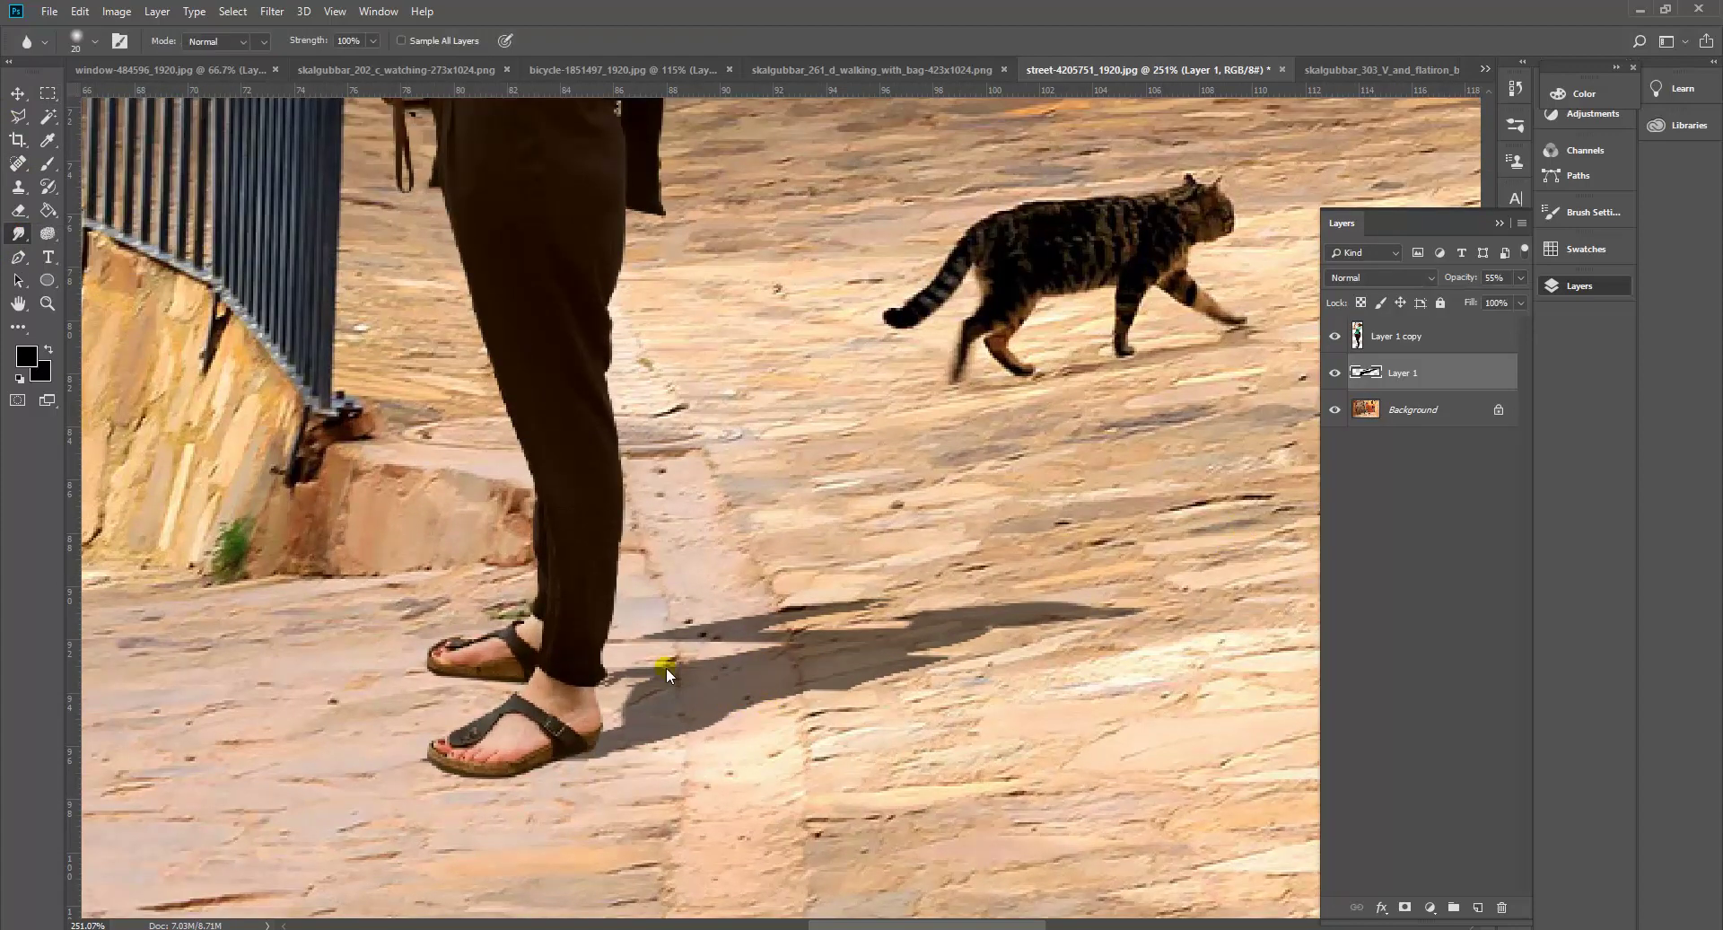
mouse_move(690, 735)
mouse_down()
mouse_move(610, 727)
mouse_move(768, 687)
mouse_move(671, 694)
mouse_move(763, 682)
mouse_move(646, 700)
mouse_move(894, 666)
mouse_move(1032, 669)
mouse_move(970, 646)
mouse_move(1074, 671)
mouse_move(1135, 619)
mouse_move(888, 761)
mouse_move(831, 773)
mouse_move(885, 769)
mouse_move(792, 793)
mouse_move(931, 756)
mouse_move(906, 691)
mouse_move(1010, 708)
mouse_move(910, 683)
mouse_move(922, 706)
mouse_move(925, 676)
mouse_move(1183, 639)
mouse_move(1032, 680)
mouse_move(953, 660)
mouse_move(934, 708)
mouse_move(945, 690)
mouse_move(922, 667)
mouse_move(927, 727)
mouse_move(792, 769)
mouse_move(734, 715)
mouse_up()
Blur the outline of the cast shadow with the Blur tool at a 62 px brush size.
right_click(18, 233)
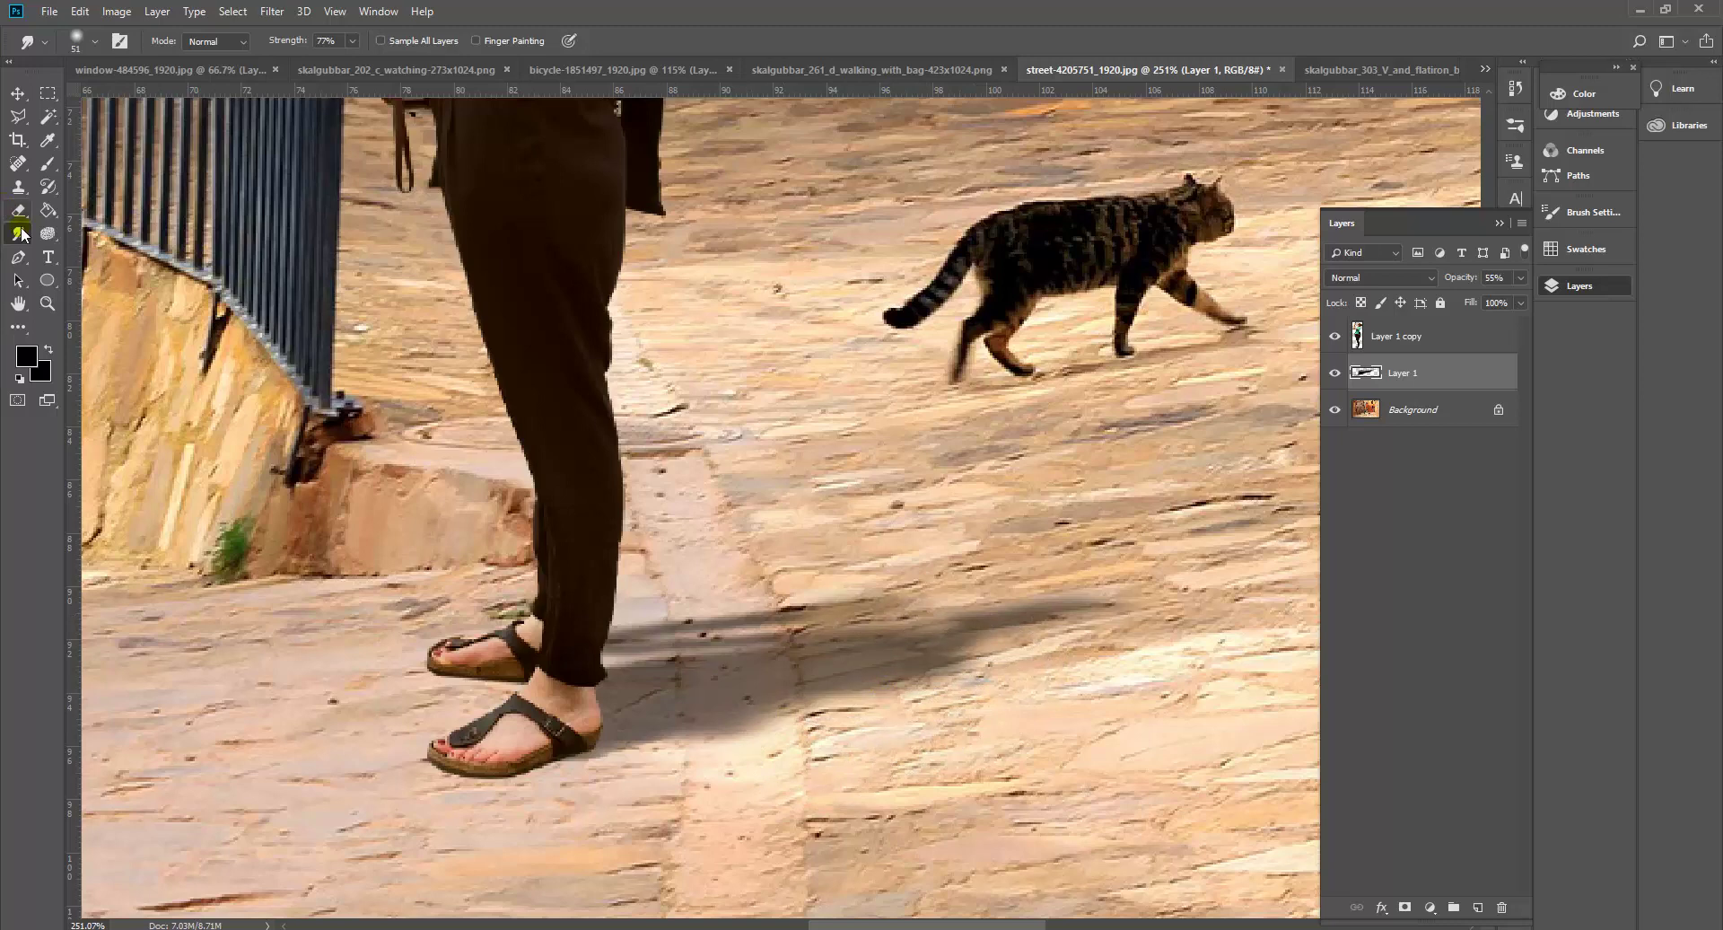
click(83, 232)
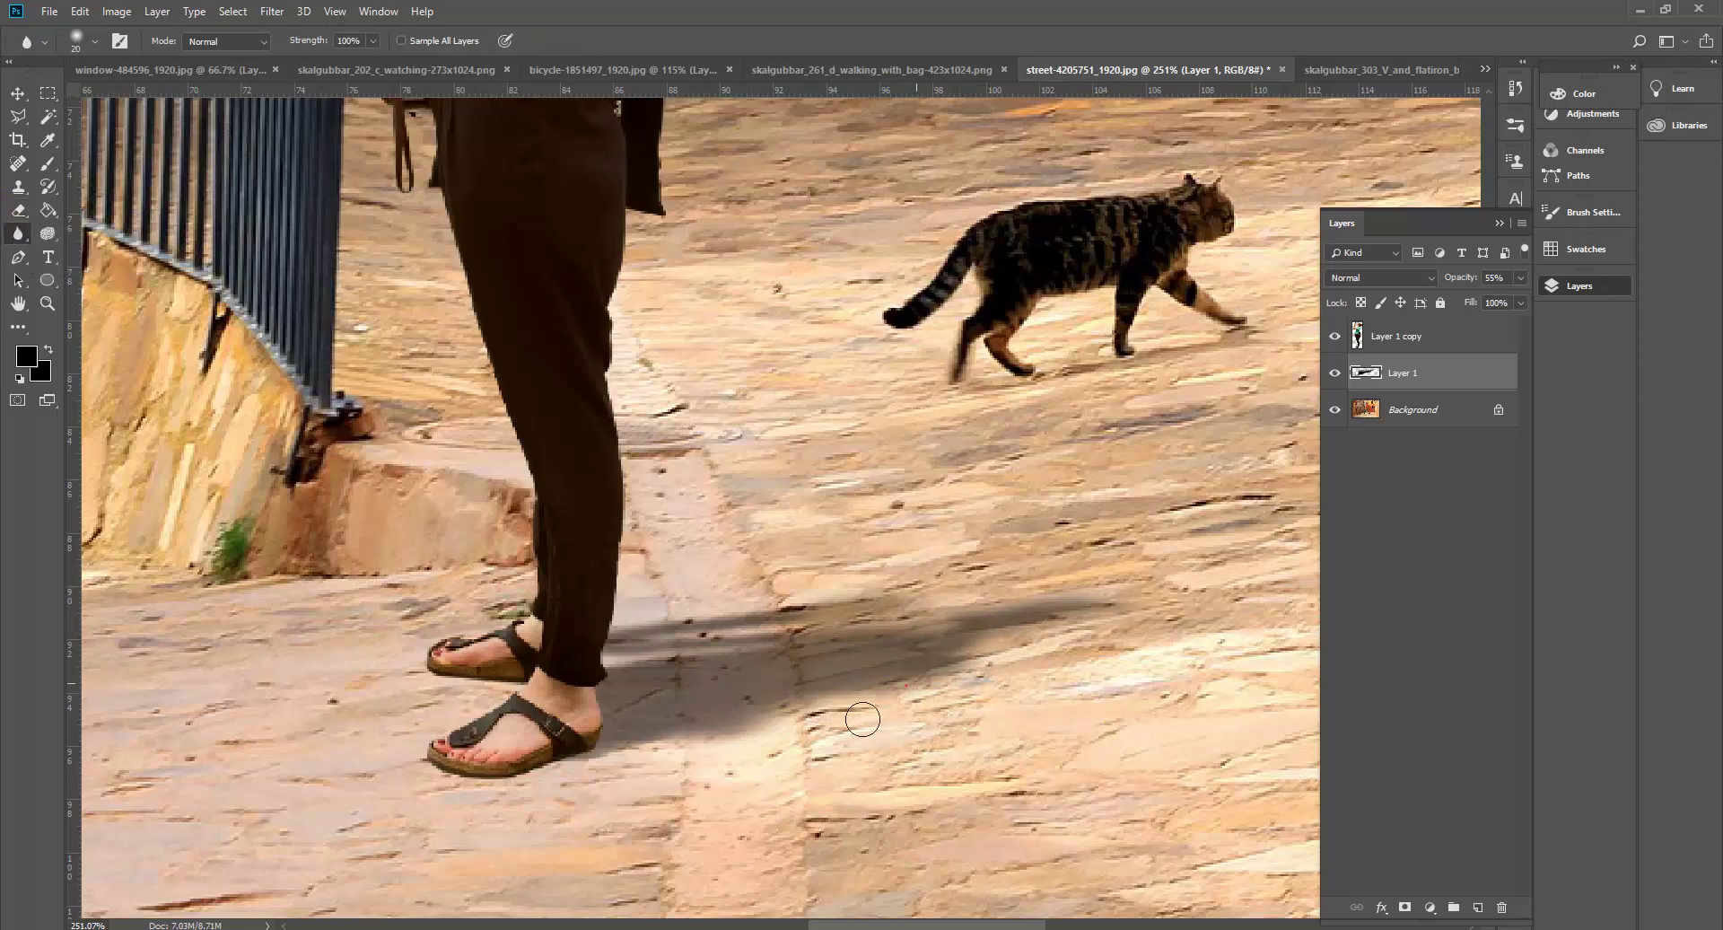
click(96, 42)
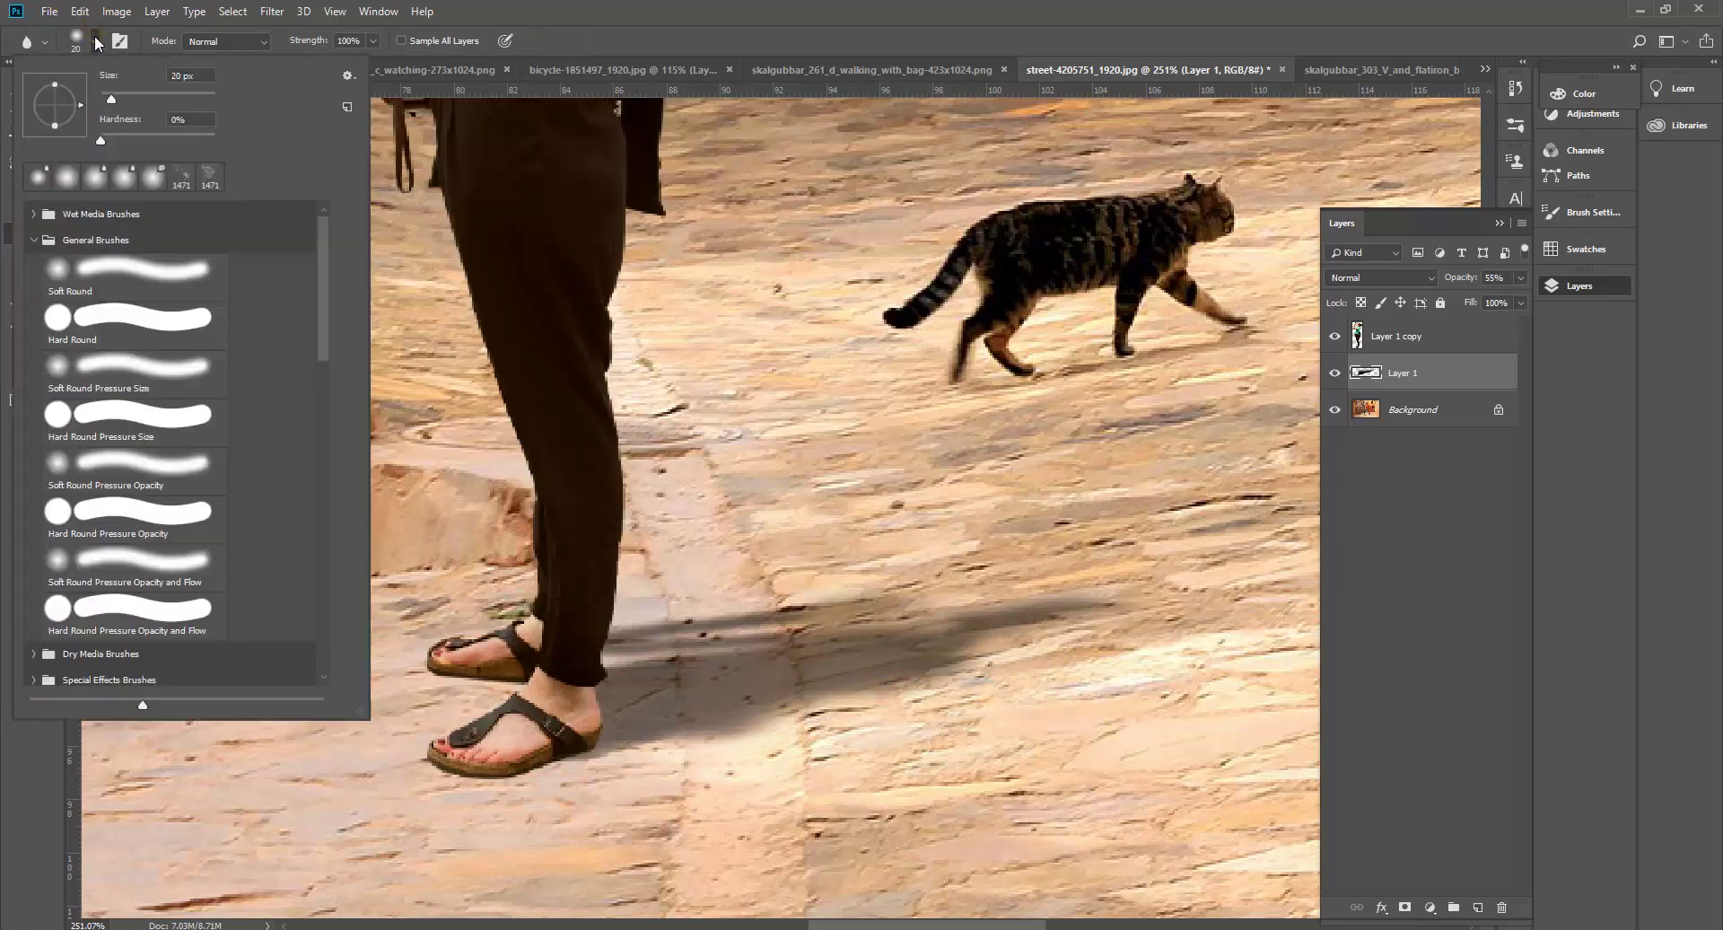
click(136, 97)
click(1040, 753)
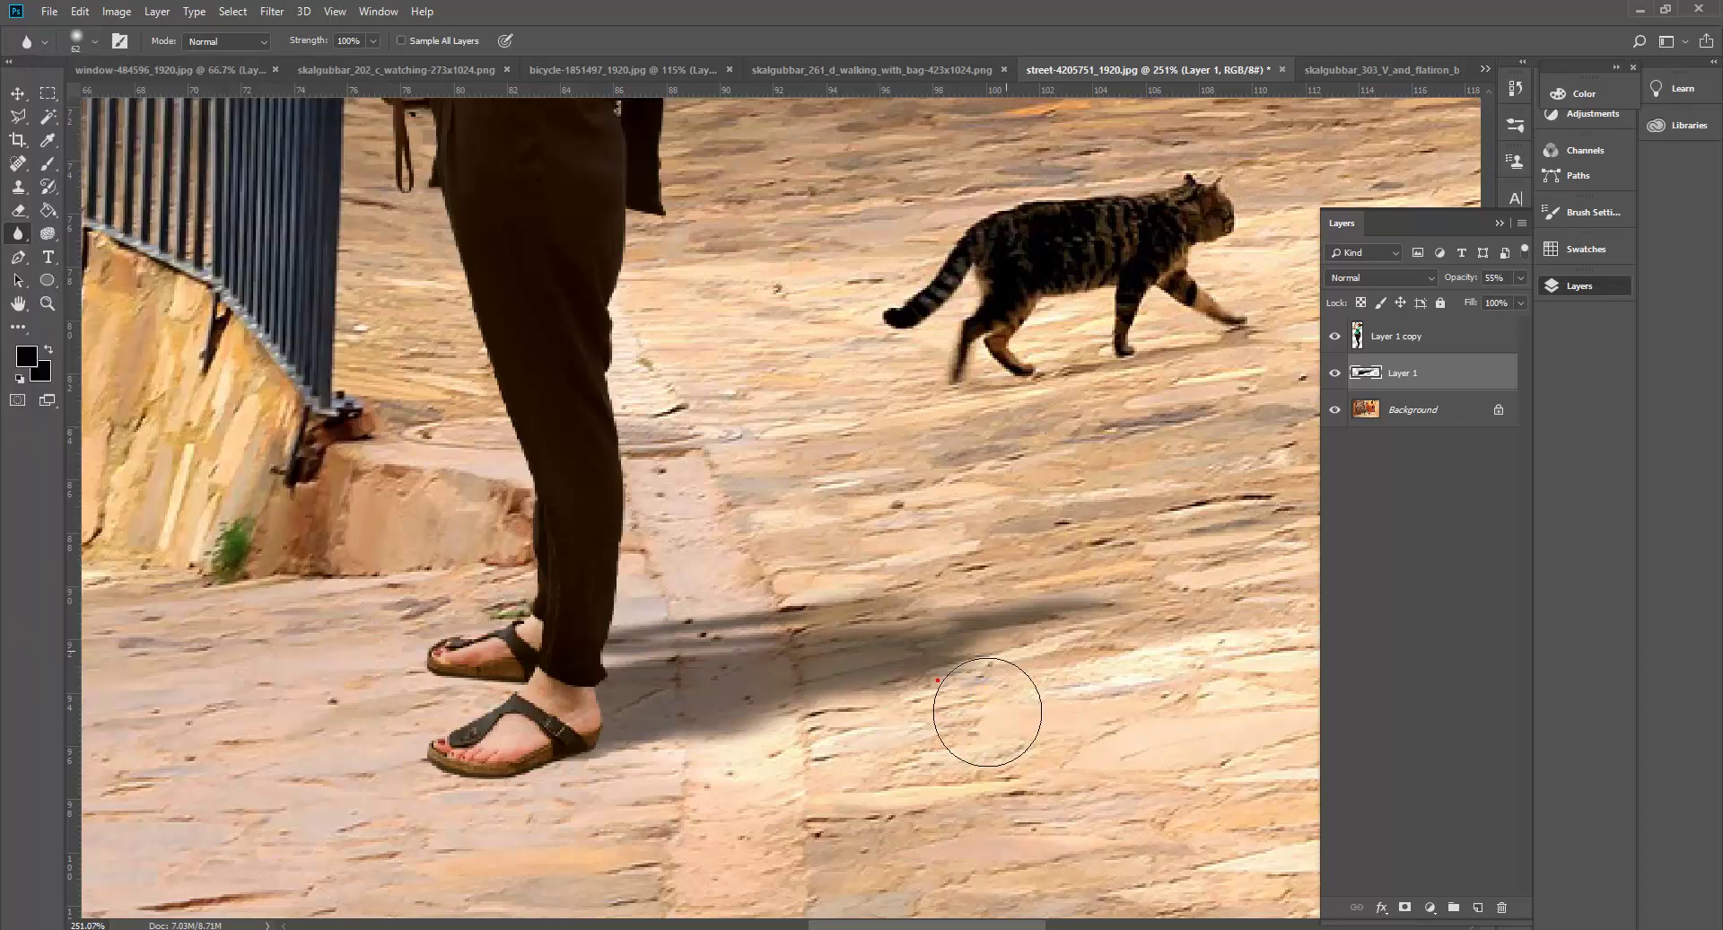
mouse_move(1009, 652)
mouse_down()
mouse_move(908, 645)
mouse_move(898, 671)
mouse_move(859, 676)
mouse_move(835, 787)
mouse_move(864, 842)
mouse_move(986, 734)
mouse_move(1077, 694)
mouse_move(1168, 719)
mouse_move(1176, 748)
mouse_move(1094, 705)
mouse_move(1103, 729)
mouse_move(1011, 707)
mouse_move(796, 530)
mouse_up()
Smudge the lower edge of the blurred shadow to blend it further into the paving stones.
right_click(17, 233)
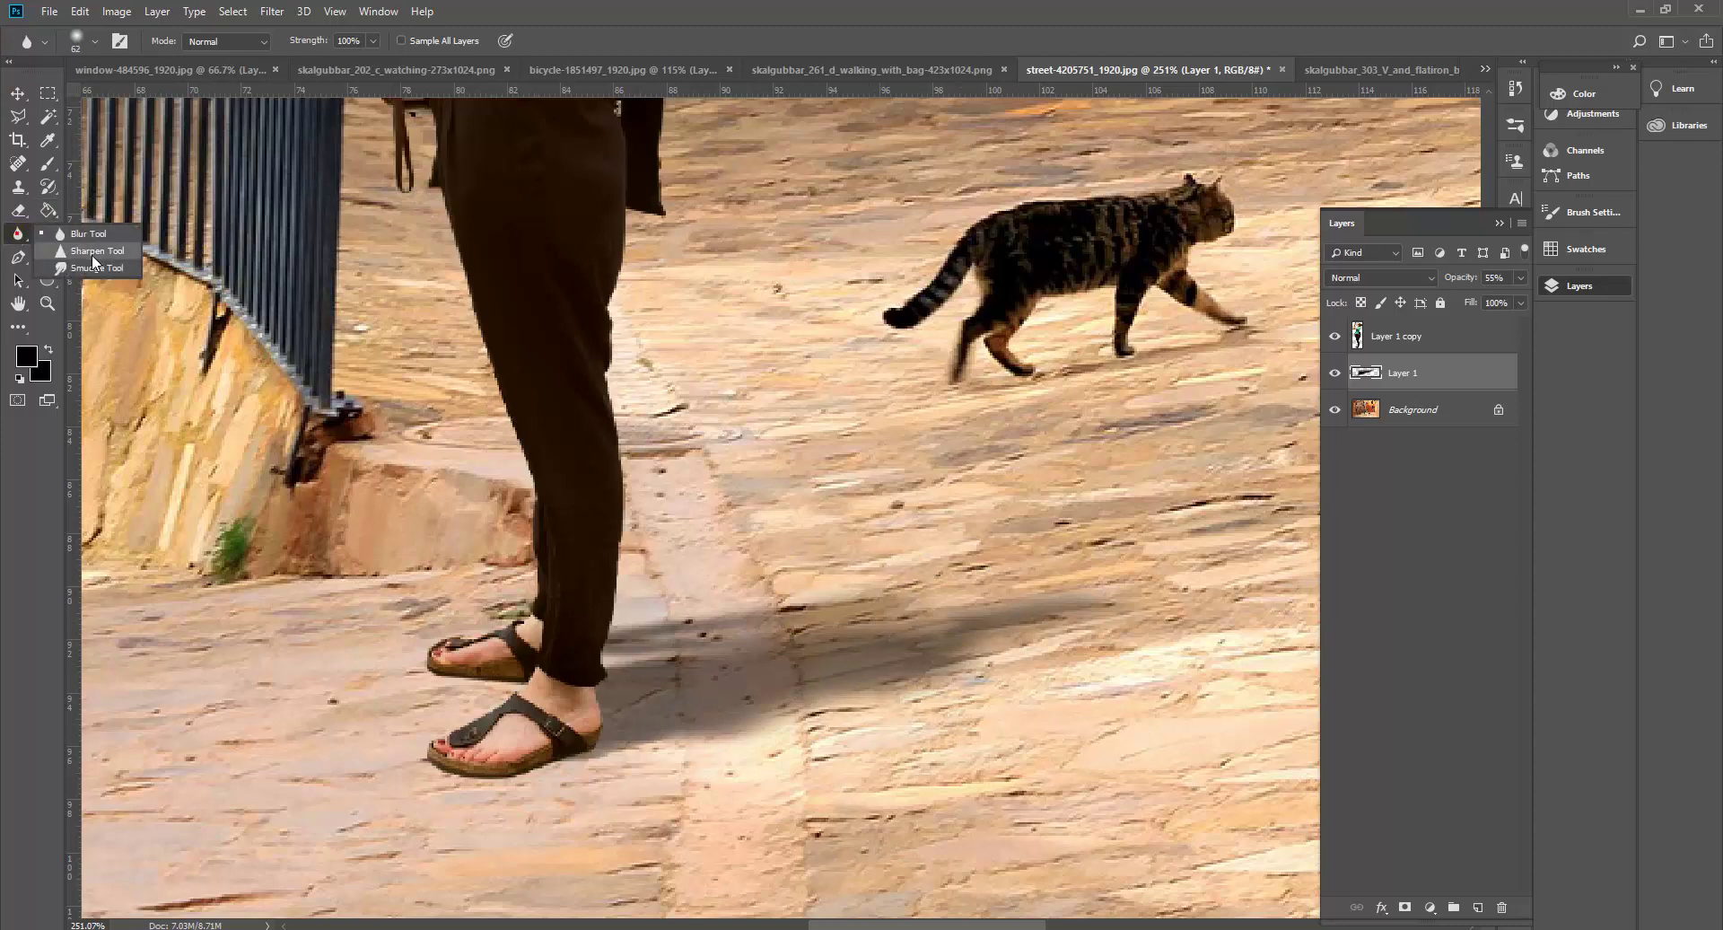
click(72, 269)
mouse_move(825, 698)
mouse_down()
mouse_move(853, 742)
mouse_move(968, 728)
mouse_move(770, 777)
mouse_up()
mouse_move(851, 796)
mouse_down()
mouse_move(843, 762)
mouse_move(1042, 735)
mouse_move(1070, 677)
mouse_move(924, 709)
mouse_move(1012, 703)
mouse_move(1027, 742)
mouse_move(945, 760)
mouse_move(969, 750)
mouse_move(892, 741)
mouse_up()
scroll(862, 744, down, 3)
scroll(838, 749, down, 10)
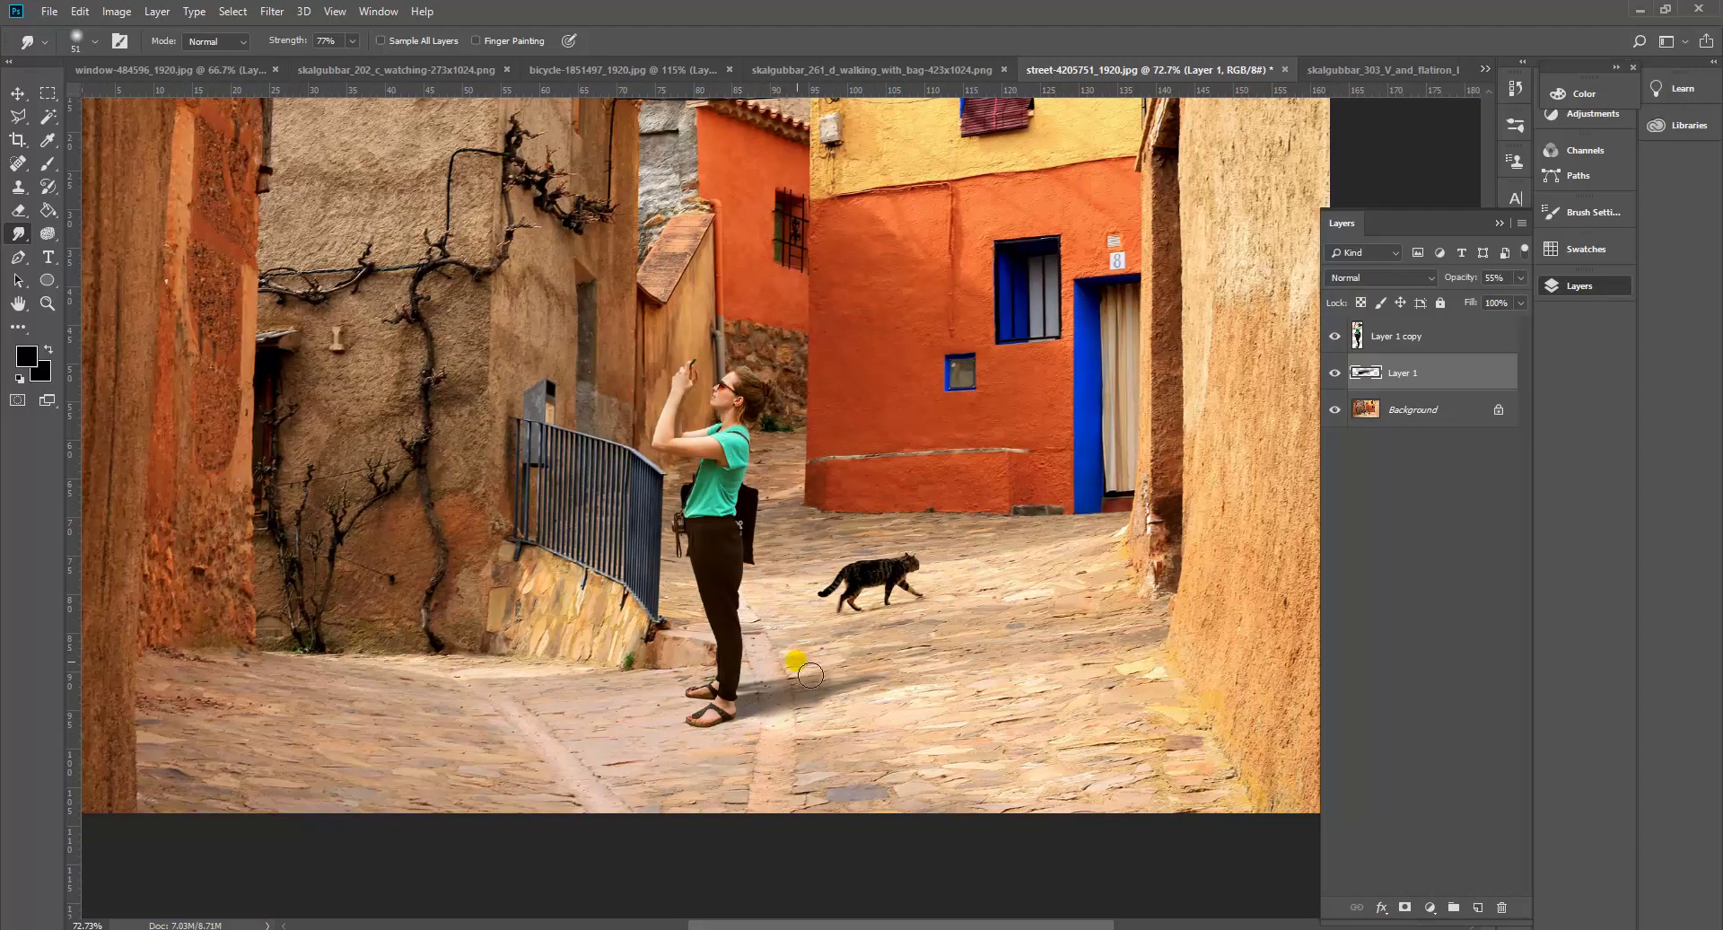
Darken the woman's hair and back edge on the Layer 1 copy layer with a 50 px Burn tool, range Shadows, exposure 77%.
scroll(797, 651, up, 3)
scroll(716, 349, up, 1)
scroll(716, 348, up, 1)
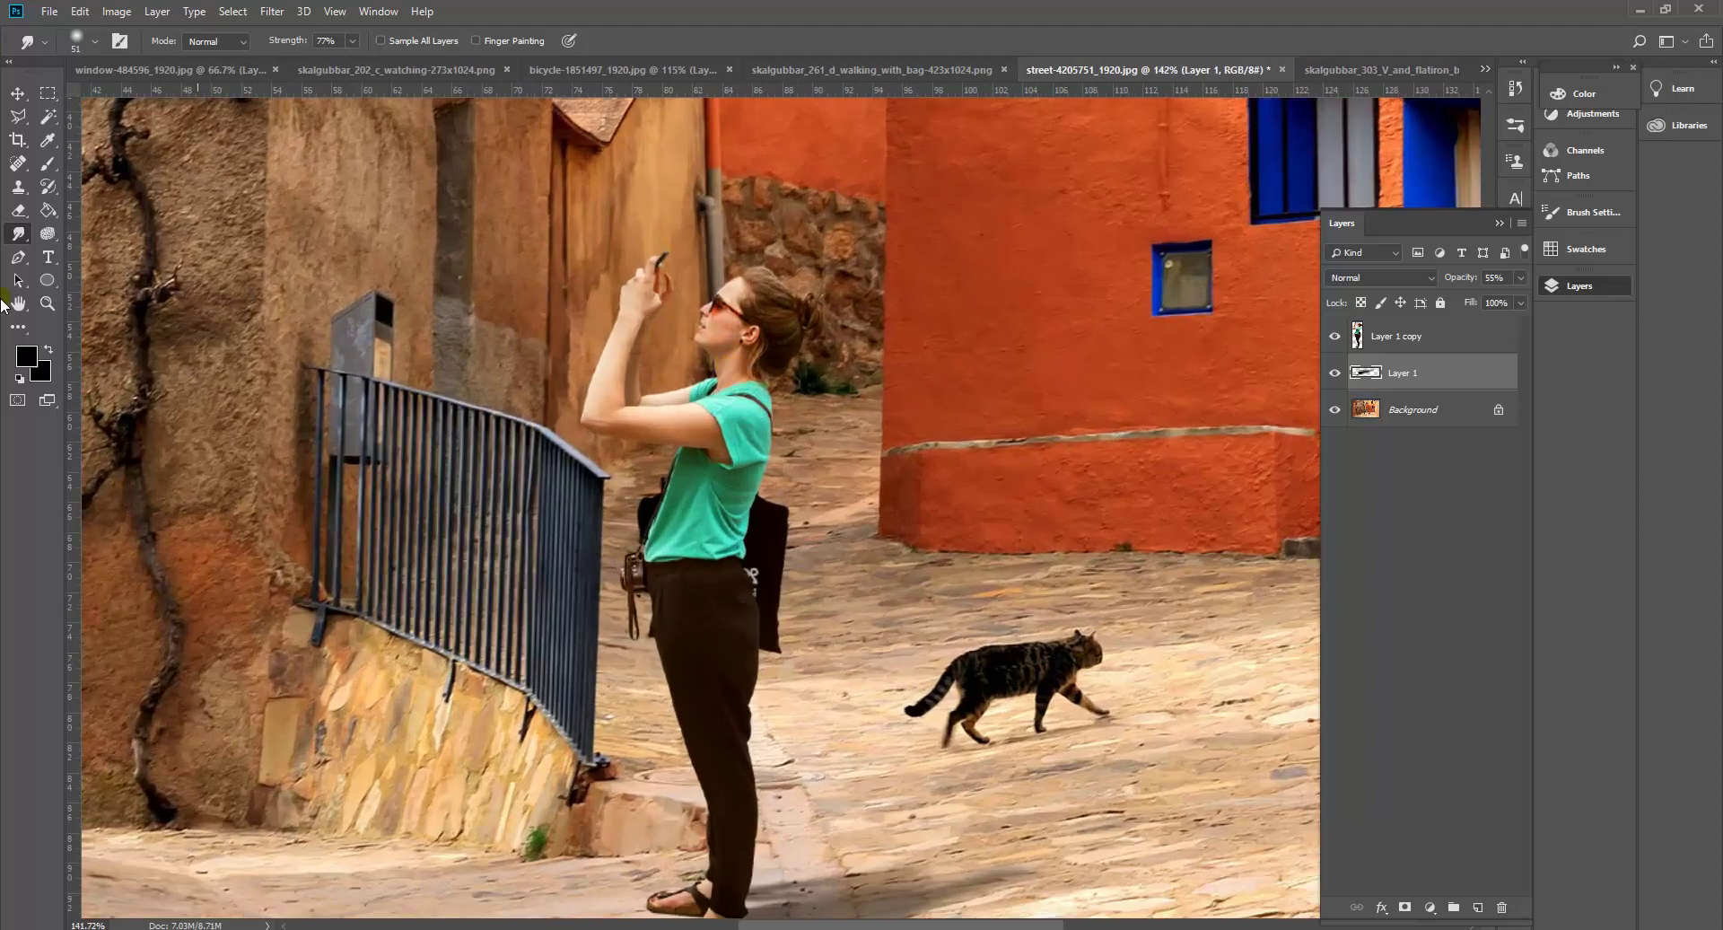
click(48, 233)
click(111, 255)
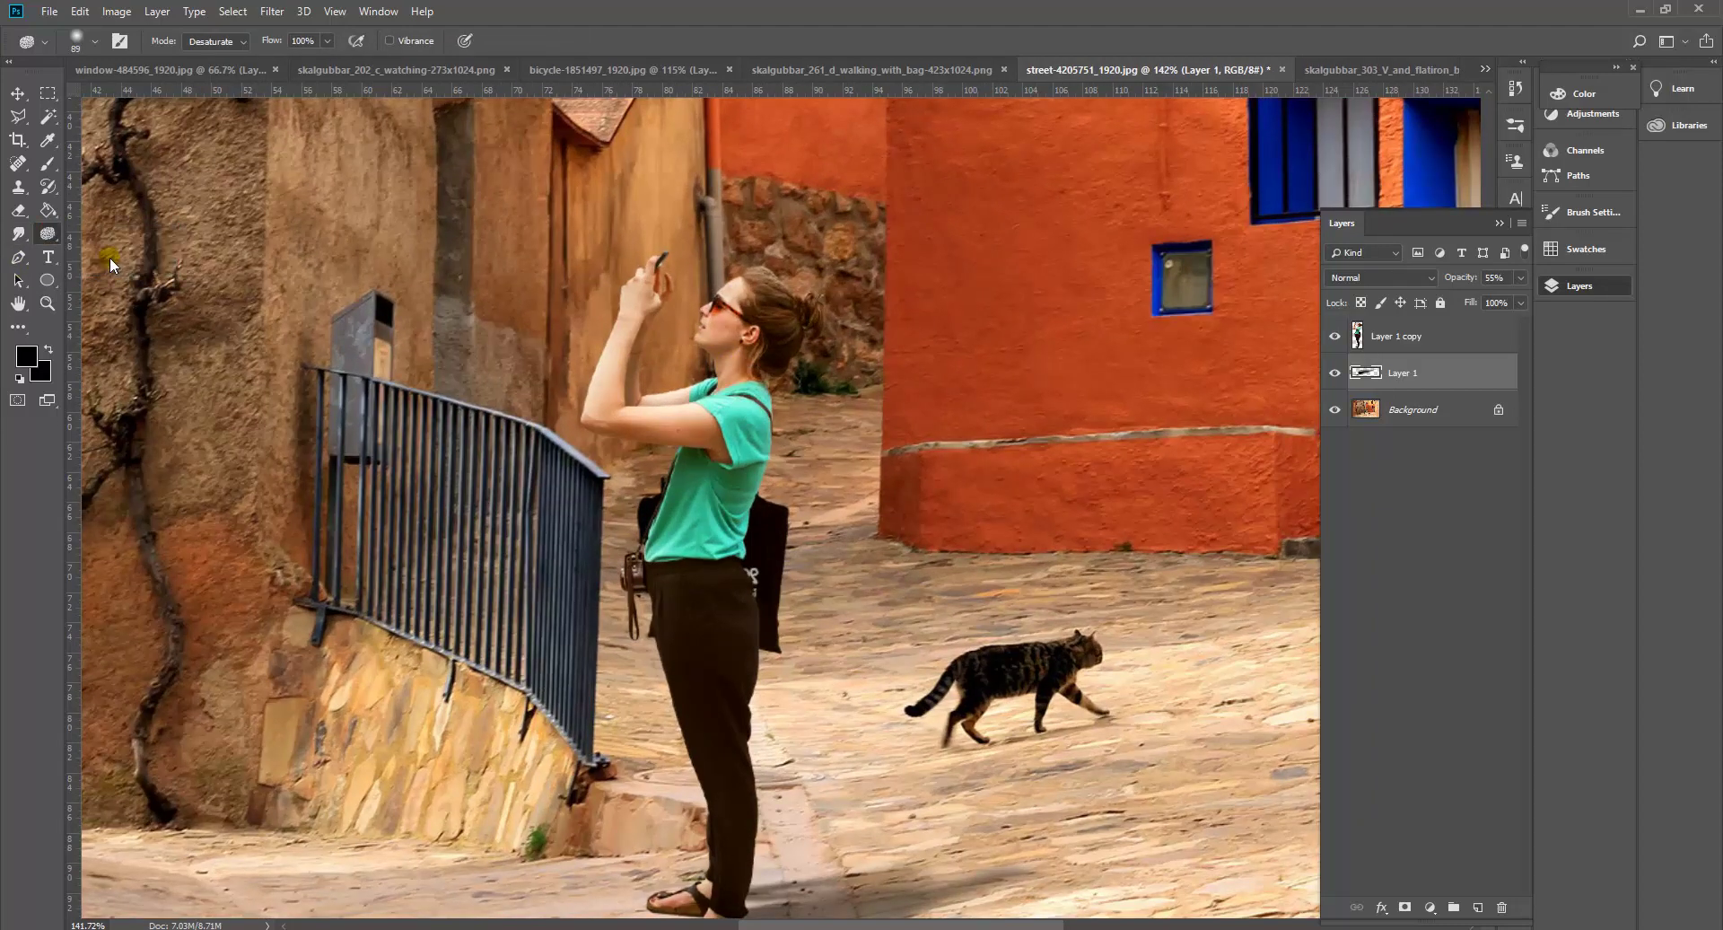
click(96, 42)
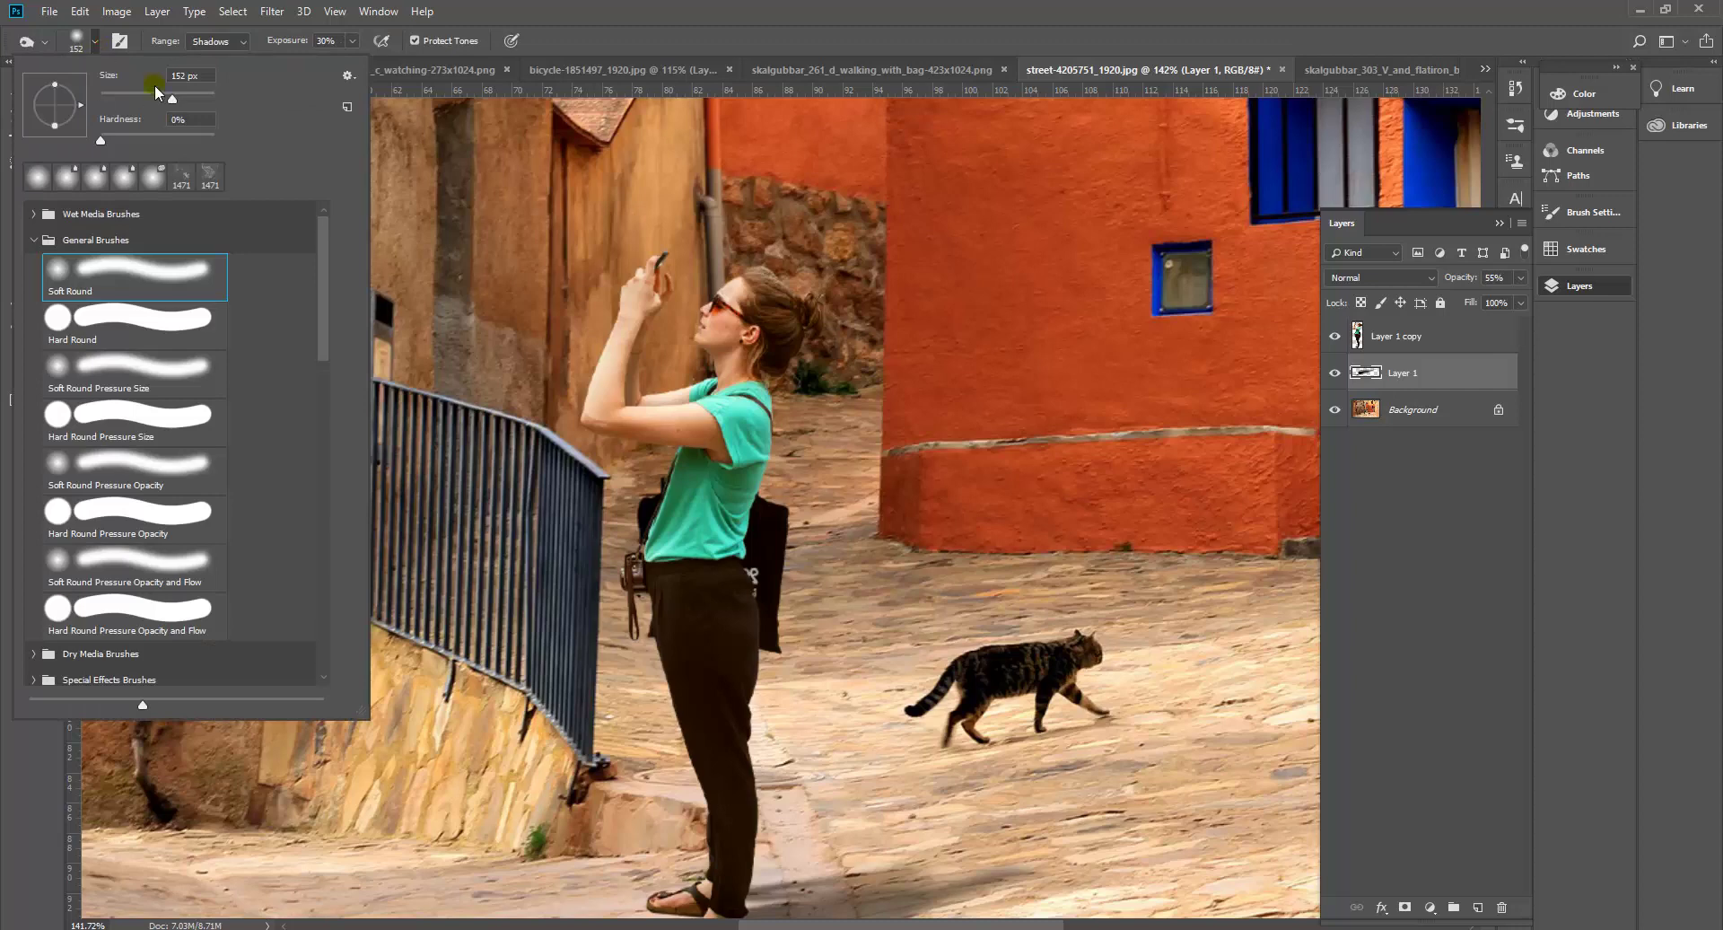
drag(155, 90, 128, 96)
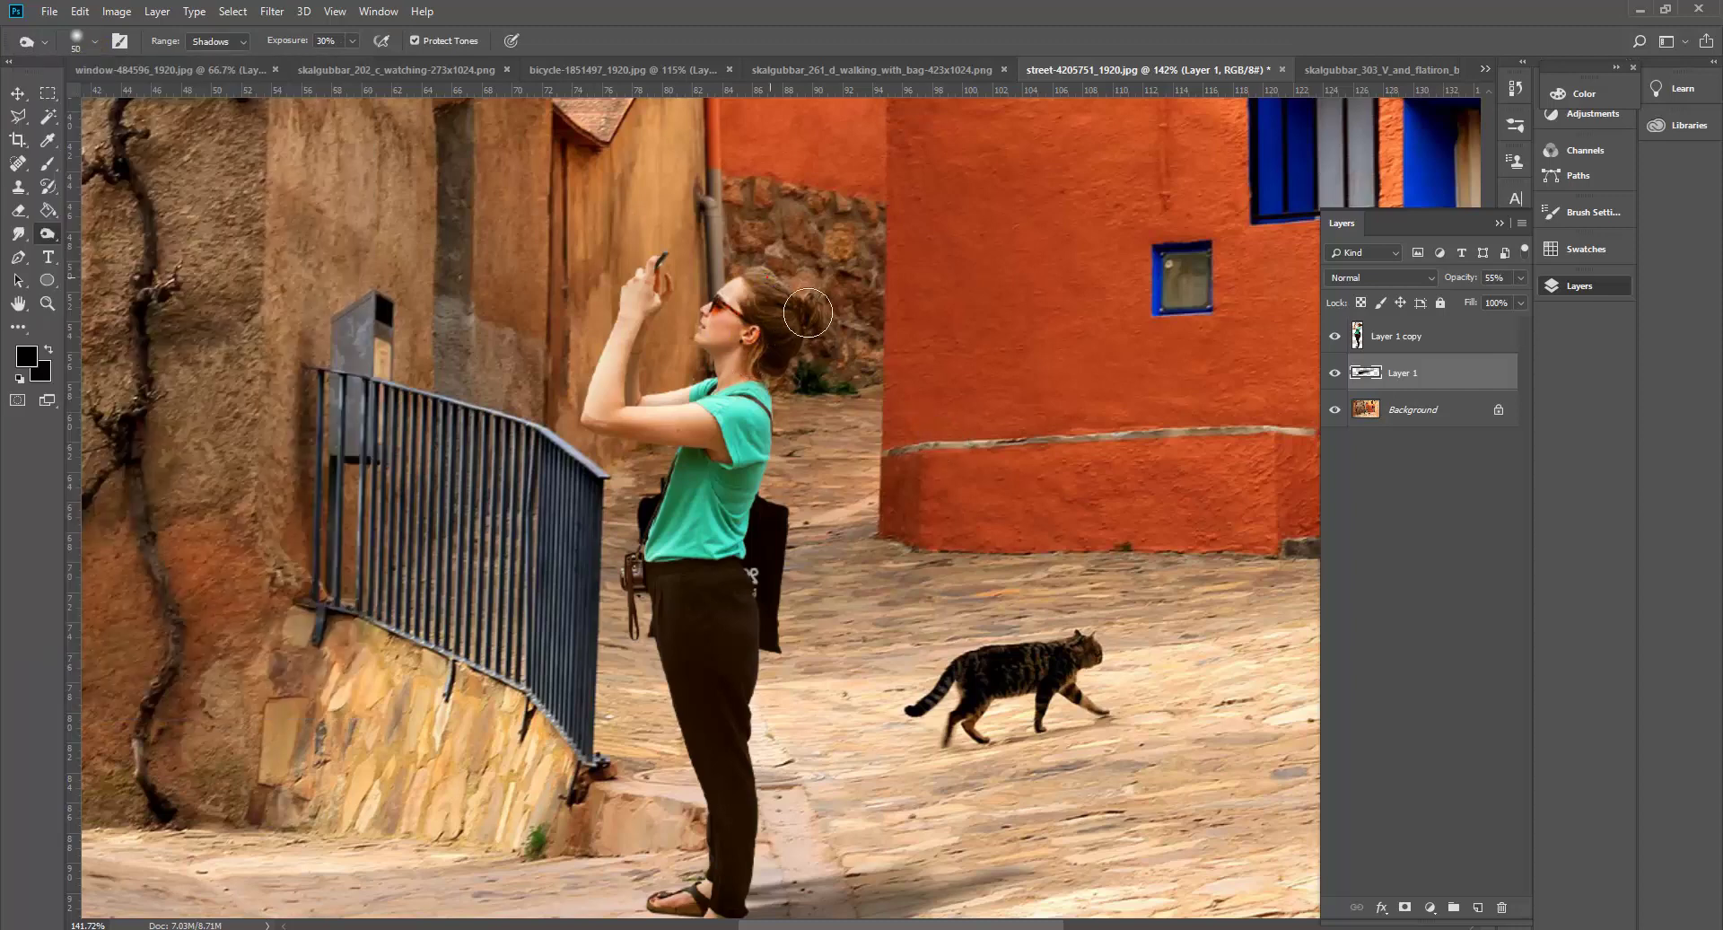
click(799, 315)
click(356, 42)
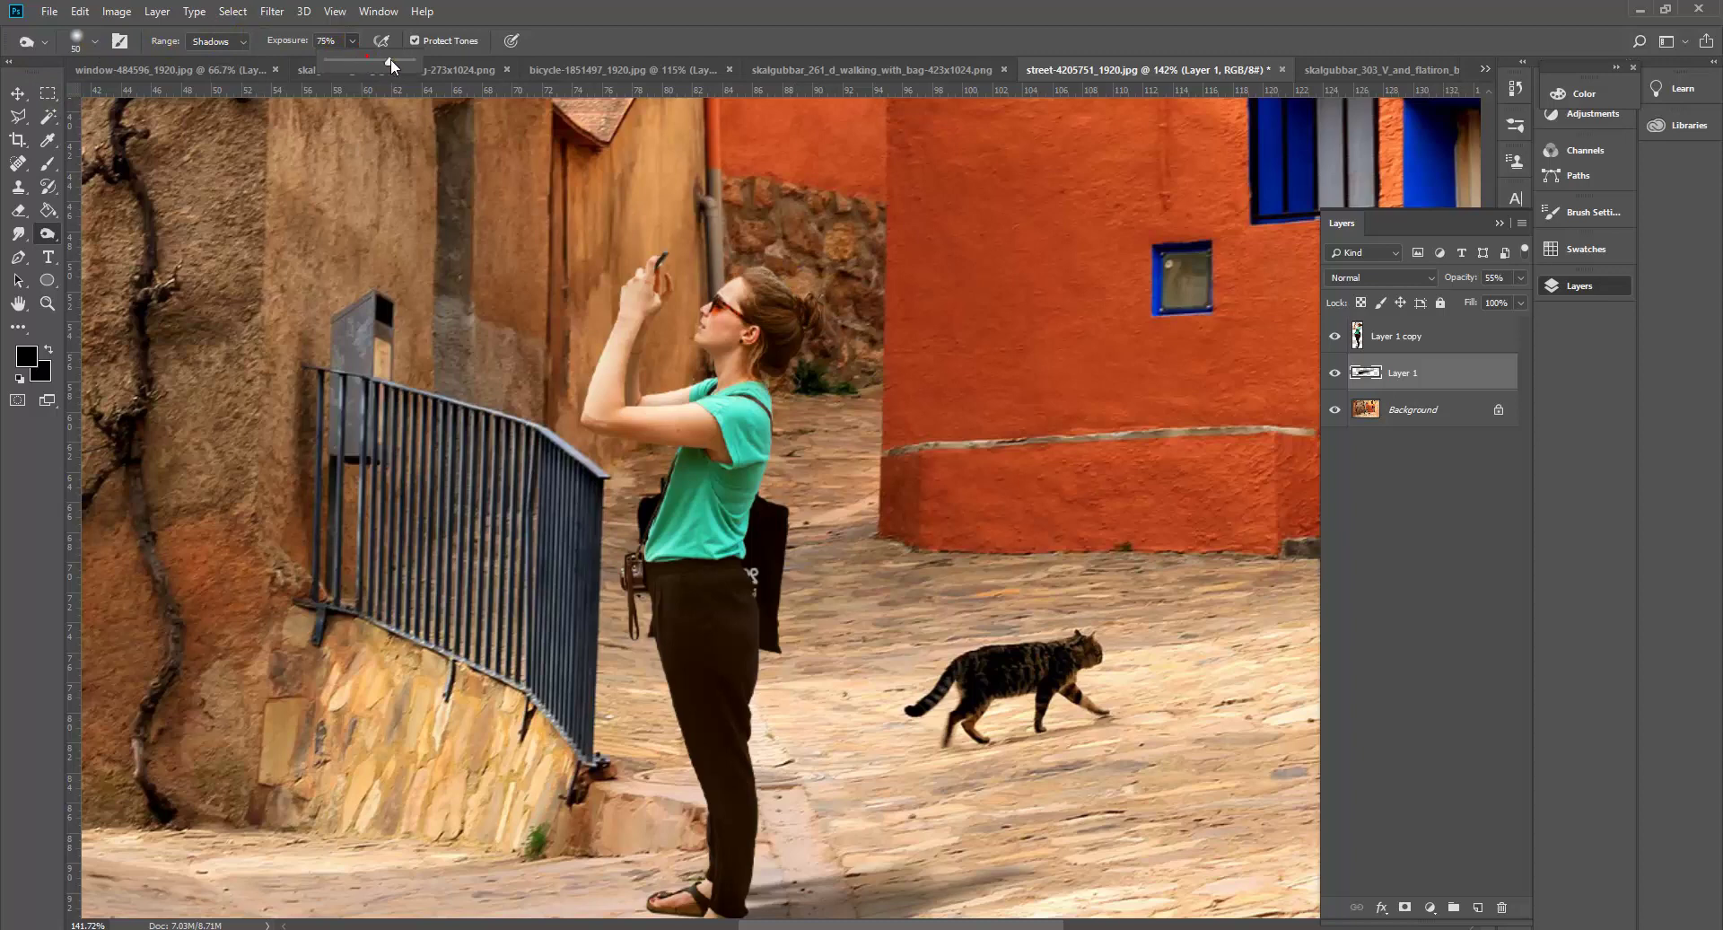
drag(392, 65, 395, 64)
click(1517, 335)
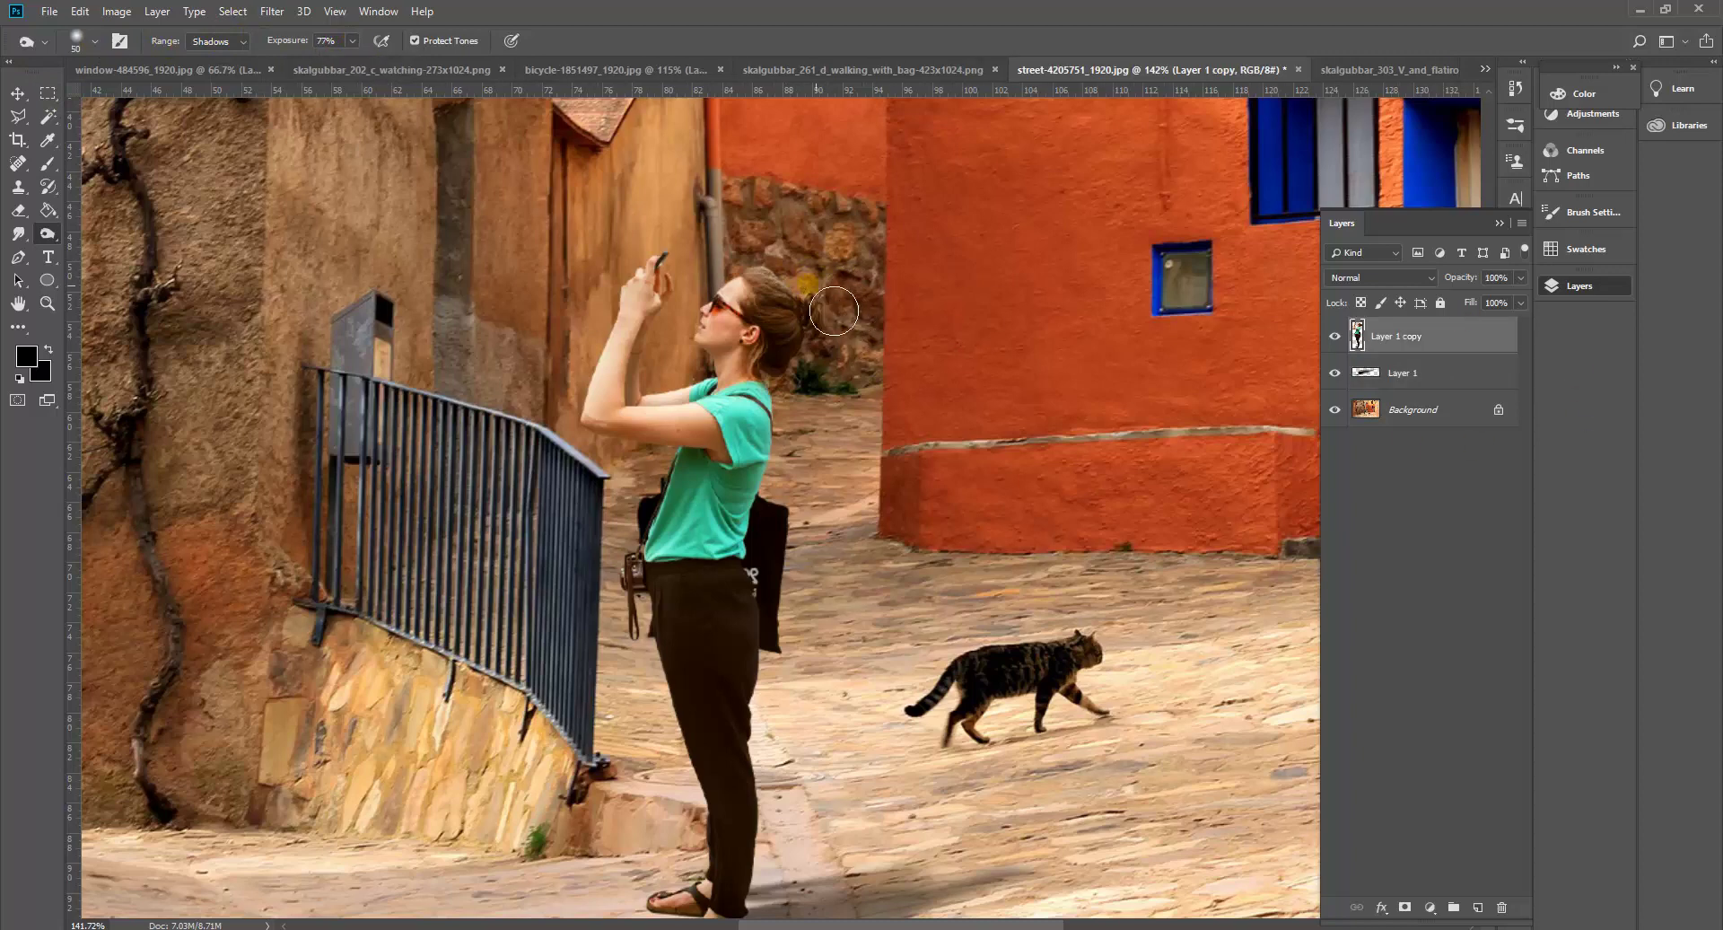
mouse_move(834, 312)
mouse_down()
mouse_move(821, 301)
mouse_move(830, 359)
mouse_move(768, 556)
mouse_move(776, 718)
mouse_move(803, 700)
mouse_move(807, 805)
mouse_up()
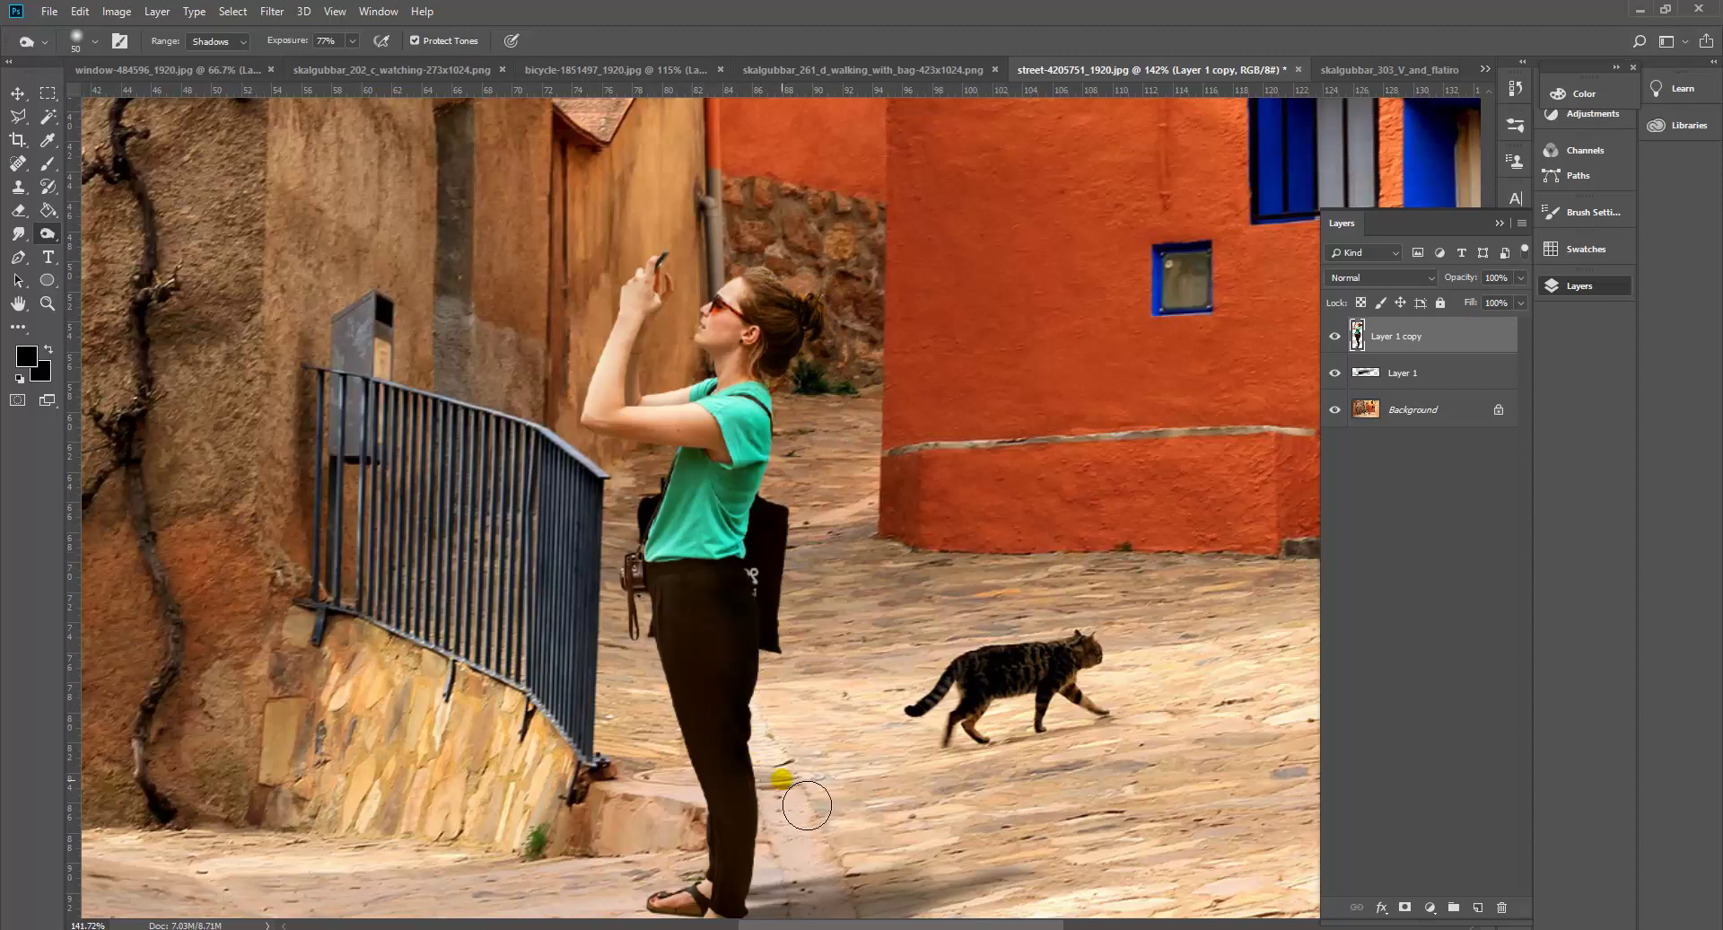
Lower the Burn exposure to 28% and darken the back of the woman's trousers and her heel.
click(352, 40)
drag(357, 60, 311, 60)
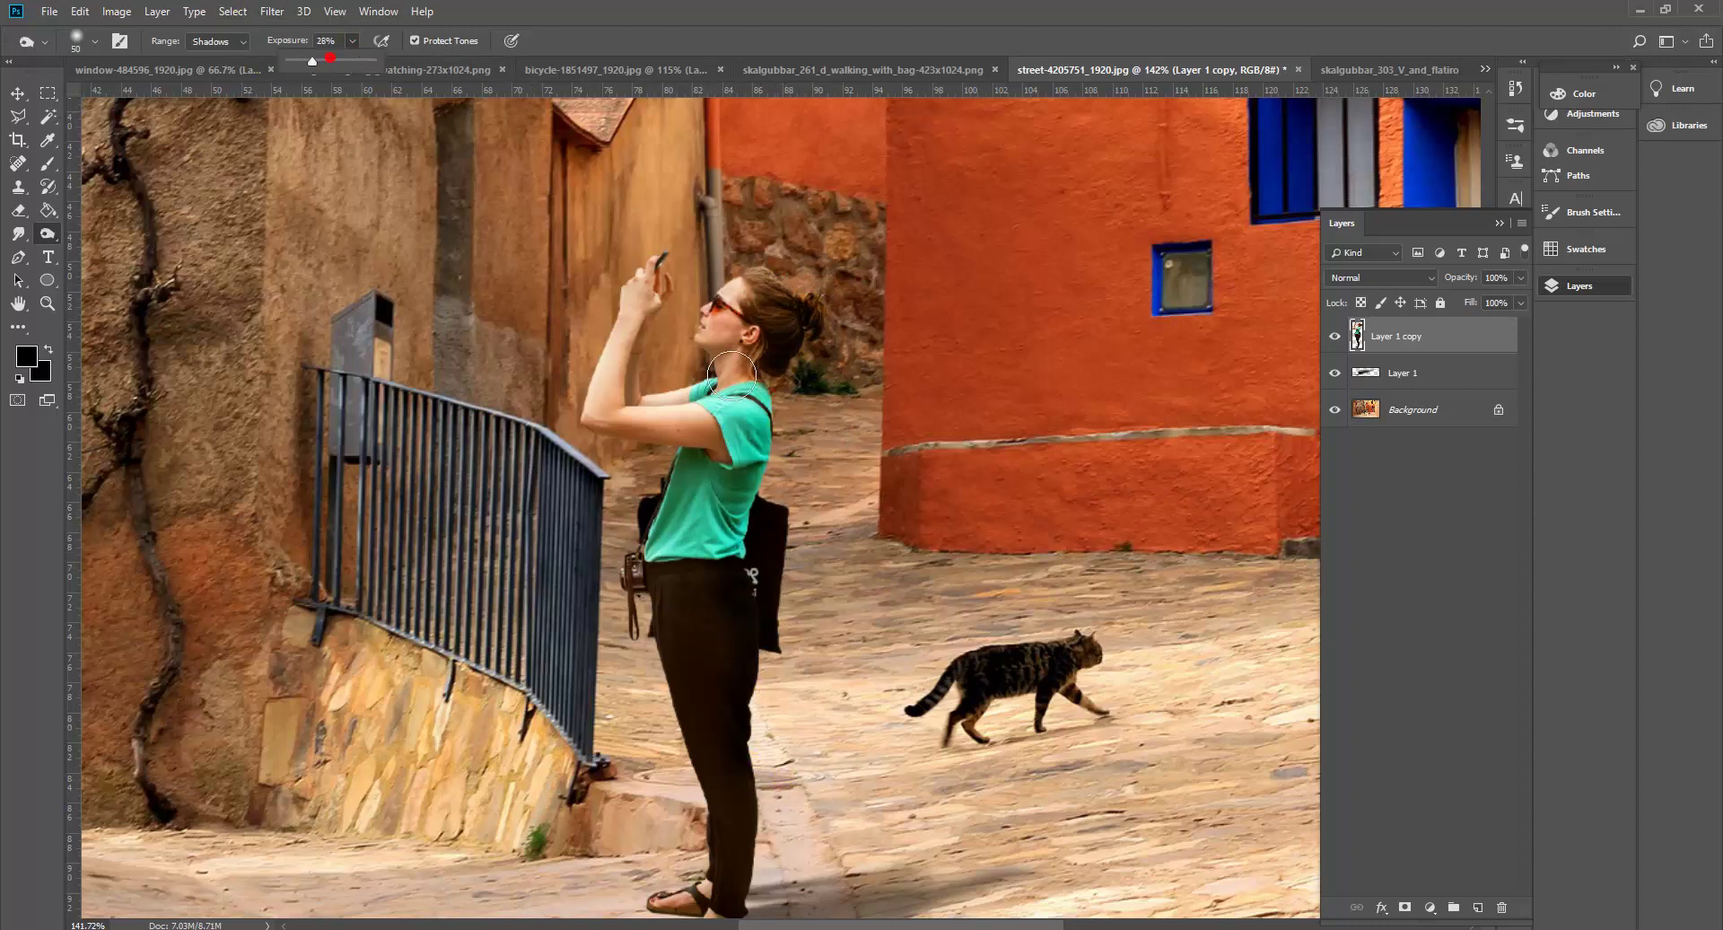
scroll(808, 754, down, 2)
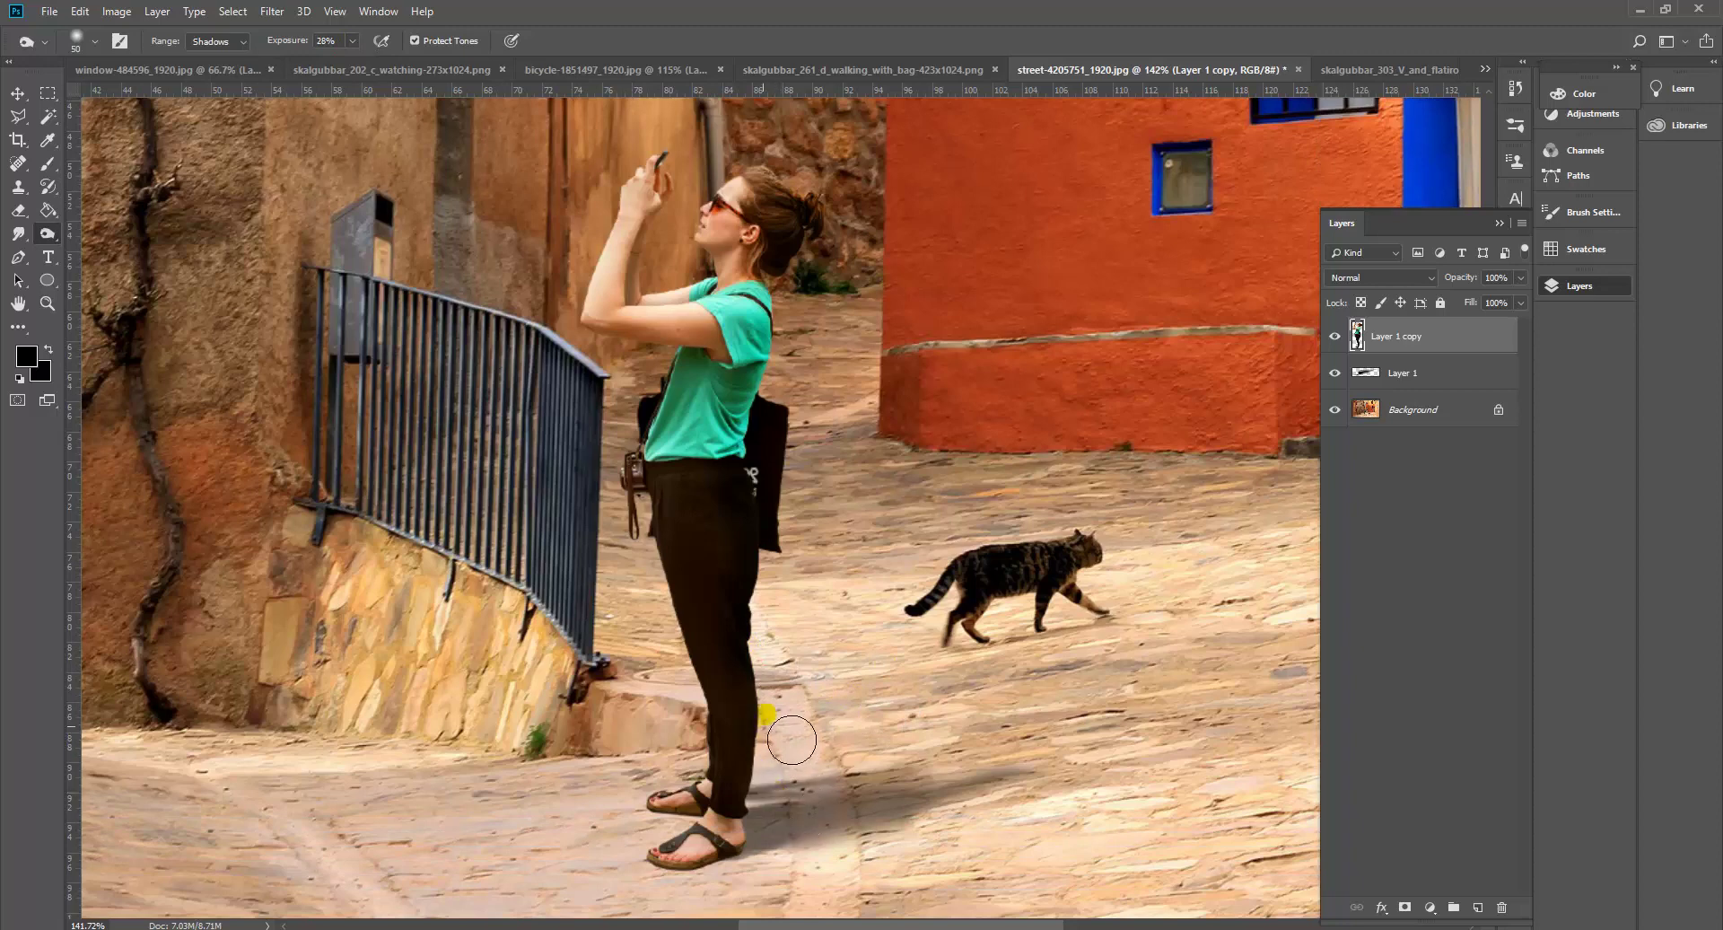
mouse_move(791, 740)
mouse_down()
mouse_move(763, 856)
mouse_move(779, 822)
mouse_move(731, 709)
mouse_move(725, 623)
mouse_move(761, 596)
mouse_up()
mouse_move(746, 829)
mouse_down()
mouse_move(740, 876)
mouse_move(783, 864)
mouse_move(735, 857)
mouse_up()
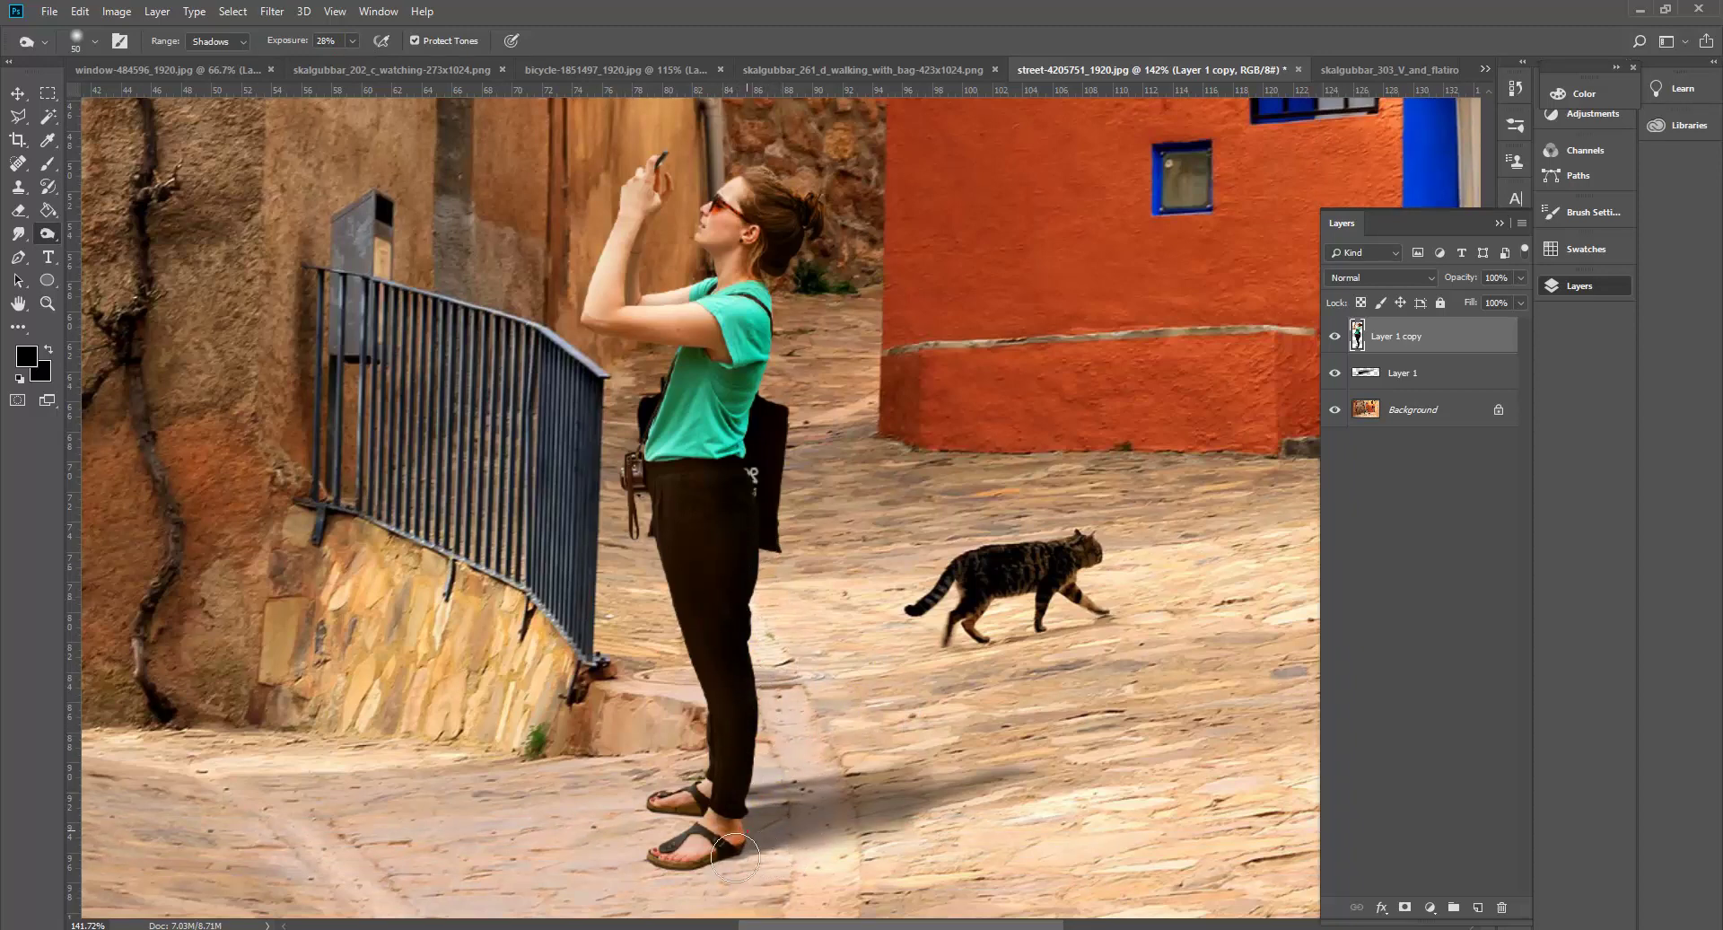
Review the woman and her shadow against the whole orange street, and switch to the window-484596_1920 brick wall document.
scroll(757, 742, down, 3)
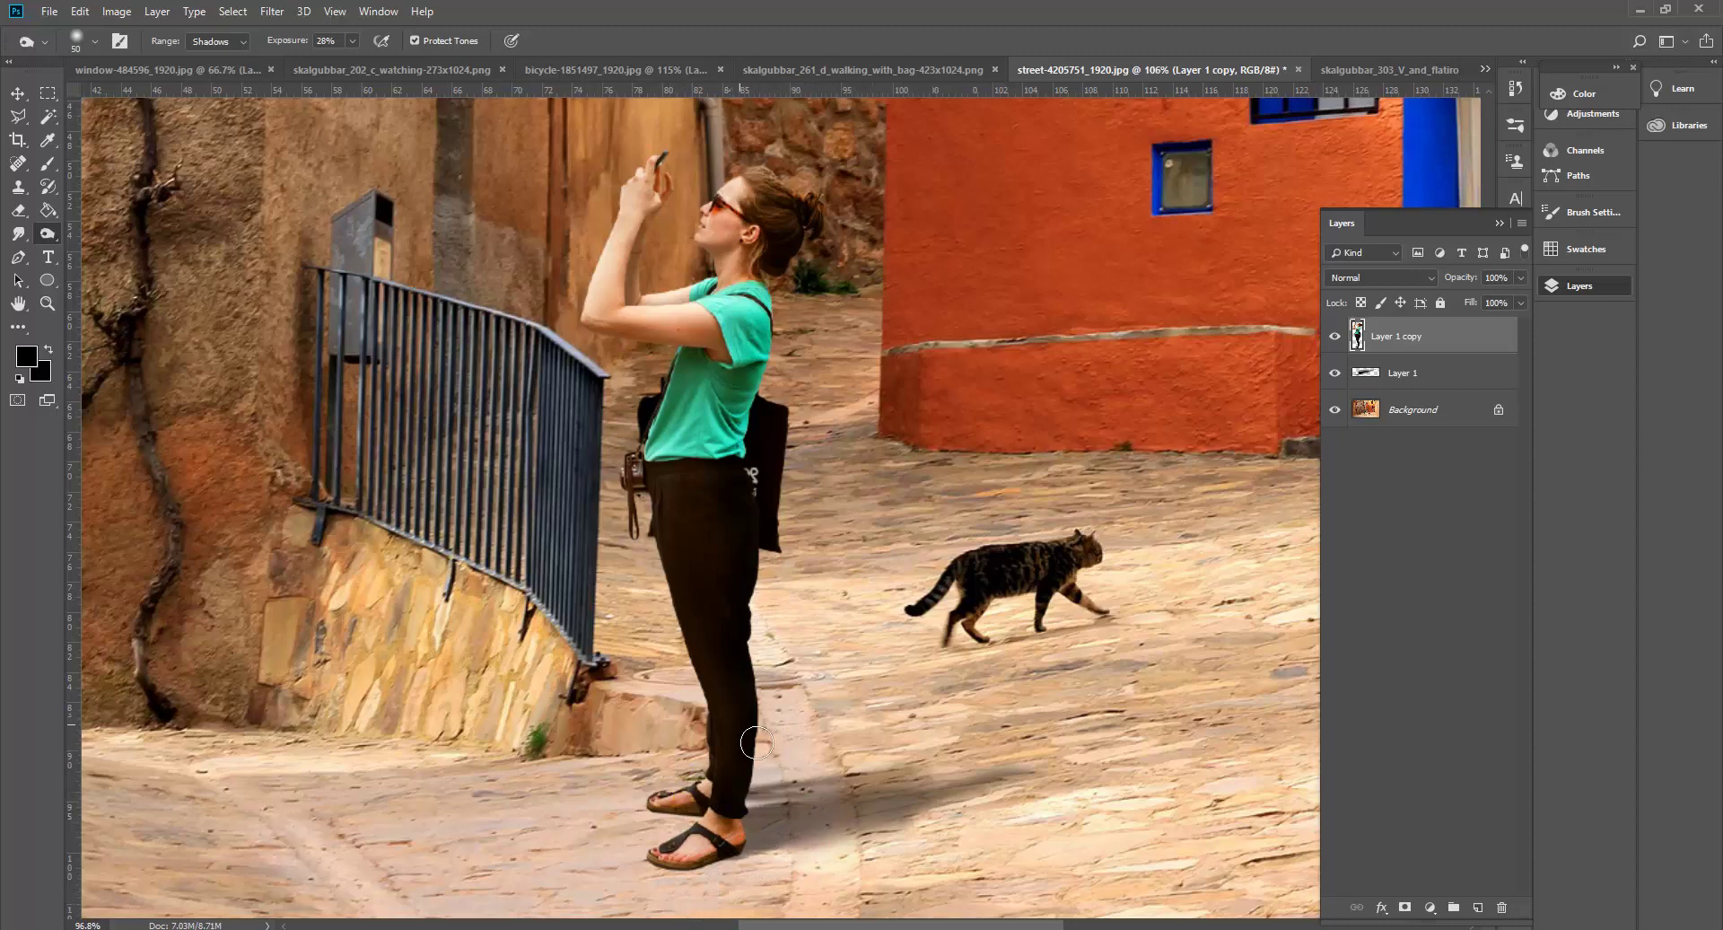
scroll(756, 743, down, 2)
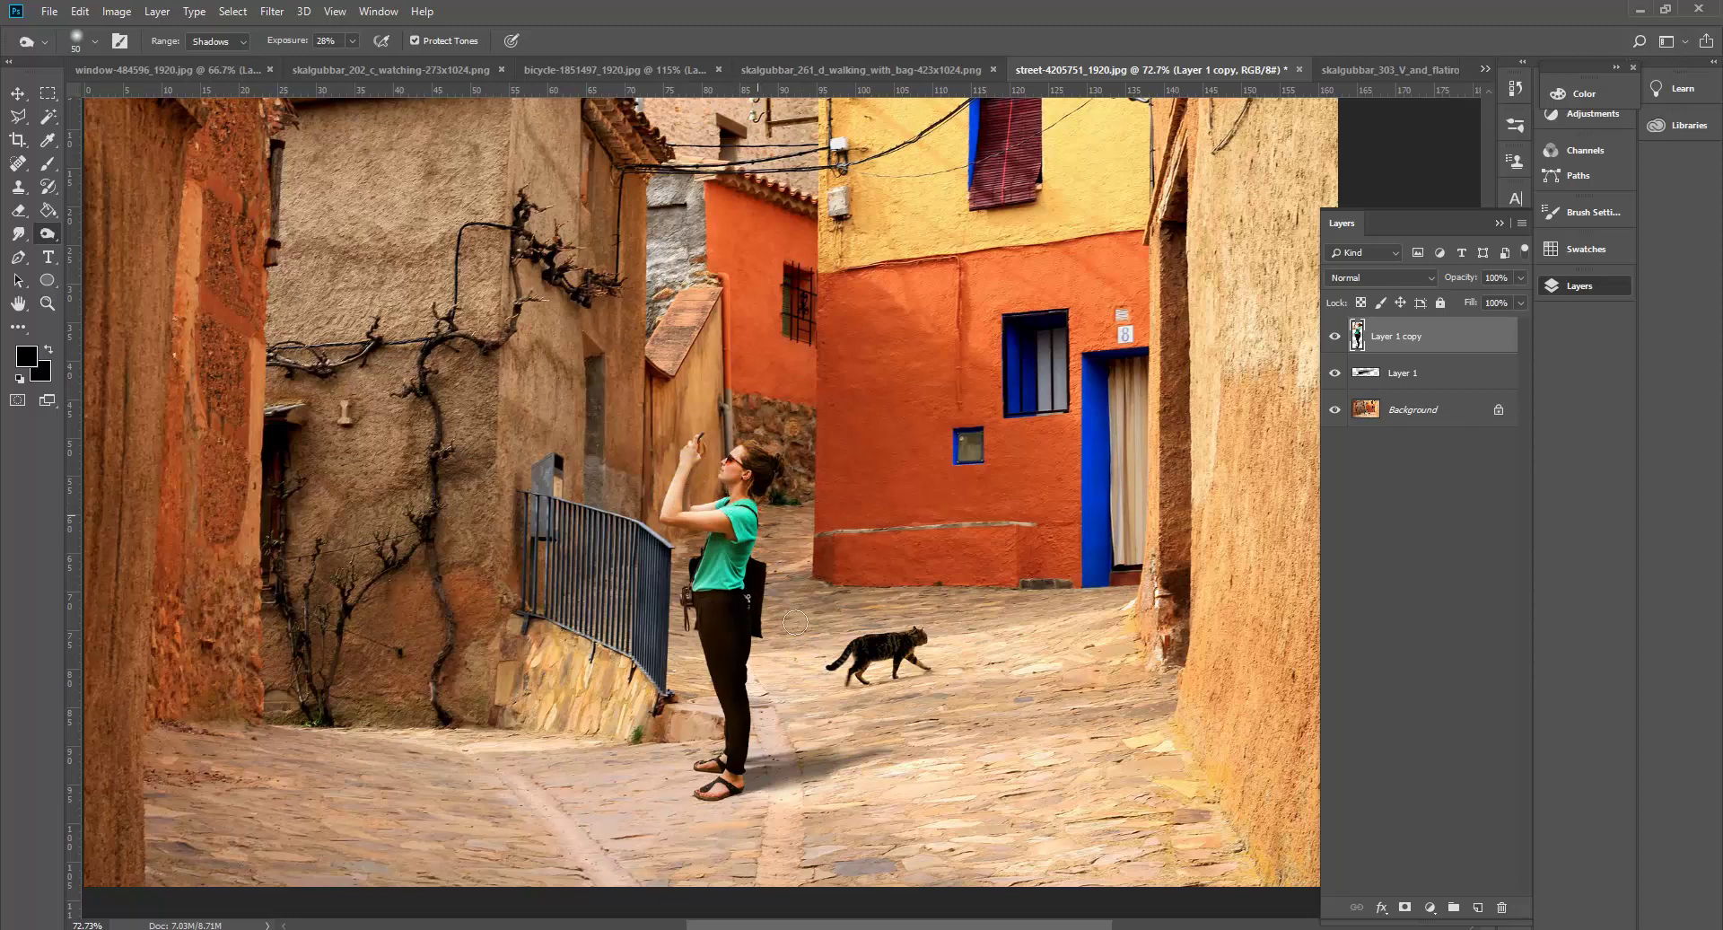
drag(812, 639, 826, 653)
scroll(992, 410, up, 3)
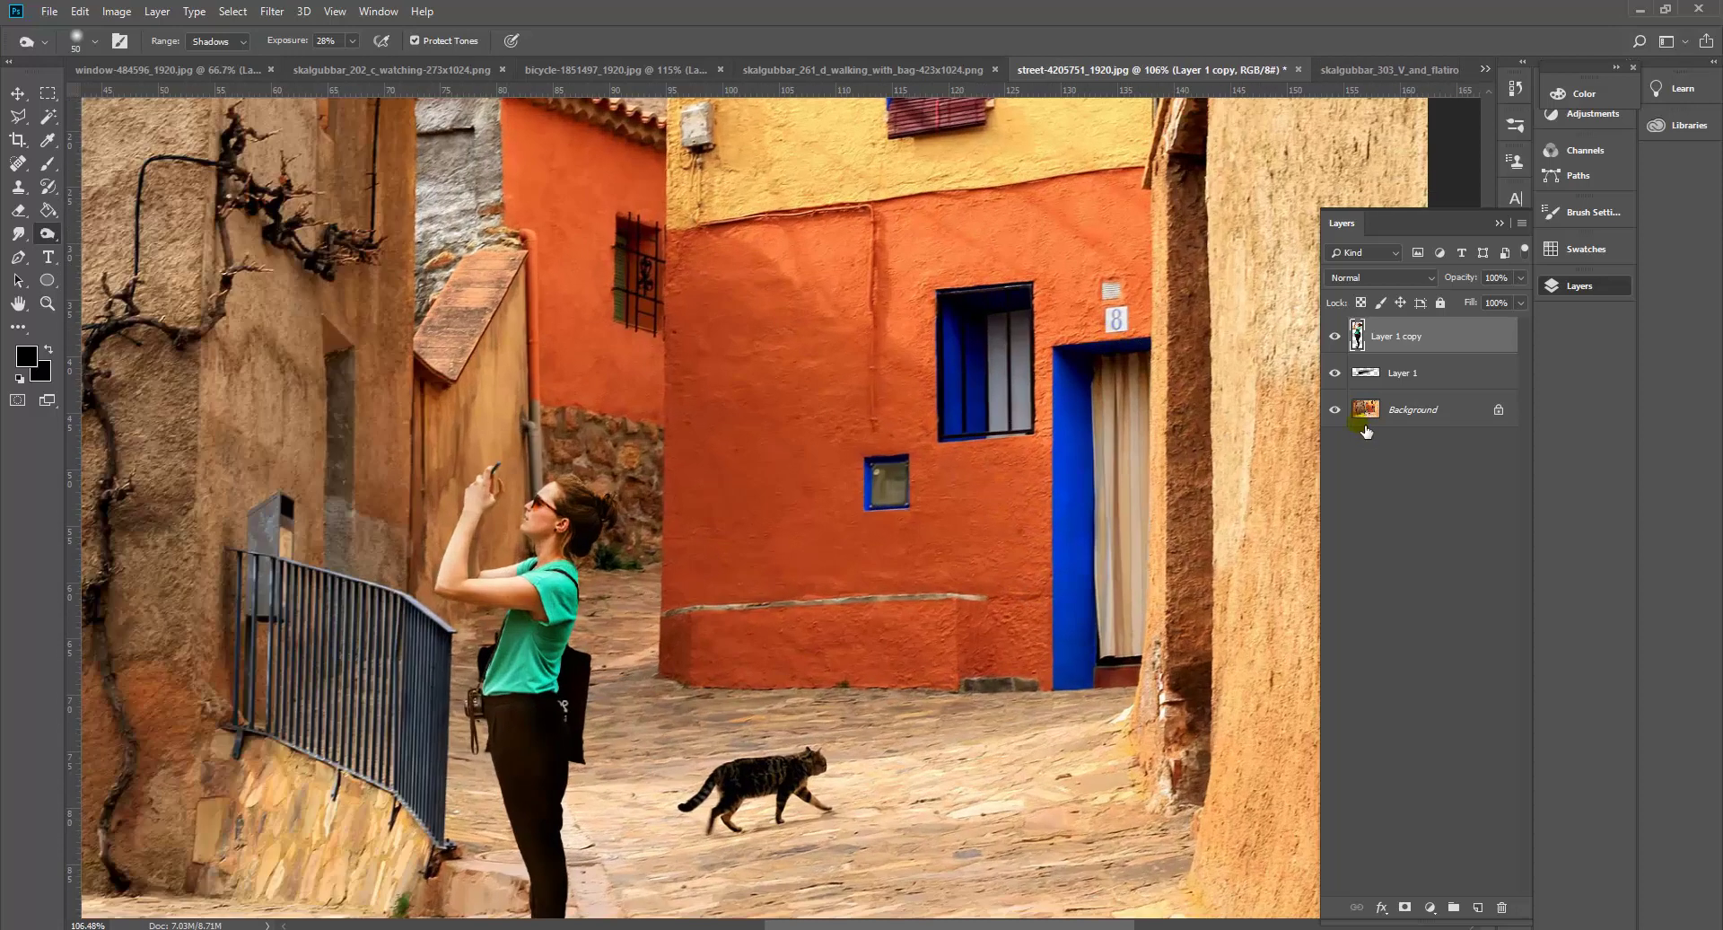
click(998, 382)
scroll(1019, 401, up, 2)
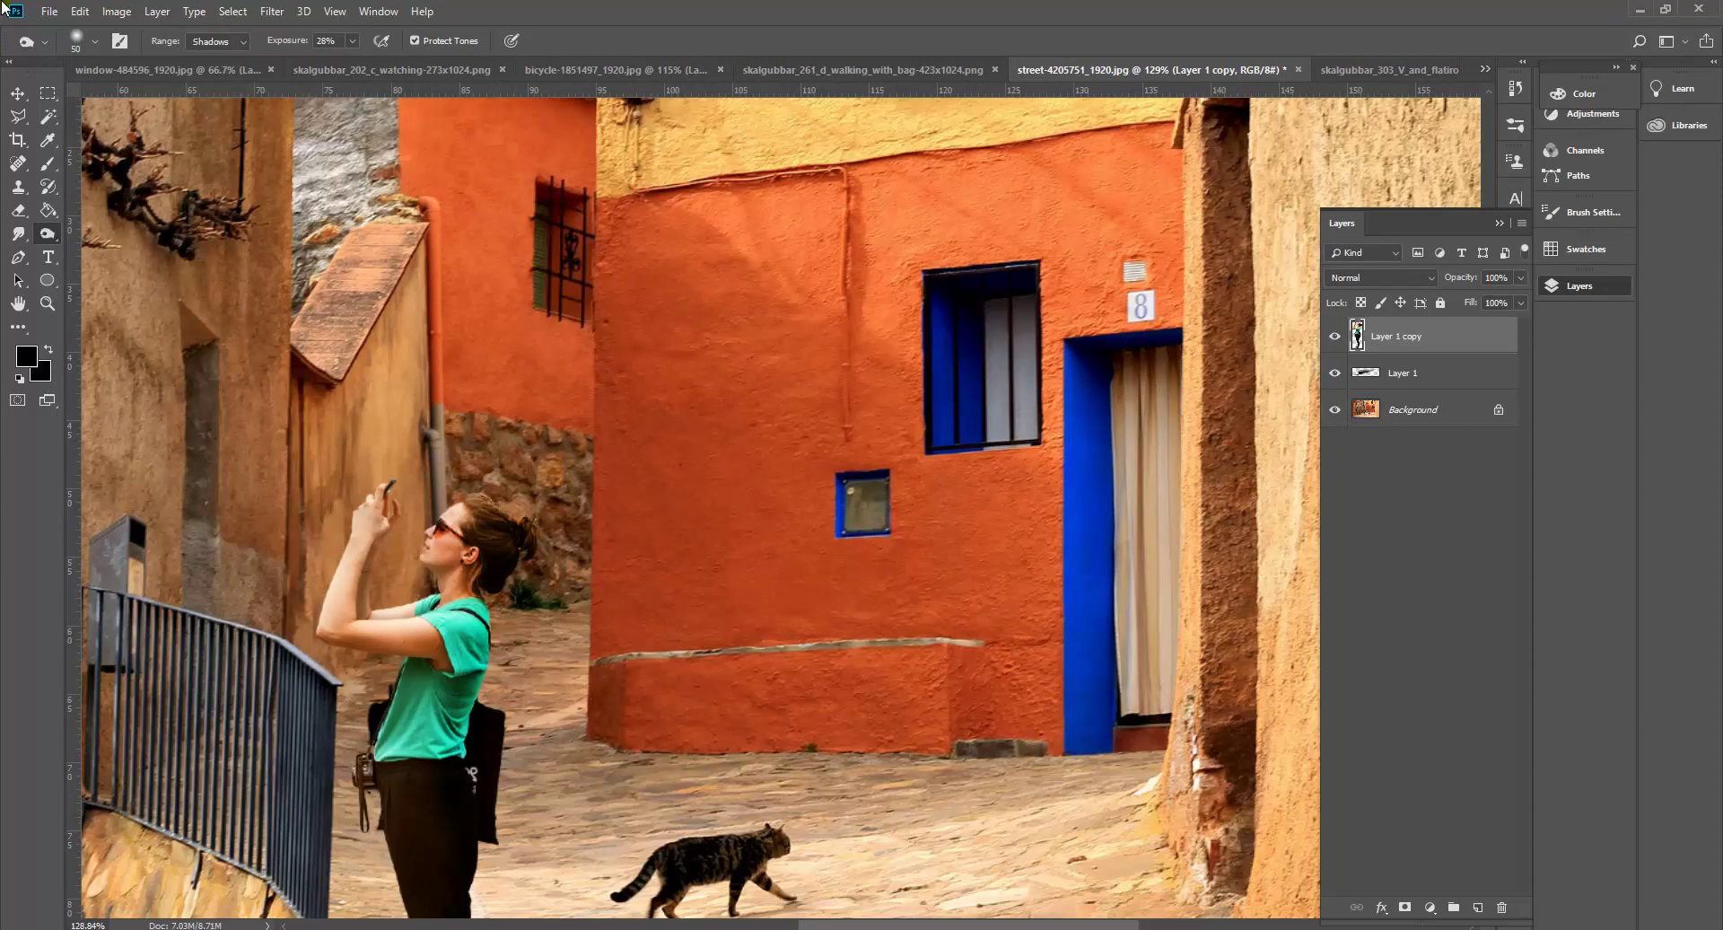
click(210, 72)
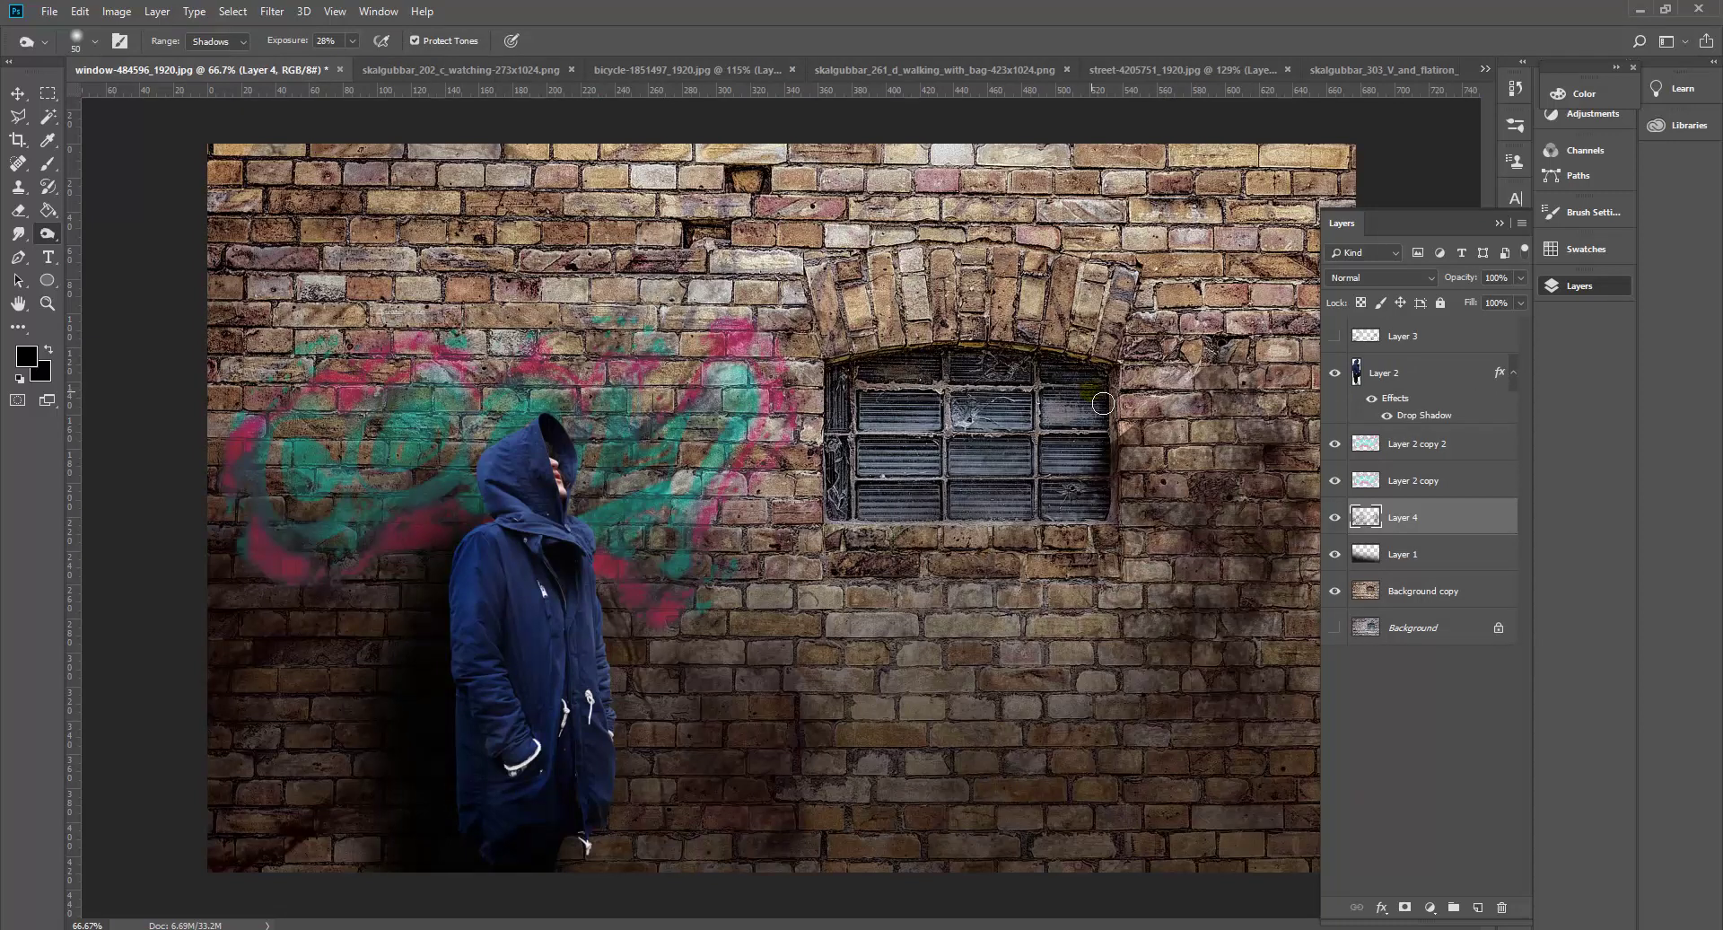
Switch to the street-4205751_1920 document and add a new layer between the Background and the shadow layer.
click(1182, 70)
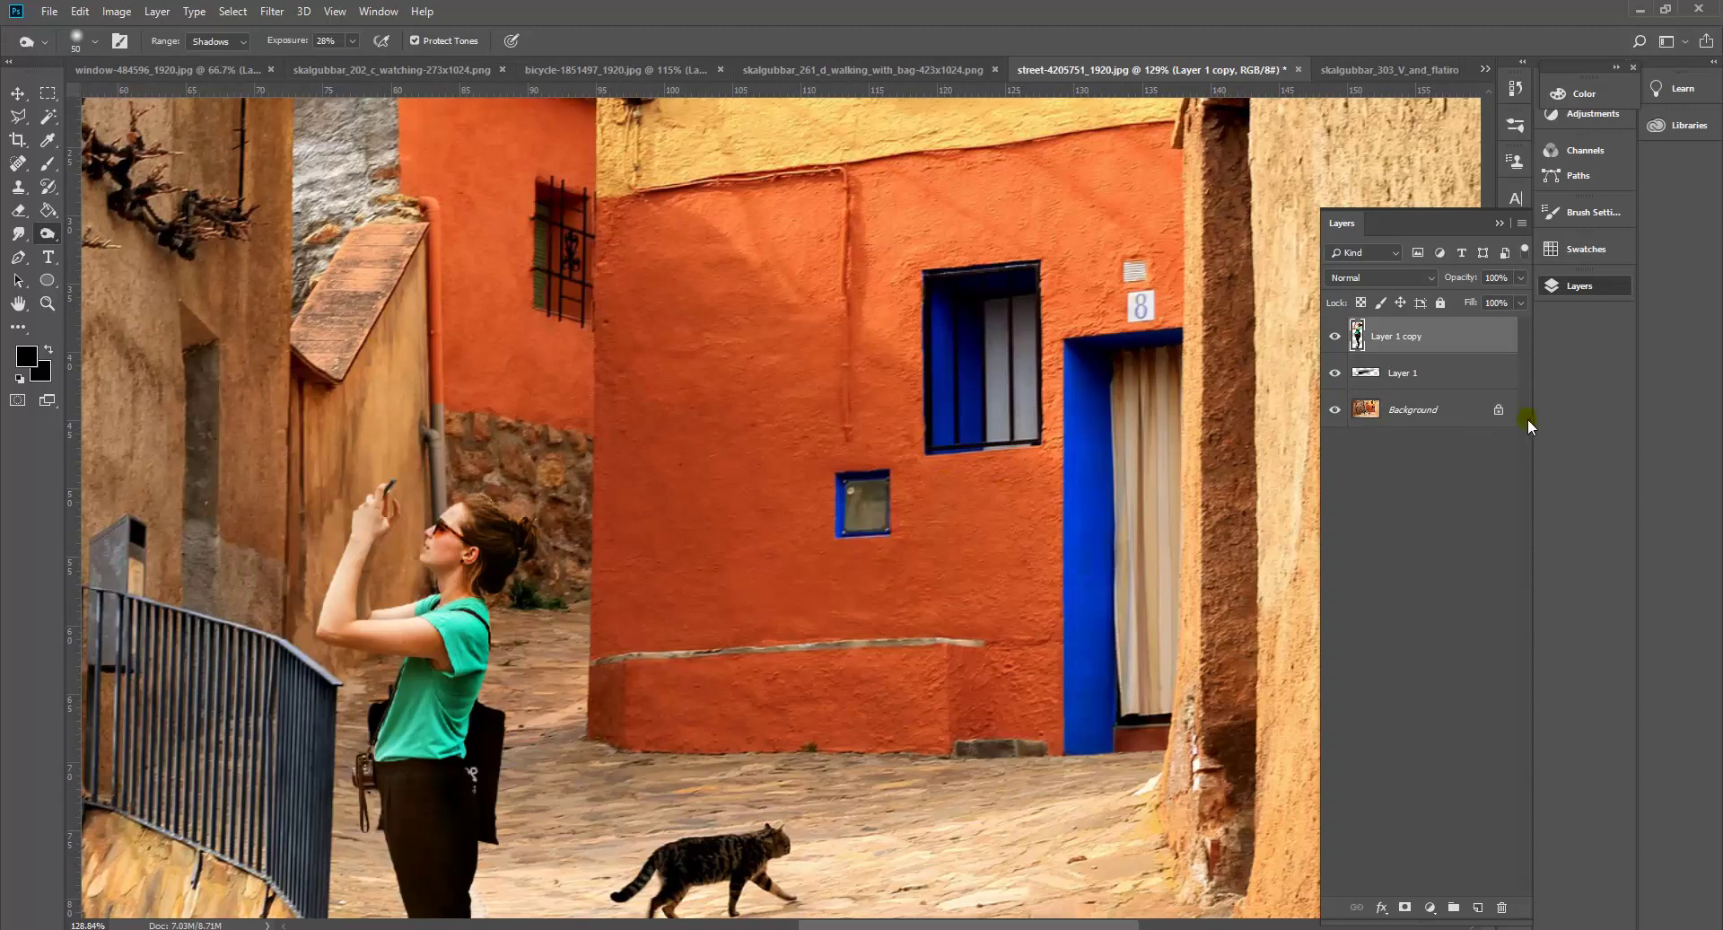
click(1458, 378)
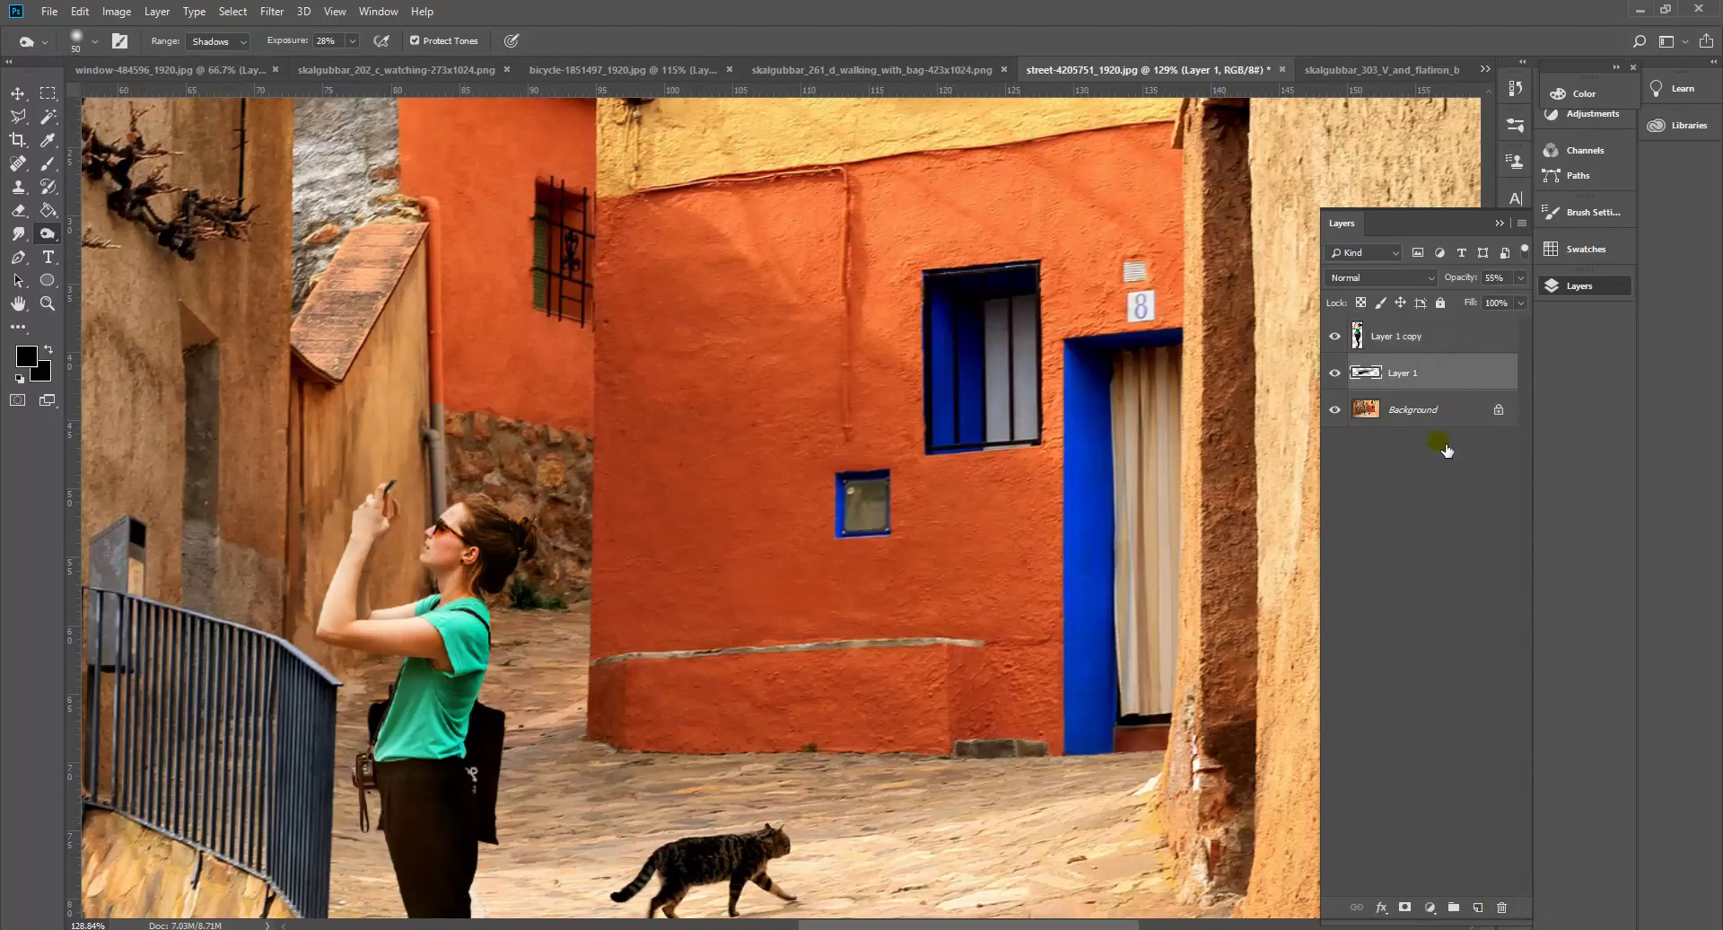
click(1439, 425)
click(1478, 907)
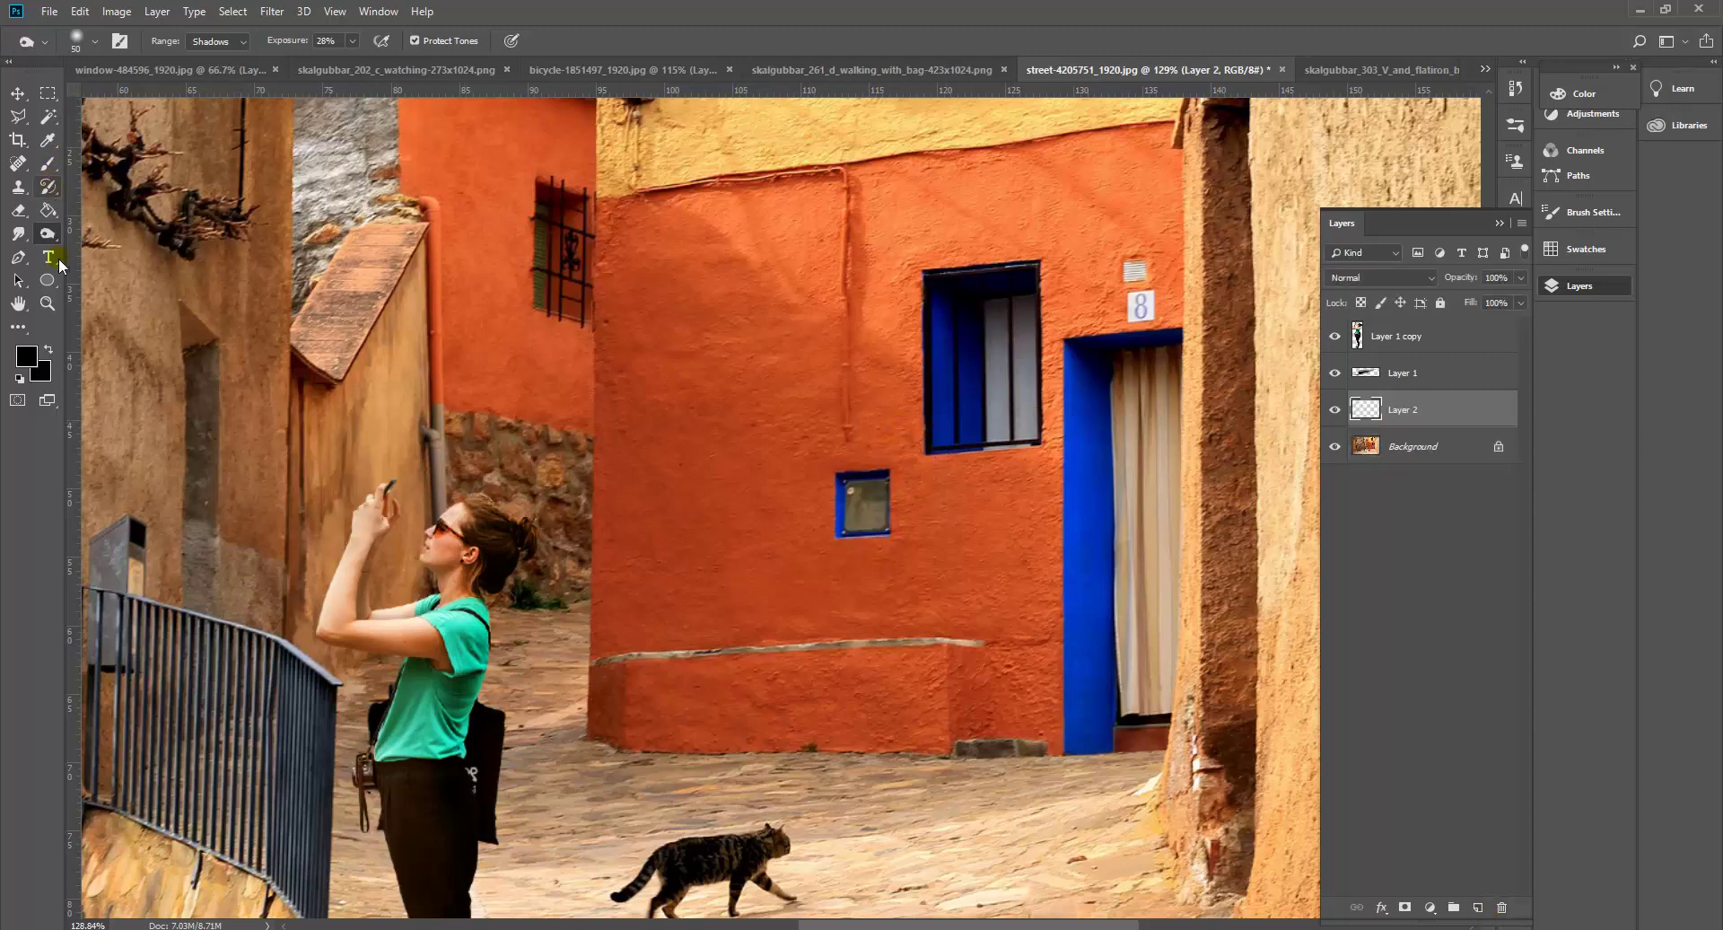
Stamp black dirt texture over the orange wall on the new layer, using the Dirt 10 brush at 480 px.
click(49, 164)
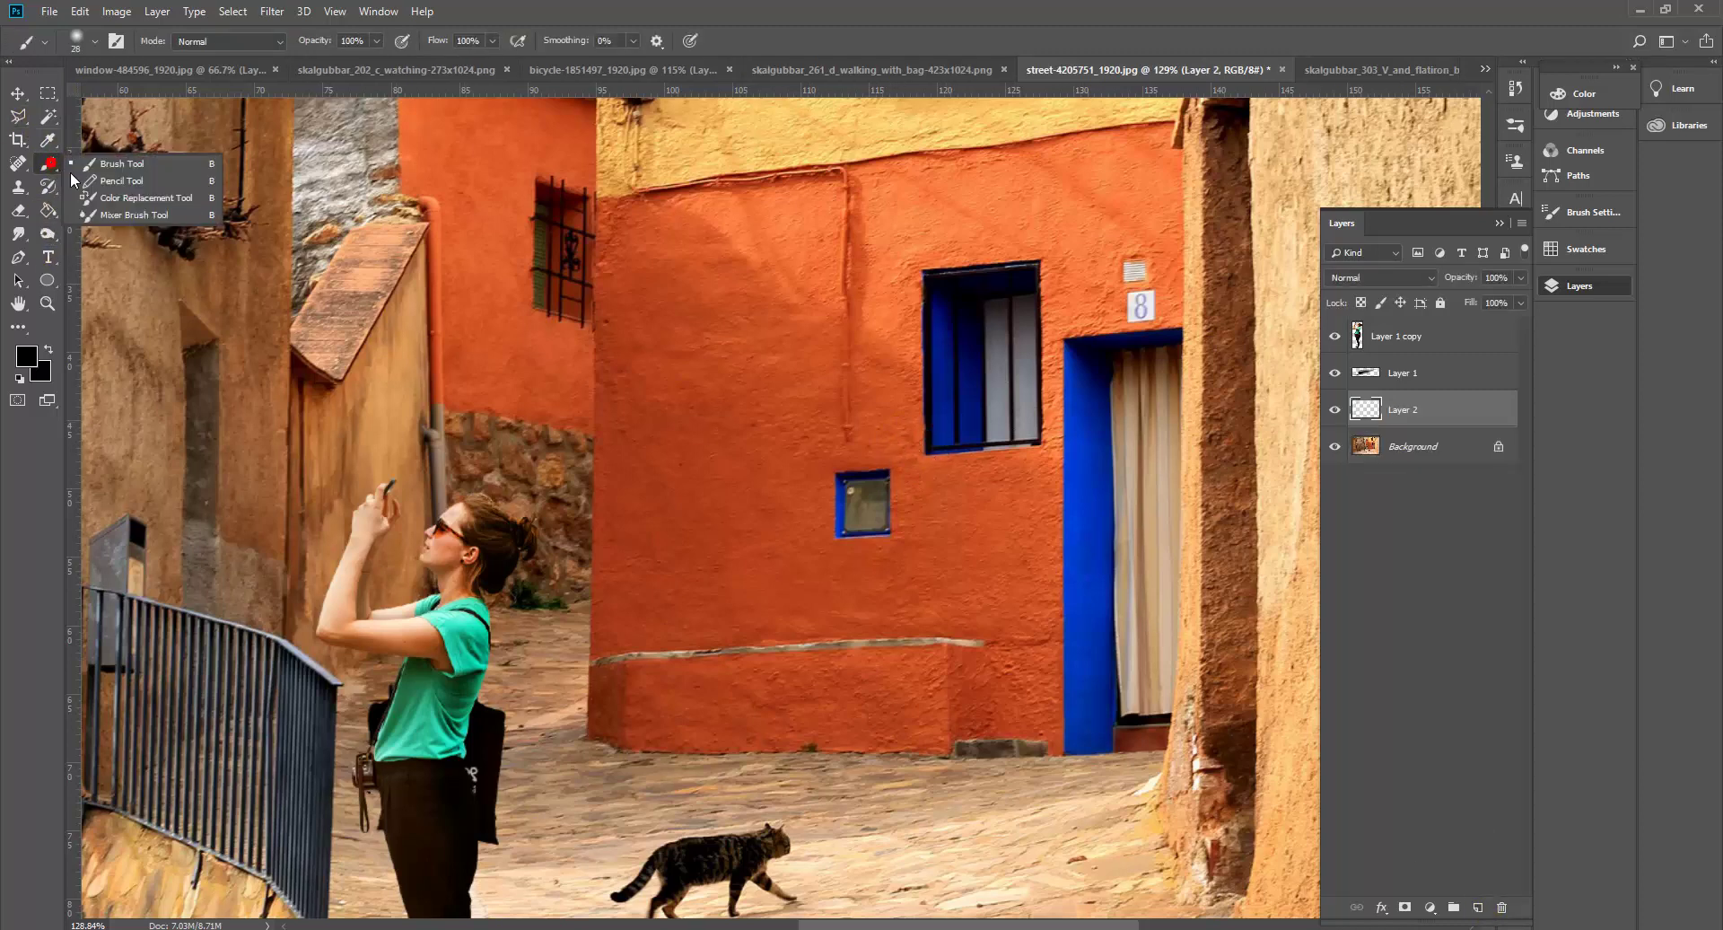
click(112, 163)
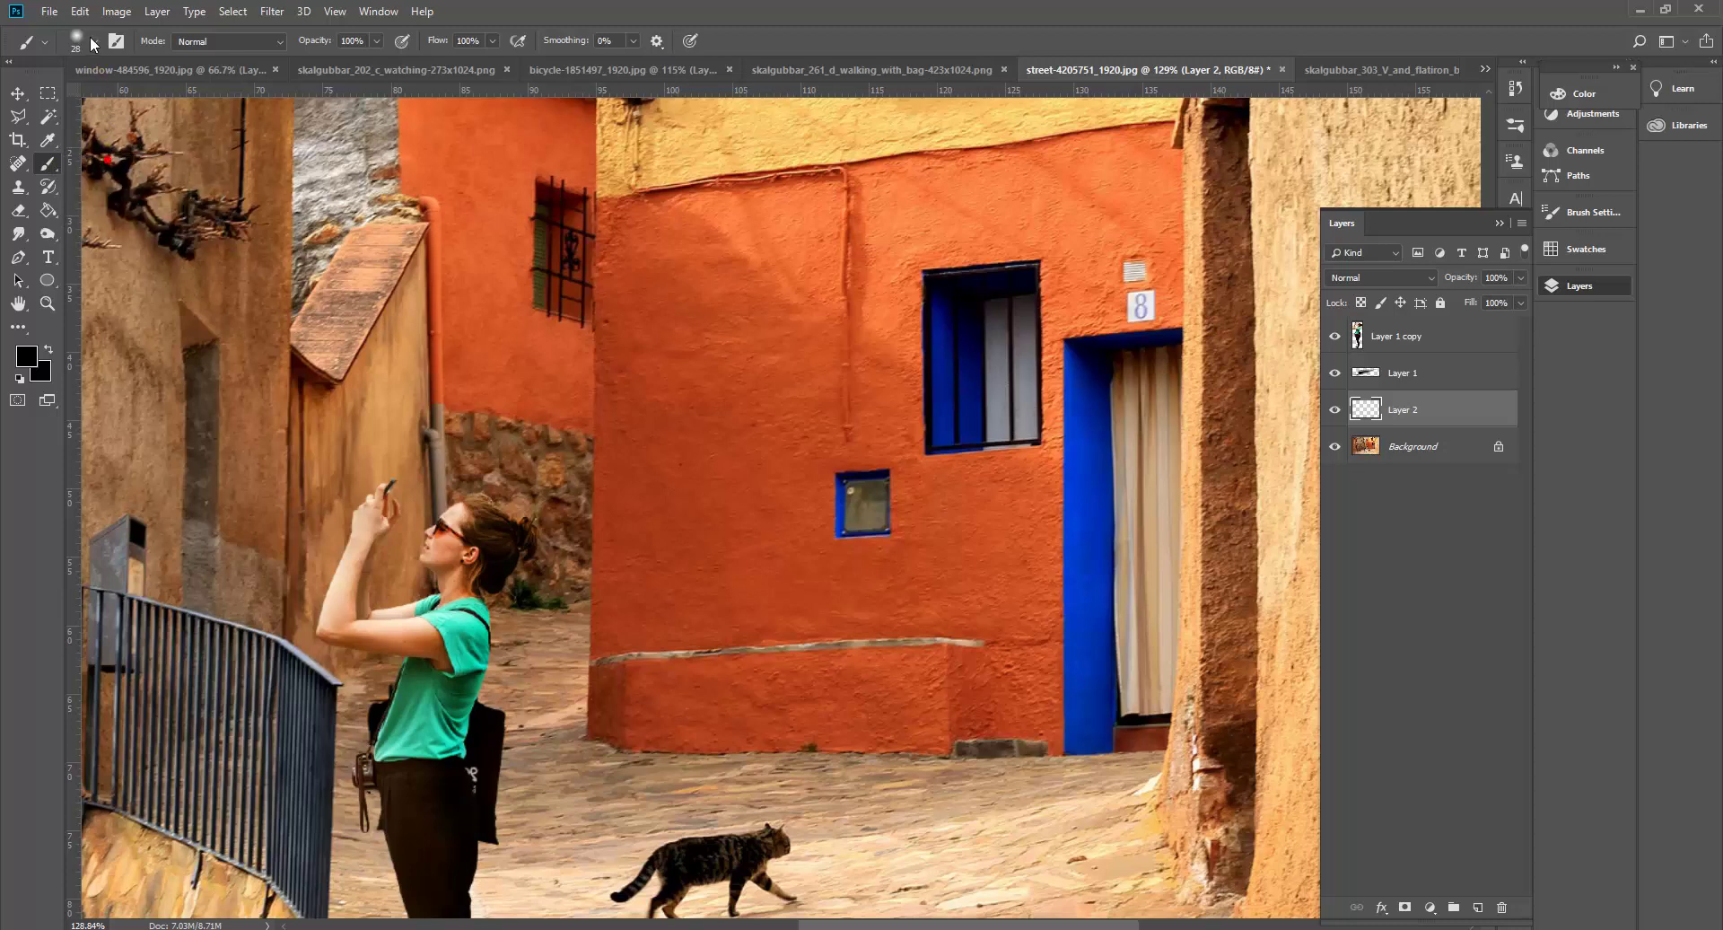
click(93, 43)
drag(320, 271, 343, 610)
click(149, 574)
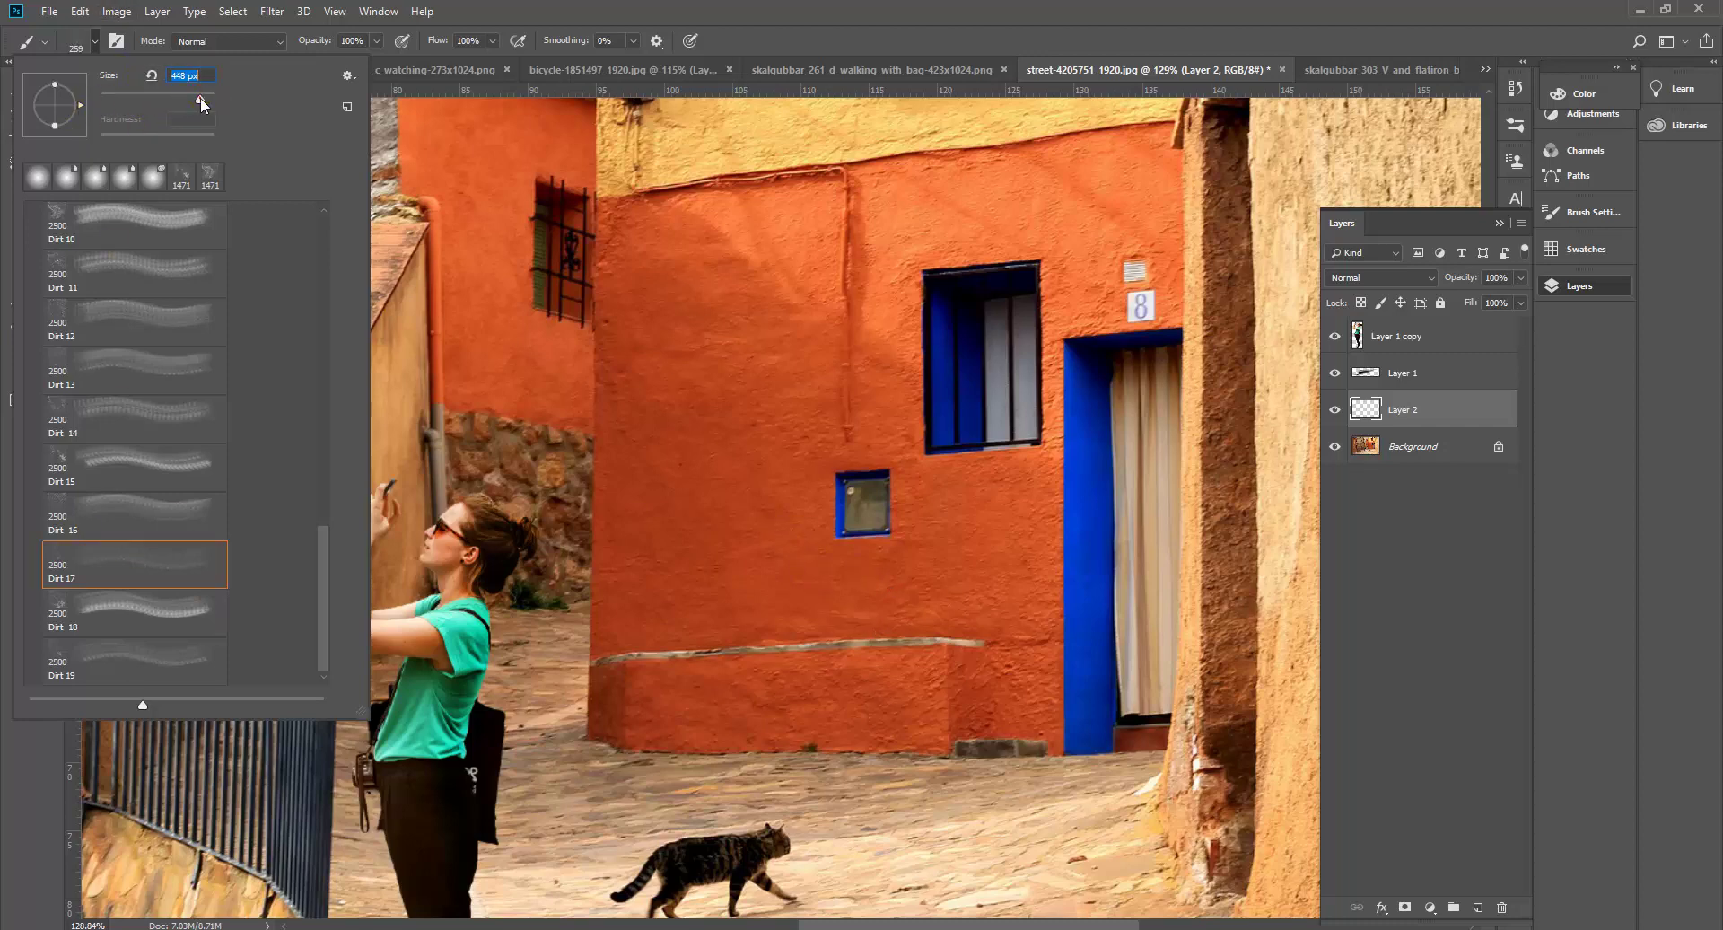
click(105, 259)
click(116, 223)
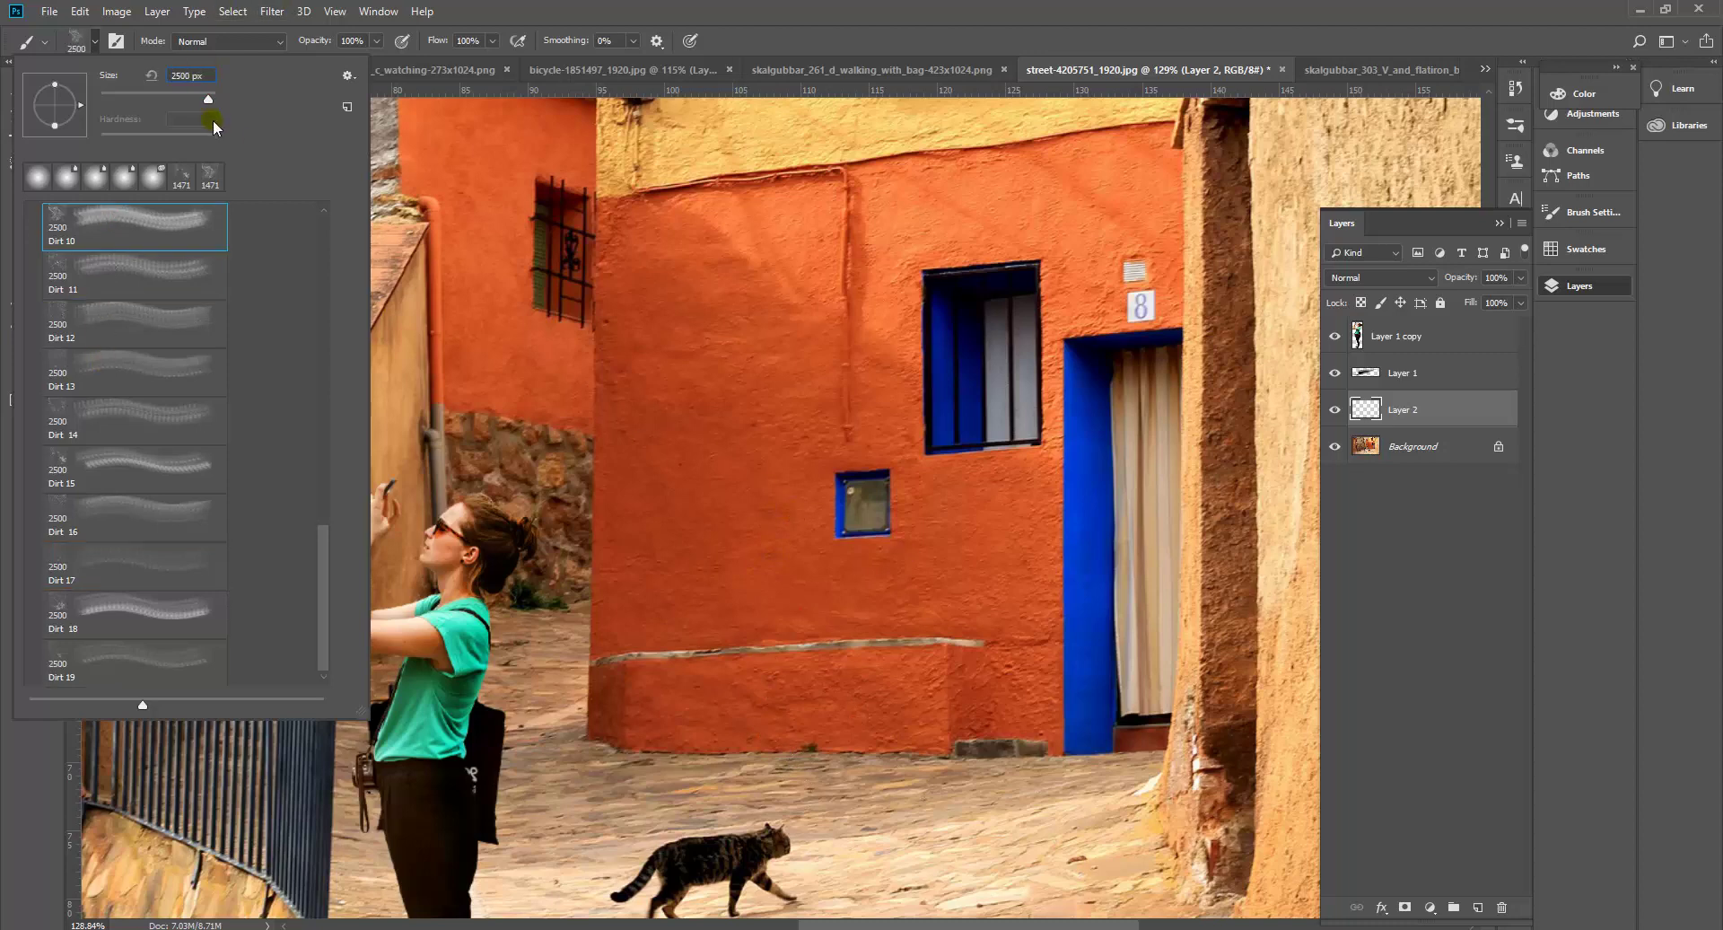
drag(211, 105, 202, 98)
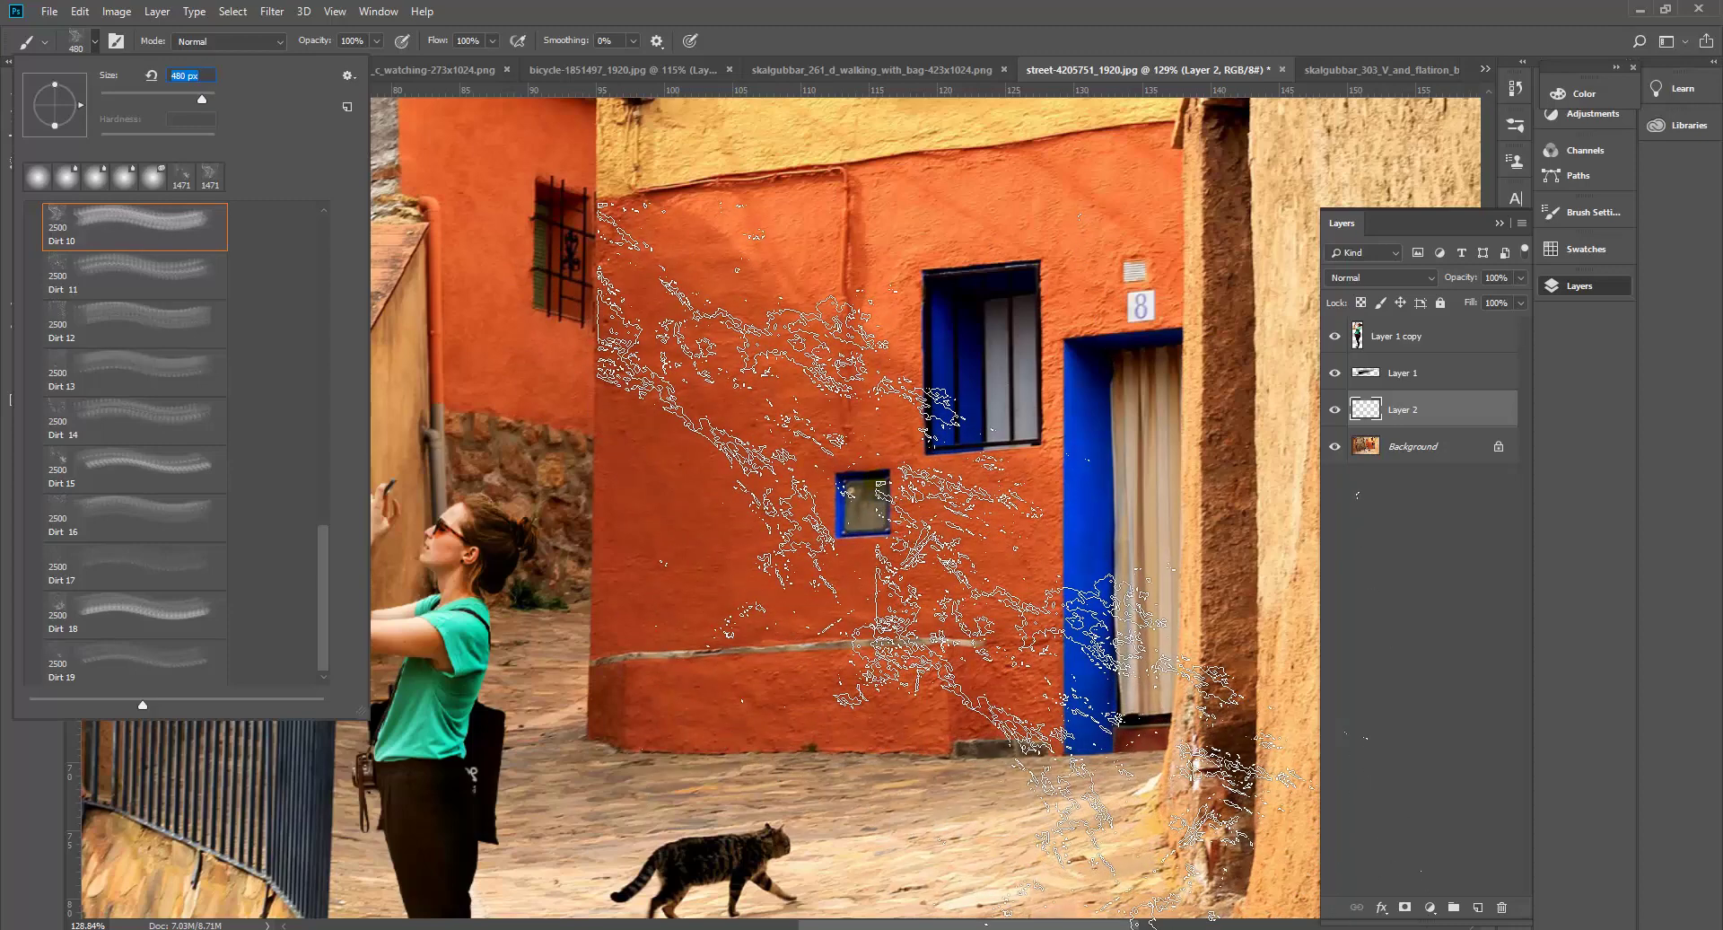
click(875, 480)
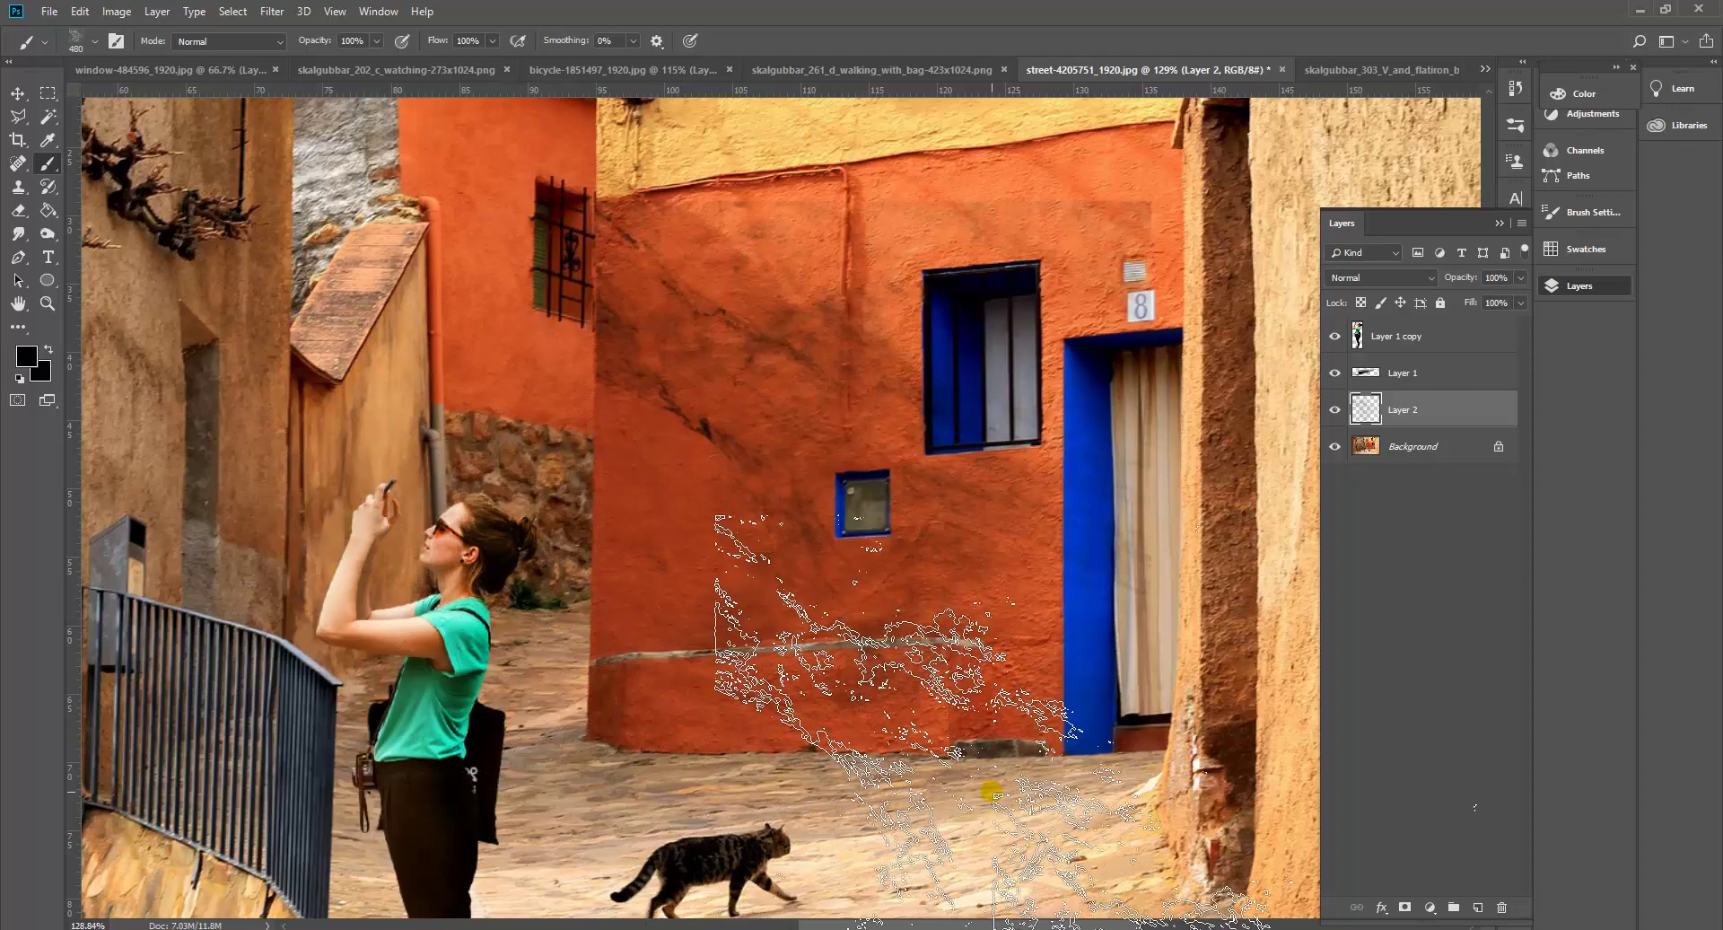
click(960, 566)
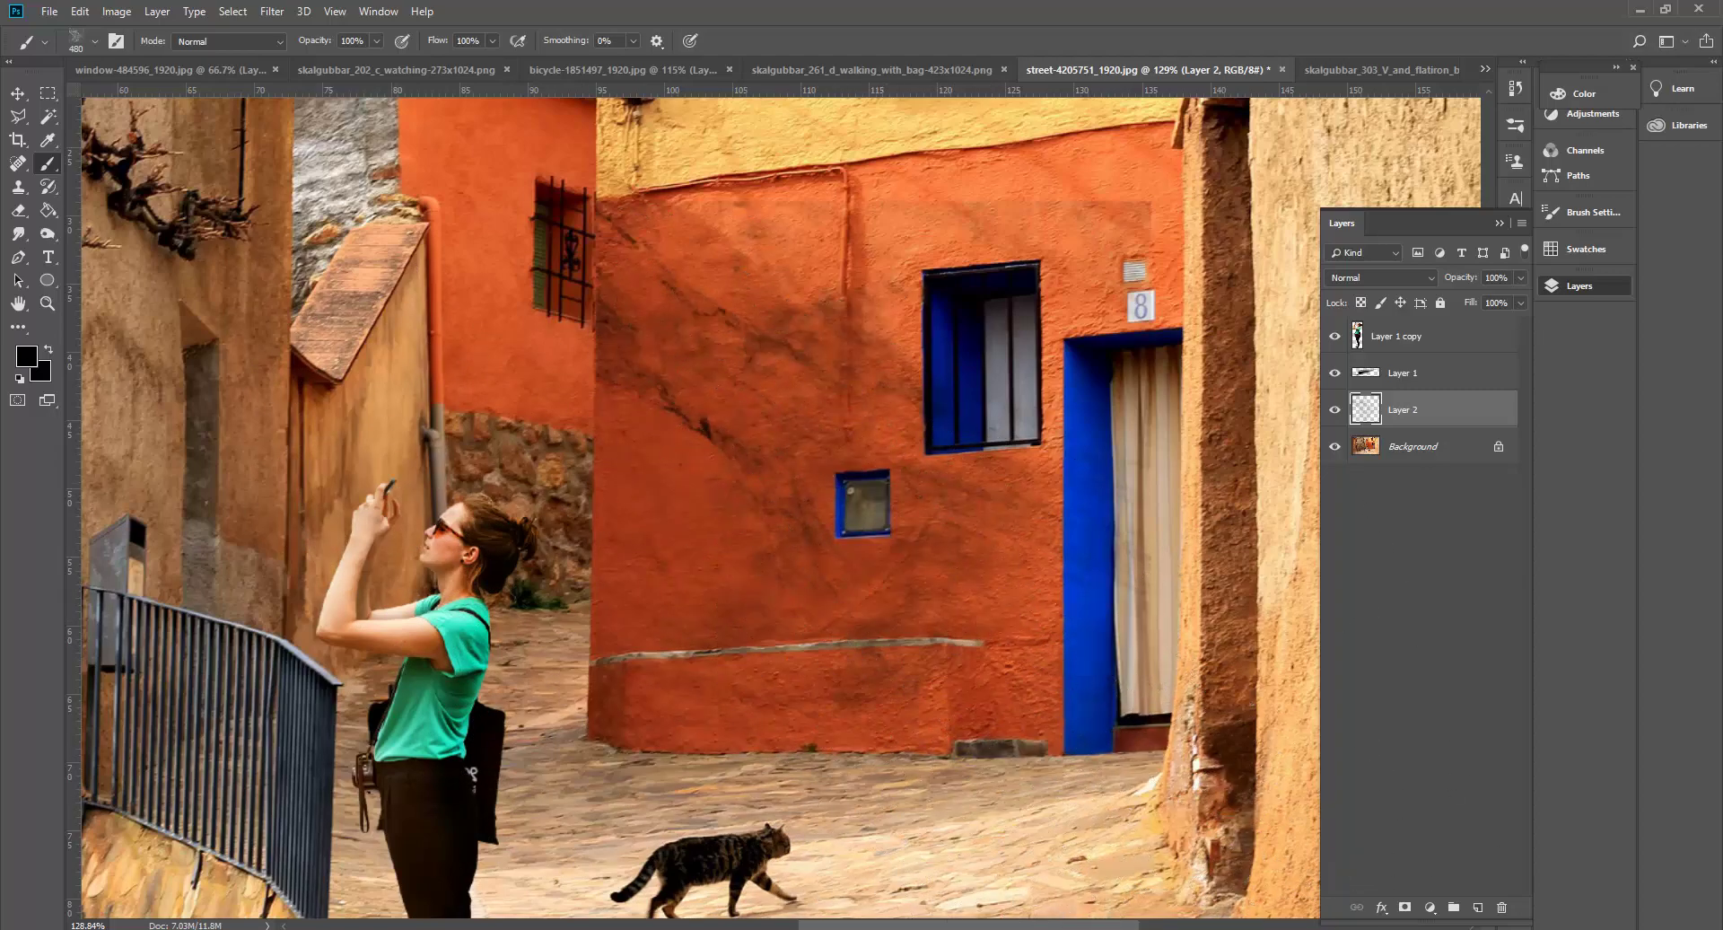
Transform the dirt layer in Perspective mode so its edges follow the slant of the orange wall.
key(ctrl+t)
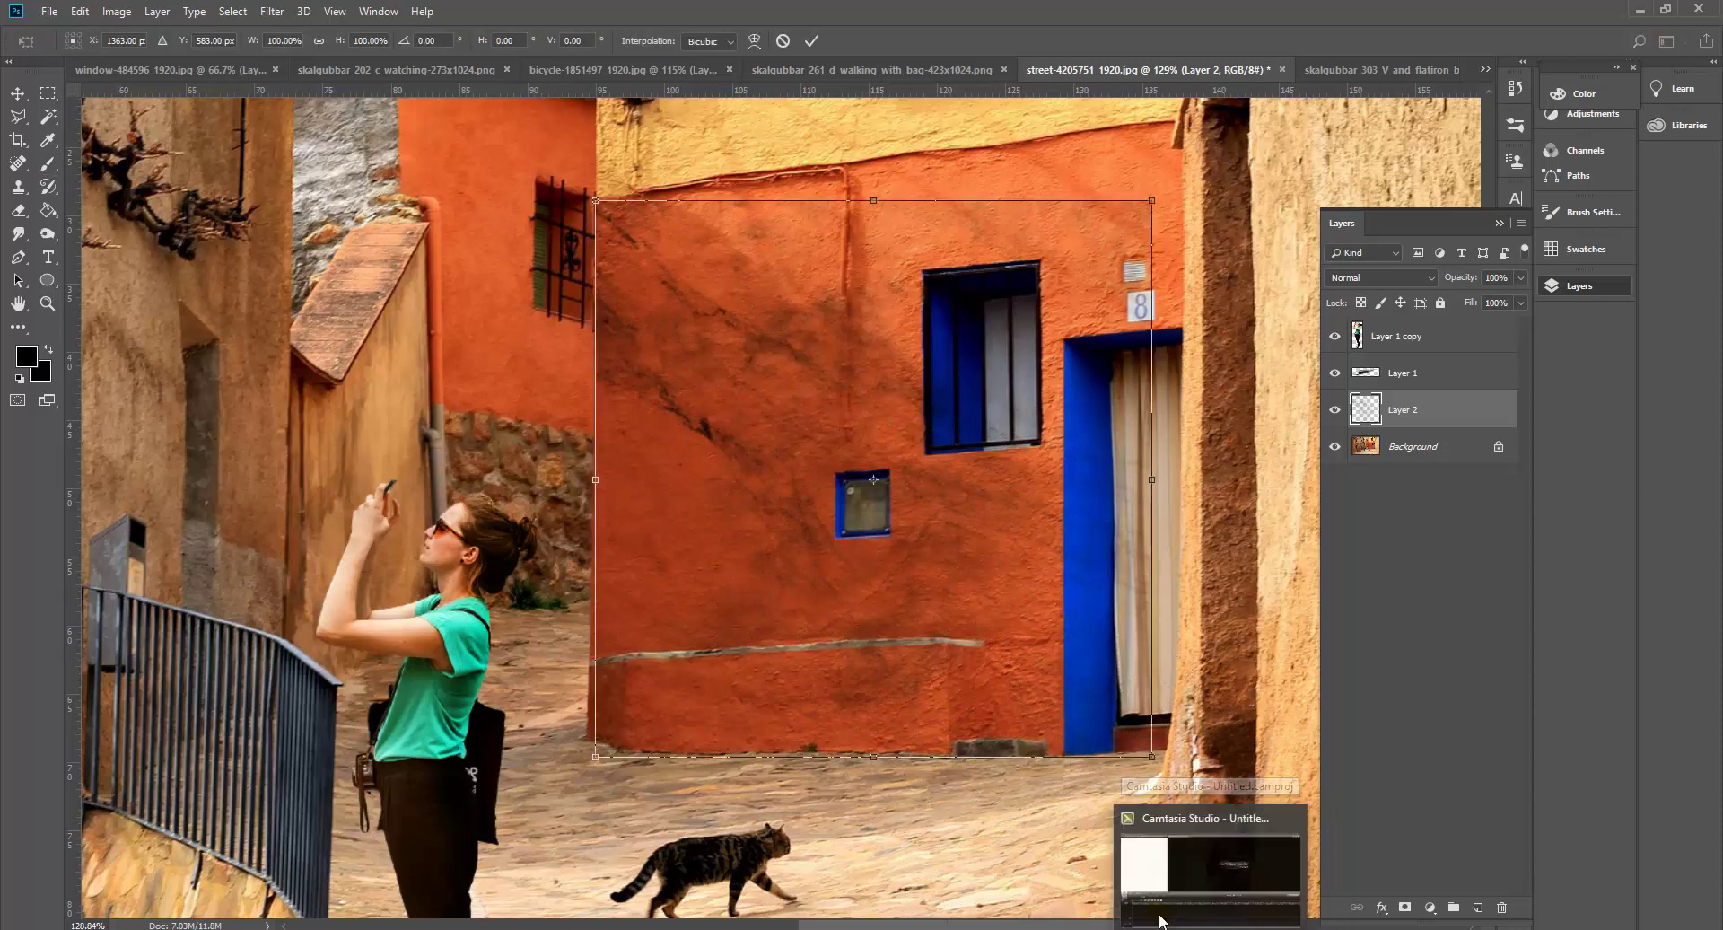
right_click(992, 531)
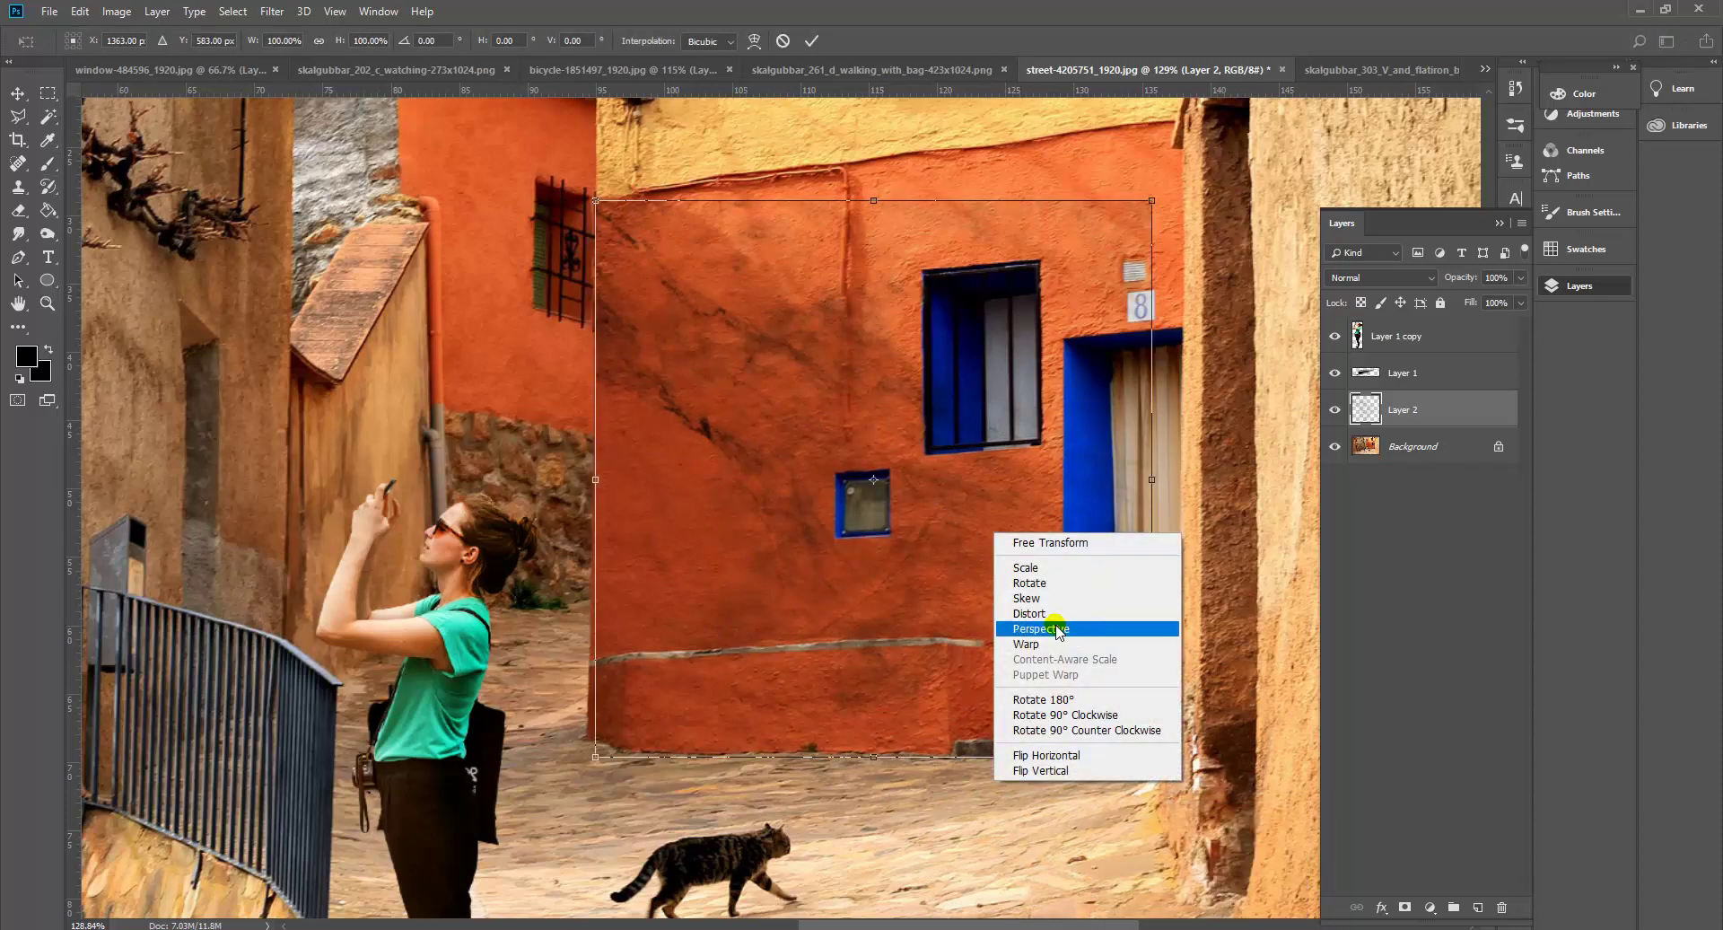
click(1068, 630)
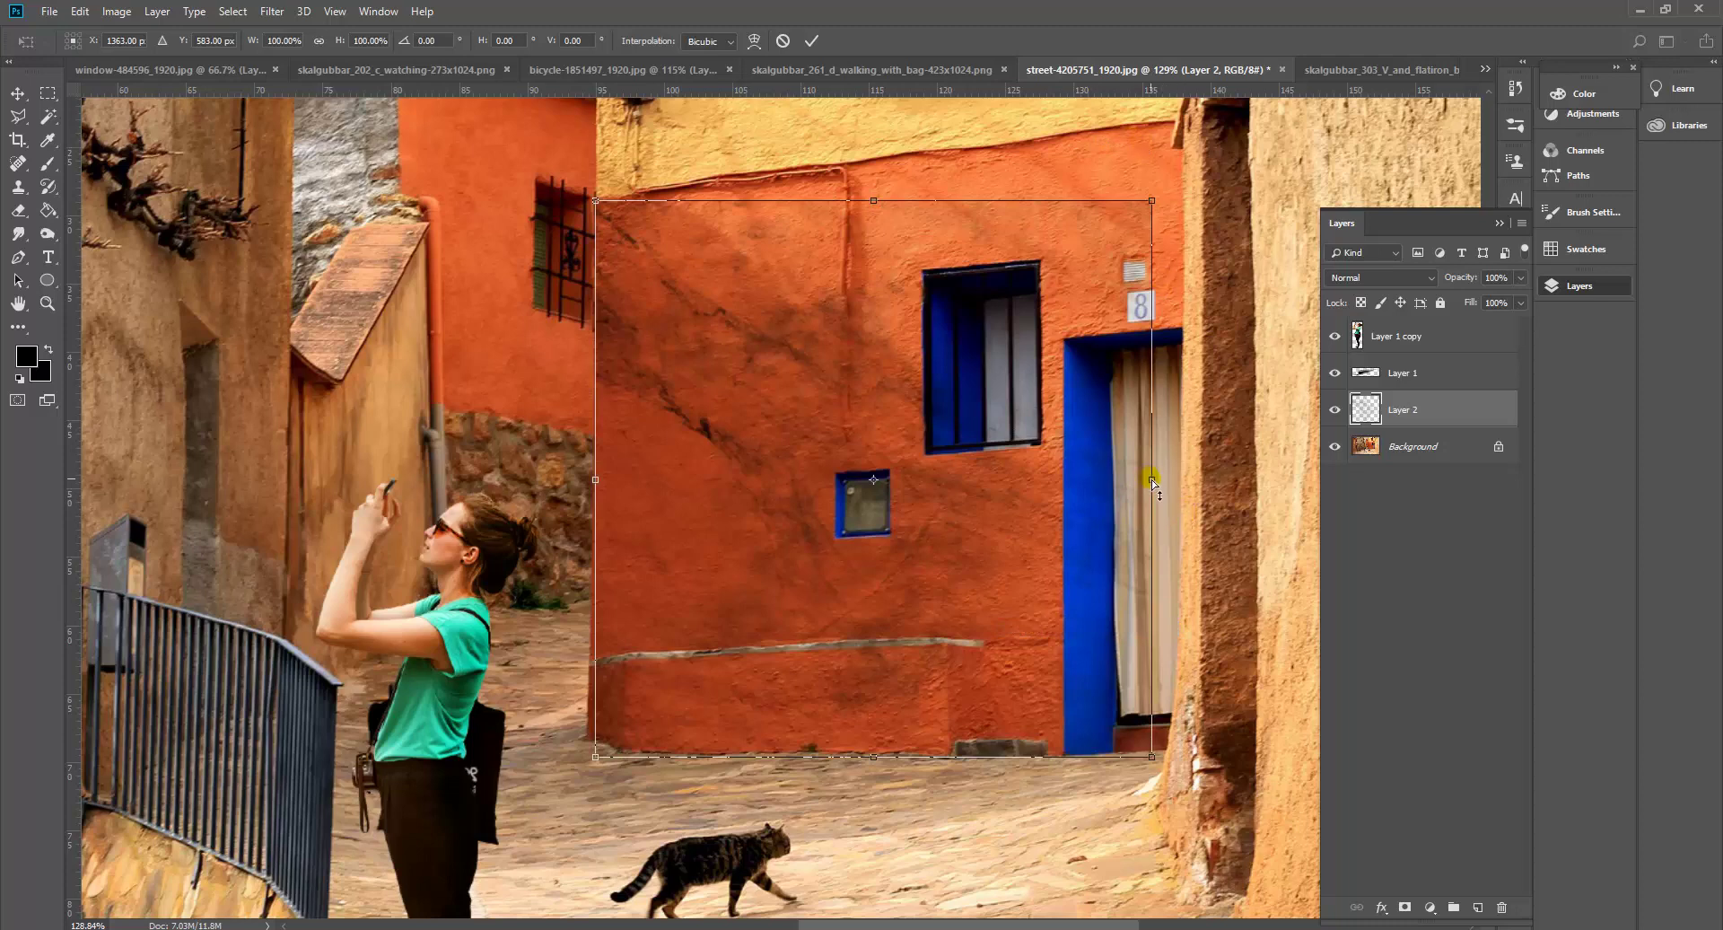
drag(1152, 480, 1175, 409)
drag(1155, 689, 1153, 719)
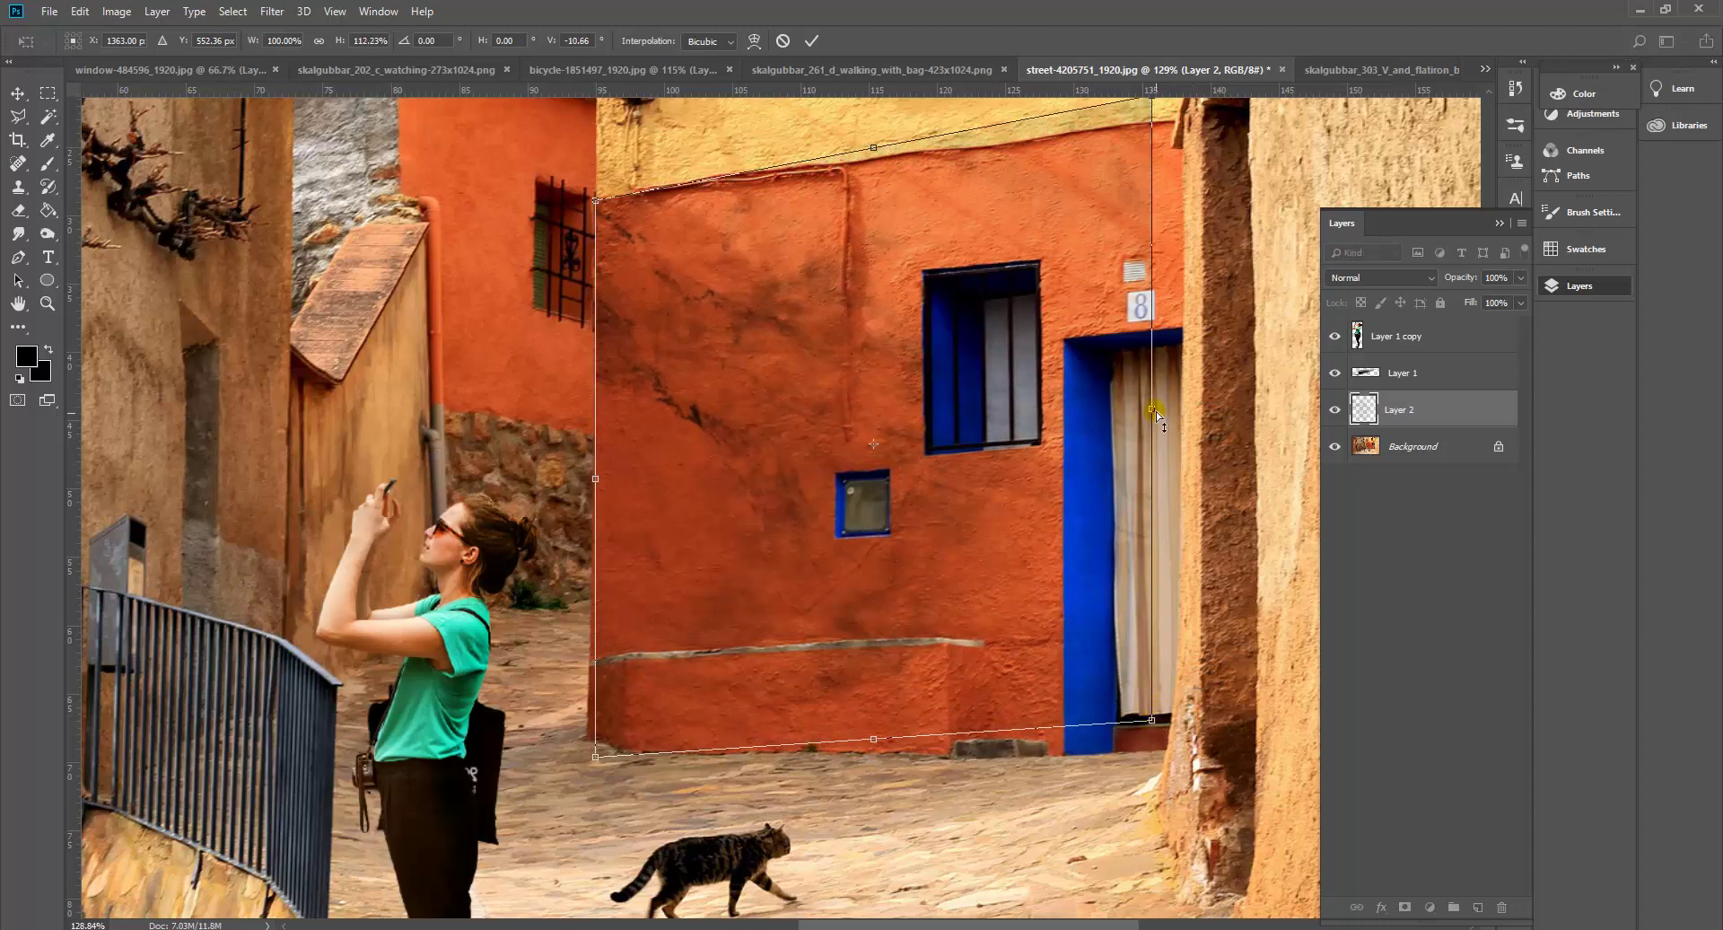
drag(1156, 412, 1180, 446)
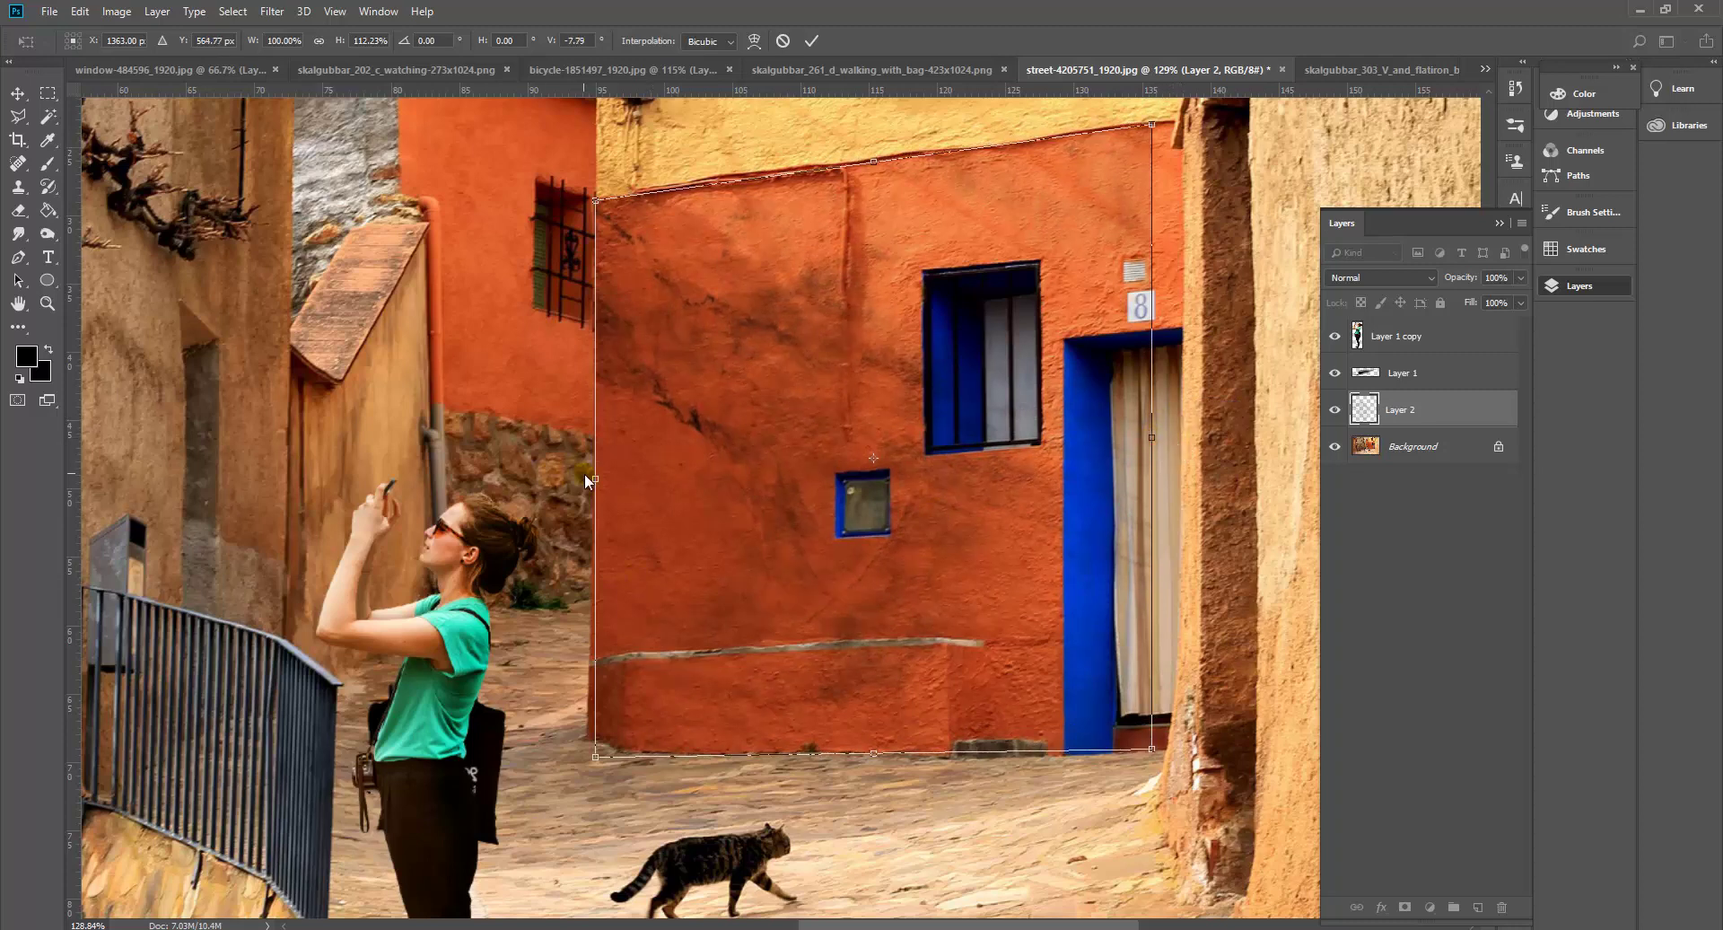
drag(599, 481, 599, 480)
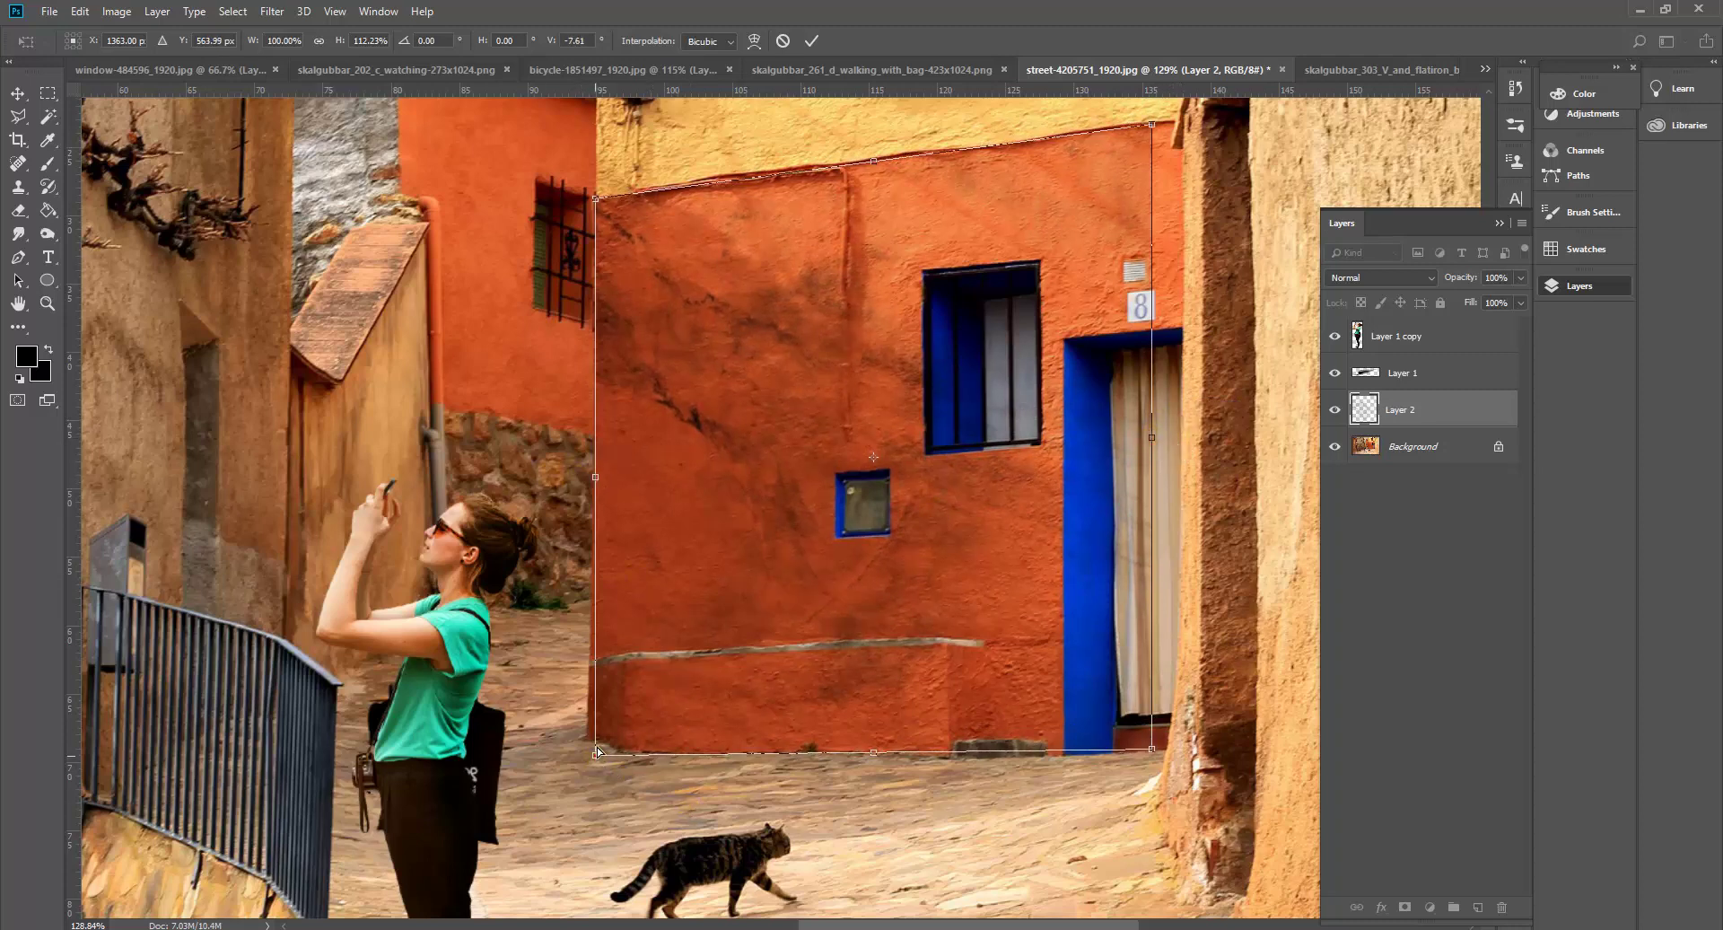
drag(597, 751, 585, 754)
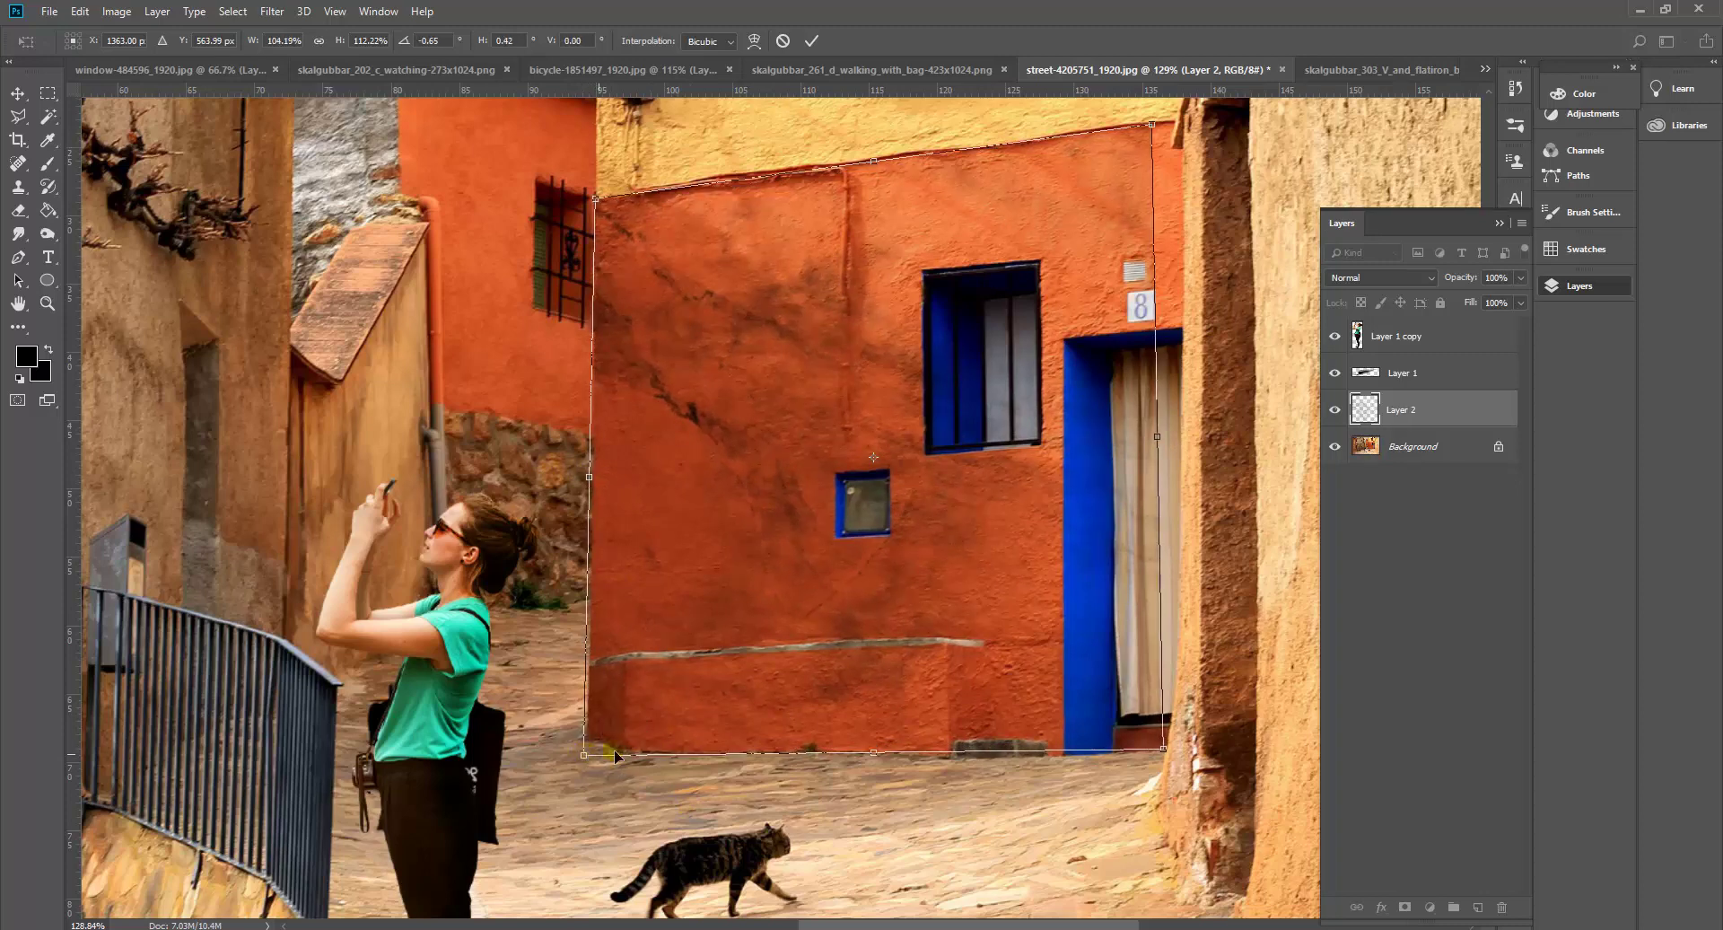
Stretch the dirt layer horizontally to about 110% so it reaches the stone pillar beside the door, and apply the transform.
right_click(1012, 562)
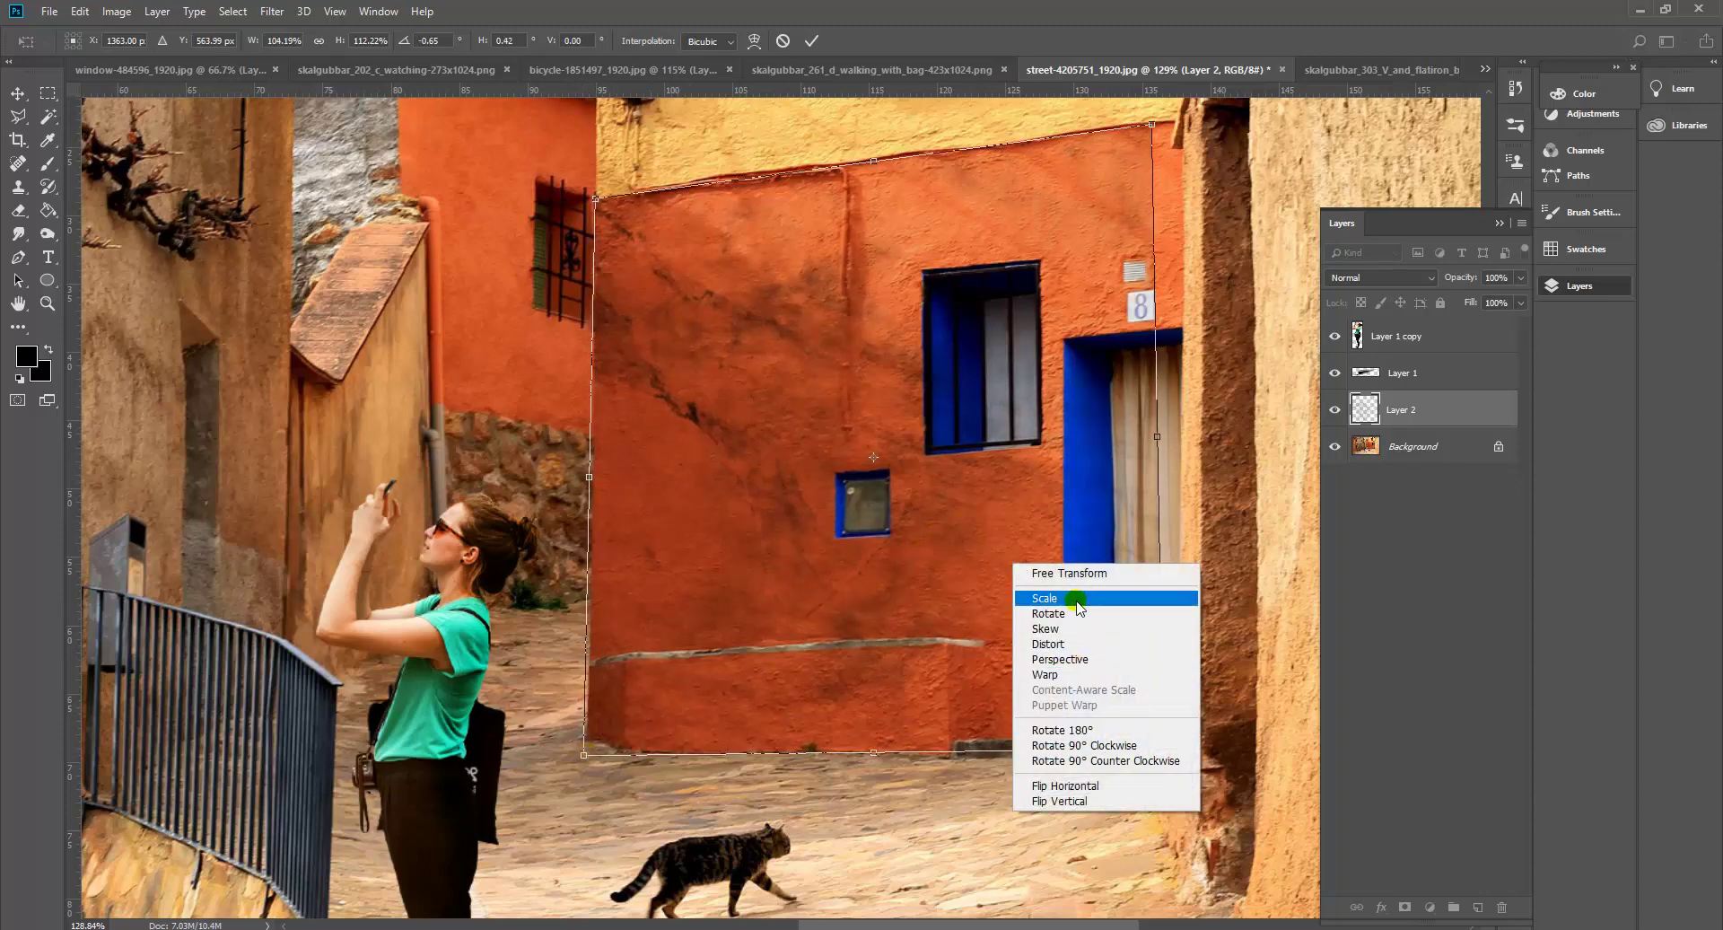
click(1086, 576)
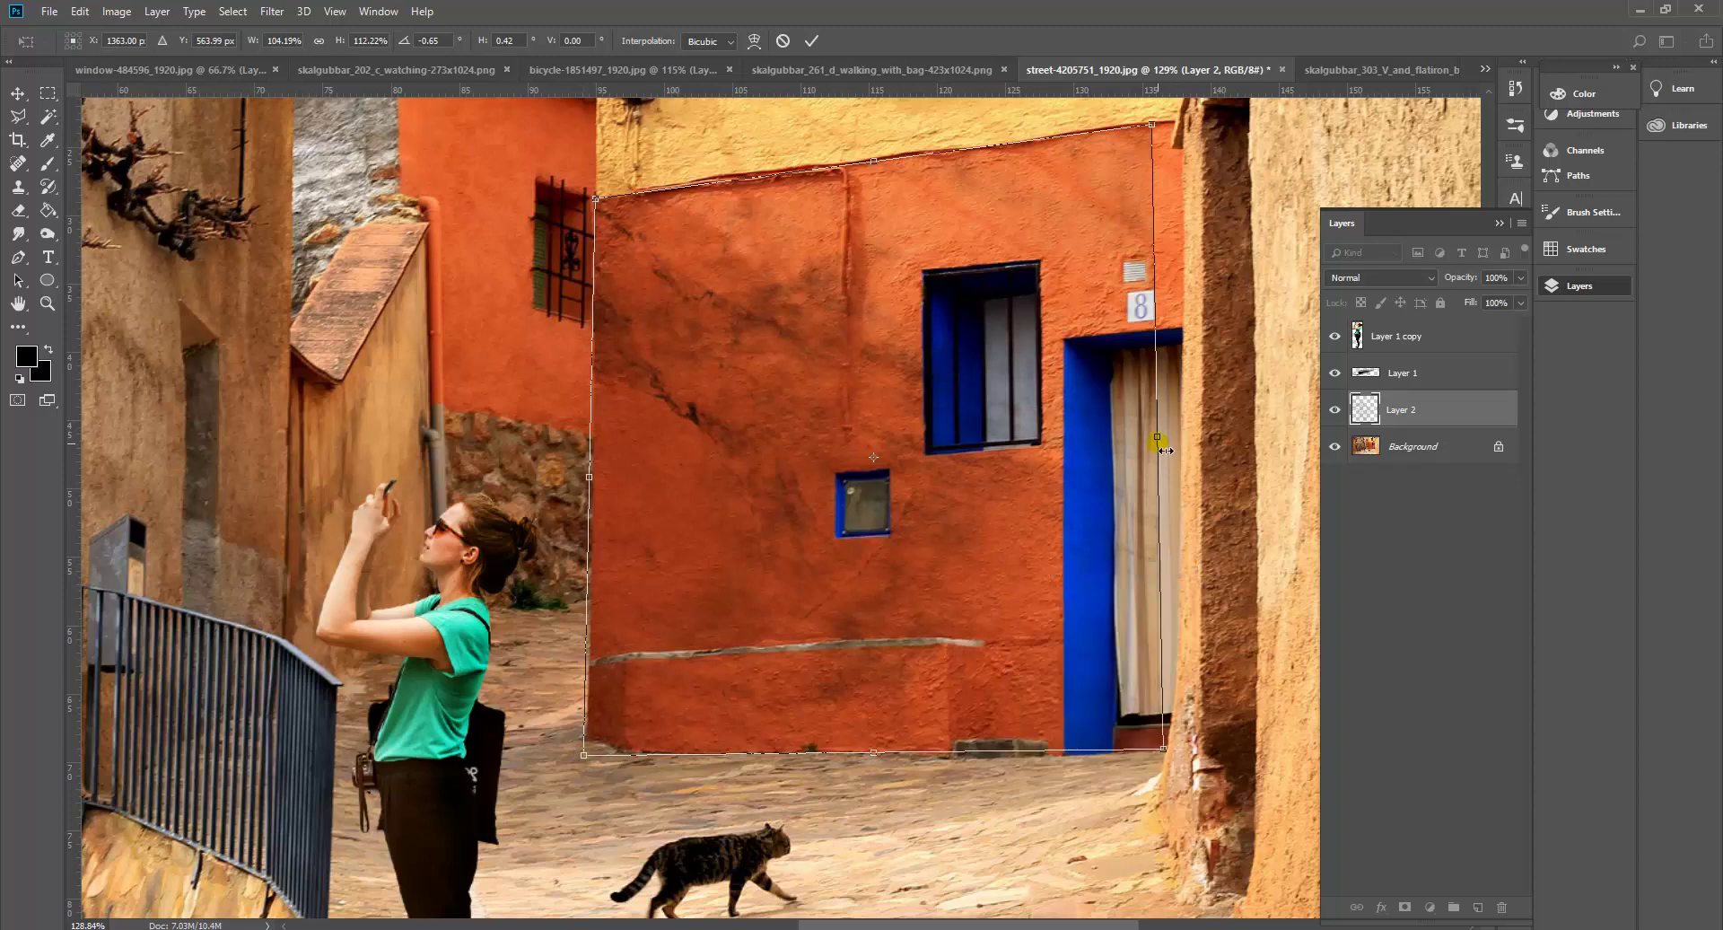
drag(1166, 446, 1200, 446)
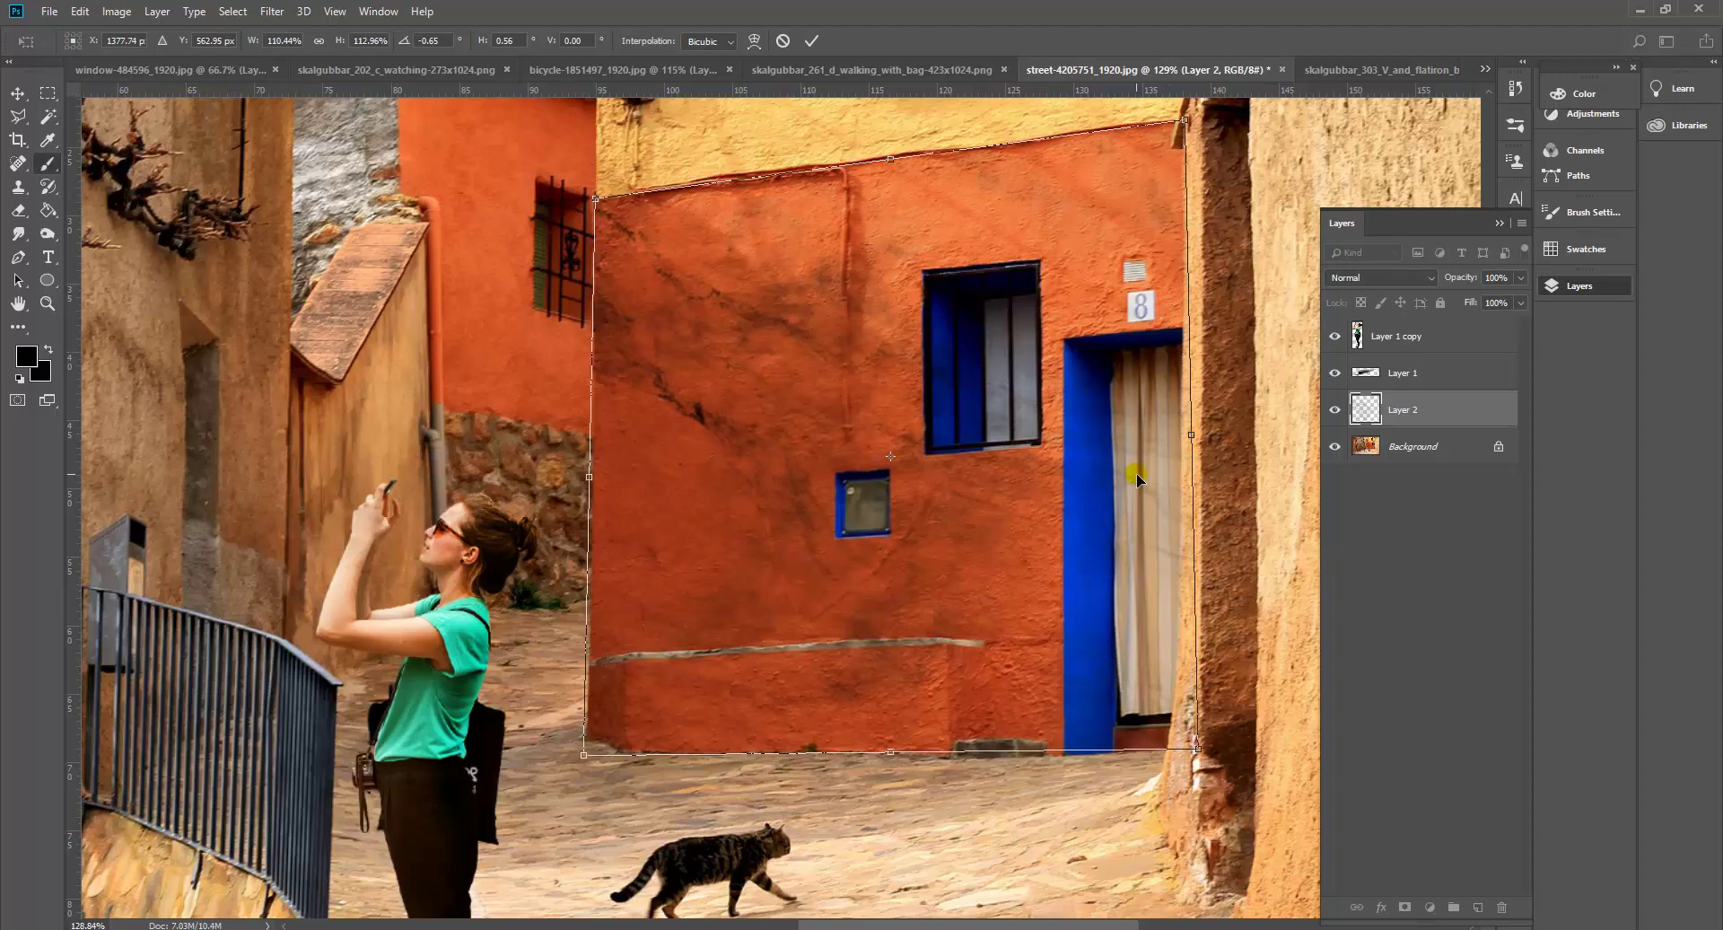
key(Return)
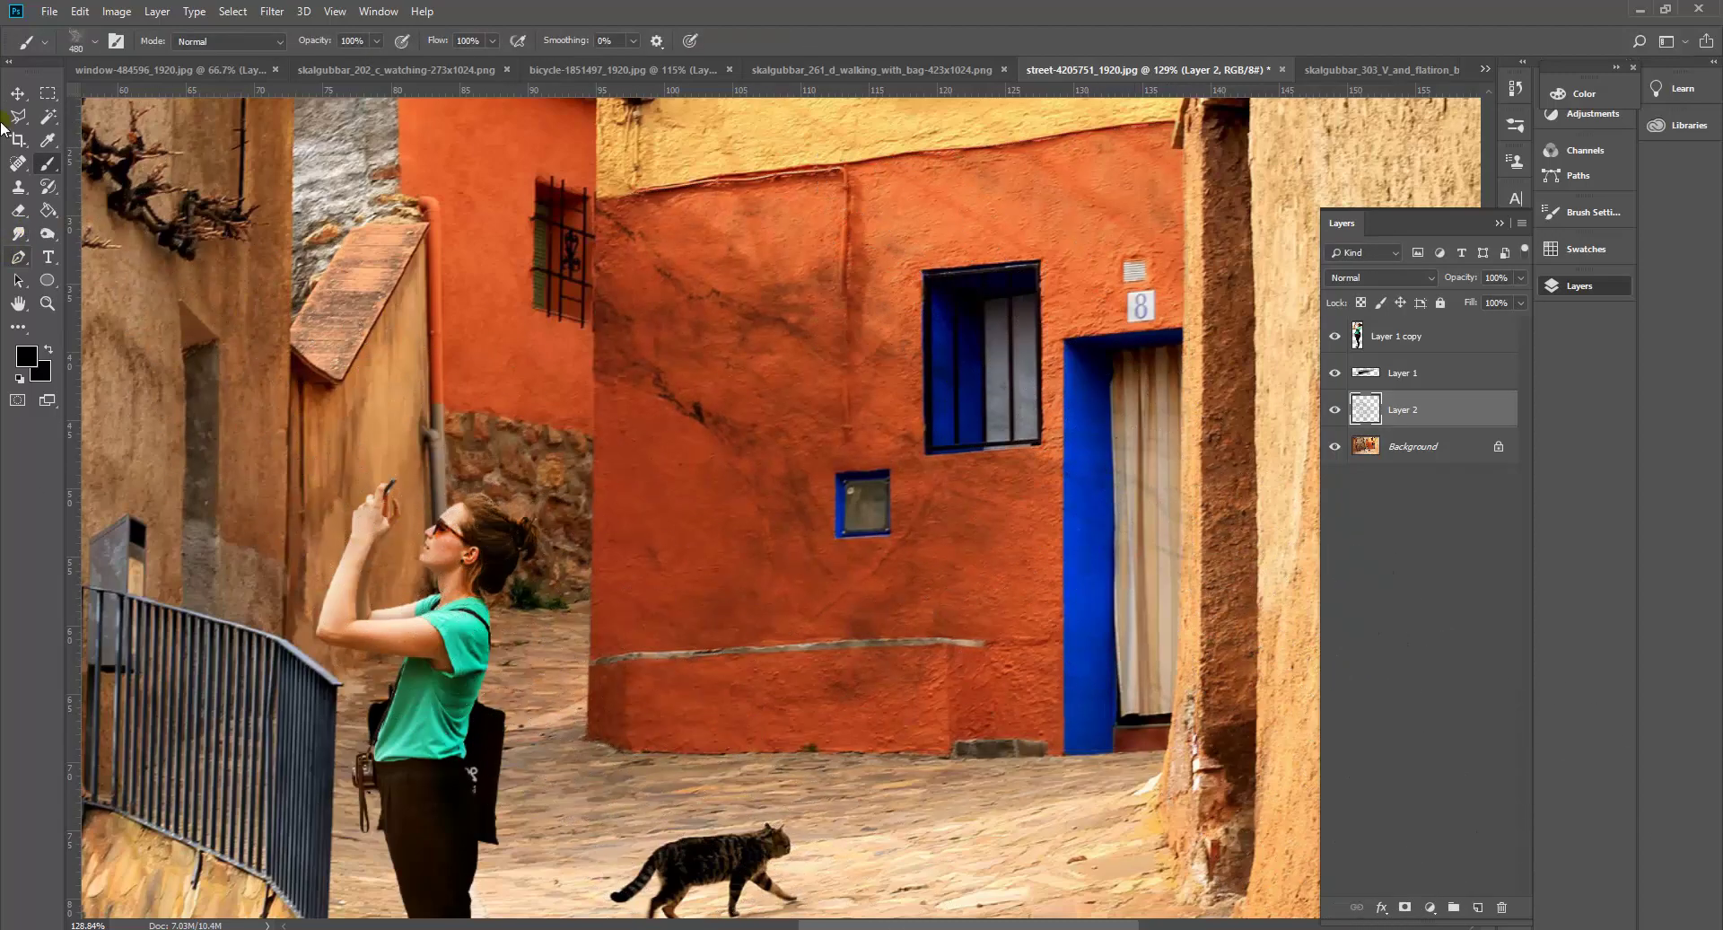
Outline the blue doorway with the Polygonal Lasso tool and clear the dirt inside it.
click(18, 116)
click(89, 128)
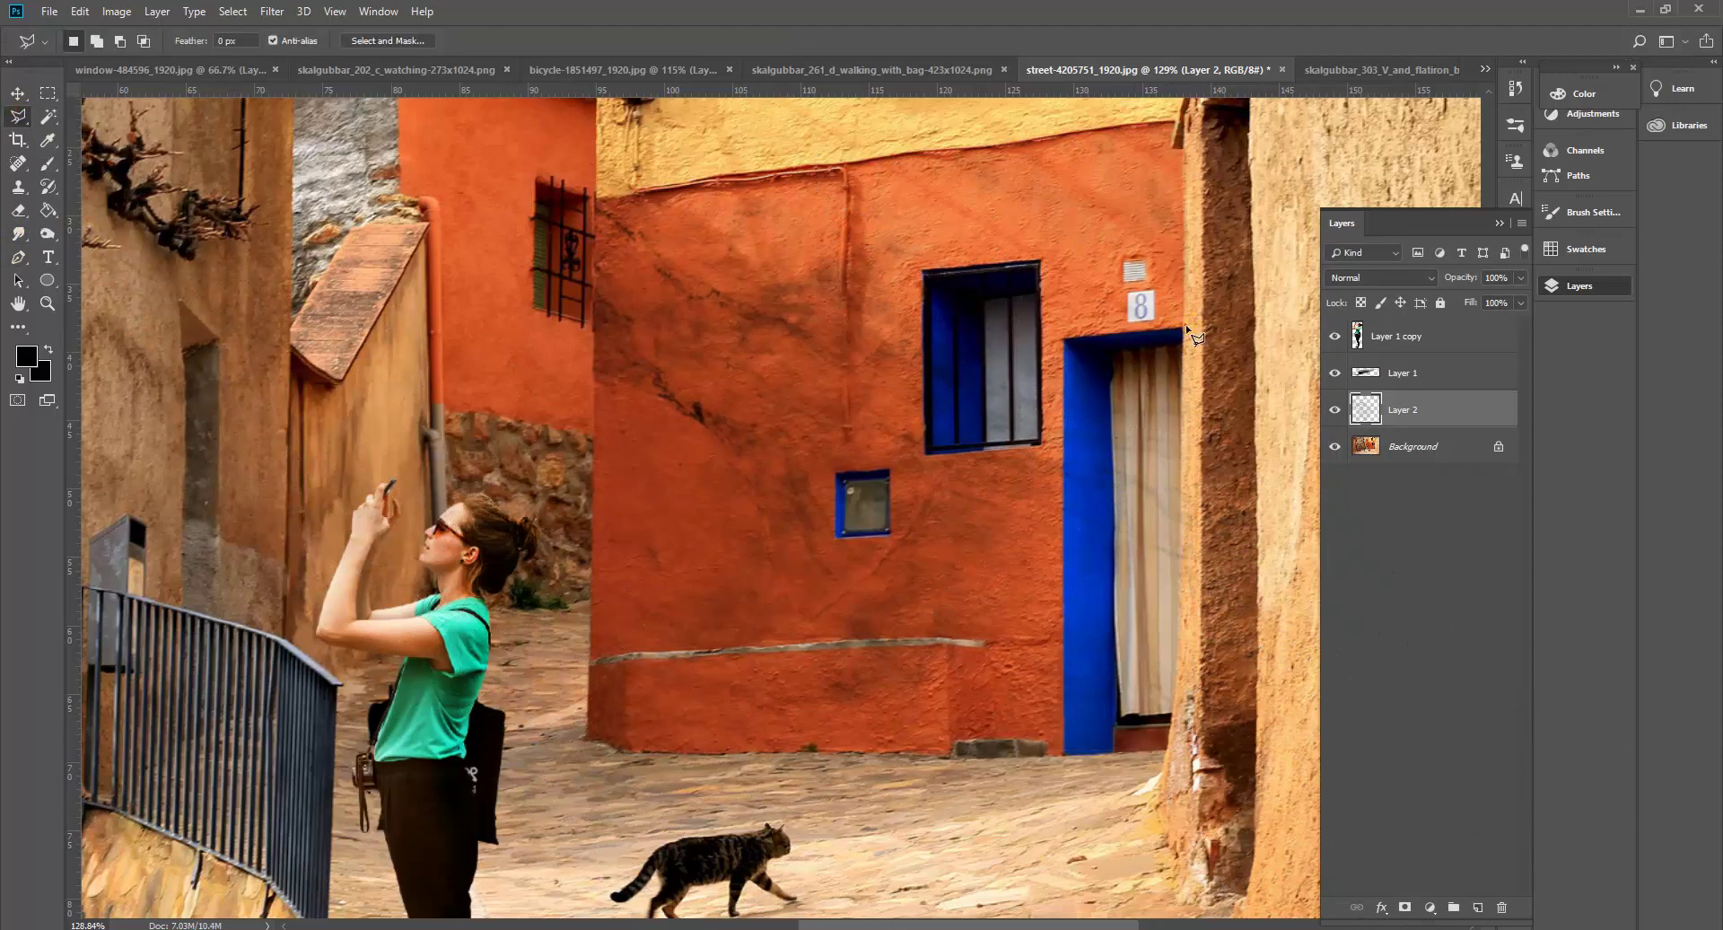
click(1185, 326)
click(1065, 339)
click(1065, 772)
click(1177, 770)
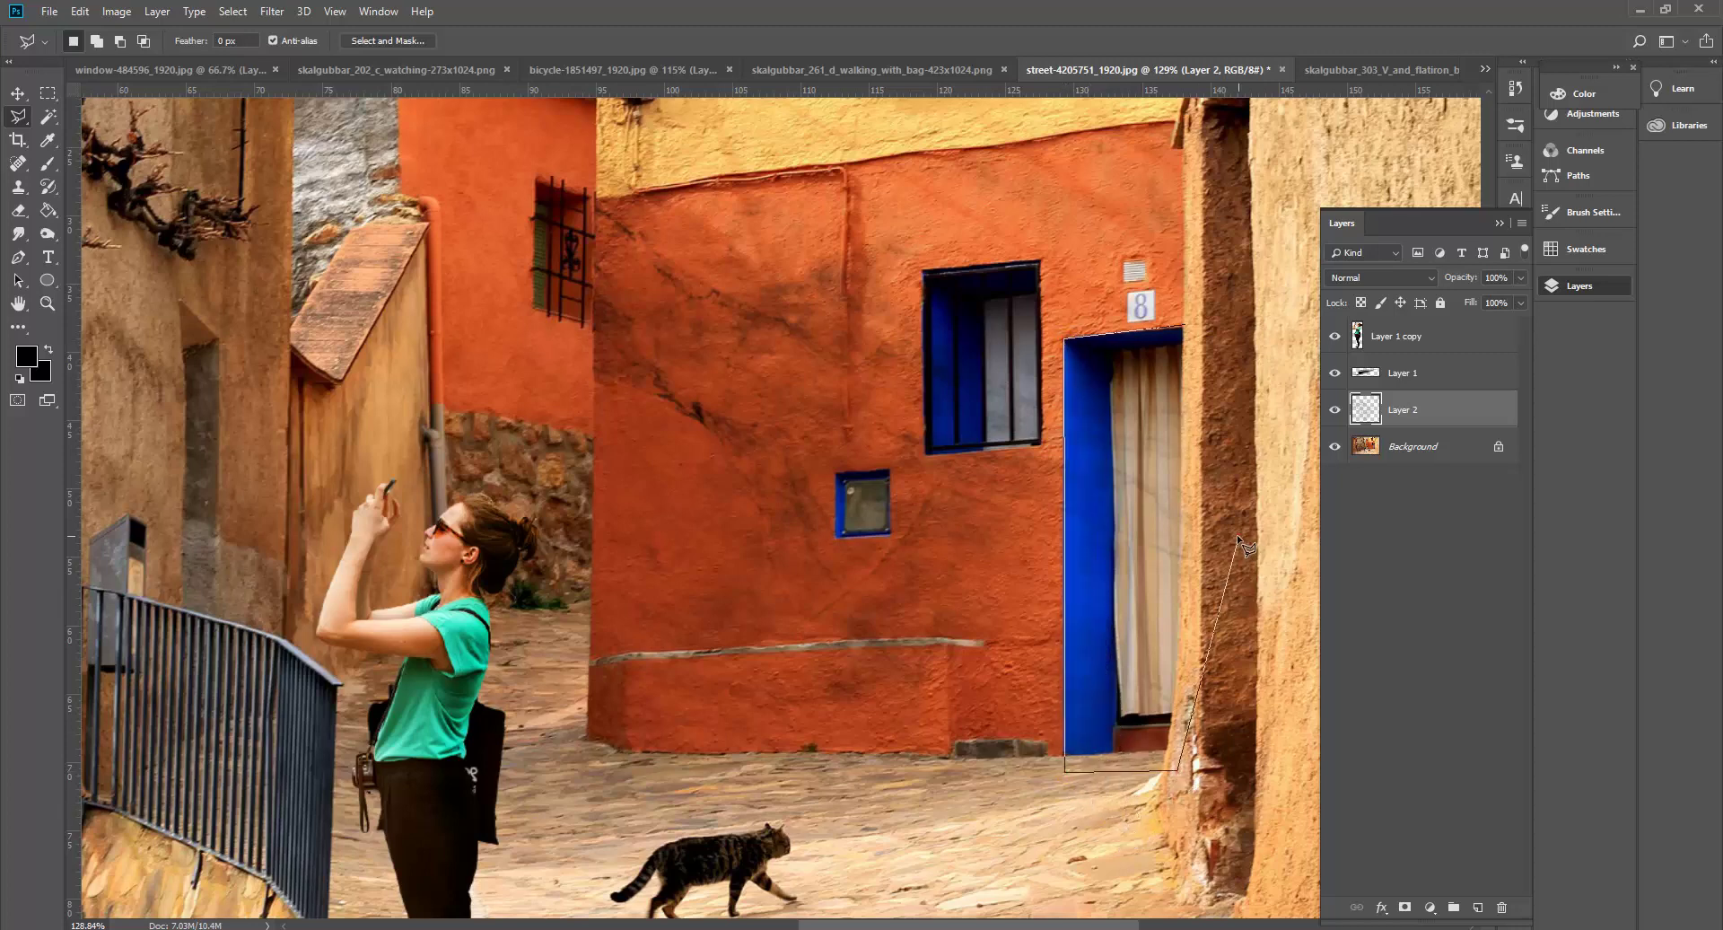
click(1216, 490)
click(1185, 326)
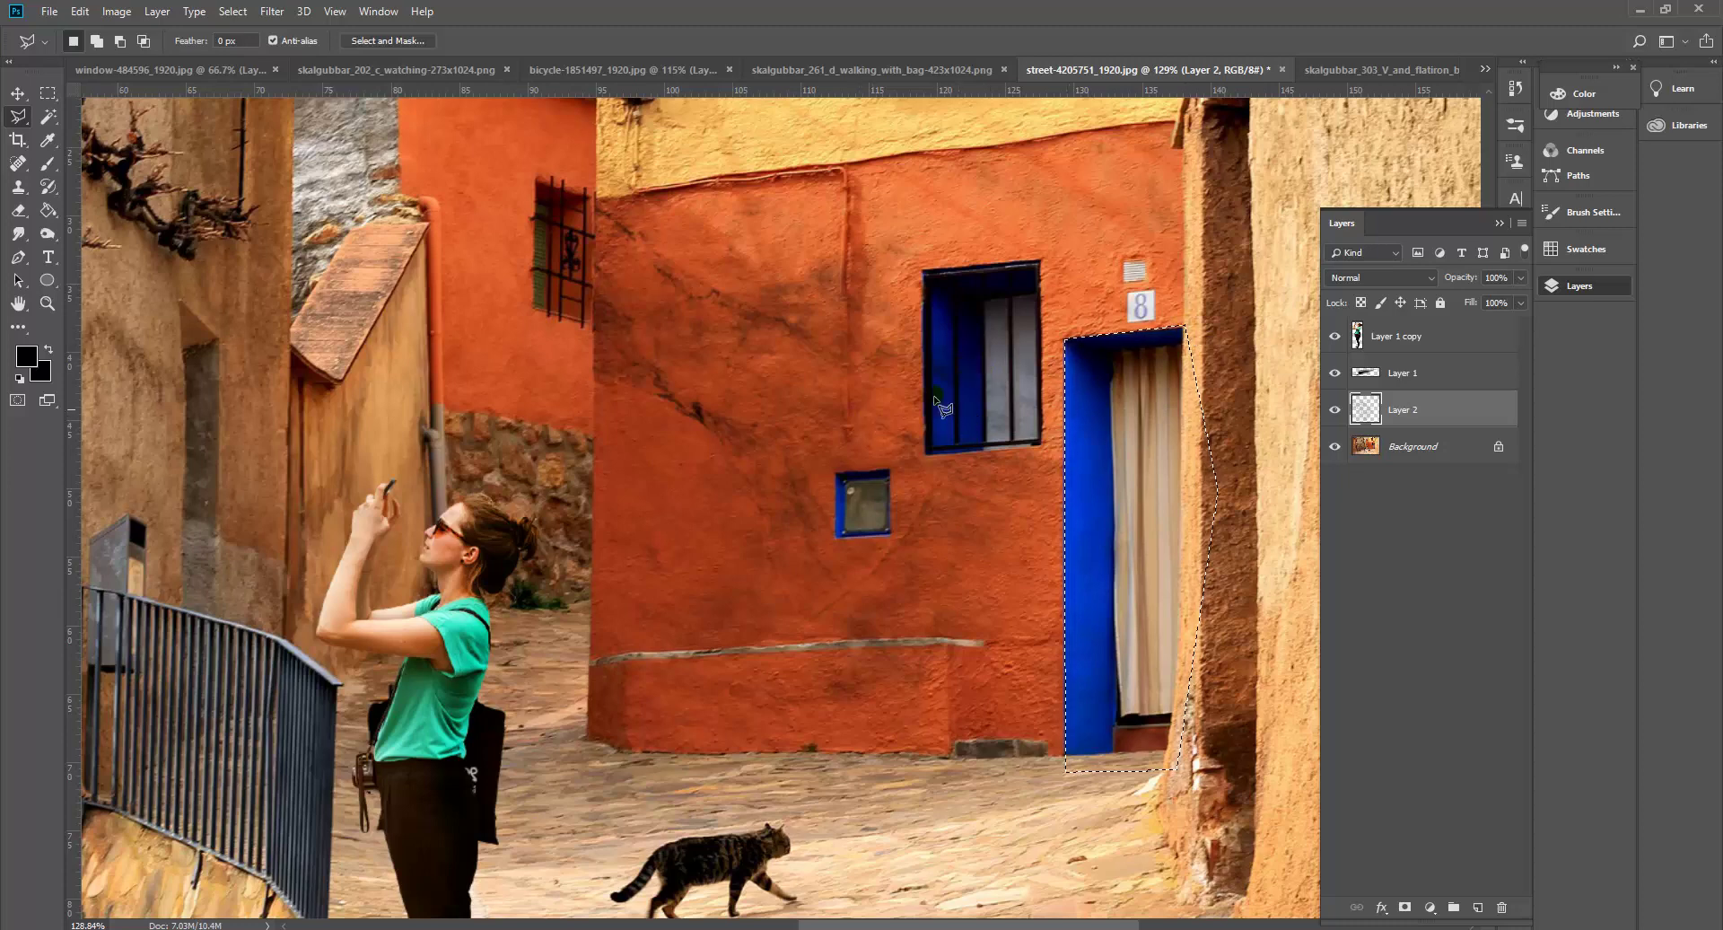
Outline the large barred window and the strip along its sill with polygonal selections, and clear the dirt from them.
click(924, 270)
click(928, 454)
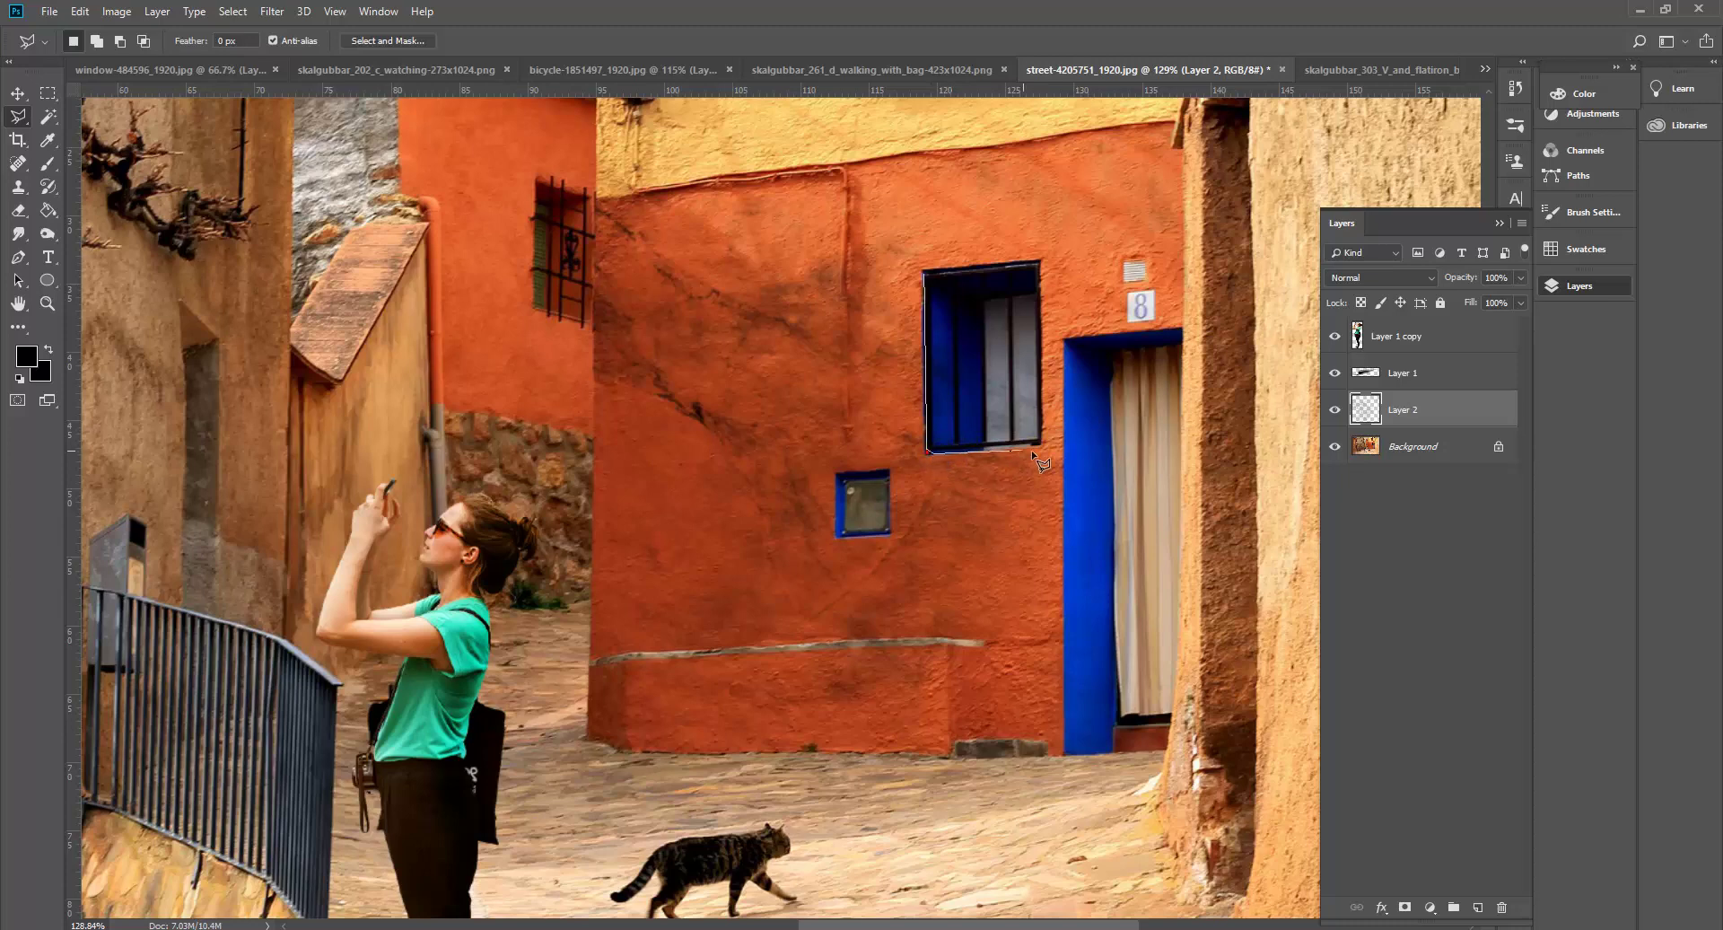
click(1041, 437)
click(1041, 261)
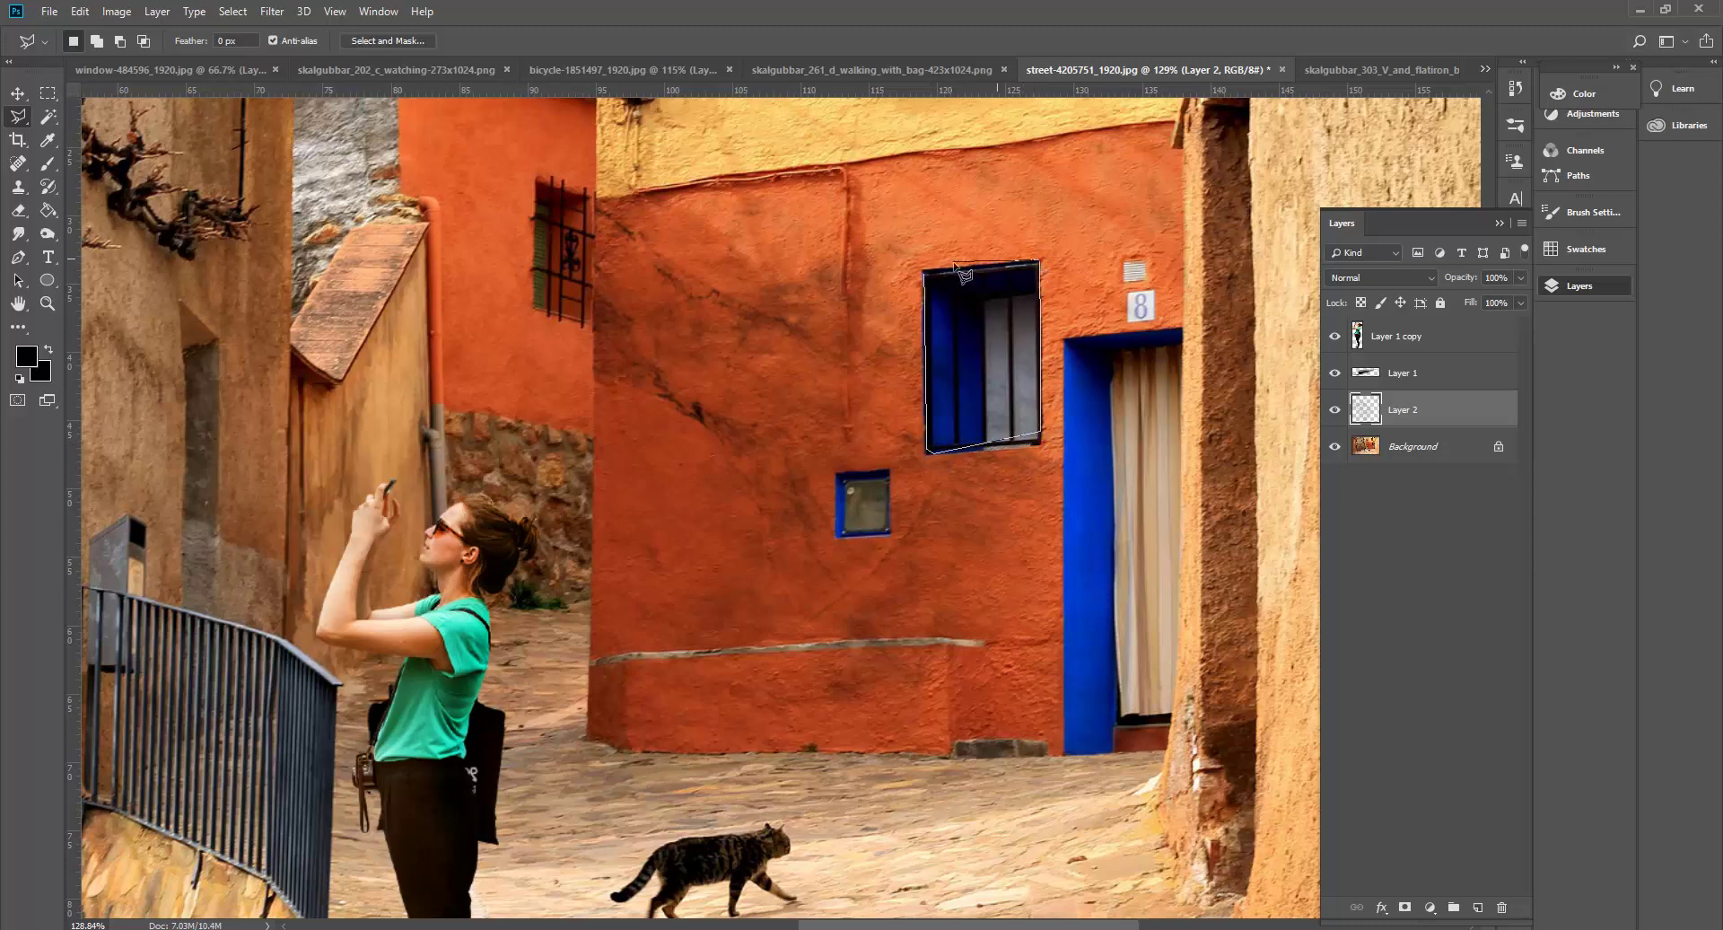
click(926, 272)
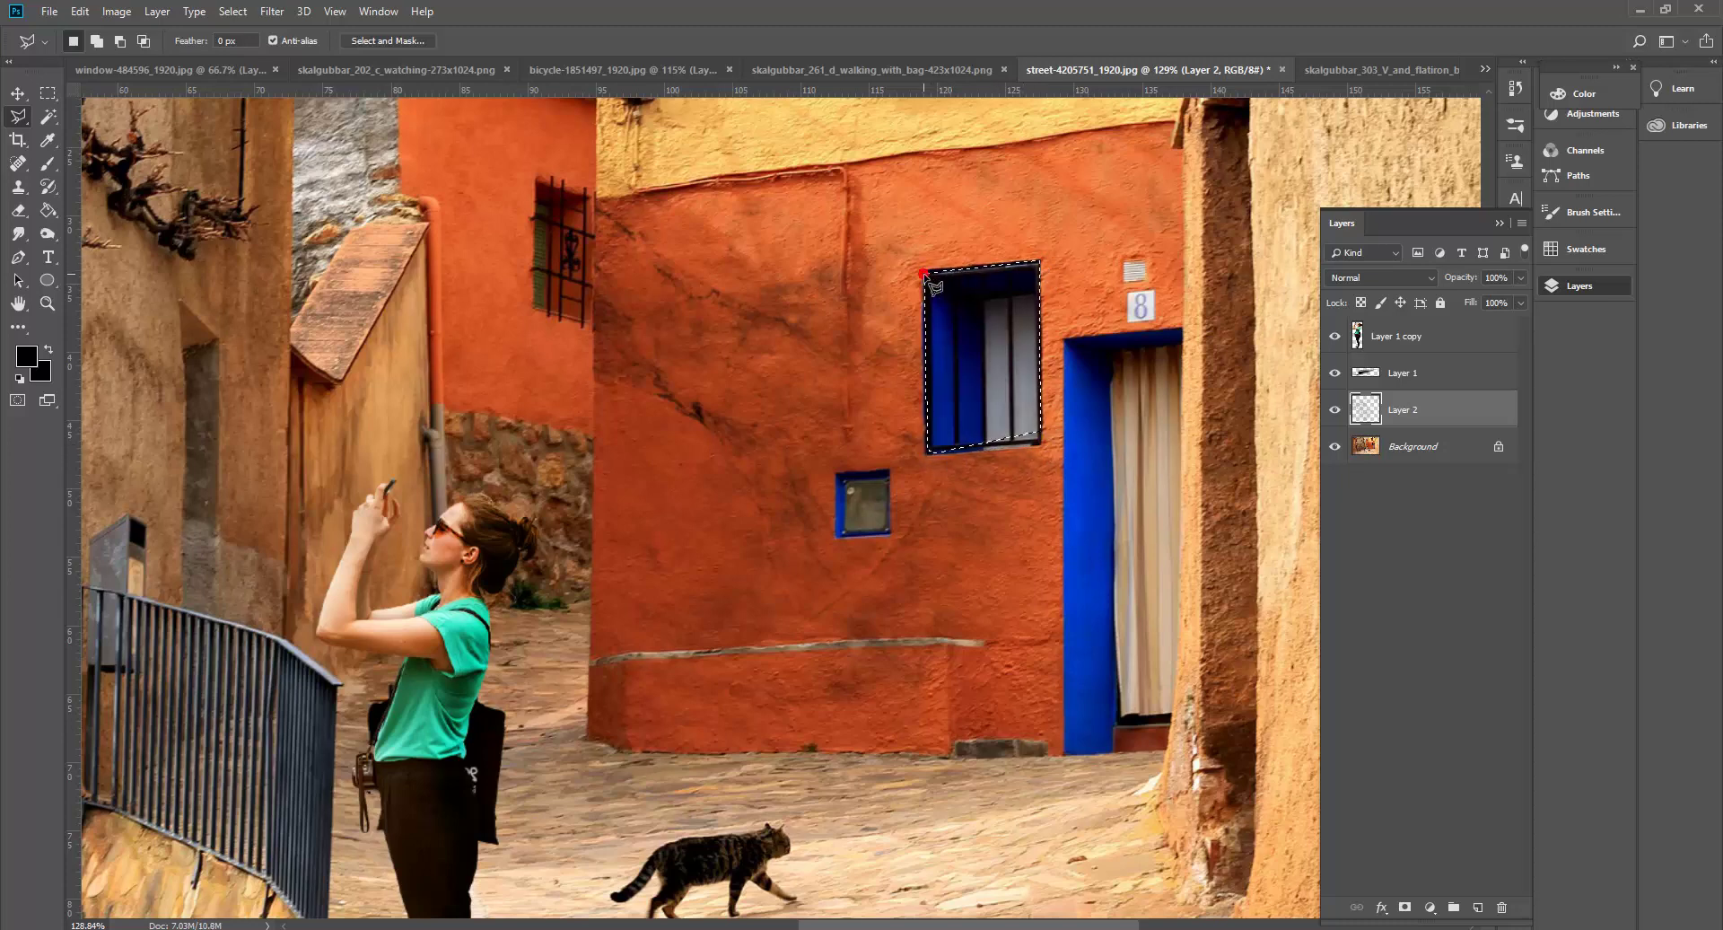
key(ctrl+d)
click(930, 455)
click(925, 432)
double_click(1042, 439)
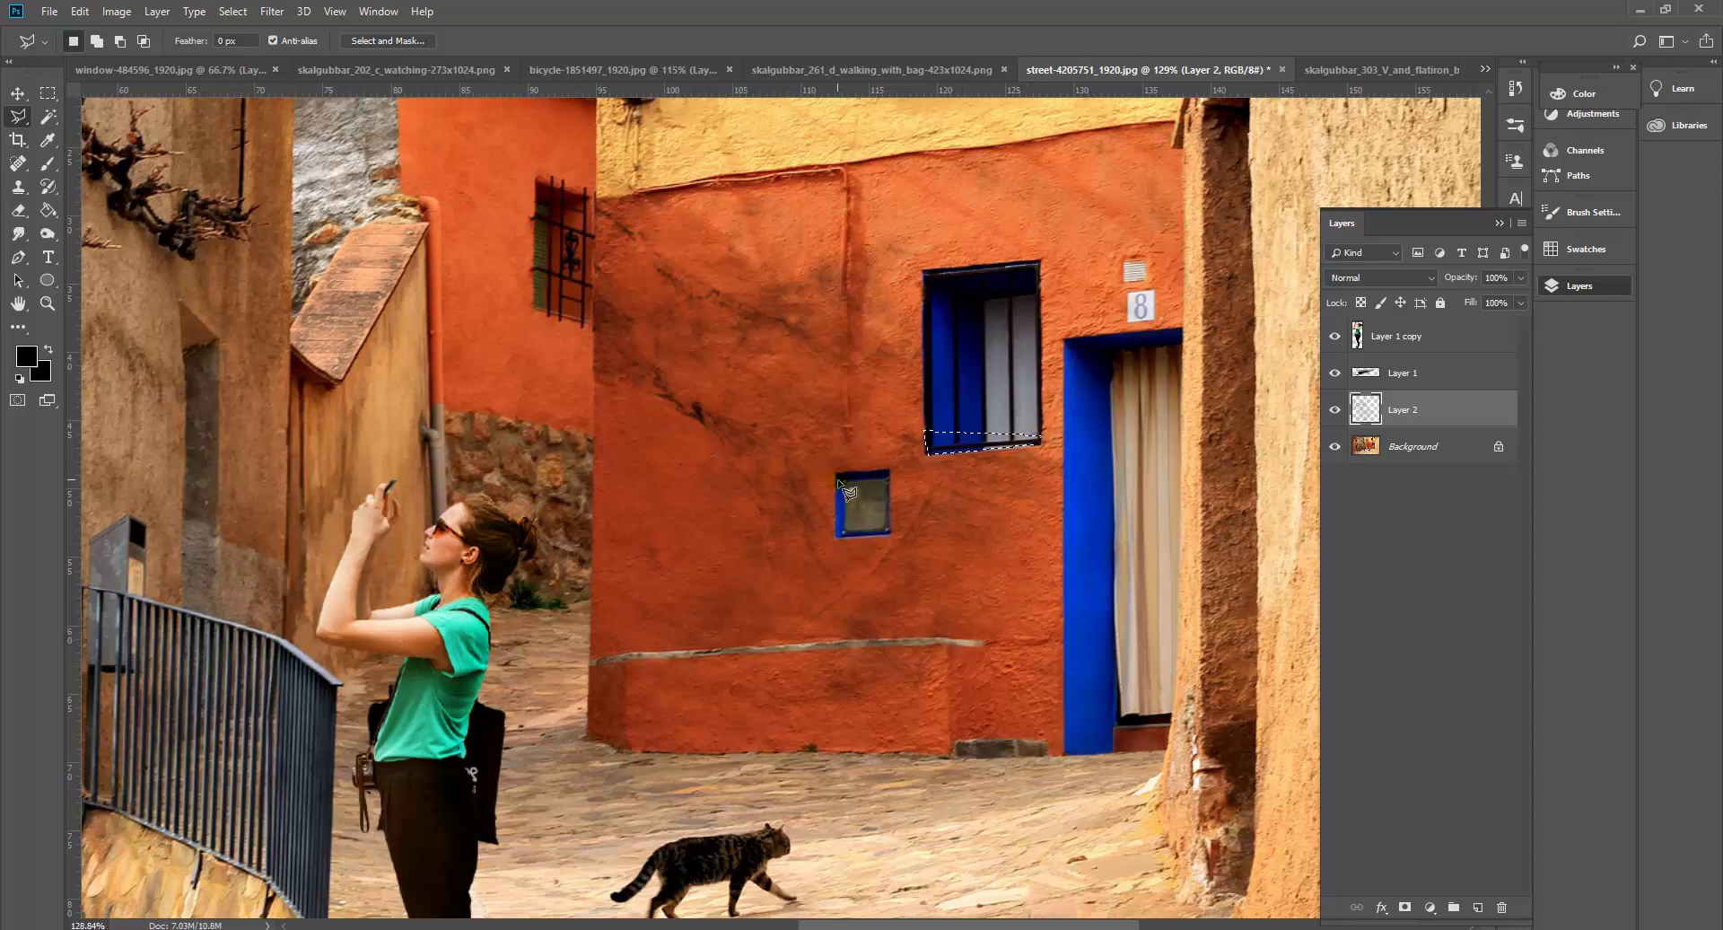
Outline the small blue-framed window, clear the dirt inside it, and remove the selection.
click(837, 476)
click(837, 537)
click(837, 477)
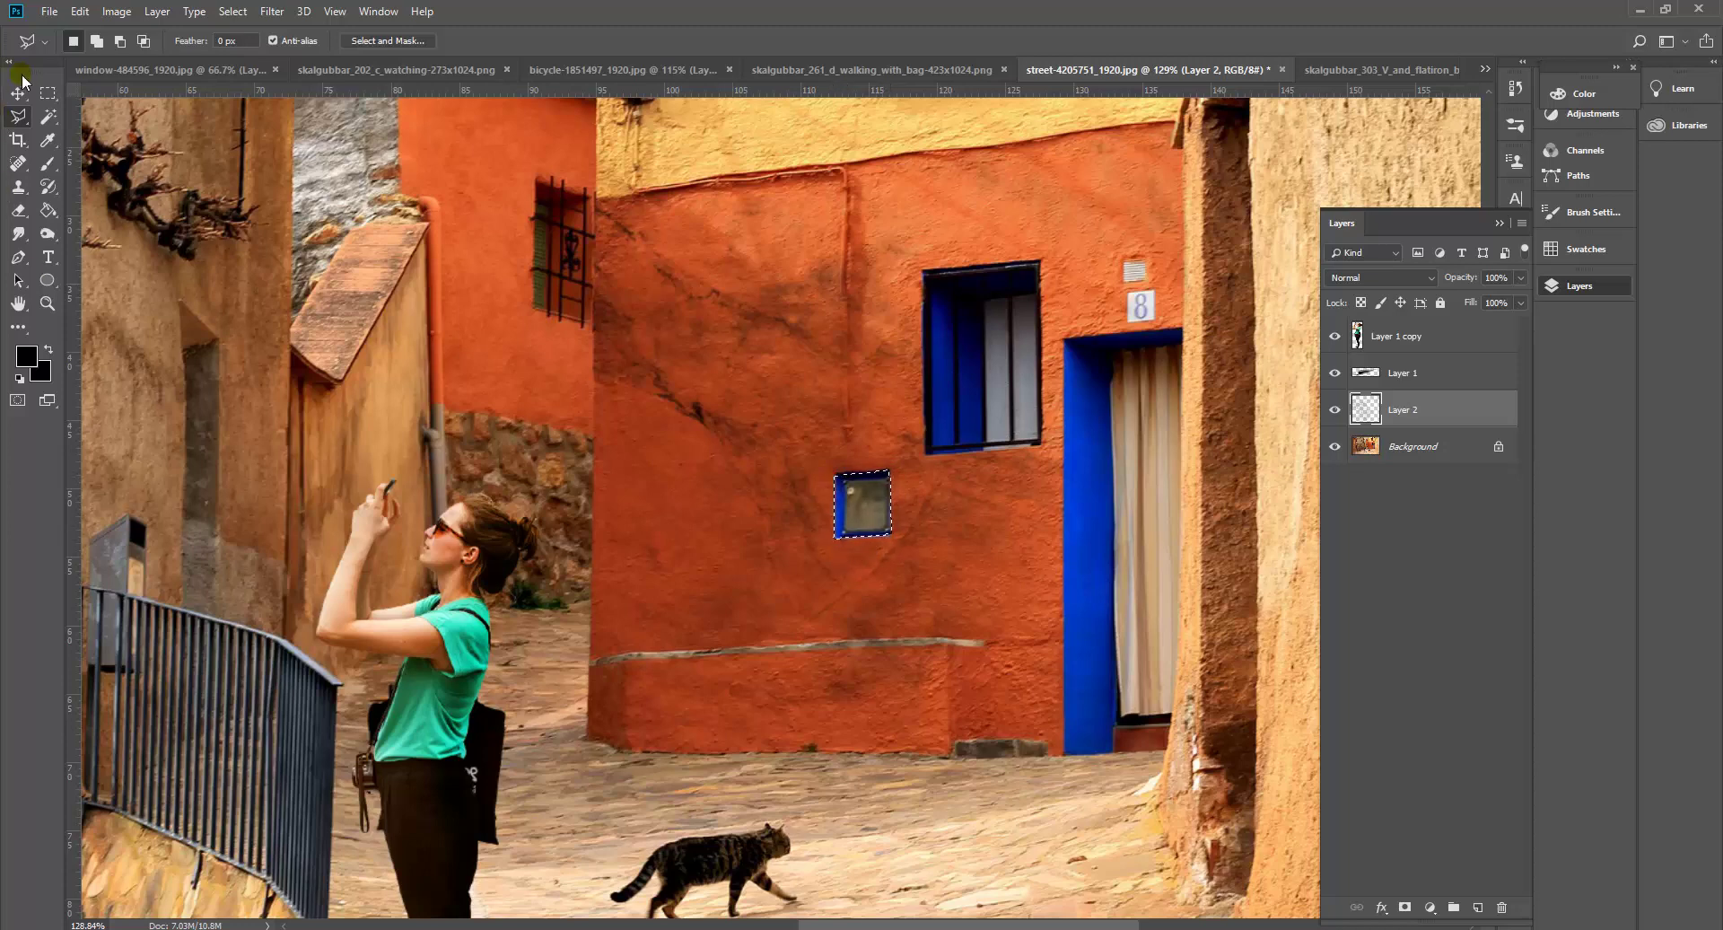
click(47, 94)
click(644, 473)
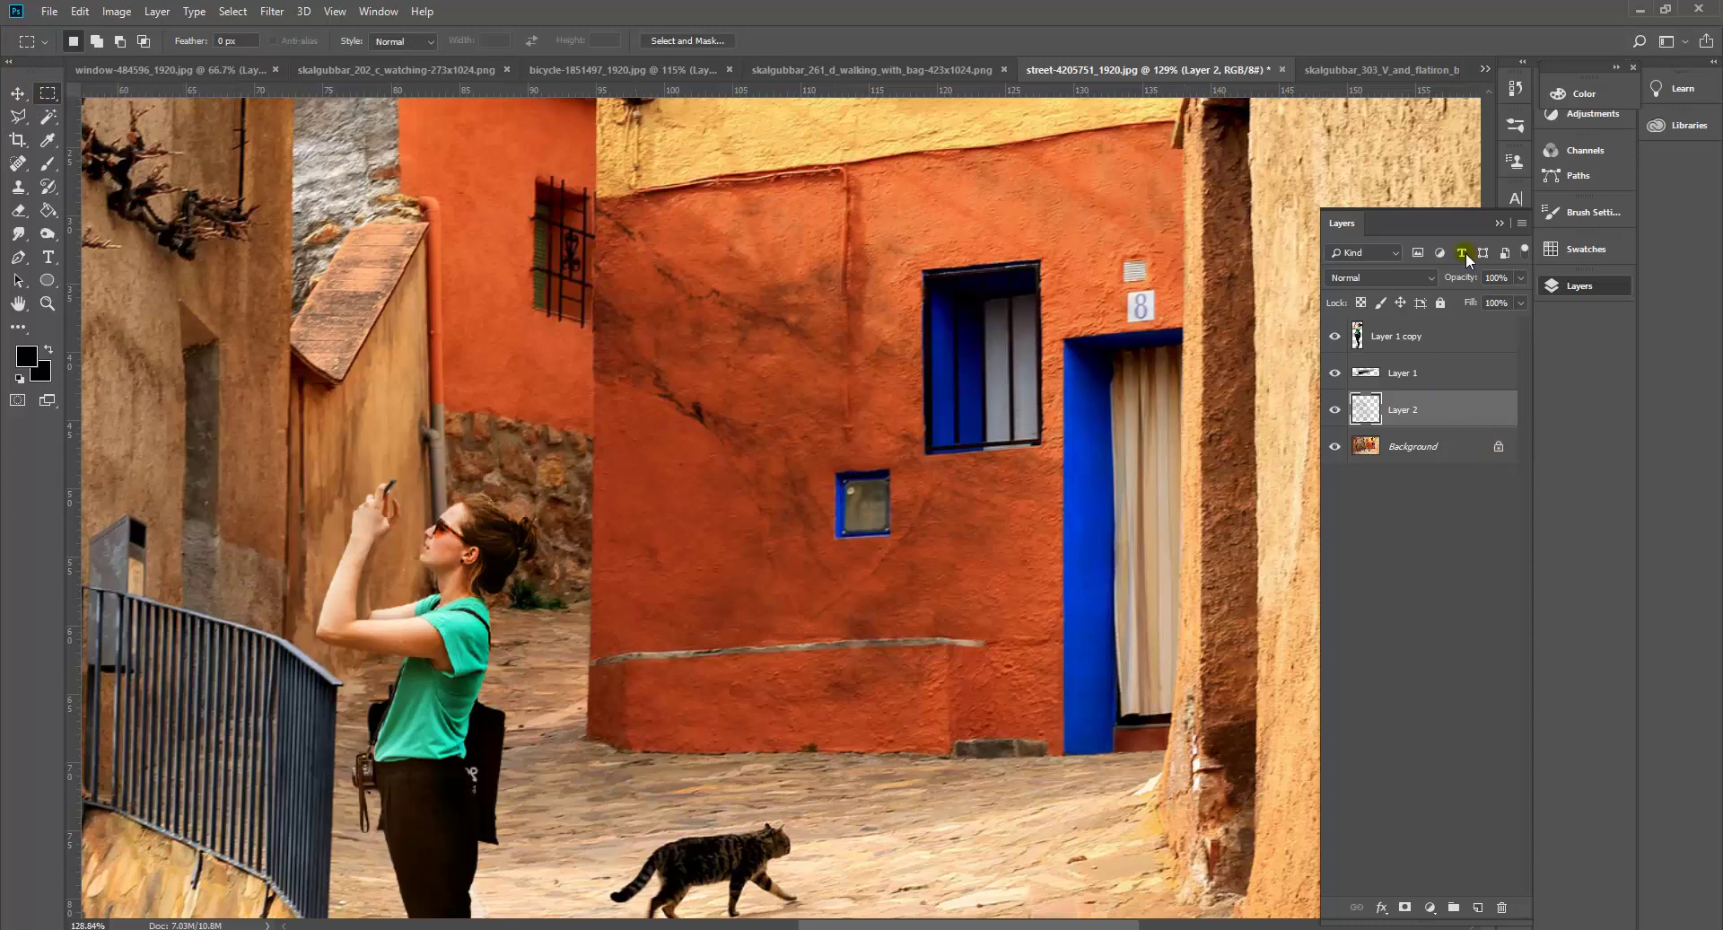
Try Color Dodge, Overlay, Exclusion, Screen and Darker Color as the dirt layer's blend mode, settling on Overlay.
click(1423, 278)
click(1413, 280)
scroll(1369, 281, down, 2)
scroll(1370, 282, down, 1)
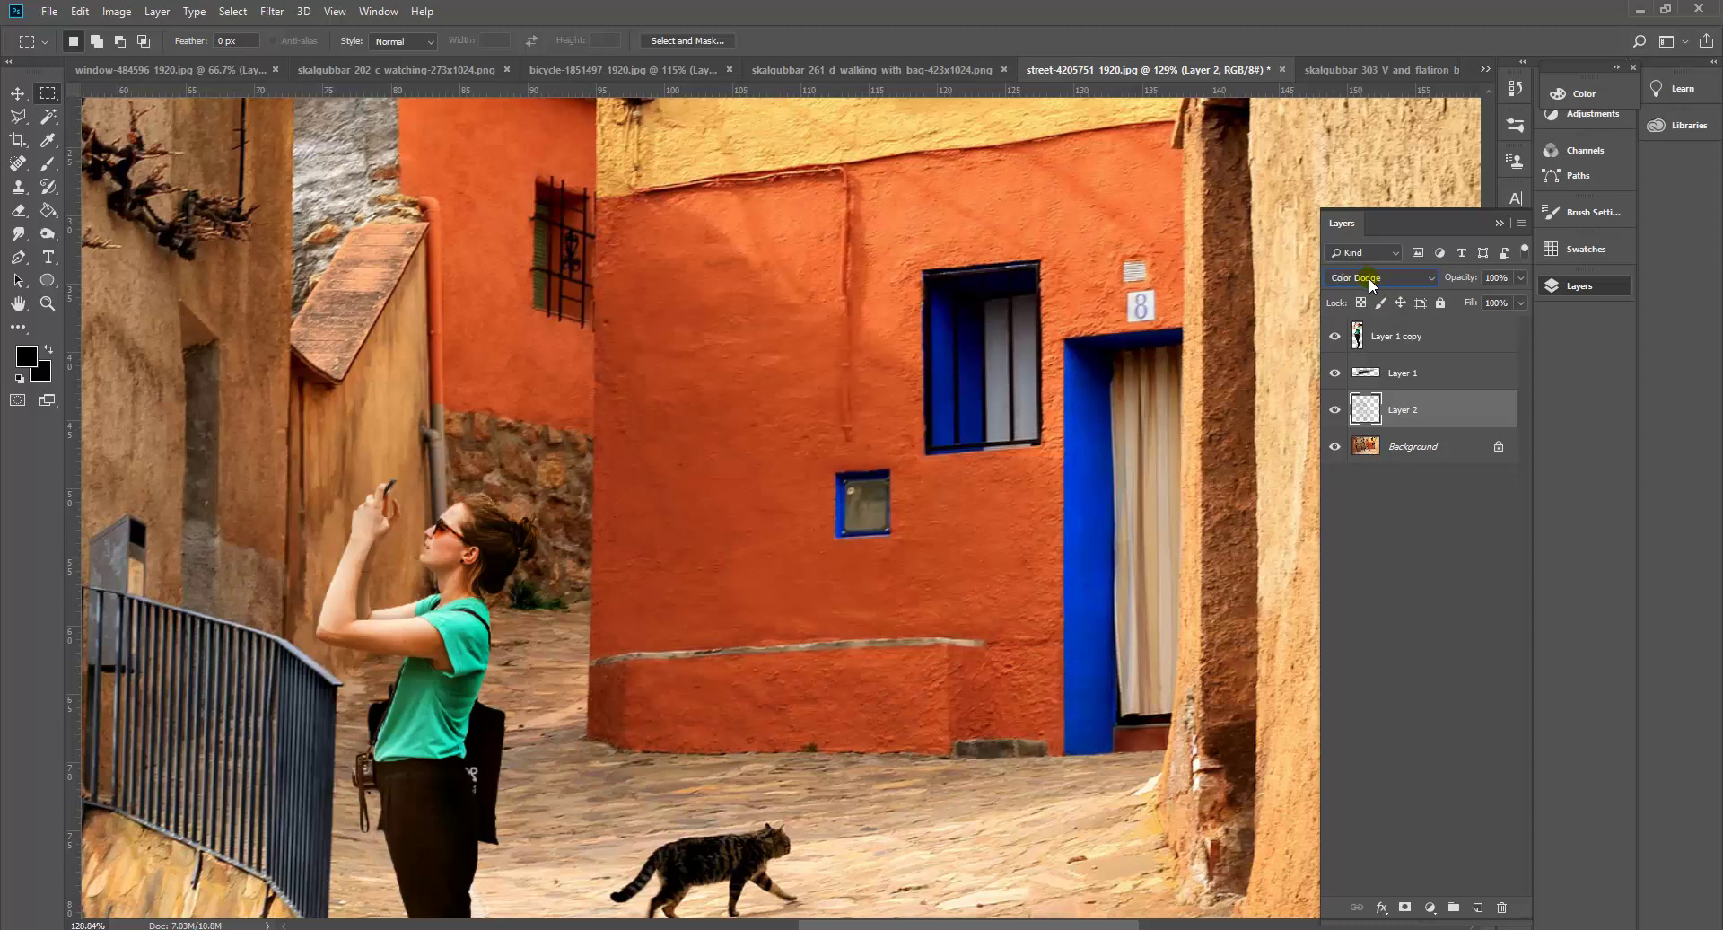
scroll(1370, 284, down, 1)
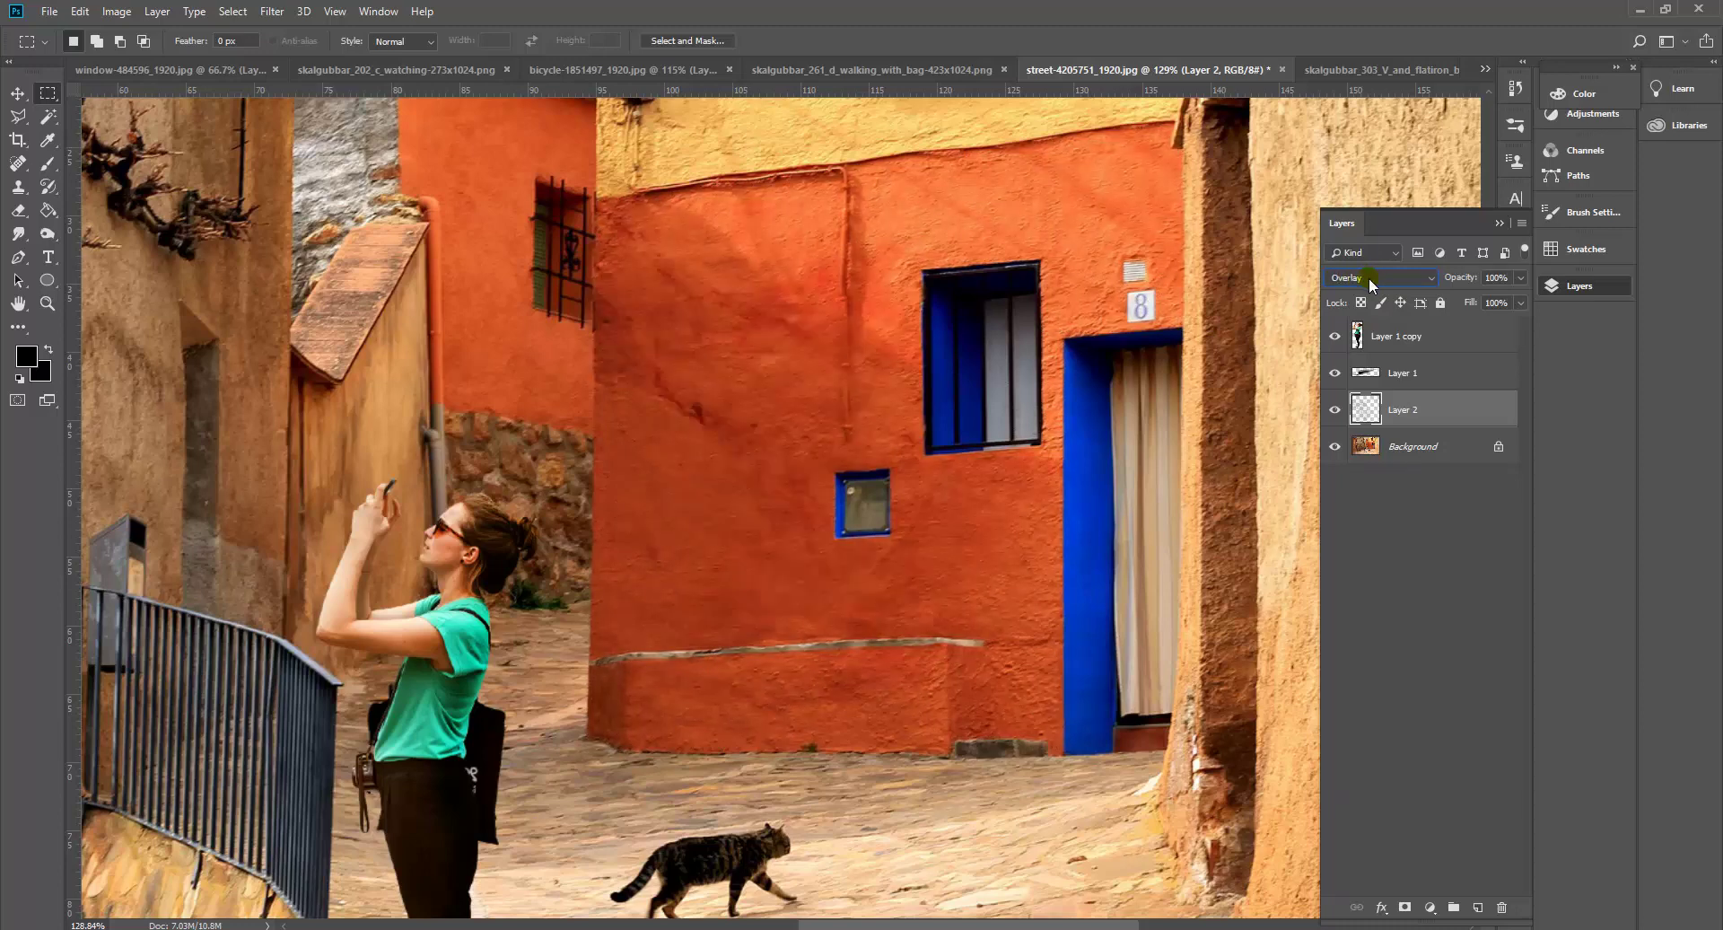
scroll(1370, 283, down, 1)
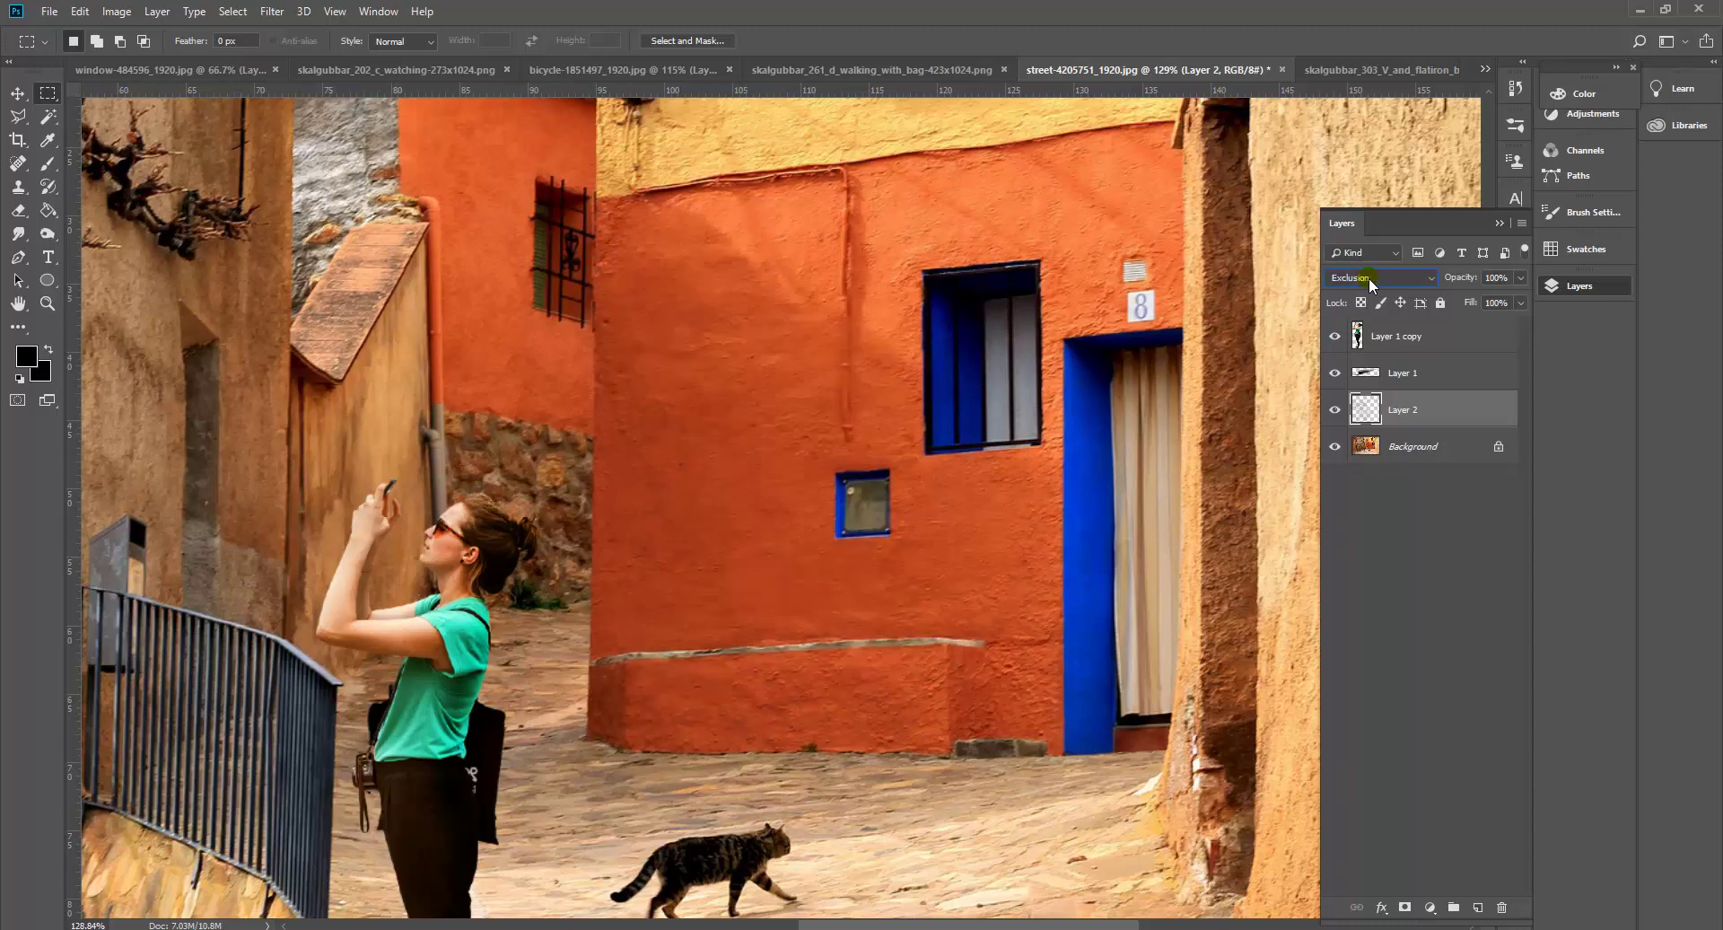
scroll(1370, 284, up, 2)
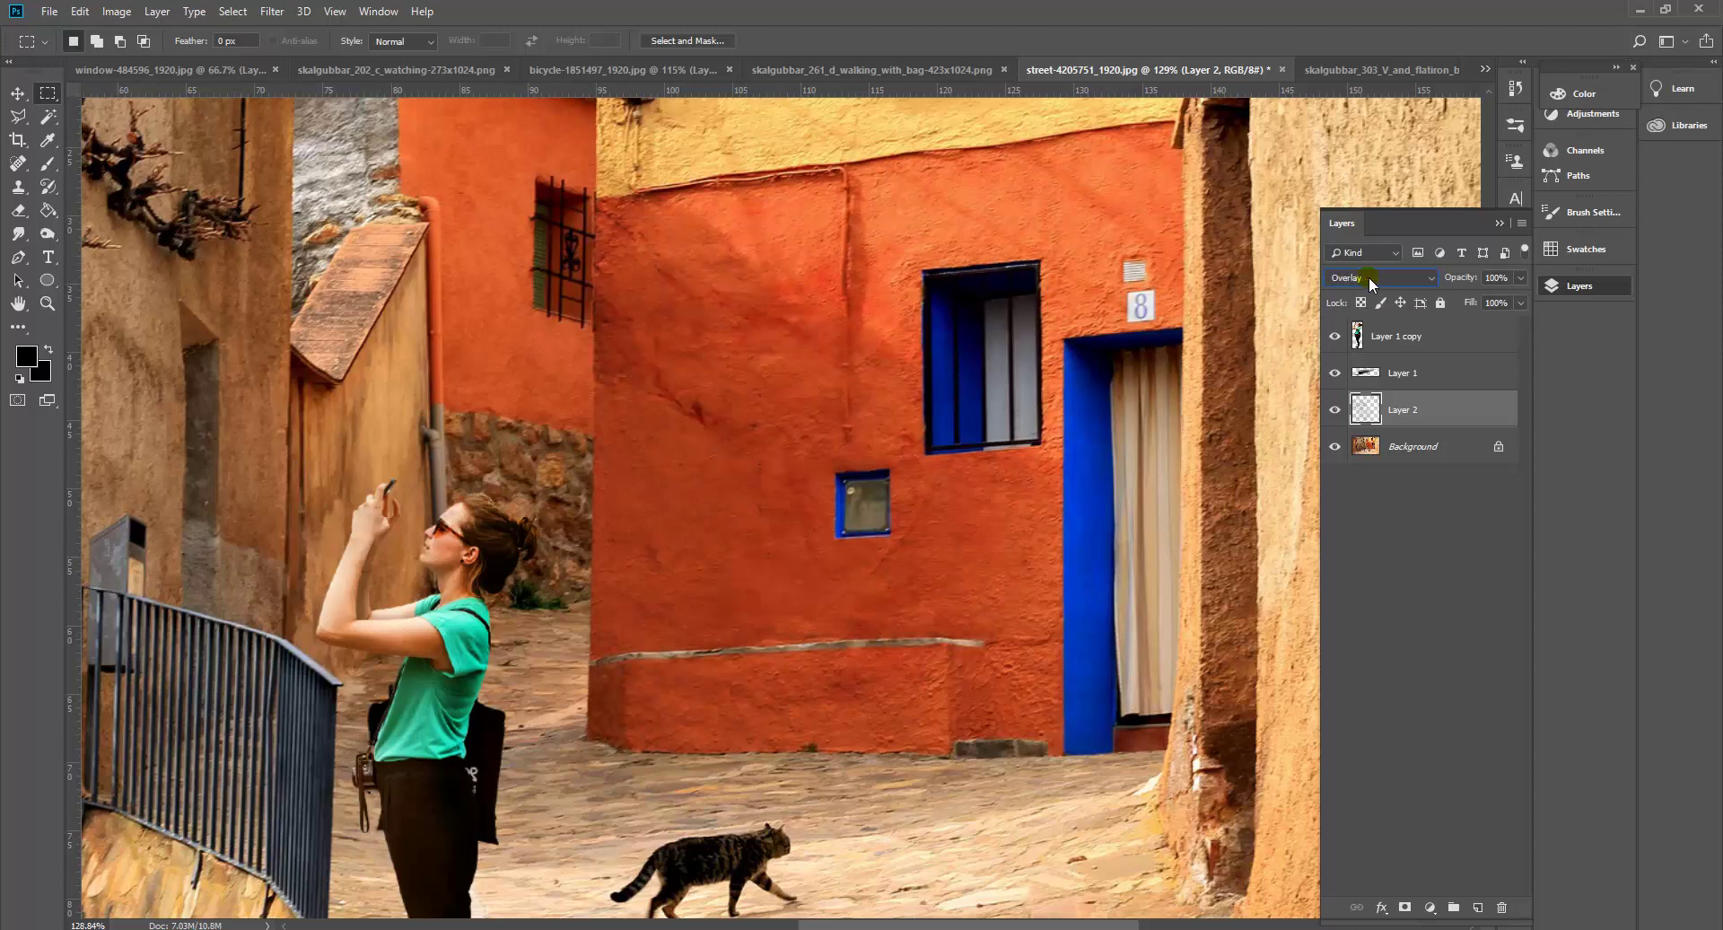
scroll(1370, 281, up, 3)
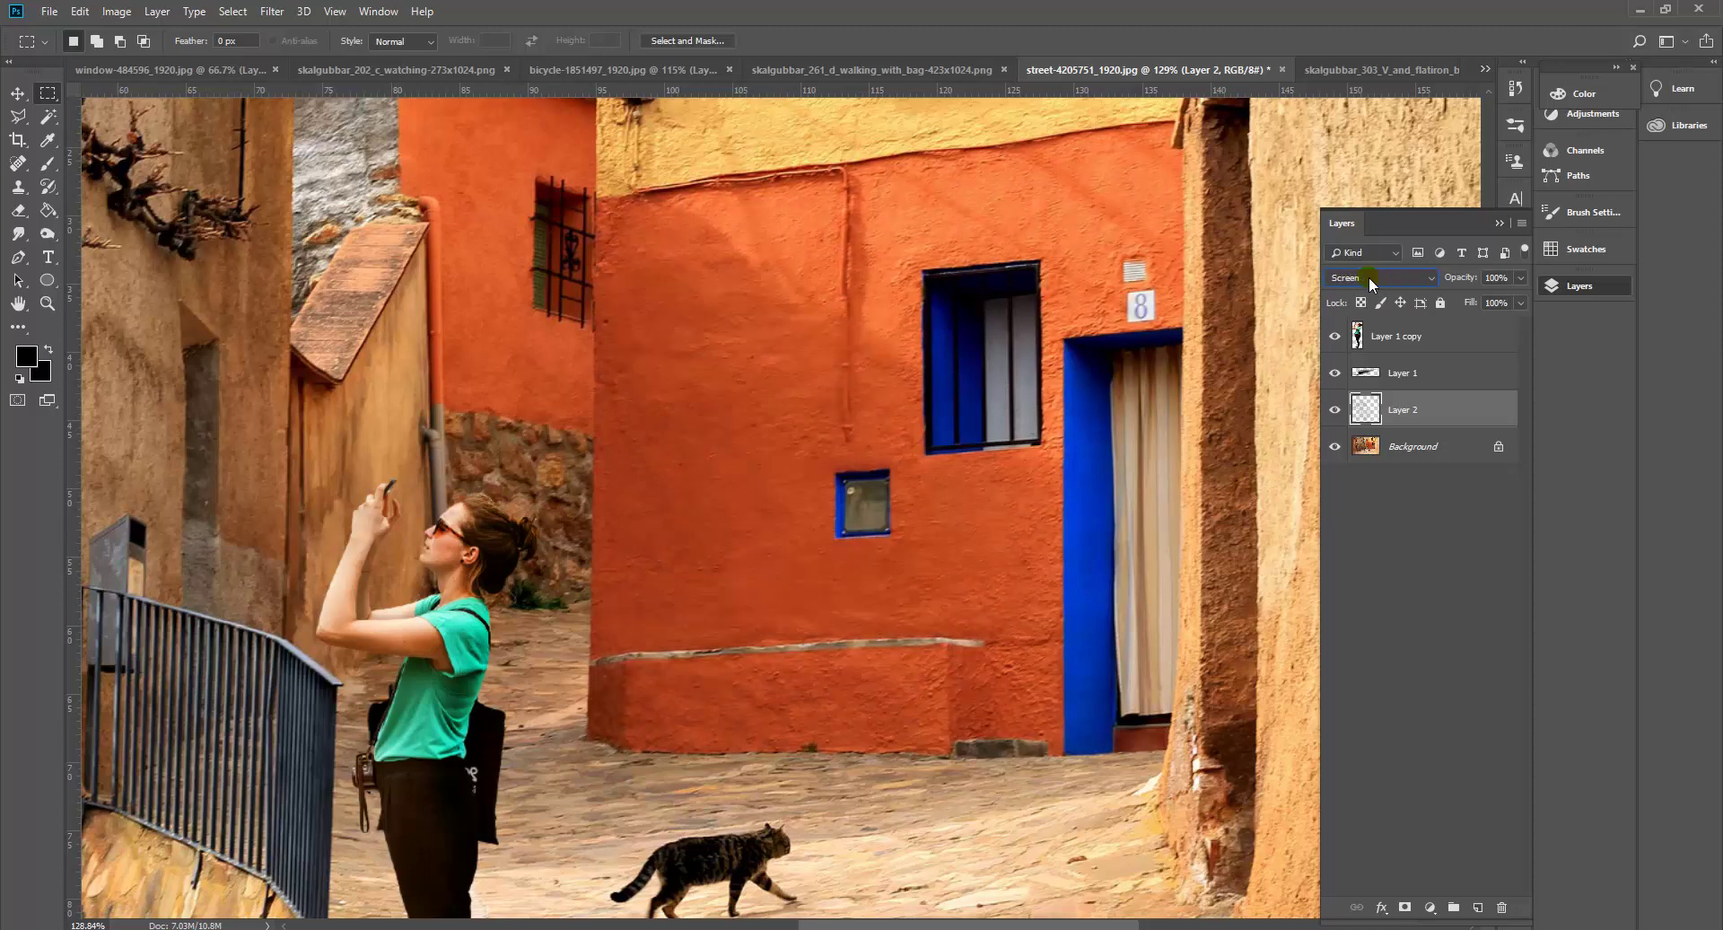
scroll(1370, 281, up, 2)
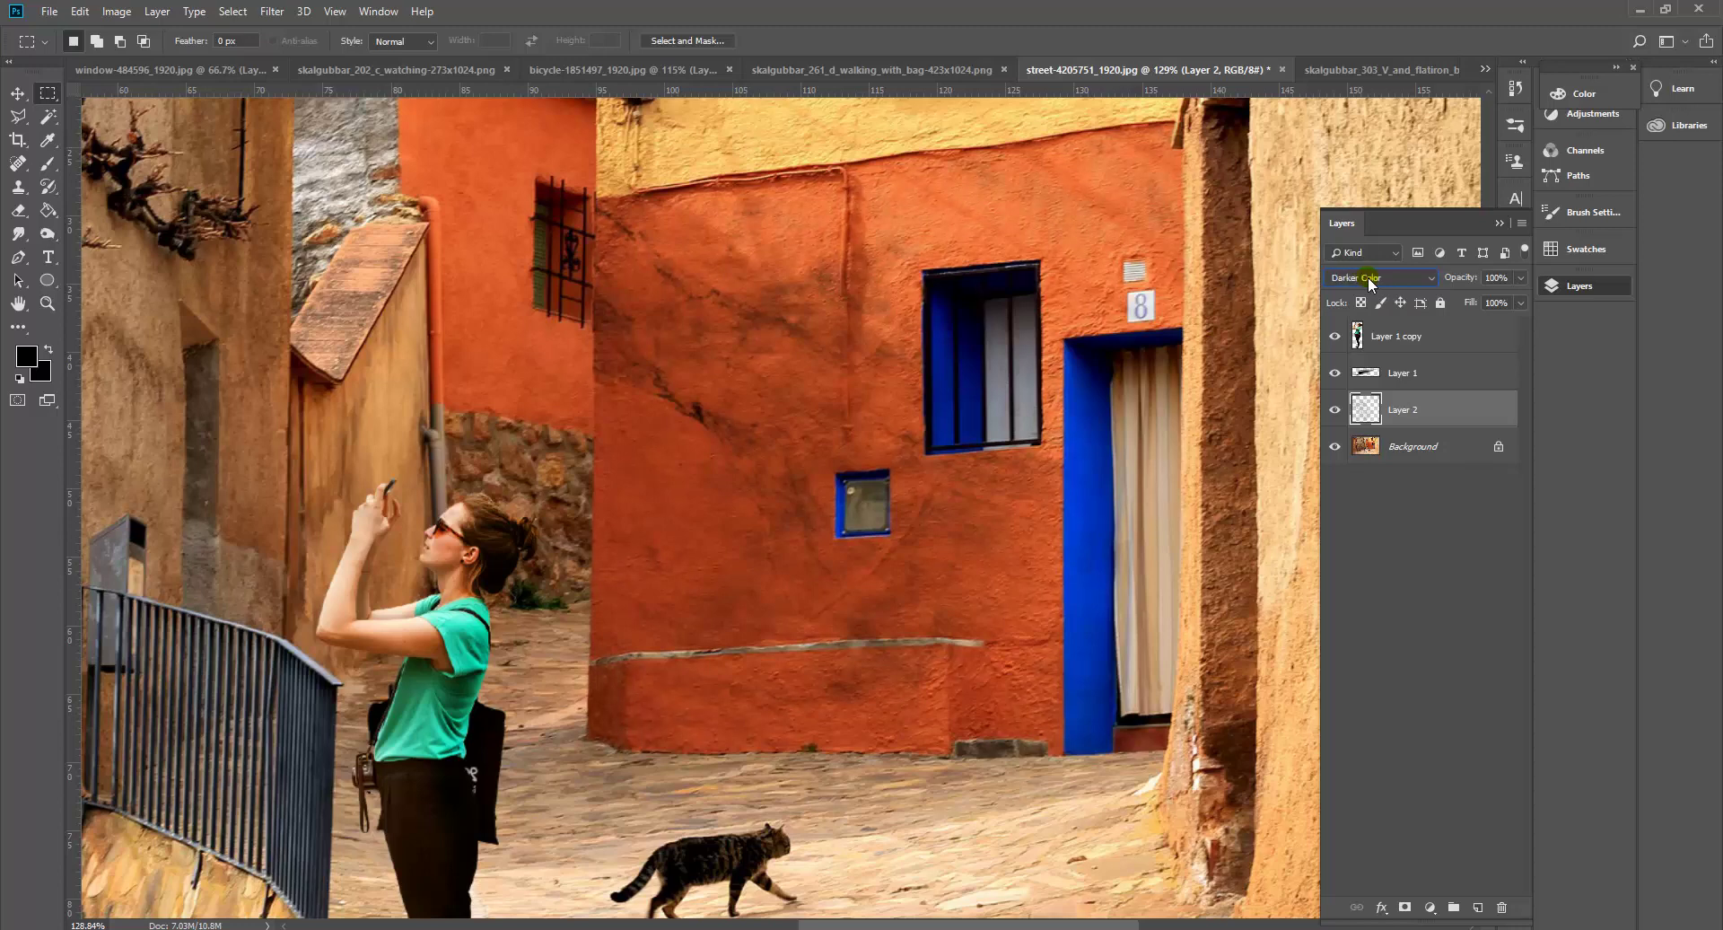
scroll(1371, 281, down, 1)
scroll(1371, 283, down, 3)
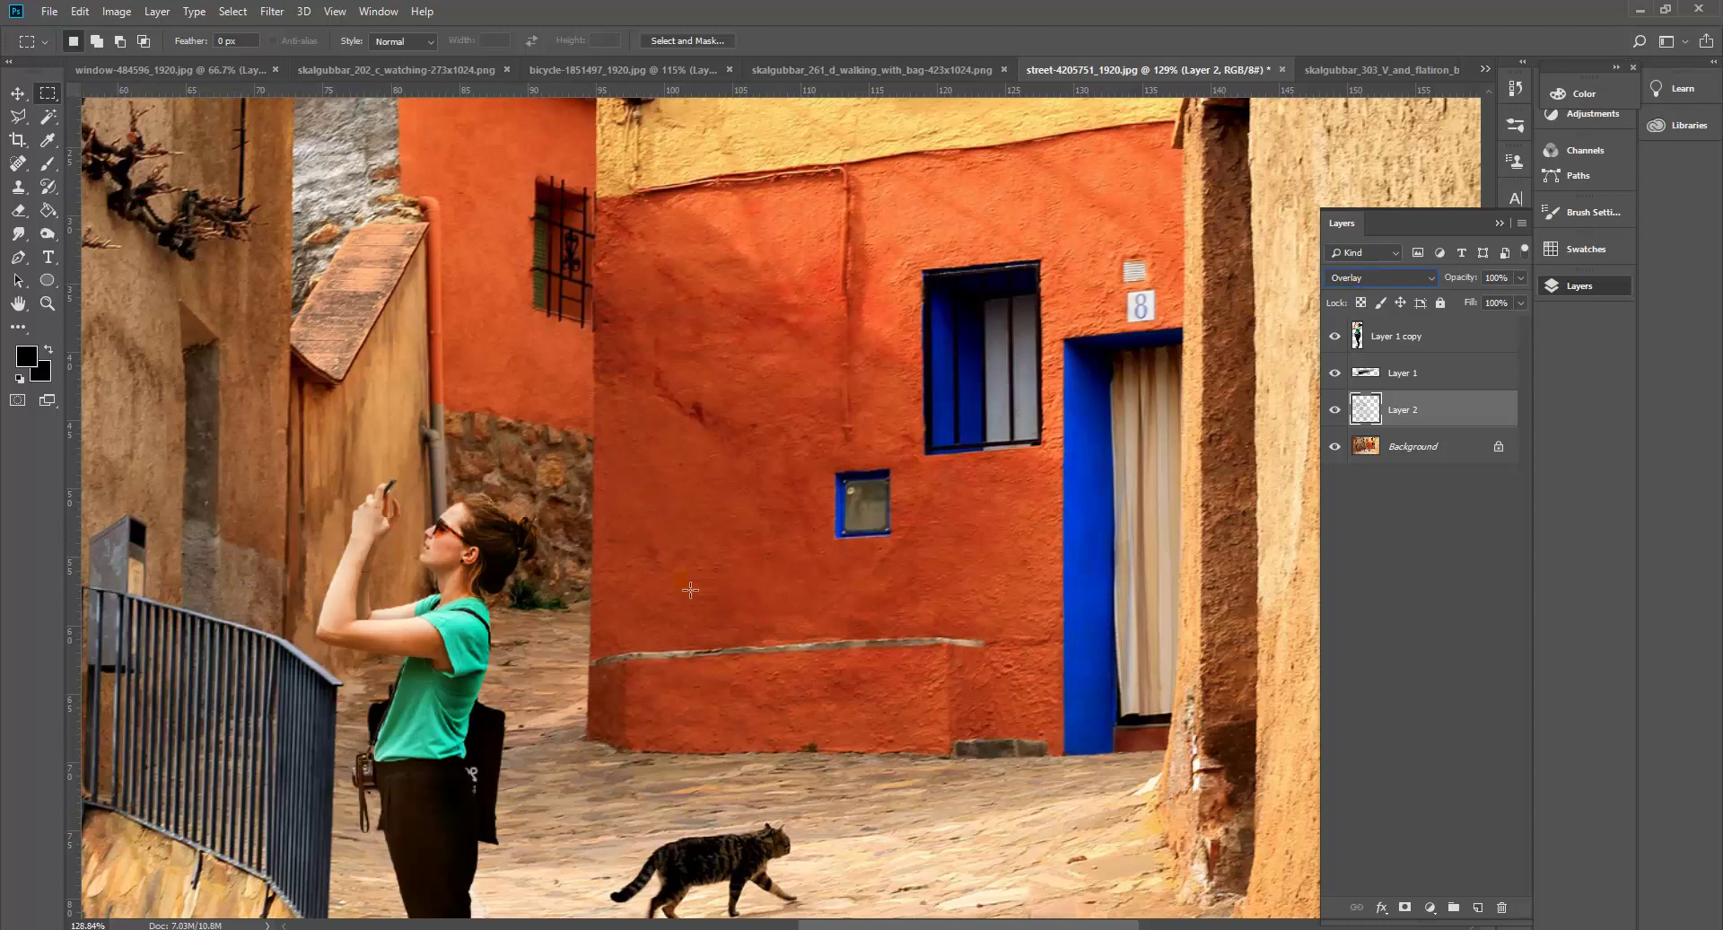
Try the Soft Light and Darken blend modes on the dirt layer.
click(1417, 278)
click(1406, 284)
scroll(869, 647, down, 5)
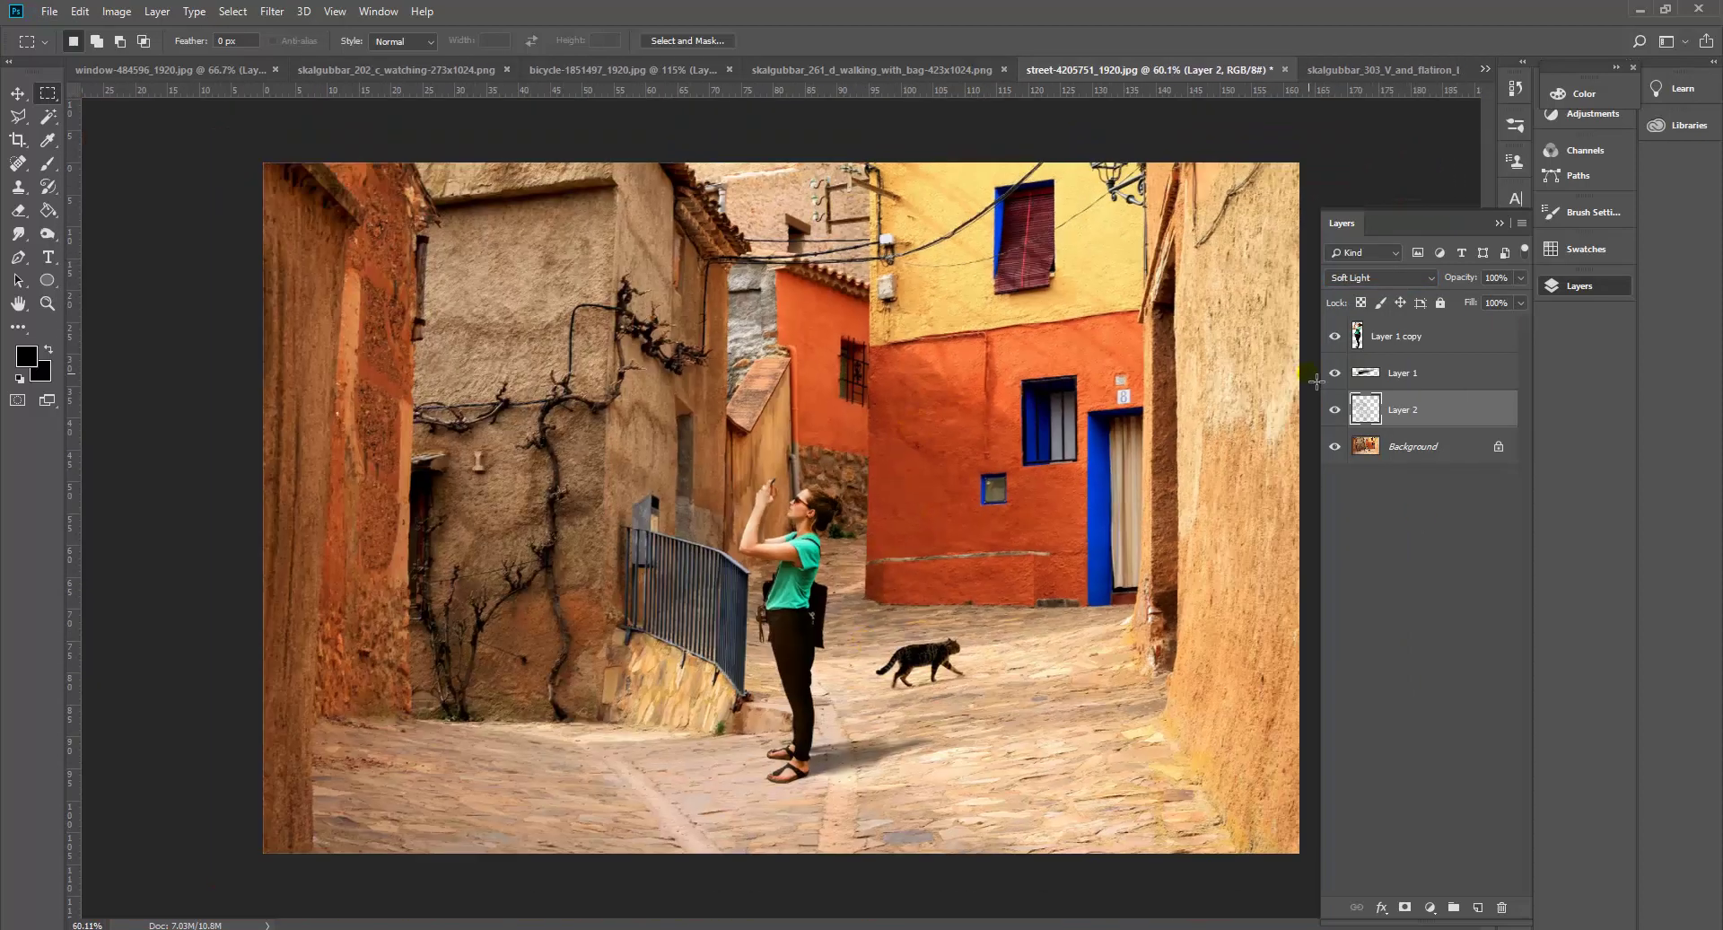
click(1408, 280)
click(1352, 339)
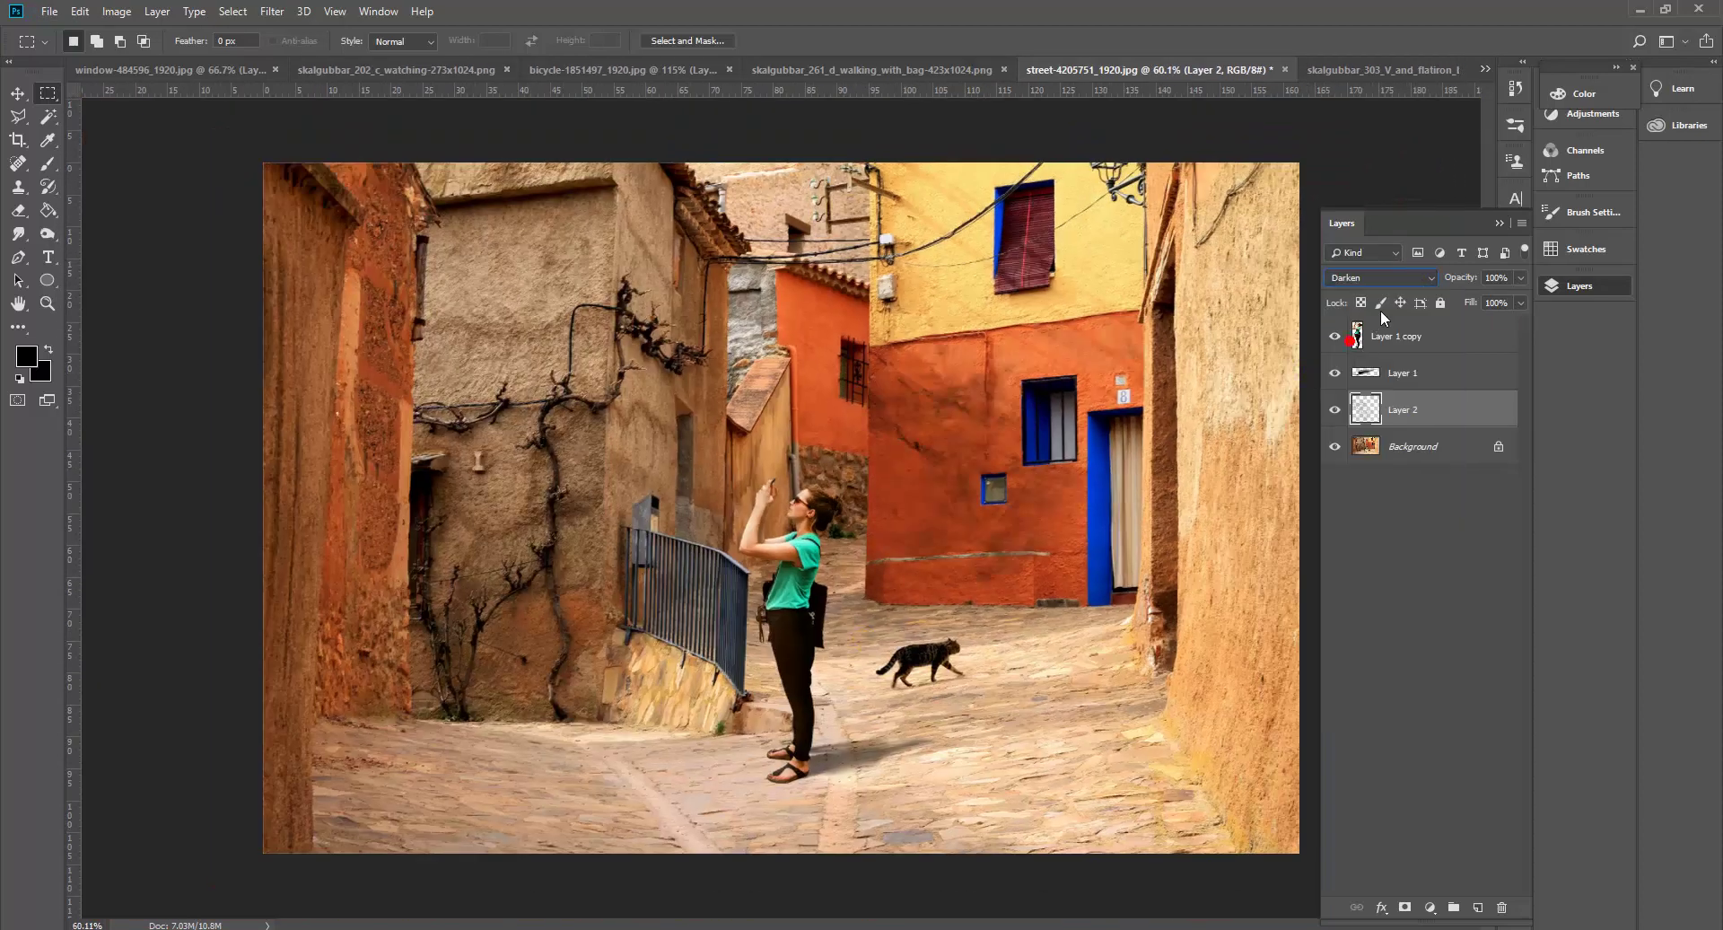
Set the dirt layer's blend mode to Multiply and its opacity to 80%.
click(1396, 278)
click(1375, 349)
drag(1497, 298, 1486, 299)
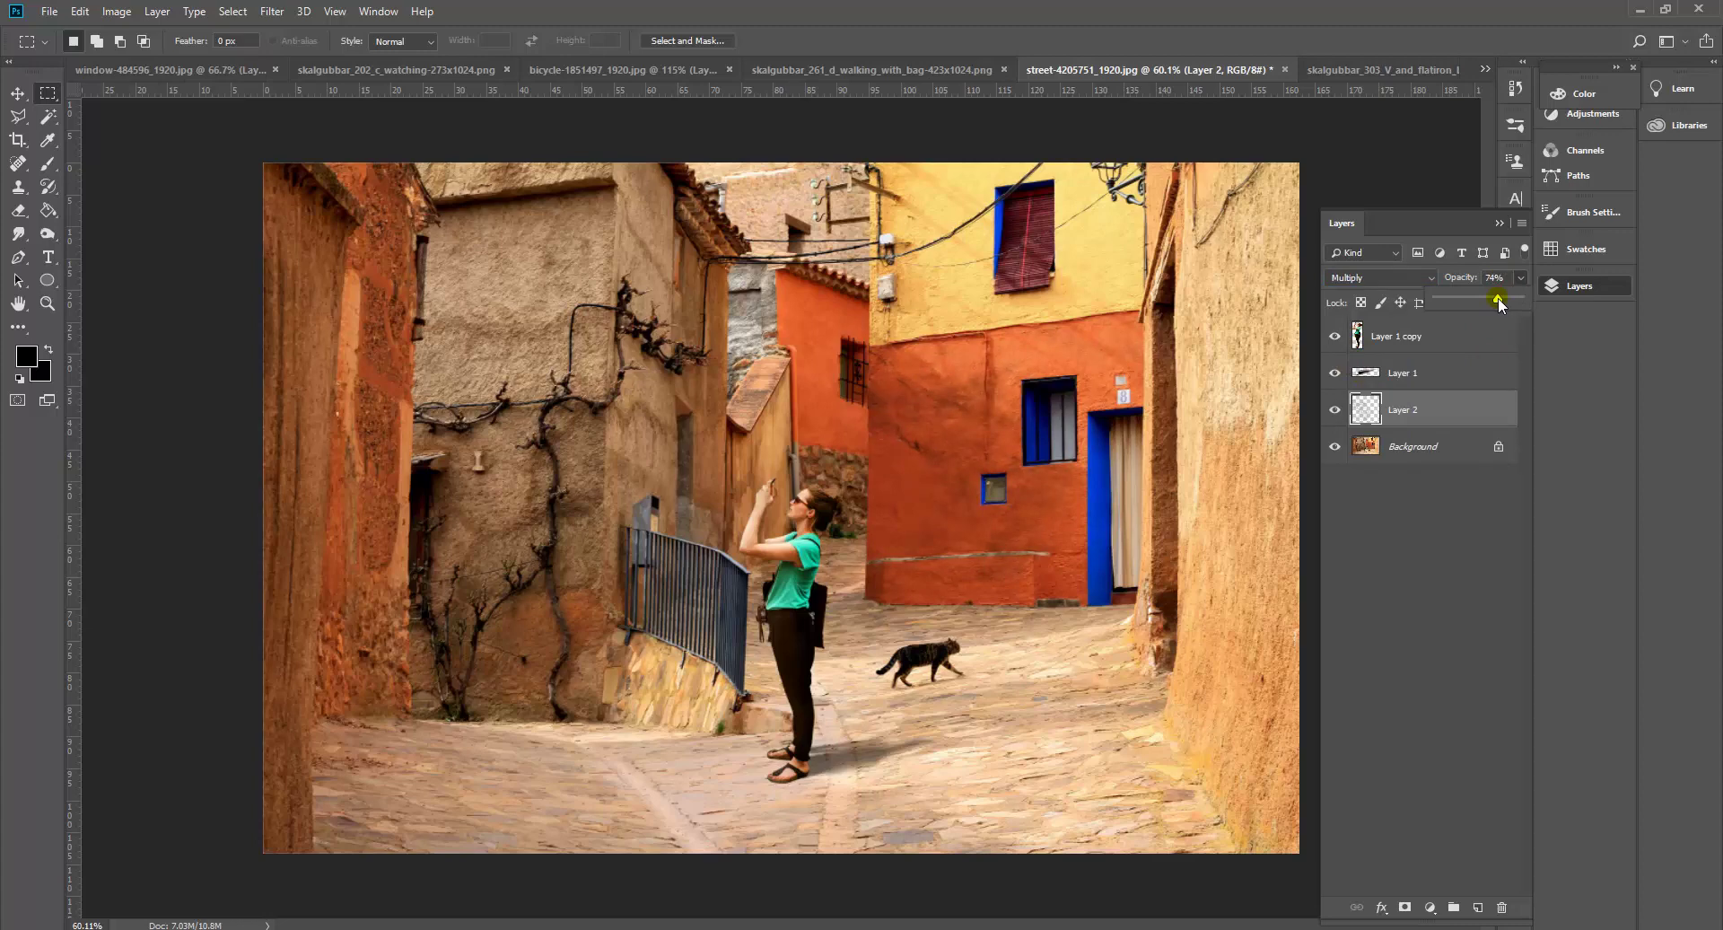
drag(1504, 299, 1505, 299)
Select the woman's cutout layer and set up the Blur tool with a 17 px brush.
scroll(807, 735, up, 10)
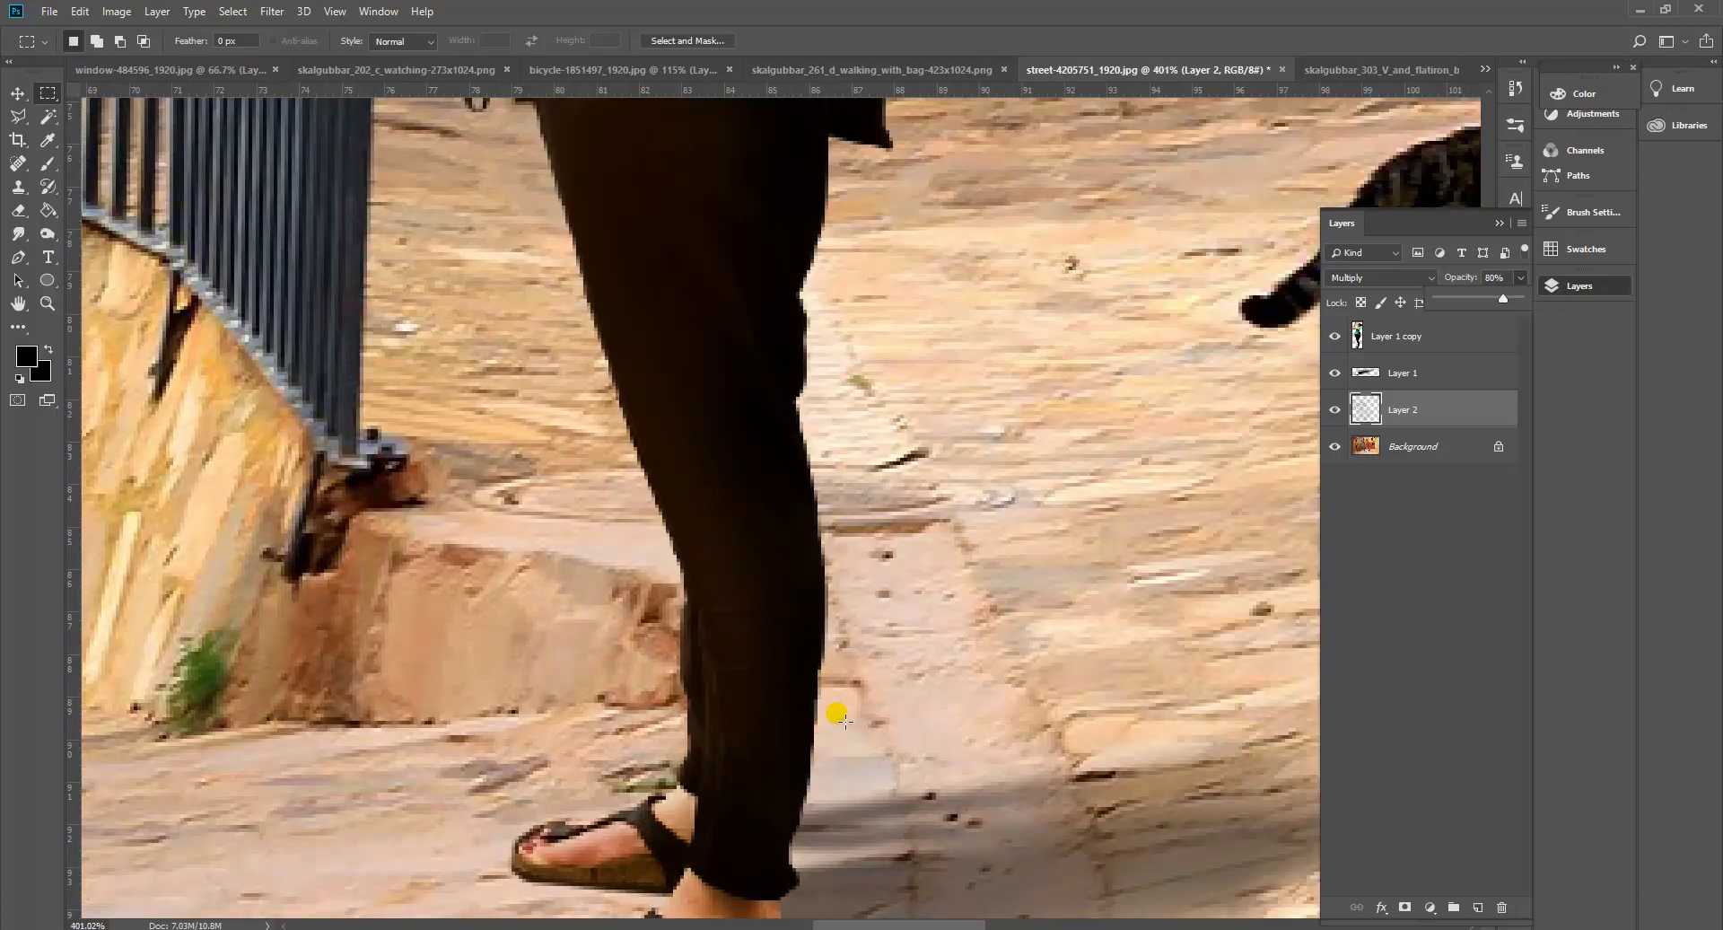
scroll(843, 721, down, 2)
click(1434, 341)
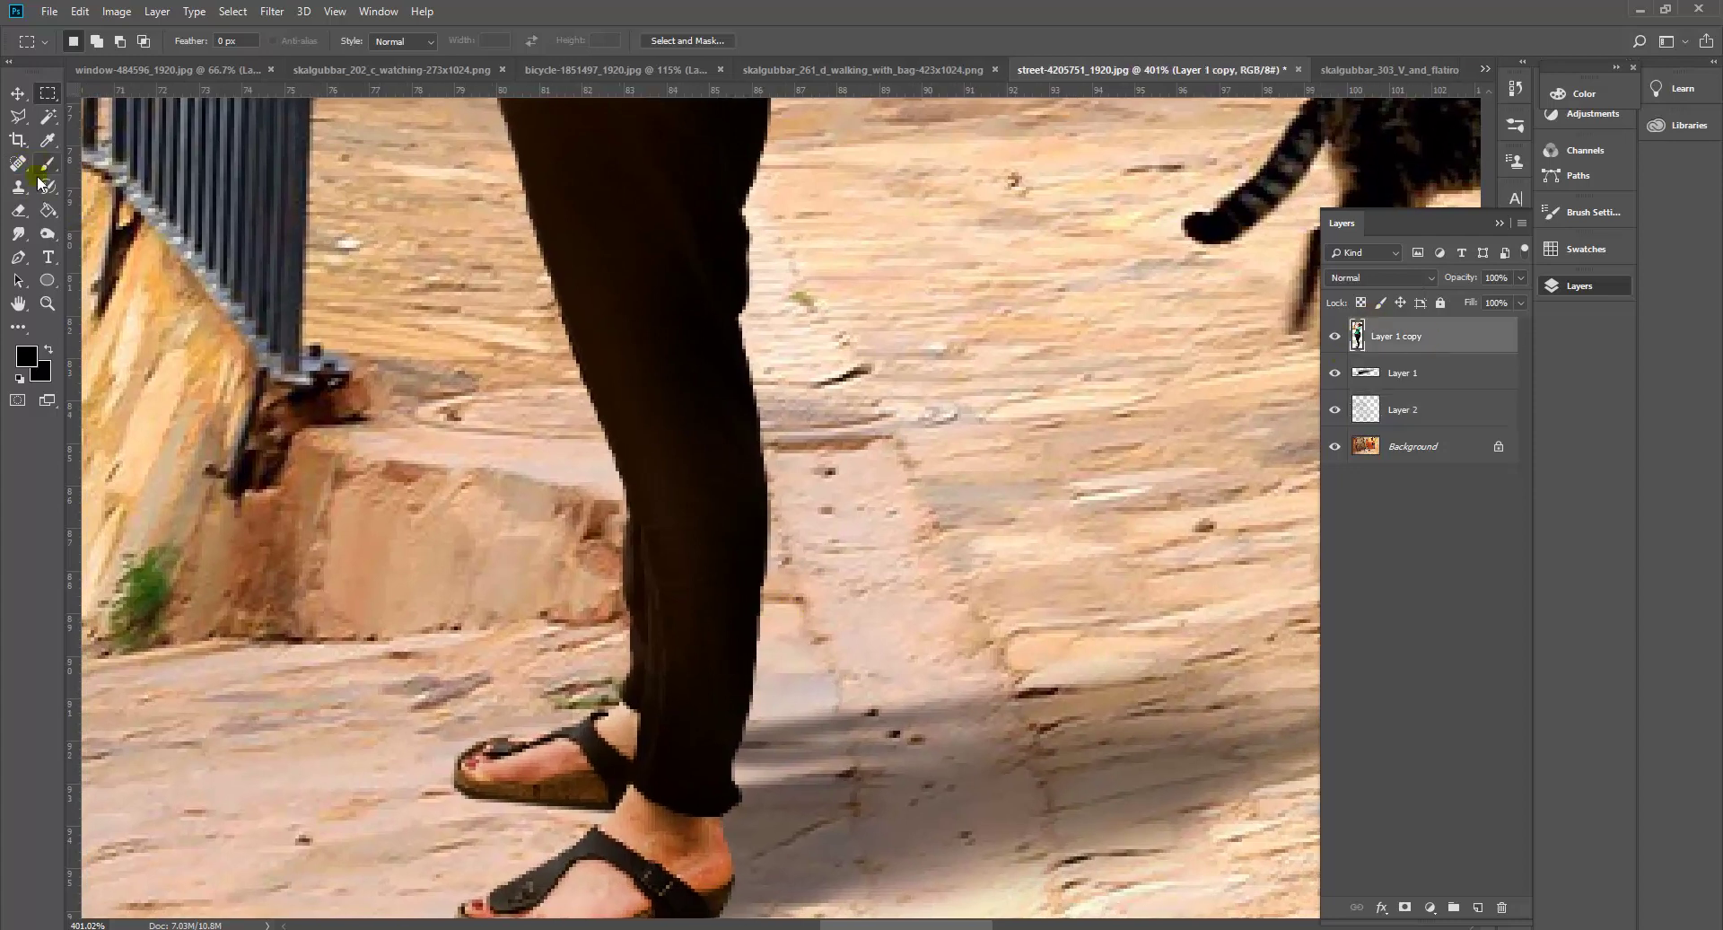
click(19, 236)
click(88, 234)
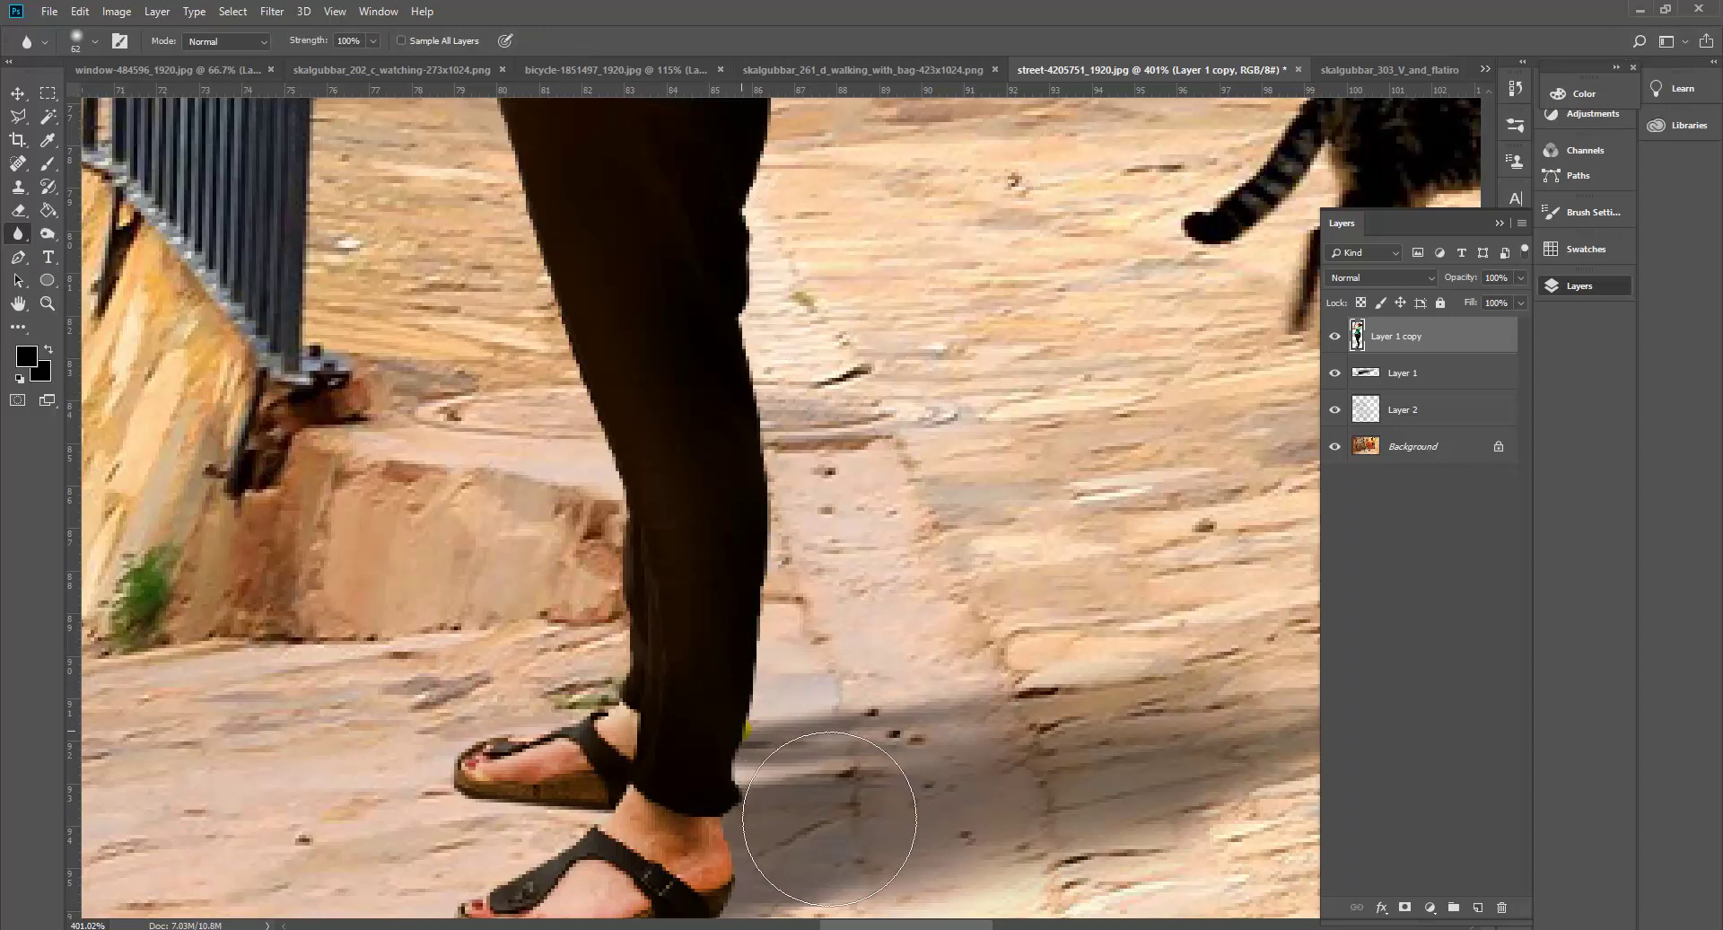
click(96, 41)
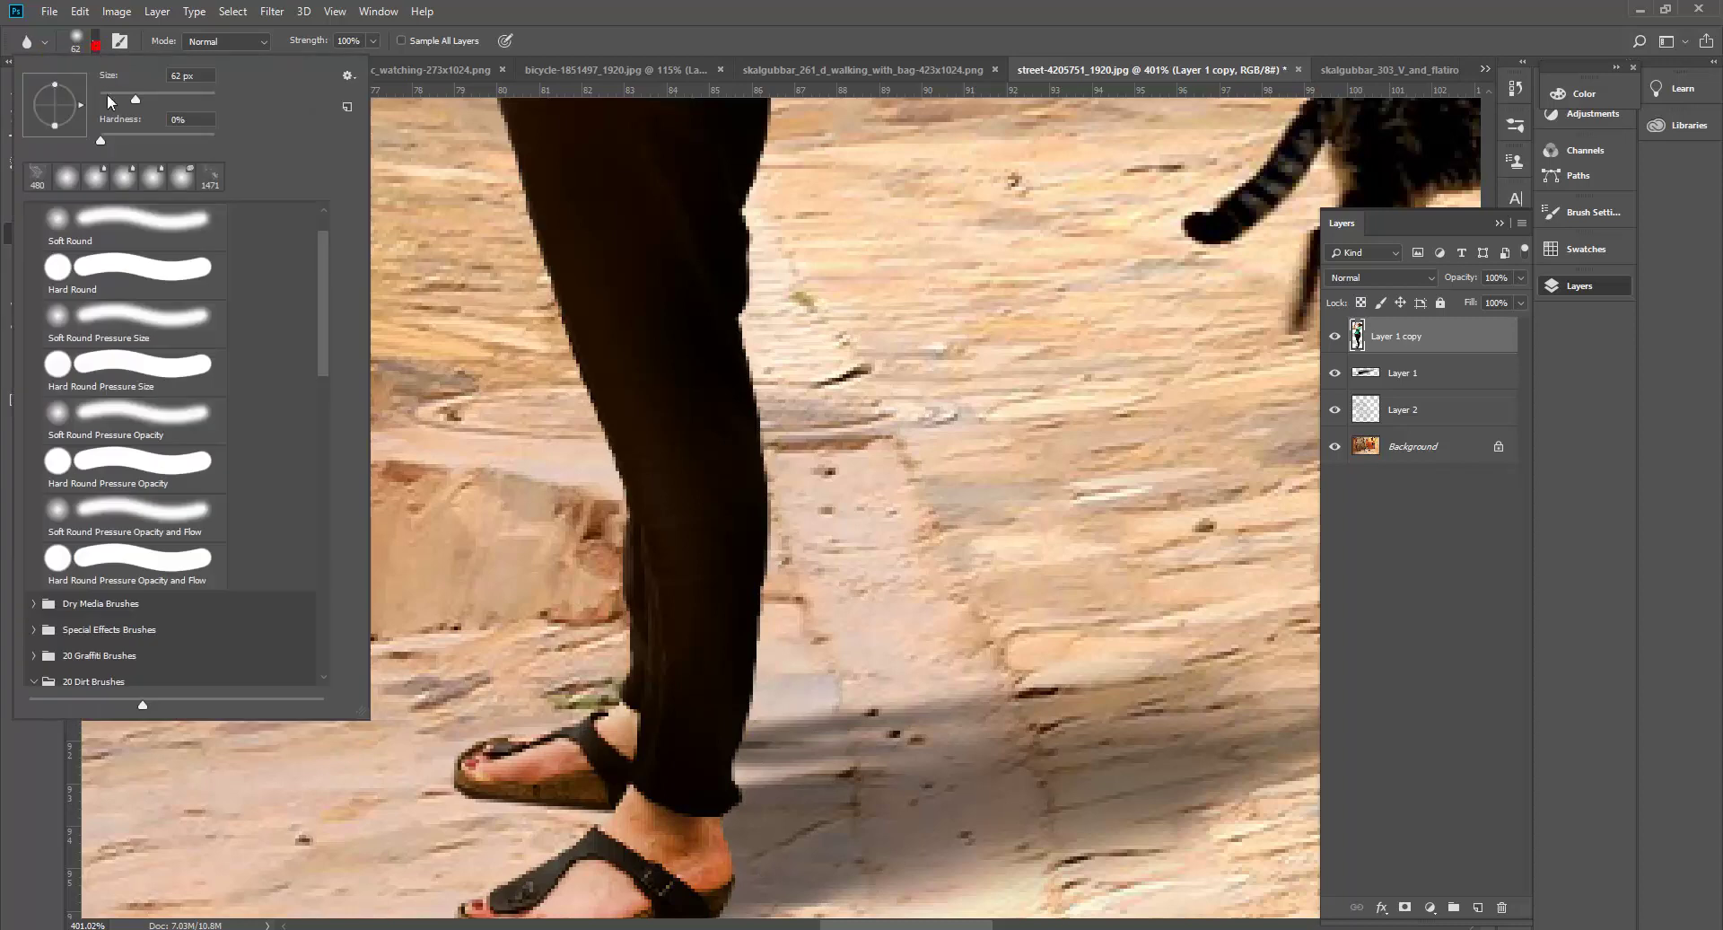
click(109, 94)
drag(113, 99, 110, 98)
drag(105, 97, 106, 97)
drag(109, 102, 110, 99)
click(759, 809)
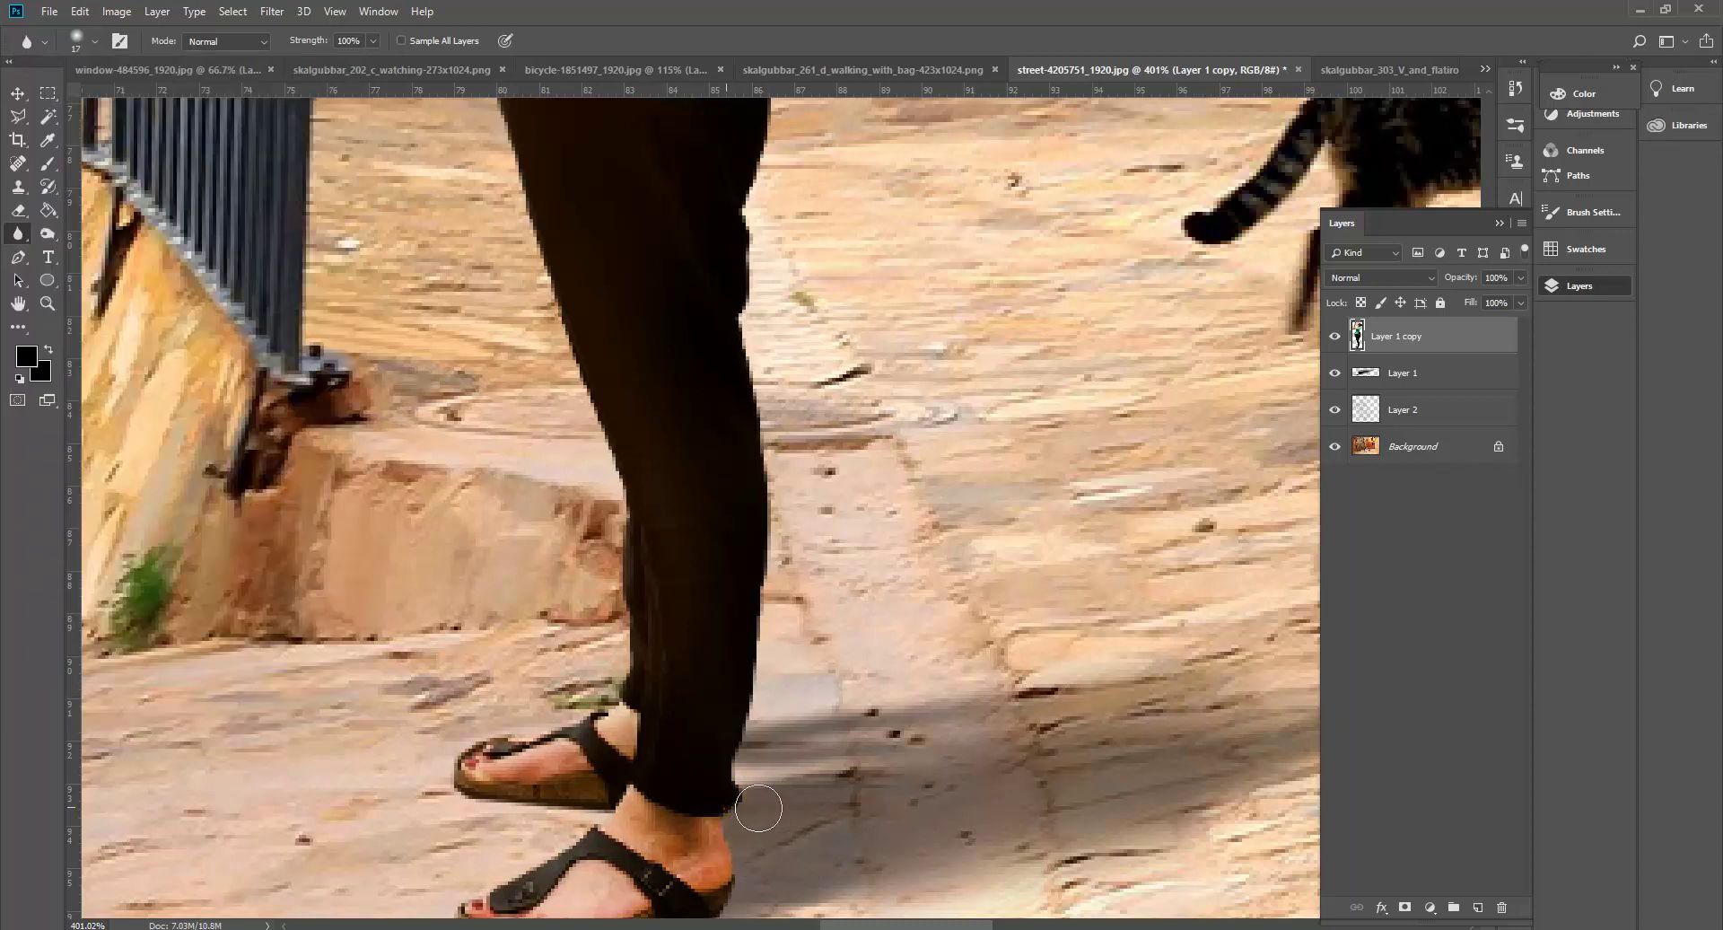
Soften the back edge of the woman's trousers from the ankle upwards with the Blur tool, redoing the first stroke.
mouse_move(758, 808)
mouse_down()
mouse_move(747, 770)
mouse_move(774, 687)
mouse_move(781, 548)
mouse_move(760, 338)
mouse_move(778, 307)
mouse_move(753, 237)
mouse_move(759, 134)
mouse_up()
key(ctrl+z)
mouse_move(765, 812)
mouse_down()
mouse_move(791, 588)
mouse_move(767, 353)
mouse_move(789, 312)
mouse_move(772, 221)
mouse_up()
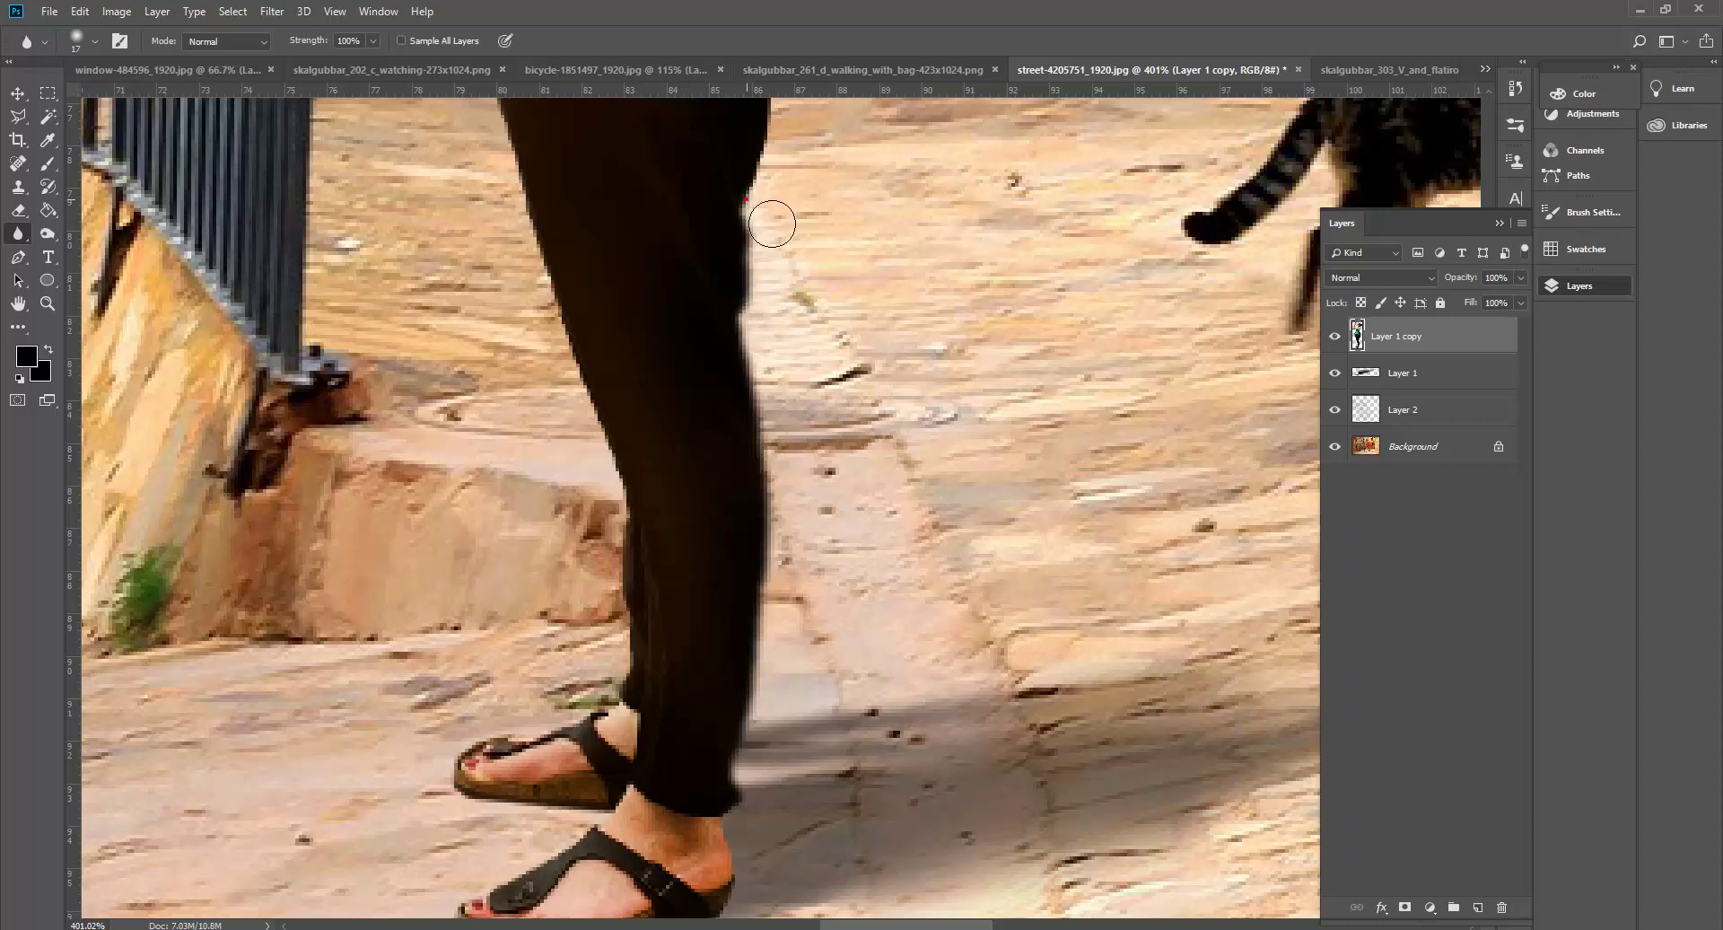
Blur the outer edges of the black bag hanging behind the woman.
scroll(772, 221, up, 5)
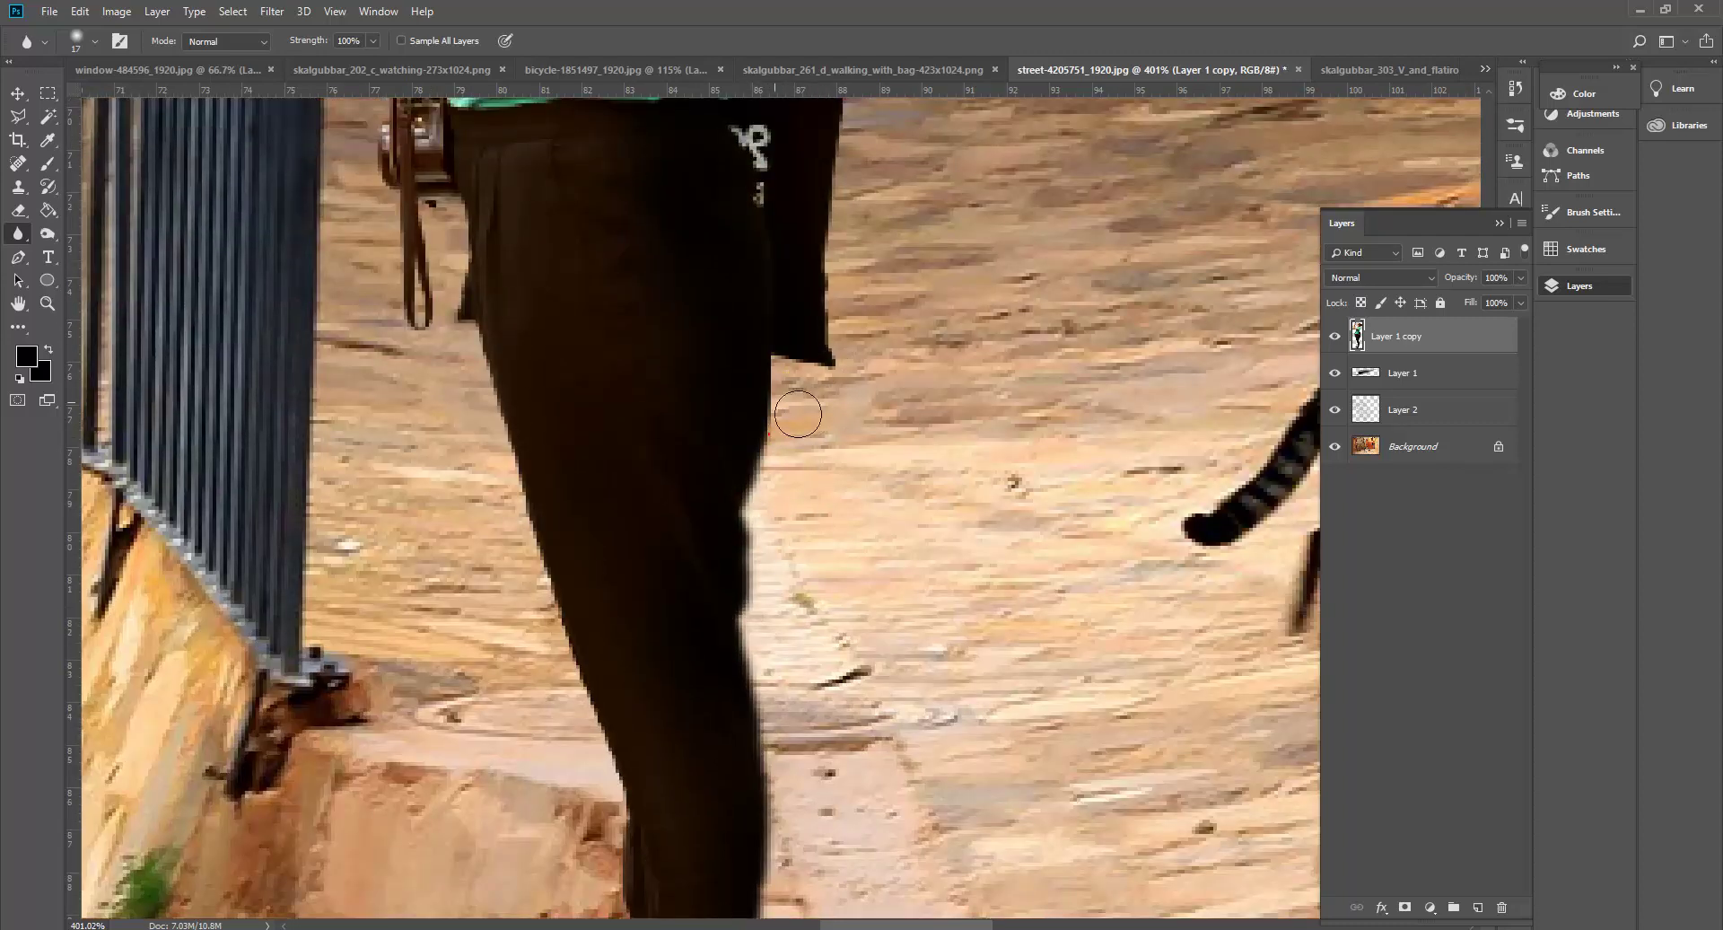
click(830, 367)
scroll(854, 402, up, 1)
scroll(855, 402, up, 1)
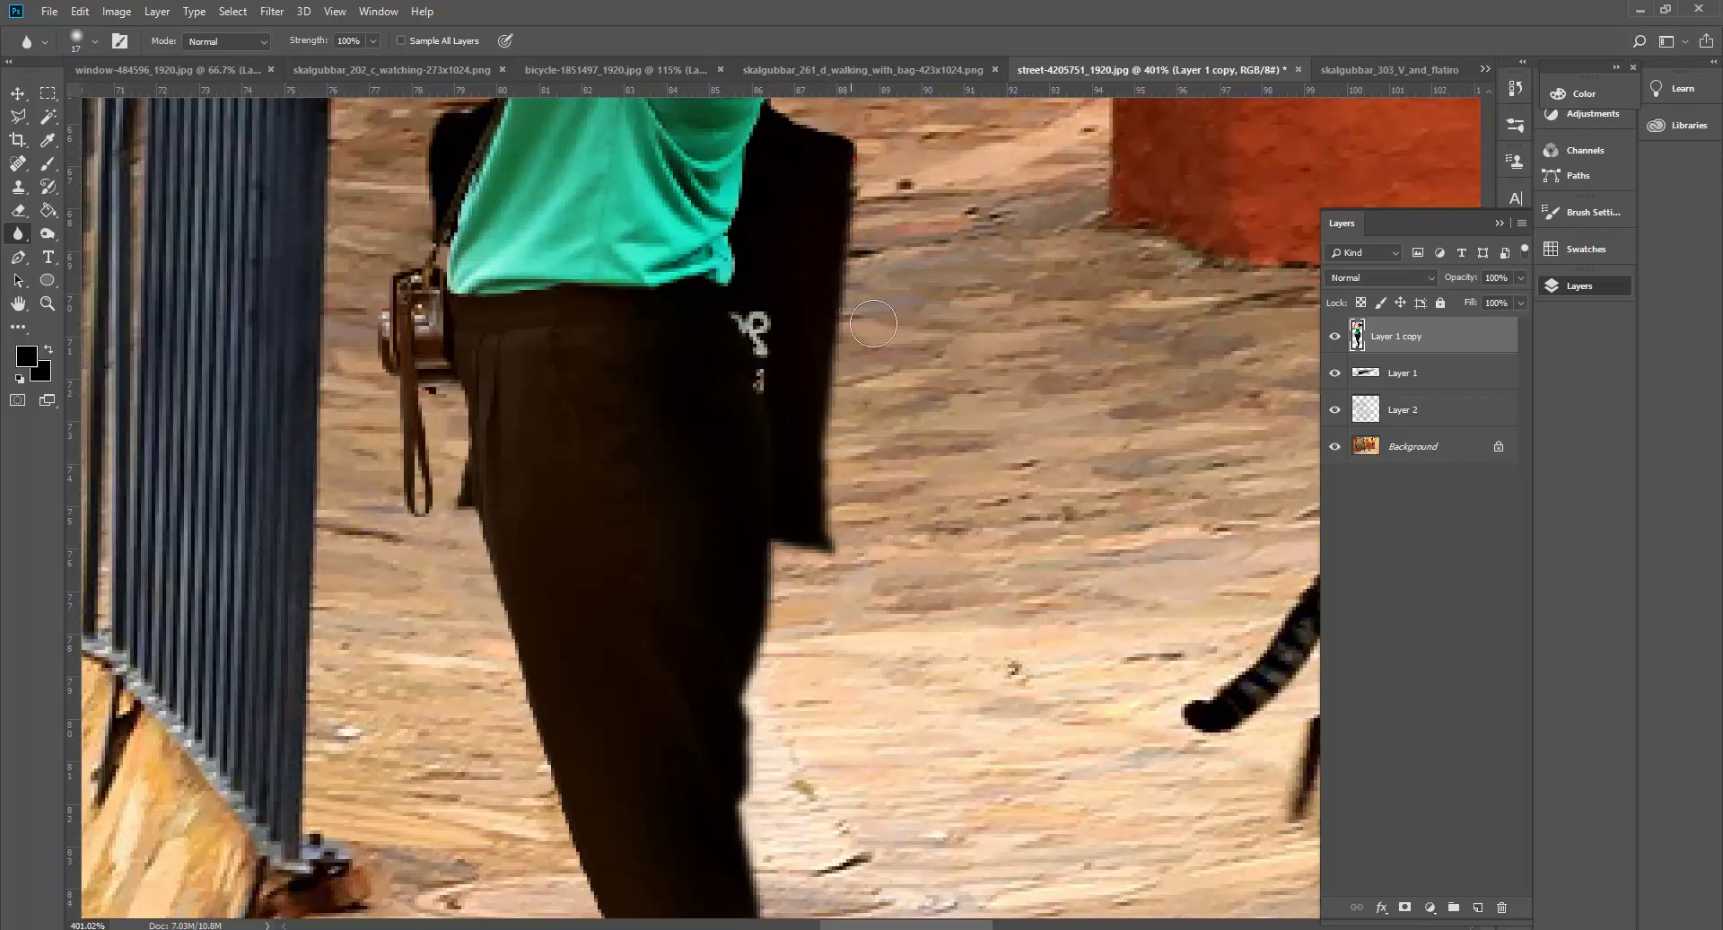
scroll(880, 193, up, 3)
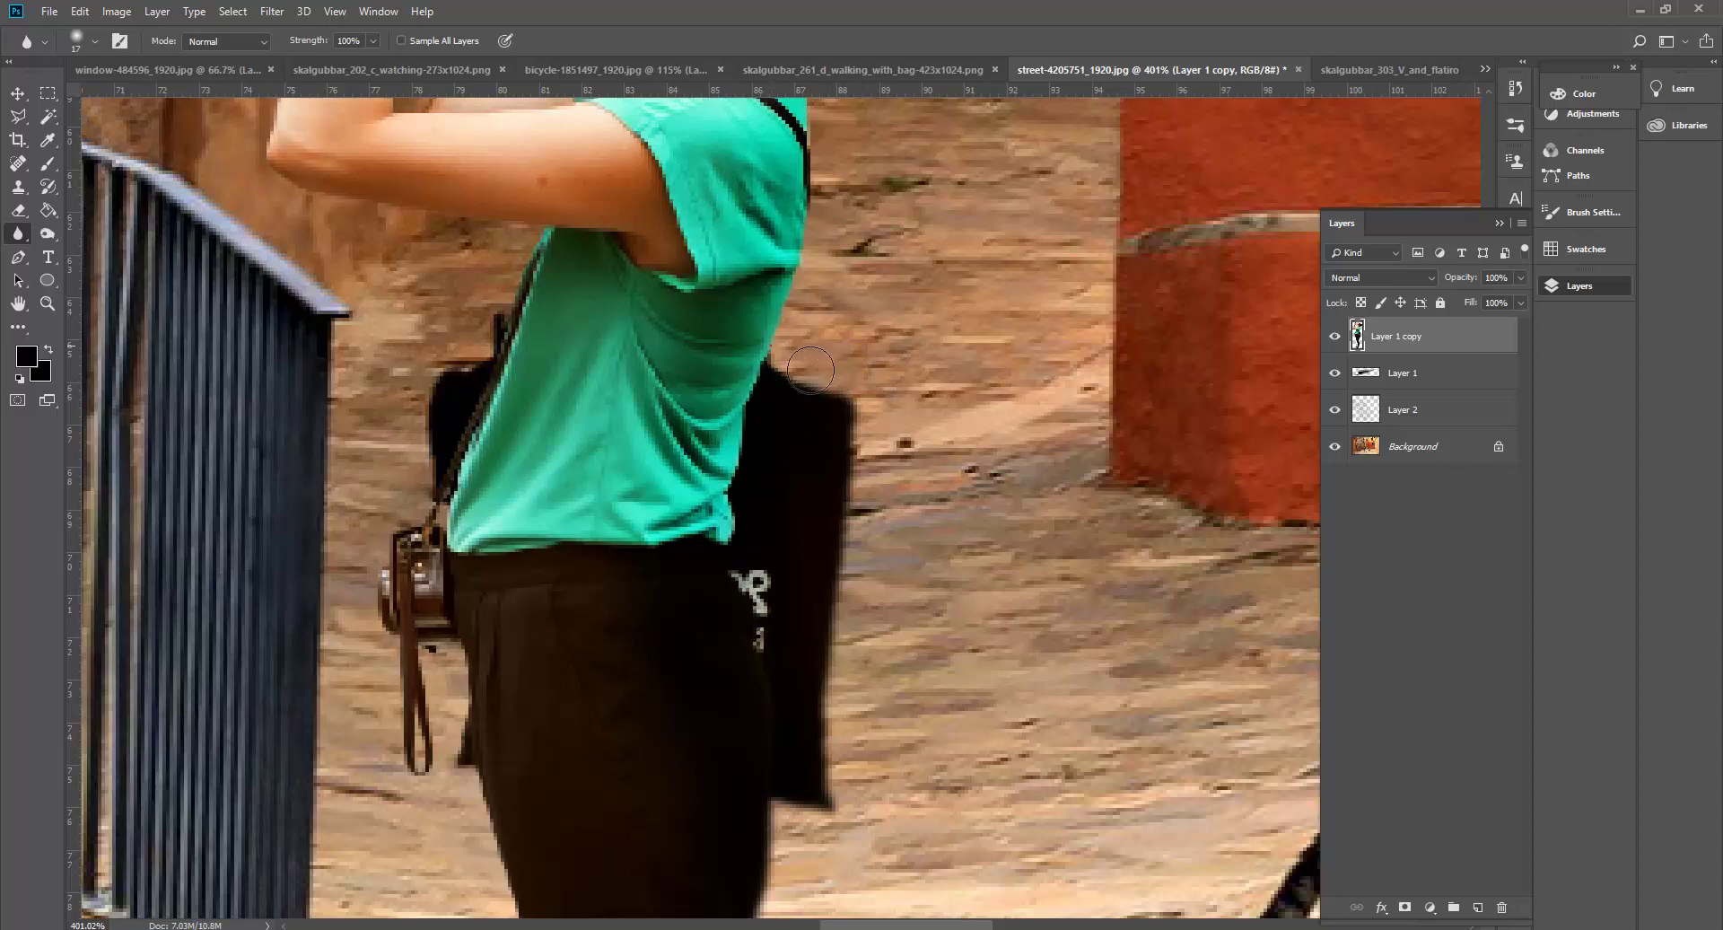
Blur the woman's outline along the back of the green shirt and up to the hair.
scroll(836, 267, up, 2)
scroll(837, 268, up, 1)
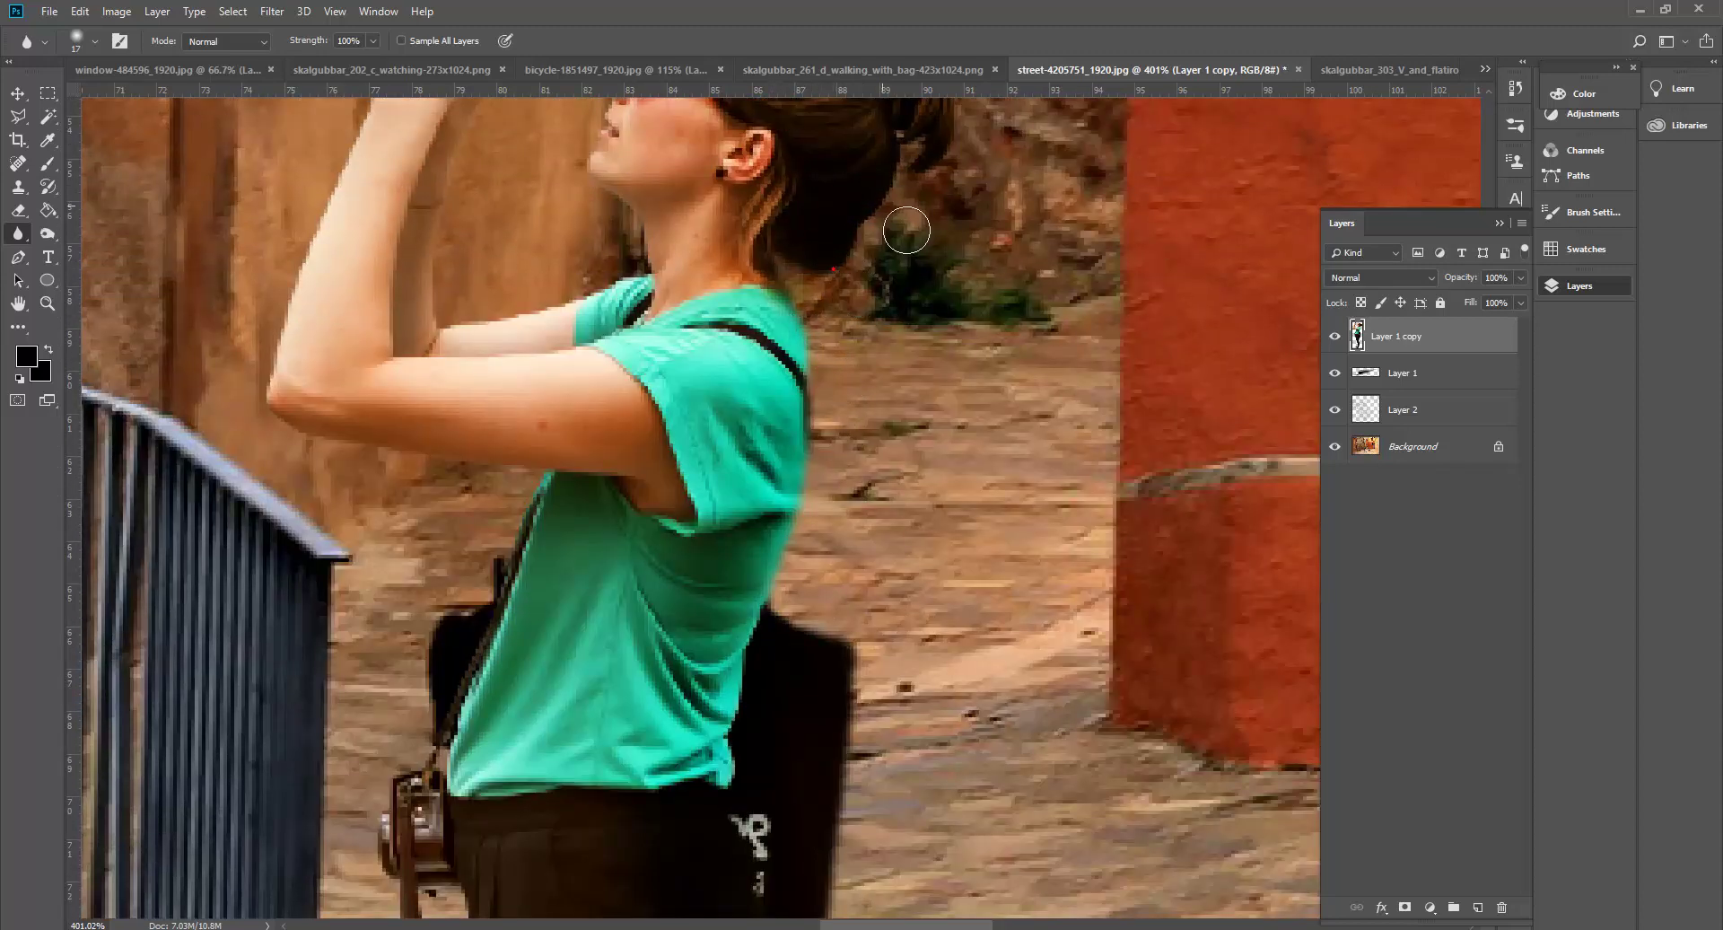
scroll(914, 337, up, 2)
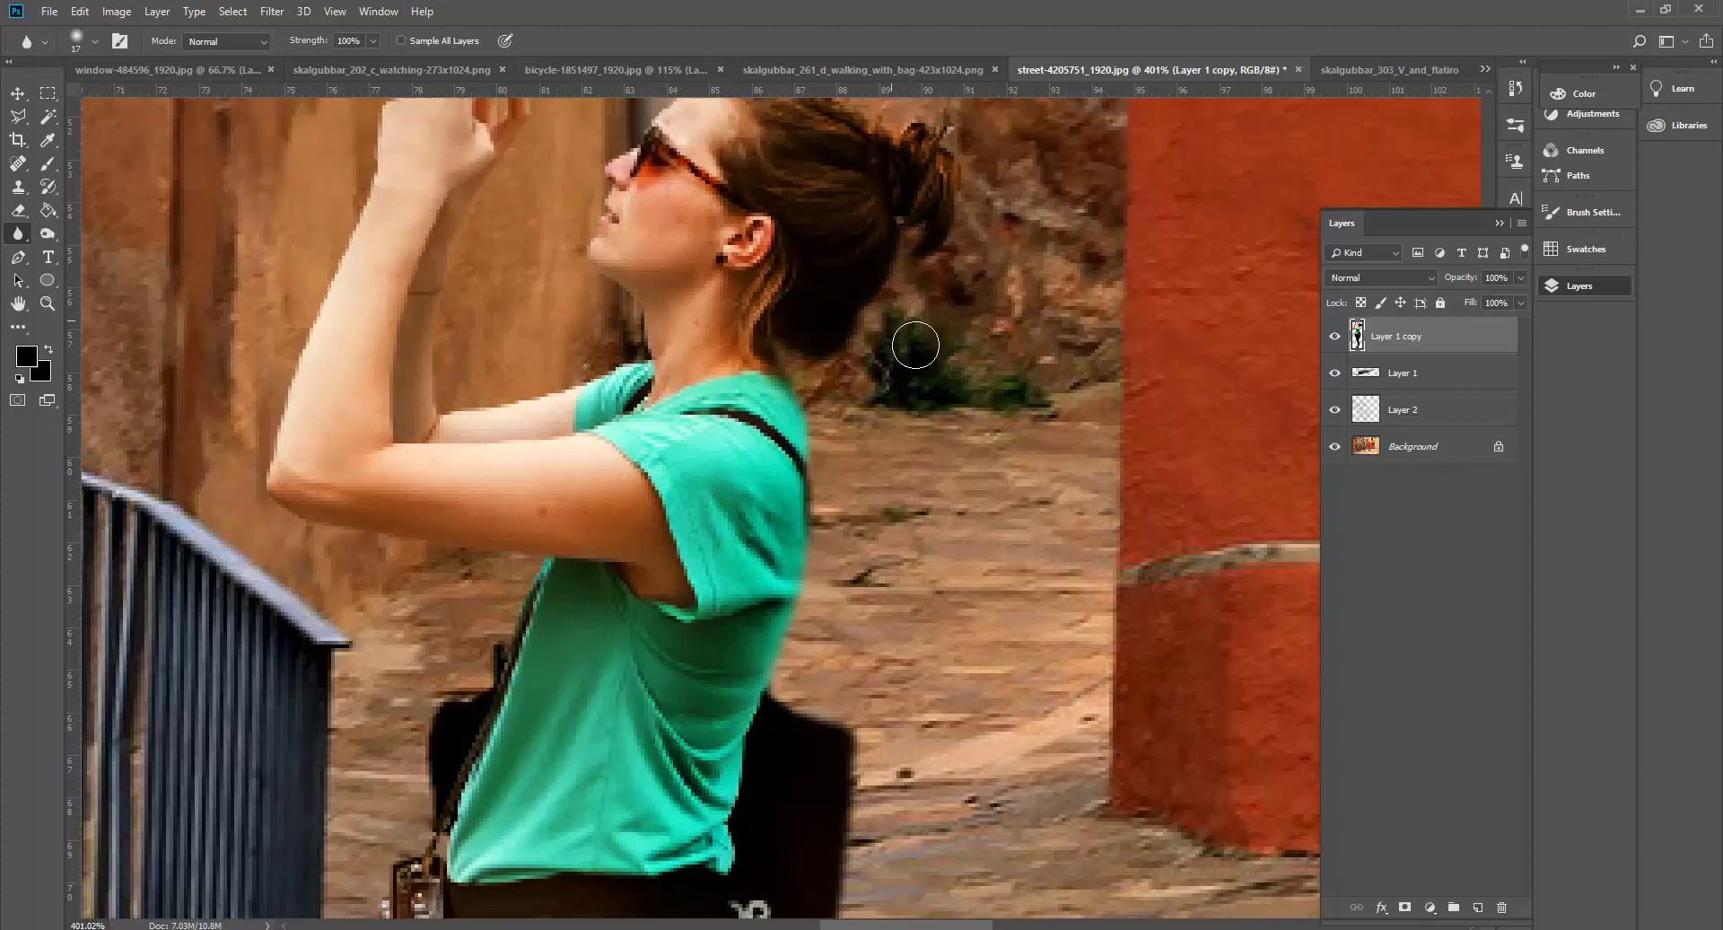
mouse_move(986, 331)
mouse_down()
mouse_move(952, 287)
mouse_move(901, 282)
mouse_move(795, 209)
mouse_move(738, 200)
mouse_move(739, 237)
mouse_move(680, 255)
mouse_up()
drag(743, 537, 732, 491)
scroll(731, 491, down, 5)
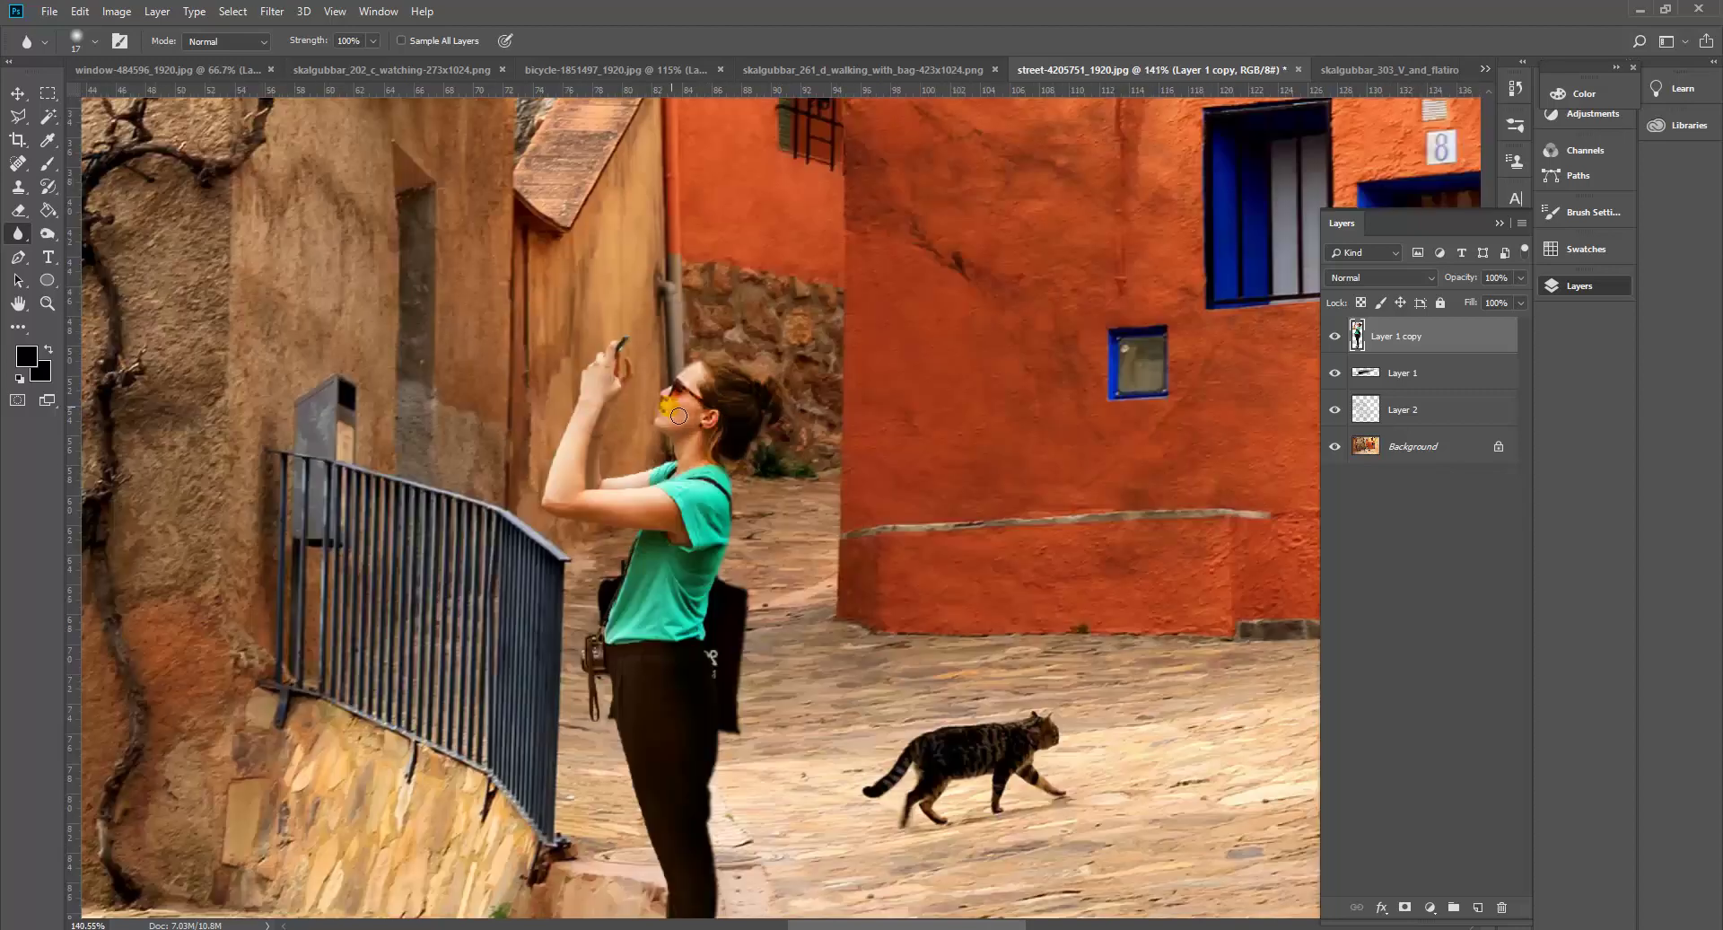
scroll(657, 468, up, 1)
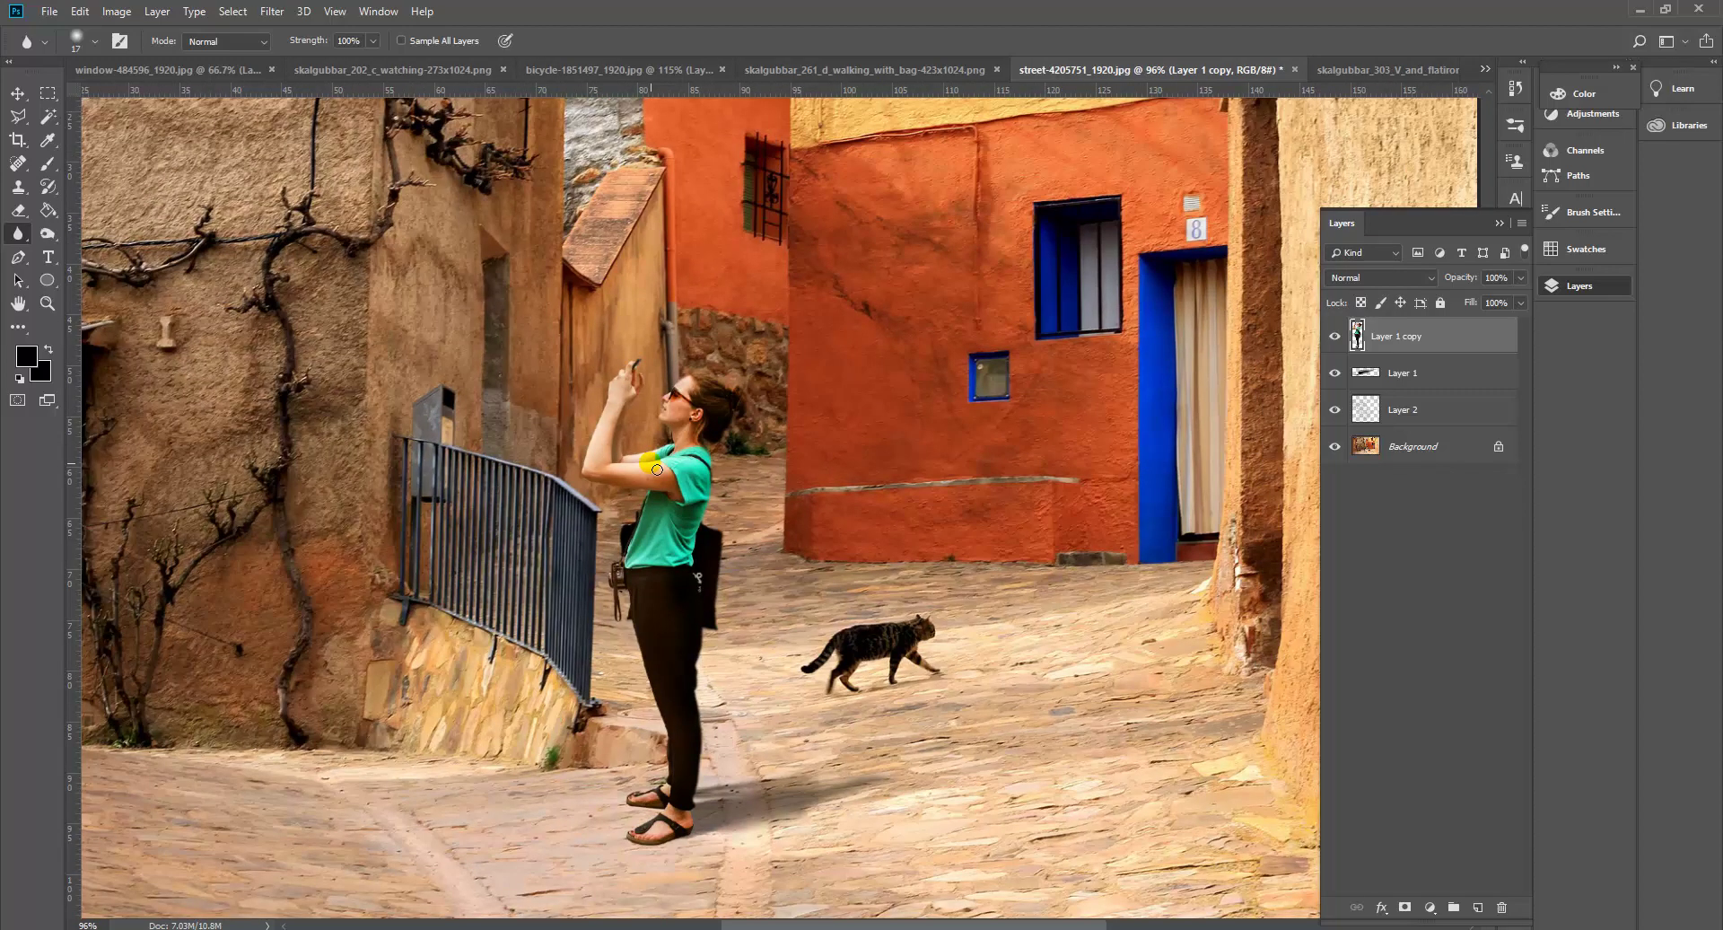
drag(657, 468, 627, 459)
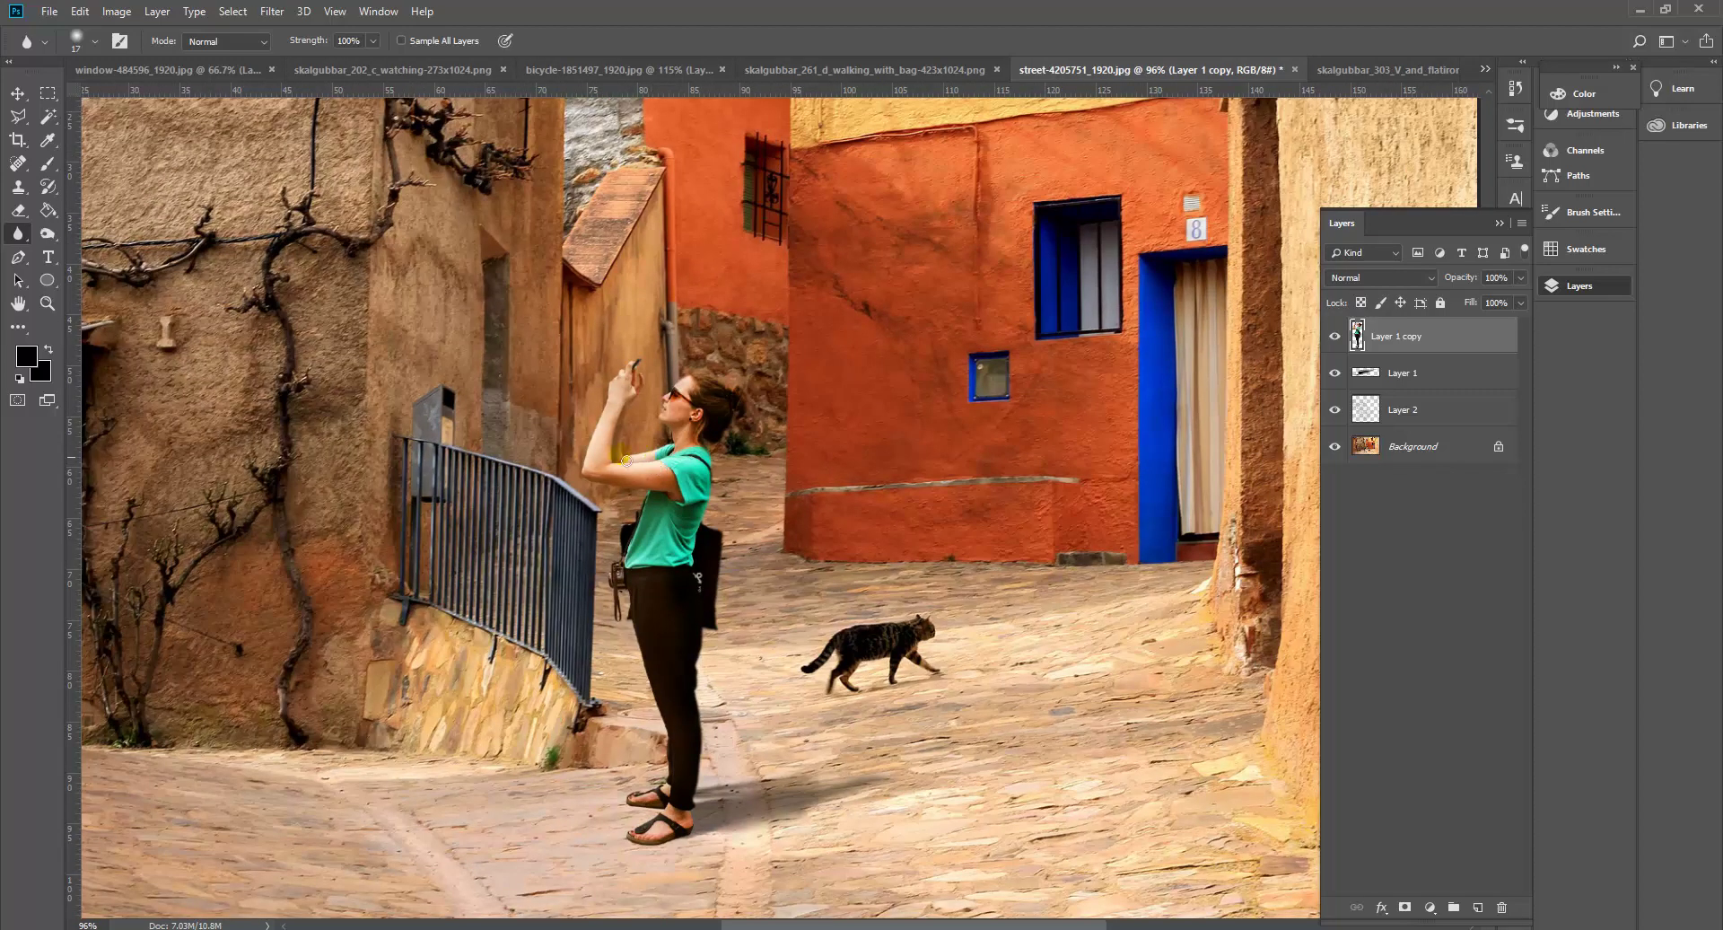
Add a new layer above the woman's cutout and switch to the Brush tool.
click(1478, 907)
right_click(48, 163)
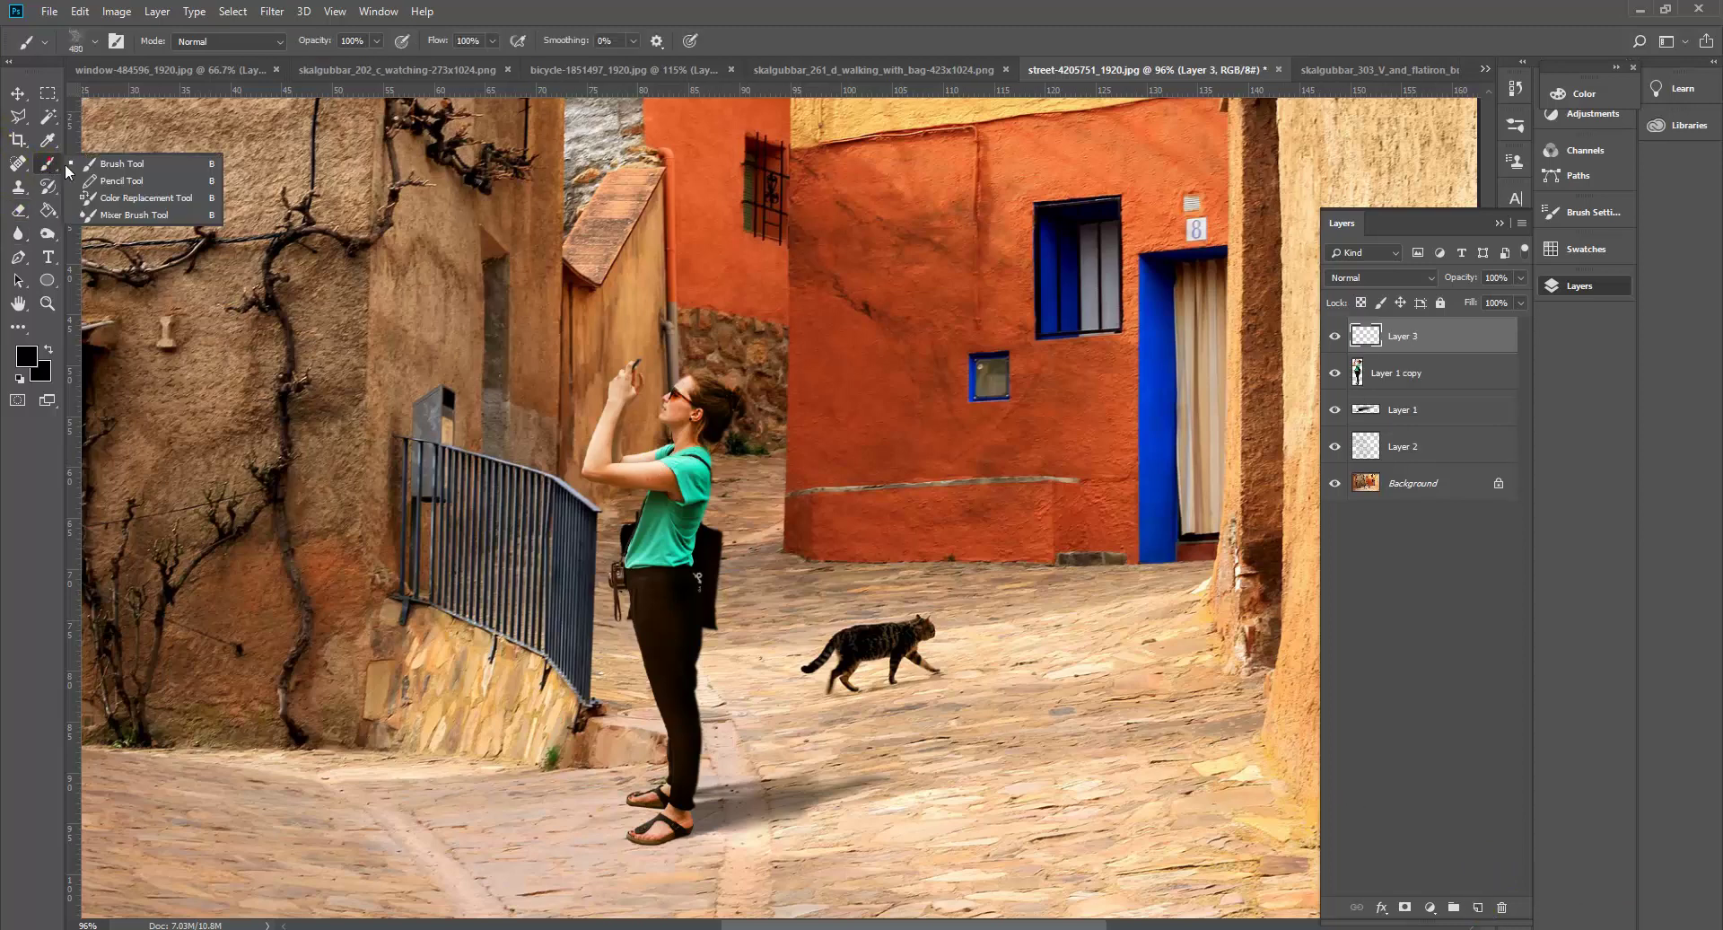
click(98, 162)
Choose the Soft Round tip from the general brushes and set its size to 28 px.
click(95, 41)
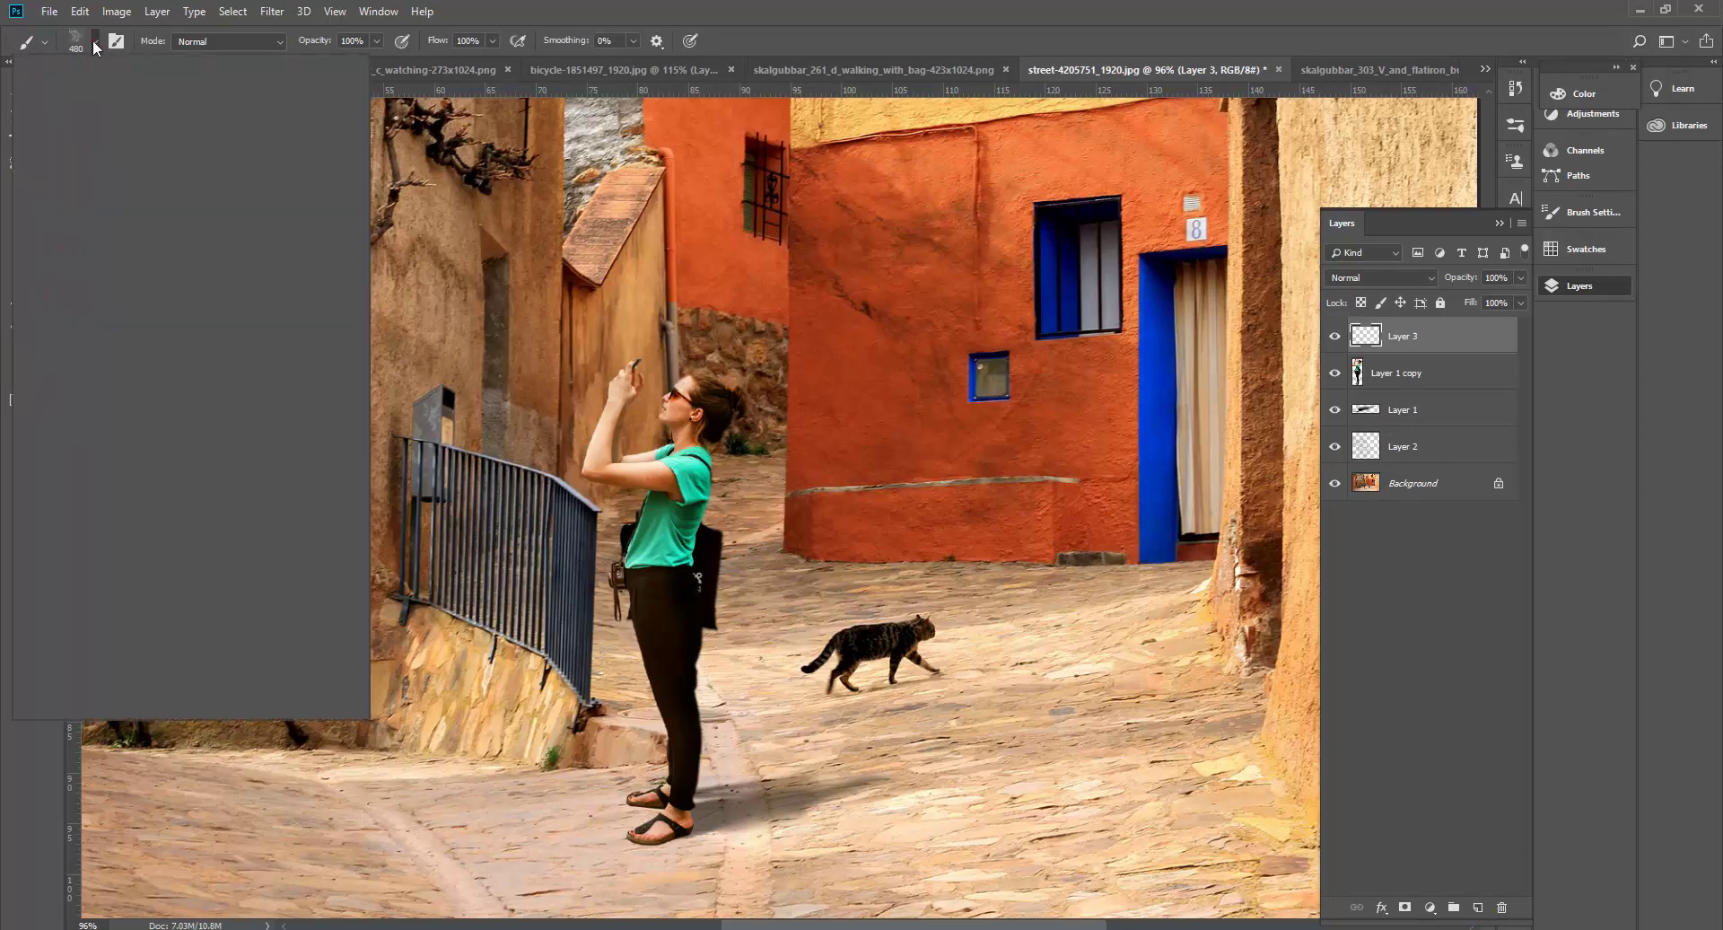
click(40, 190)
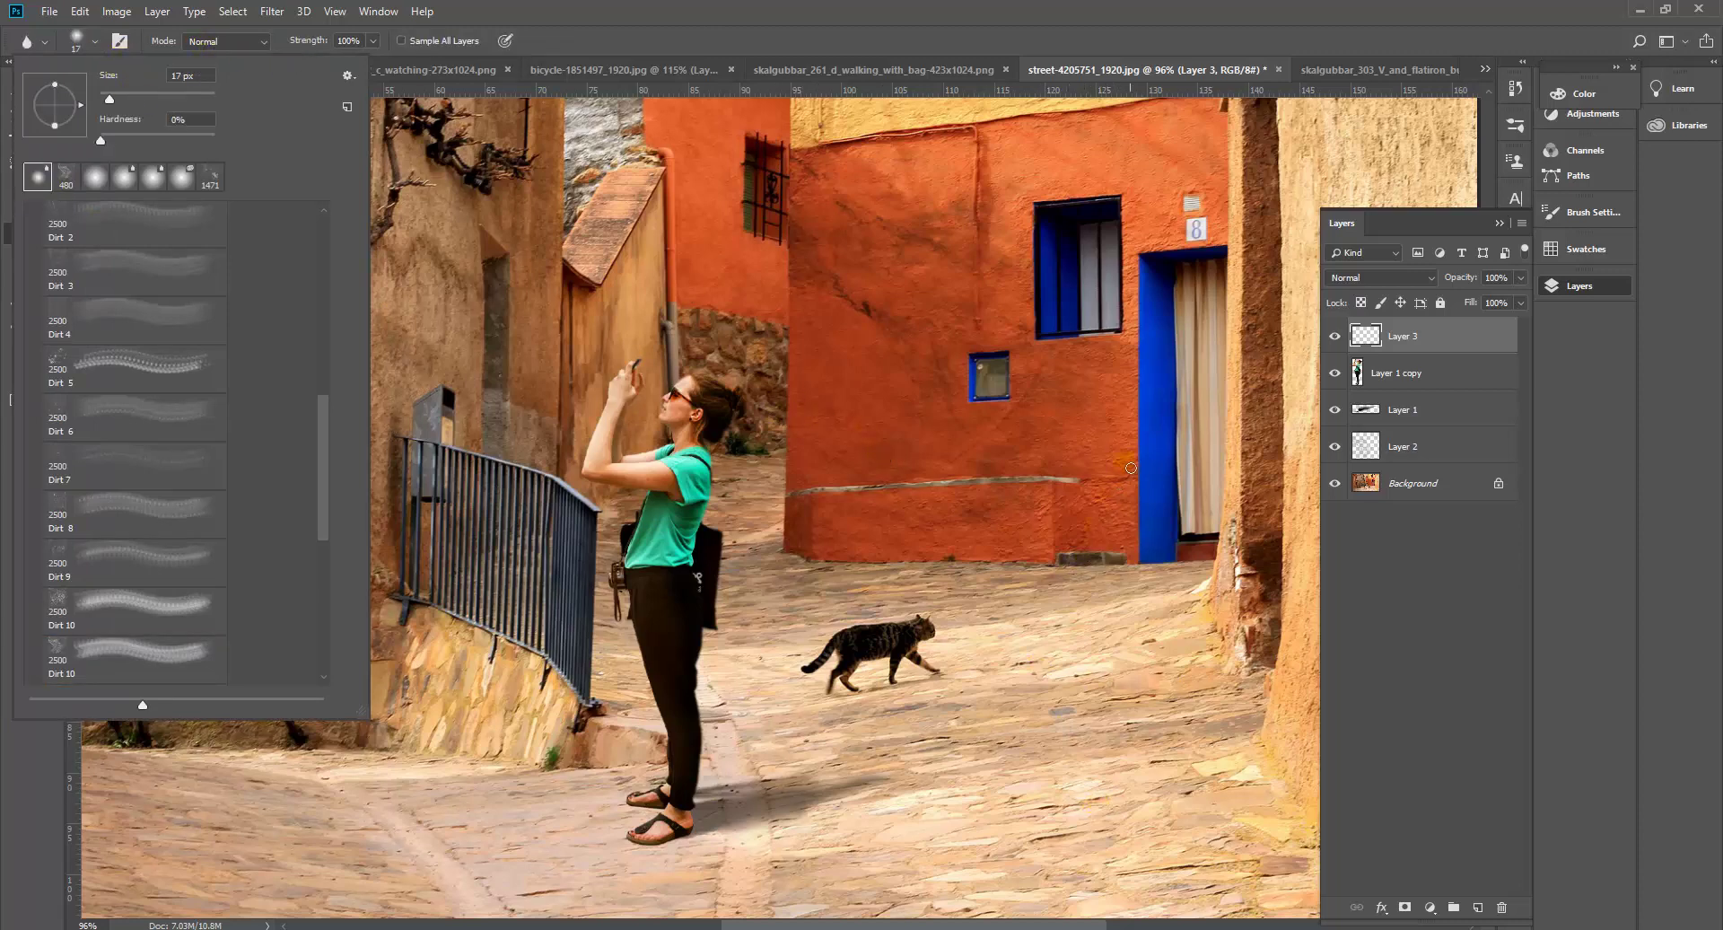
click(1119, 848)
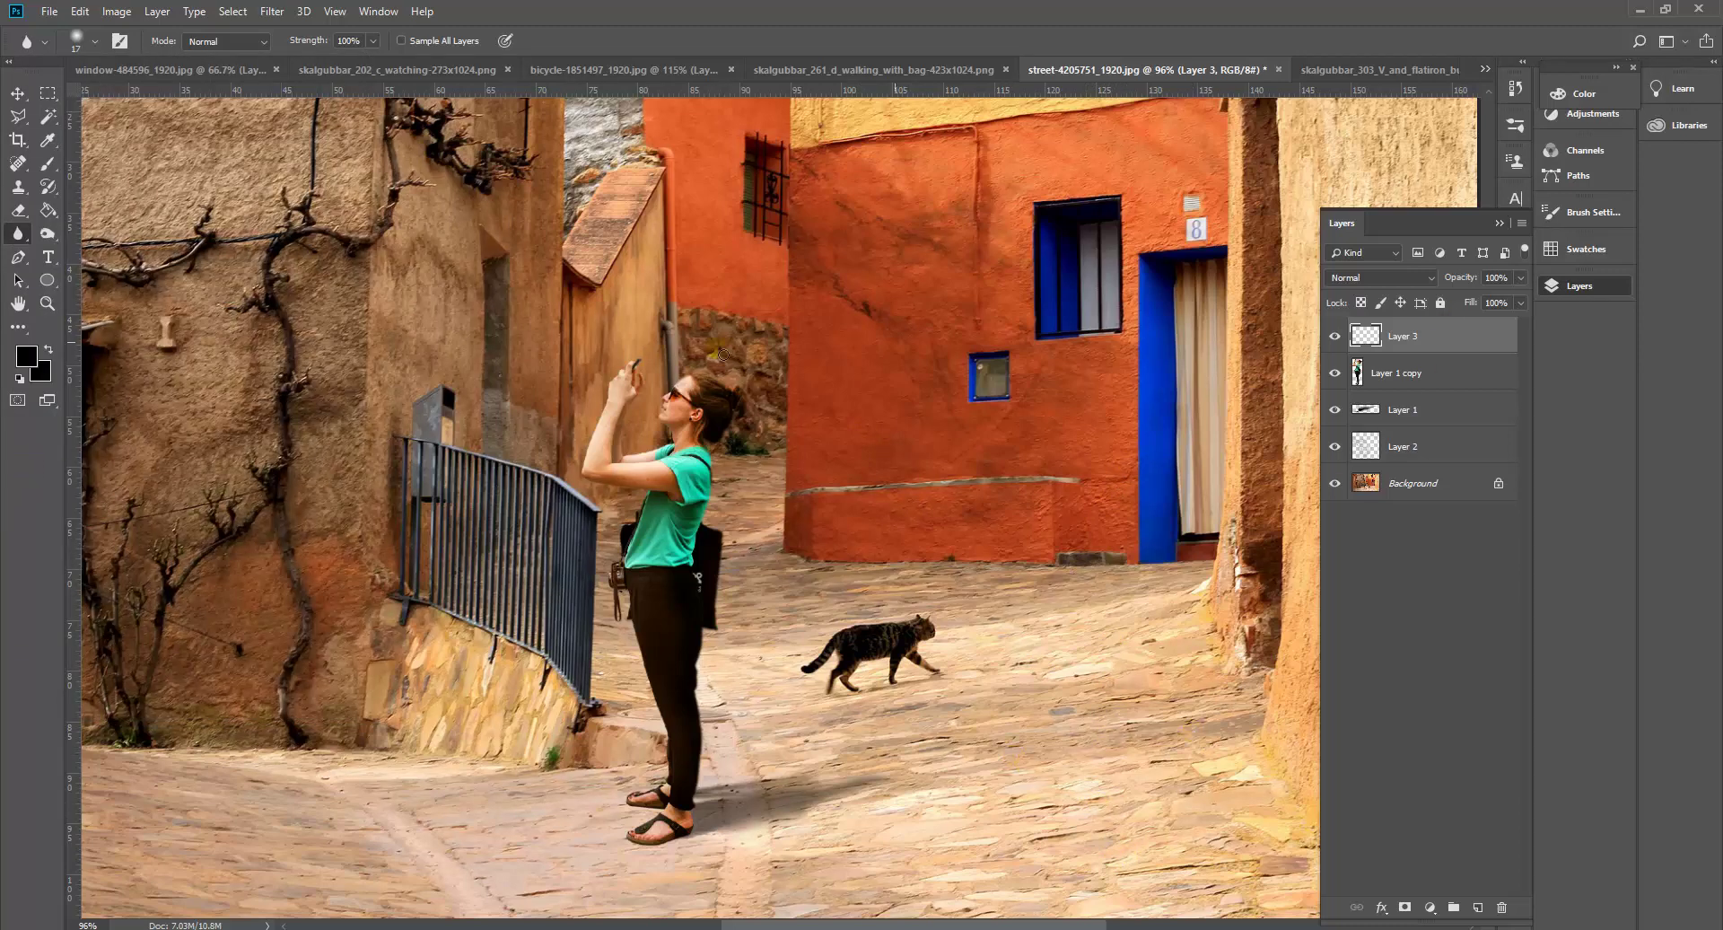
click(96, 40)
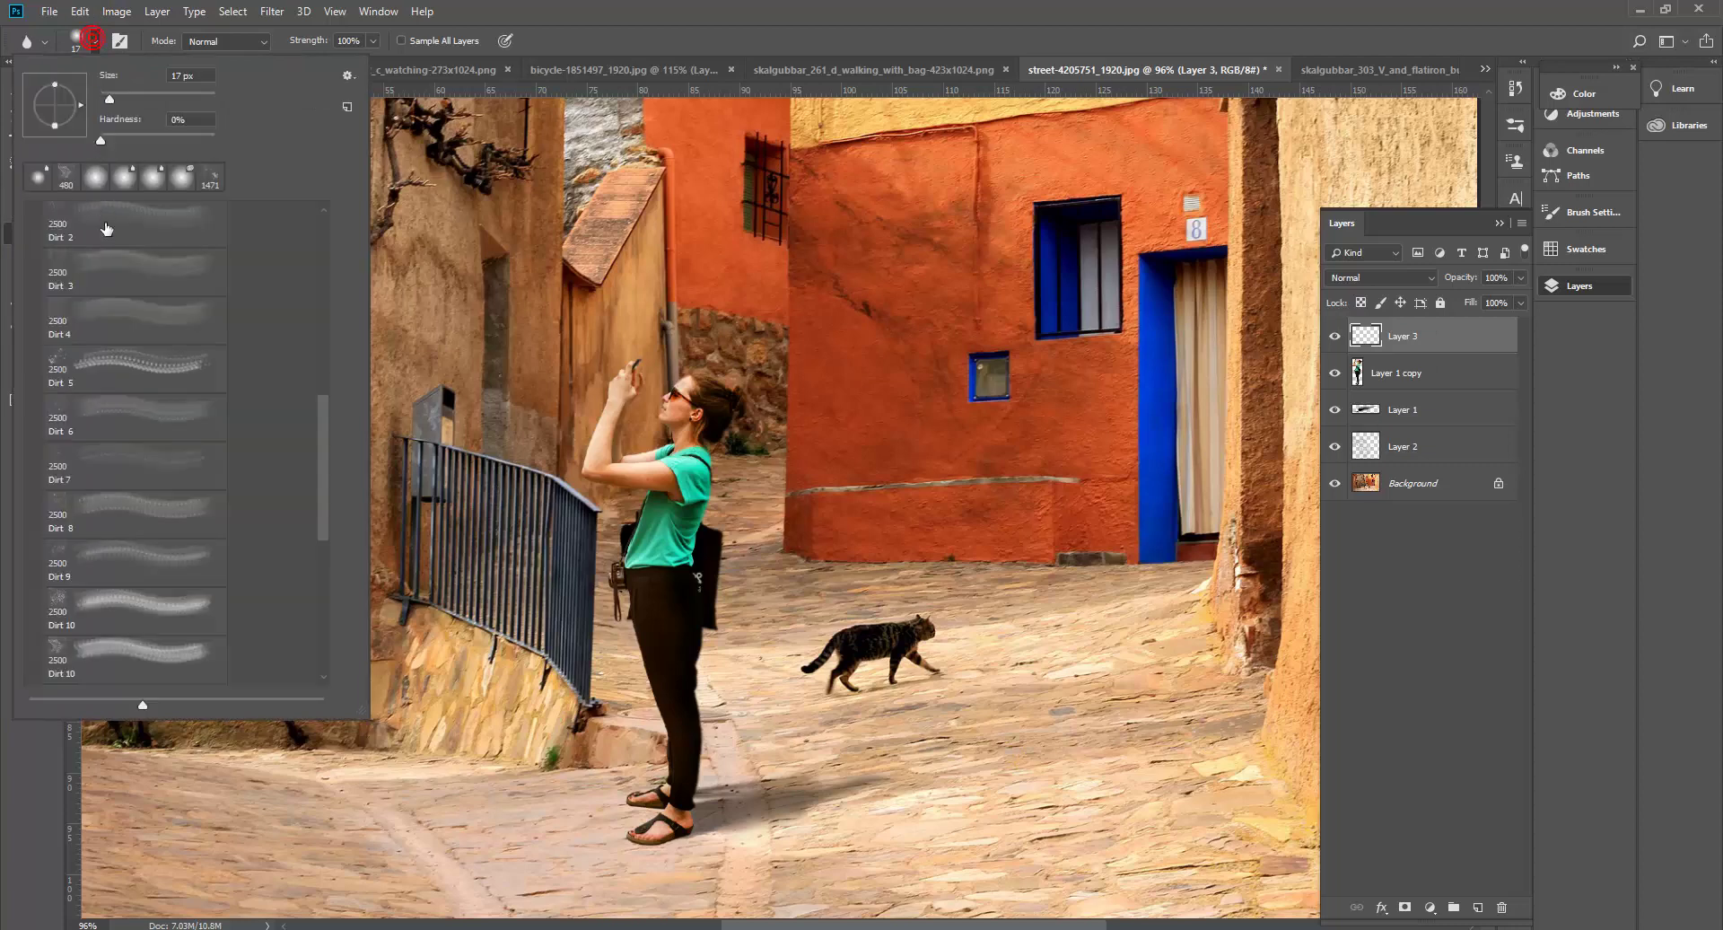
scroll(269, 359, up, 3)
scroll(304, 258, up, 5)
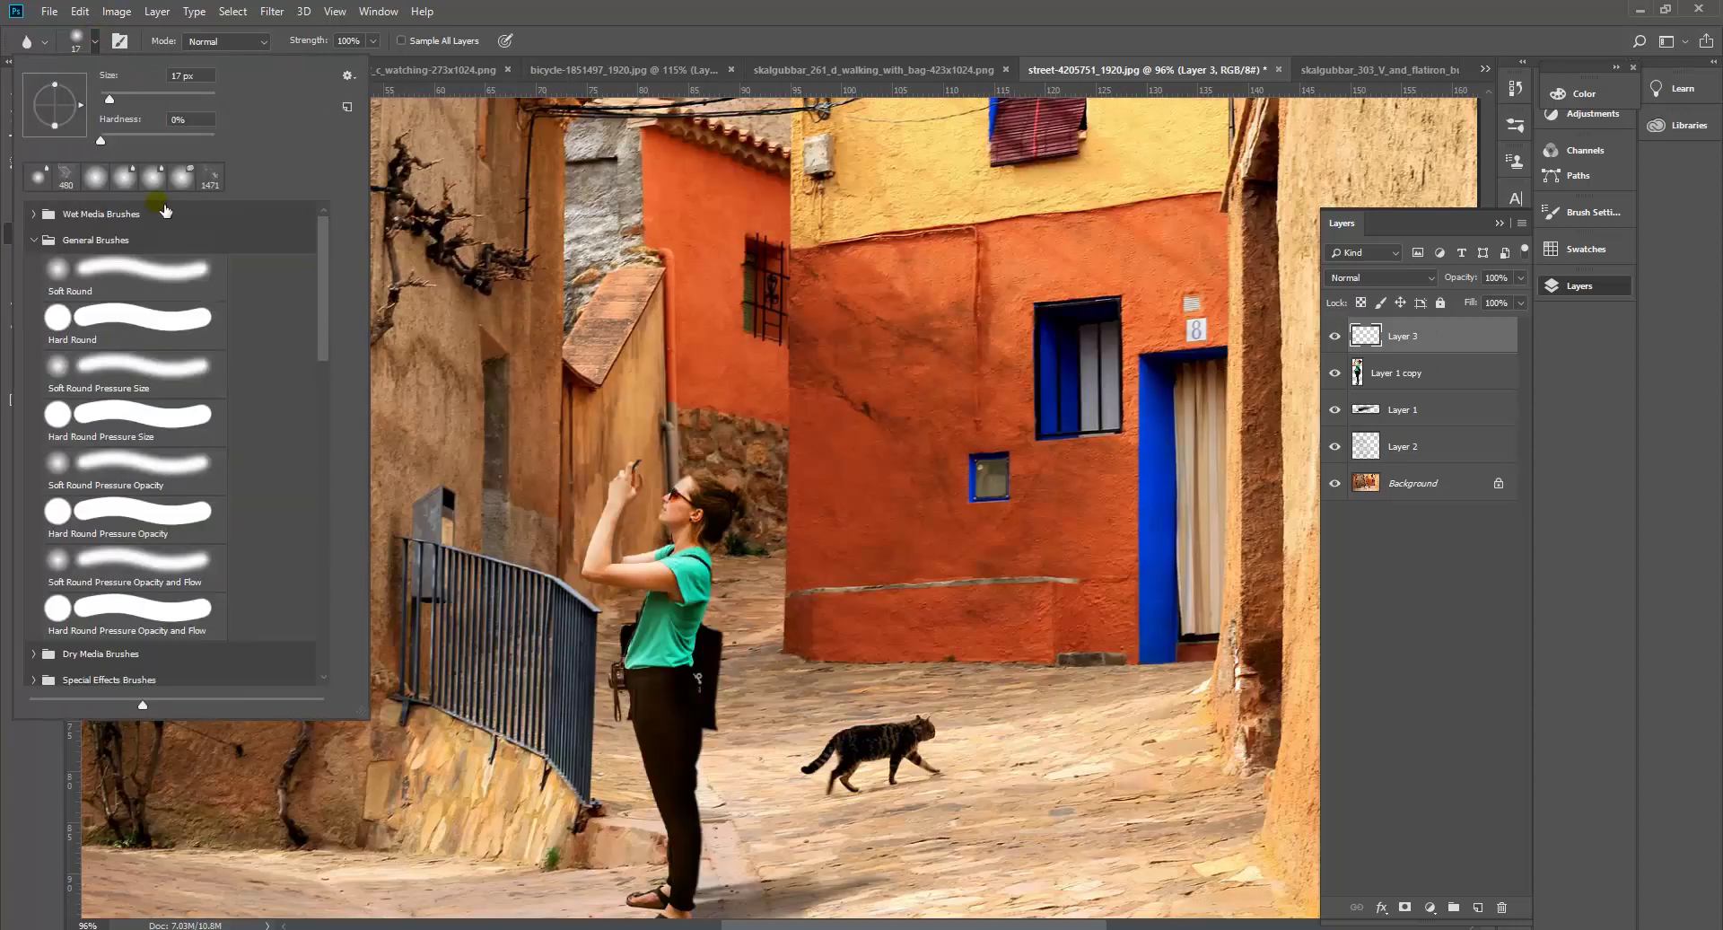
click(115, 280)
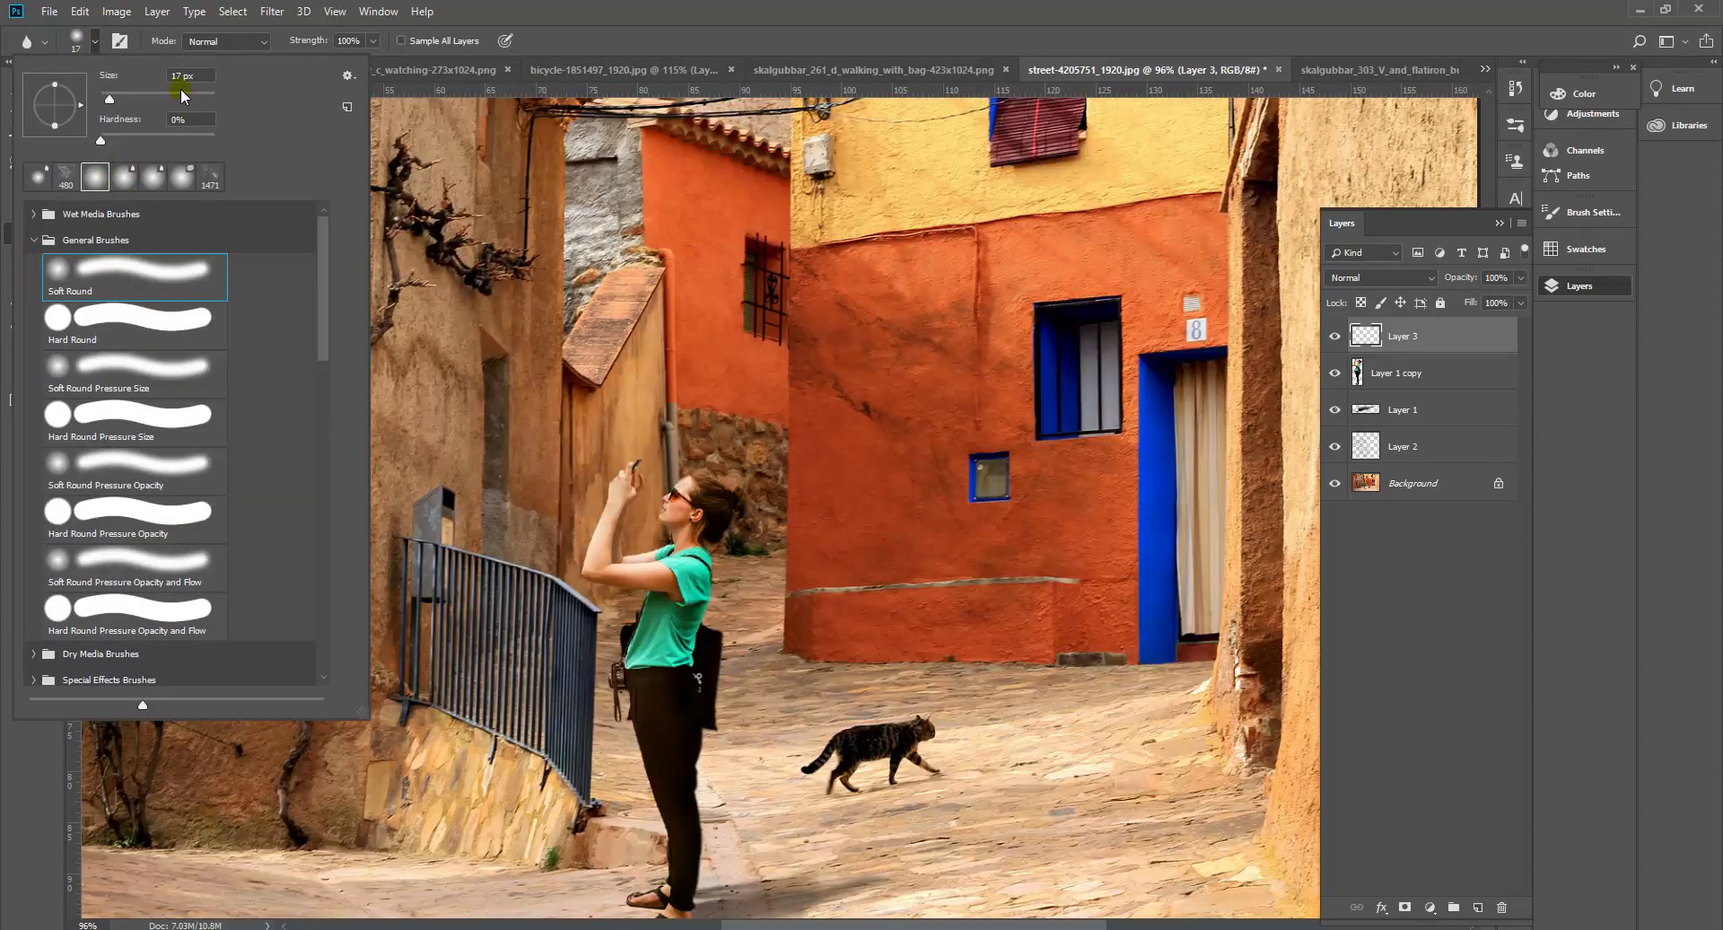
key(Return)
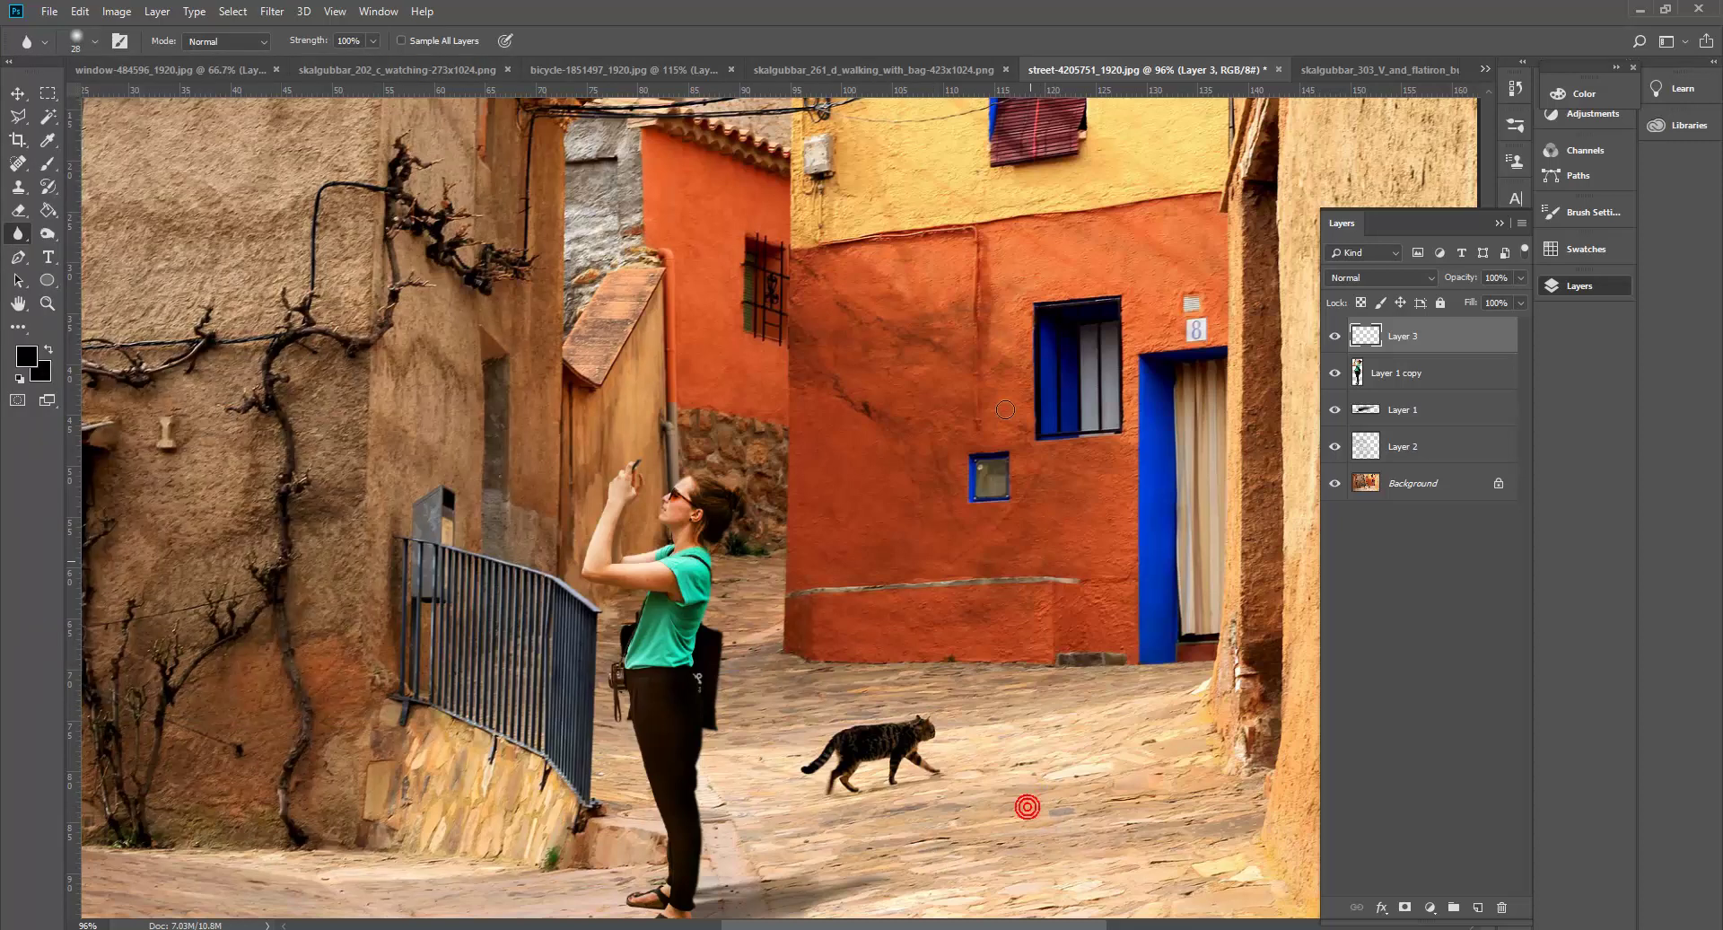
click(47, 92)
drag(698, 392, 646, 458)
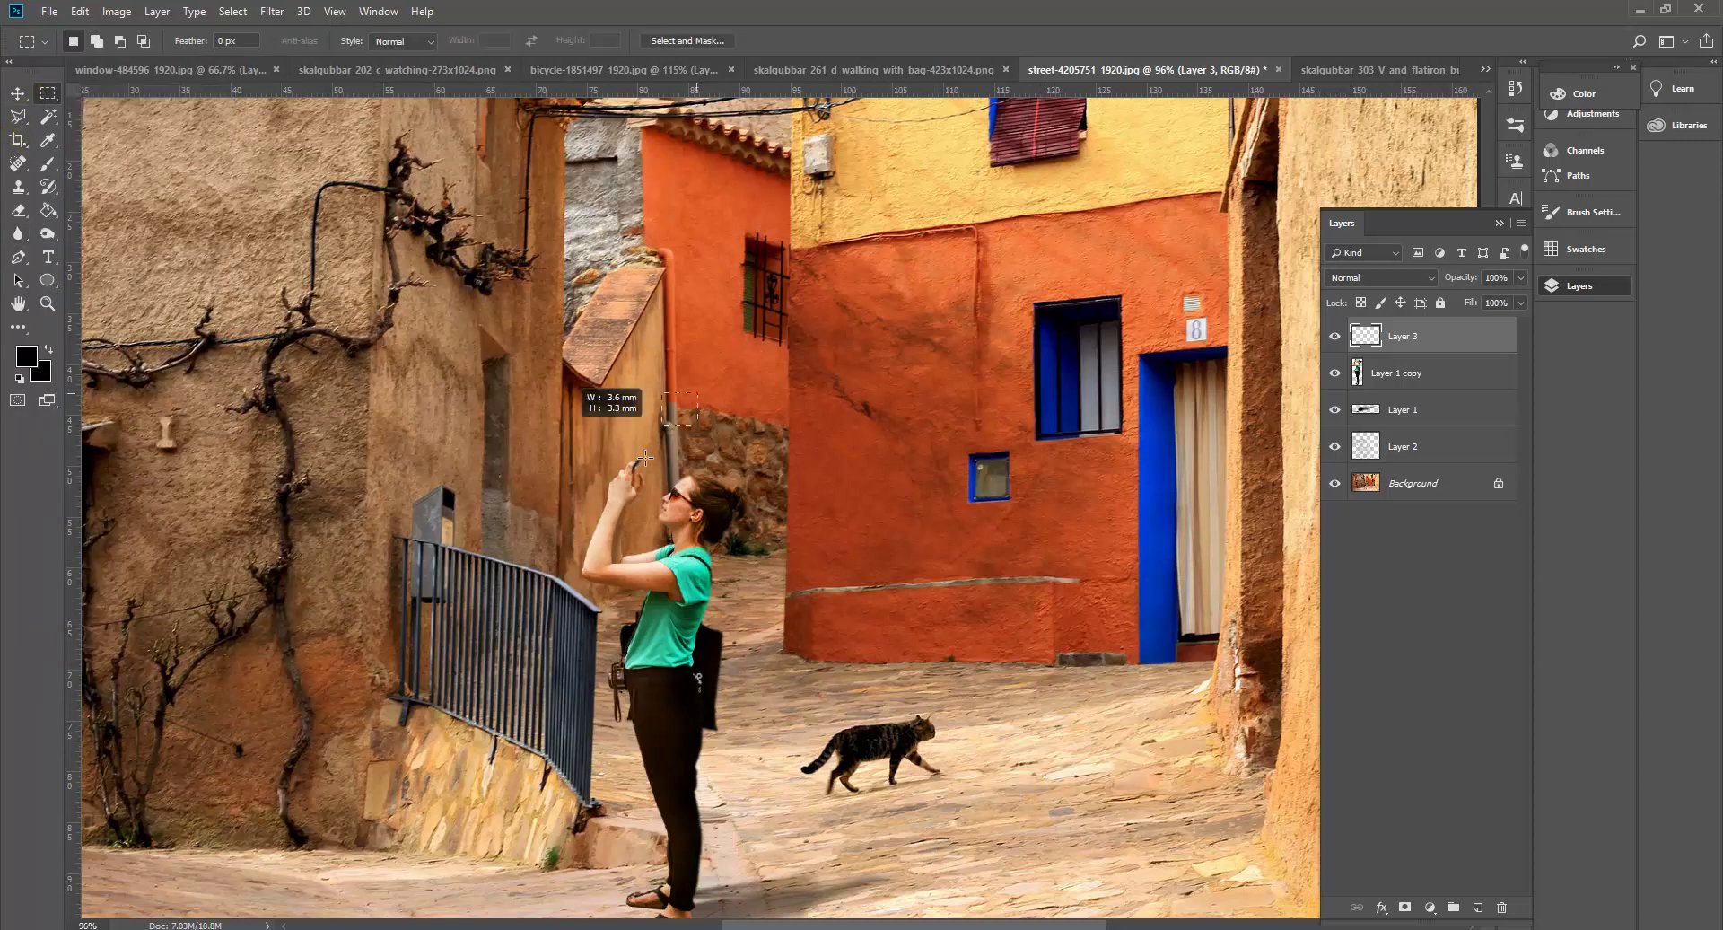
click(908, 537)
Select the Brush tool with the Soft Round tip from the general brushes and set its size to 50 px.
click(48, 163)
click(270, 323)
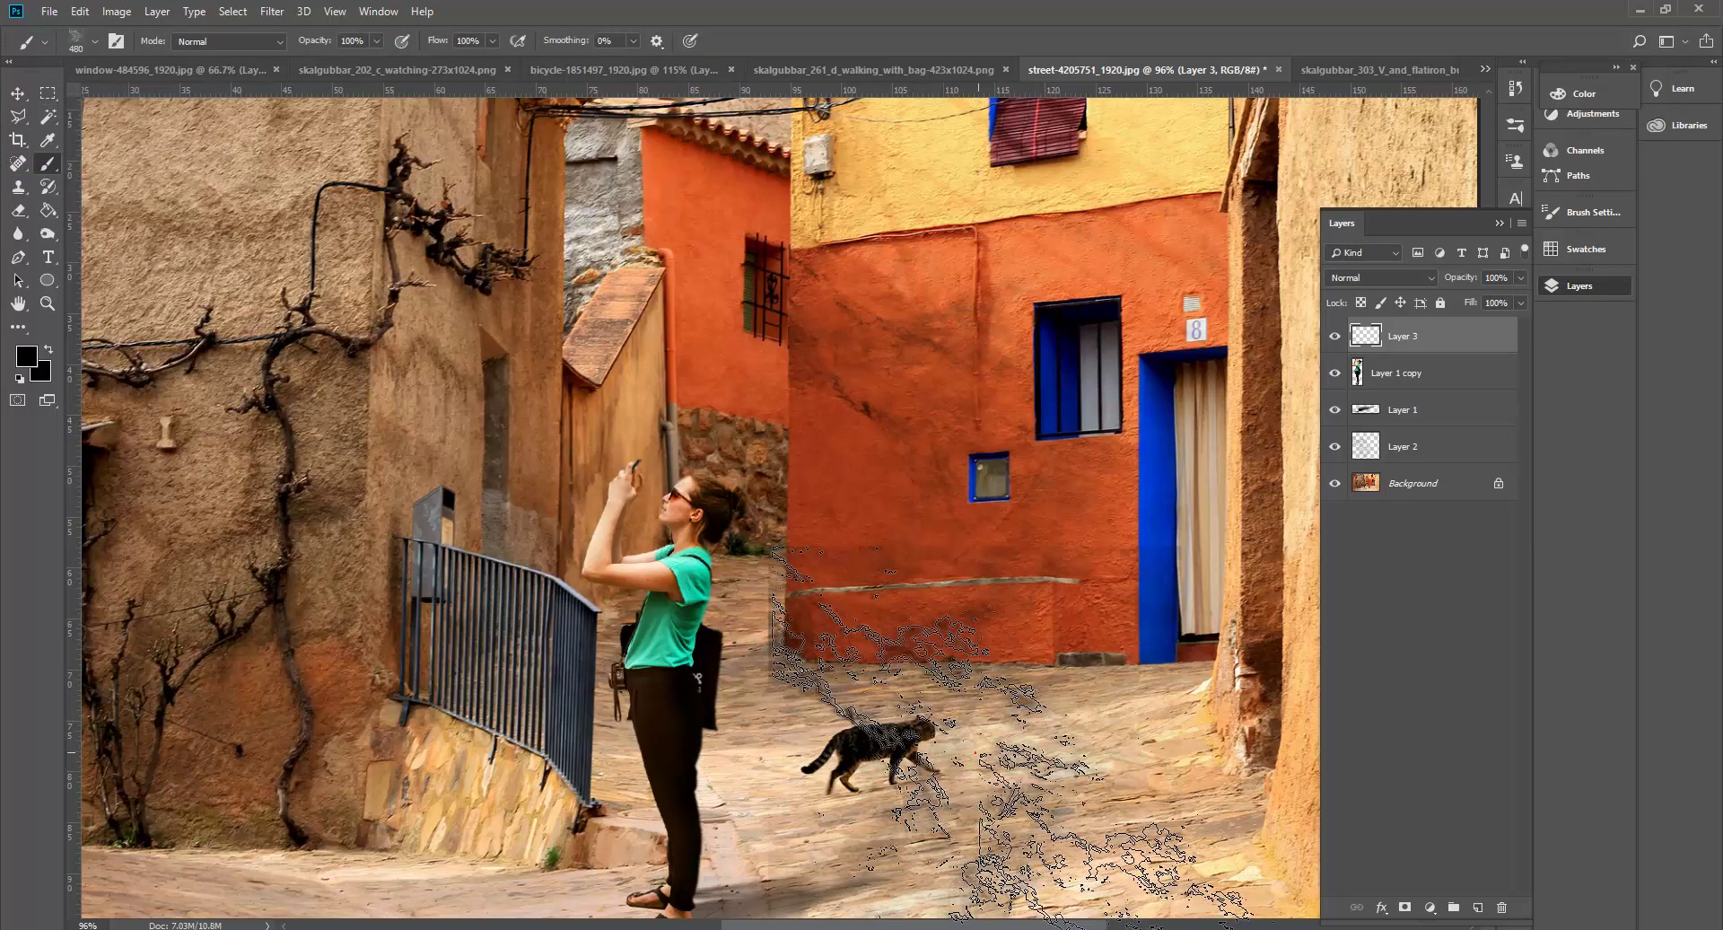
click(95, 40)
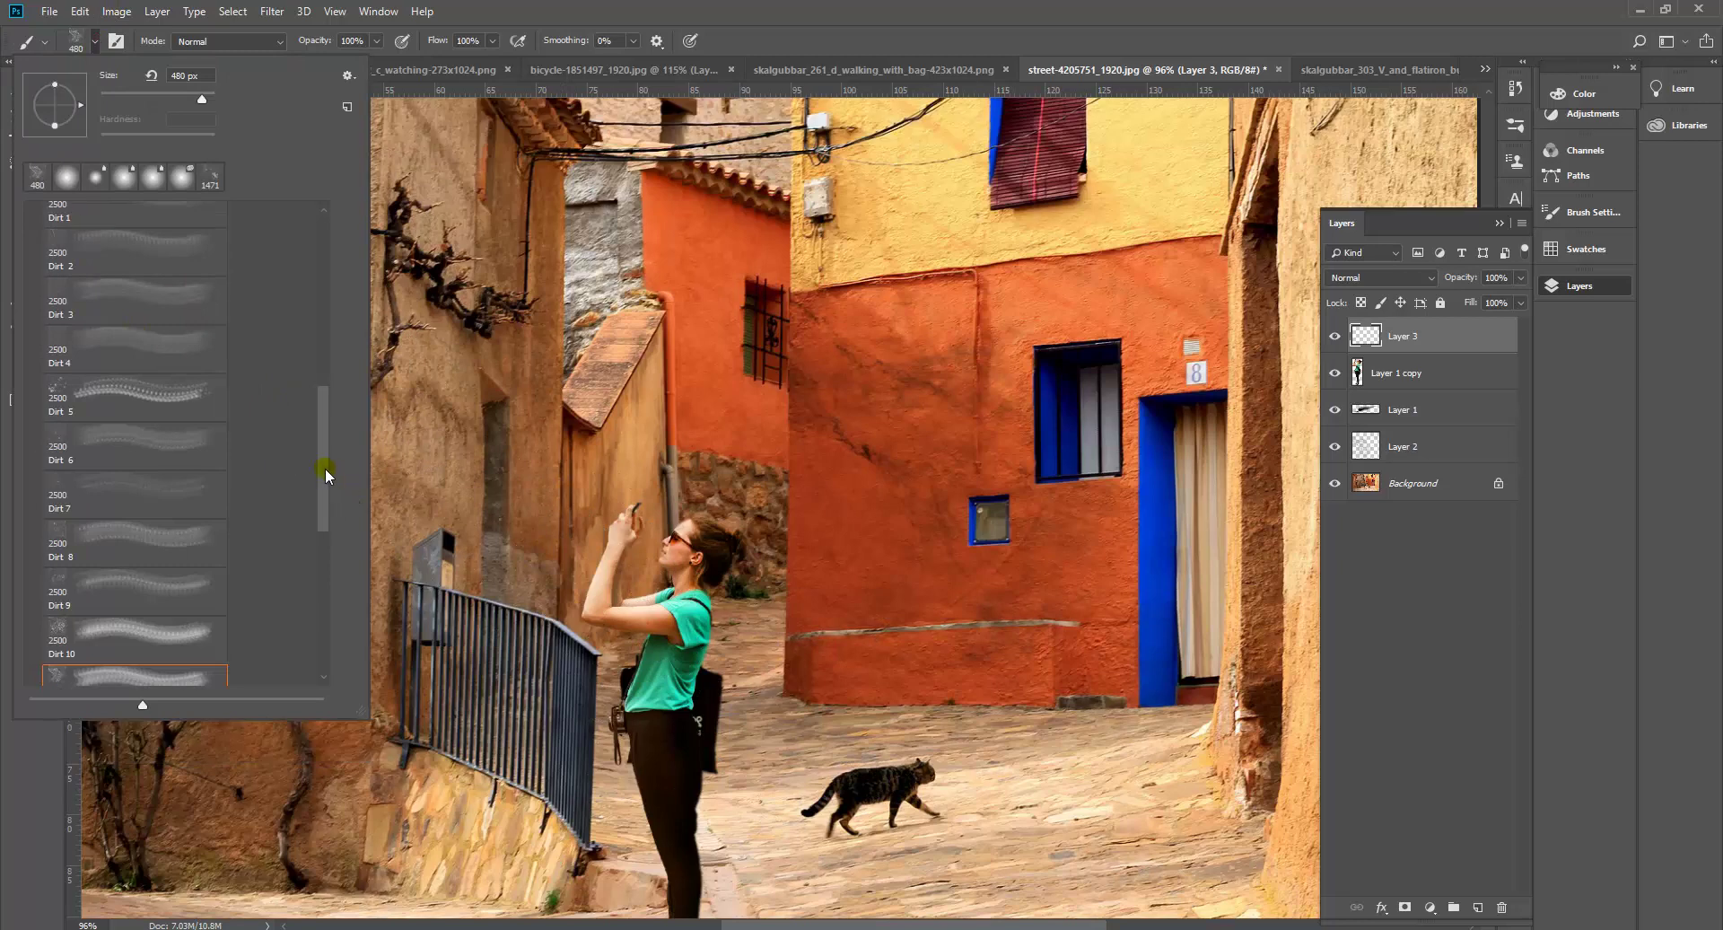
drag(325, 467, 336, 264)
click(187, 266)
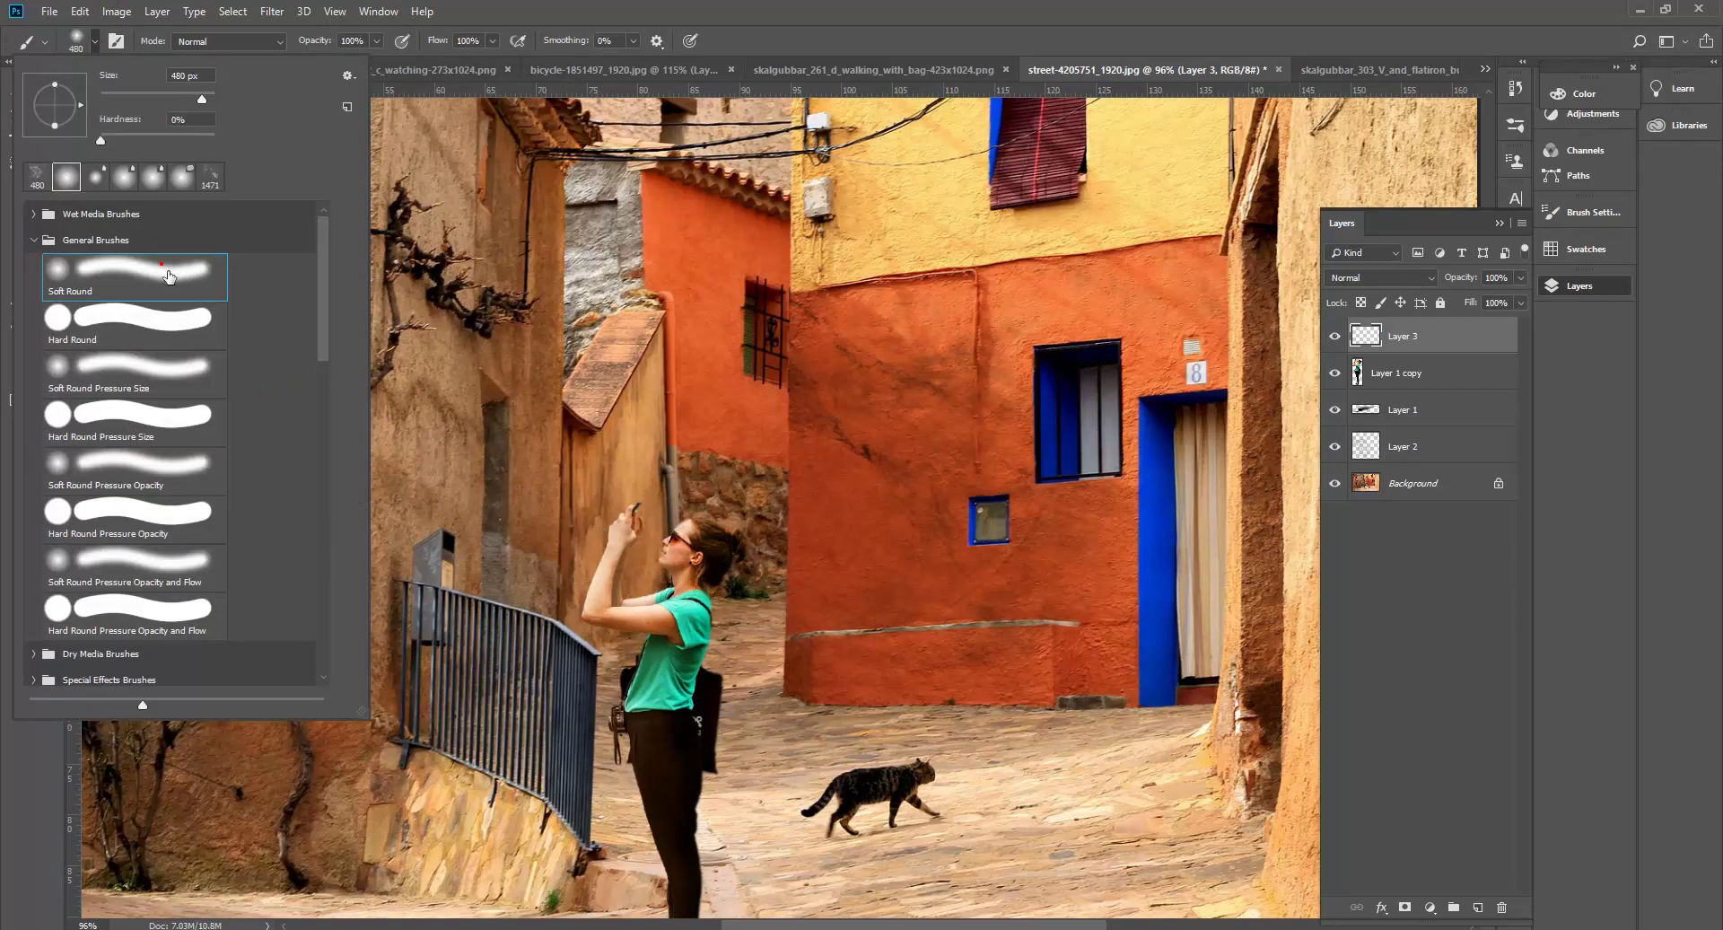
click(158, 99)
Paint a freehand vertical black stroke from the pavement up the orange wall, undo it, and repaint it closer to the blue door.
mouse_move(990, 788)
mouse_down()
mouse_move(965, 377)
mouse_move(974, 191)
mouse_up()
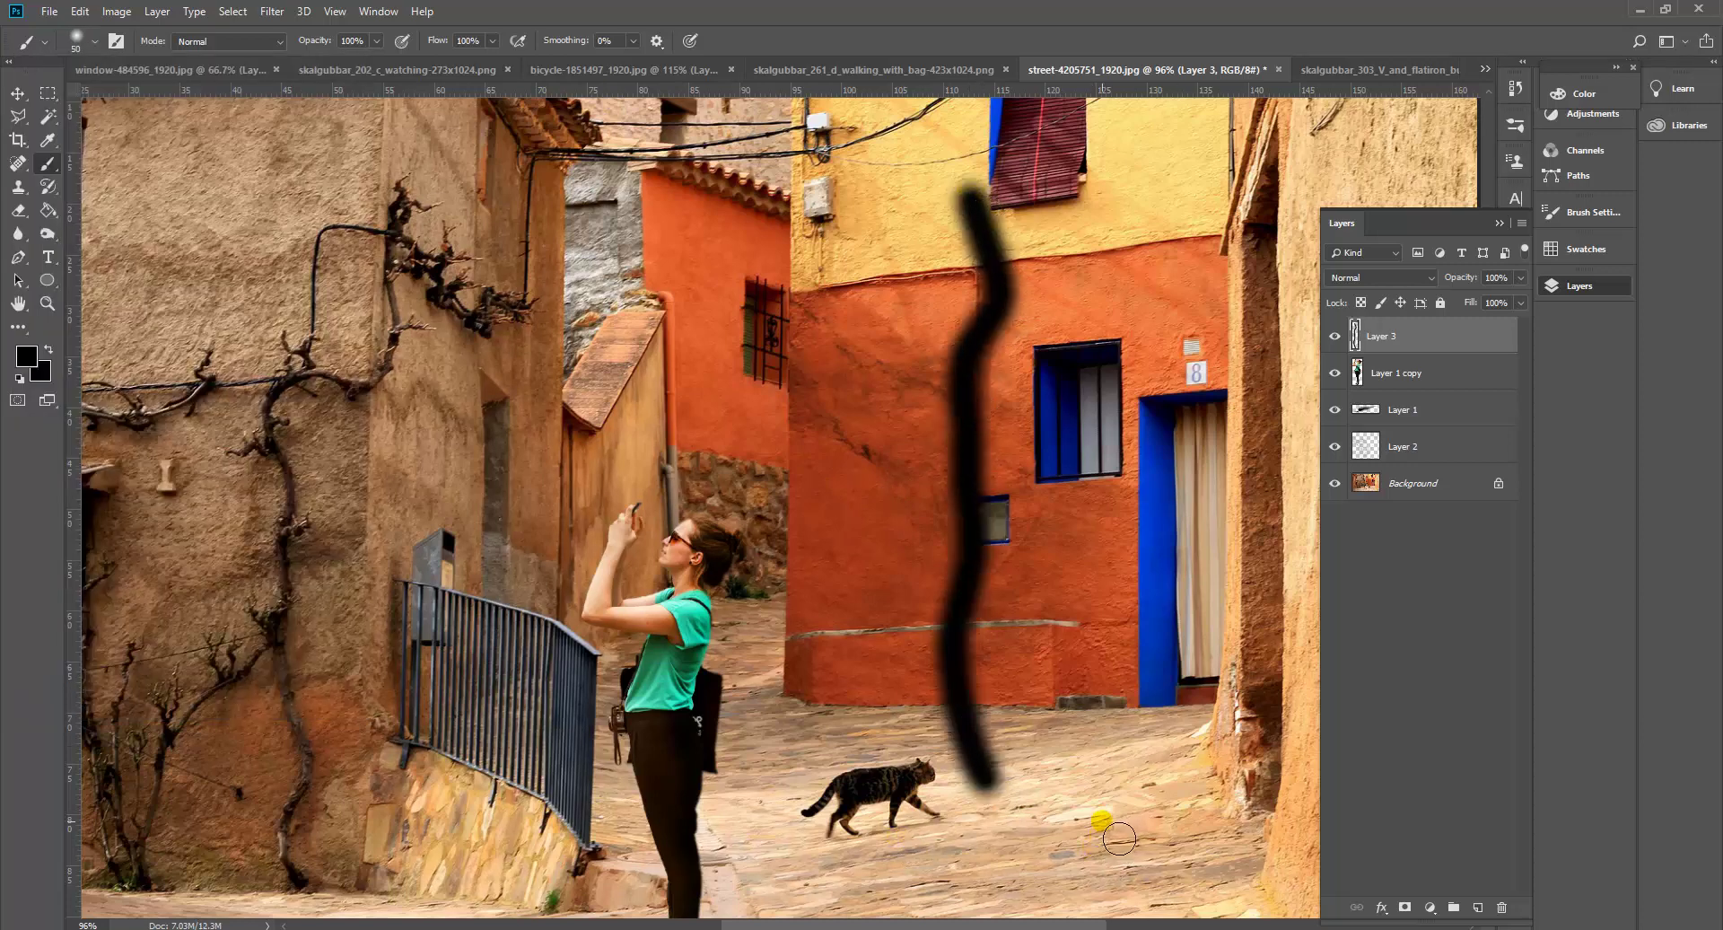
key(ctrl+z)
mouse_move(1075, 823)
mouse_down()
mouse_move(1096, 747)
mouse_move(1068, 552)
mouse_move(1084, 162)
mouse_up()
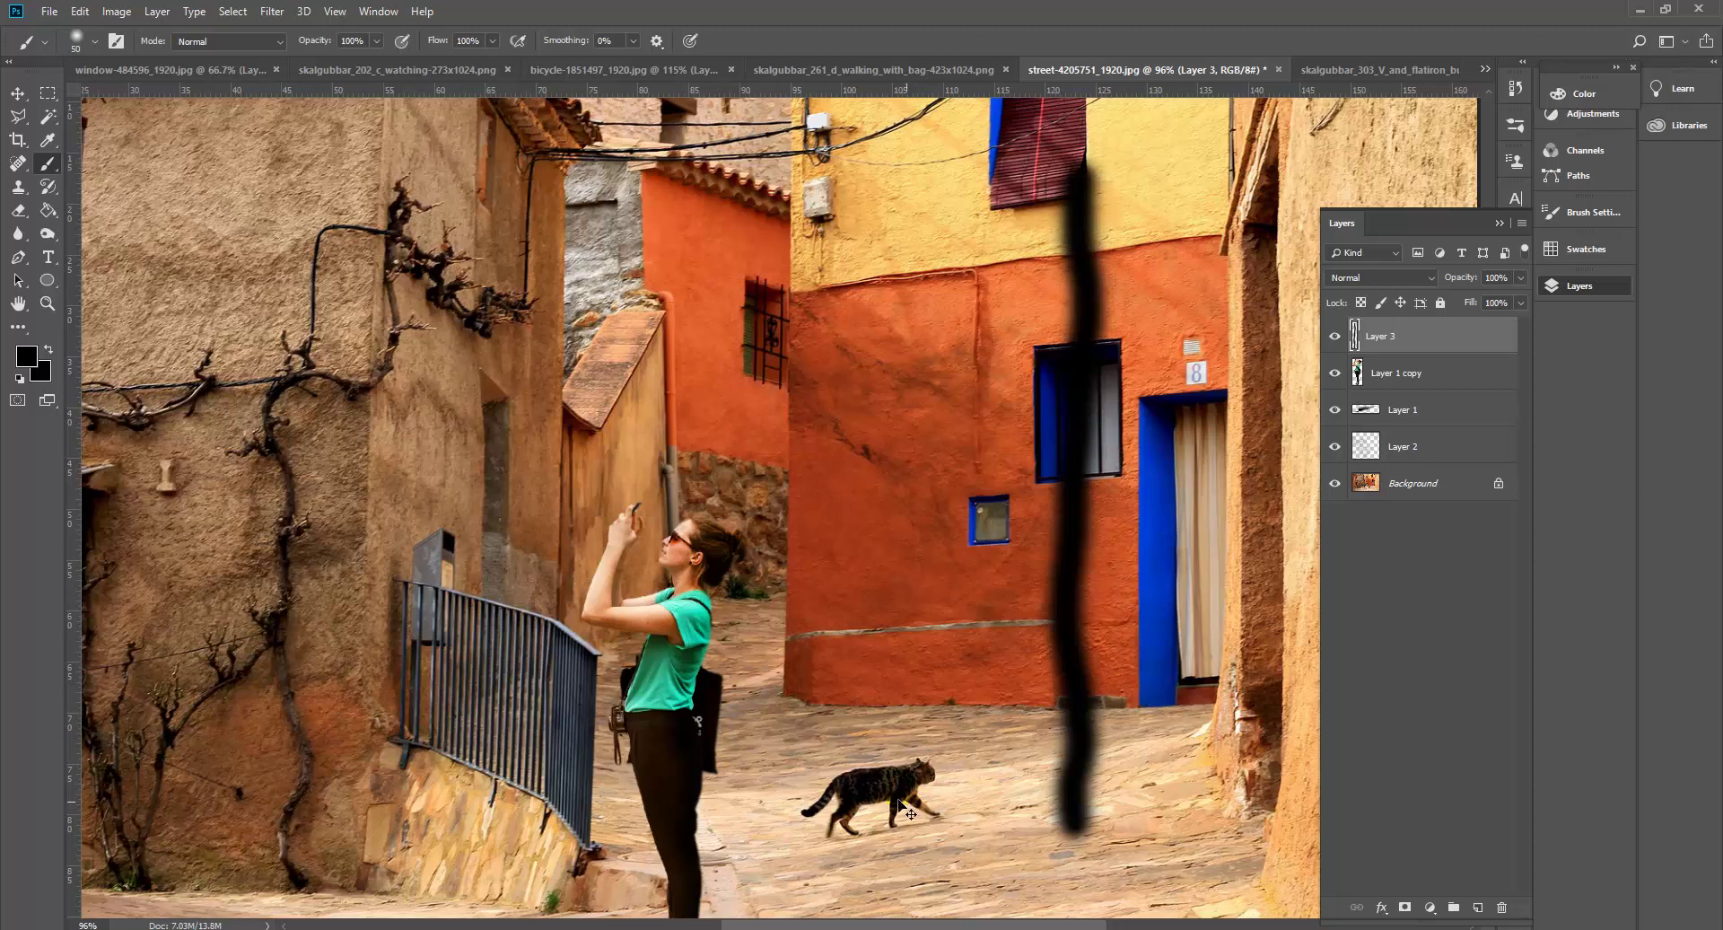
Delete the layer holding the freehand stroke and add a new empty layer above the woman's cutout.
key(ctrl+a)
click(1417, 334)
key(ctrl+d)
click(1446, 335)
mouse_move(1452, 340)
mouse_down()
mouse_move(1472, 863)
mouse_move(1502, 907)
mouse_up()
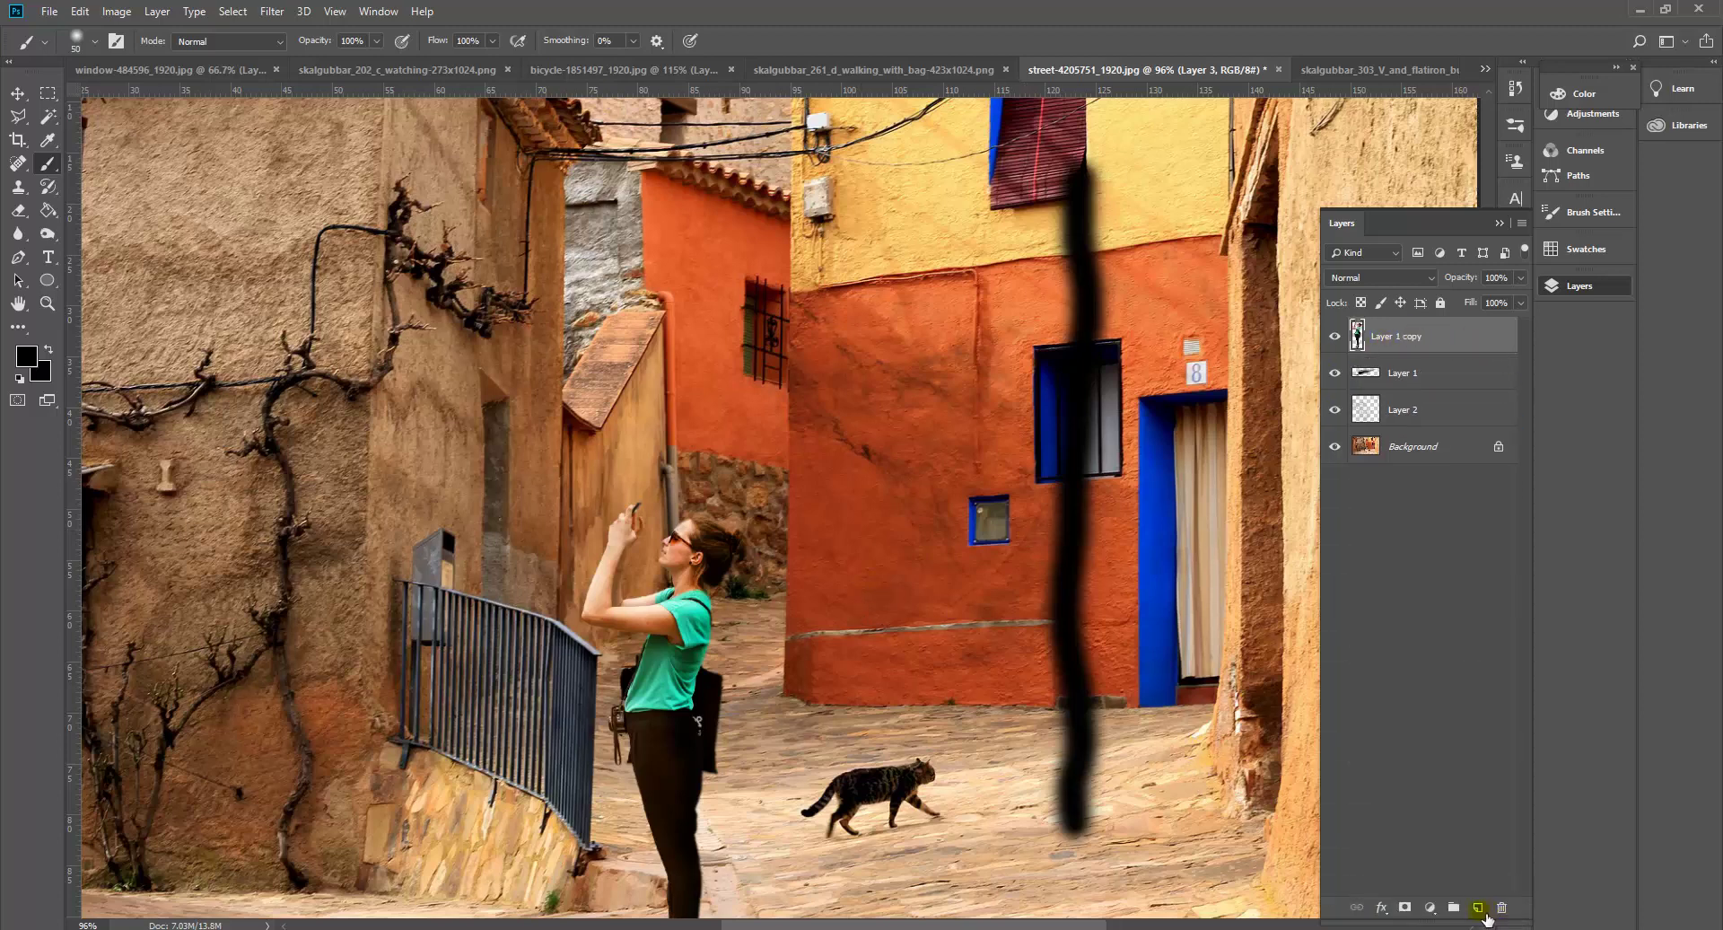
click(1478, 908)
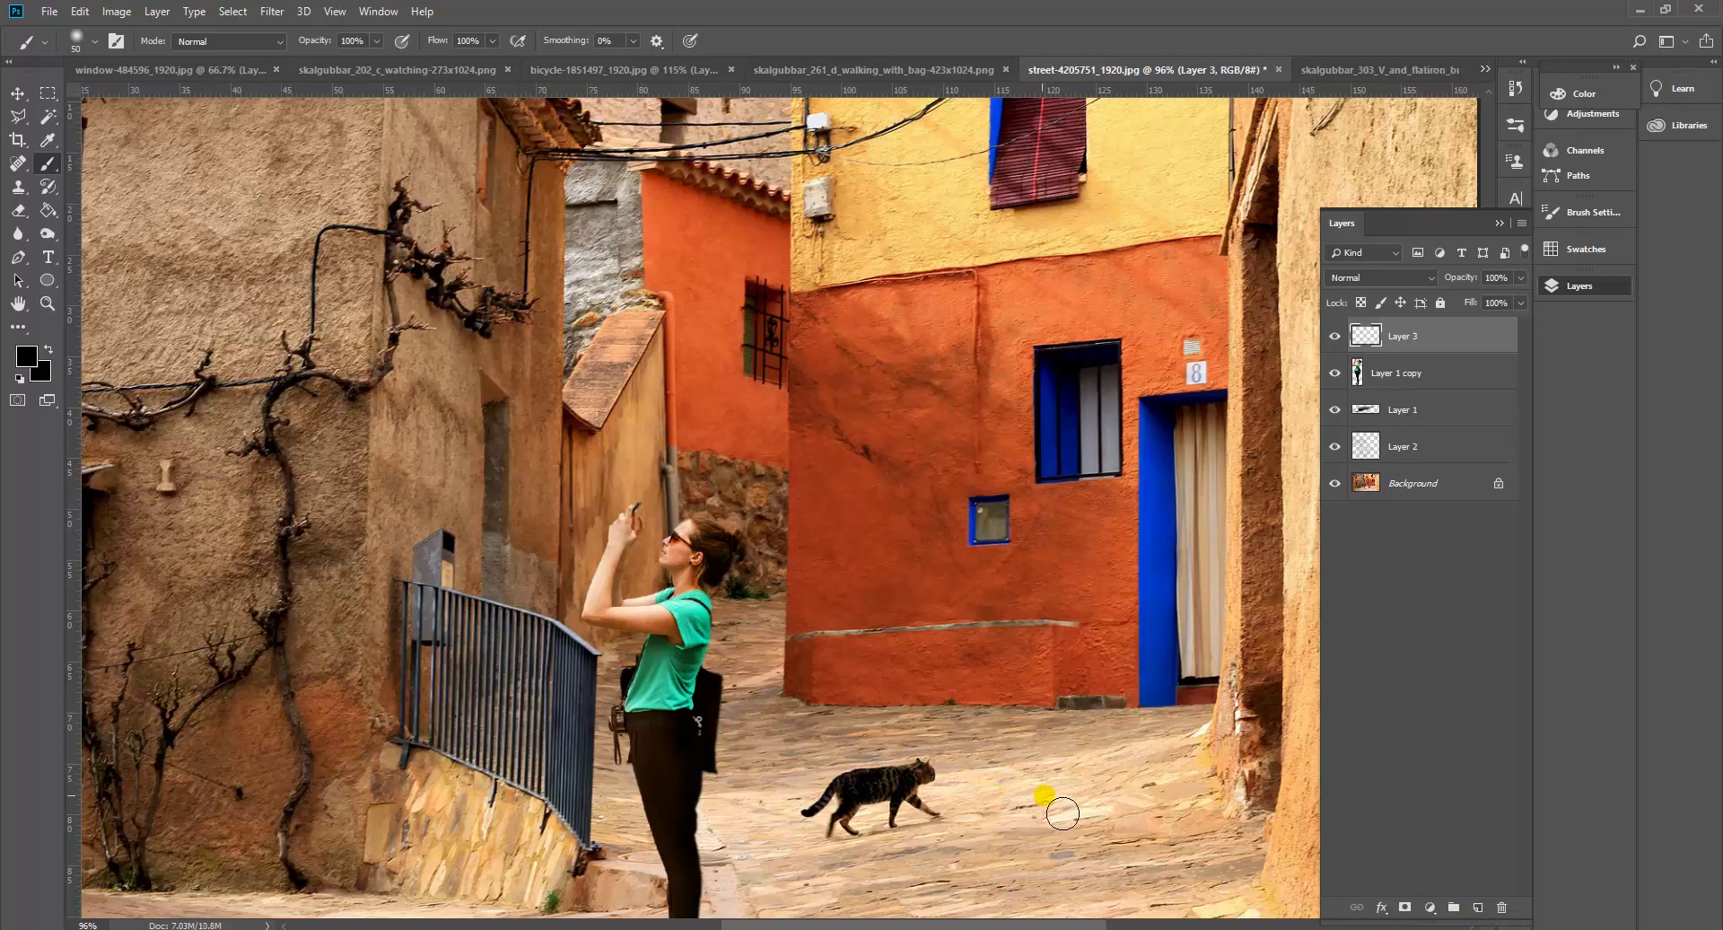
Paint a perfectly straight vertical black stroke from the pavement up to the yellow wall, along the barred window's edge.
click(1041, 794)
drag(1041, 794, 1044, 534)
drag(1069, 378, 1066, 247)
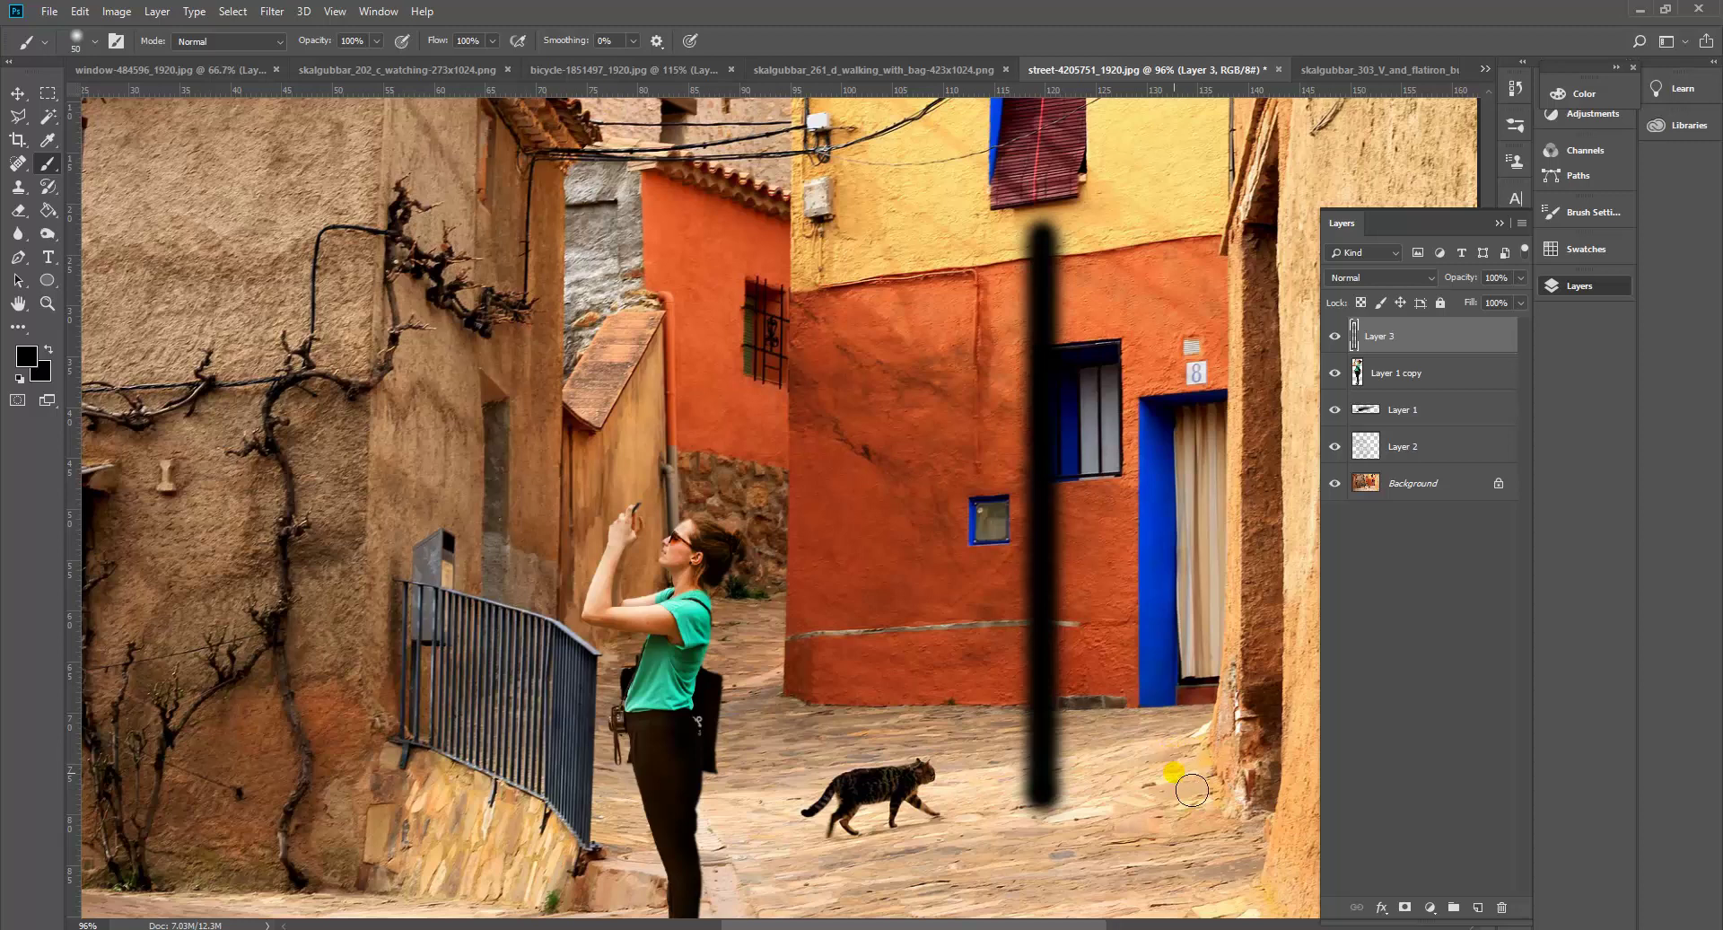
Paint connected straight segments zigzagging from the pavement up to the barred window, and continue with a curve arching over the wall back to the ground.
click(1242, 856)
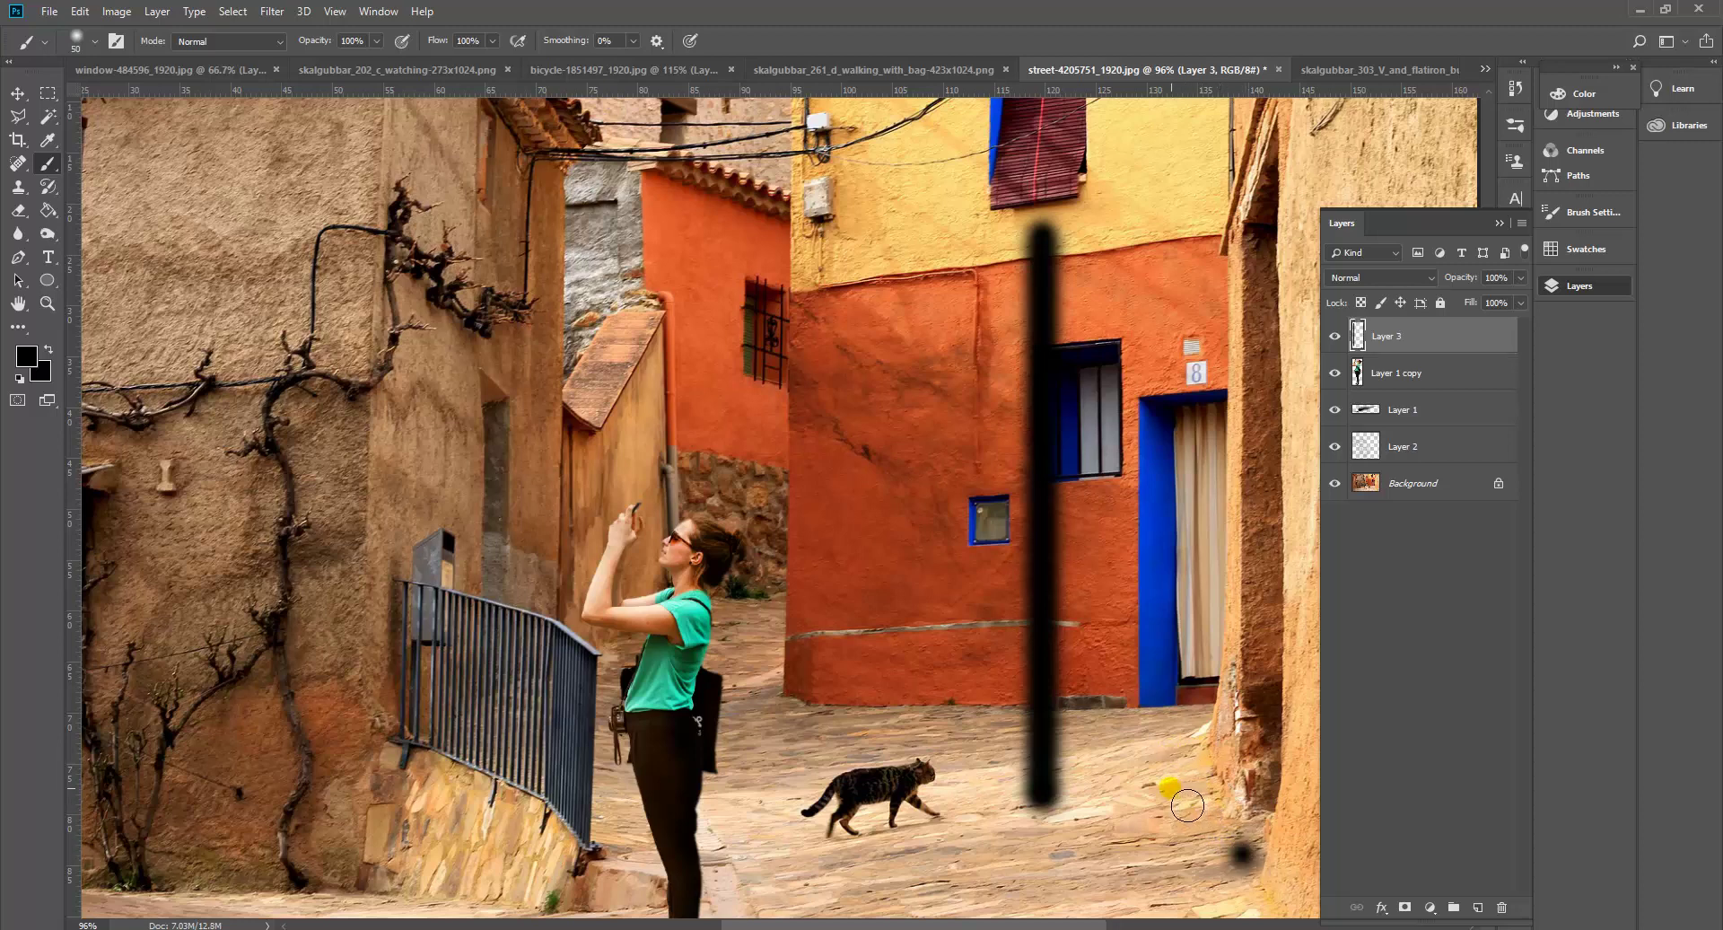
shift+click(1164, 786)
shift+click(1238, 633)
shift+click(1089, 469)
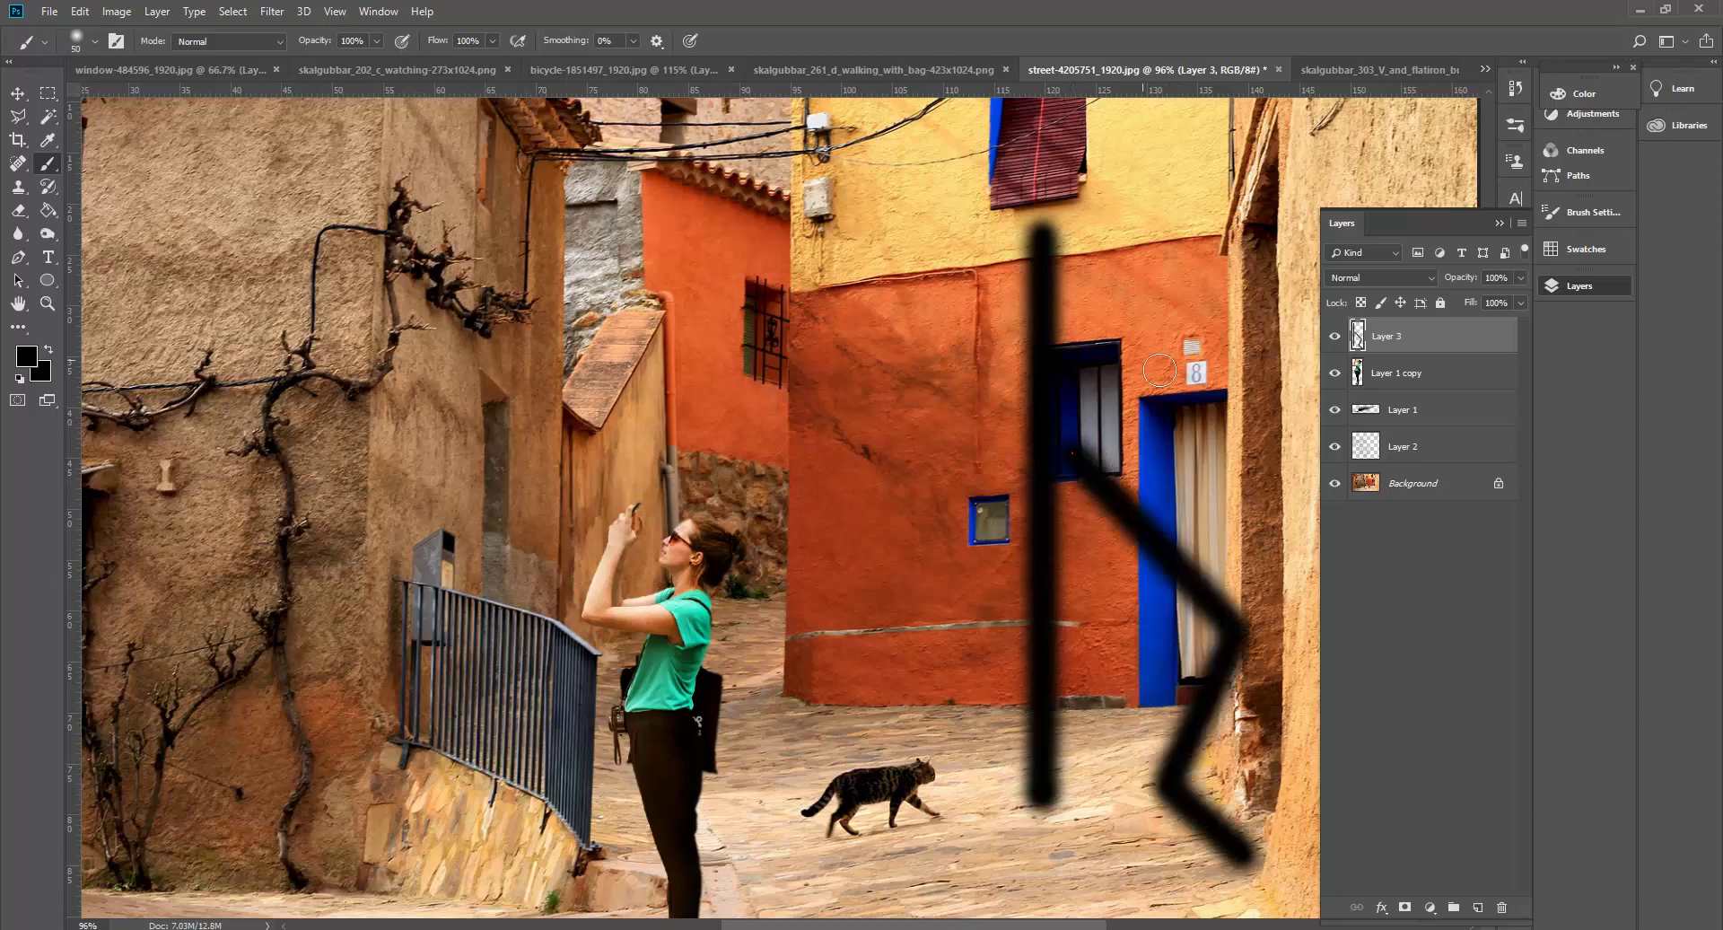
mouse_move(1089, 469)
mouse_down()
mouse_move(1198, 287)
mouse_move(1167, 202)
mouse_move(1018, 124)
mouse_move(897, 171)
mouse_move(821, 301)
mouse_move(929, 476)
mouse_move(994, 750)
mouse_move(994, 910)
mouse_up()
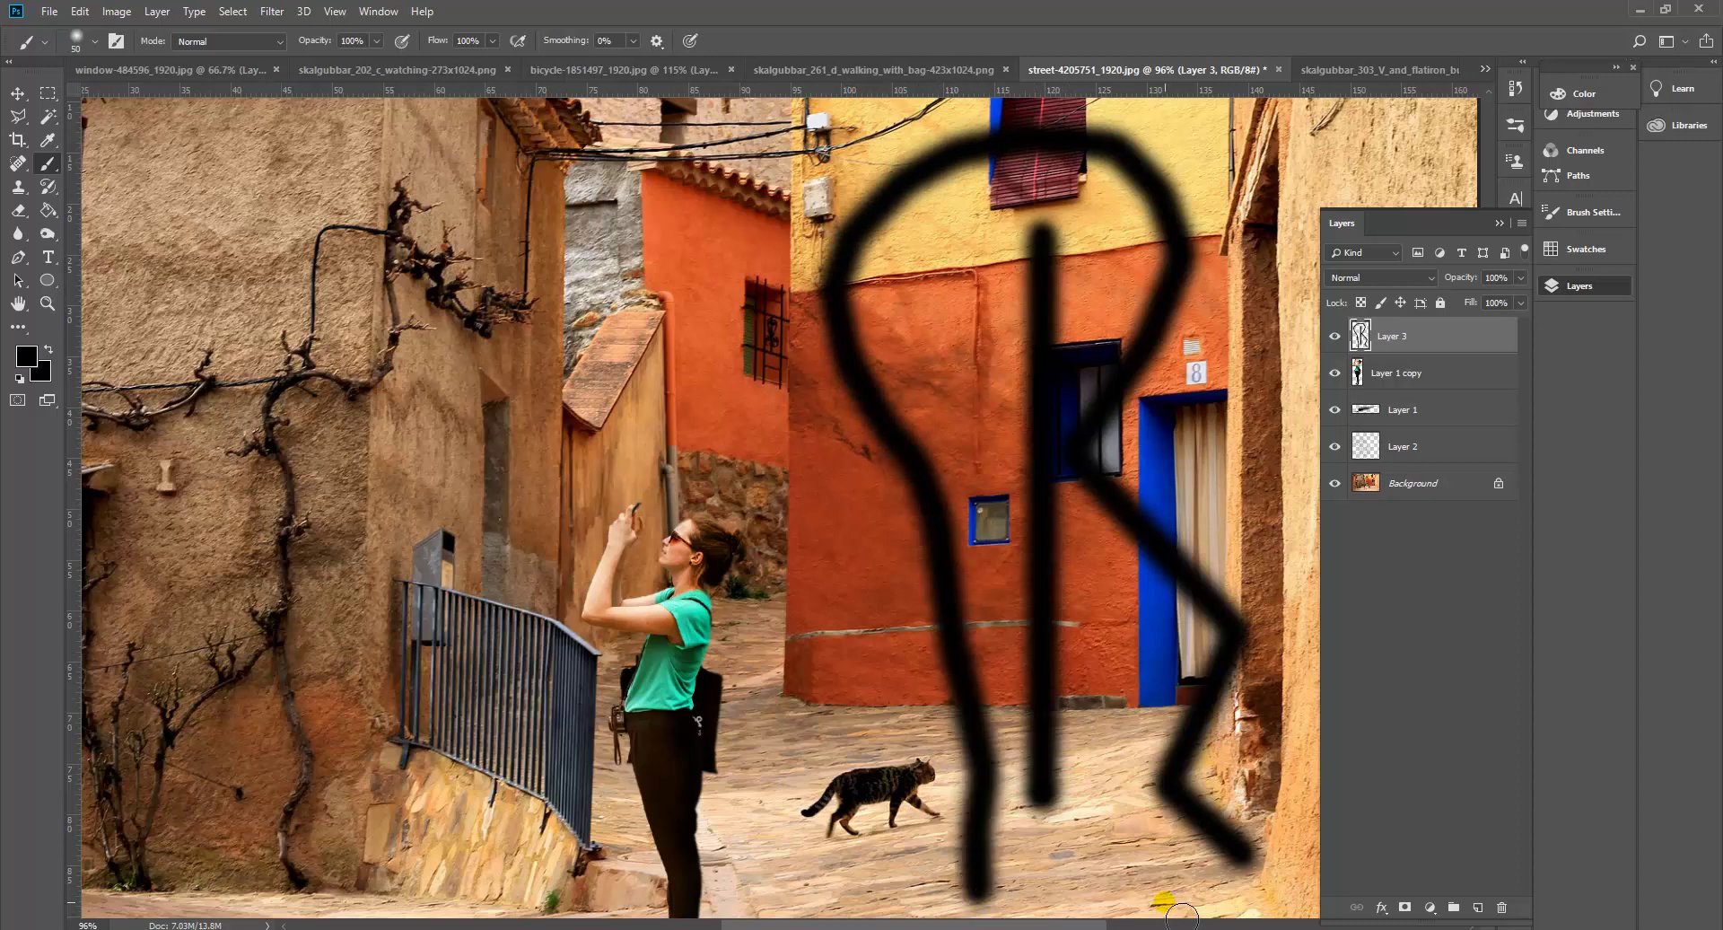
Delete the layer containing the black test strokes above the woman's cutout.
mouse_move(1424, 336)
mouse_down()
mouse_move(1445, 376)
mouse_move(1432, 908)
mouse_move(1513, 913)
mouse_up()
scroll(910, 602, down, 3)
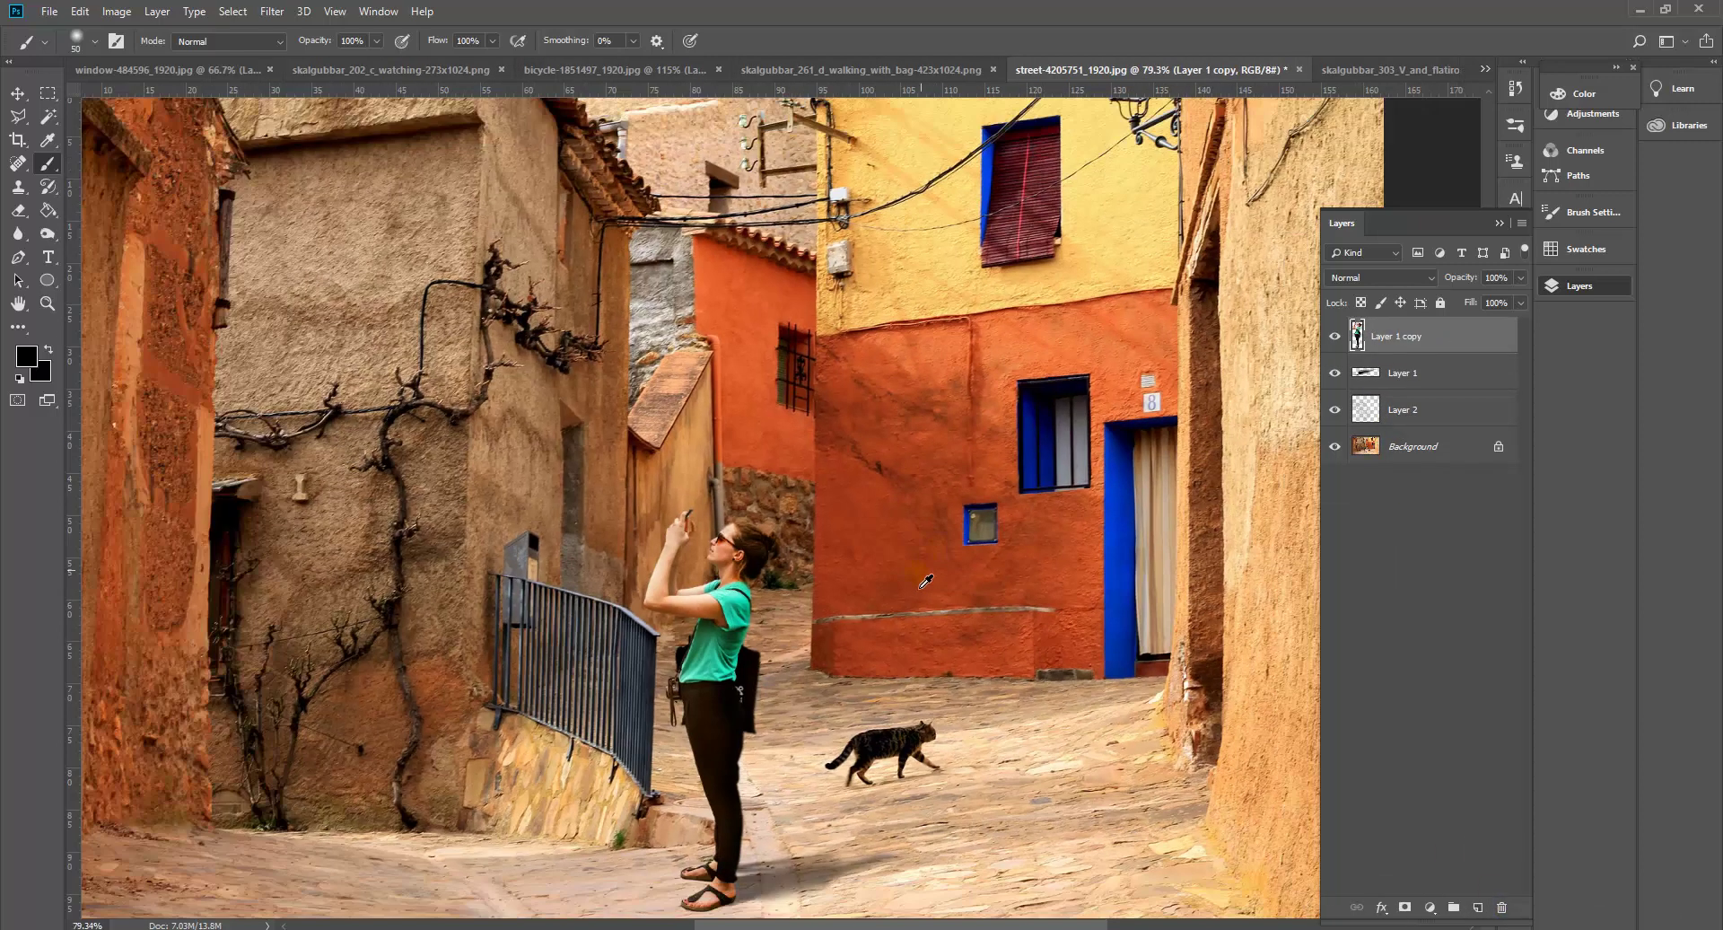